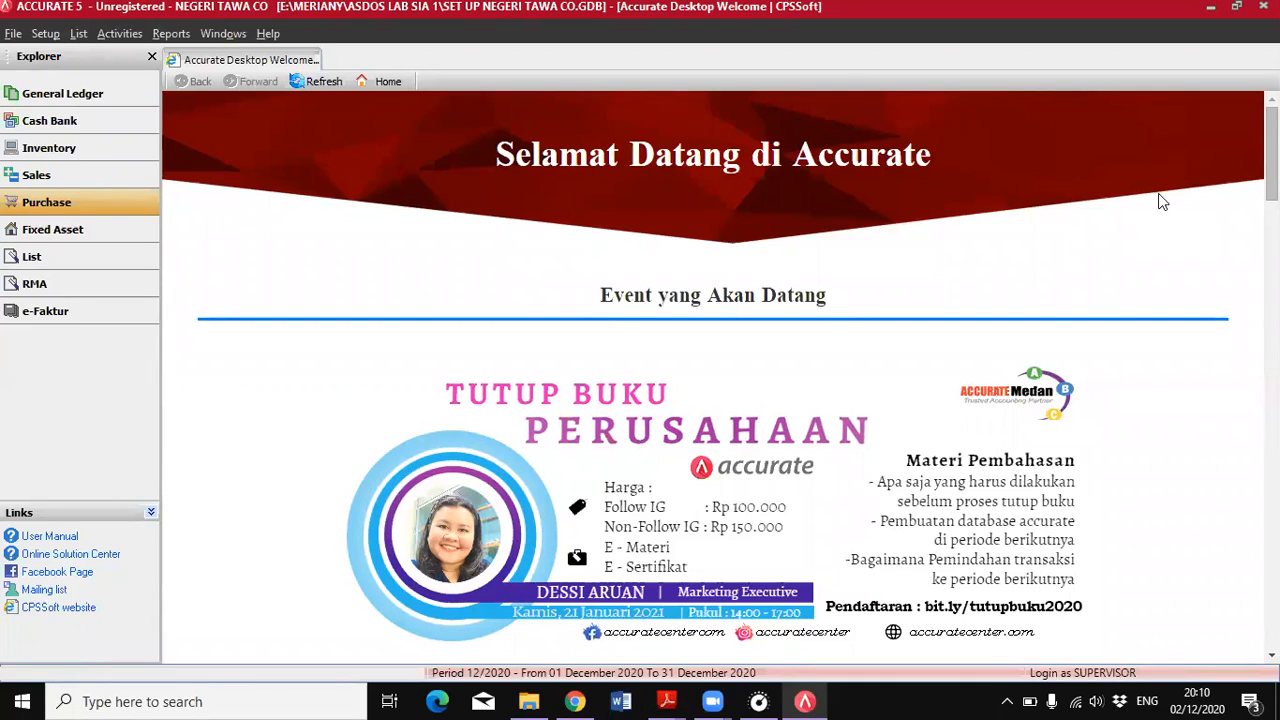
Review the June 2018 transactions in the KATA PENGANTAR PDF, then return to the accounting program
mouse_move(667, 701)
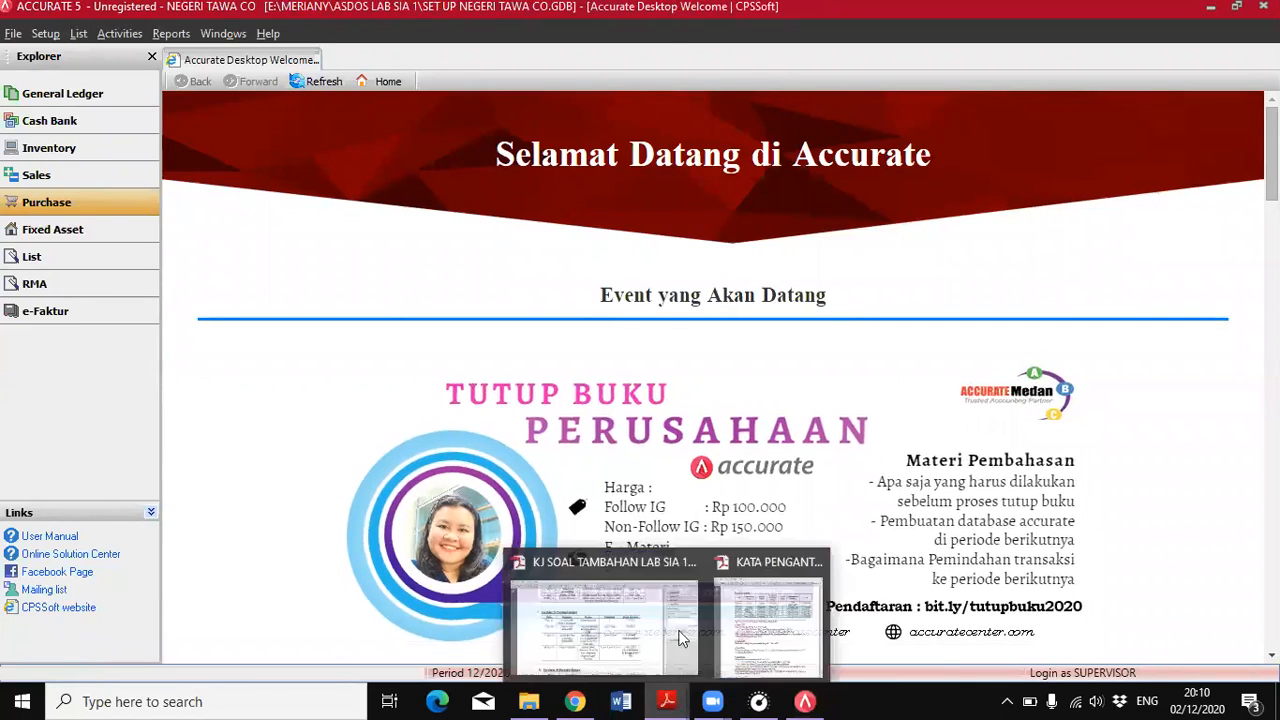
click(768, 617)
scroll(513, 425, up, 3)
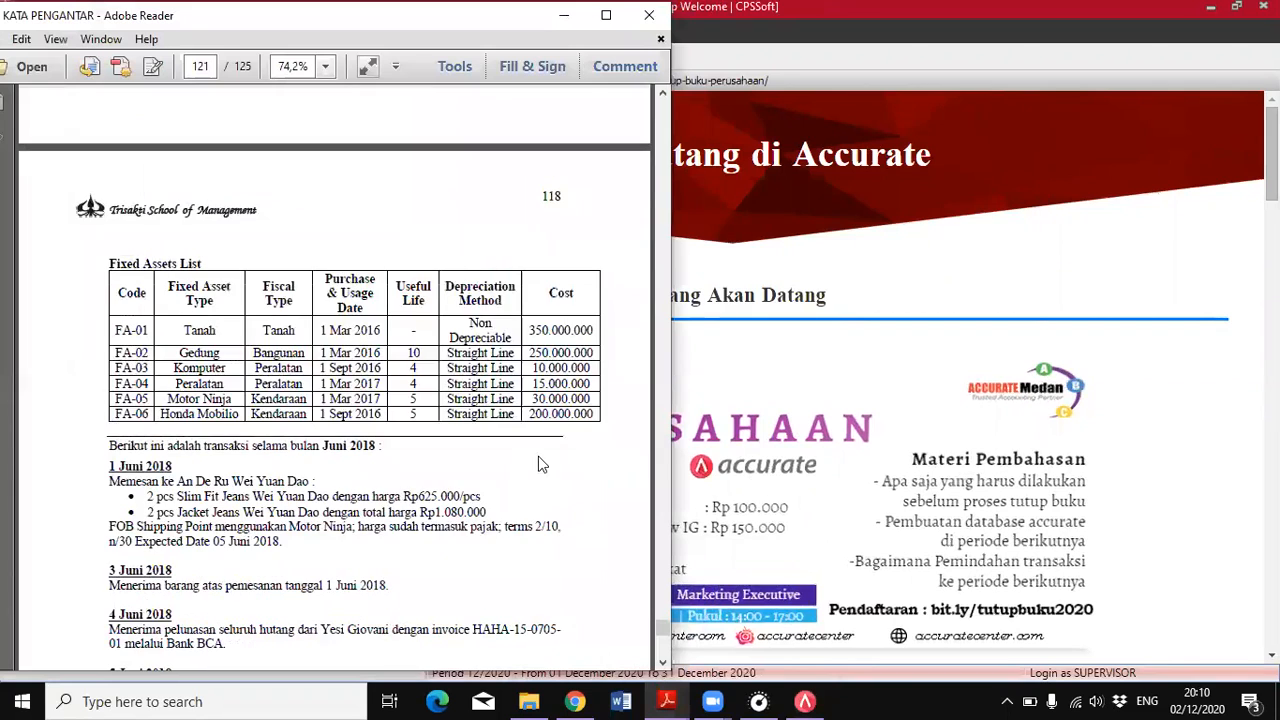
scroll(452, 510, down, 5)
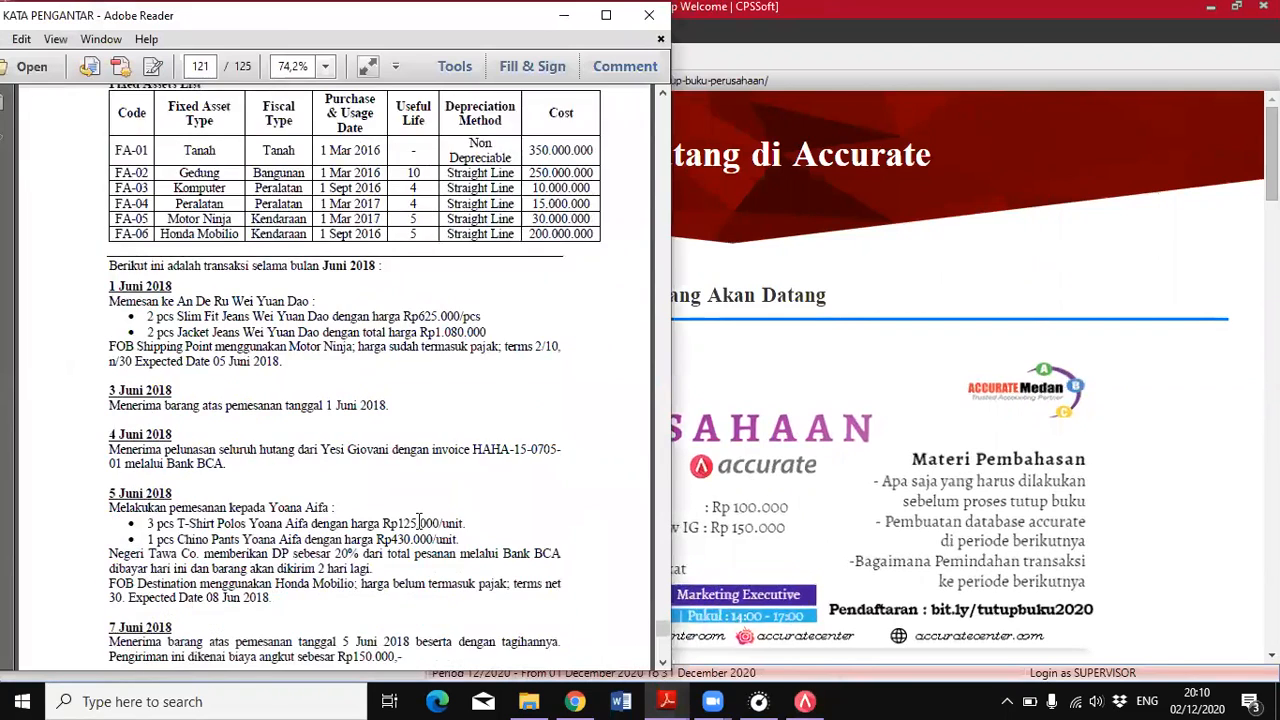
scroll(441, 508, down, 1)
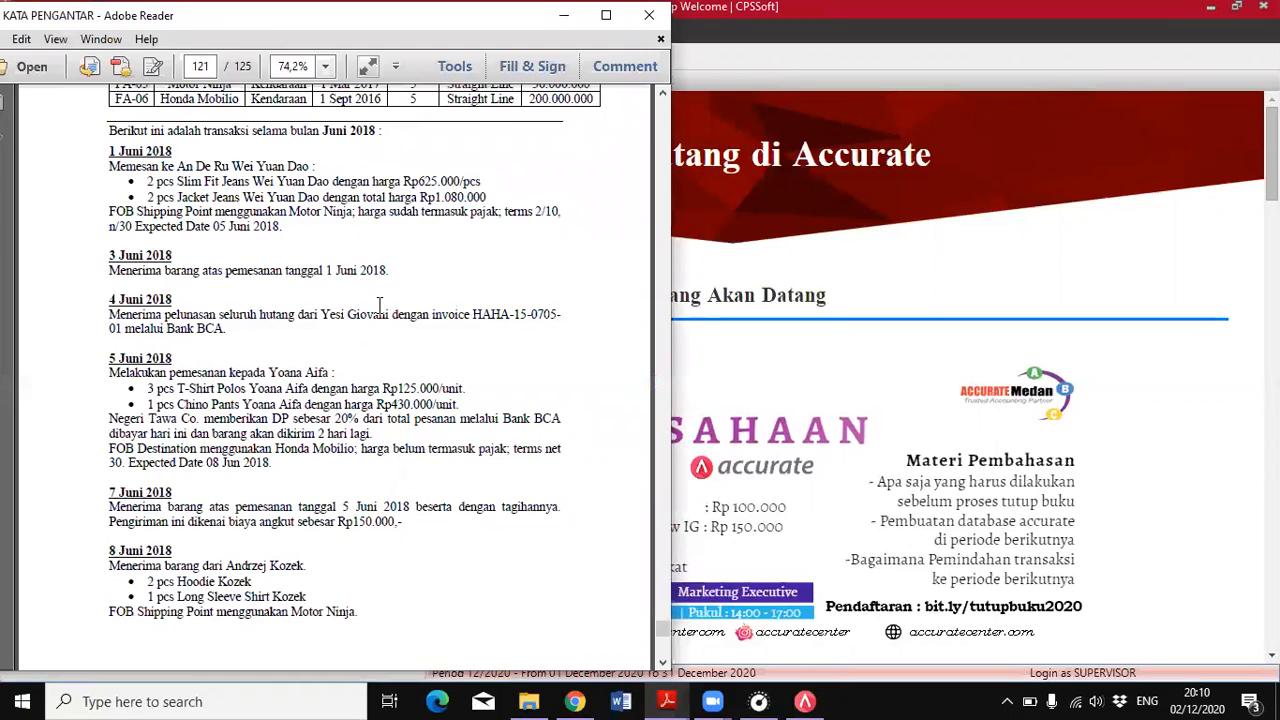
scroll(380, 308, down, 1)
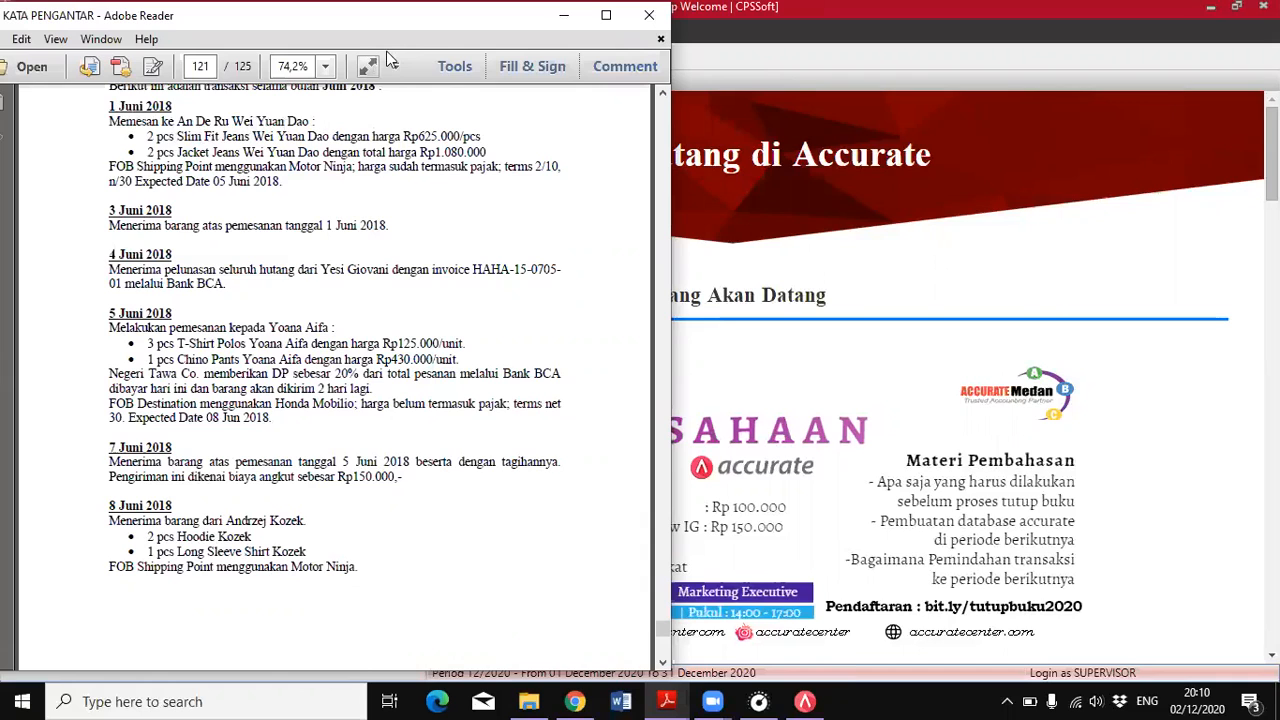
click(806, 701)
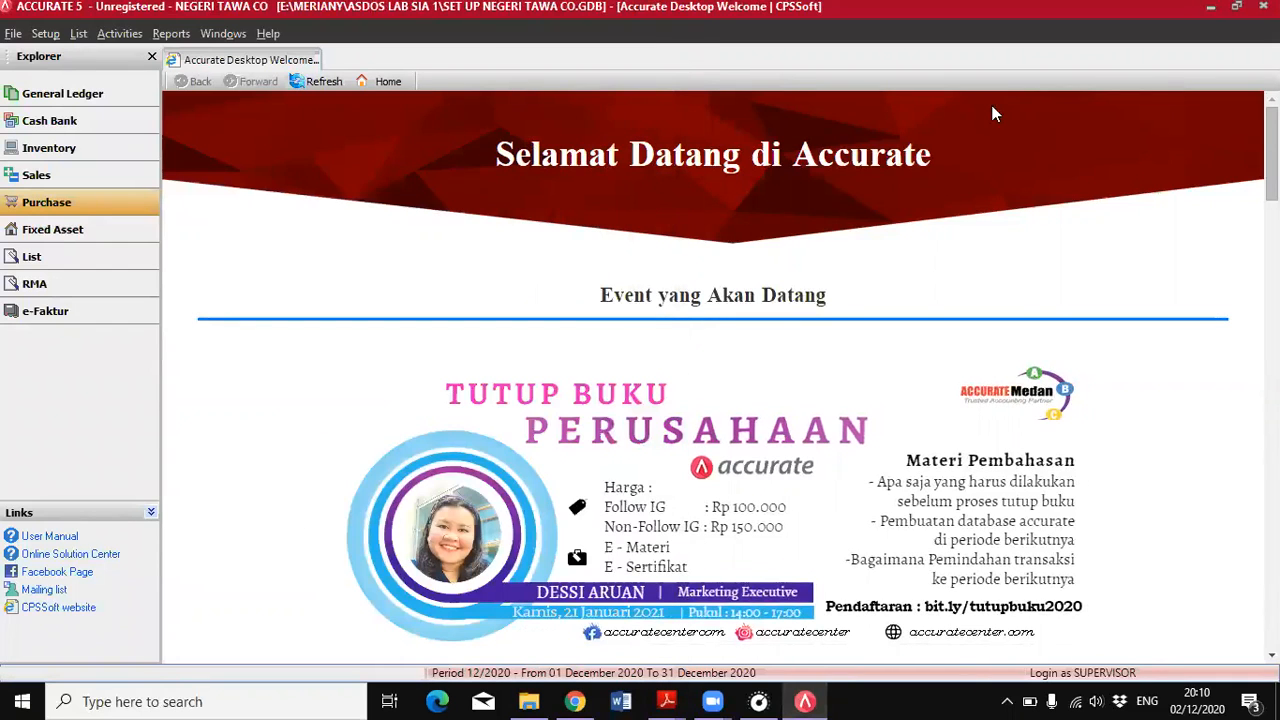
Start a new purchase order for the vendor named in the 1 June transaction
click(85, 205)
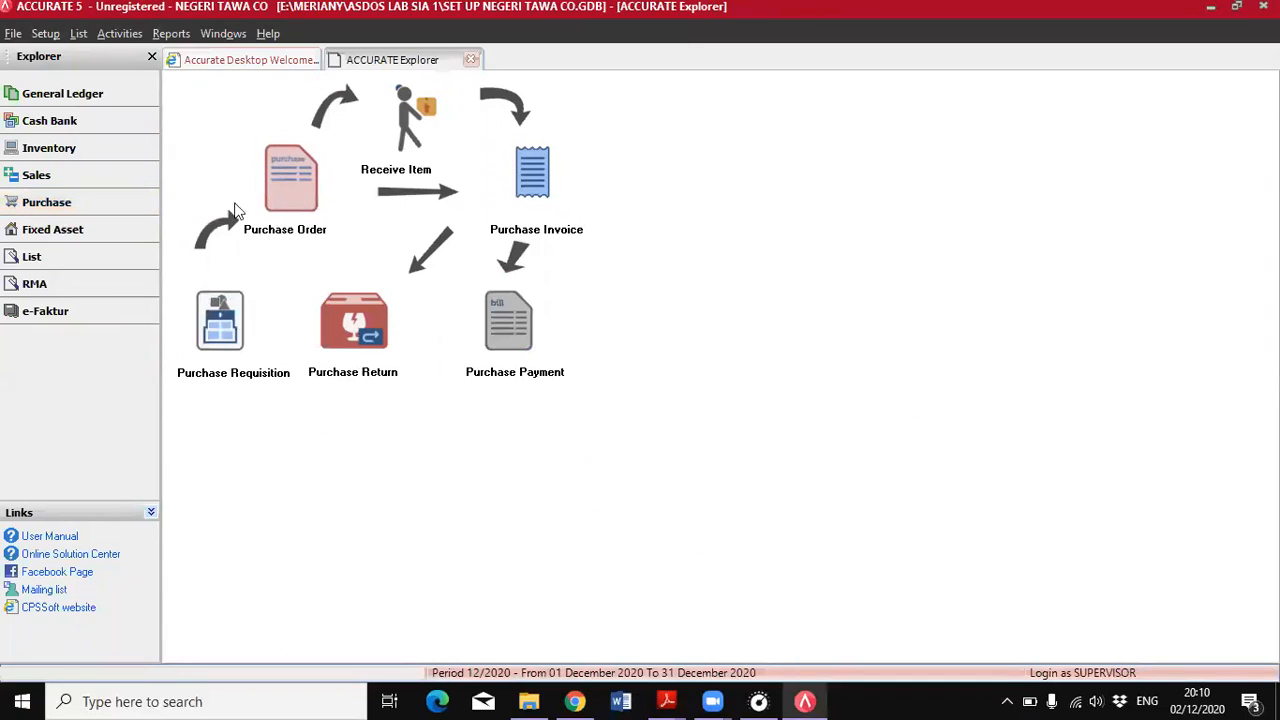
click(289, 182)
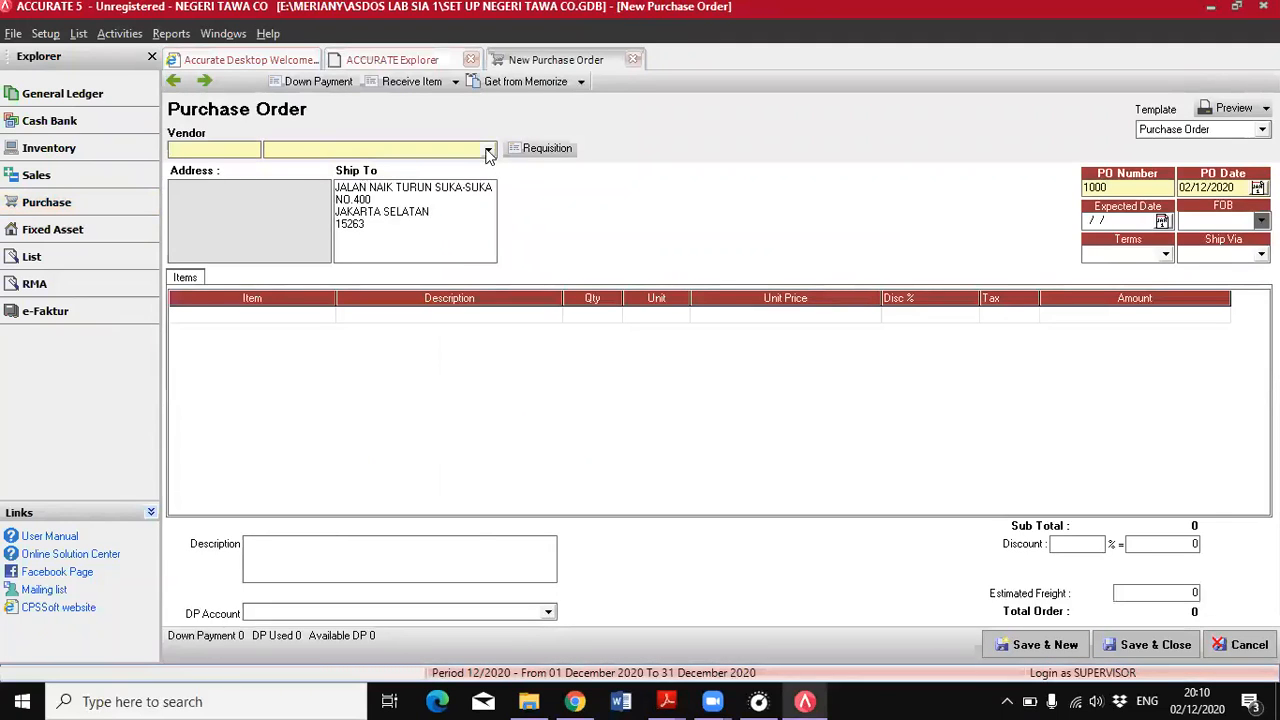
click(488, 151)
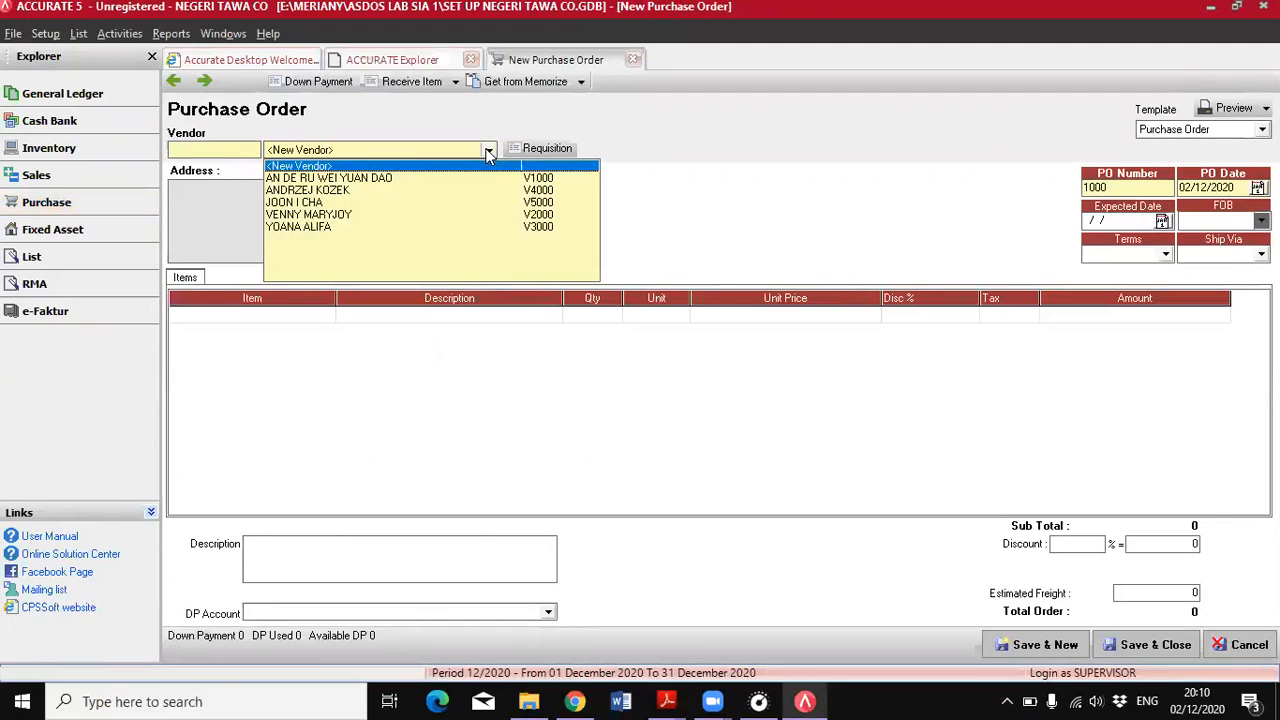
click(382, 178)
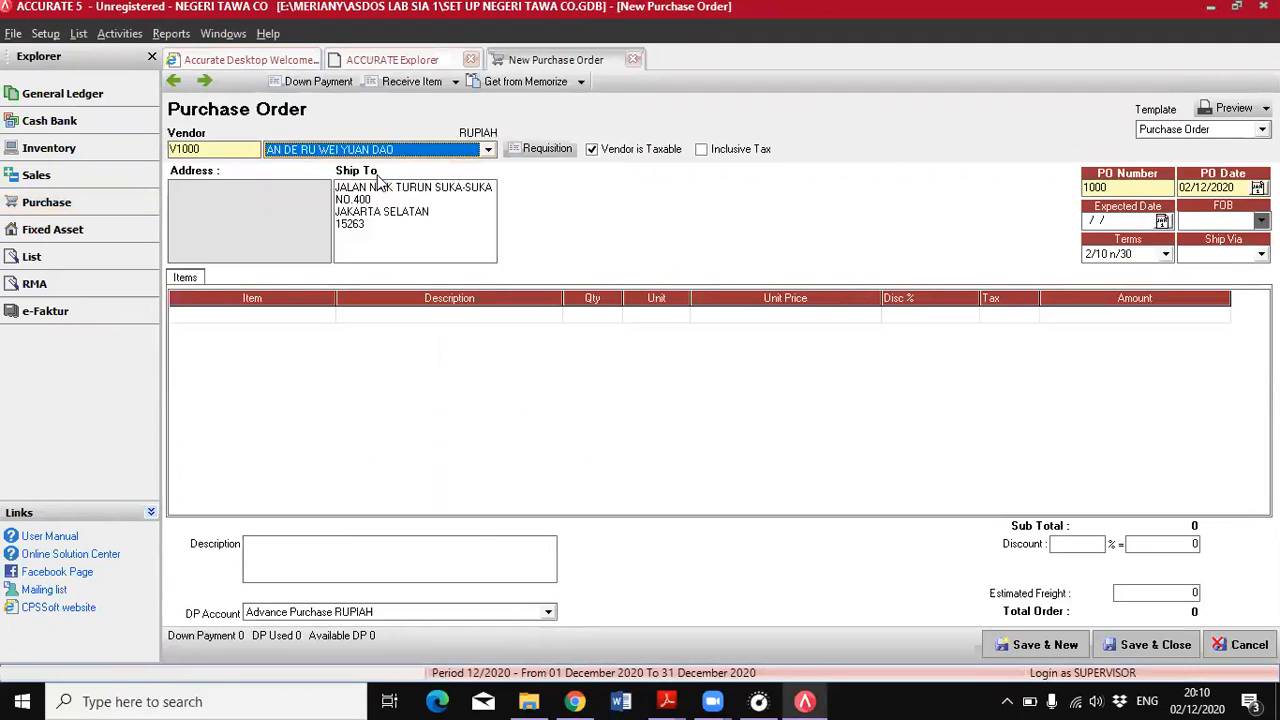
Set the PO date to 01/06/2018 and try to enter 5 June 2018 as the expected date
click(1237, 186)
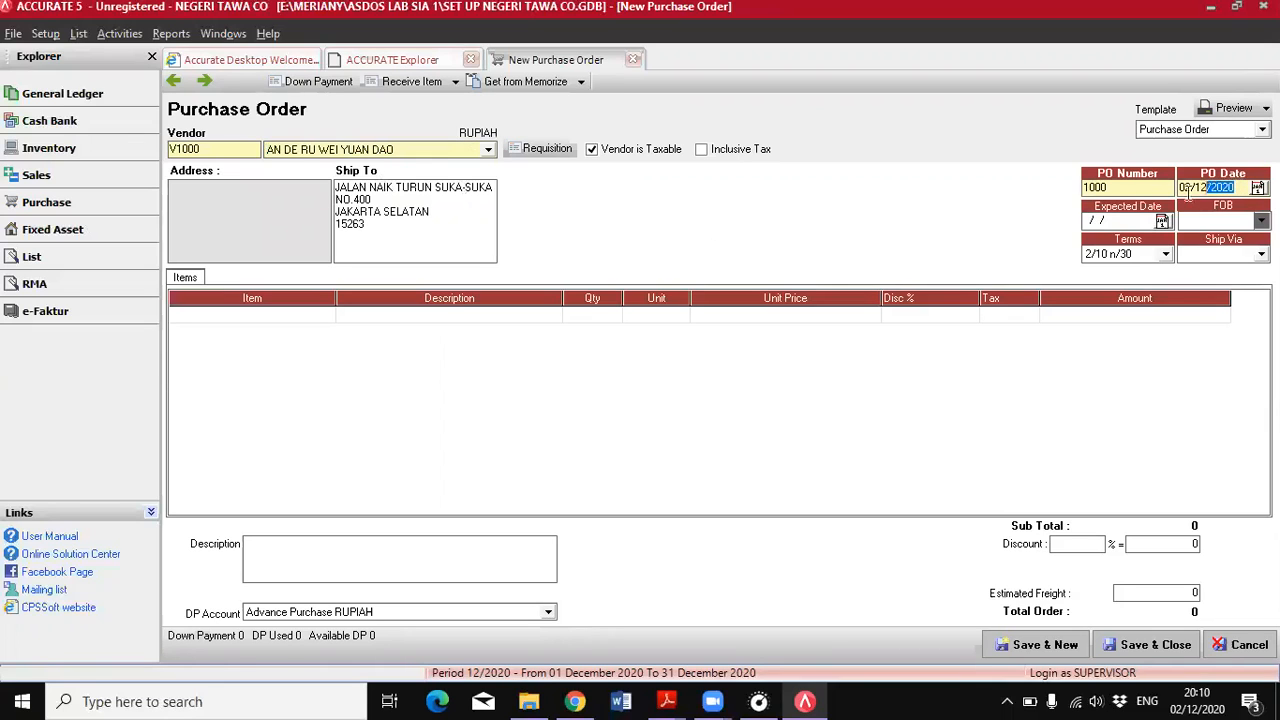
click(667, 701)
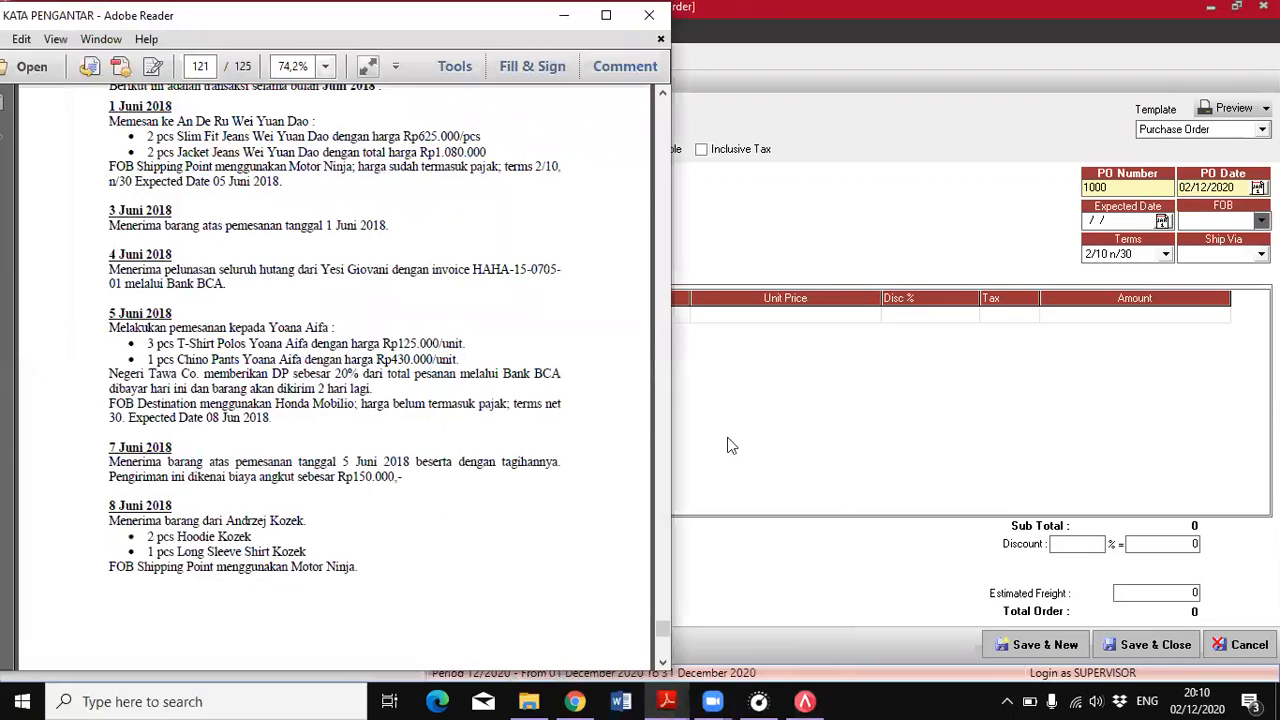
click(1230, 187)
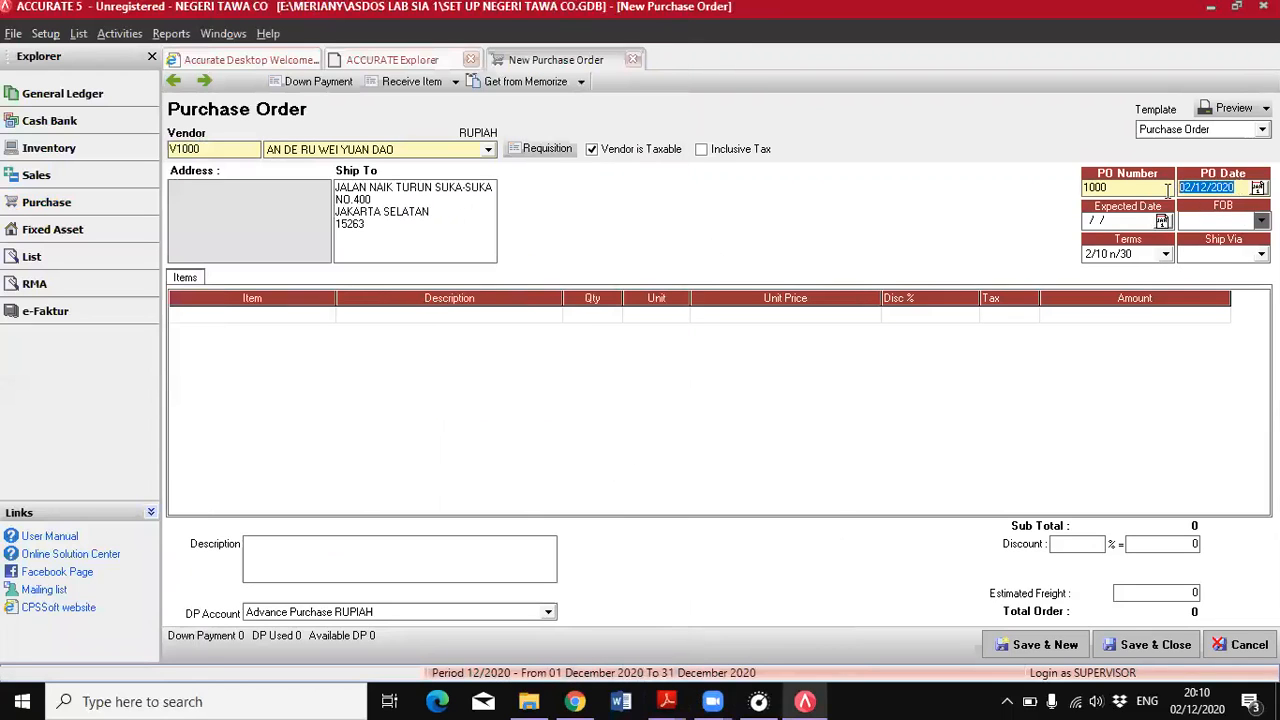
text(01062018)
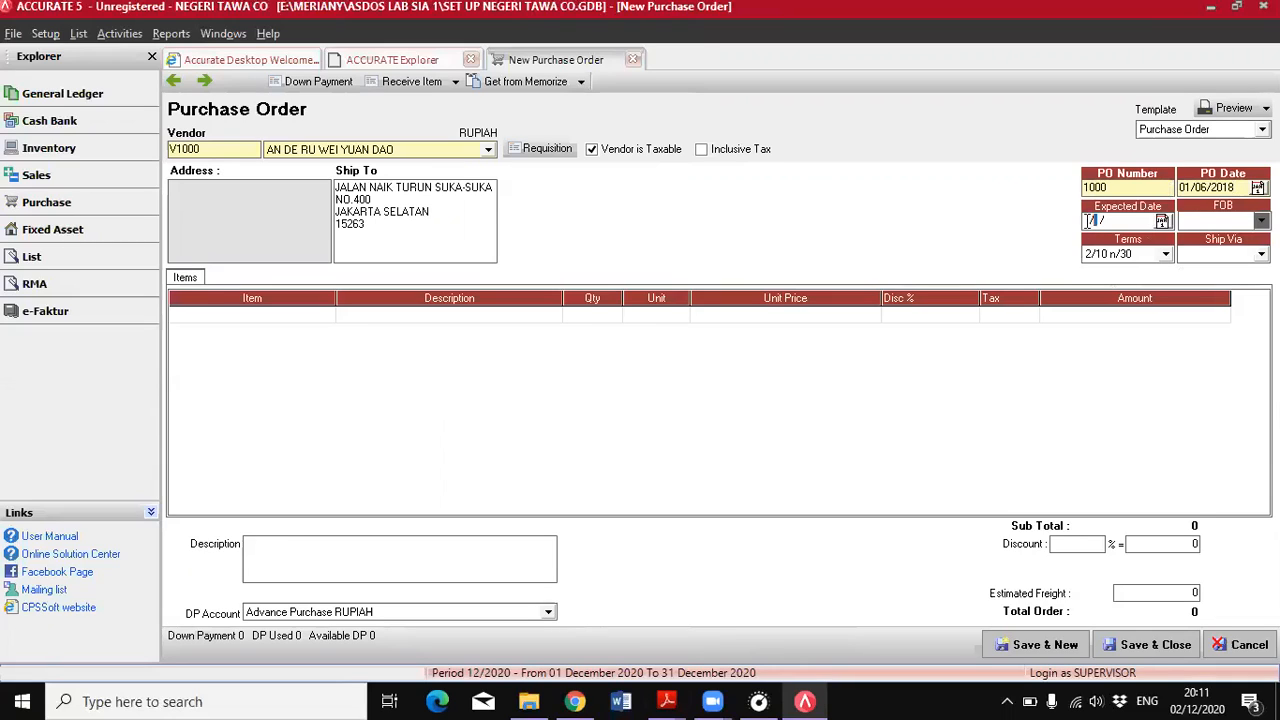
text(0506201)
Check the shipping terms in the PDF and set FOB to Shipping Point and Ship Via to MOTOR NINJA
click(666, 701)
click(752, 645)
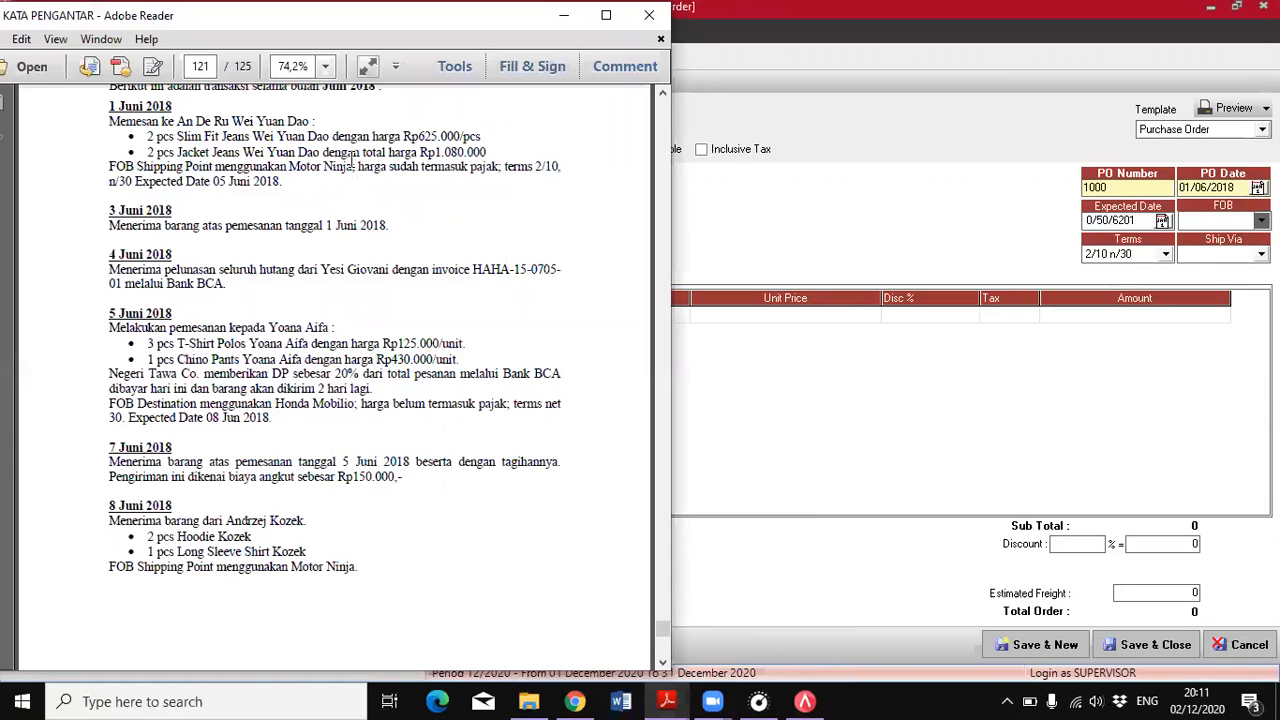
click(1240, 224)
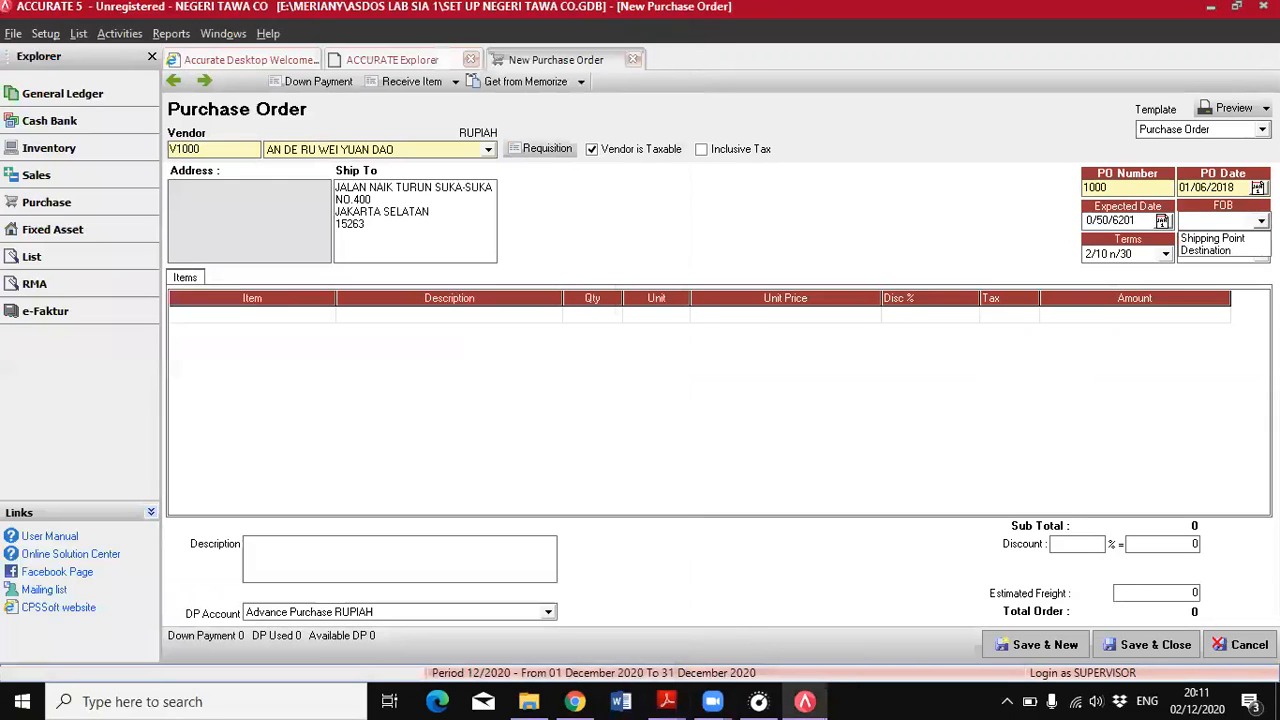
click(1243, 238)
click(1240, 254)
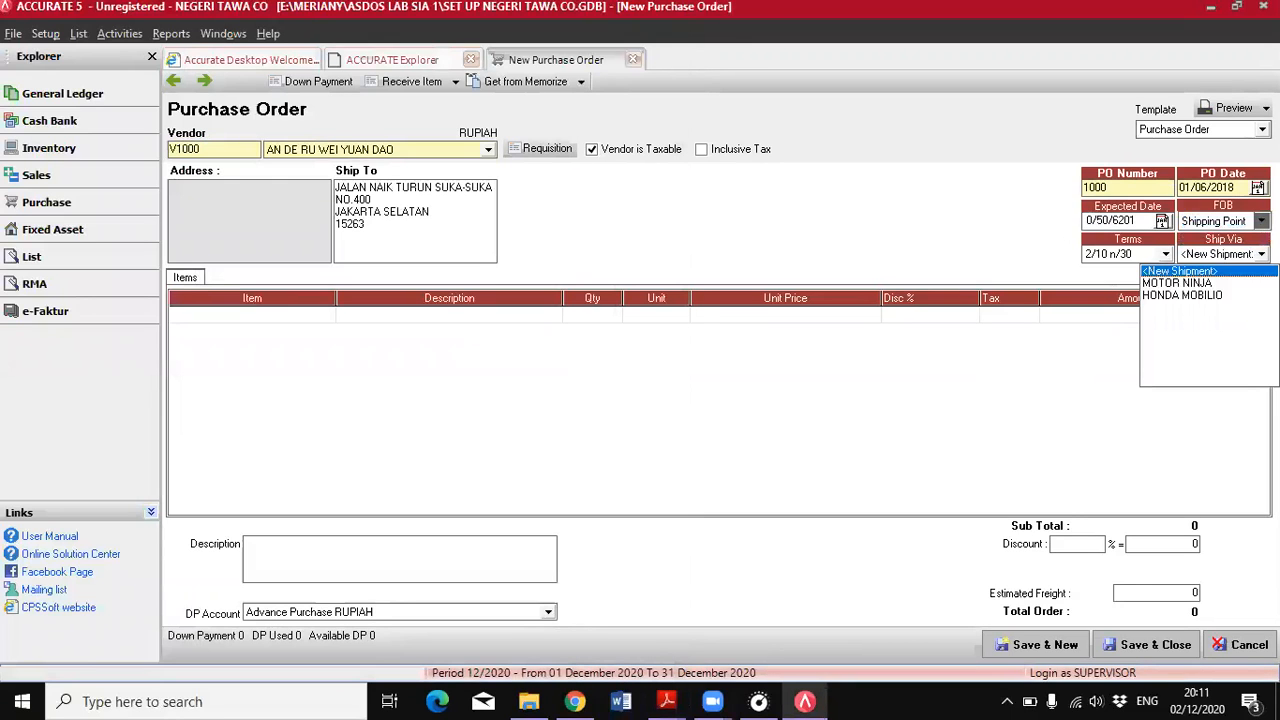
click(1210, 278)
Check the ordered items in the PDF and add AW-02 Slim Fit Jeans Wei Yuan Dao with a quantity of 2
click(667, 701)
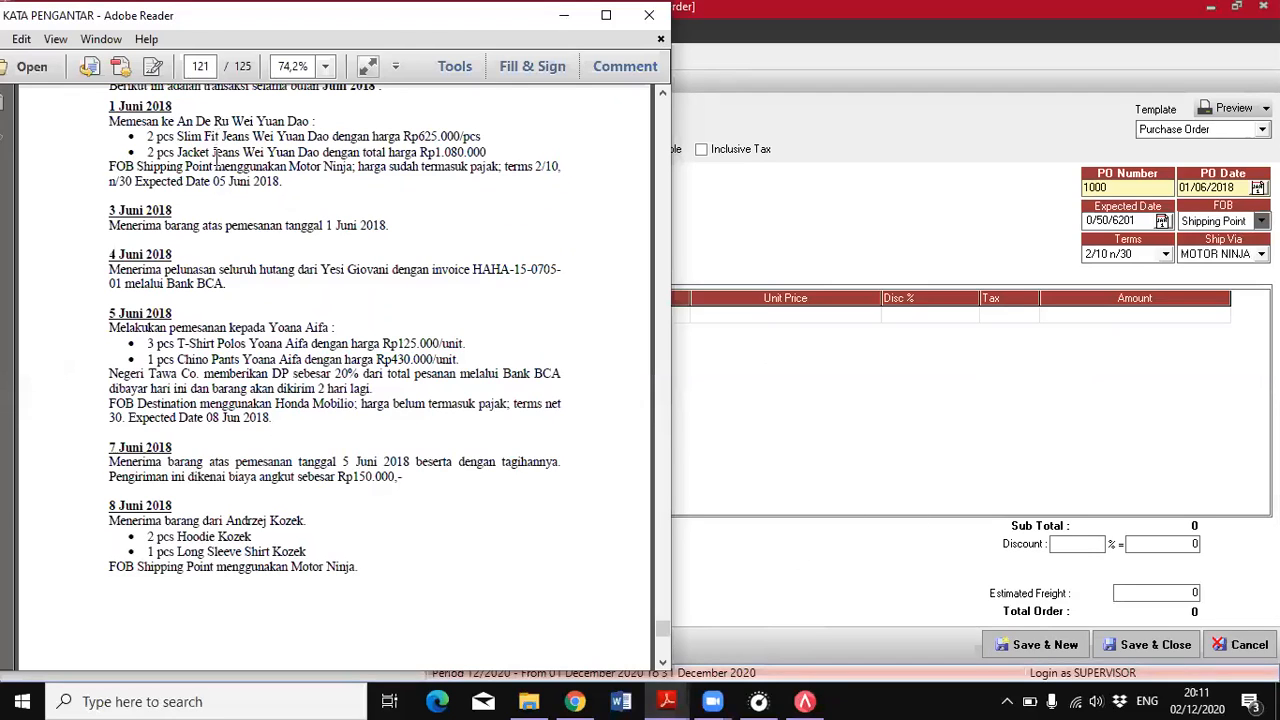
click(703, 342)
click(328, 316)
click(328, 315)
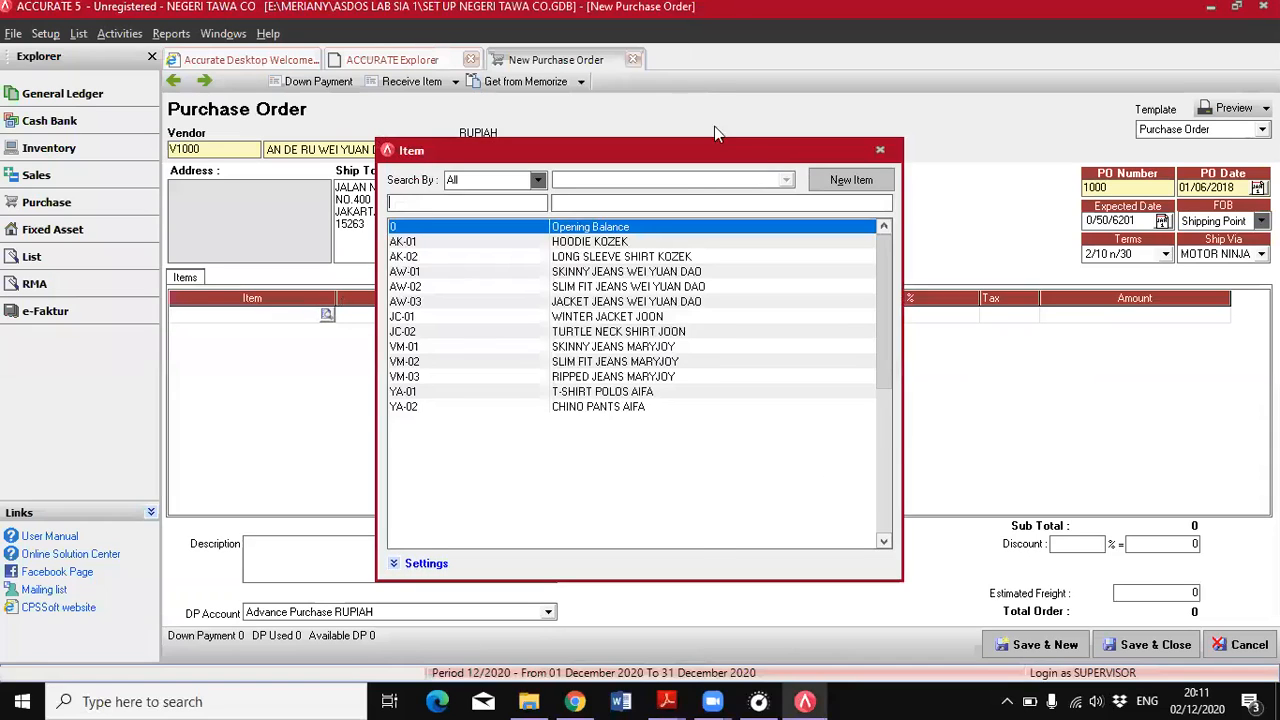
double_click(587, 287)
click(598, 314)
text(2)
key(Tab)
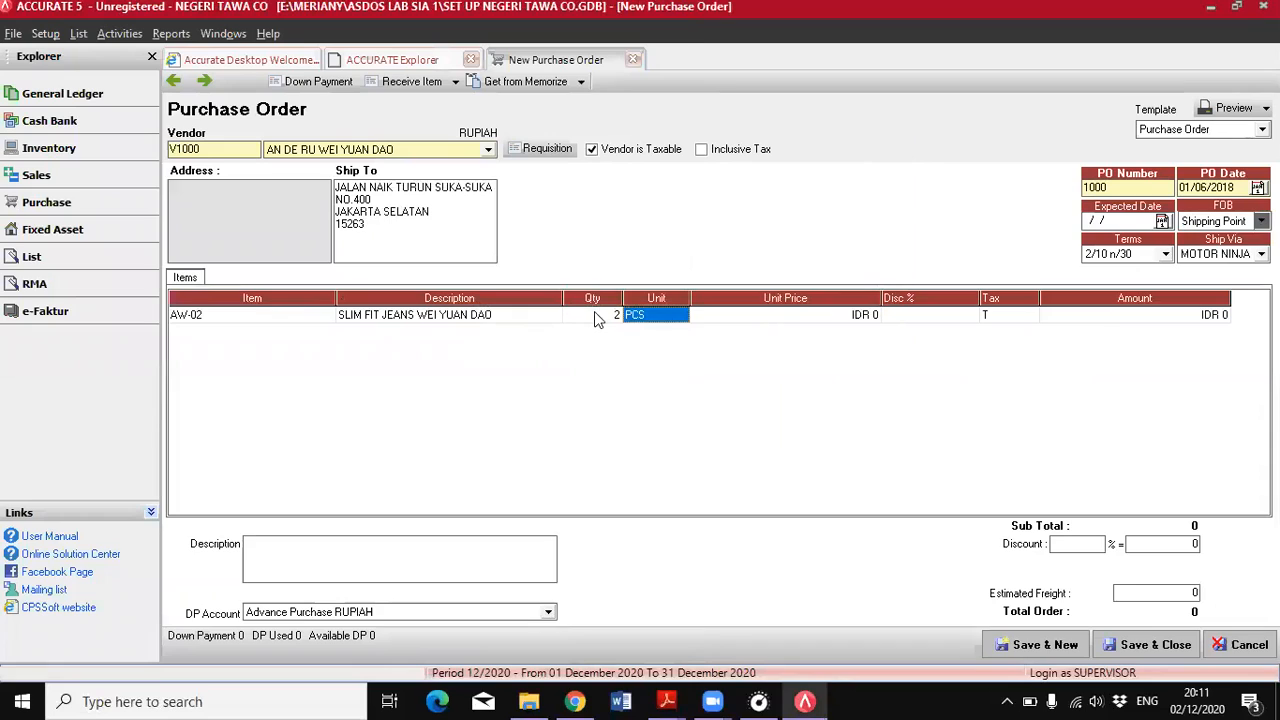
Set the unit price of the Slim Fit Jeans line to IDR 625.000
key(Tab)
text(625)
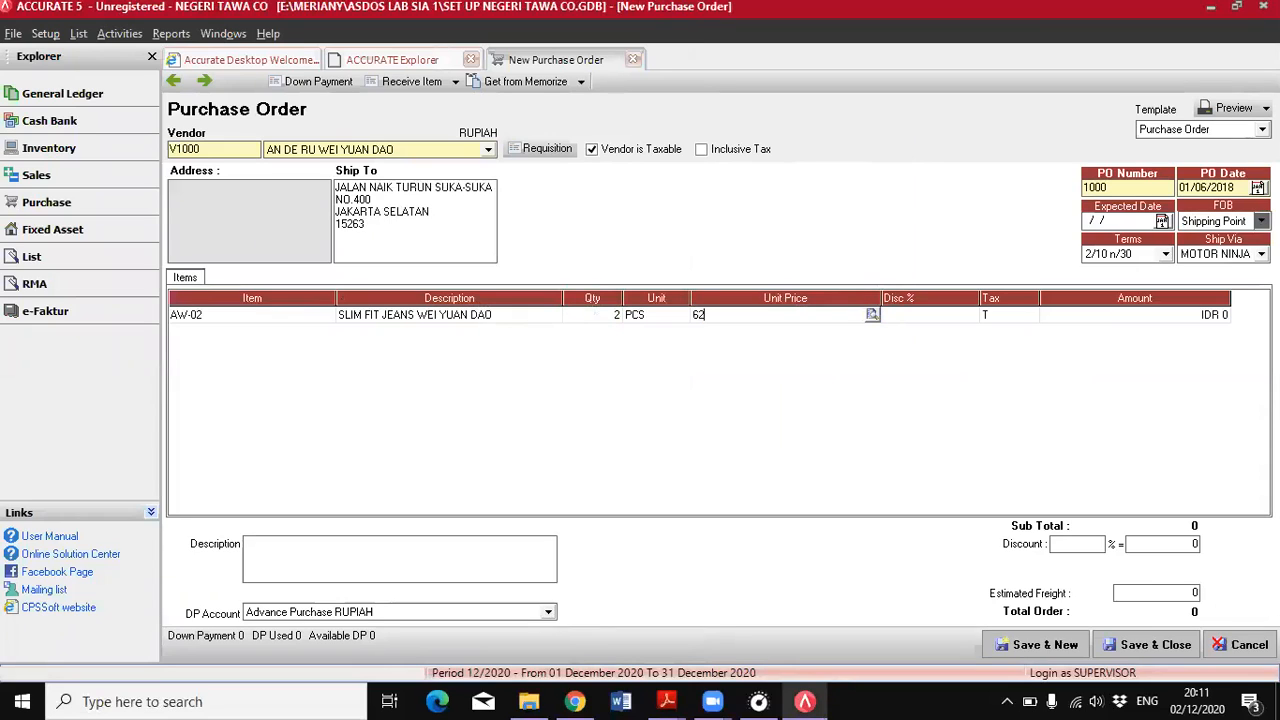
key(Tab)
key(Tab)
key(Tab)
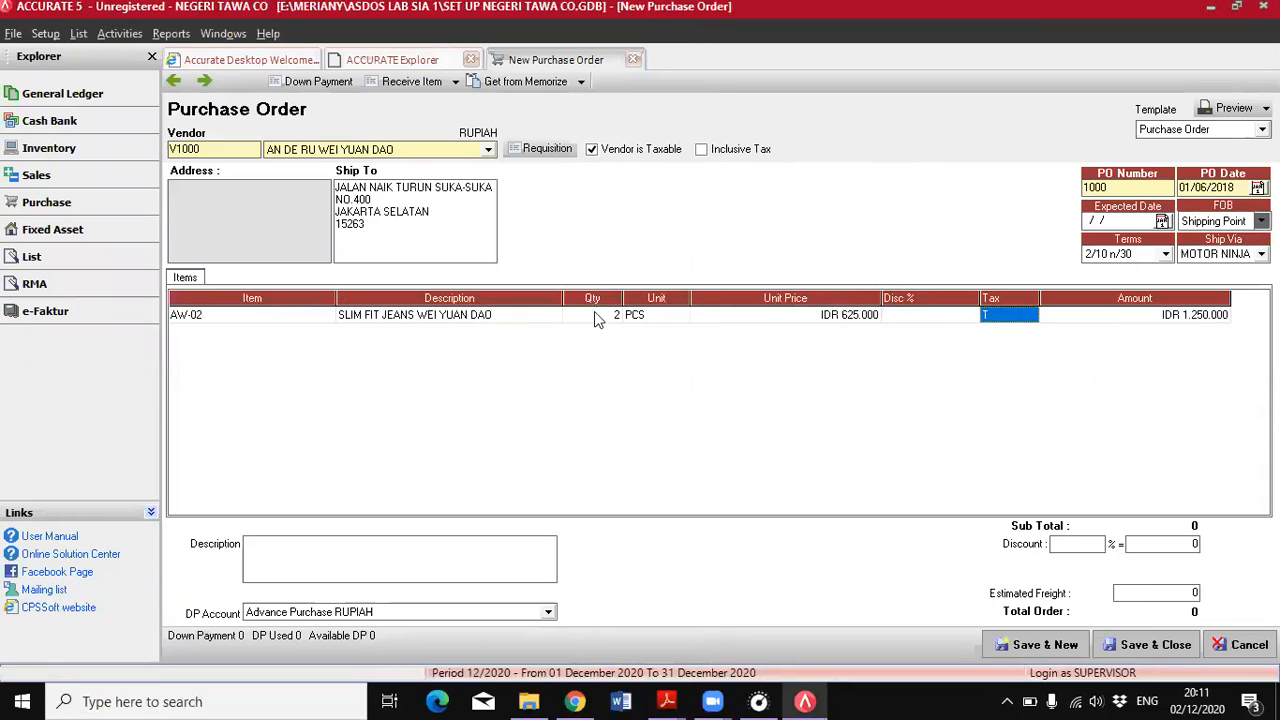
Add AW-03 Jacket Jeans Wei Yuan Dao as the second order line with a quantity of 2
click(1057, 317)
key(Tab)
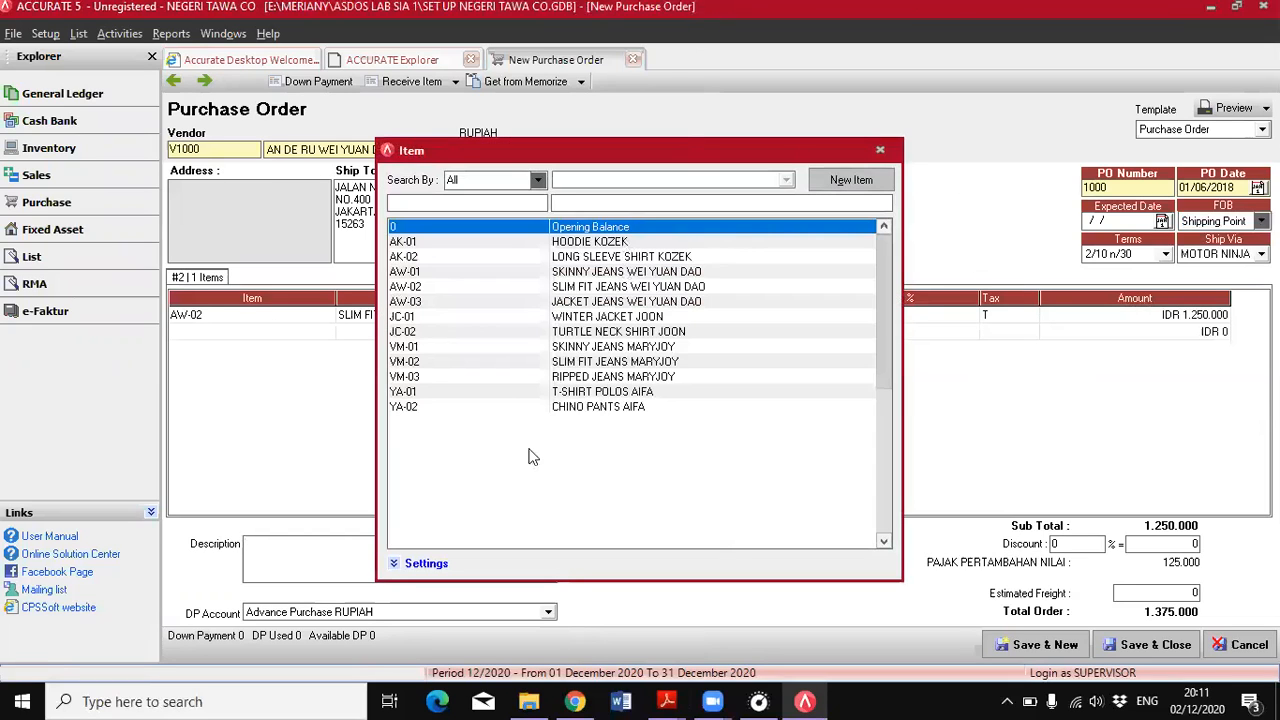
click(587, 302)
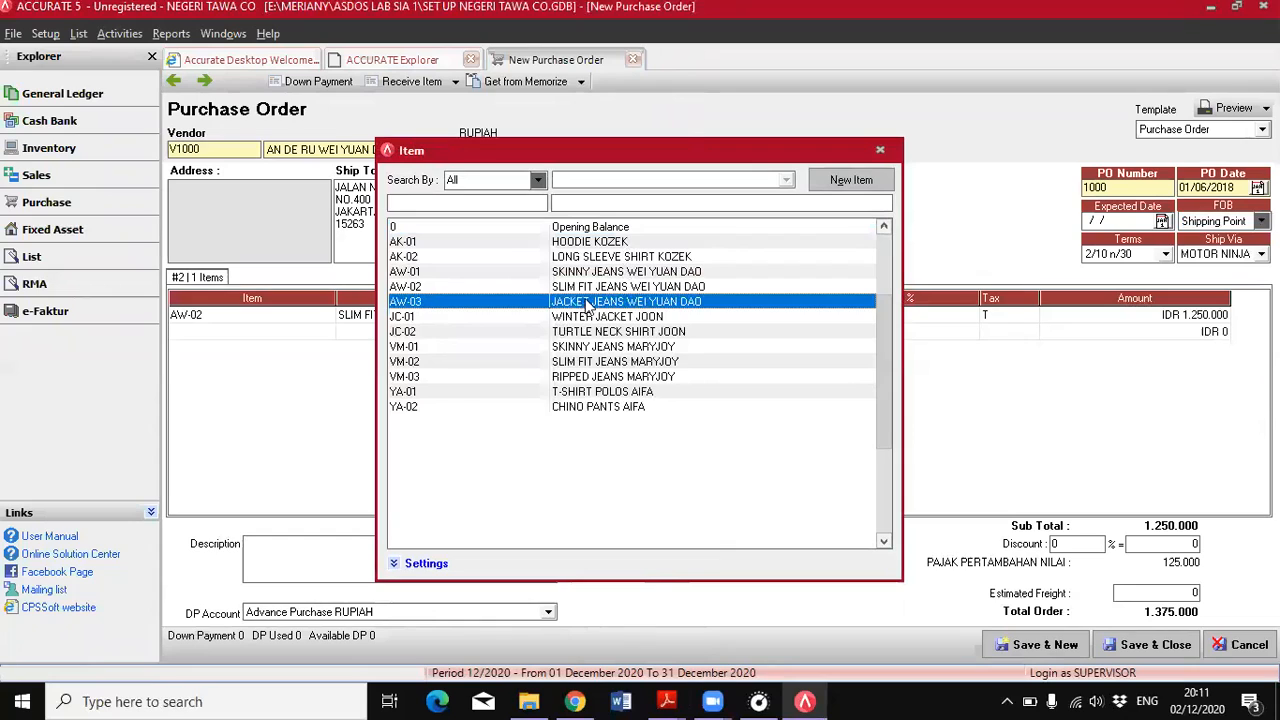
double_click(587, 302)
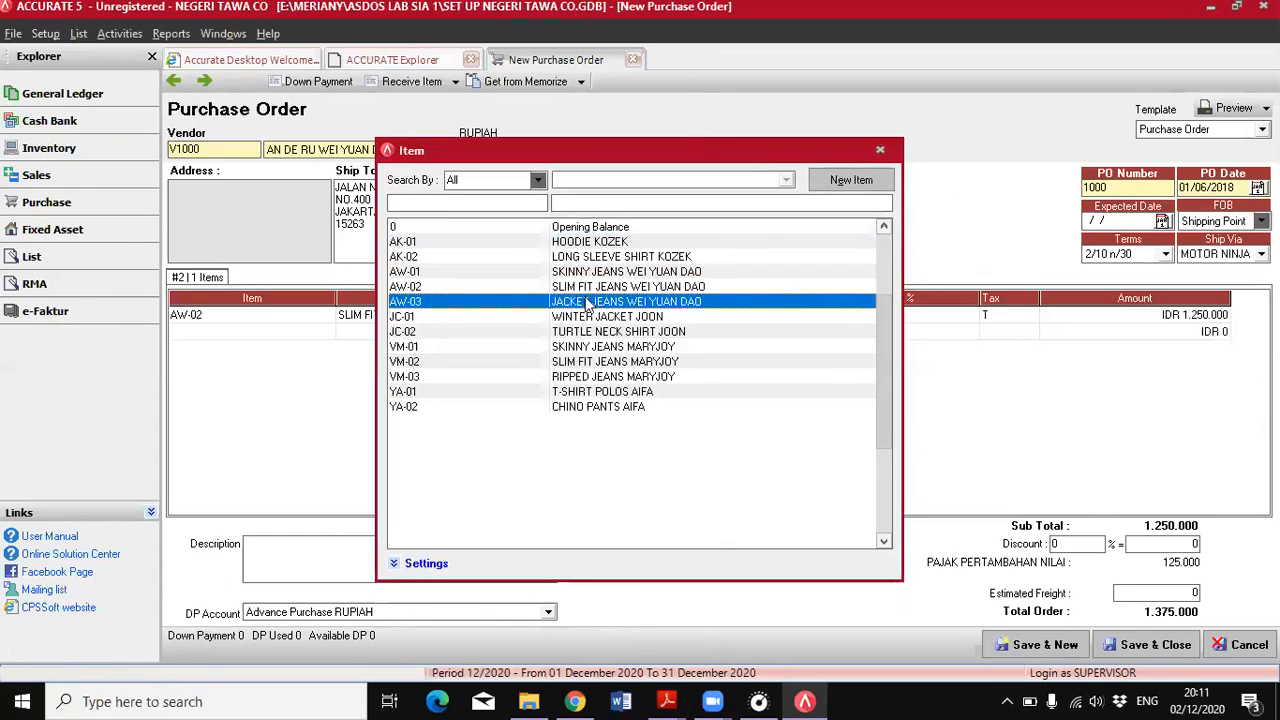
click(596, 333)
text(2)
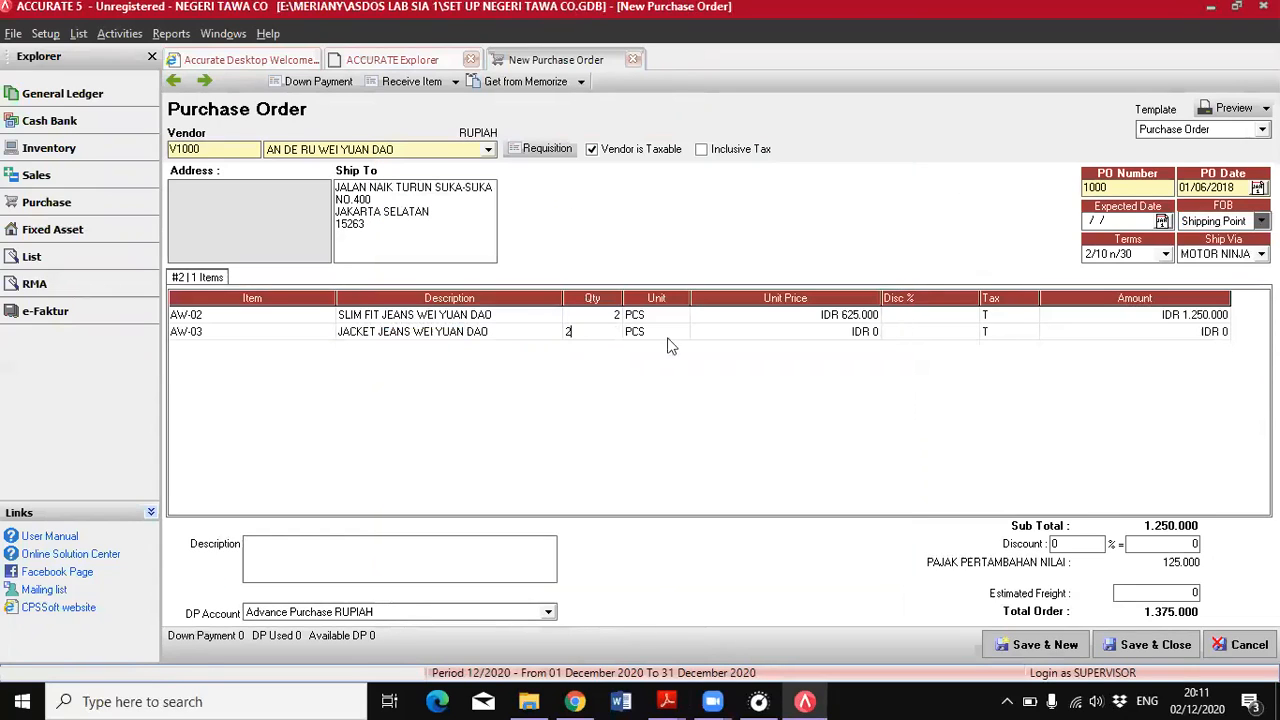
Check the jackets' total price in the PDF and set the Jacket Jeans line's unit price to IDR 540.000
click(851, 333)
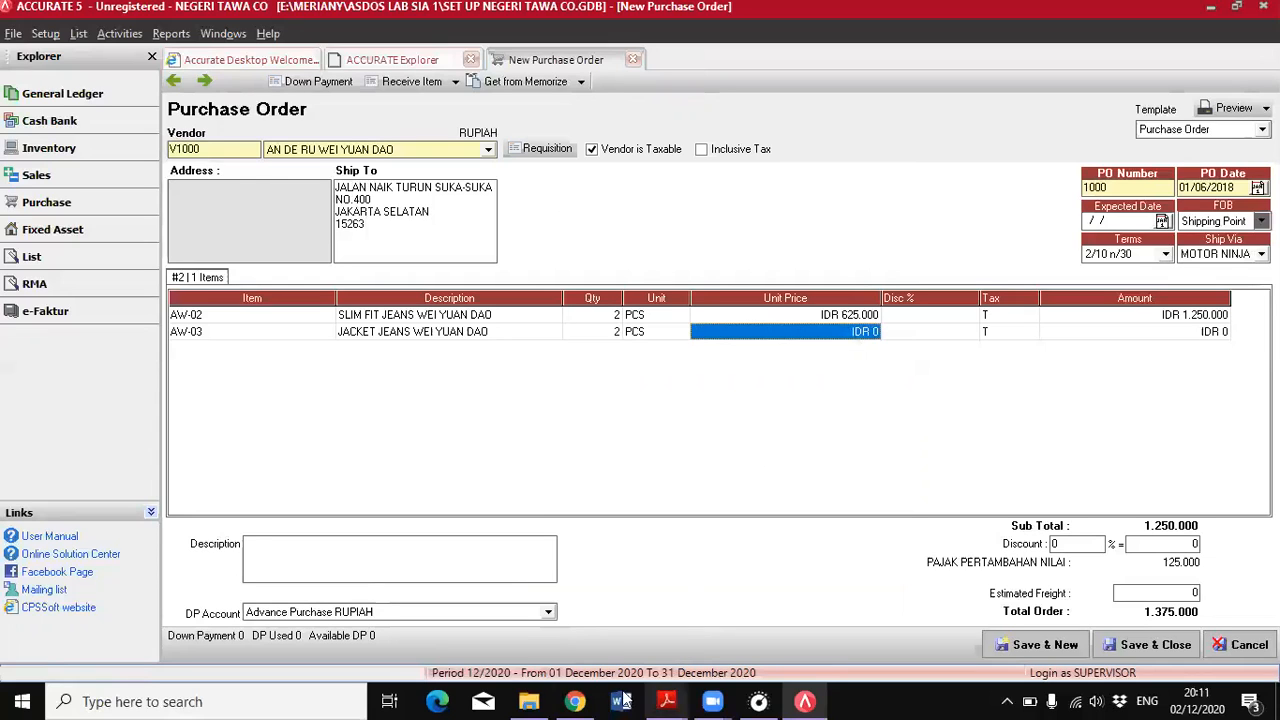
mouse_move(667, 700)
click(590, 610)
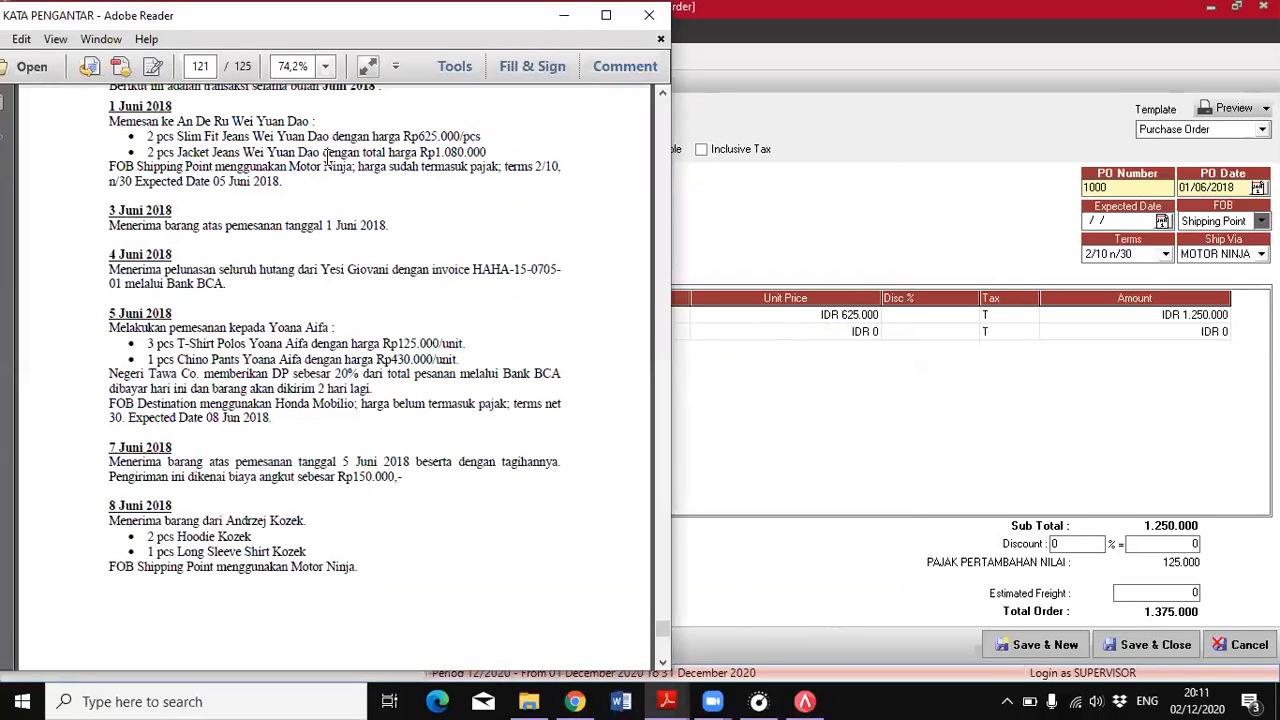
drag(323, 152, 417, 152)
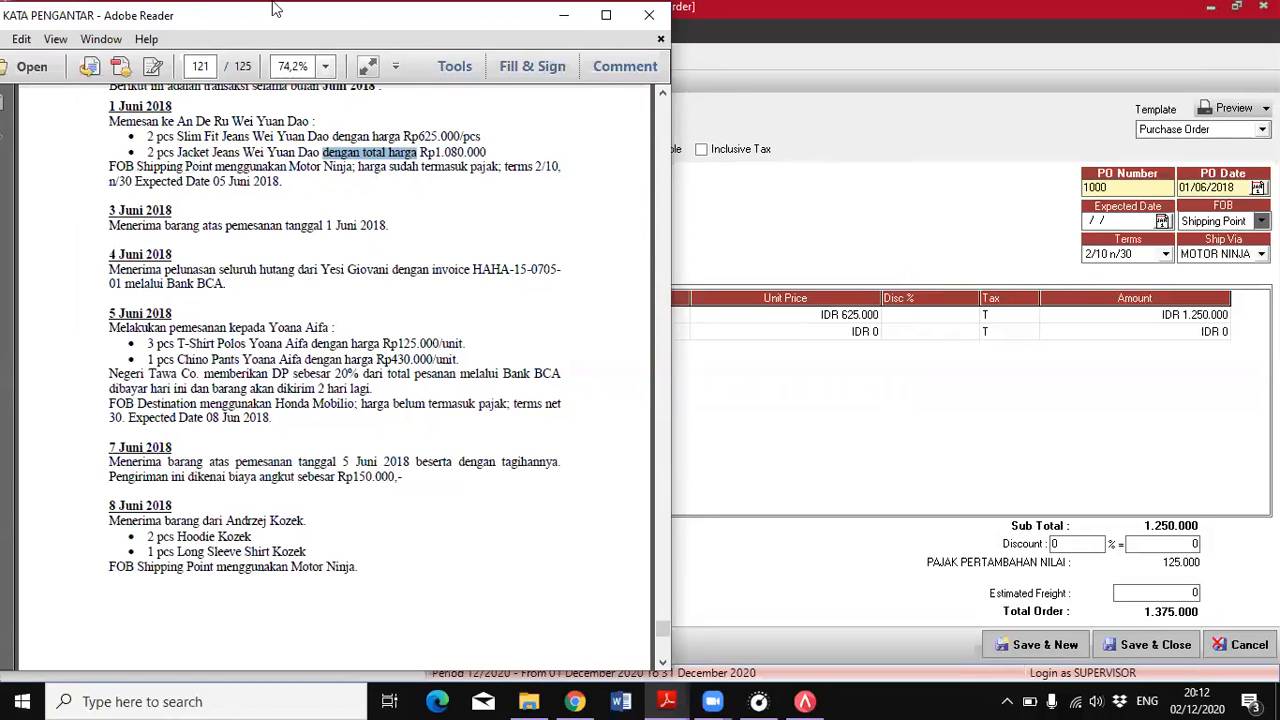
click(802, 338)
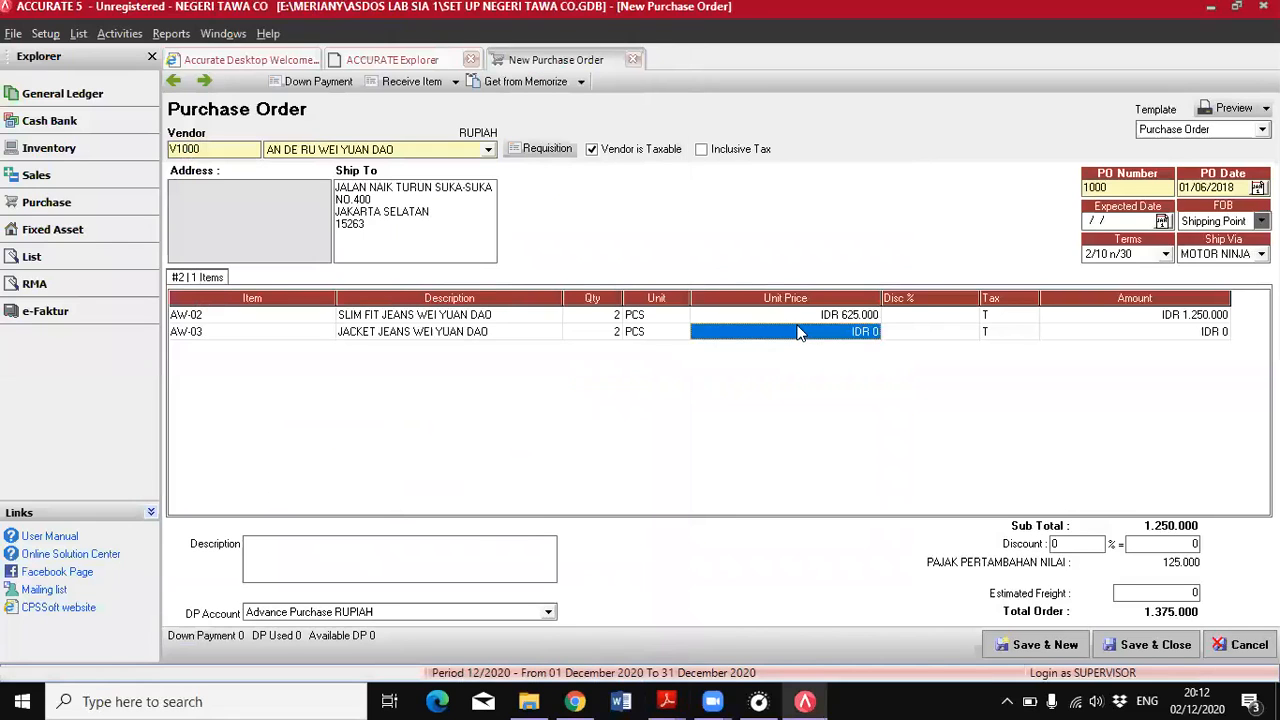
text(540)
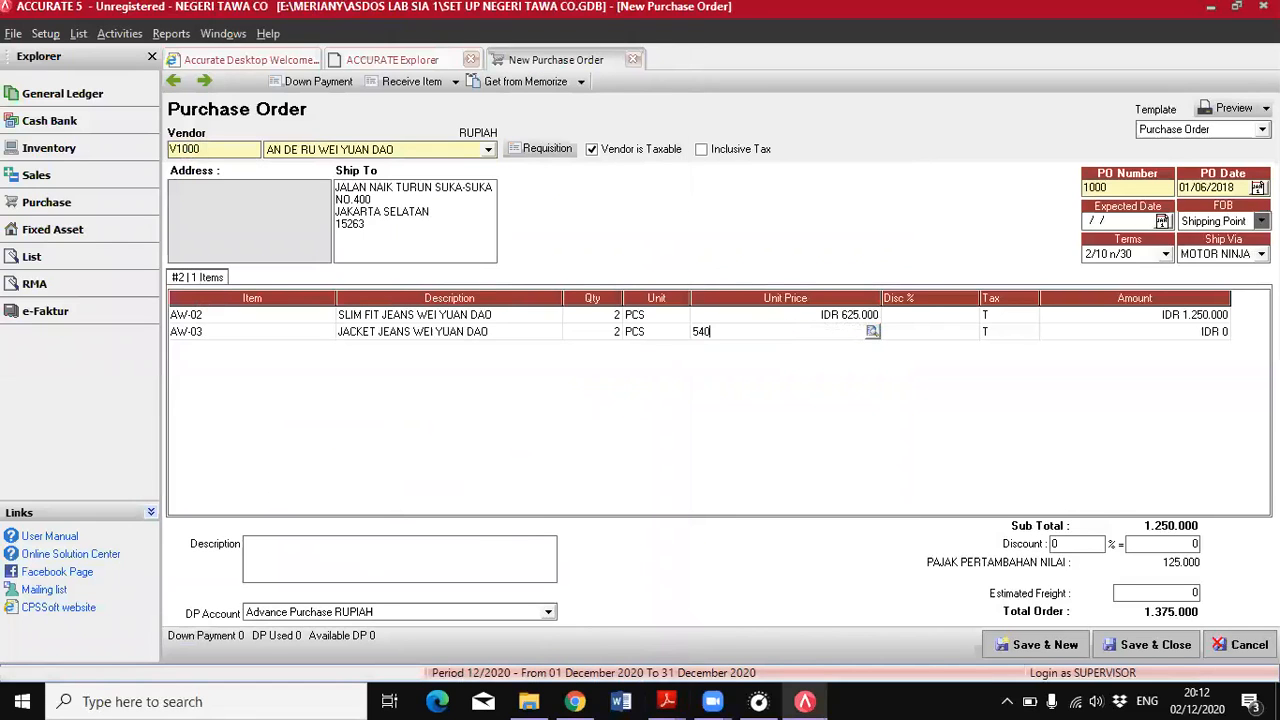
text(.000)
key(Tab)
key(Tab)
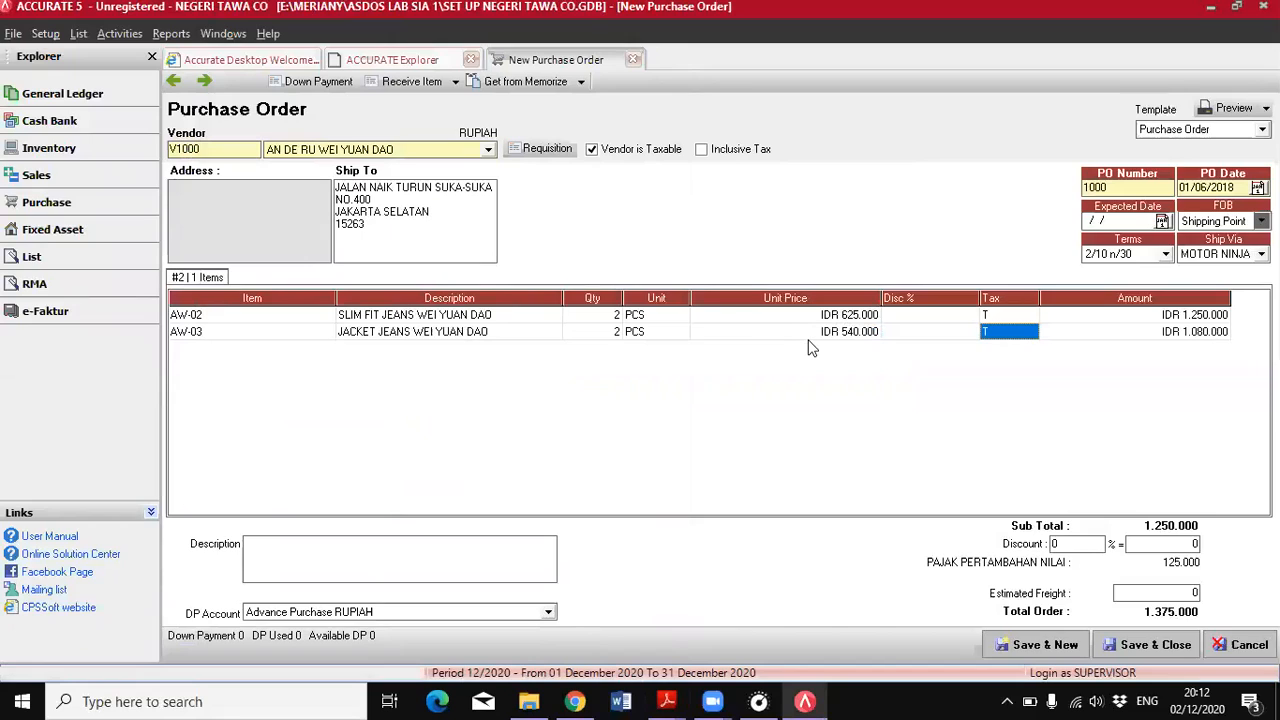
click(802, 318)
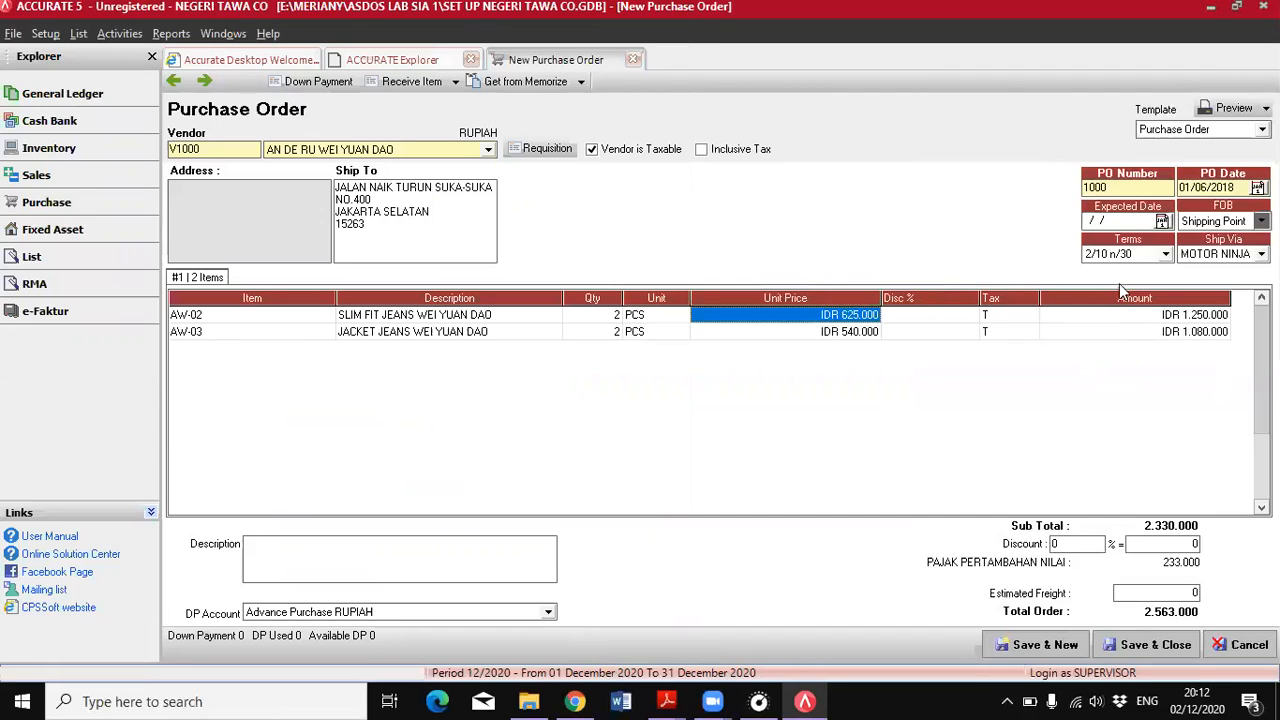
Check the tax terms of the 1 June order in the PDF, mark the purchase order as tax-inclusive, and save it
click(667, 701)
click(766, 615)
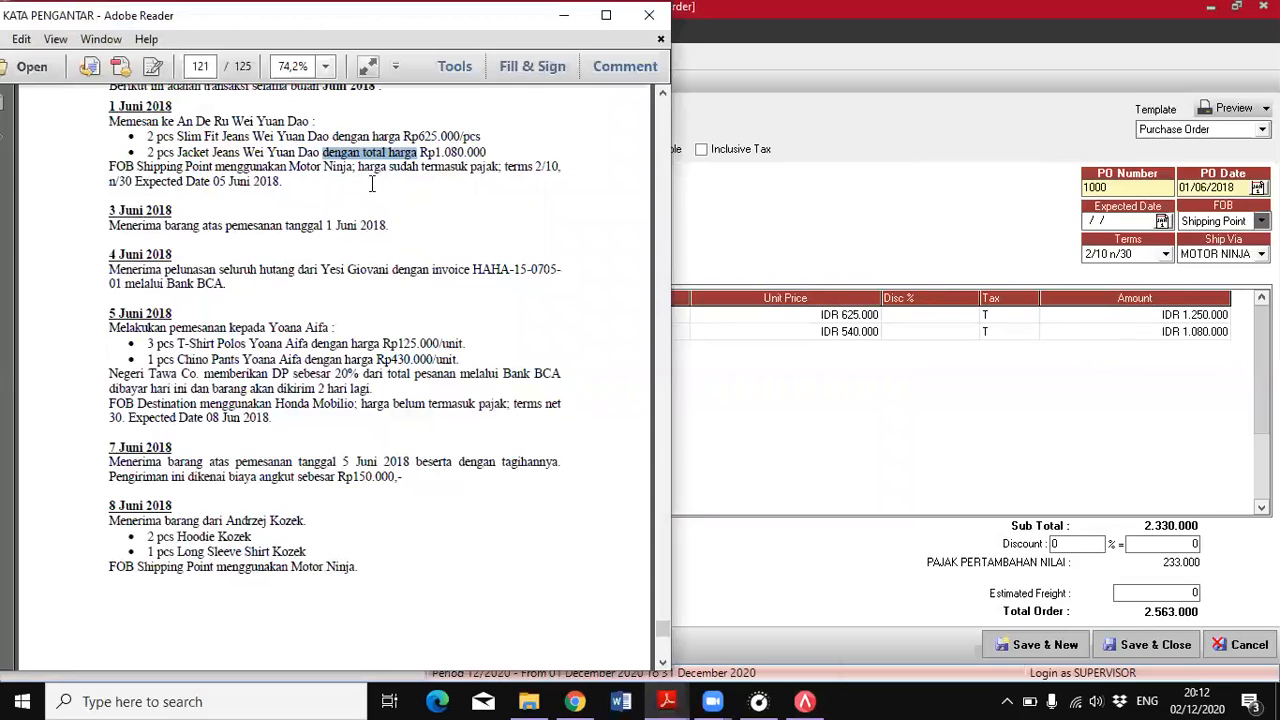
drag(359, 168, 500, 168)
click(738, 213)
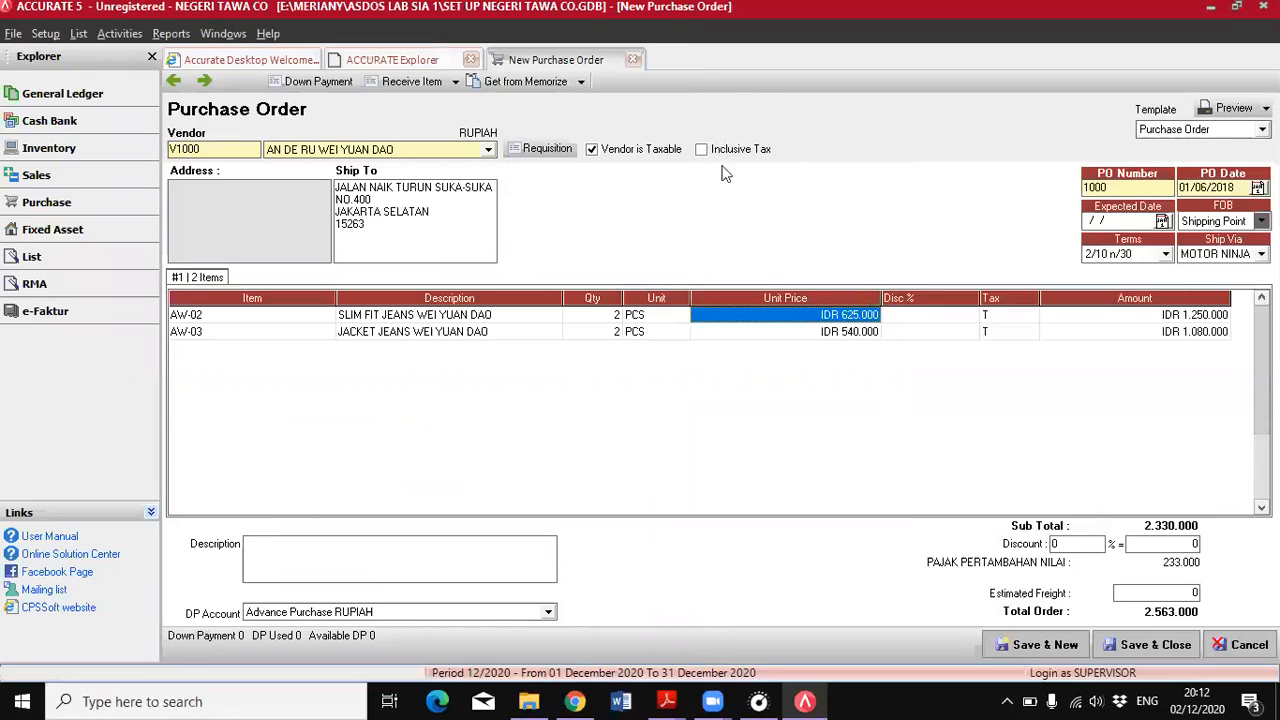
click(702, 150)
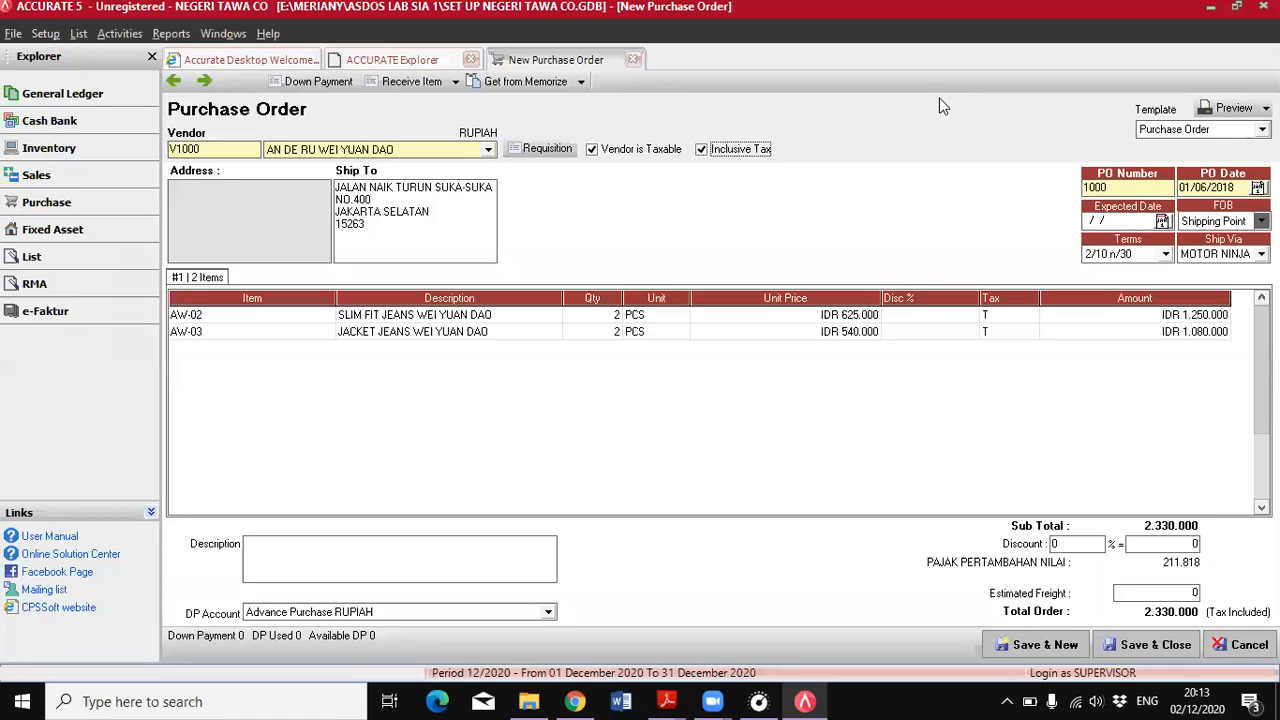
click(1153, 645)
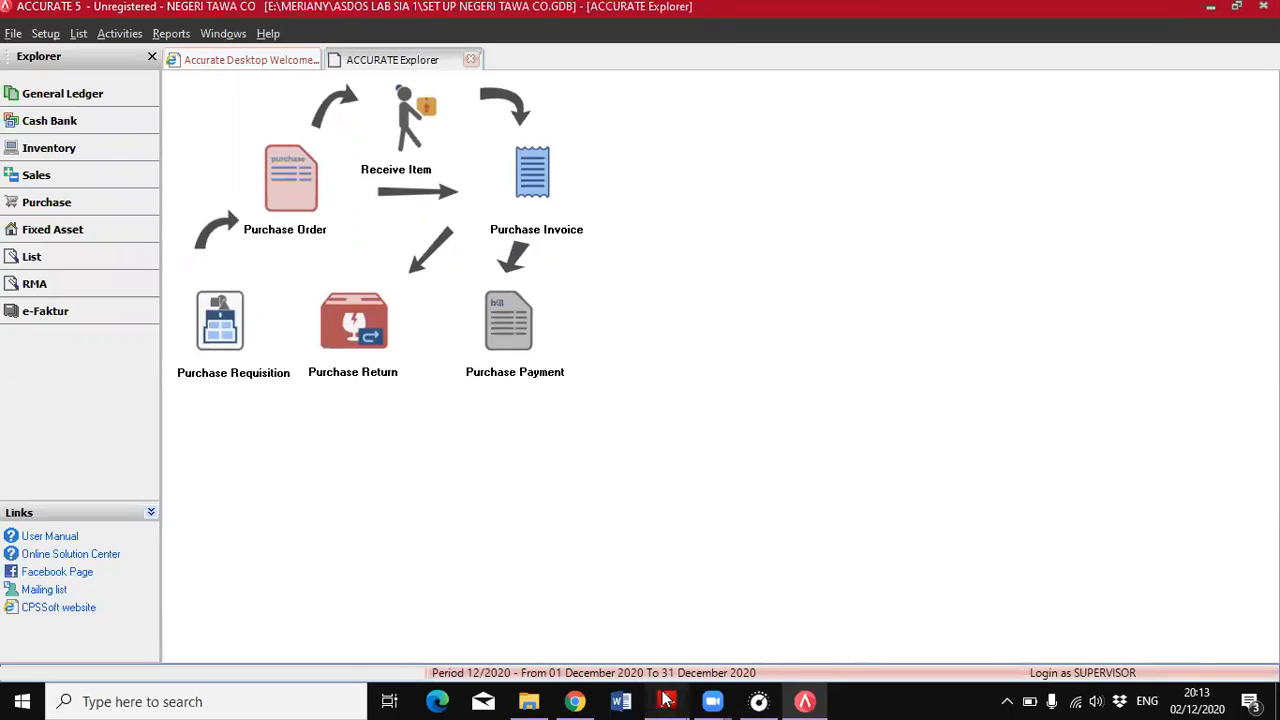
Check the 3 June goods receipt in the PDF and start a Receive Item form for the vendor of the 1 June order
mouse_move(667, 701)
click(790, 628)
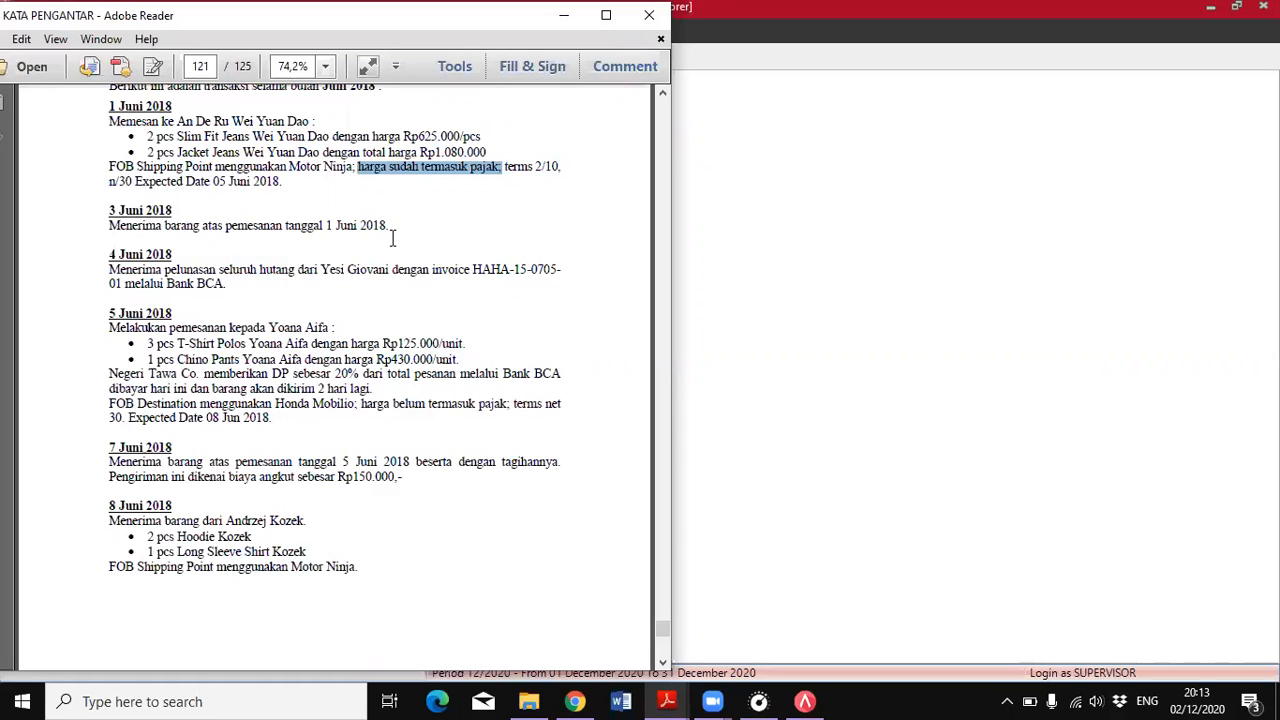
drag(109, 120, 300, 123)
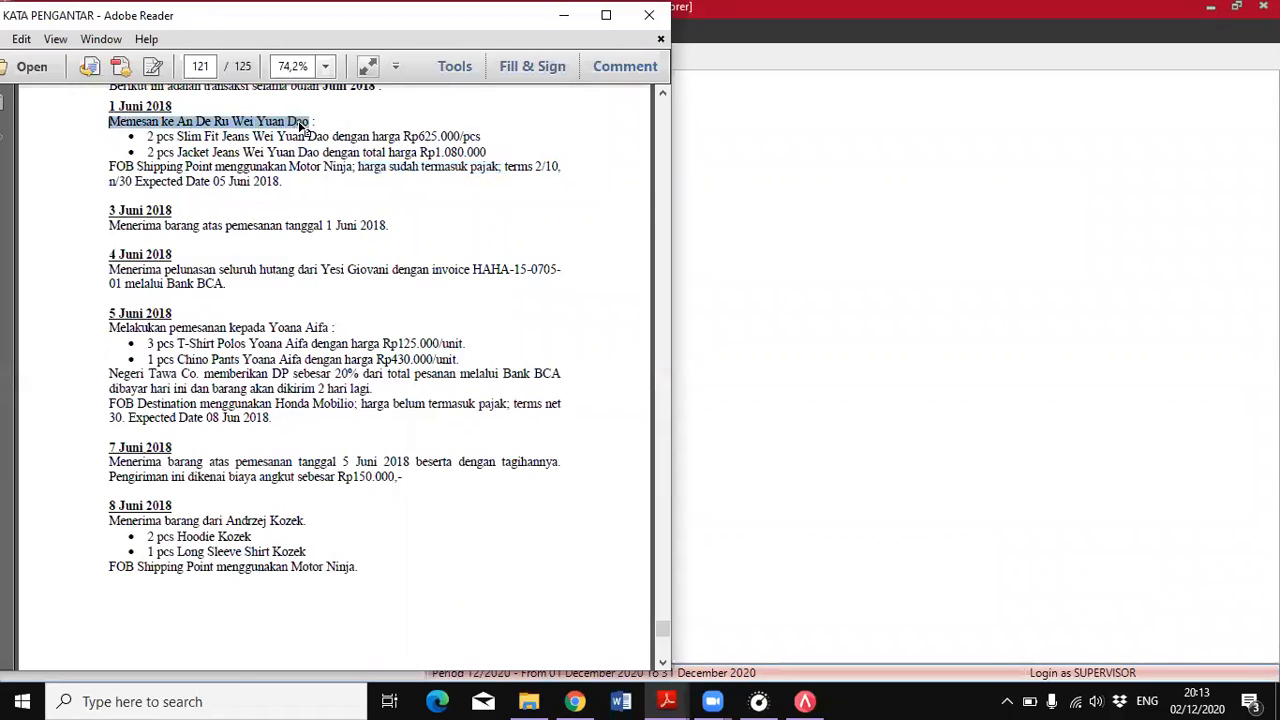
click(391, 225)
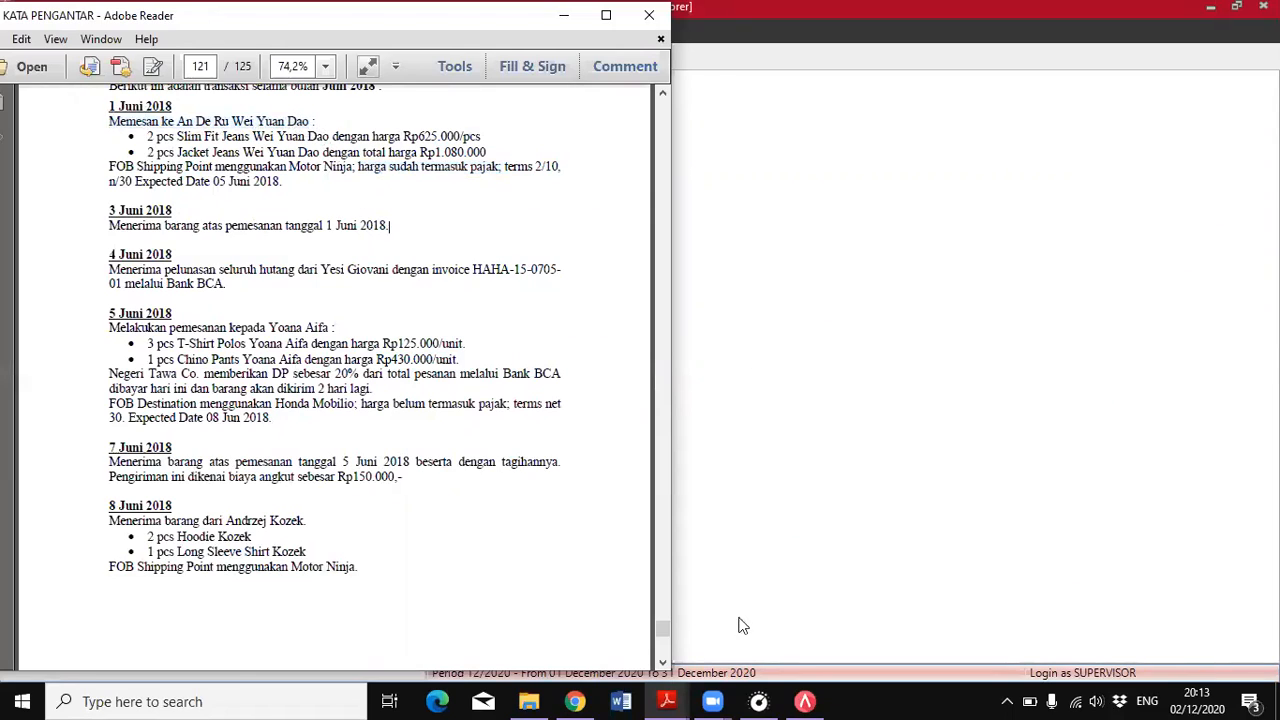
click(805, 701)
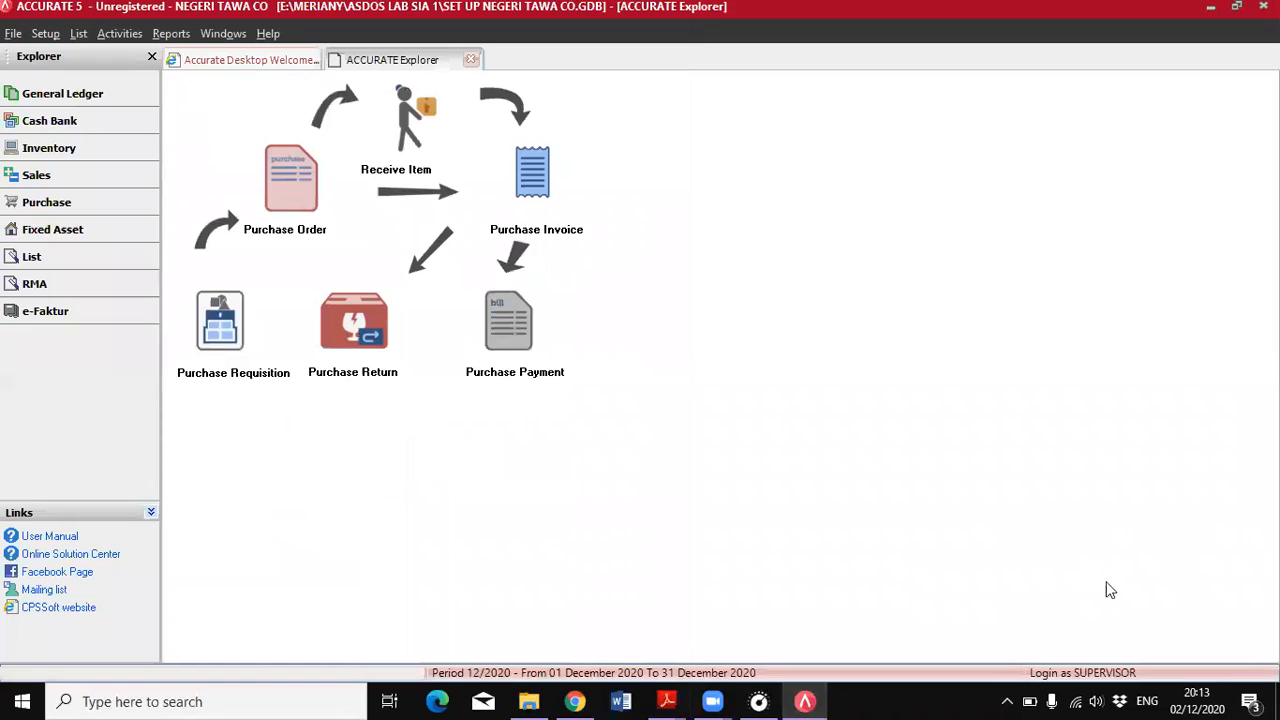
click(50, 206)
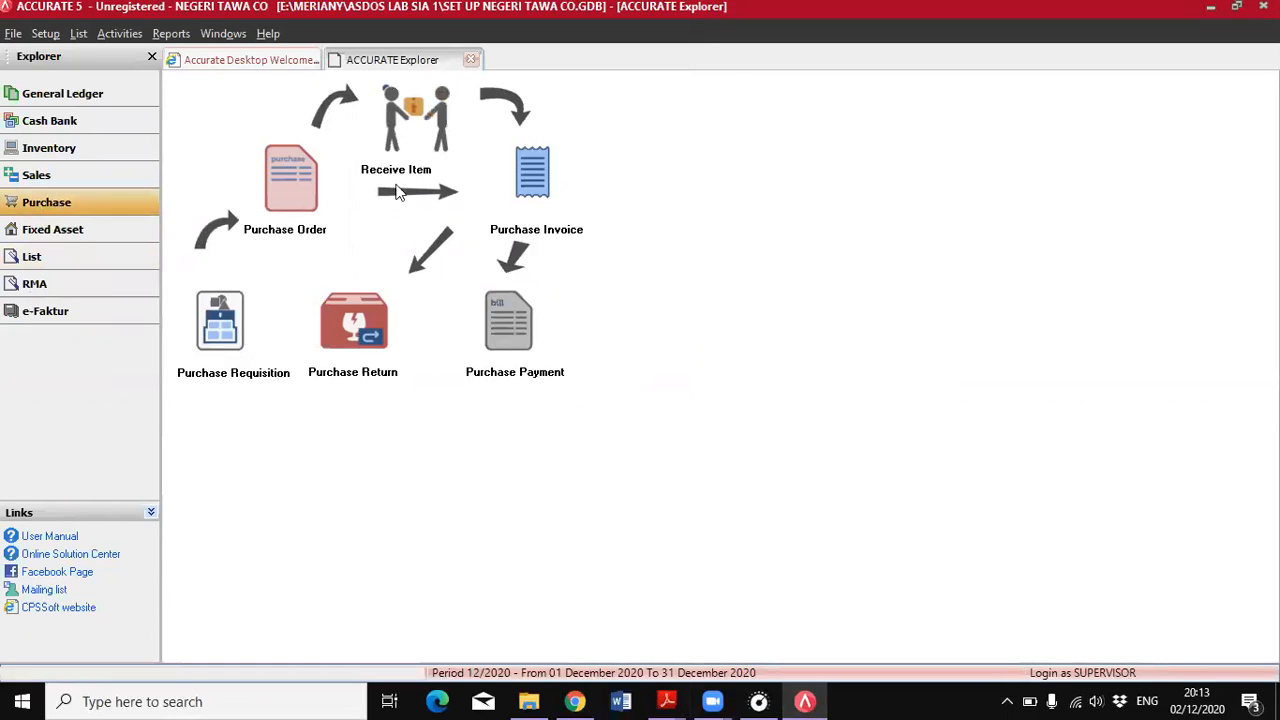
click(403, 135)
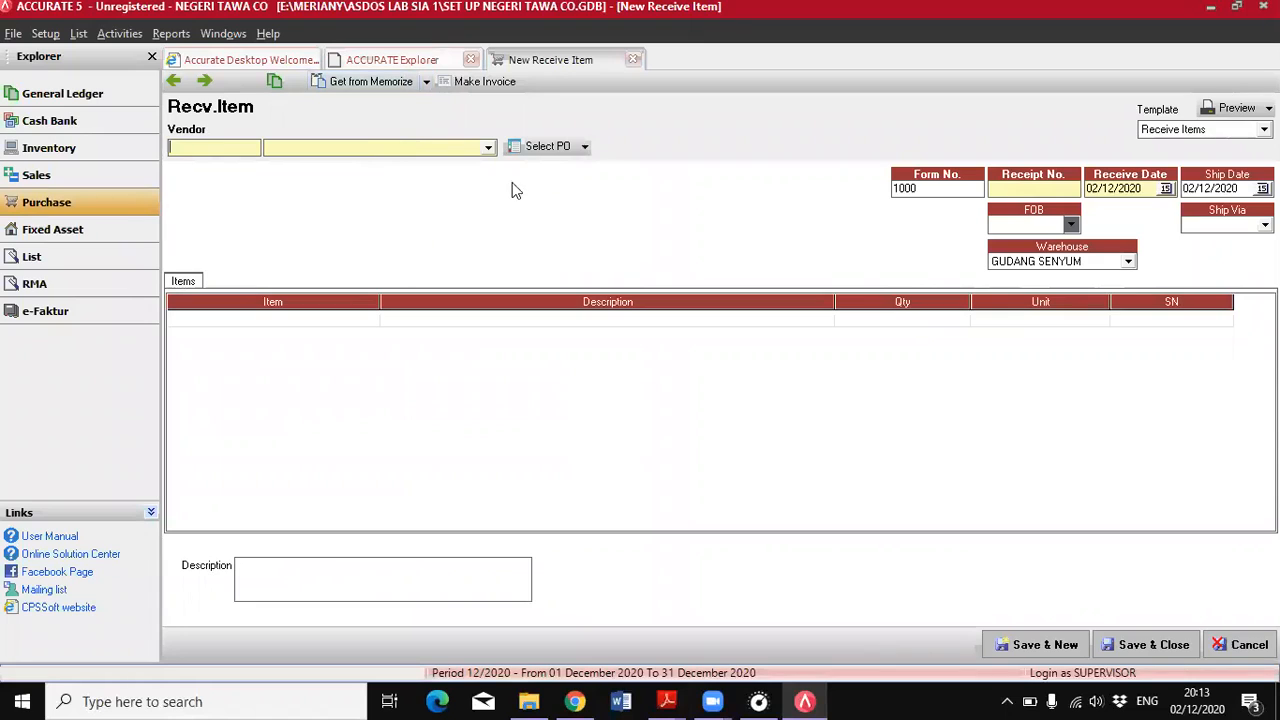
click(489, 147)
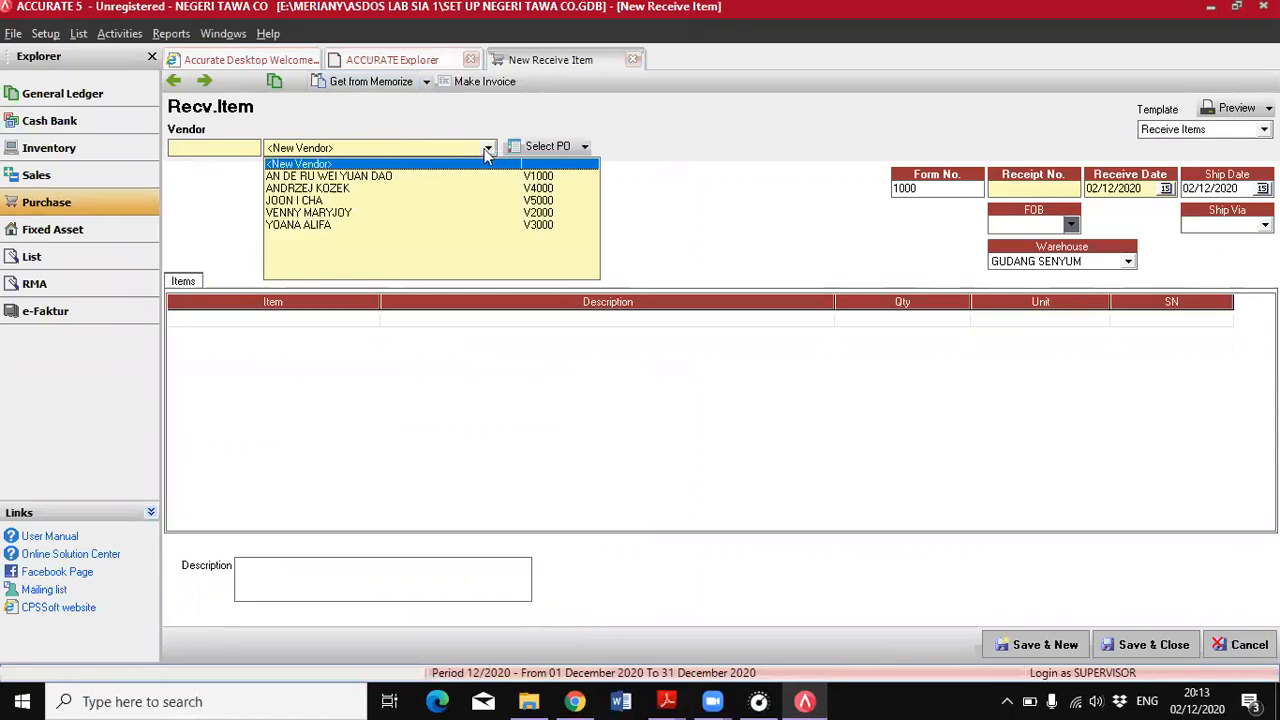
click(339, 176)
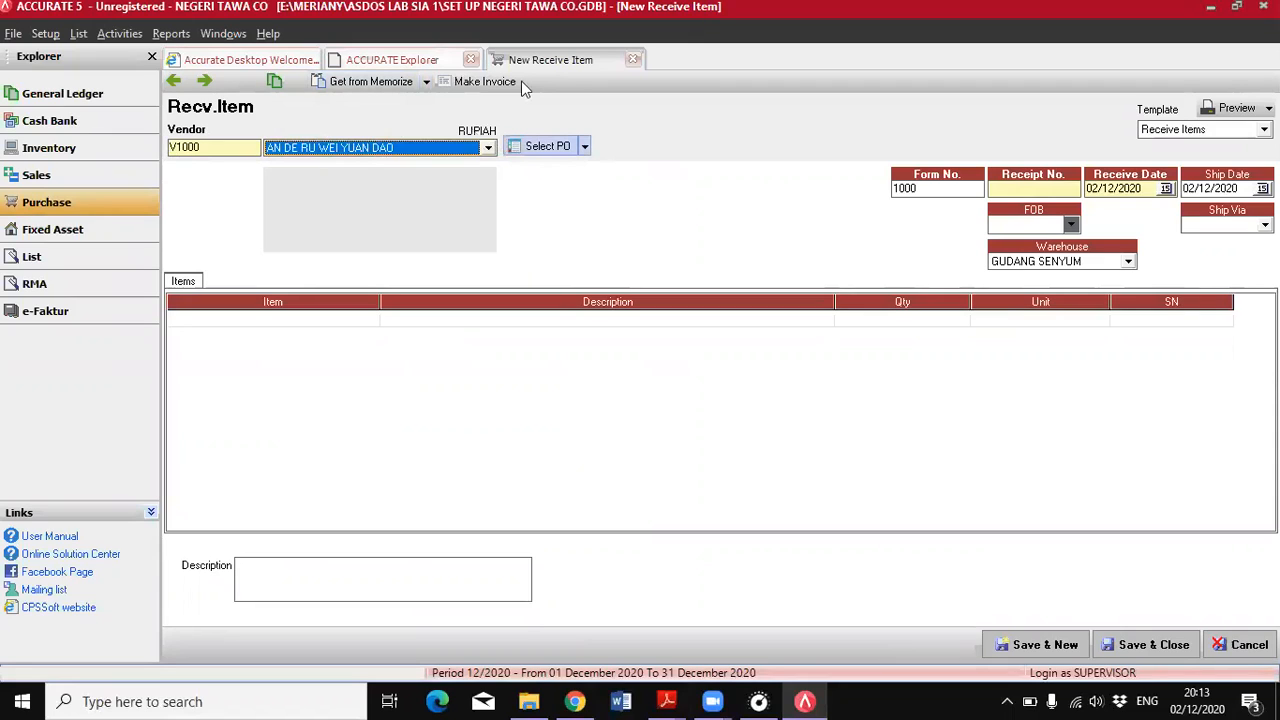
Enter receipt number 1000 and set both the receive date and the ship date to 03/06/2018
click(1018, 190)
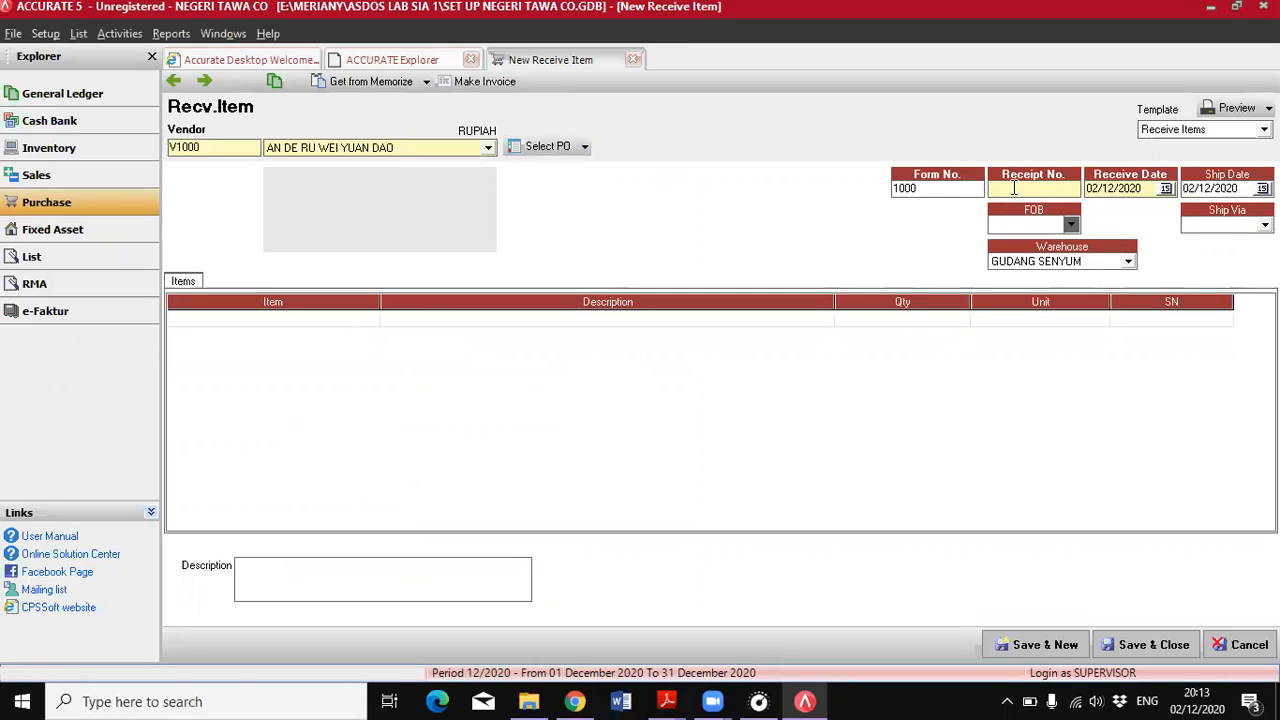
text(1000)
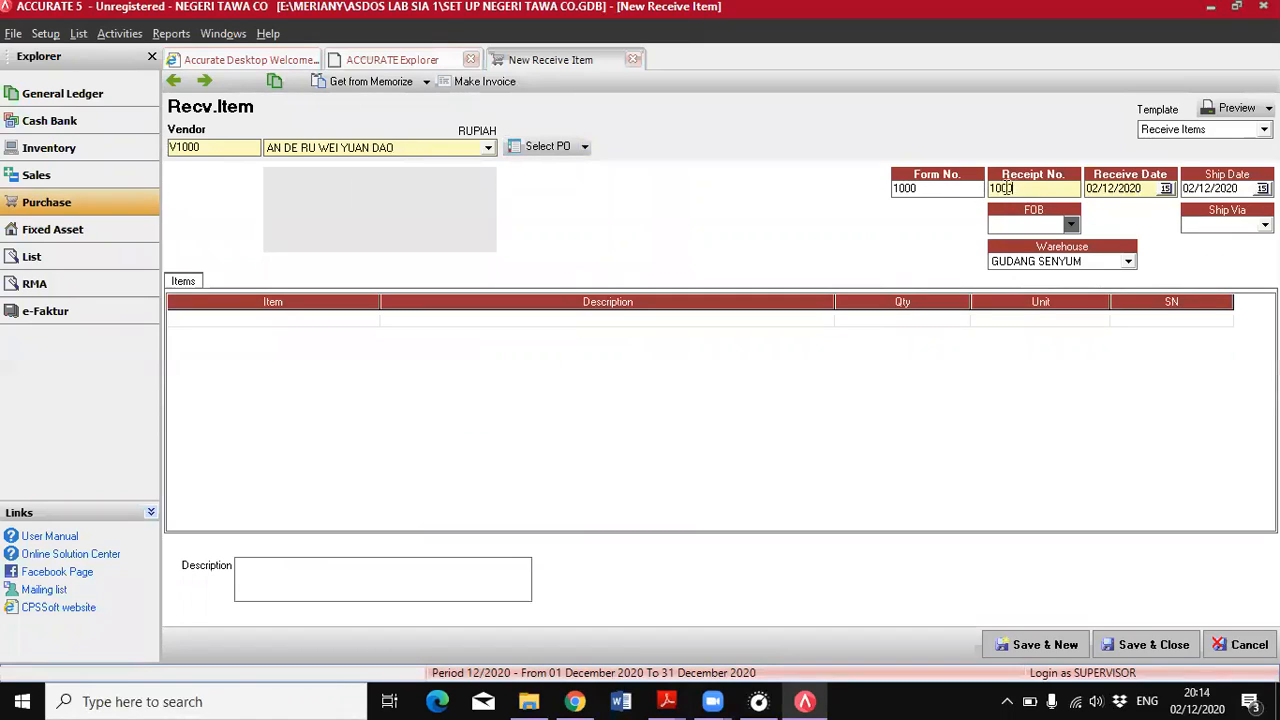
click(1141, 193)
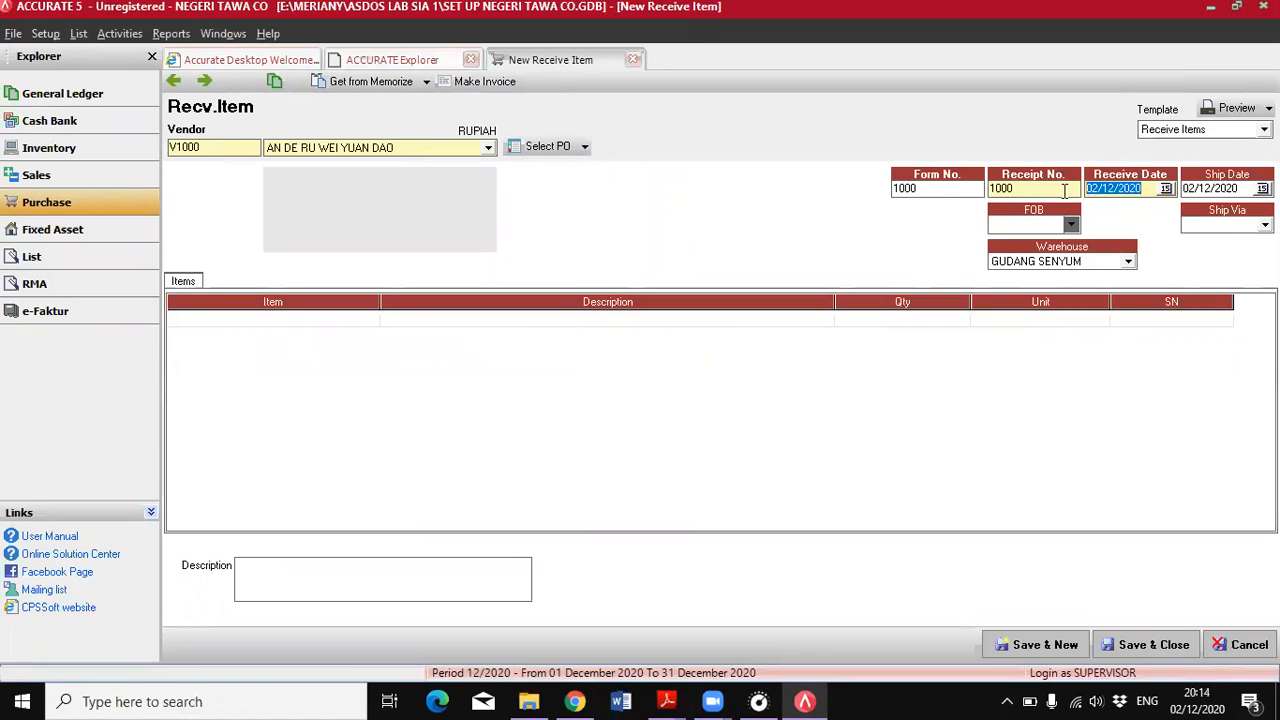
text(03/05/2018)
key(Left)
key(Left)
key(Left)
key(Left)
key(Left)
text(6)
click(1240, 187)
text(03/06/2018)
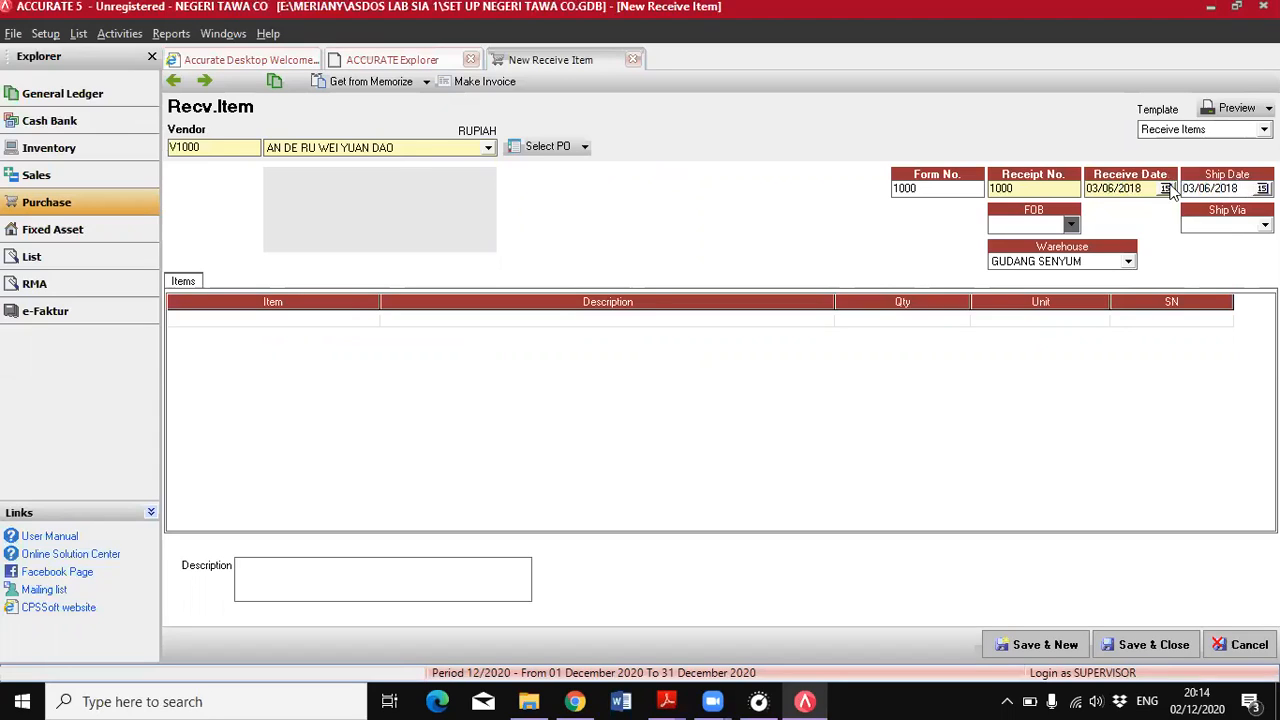
Load the items from the 01/06/2018 purchase order into the item receipt, check the lines, and save and close the form
click(585, 150)
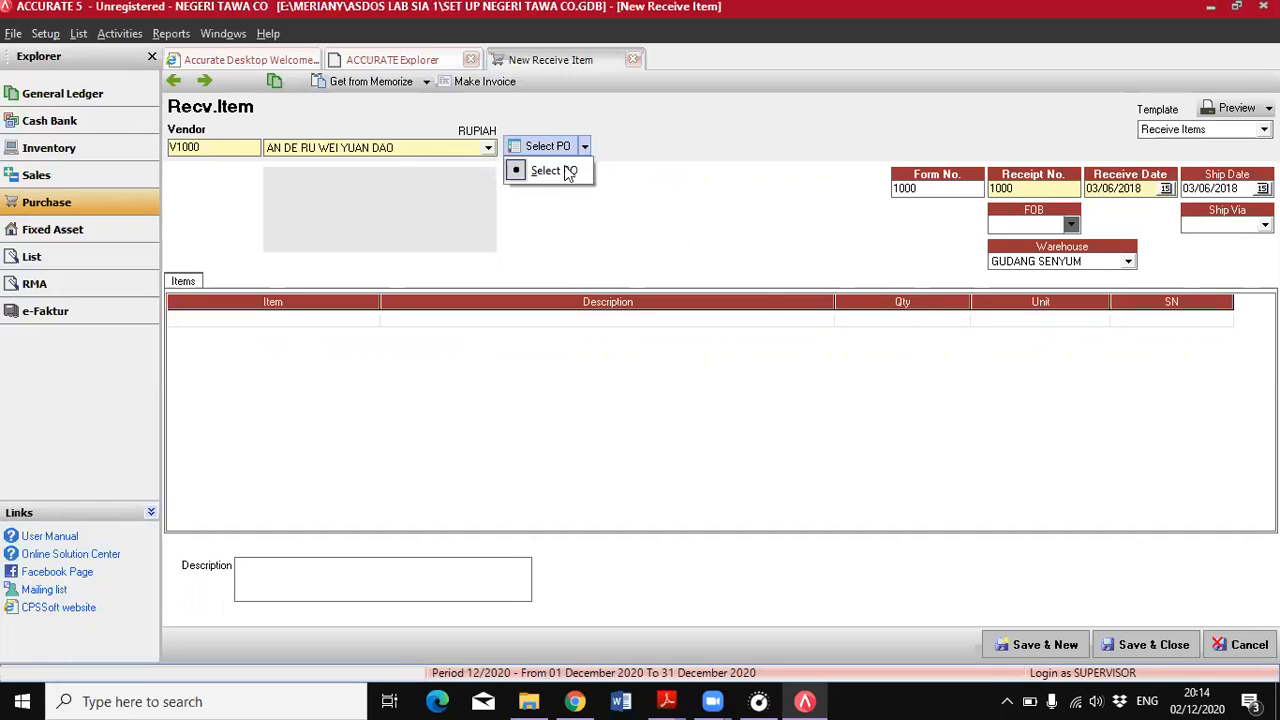
click(566, 172)
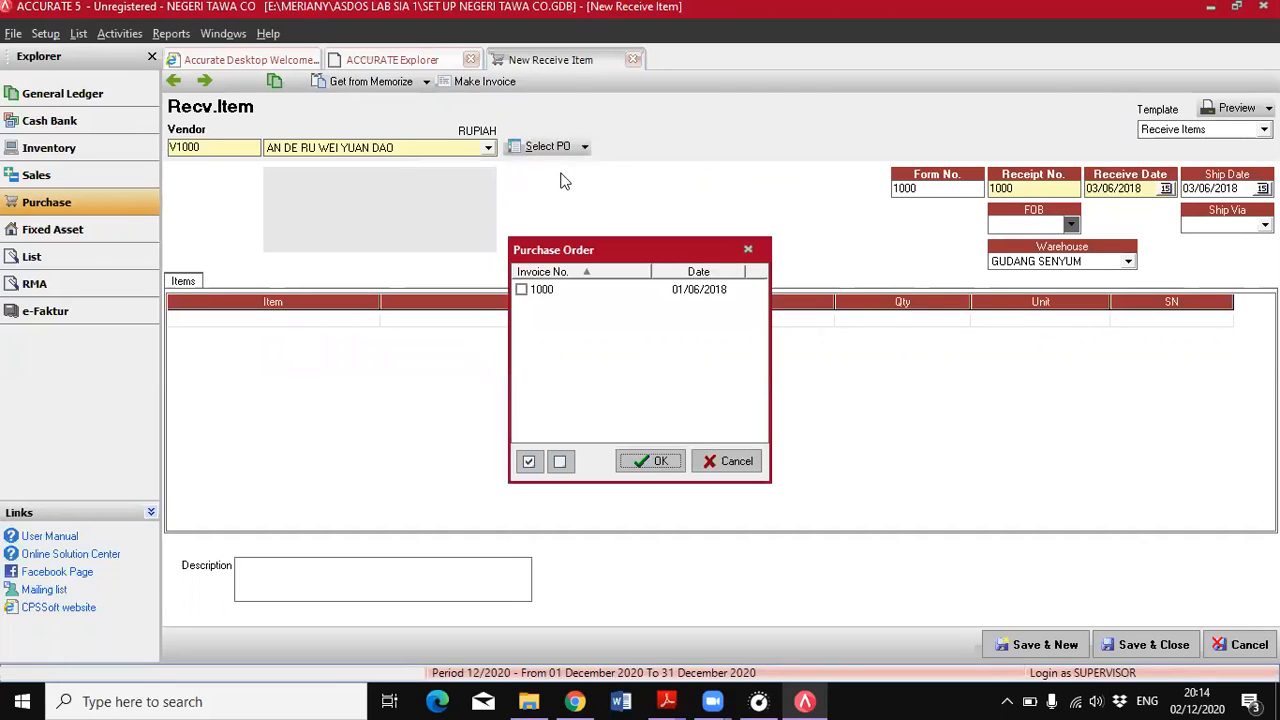
click(521, 289)
click(655, 462)
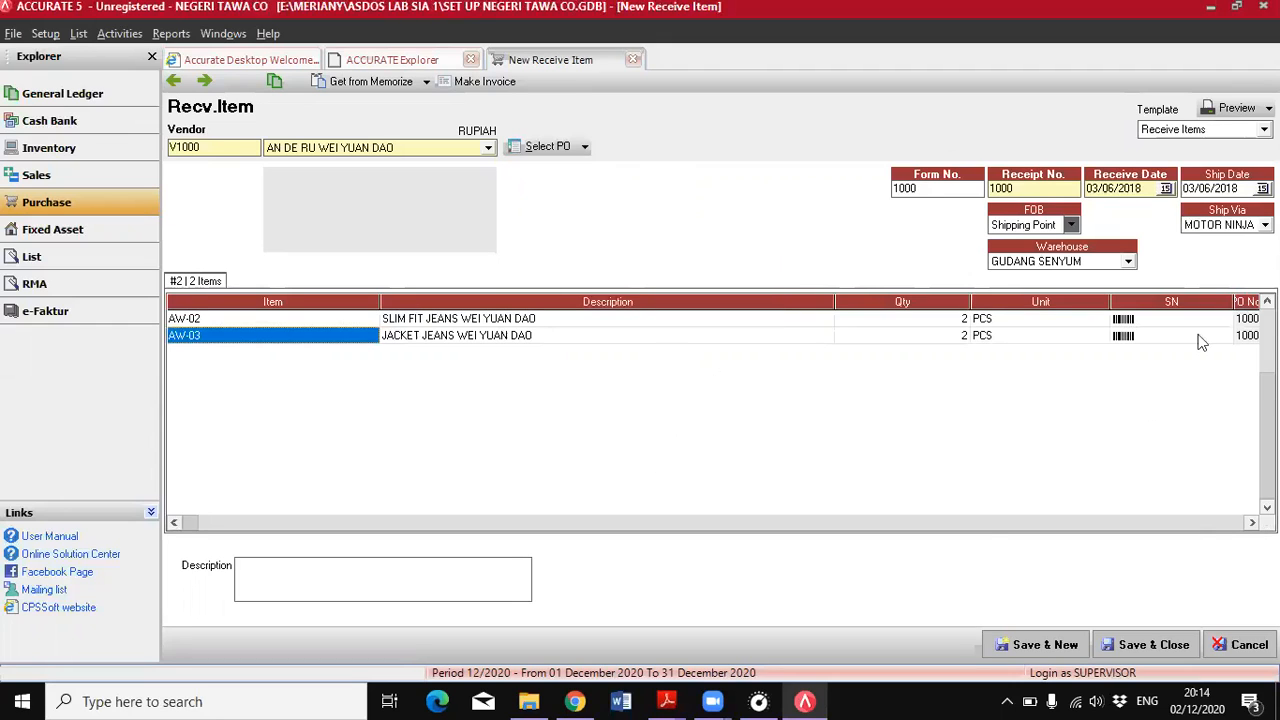
click(1251, 522)
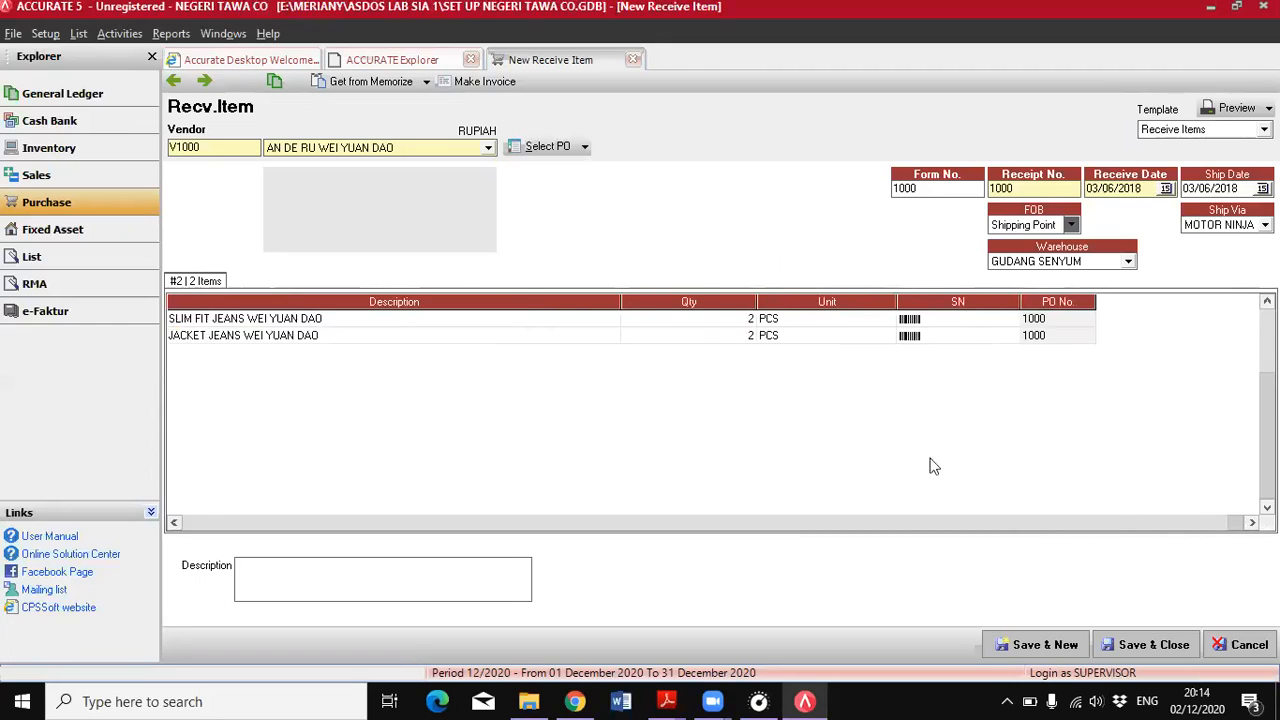
click(174, 523)
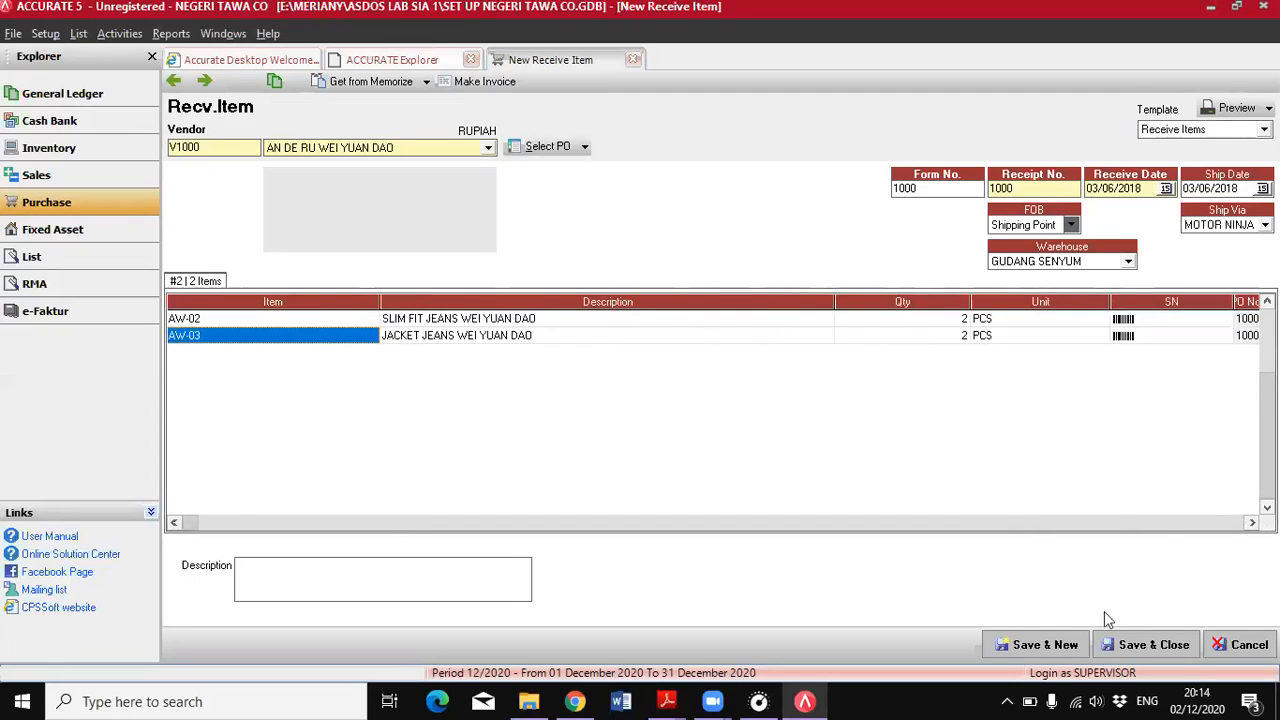
click(1166, 636)
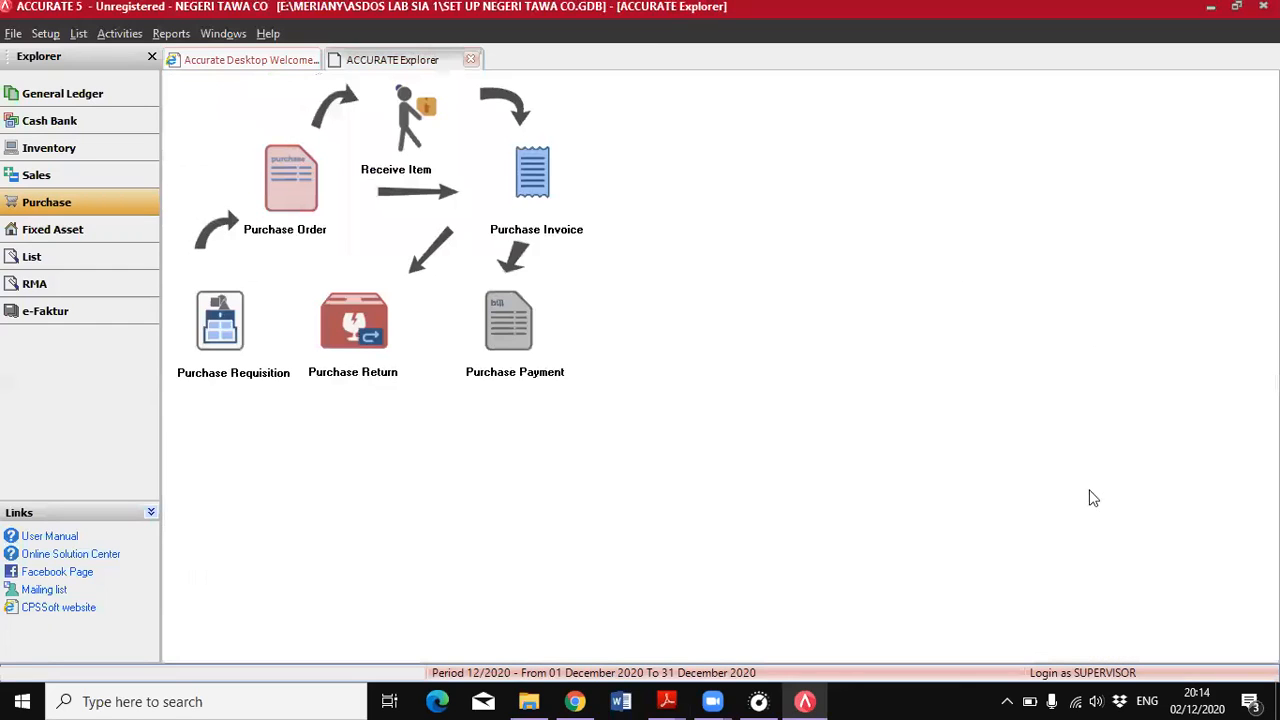
Check the 4 June debt settlement in the PDF and start a sales receipt for the customer named in it
mouse_move(667, 701)
click(770, 610)
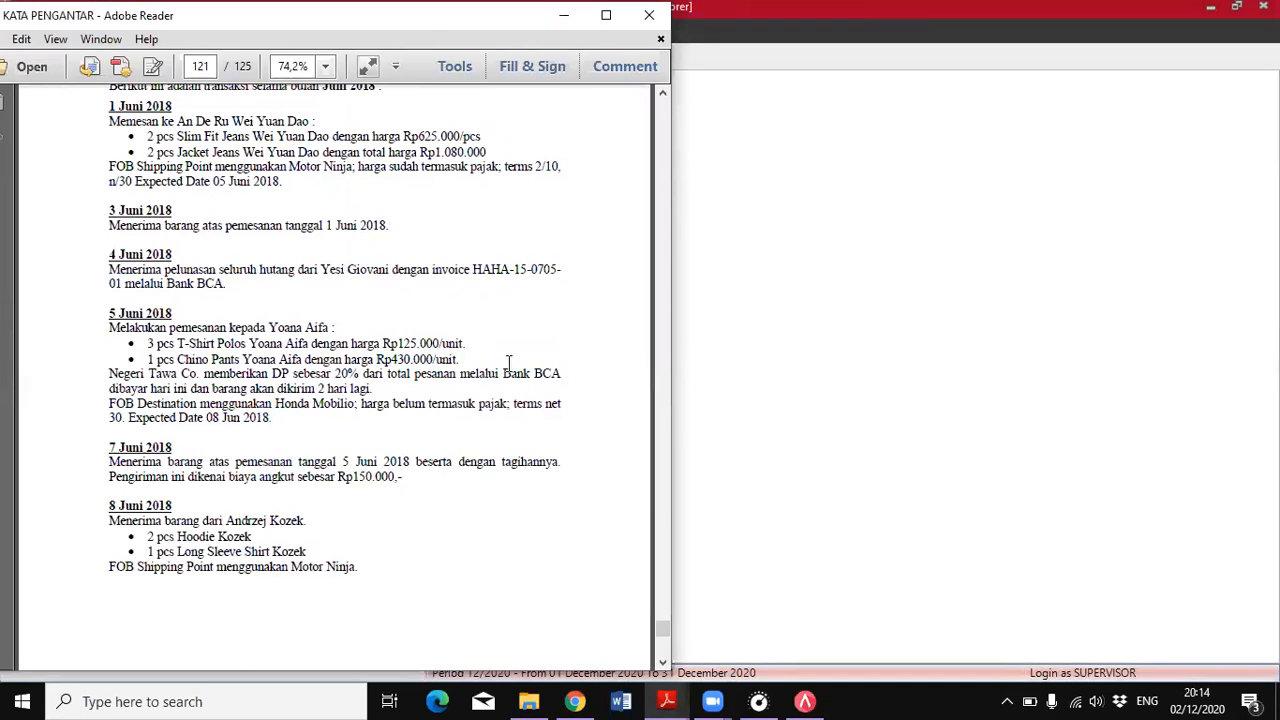
double_click(116, 269)
shift+click(230, 286)
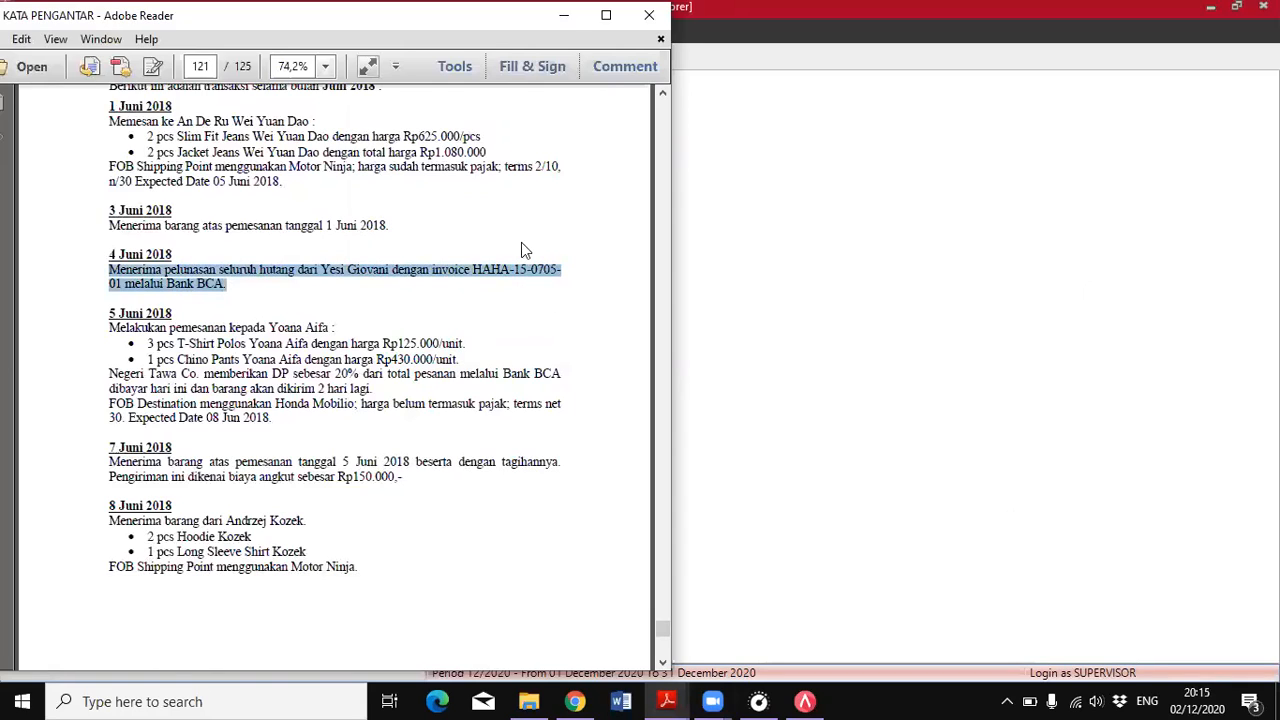
click(258, 280)
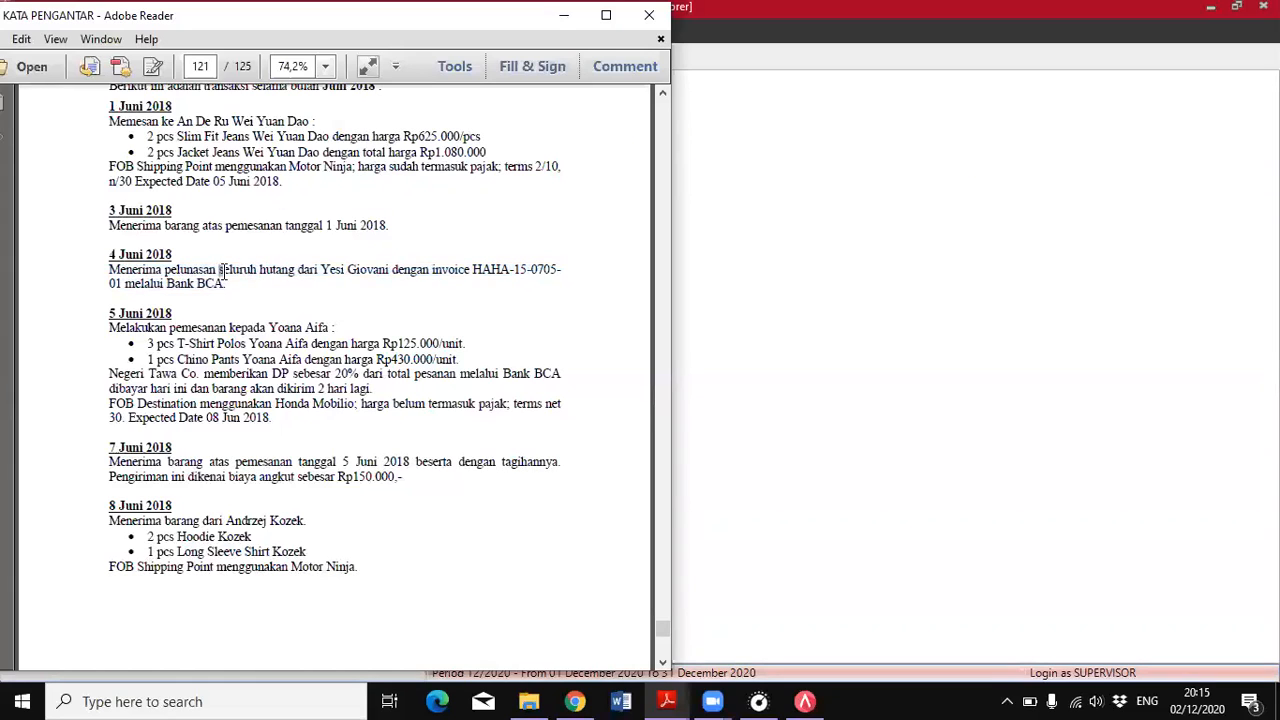
drag(220, 271, 296, 271)
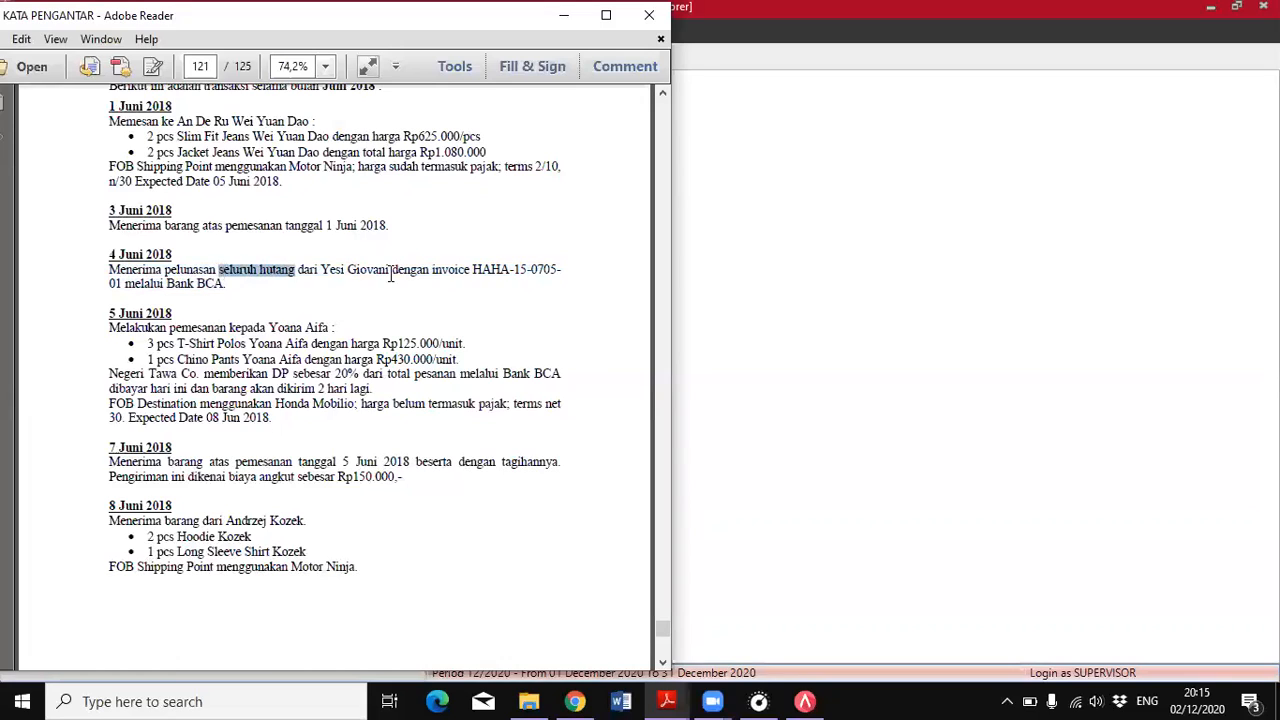
click(390, 275)
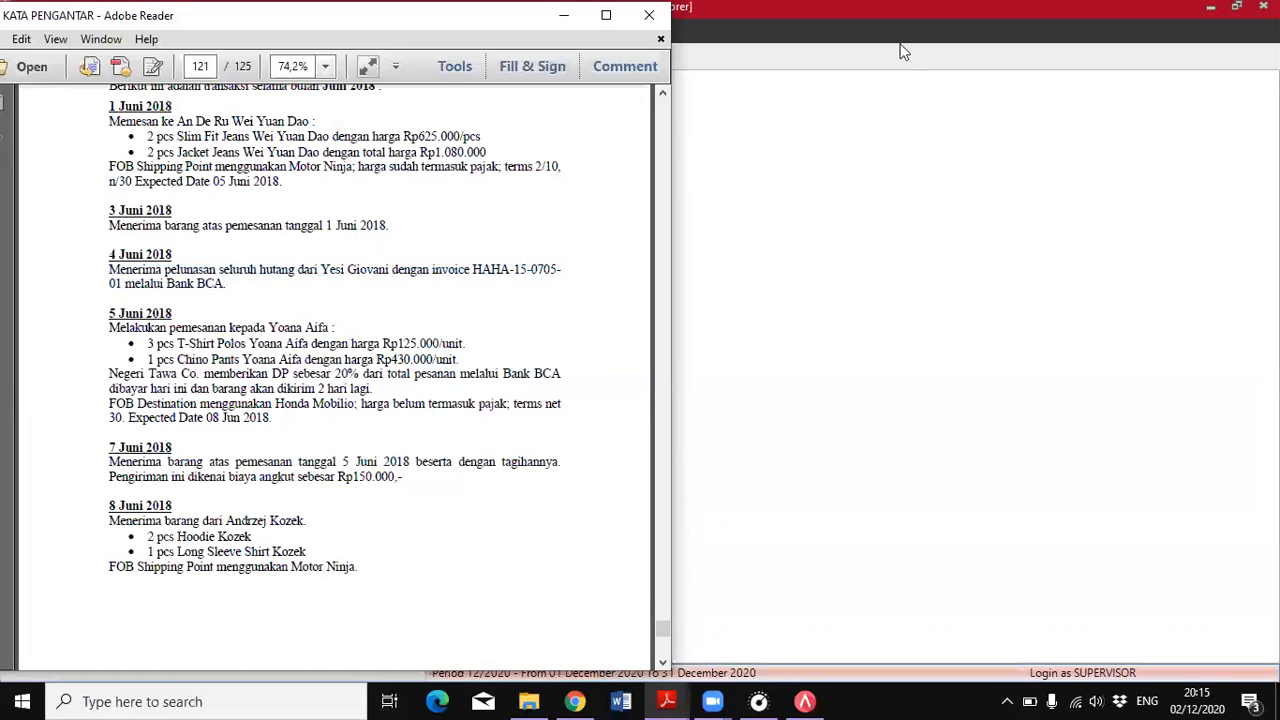
click(806, 701)
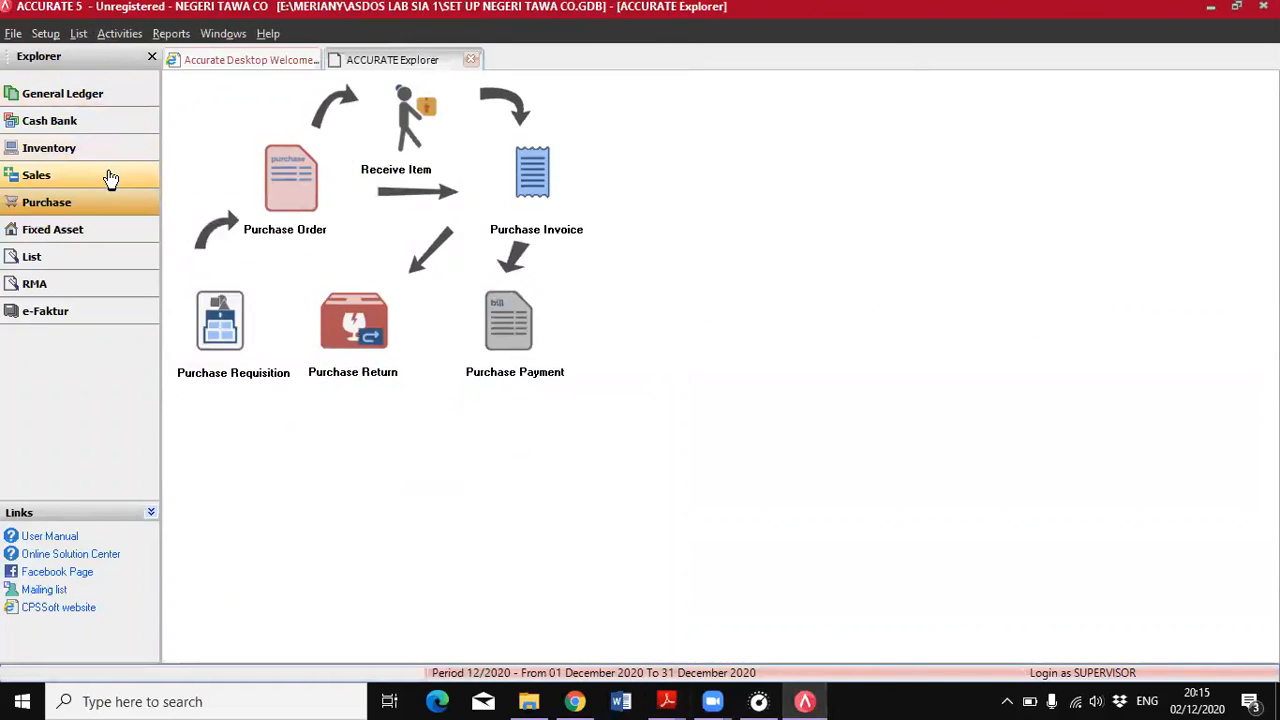
click(111, 178)
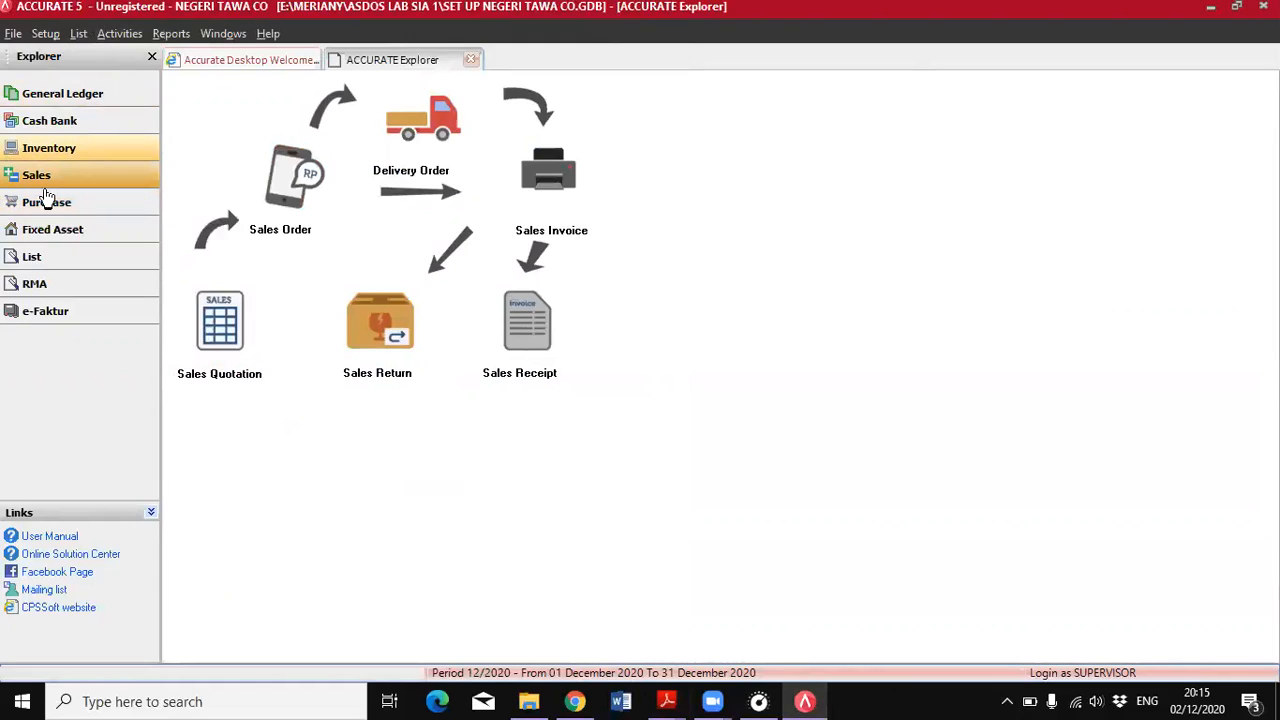
click(527, 330)
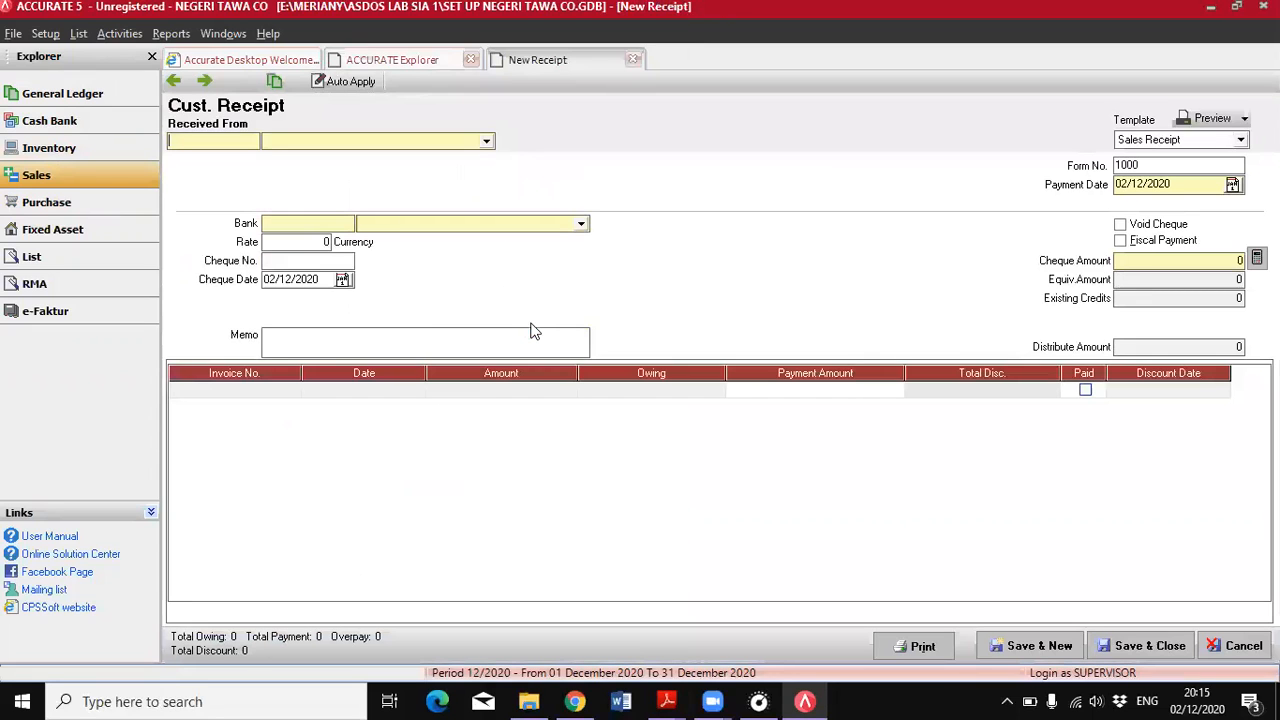
click(486, 143)
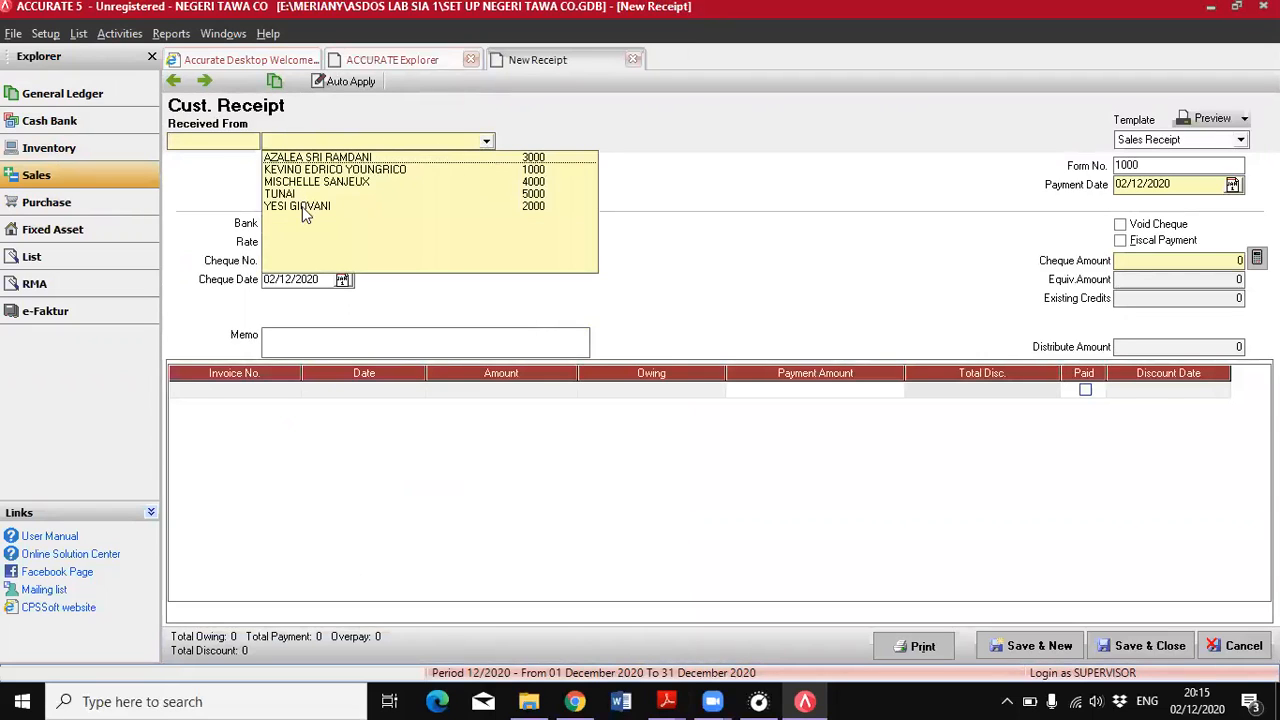
click(305, 207)
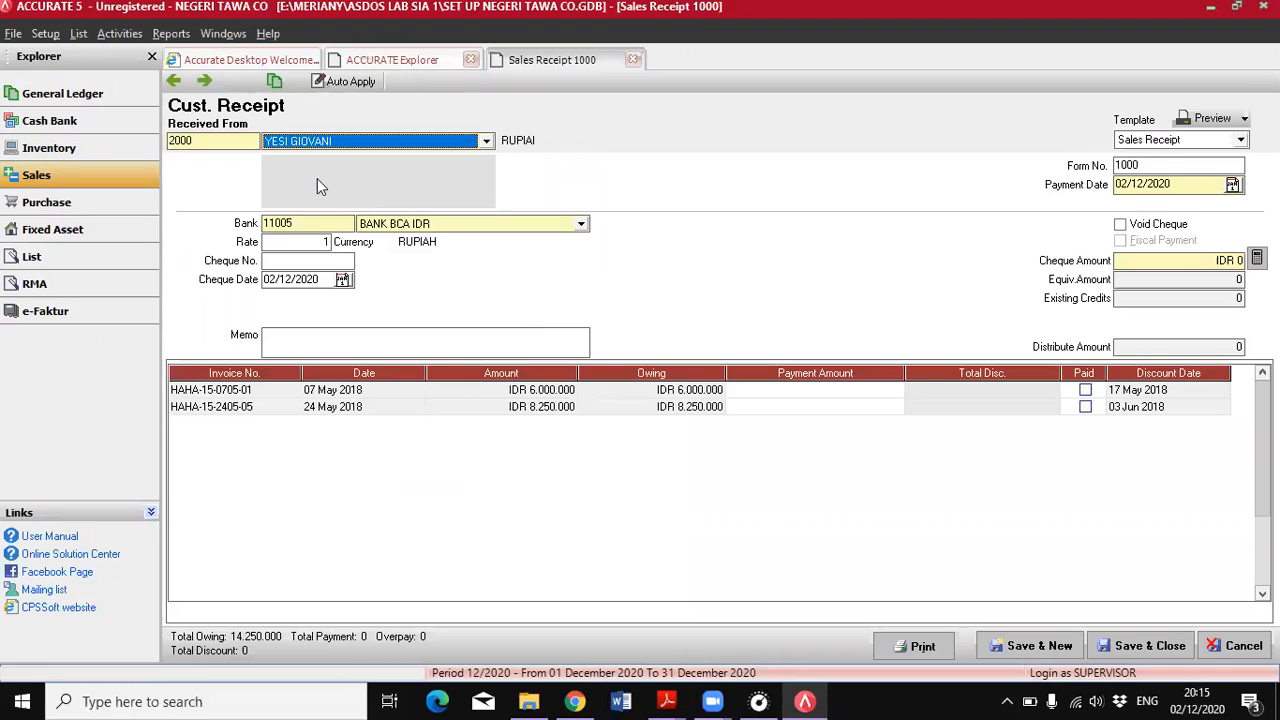
Check the transaction date in the PDF and set the customer receipt's payment date and cheque date to 04/06/2018
click(666, 701)
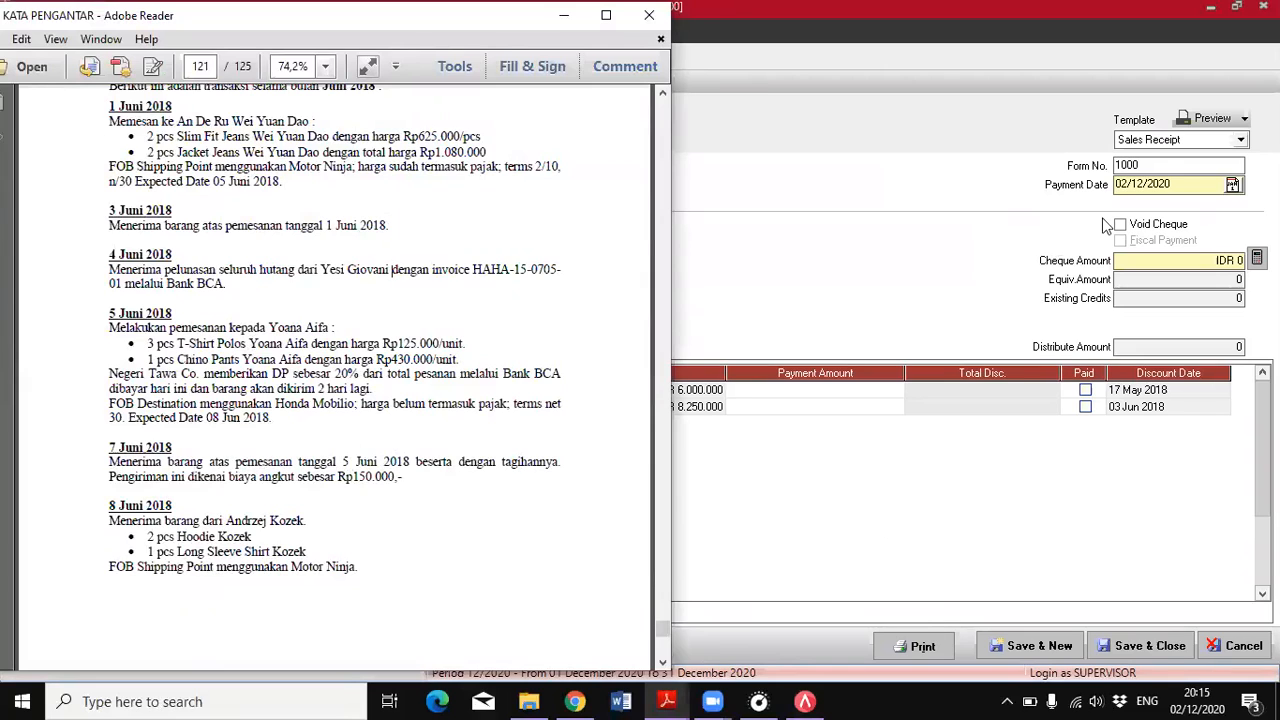
click(1120, 185)
text(04062018)
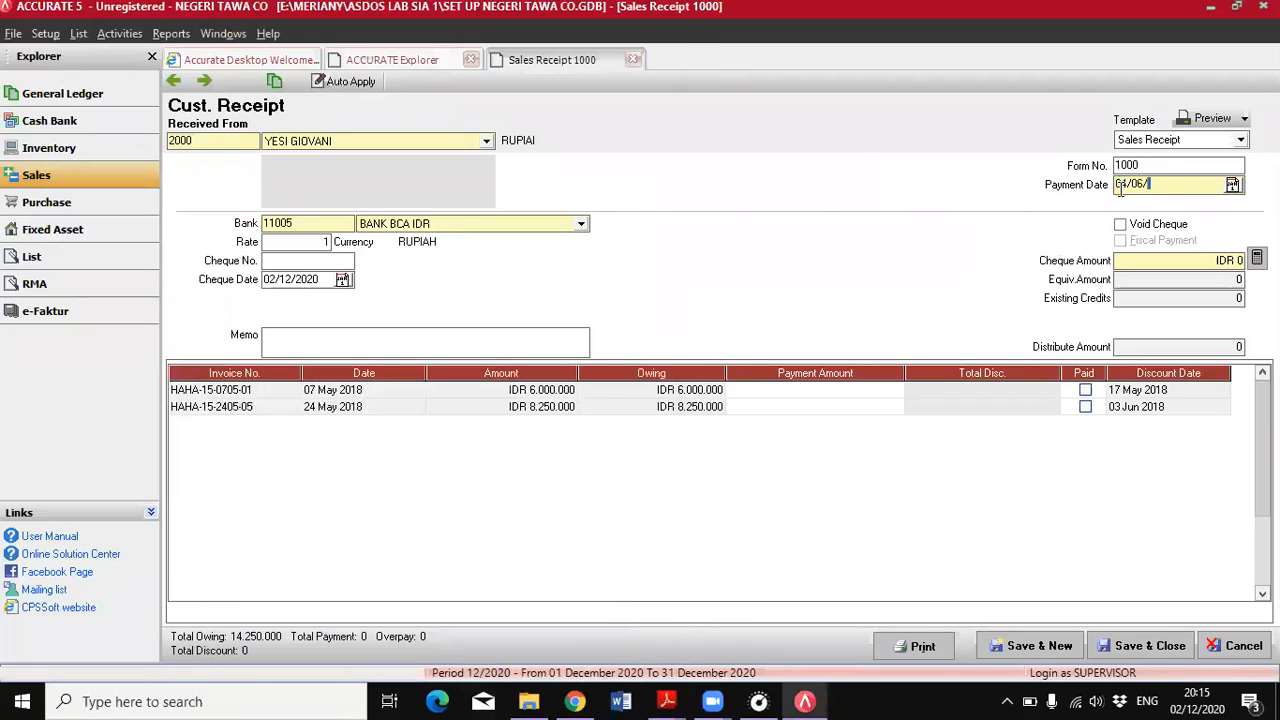
click(285, 279)
text(0/4)
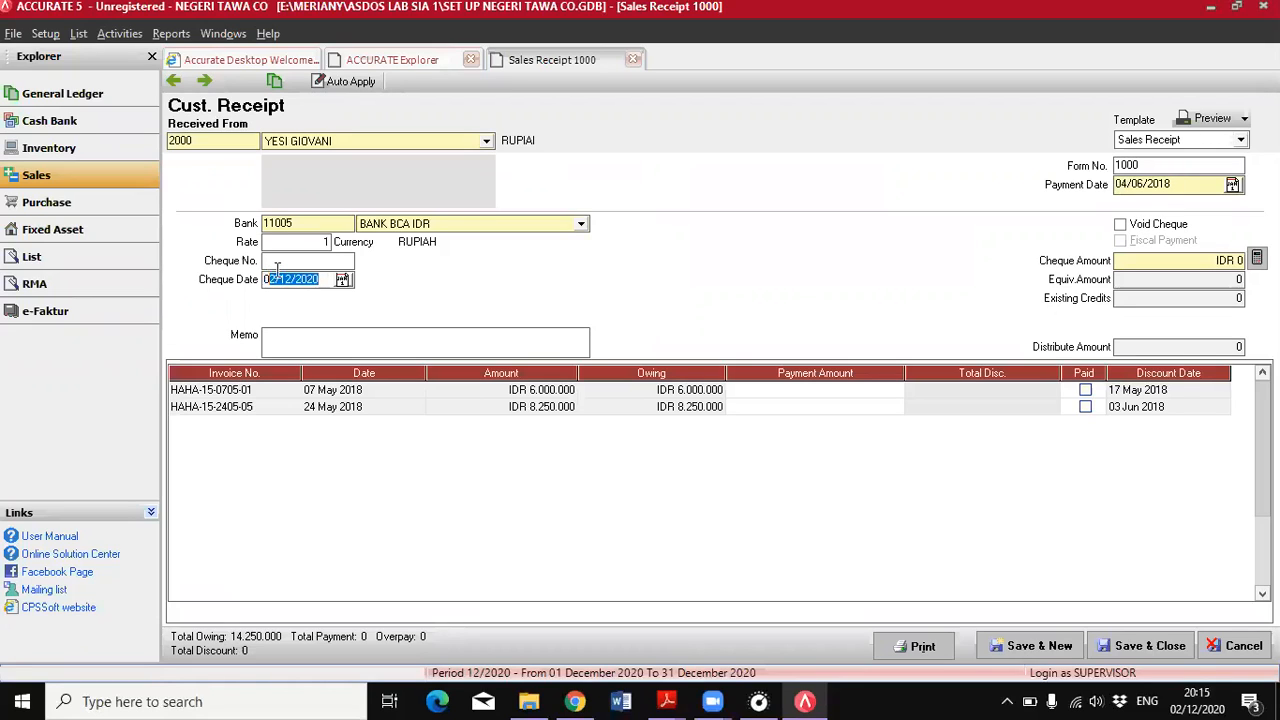
text(0/6)
key(Left)
key(Left)
key(Left)
key(Left)
key(Left)
text(04/06/2018)
click(680, 396)
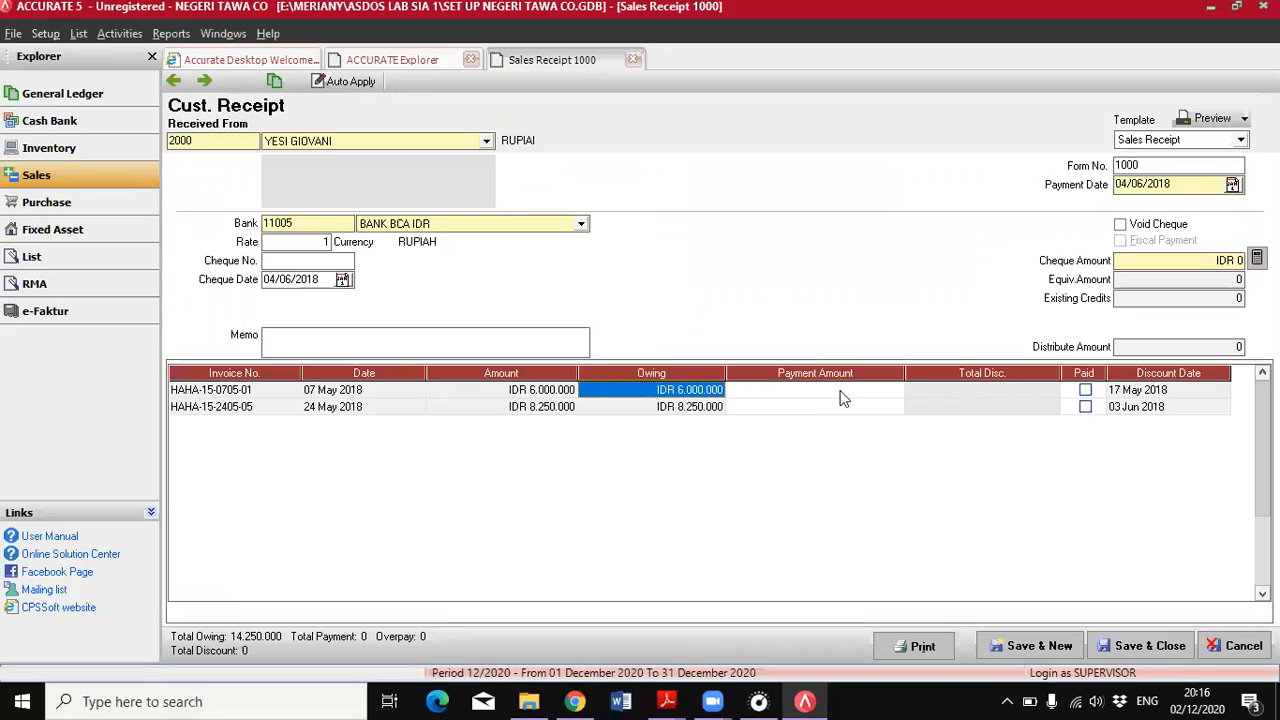
Mark the 07 May 2018 invoice as paid, calculate the cheque amount from it, and save and close the customer receipt
click(1085, 391)
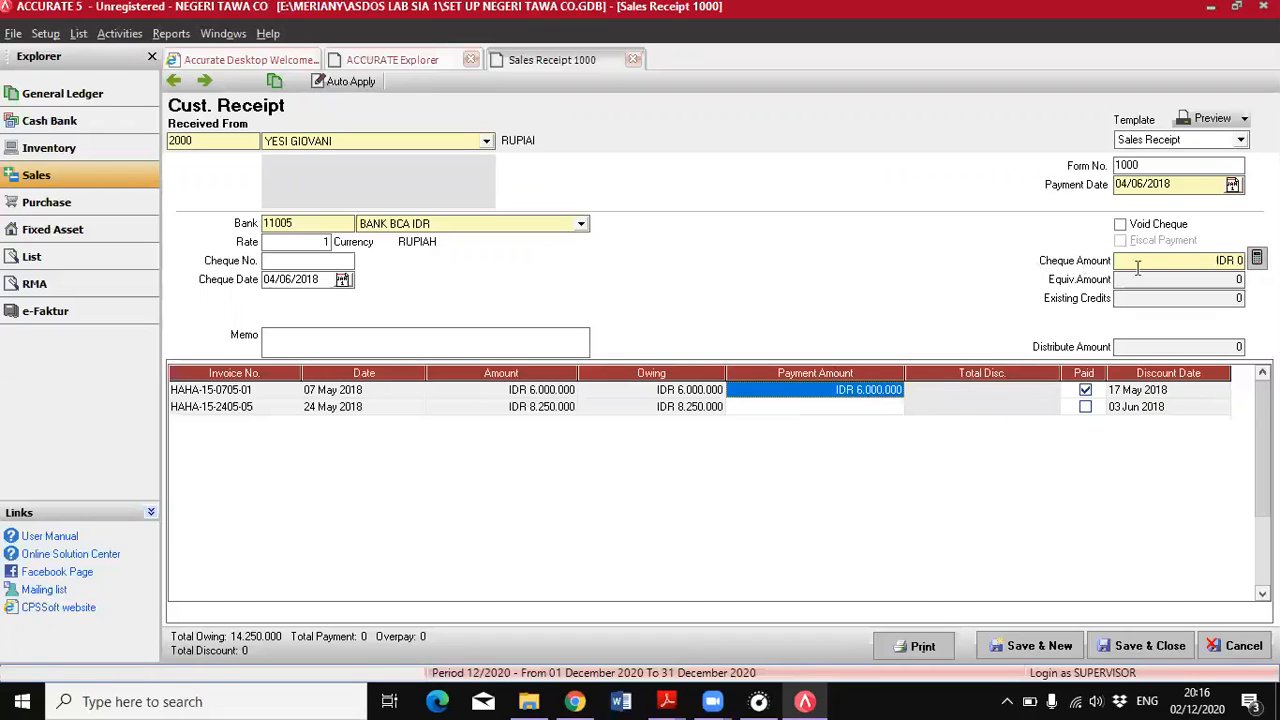
click(1257, 259)
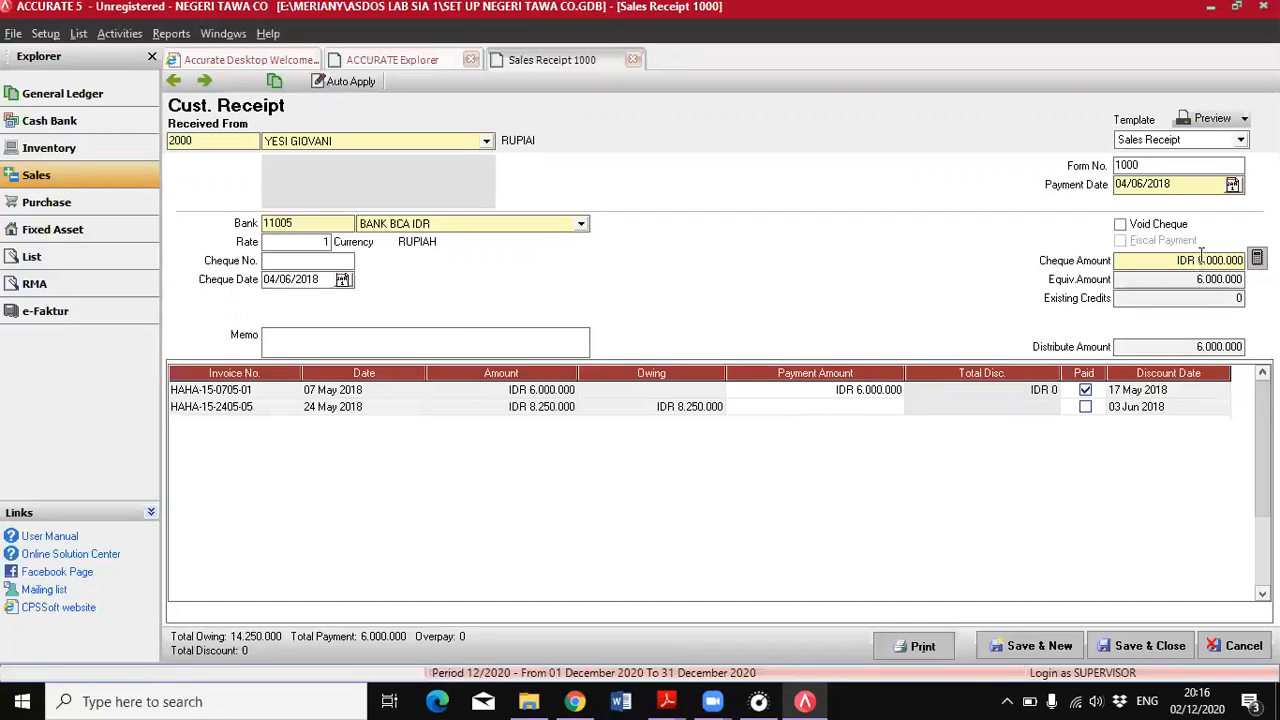
click(1142, 646)
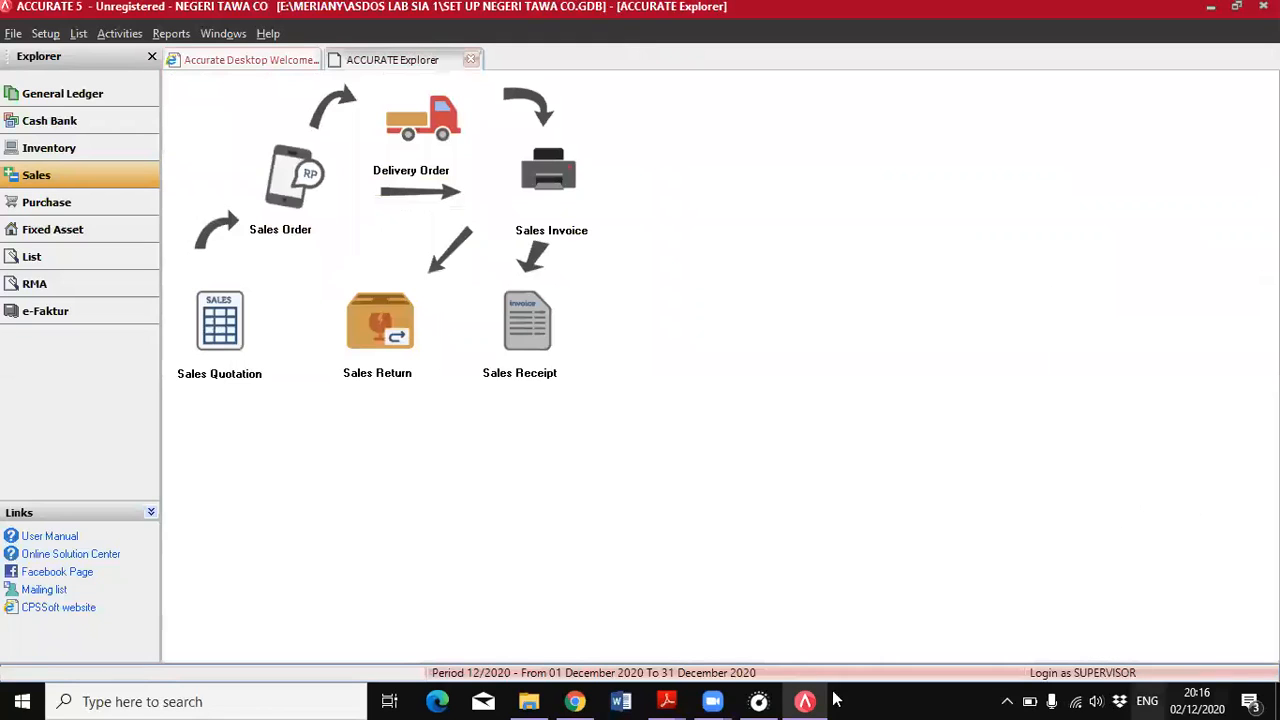
Read the 5 June transaction in the PDF and start a new purchase order in ACCURATE
mouse_move(662, 700)
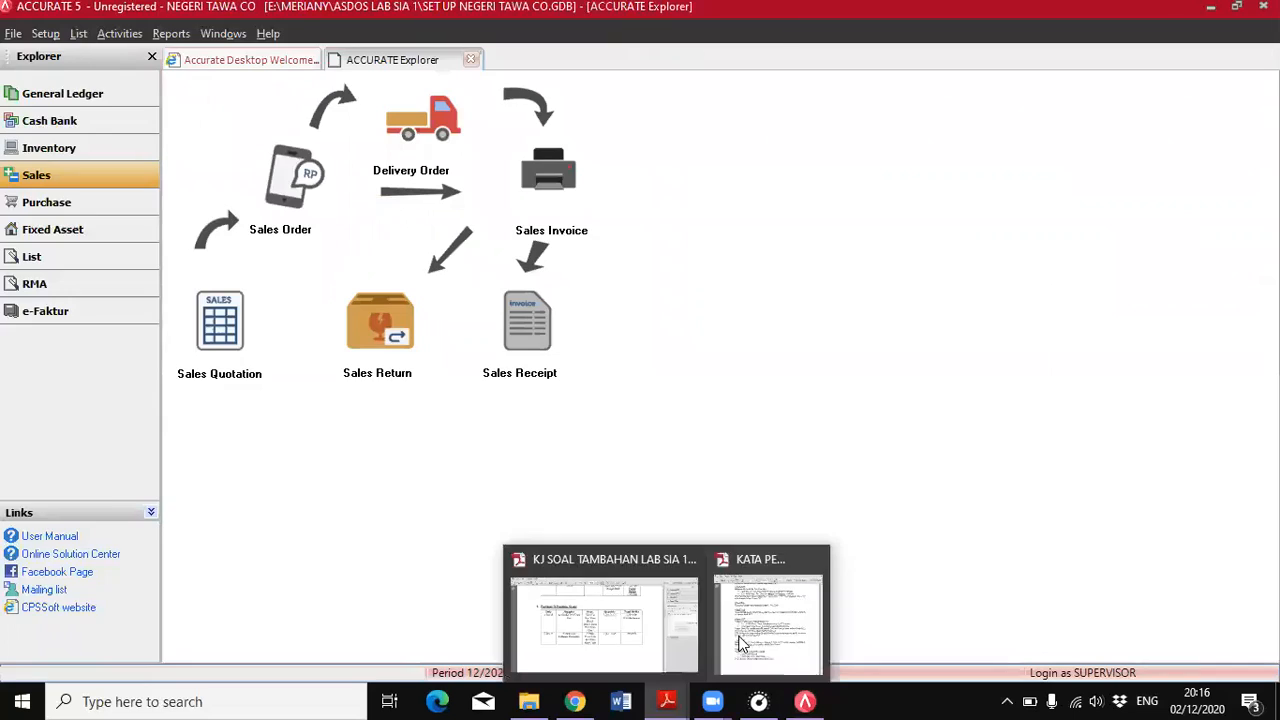
click(745, 640)
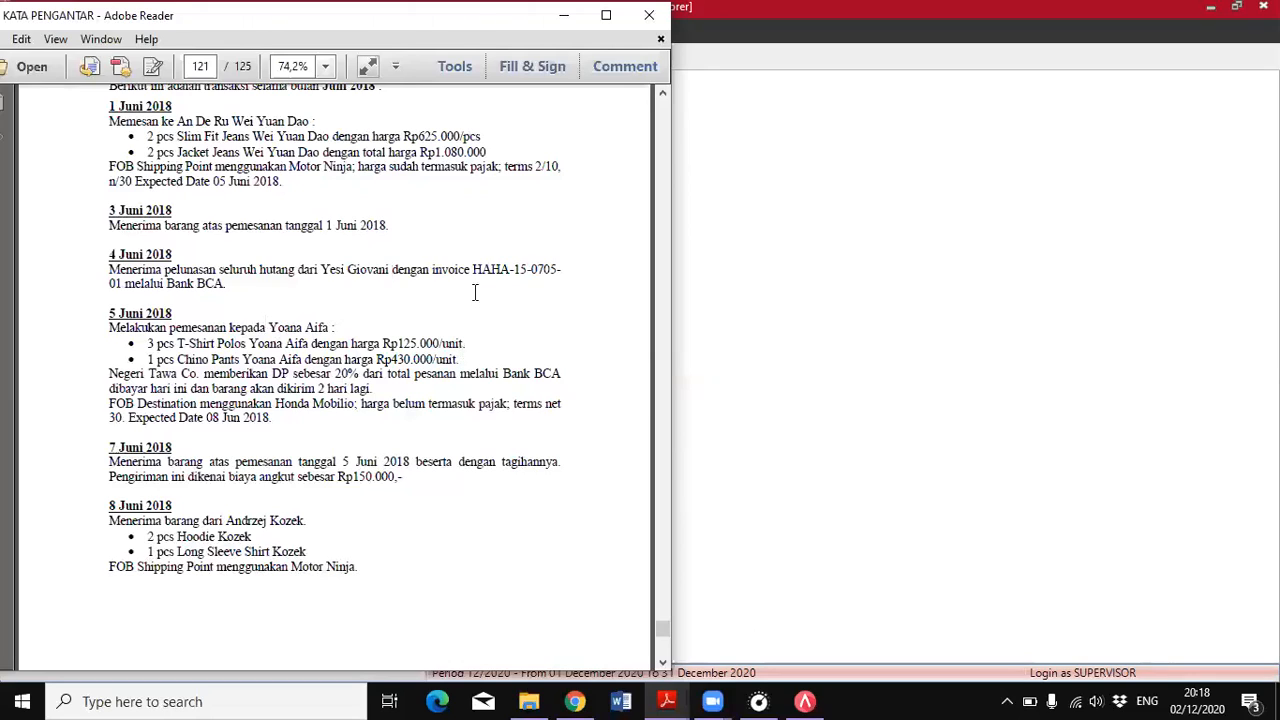
click(808, 700)
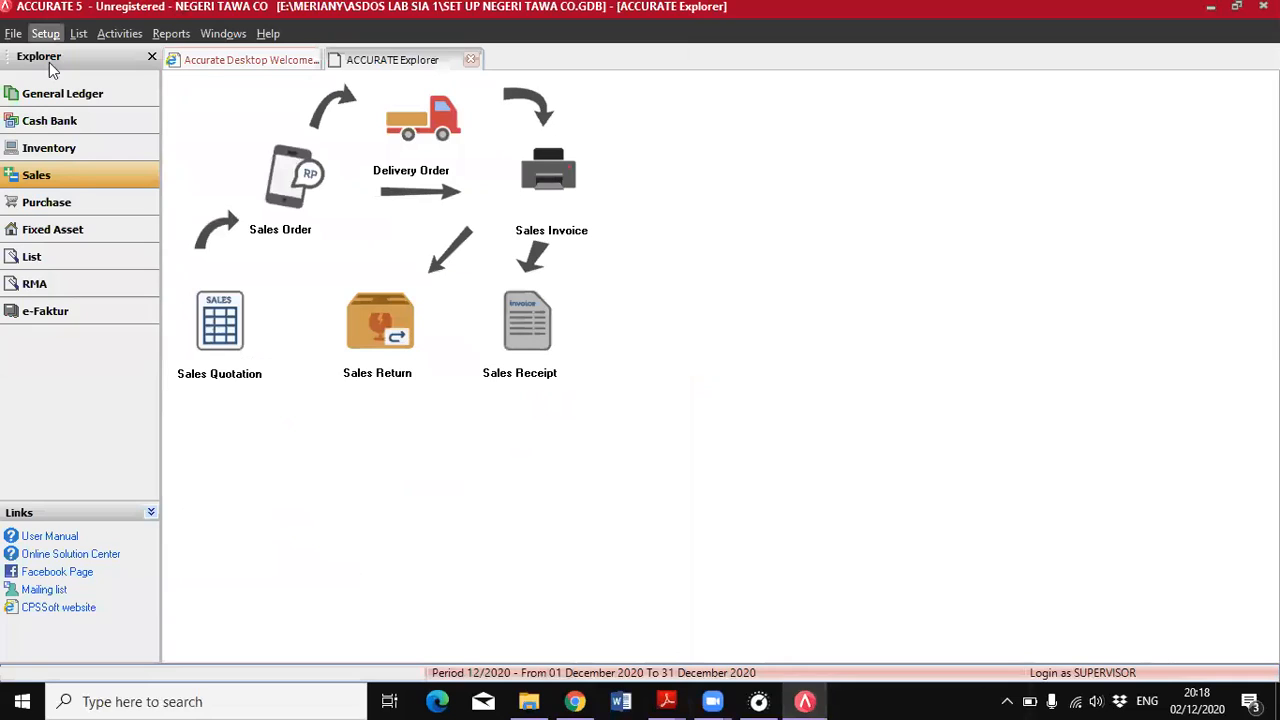
click(86, 201)
click(288, 188)
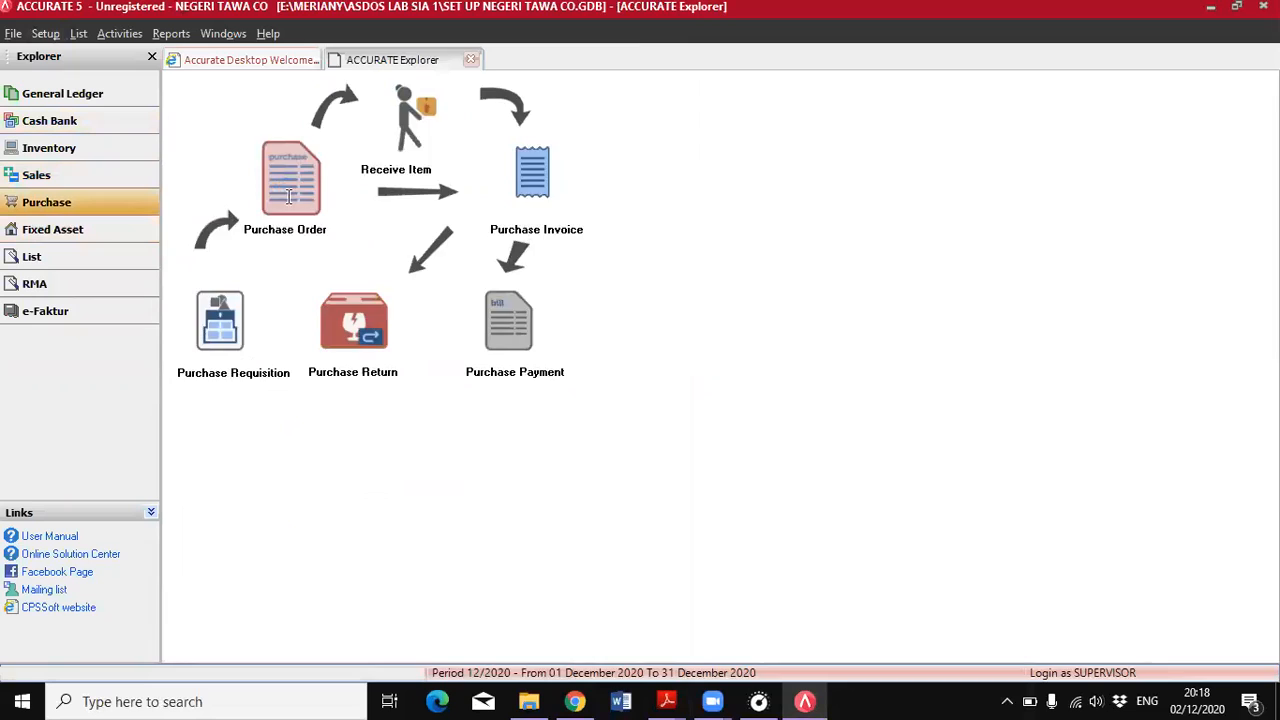
Check the 20% down payment terms of the 5 June order in the PDF and select its vendor on the purchase order
mouse_move(667, 700)
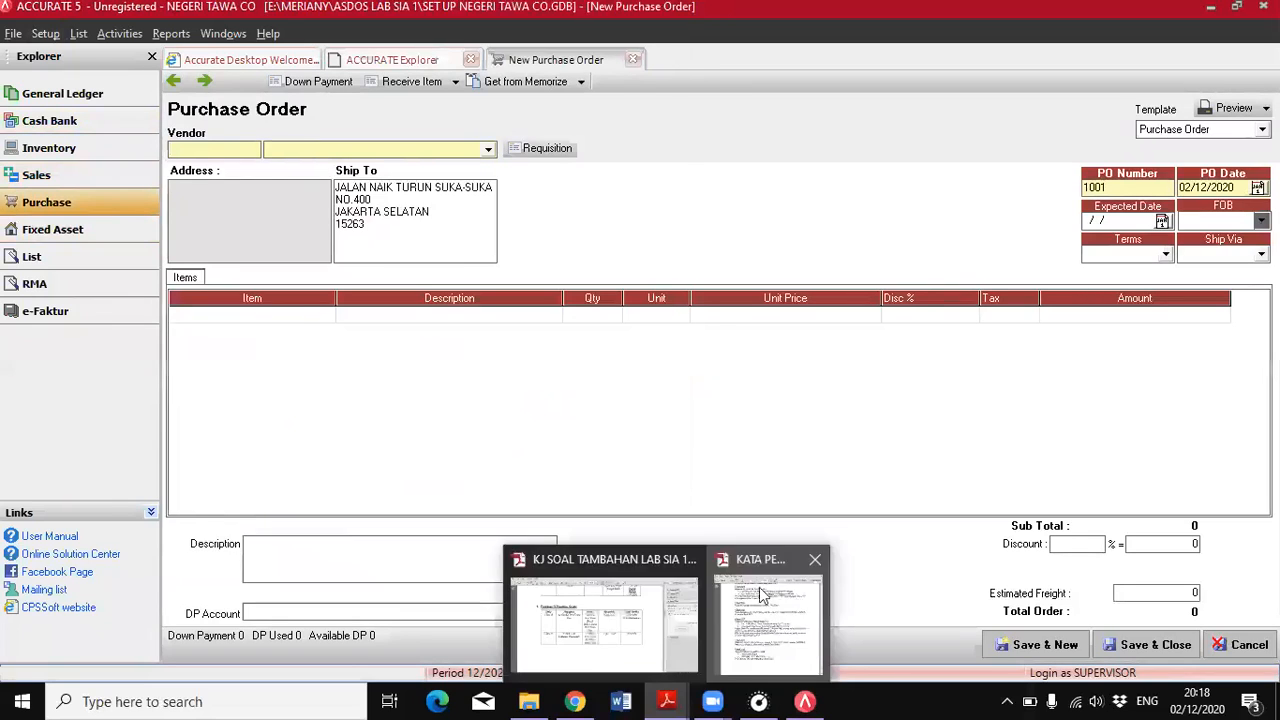
click(765, 628)
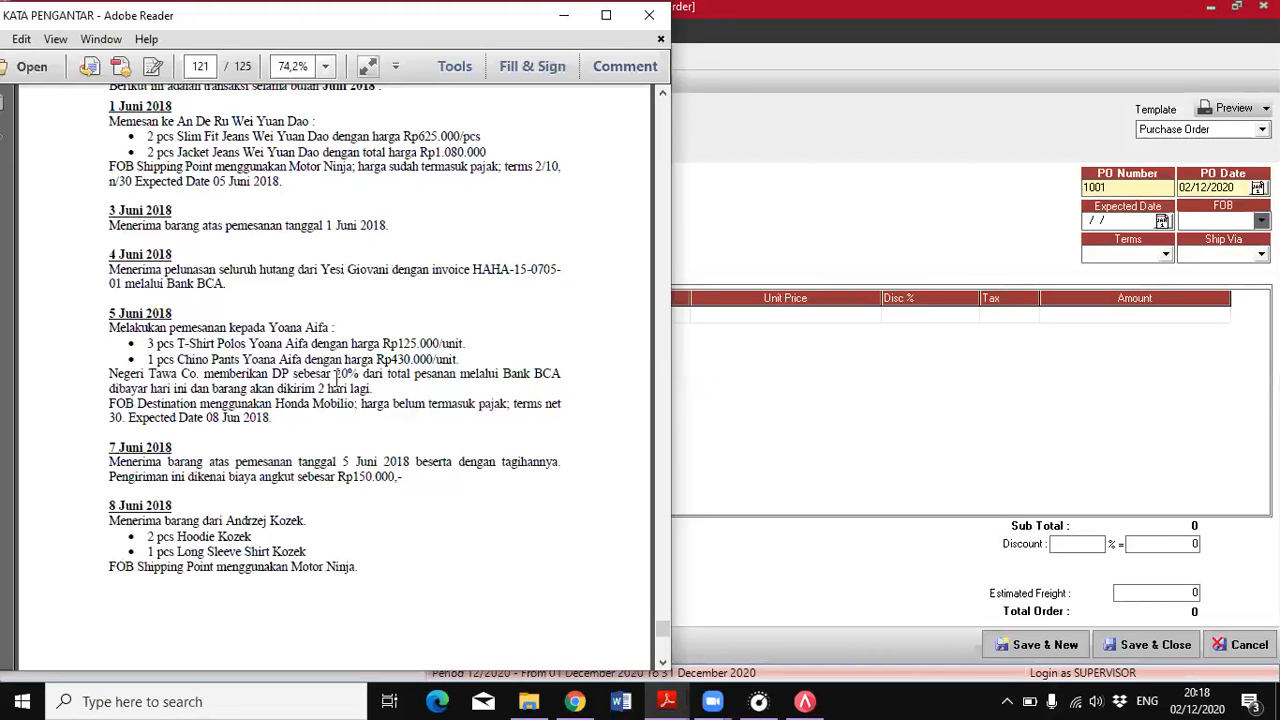
drag(203, 373, 447, 366)
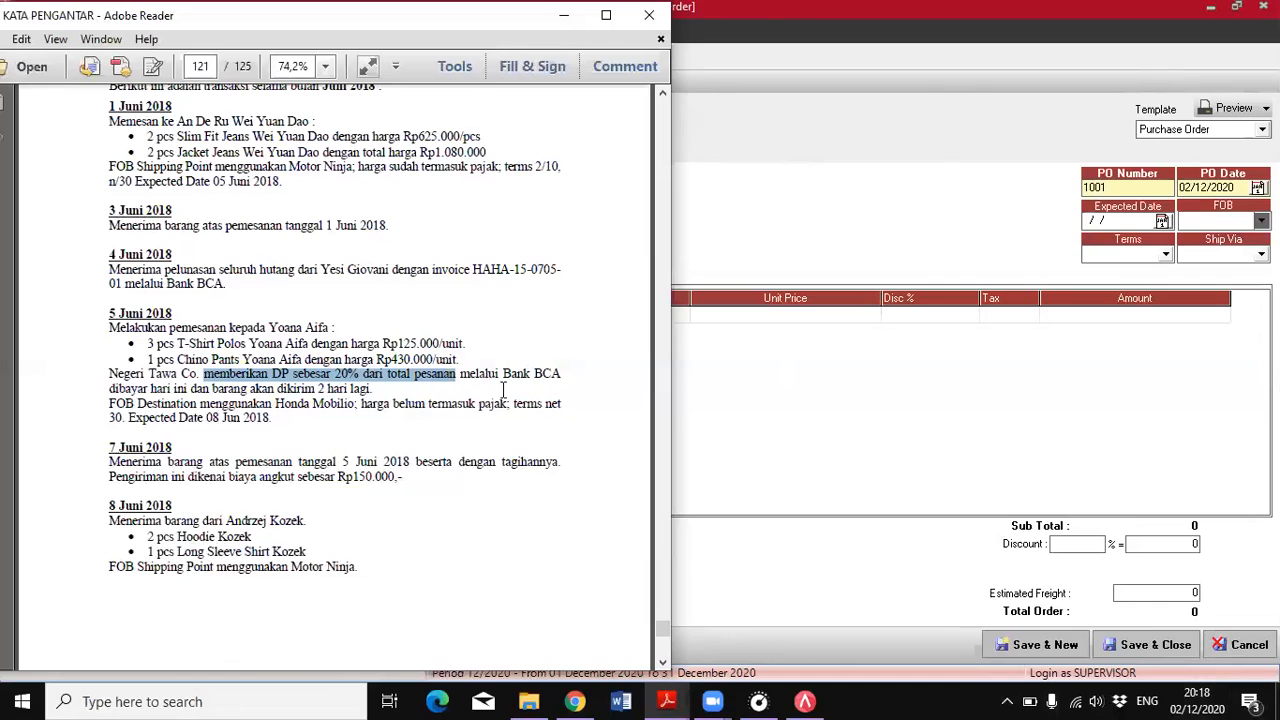
click(710, 260)
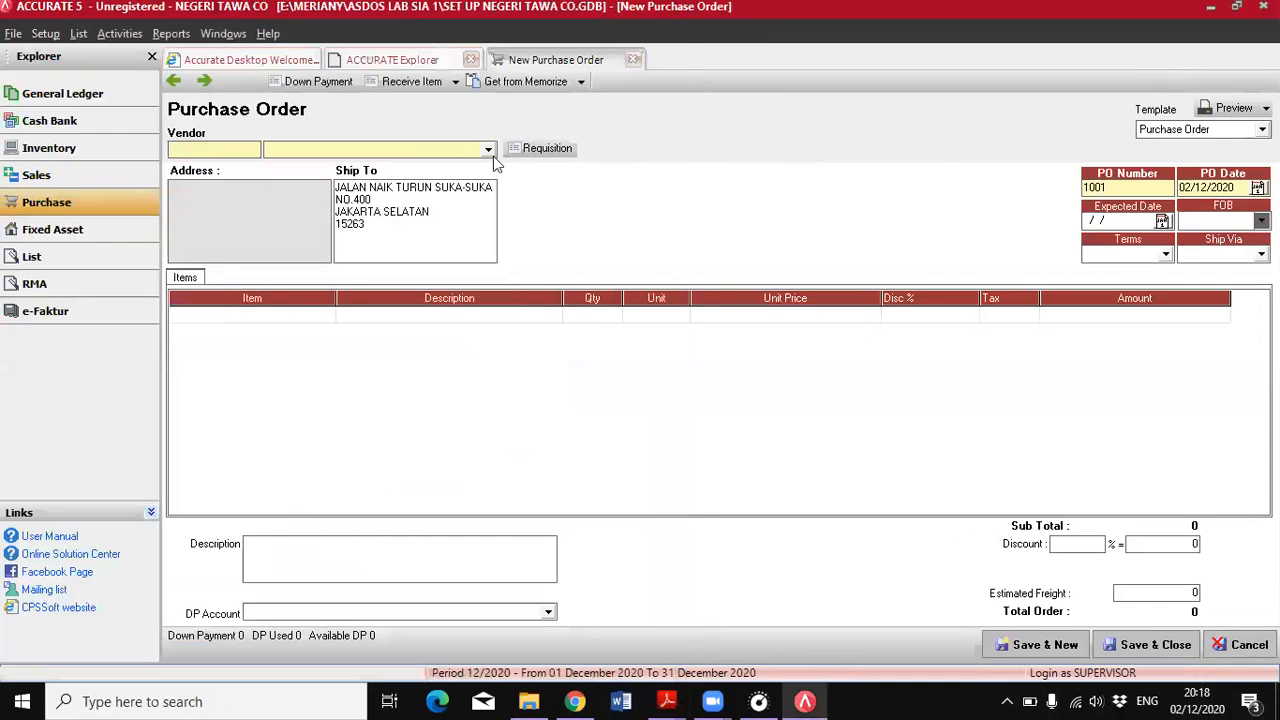
click(489, 150)
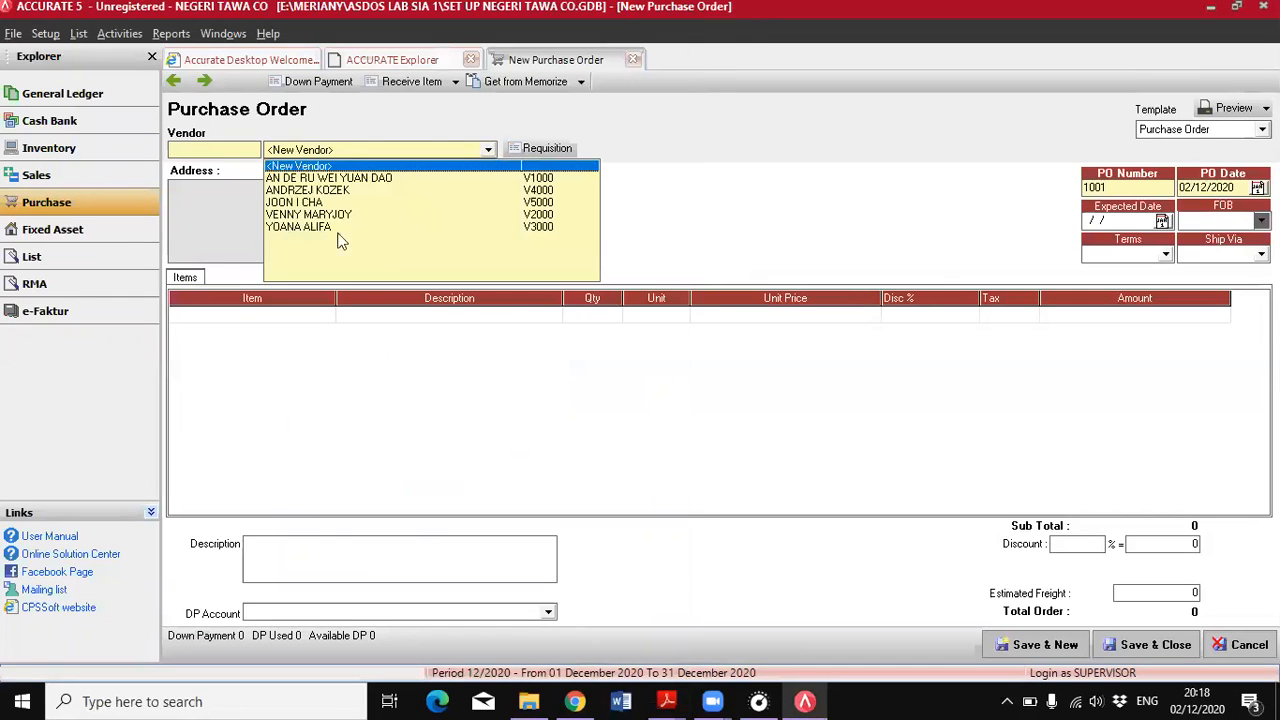
click(308, 228)
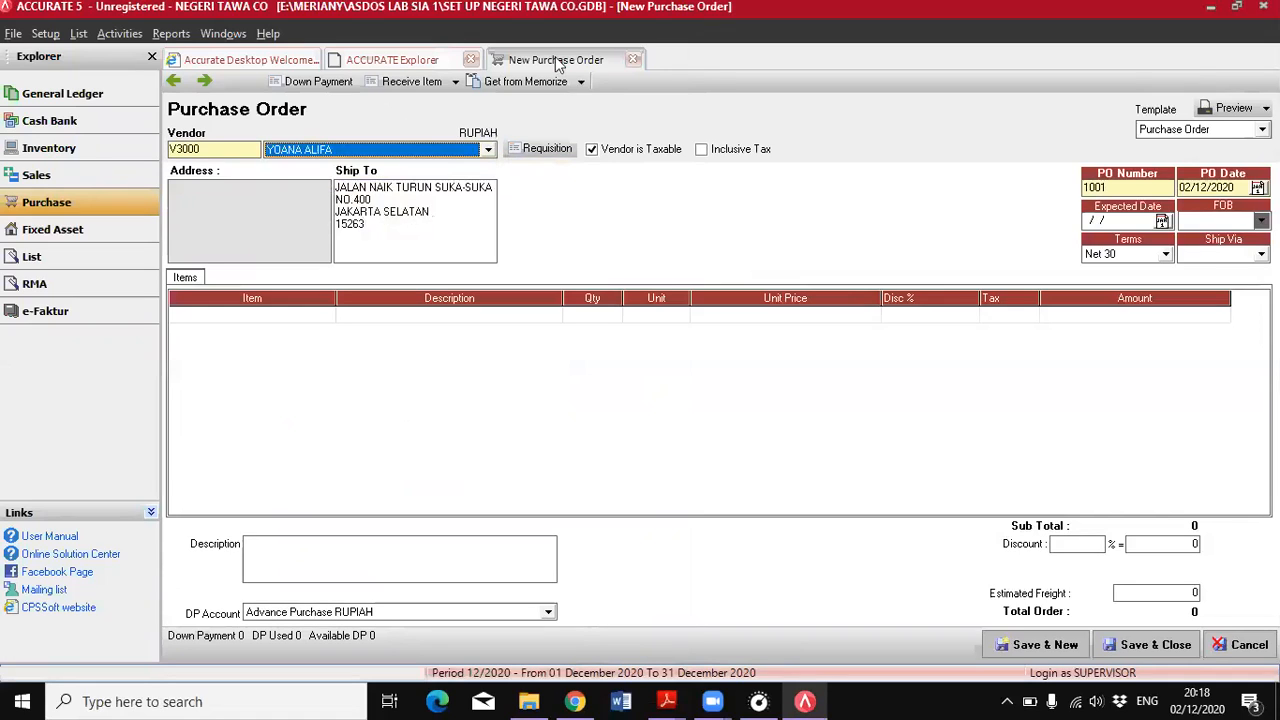
Set the purchase order date to 05/05/2018 and the expected date to 08/06/2018
key(Tab)
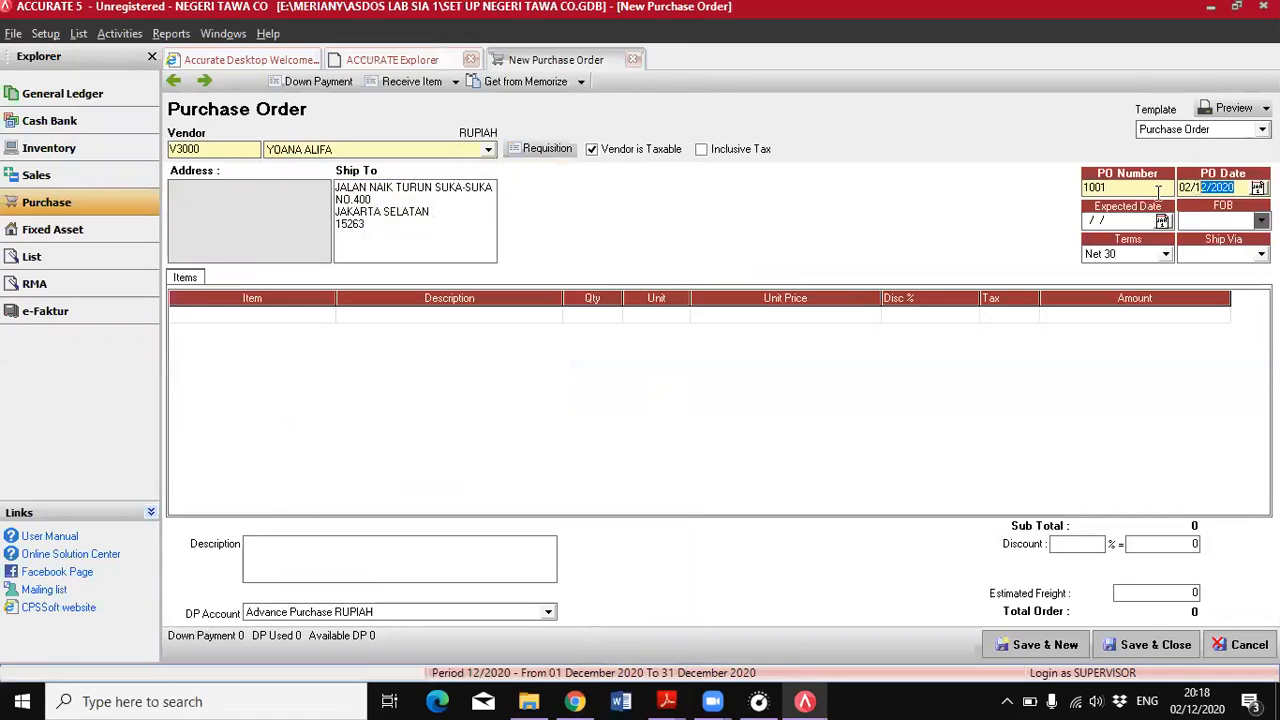
text(05/05/2018)
click(1088, 220)
text(08/06/2018)
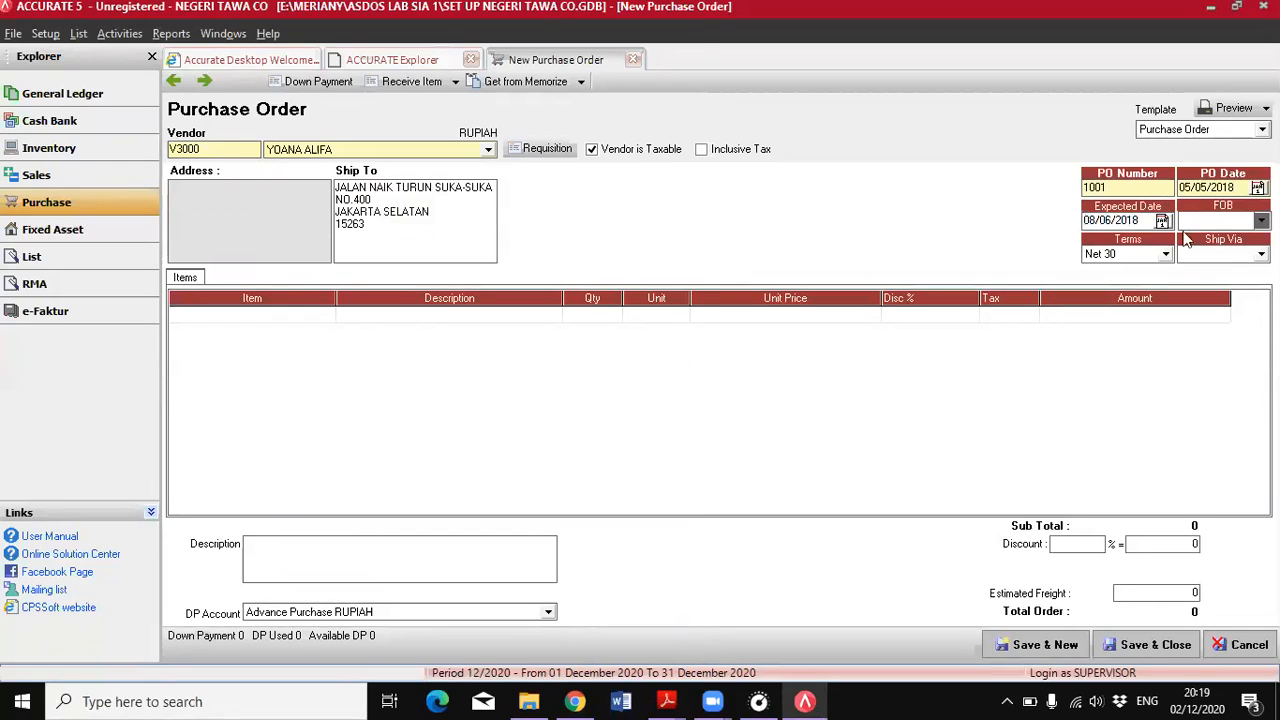
Set the purchase order's FOB to Destination and its shipping method to Honda Mobilio, as stated in the PDF
mouse_move(667, 701)
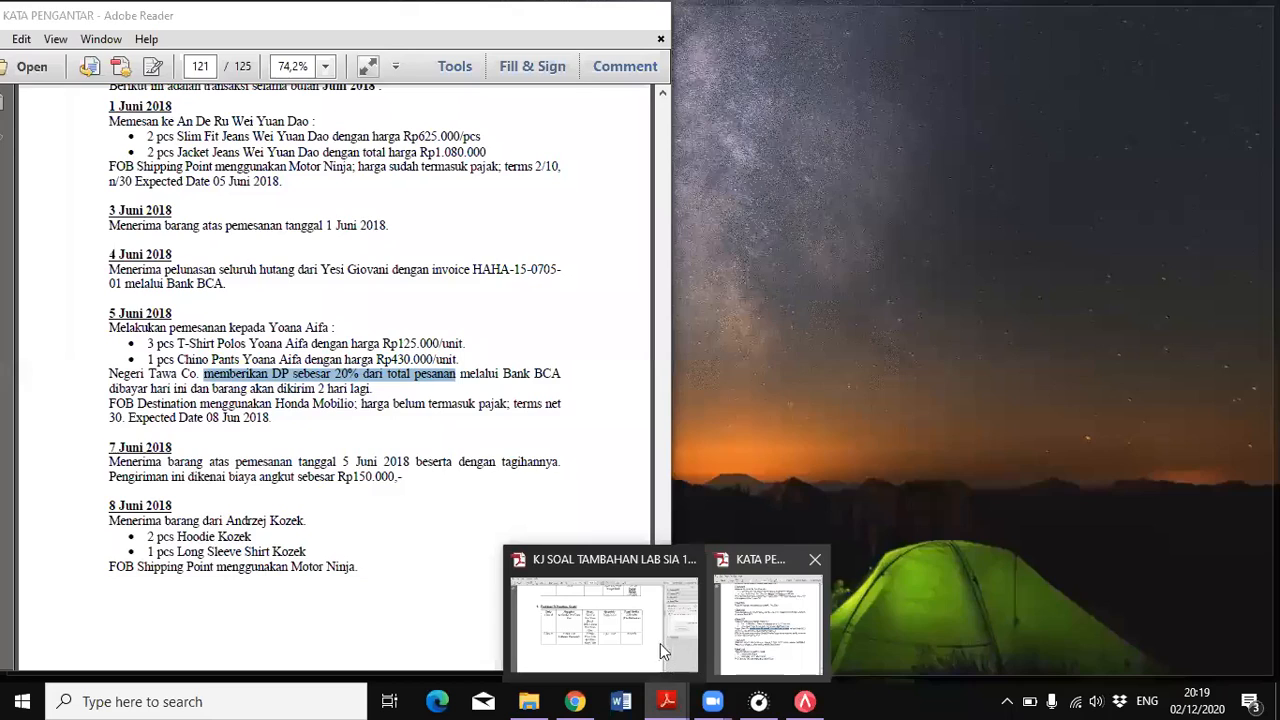
mouse_move(740, 655)
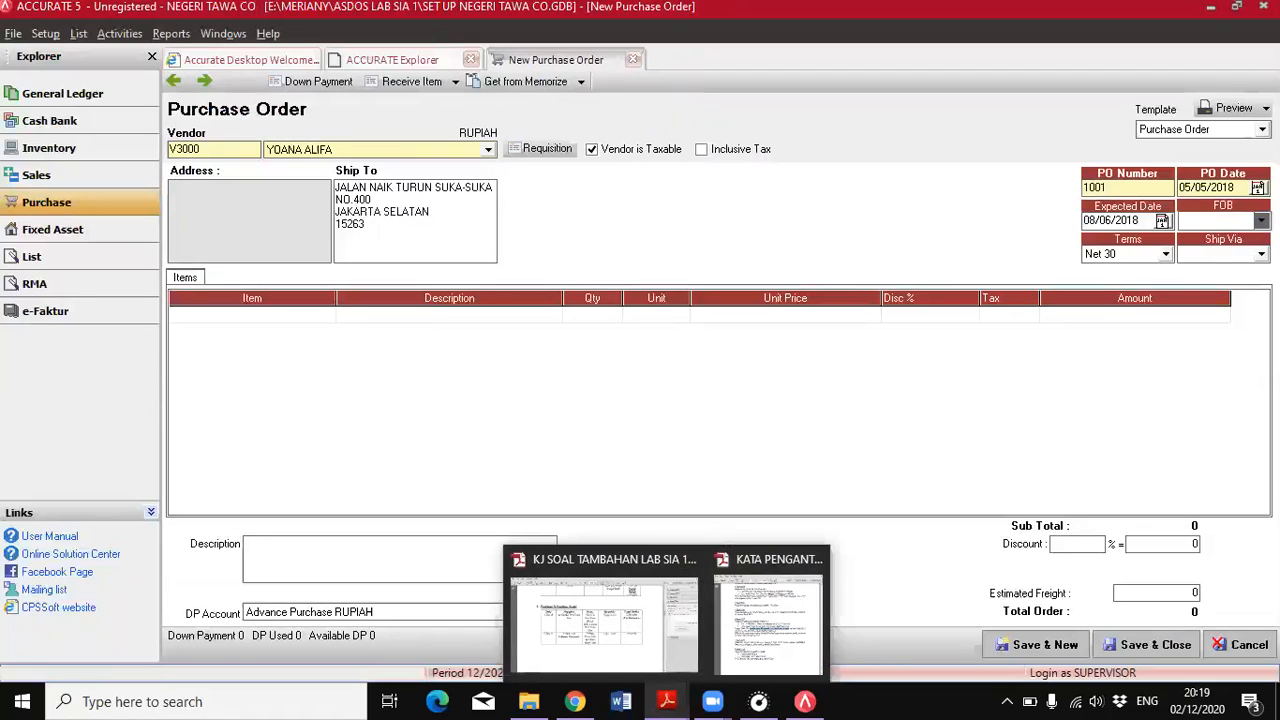
click(1240, 220)
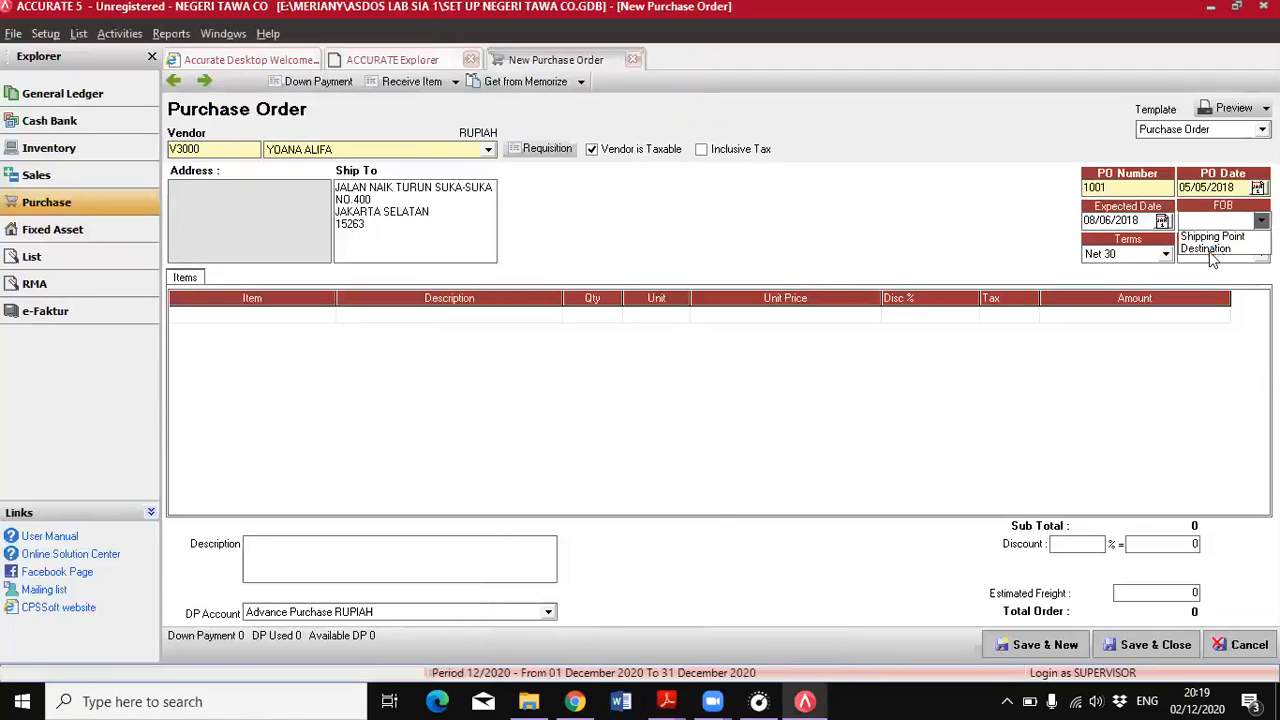
click(1212, 254)
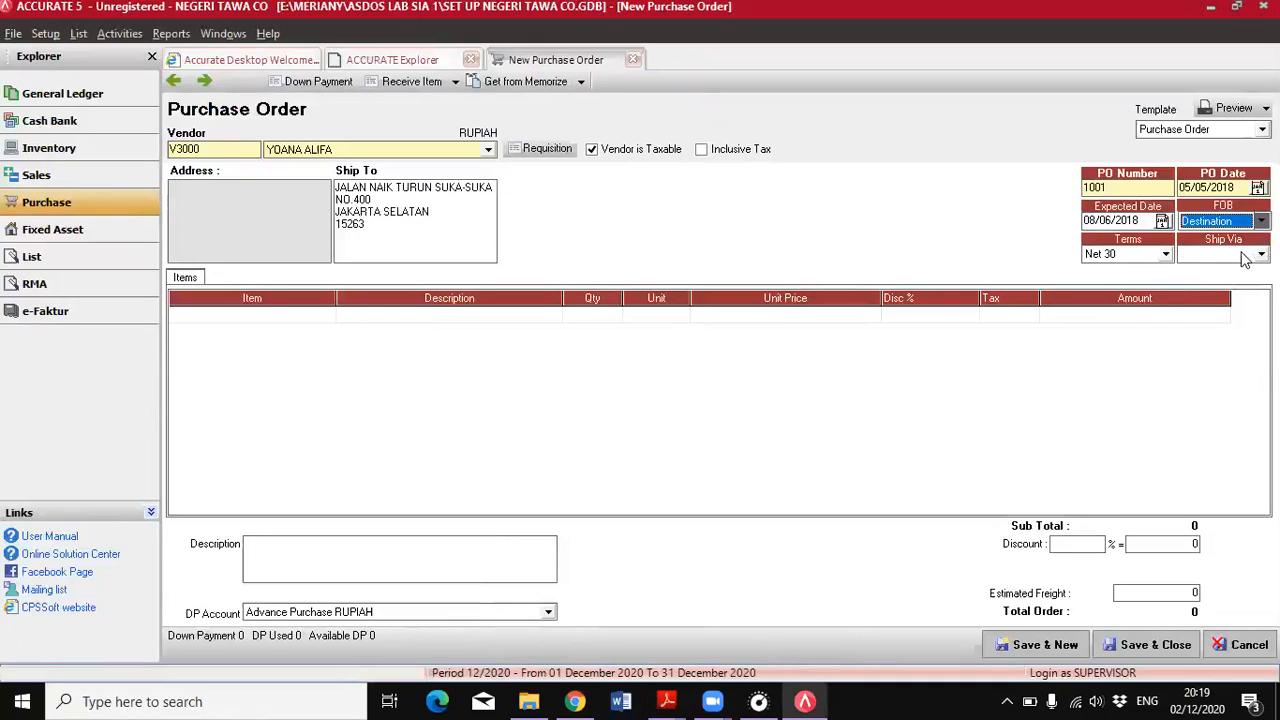
click(1250, 254)
click(1210, 297)
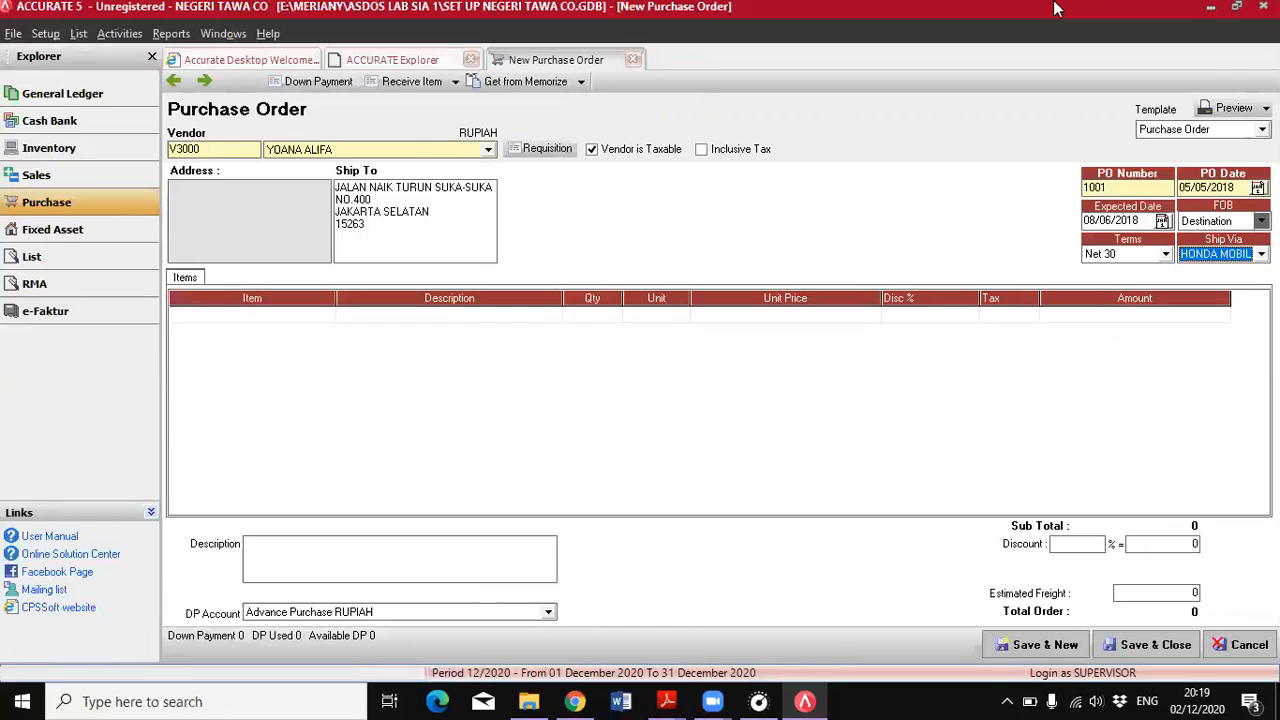
Check the ordered items in the PDF and add item YA-01 (T-shirt polos) with quantity 3 to the purchase order
click(667, 701)
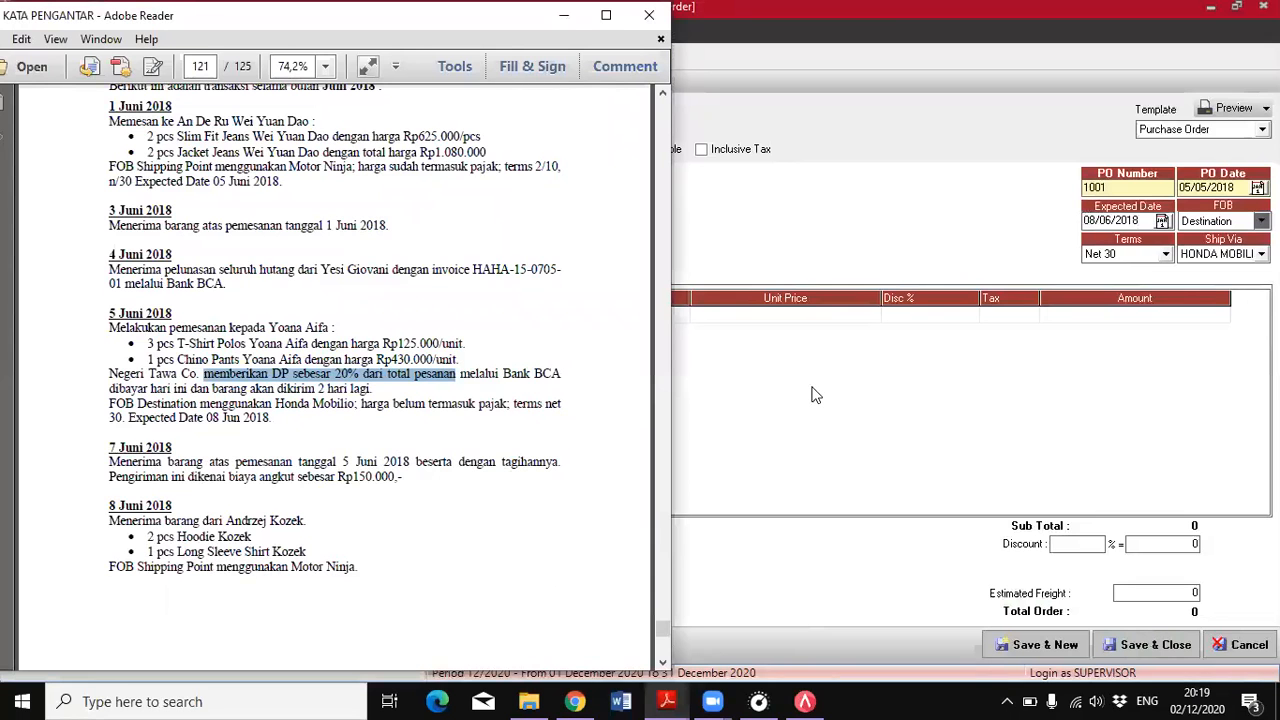
click(806, 388)
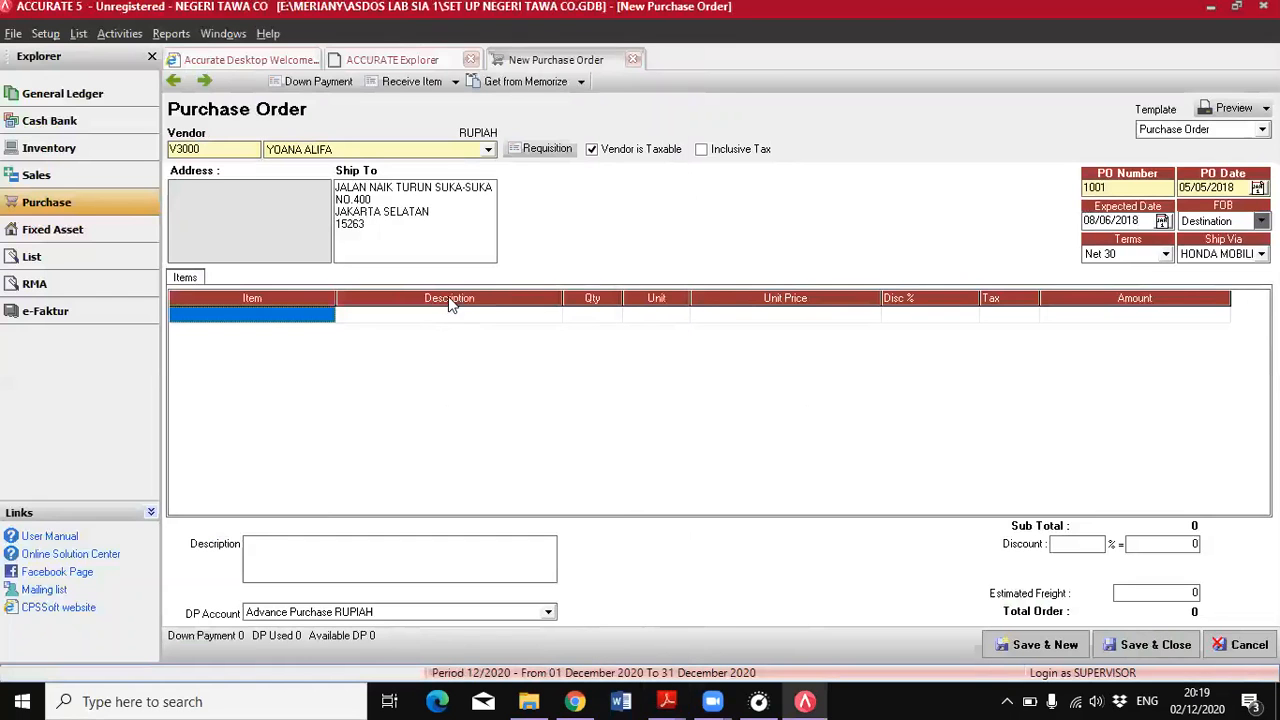
click(300, 317)
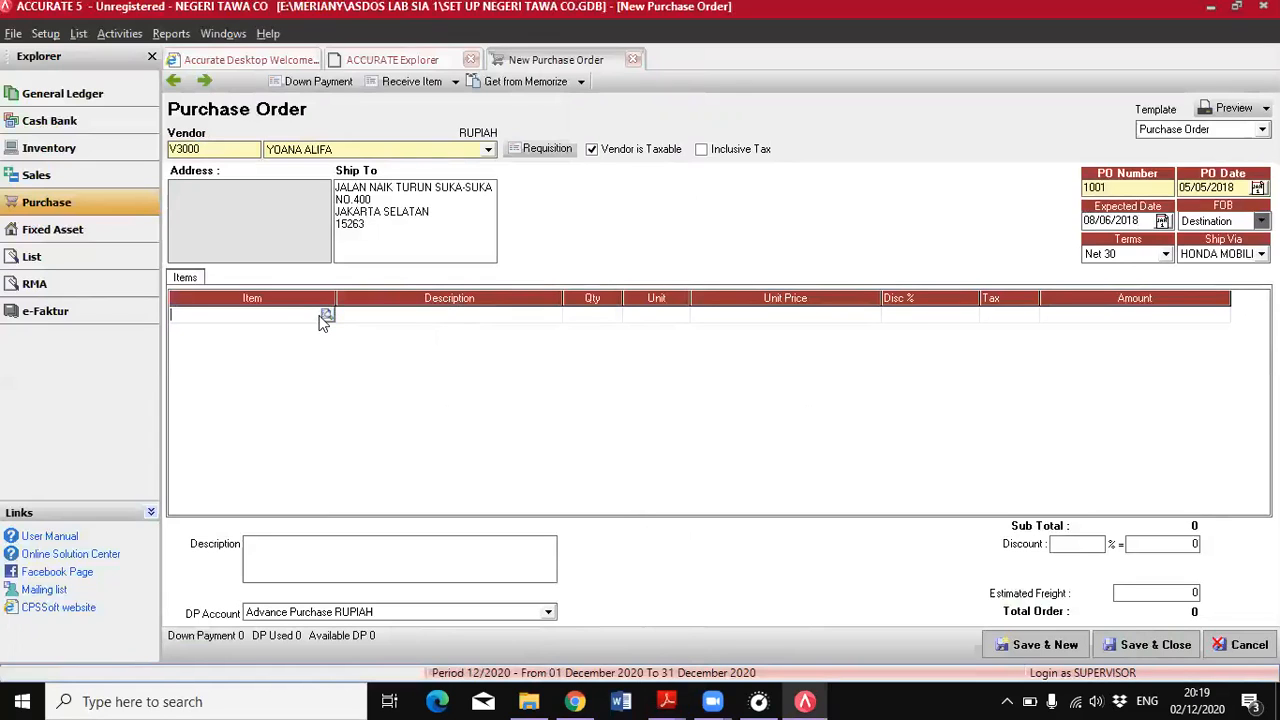
click(326, 316)
double_click(592, 392)
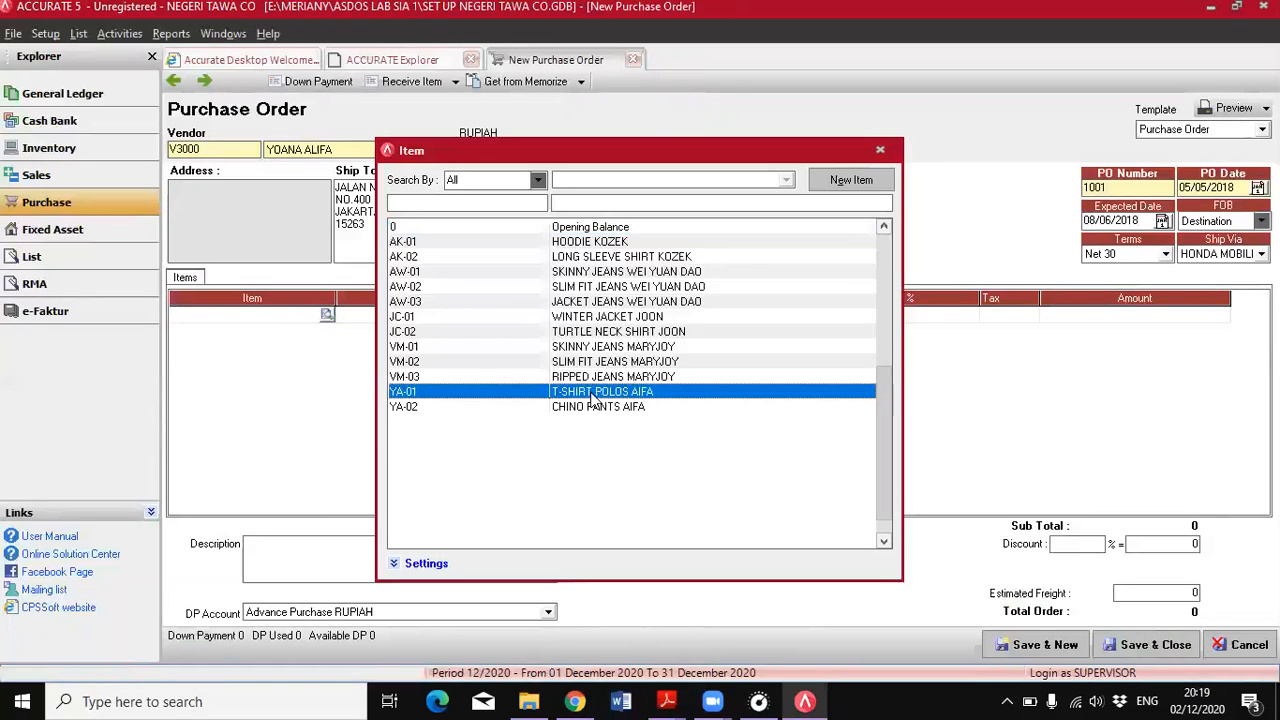
click(592, 317)
text(3)
Check the T-shirt price in the PDF, set its unit price to 125000, and complete the line
click(752, 315)
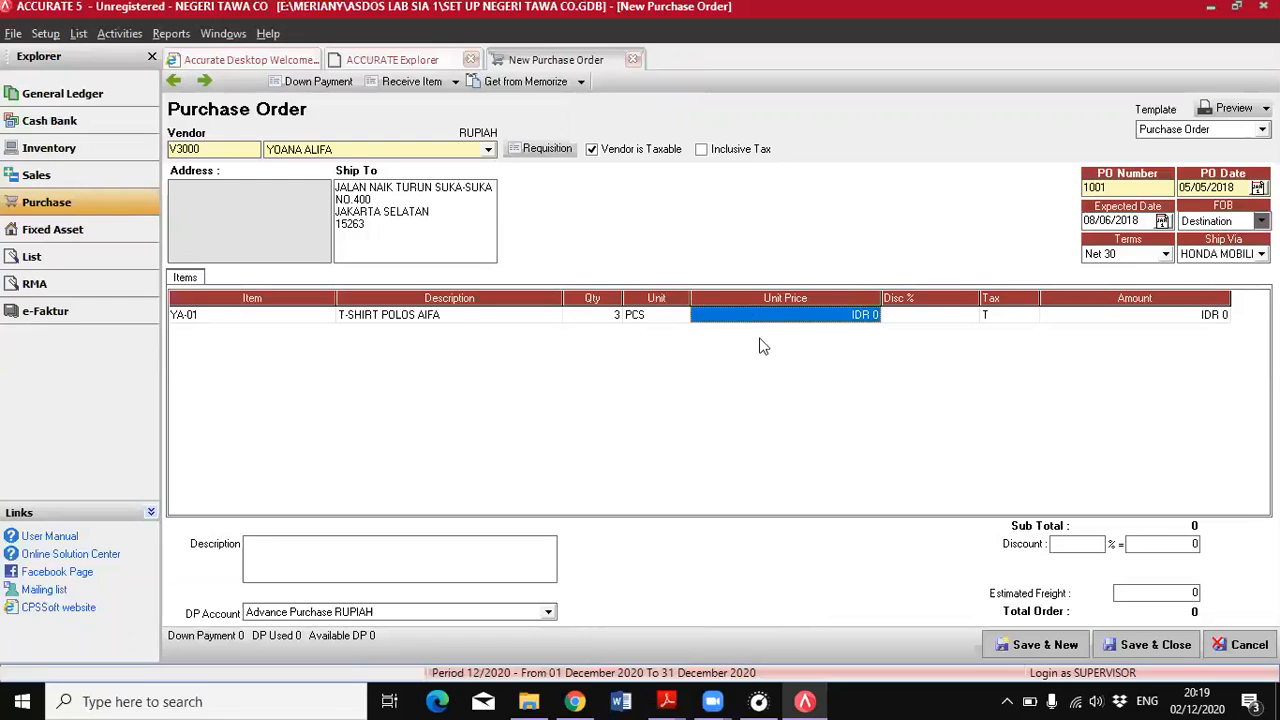
click(667, 701)
click(776, 620)
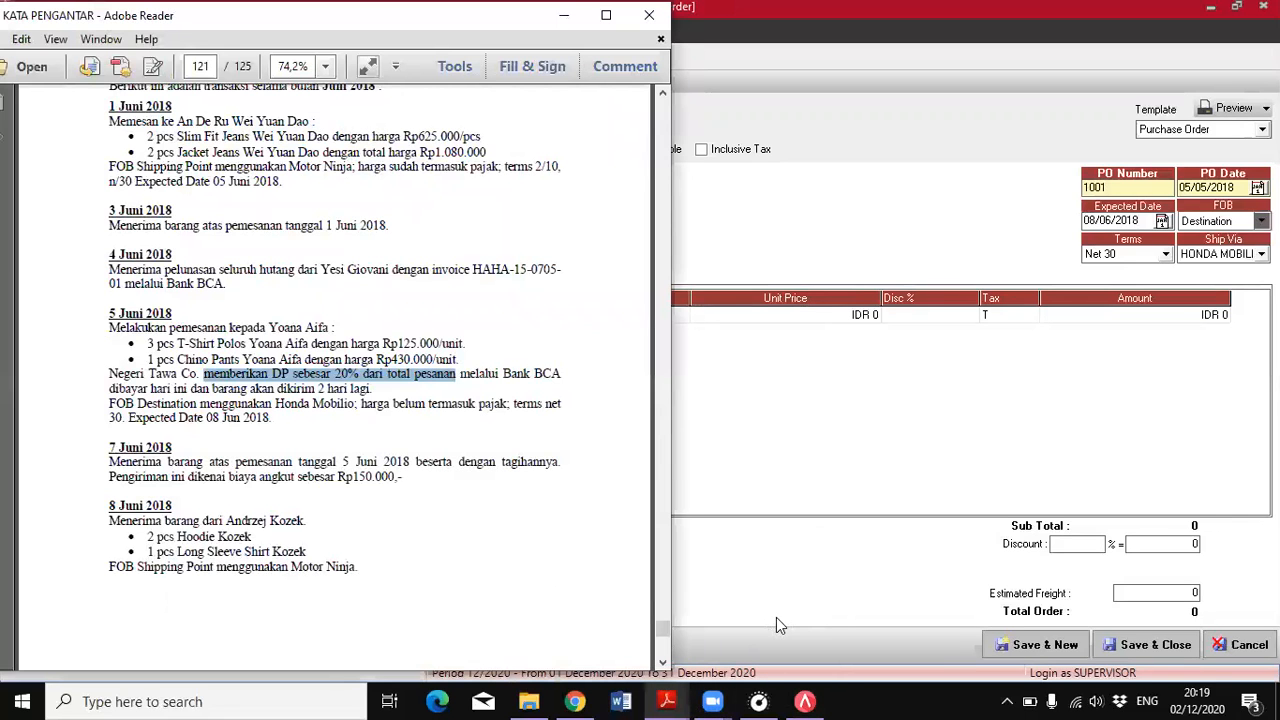
click(829, 343)
text(1)
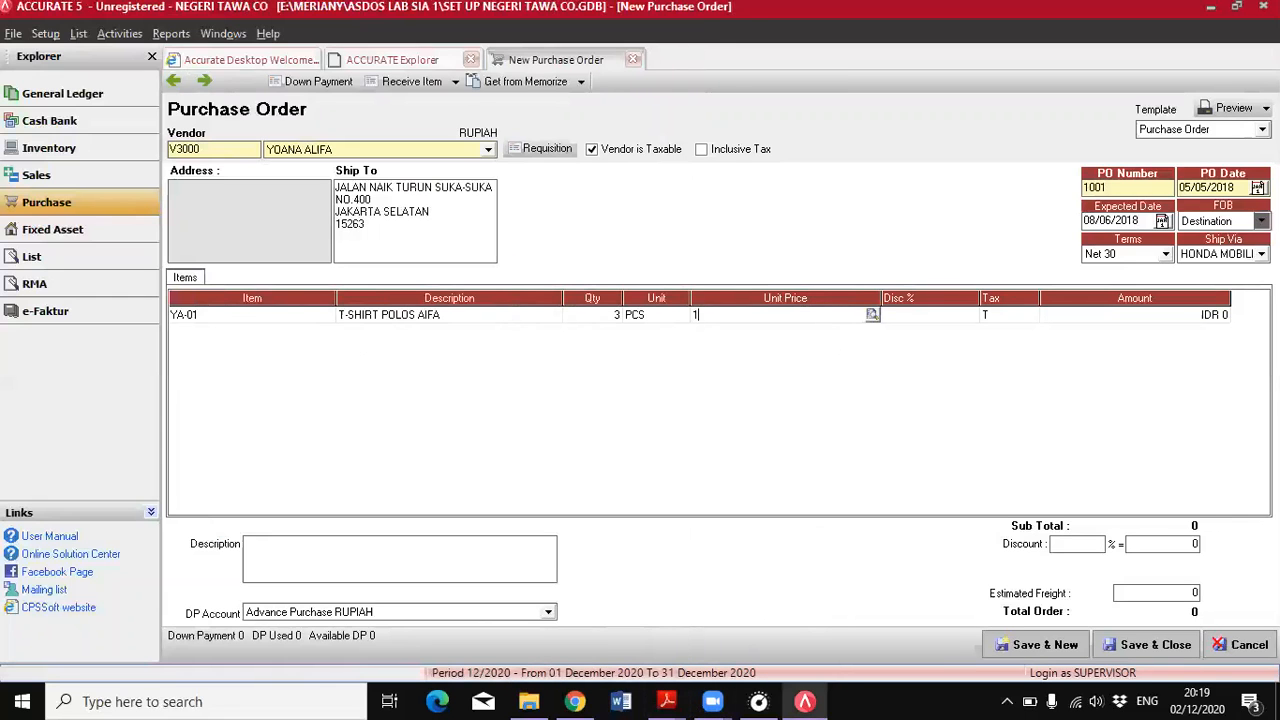
text(25000)
click(1010, 316)
key(Tab)
key(Tab)
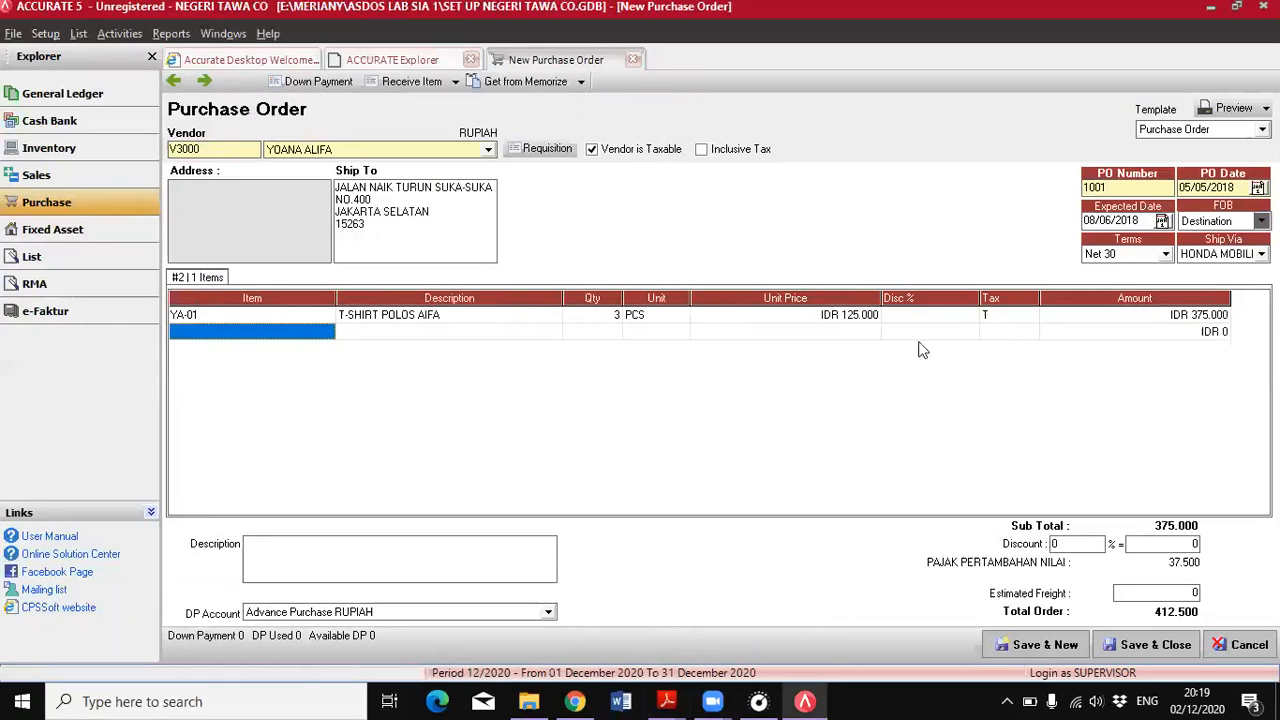
Check the second item in the PDF and add YA-02 (chino pants), quantity 1, with a unit price of 430000
click(667, 701)
click(720, 637)
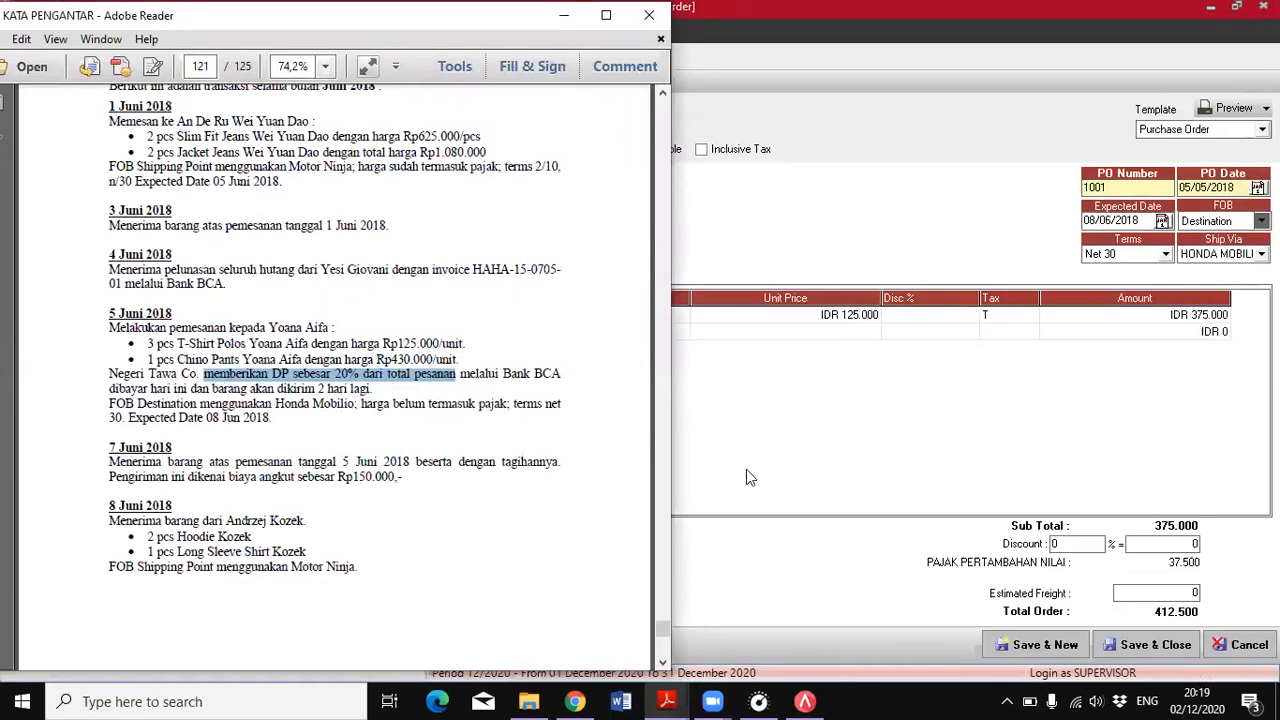
click(706, 423)
click(300, 331)
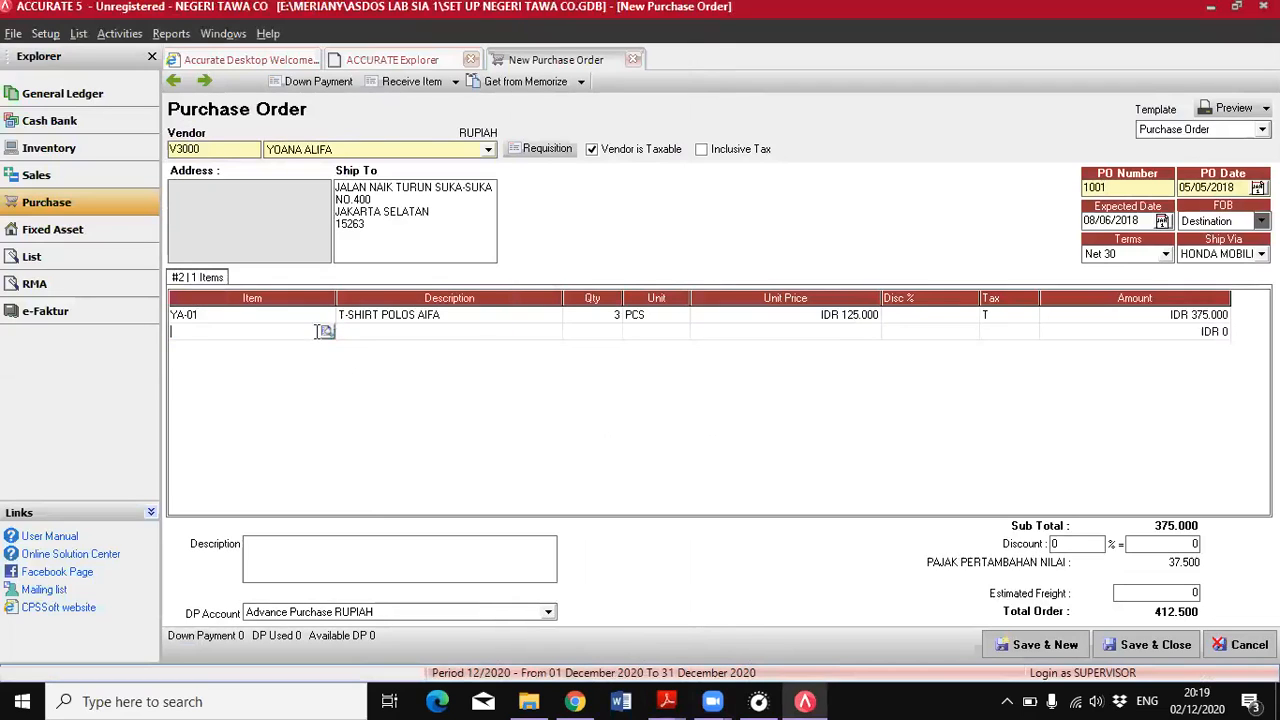
click(326, 331)
double_click(622, 405)
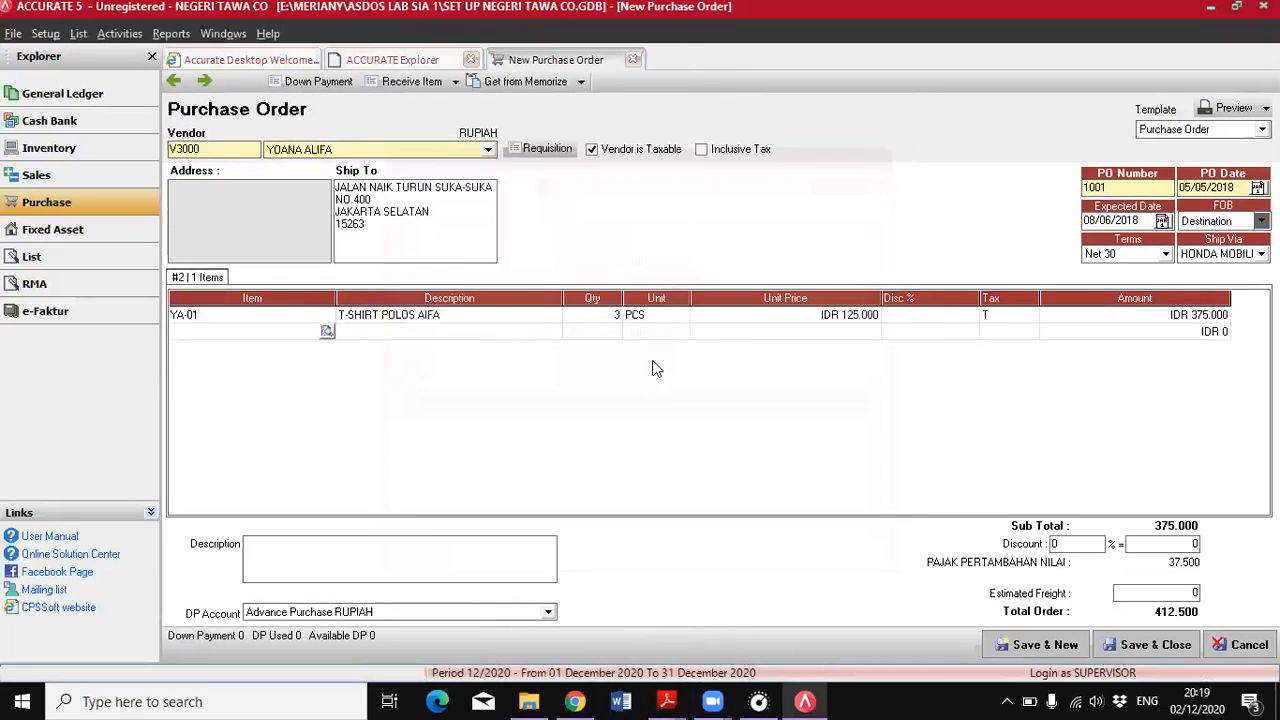
click(831, 334)
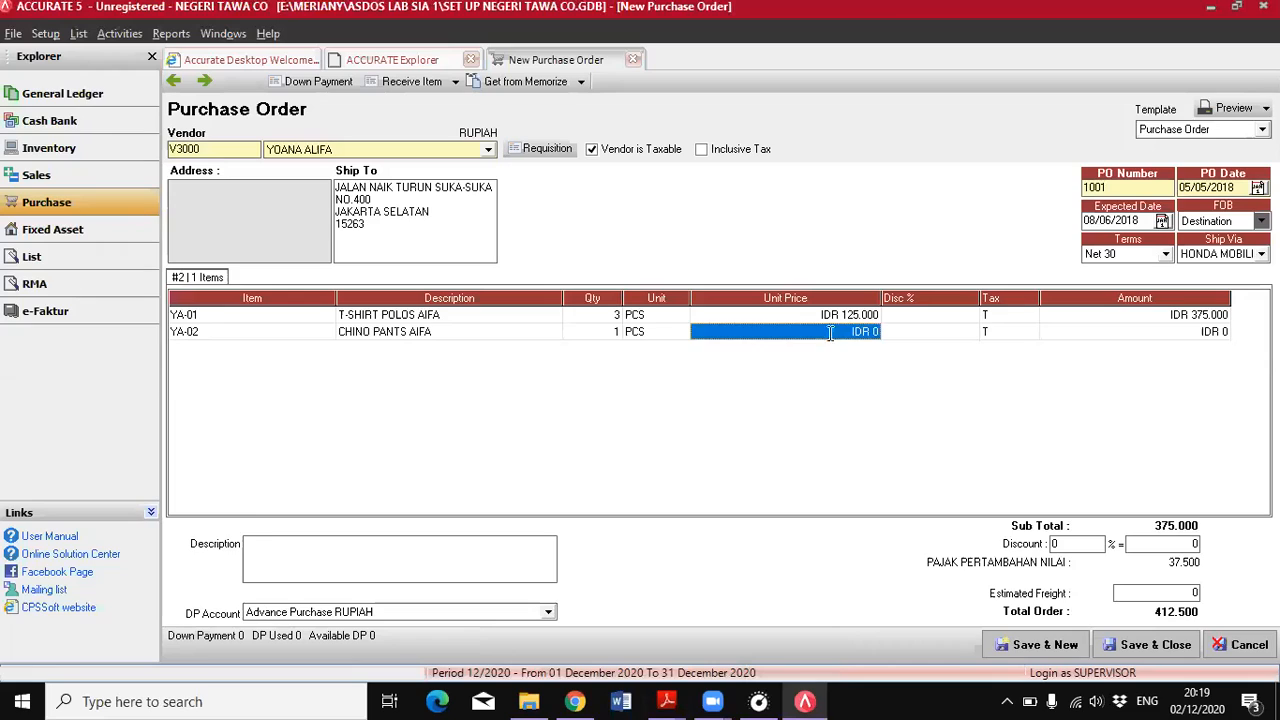
text(430000)
key(Tab)
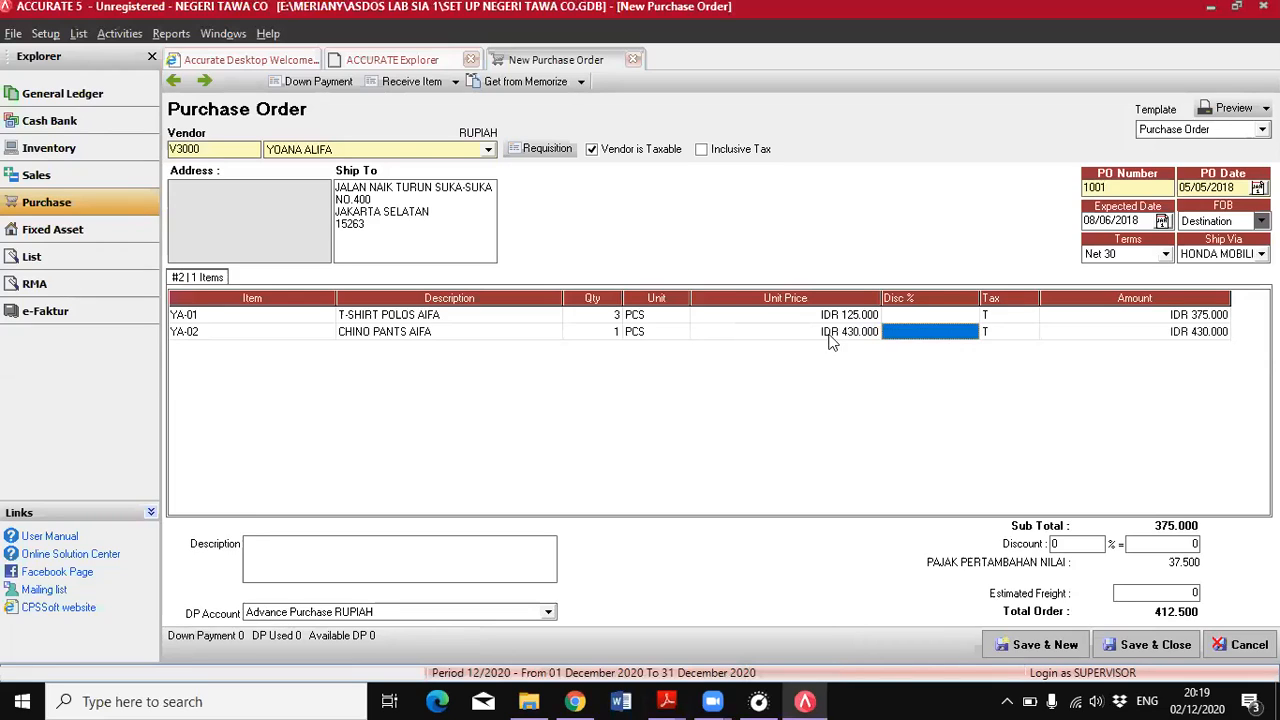
click(1084, 331)
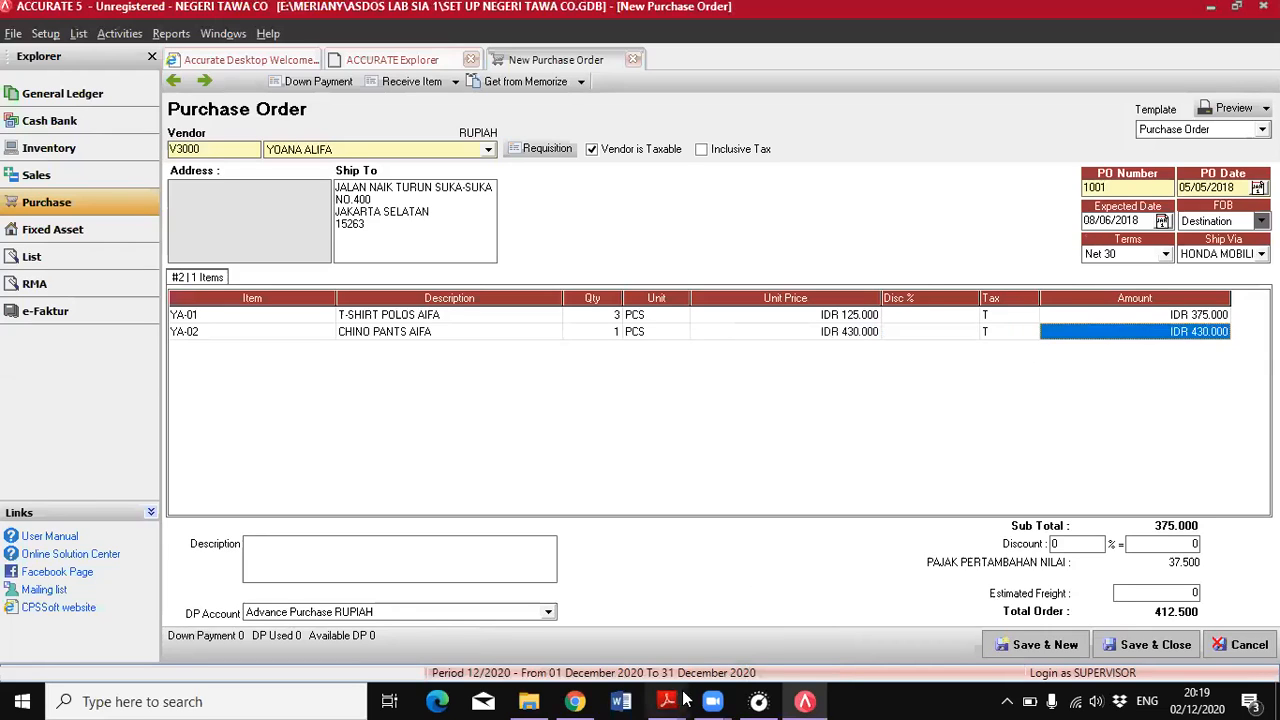
Check in the PDF whether the order prices include tax, and complete the purchase order's chino pants line
mouse_move(684, 700)
click(766, 625)
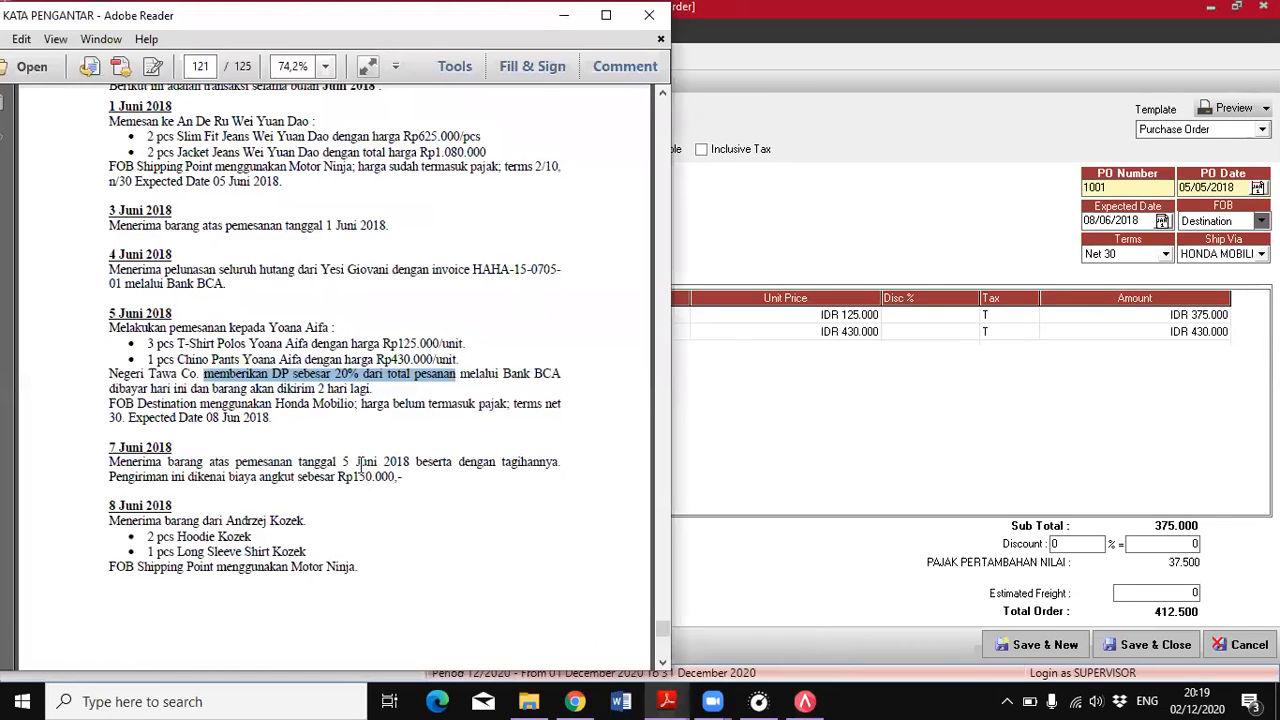
click(383, 403)
drag(361, 403, 512, 403)
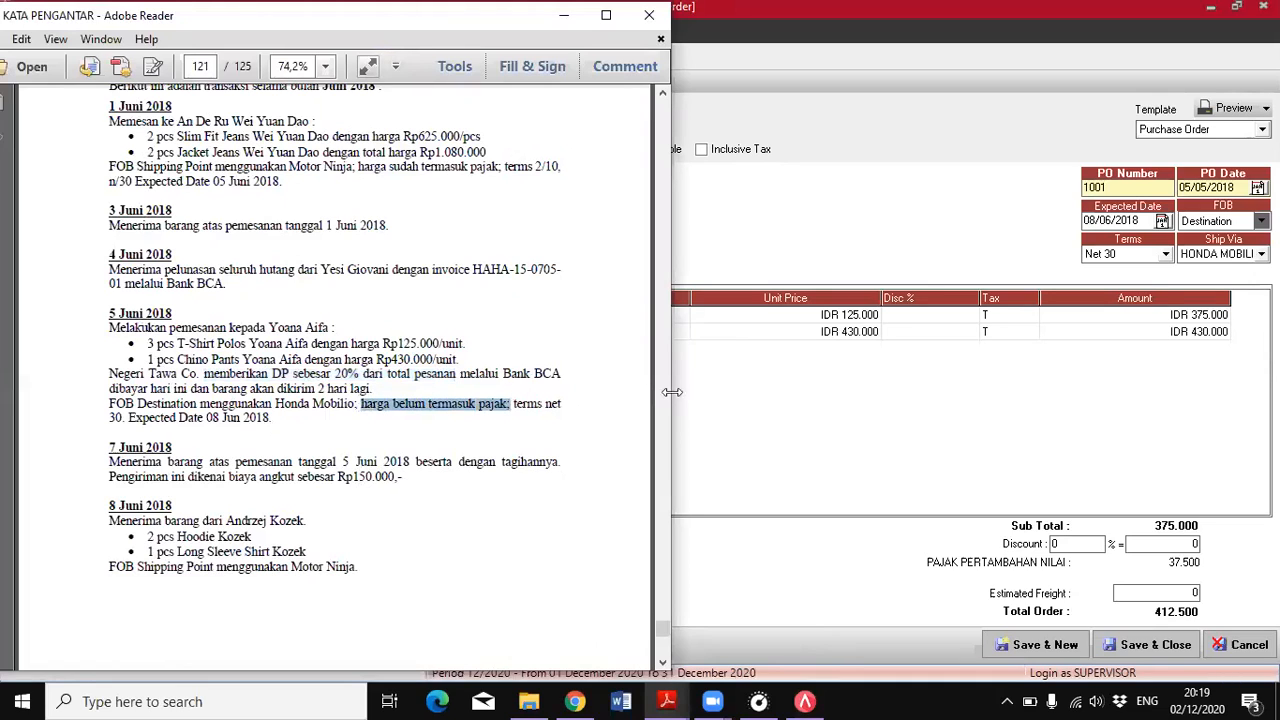
click(705, 408)
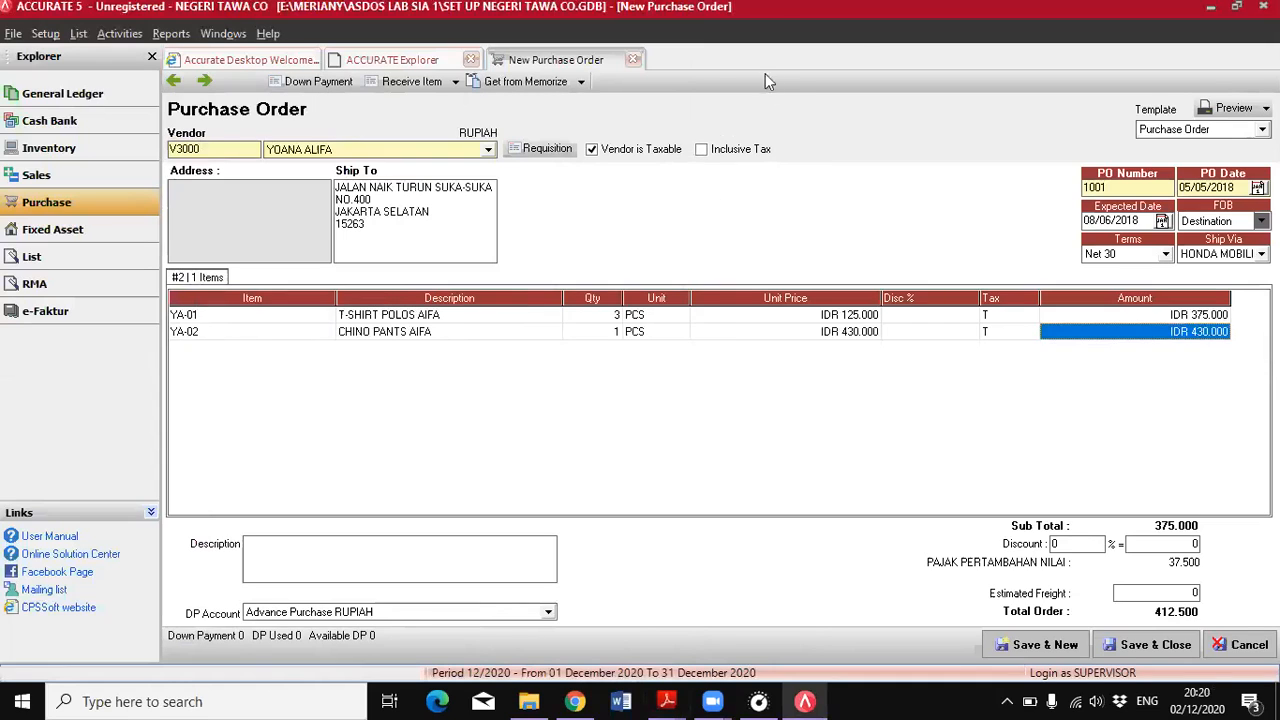
click(1140, 316)
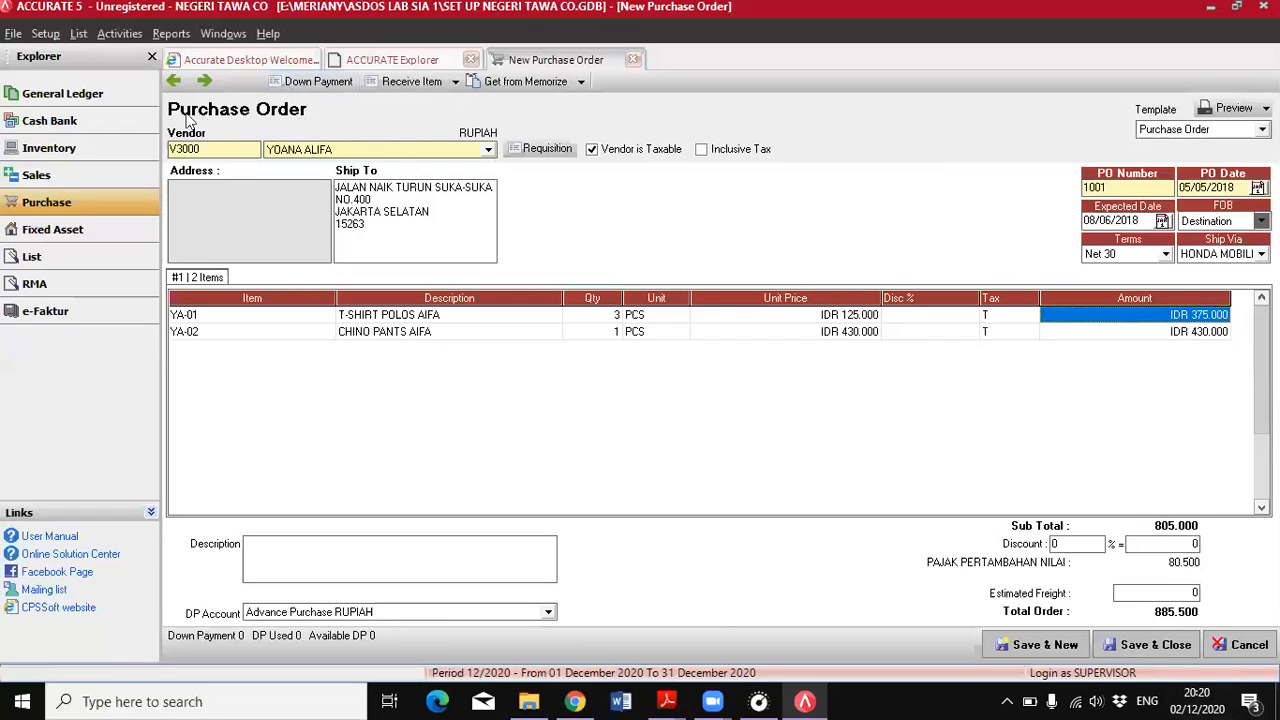
Create a down payment invoice from the purchase order, set its unit price to 177100, and calculate the invoice amount
click(298, 86)
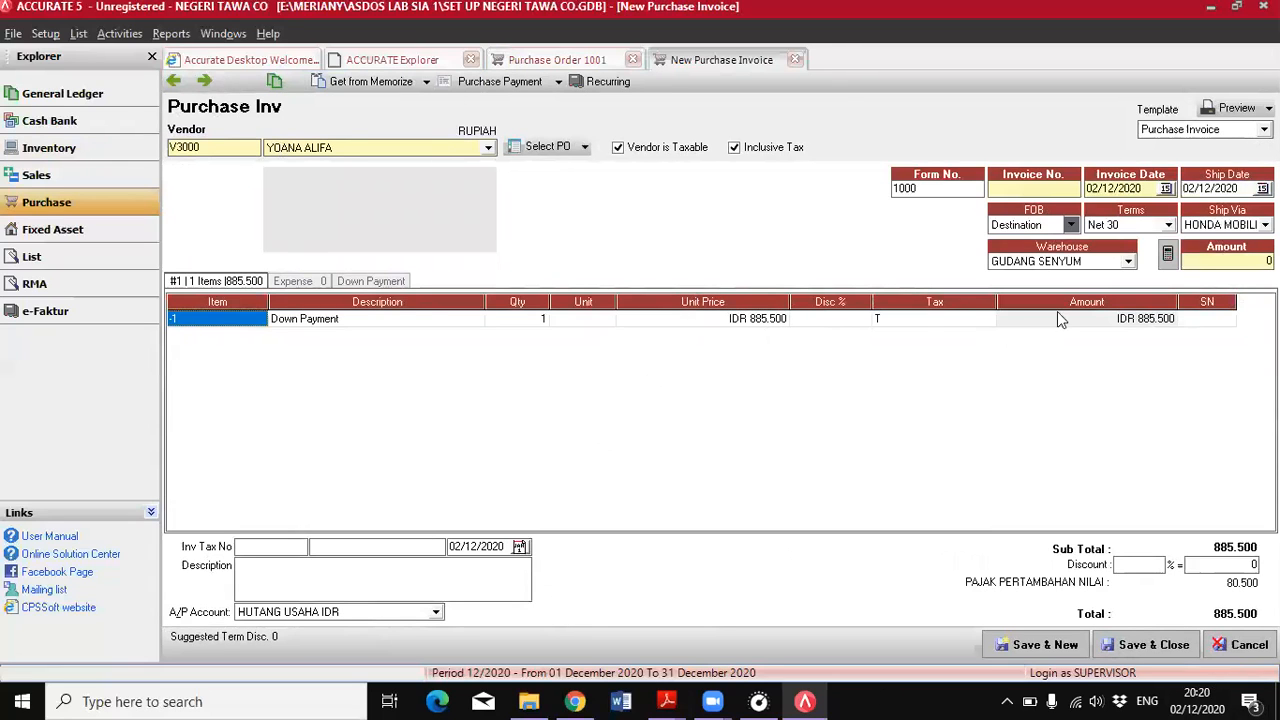
click(763, 319)
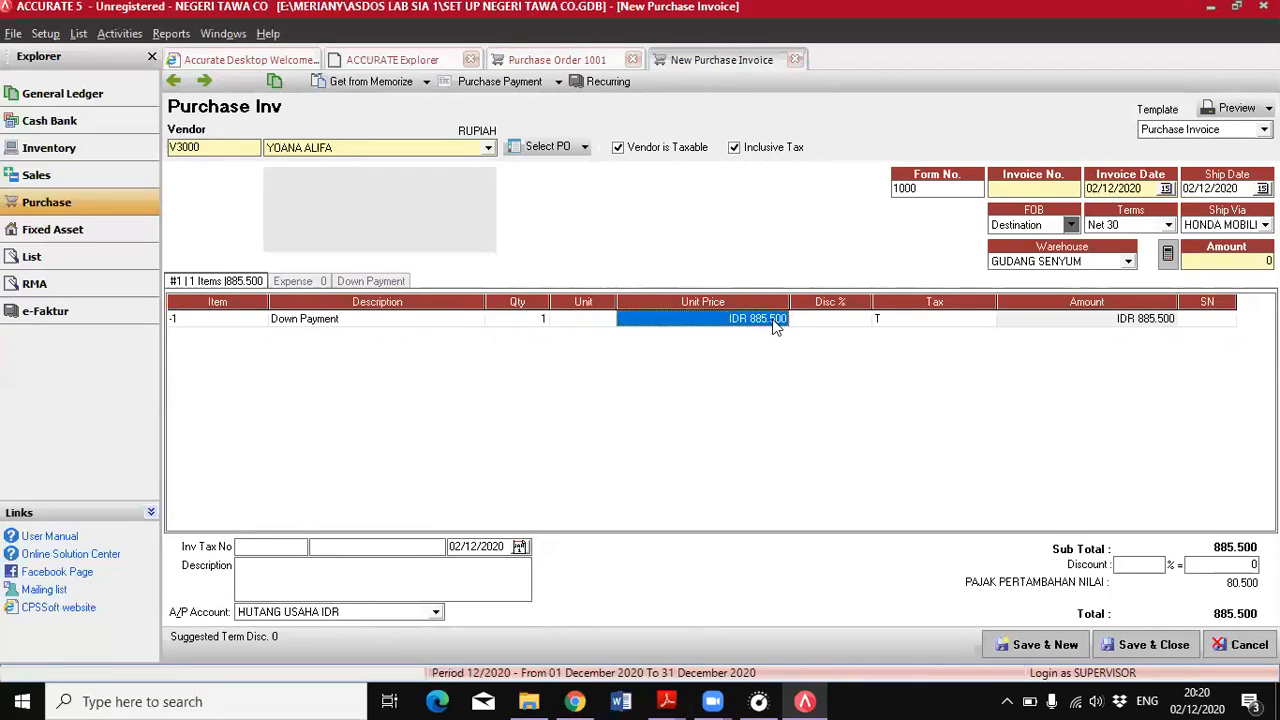
click(1089, 319)
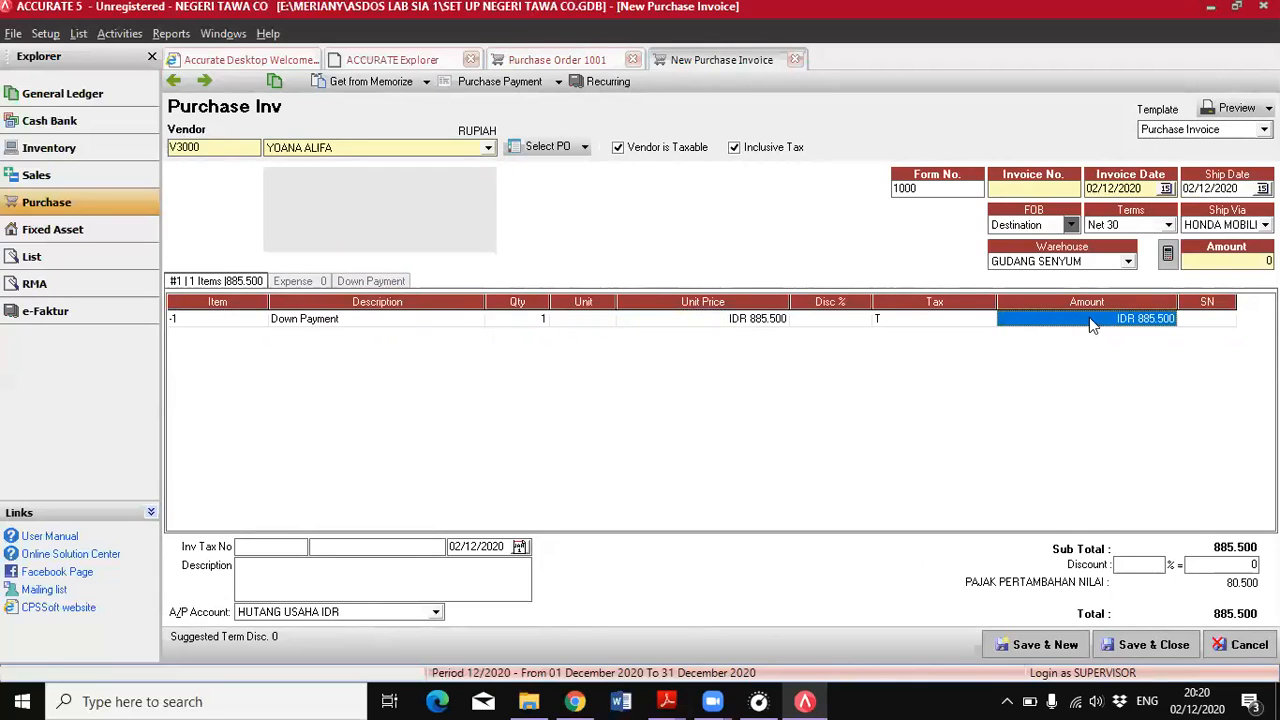
click(770, 322)
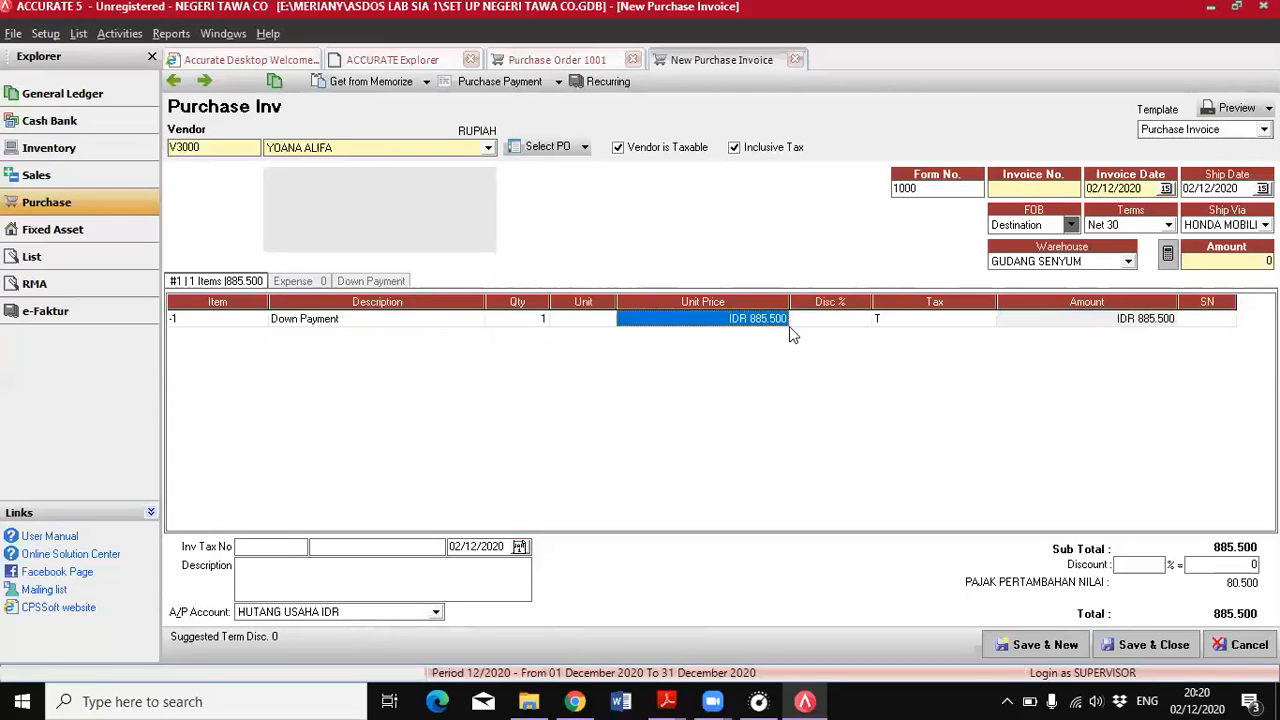
text(177100)
key(Tab)
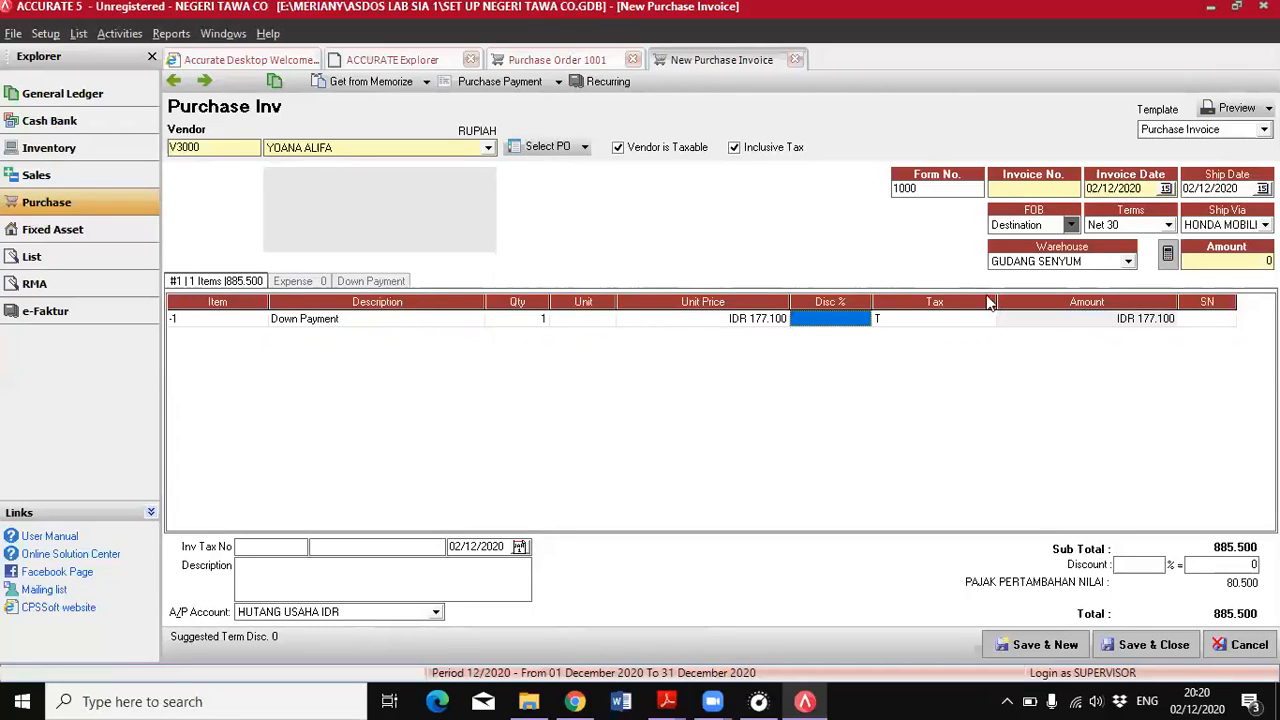
click(1040, 319)
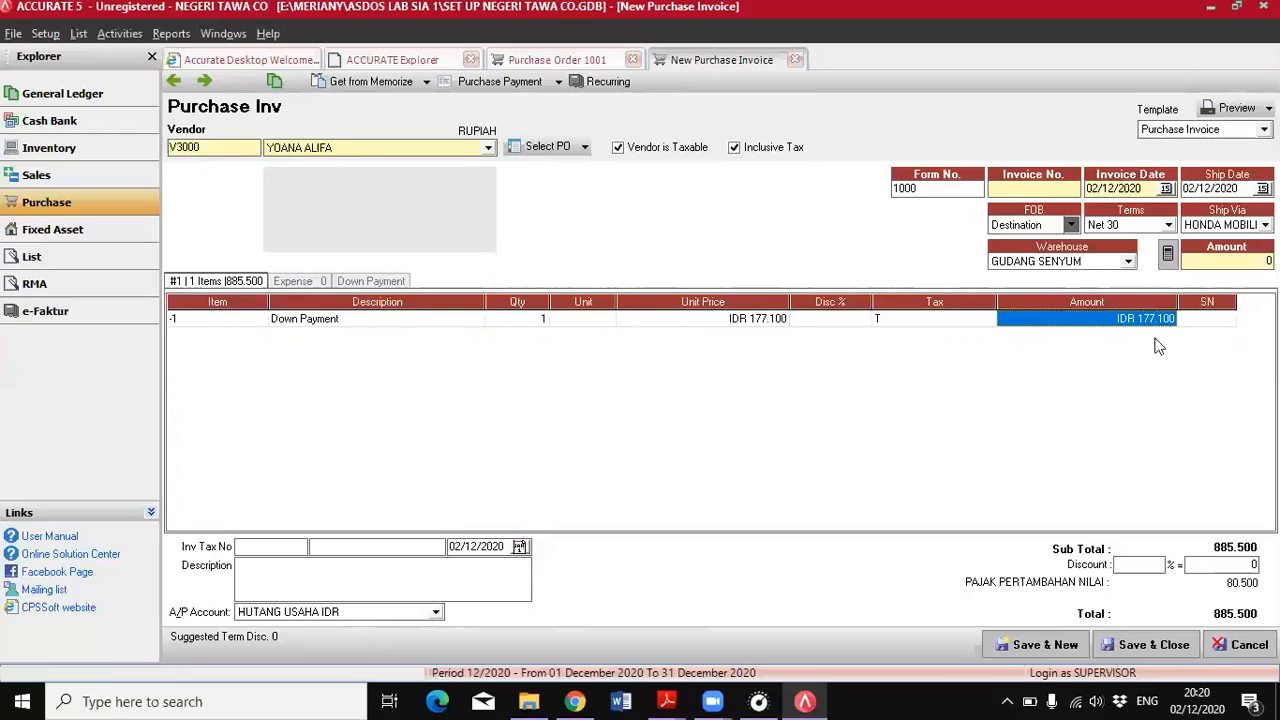
click(1168, 256)
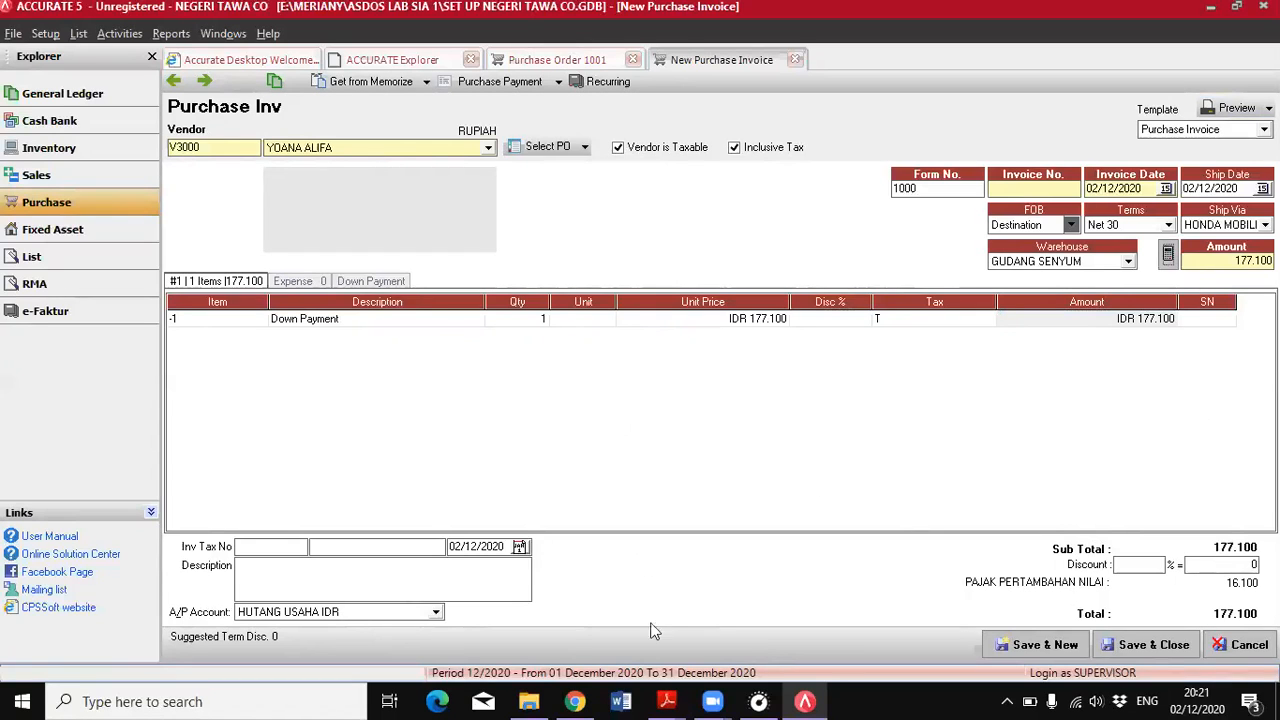
Check in the PDF when the down payment is paid, and try to open a purchase payment for the invoice
mouse_move(666, 701)
click(775, 625)
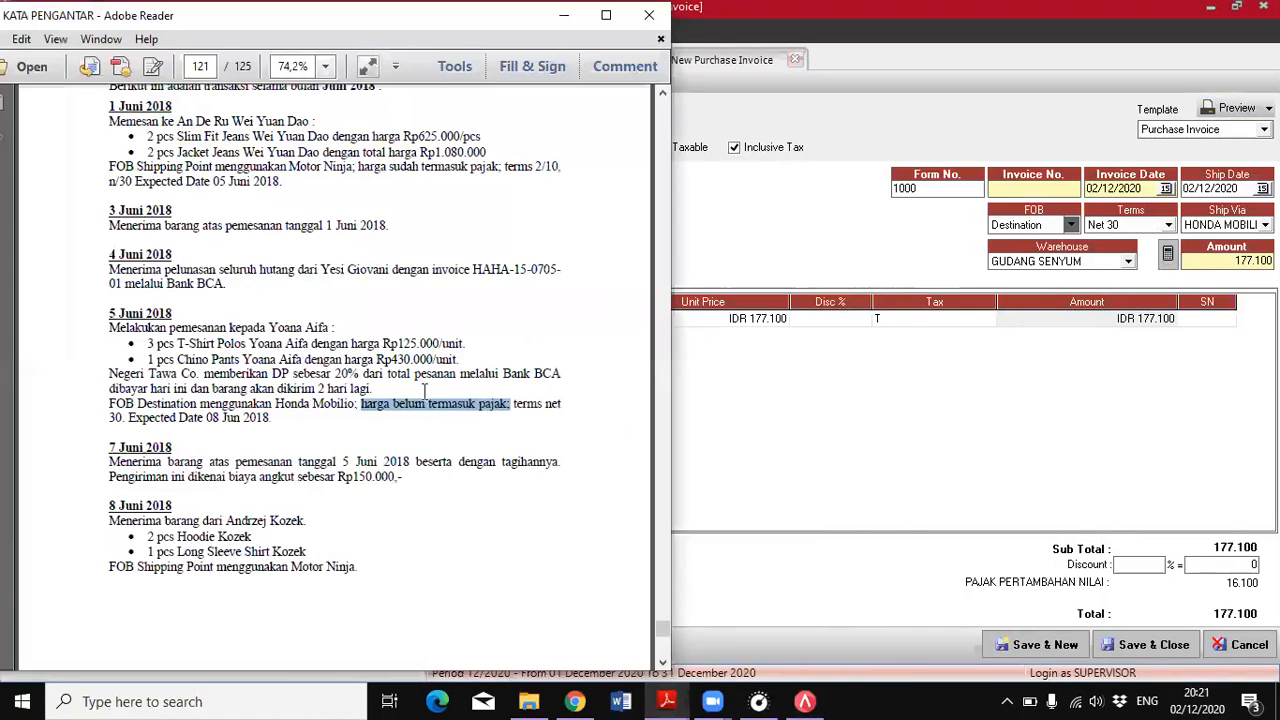
click(110, 394)
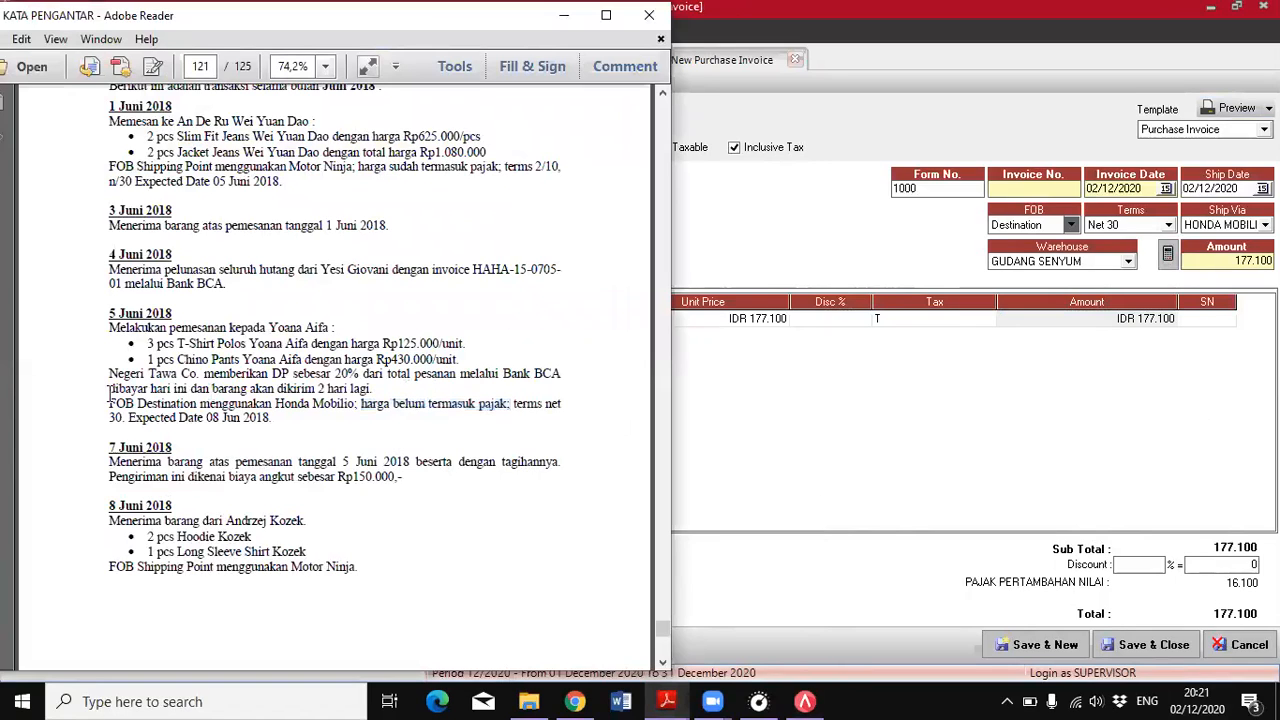
drag(110, 393, 187, 391)
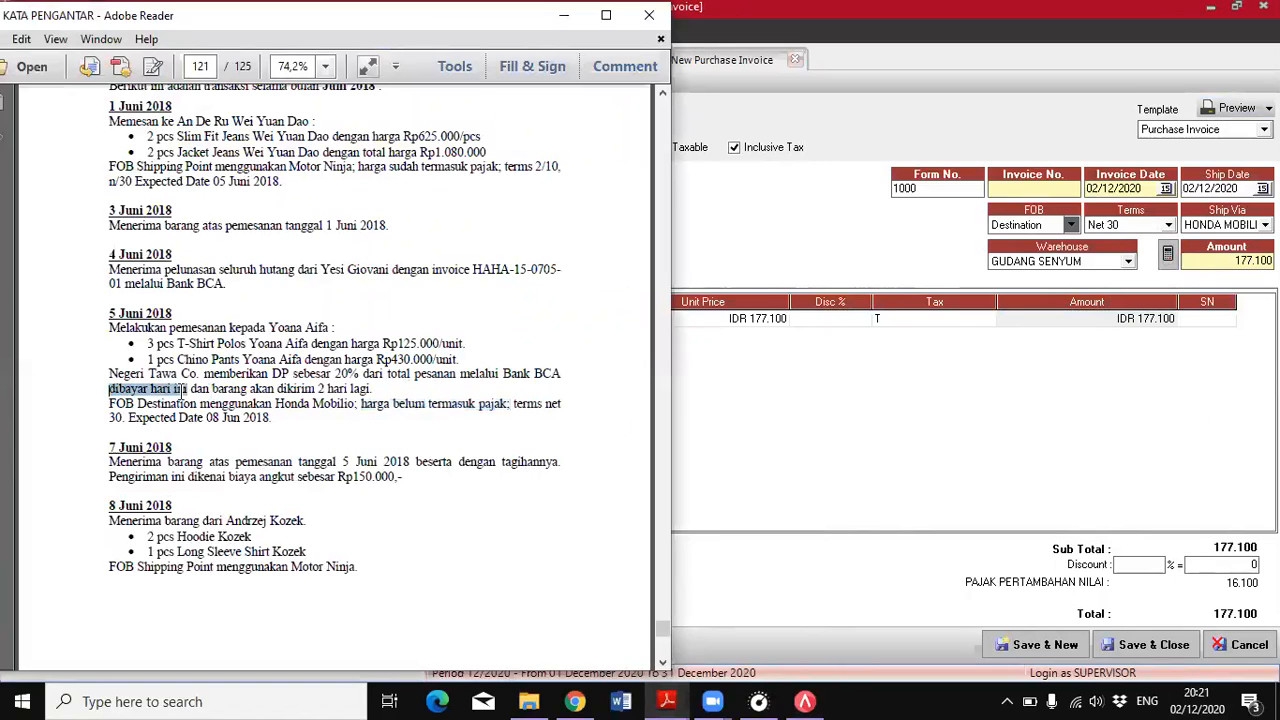
click(847, 422)
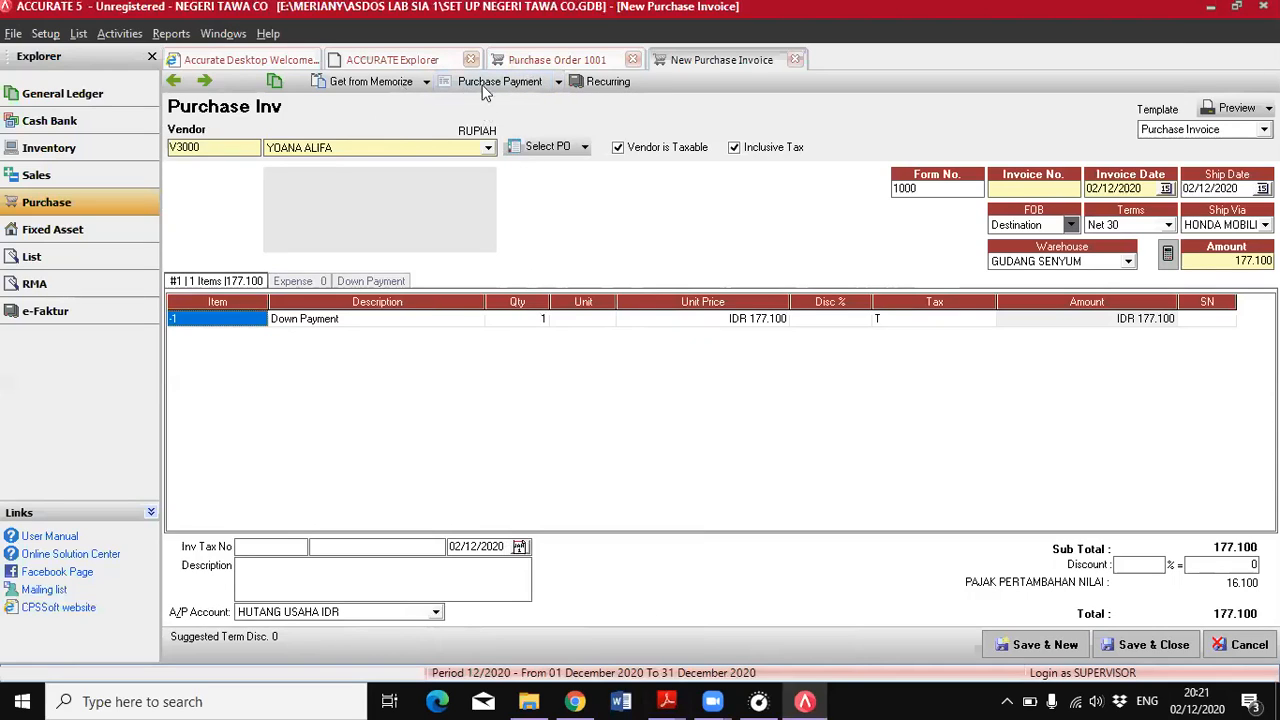
click(498, 85)
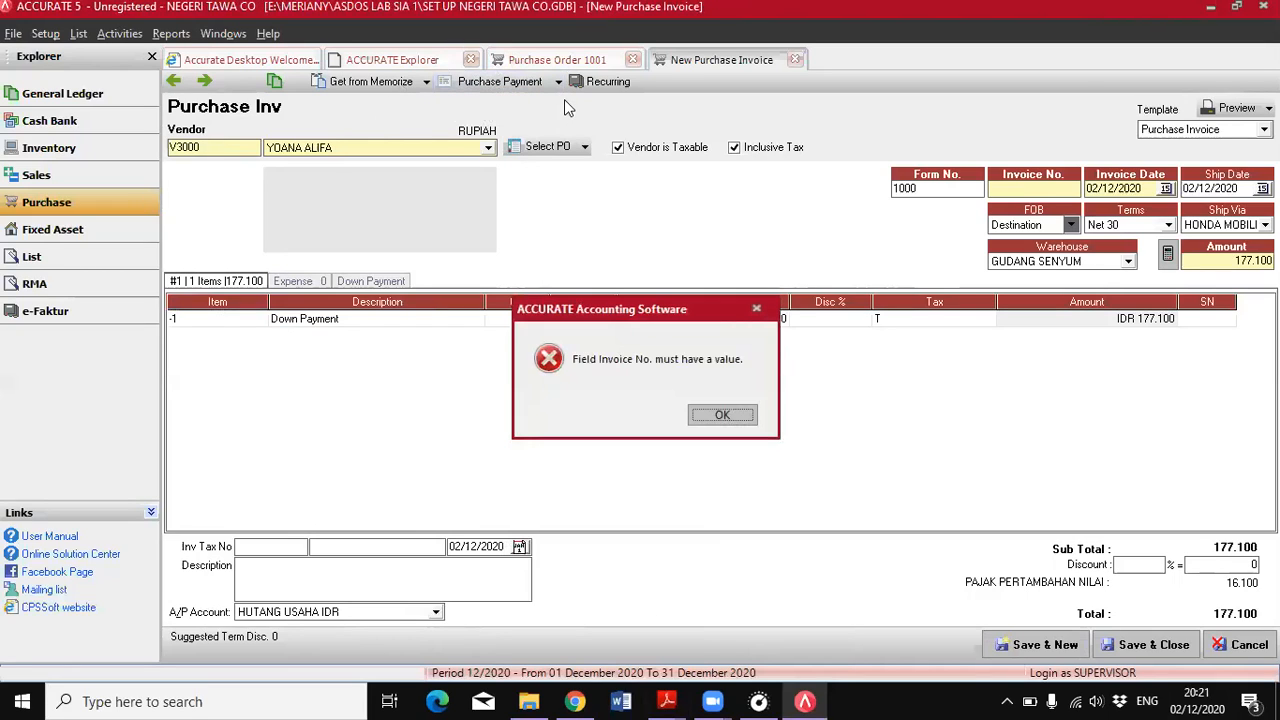
click(724, 414)
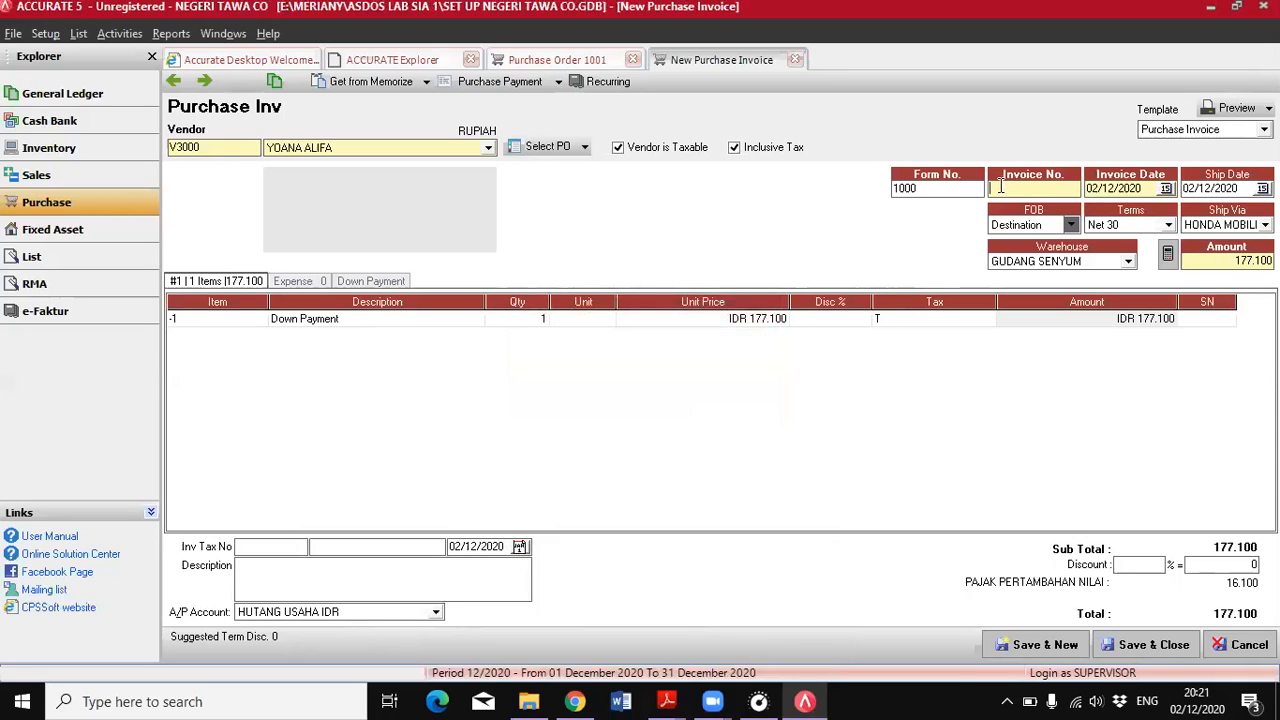
Set the down payment invoice's number to 1000 and its invoice and ship dates to 05/06/2018
text(1000)
drag(1143, 190, 1086, 193)
text(05/0)
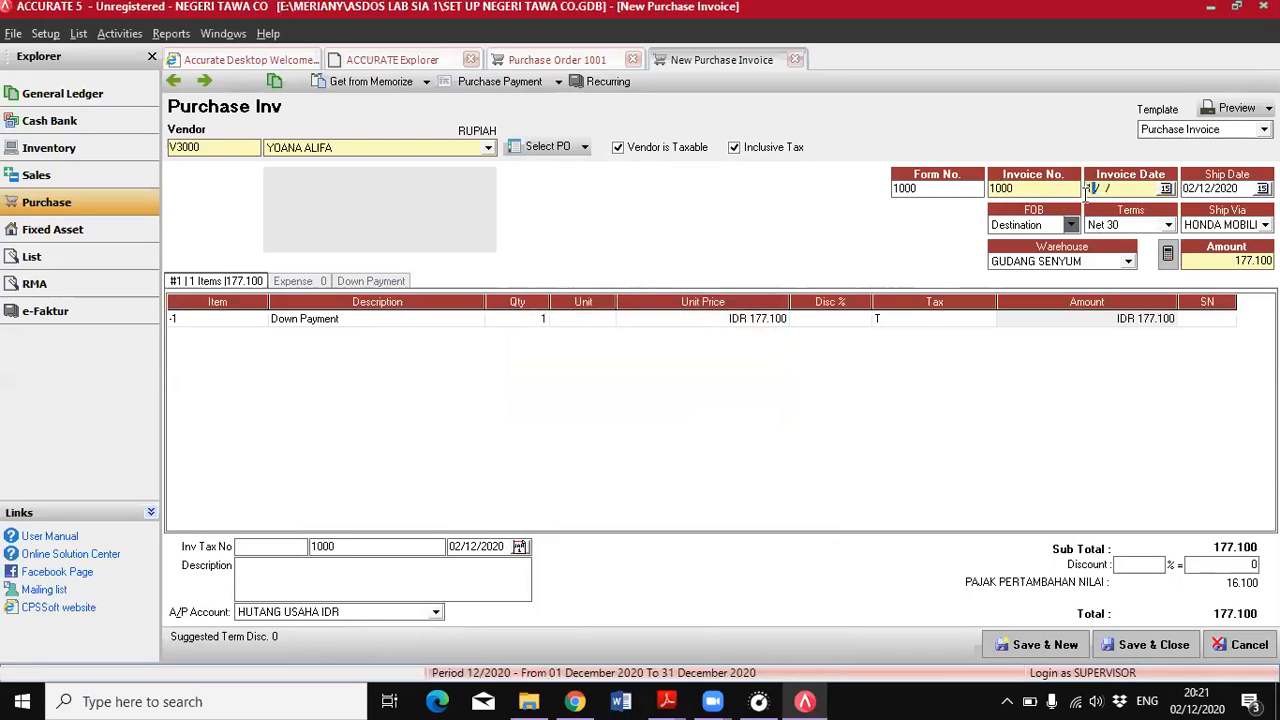
text(6/2018)
key(Tab)
text(05/06/2018)
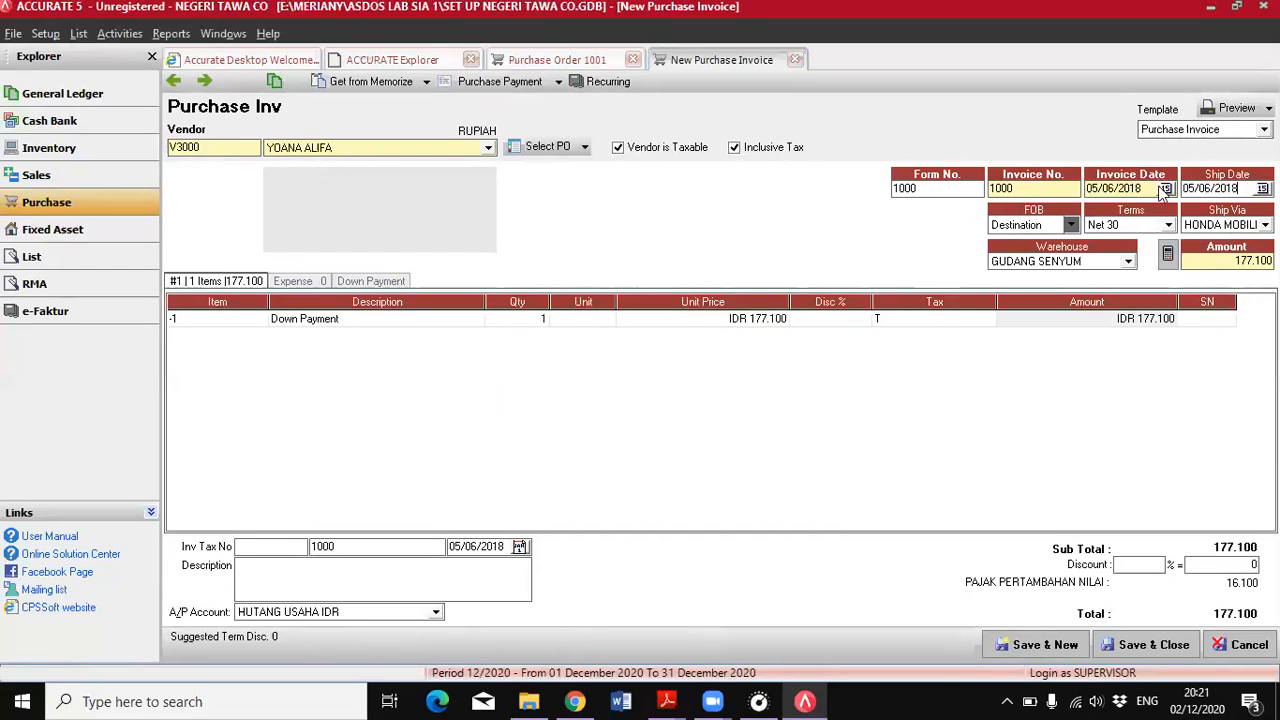
Create the purchase payment for the down payment invoice, set its payment and cheque dates to 05/06/2018, and save and close it
click(489, 84)
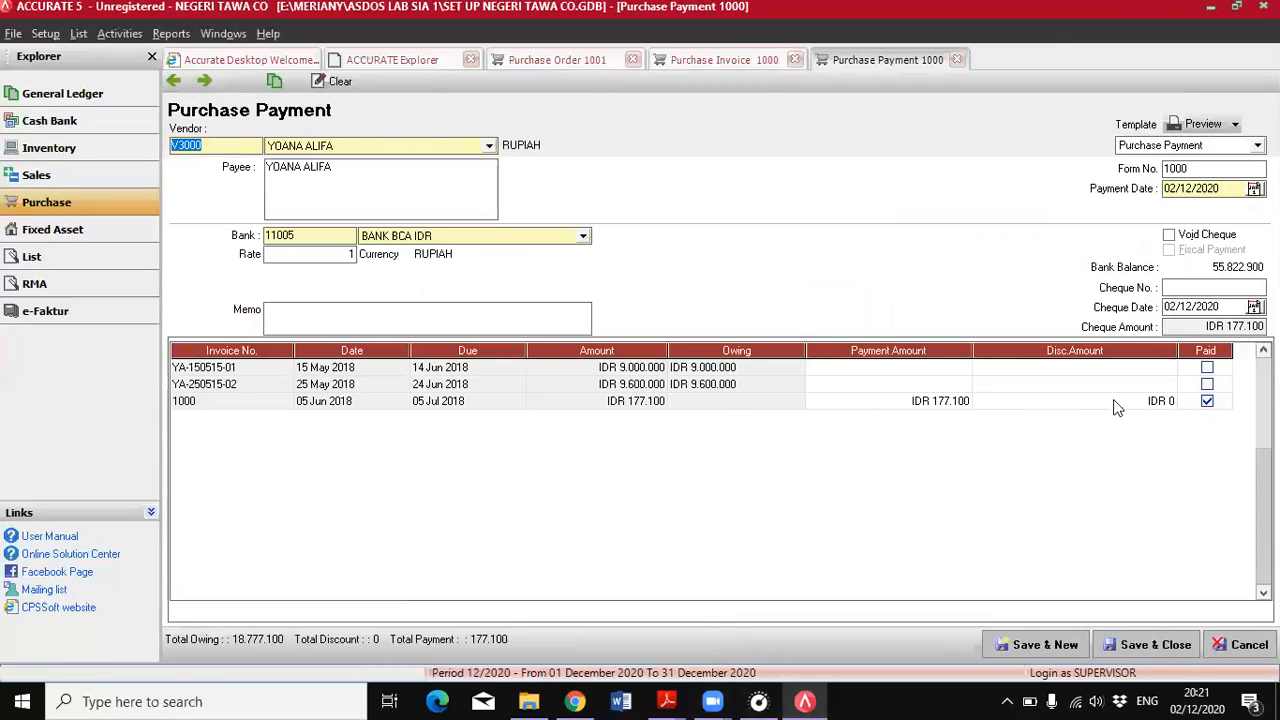
click(1217, 189)
drag(1217, 189, 1167, 197)
text(05/06/2018)
double_click(1168, 307)
text(05/06/2018)
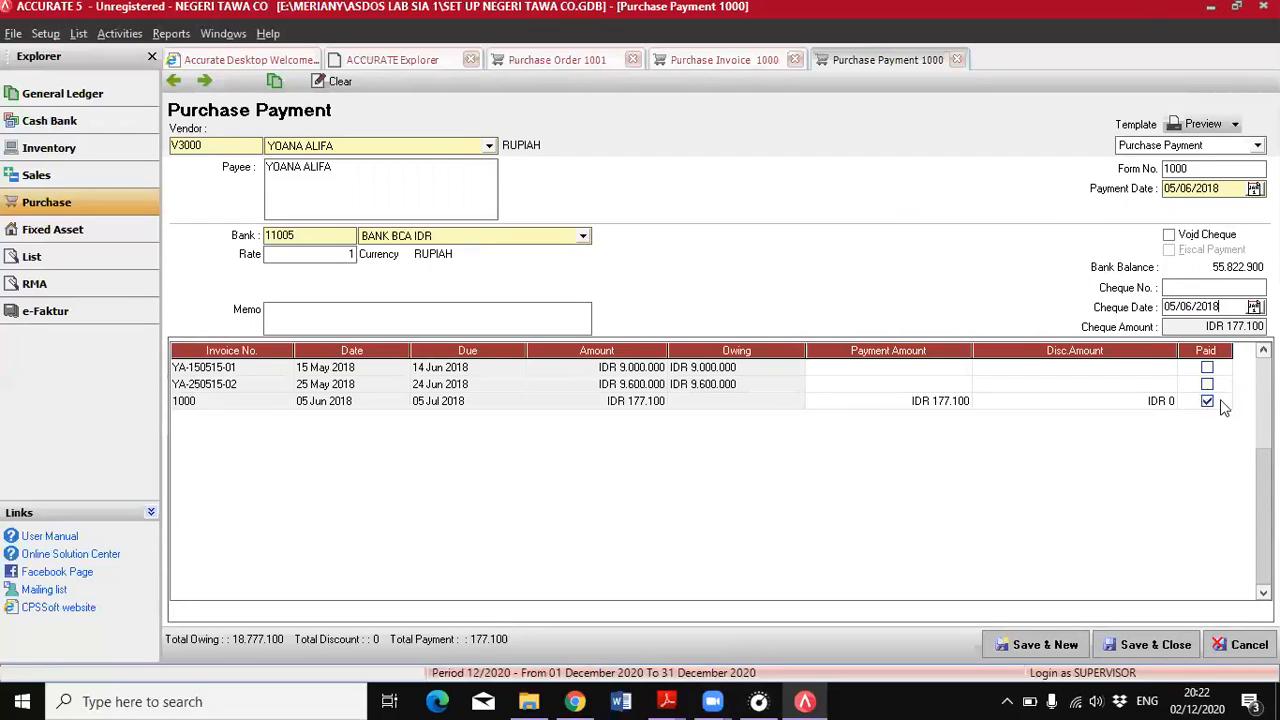
click(1136, 647)
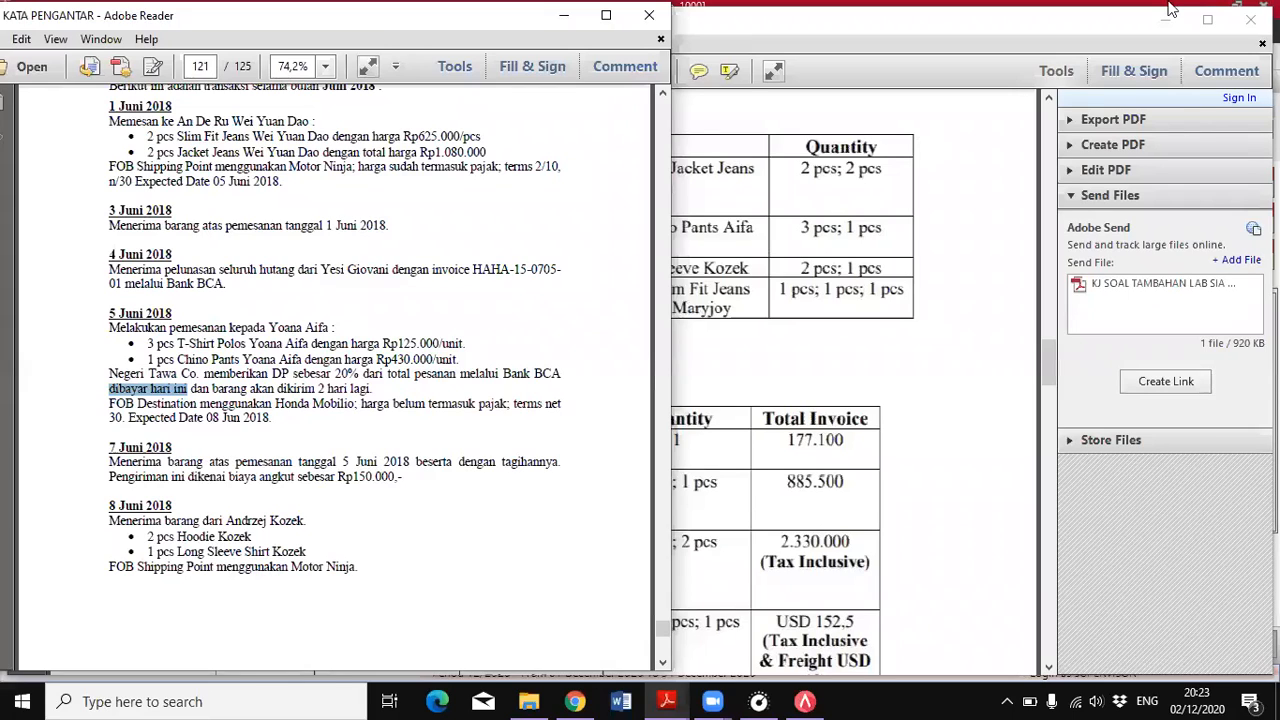
Review the 7 June transaction in the PDF, and save and close the down payment invoice and the purchase order in ACCURATE
drag(108, 448, 172, 448)
click(184, 477)
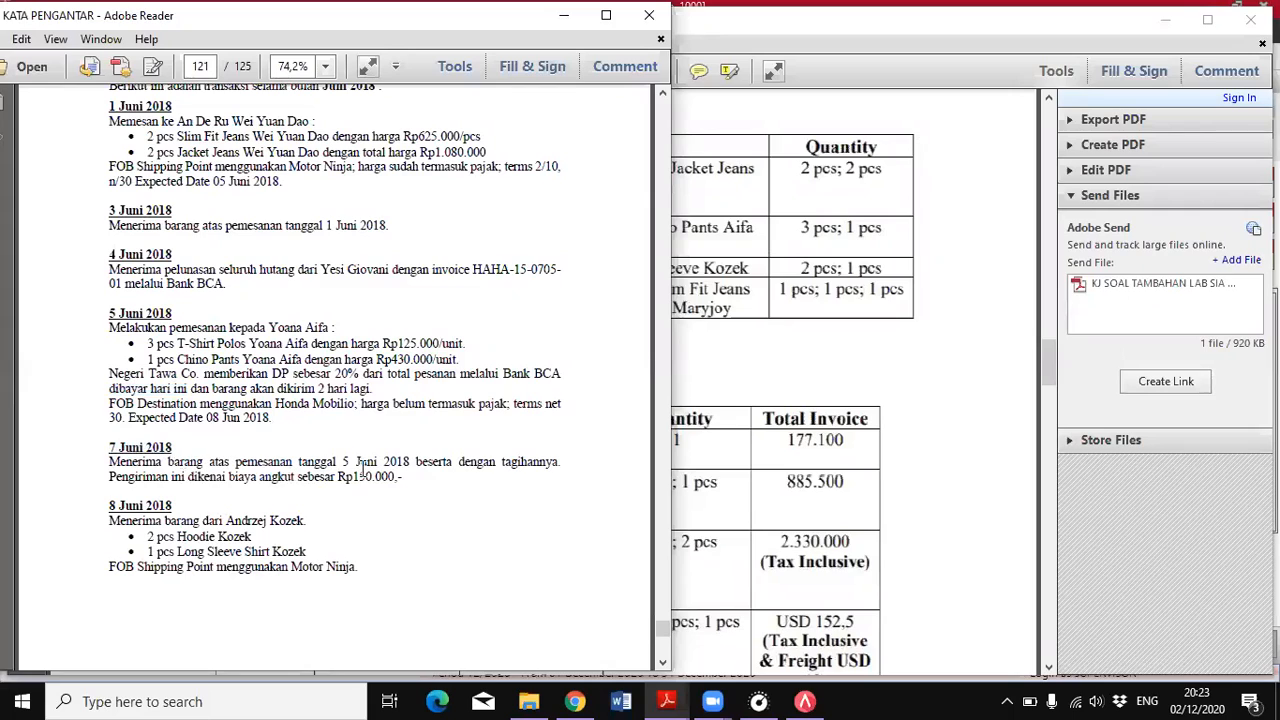
drag(343, 462, 416, 469)
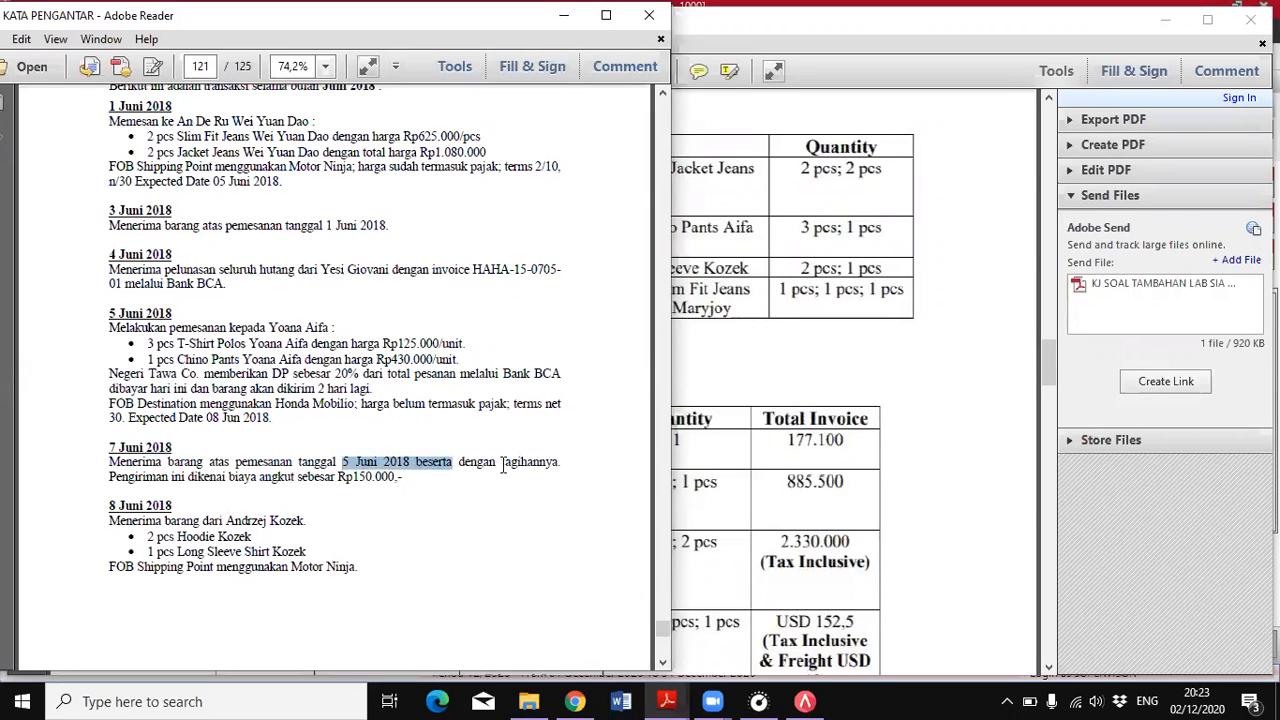
drag(501, 465, 563, 464)
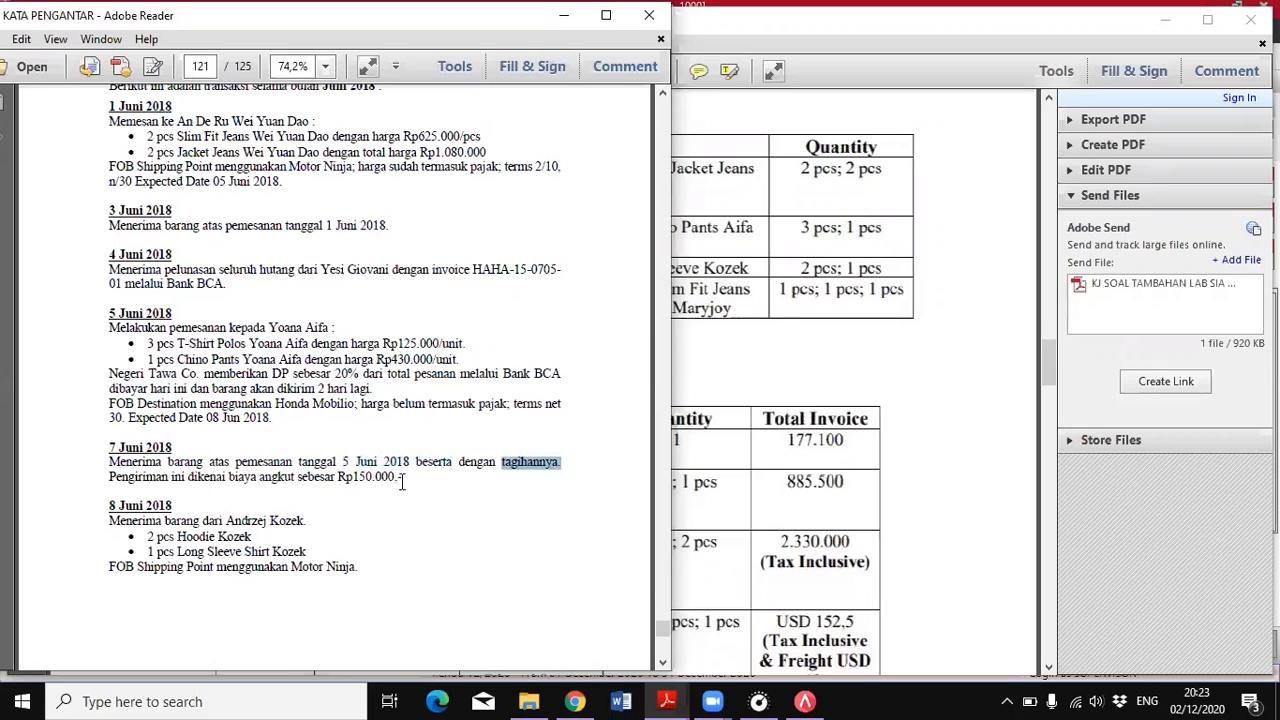
click(800, 701)
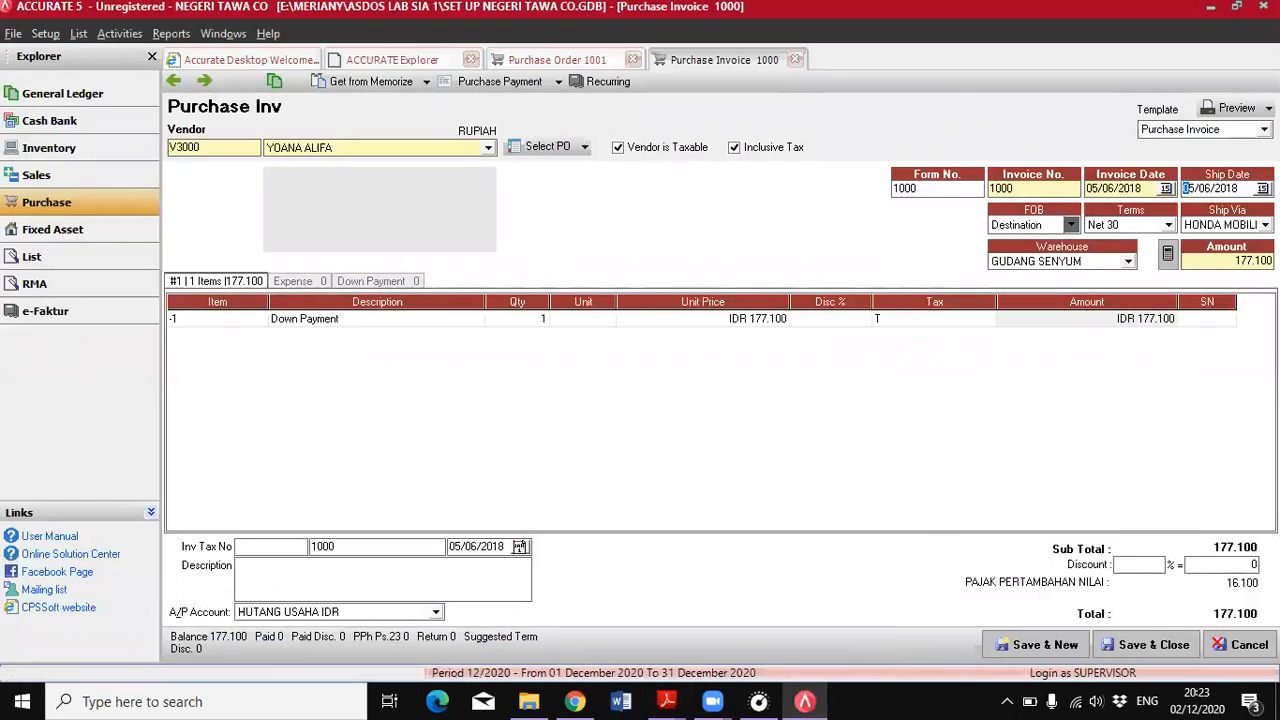
click(1132, 649)
click(1130, 649)
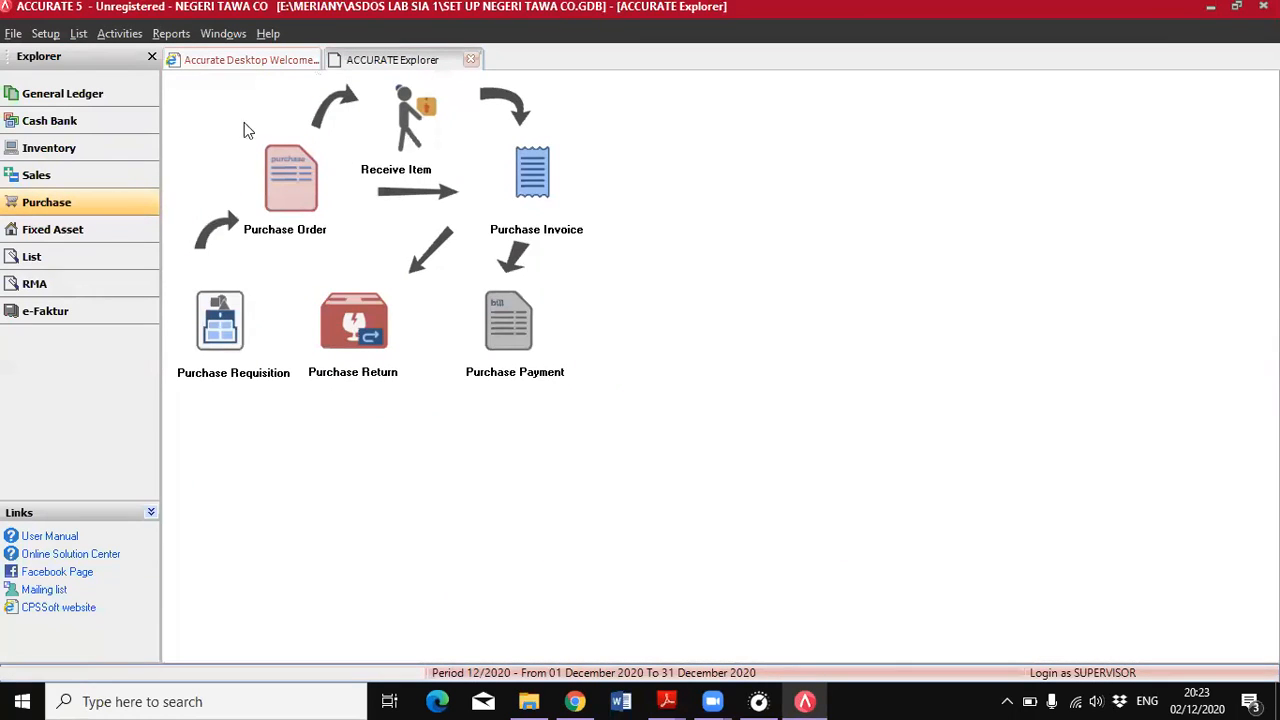
Start a new item receipt and select the vendor of the 5 June order
click(408, 138)
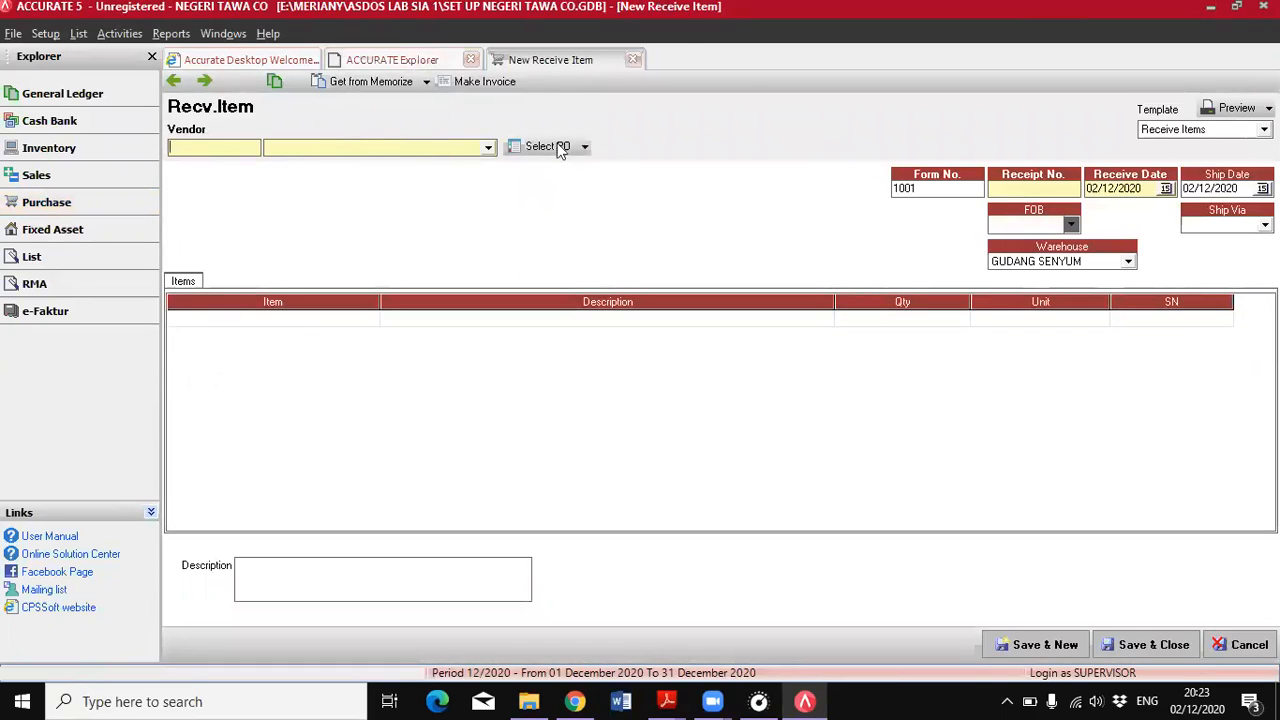
click(490, 147)
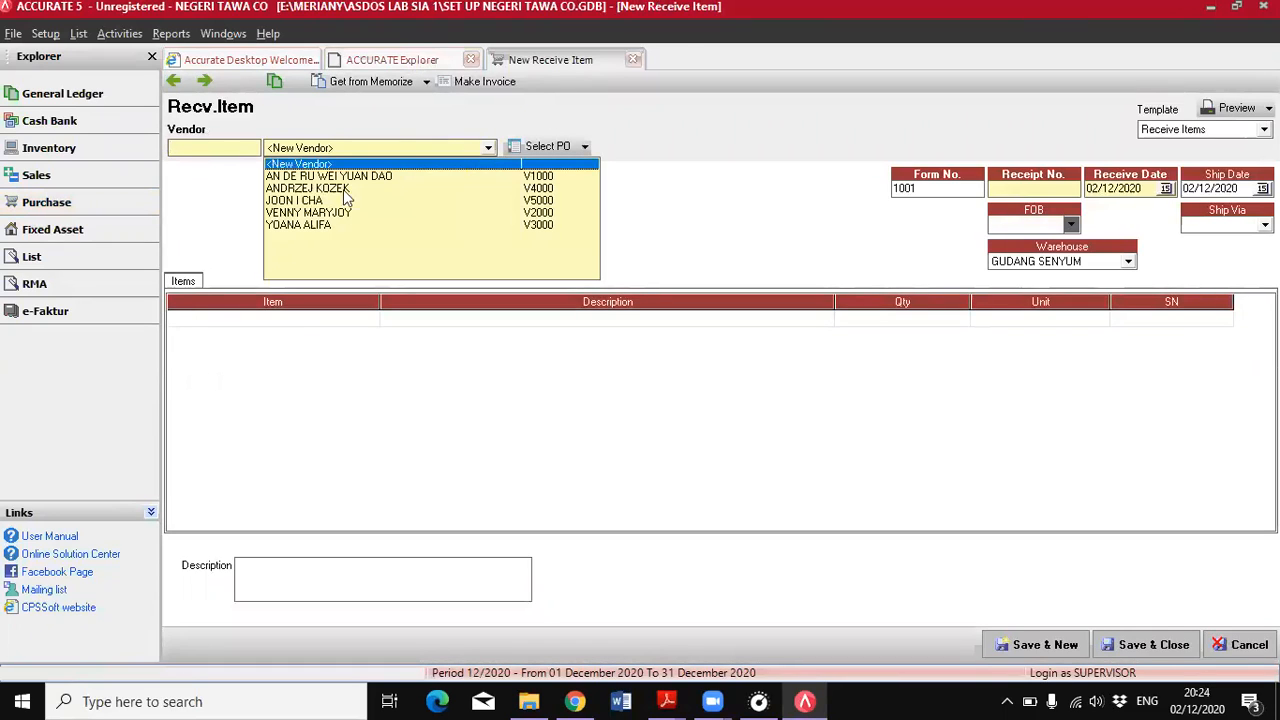
click(312, 226)
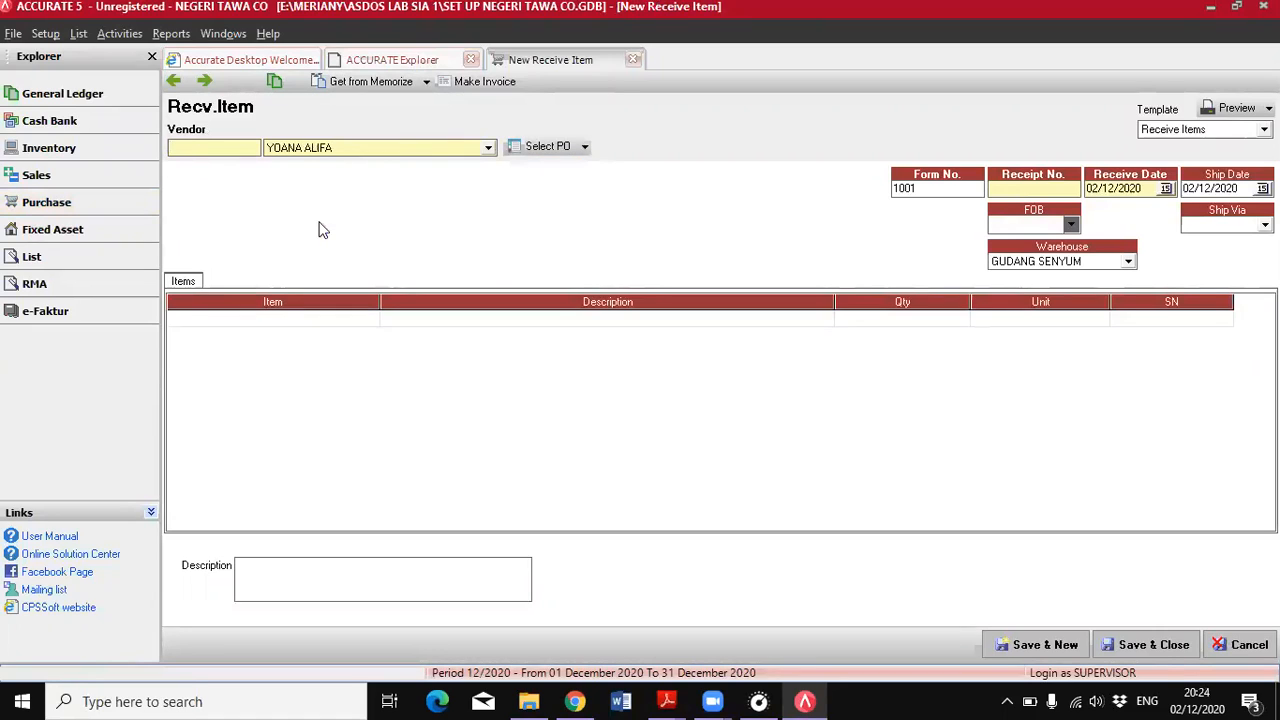
click(1023, 186)
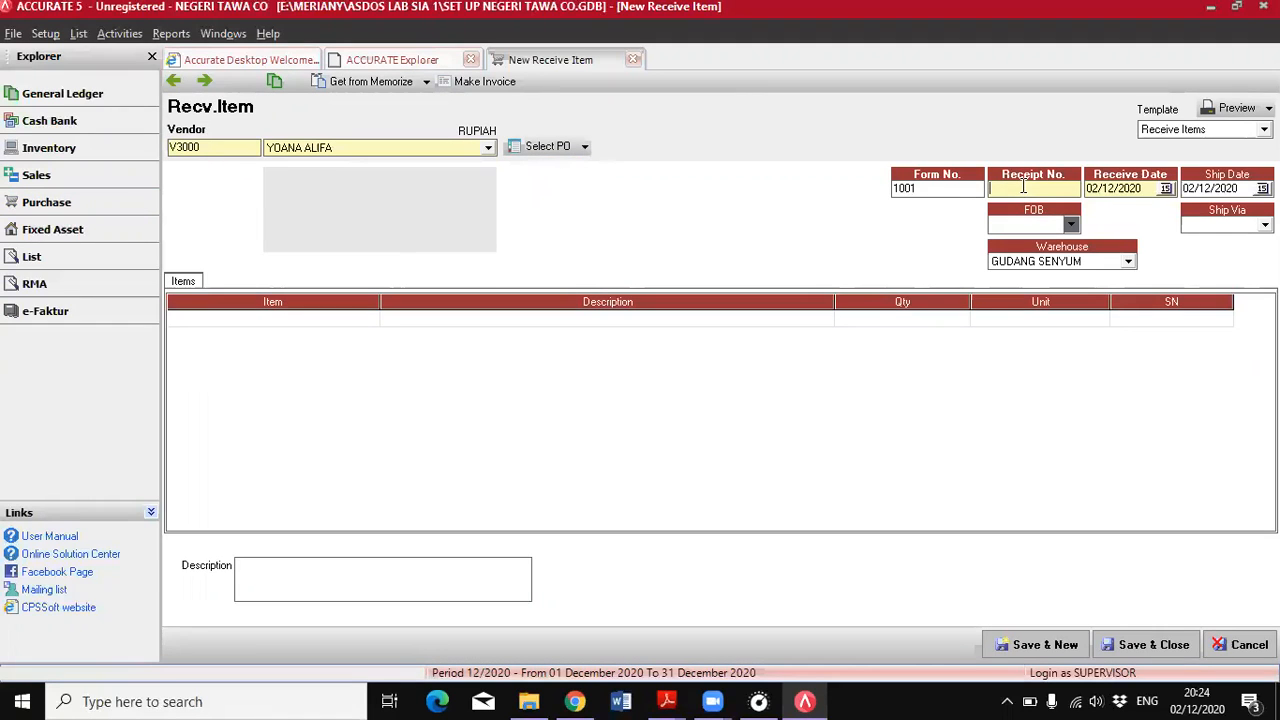
text(1000)
key(BackSpace)
key(BackSpace)
key(BackSpace)
key(BackSpace)
Check the 7 June transaction in the PDF and set the item receipt's receipt number to 1001
mouse_move(672, 700)
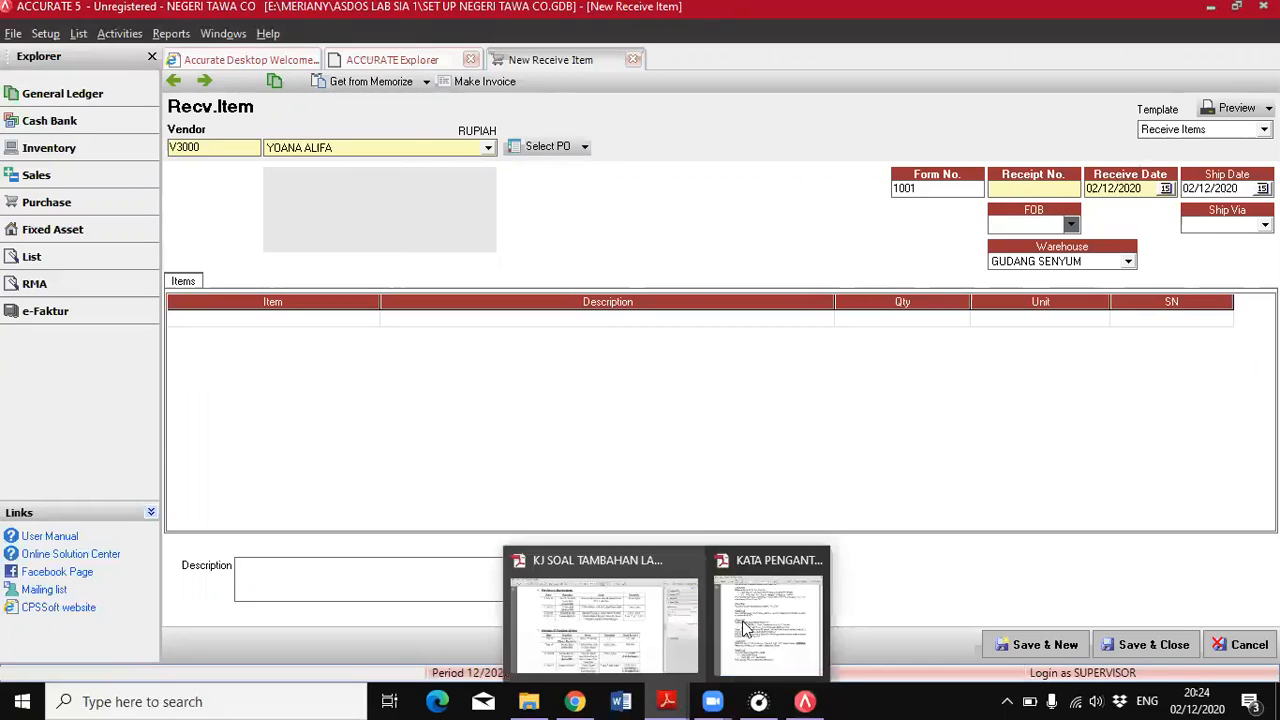
click(745, 628)
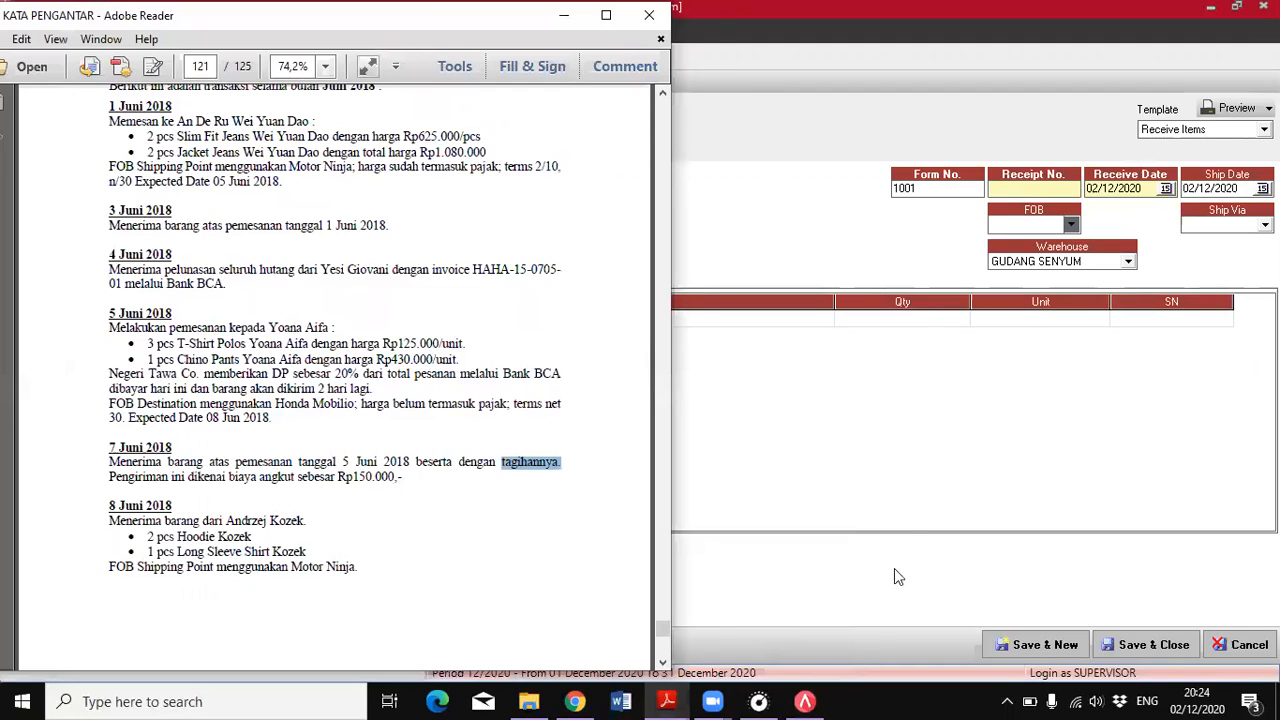
click(1012, 200)
text(1001)
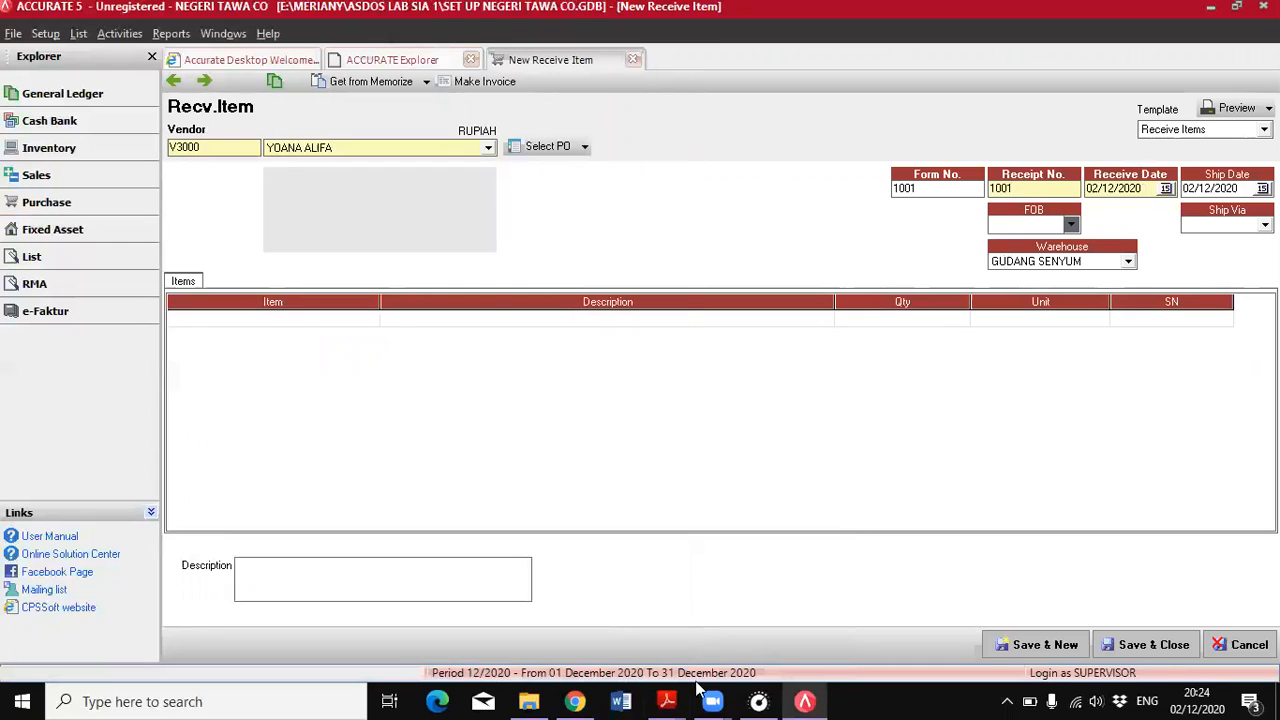
Check the 7 June transaction in the PDF and set the item receipt's receive and ship dates to 07/06/2018
mouse_move(666, 701)
click(761, 623)
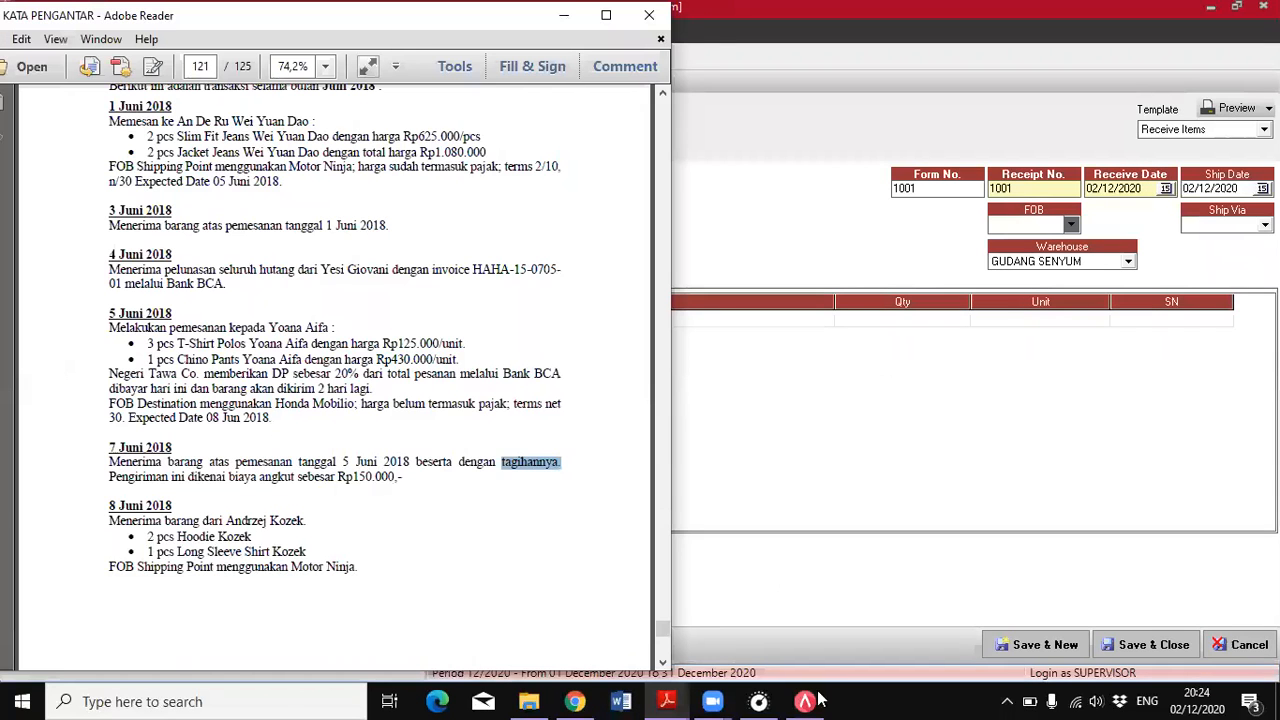
click(1112, 188)
drag(1143, 190, 1087, 196)
text(07/06/2018)
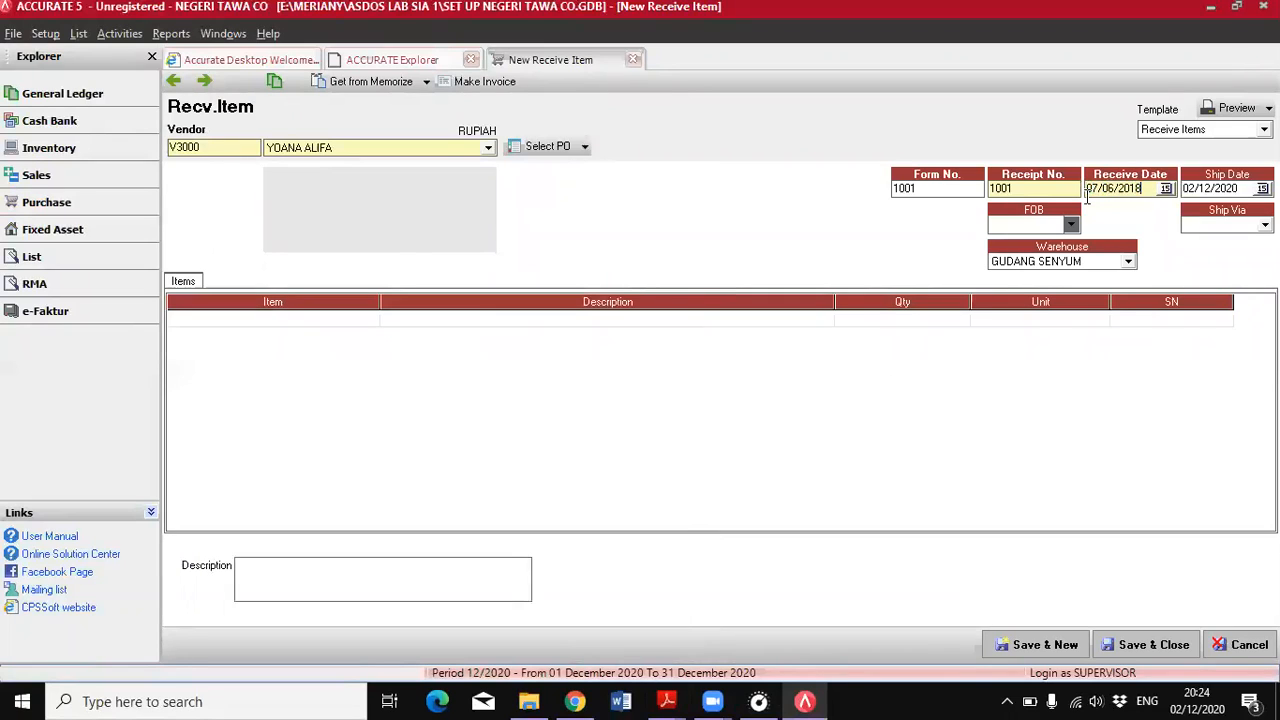
key(Tab)
text(07/06/2018)
Load the vendor's listed purchase order into the item receipt
click(583, 148)
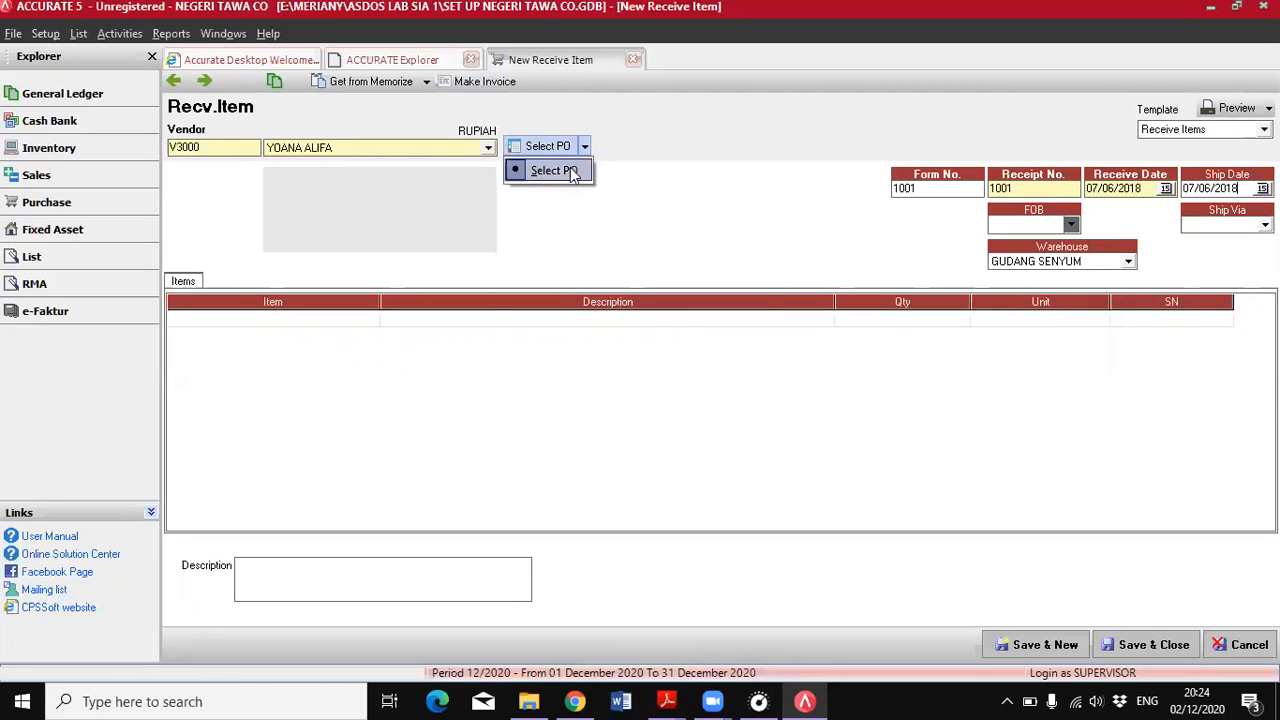
click(573, 172)
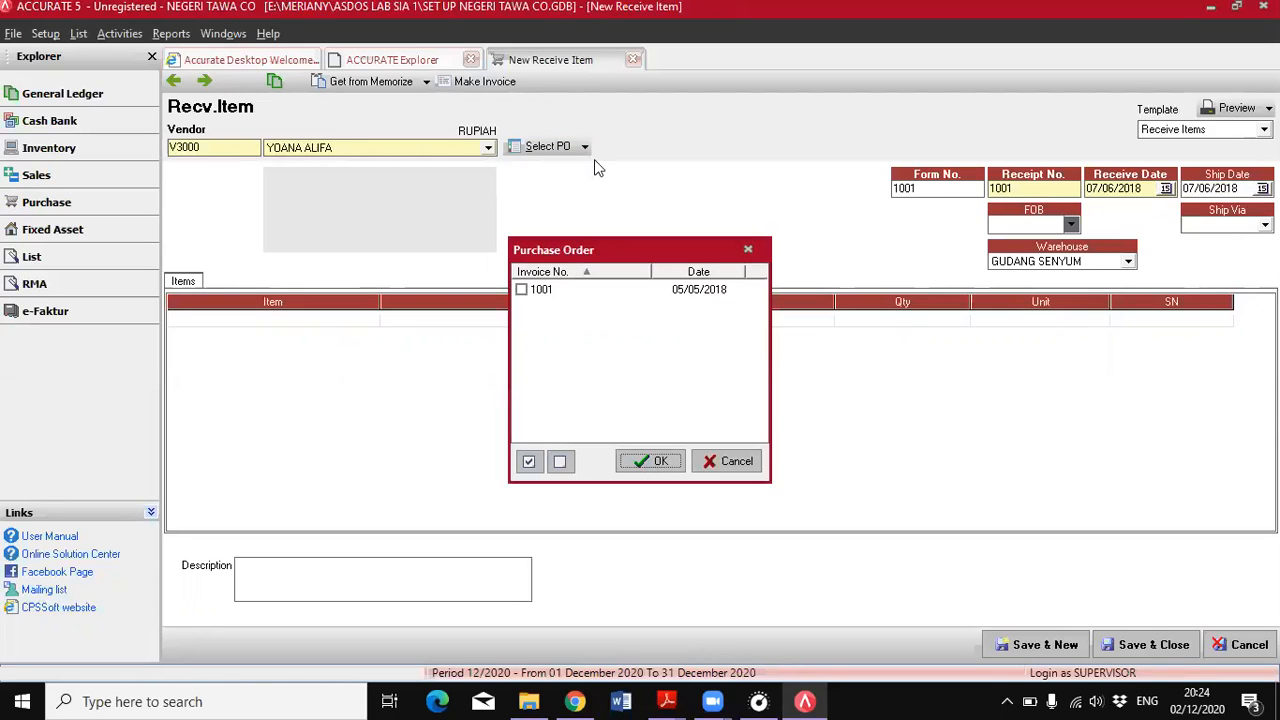
click(522, 289)
click(648, 458)
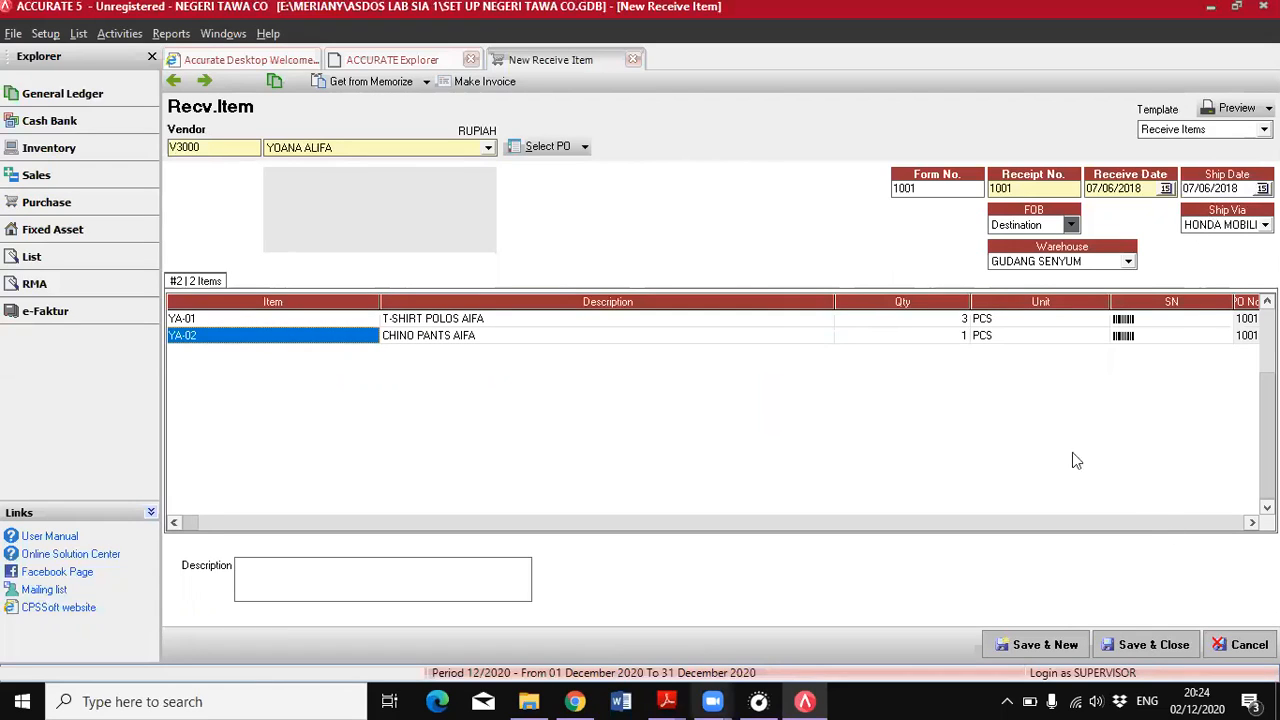
Create the purchase invoice from the item receipt and set its invoice date to 07/06/2018
click(478, 84)
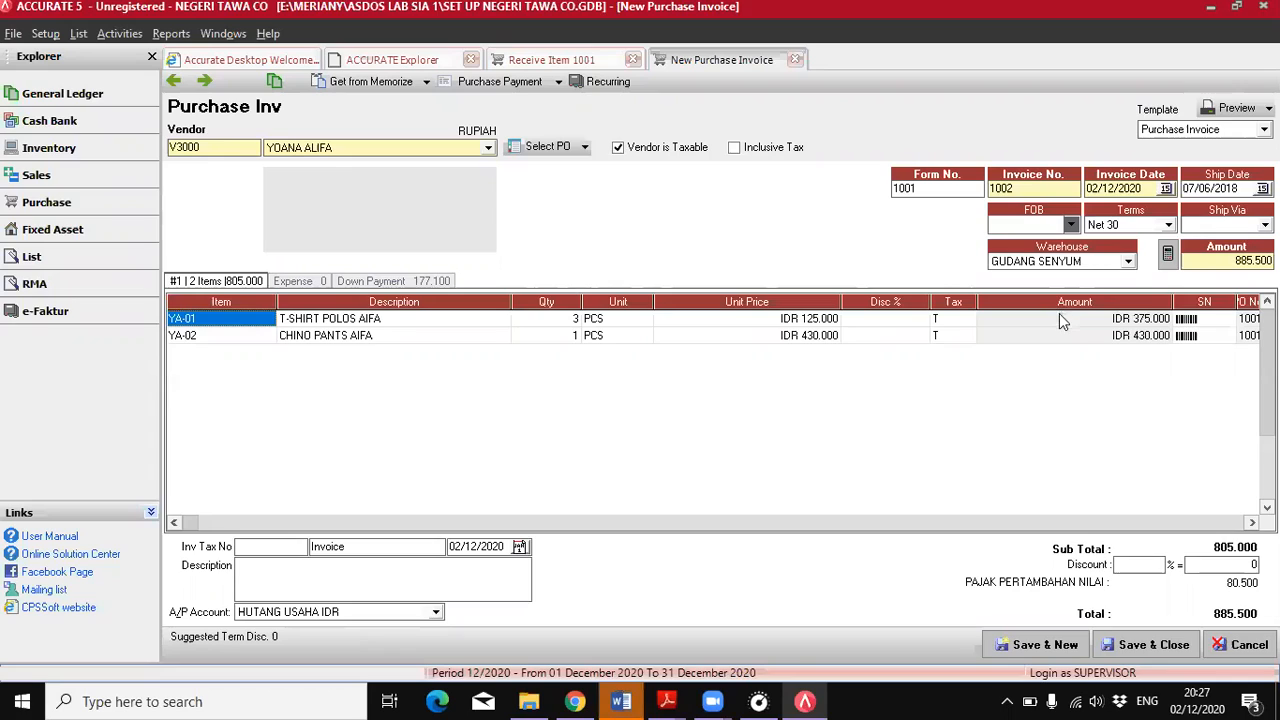
click(1139, 188)
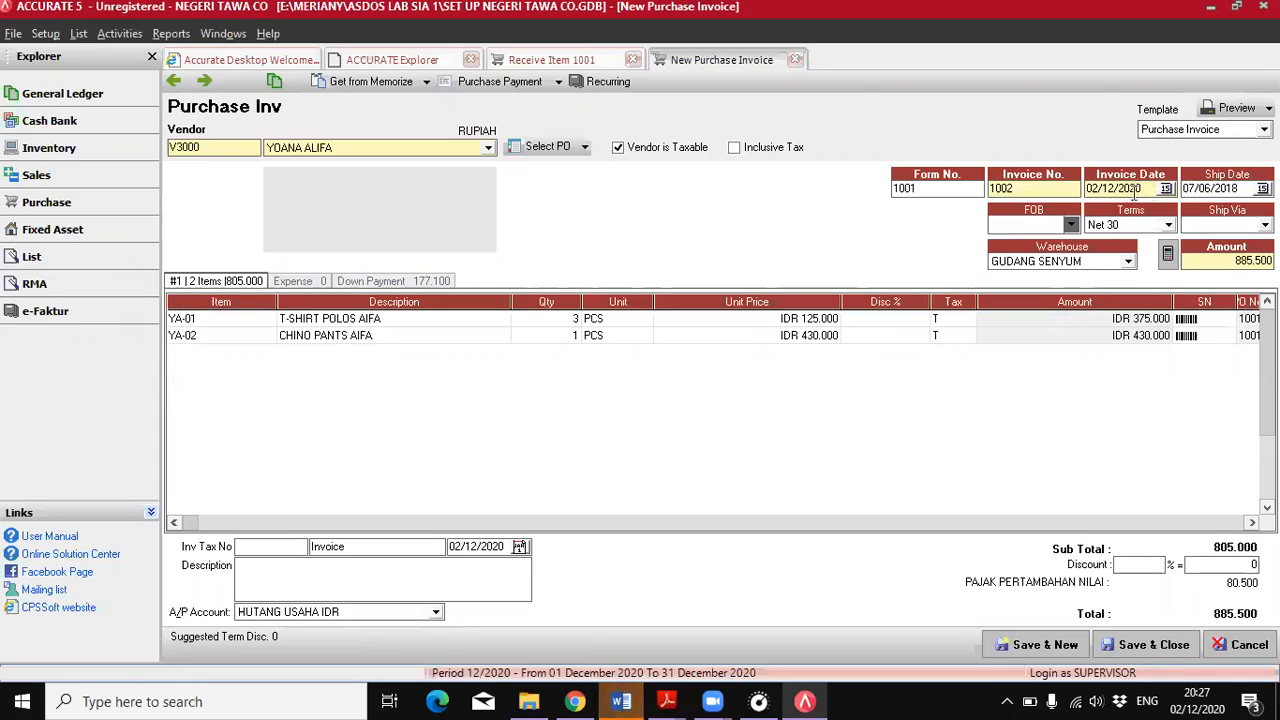
drag(1143, 190, 1072, 188)
text(07/06/2018)
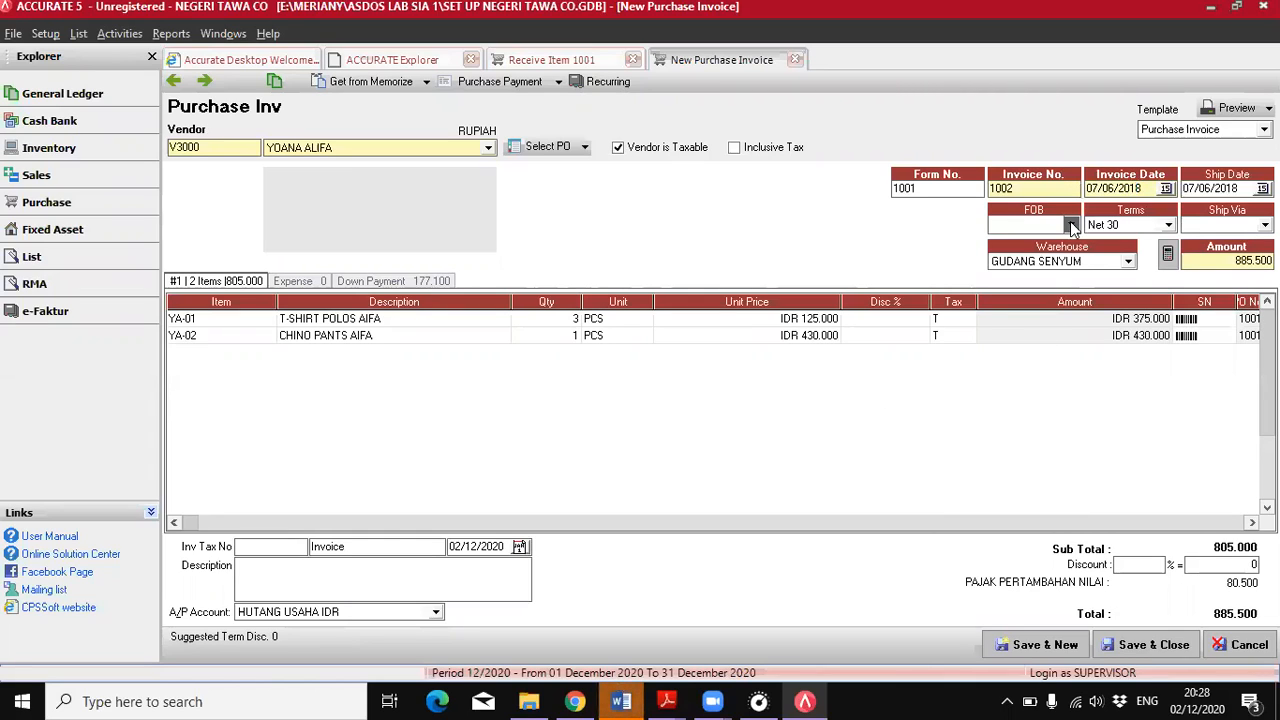
Using the shipping terms in the PDF, set the invoice's FOB to Destination and shipment to HONDA MOBILIO, and save and close it
click(667, 699)
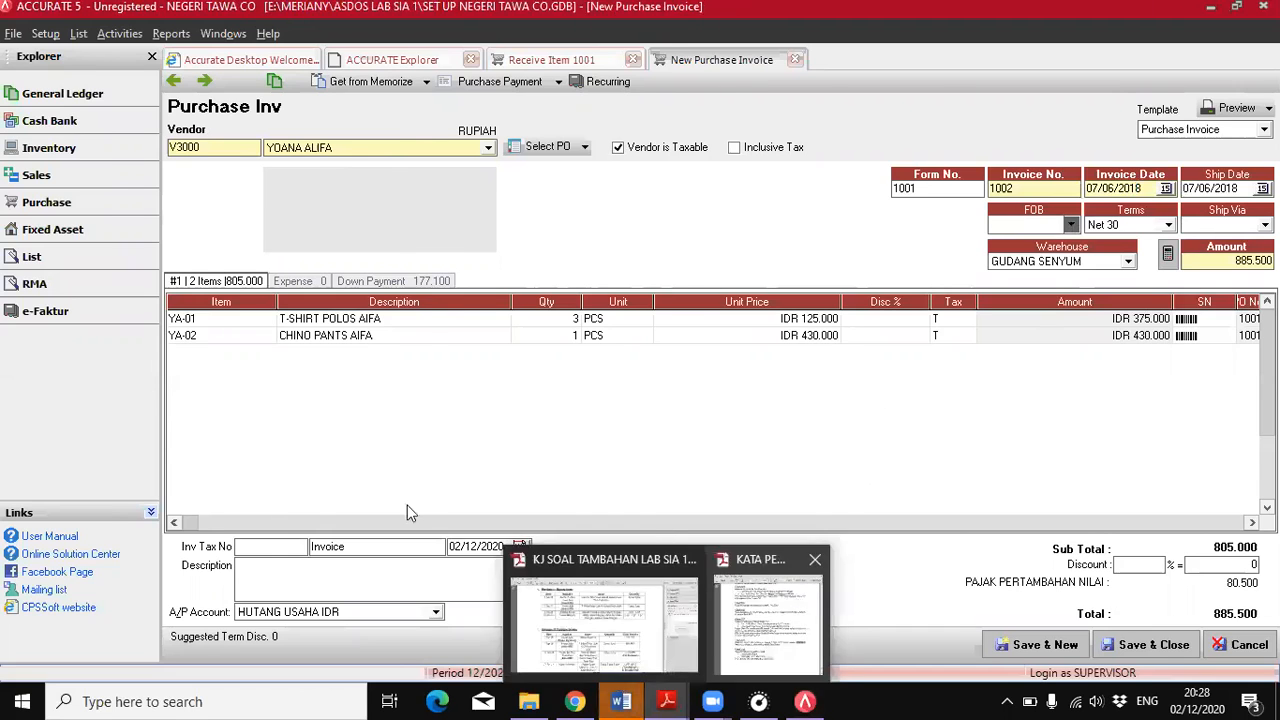
click(768, 612)
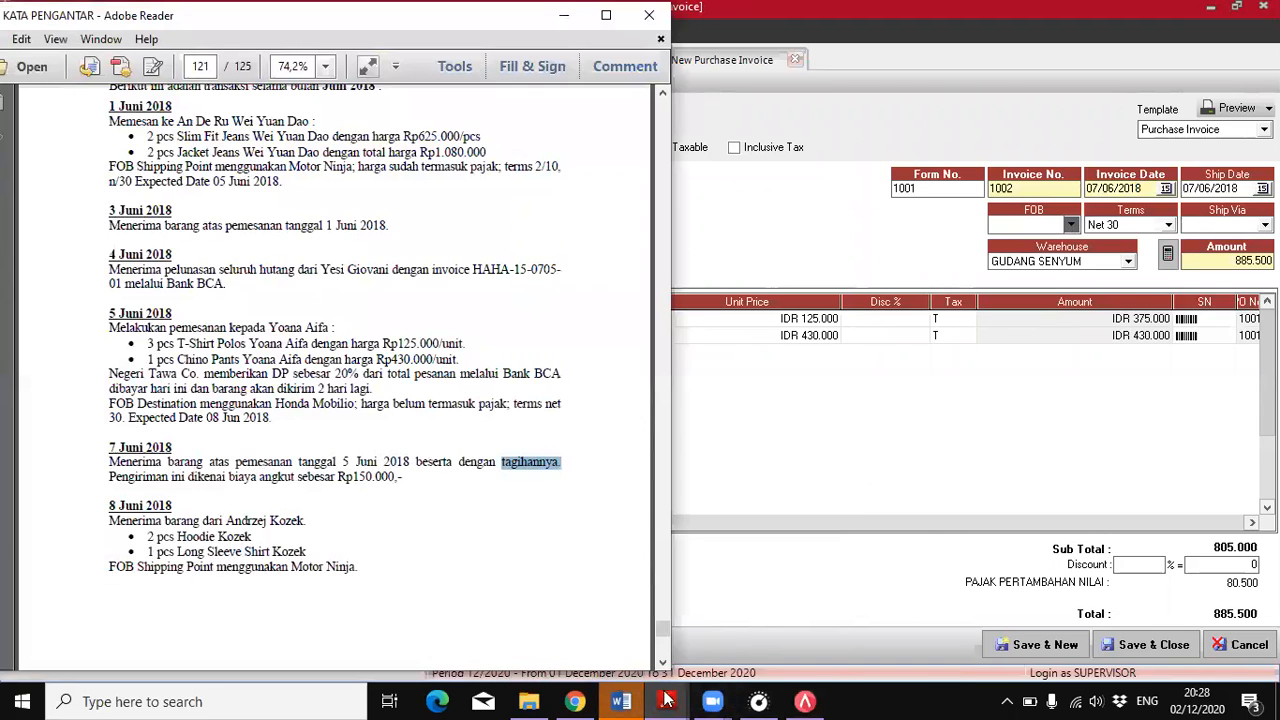
click(809, 699)
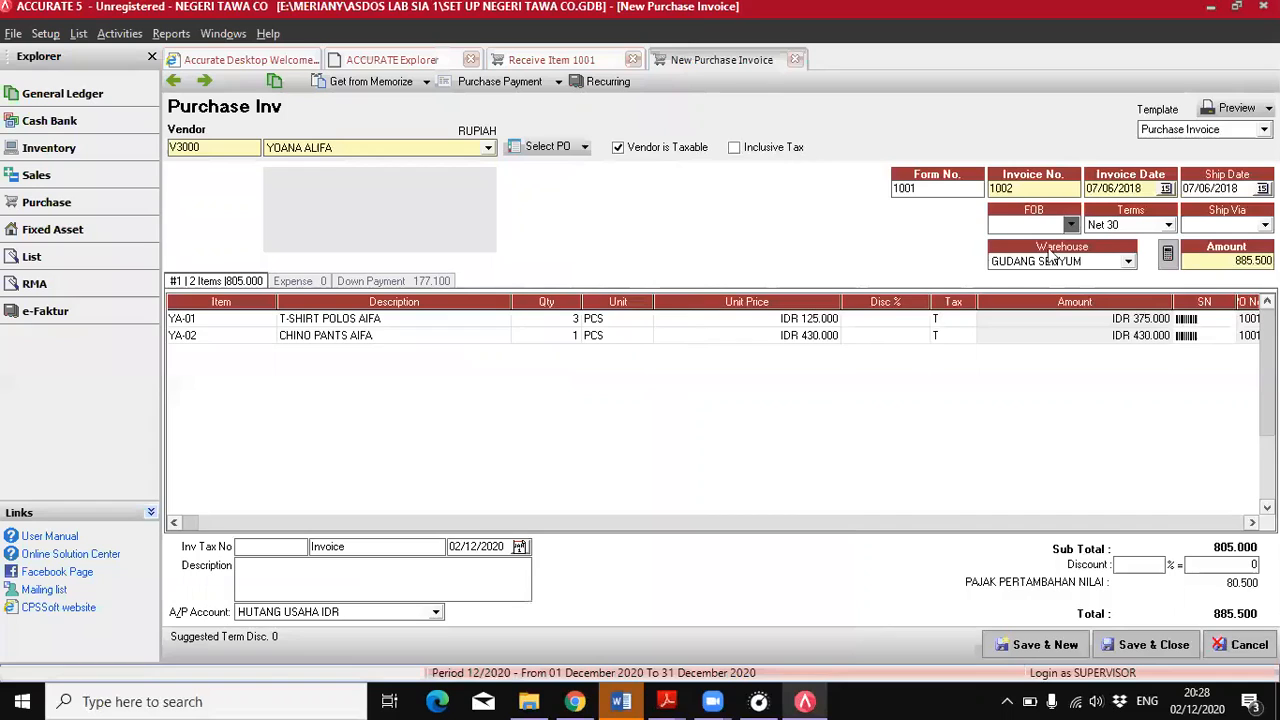
click(1049, 256)
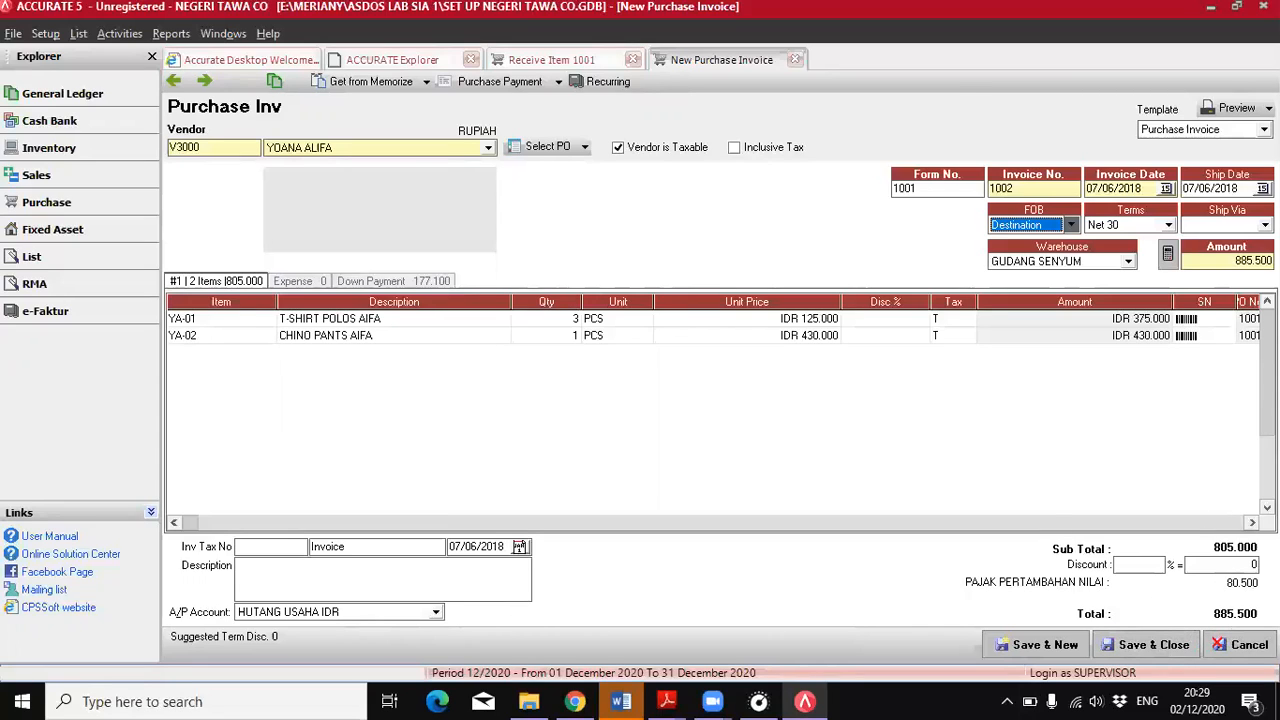
click(1220, 224)
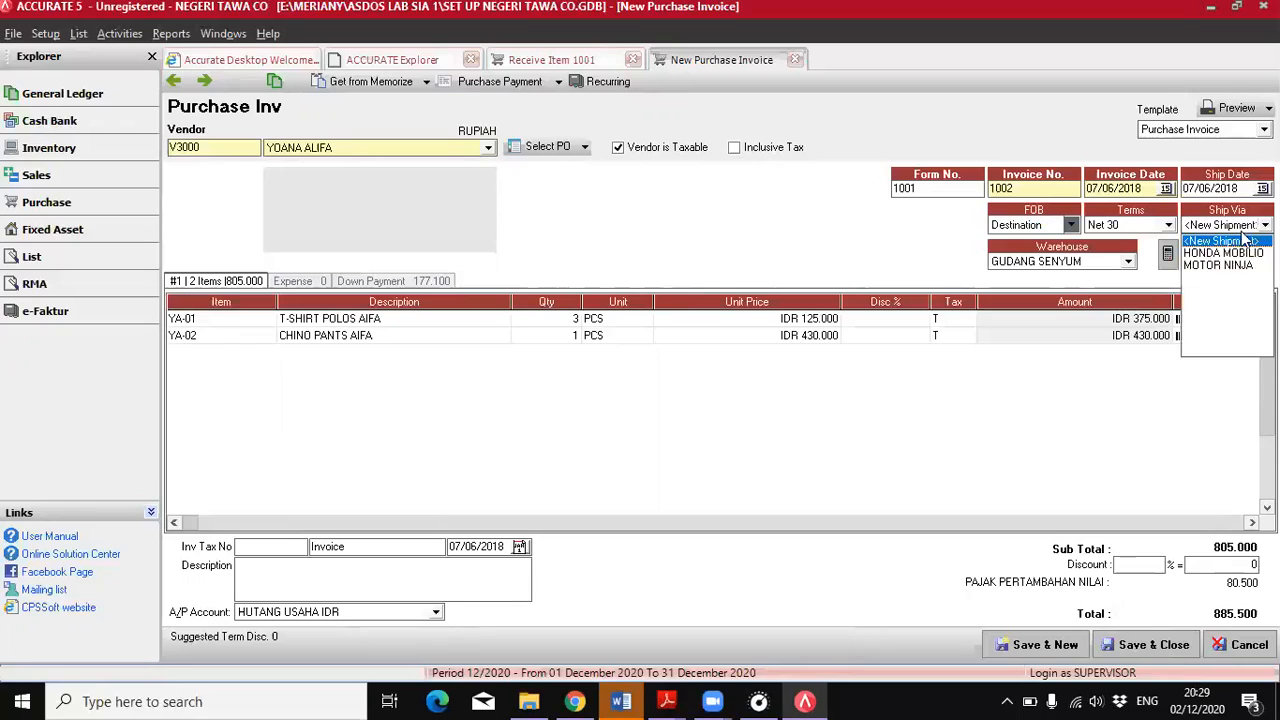
click(1211, 253)
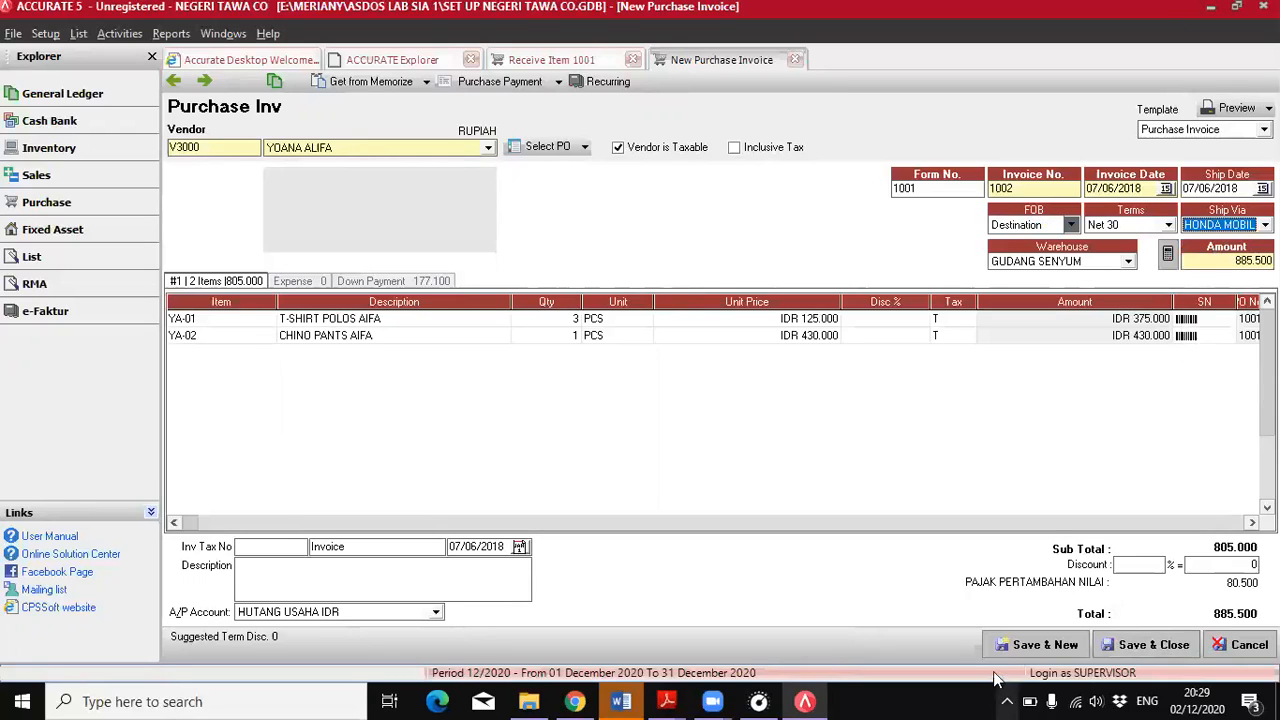
click(1143, 646)
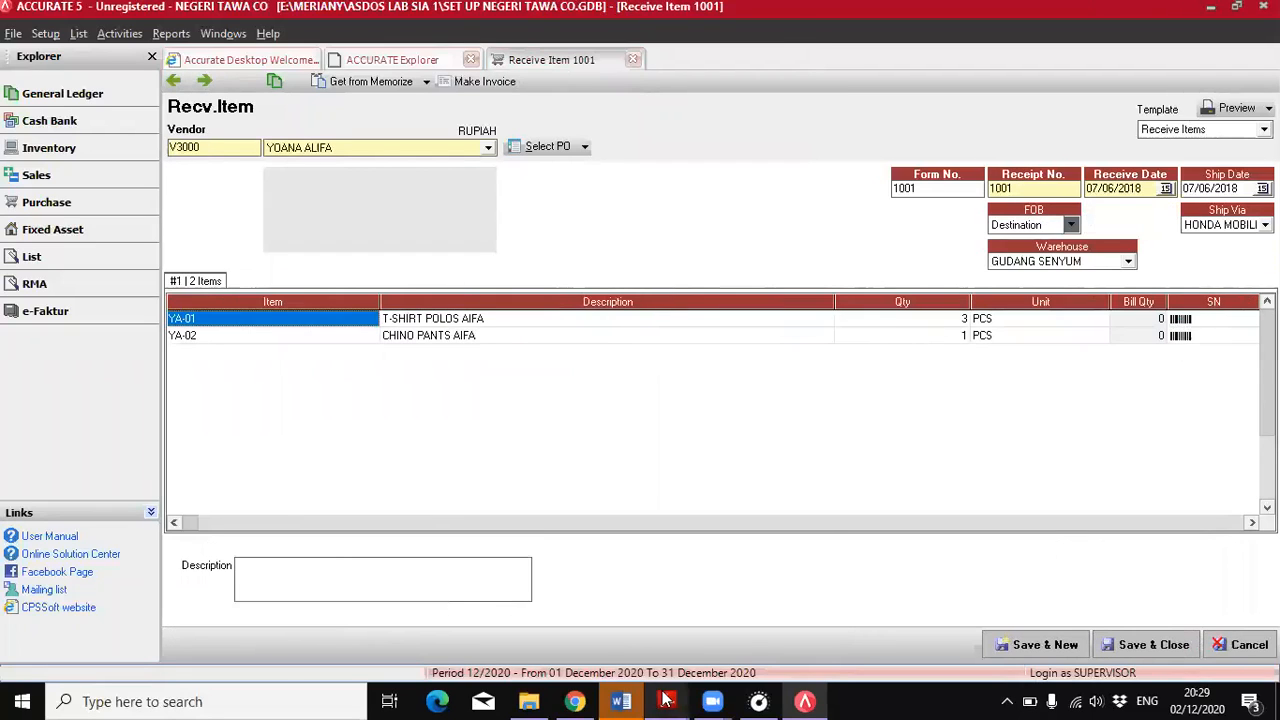
Review the 8 June goods receipt in the PDF, its items and shipping terms, and the neighbouring June transactions
mouse_move(667, 701)
click(759, 630)
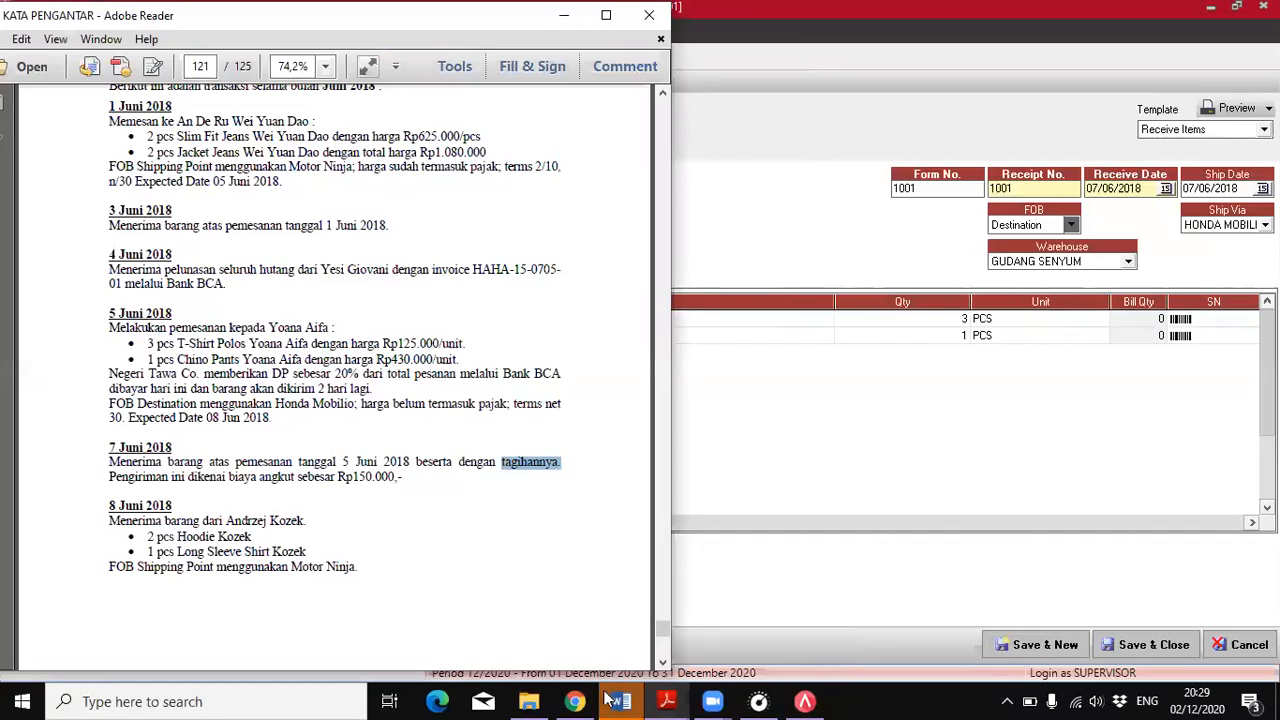
click(396, 560)
scroll(397, 558, down, 3)
scroll(400, 556, down, 4)
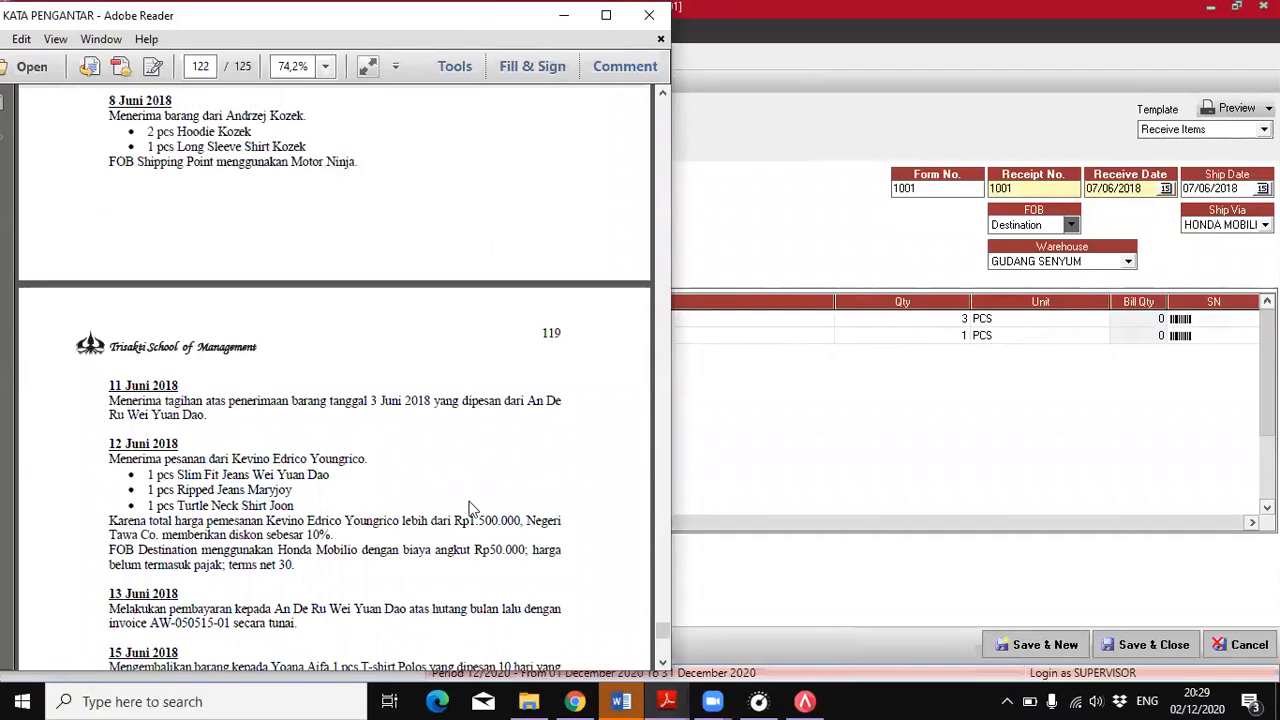
scroll(468, 507, up, 3)
drag(122, 283, 177, 291)
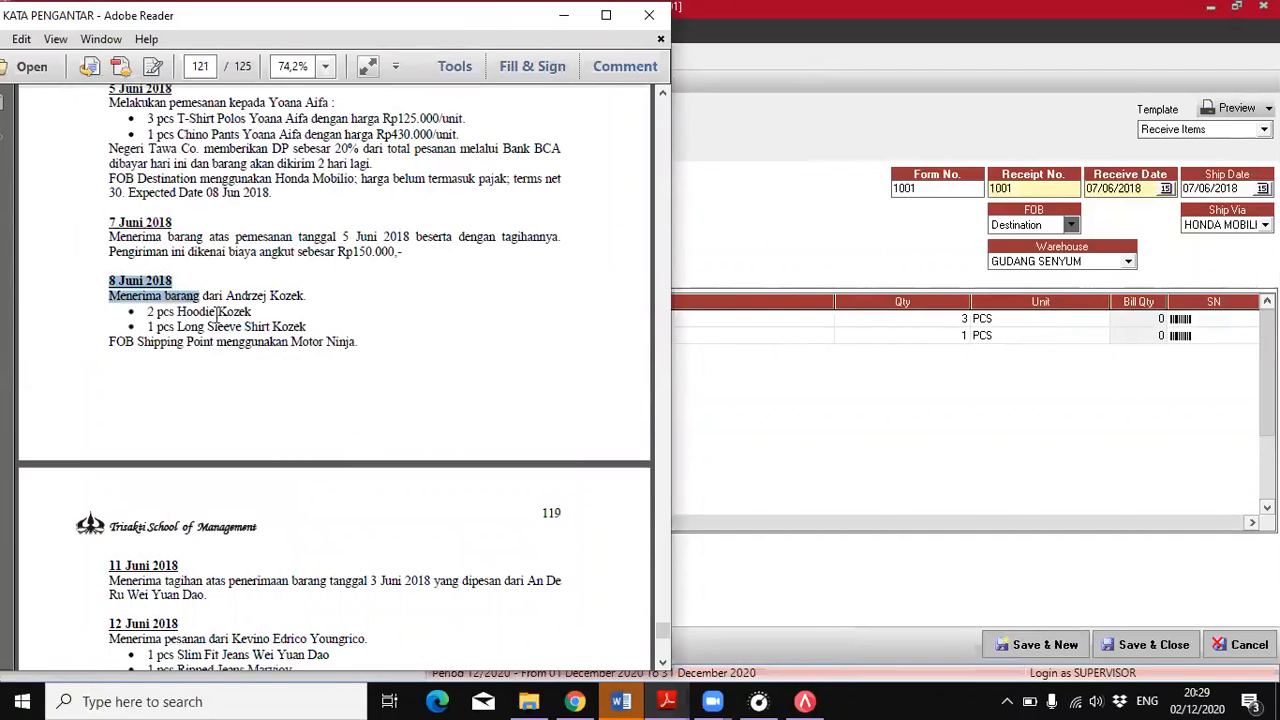
click(311, 300)
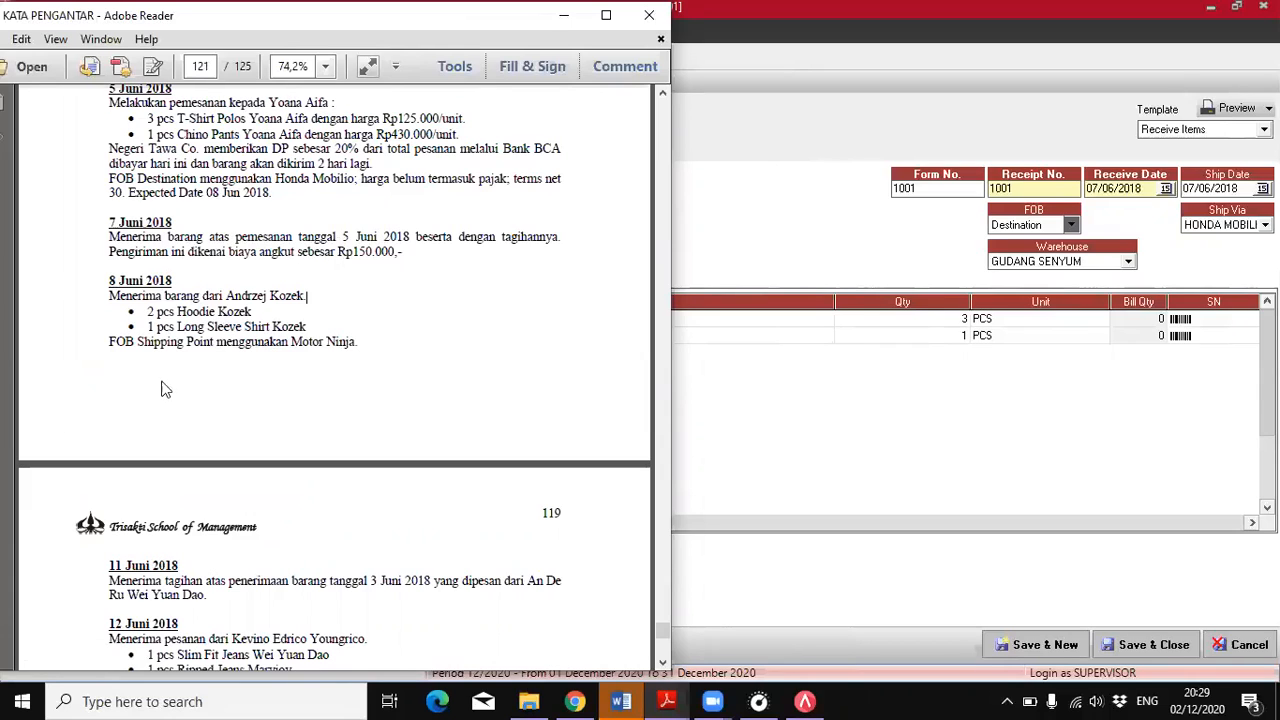
scroll(349, 358, up, 5)
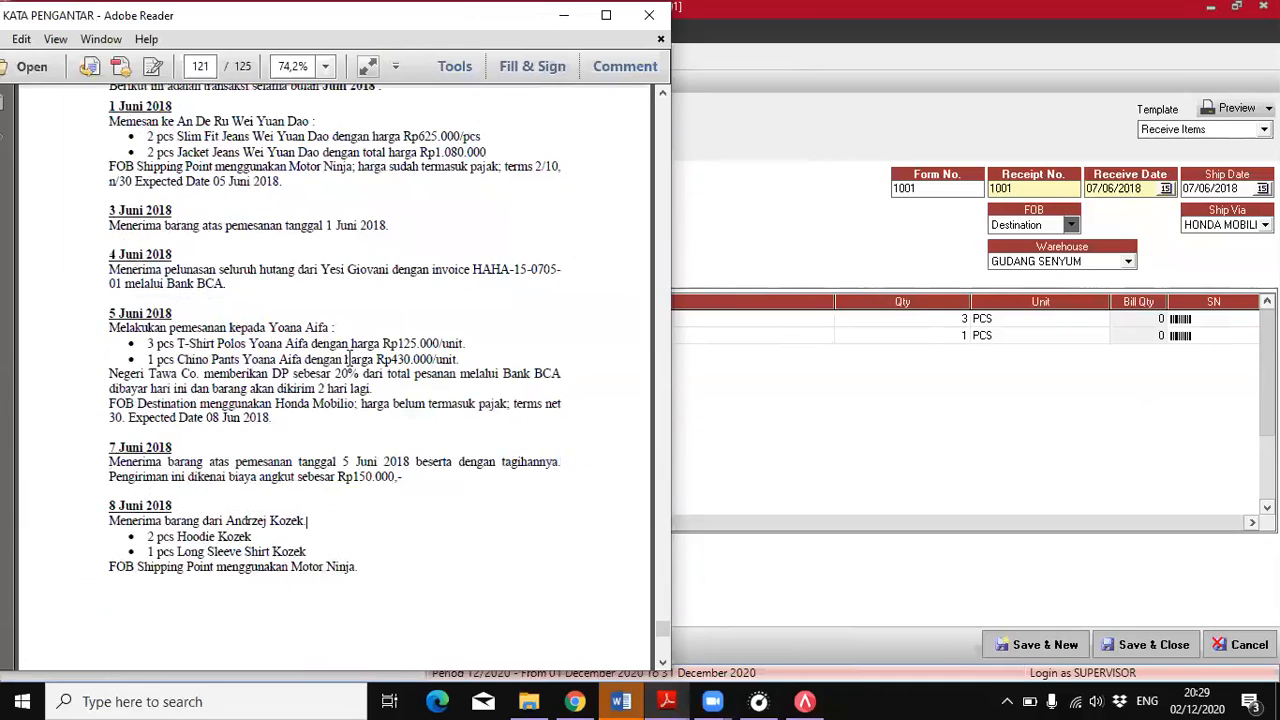
scroll(355, 360, up, 4)
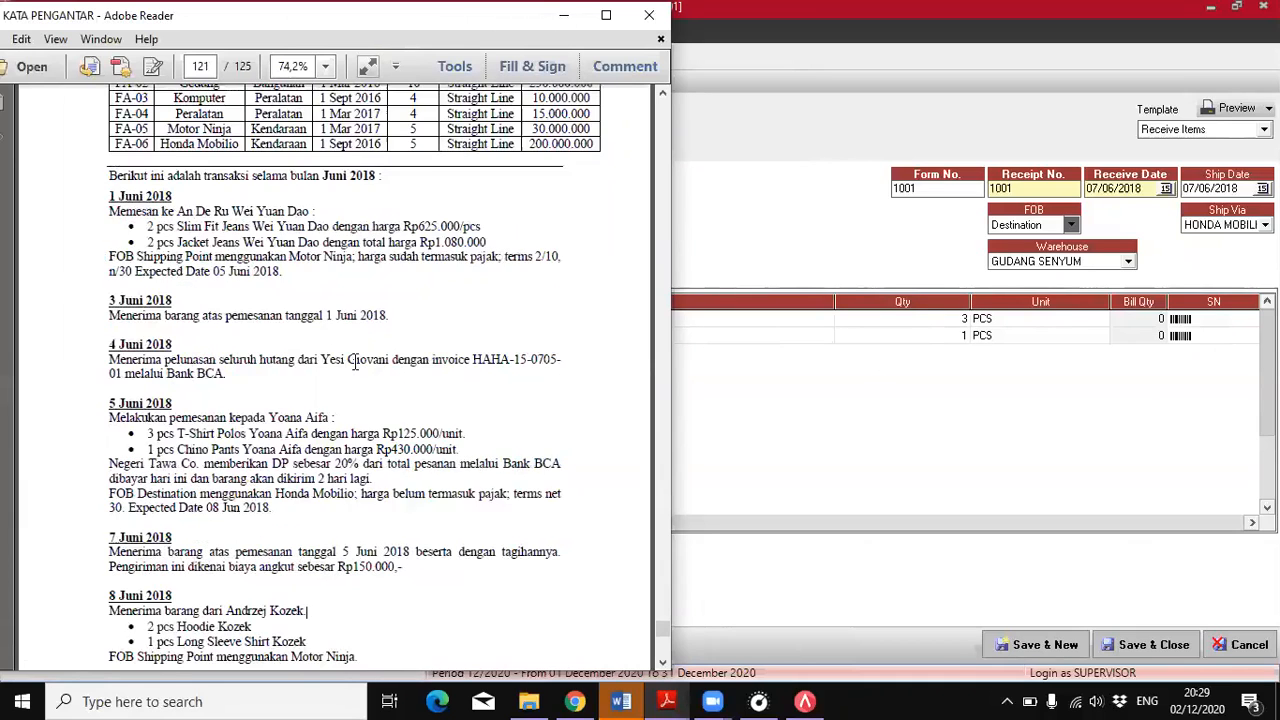
scroll(360, 372, down, 3)
scroll(360, 372, down, 2)
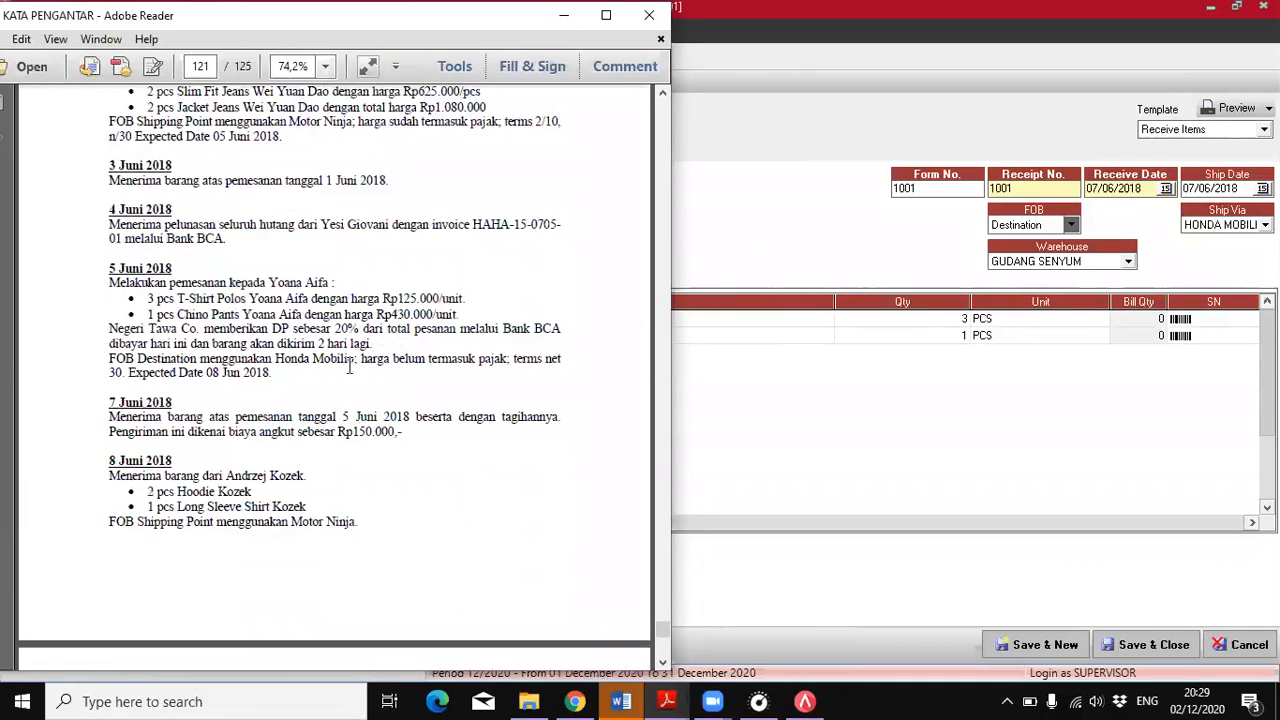
click(746, 166)
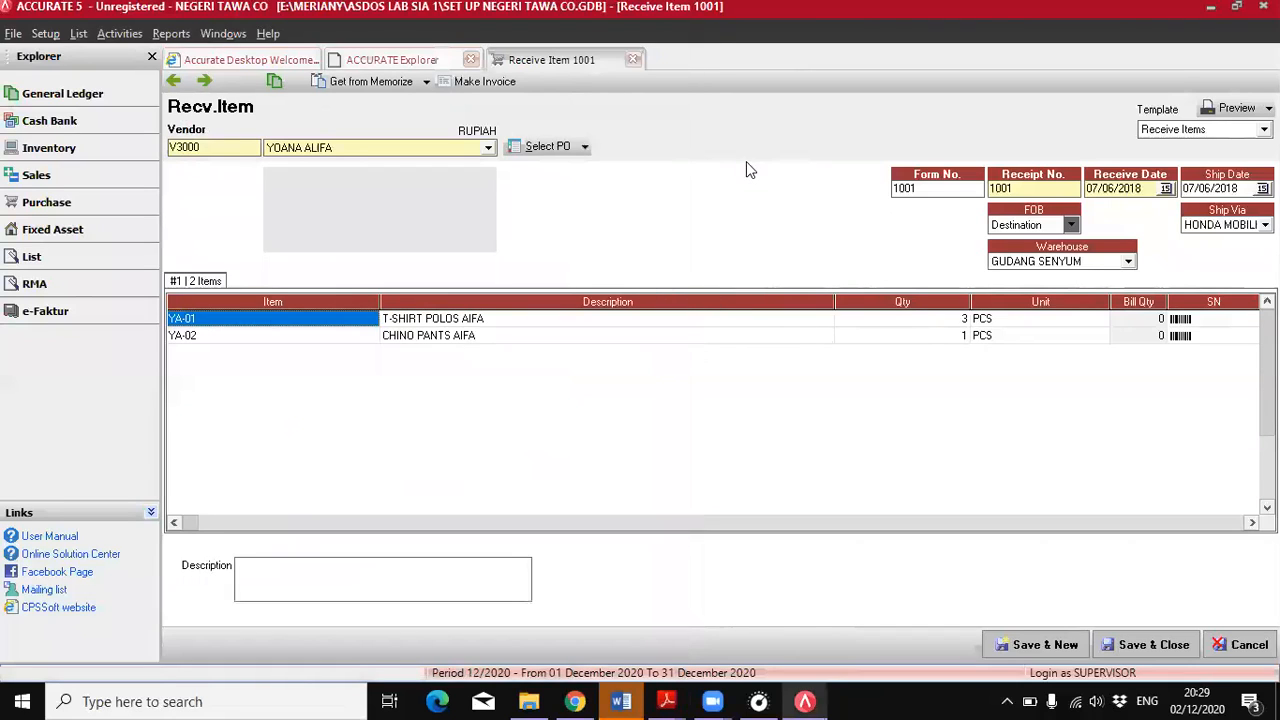
click(667, 702)
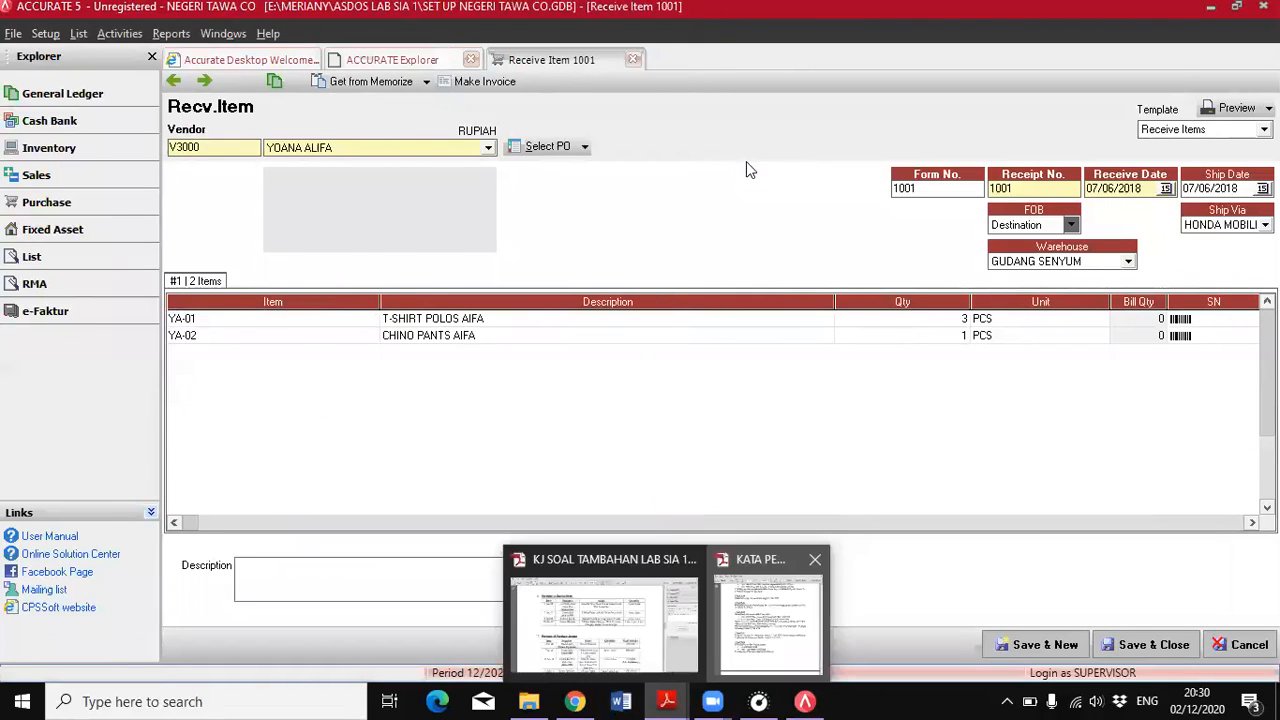
click(771, 622)
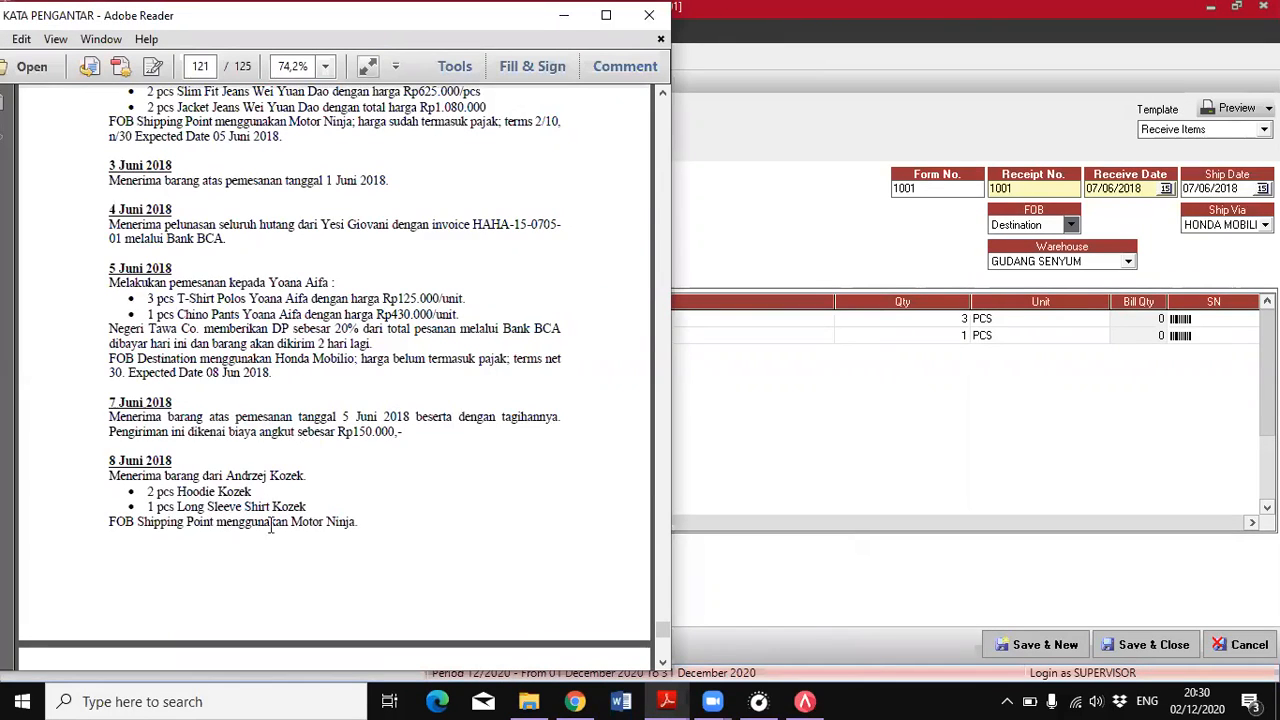
scroll(356, 515, down, 2)
scroll(366, 518, up, 2)
click(765, 365)
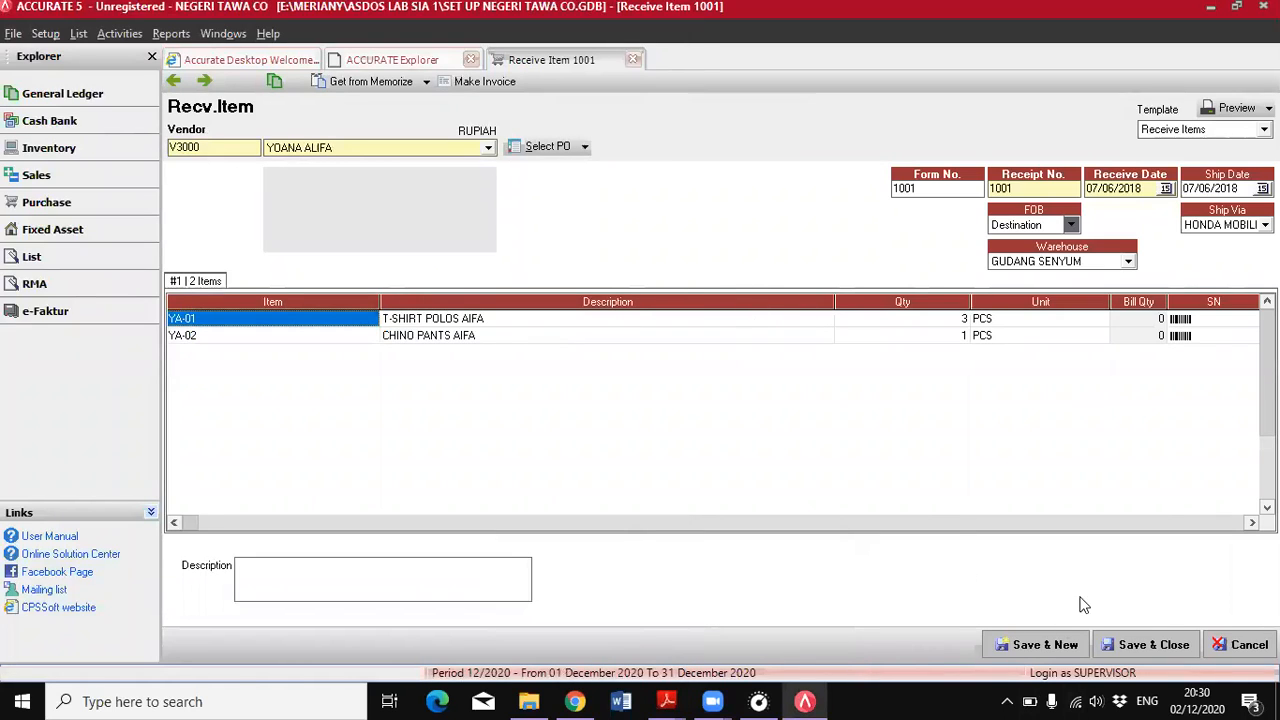
Save and close the 7 June item receipt, and start a new one for the vendor of the 8 June delivery
click(1135, 646)
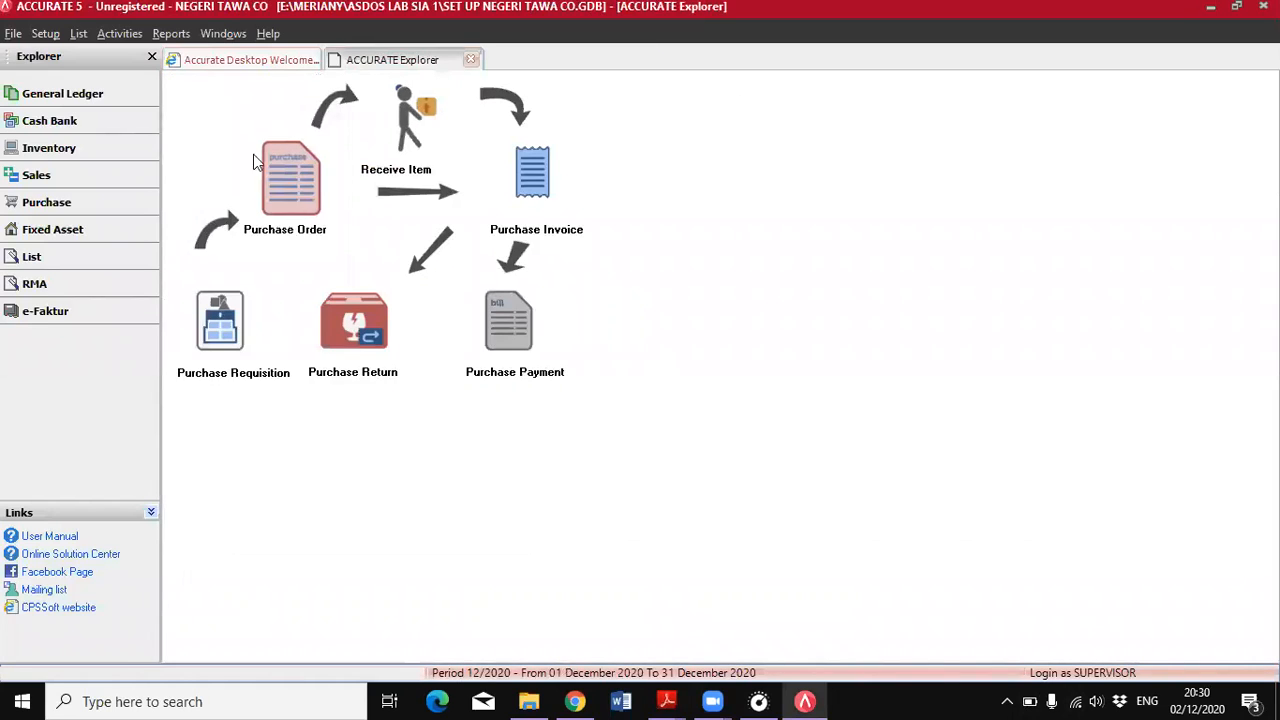
click(151, 204)
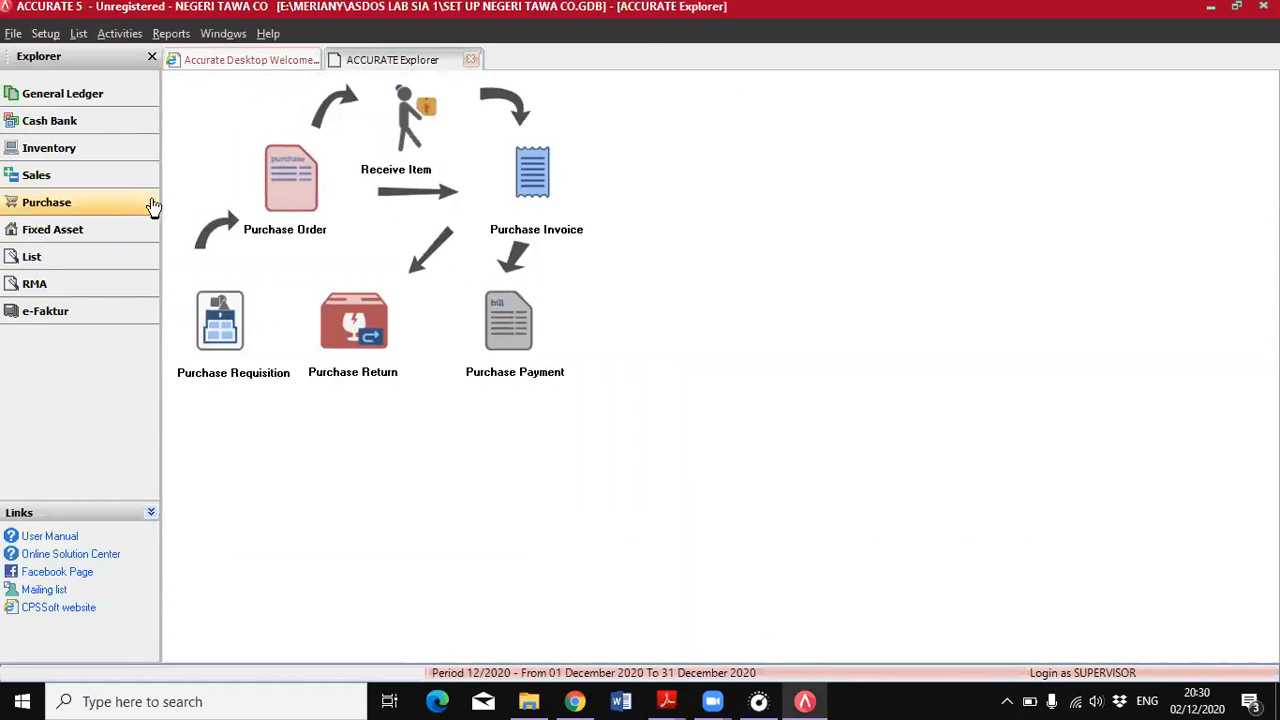
click(405, 135)
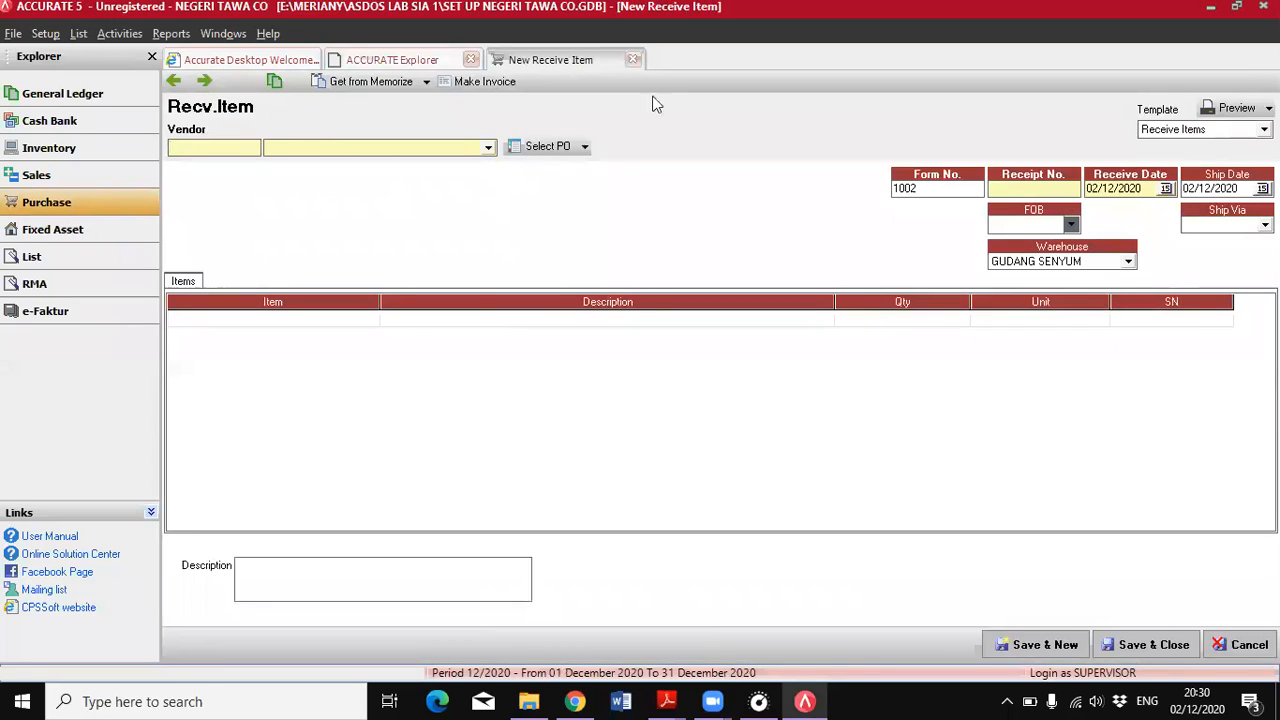
click(488, 147)
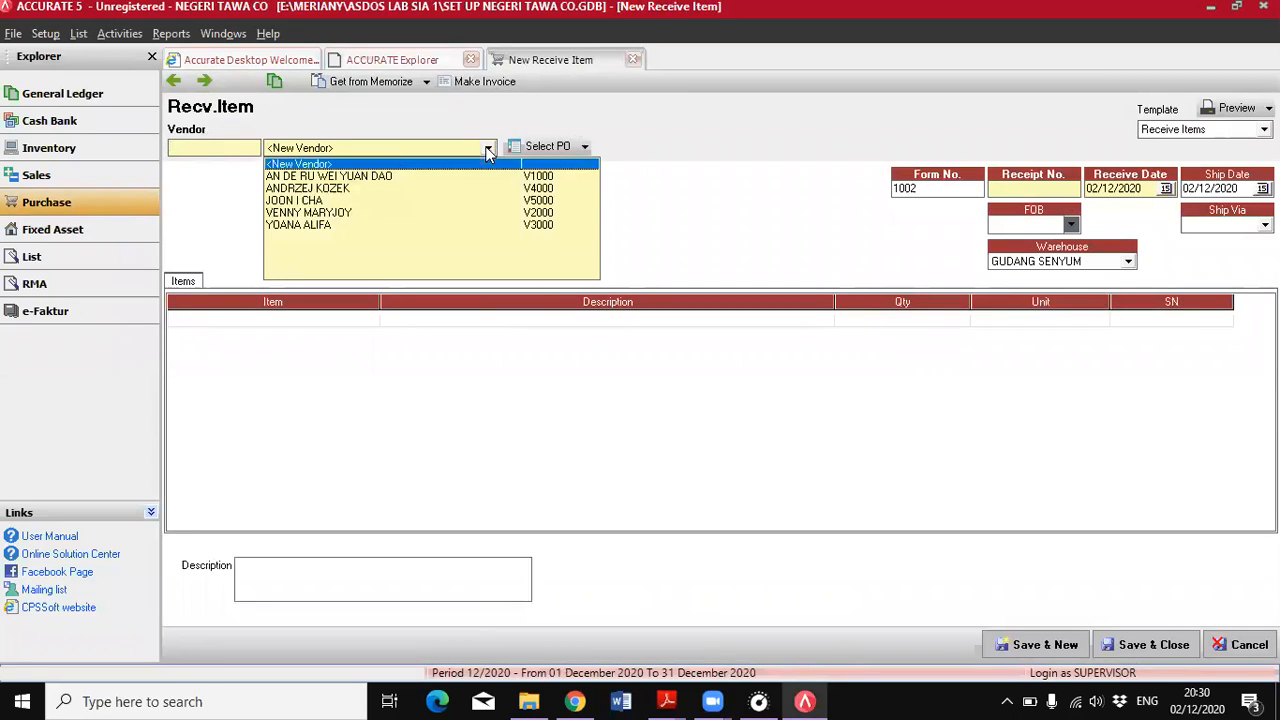
click(326, 190)
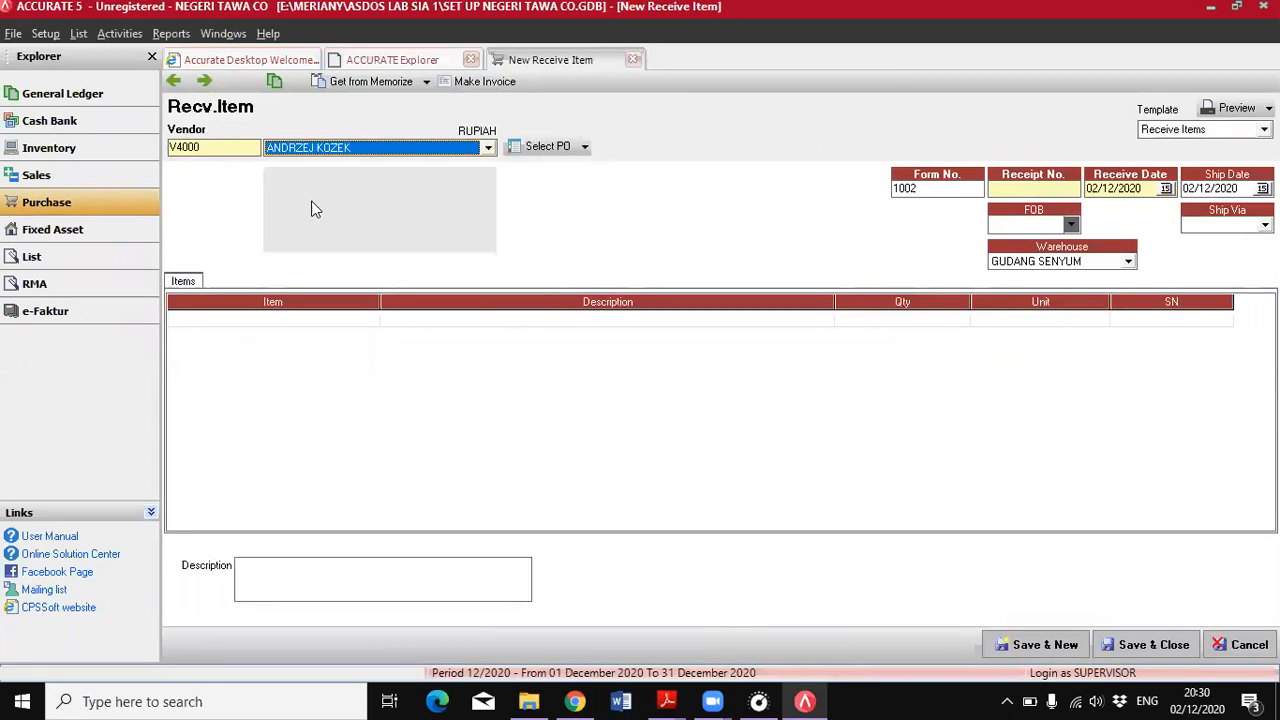
Set the item receipt's receipt number to 1002 and, following the PDF, its receive and ship dates to 08/06/2018
click(1000, 187)
text(1002)
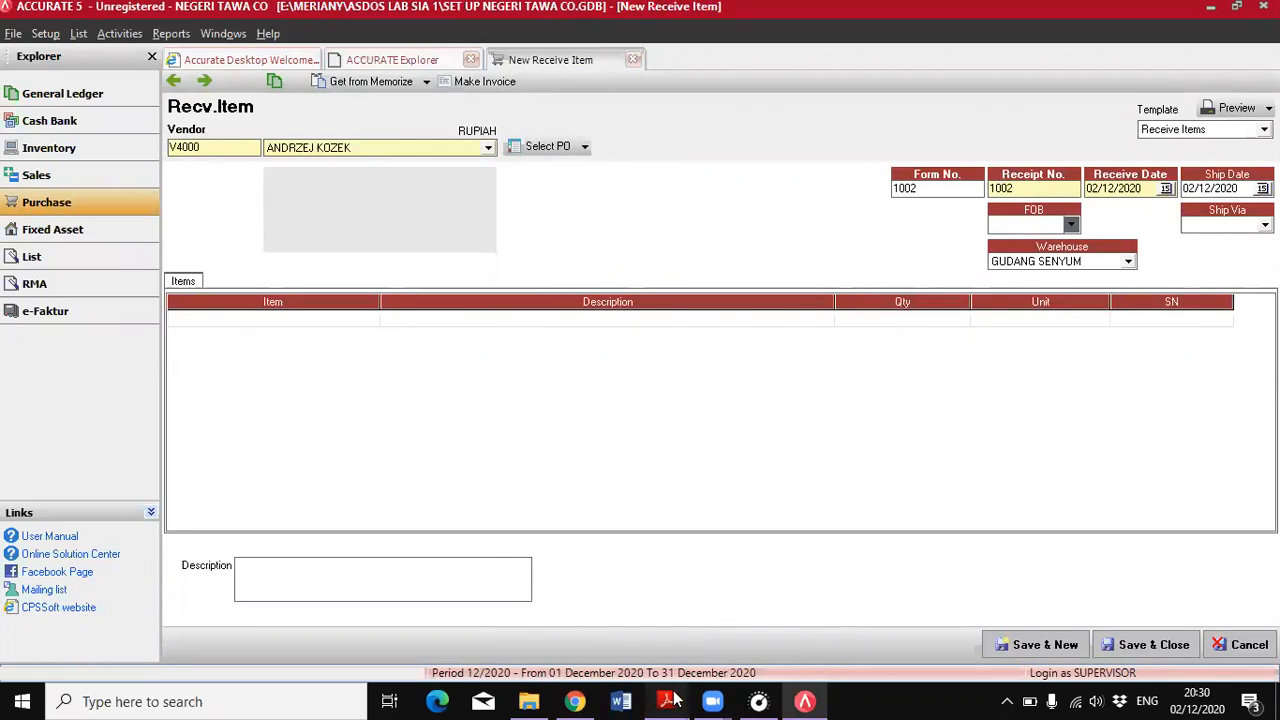
mouse_move(672, 699)
click(723, 663)
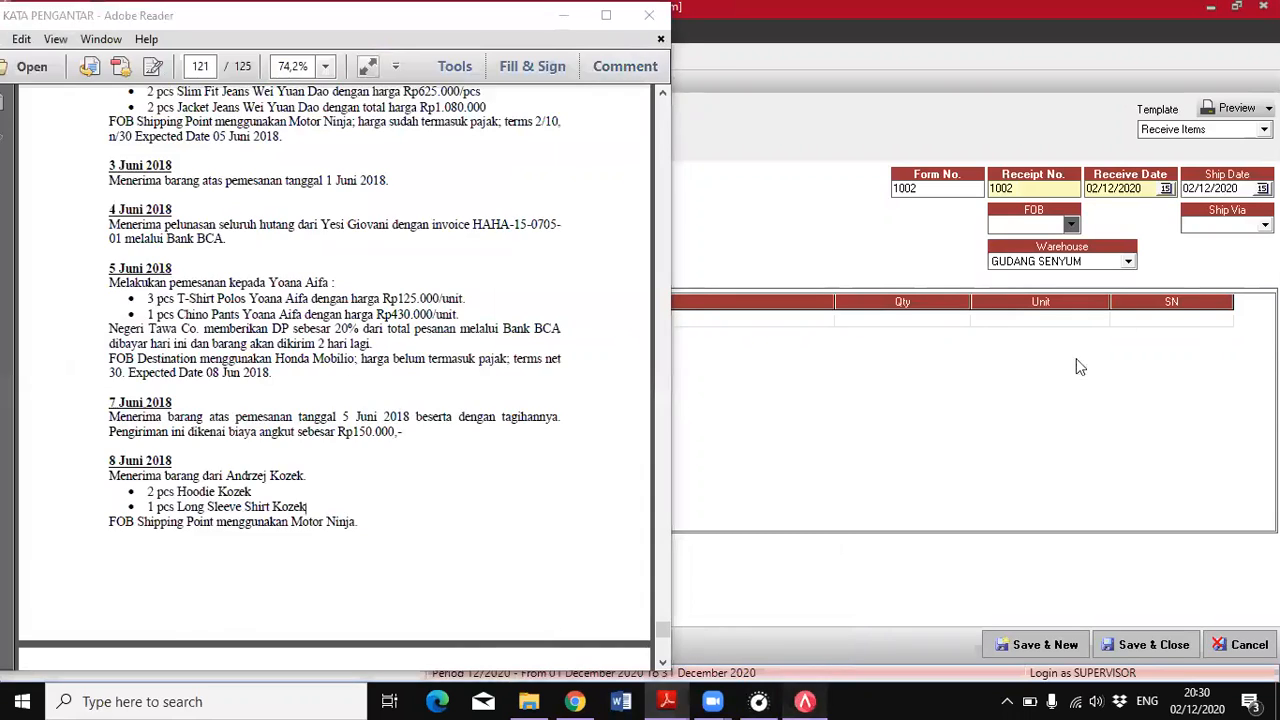
click(1078, 367)
key(Tab)
text(08/06/2018)
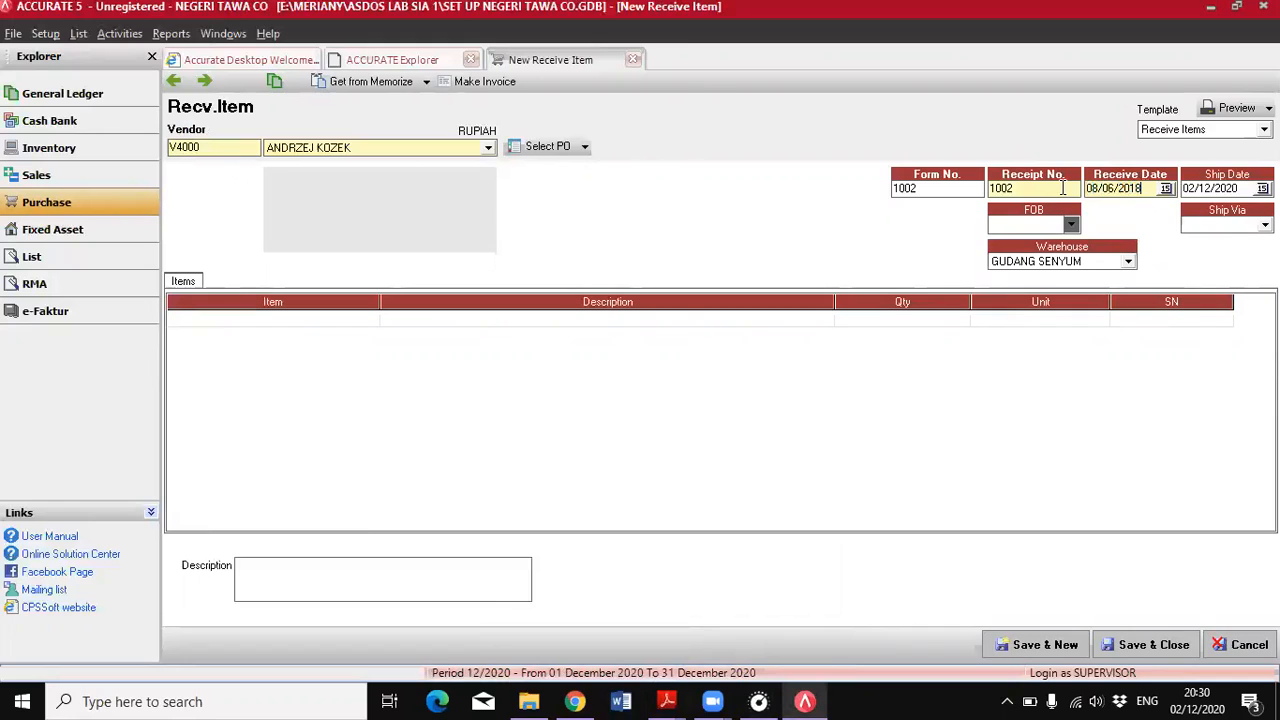
key(Tab)
text(0806)
Set the item receipt's FOB to Shipping Point and its shipment method to MOTOR NINJA
click(1070, 224)
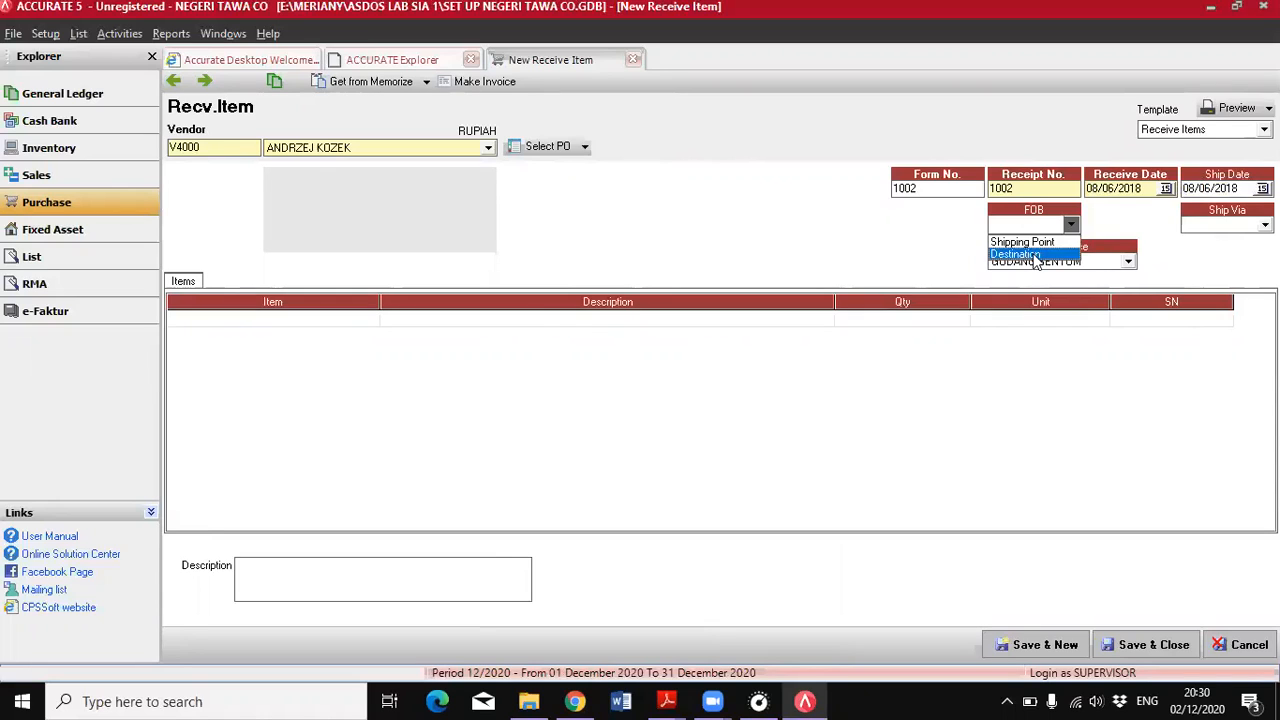
click(1050, 242)
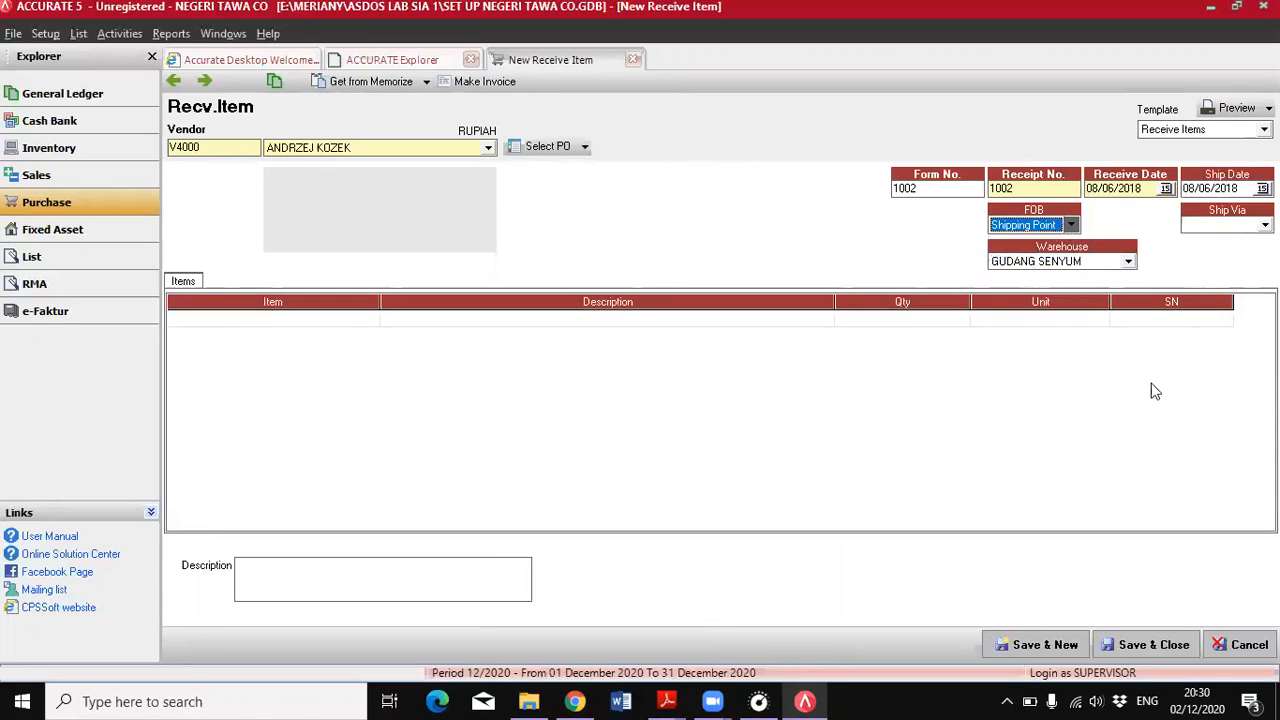
click(1236, 225)
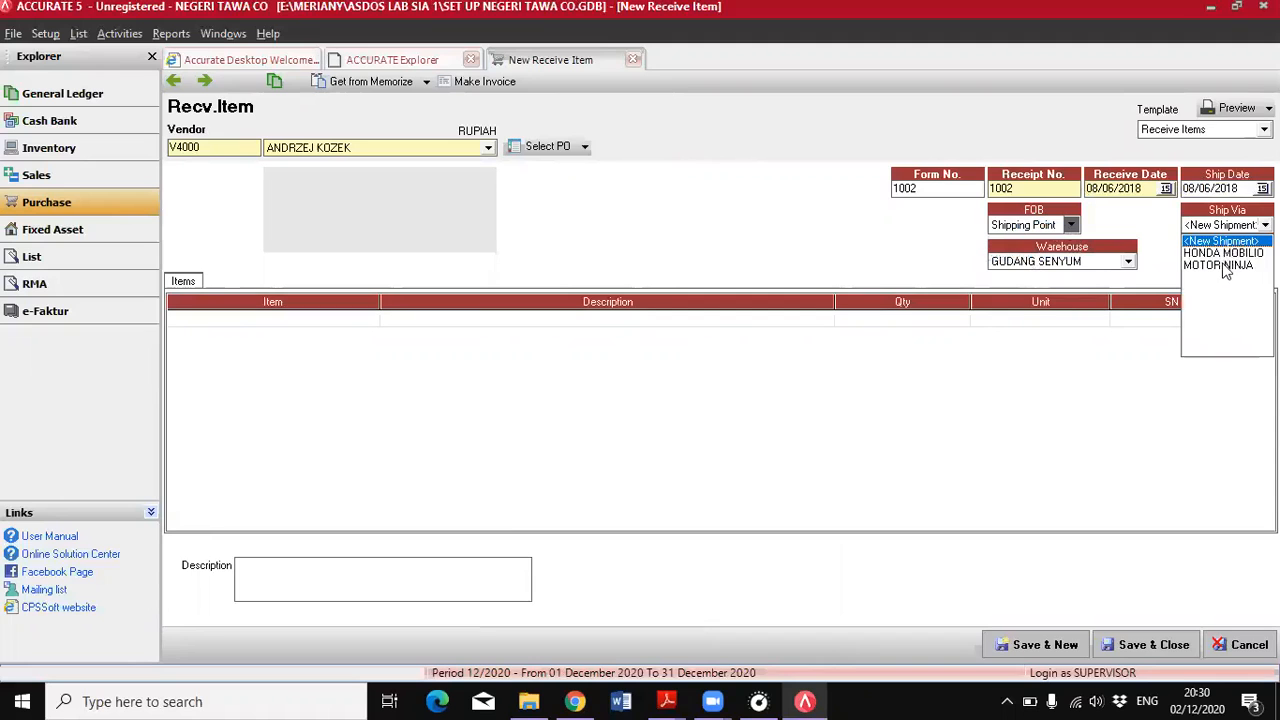
click(1218, 265)
Check the 8 June items in the PDF and add the hoodie, item AK-01, to the receipt's first line
mouse_move(667, 701)
click(742, 626)
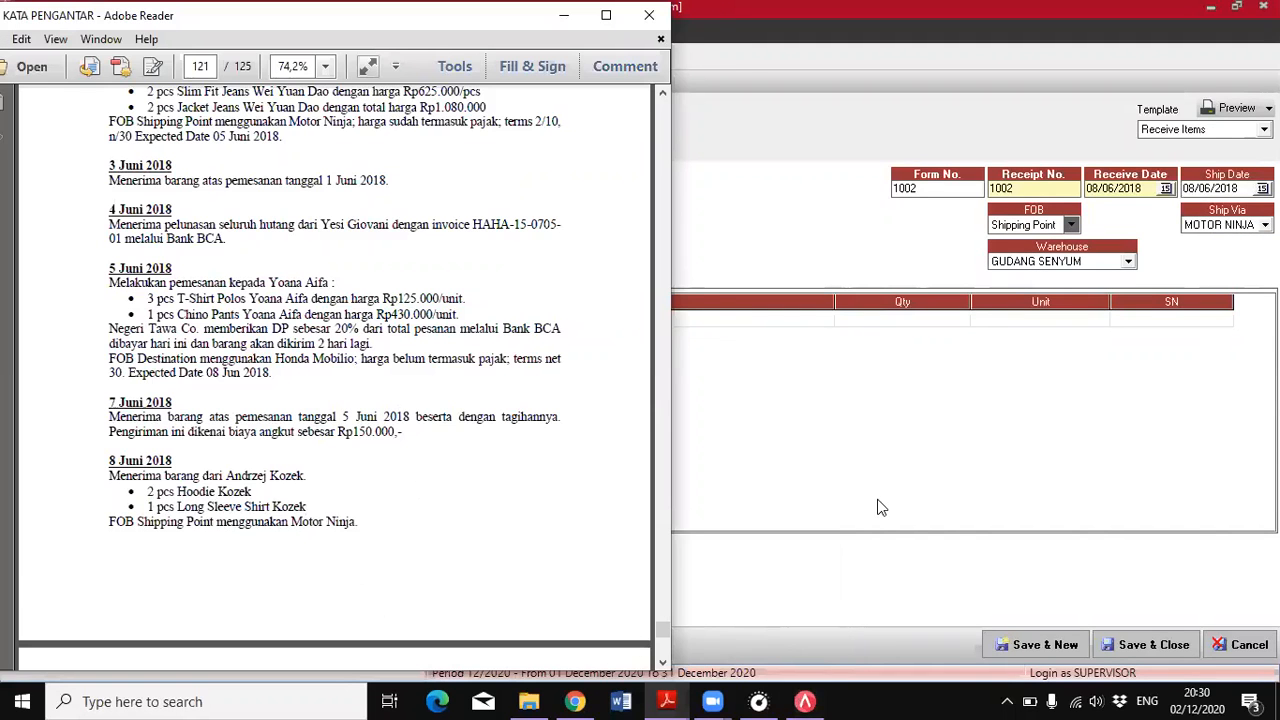
click(803, 701)
mouse_move(667, 701)
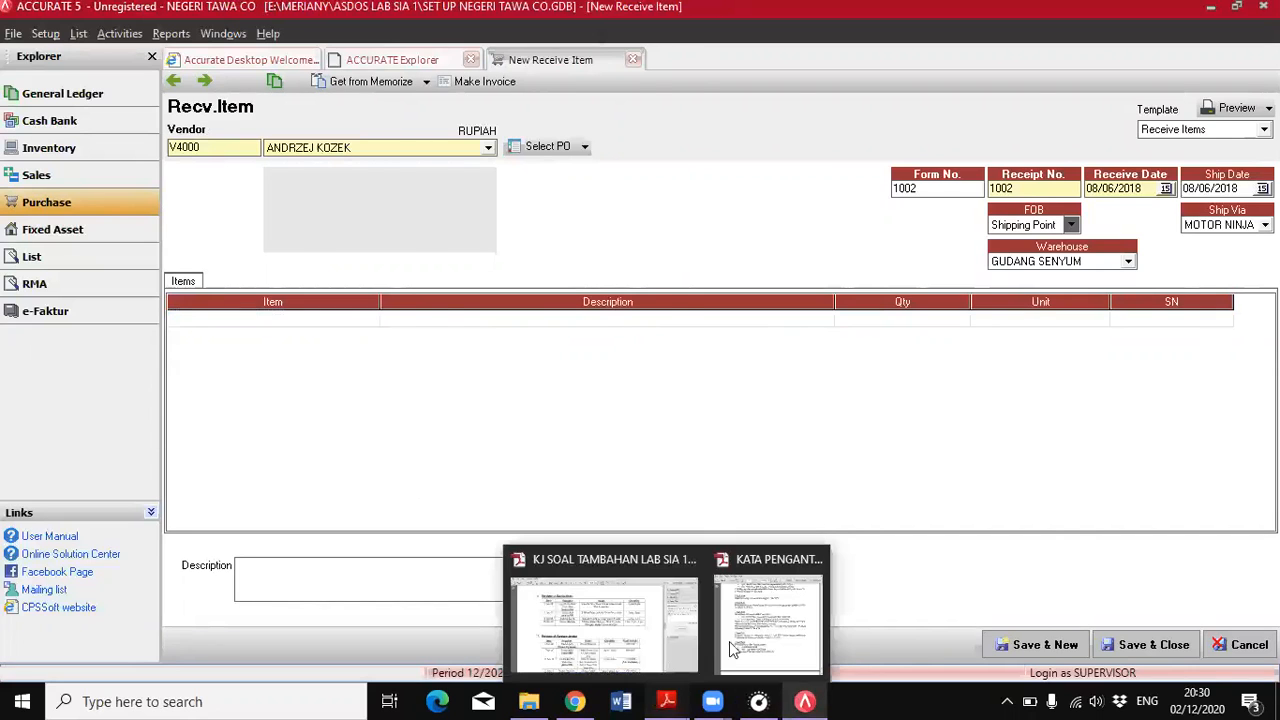
click(752, 620)
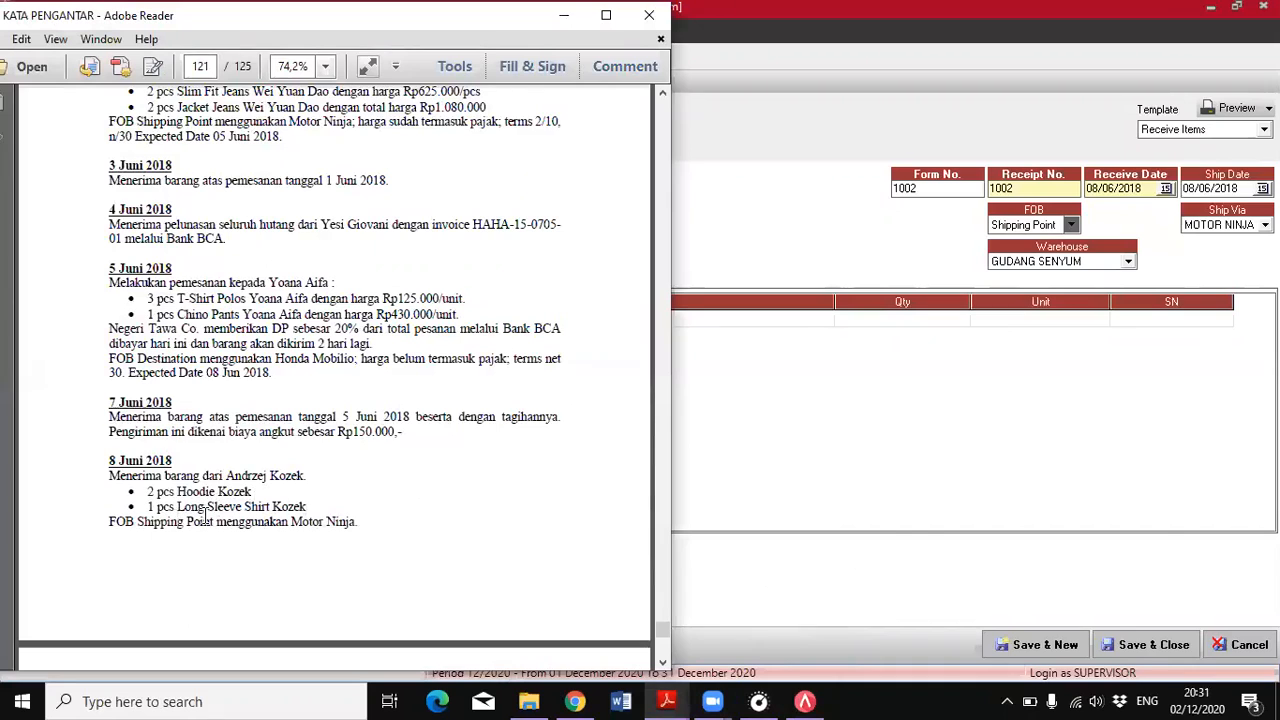
click(823, 487)
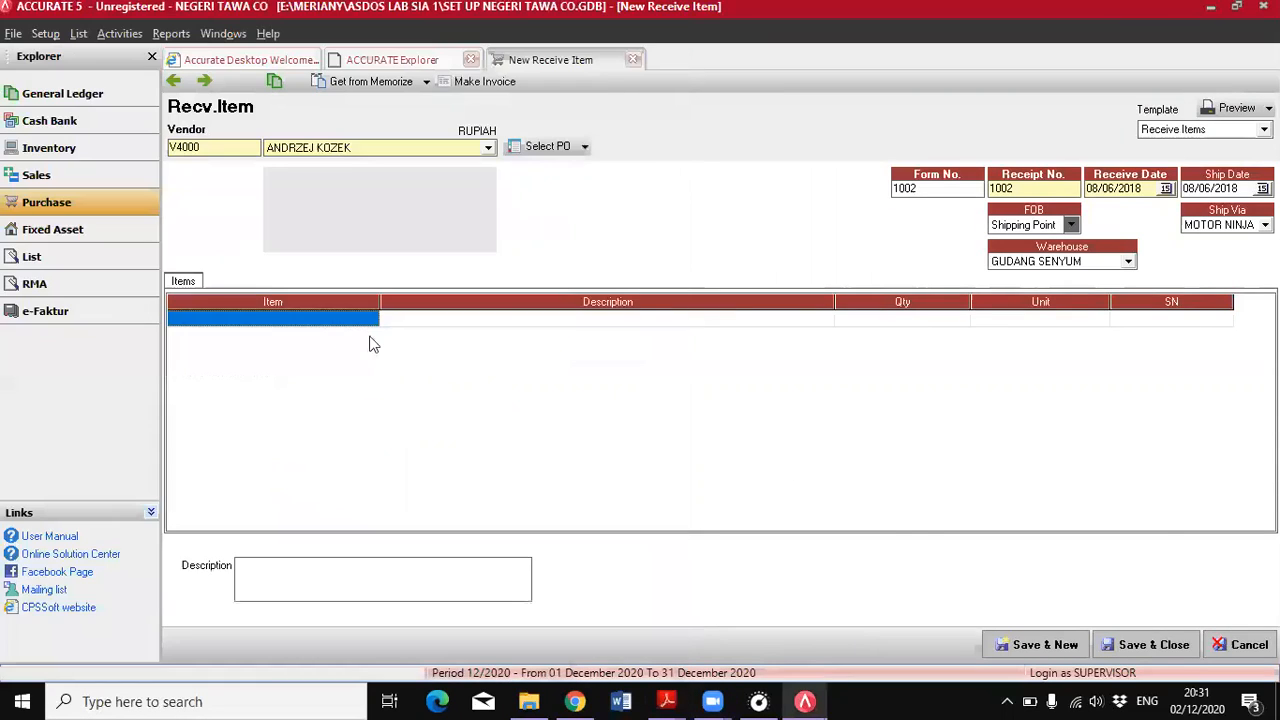
click(345, 316)
click(370, 318)
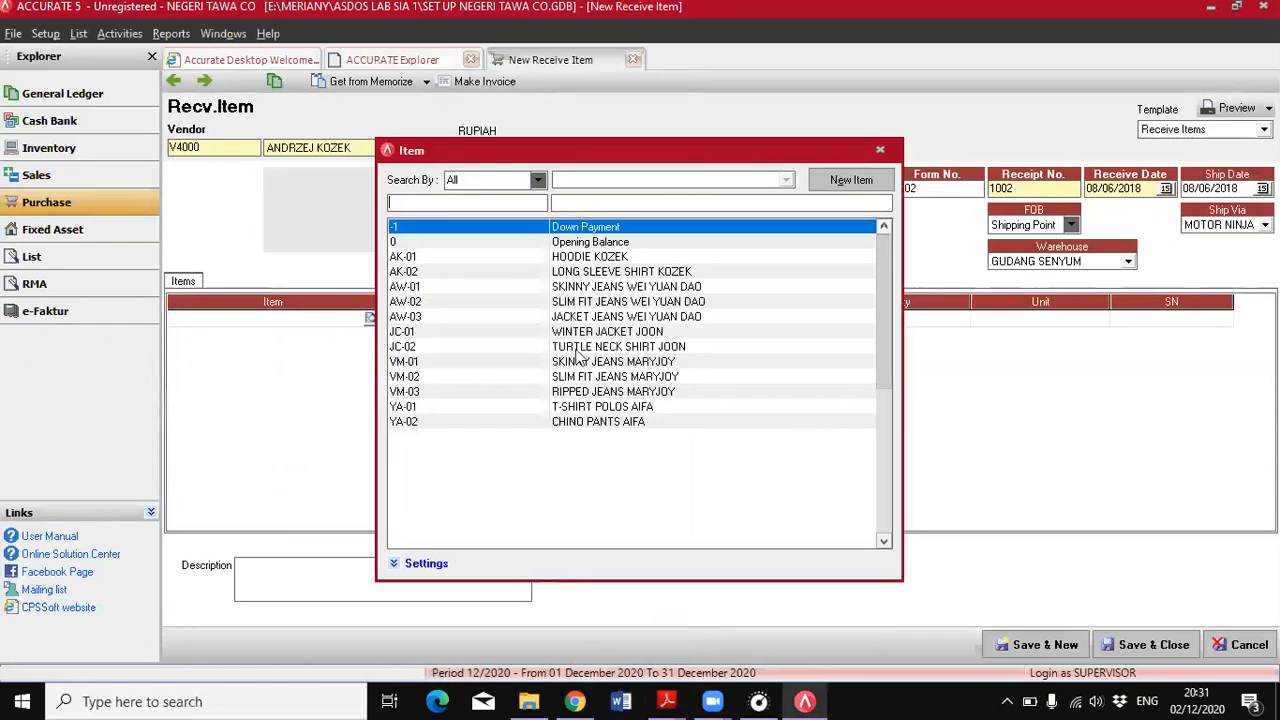
double_click(565, 258)
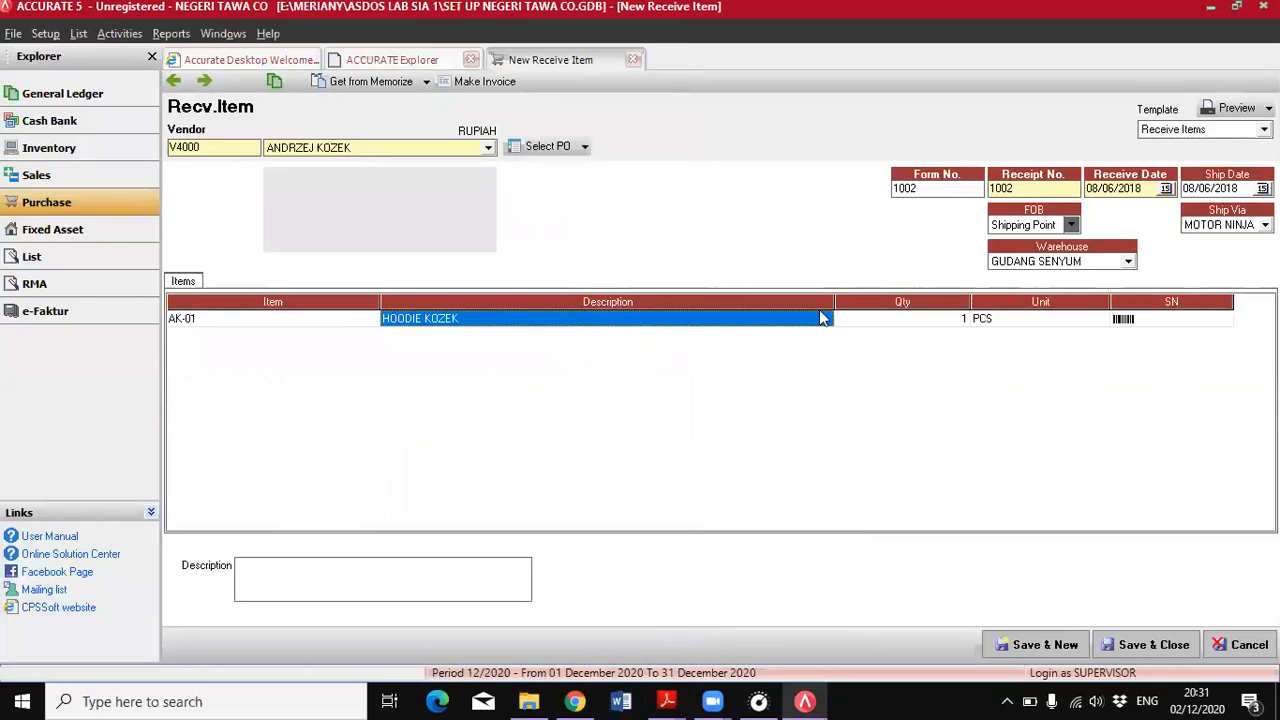
key(Tab)
key(Tab)
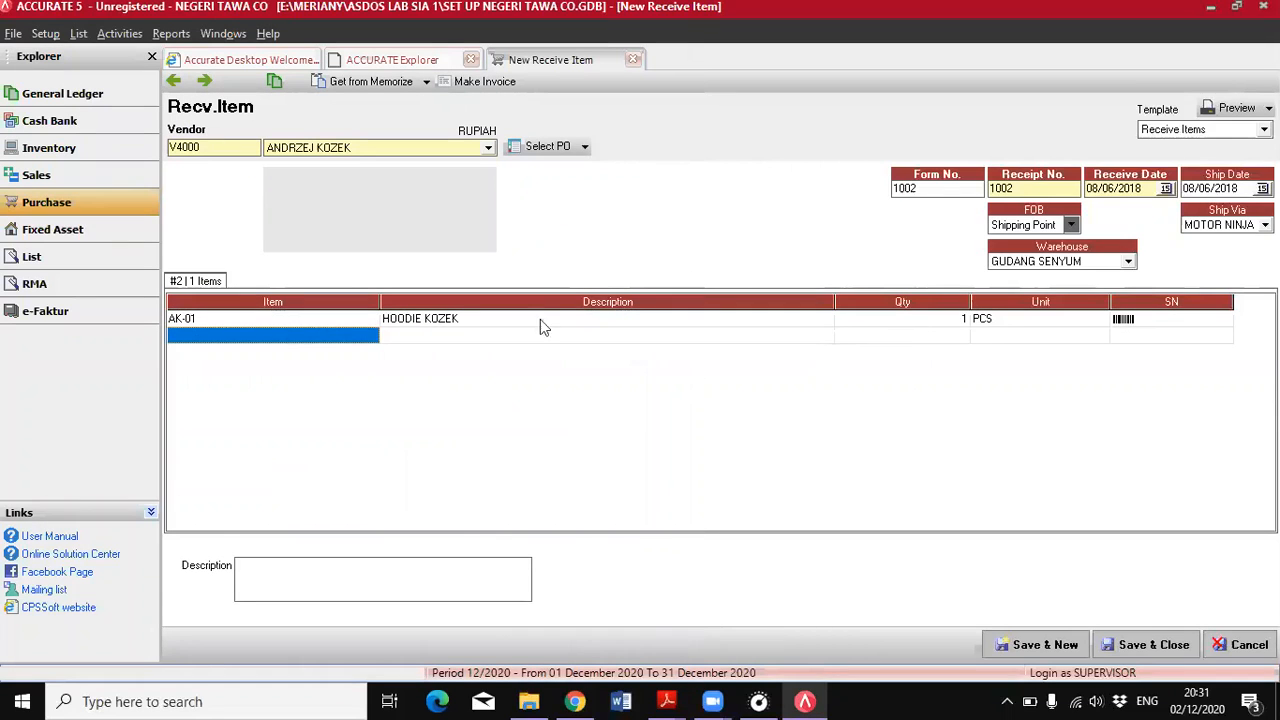
Add the long sleeve shirt, item AK-02, on the second line, and save and close the item receipt
click(371, 339)
click(371, 335)
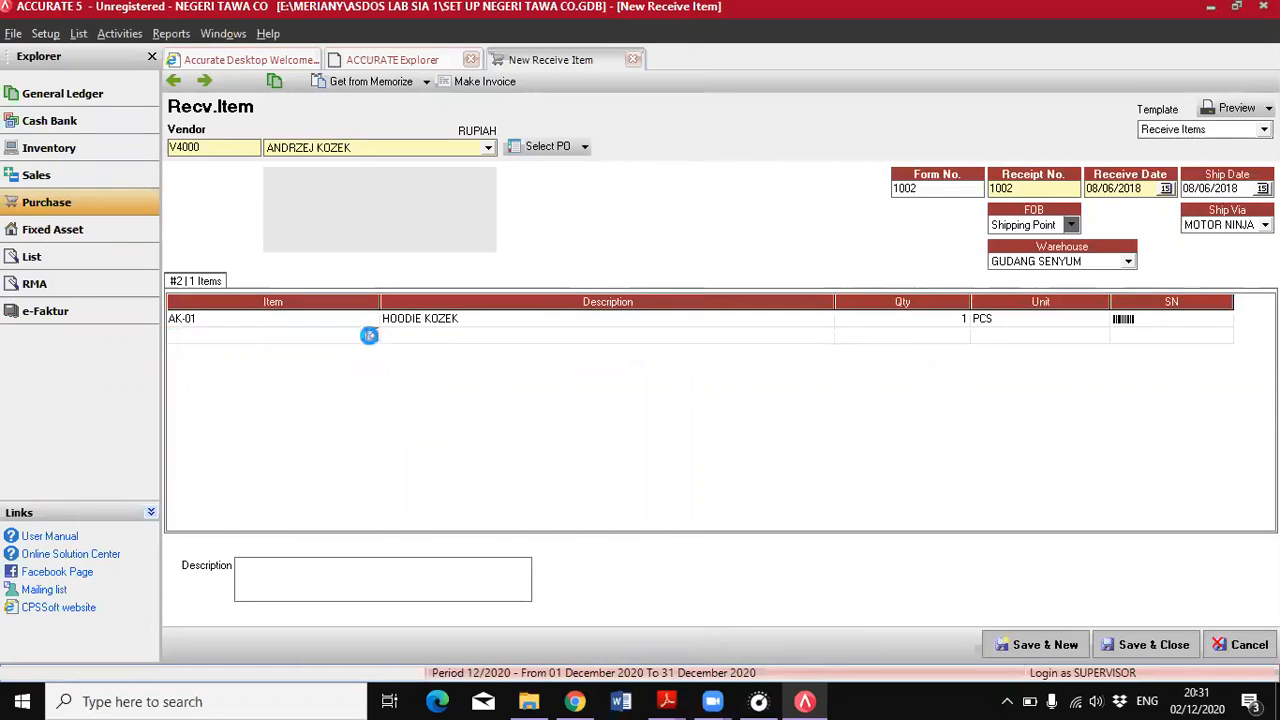
double_click(608, 272)
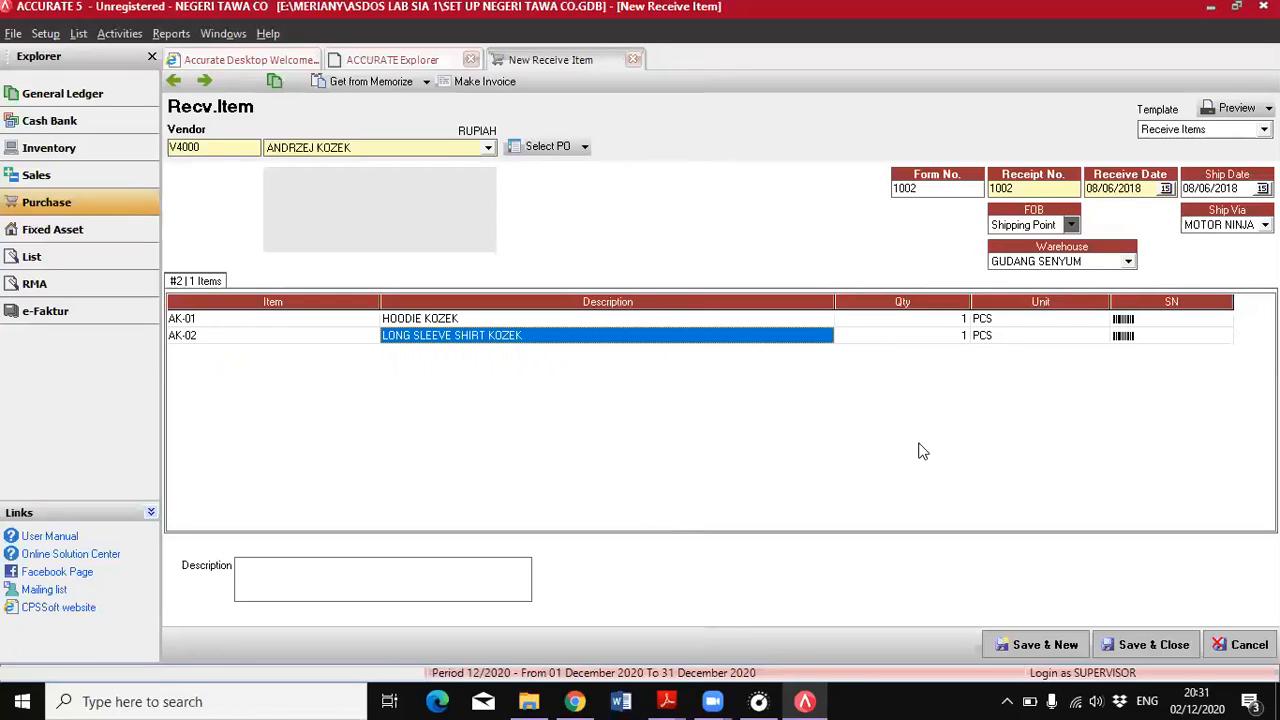
click(985, 462)
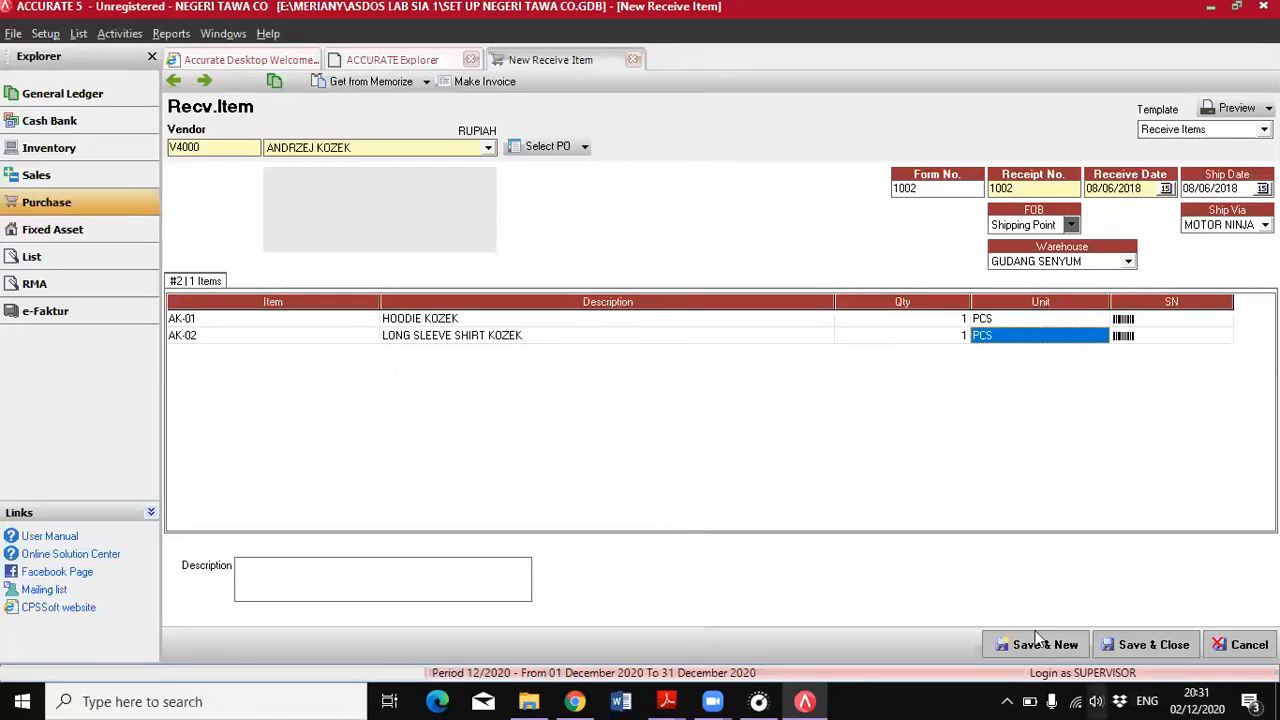
click(1145, 648)
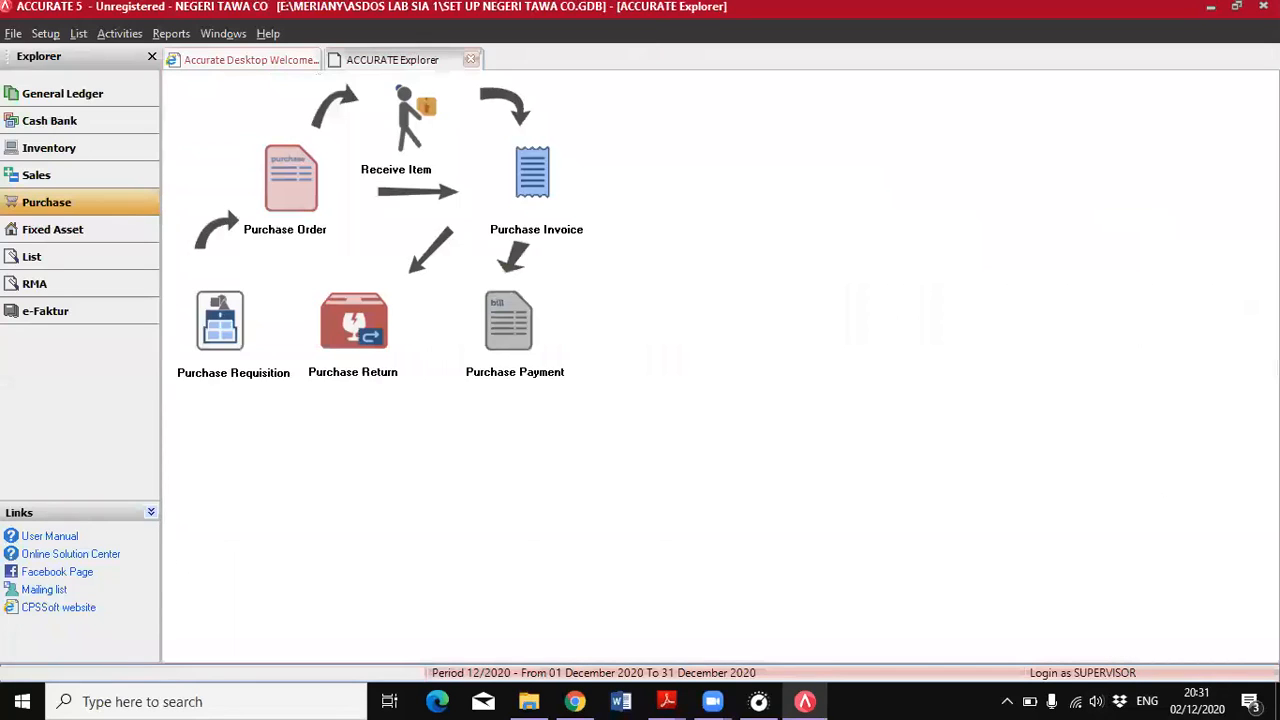
Read the transaction following 8 June in the PDF and start a new purchase invoice numbered 1003
mouse_move(667, 701)
click(757, 650)
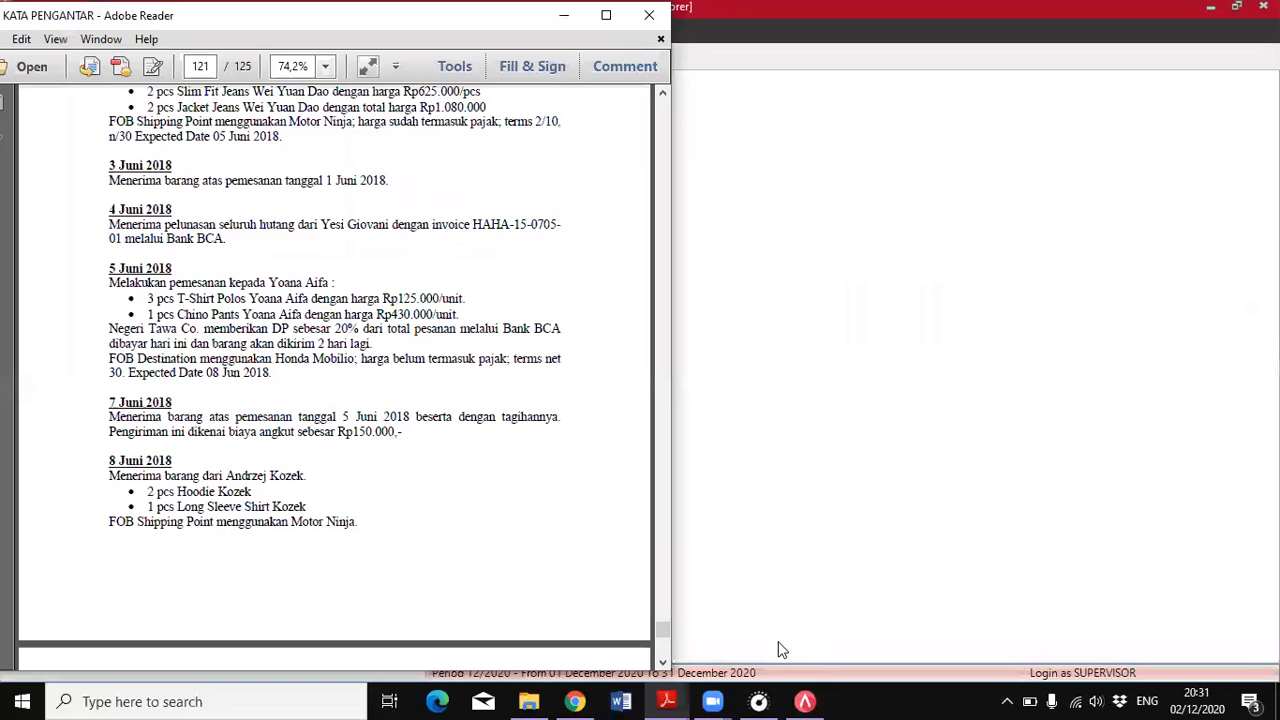
scroll(265, 363, down, 4)
scroll(265, 363, down, 10)
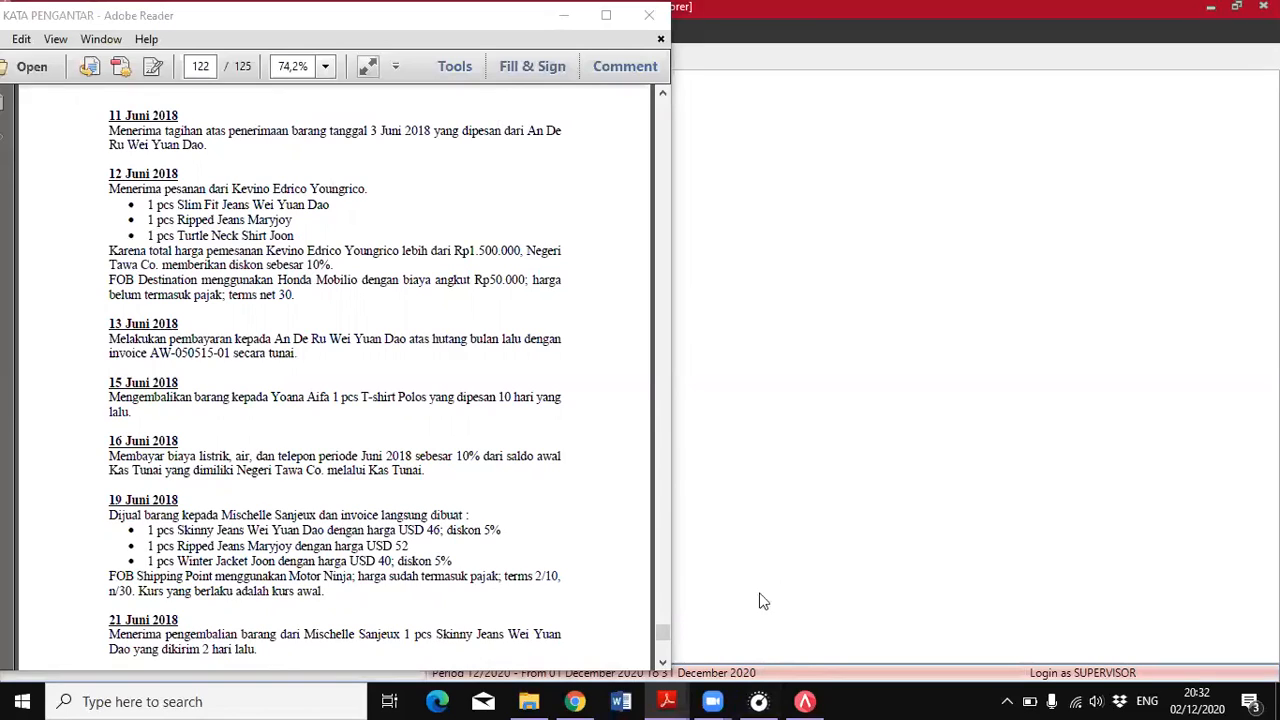
click(773, 643)
click(521, 188)
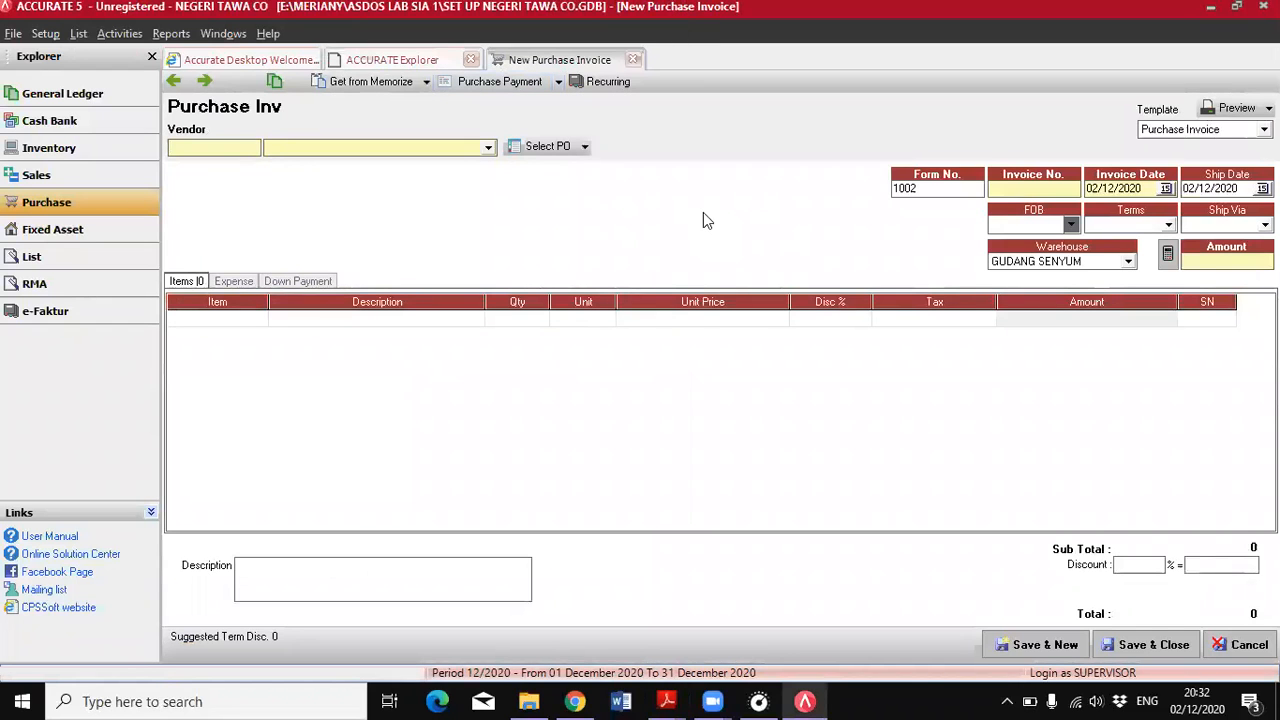
text(003)
Set both the invoice date and the ship date of the purchase invoice to 11/06/2018
drag(1146, 188, 1090, 183)
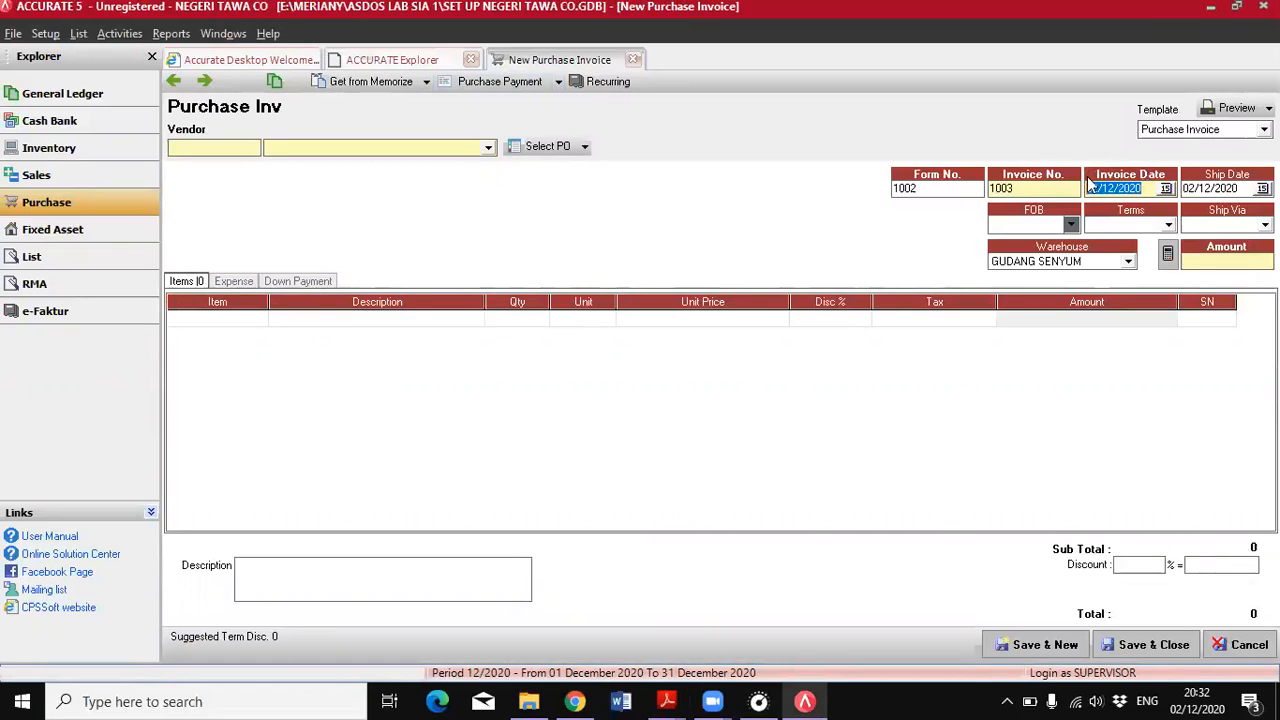
text(11/08/)
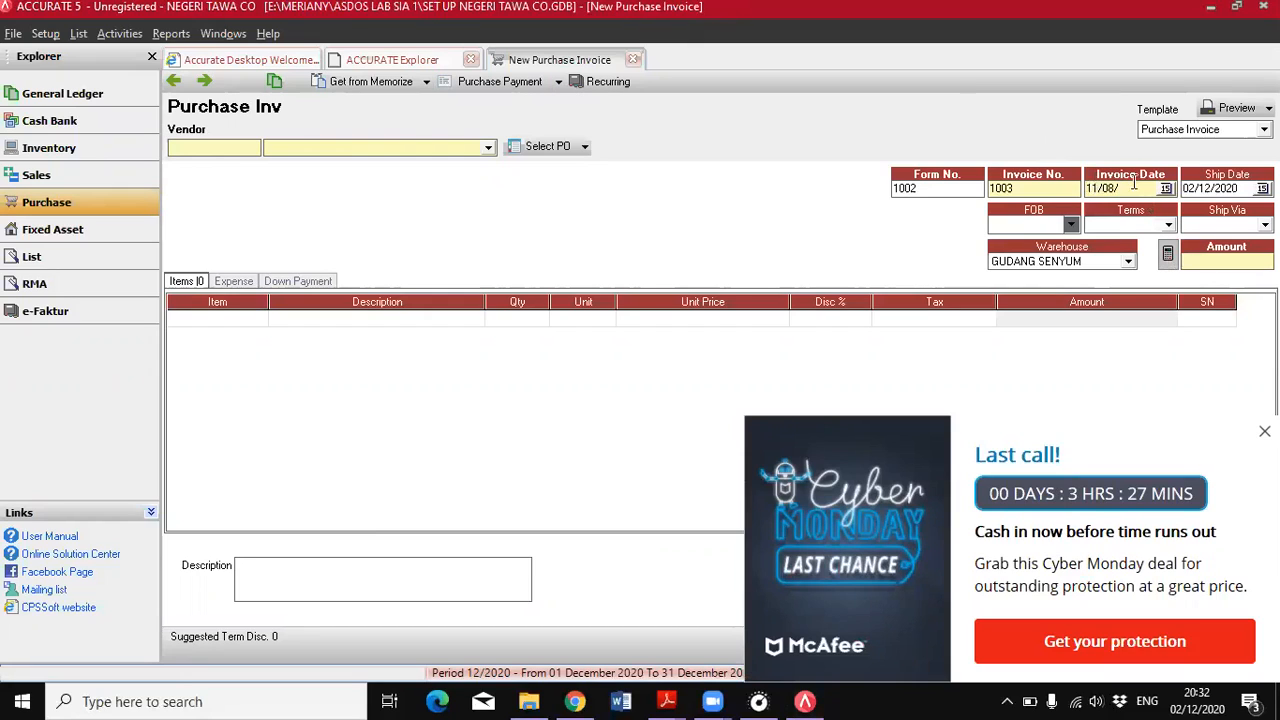
text(2018)
key(BackSpace)
key(BackSpace)
key(BackSpace)
key(BackSpace)
key(BackSpace)
key(BackSpace)
text(06/2018)
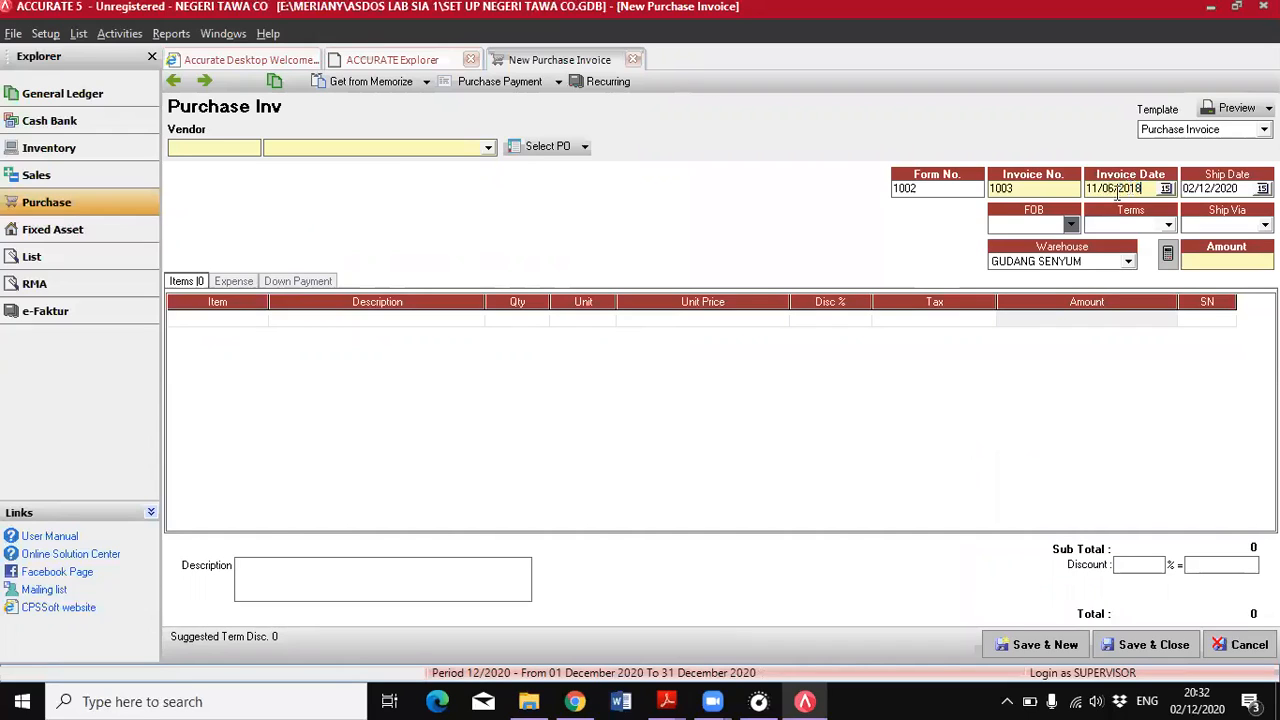
drag(1237, 190, 1185, 192)
text(11062018)
Choose the vendor billed on 11 June, check the related order in the PDF, and load the 3 June receipt, form 1000, into the invoice
click(489, 148)
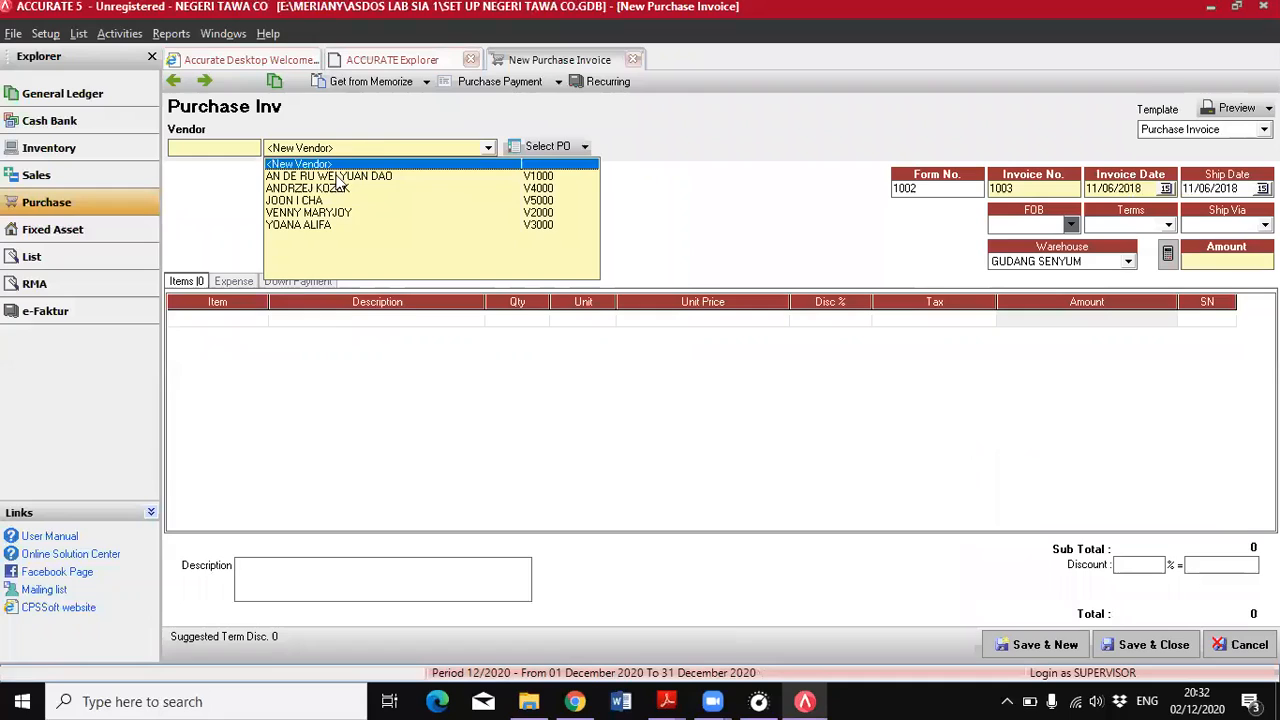
click(337, 177)
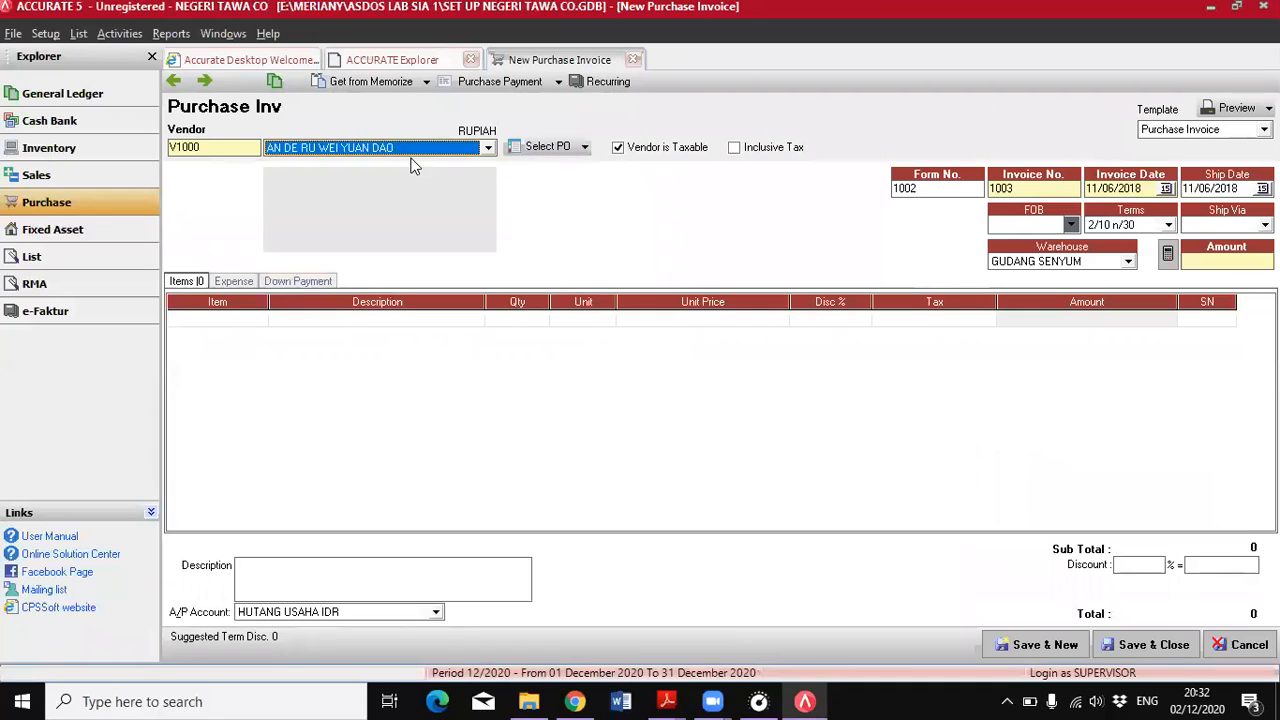
click(585, 147)
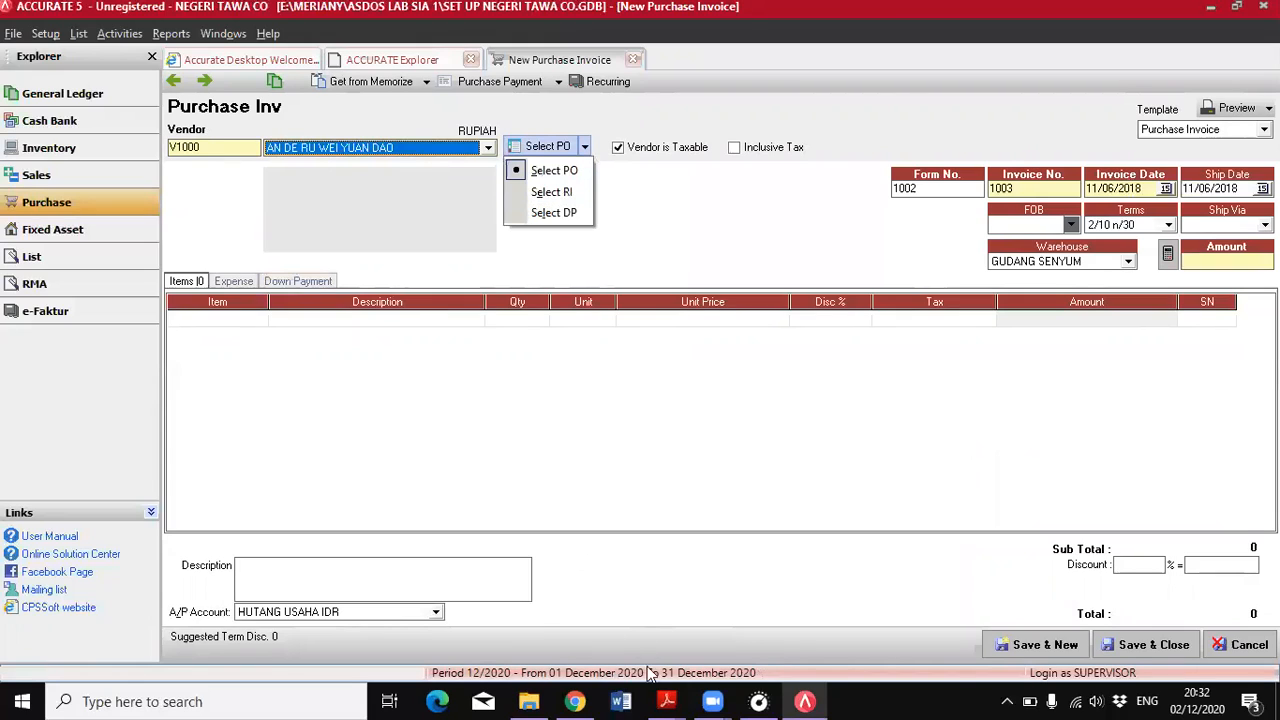
key(alt+Tab)
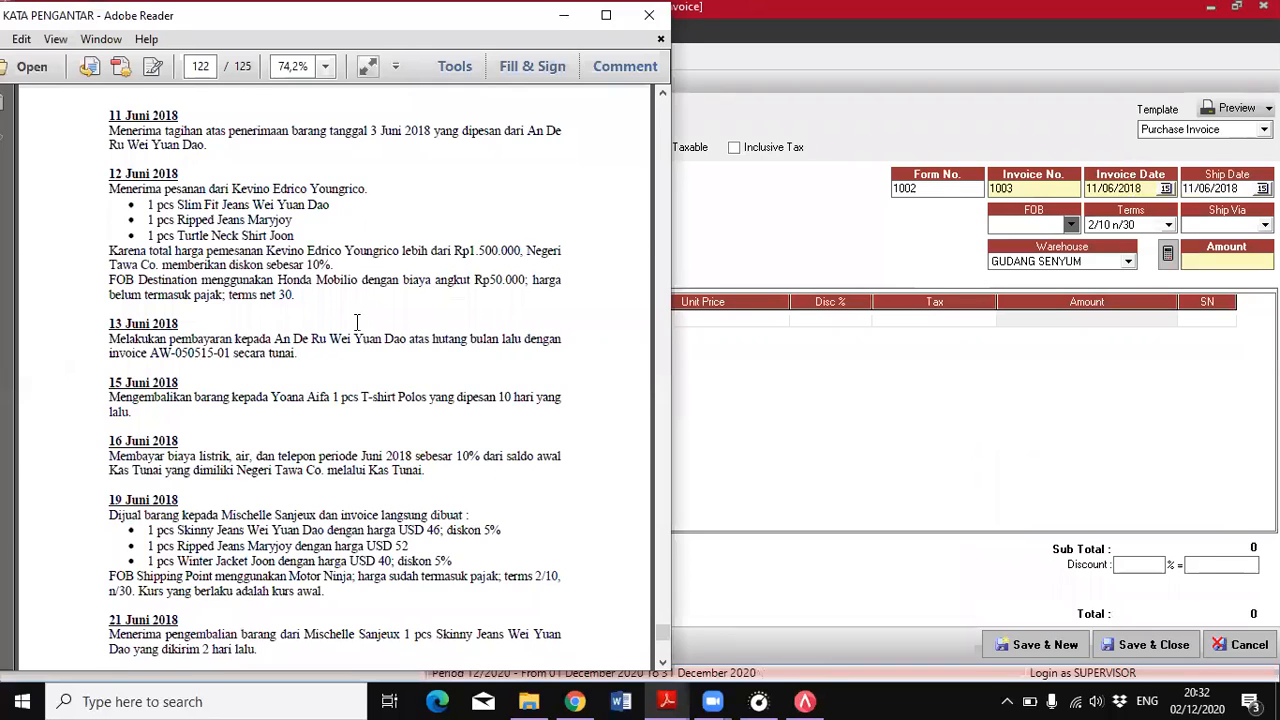
scroll(357, 321, up, 5)
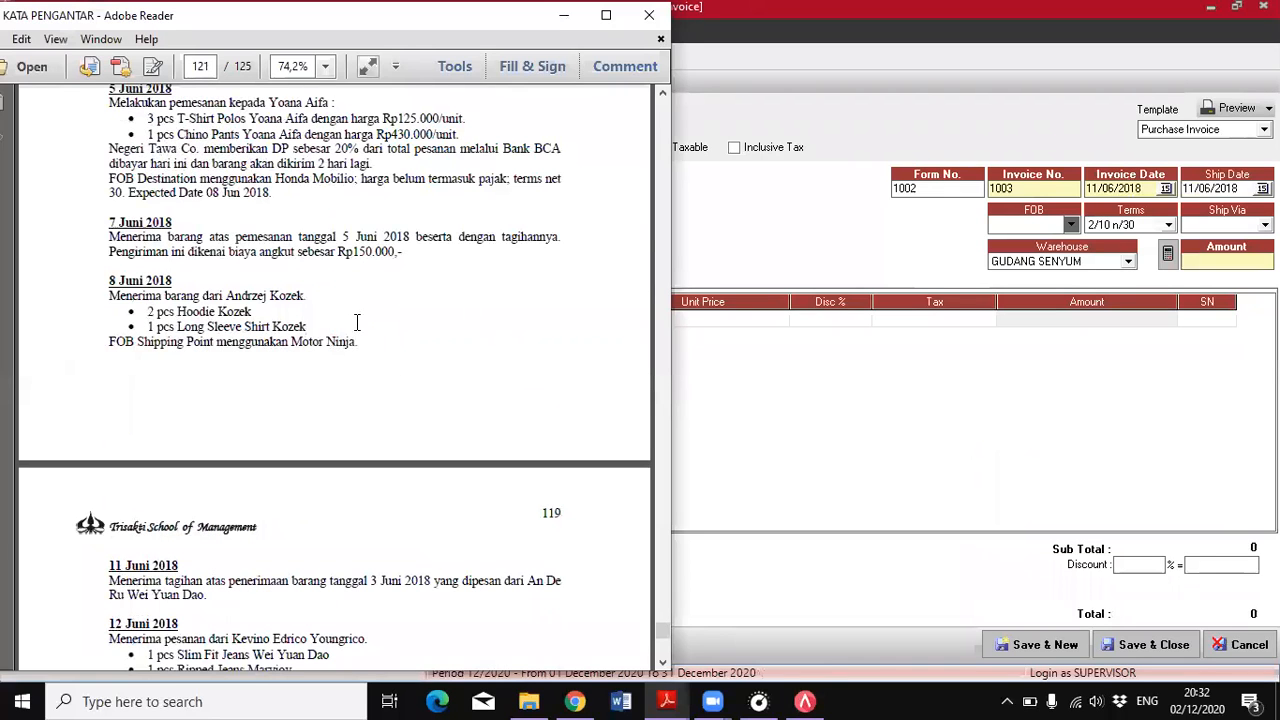
scroll(357, 321, up, 4)
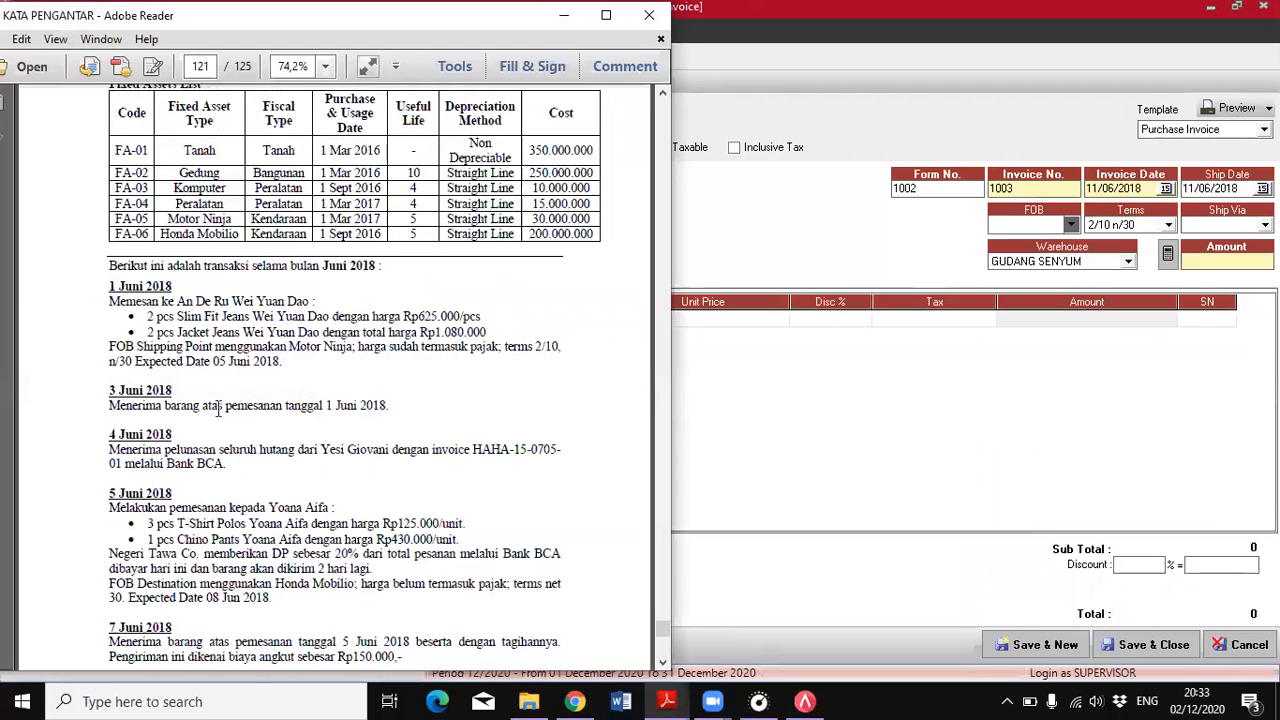
scroll(260, 412, down, 2)
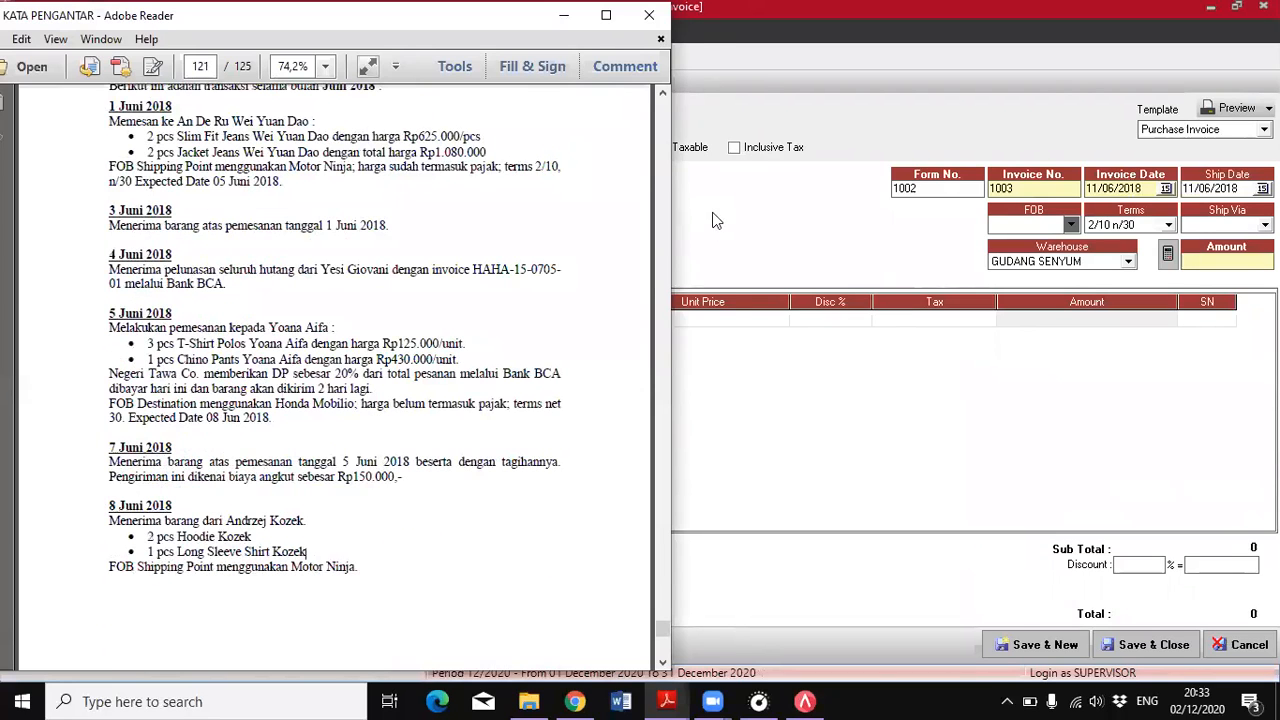
click(716, 220)
click(584, 147)
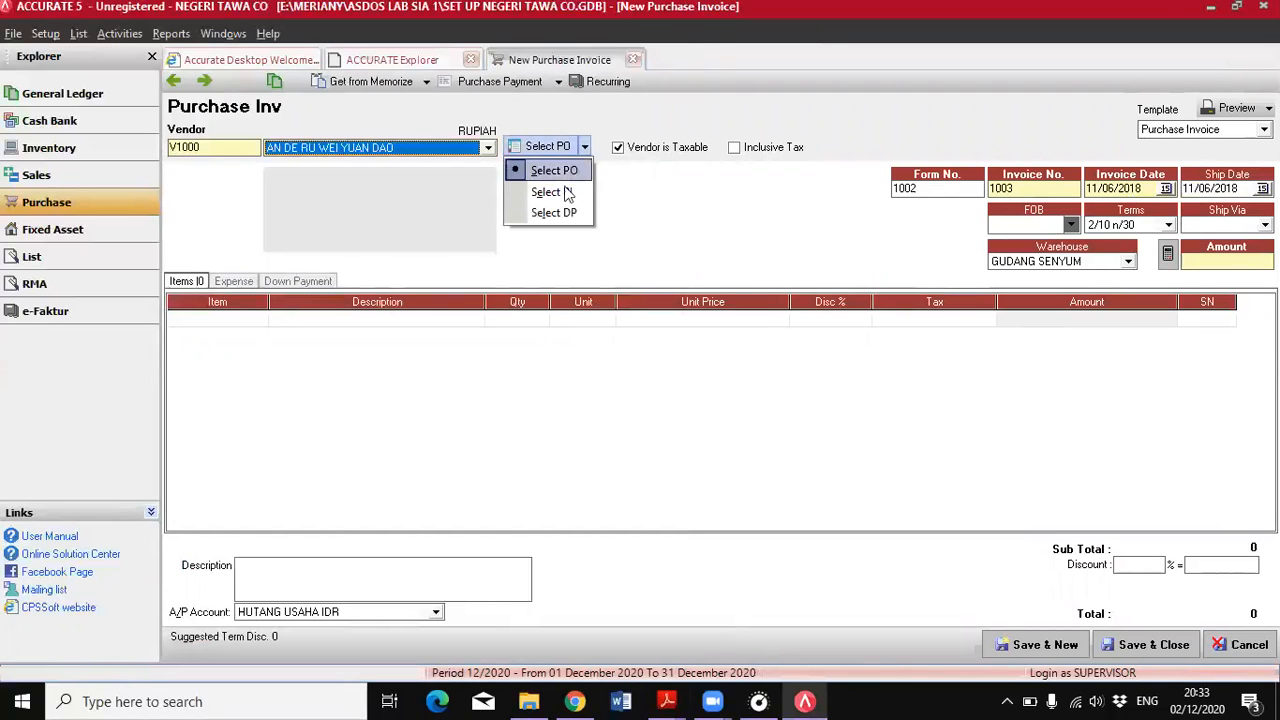
click(567, 192)
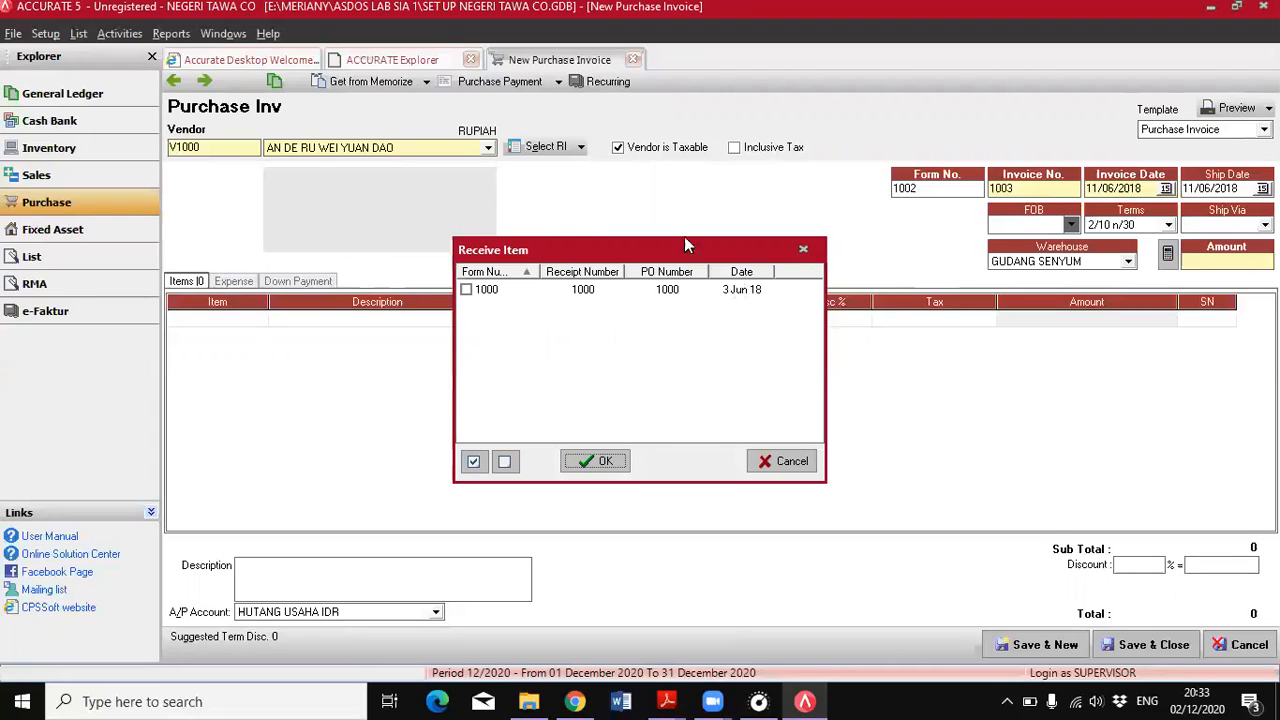
click(465, 289)
click(606, 463)
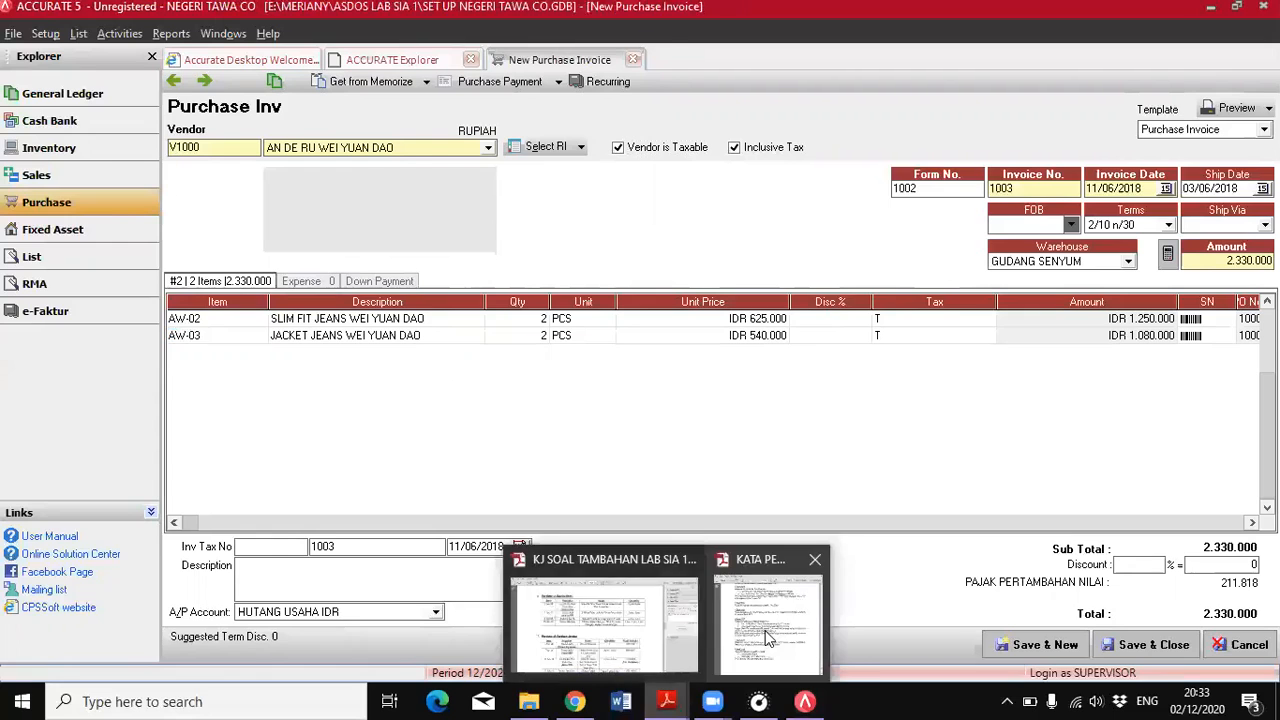
Using the 1 June order terms in the PDF, set the invoice's FOB to Shipping Point and shipment method to MOTOR NINJA
click(760, 635)
scroll(346, 483, down, 3)
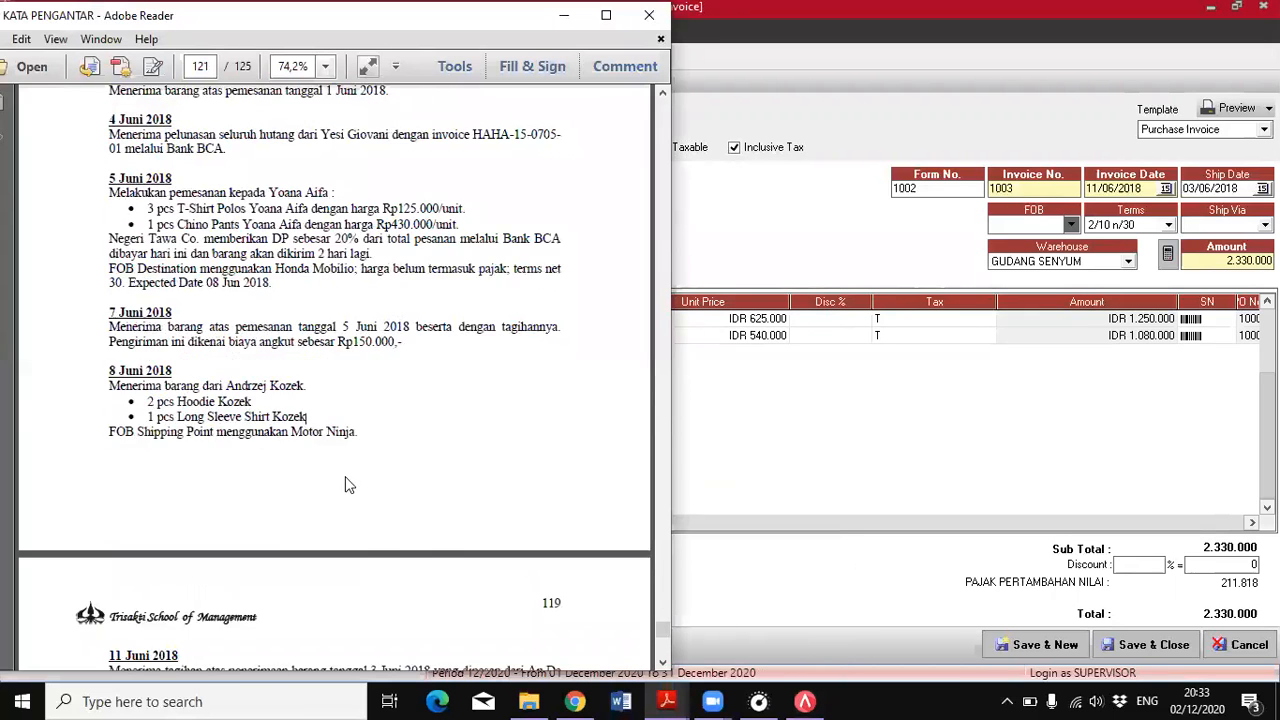
scroll(346, 483, up, 4)
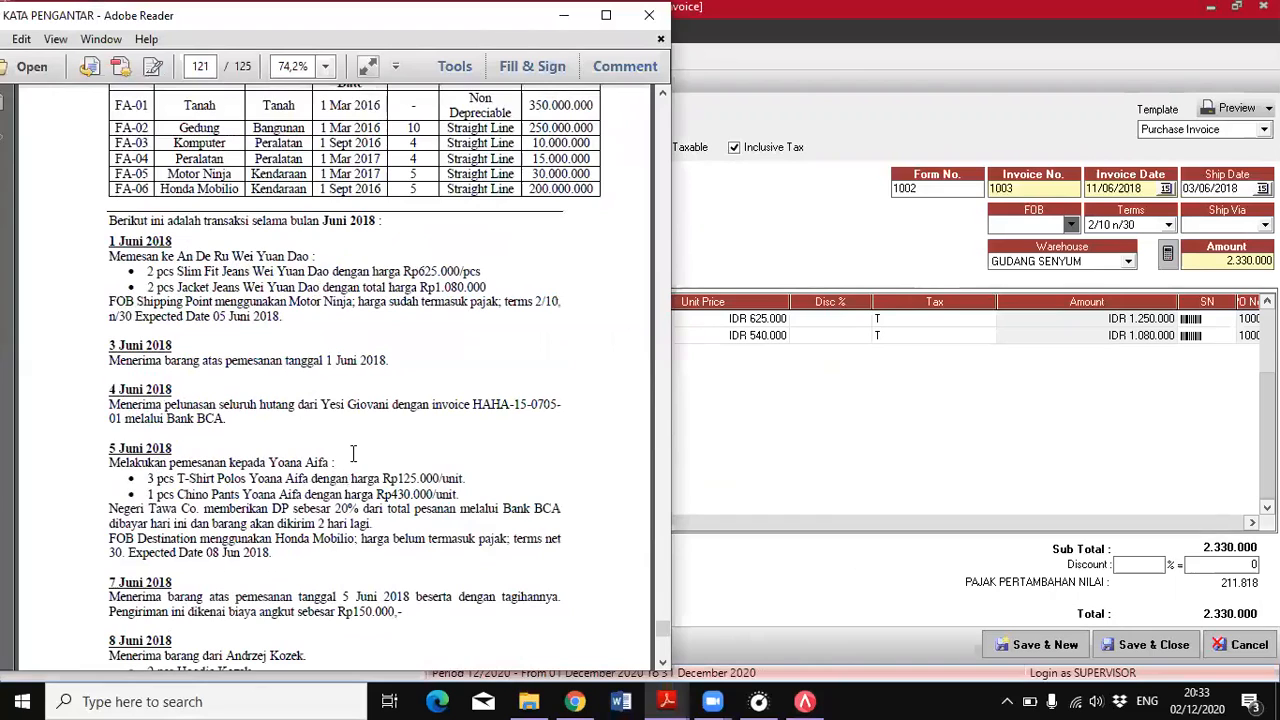
click(1038, 279)
click(1065, 223)
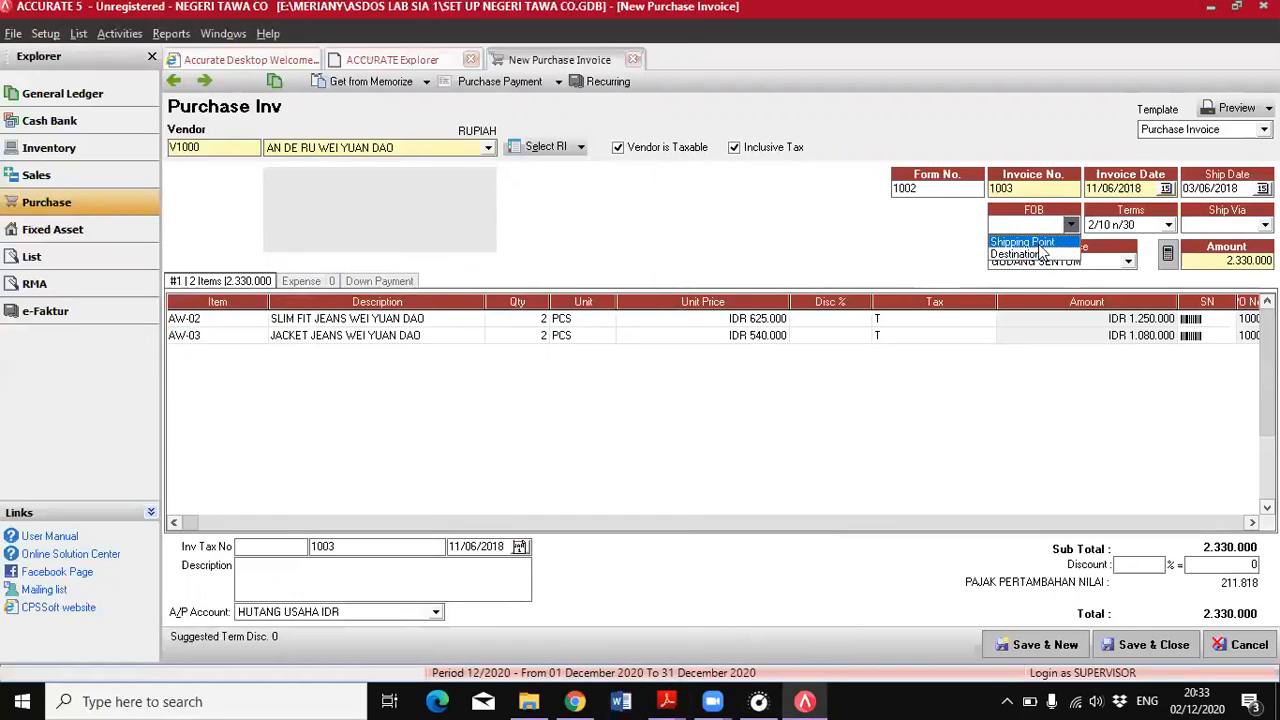
click(1022, 242)
mouse_move(670, 700)
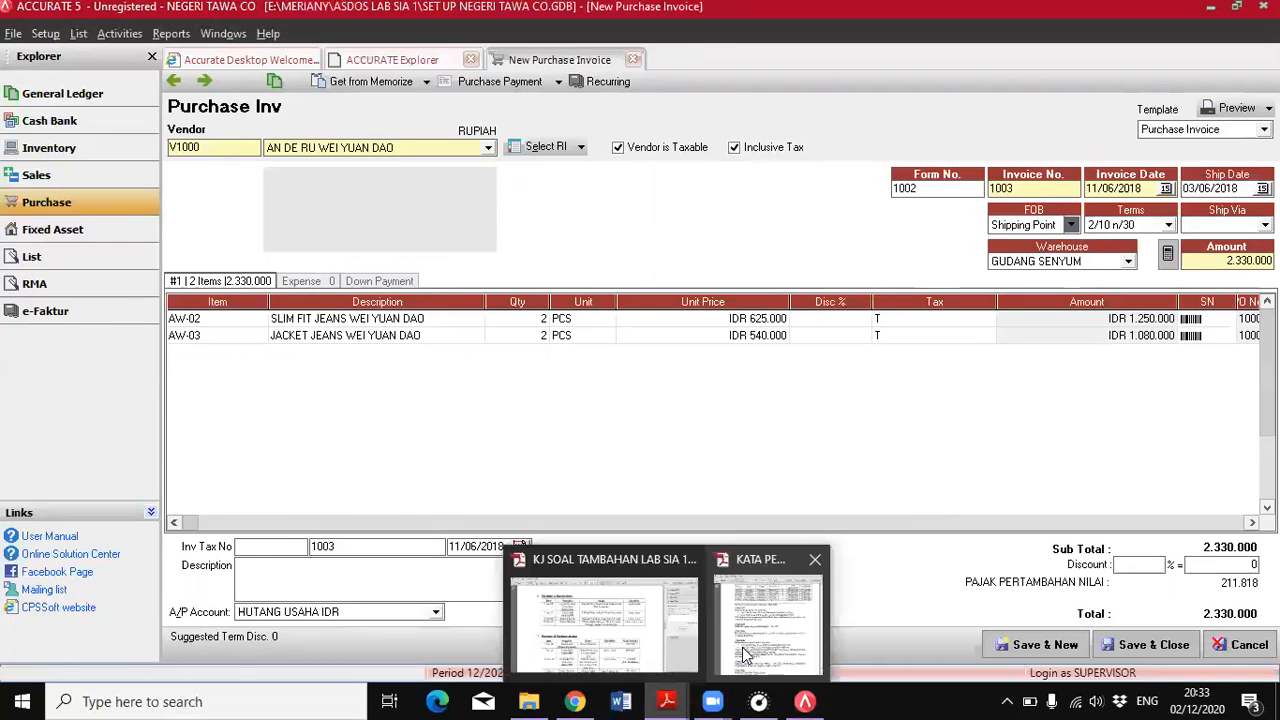
click(755, 628)
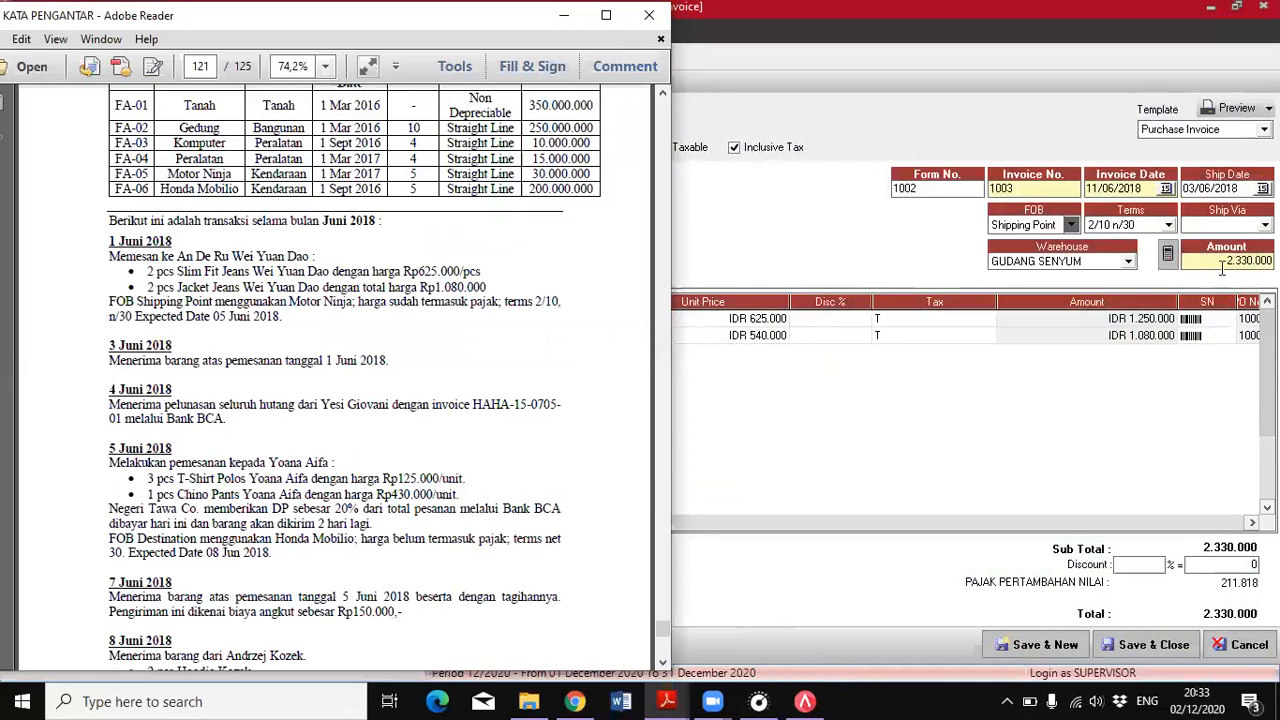
click(1232, 226)
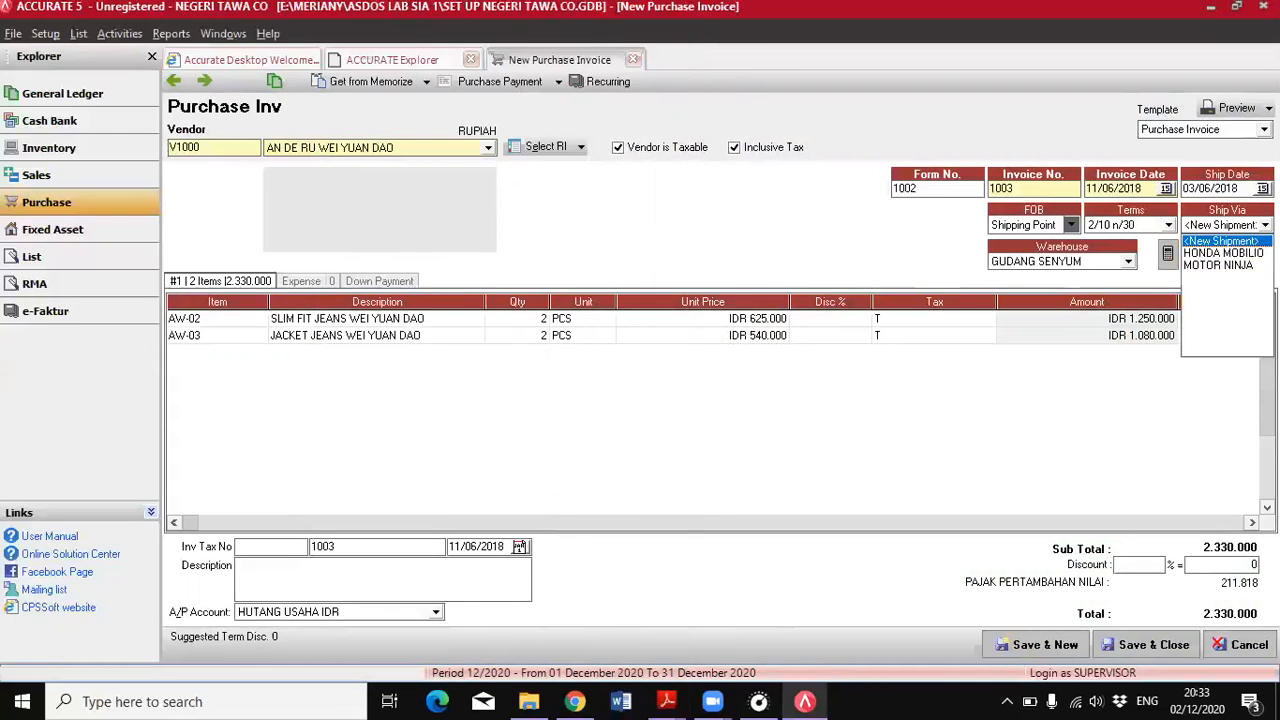
click(1226, 265)
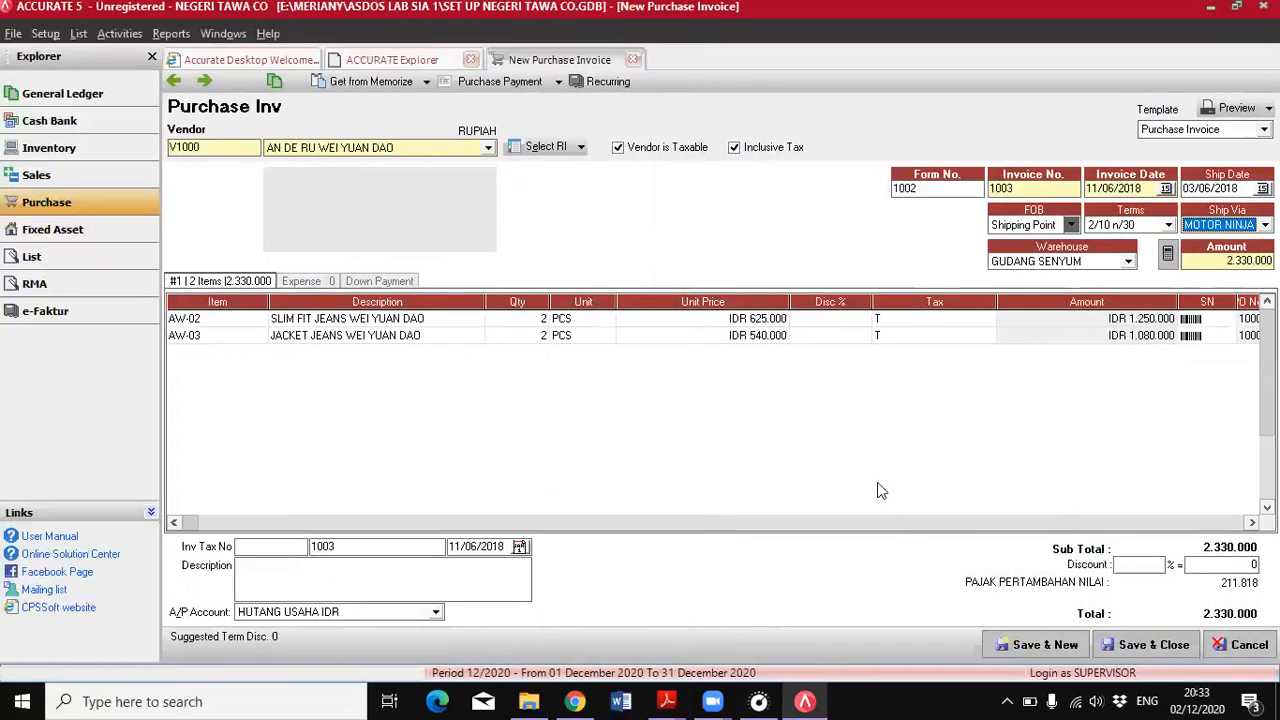
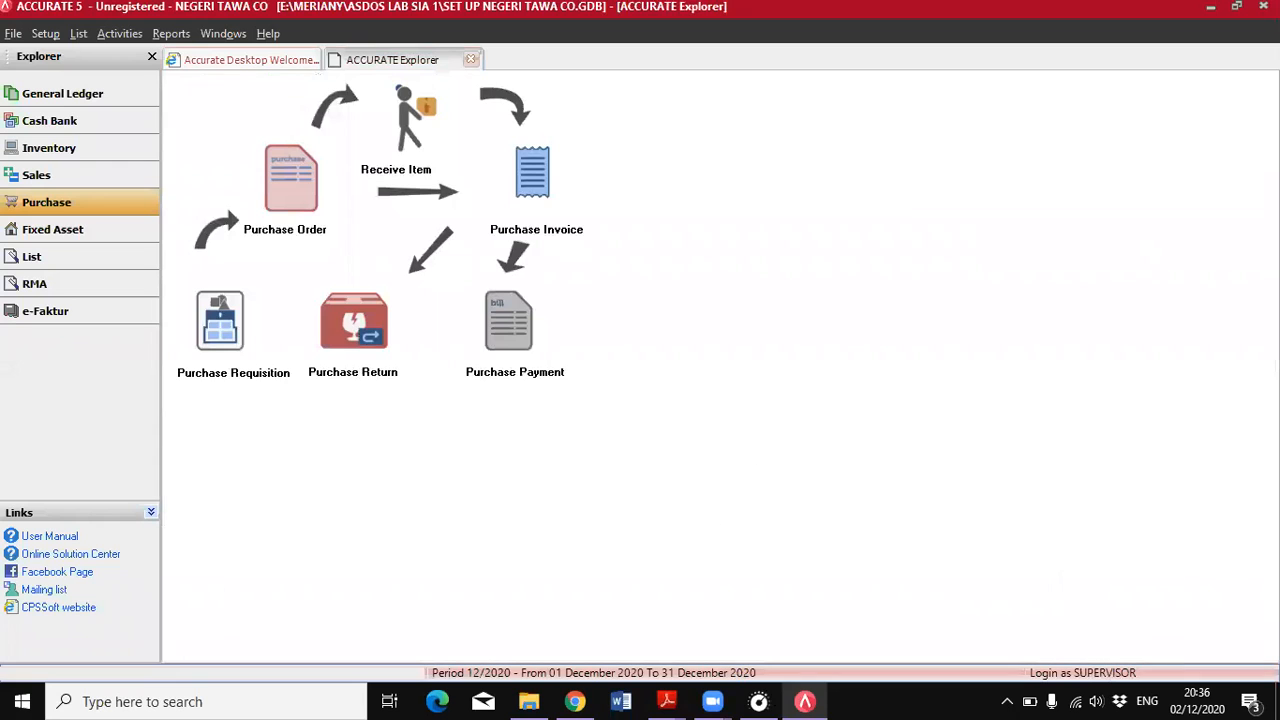
Read the 12 June 2018 customer order in the PDF, including its items, discount, FOB, freight and payment terms
mouse_move(667, 701)
click(770, 615)
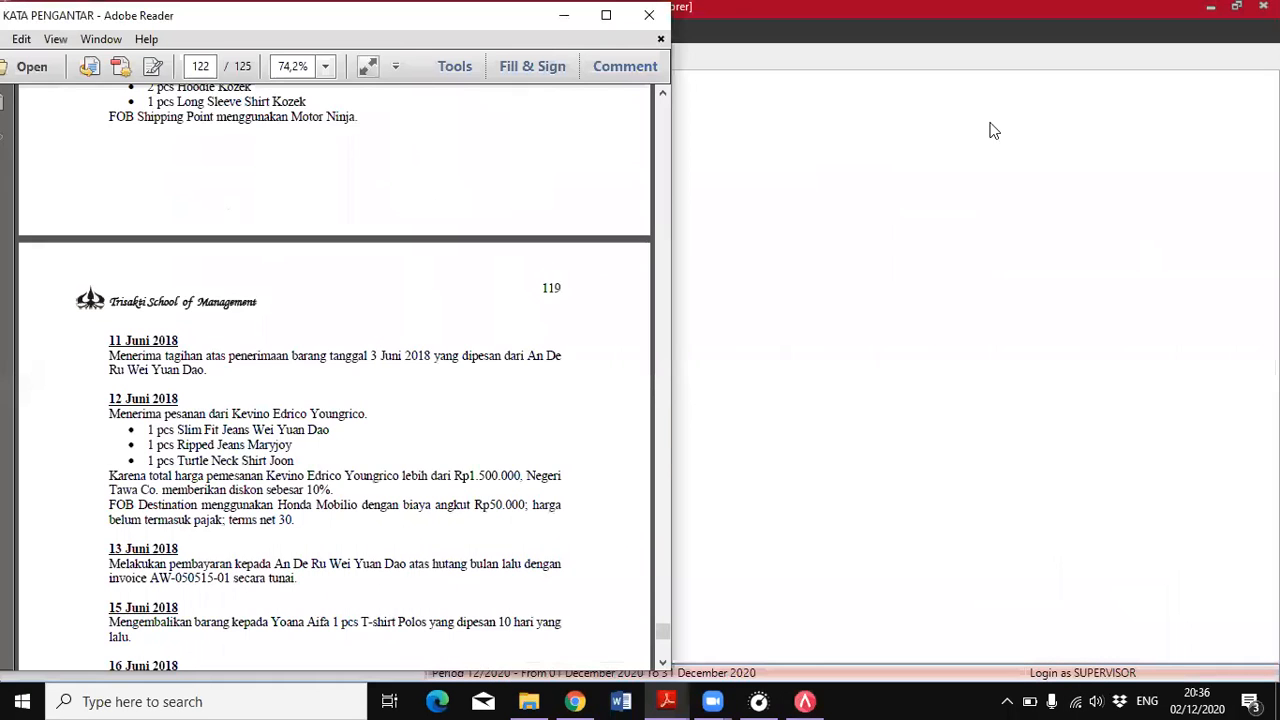
scroll(215, 446, down, 5)
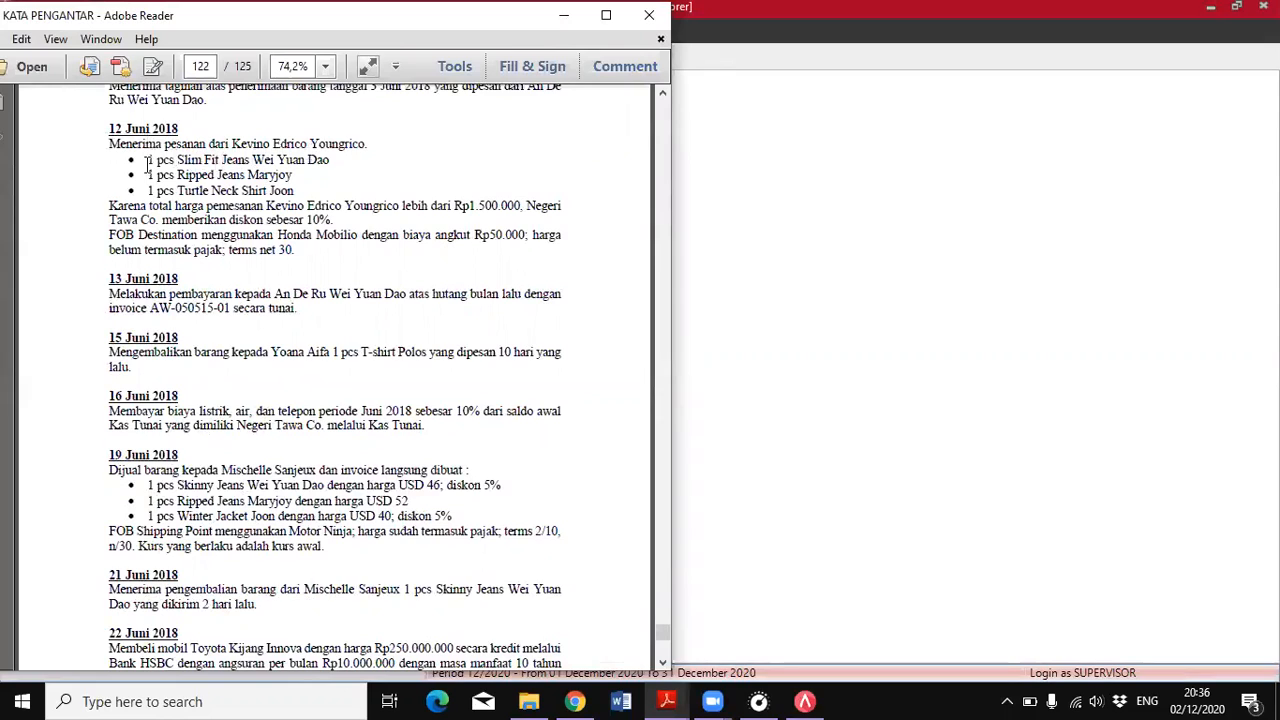
drag(148, 161, 297, 192)
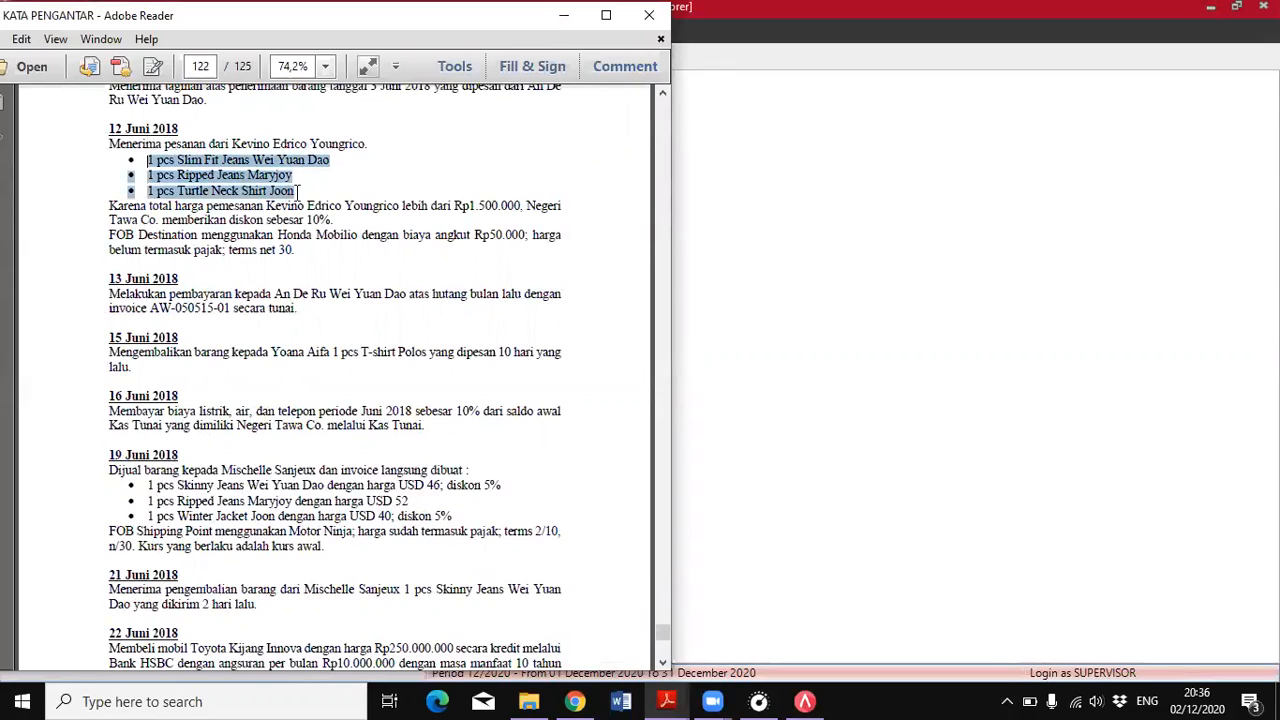
click(297, 191)
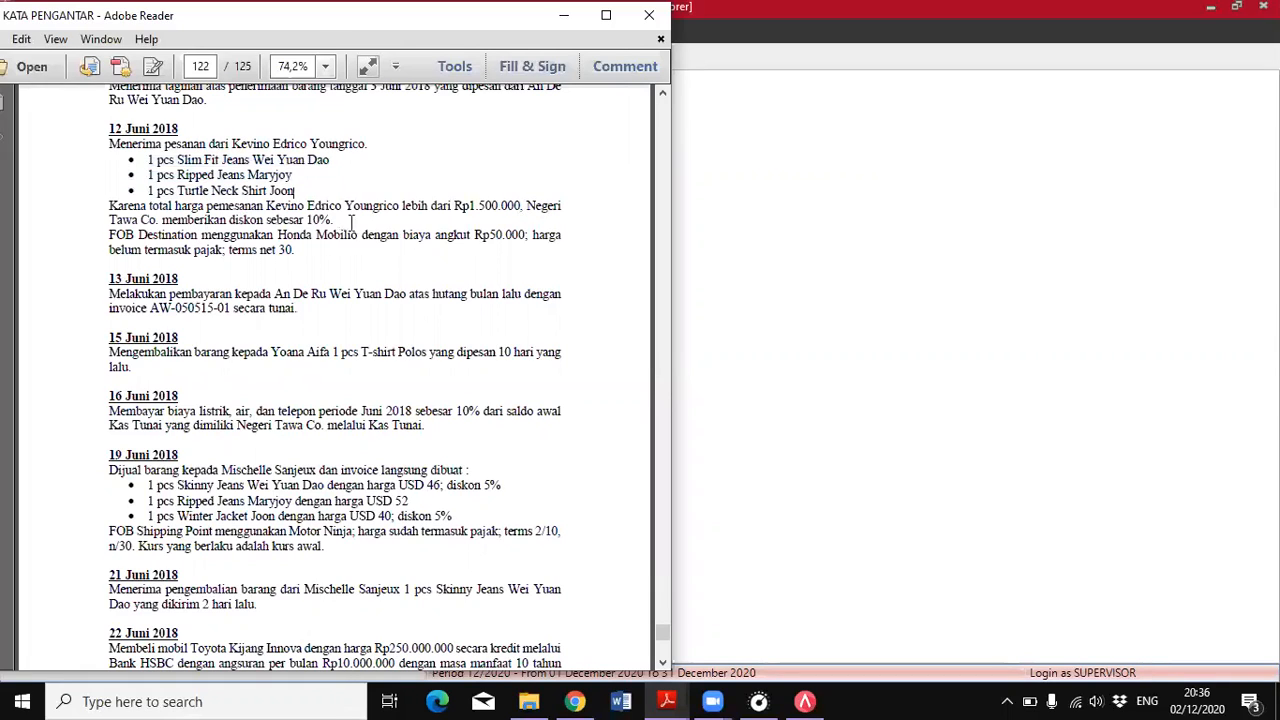
drag(307, 221, 338, 224)
click(305, 218)
Switch to ACCURATE and start a new sales order for the customer who ordered on 12 June
click(806, 701)
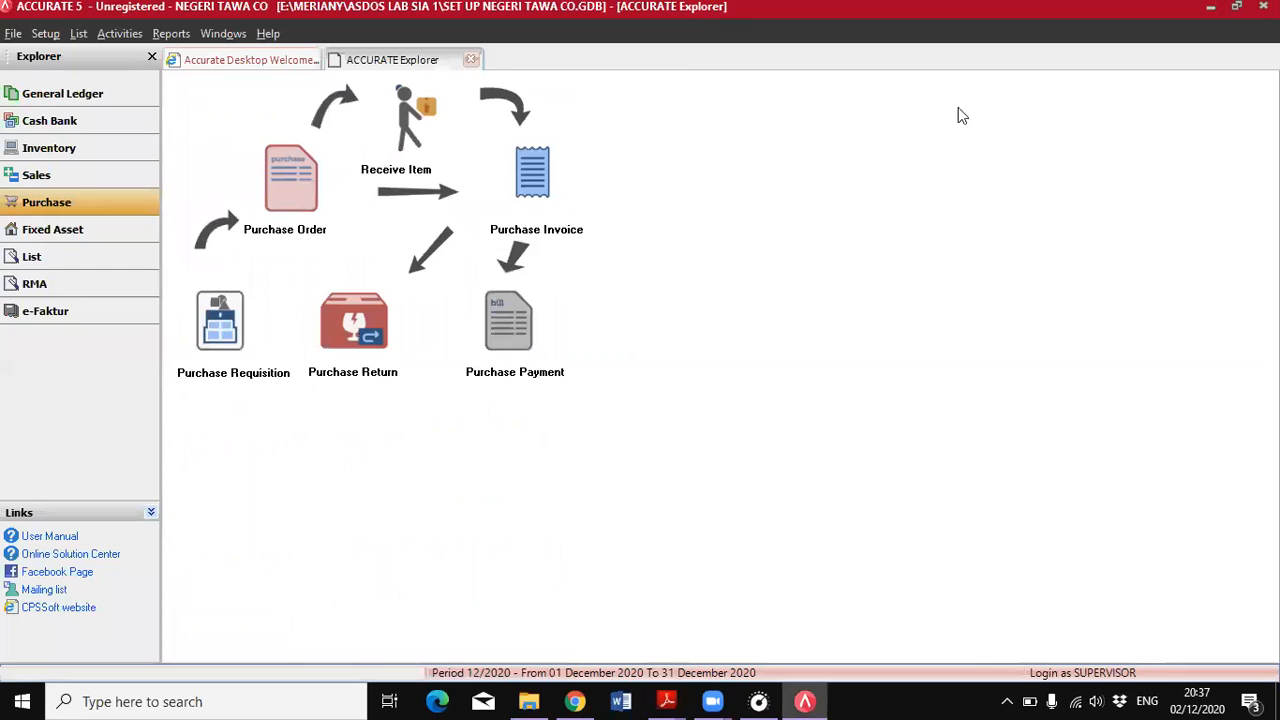
click(44, 178)
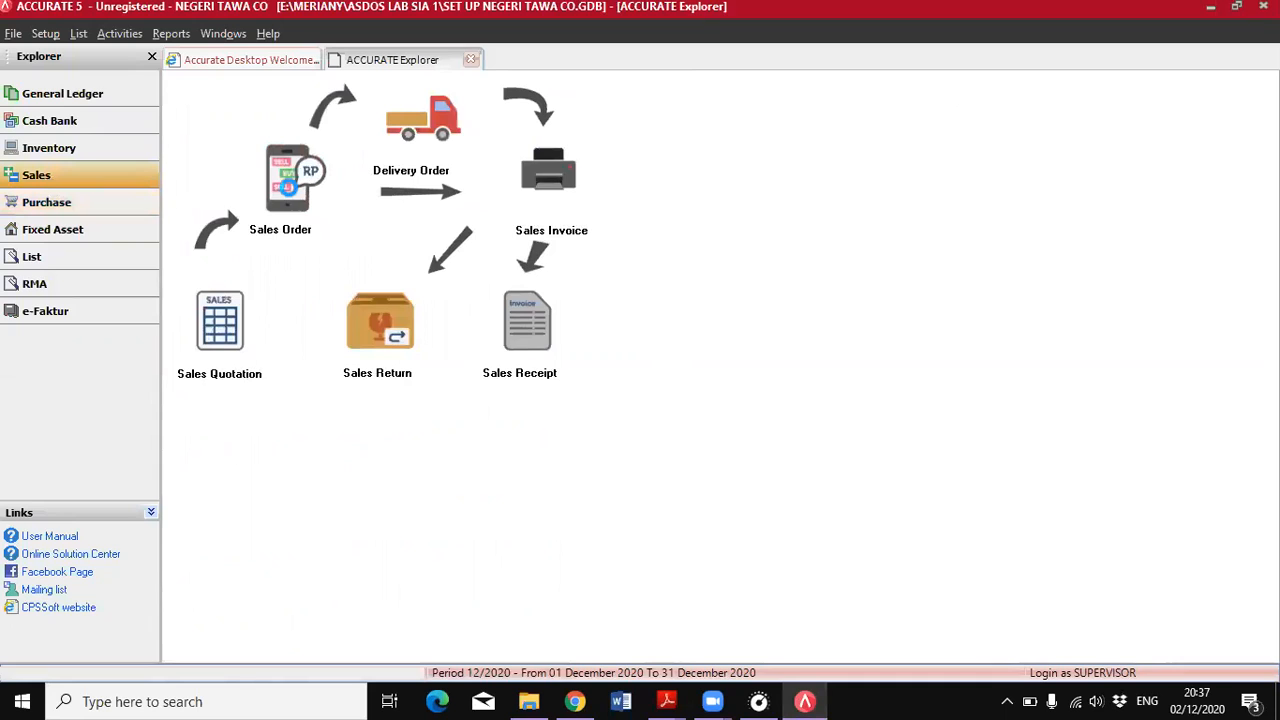
click(486, 150)
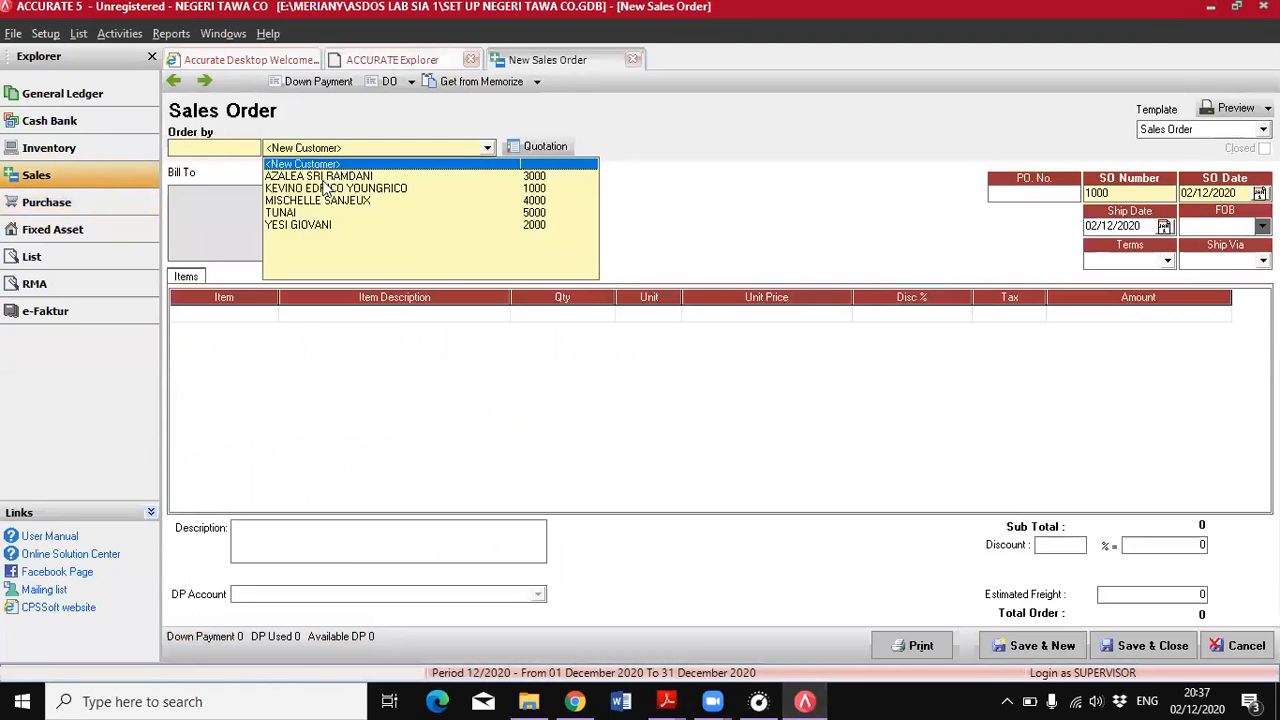
click(326, 190)
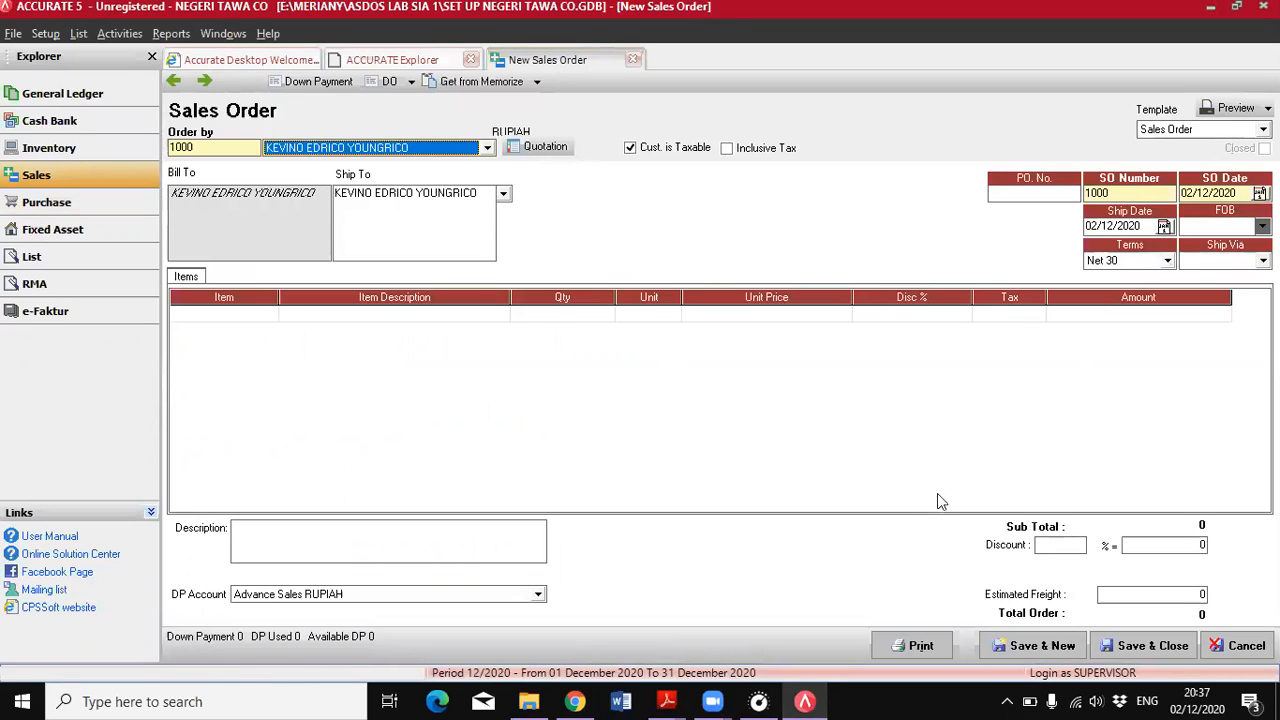
Set both the SO date and the ship date of the sales order to 12/06/2018
click(1217, 193)
text(12/0)
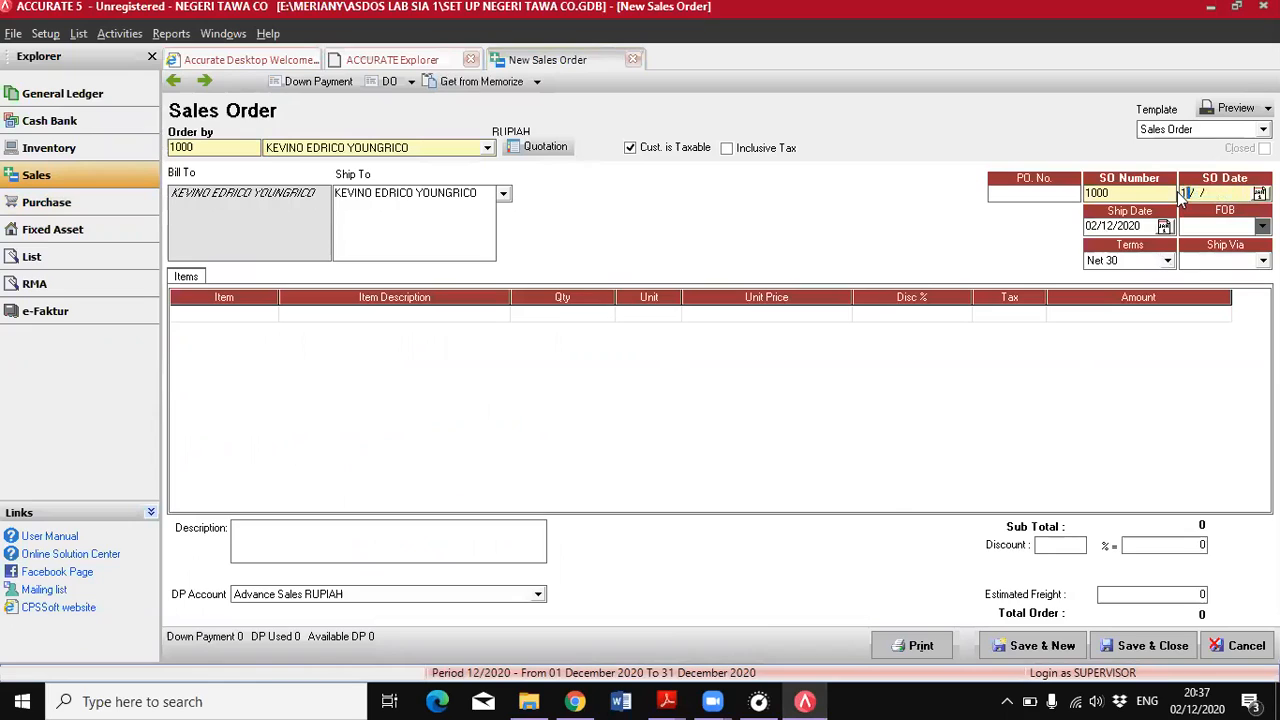
text(6/2018)
click(1092, 226)
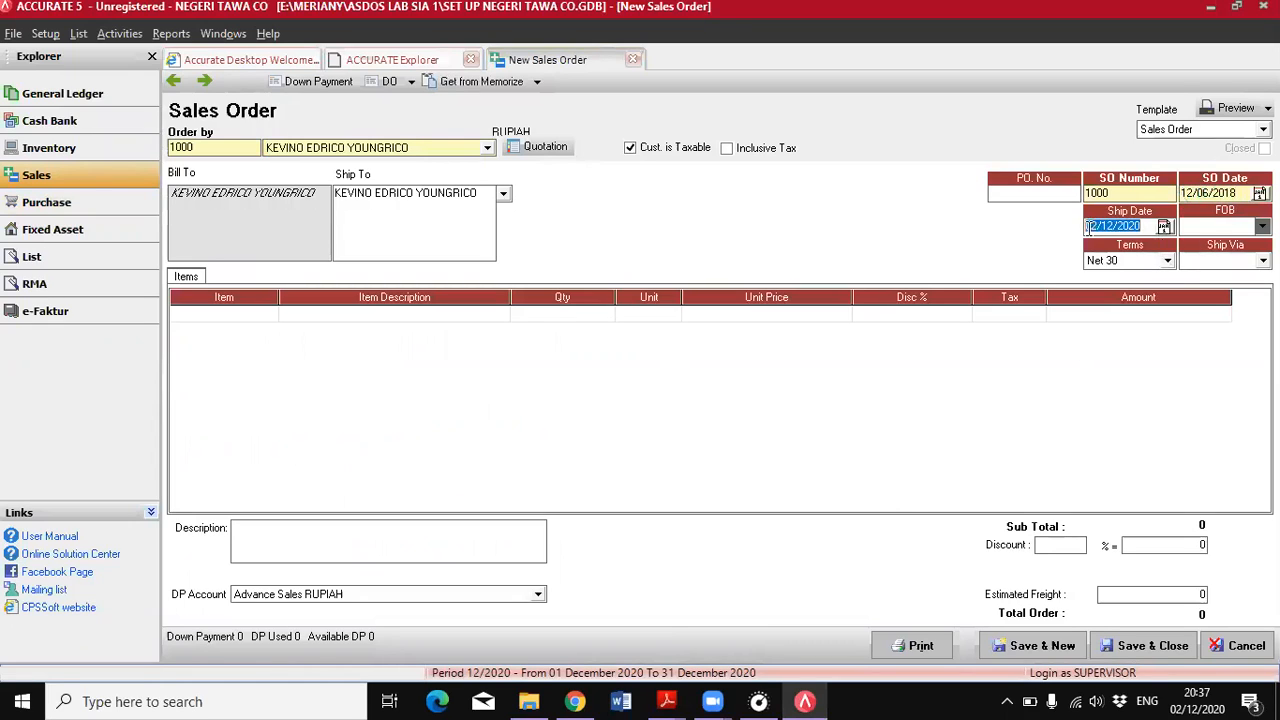
text(12/06/2018)
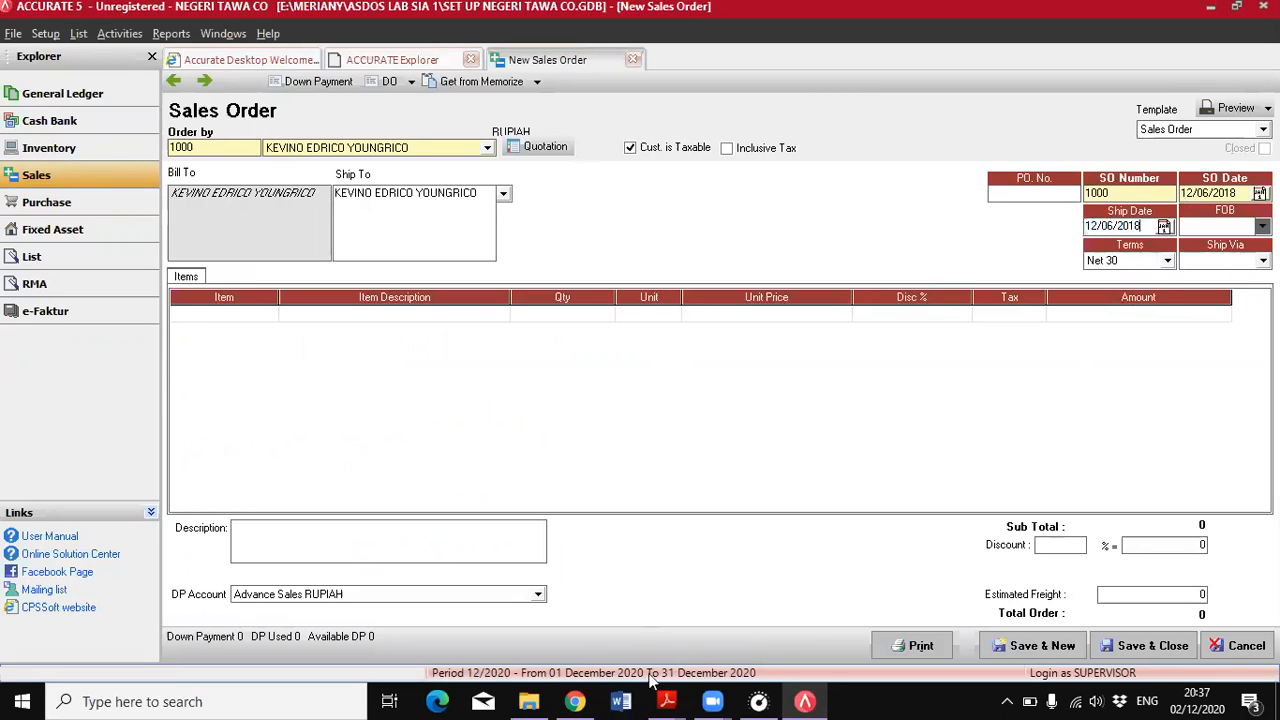
Following the 12 June terms in the PDF, set the sales order's FOB to Destination and its shipment method to Honda Mobilio
mouse_move(667, 701)
mouse_move(759, 632)
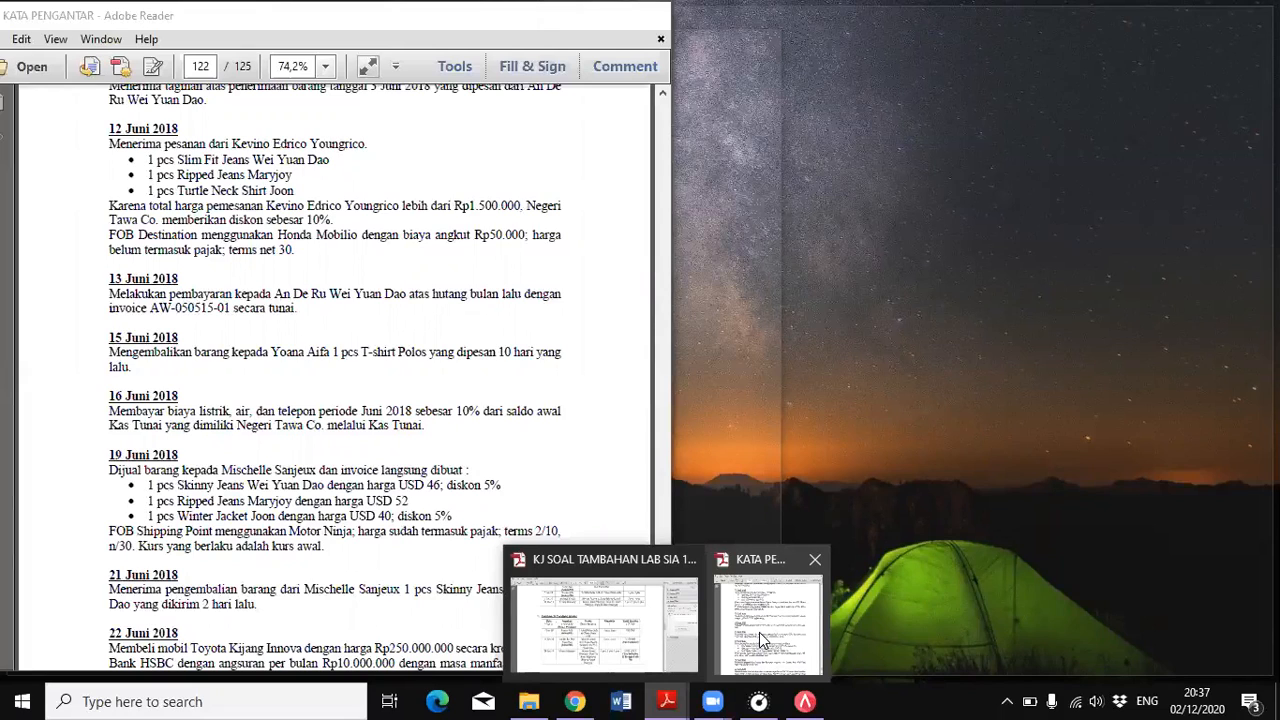
click(759, 632)
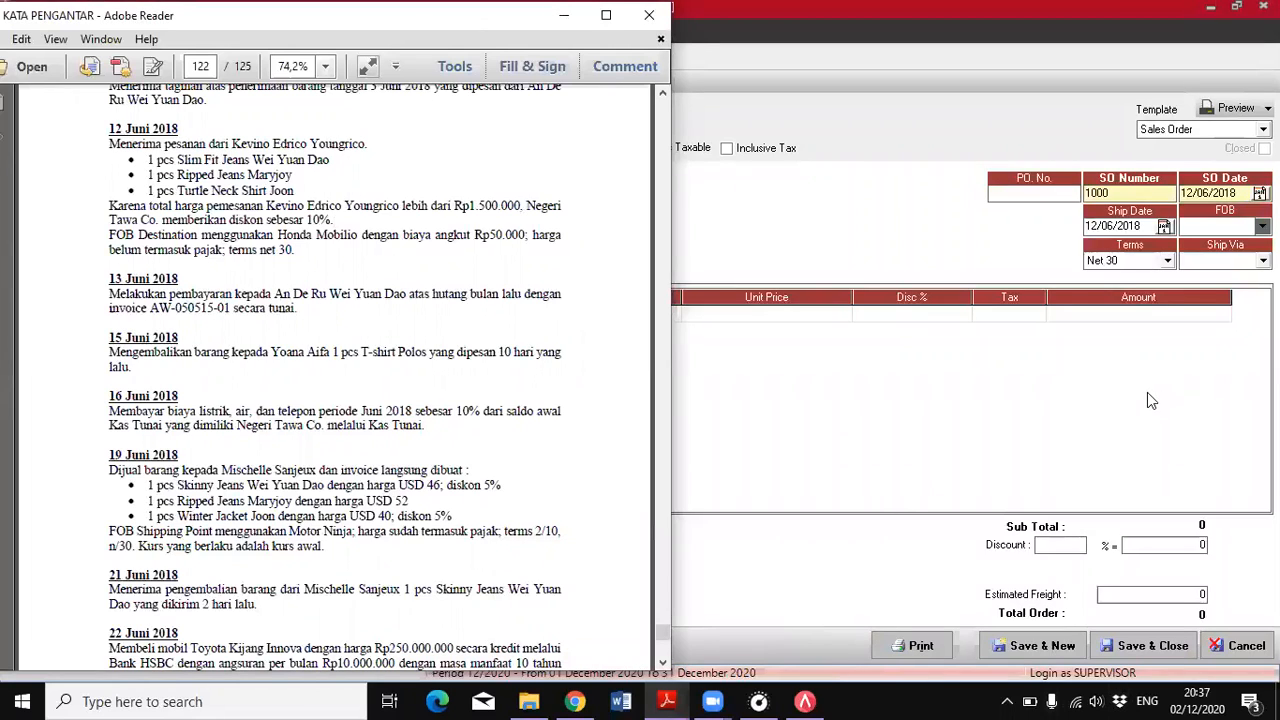
click(1248, 226)
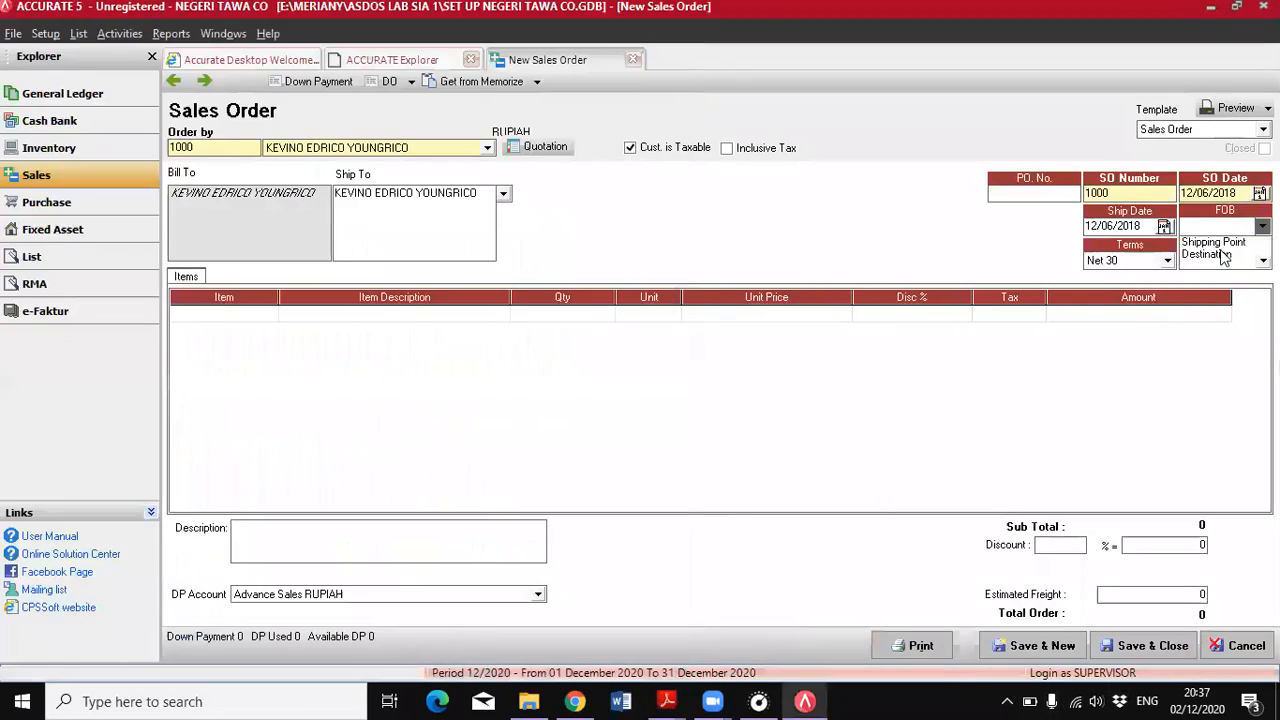
click(1222, 255)
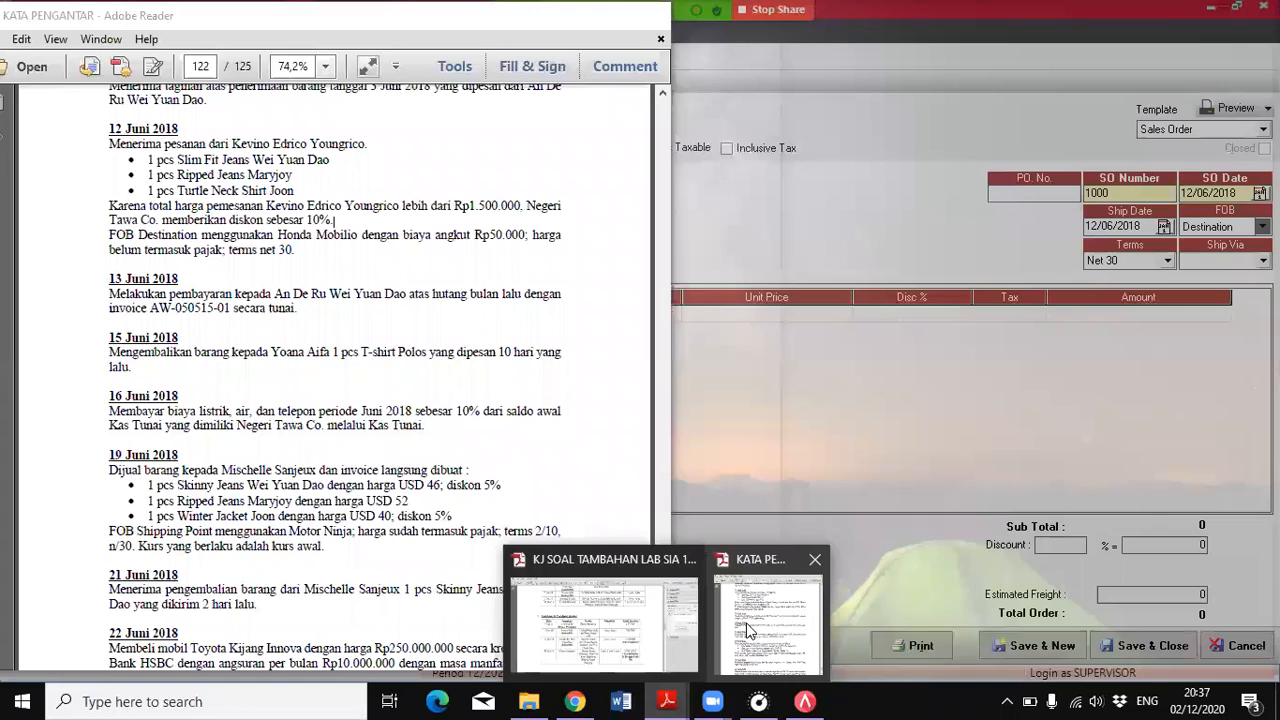
click(768, 588)
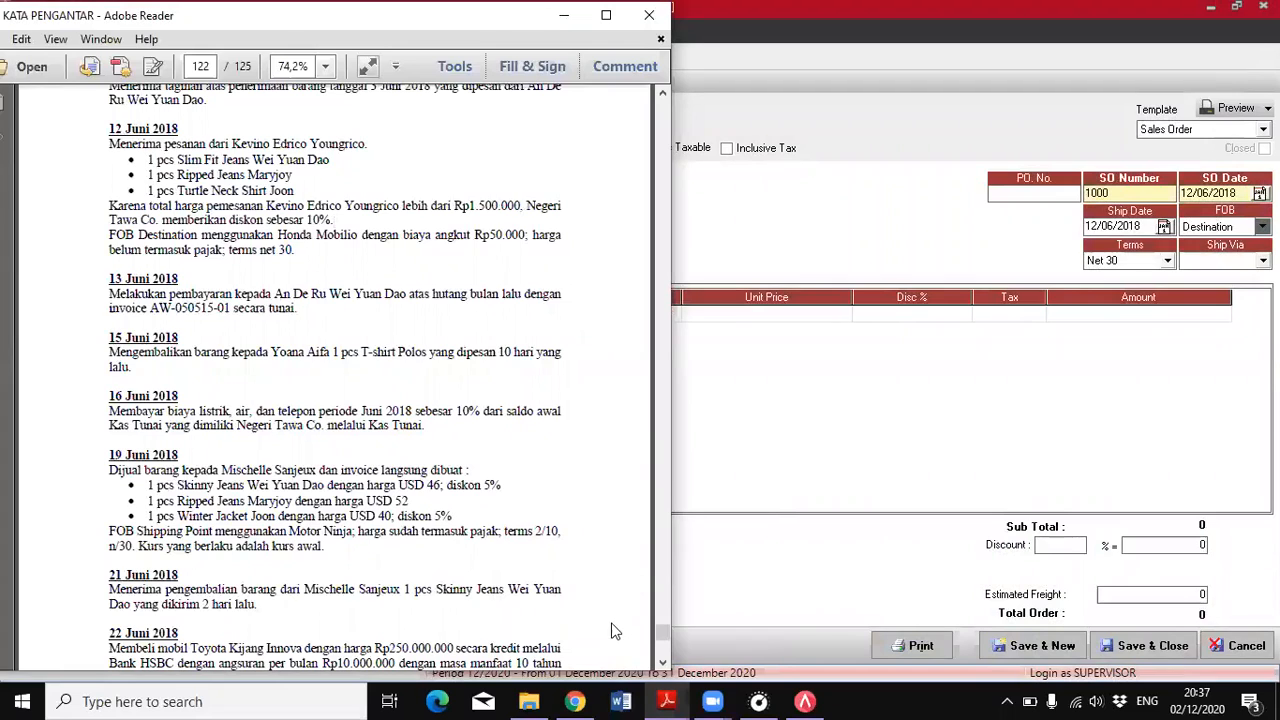
click(800, 701)
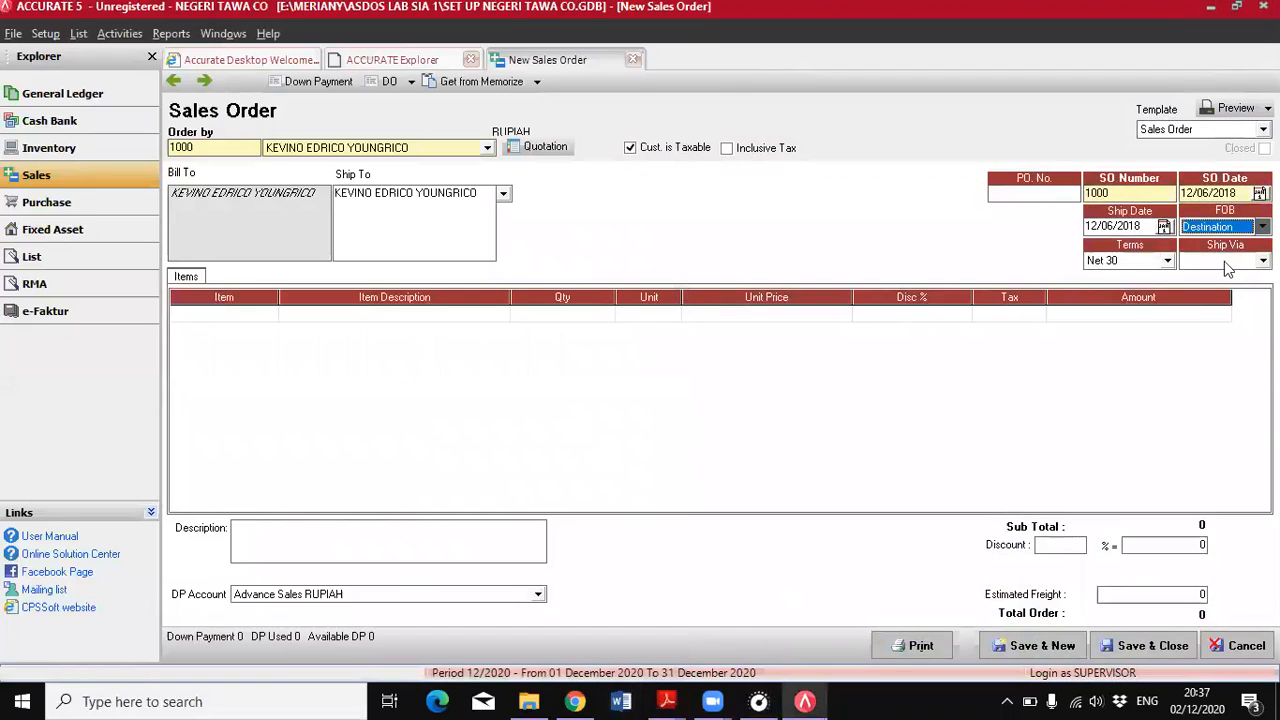
click(1230, 261)
click(1205, 289)
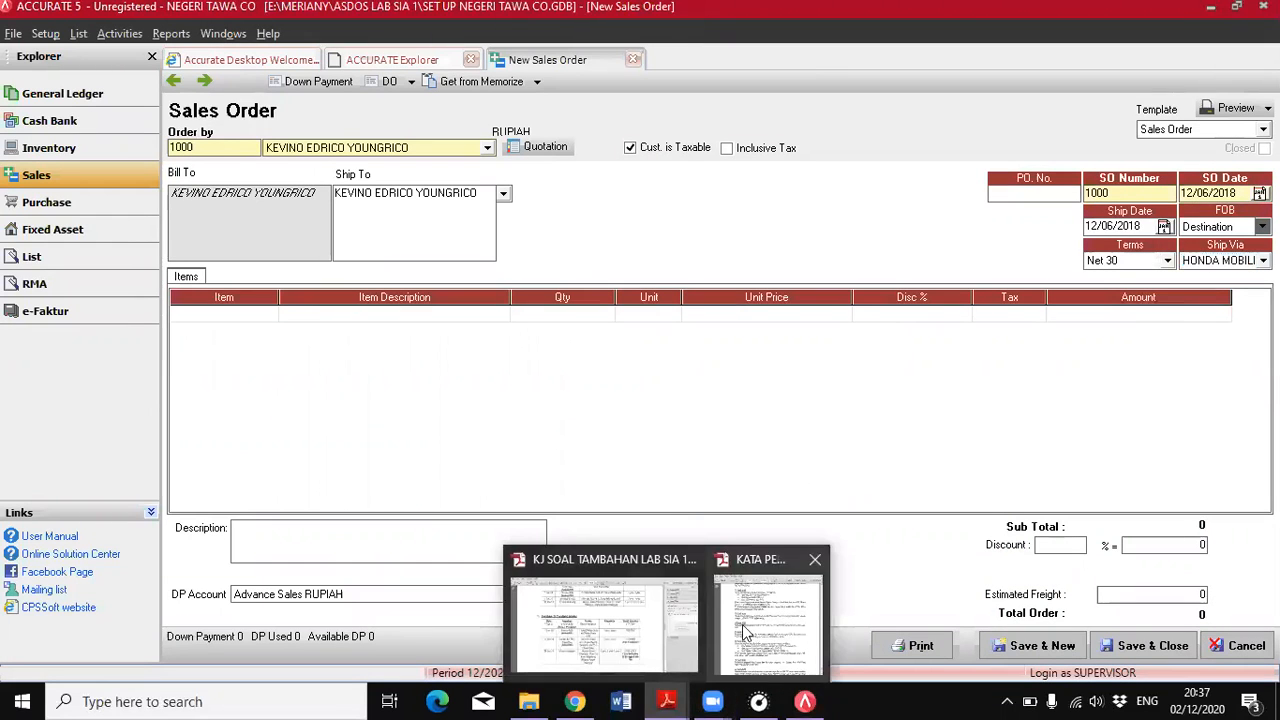
Show the PDF beside the sales order and add 1 PCS of slim fit jeans, item AW-02, as the first line
click(745, 632)
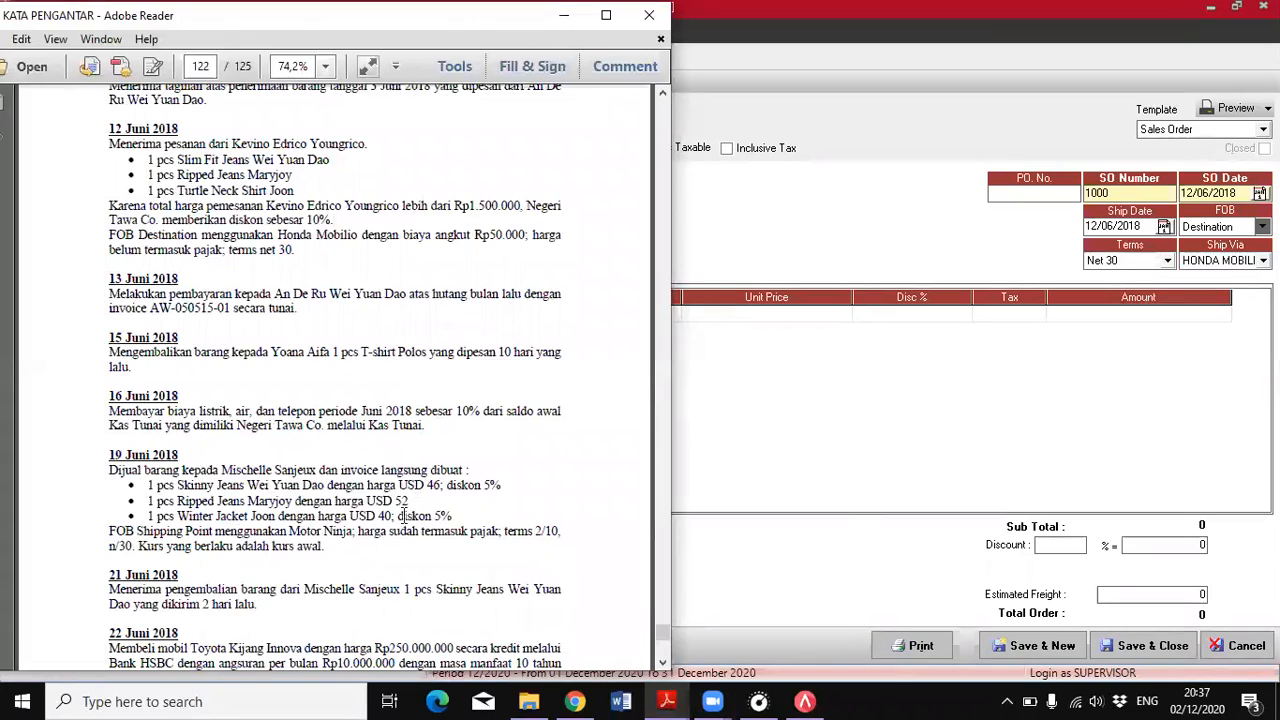
click(1236, 7)
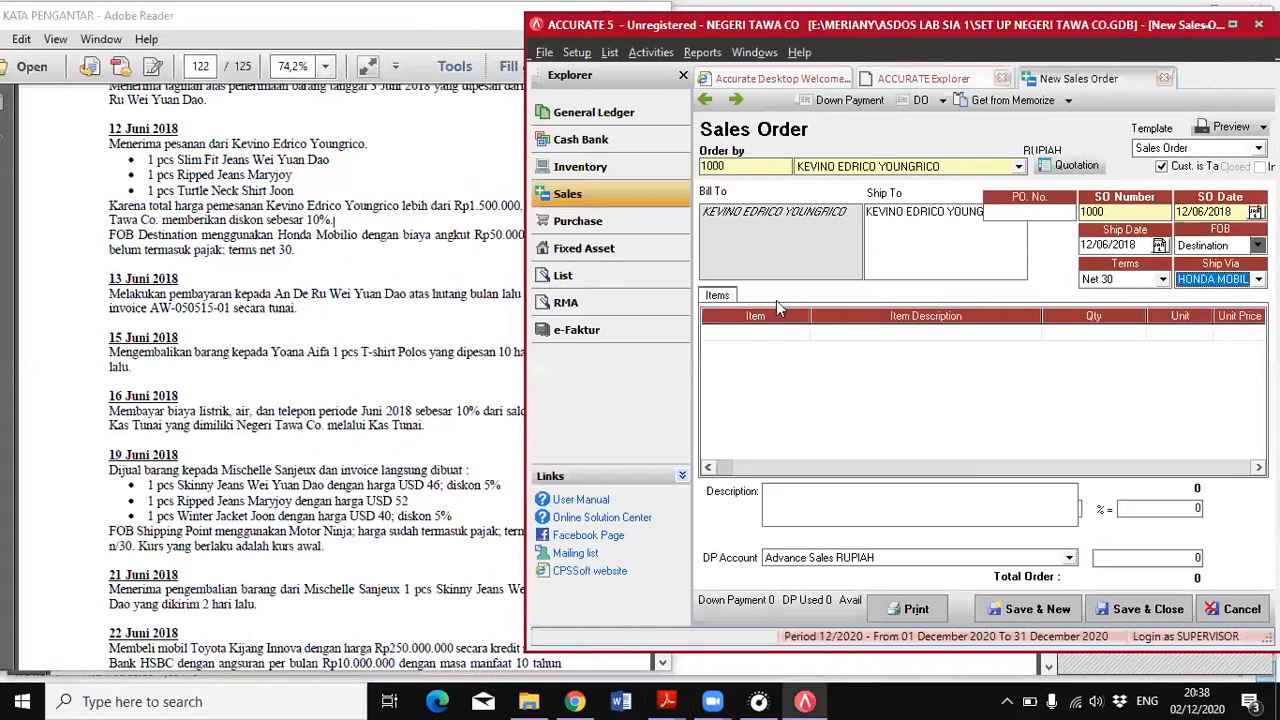
click(806, 333)
click(801, 333)
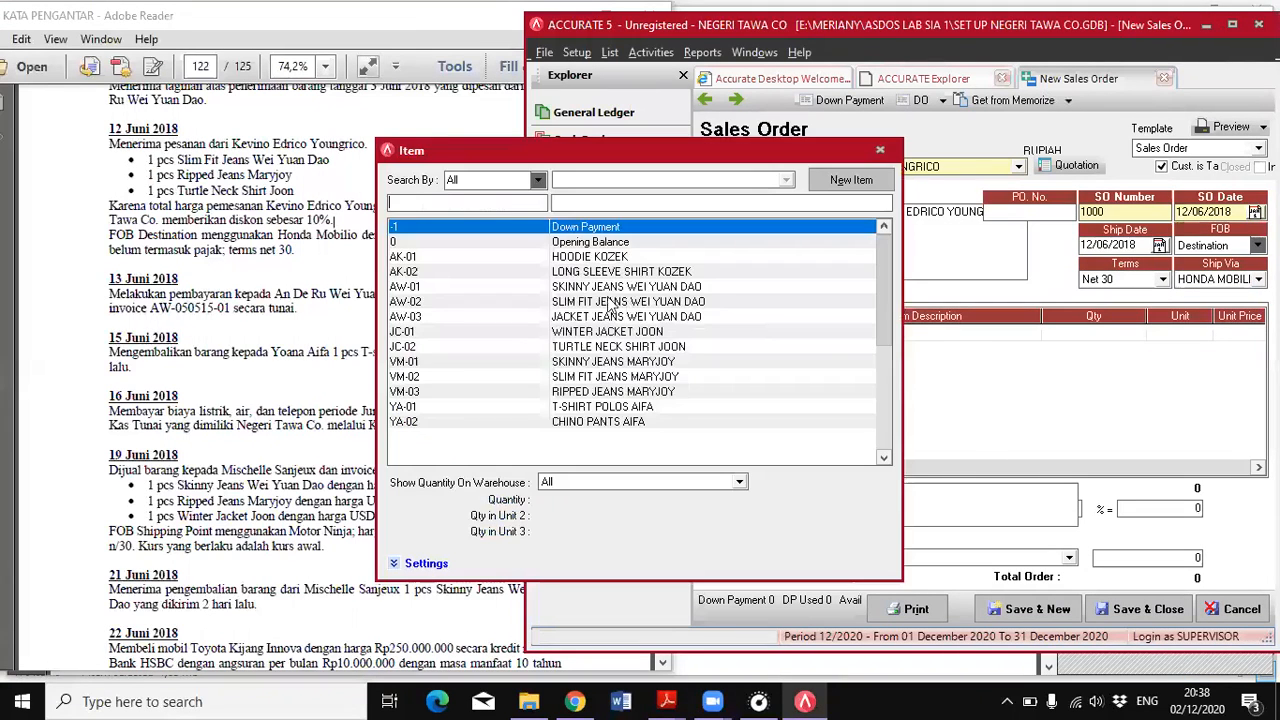
double_click(598, 300)
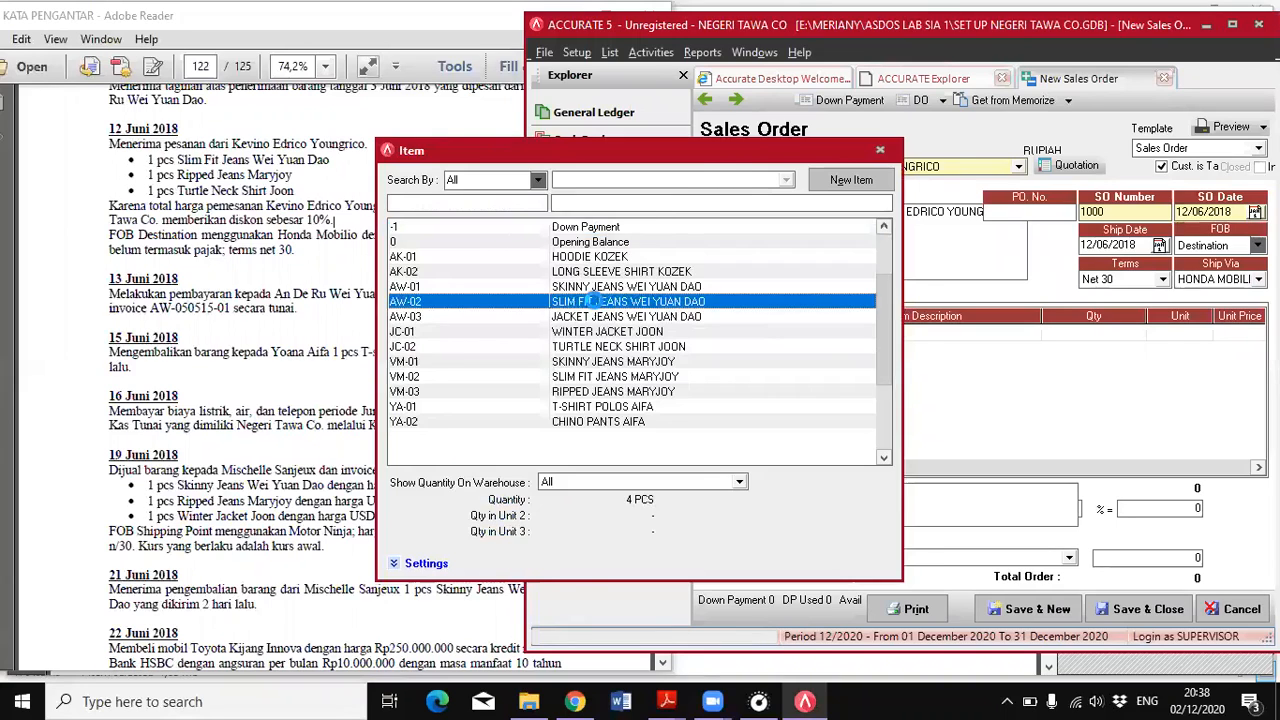
click(1100, 340)
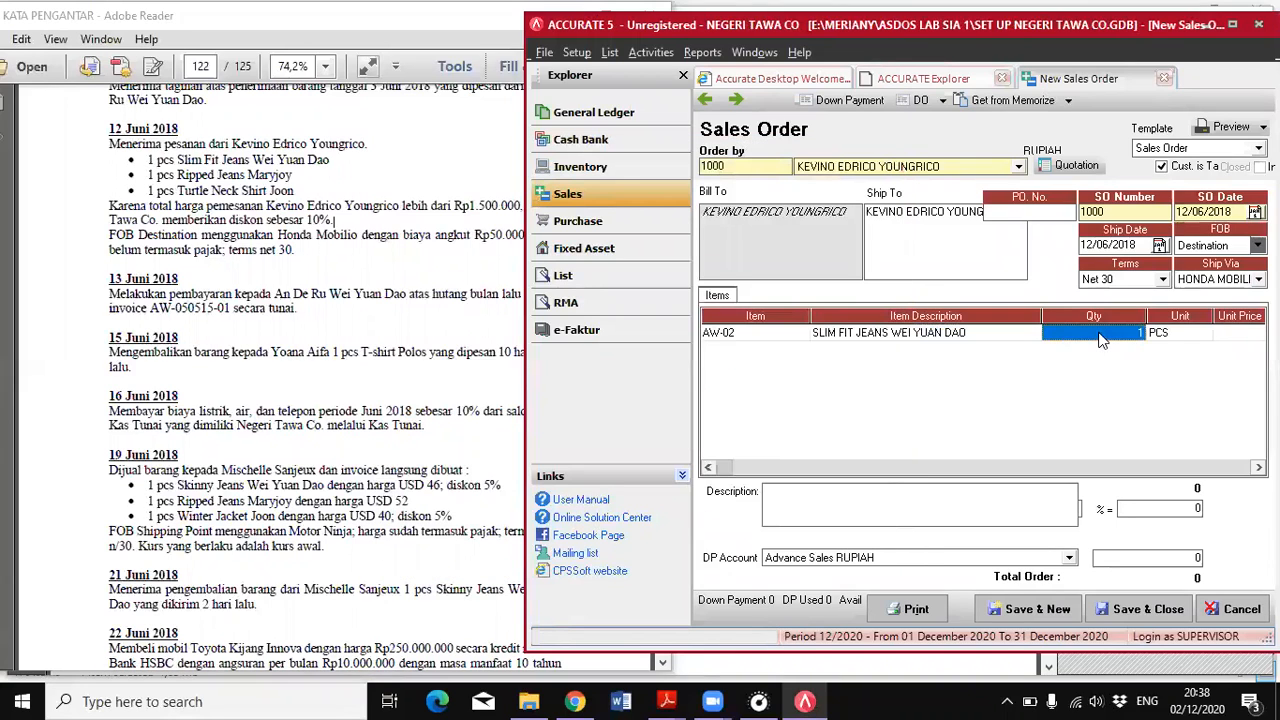
key(Tab)
key(Tab)
key(Tab)
key(Tab)
key(Tab)
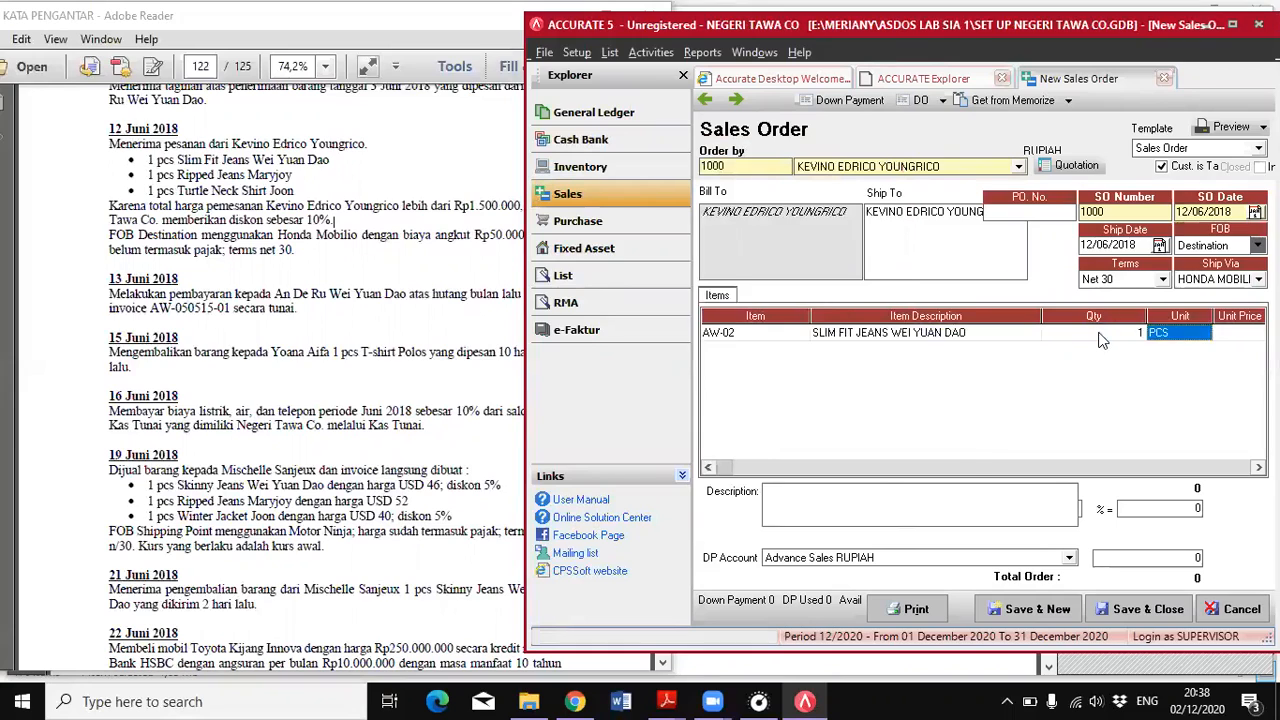
key(Tab)
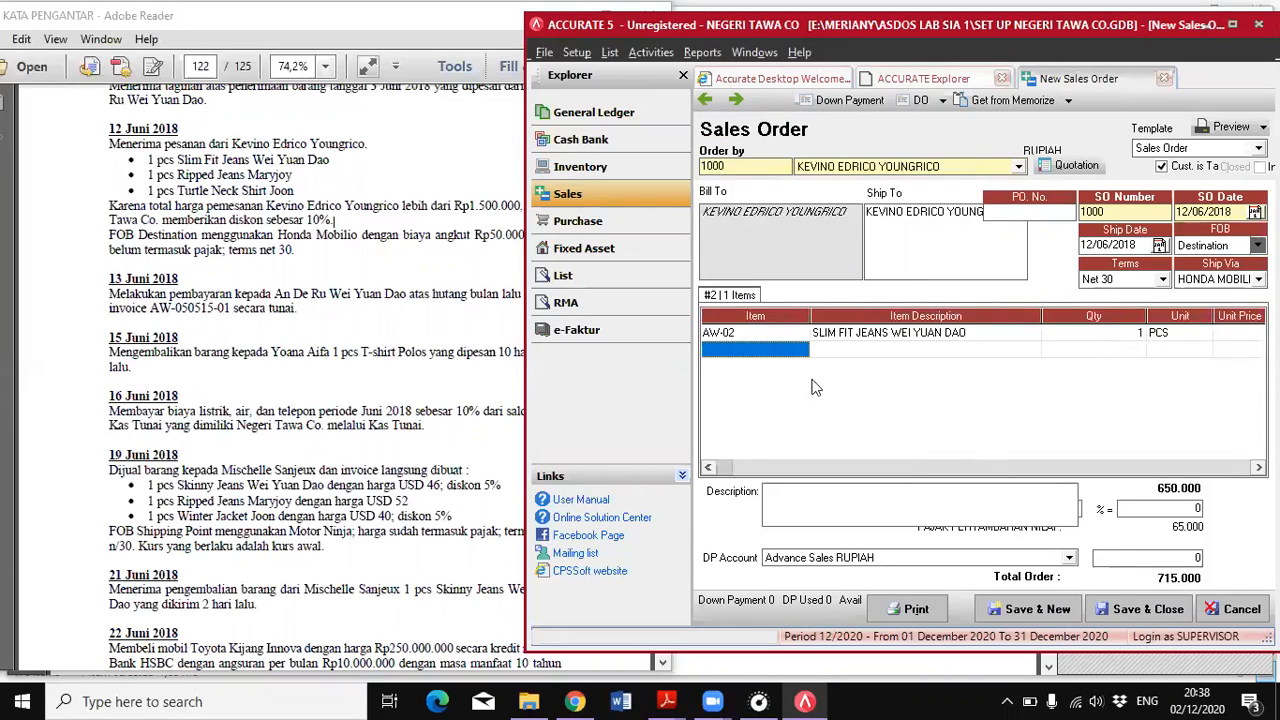
Add 1 PCS of Ripped Jeans Maryjoy, item VM-03, as the second line of the sales order
click(766, 349)
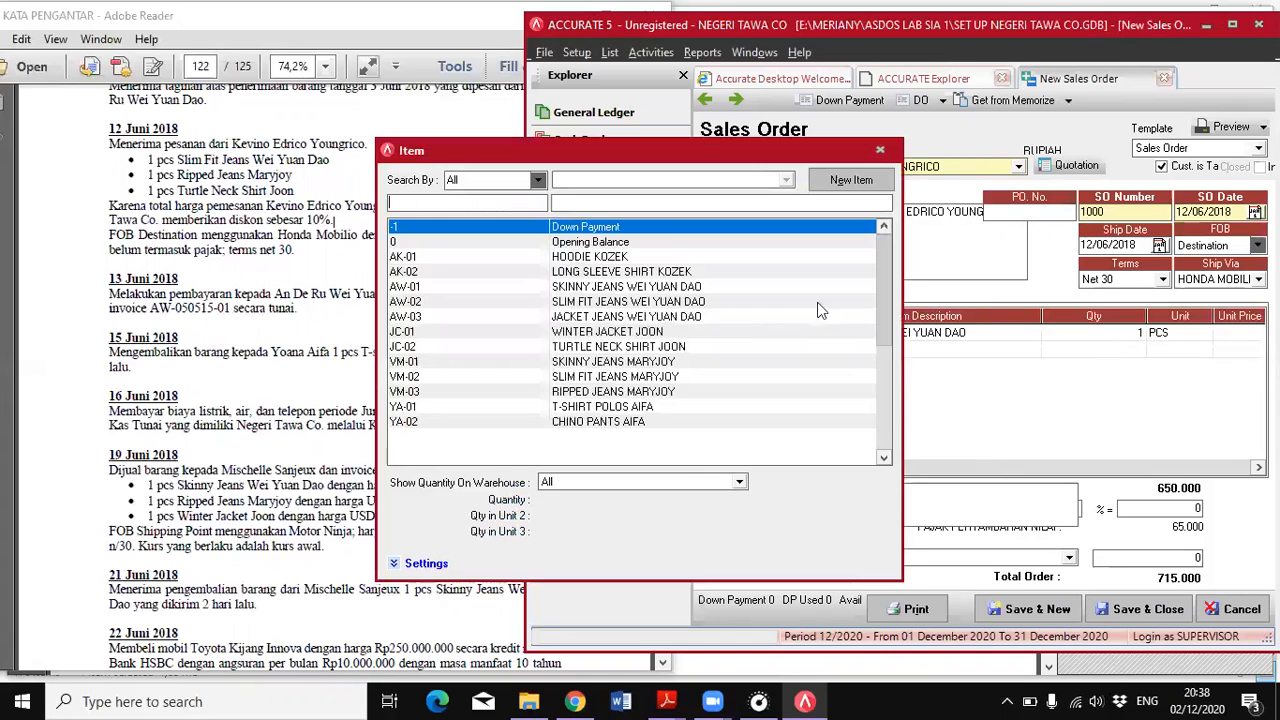
double_click(588, 393)
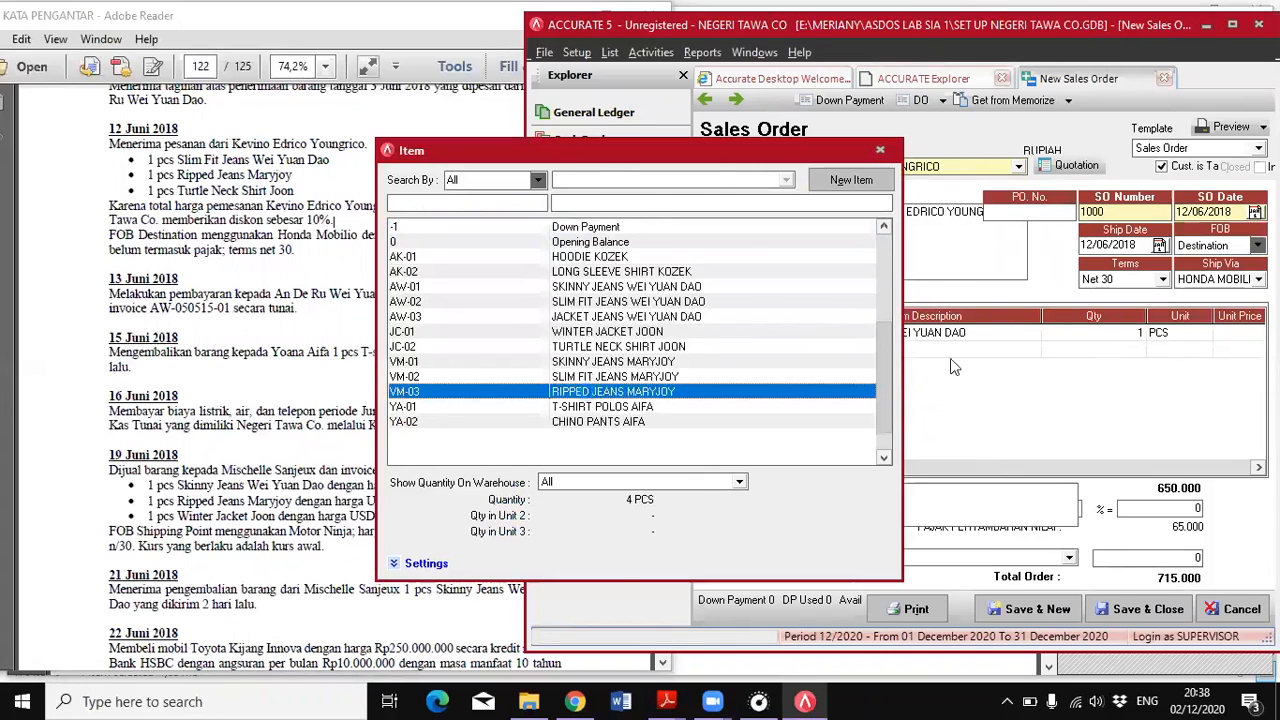
click(1086, 352)
key(Tab)
key(Tab)
key(Tab)
key(Tab)
key(Tab)
key(Tab)
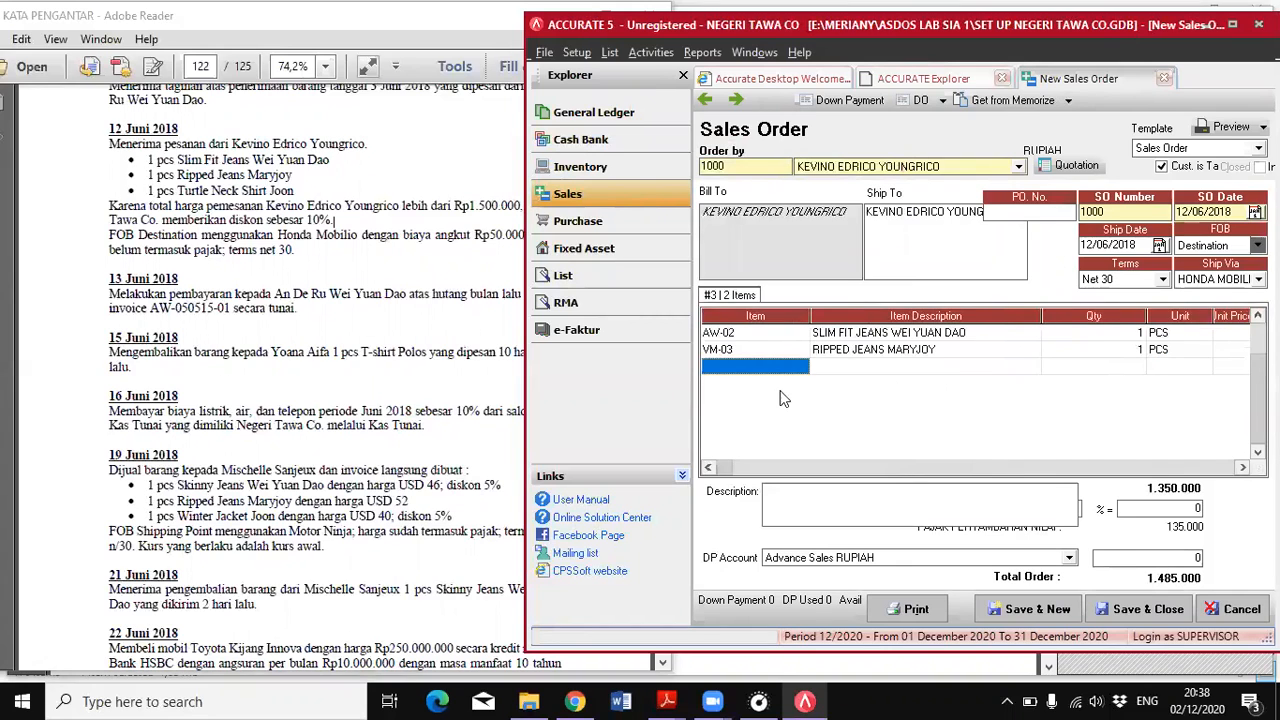
Add 1 PCS of Turtle Neck Shirt Joon, item JC-02, as the third line and commit the row
click(767, 372)
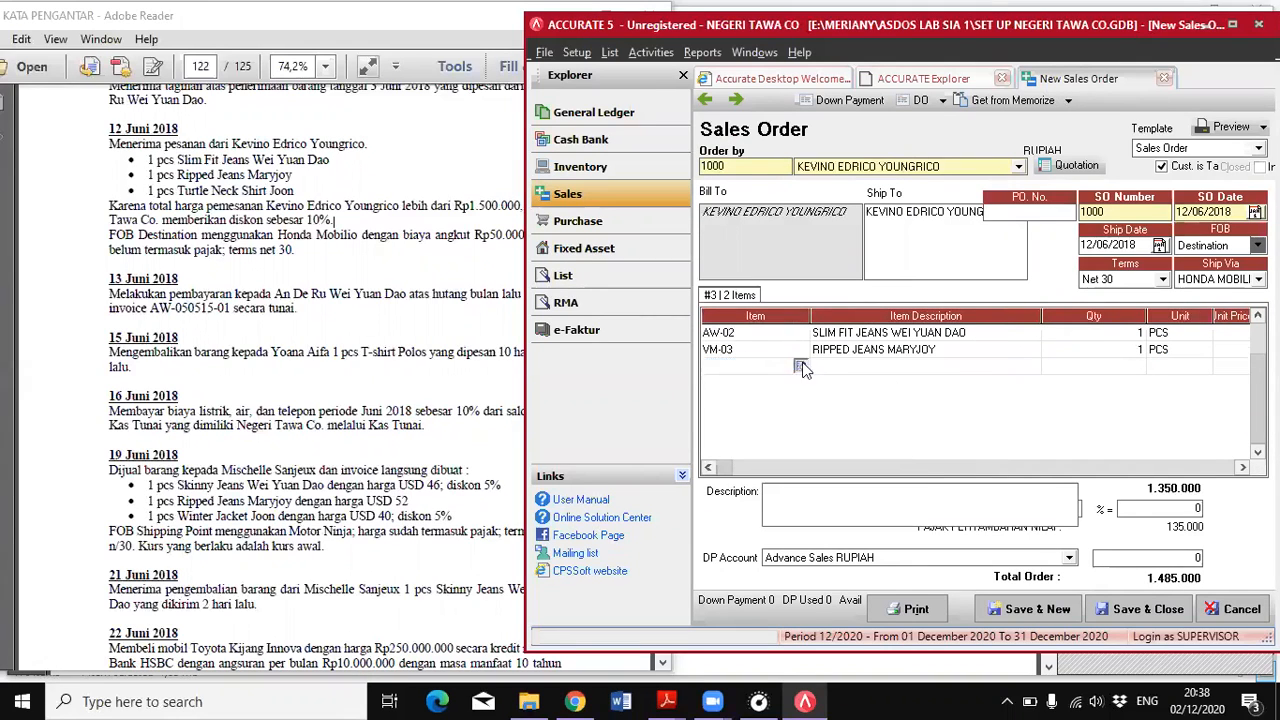
click(804, 366)
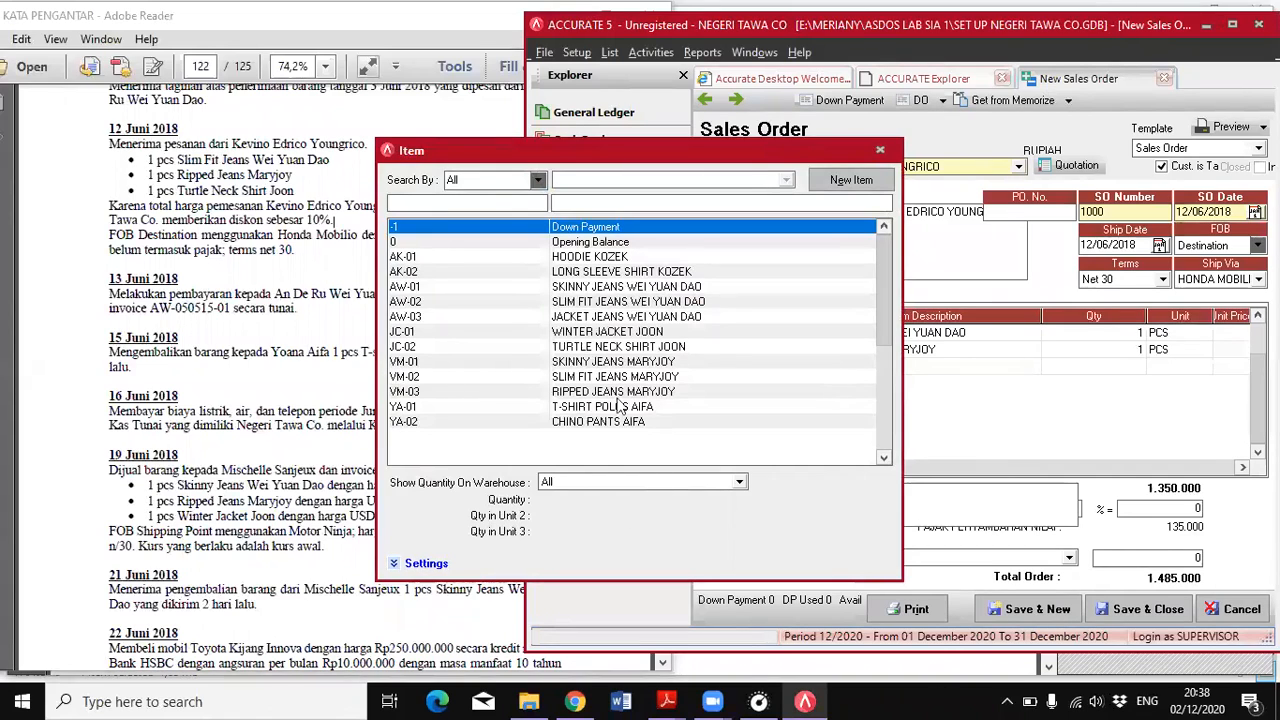
click(617, 347)
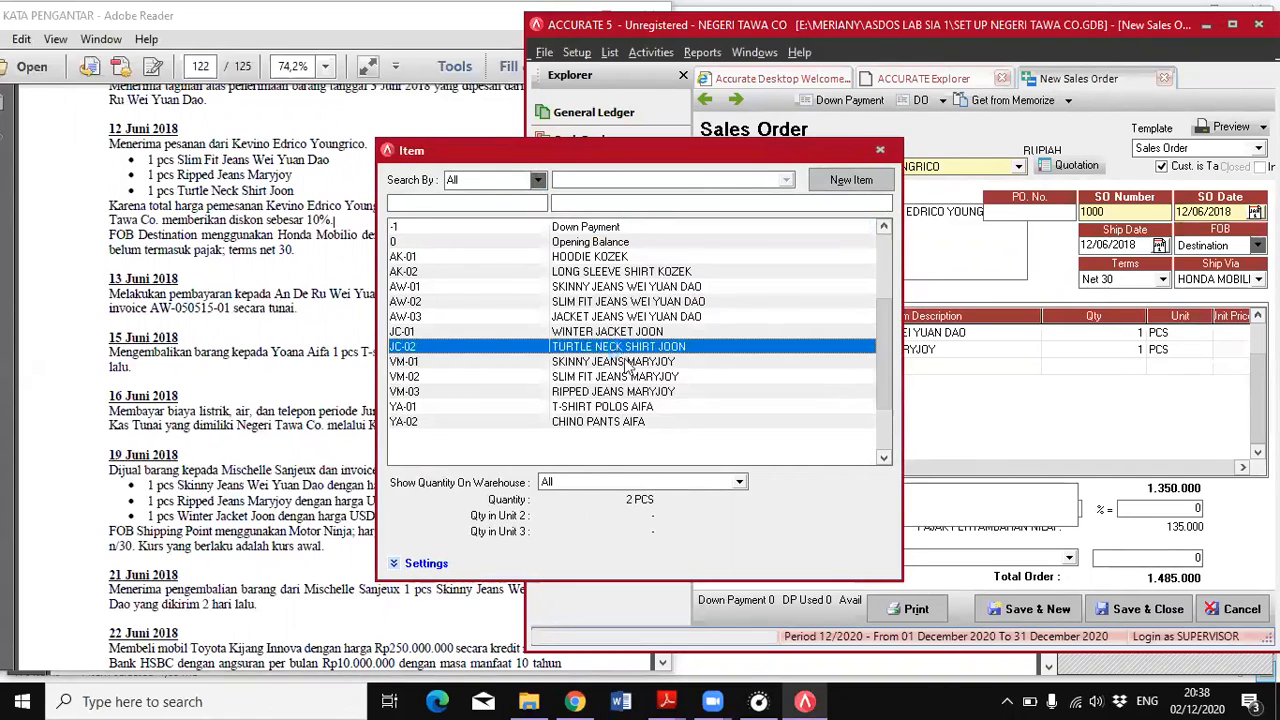
double_click(620, 350)
click(1181, 367)
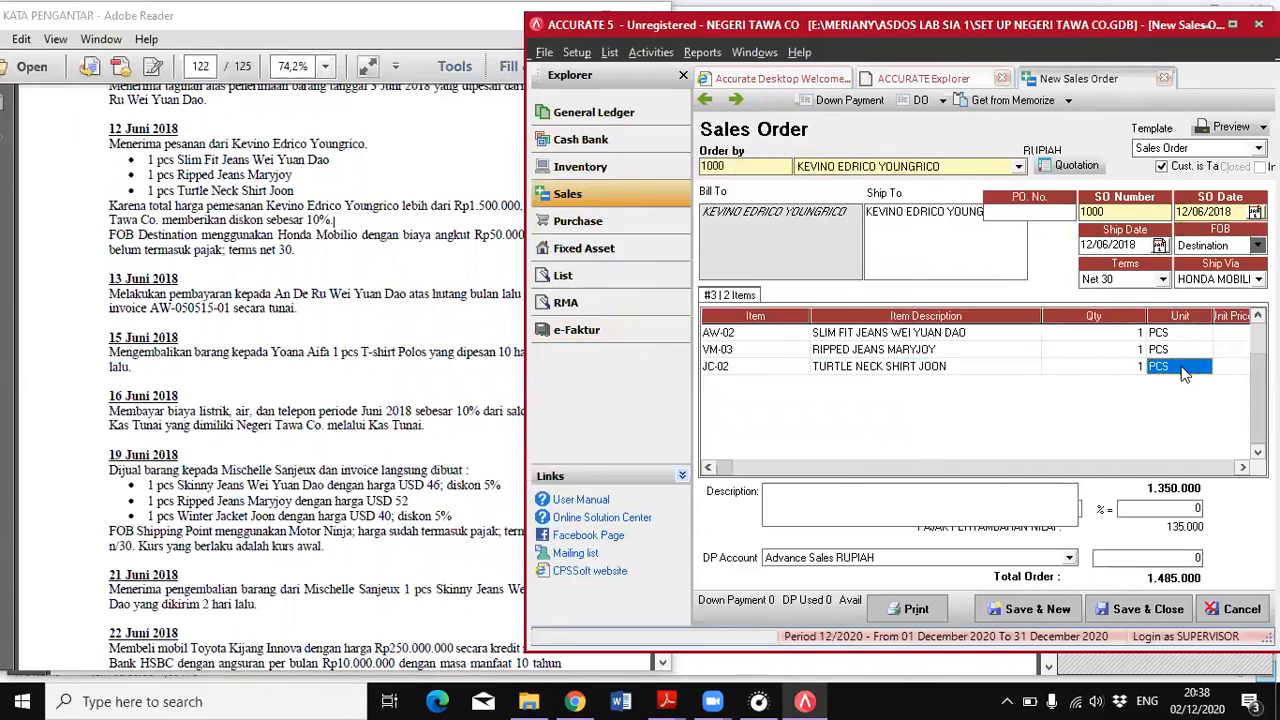
key(Right)
key(Right)
key(Right)
key(Right)
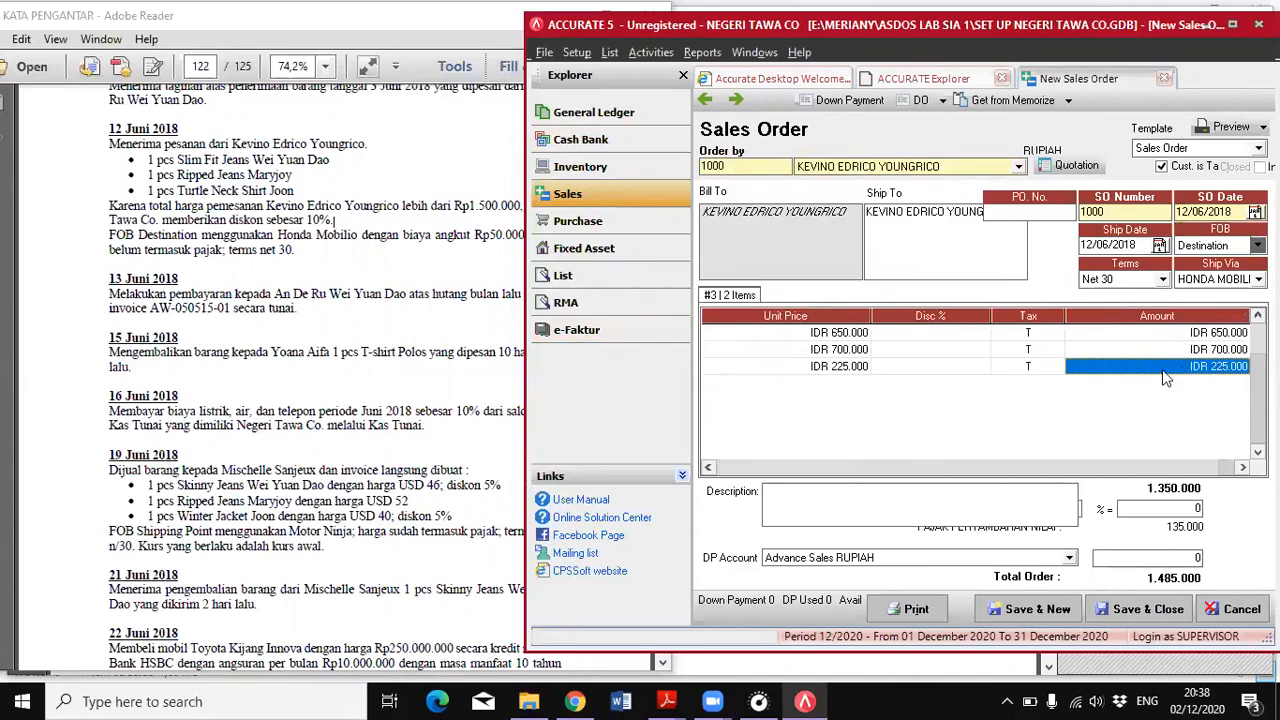
click(1157, 350)
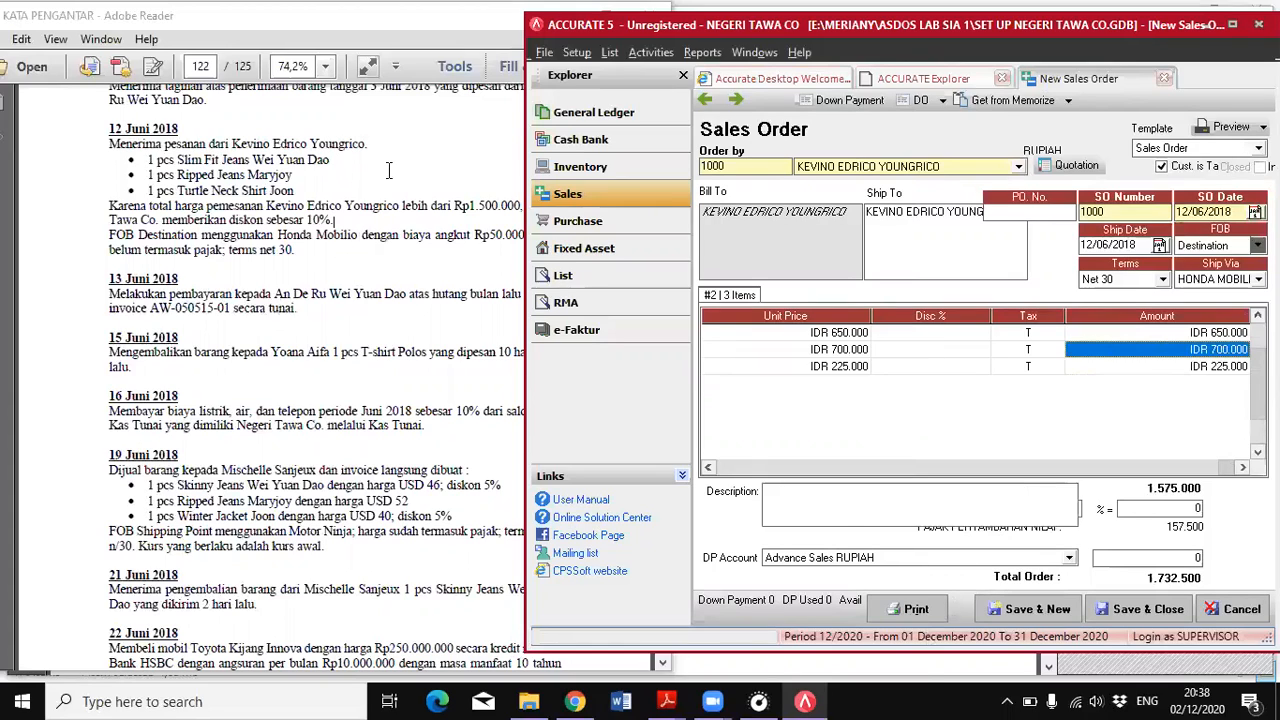
Maximize the accounting window and apply a 10% discount to the whole sales order
click(1232, 25)
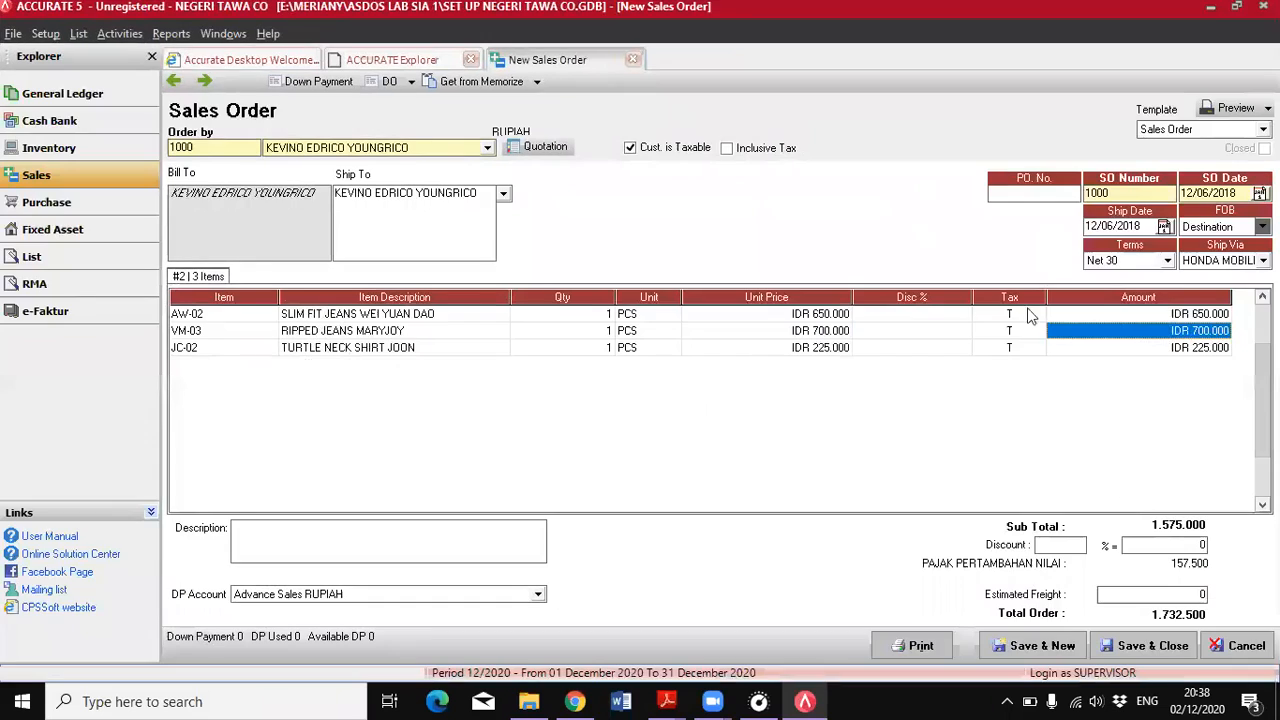
click(907, 315)
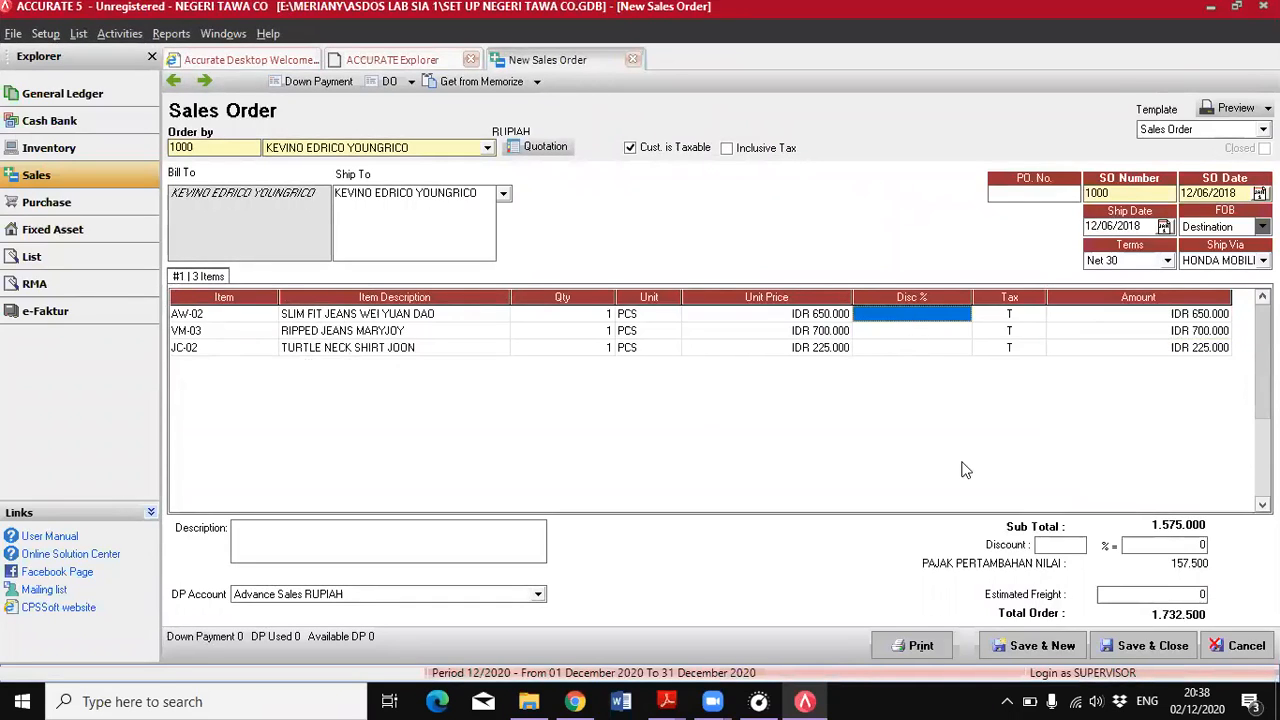
click(1050, 545)
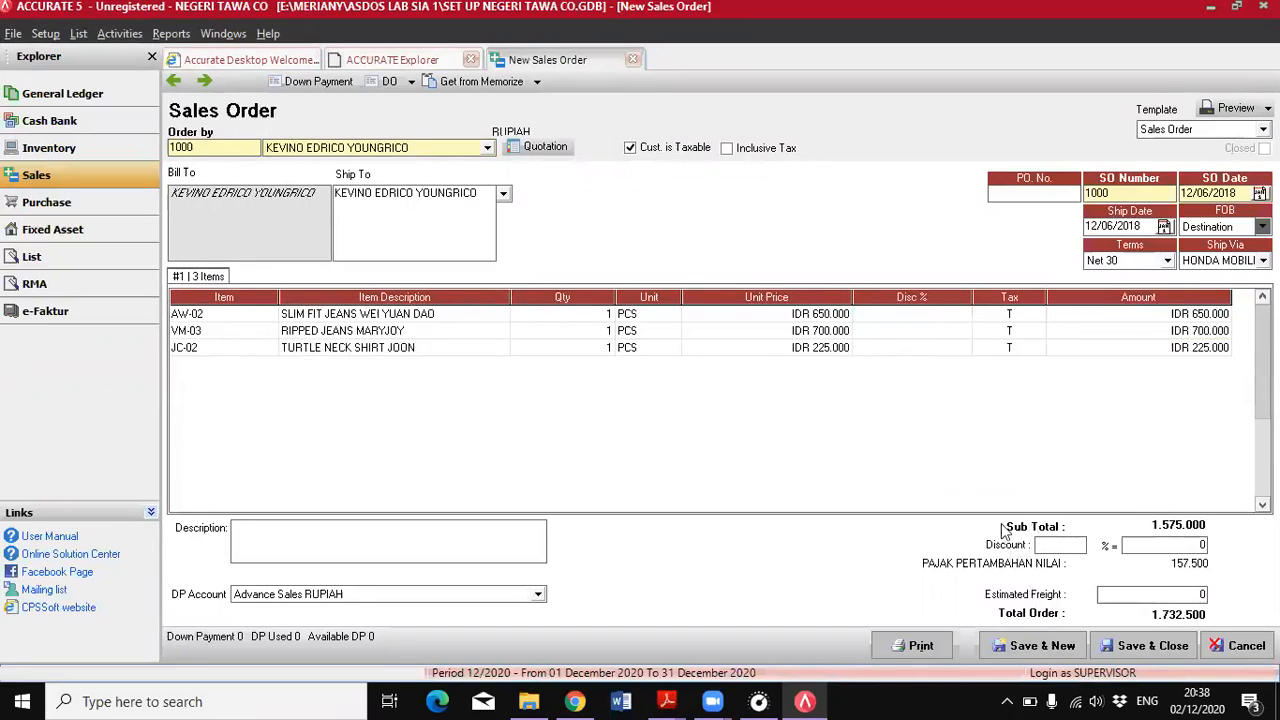
text(10)
key(Tab)
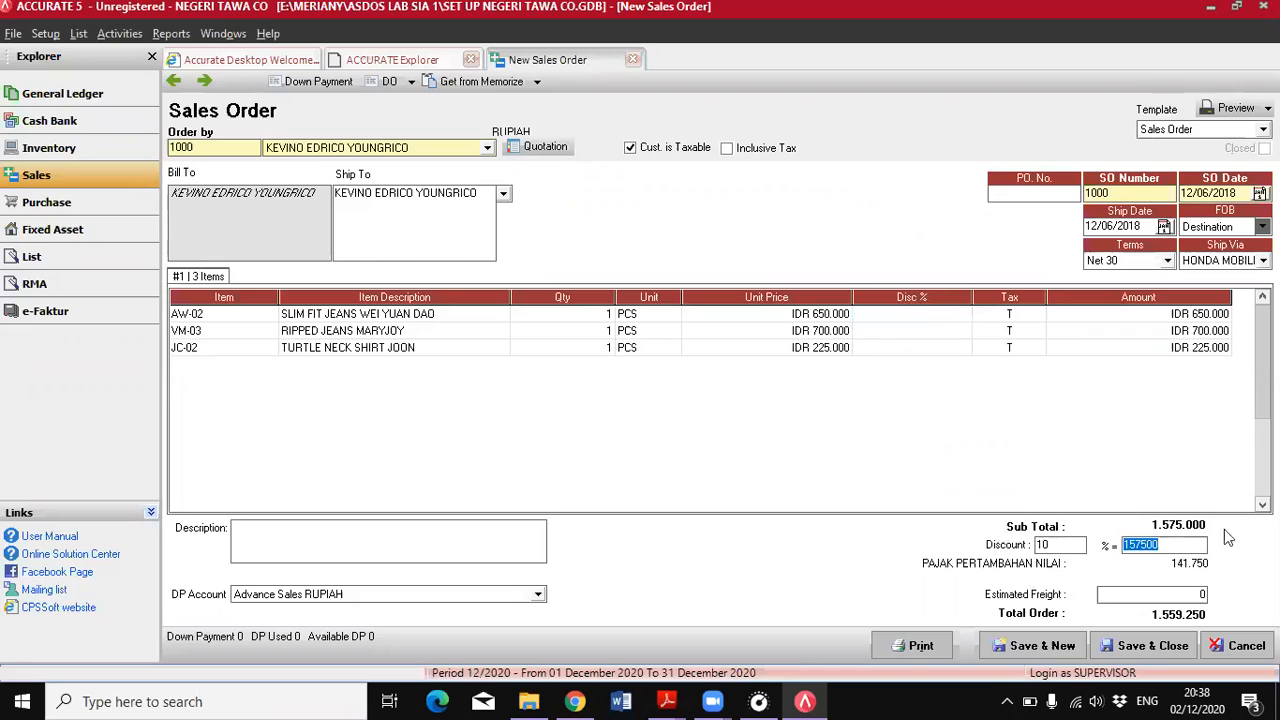
click(1202, 548)
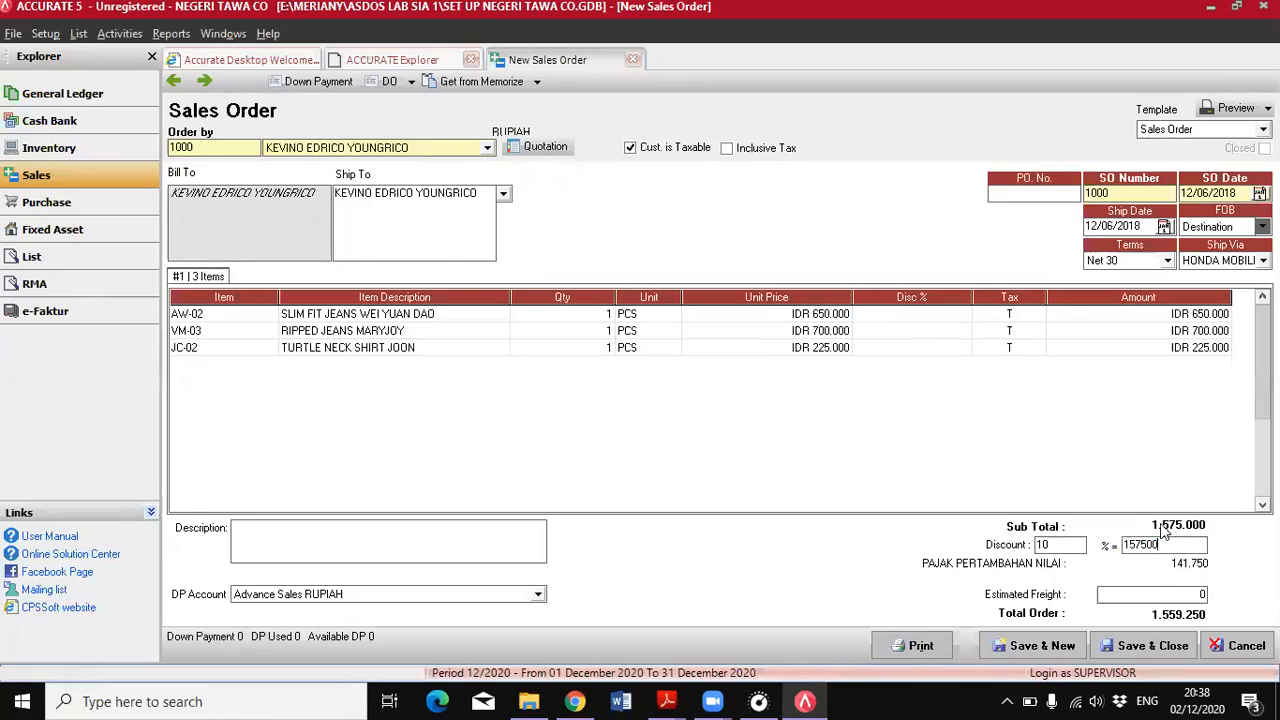
key(Tab)
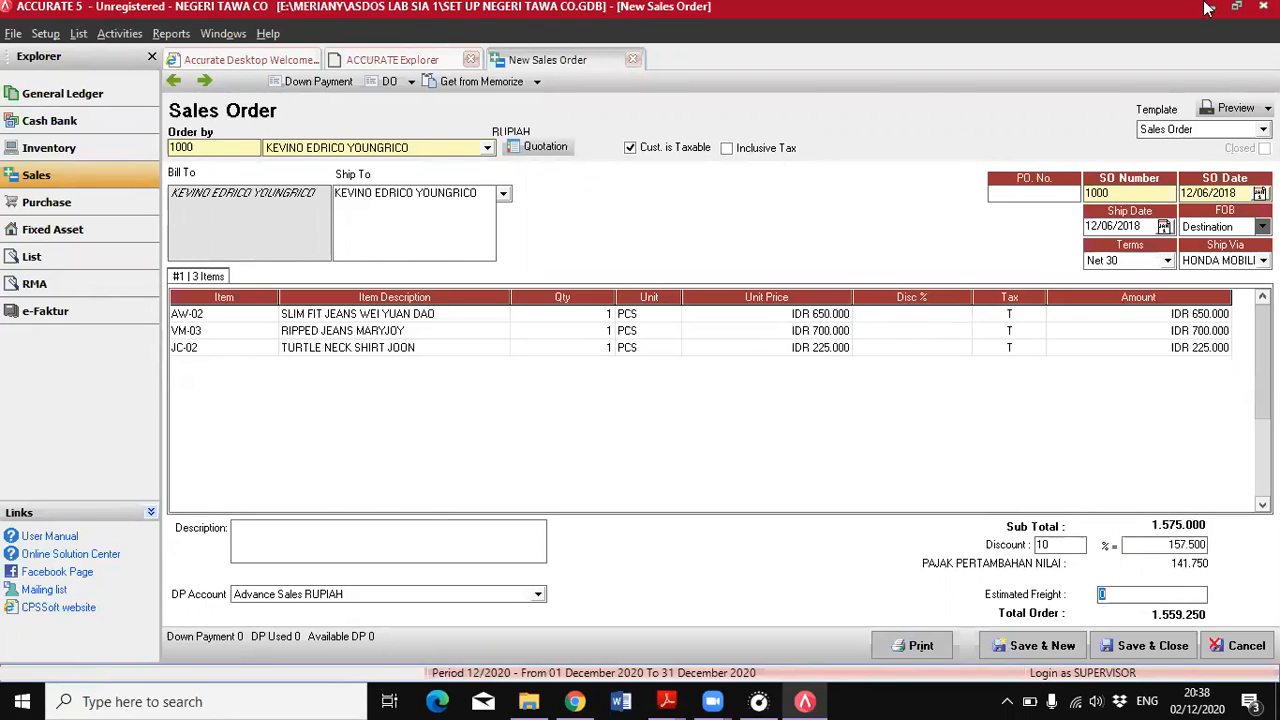
Following the 12 June terms in the PDF, set the sales order's estimated freight to 50000, then save and close the order
key(alt+Tab)
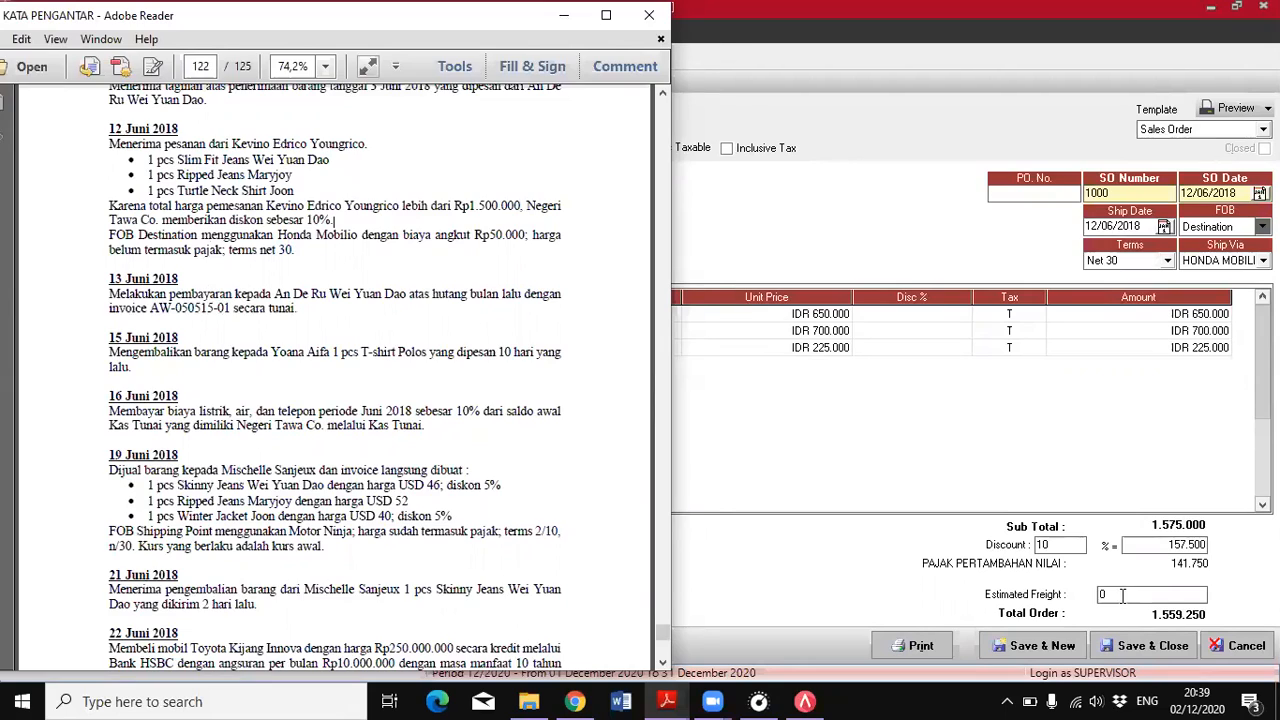
key(alt+Tab)
key(BackSpace)
text(5)
text(0000)
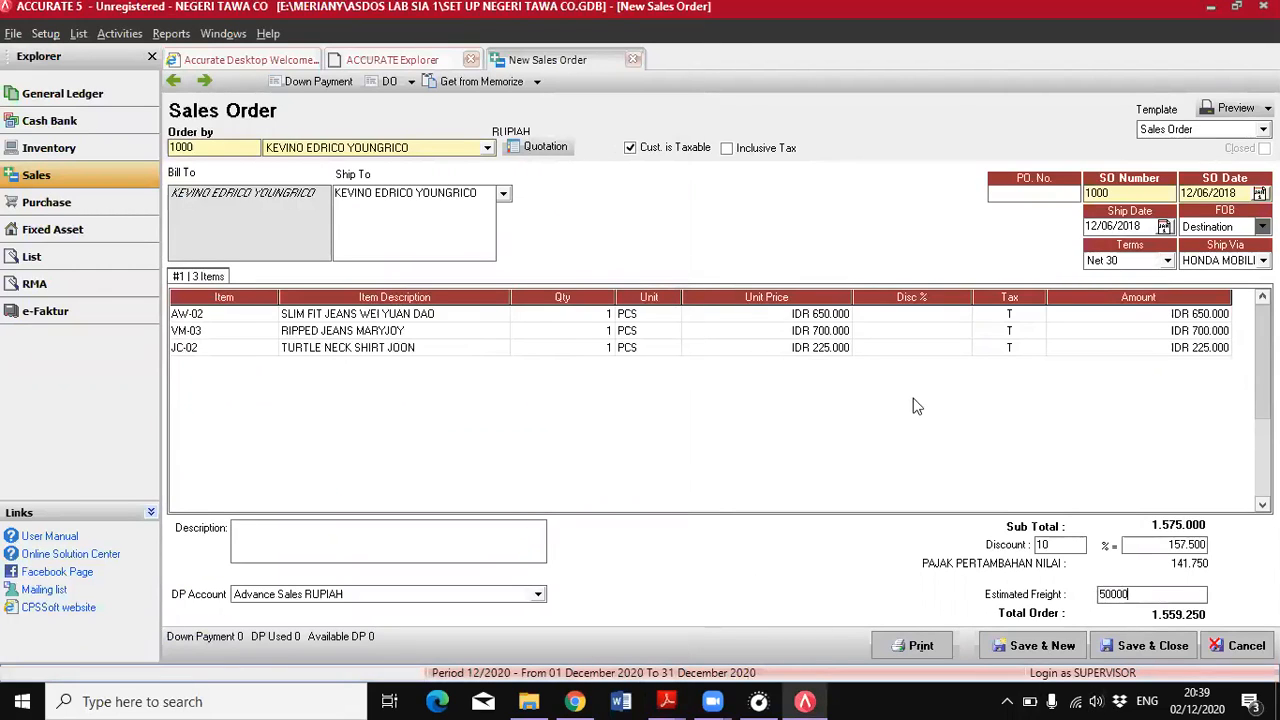
key(Tab)
click(1128, 652)
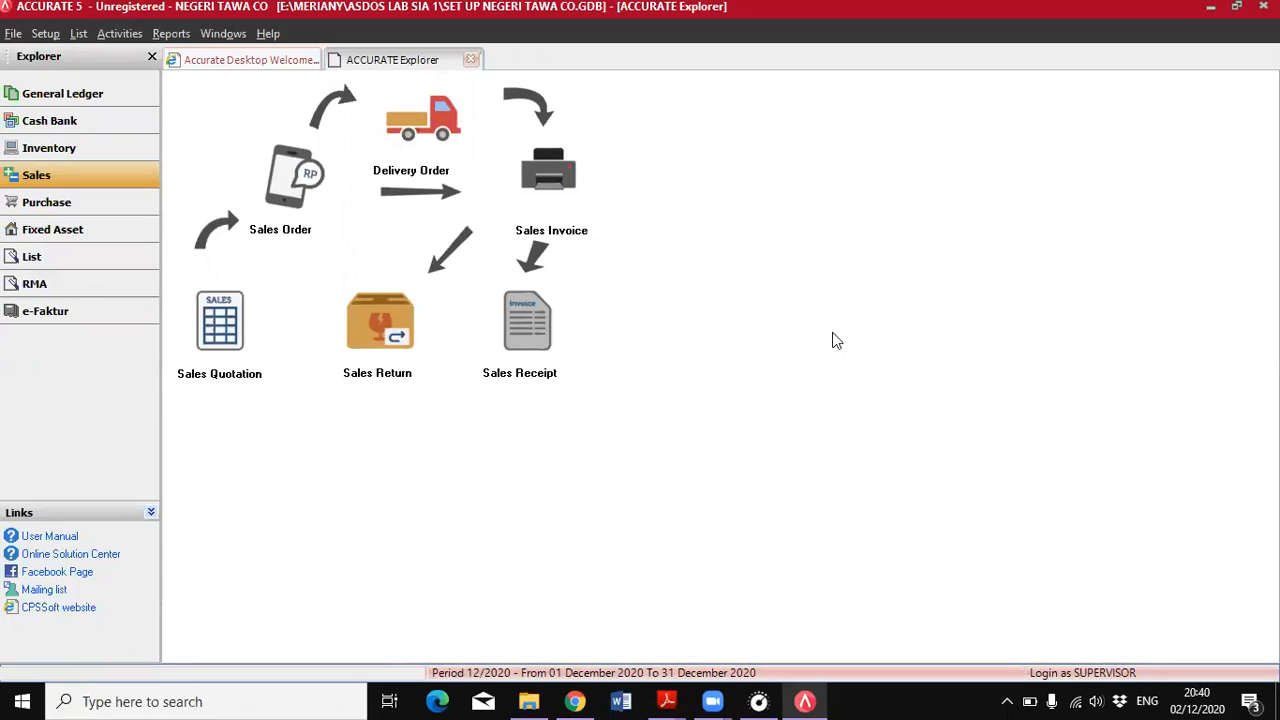
Show the transactions PDF and review the 11 June entry about the bill for the goods received on 3 June
click(667, 701)
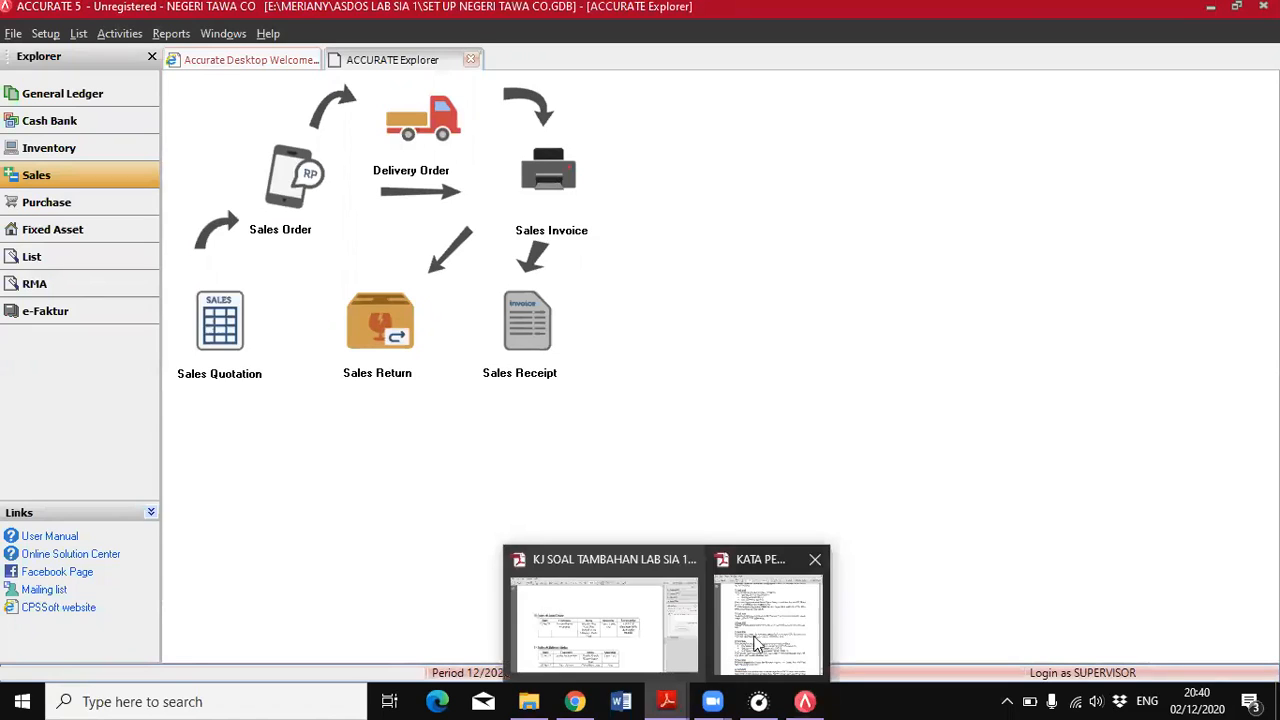
click(768, 615)
scroll(510, 450, up, 10)
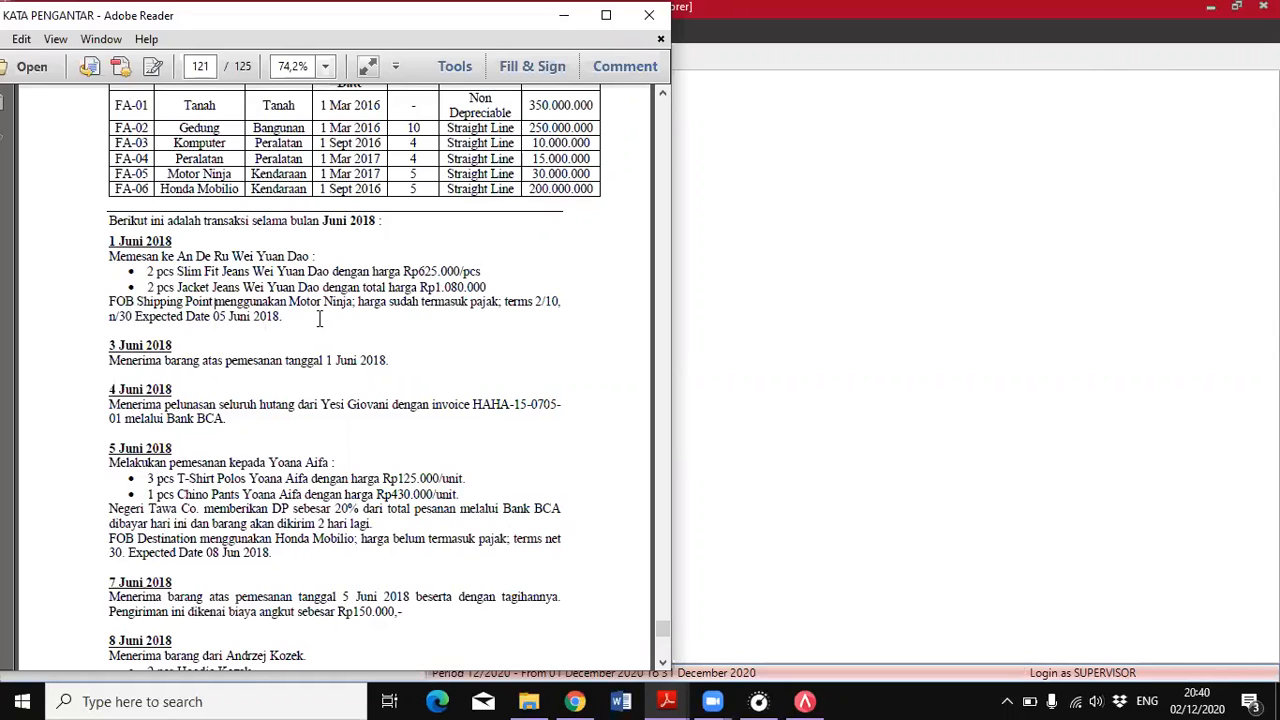
scroll(320, 318, down, 10)
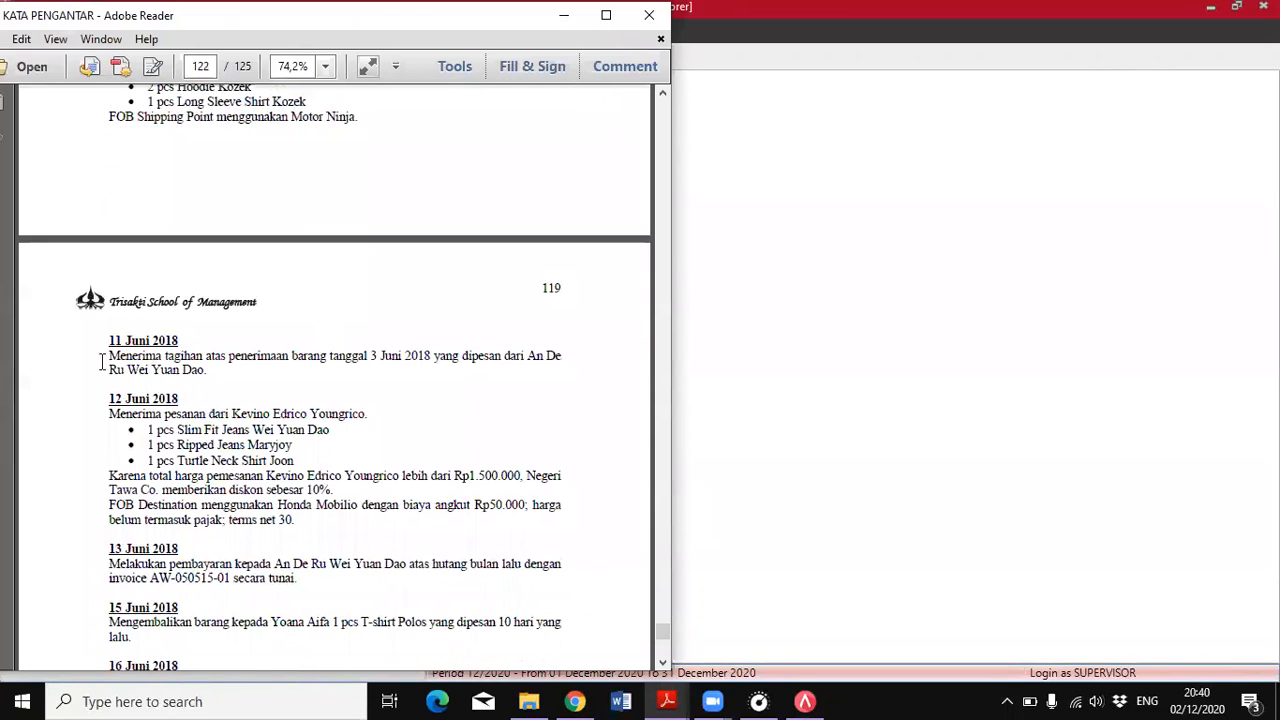
drag(108, 357, 207, 370)
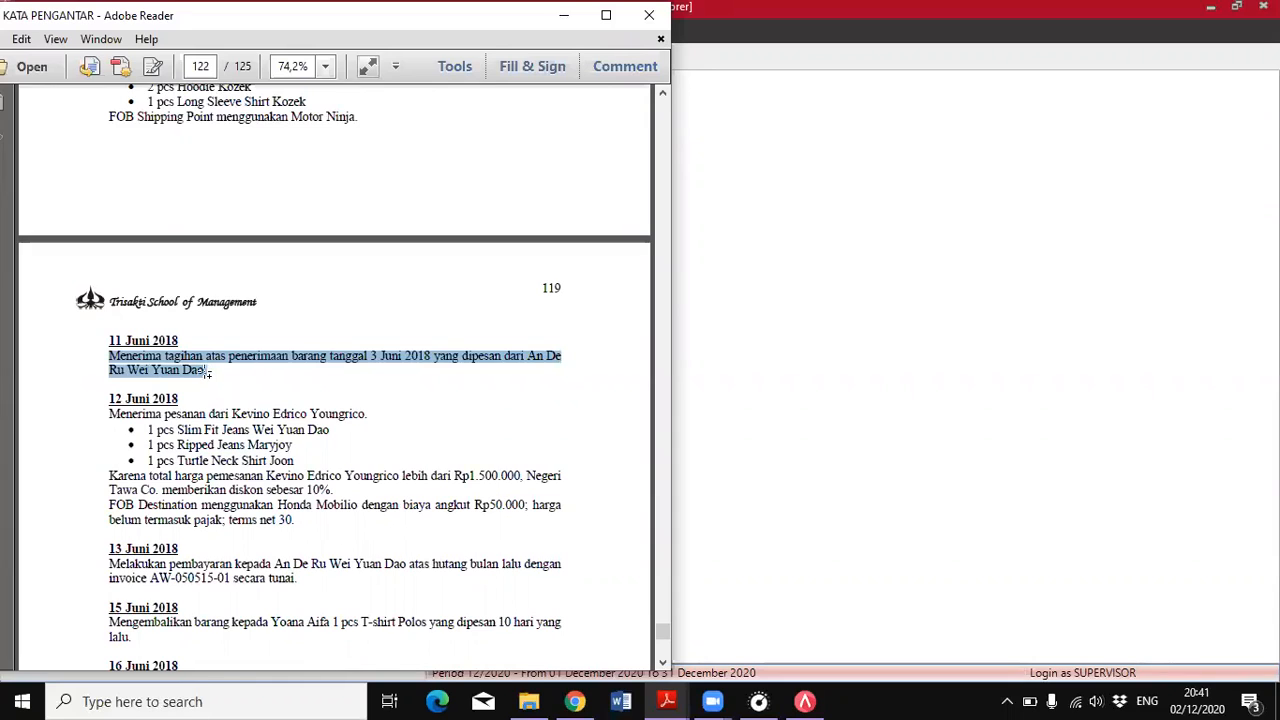
click(177, 354)
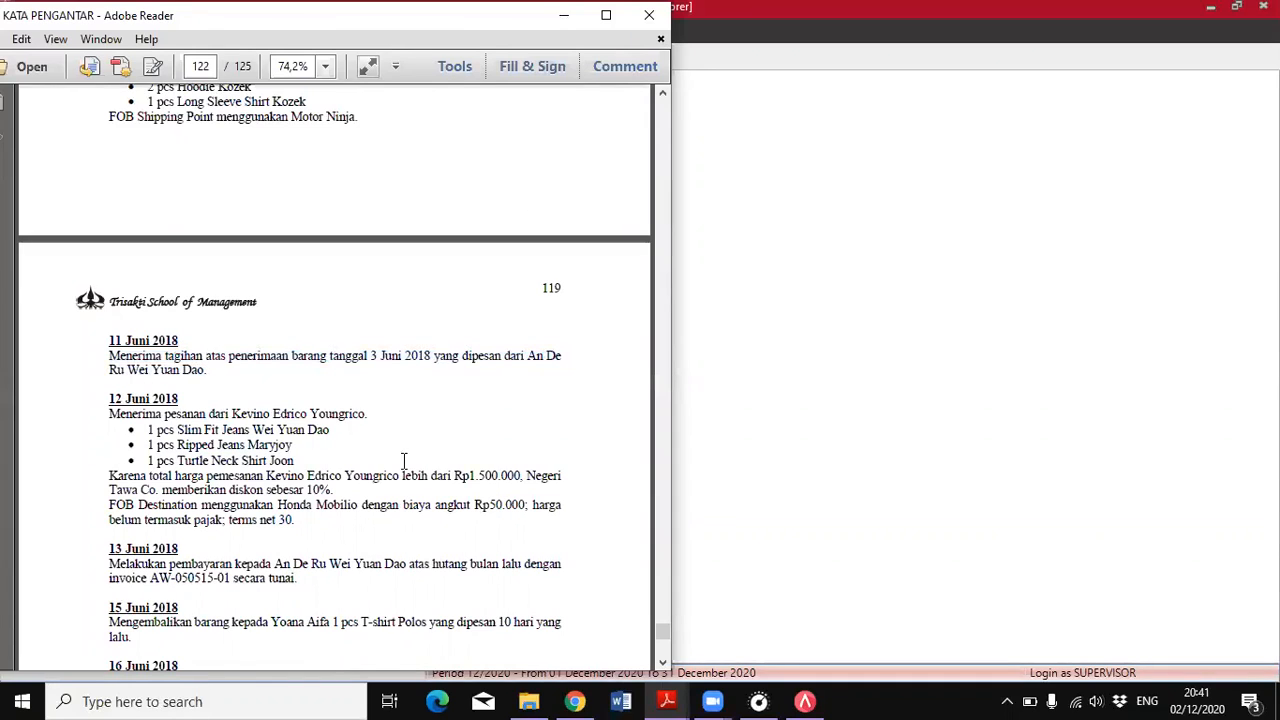
Review the 5 June order's vendor, FOB and payment terms, and the 7 June freight charge in the PDF
scroll(226, 400, up, 3)
scroll(226, 405, up, 5)
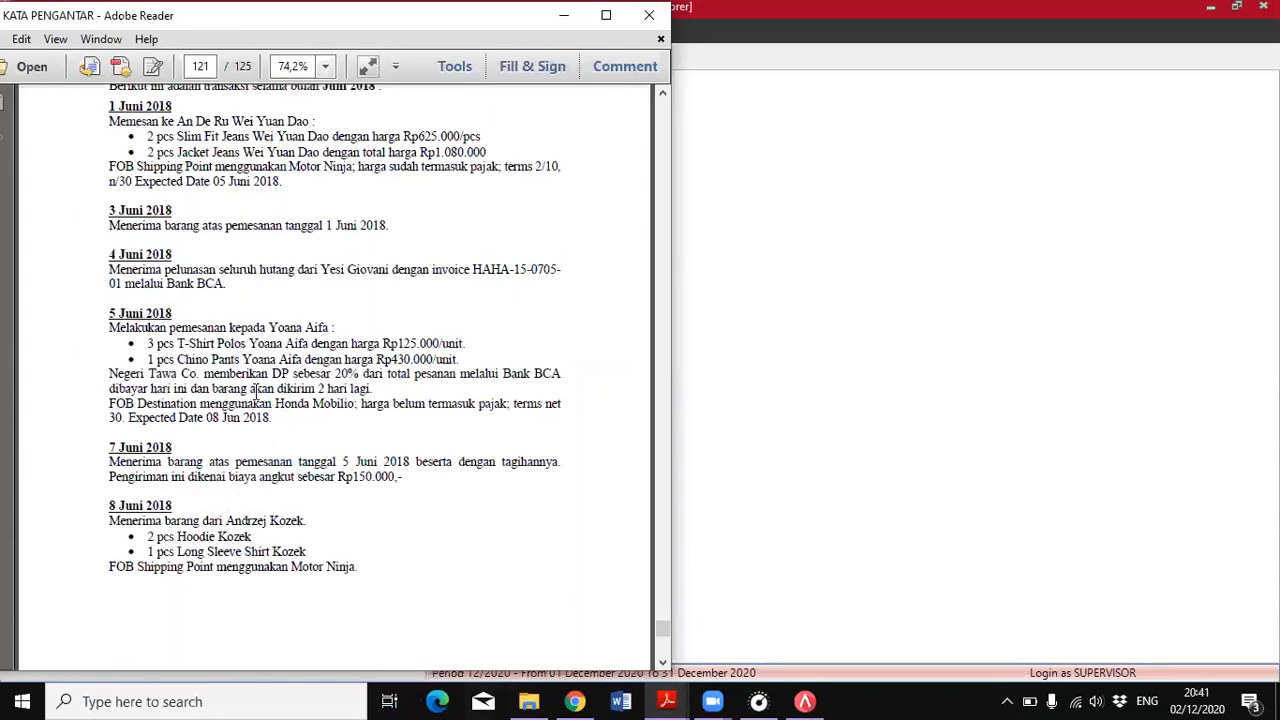
drag(108, 326, 336, 327)
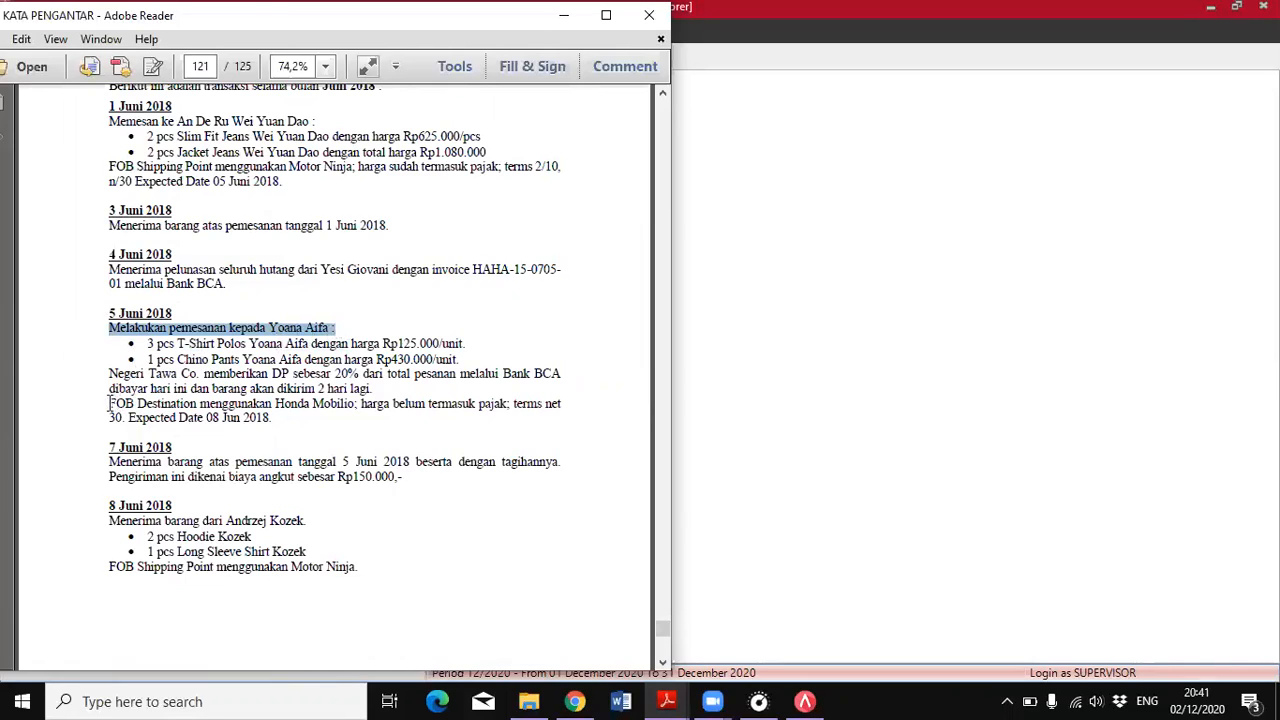
drag(109, 404, 197, 405)
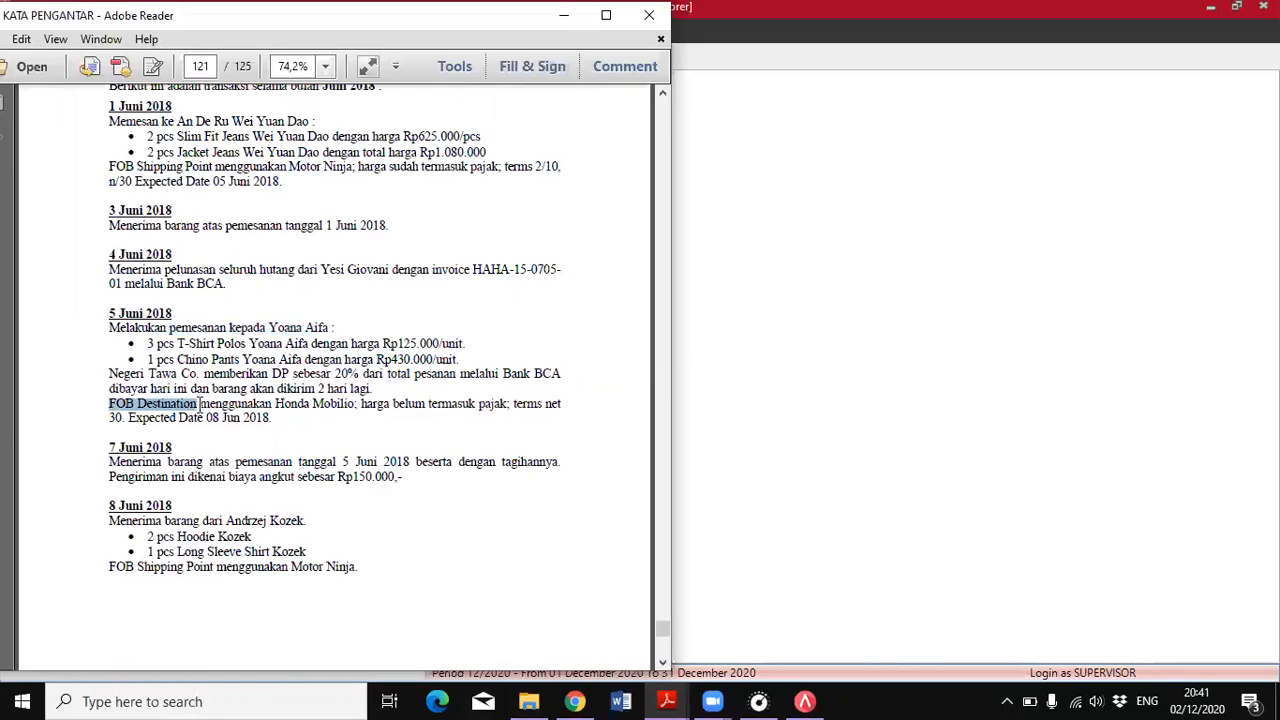
click(199, 405)
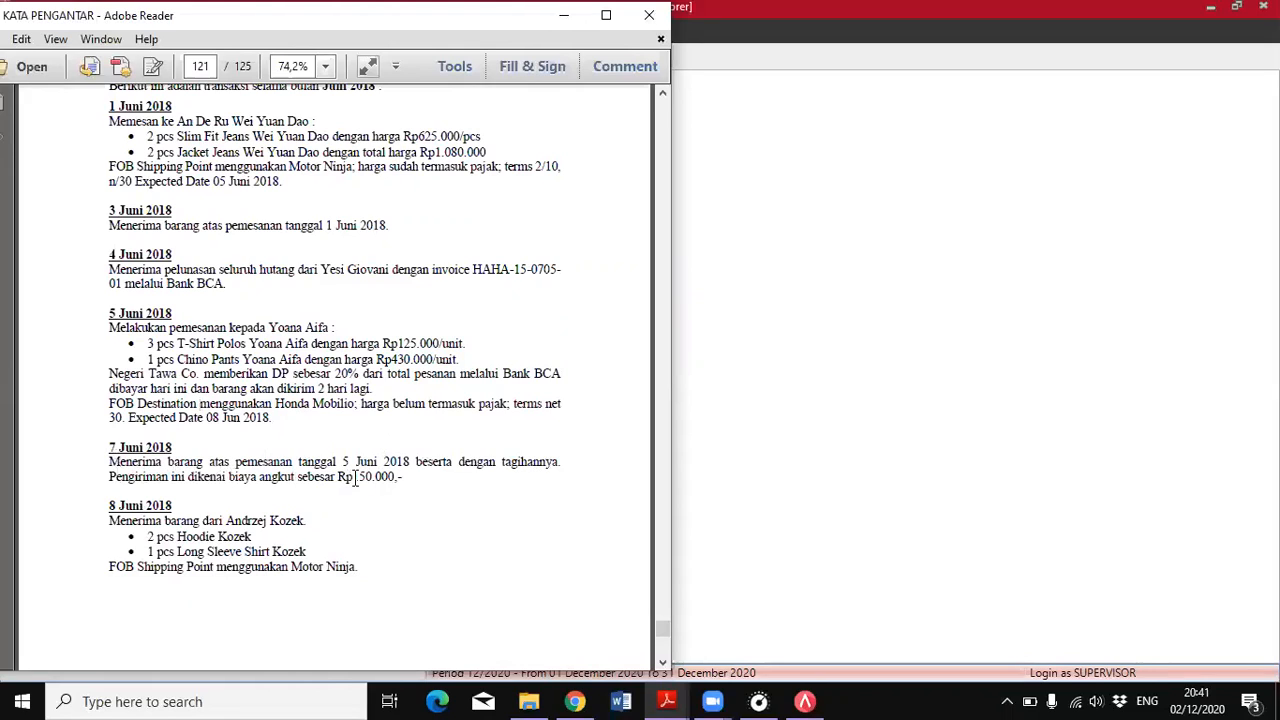
drag(354, 477, 407, 468)
click(358, 551)
scroll(358, 550, down, 8)
scroll(358, 551, down, 7)
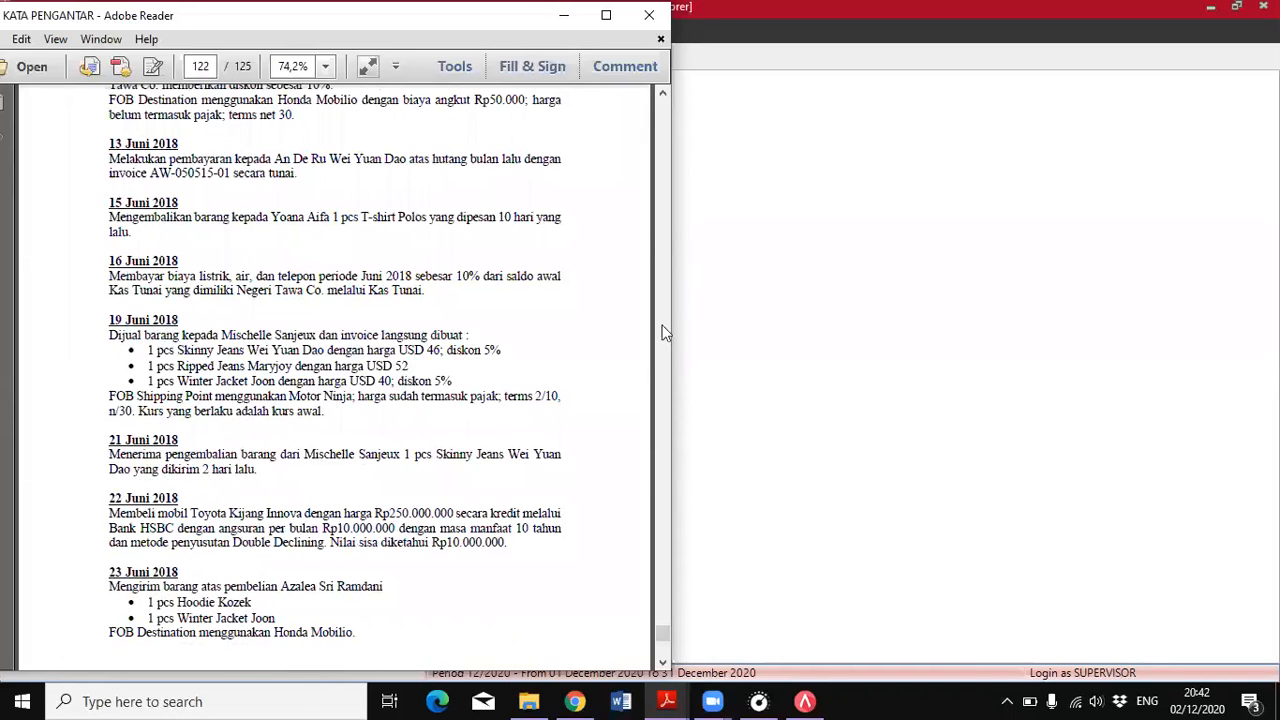
scroll(381, 426, up, 4)
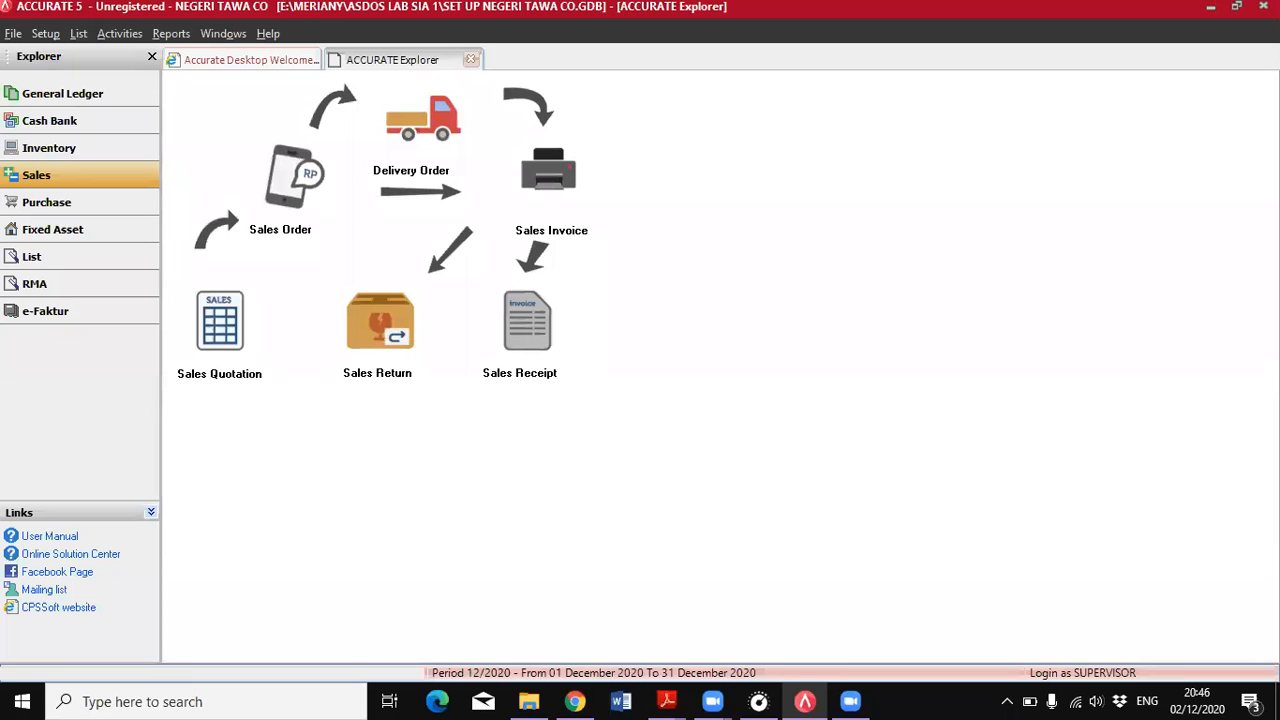
Read the 13 June entry in the PDF, then start a new purchase payment for the vendor it names
mouse_move(667, 701)
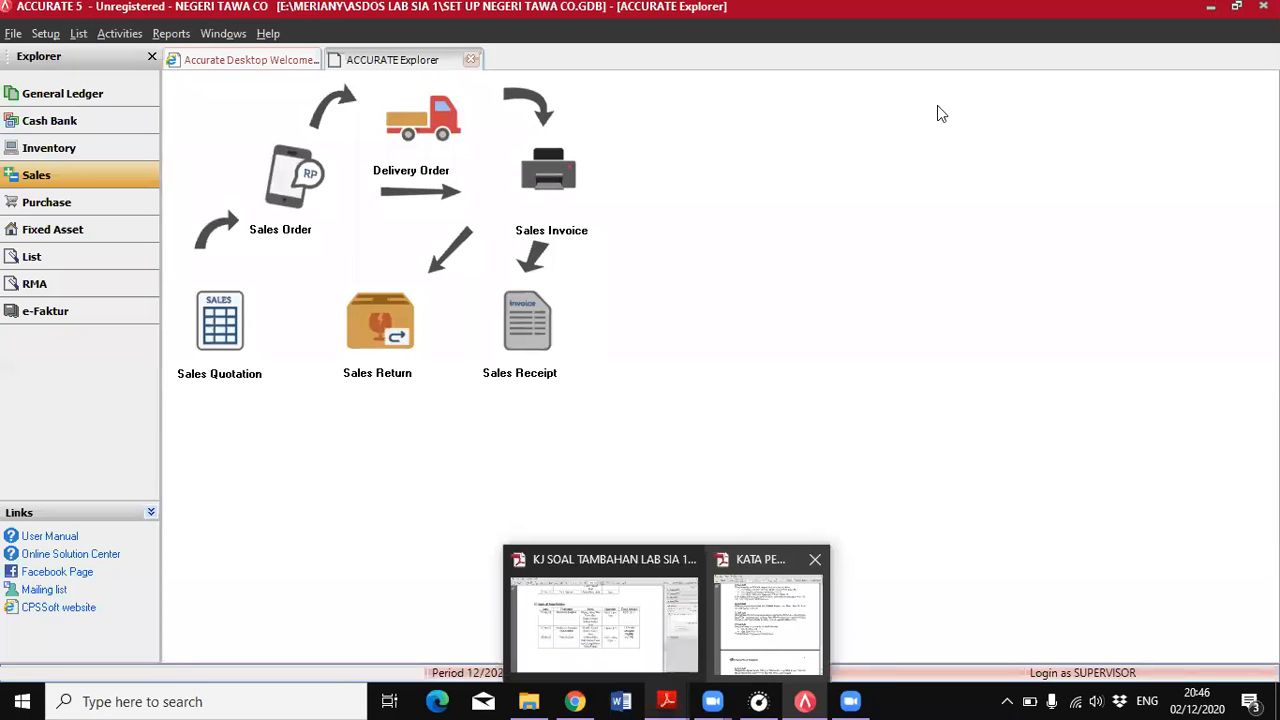
click(759, 626)
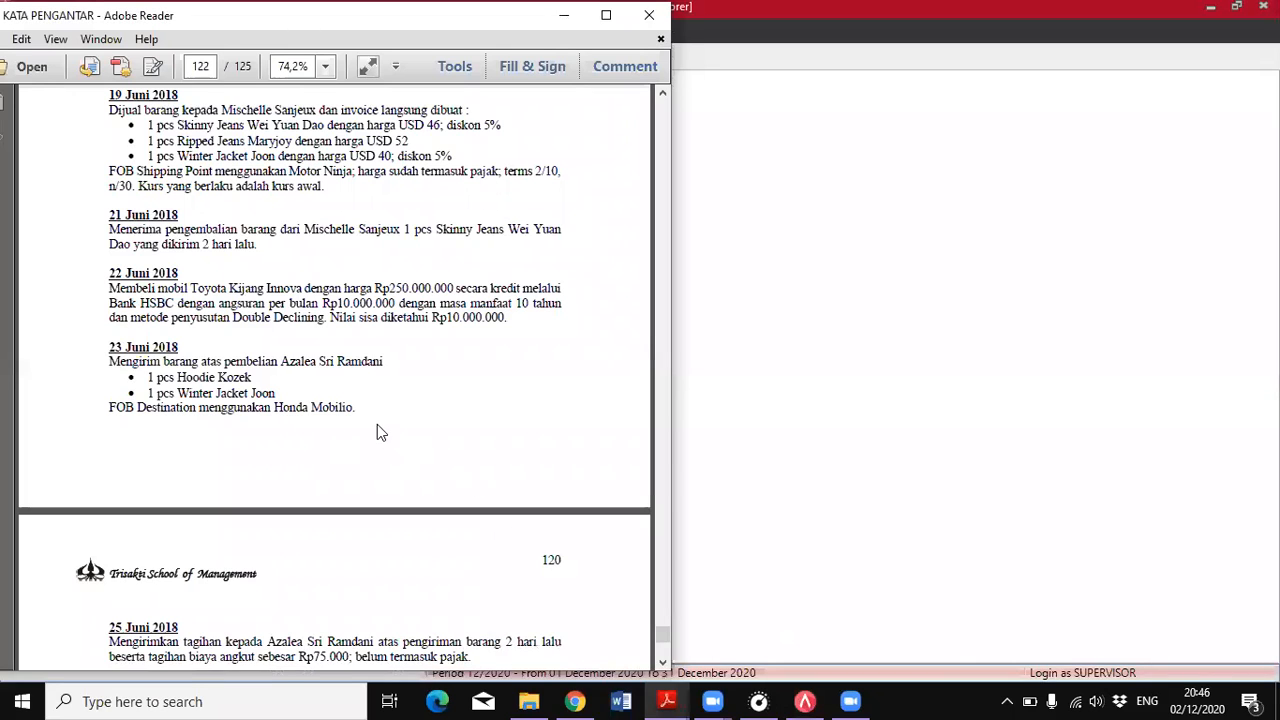
scroll(377, 432, up, 10)
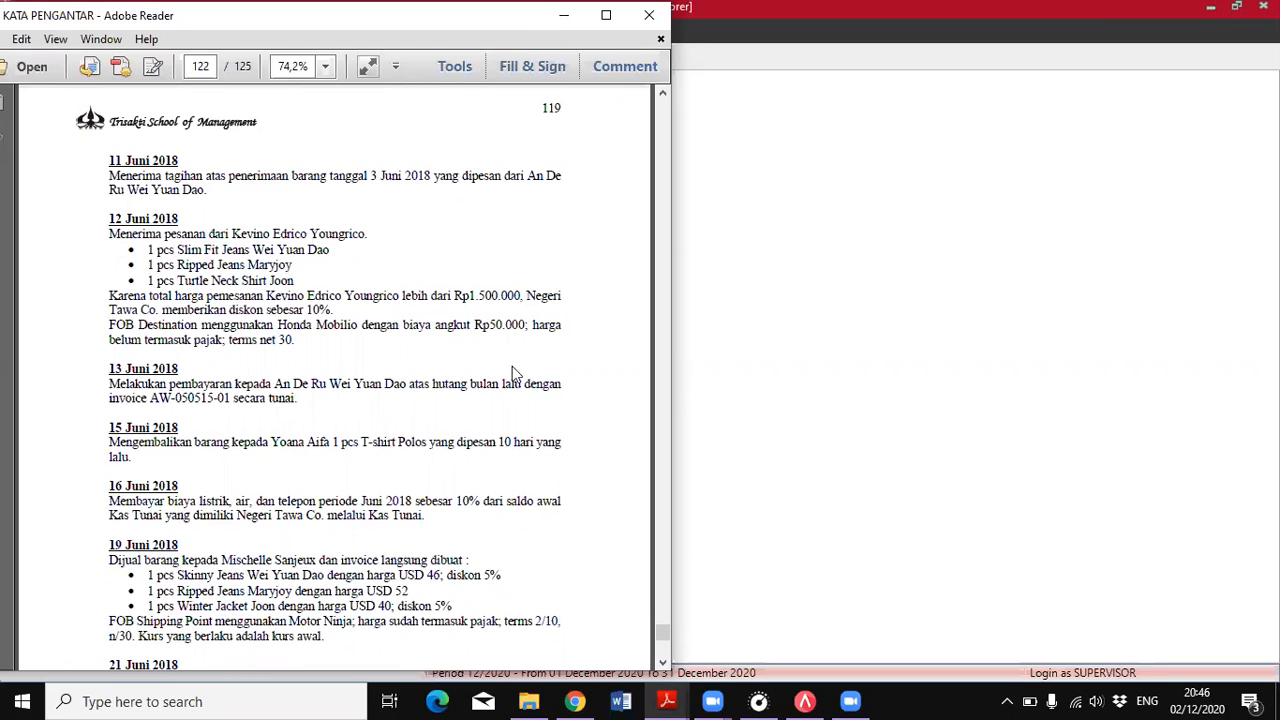
scroll(512, 372, down, 3)
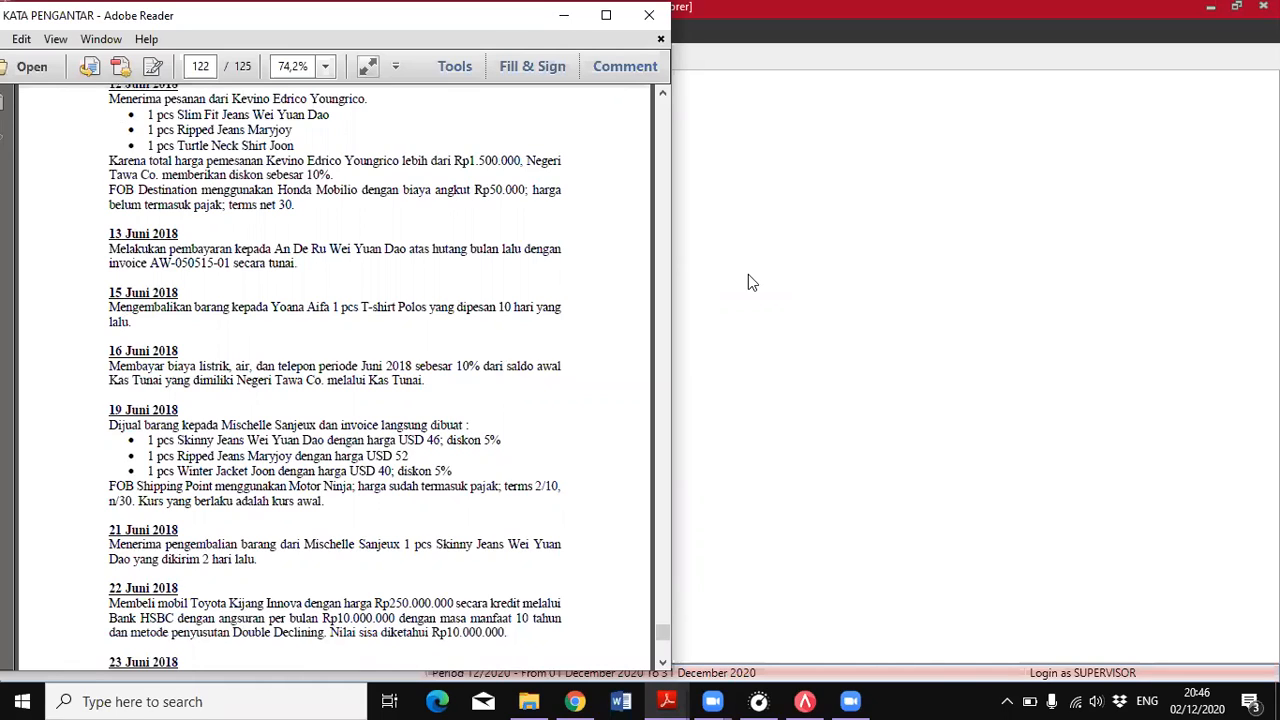
click(748, 275)
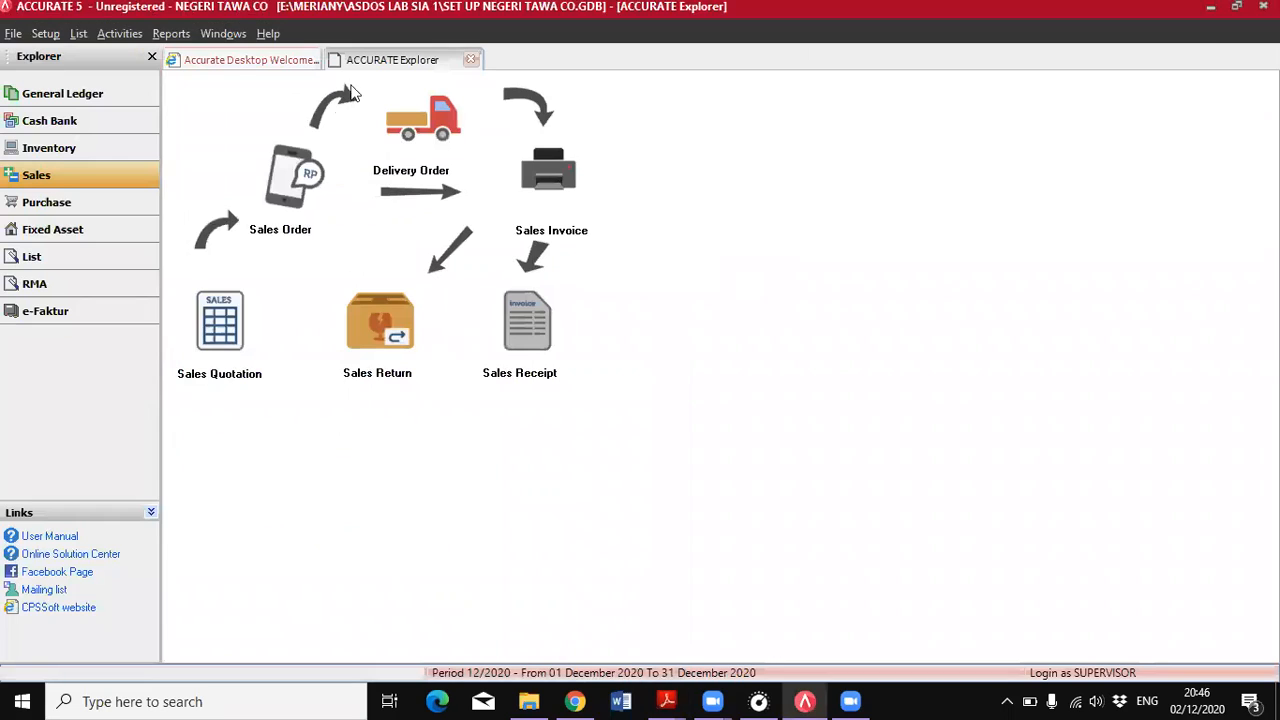
click(55, 205)
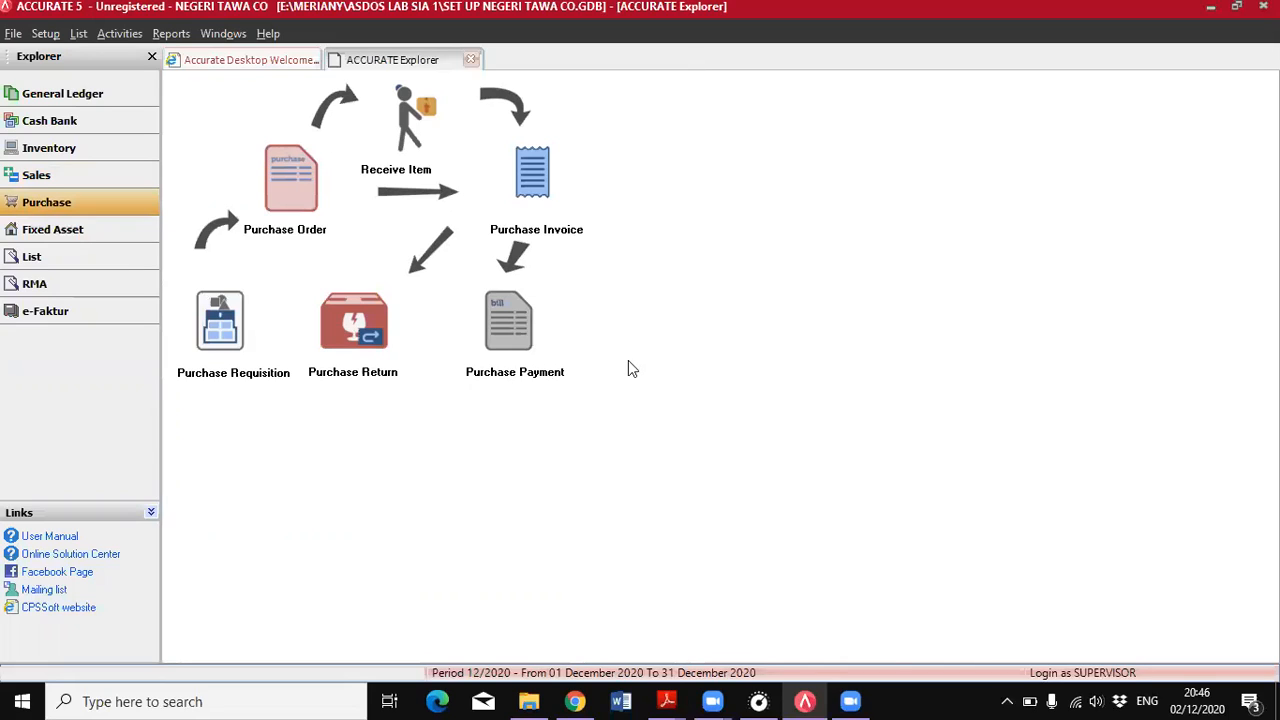
click(510, 315)
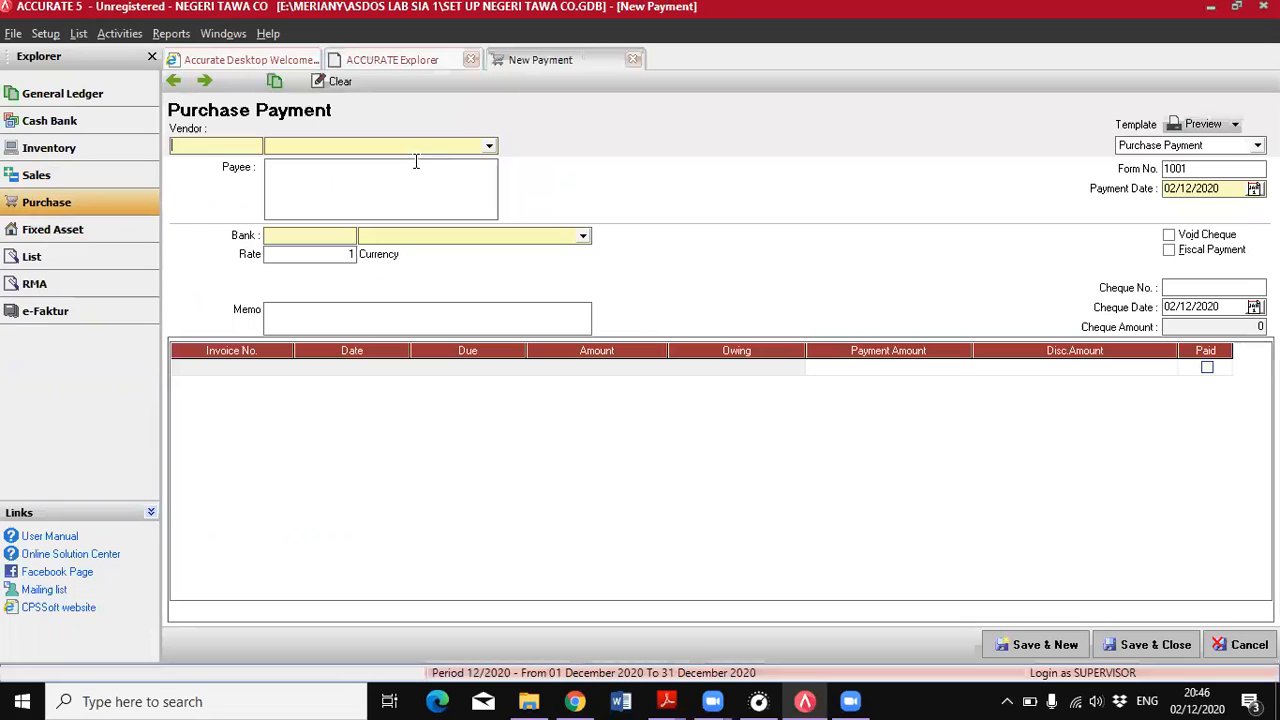
click(489, 147)
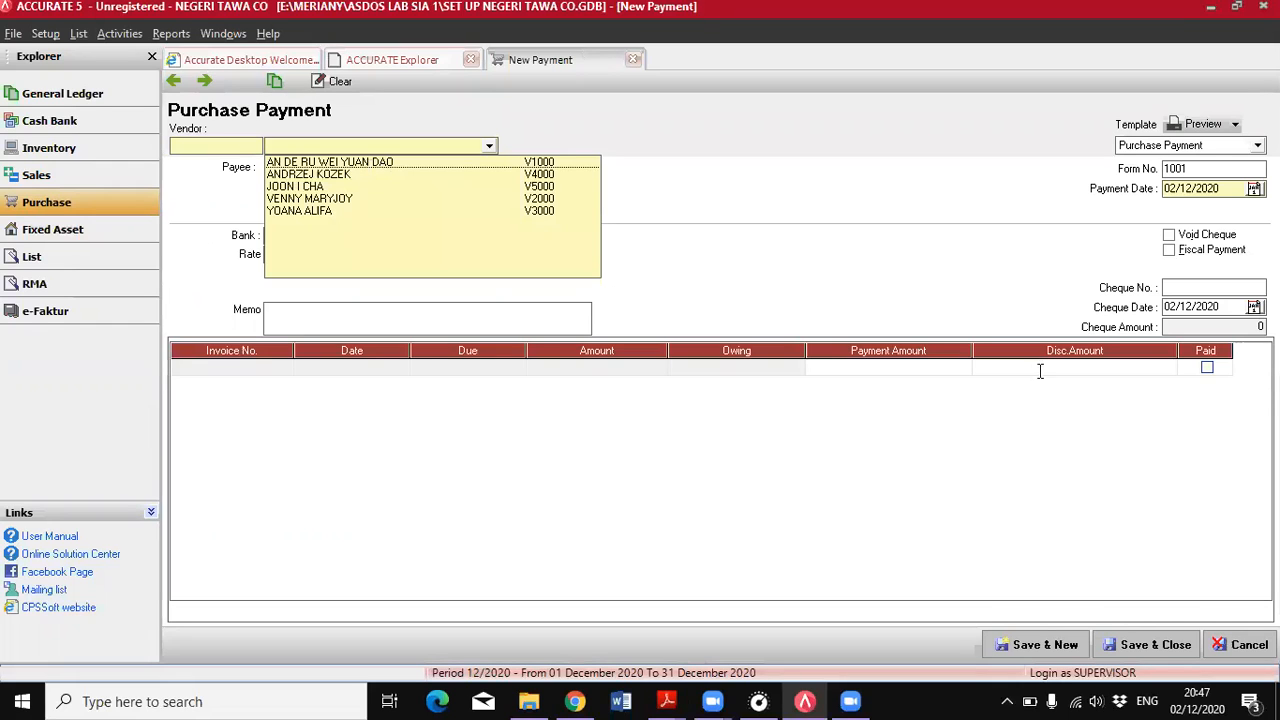
click(664, 701)
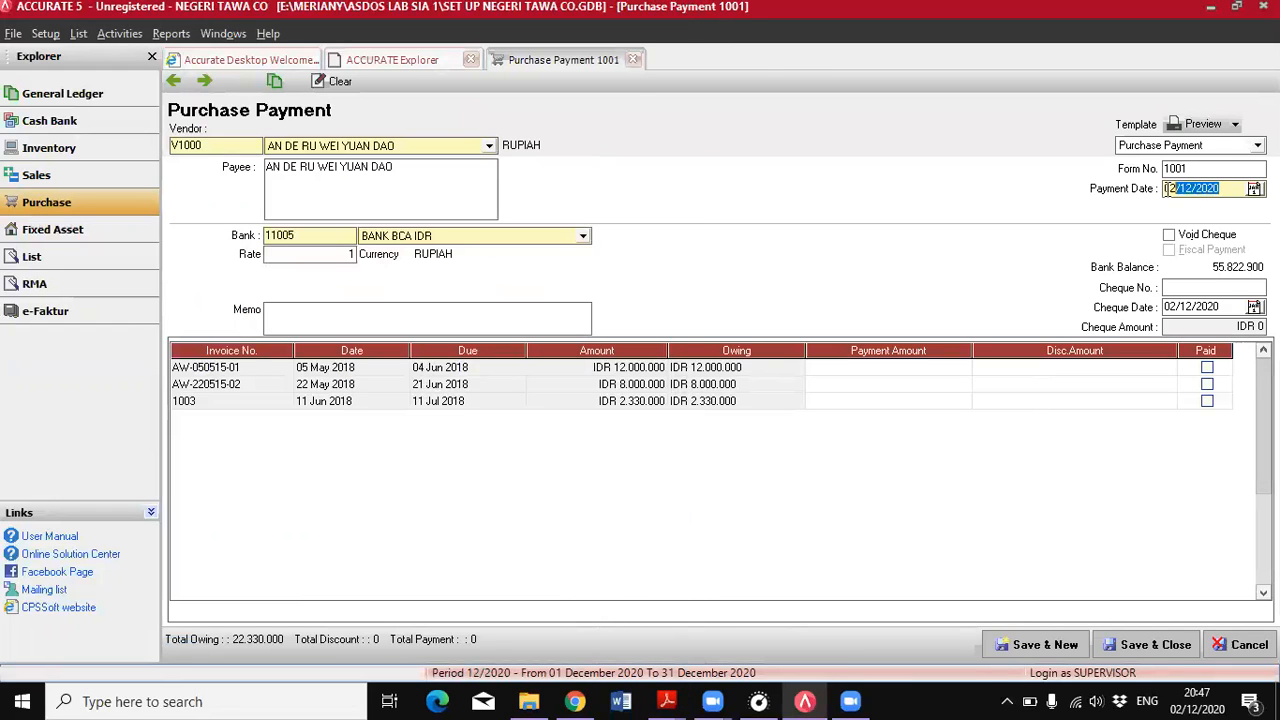
Set the payment date to 13/06/2018 and choose Kas Tunai as the paying bank account
text(13/06/2018)
click(517, 237)
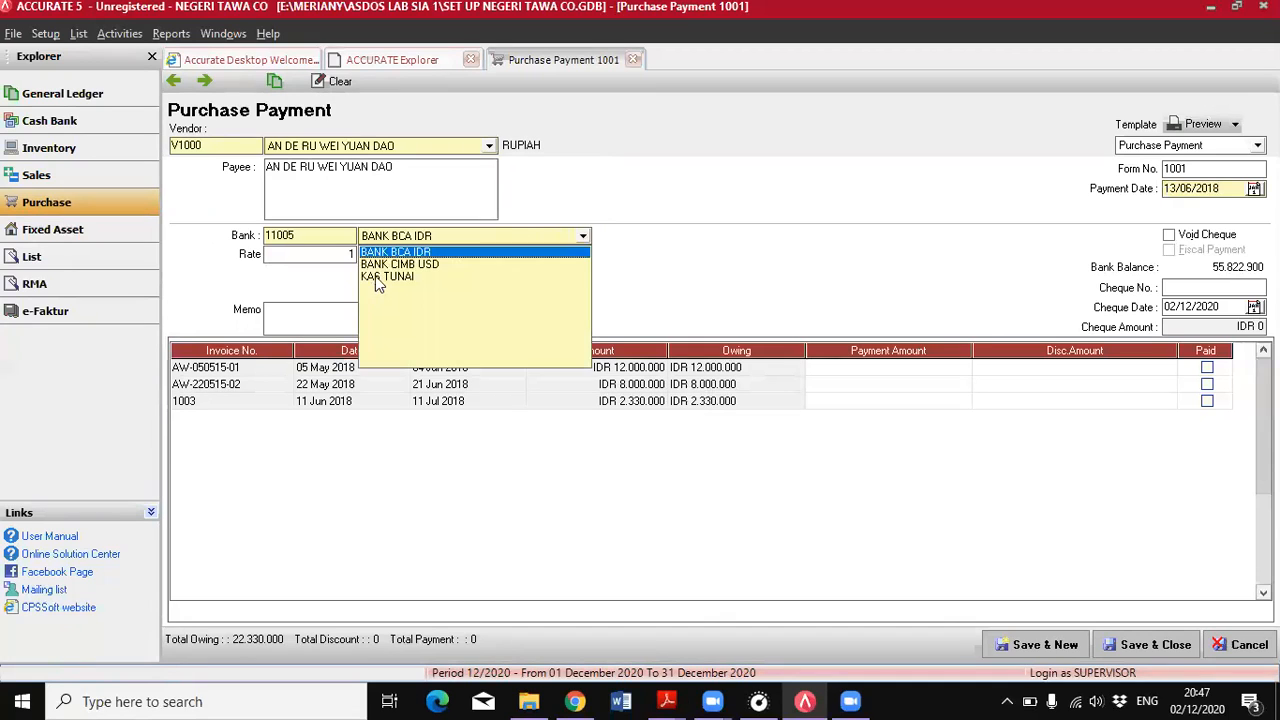
click(378, 278)
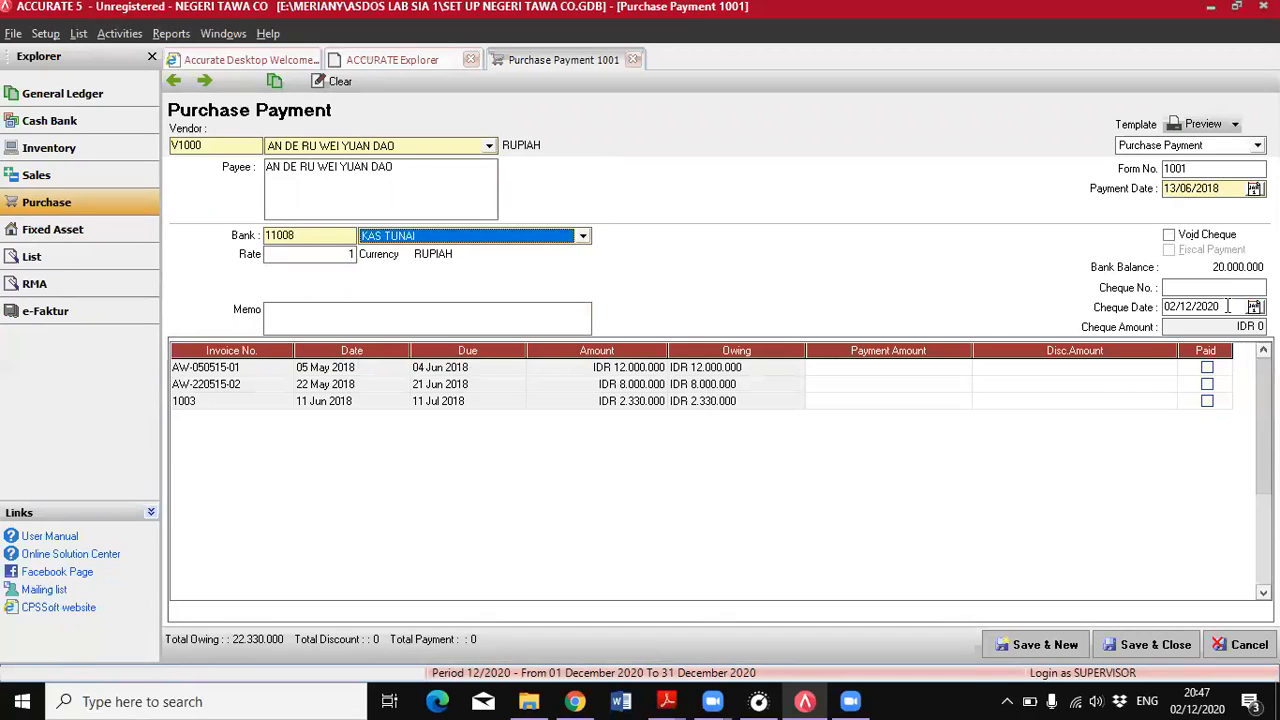
Set the cheque date to 13/06/2018 and, following the 13 June entry in the PDF, mark invoice AW-050515-01 as paid
click(1153, 309)
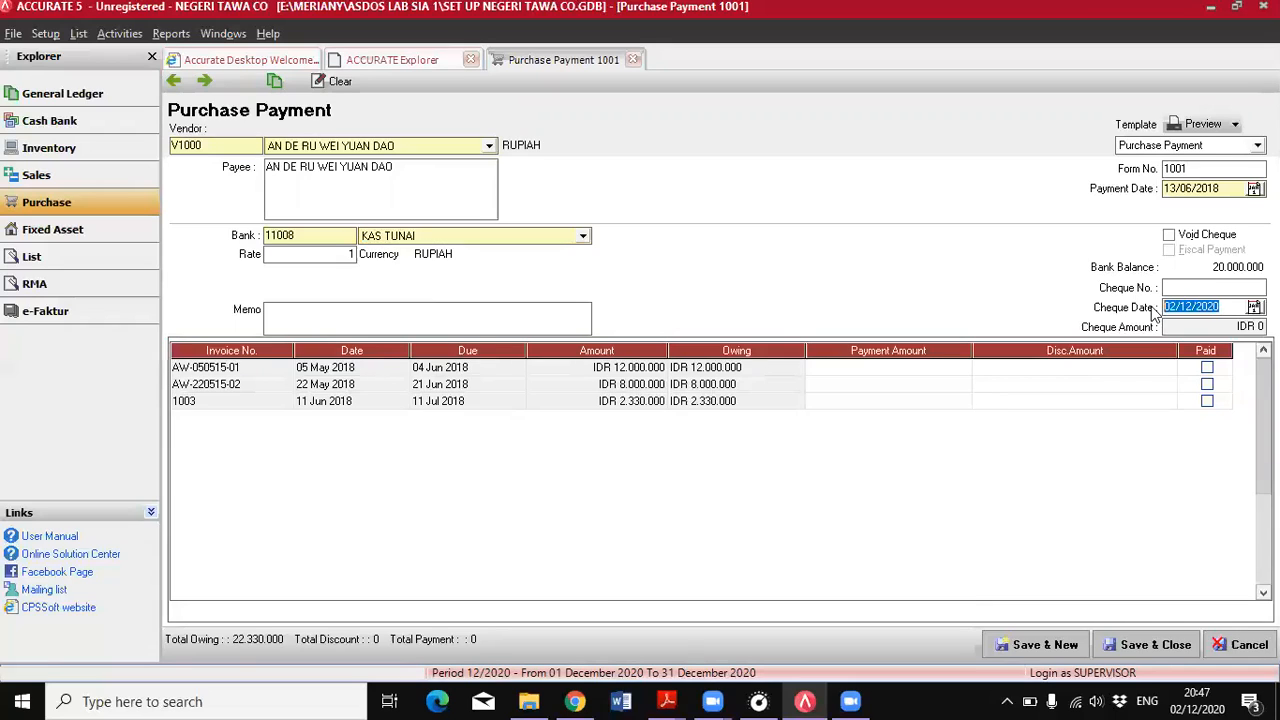
text(13/06/2018)
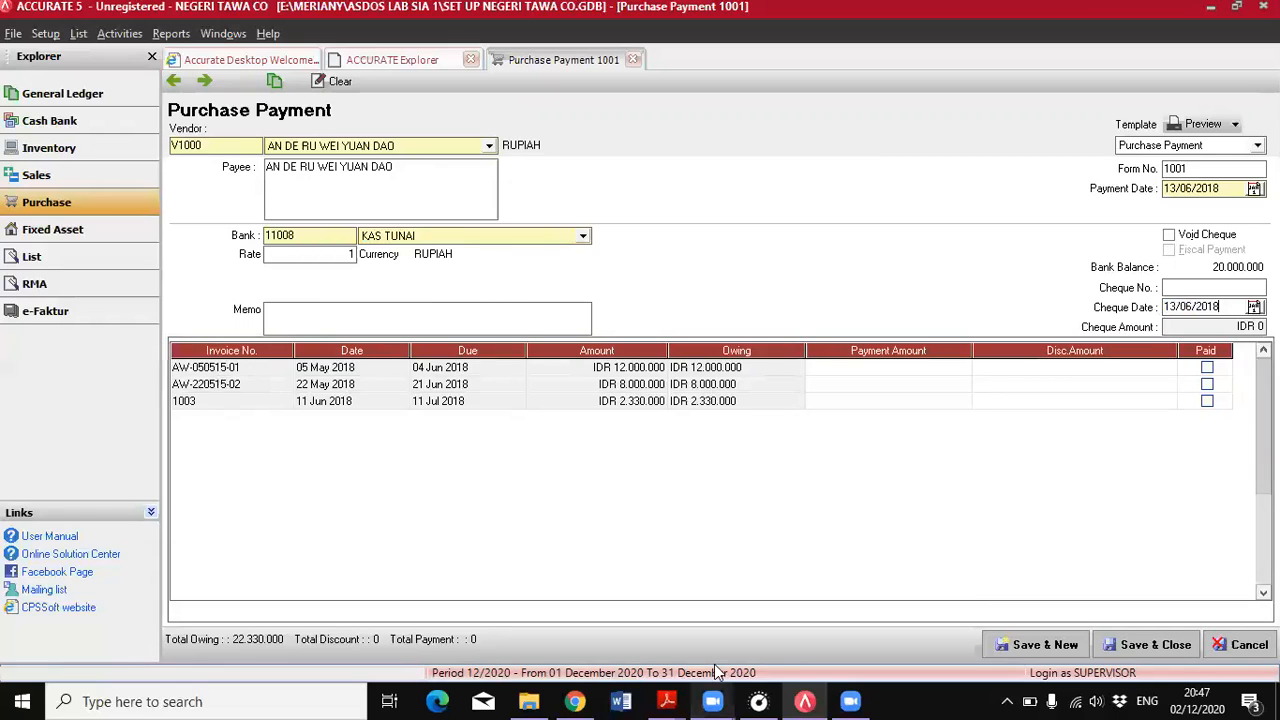
click(666, 701)
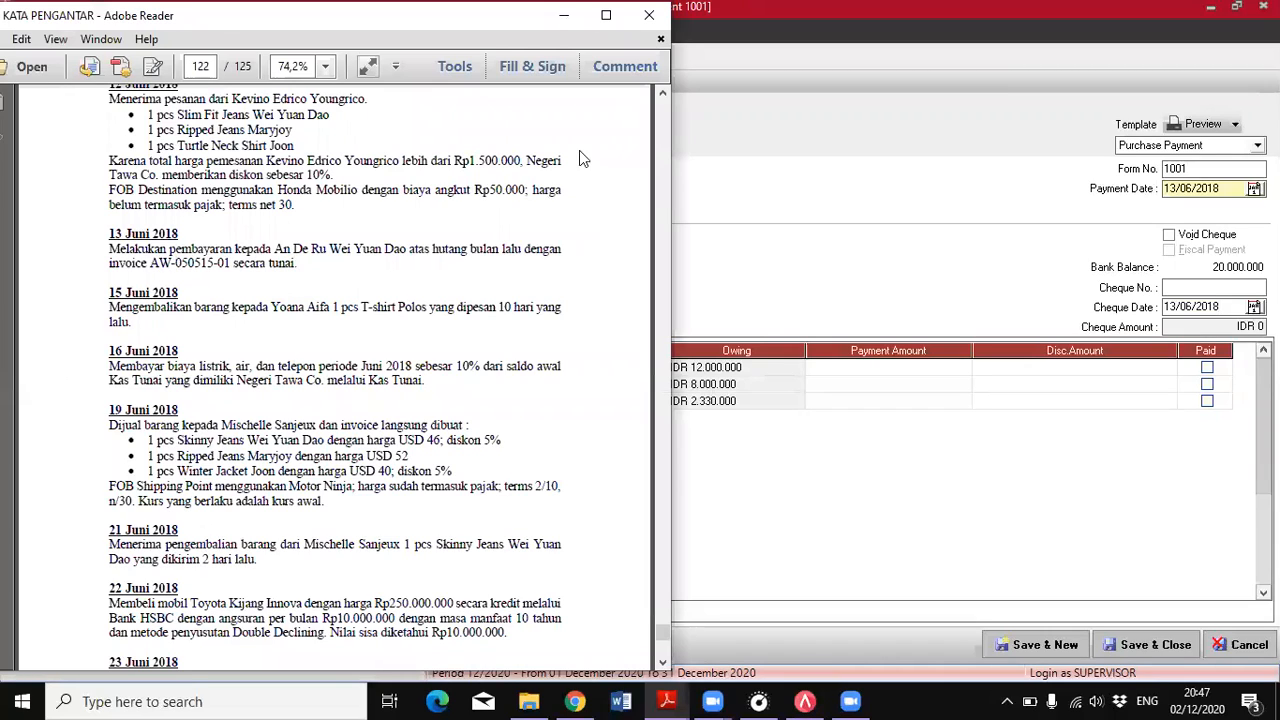
click(1207, 368)
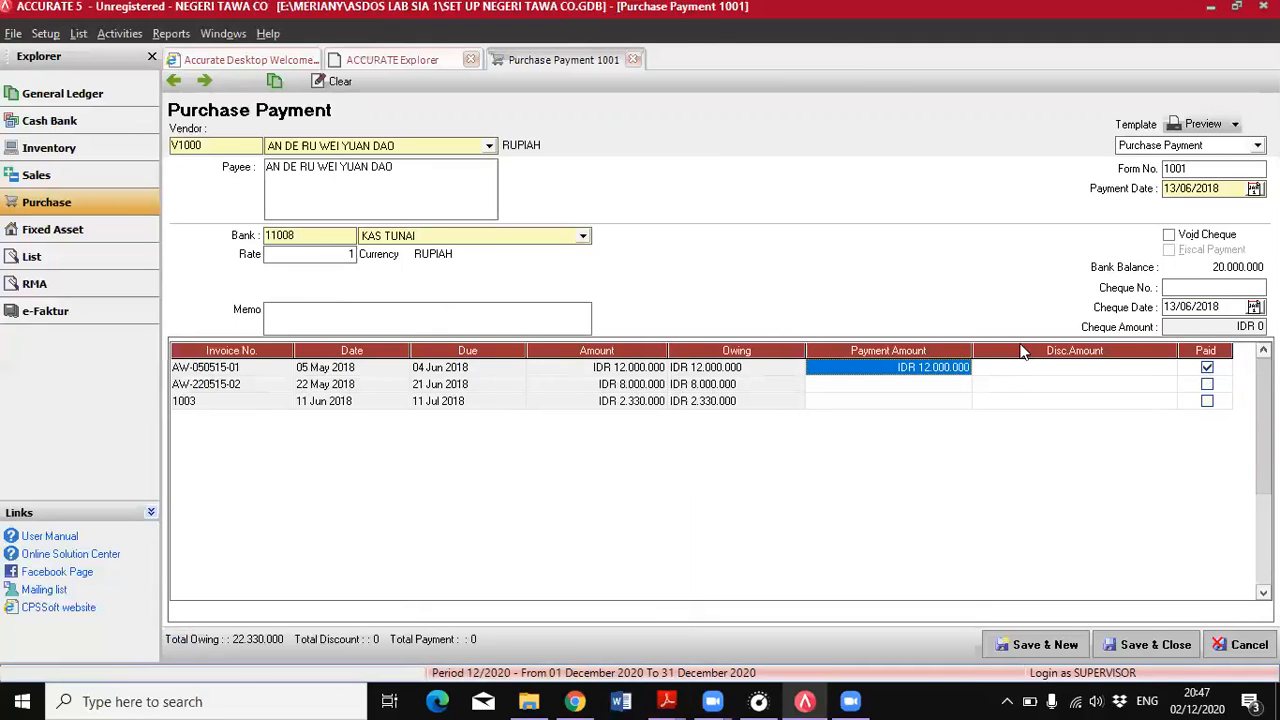
Enter a cheque amount of 12000000 for the purchase payment, then save and close it
click(1215, 327)
text(12000000)
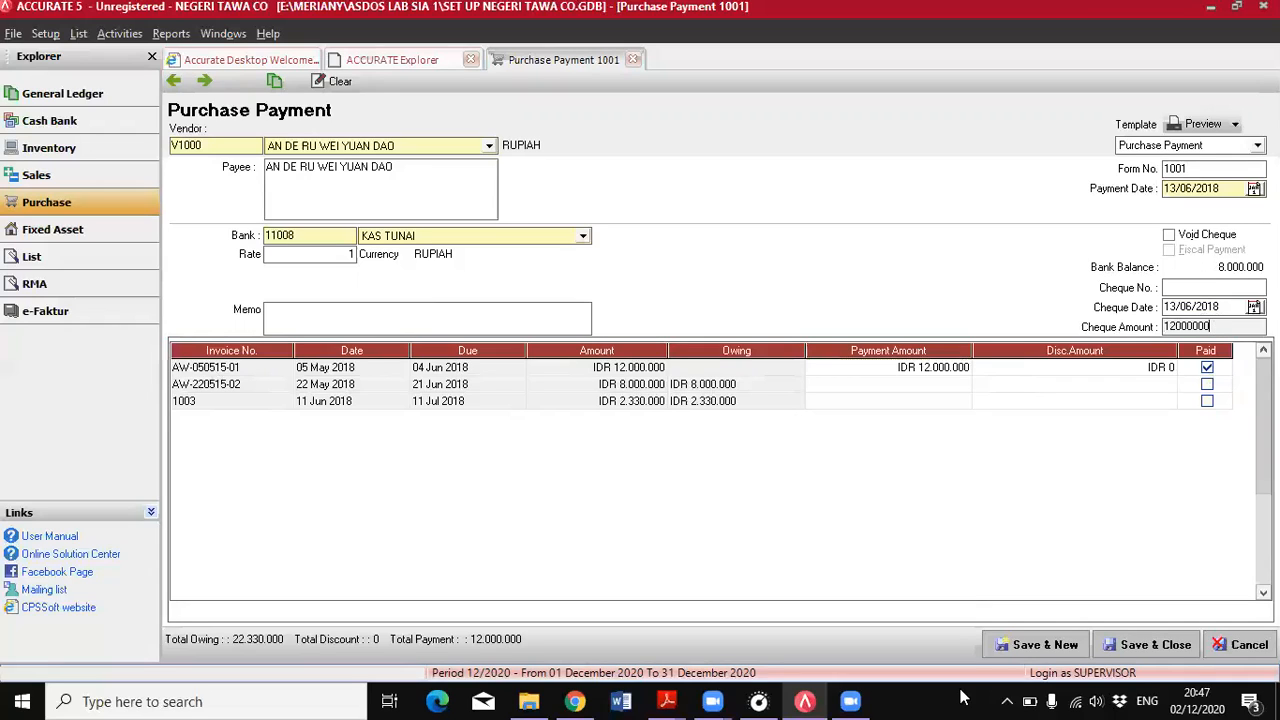
click(1038, 529)
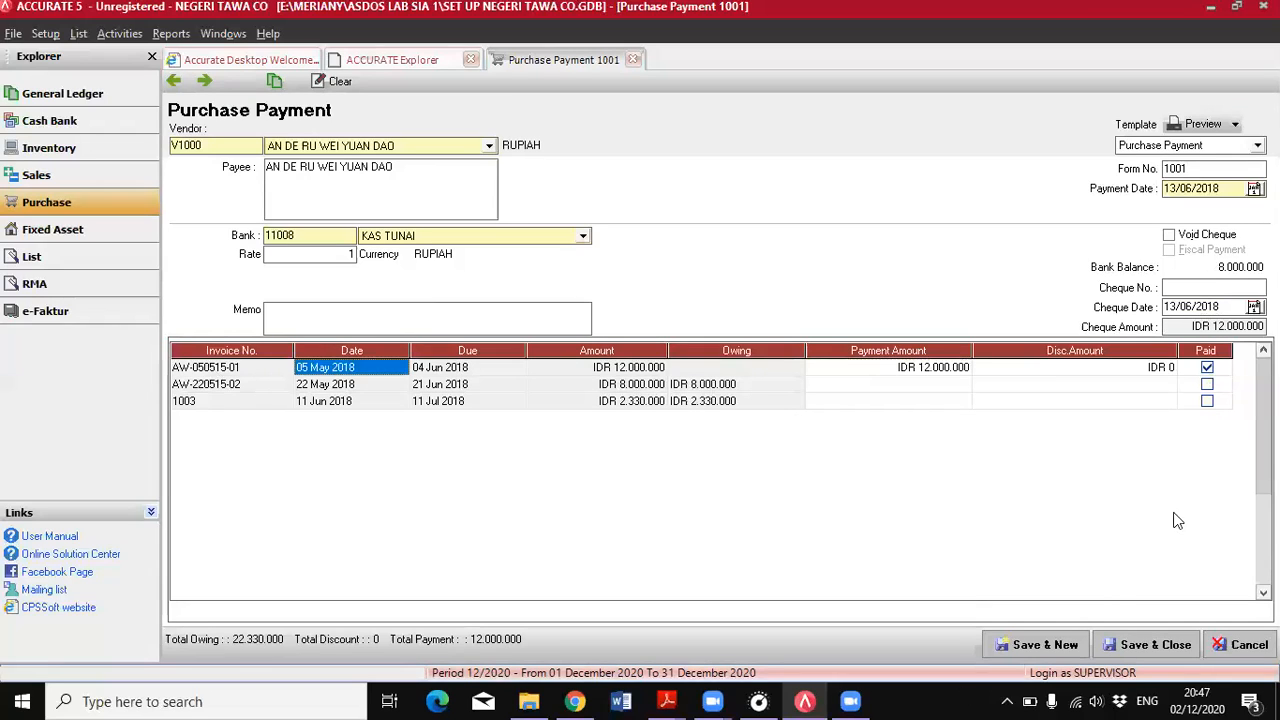
click(1140, 644)
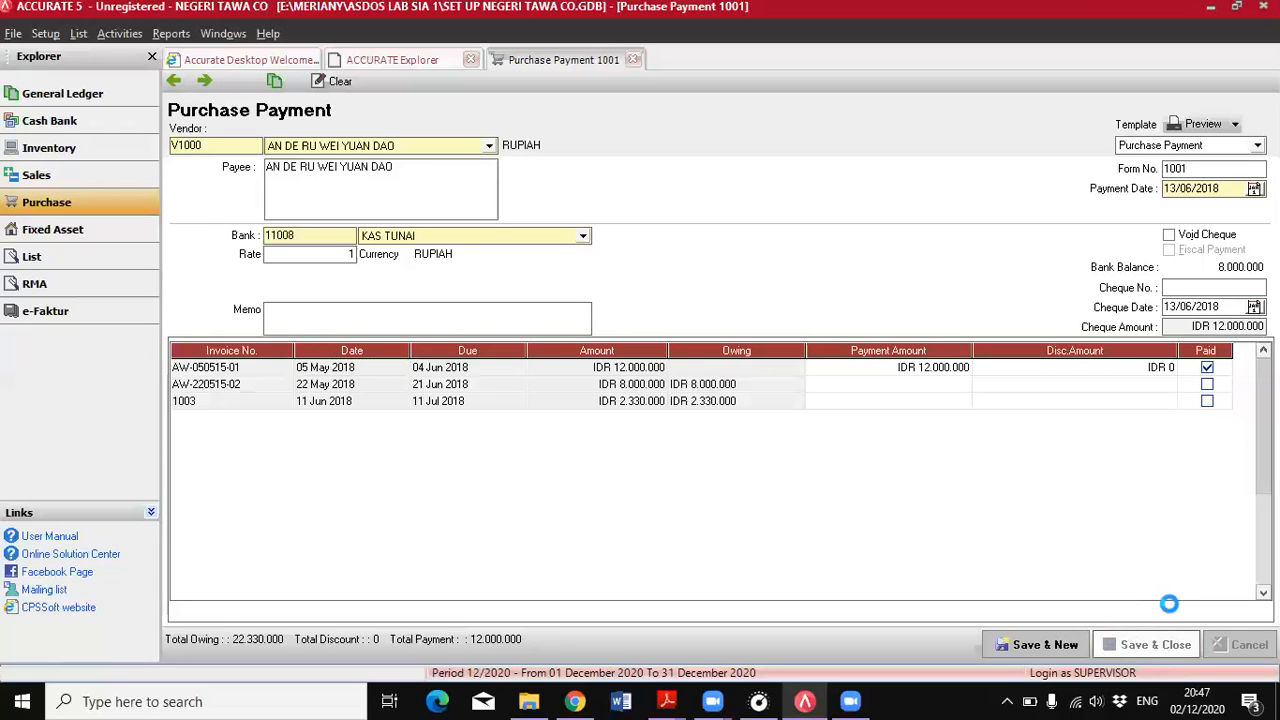
Switch to the PDF and read the 15 June return entry along with the 5 June order it refers to
click(669, 697)
click(788, 629)
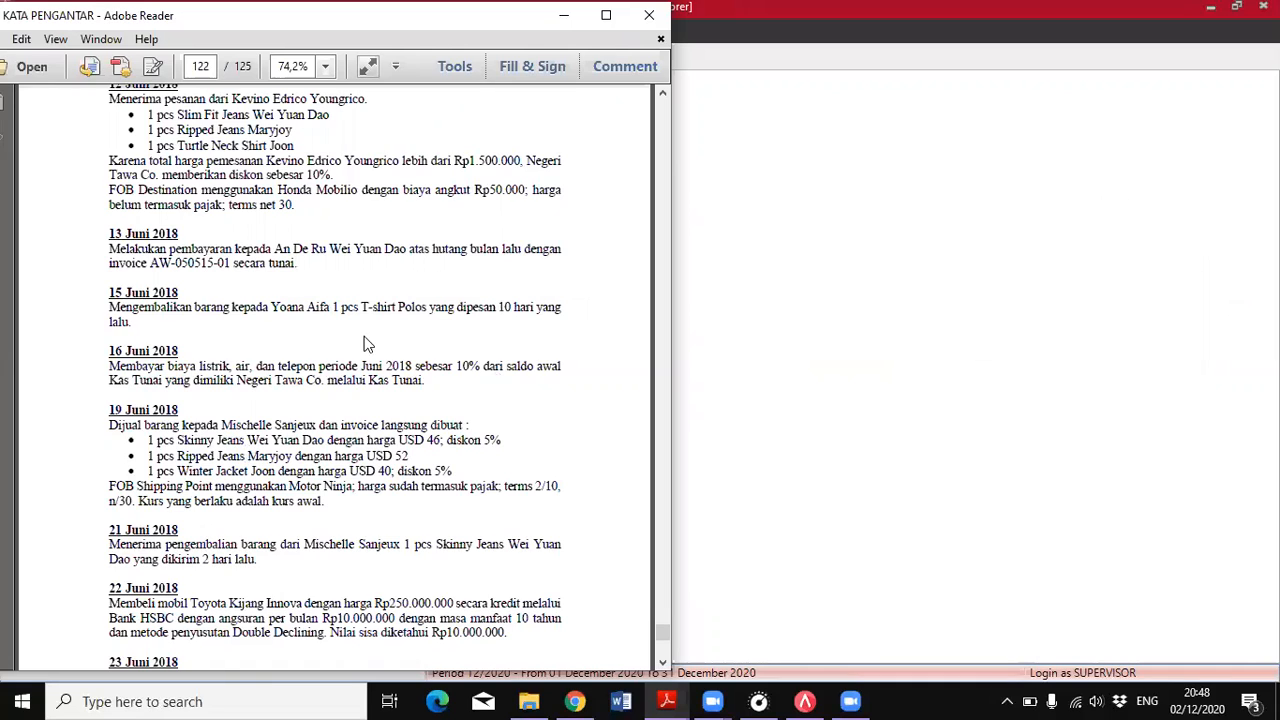
scroll(378, 356, up, 5)
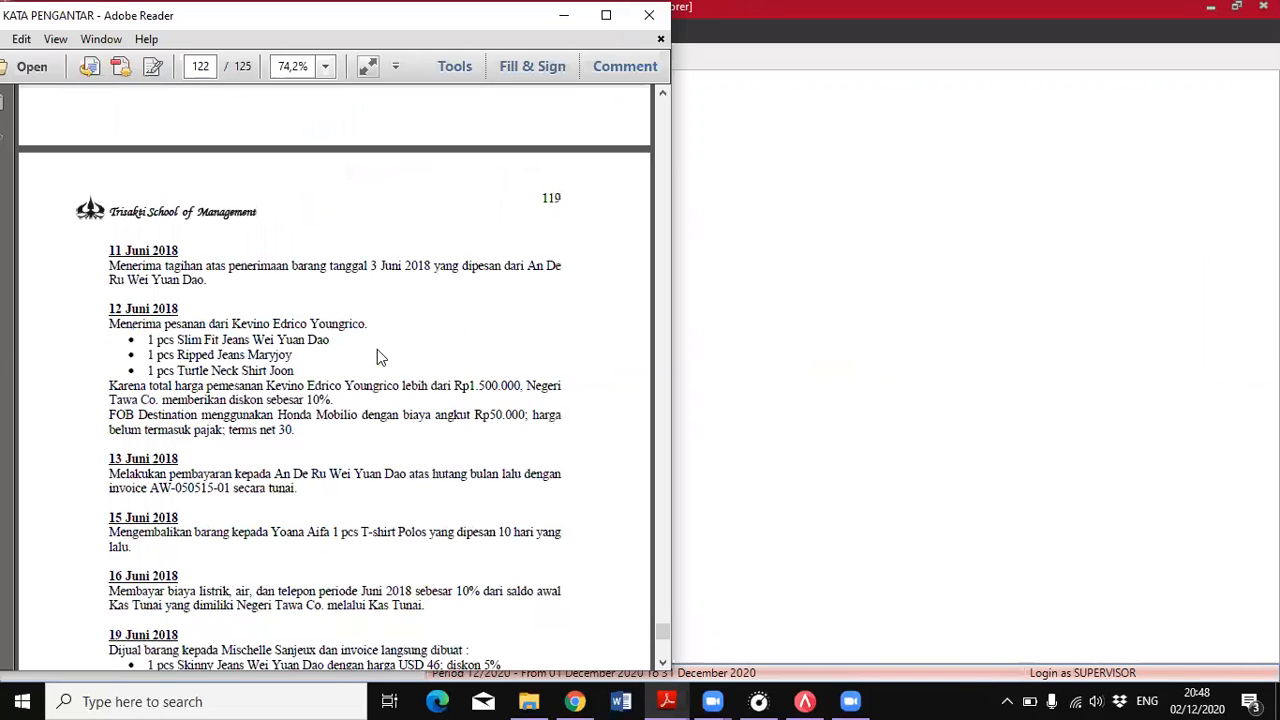
scroll(377, 357, up, 3)
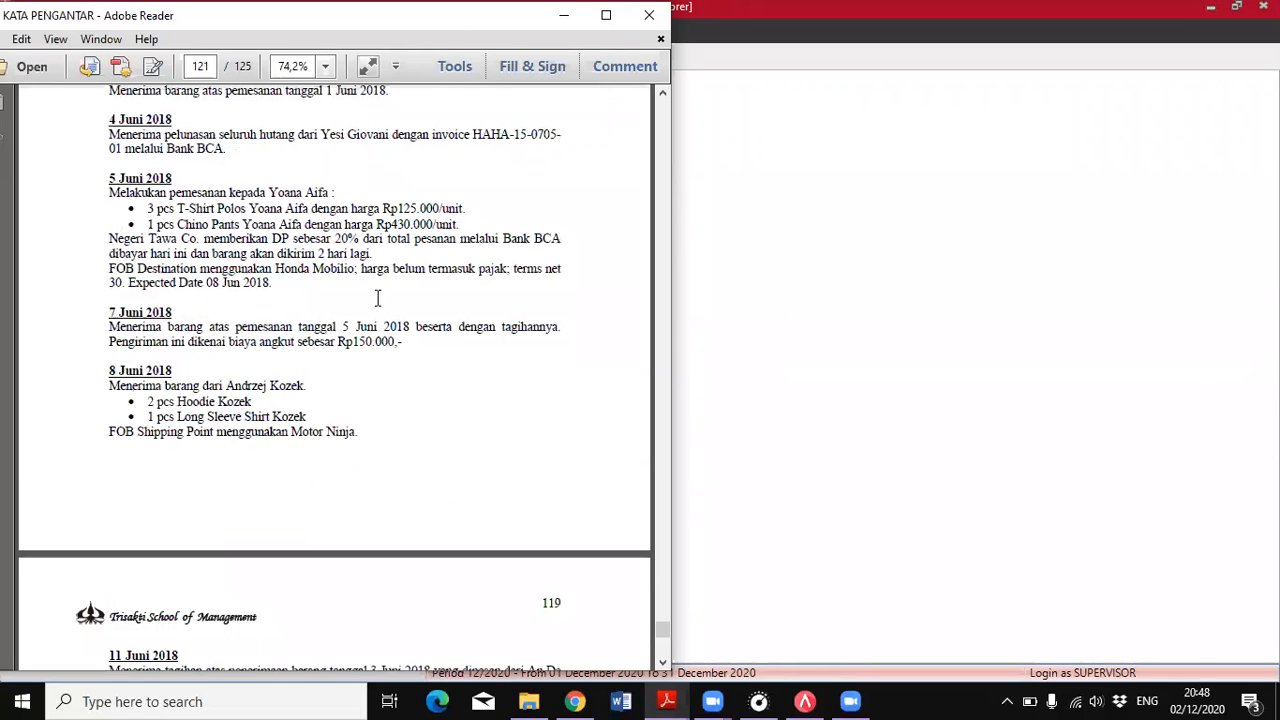
scroll(378, 298, down, 10)
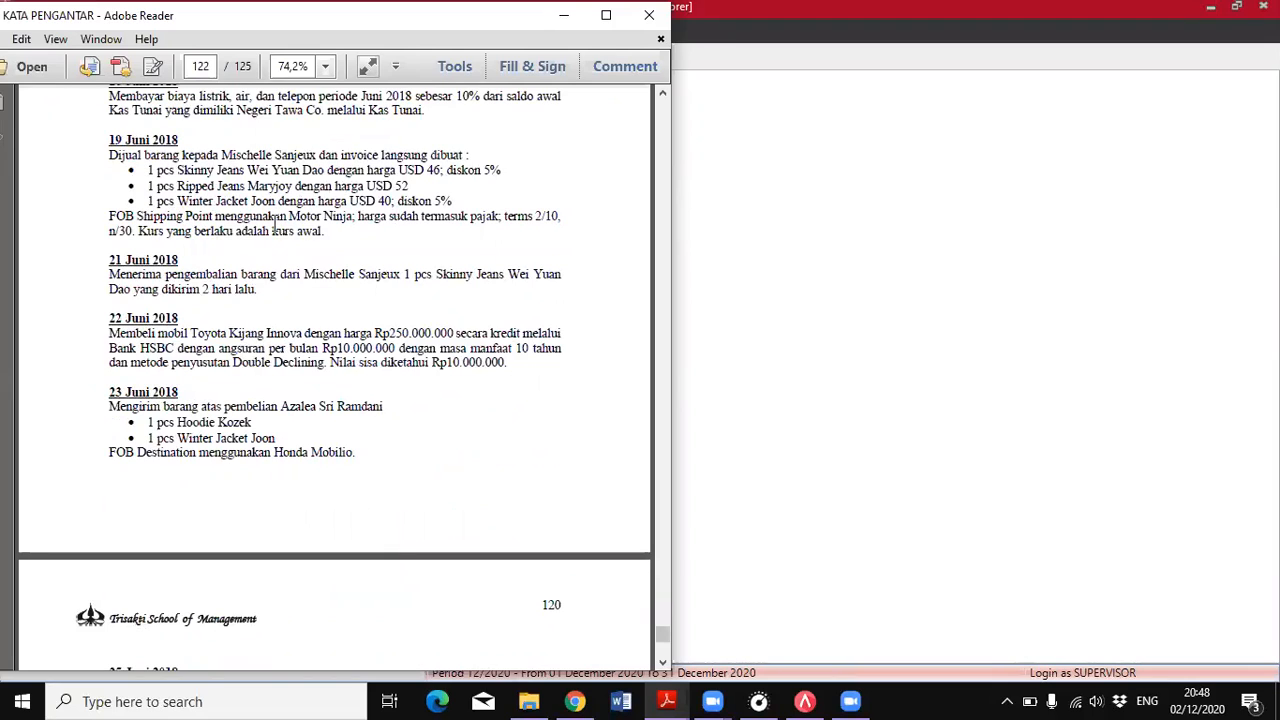
scroll(302, 250, up, 1)
scroll(390, 260, up, 1)
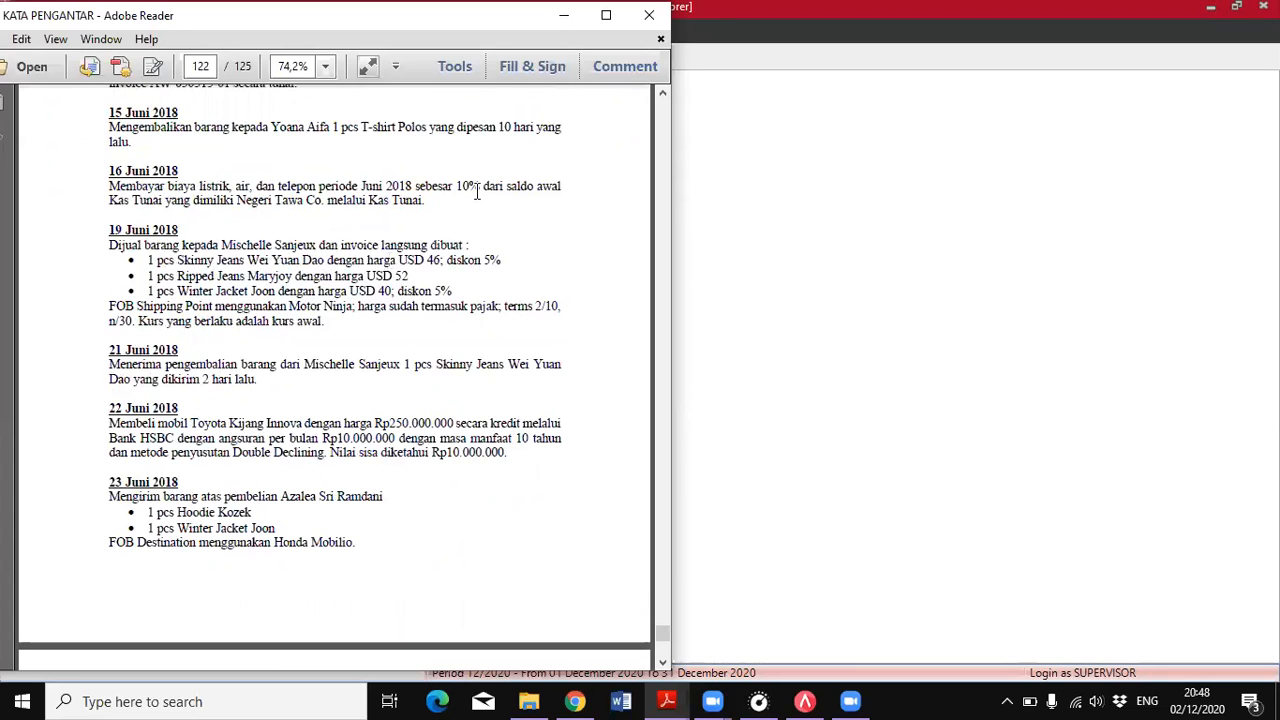
scroll(121, 162, up, 1)
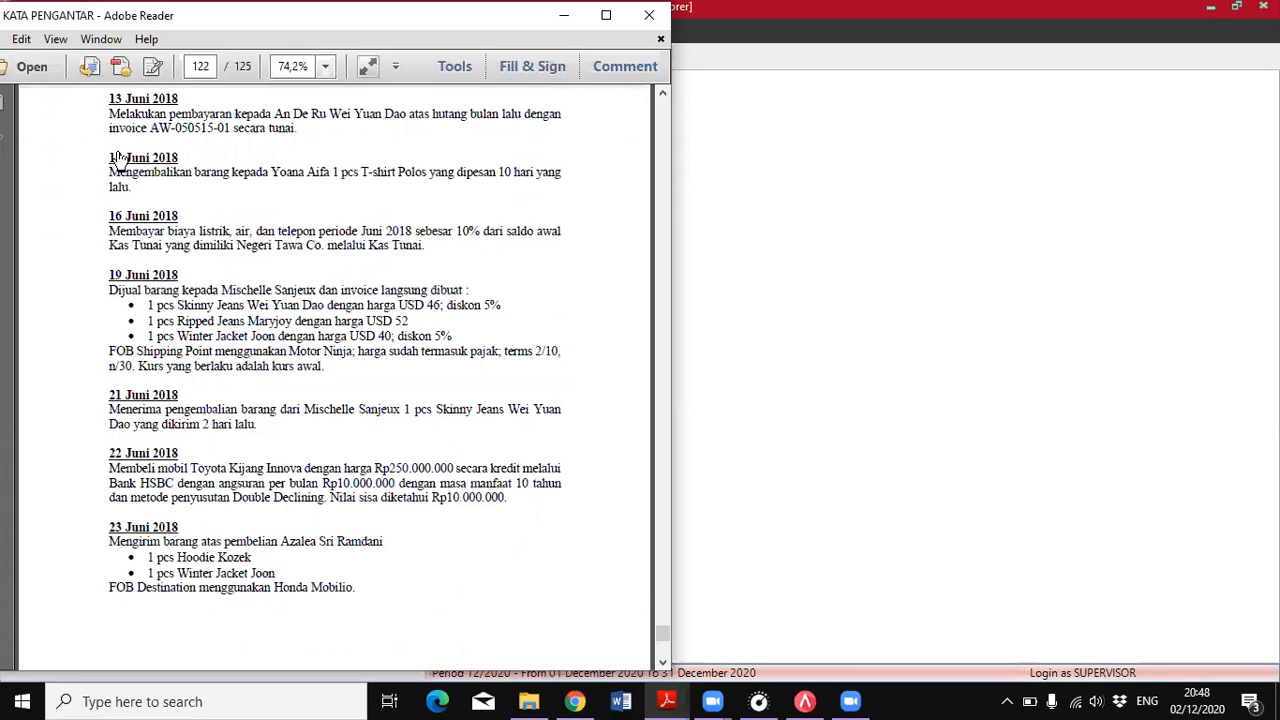
In ACCURATE, start a purchase return for the vendor named in the 15 June entry and set its date to 15/06/2018
key(alt+Tab)
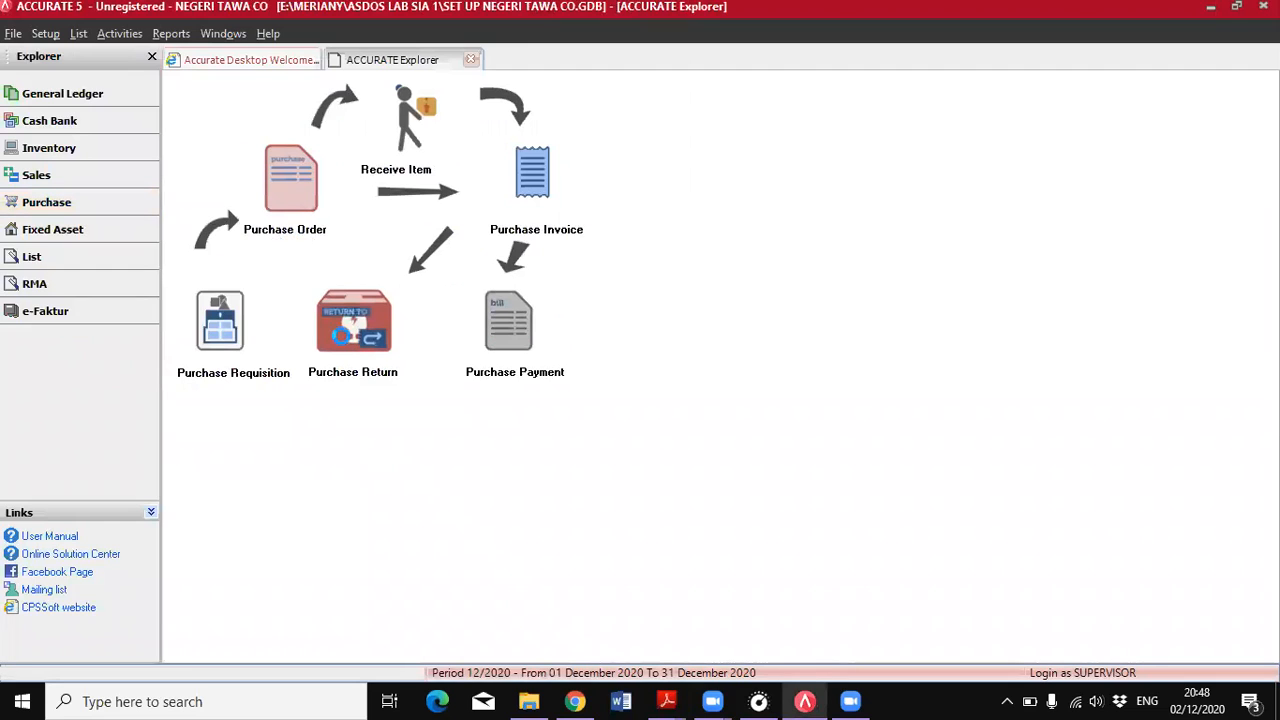
click(352, 322)
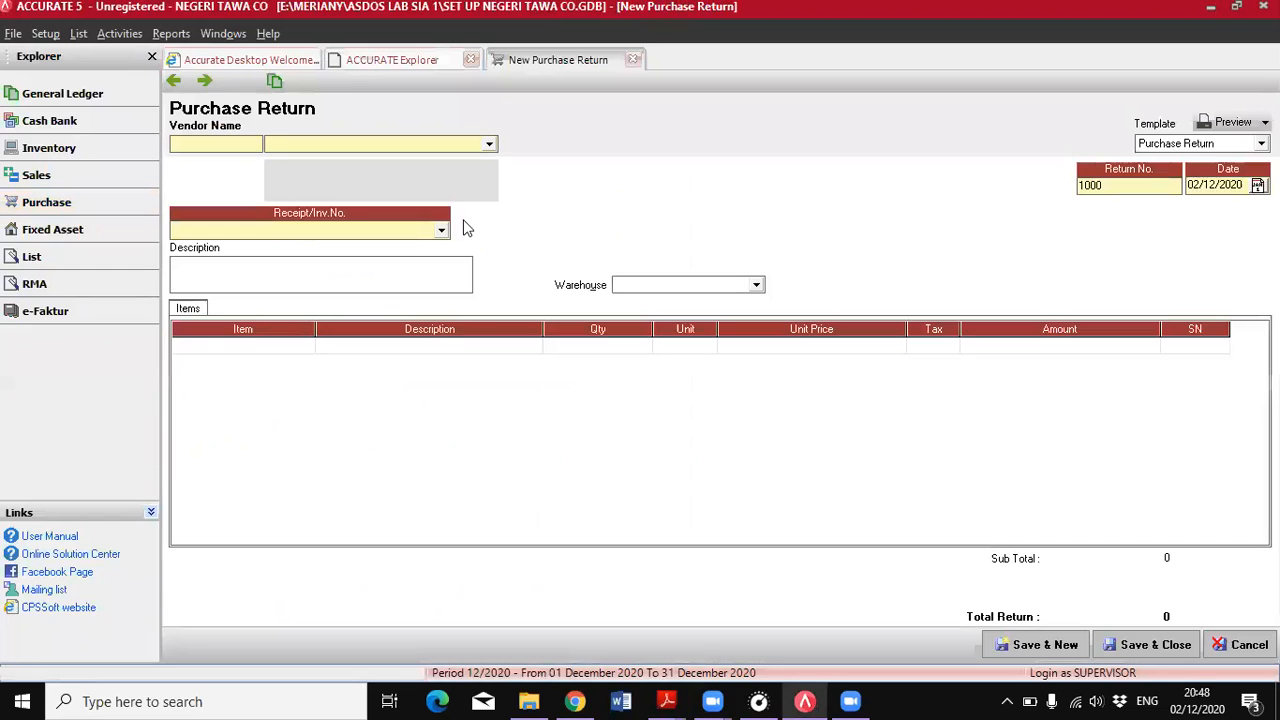
click(487, 144)
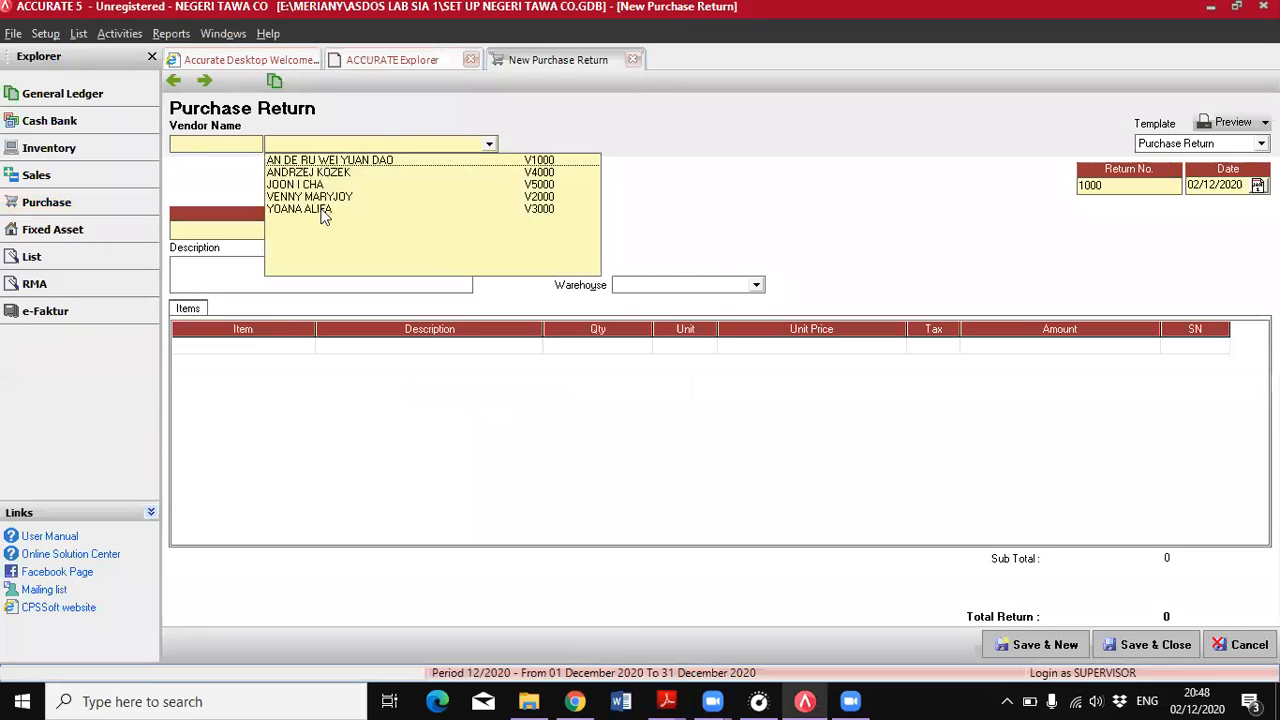
click(323, 209)
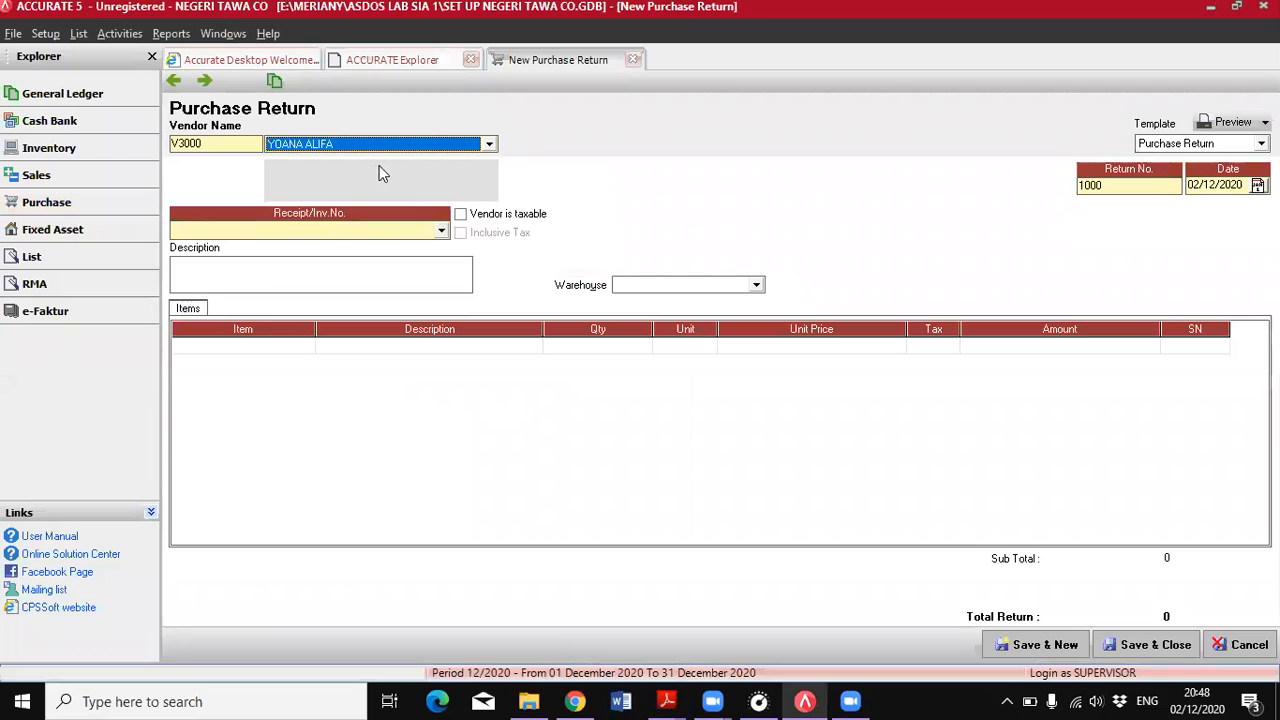
click(1183, 185)
text(15/)
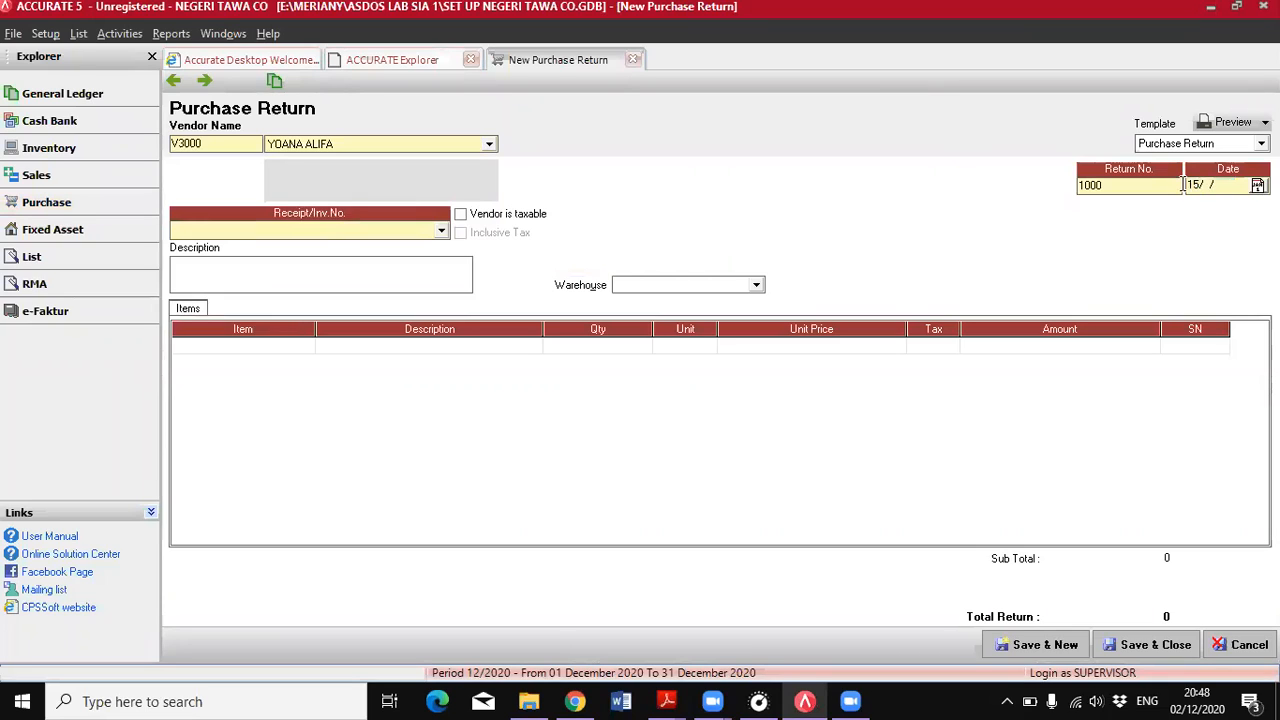
text(06/2018)
click(771, 620)
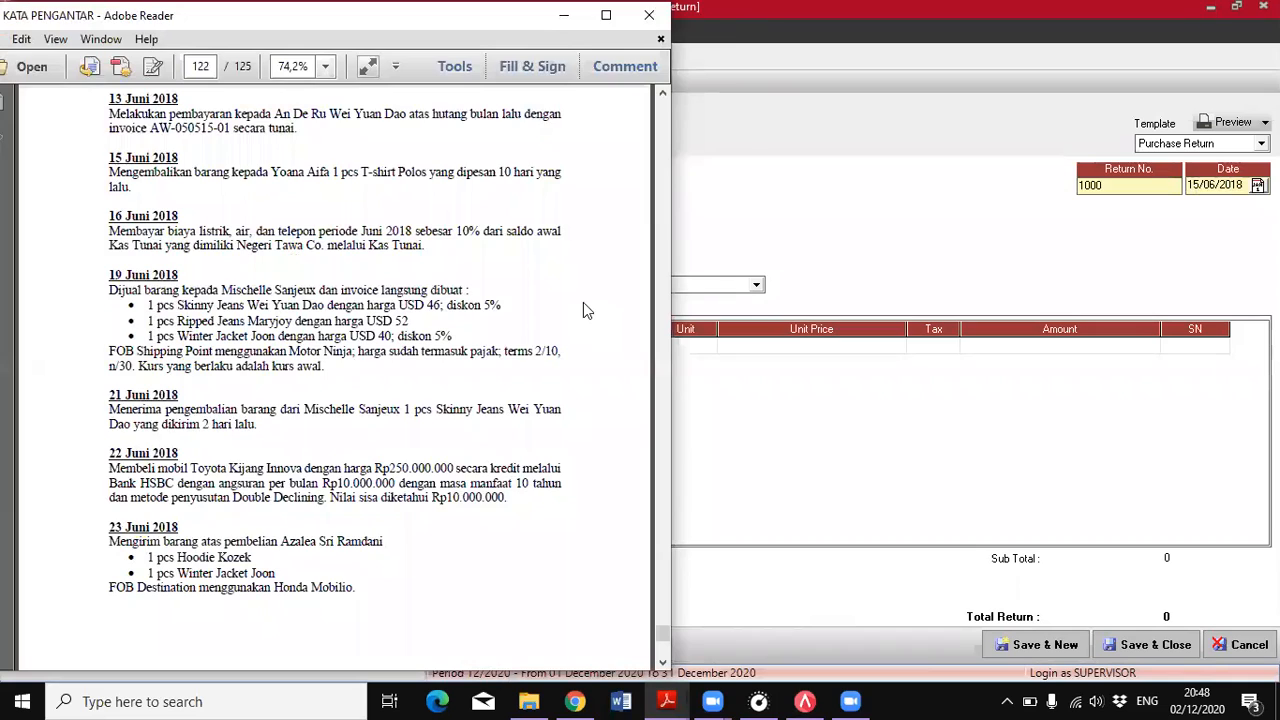
click(727, 376)
click(263, 350)
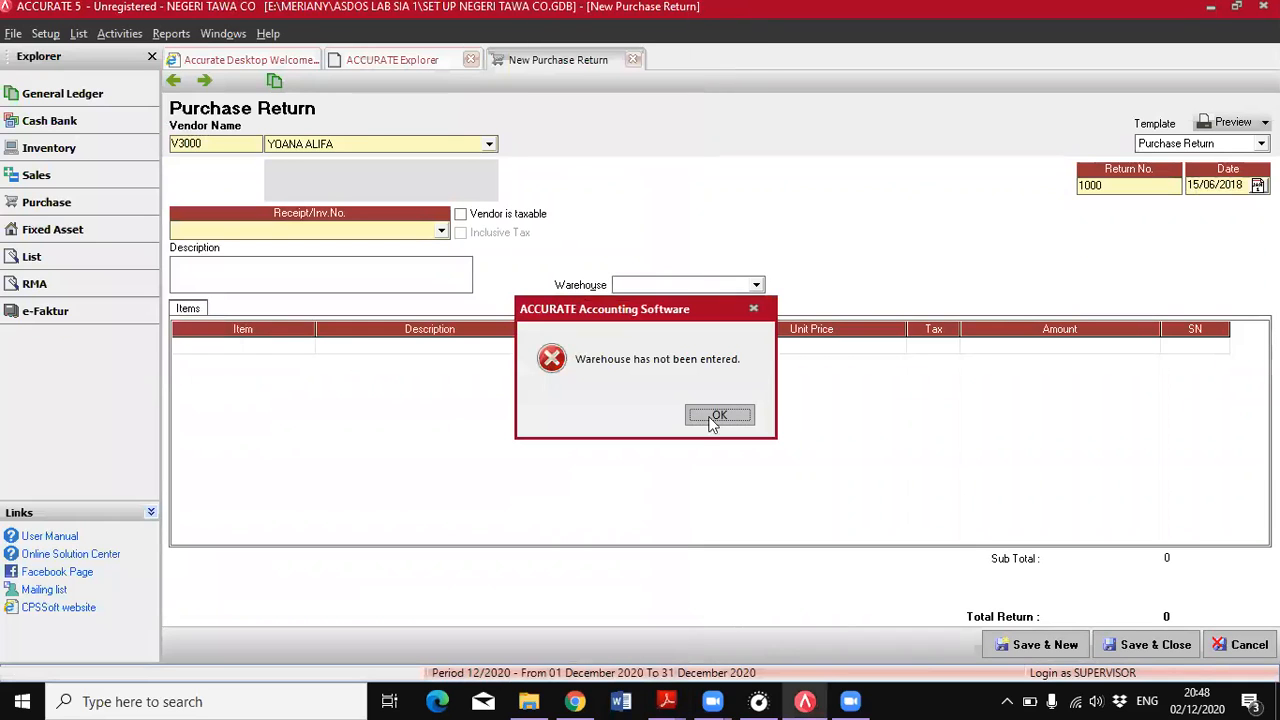
key(Return)
click(461, 345)
key(Return)
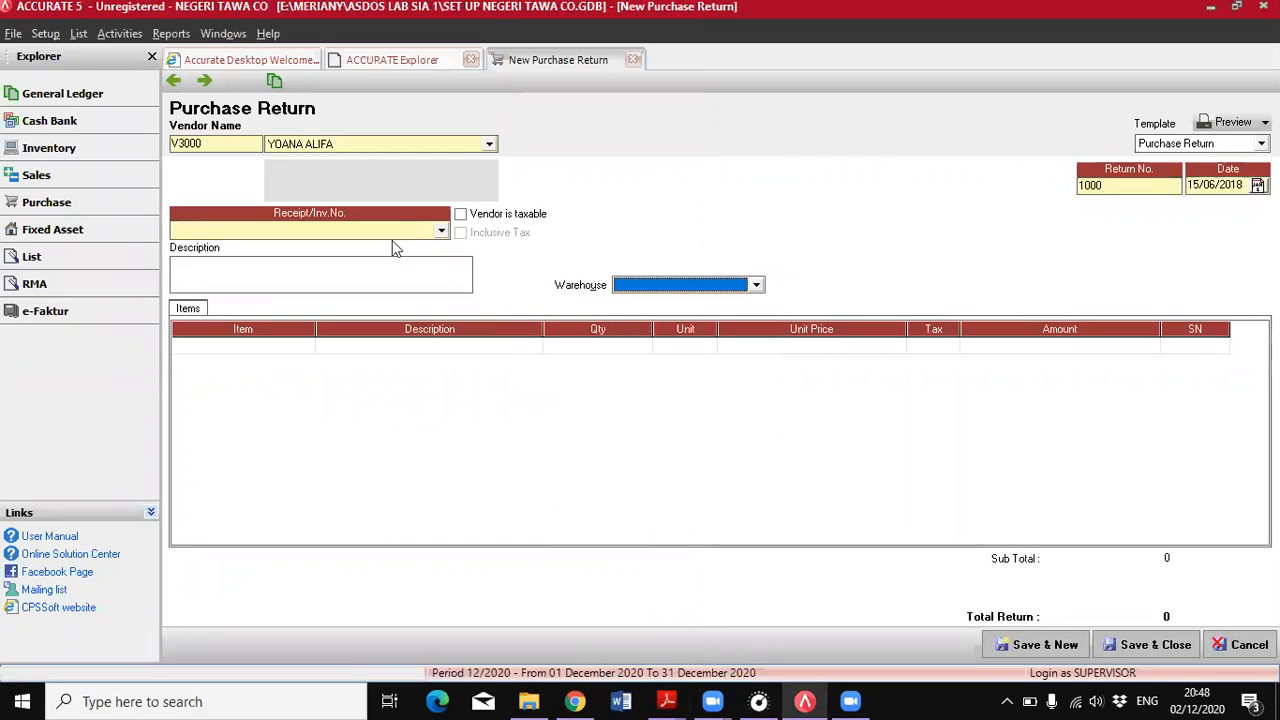
Choose invoice 1002 dated 07/06/2018 for the return and check it against the 5 and 7 June entries in the PDF
click(441, 232)
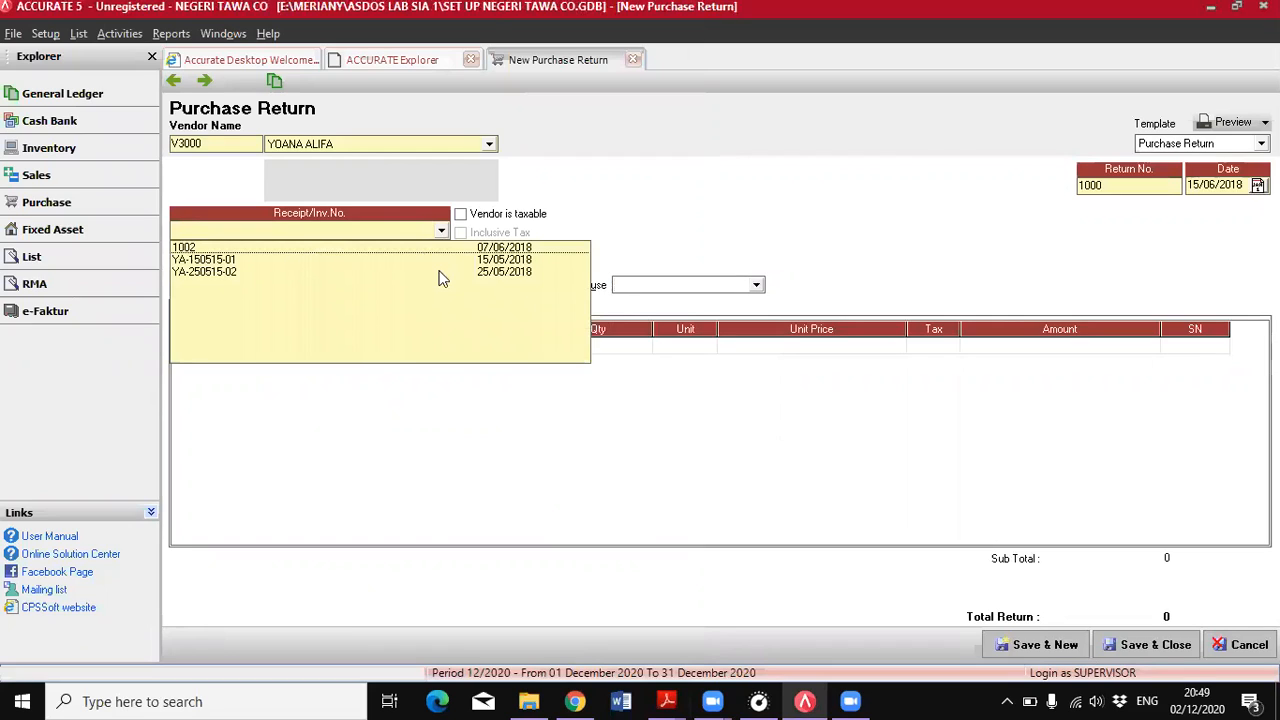
click(367, 250)
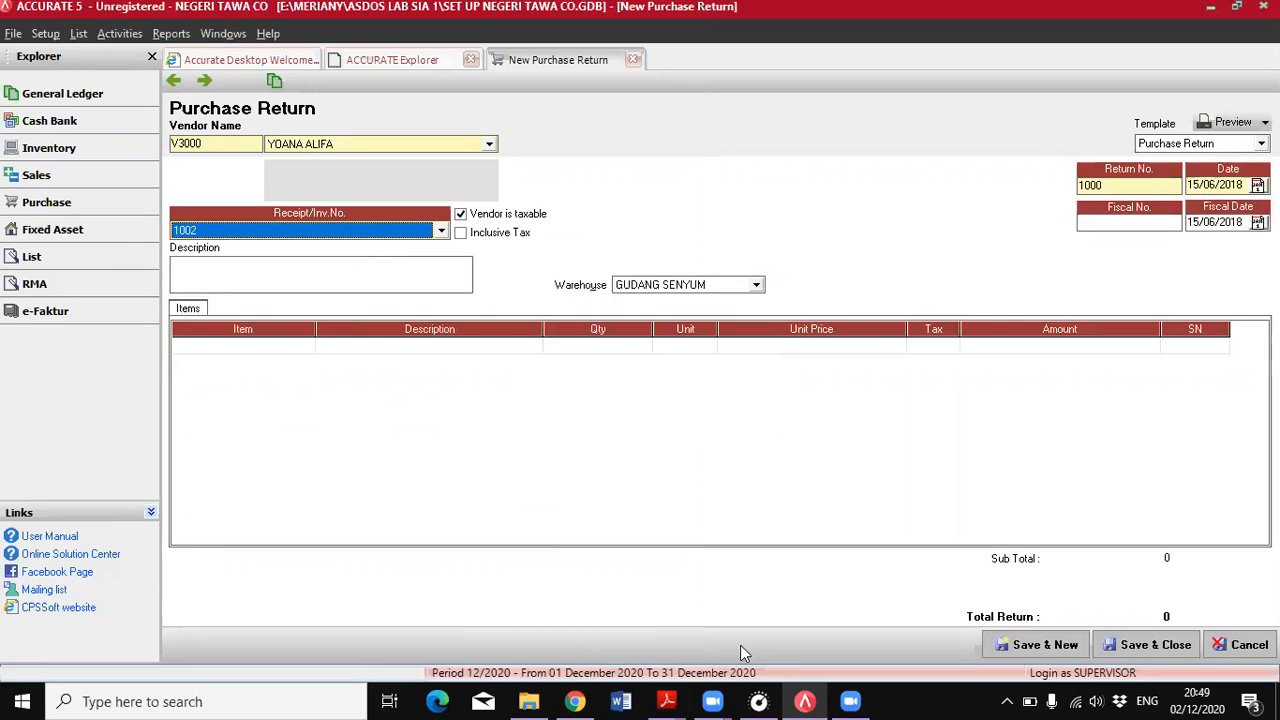
click(667, 701)
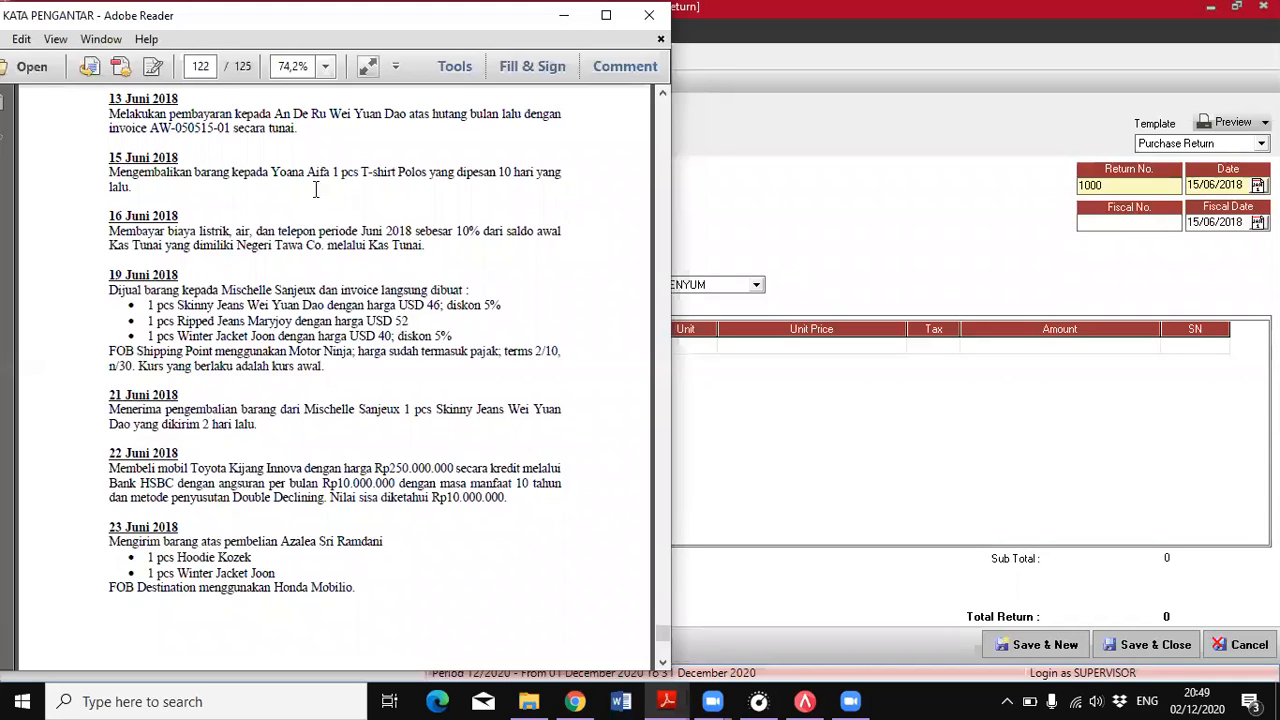
scroll(312, 300, up, 5)
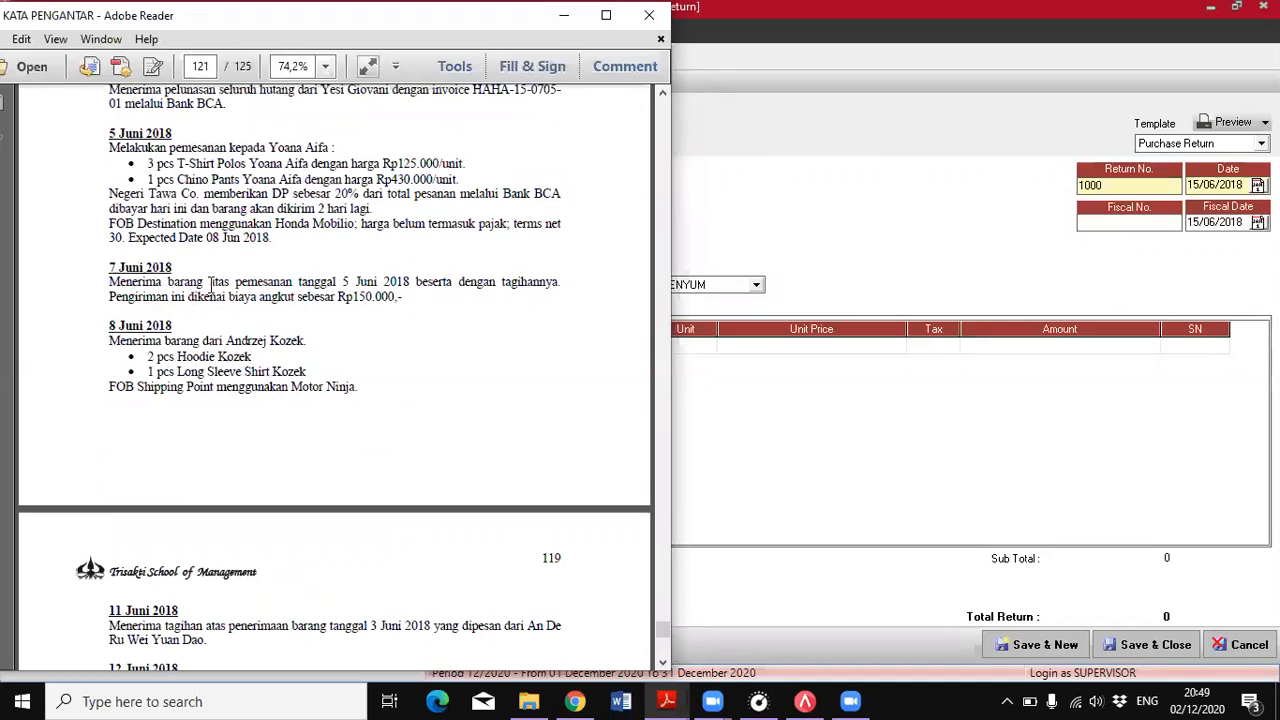
click(886, 166)
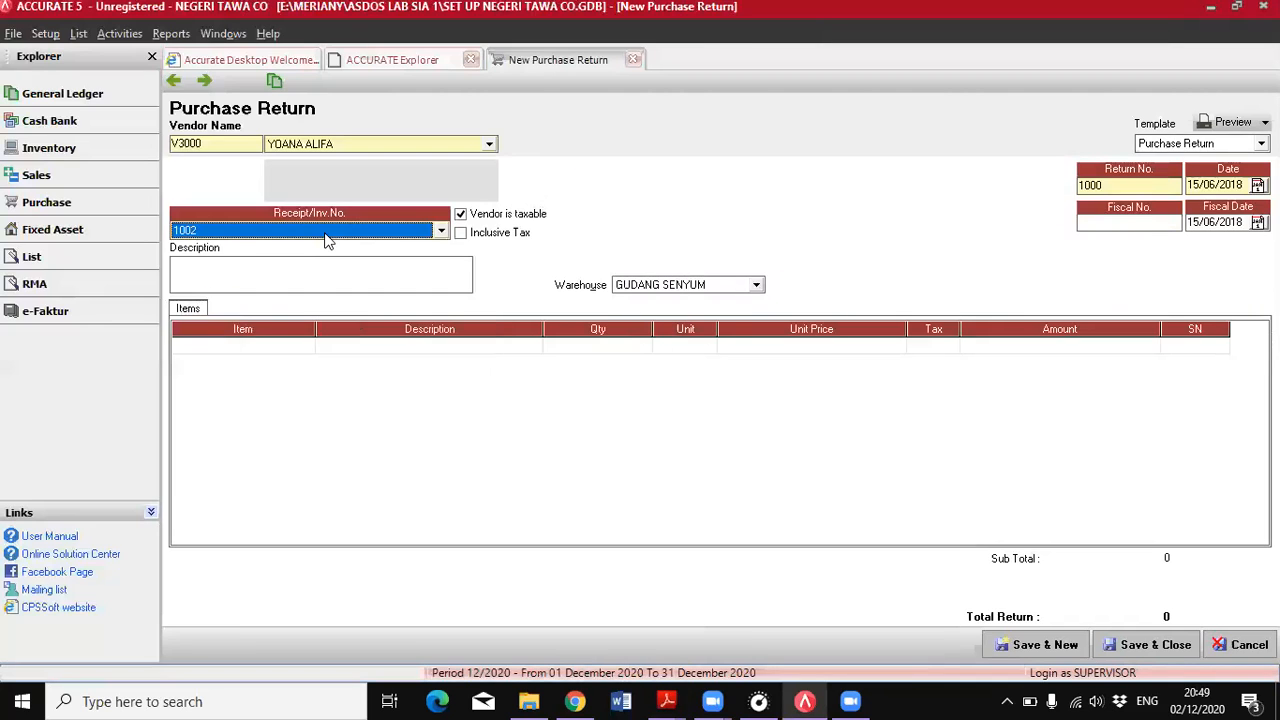
click(441, 231)
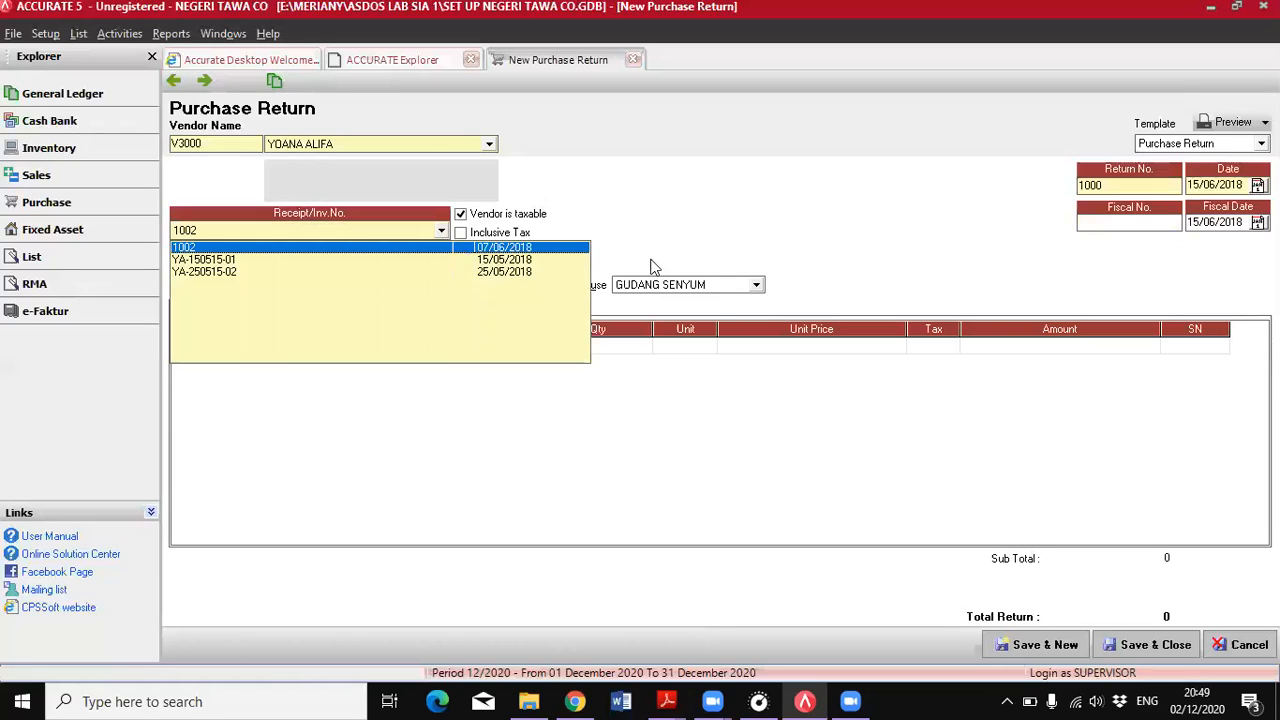
click(1010, 174)
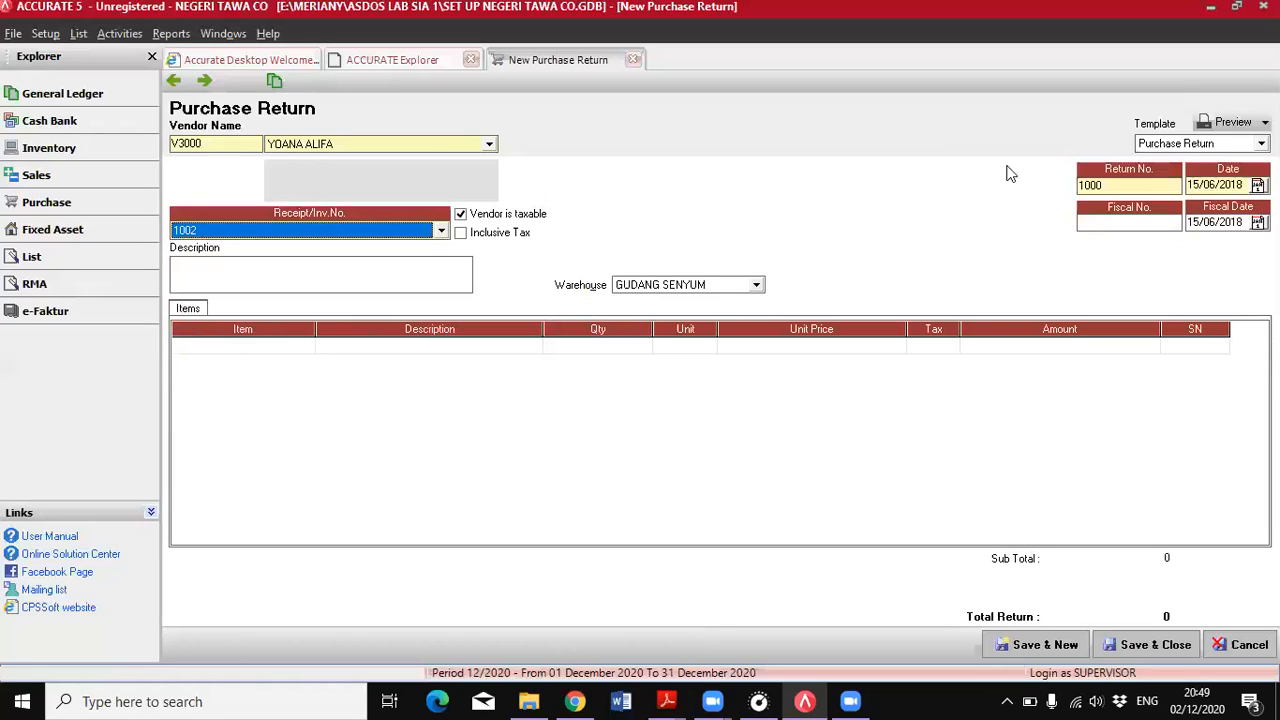
Add the T-Shirt Polos item to the return, decline returning the full quantity, and set the quantity to 1
click(400, 346)
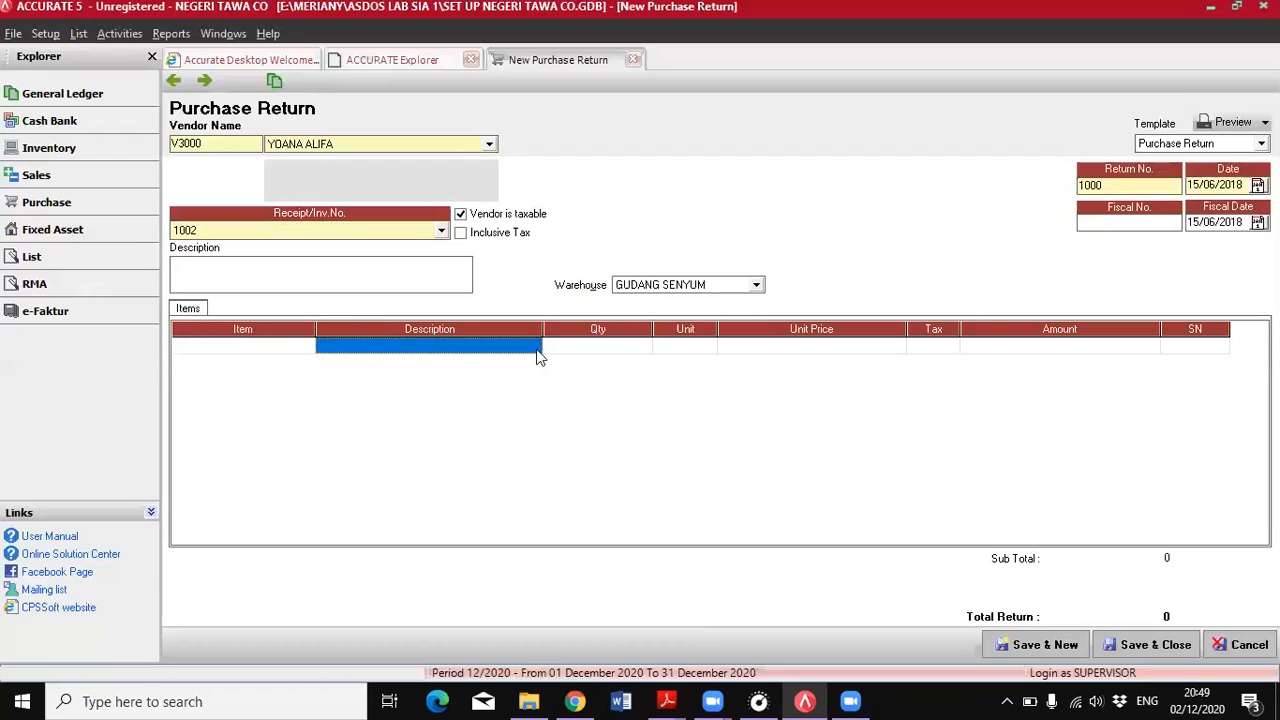
click(397, 356)
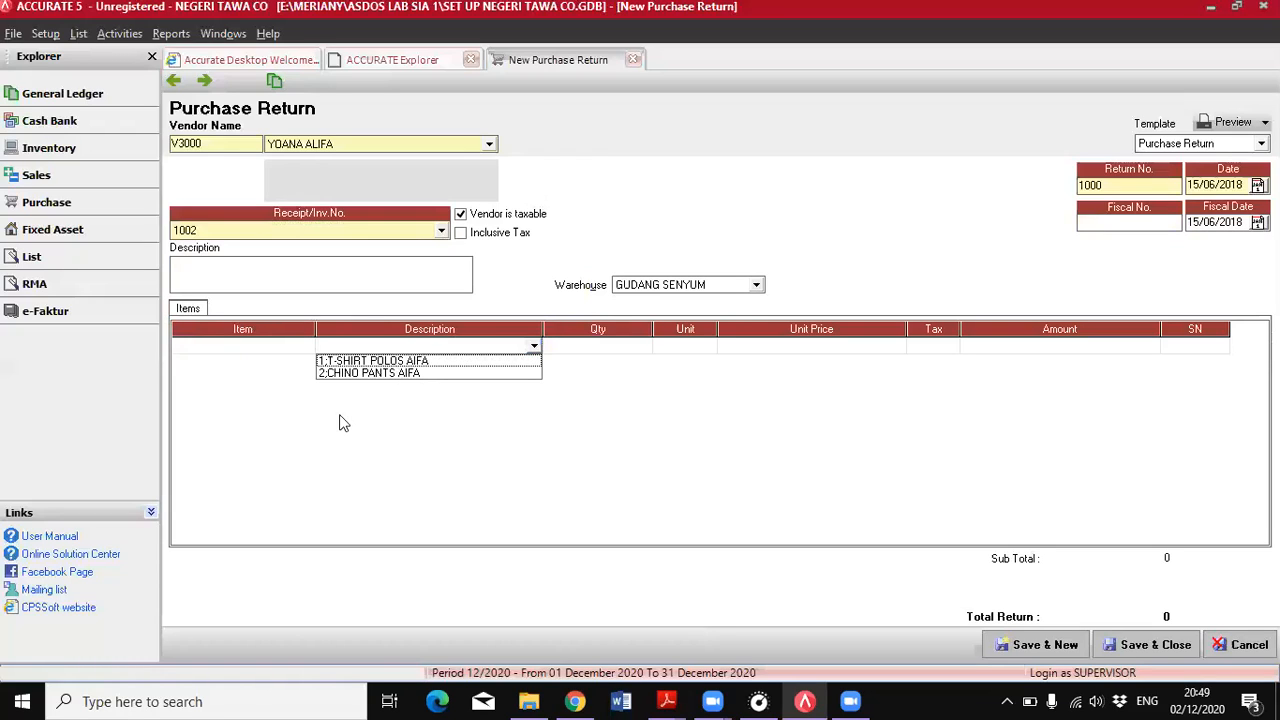
click(619, 348)
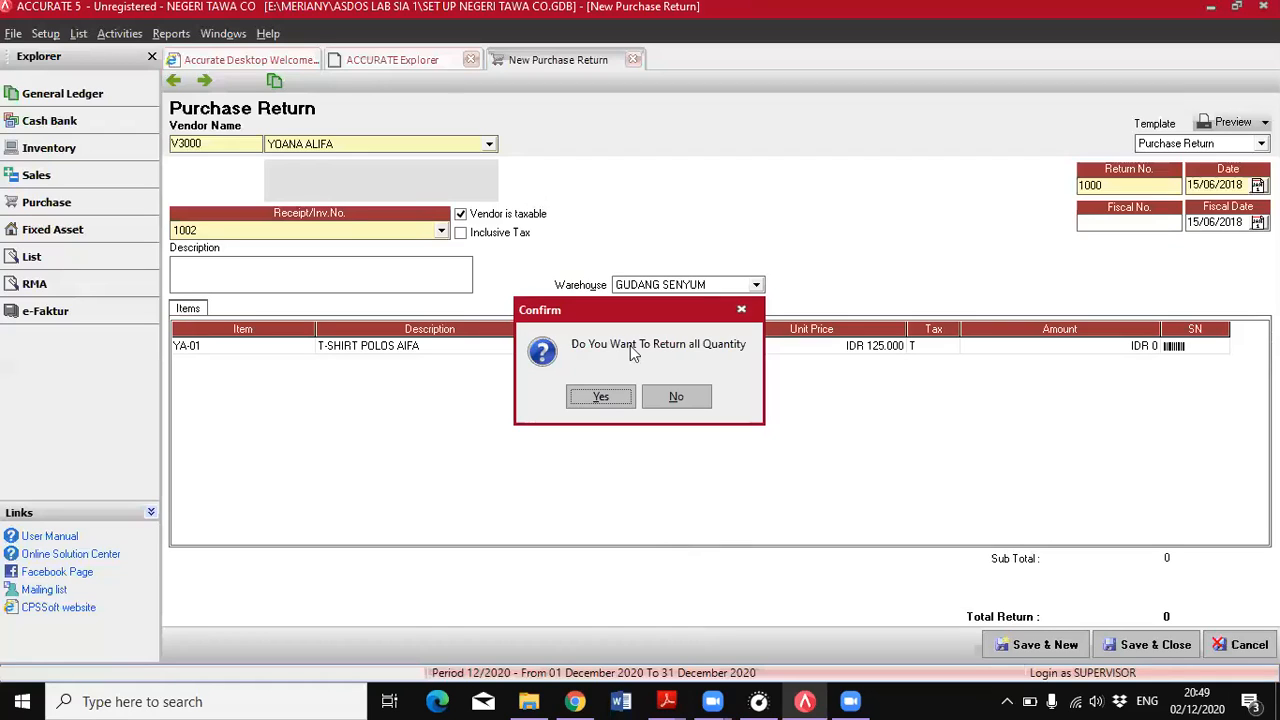
key(n)
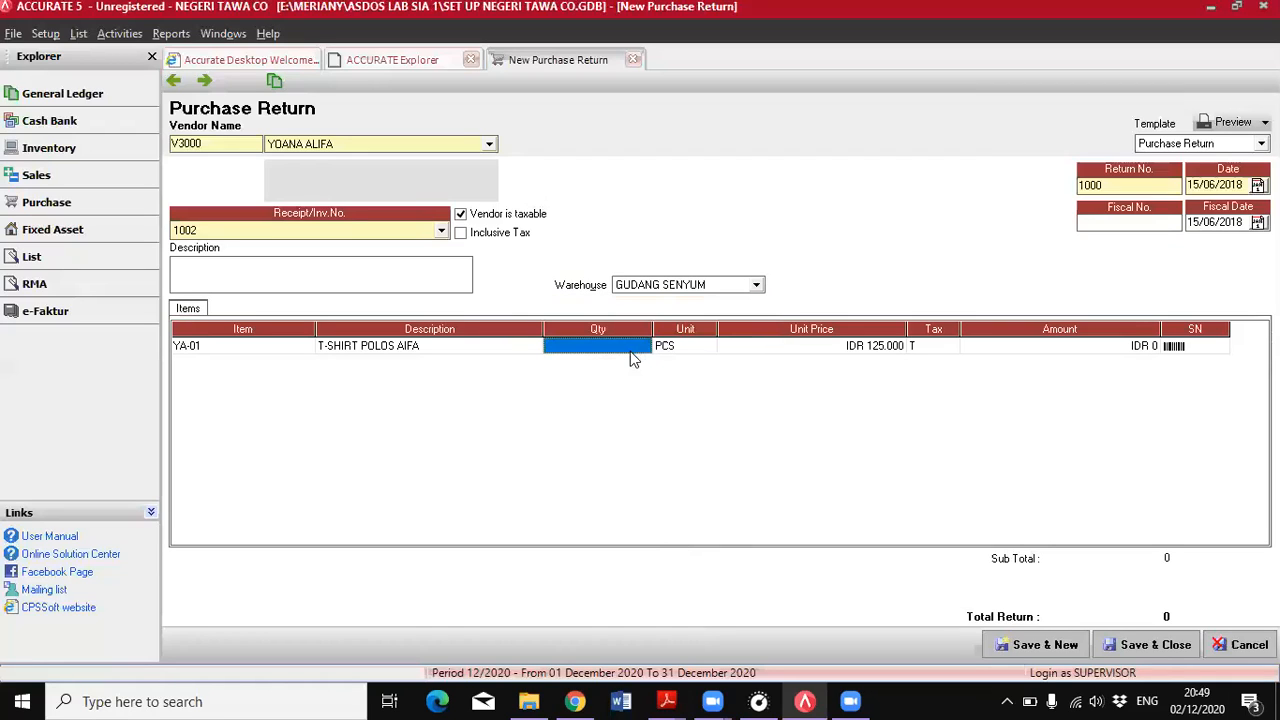
click(972, 348)
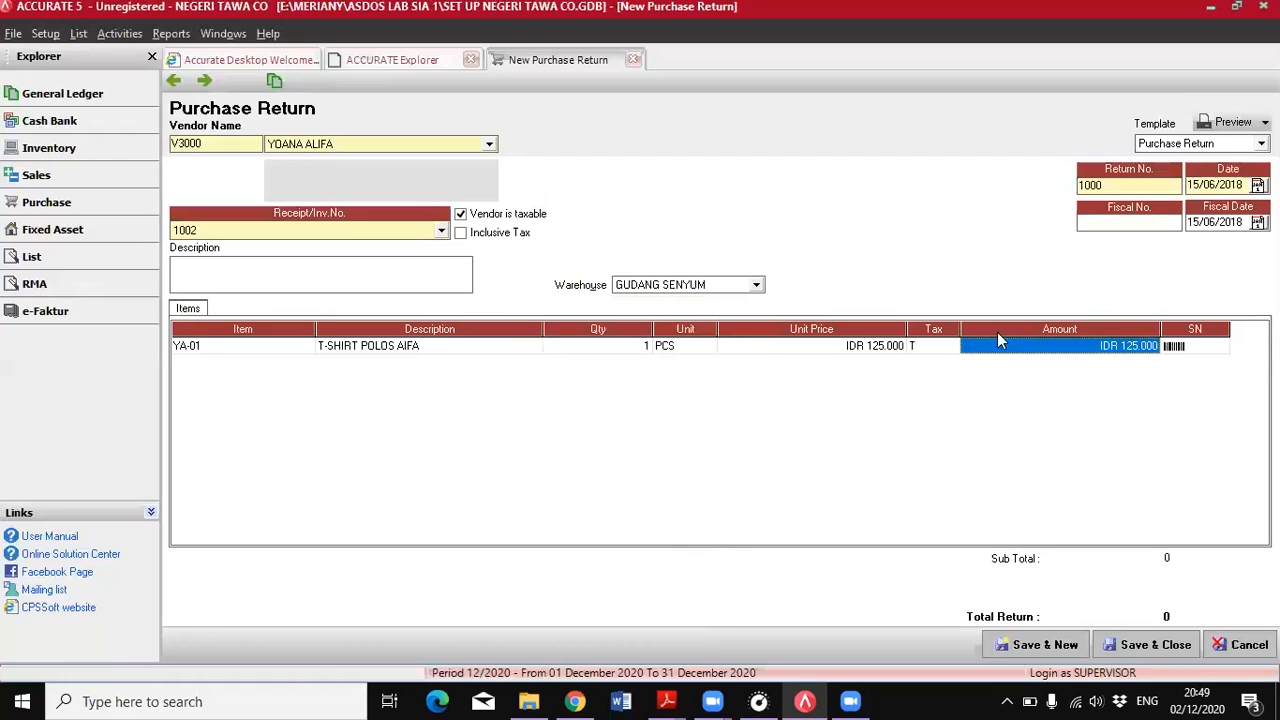
key(Tab)
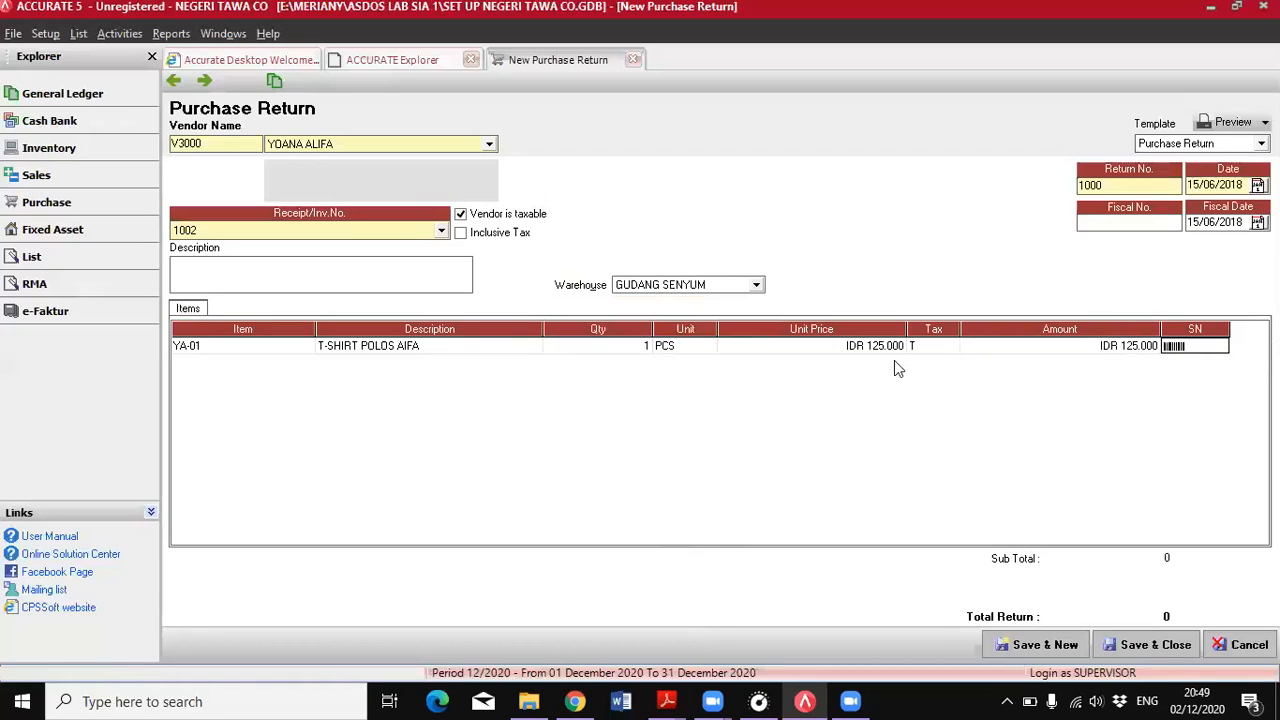
key(Tab)
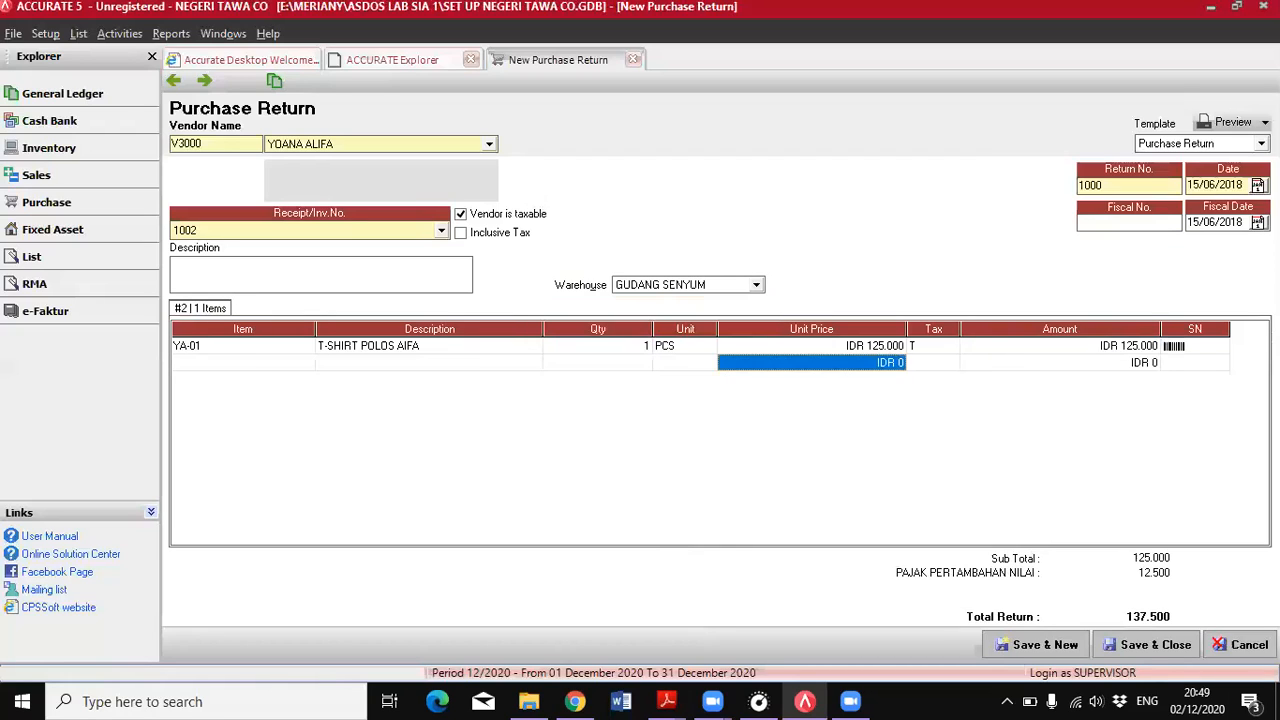
click(1004, 347)
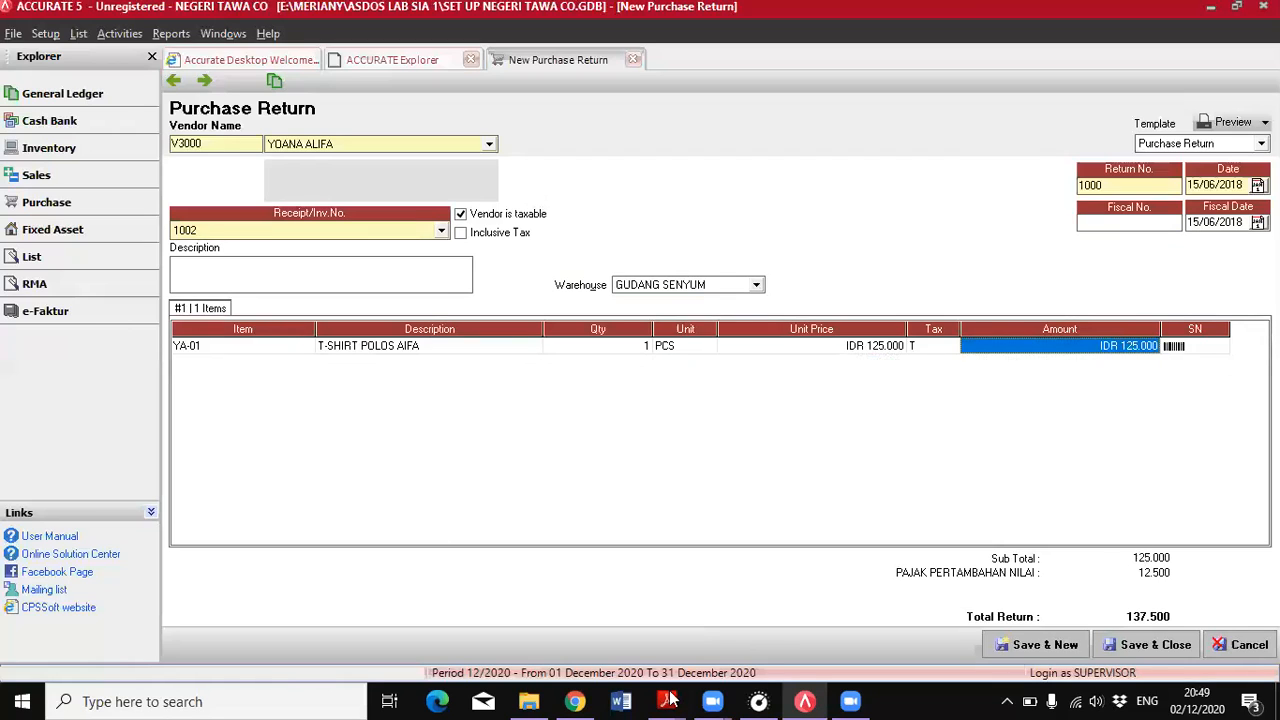
Check the 5 June order's price and tax terms and the 15 June return entry in the PDF
key(alt+Tab)
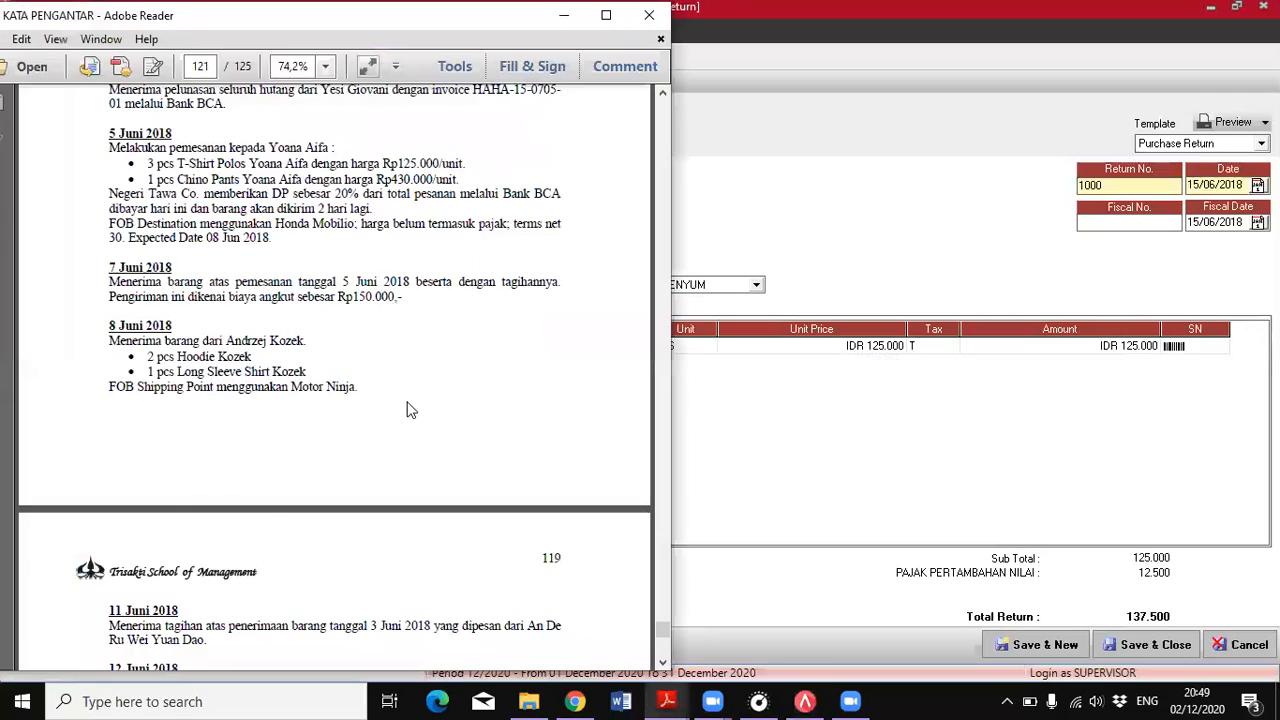
scroll(410, 410, up, 3)
scroll(478, 446, up, 1)
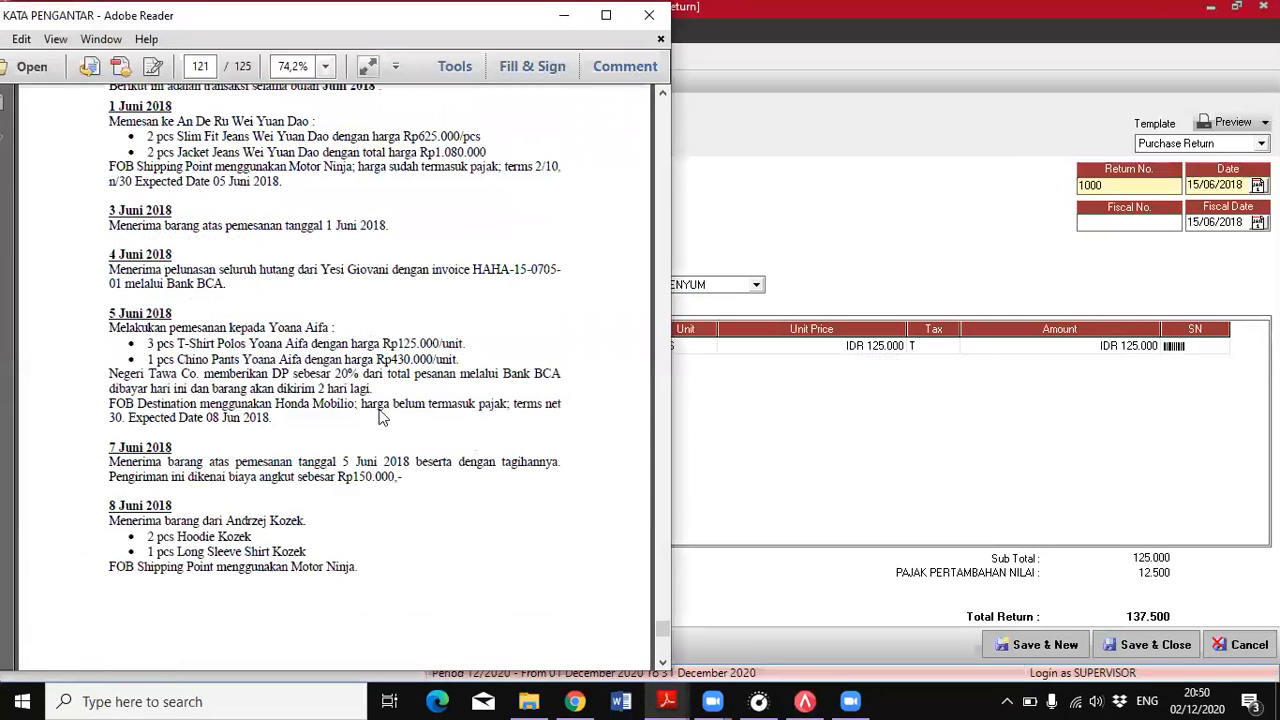
scroll(380, 418, down, 5)
scroll(380, 395, down, 10)
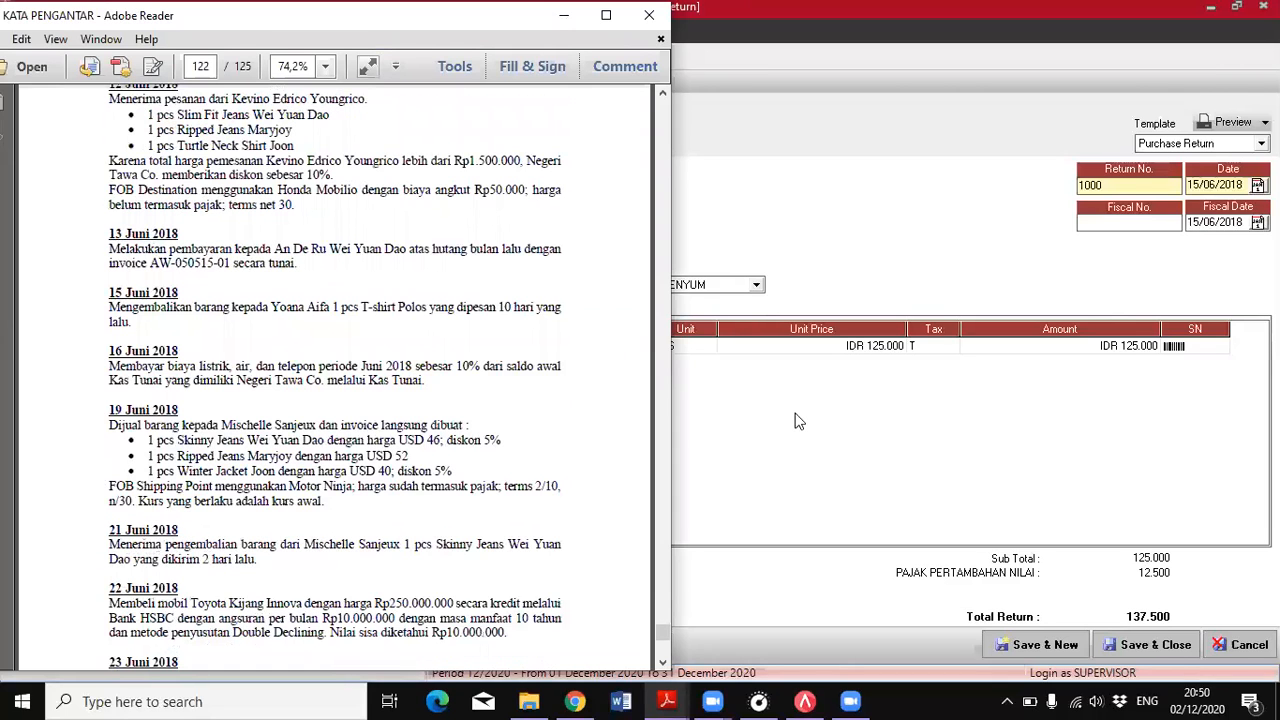
Save and close the 15 June purchase return in ACCURATE, acknowledging the return cost notice
click(853, 278)
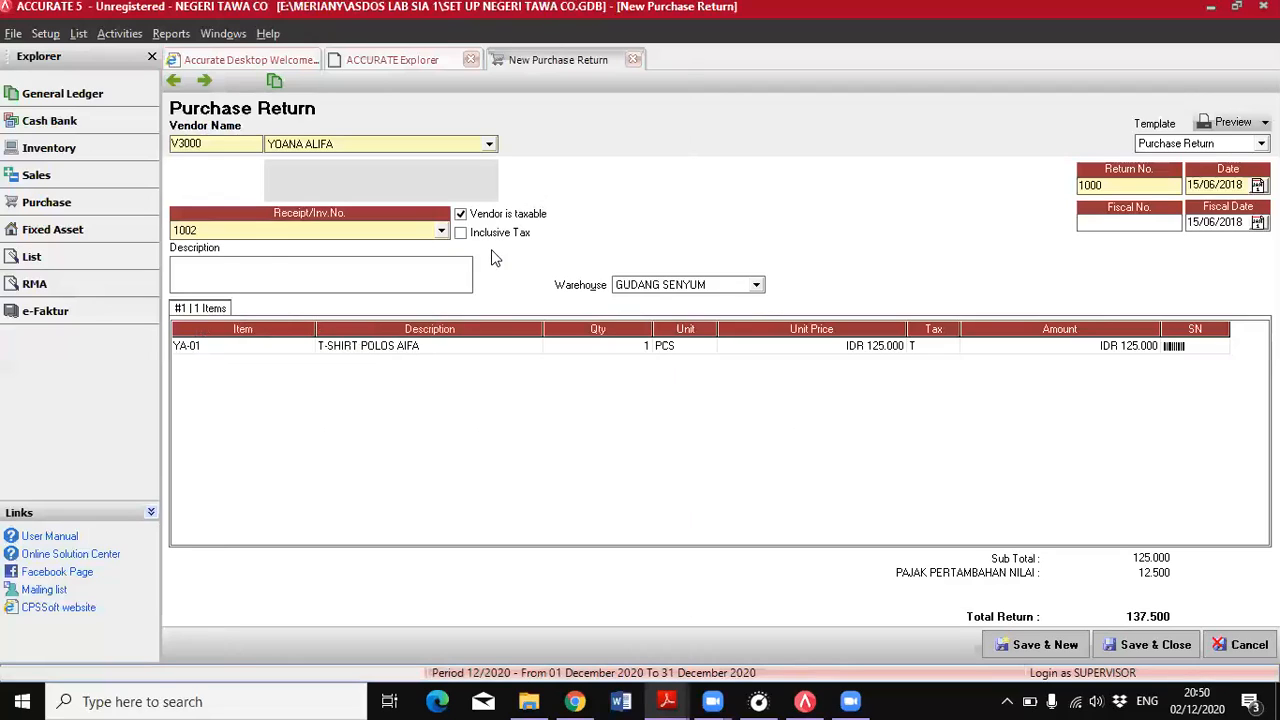
click(1127, 655)
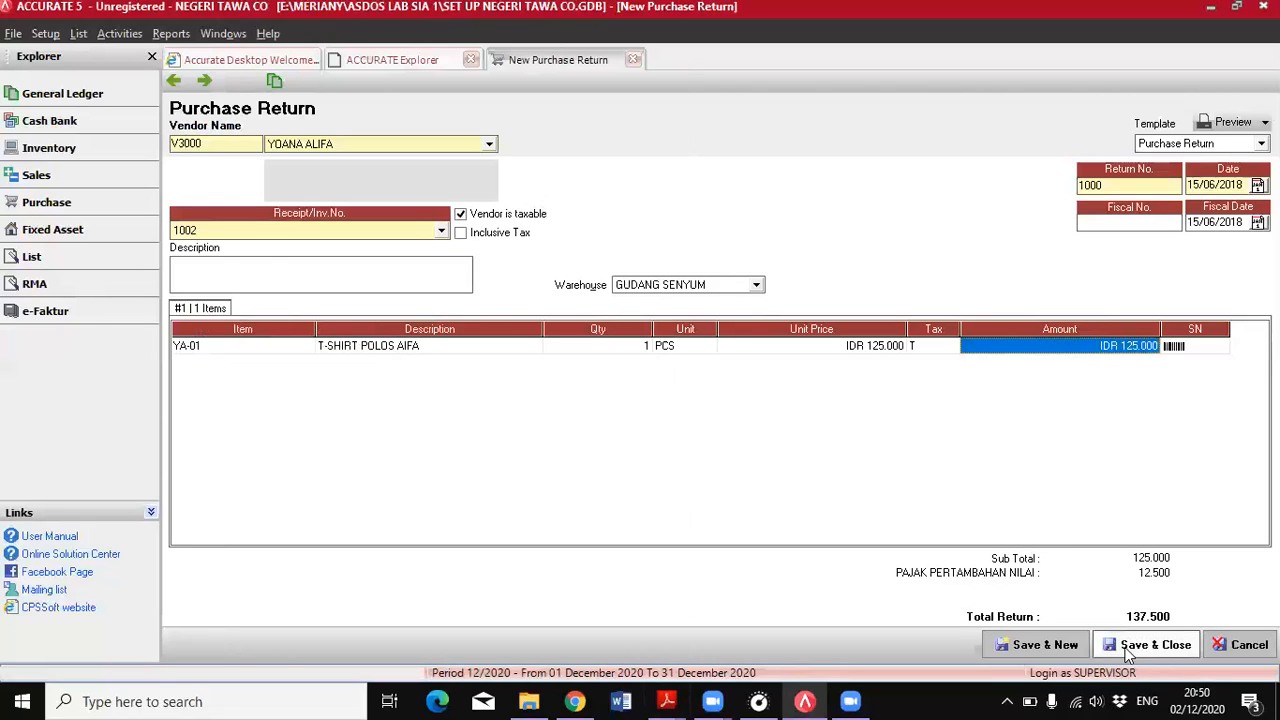
click(1126, 648)
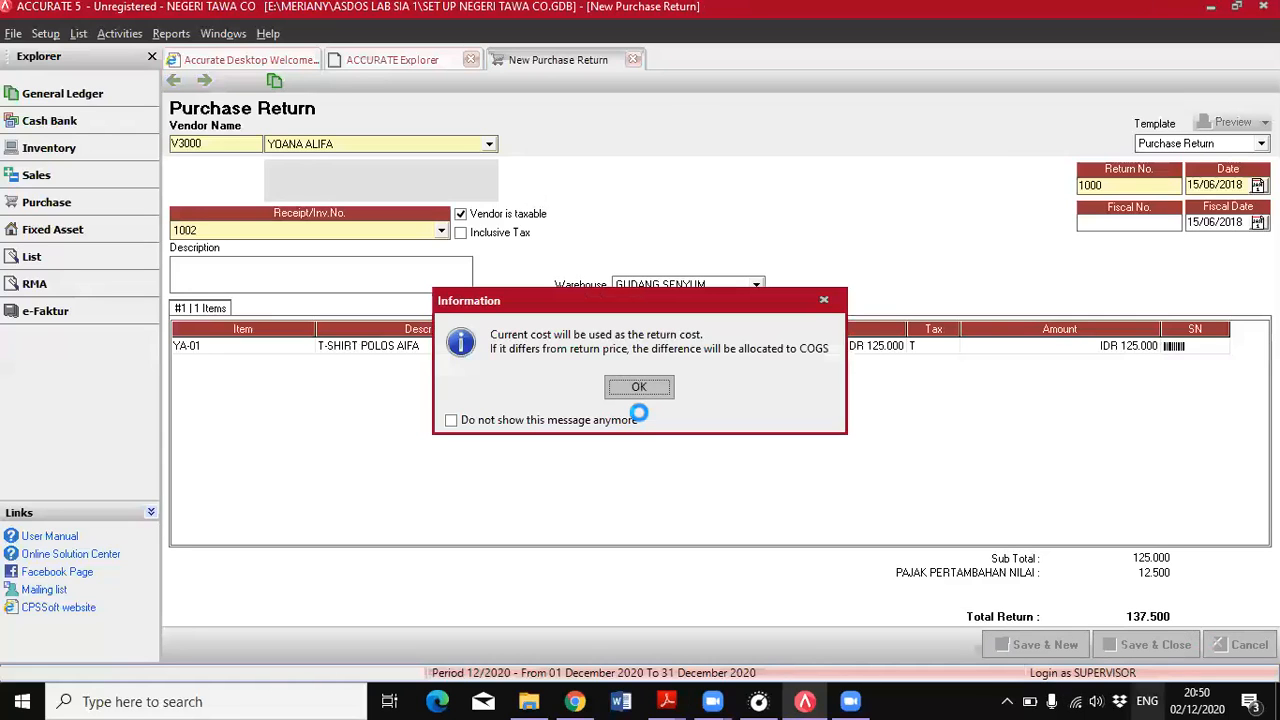
click(645, 388)
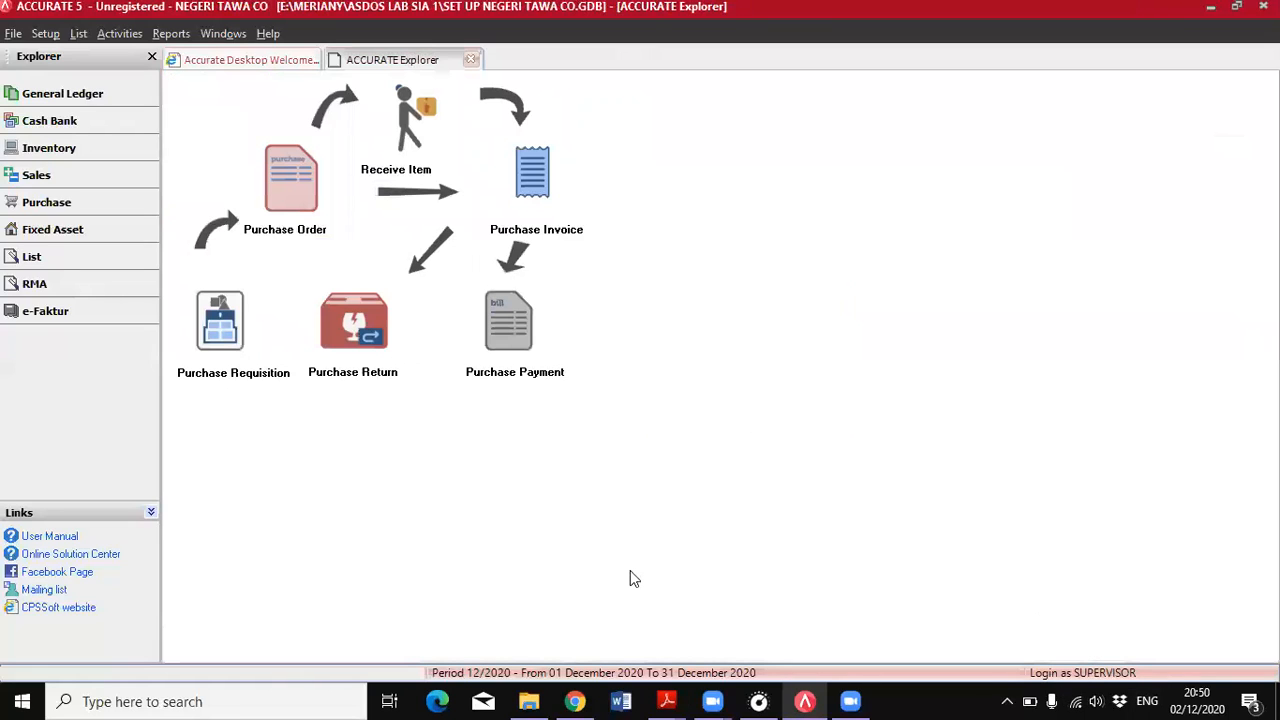
Check the 16 June entry in the PDF and start a cash bank payment paid from KAS TUNAI in ACCURATE
click(664, 701)
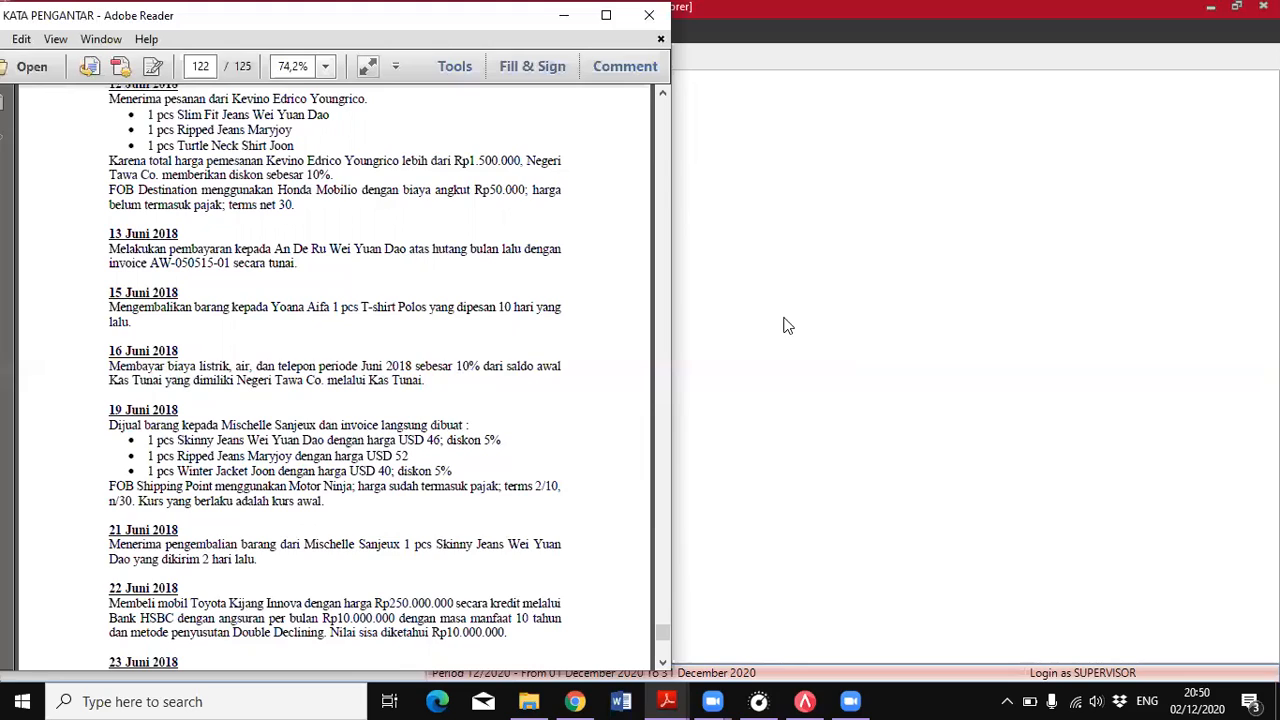
click(686, 227)
click(47, 122)
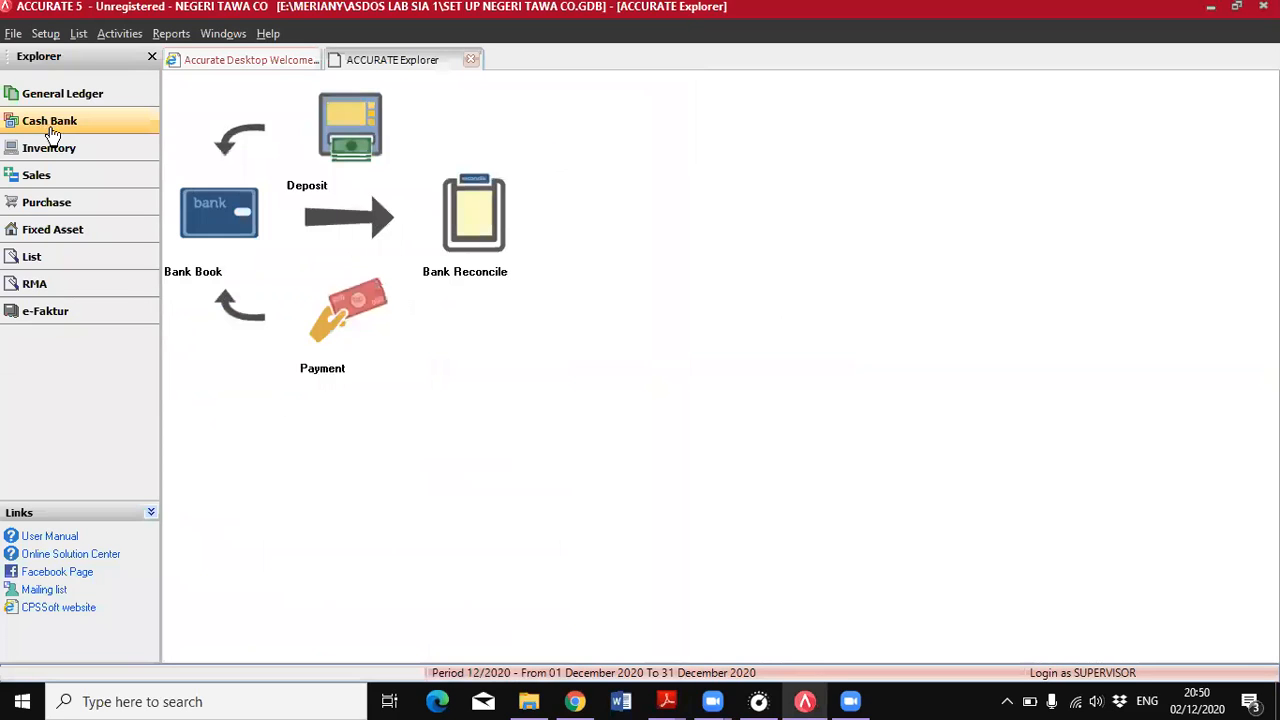
click(338, 322)
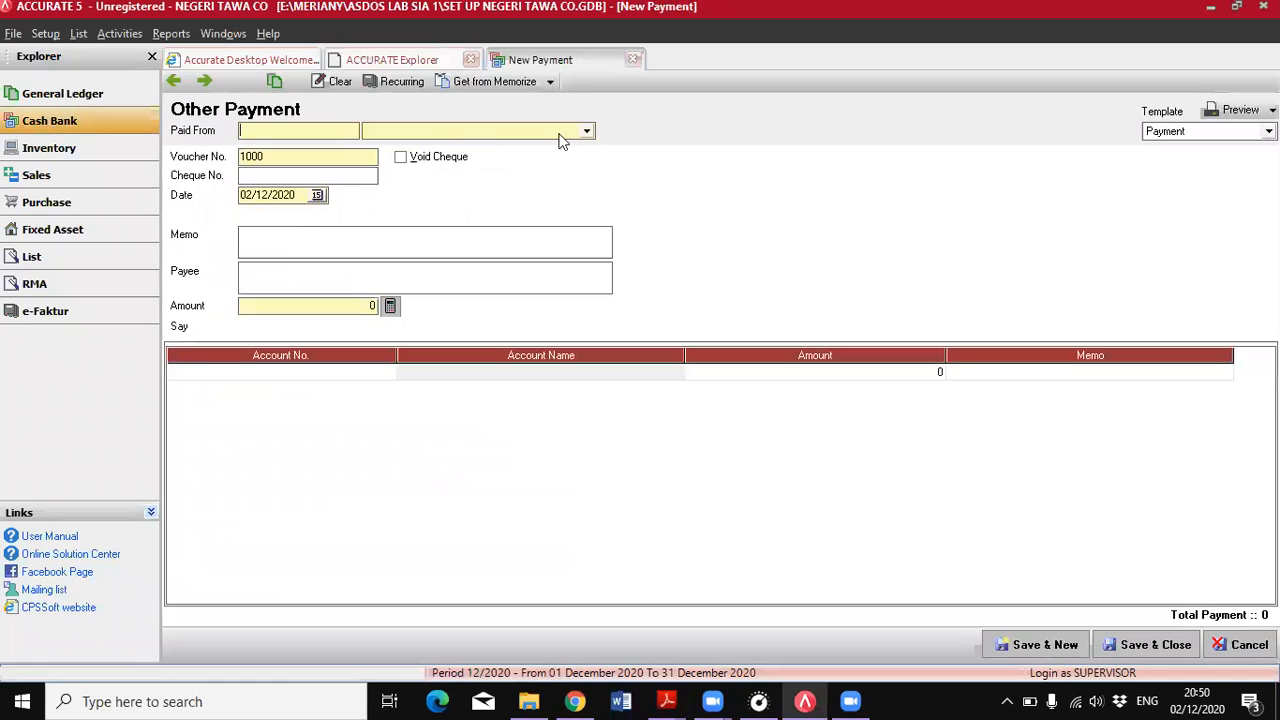
click(449, 133)
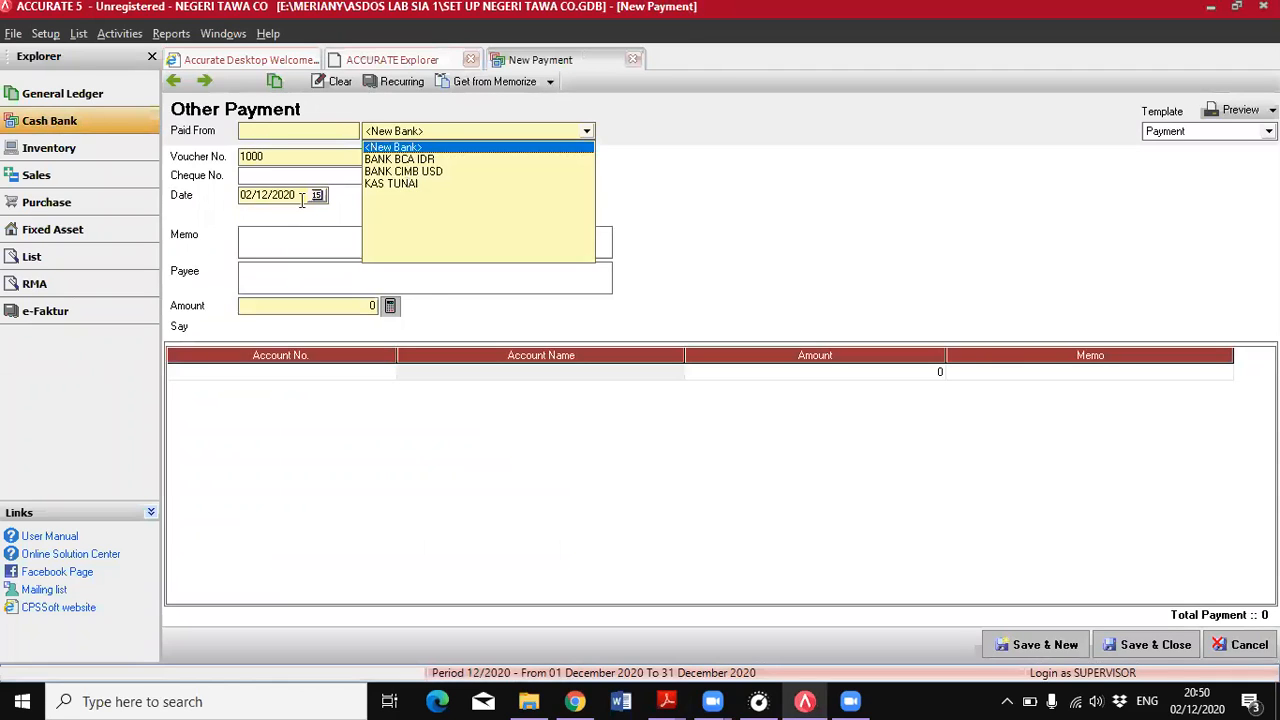
click(391, 184)
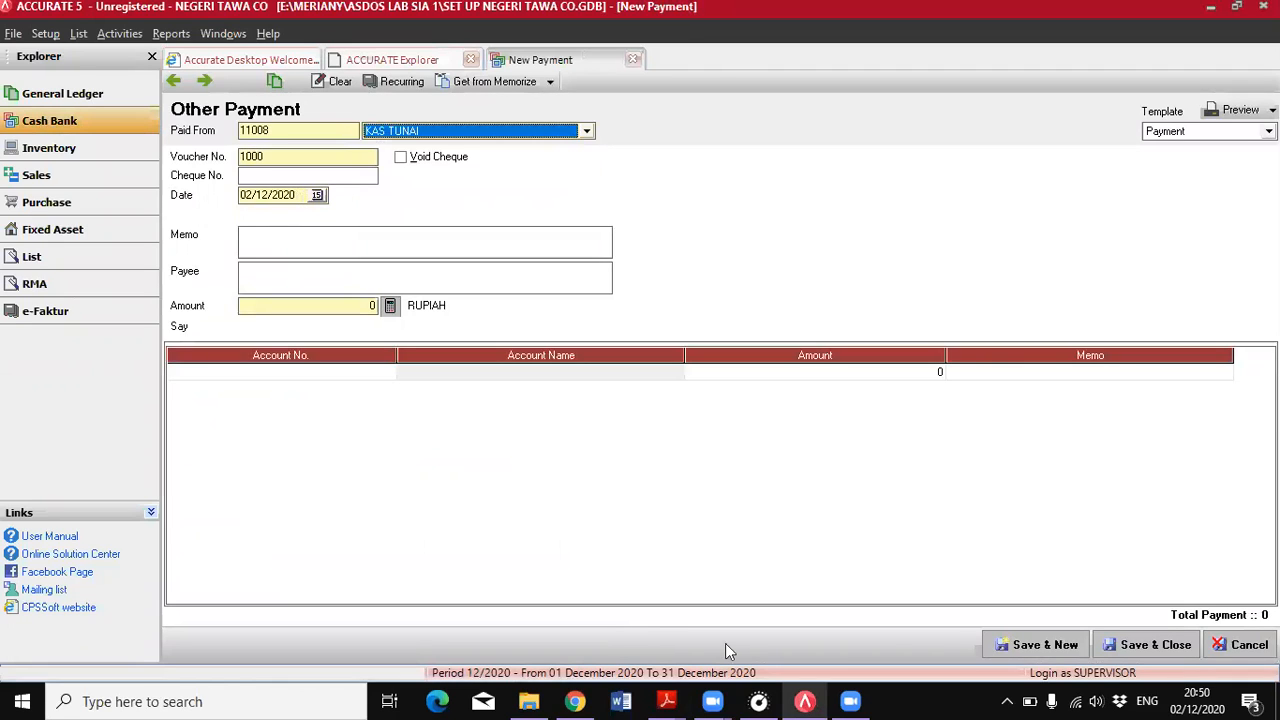
Confirm the utility payment's date in the PDF and set the payment date to 16/06/2018
key(alt+Tab)
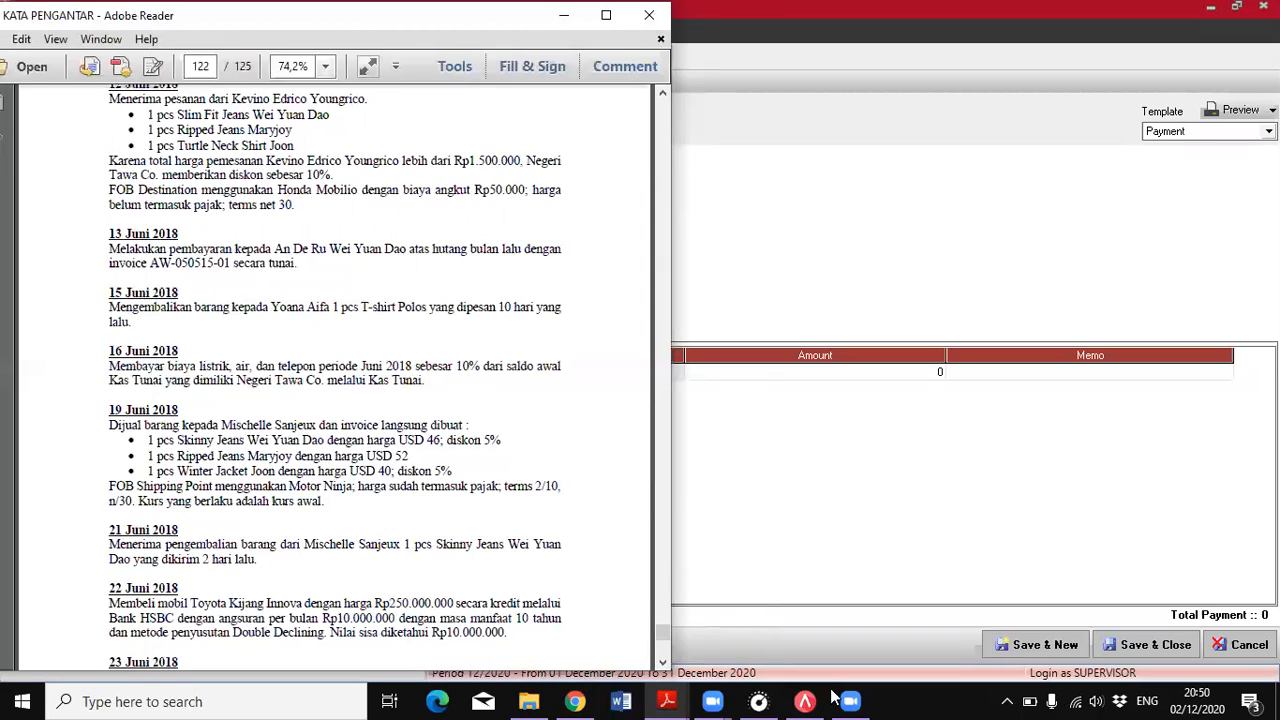
key(alt+Tab)
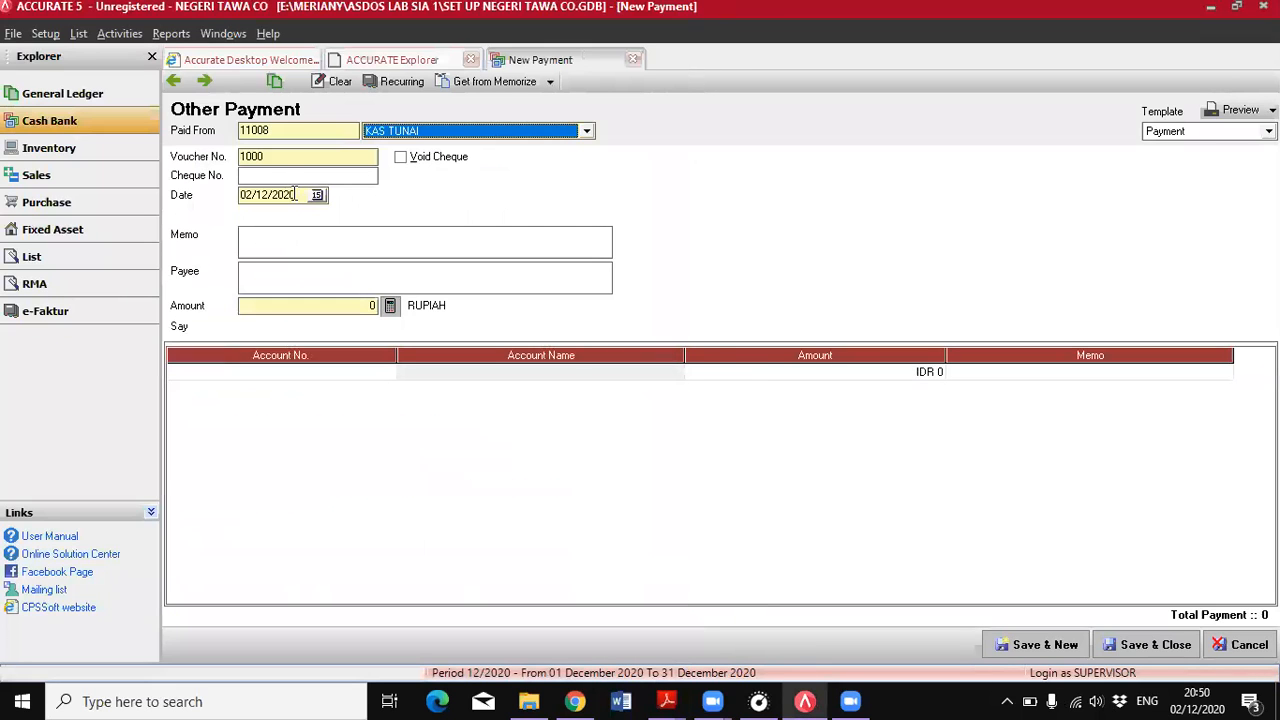
click(295, 194)
text(16/06/)
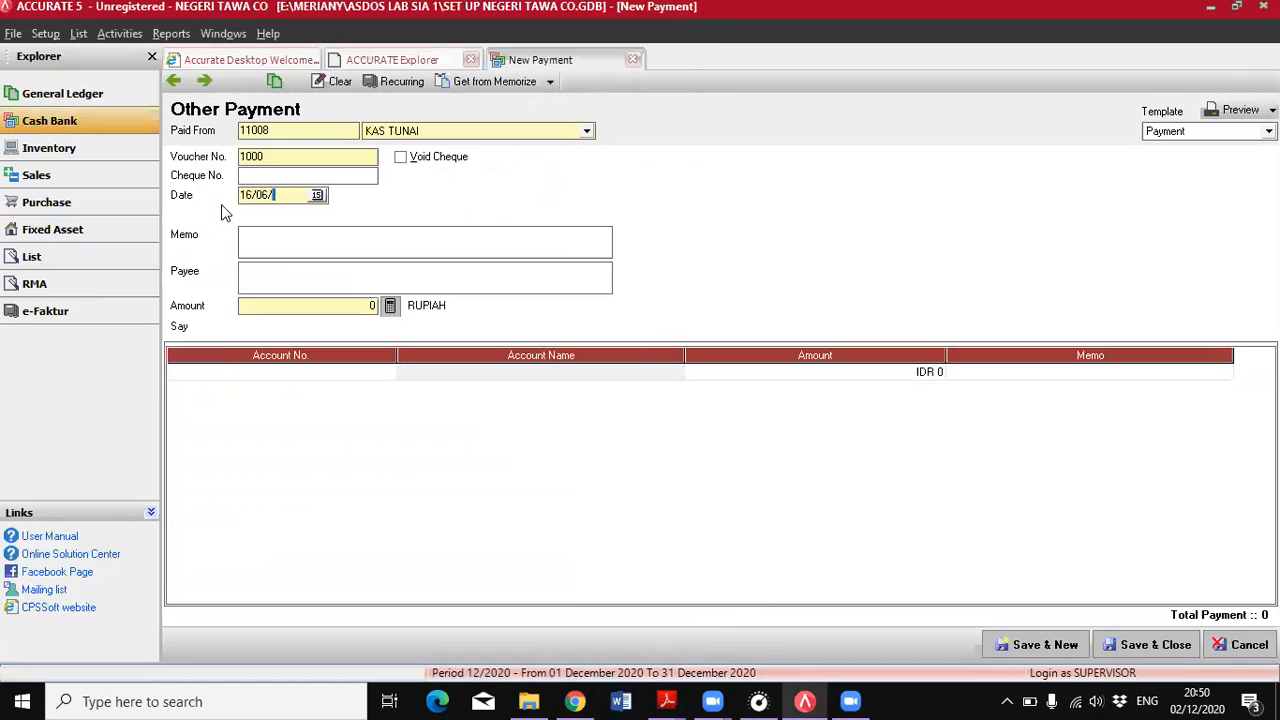
text(2018)
Add the BEBAN UTILITAS account (61007) as the payment's first line
click(381, 371)
click(731, 232)
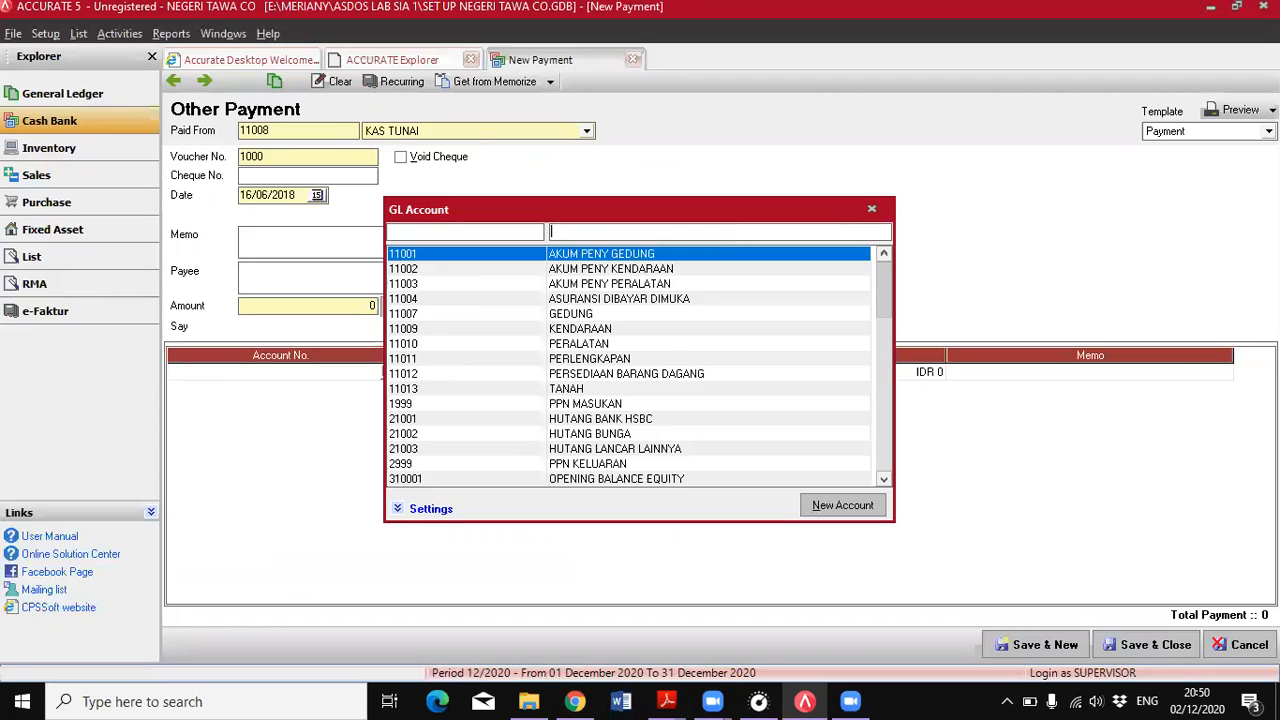
text(beba)
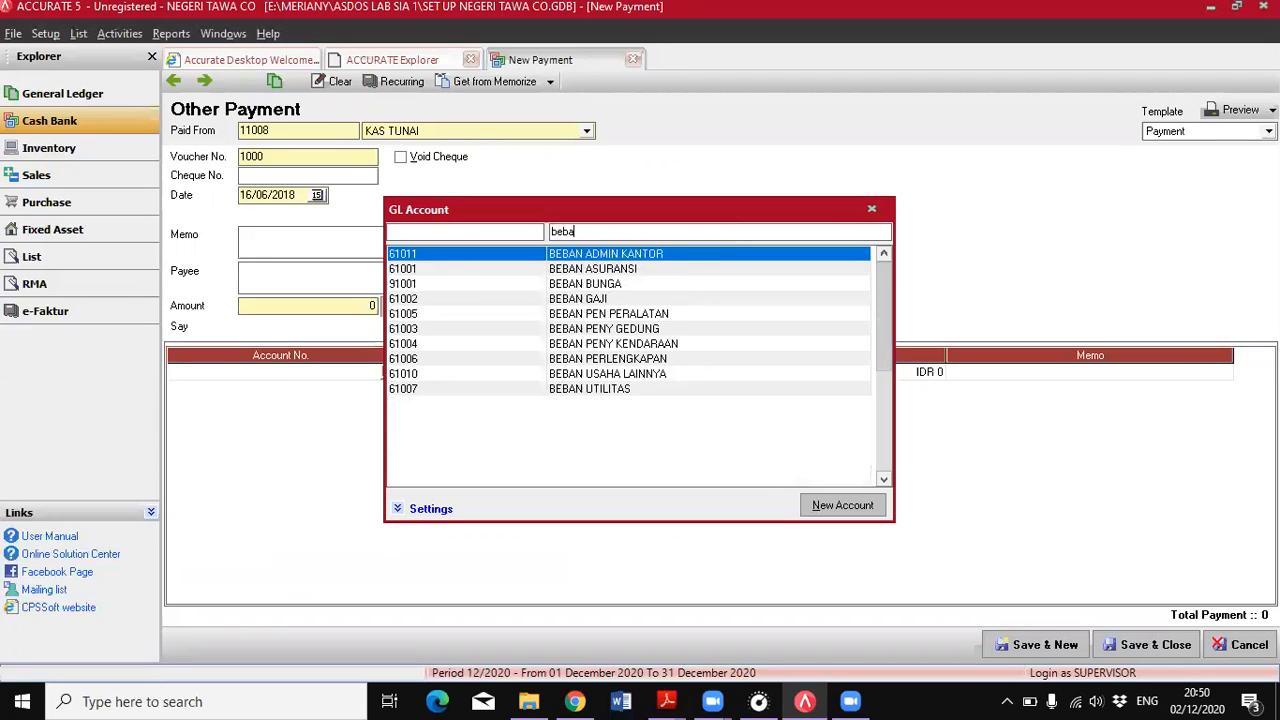
click(640, 389)
key(Return)
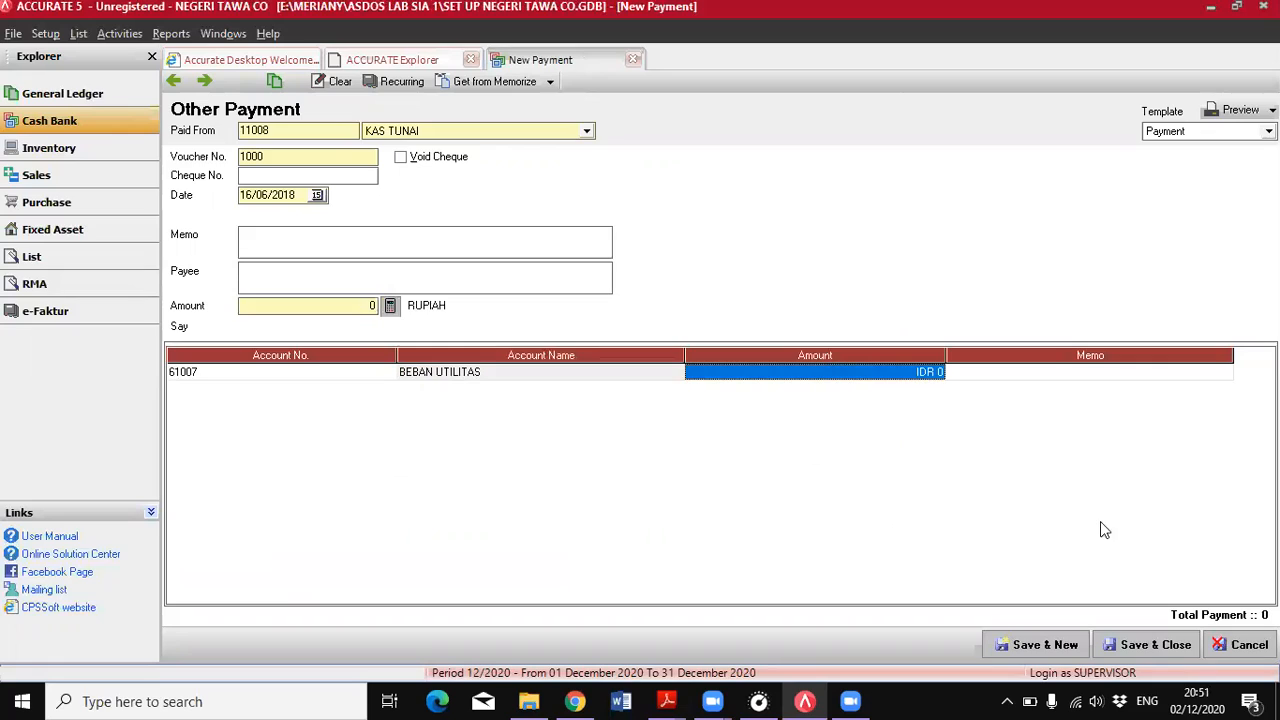
Look up the 16 June payment percentage and the Kas Tunai opening balance in the PDF's trial balance
click(667, 701)
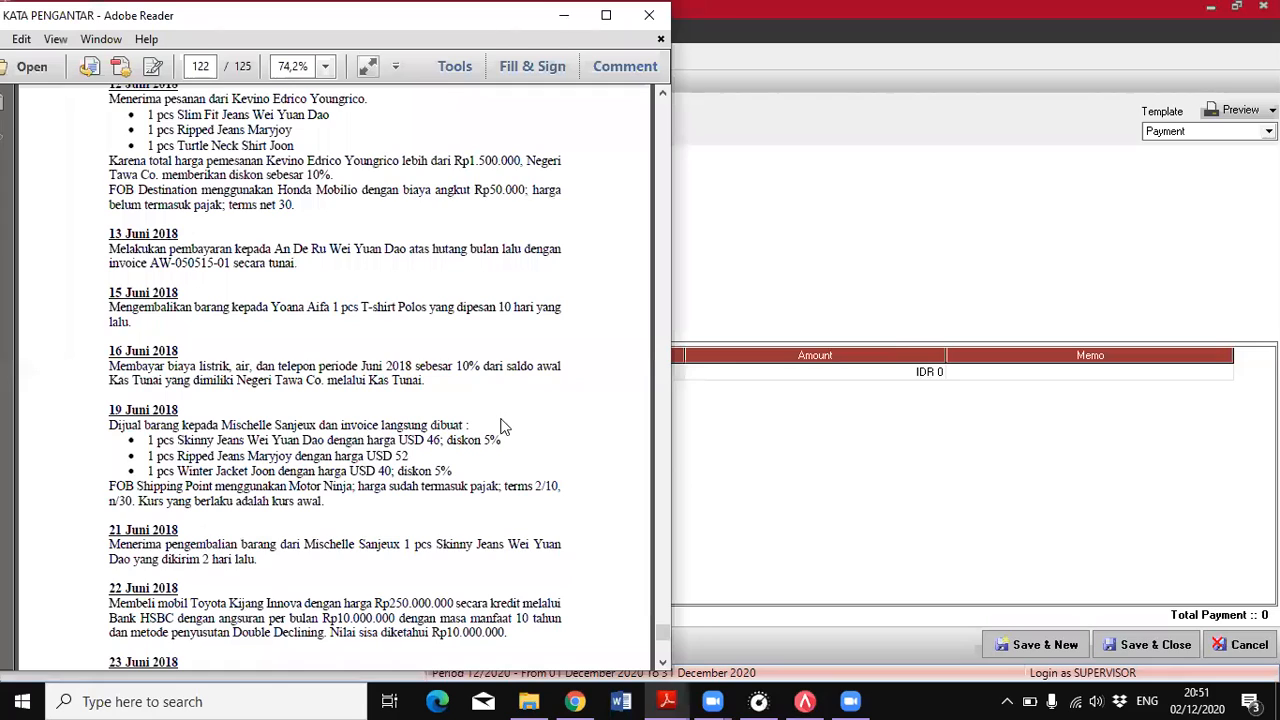
drag(462, 372, 163, 383)
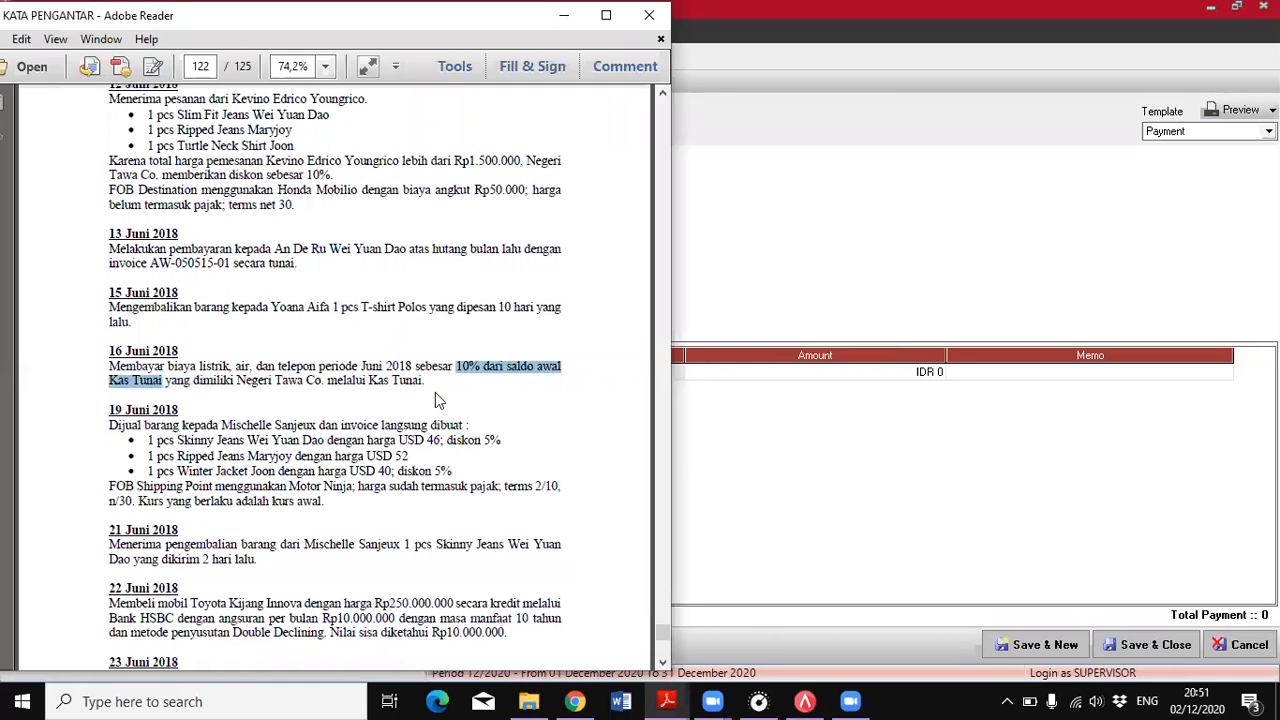
scroll(435, 392, up, 15)
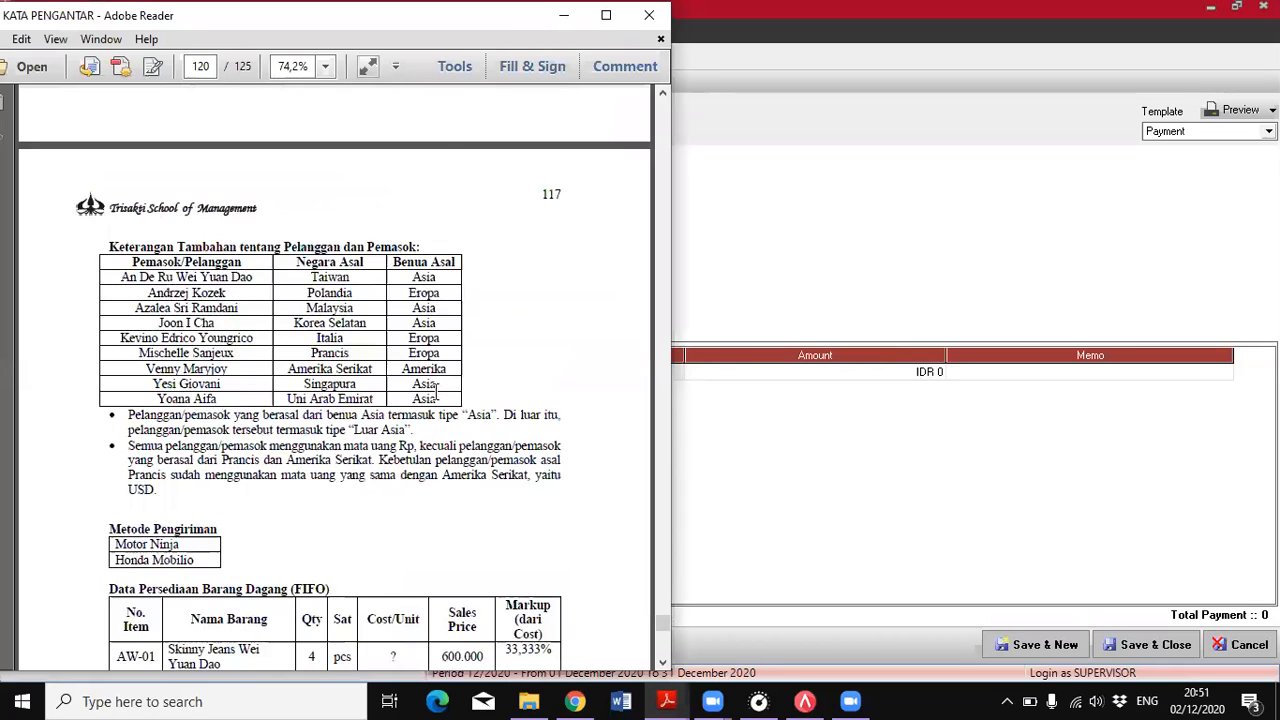
scroll(436, 392, up, 10)
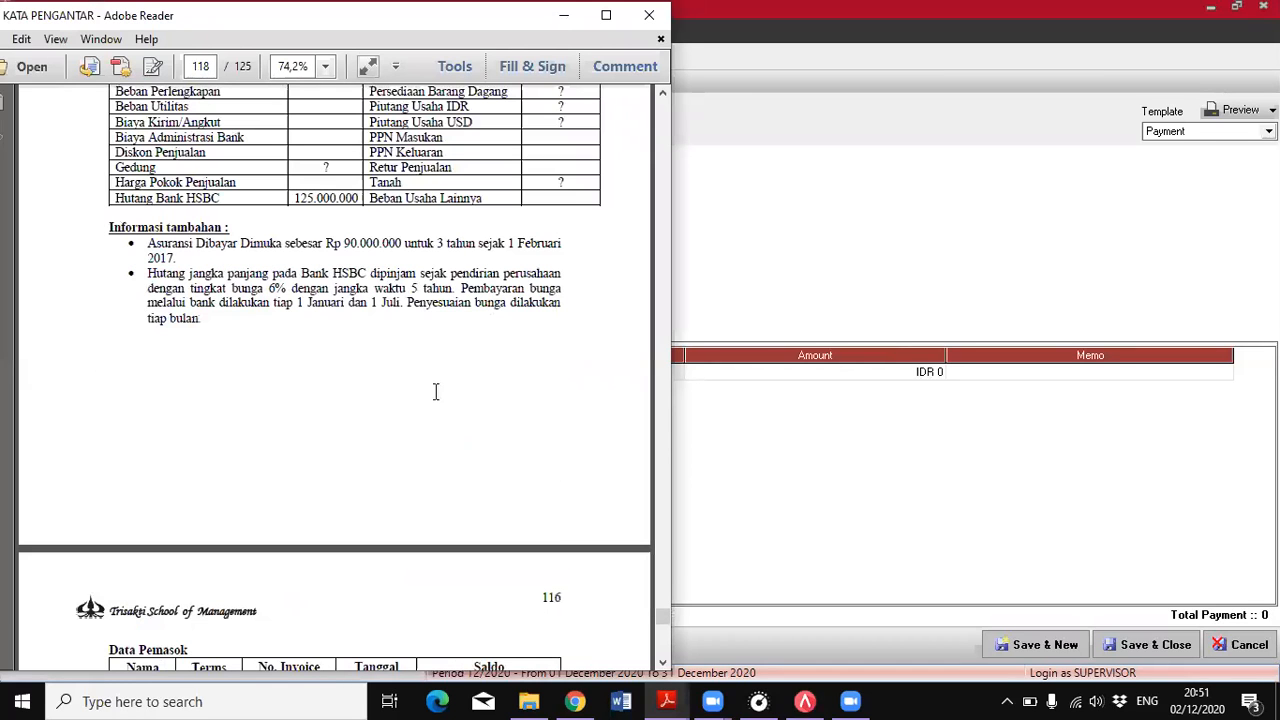
scroll(474, 411, up, 10)
scroll(187, 430, down, 1)
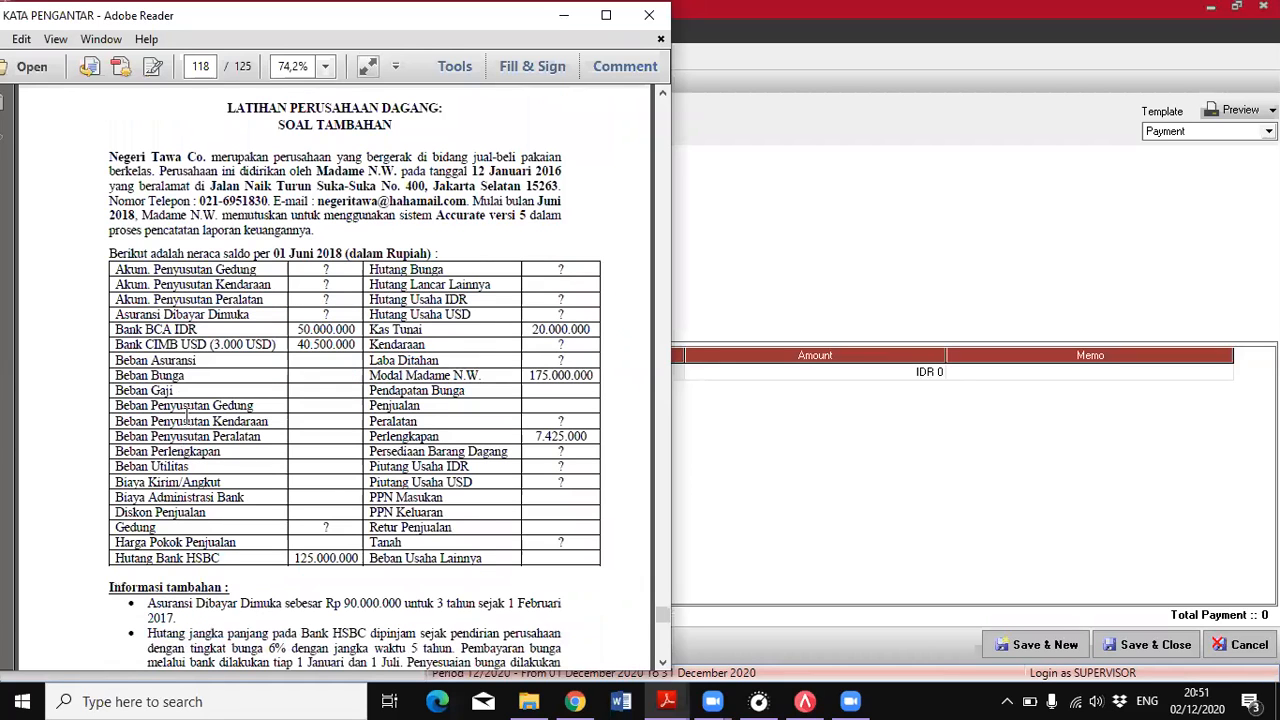
drag(531, 329, 598, 332)
click(594, 334)
Set the BEBAN UTILITAS line to IDR 2.000.000, calculate the payment amount from it, and save and close the payment
click(760, 385)
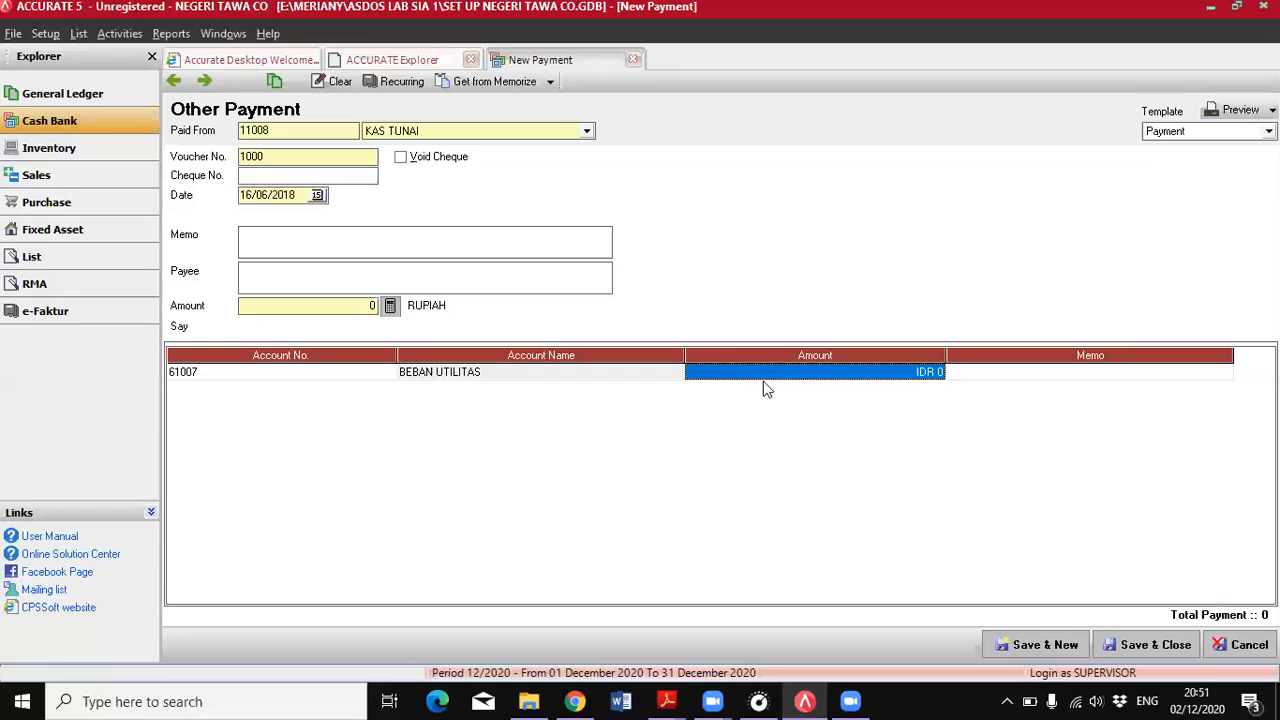
text(2.000.000)
key(Tab)
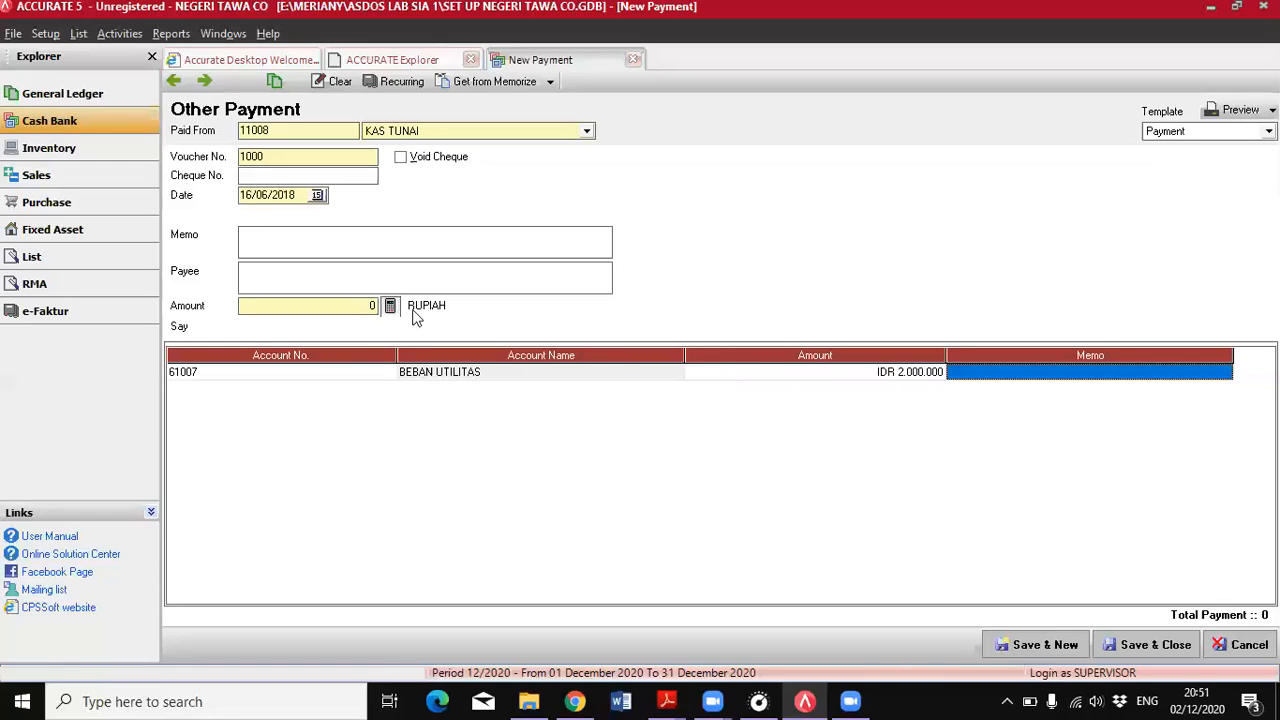
click(391, 306)
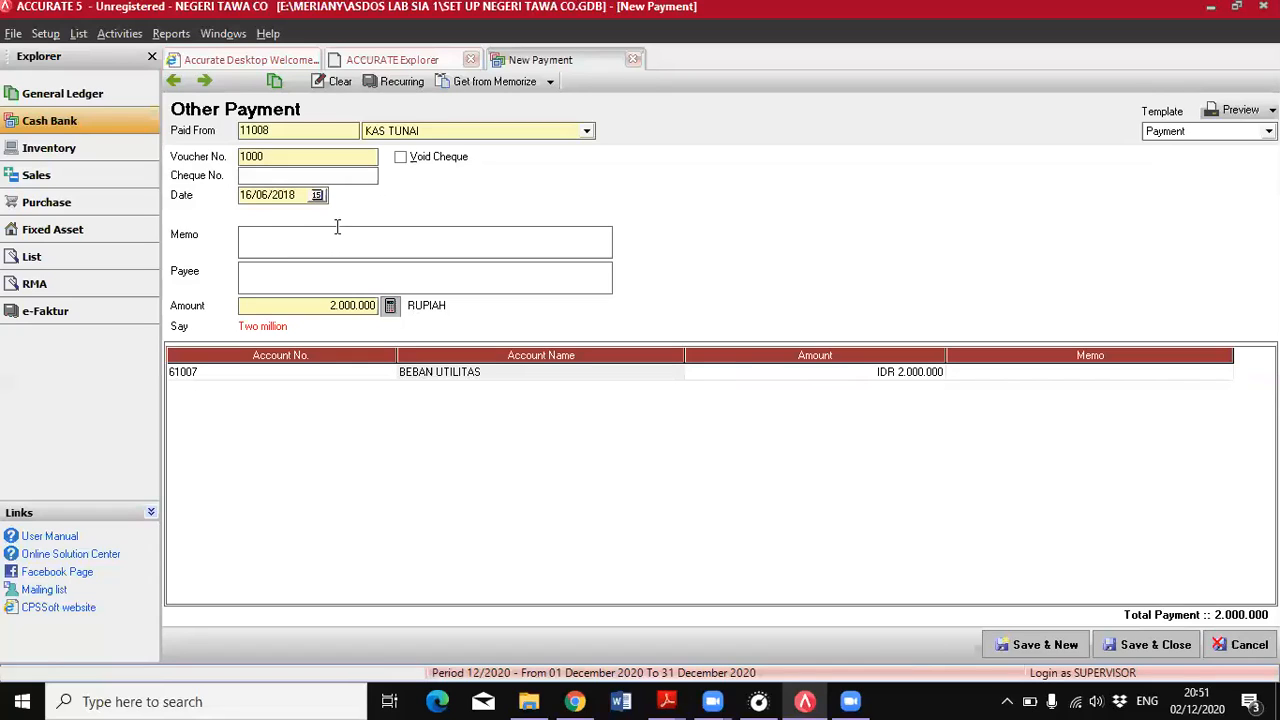
click(1117, 647)
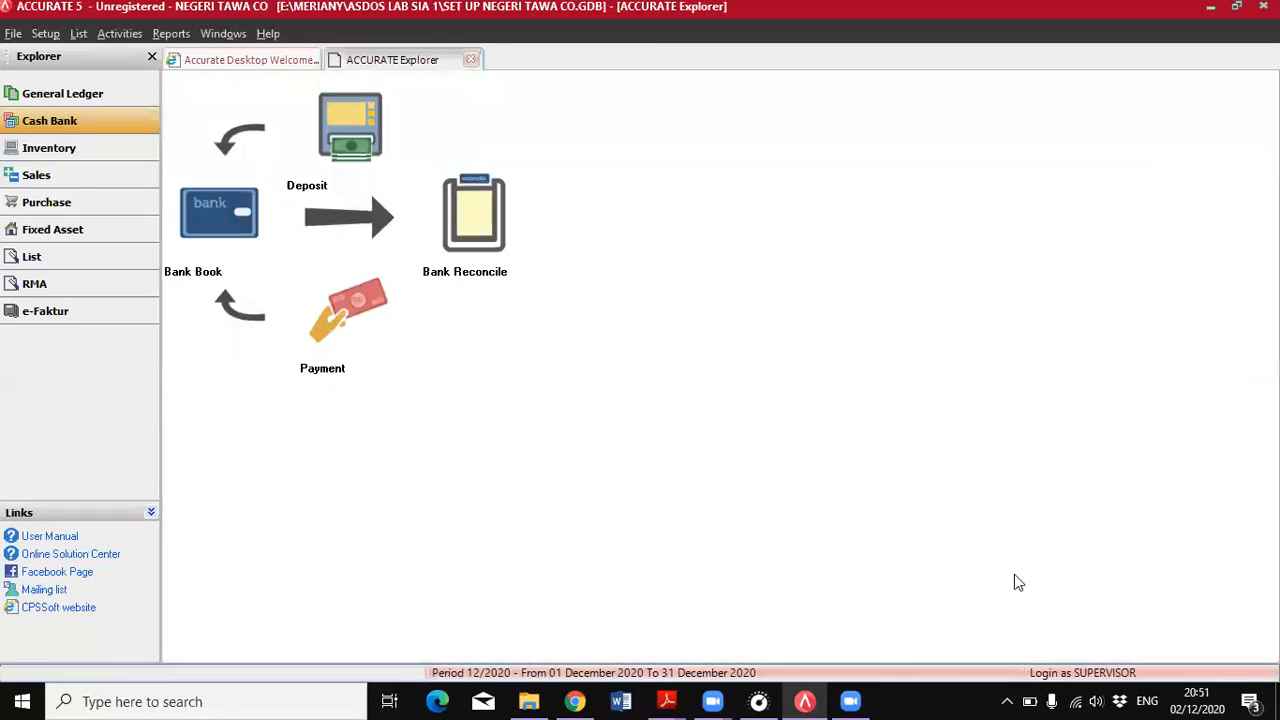
Examine the 19 June sales entry in the PDF for its customer, items, prices, discounts, shipping and terms
key(alt+Tab)
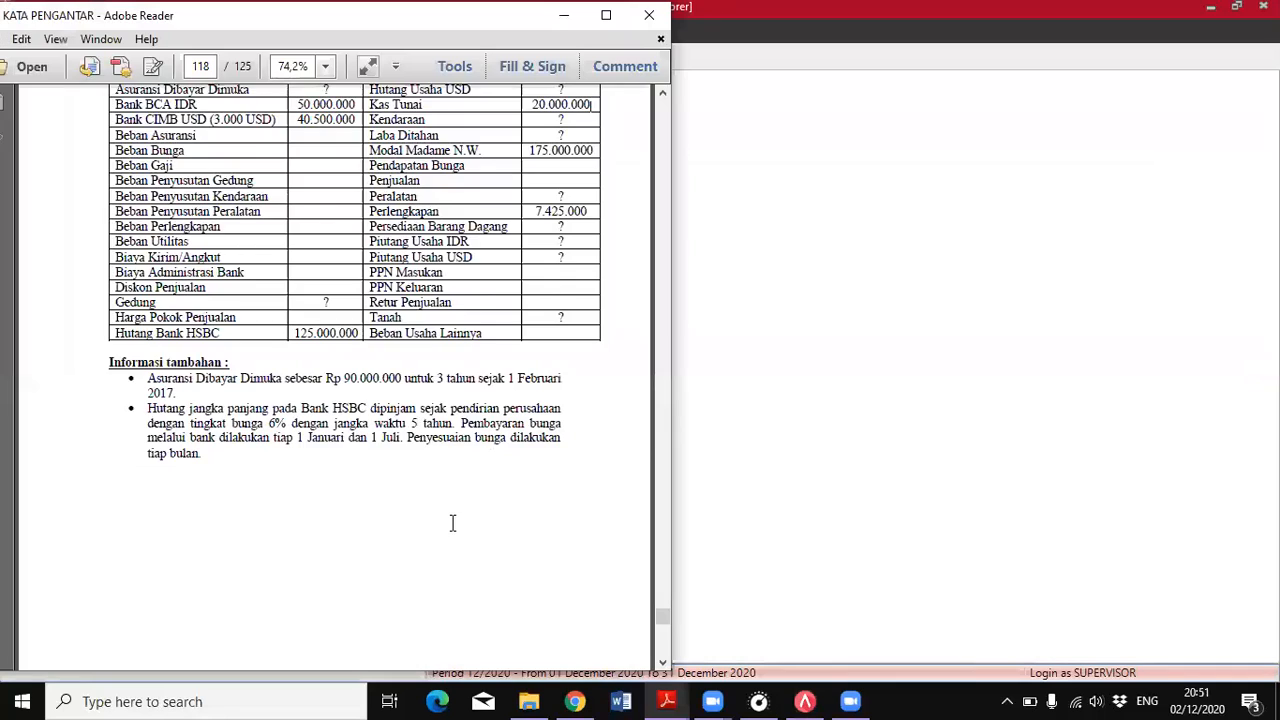
scroll(480, 525, down, 10)
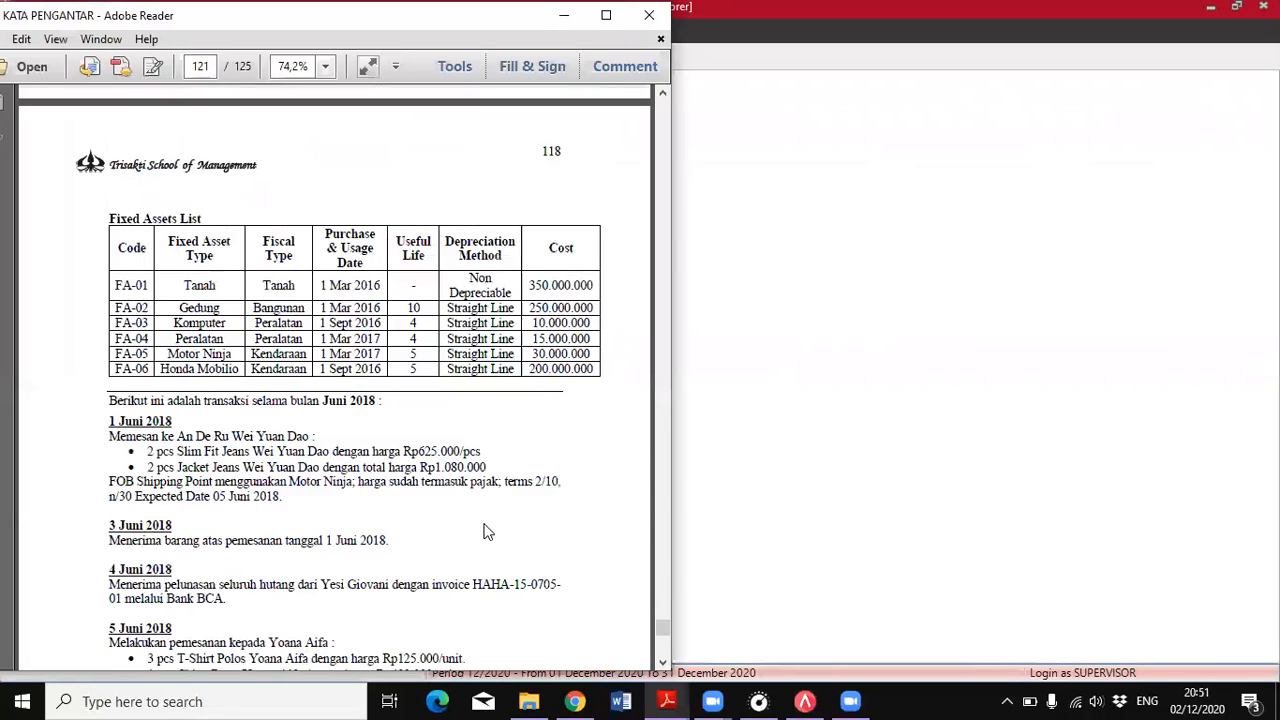
scroll(485, 540, down, 5)
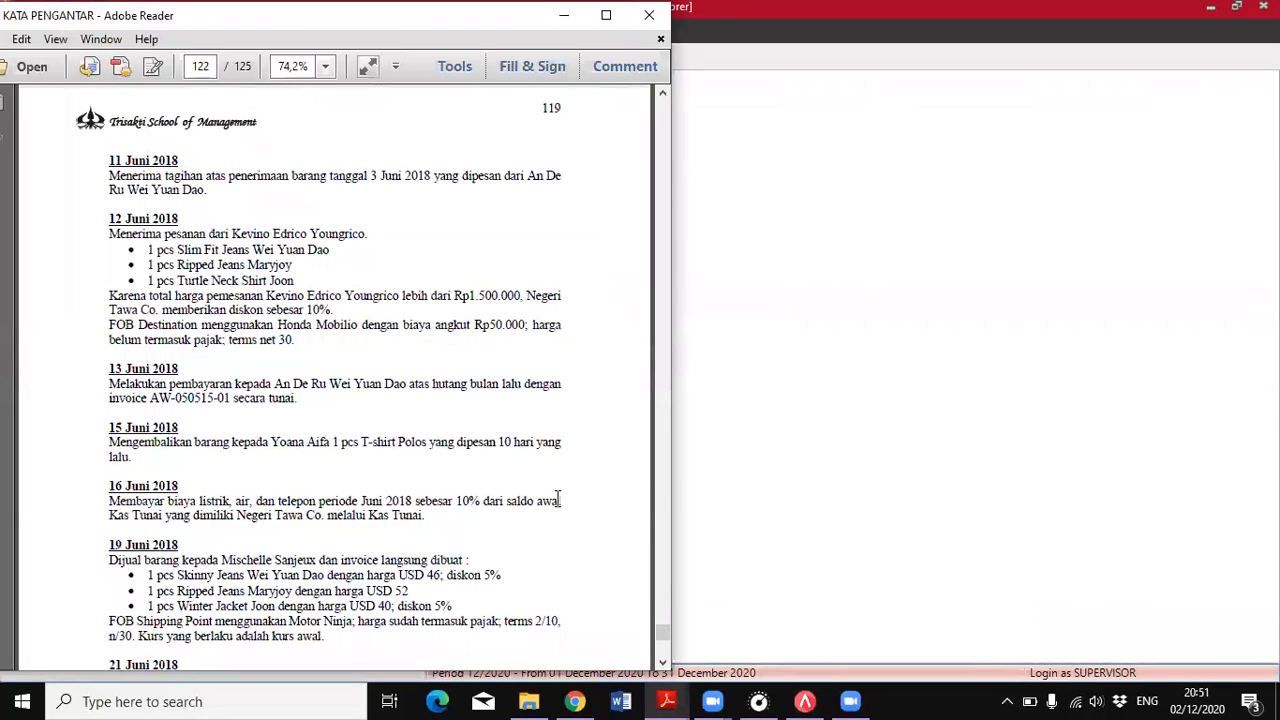
scroll(108, 325, down, 2)
drag(108, 324, 180, 328)
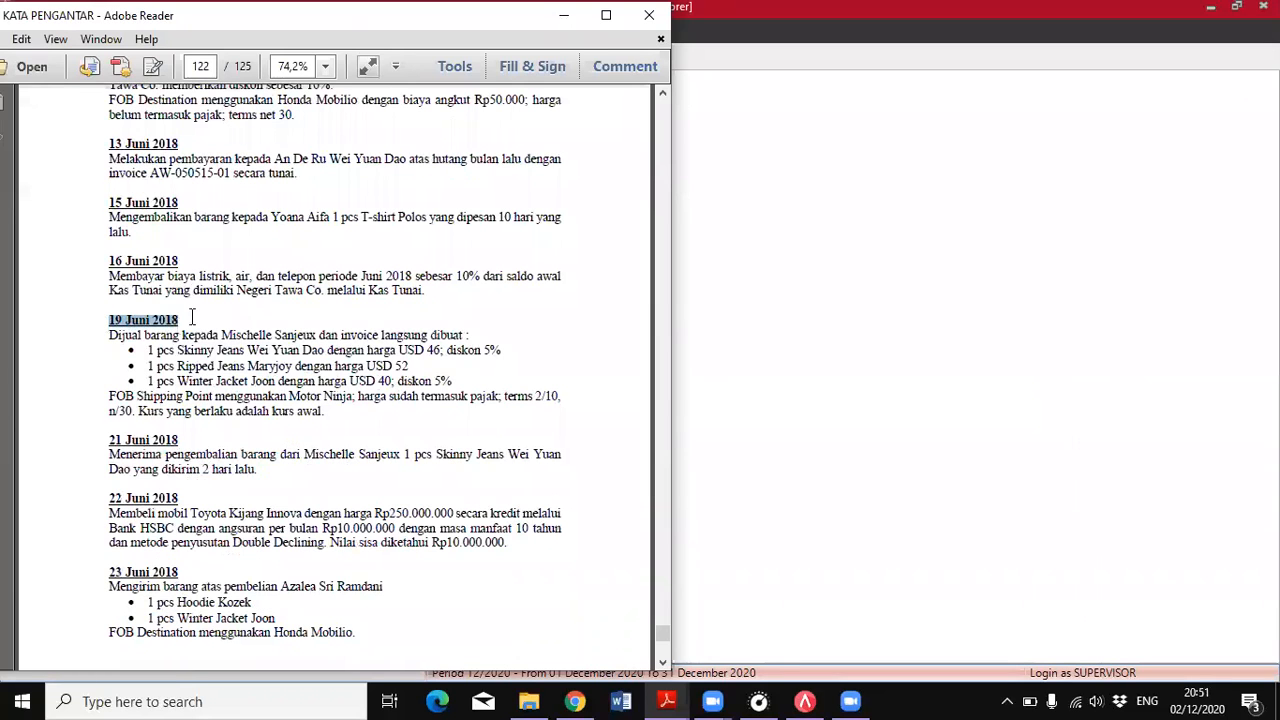
click(223, 330)
scroll(240, 317, down, 3)
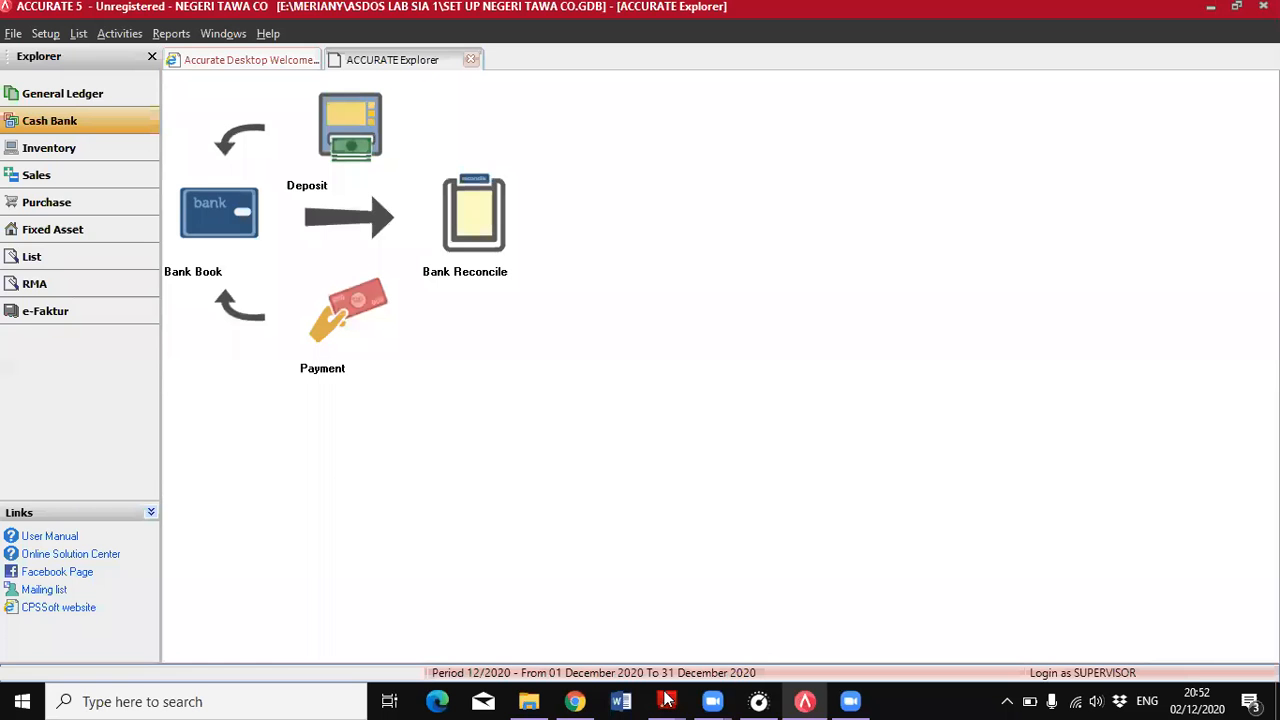
click(667, 699)
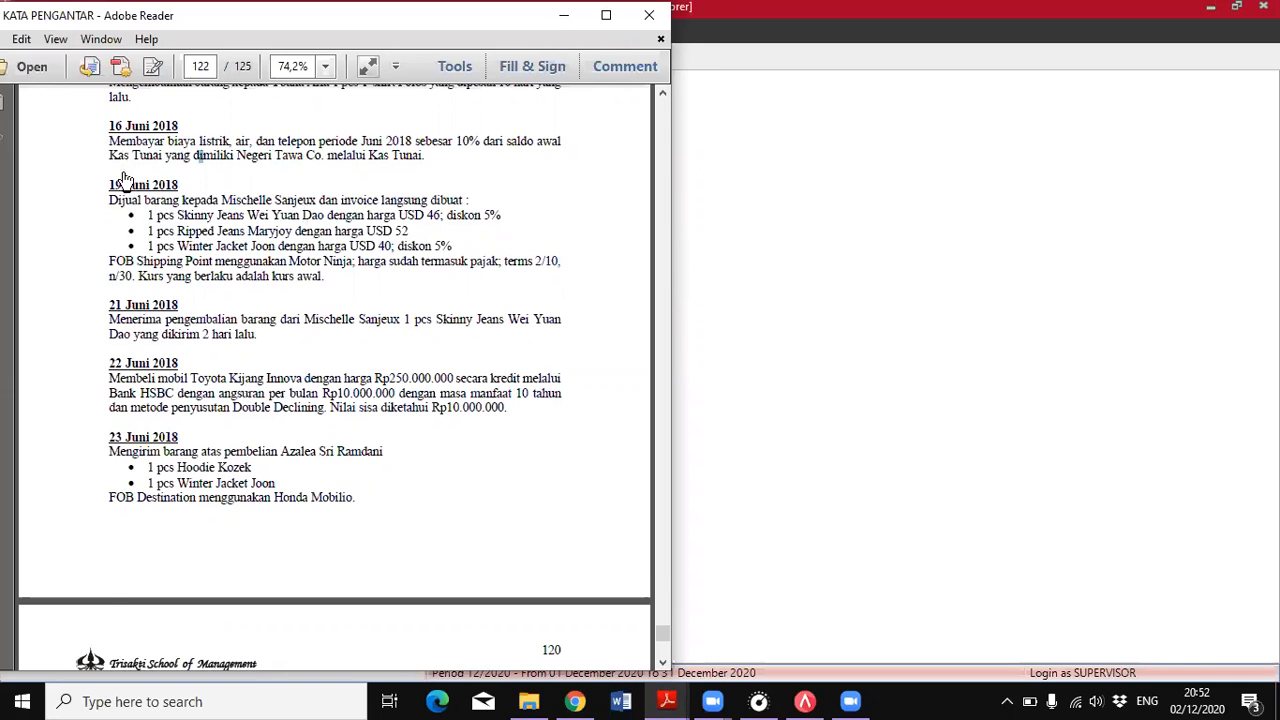
Start a sales invoice in ACCURATE for the 19 June customer and accept the 13500 dollar exchange rate after checking the PDF's rate note
key(alt+Tab)
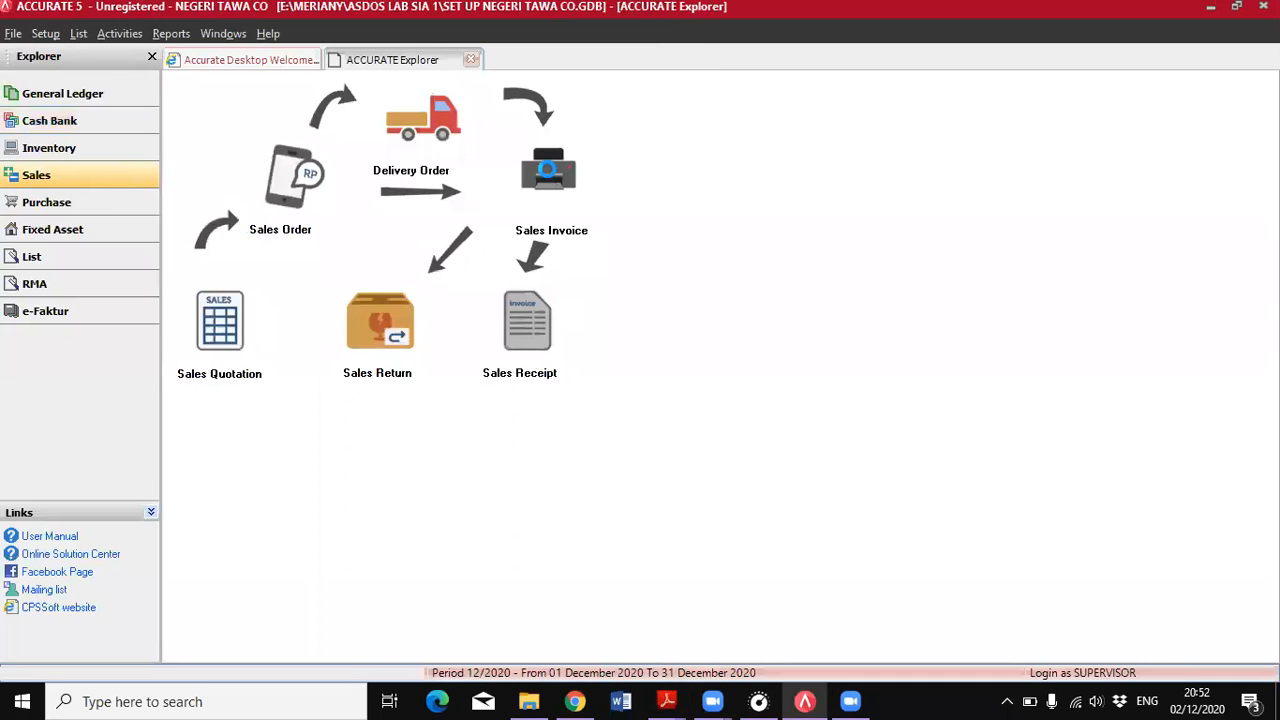
click(474, 150)
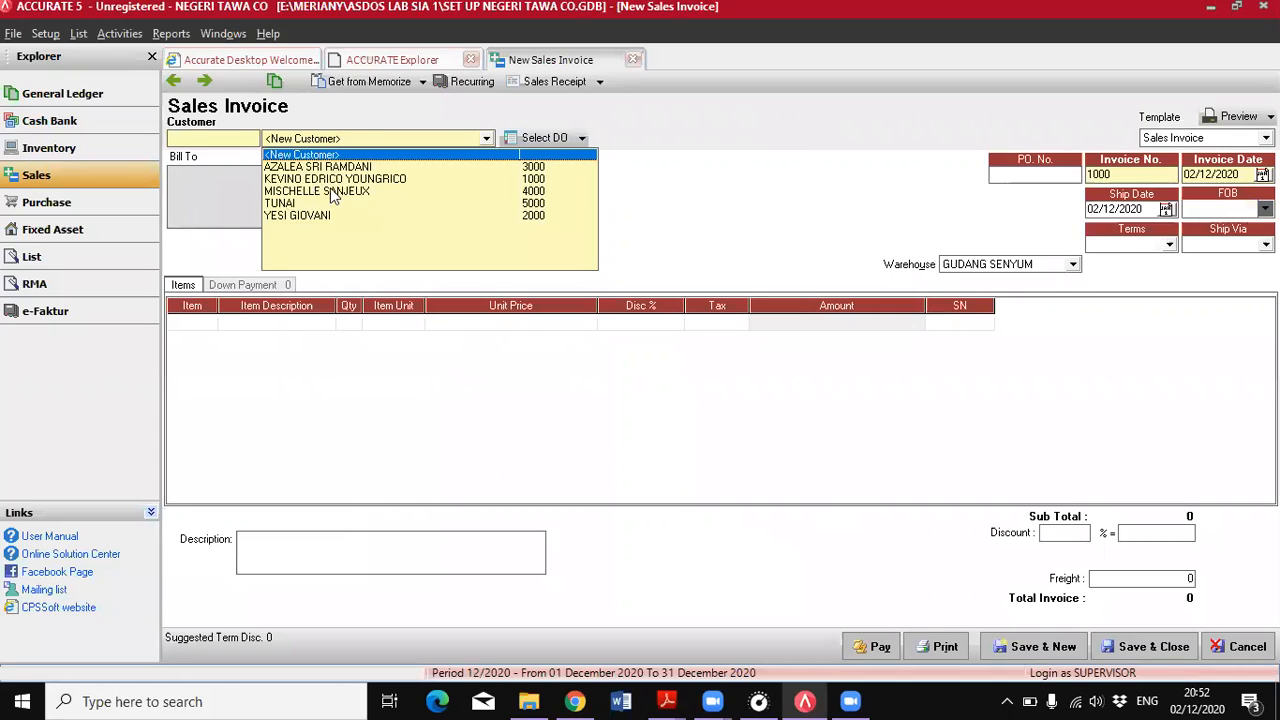
click(334, 193)
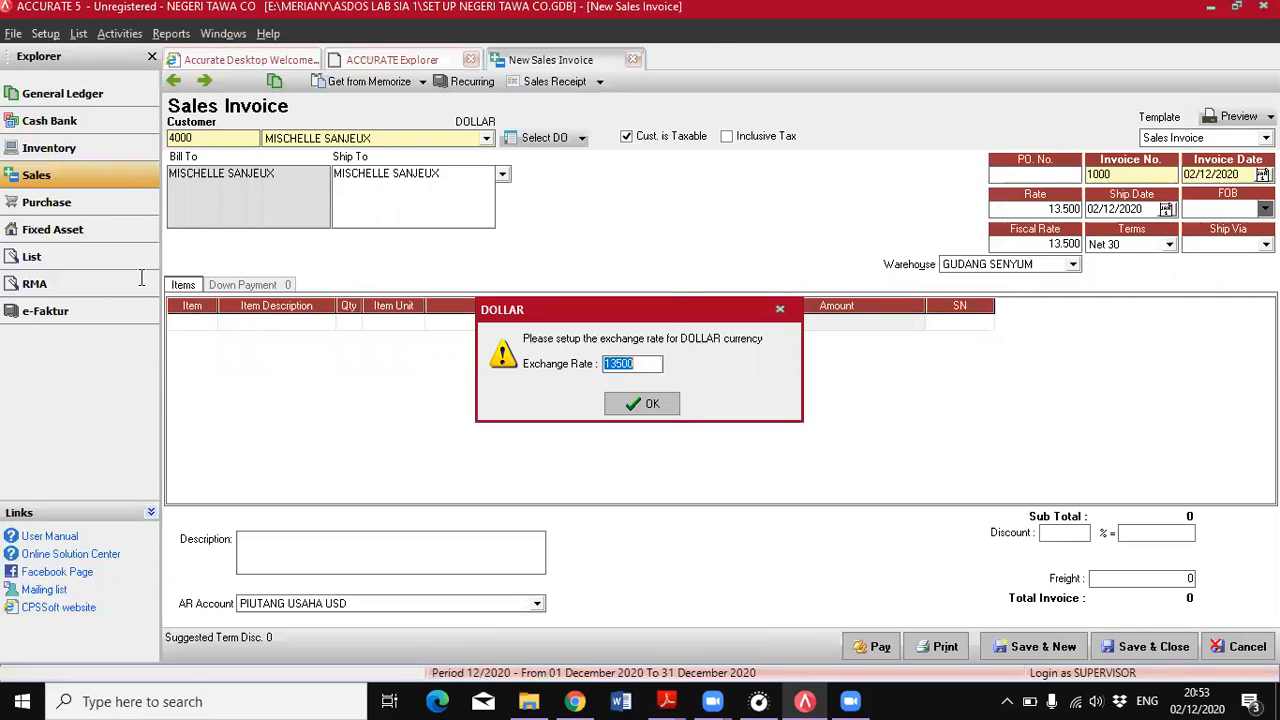
key(alt+Tab)
drag(139, 277, 328, 300)
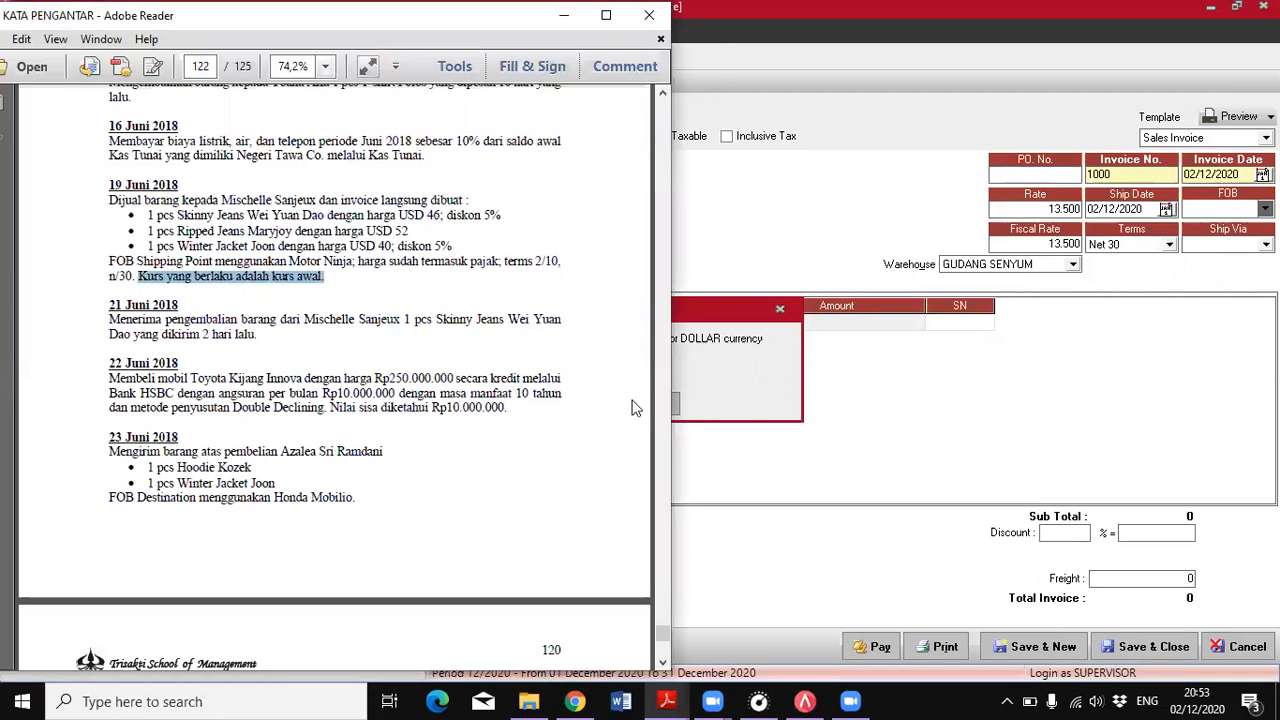
key(alt+Tab)
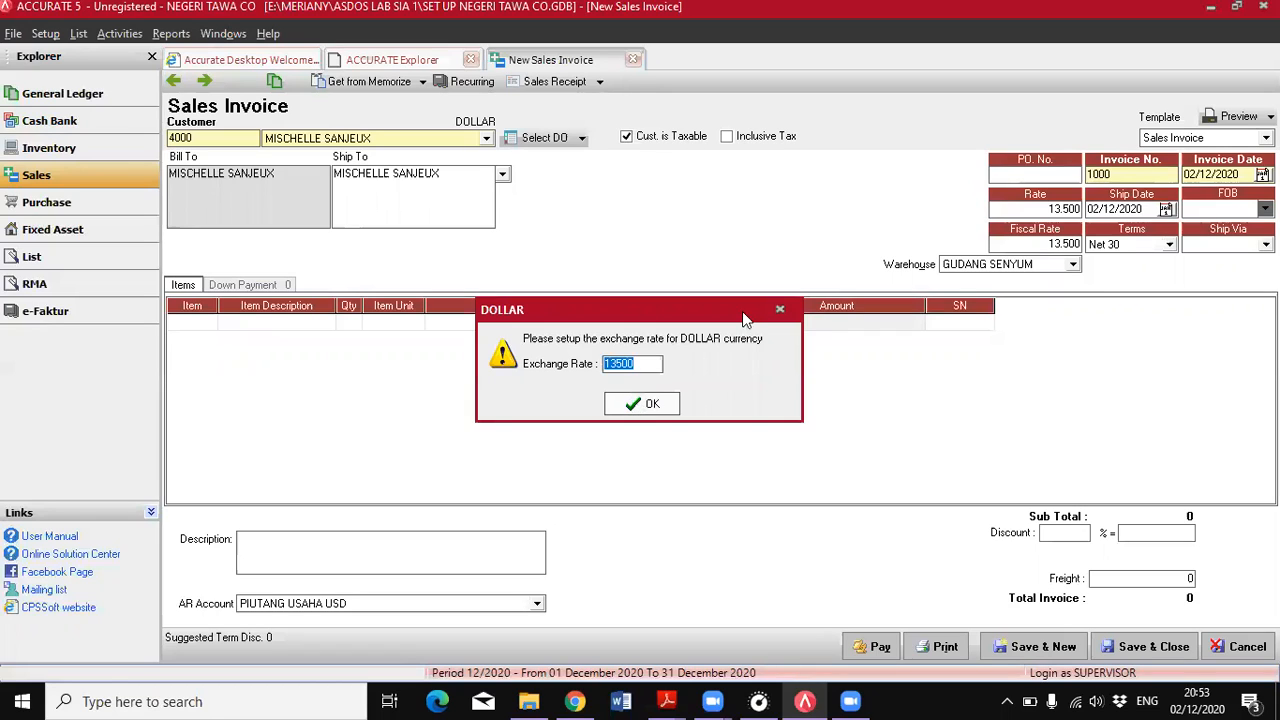
key(Return)
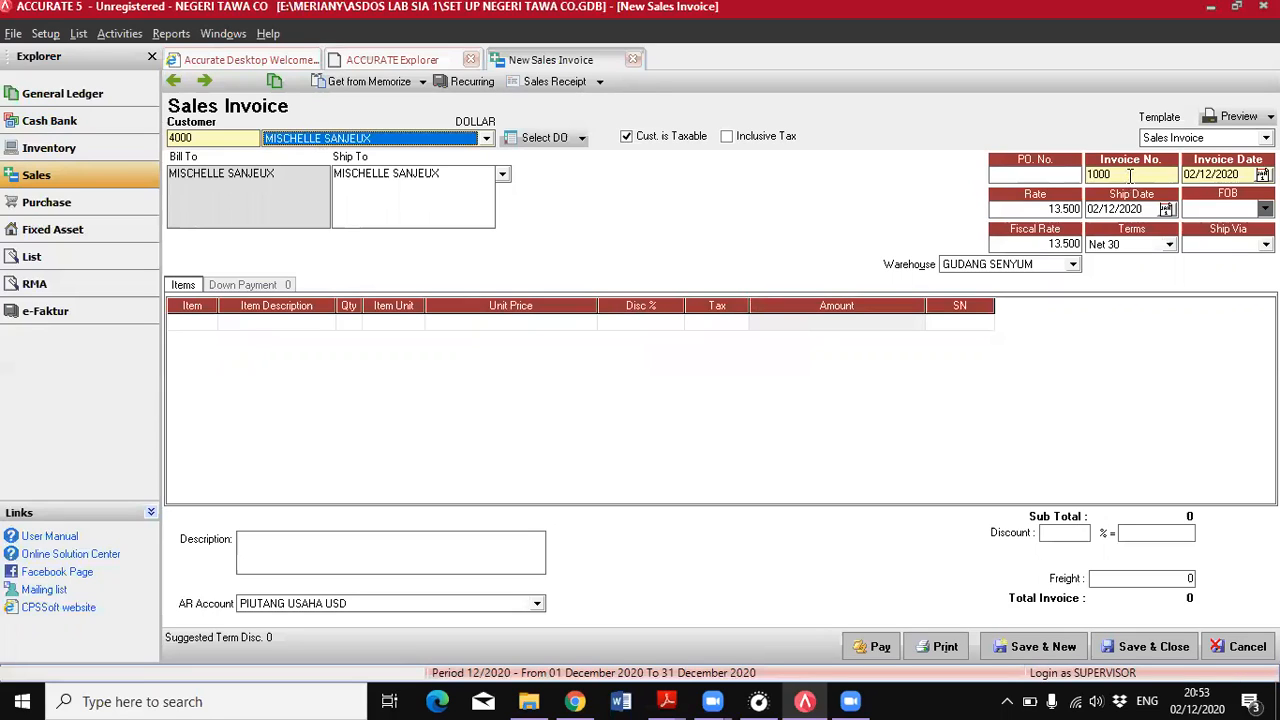
Number the sales invoice 1004 and set both its invoice date and ship date to 19/06/2018
click(1130, 175)
key(BackSpace)
text(4)
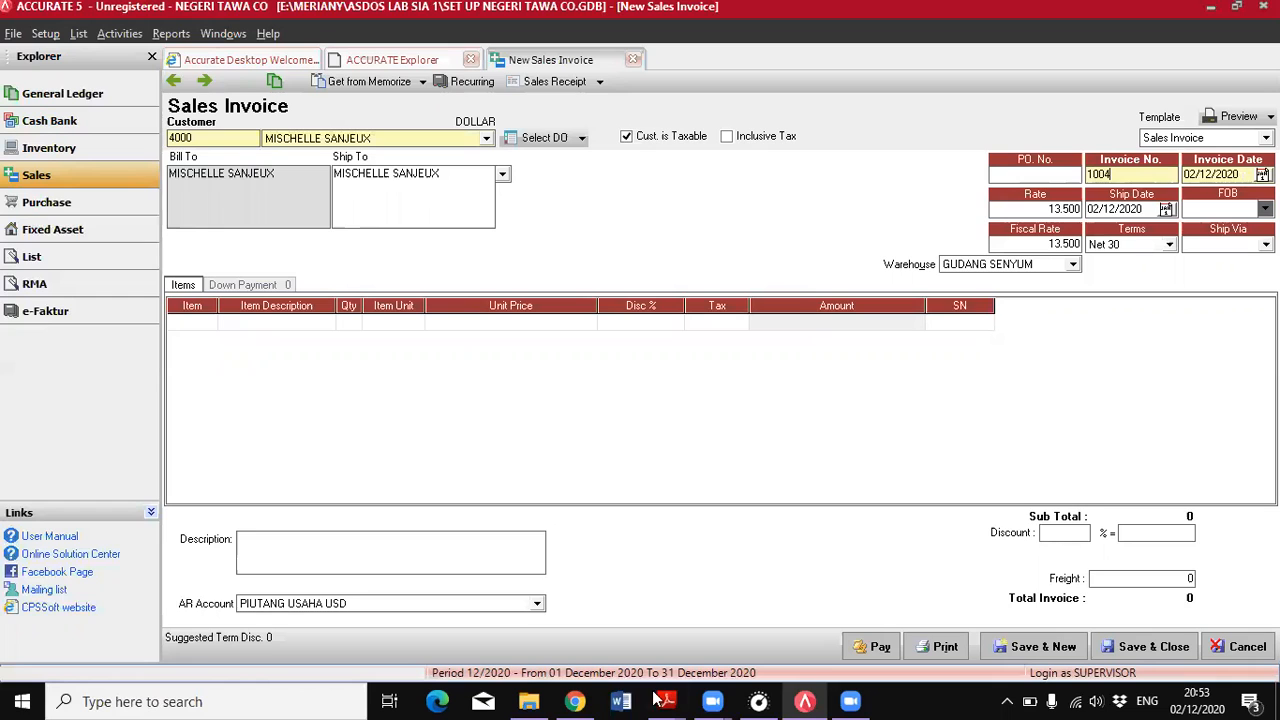
click(752, 634)
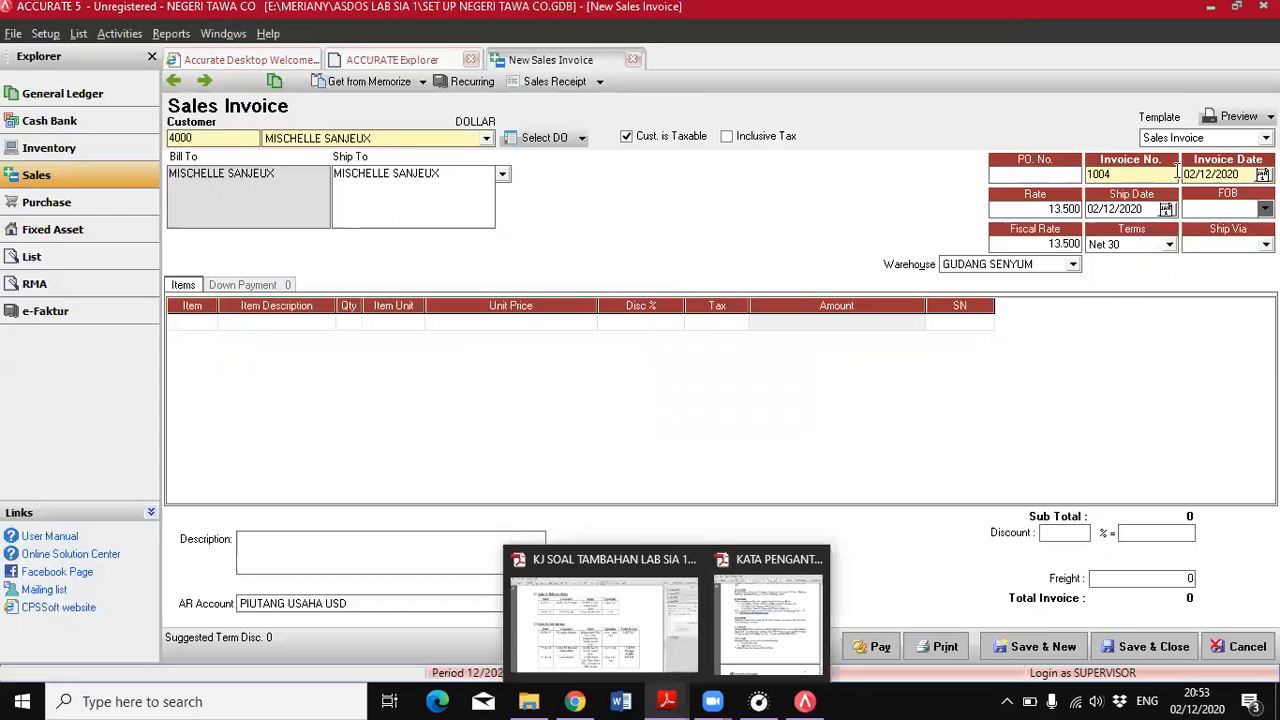
click(1177, 172)
text(13/0)
text(6/2018)
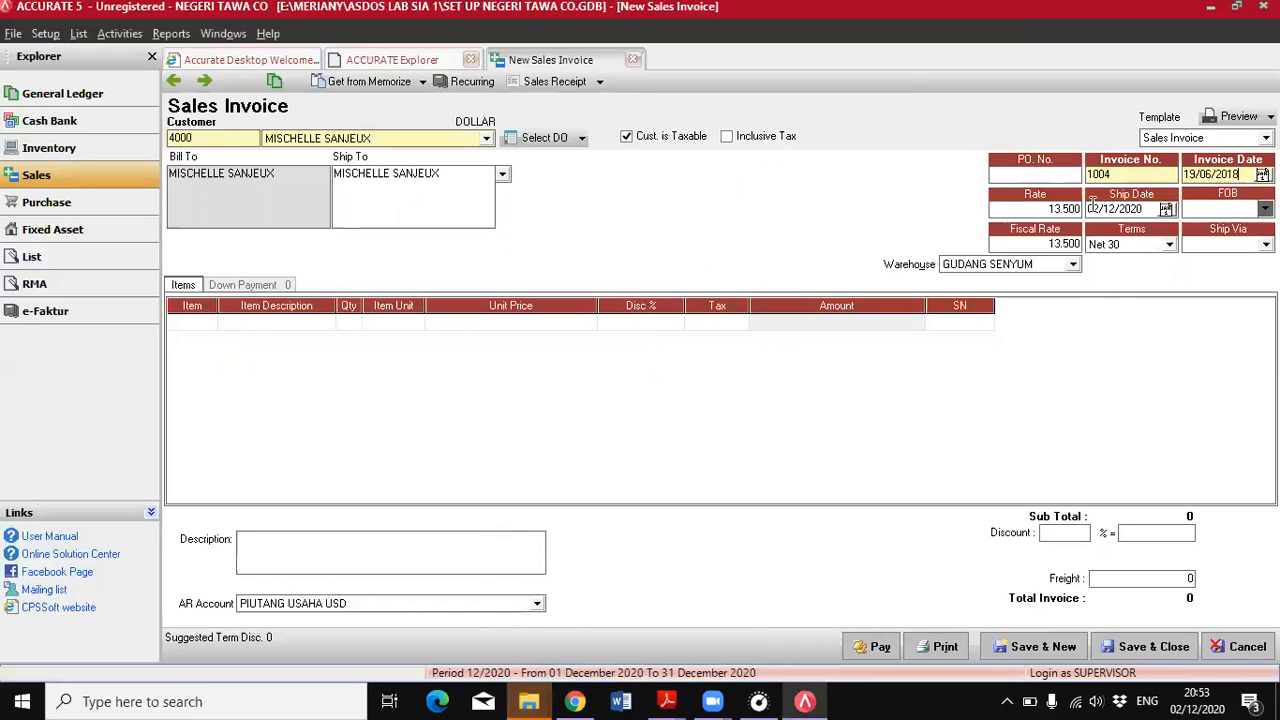
click(1092, 199)
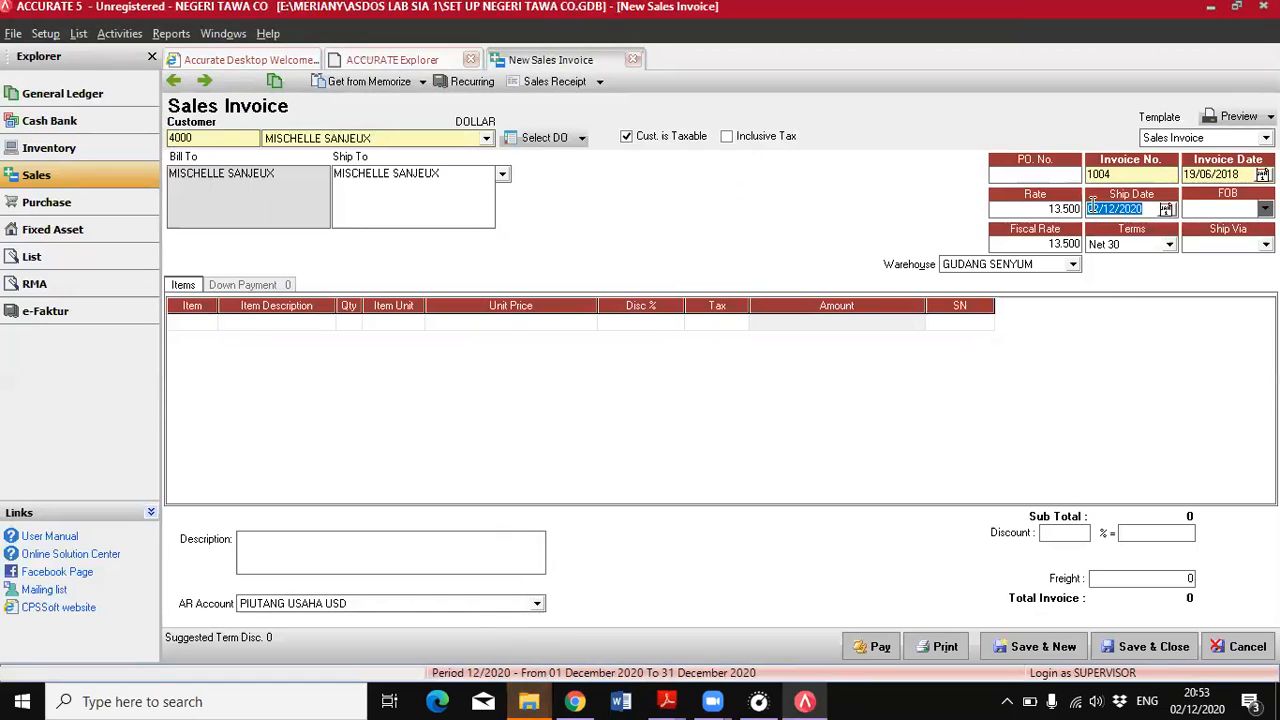
text(19/06/2018)
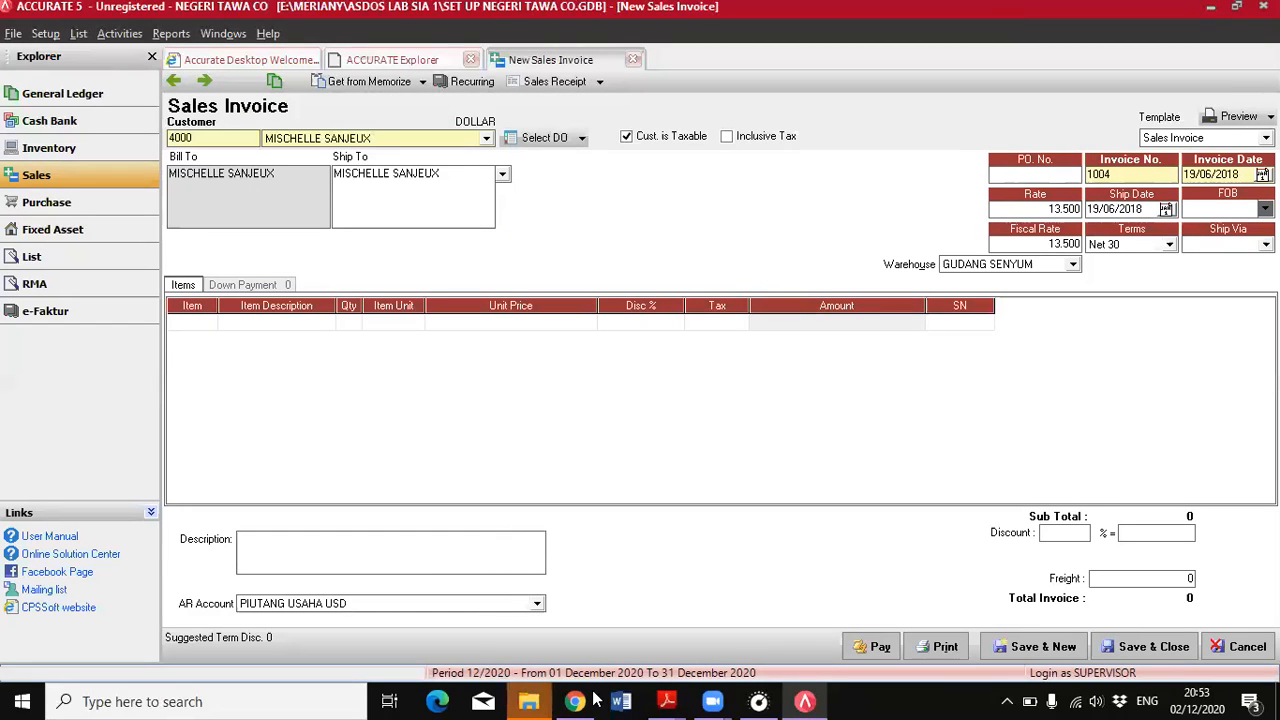
Set the invoice's FOB to Shipping Point, terms to 2/10 n/30 and ship via to MOTOR NINJA, following the PDF's 19 June entry
mouse_move(667, 701)
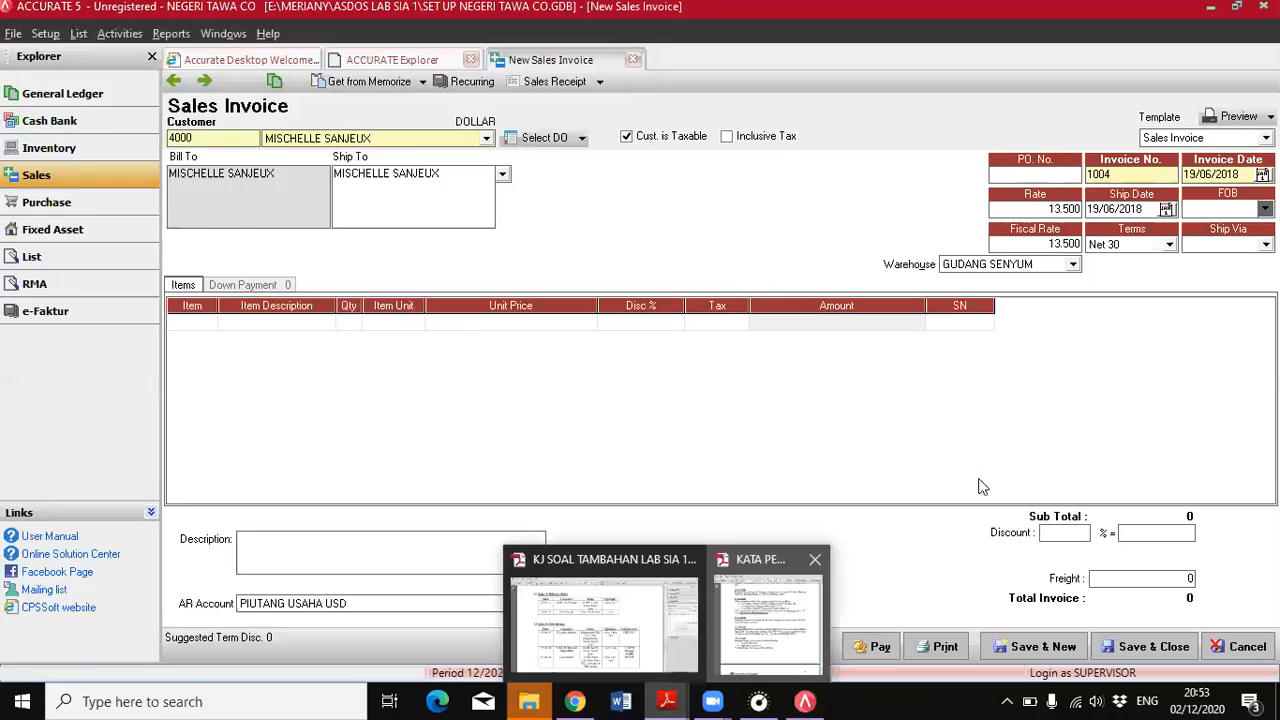
click(770, 615)
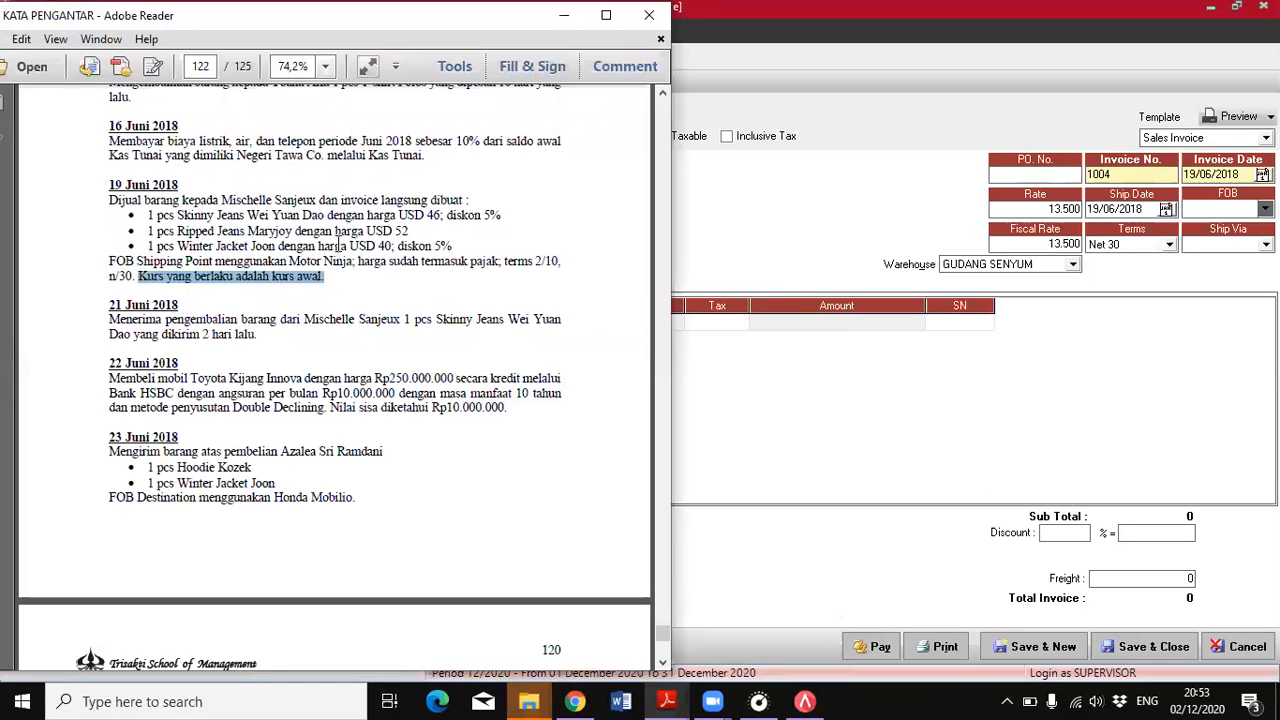
click(1212, 209)
click(1209, 240)
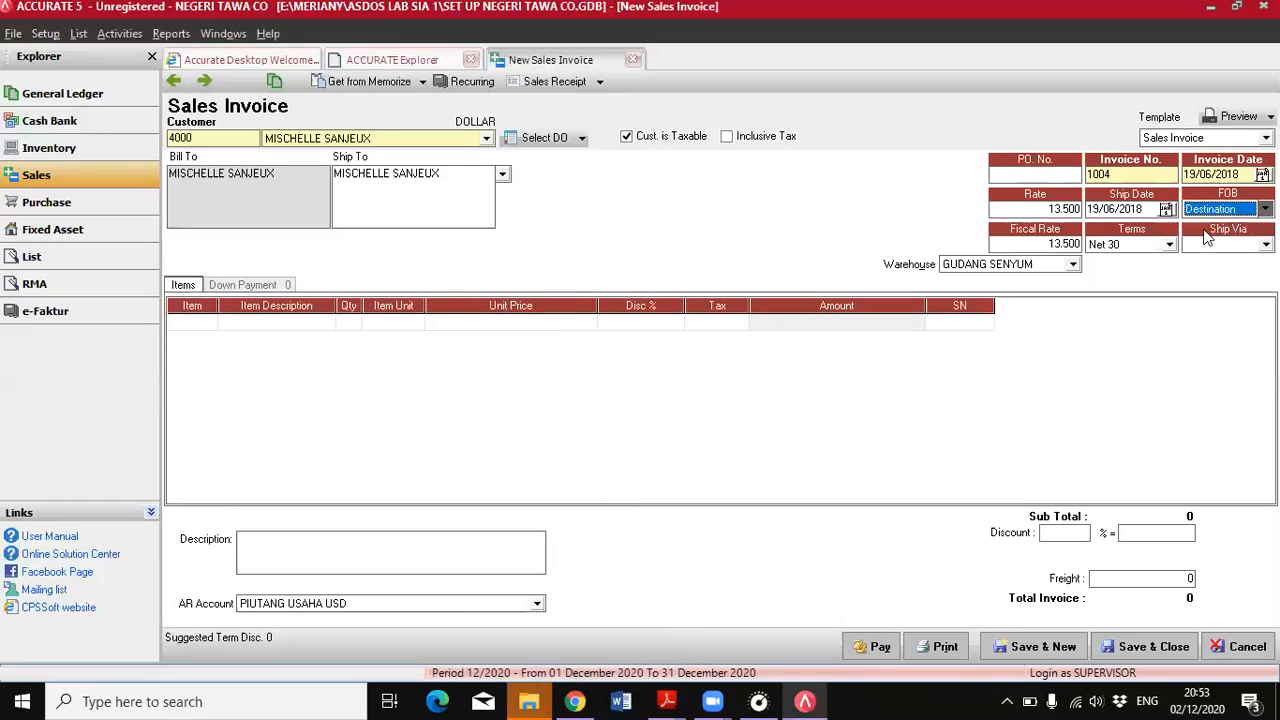
click(1241, 211)
click(1212, 238)
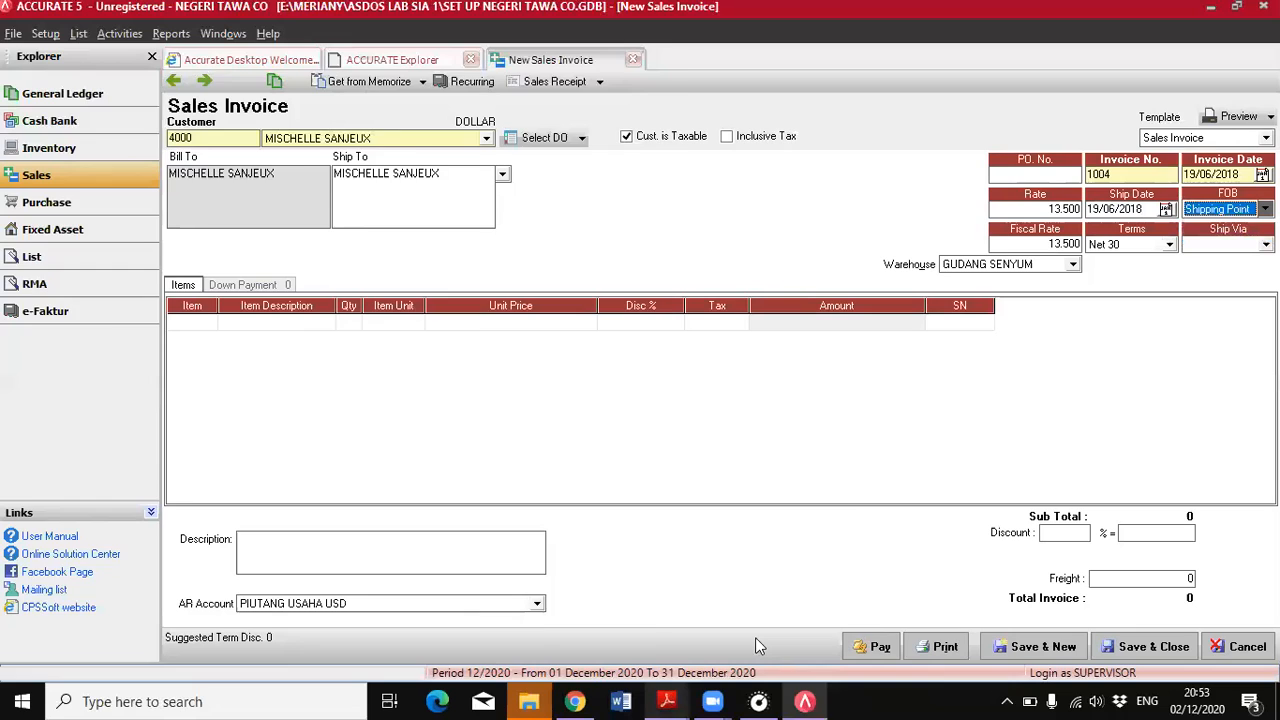
key(alt+Tab)
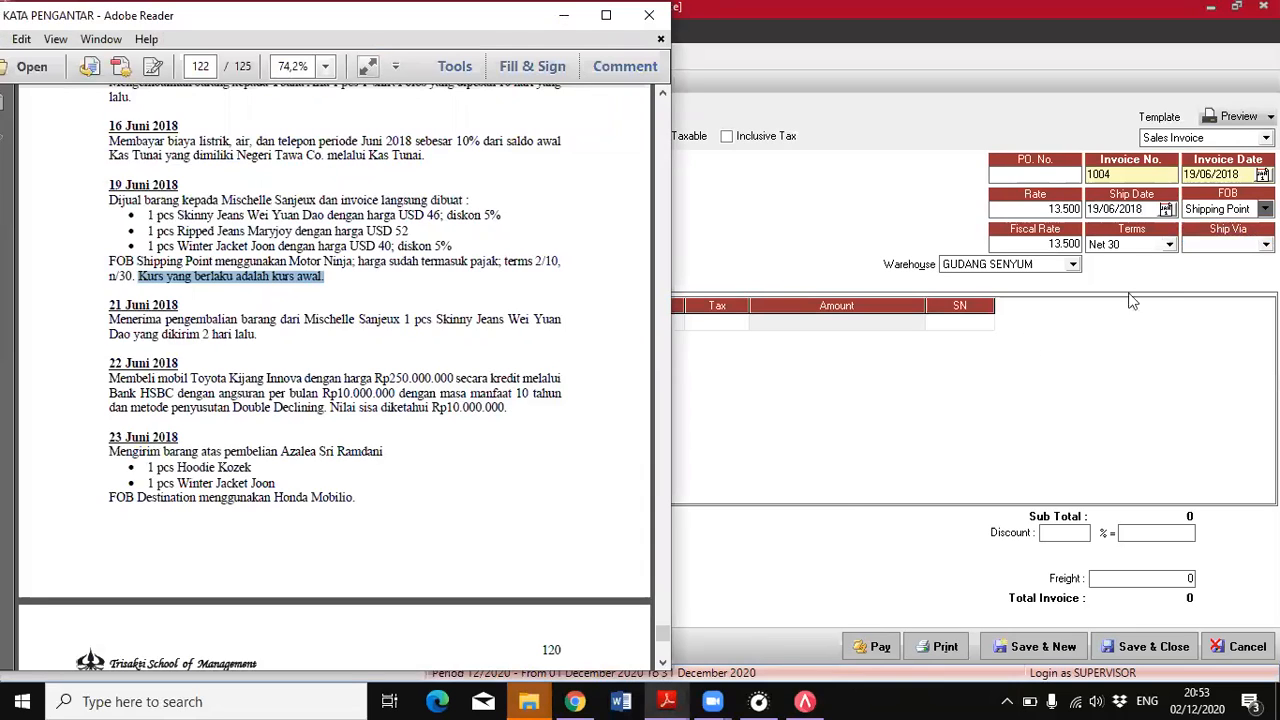
click(1170, 246)
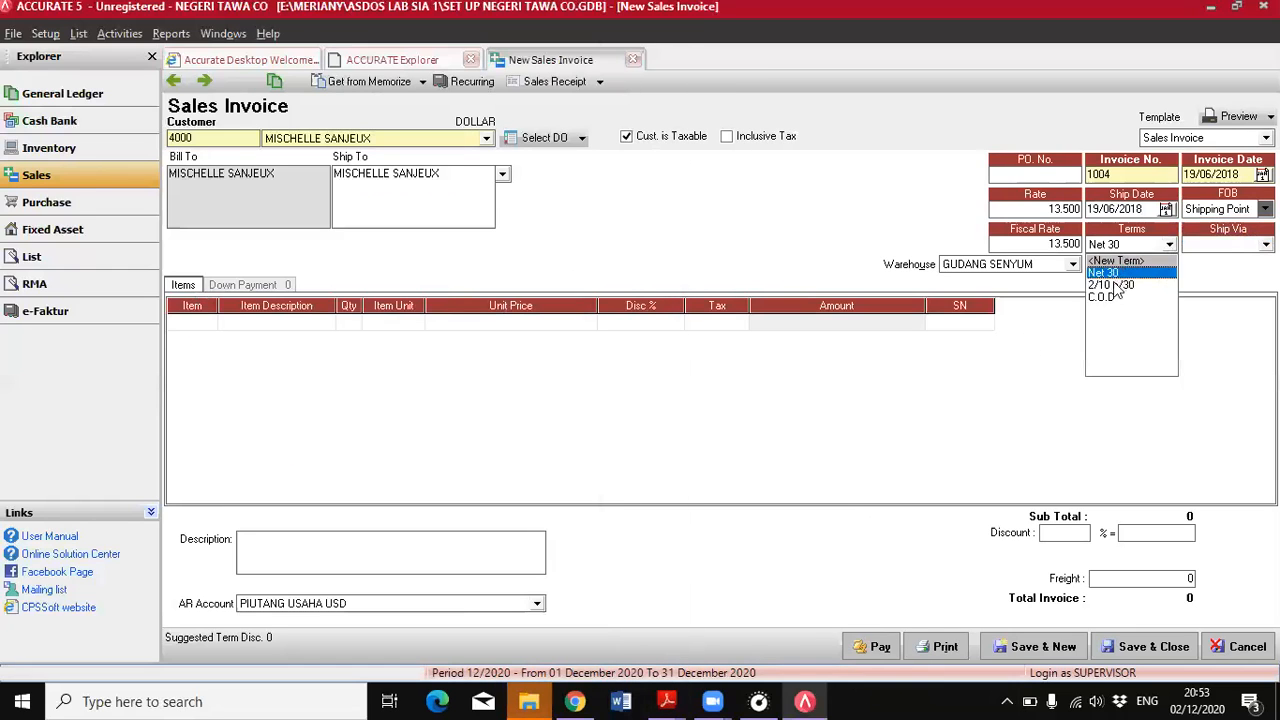
click(1115, 284)
click(1228, 246)
click(1200, 285)
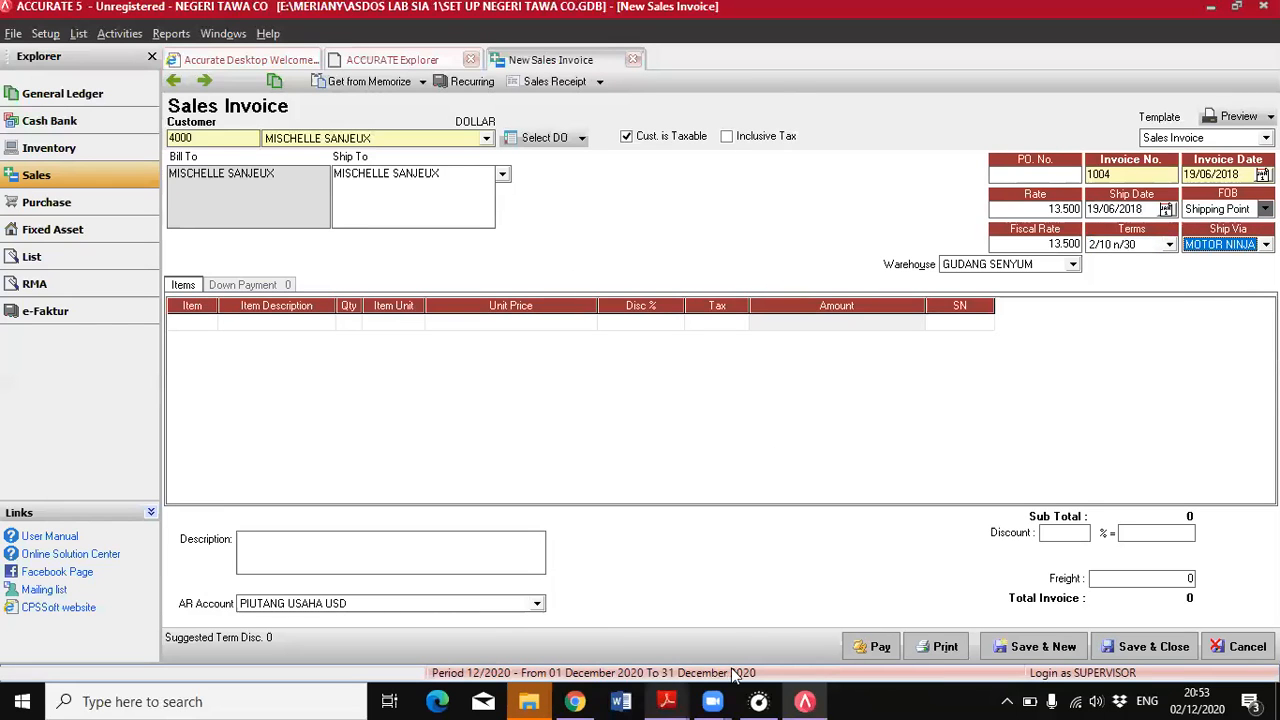
With the PDF and invoice visible together, add item AW-01 Skinny Jeans, 1 PCS at USD 46 with a 5% discount
mouse_move(667, 700)
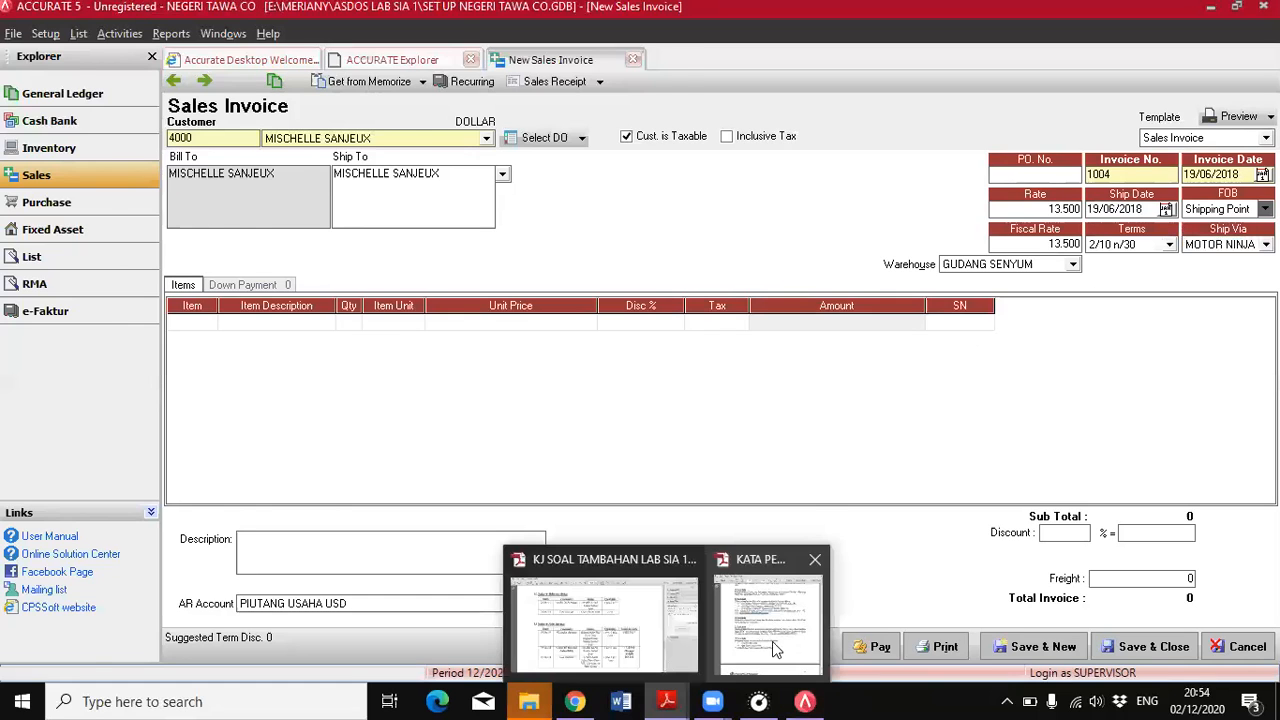
click(772, 641)
click(1233, 10)
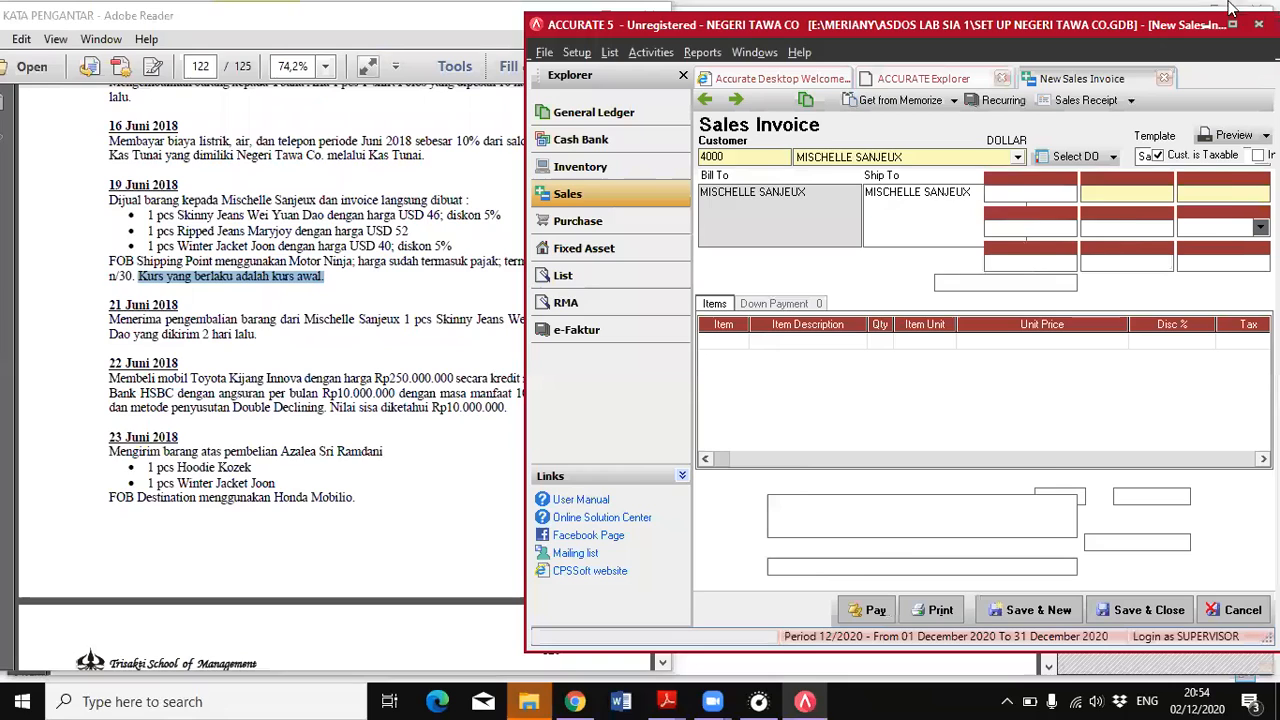
click(708, 340)
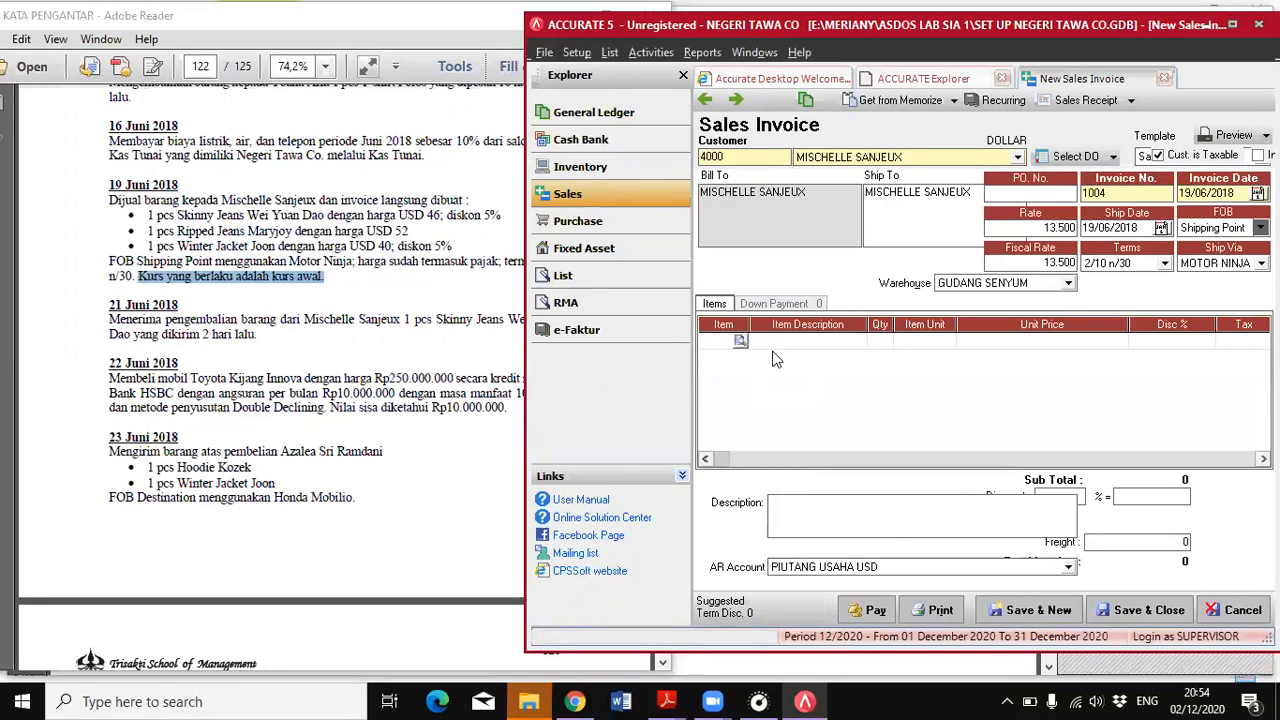
click(740, 343)
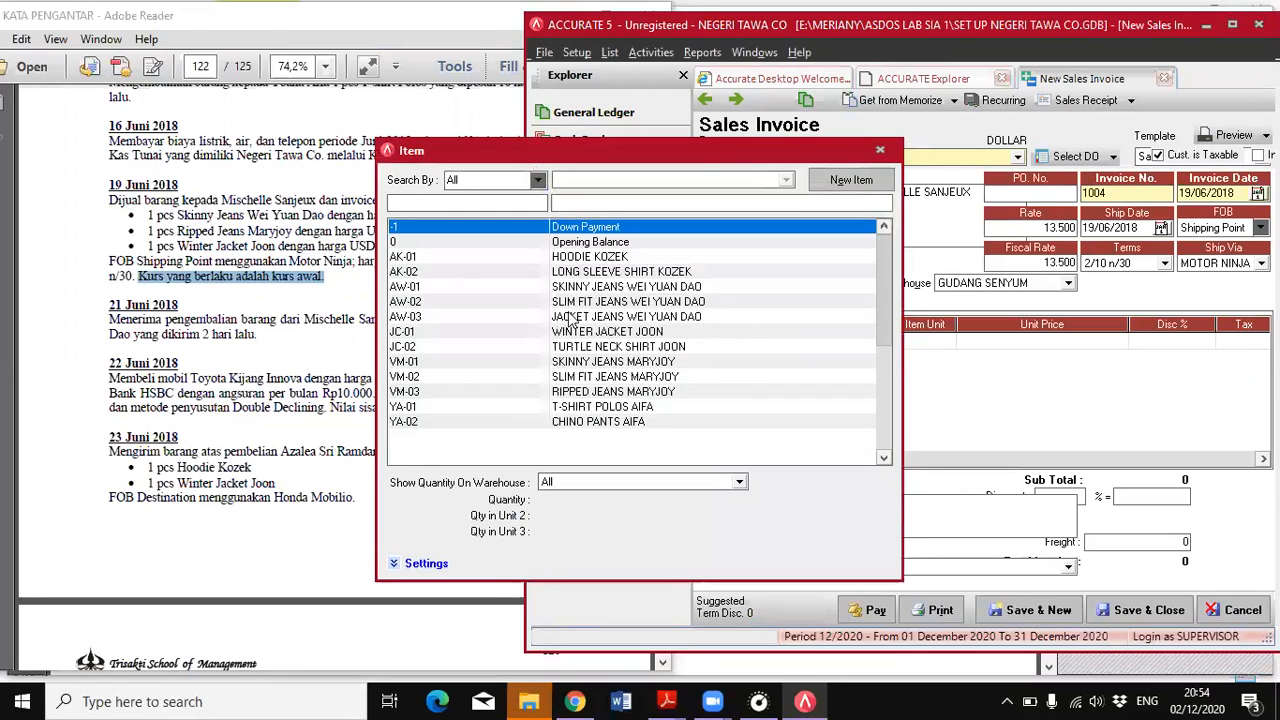
double_click(572, 288)
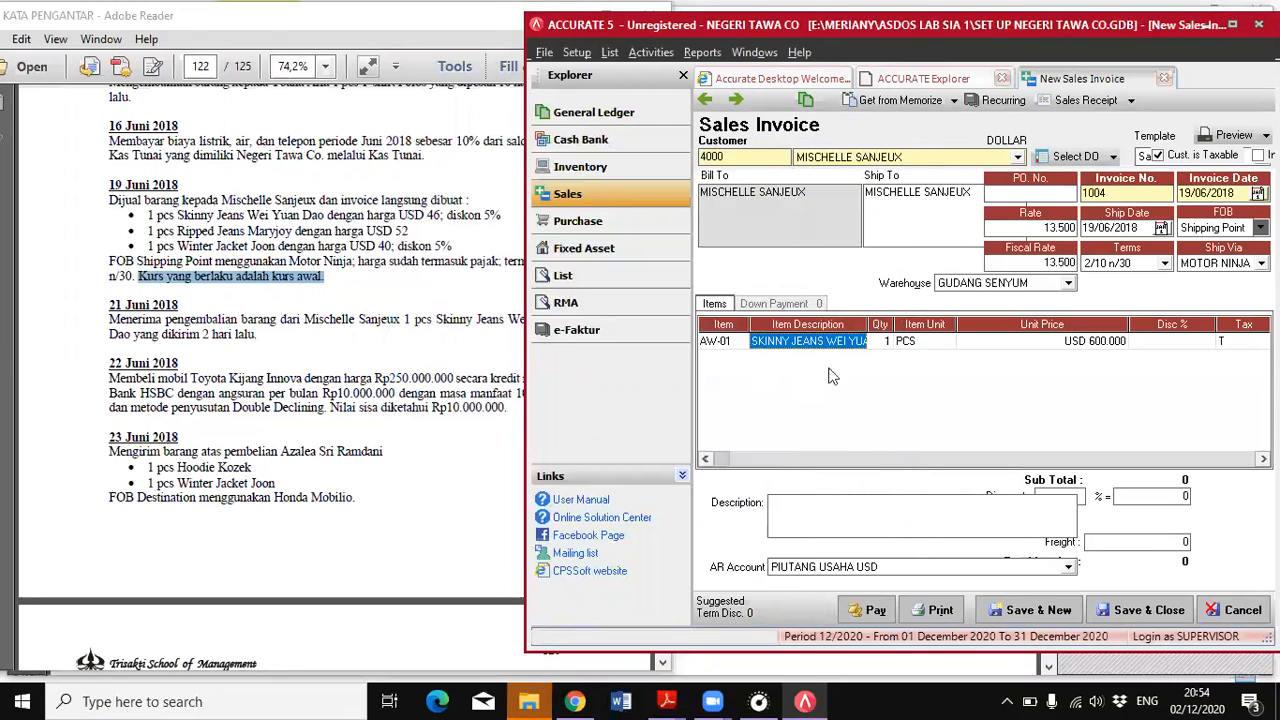
click(1025, 345)
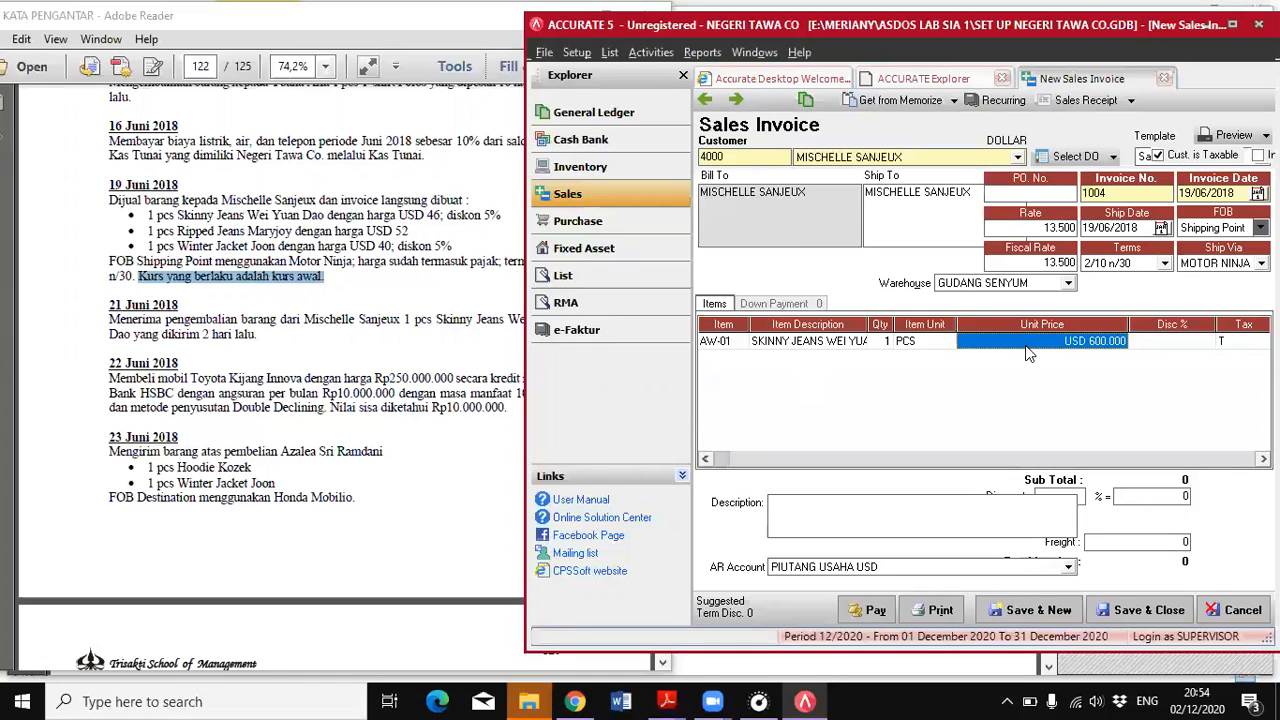
text(46)
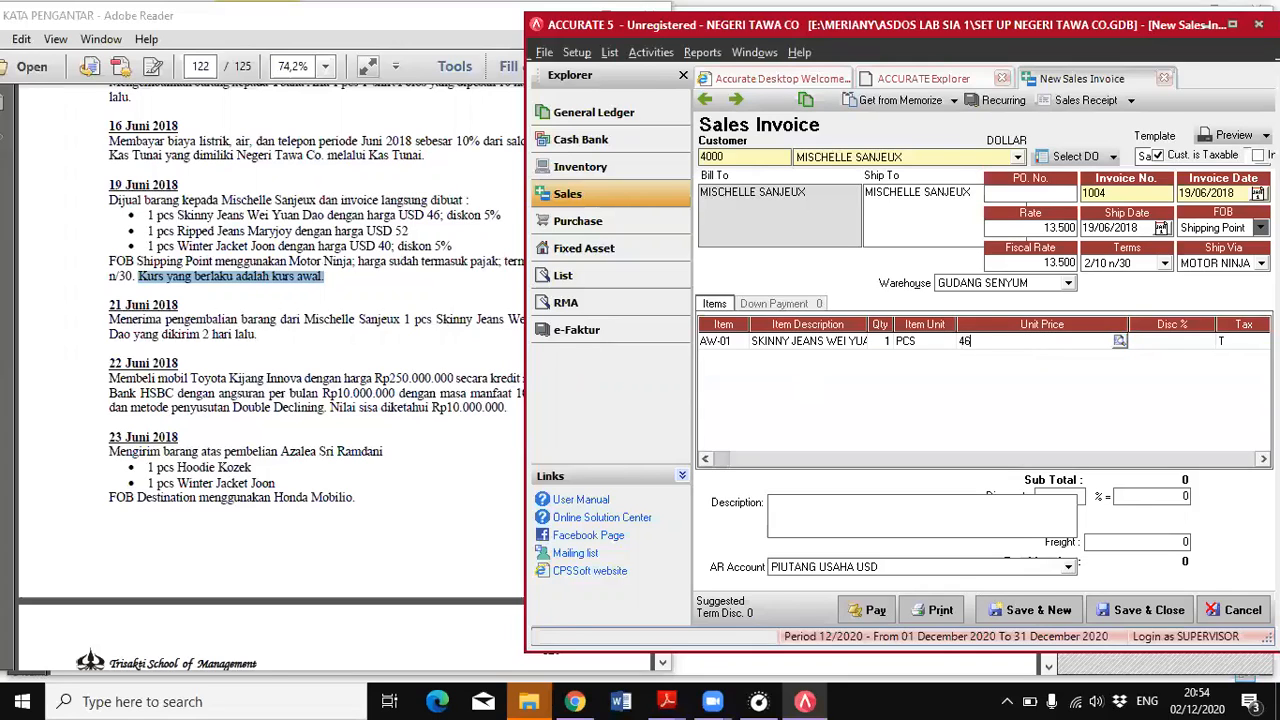
key(Tab)
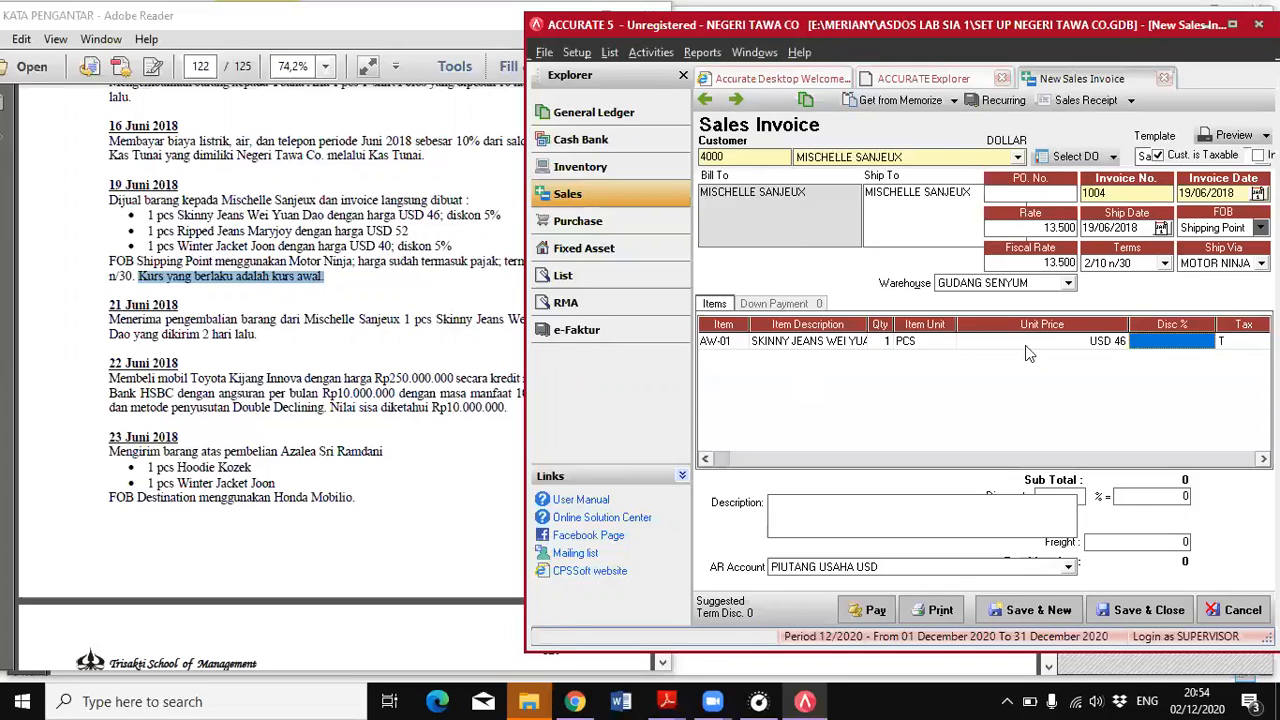
text(5)
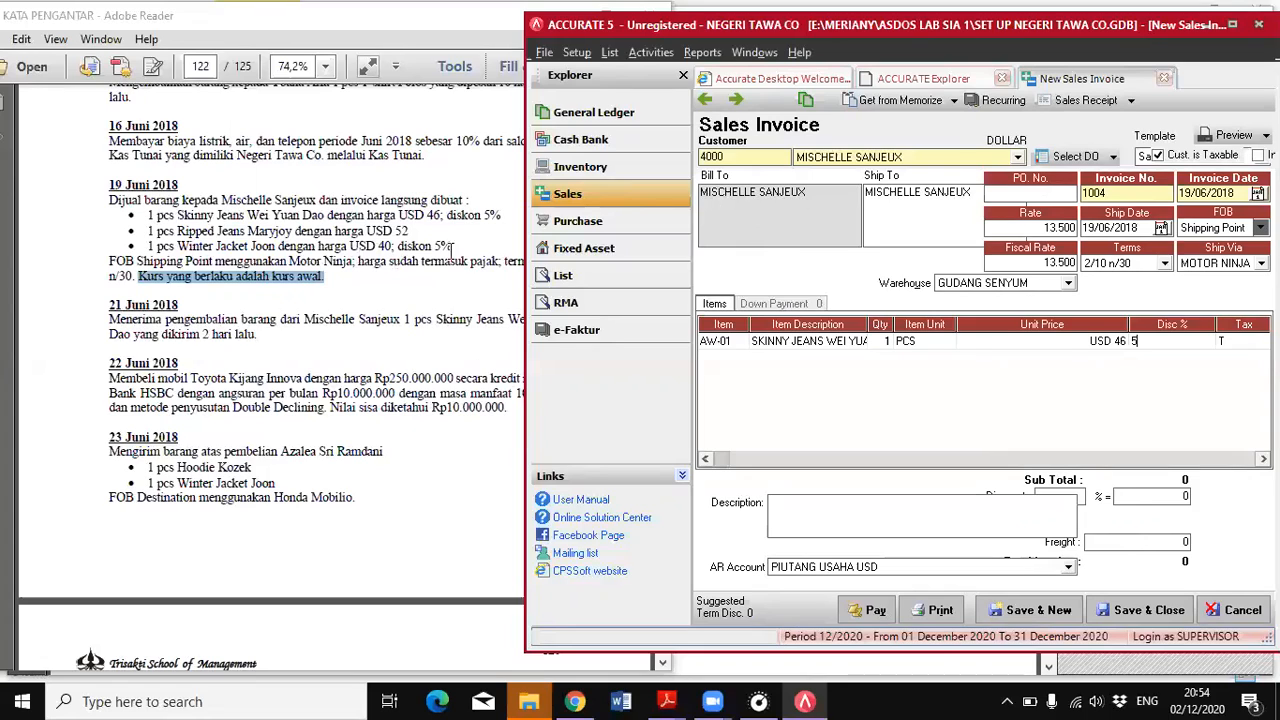
key(Tab)
key(Tab)
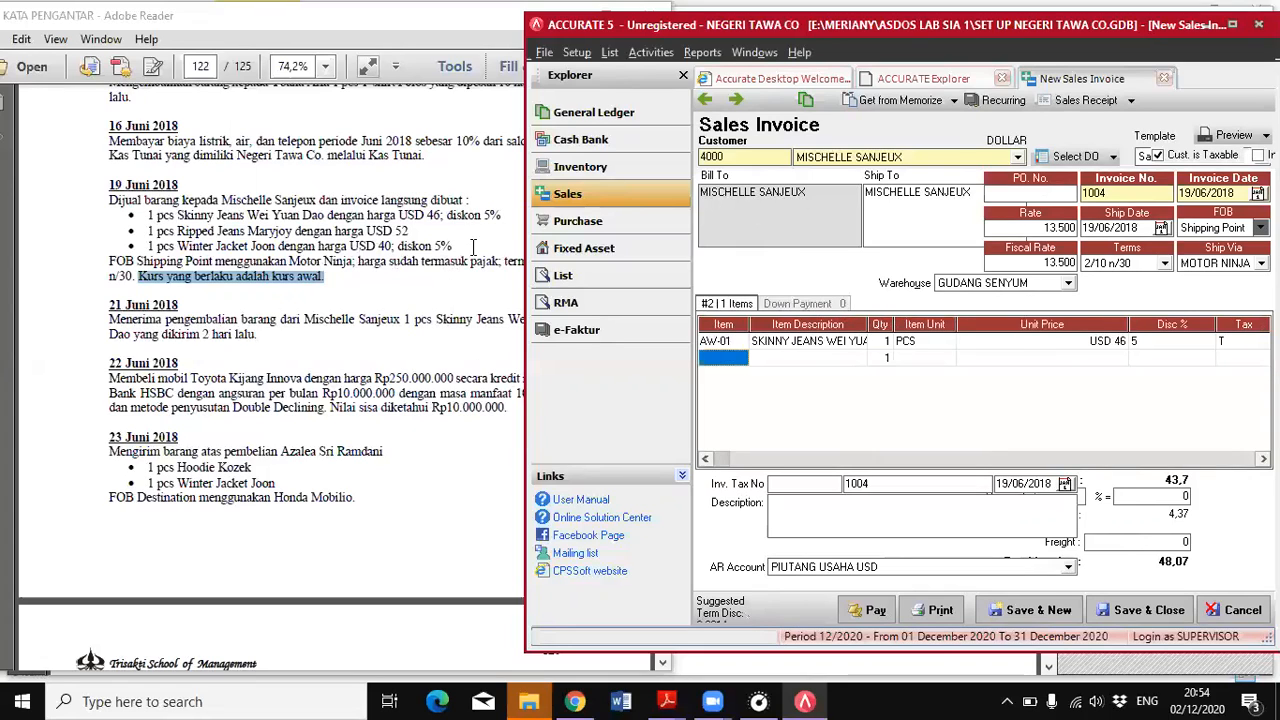
Add item VM-03 Ripped Jeans as the second invoice line, 1 PCS at USD 52 without discount
click(741, 361)
click(741, 361)
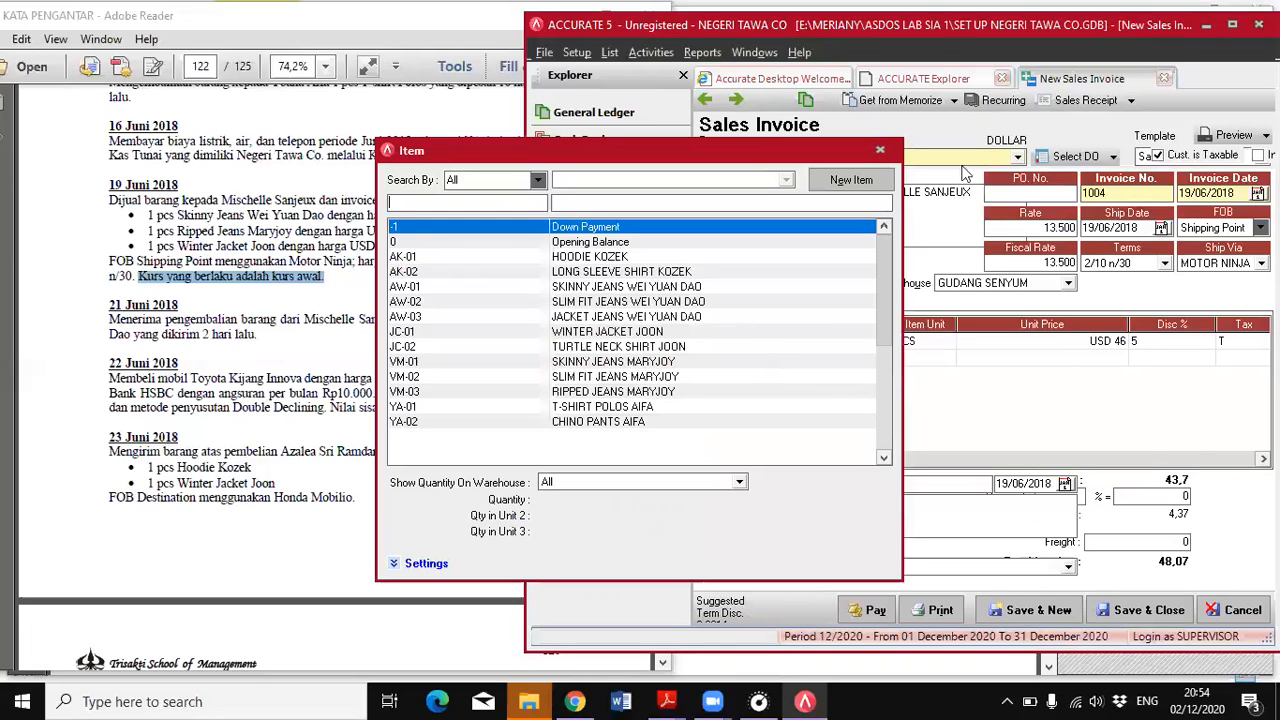
click(638, 394)
double_click(638, 394)
click(1046, 362)
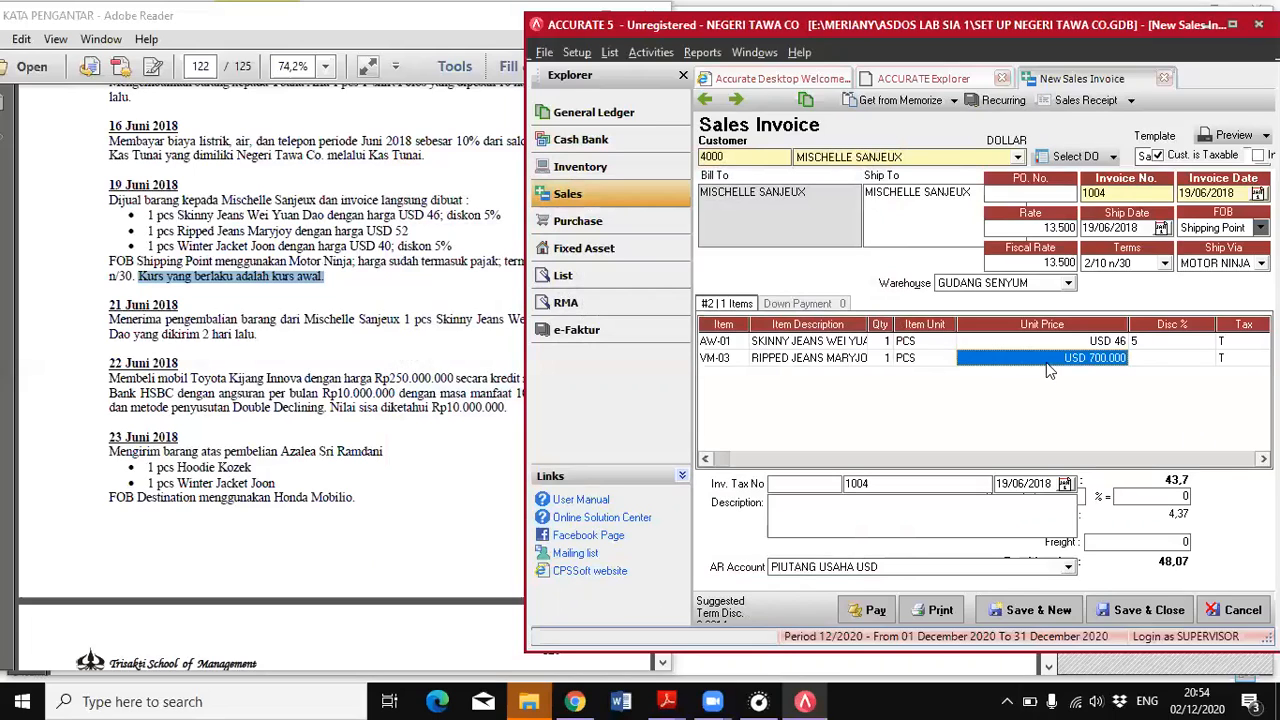
text(52)
key(Tab)
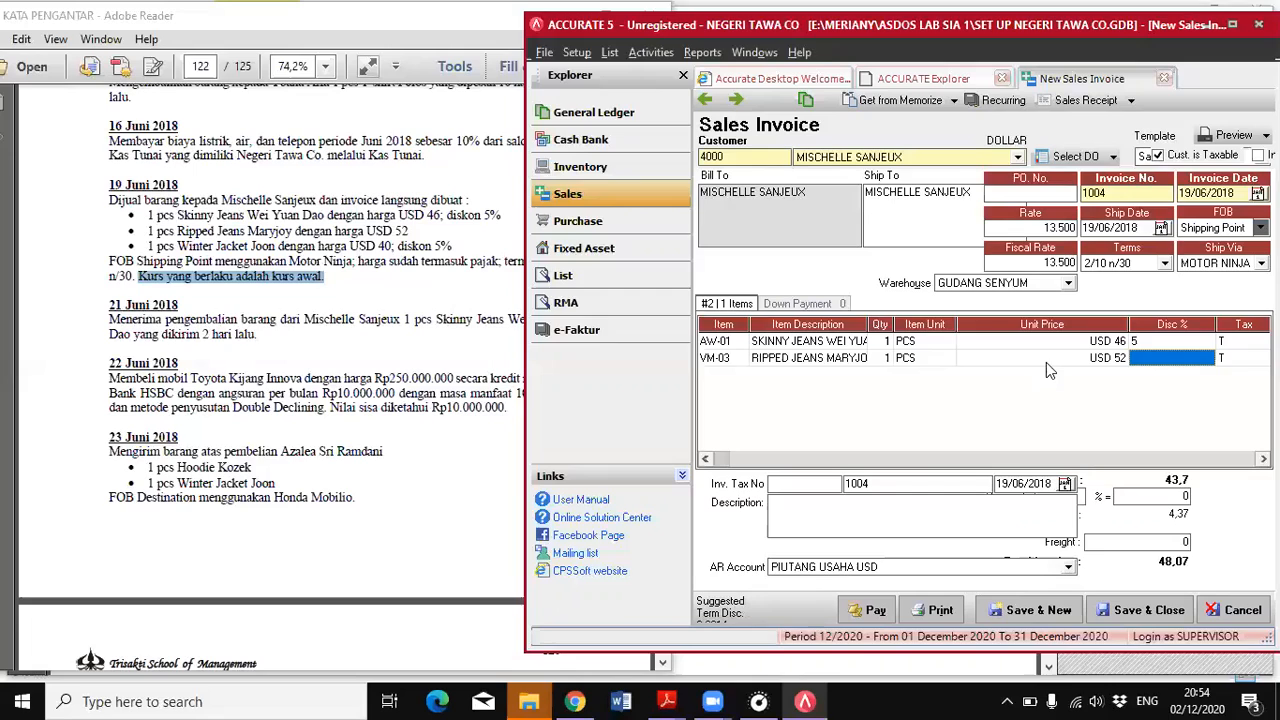
key(Tab)
key(Tab)
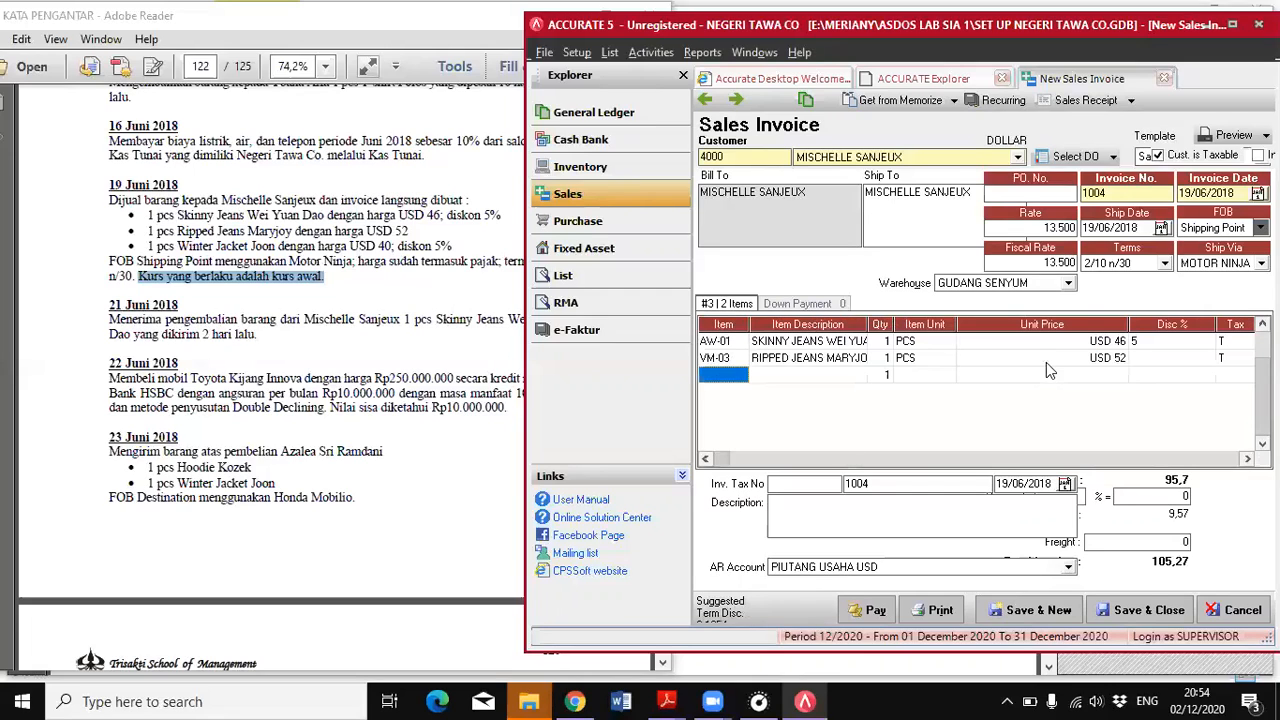
Add item JC-01 Winter Jacket as the third invoice line, 1 PCS at USD 40 with a 5% discount
click(720, 375)
click(741, 374)
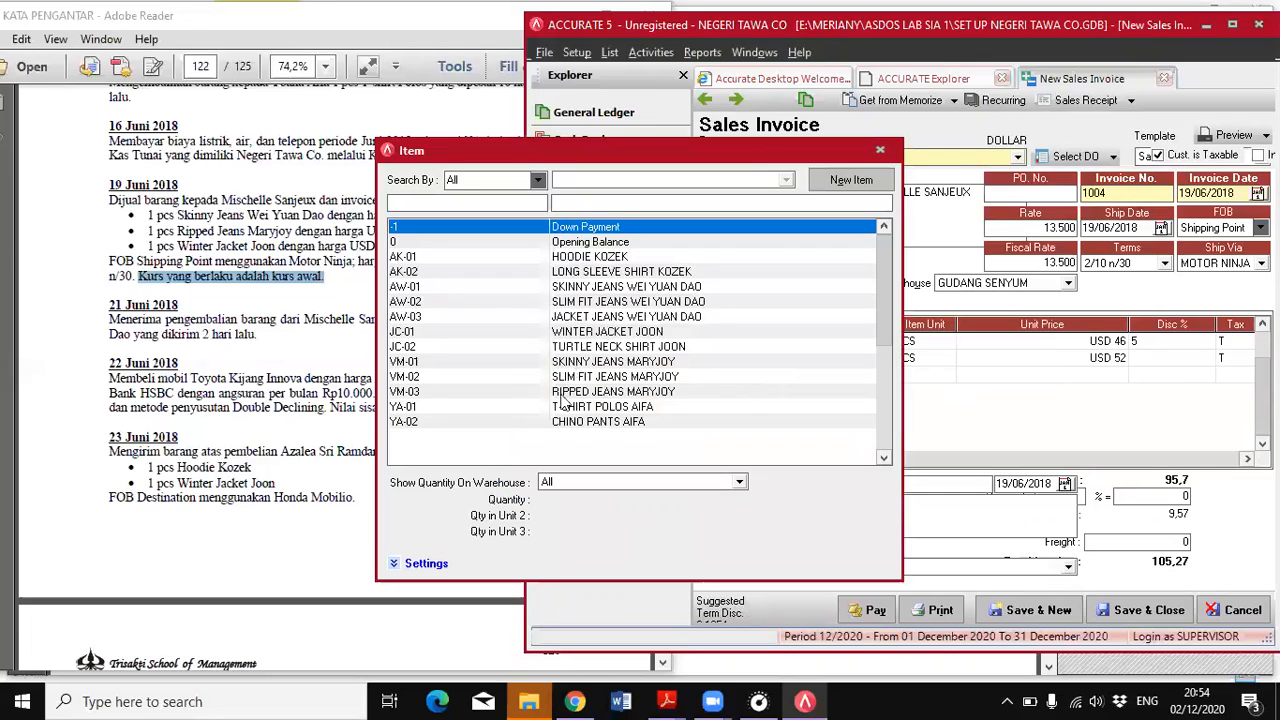
click(570, 335)
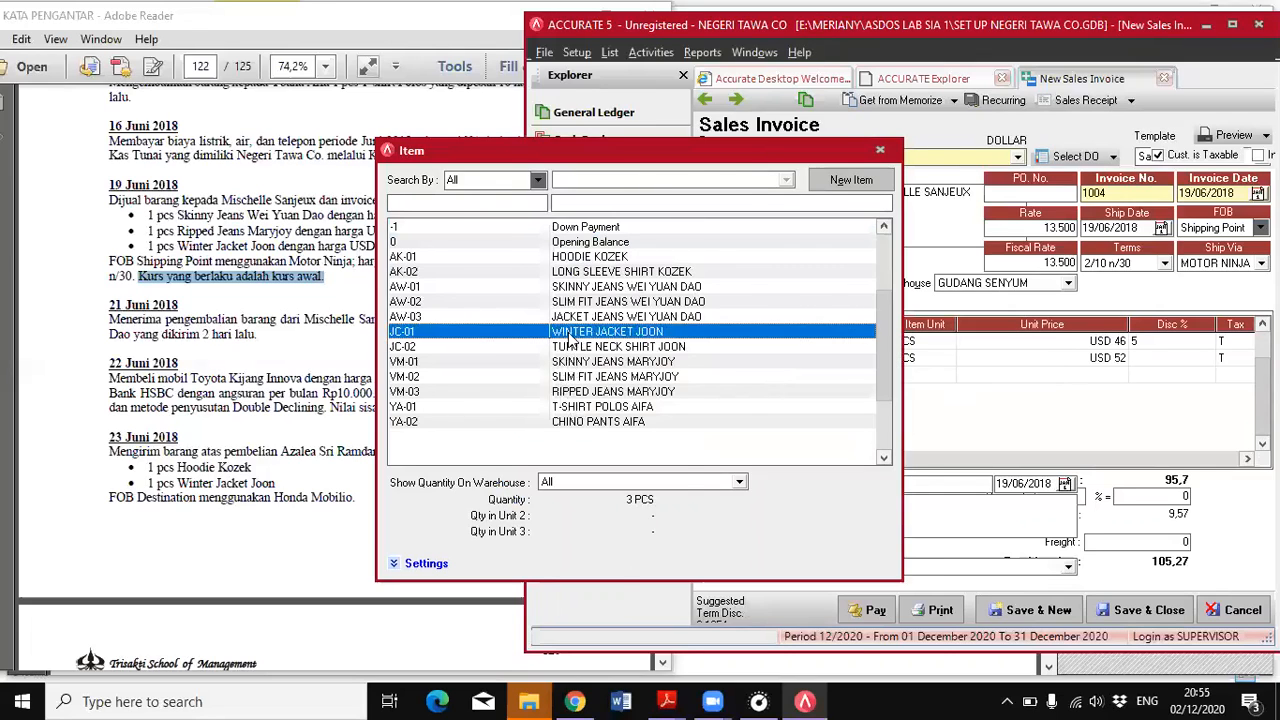
double_click(570, 340)
click(1018, 377)
text(40)
key(Tab)
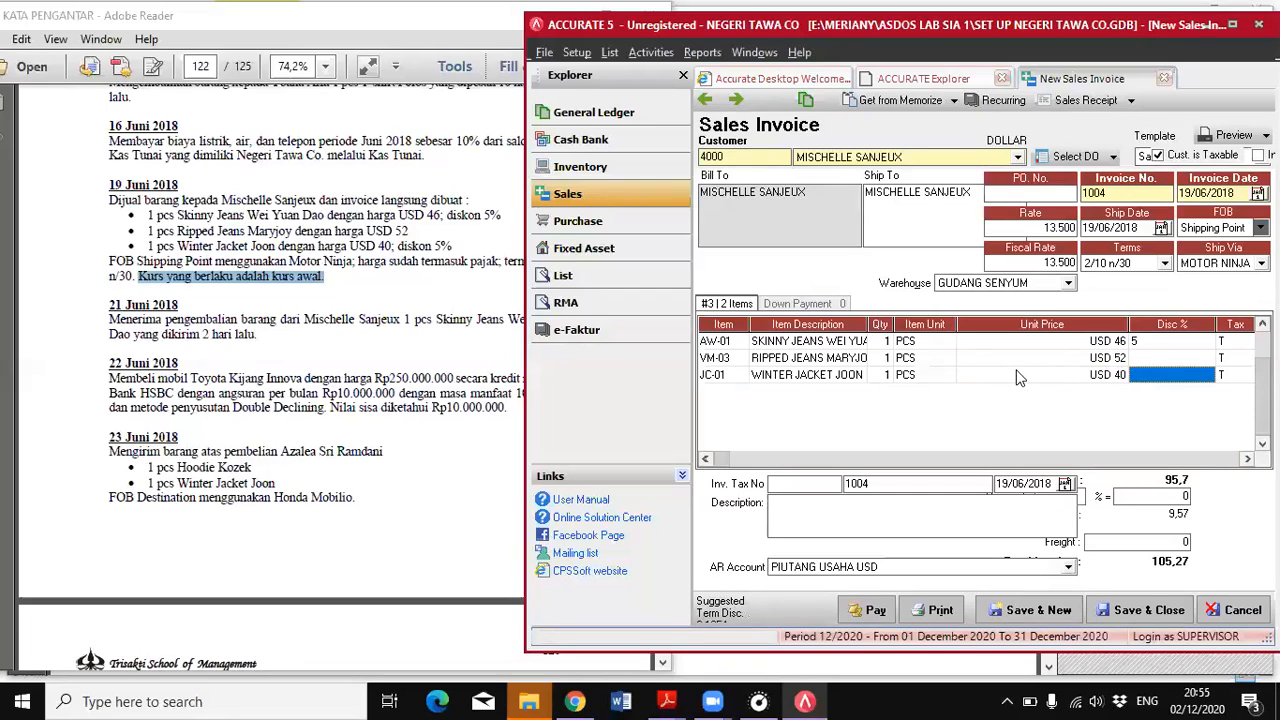
text(5)
key(Return)
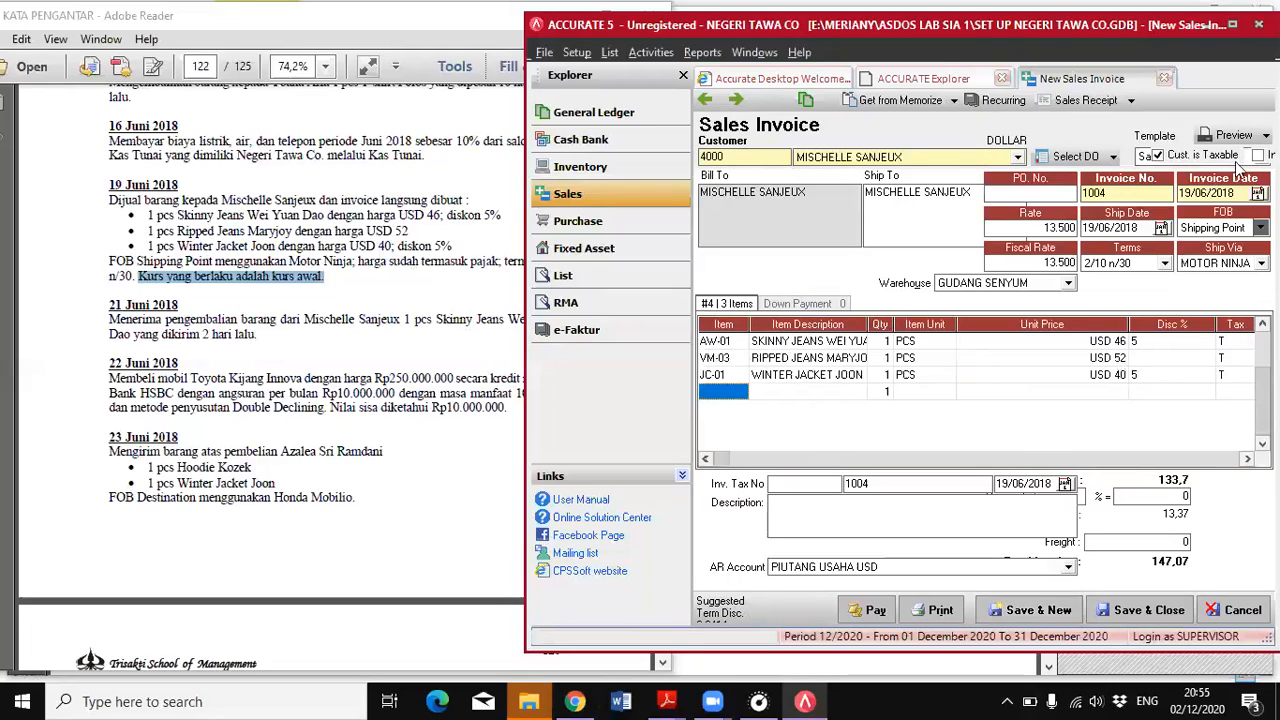
Mark the invoice prices as tax-inclusive, and save and close the sales invoice
click(1235, 26)
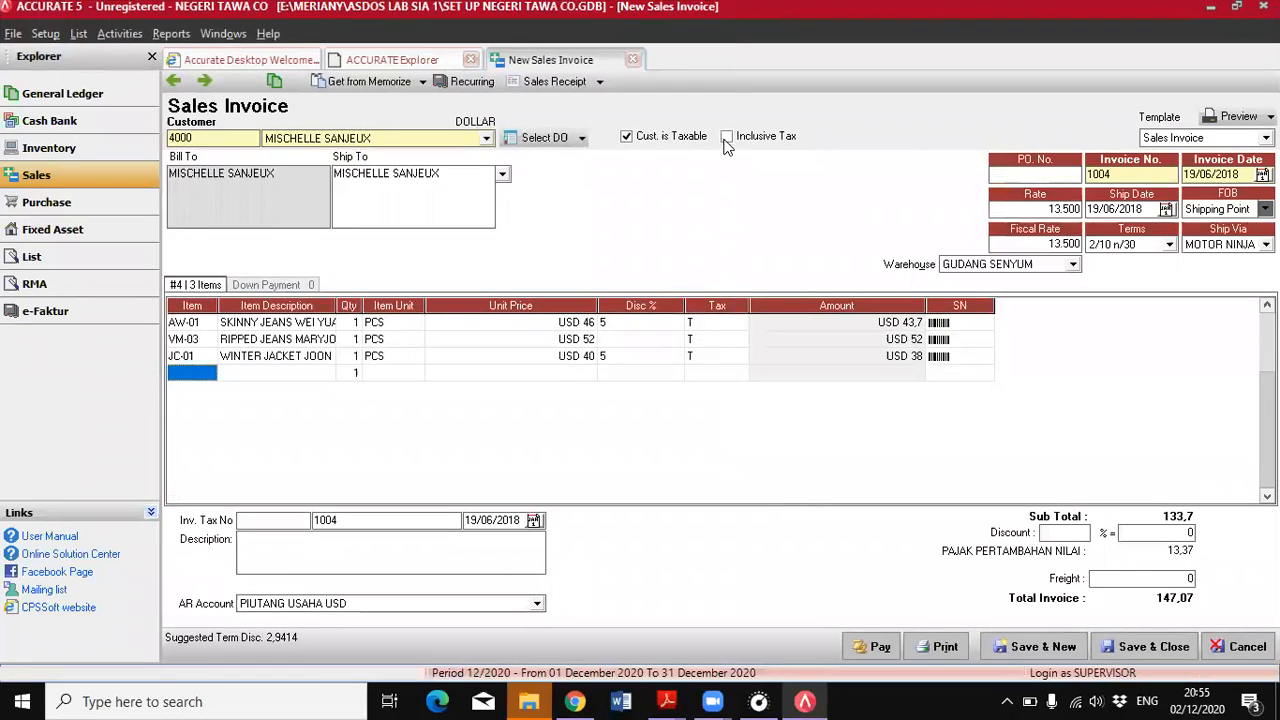
click(727, 138)
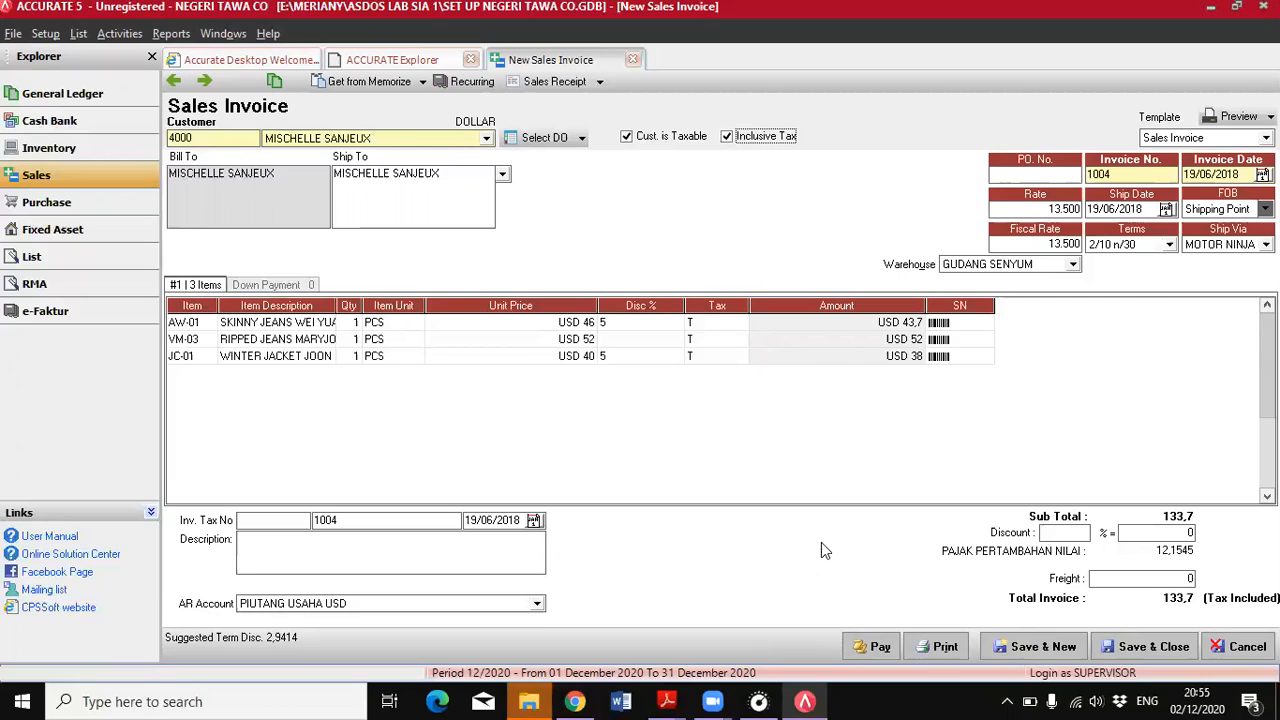
click(1138, 649)
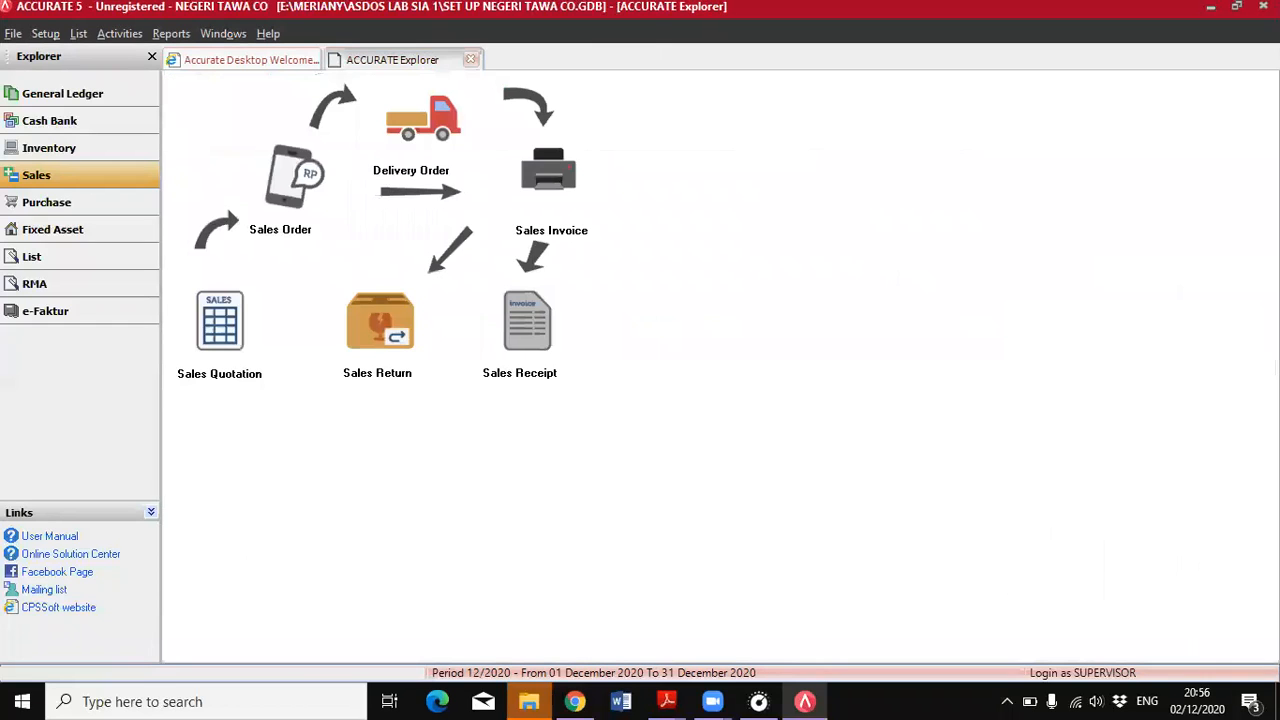
Examine the 21 June sales return entry in the PDF for its customer, returned item and the sale it refers to
mouse_move(667, 701)
click(758, 658)
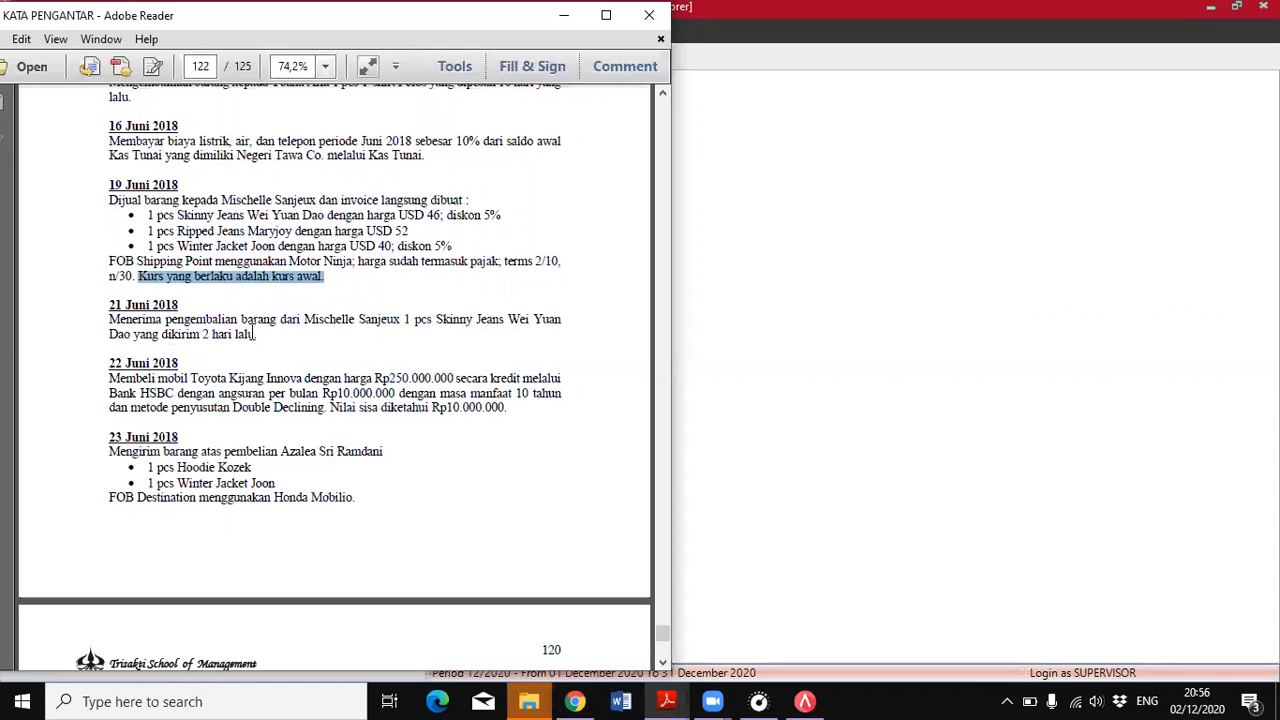
scroll(256, 330, up, 3)
scroll(257, 328, up, 2)
scroll(257, 328, down, 3)
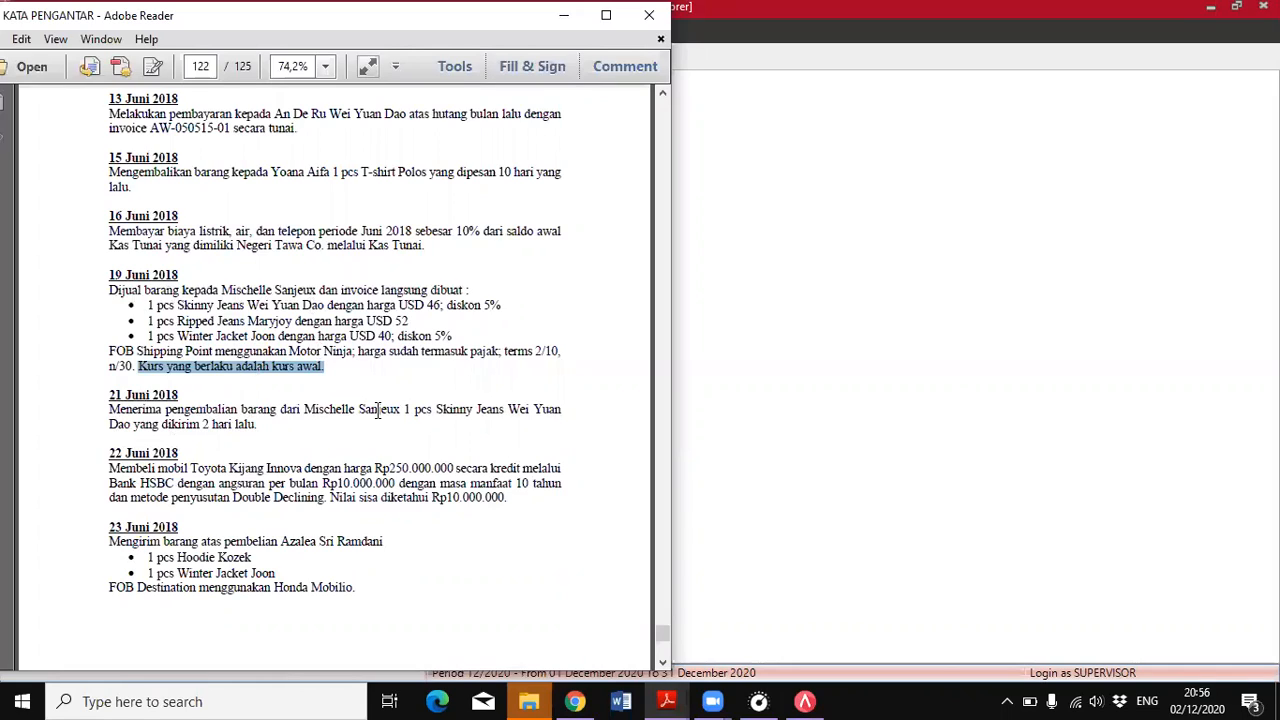
In ACCURATE, start a sales return dated 21/06/2018 for the customer of the 19/06/2018 sale, and link it to that day's invoice
click(890, 262)
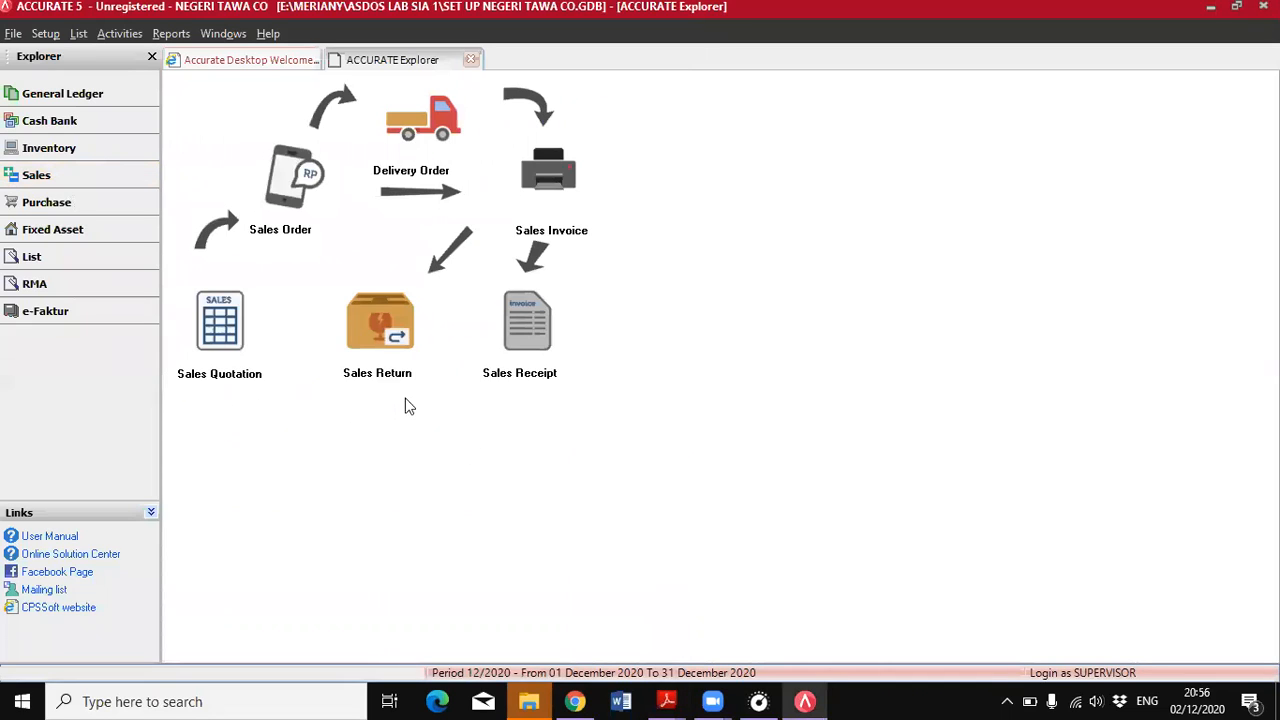
click(380, 343)
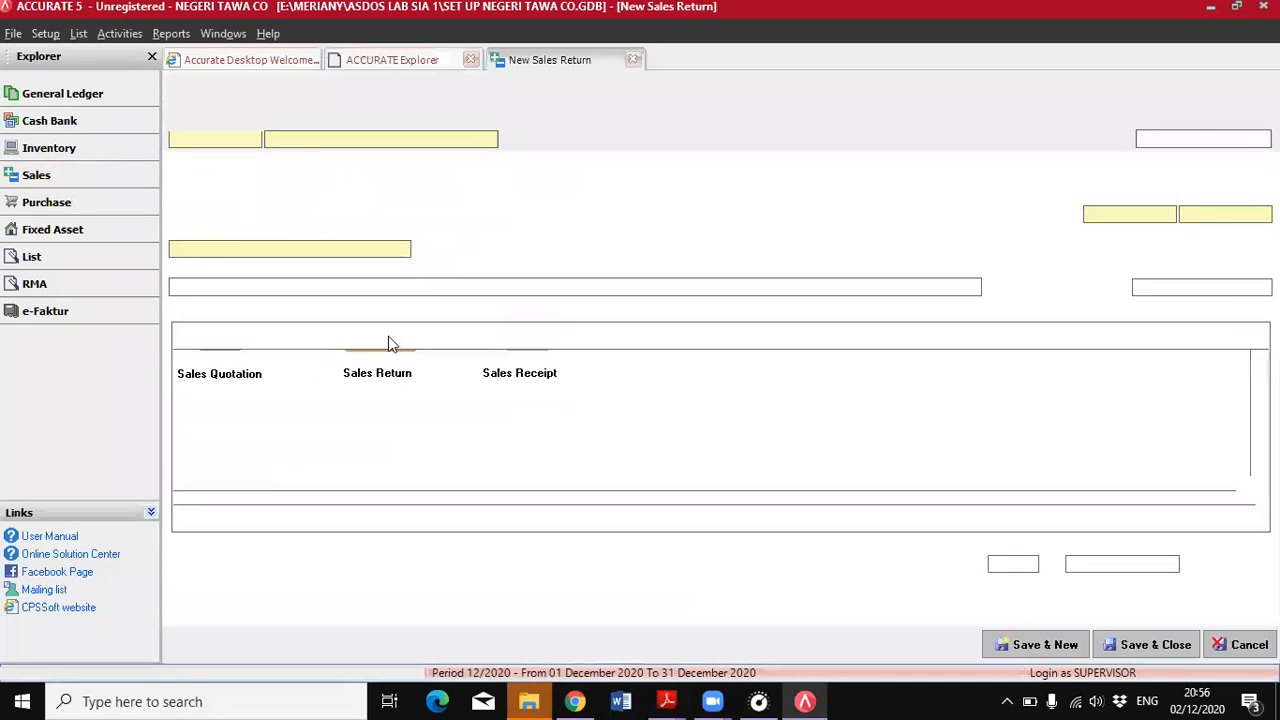
click(489, 143)
click(341, 180)
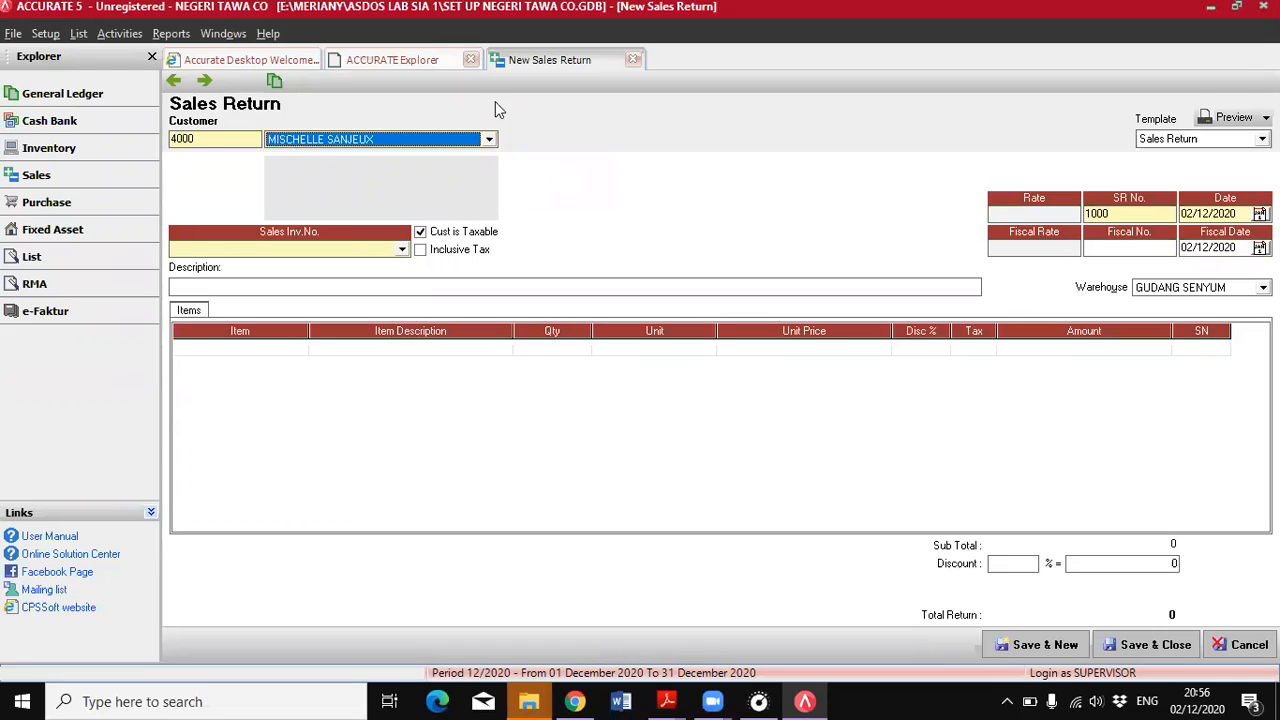
click(1185, 213)
text(01062018)
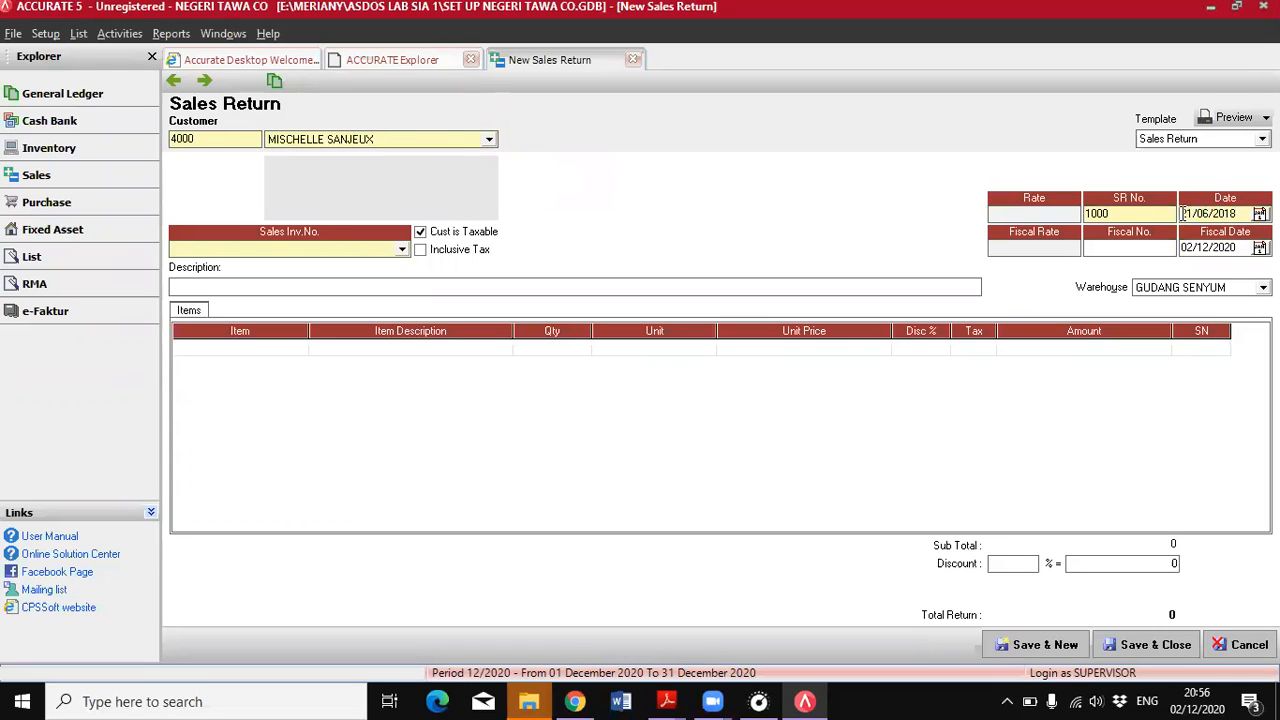
click(357, 251)
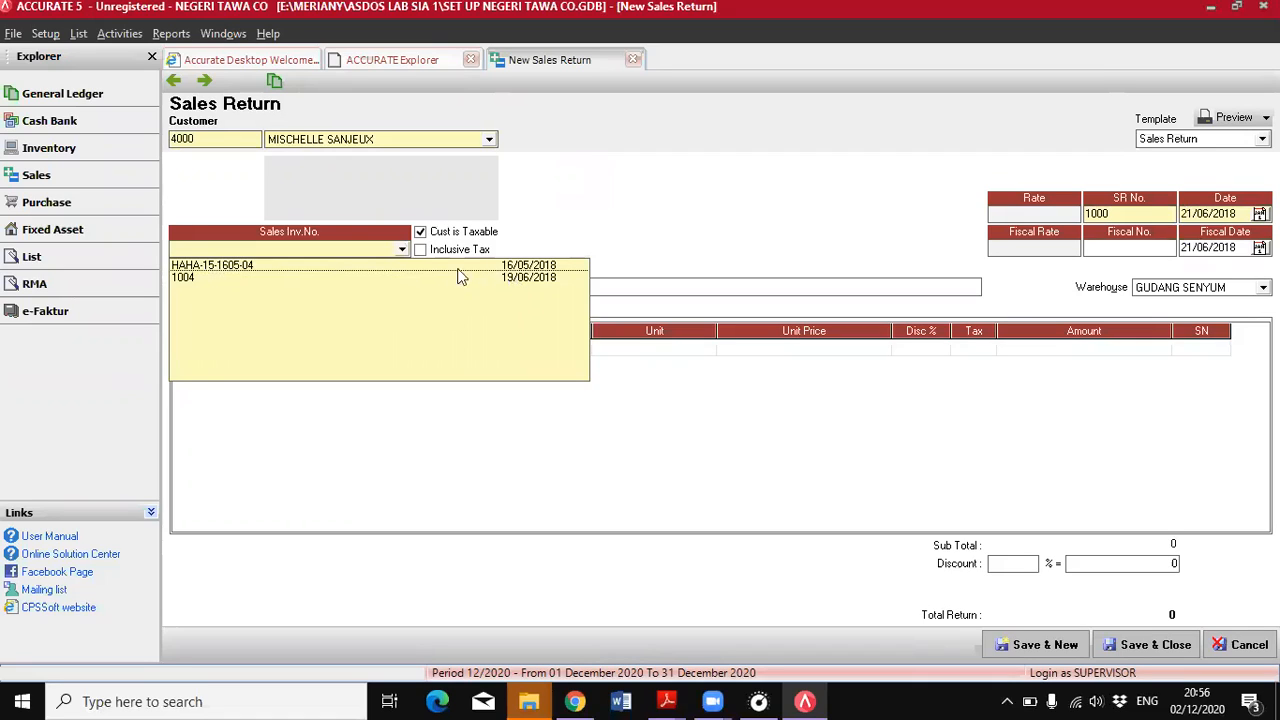
click(507, 281)
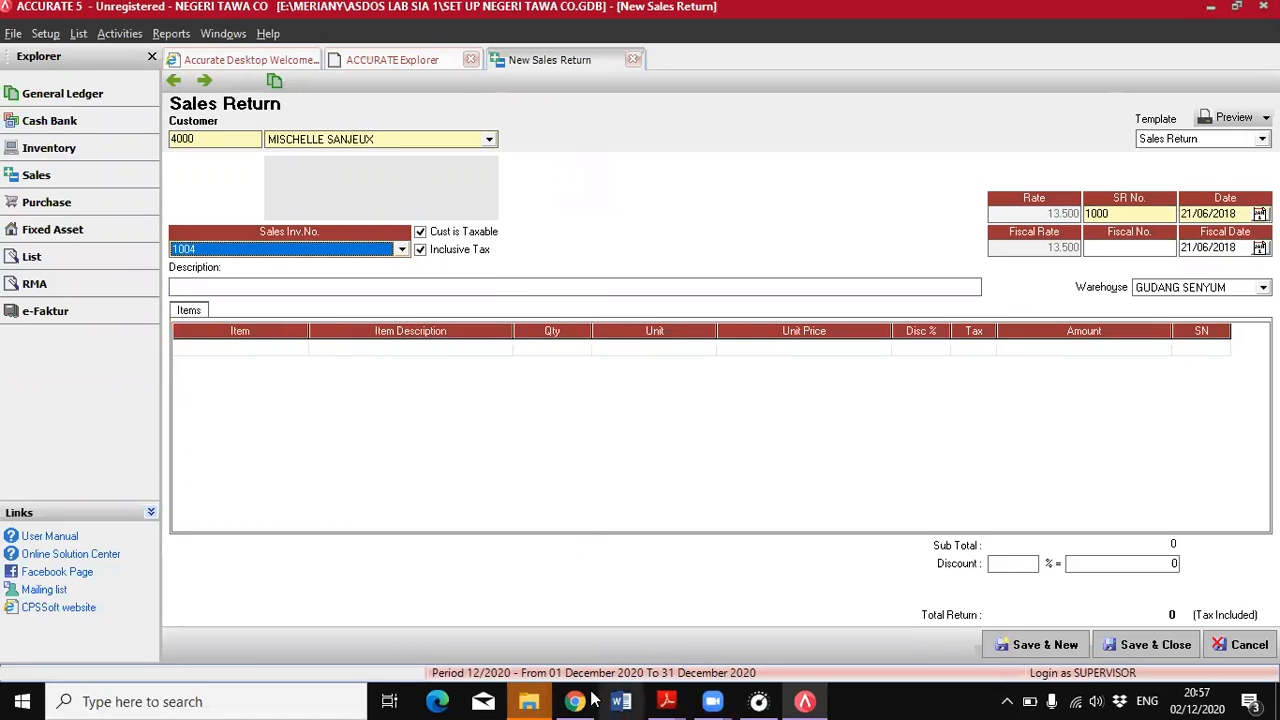
Add item AW-01 Skinny Jeans Wei Yuan Dao to the return with a quantity of 1, declining the option to return all quantity
mouse_move(666, 701)
click(750, 650)
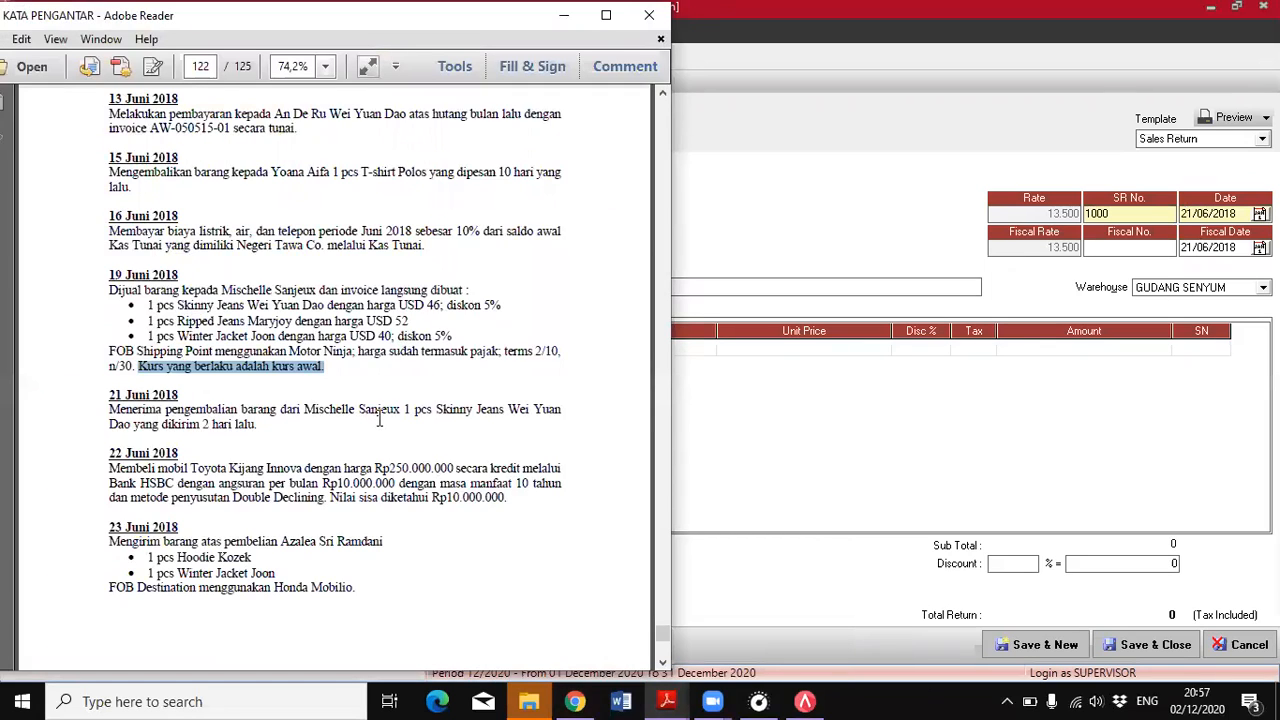
click(768, 542)
click(377, 350)
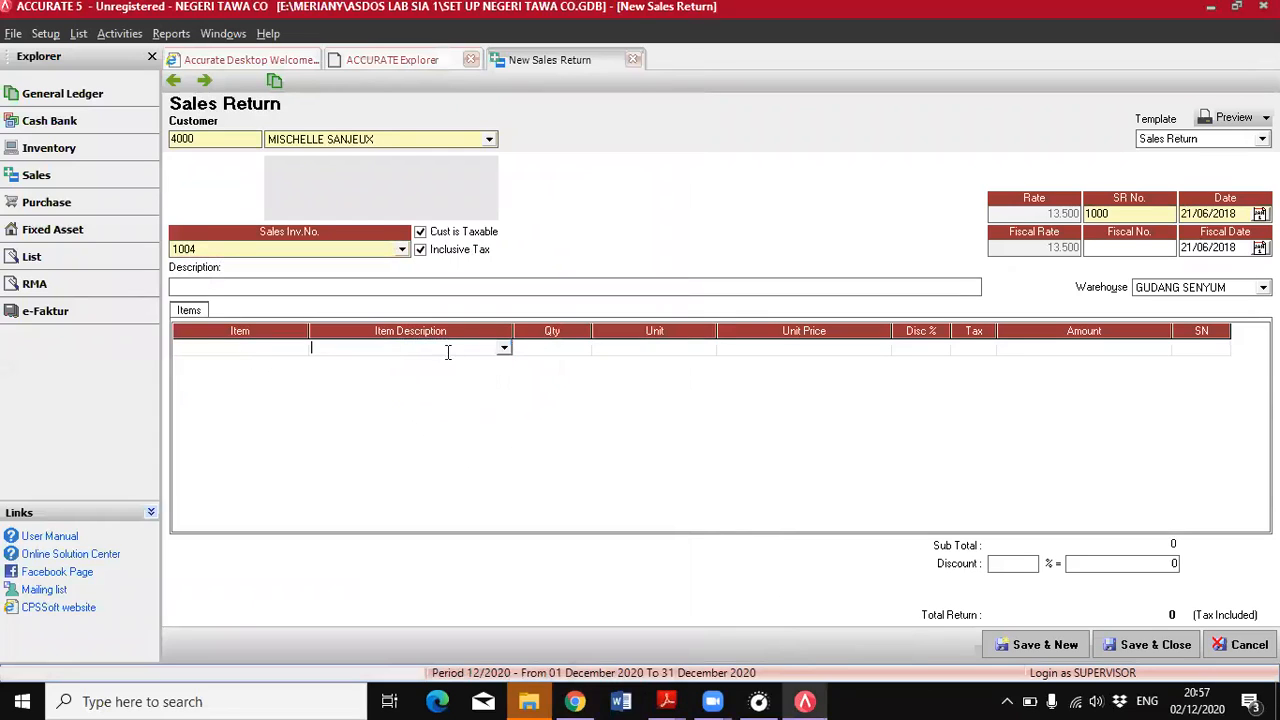
click(505, 349)
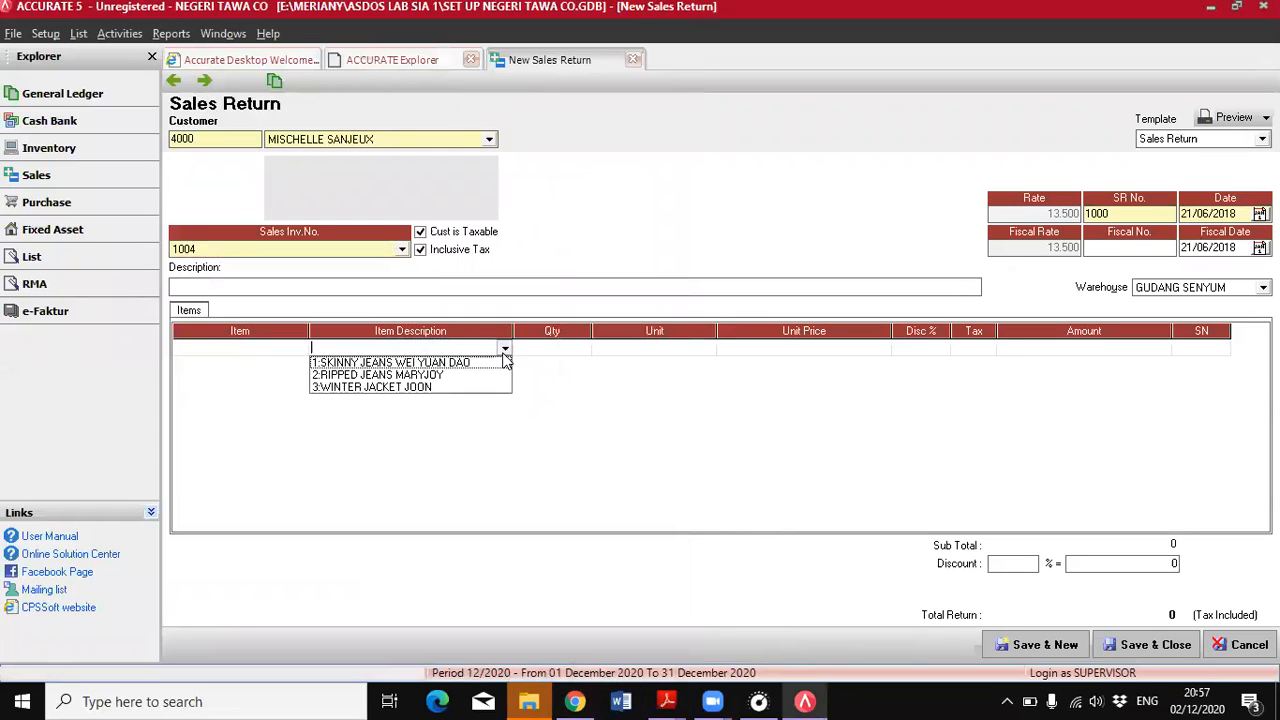
click(363, 364)
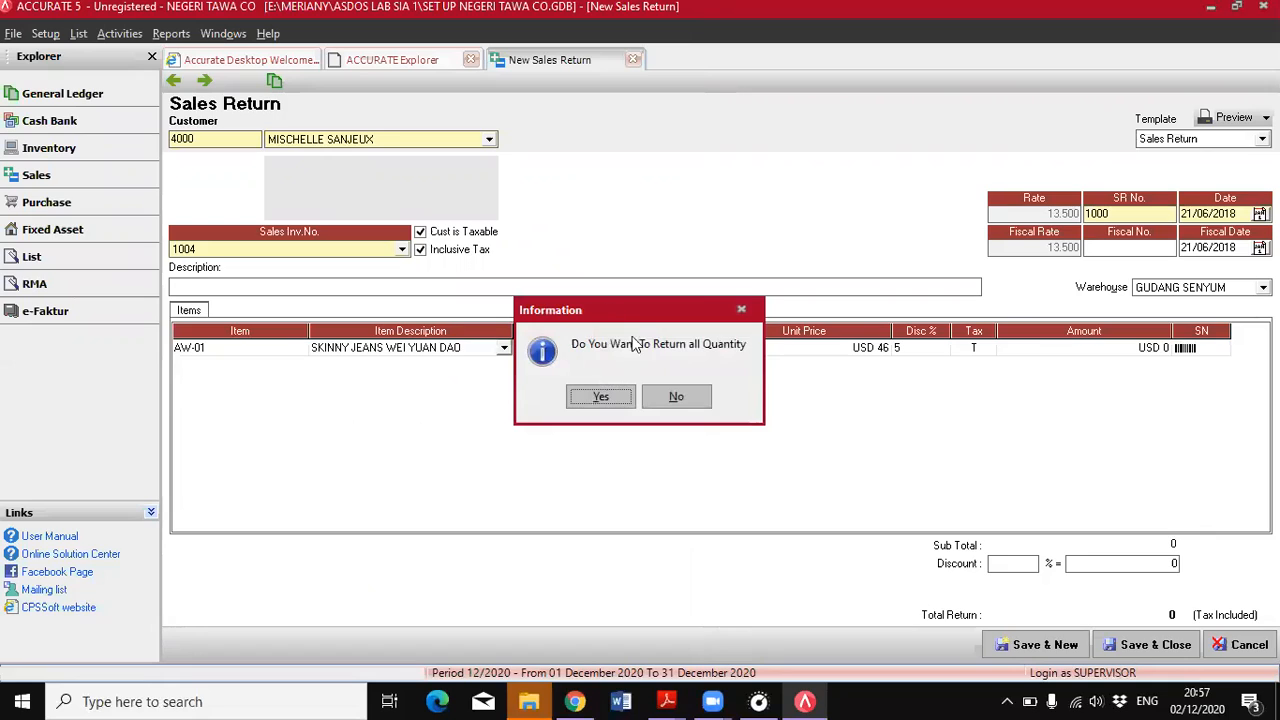
click(669, 399)
click(580, 350)
text(1)
Commit the returned item line, and save and close the sales return
click(752, 347)
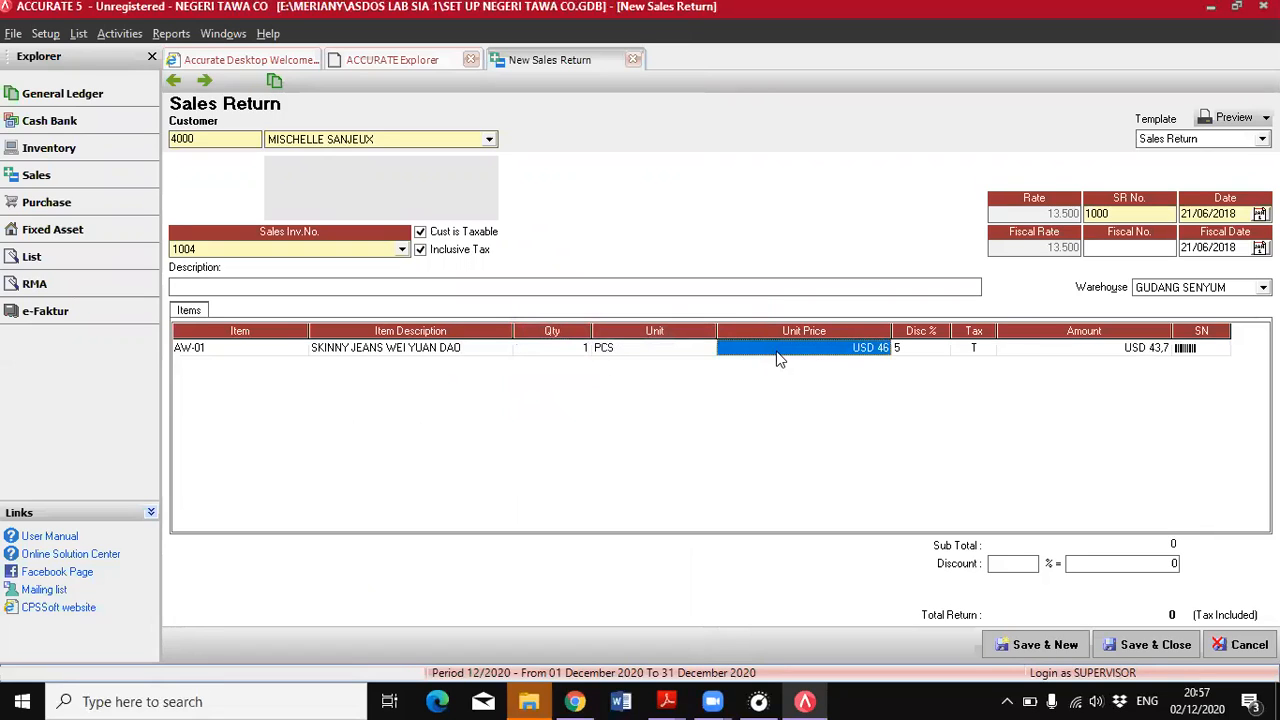
click(1122, 347)
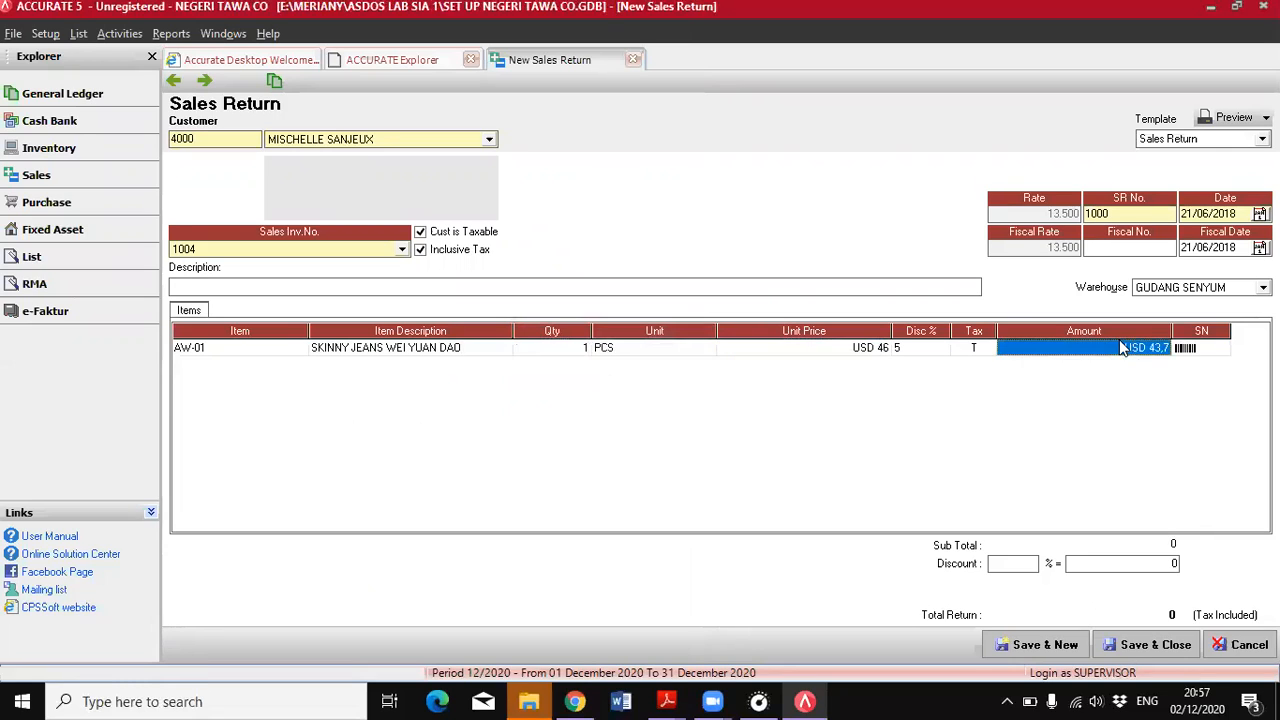
key(Return)
click(1117, 347)
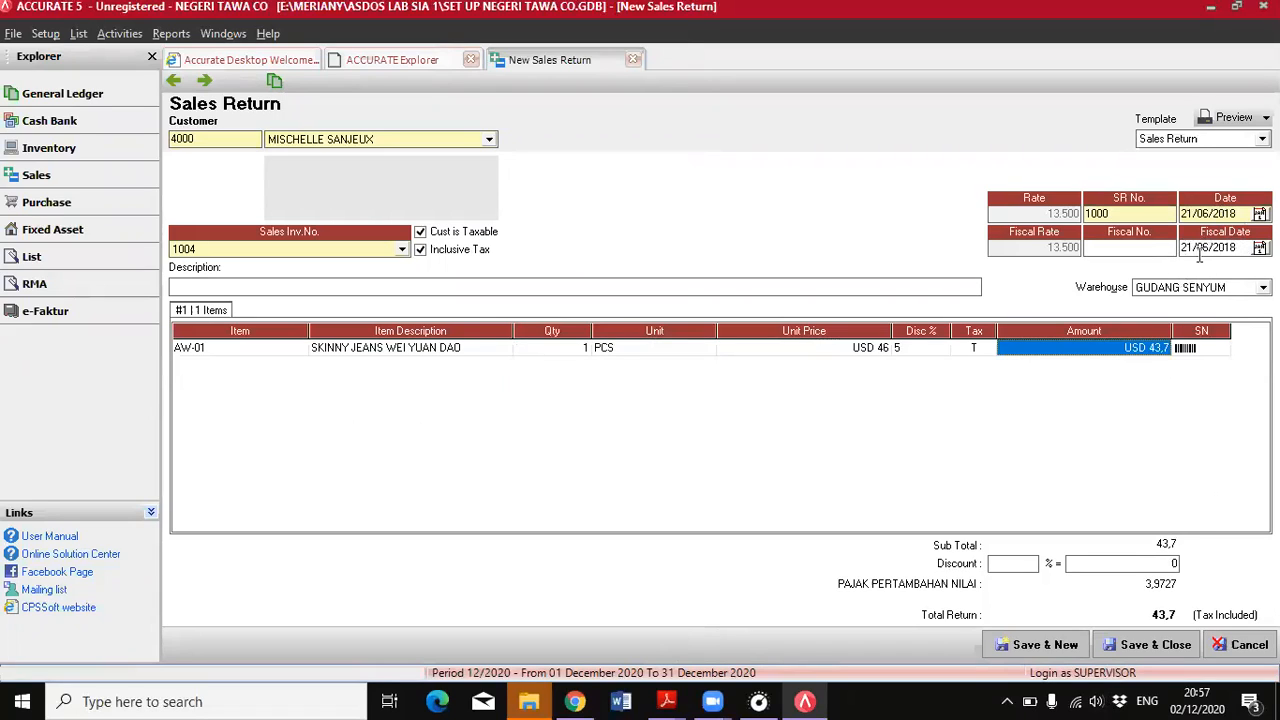
click(1143, 648)
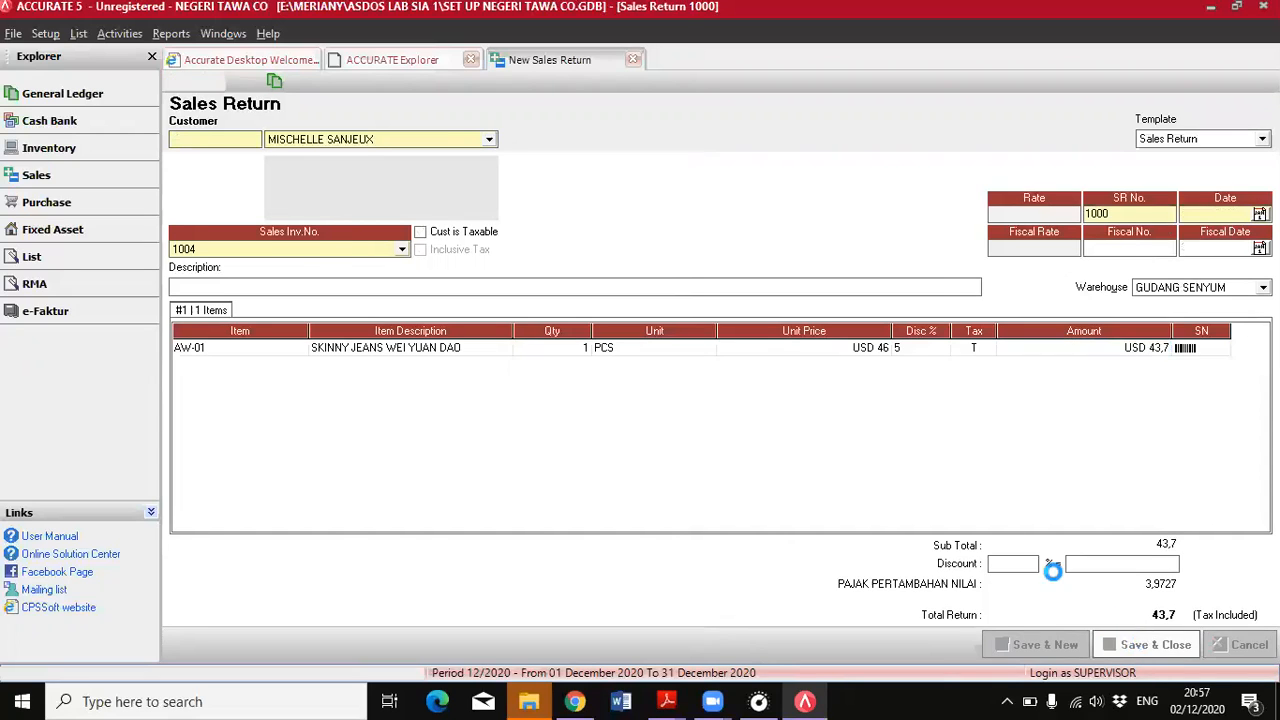
Switch to the PDF and examine the 22 June vehicle purchase for its price, financing and depreciation terms
click(673, 699)
click(770, 610)
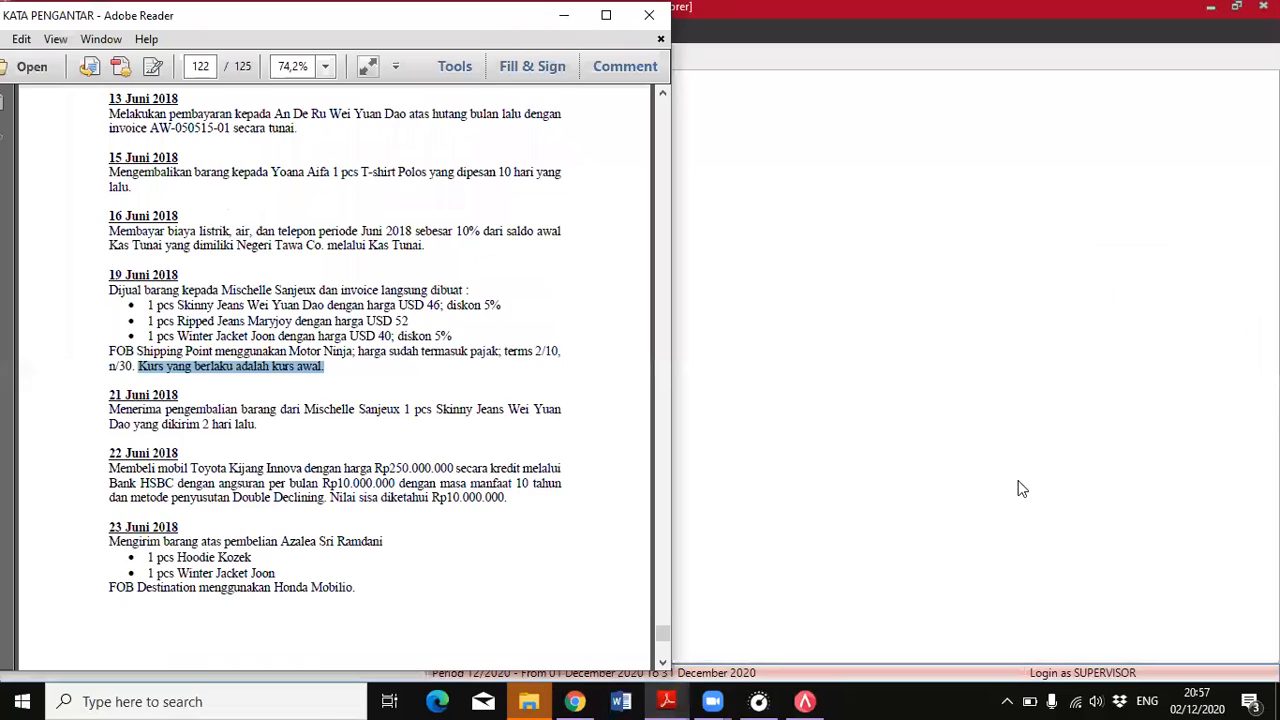
scroll(295, 560, down, 2)
scroll(295, 560, down, 7)
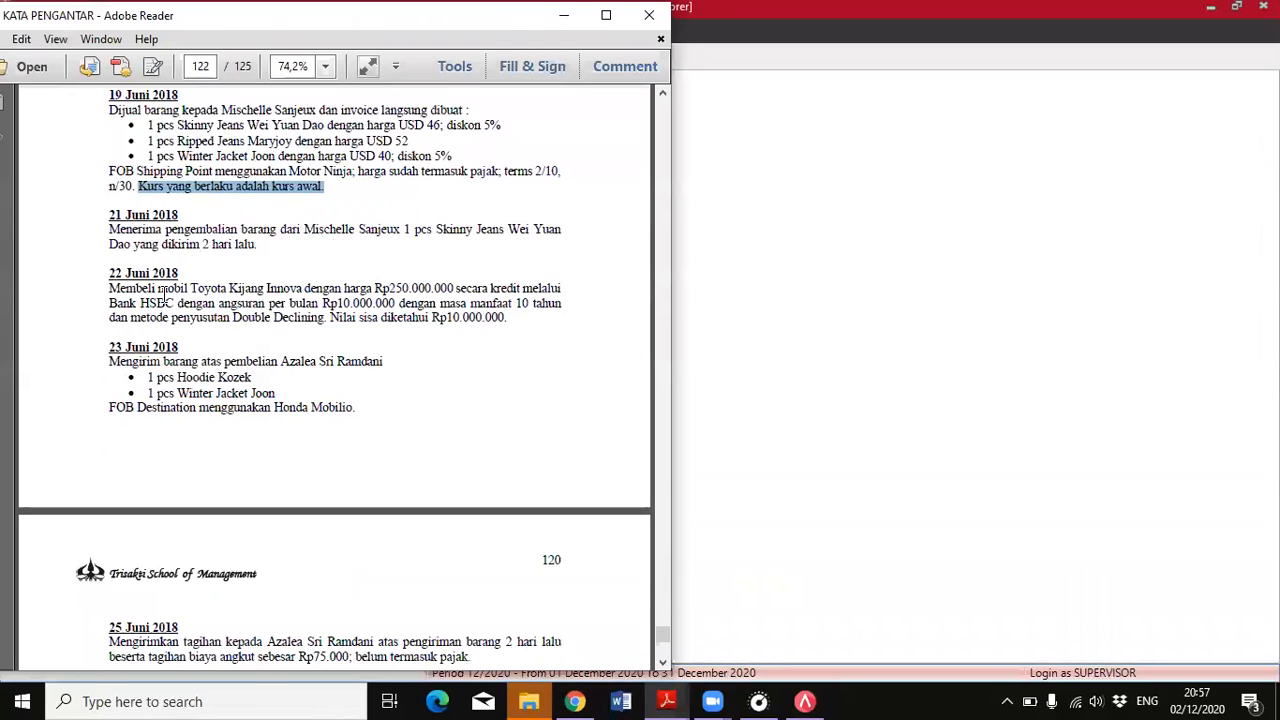
scroll(176, 316, up, 3)
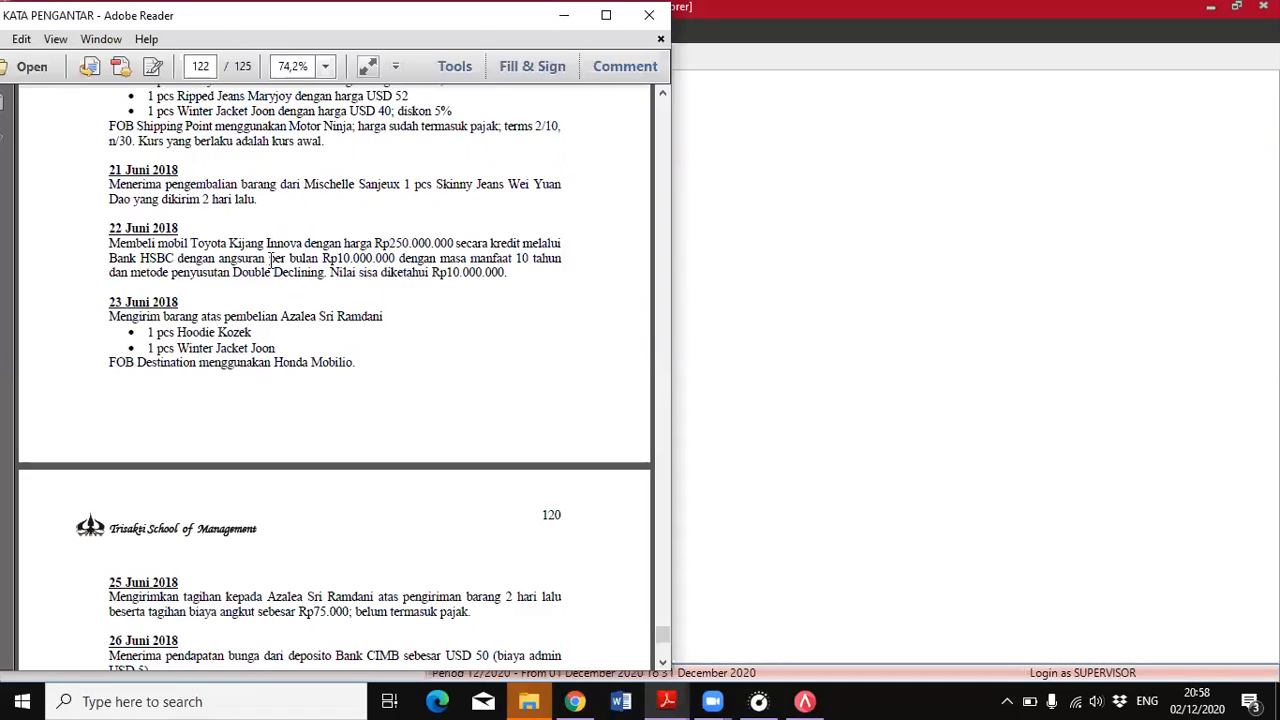
Switch to ACCURATE and start a new journal voucher dated 22/06/2018 for the vehicle purchase
click(772, 372)
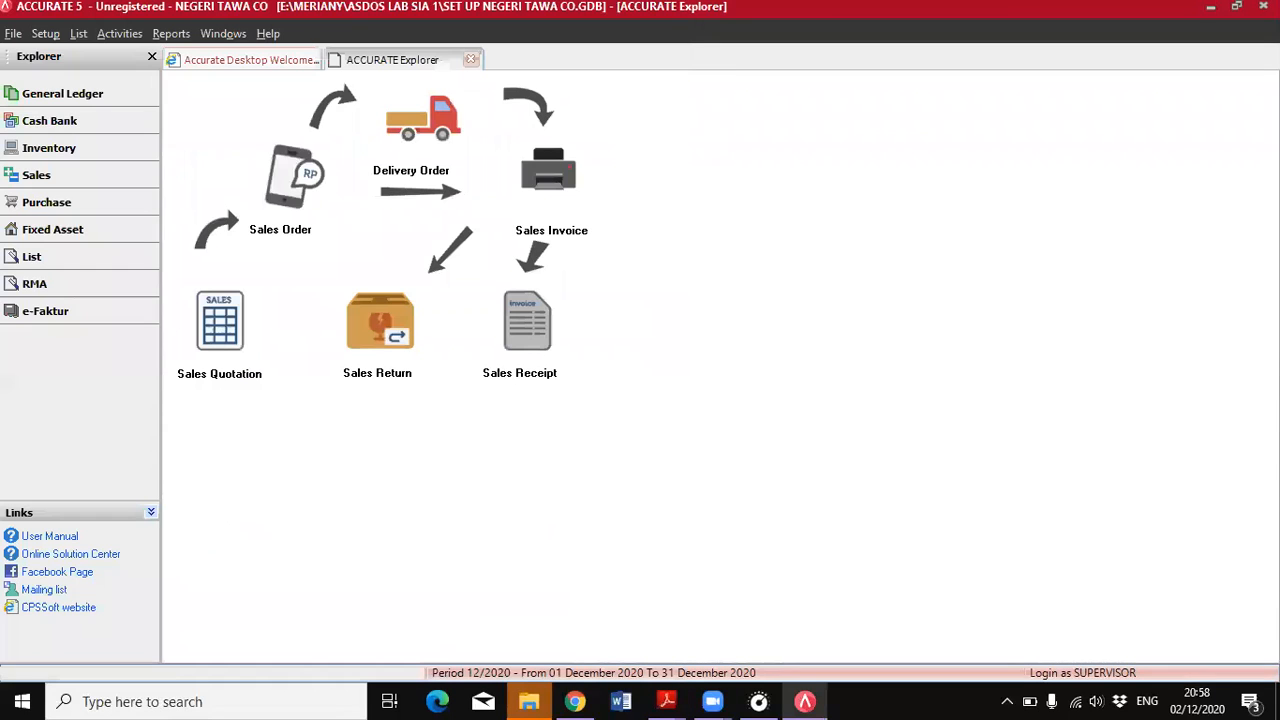
click(72, 100)
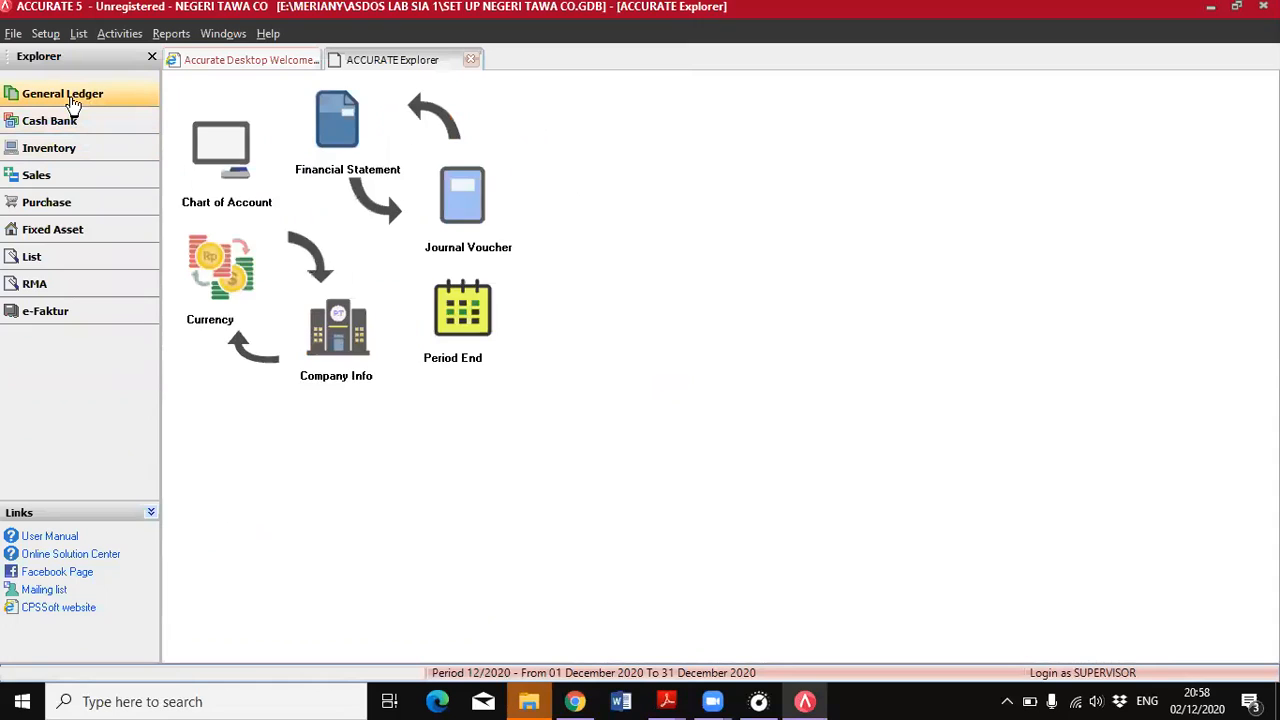
click(453, 210)
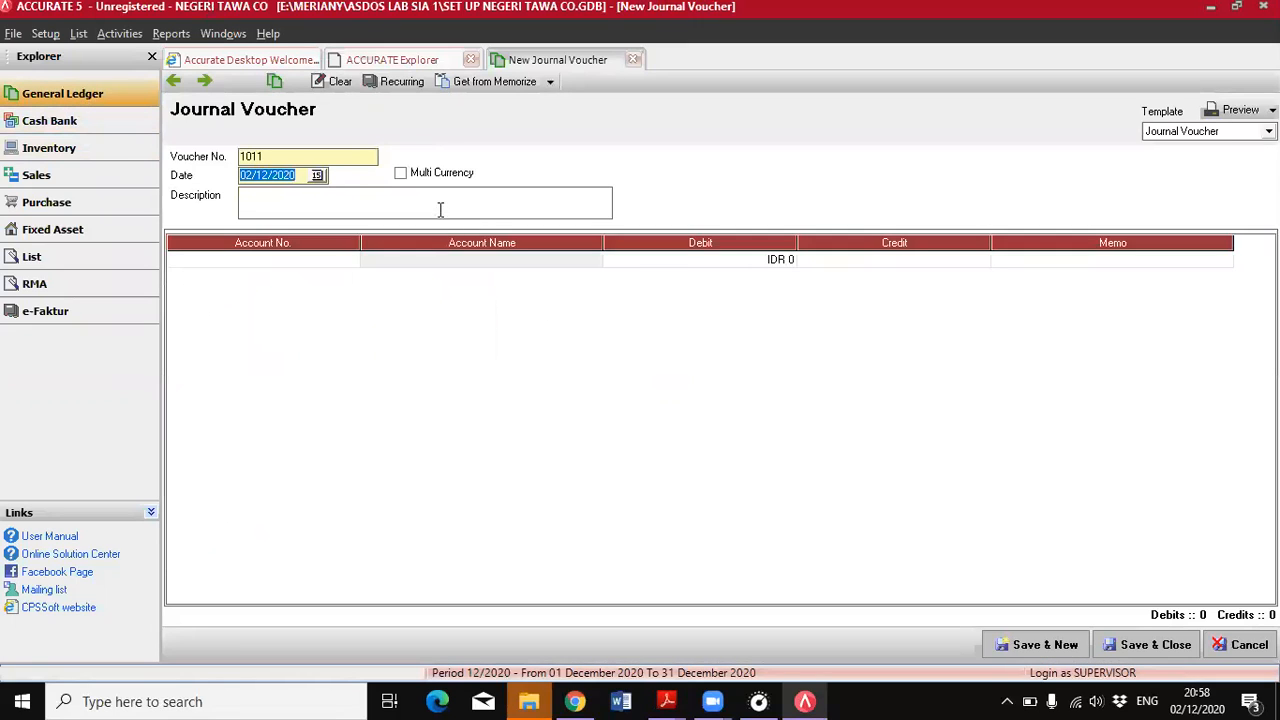
click(667, 701)
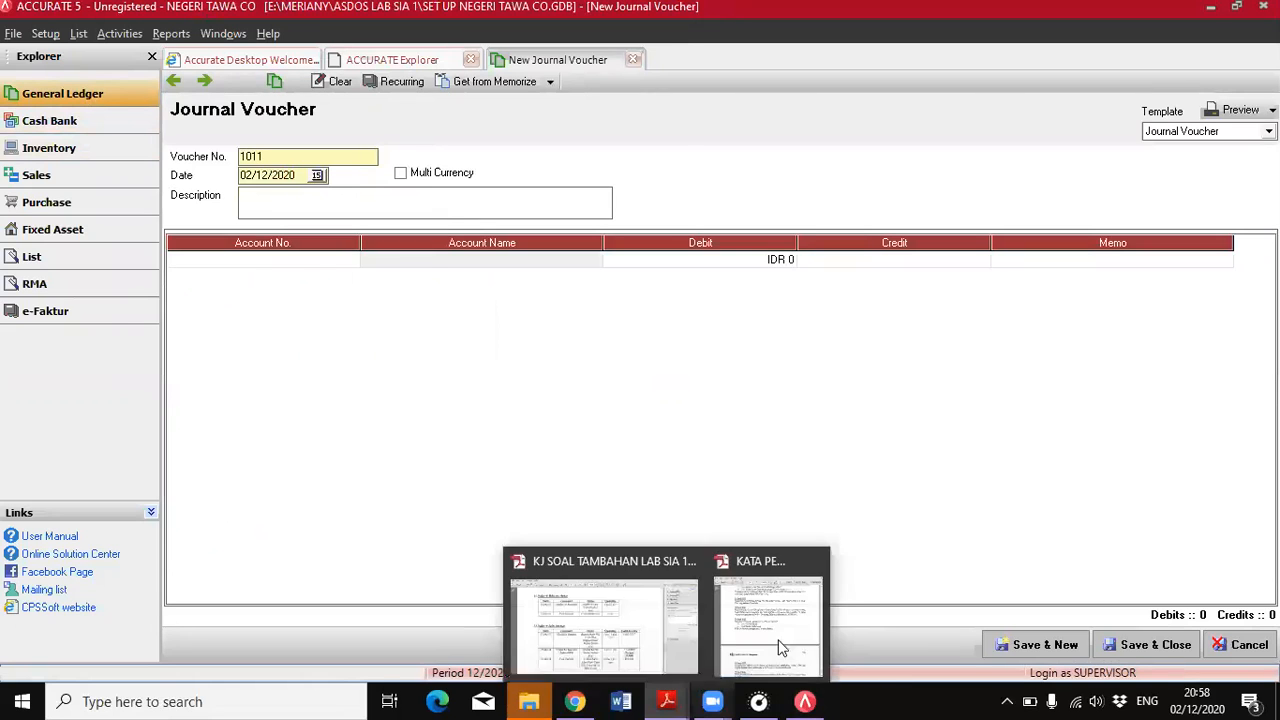
click(793, 632)
click(805, 701)
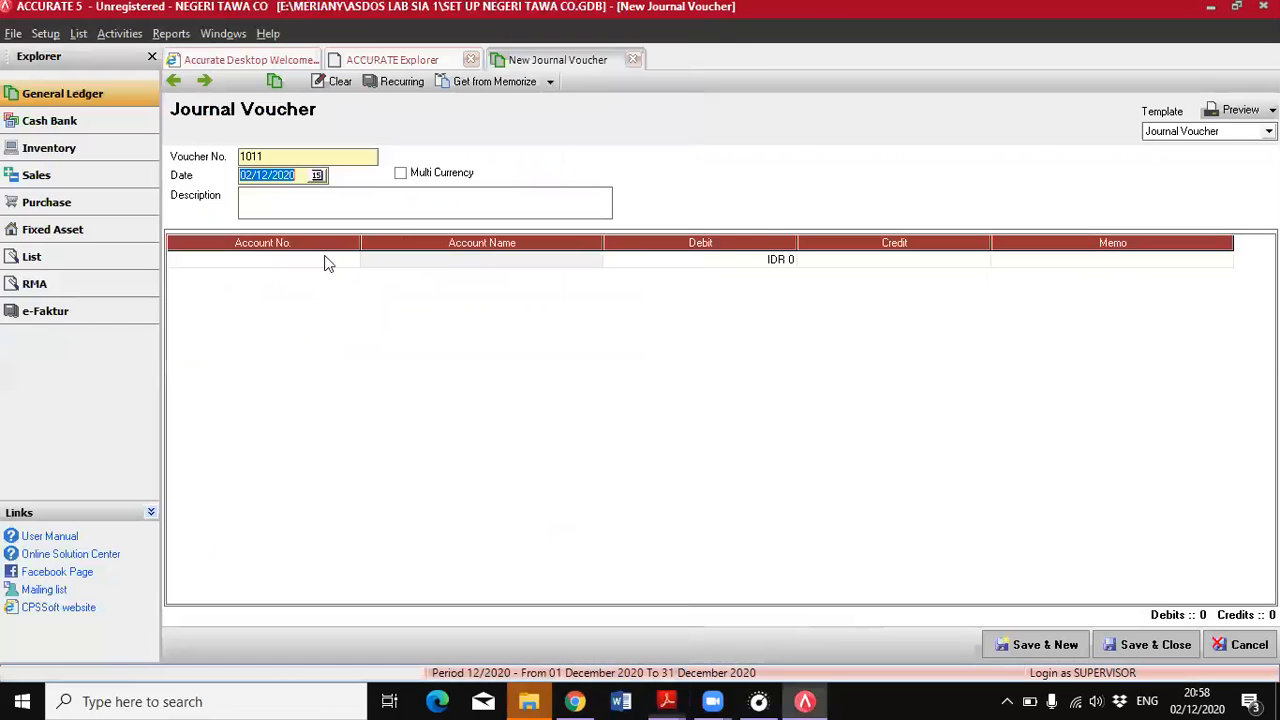
text(22/06/2018)
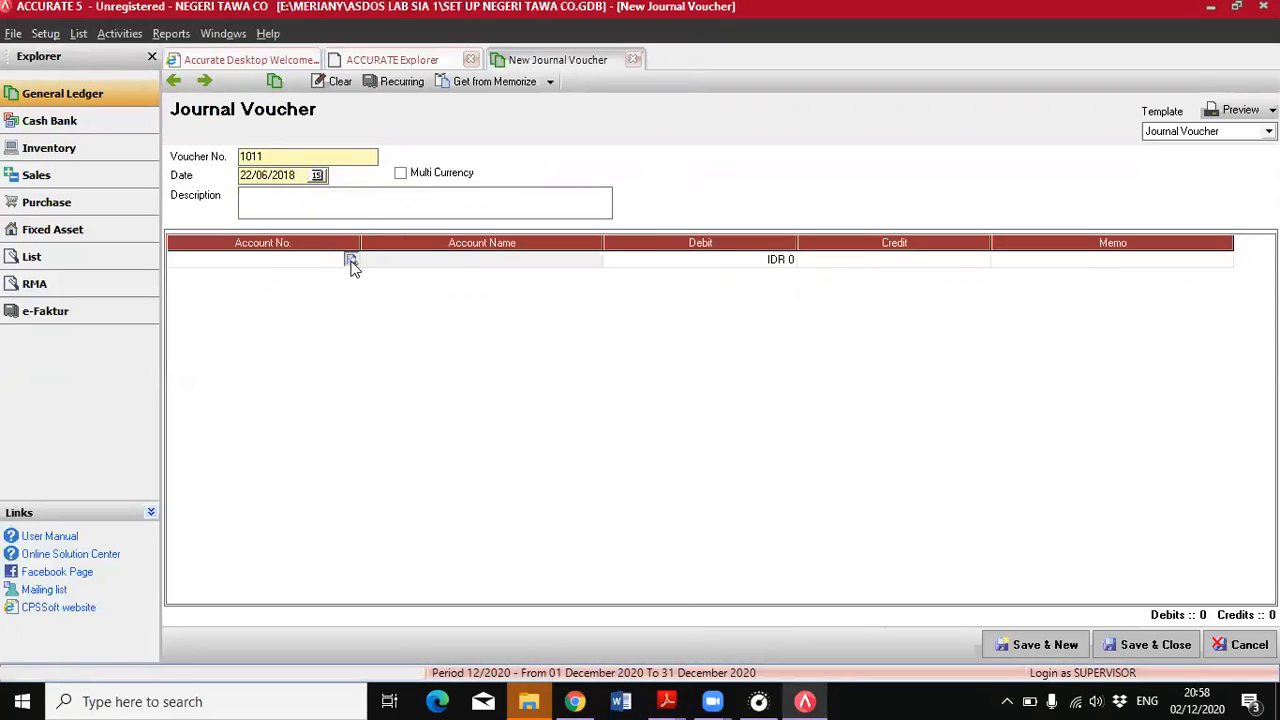
For the first voucher line, start a new ledger account of type Other Current Asset with account number 19999
click(351, 260)
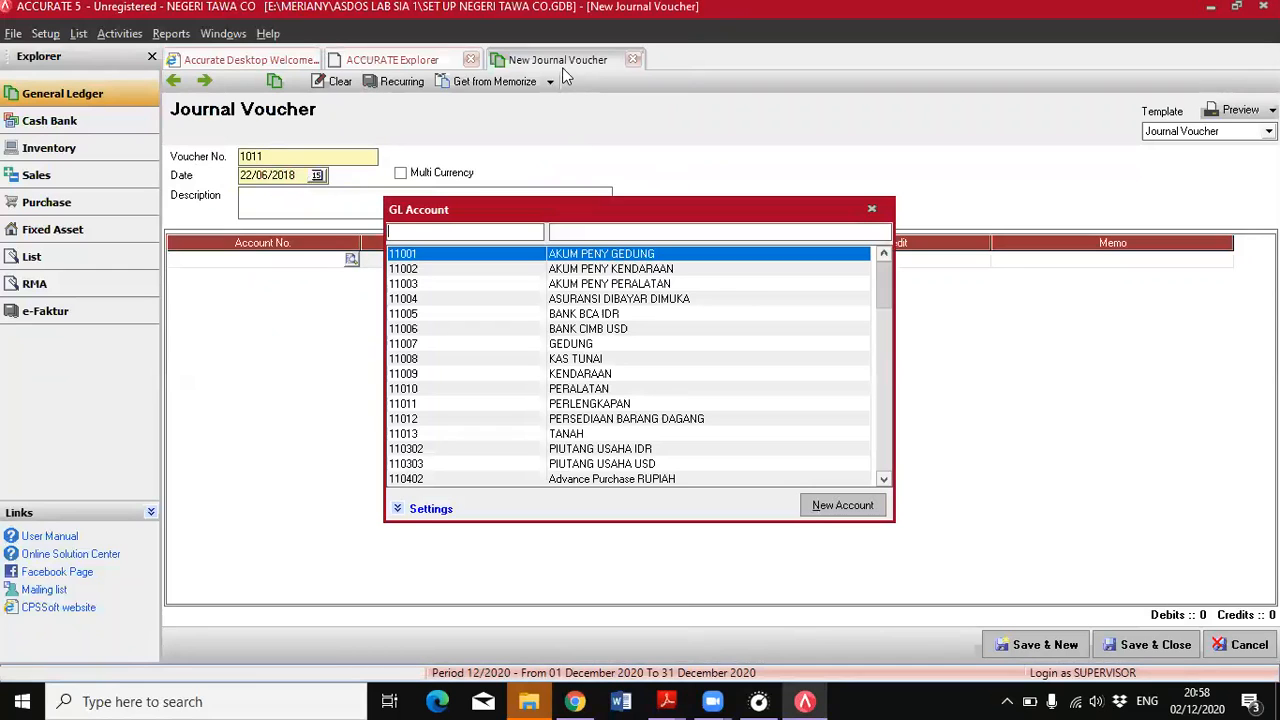
click(883, 418)
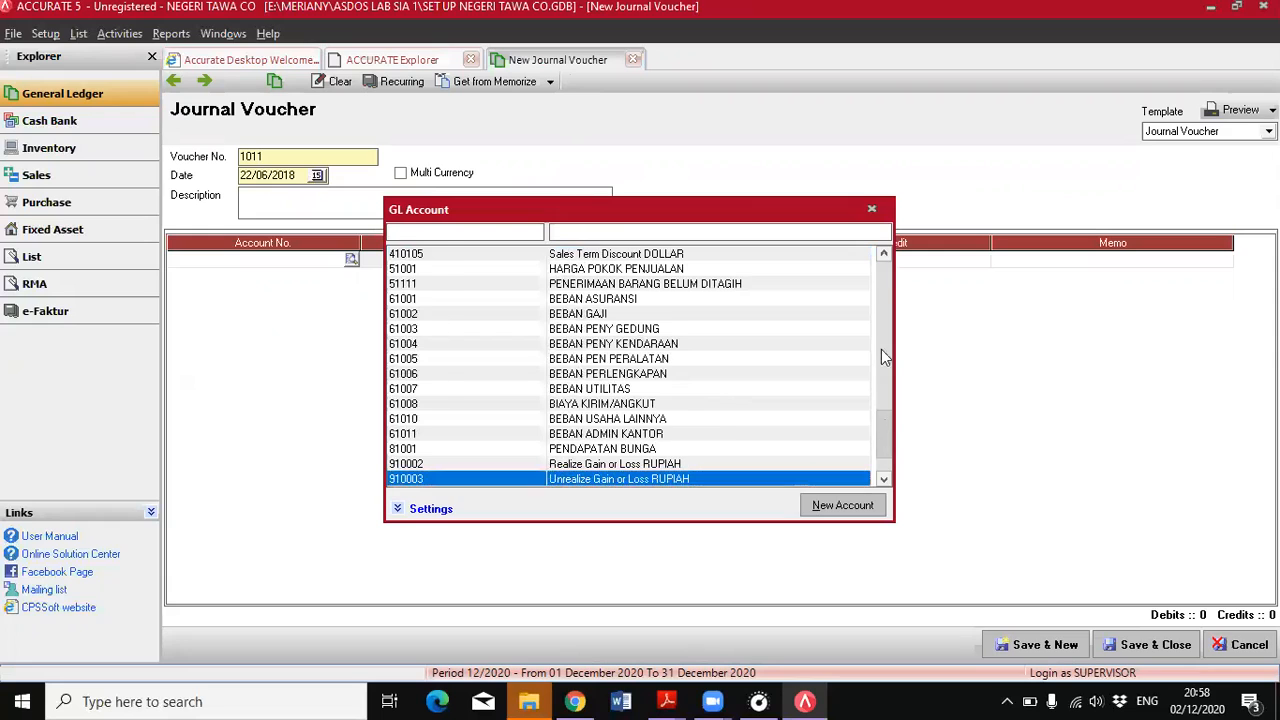
drag(881, 349, 870, 263)
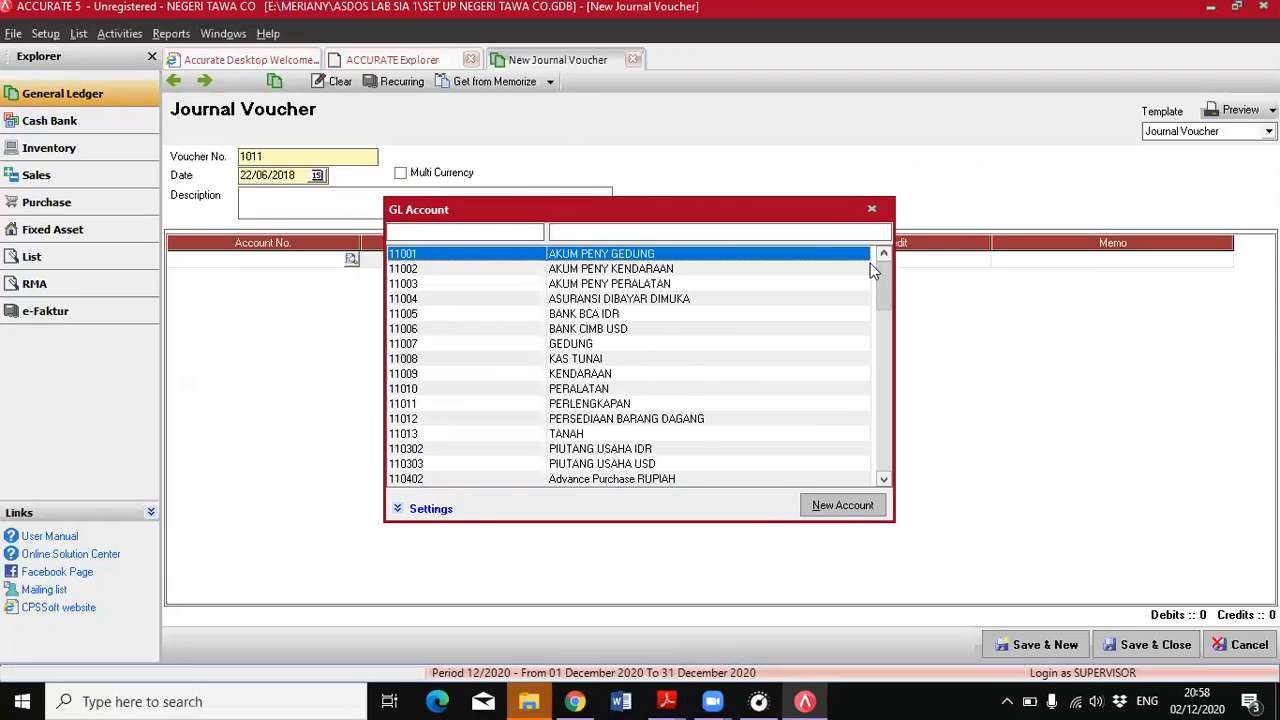
click(842, 505)
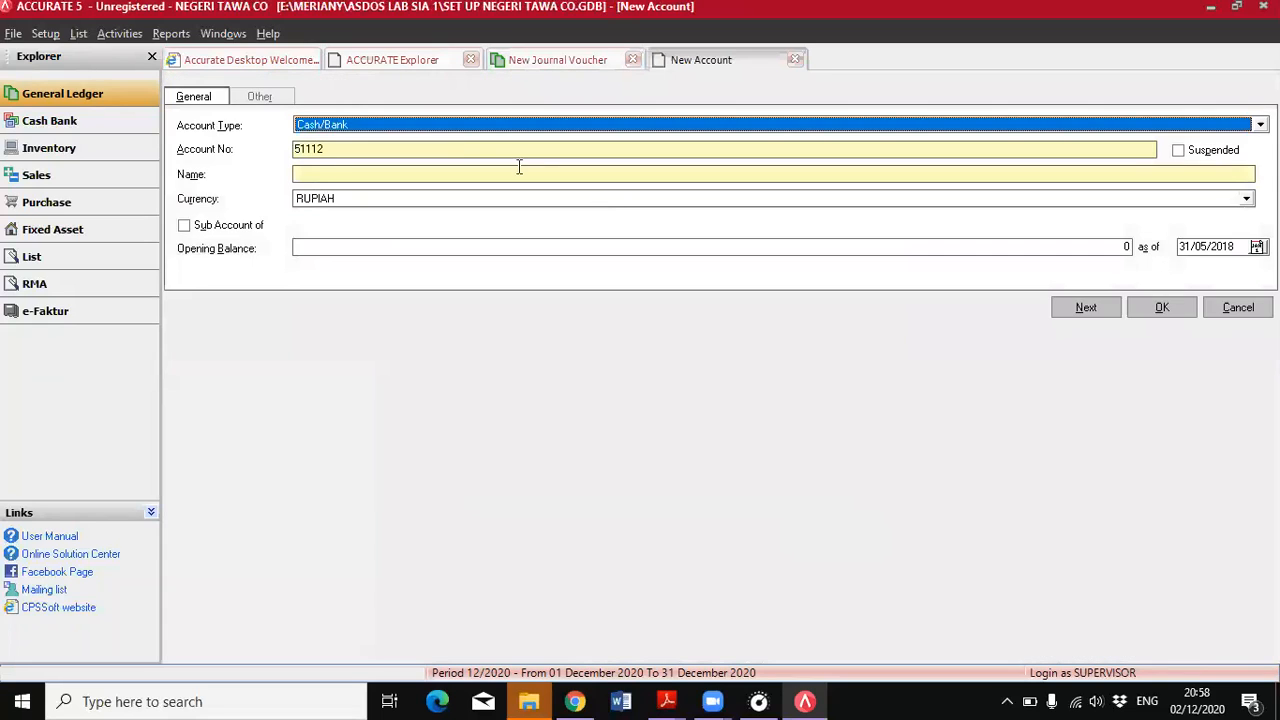
click(450, 133)
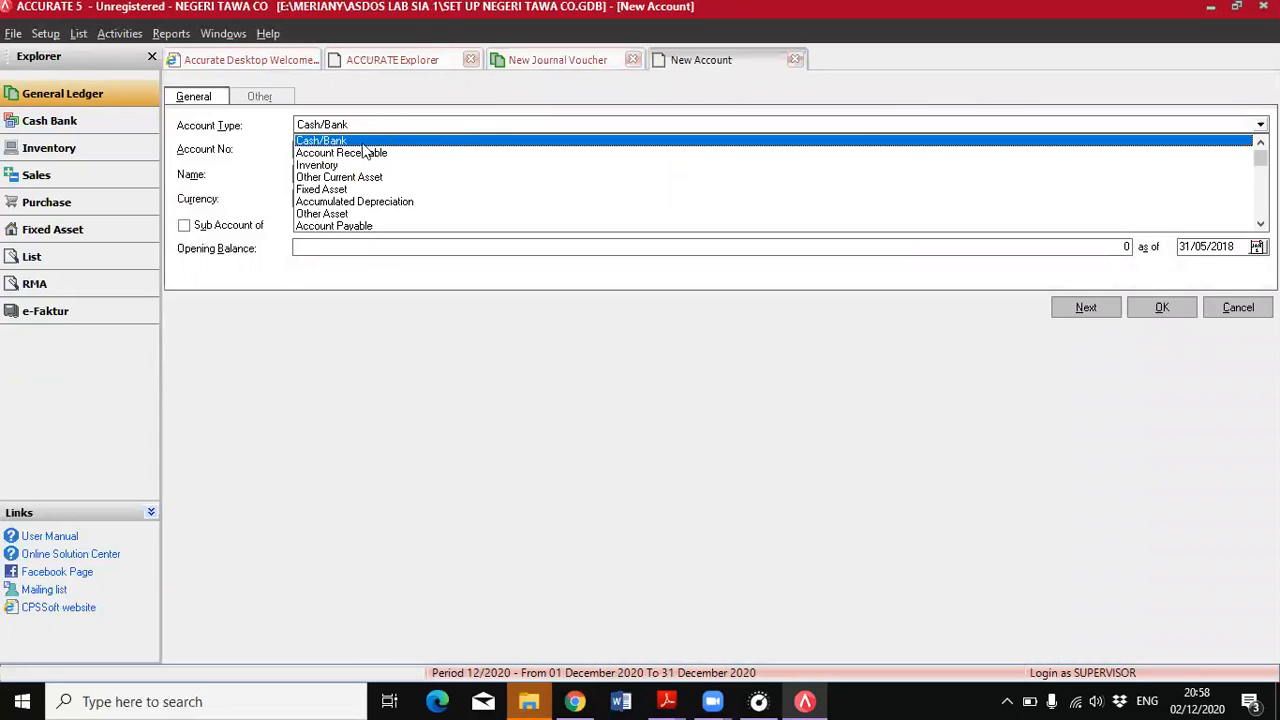
click(340, 177)
drag(343, 150, 292, 152)
text(1)
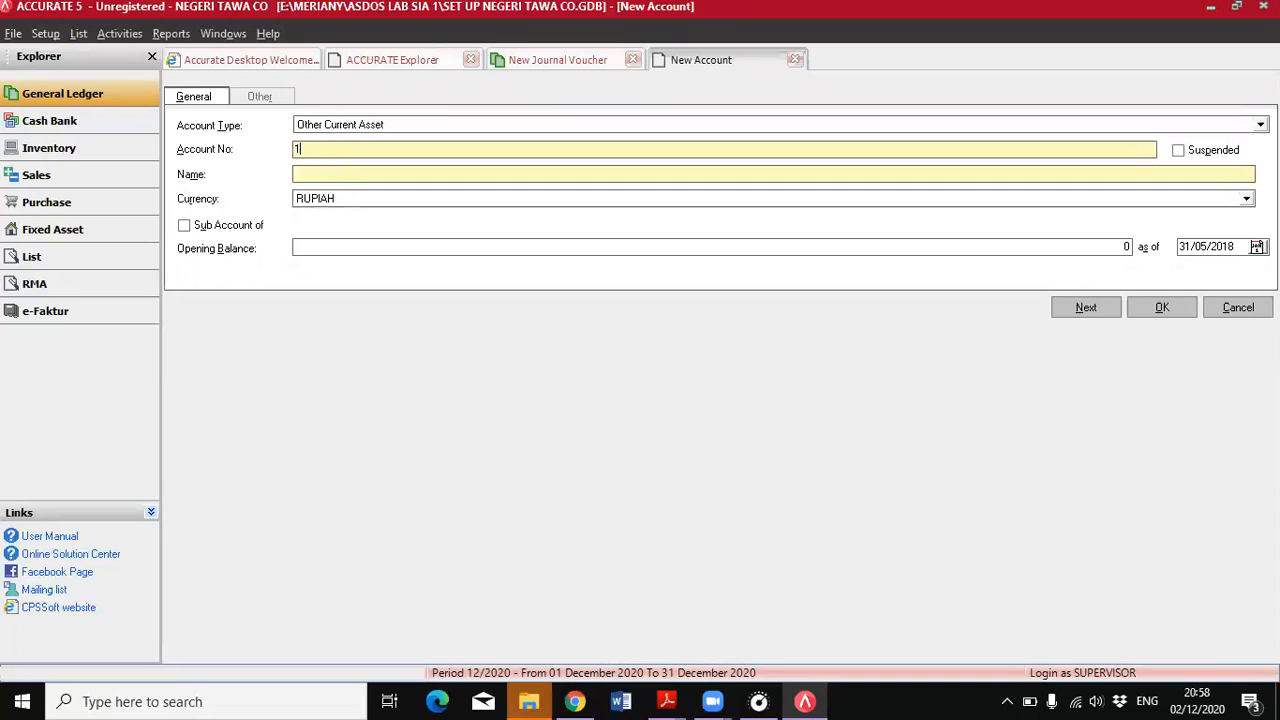
text(9999)
Name the new account TRANSAKSI AKTIVA TETAP and save it into the voucher's first line
click(337, 174)
text(TRAB)
key(BackSpace)
key(BackSpace)
text(NSAKSI AKTIVA TETAP)
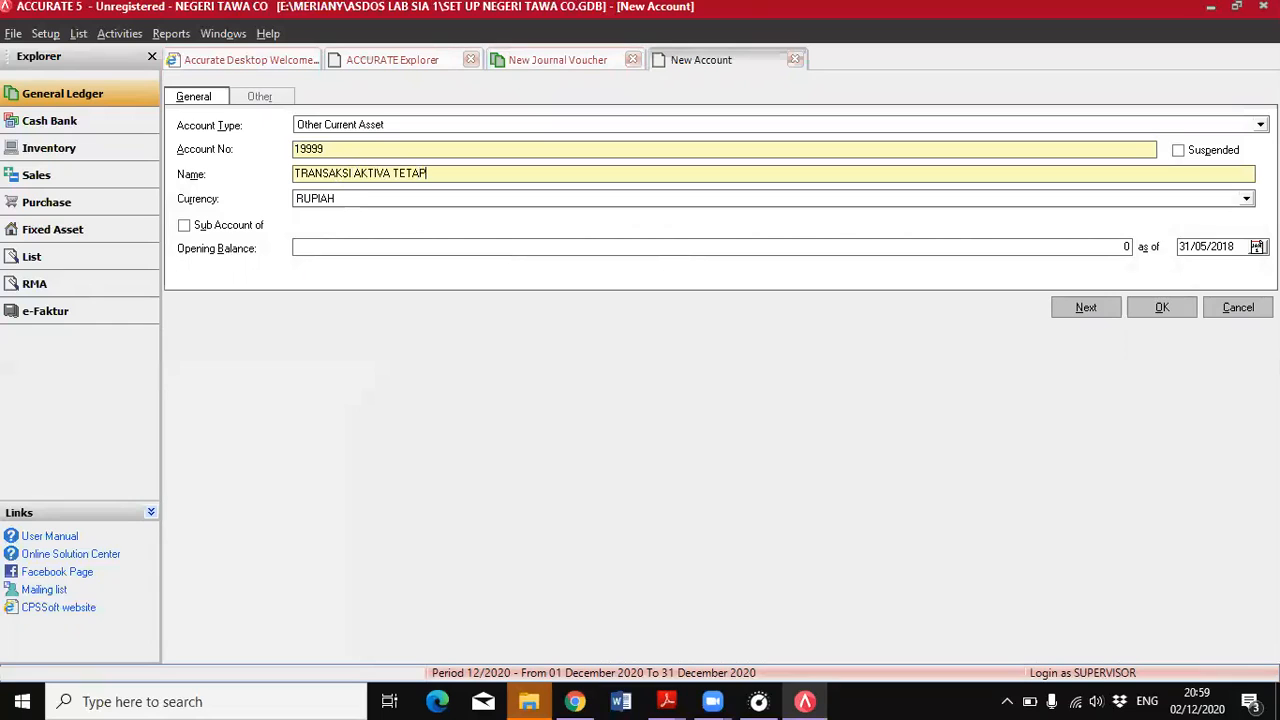
click(1164, 306)
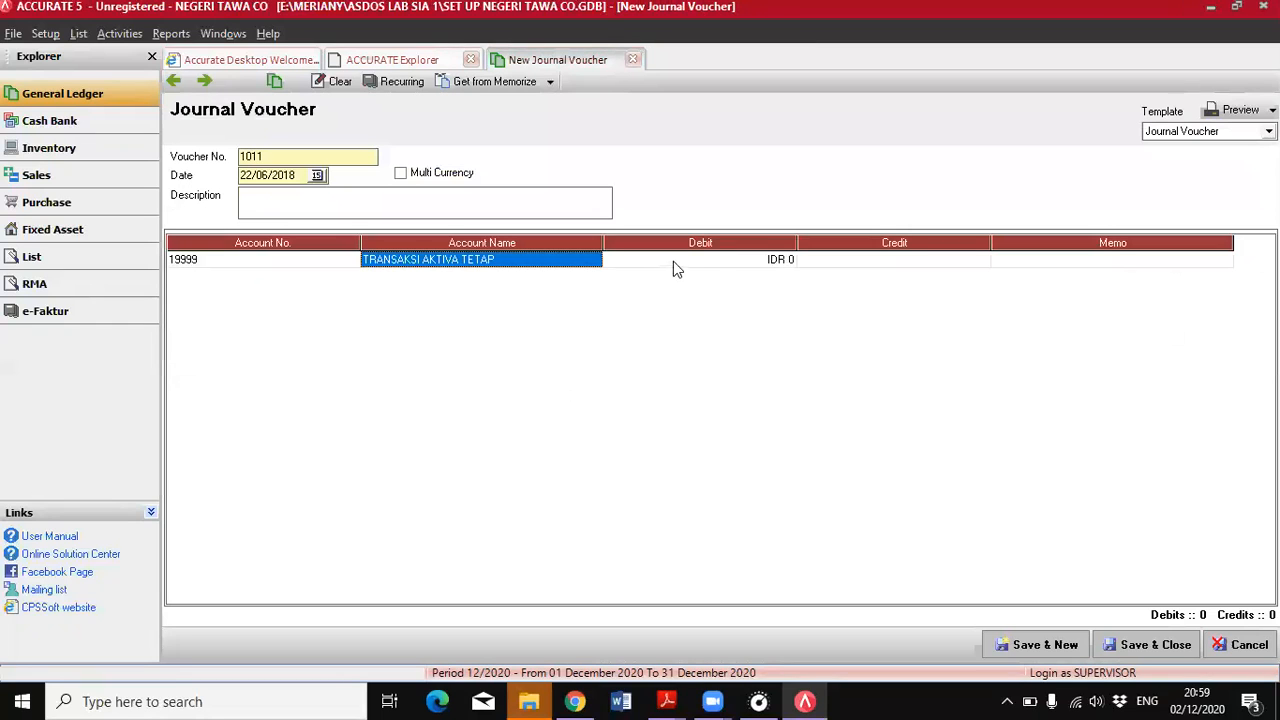
Debit the TRANSAKSI AKTIVA TETAP line with IDR 250.000.000 and add an empty second line
click(673, 261)
text(2)
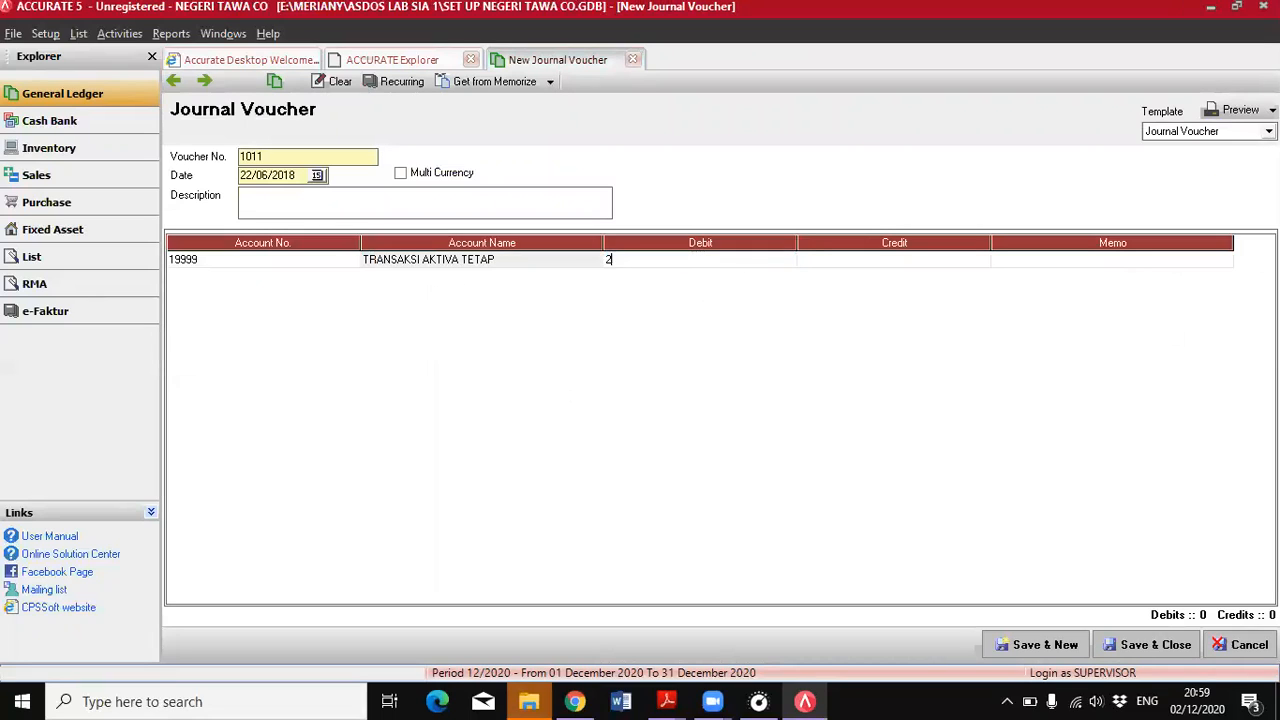
text(50.000.000)
key(Tab)
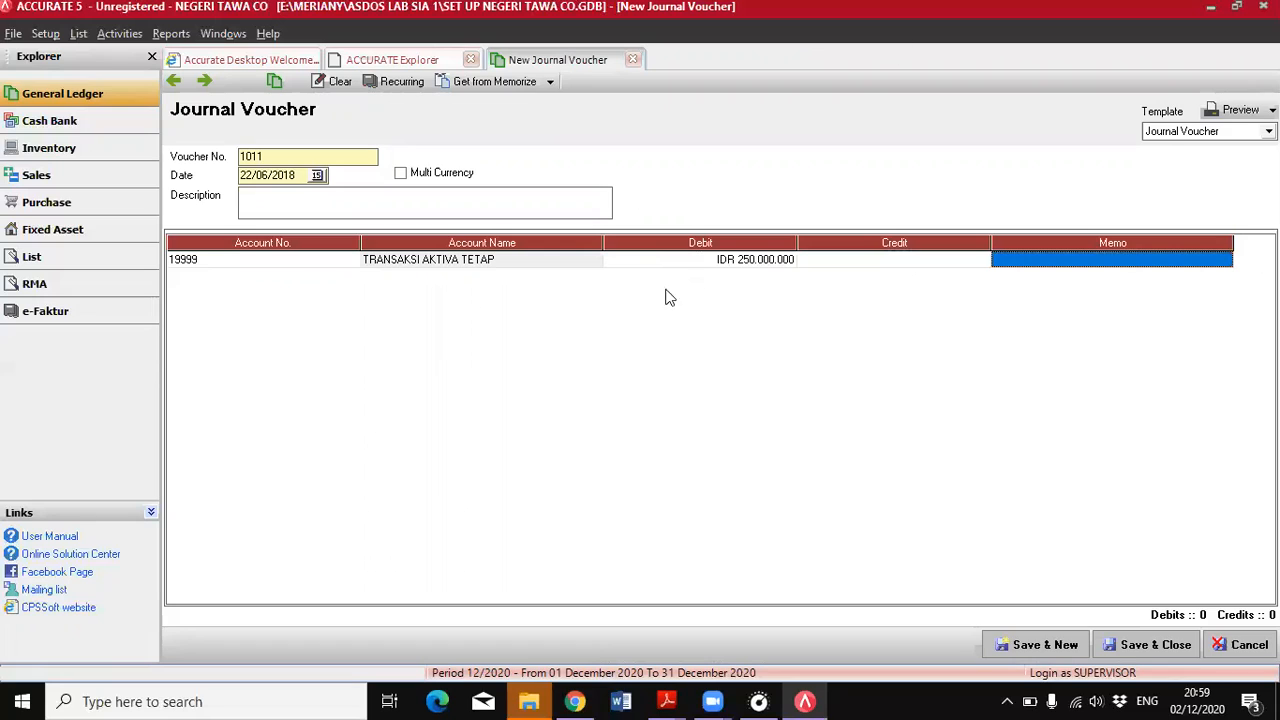
key(Tab)
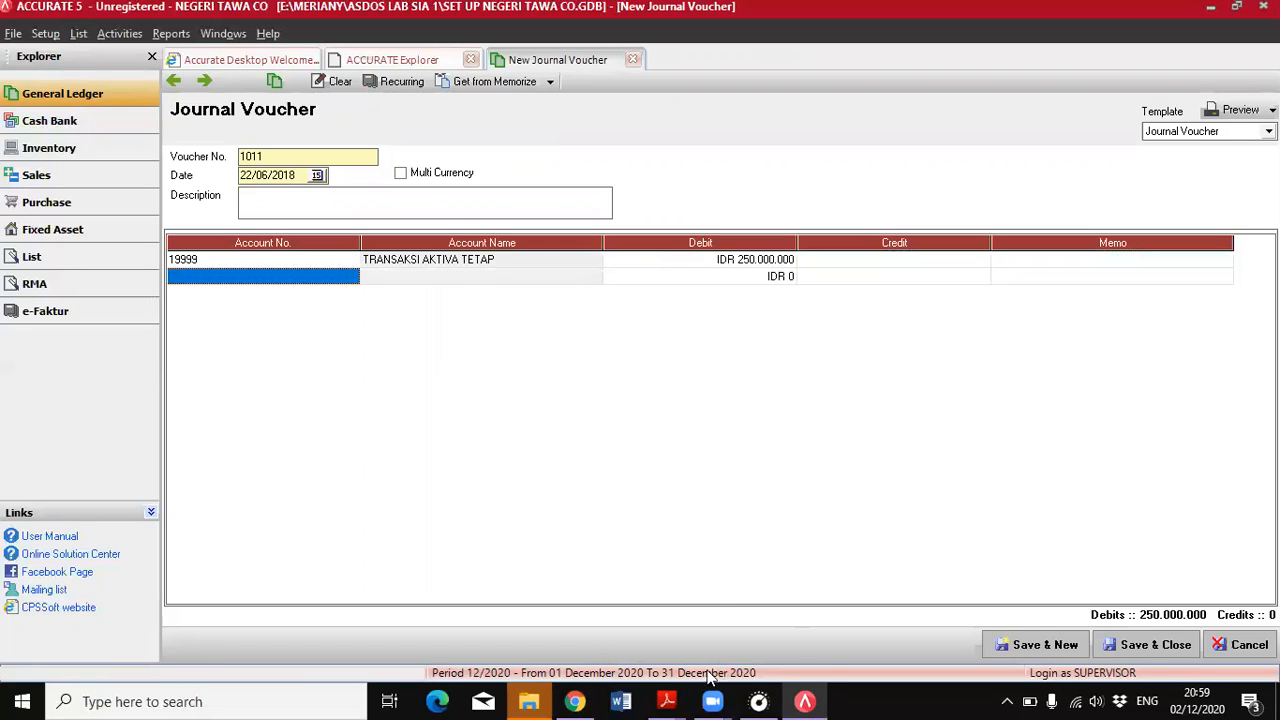
Check the 22 June purchase in the PDF, credit HUTANG BANK HSBC (21001) with IDR 250.000.000 on the second line, and save and close the voucher
mouse_move(677, 692)
click(765, 647)
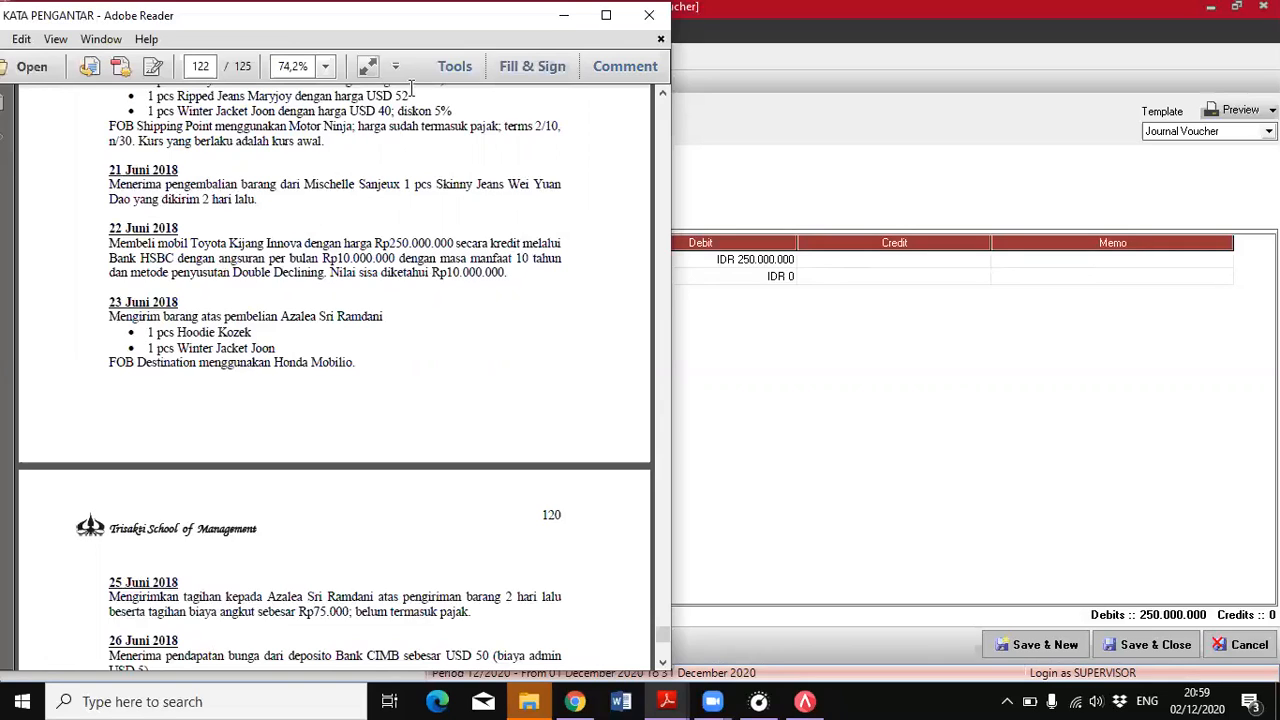
click(770, 524)
click(345, 276)
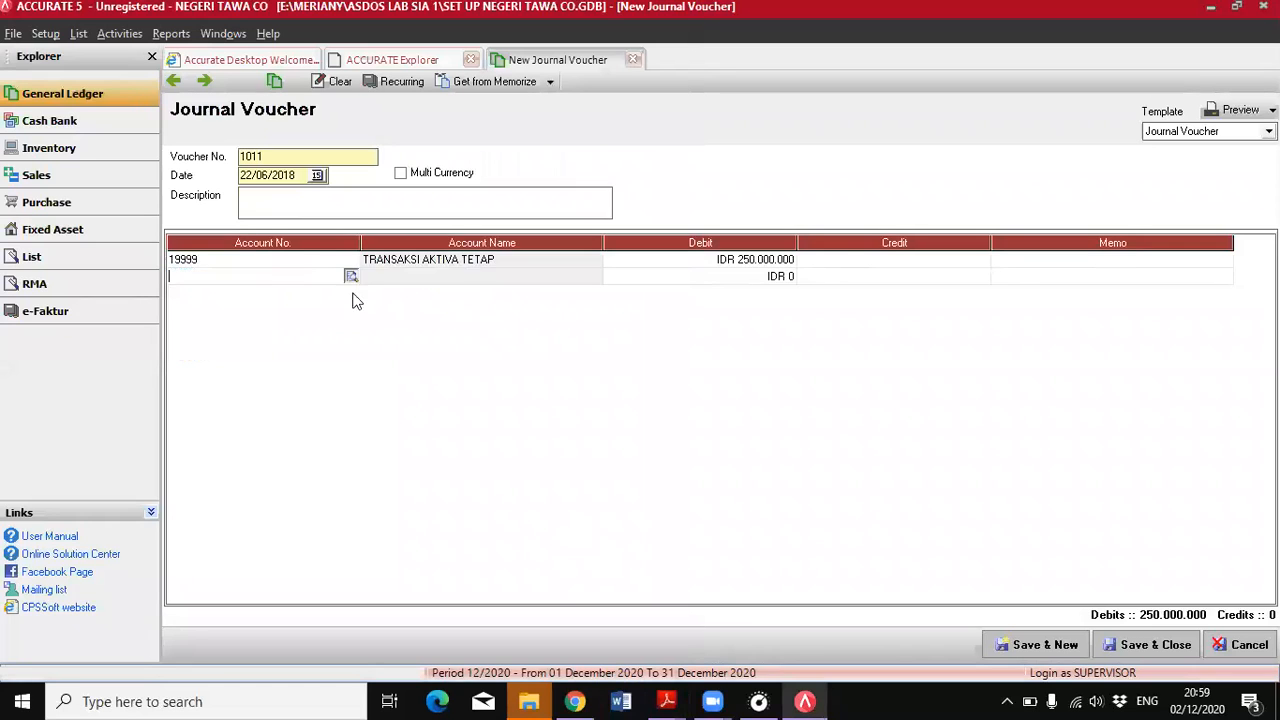
click(351, 276)
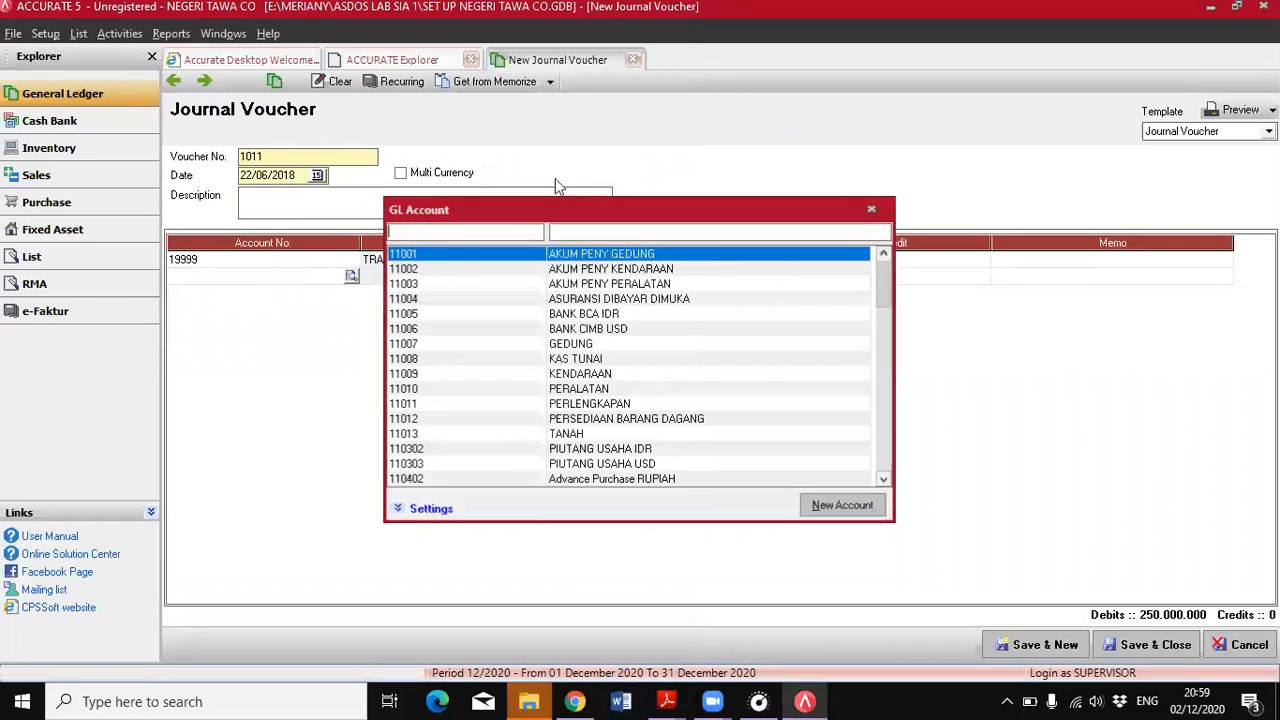
click(883, 479)
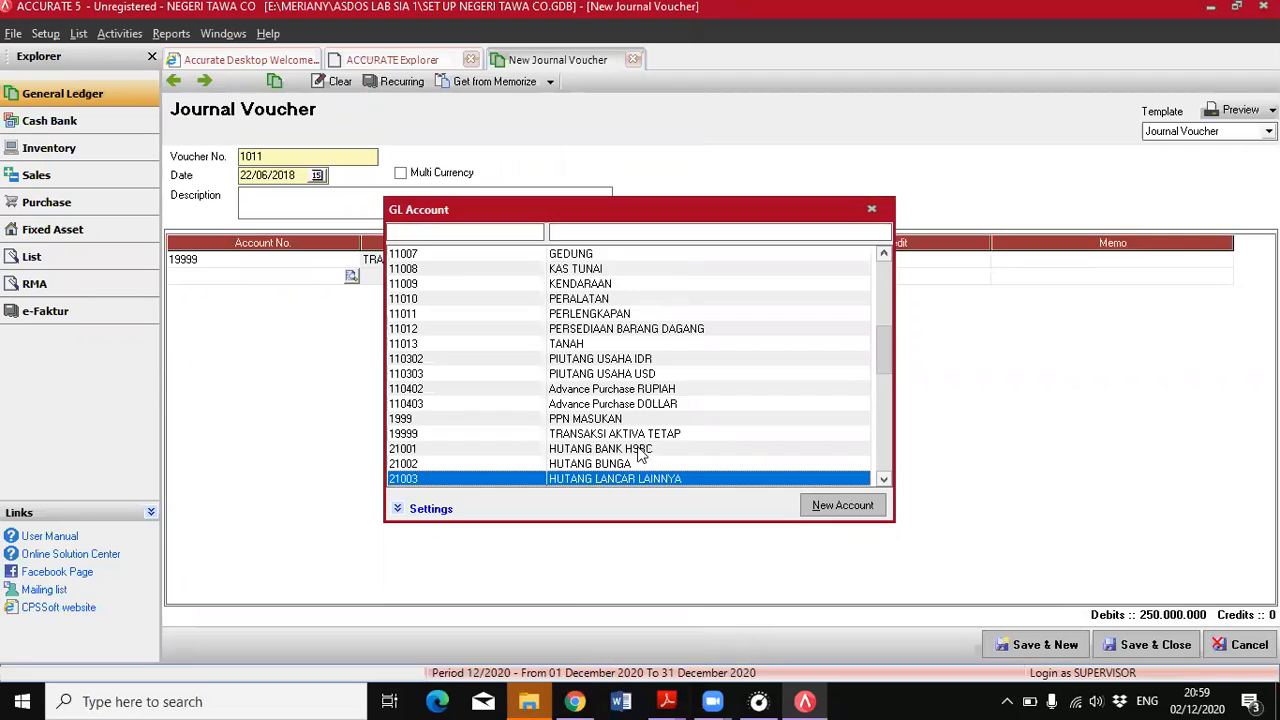
double_click(639, 449)
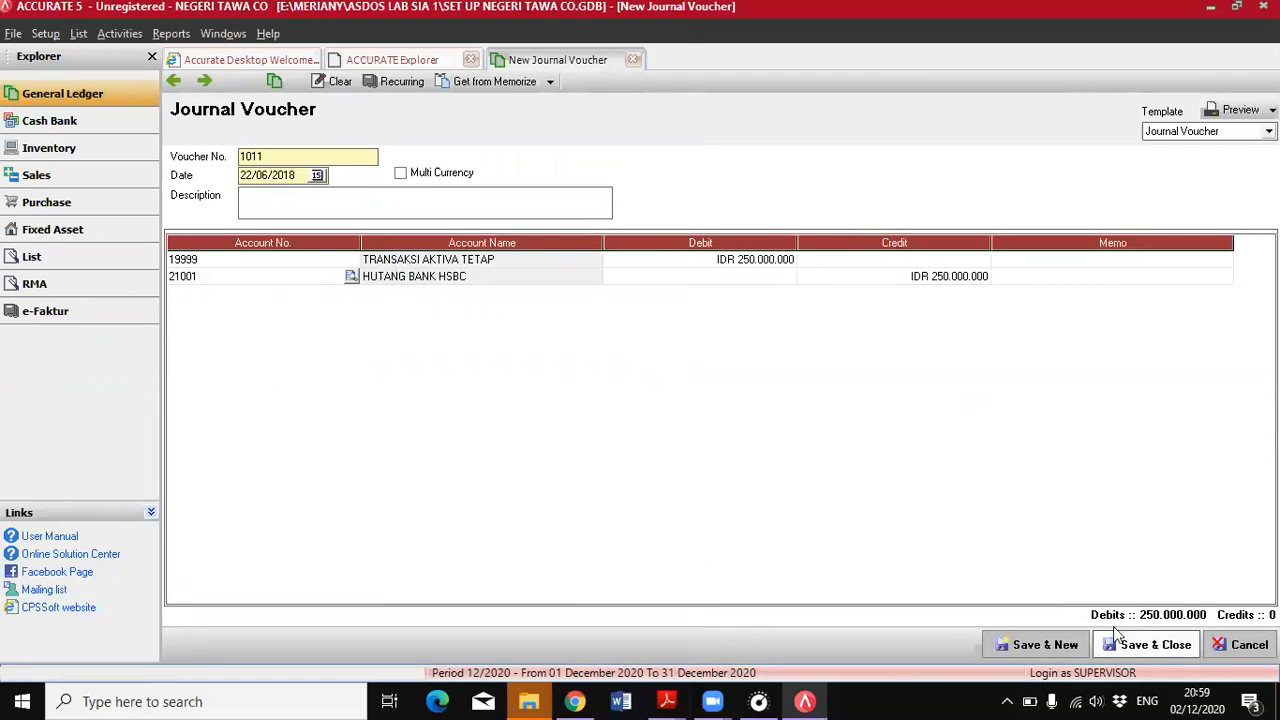
click(836, 262)
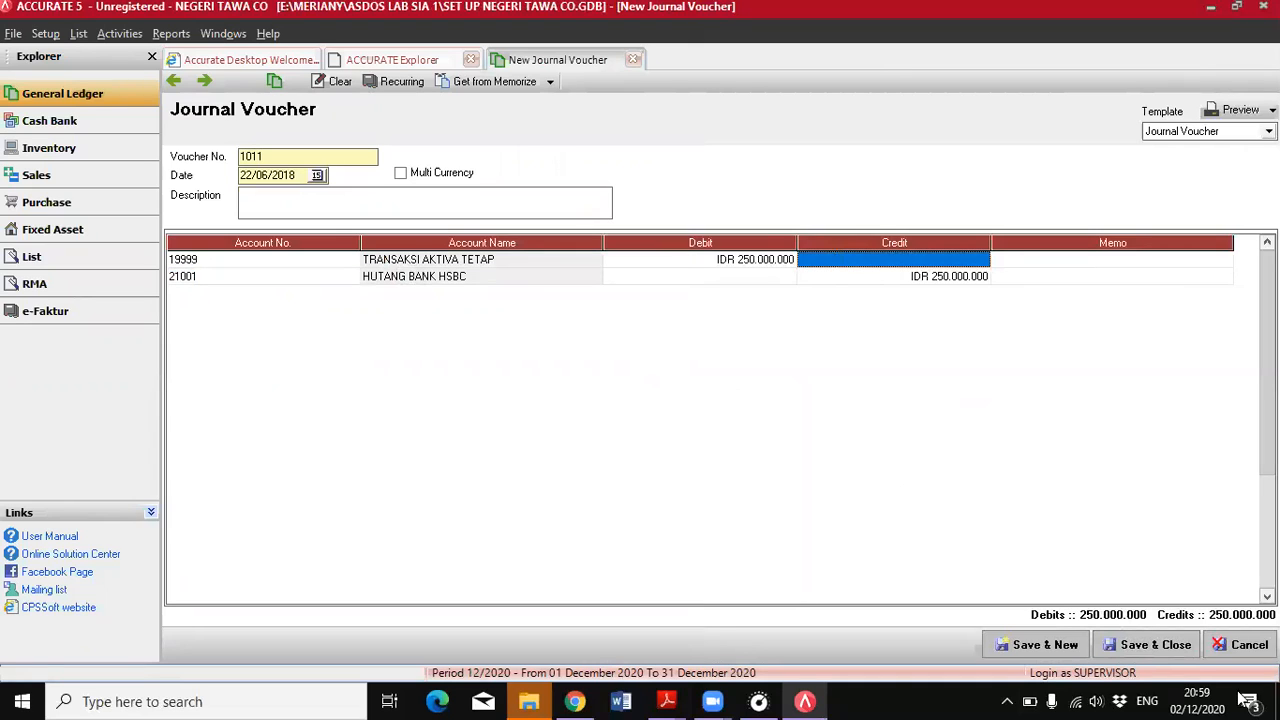
click(1135, 645)
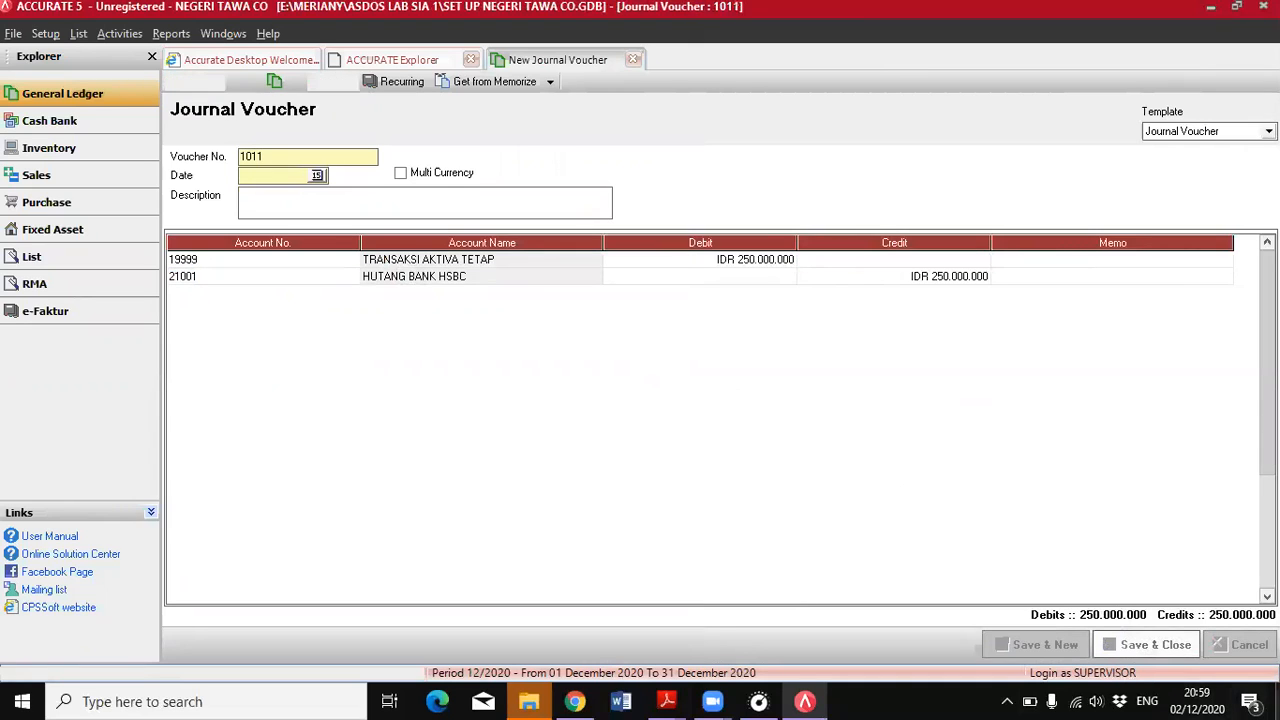
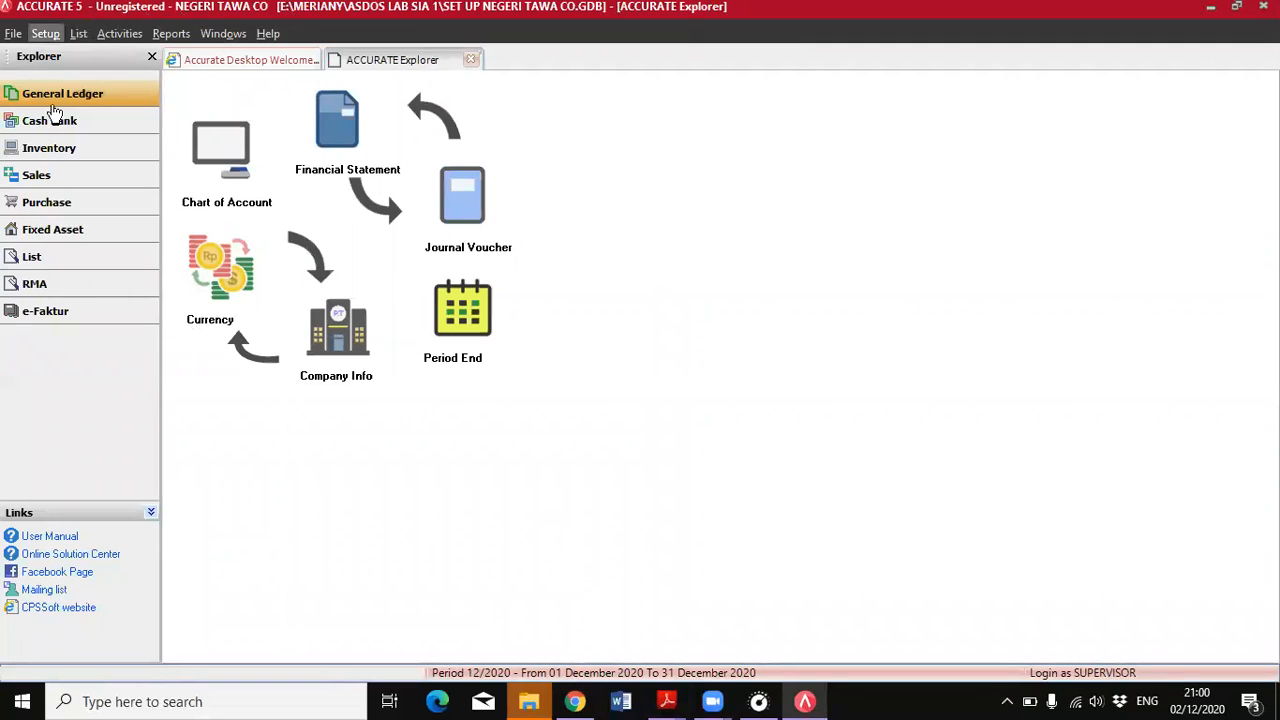
Open a new fixed asset record, check the 22 June vehicle purchase in the PDF, and start a new fixed asset type
click(57, 231)
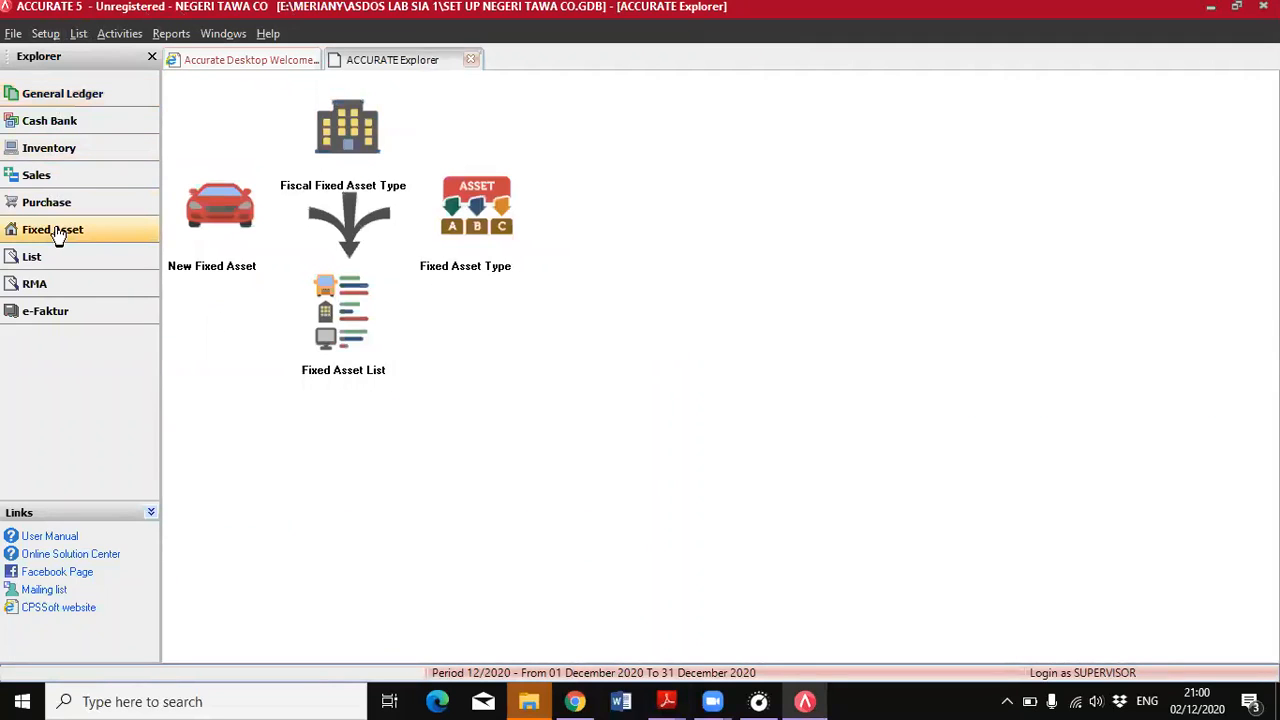
click(220, 210)
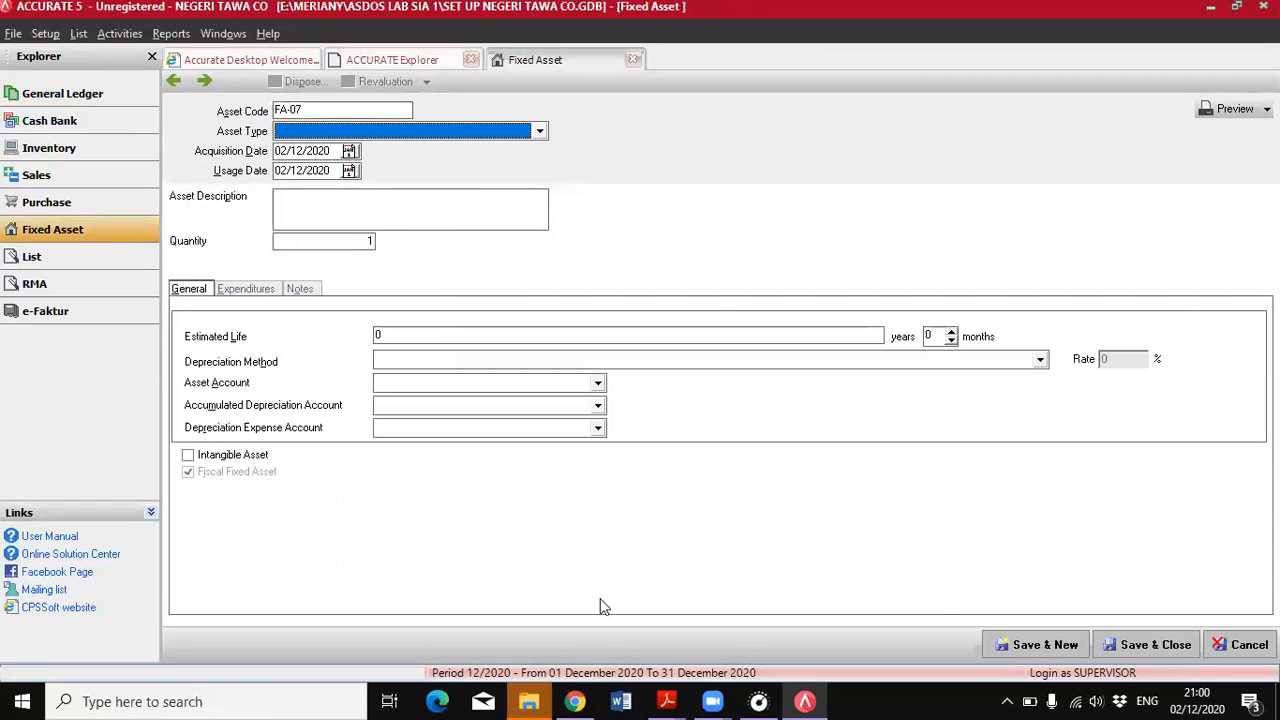
mouse_move(667, 701)
click(757, 614)
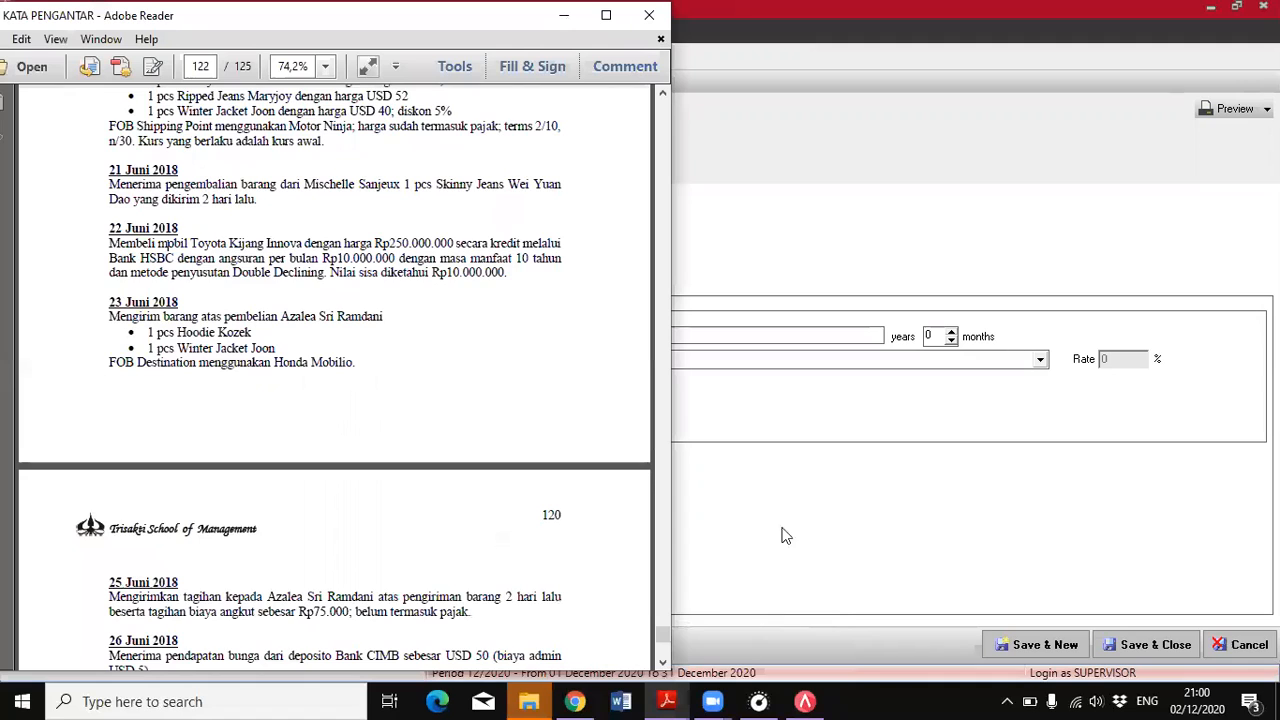
click(805, 701)
click(491, 136)
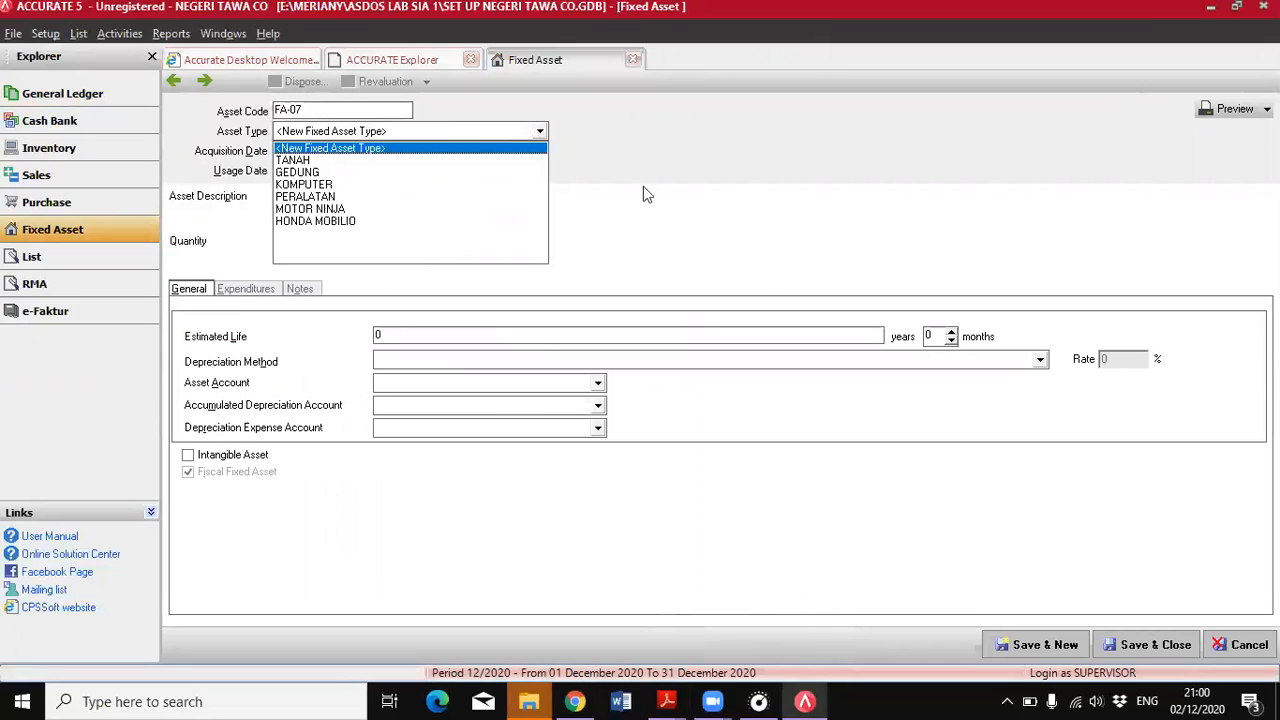
click(376, 149)
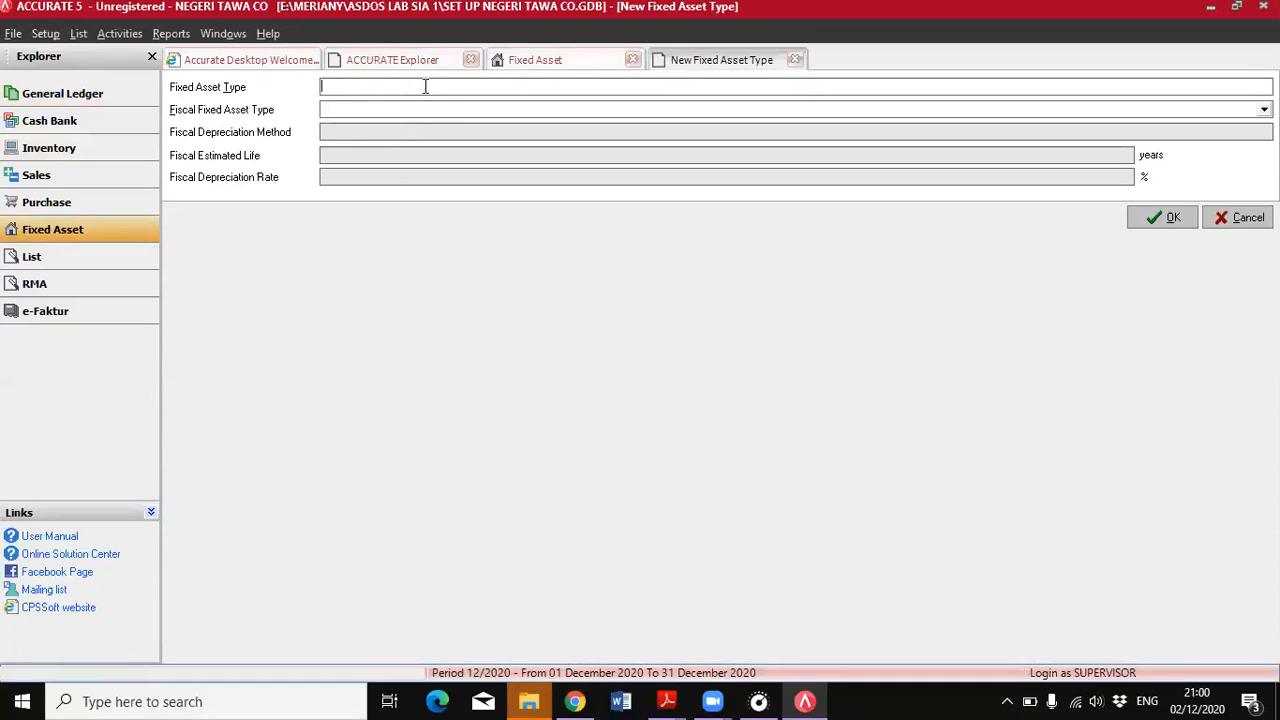
Name the fixed asset type MOBIL TOYOTA KIJANG INNOVA, assign it the fiscal type KENDARAAN, and save it into the asset record
text(MOBIL TOYOTA KIJANG INNOVA)
click(488, 112)
click(336, 176)
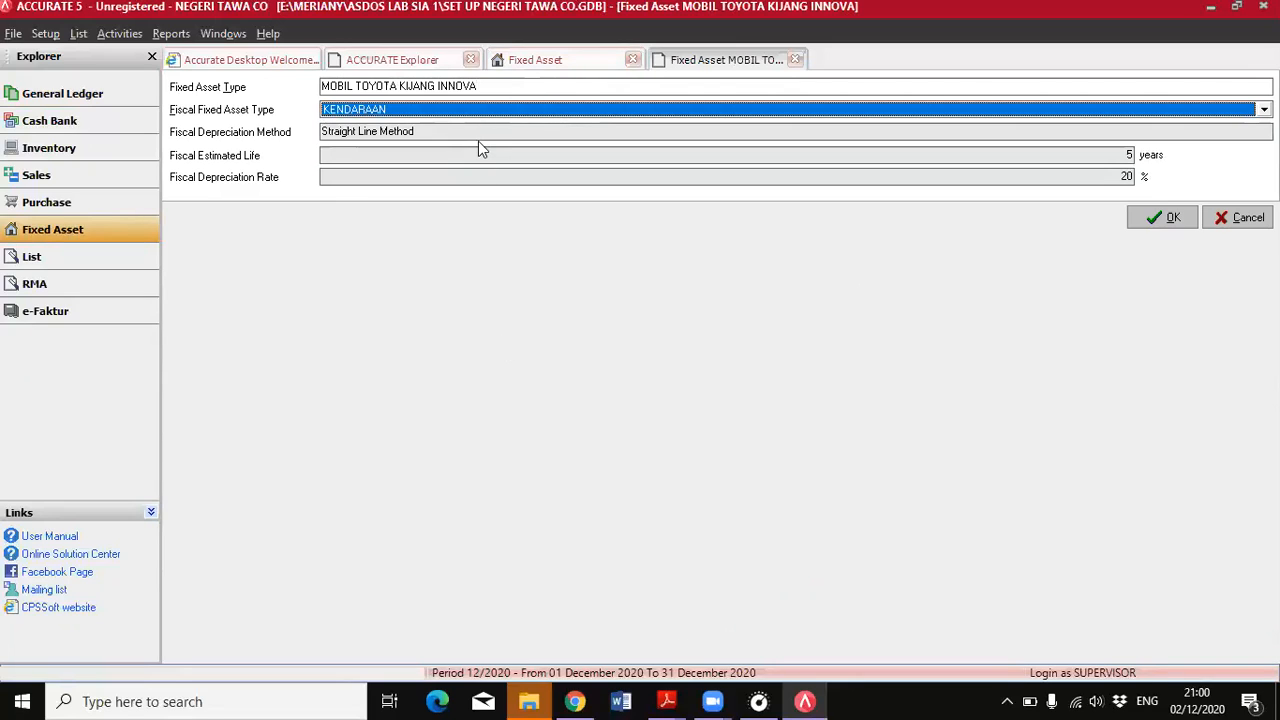
click(444, 134)
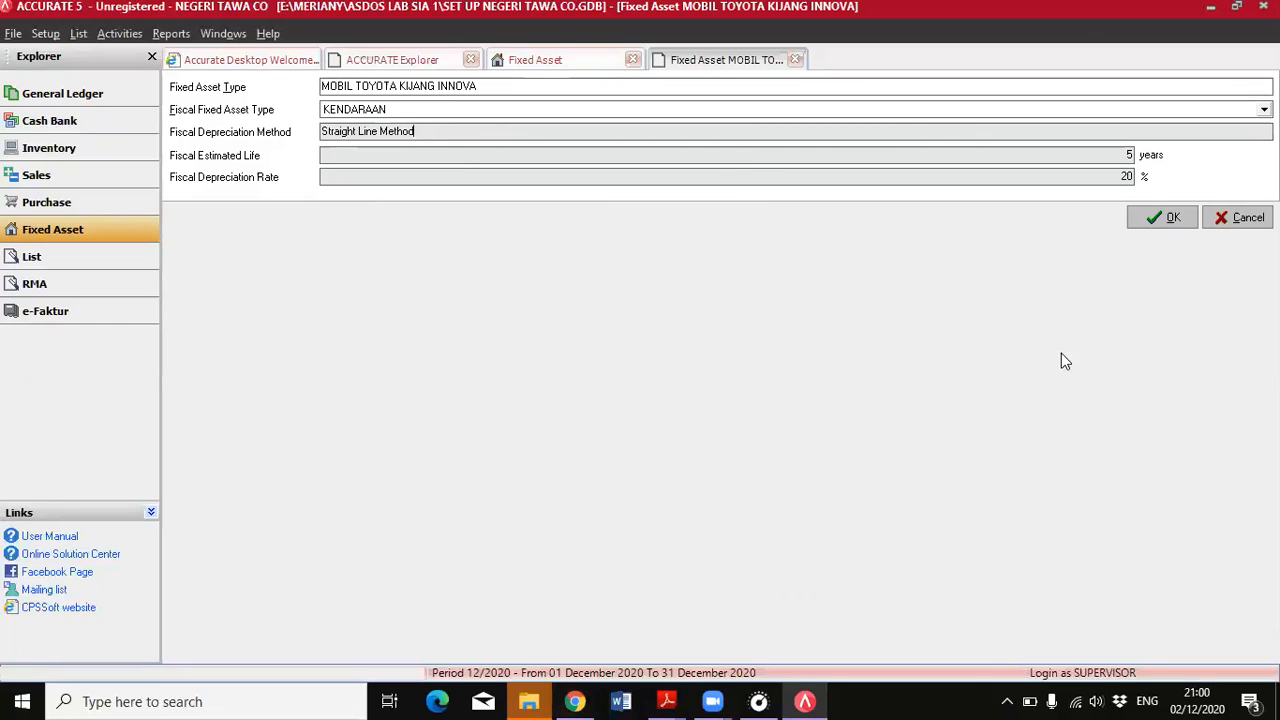
click(1150, 225)
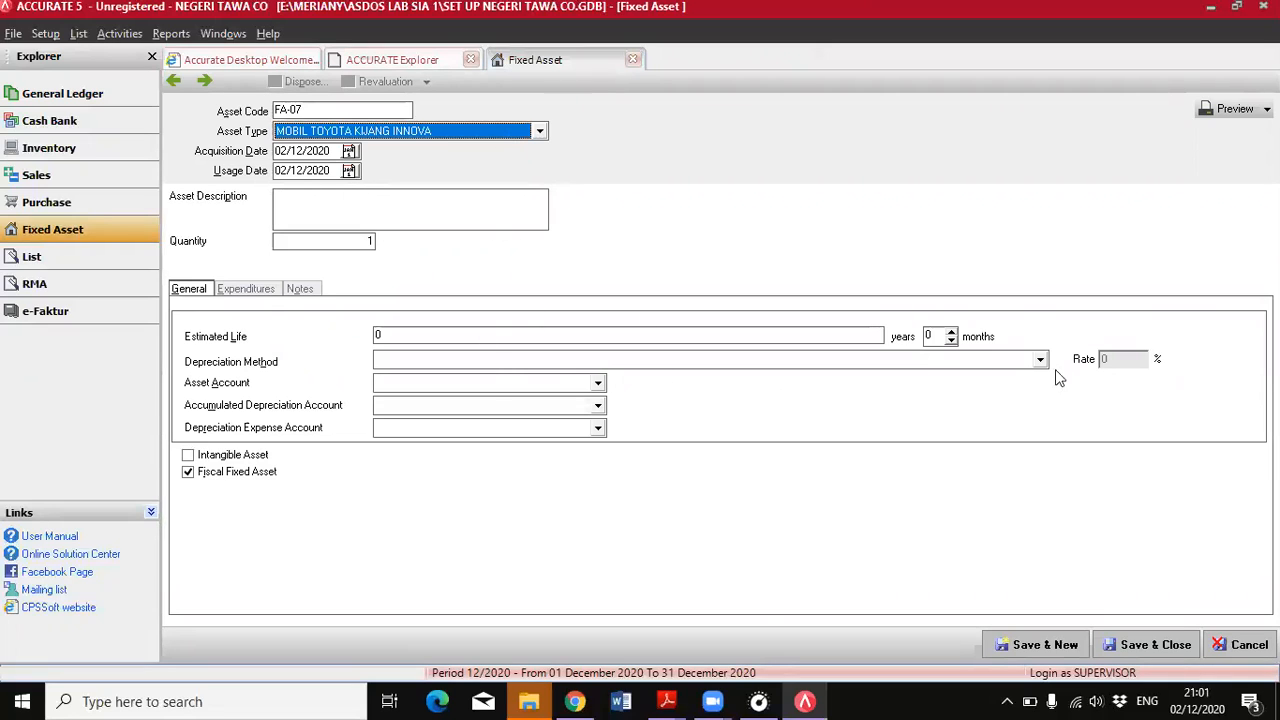
Set both the acquisition date and the usage date of the asset to 22/06/2018
drag(334, 151, 277, 151)
text(22/ /)
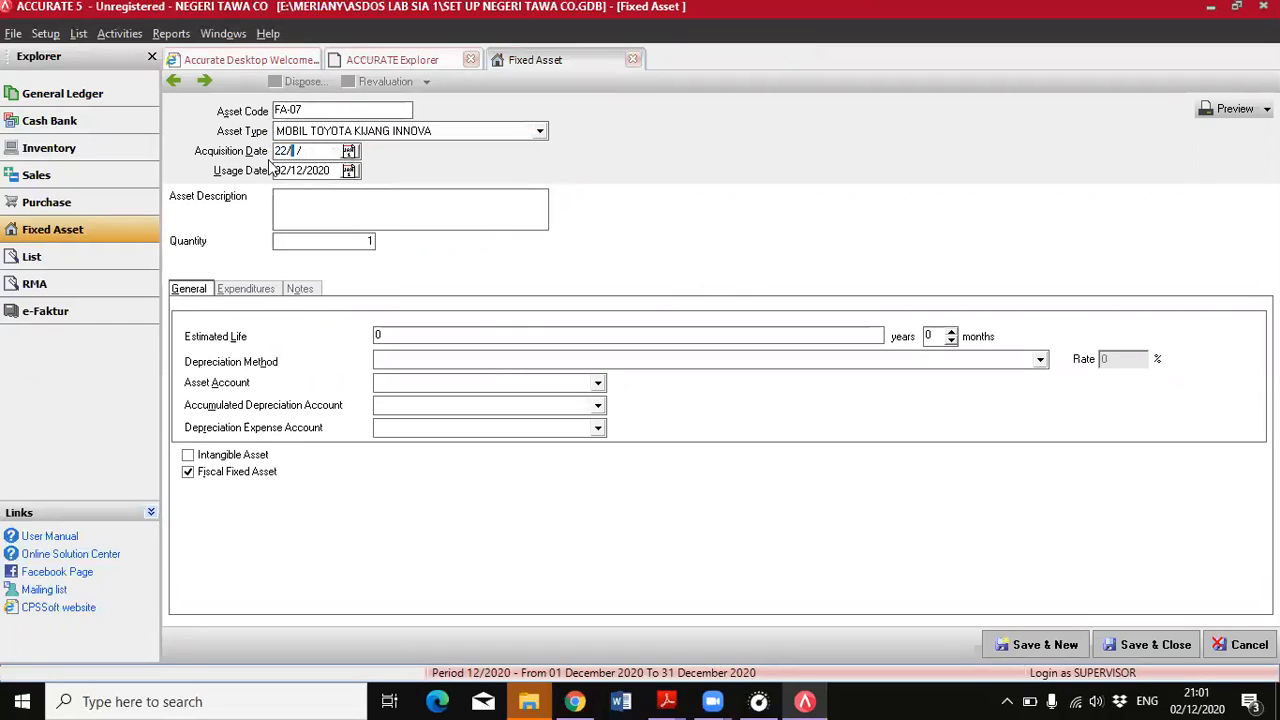
text(0620)
key(BackSpace)
key(BackSpace)
key(BackSpace)
key(BackSpace)
key(BackSpace)
key(BackSpace)
text(06/2018)
drag(334, 172, 268, 170)
text(22/06/2)
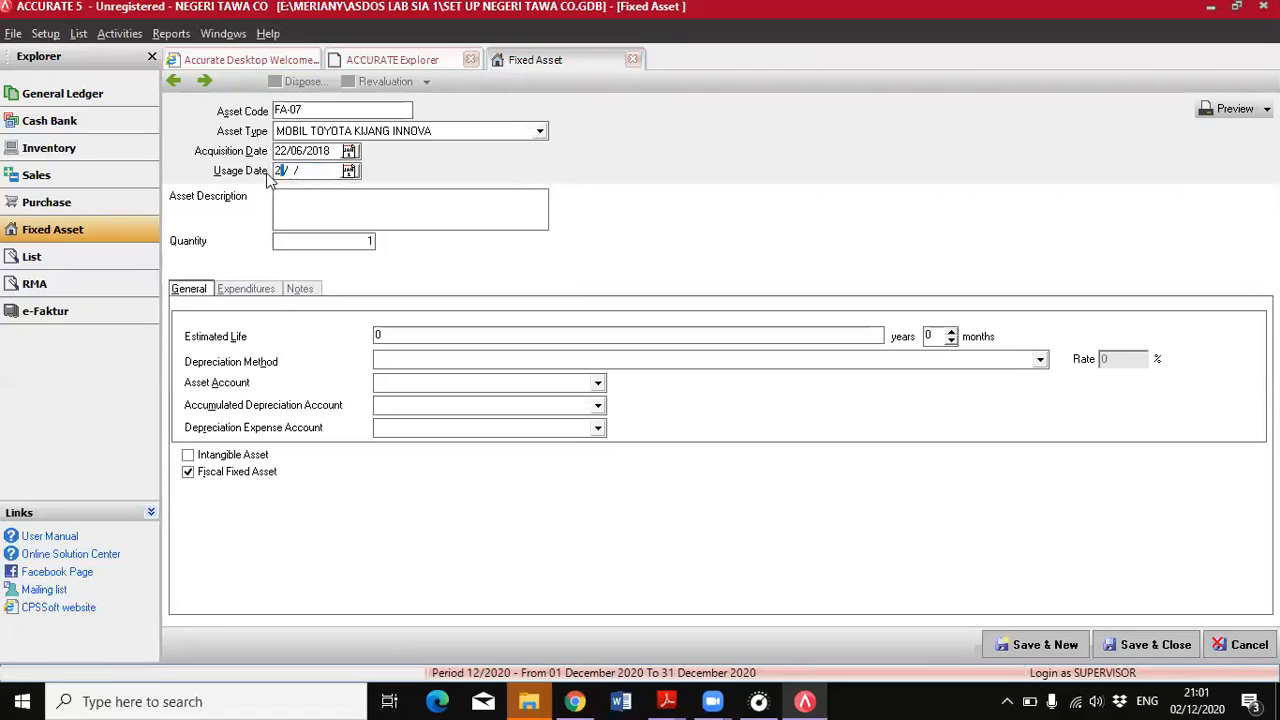
text(018)
Look up the vehicle's depreciation terms in the PDF and set an estimated life of 10 years with the Declining Method
mouse_move(668, 701)
click(765, 623)
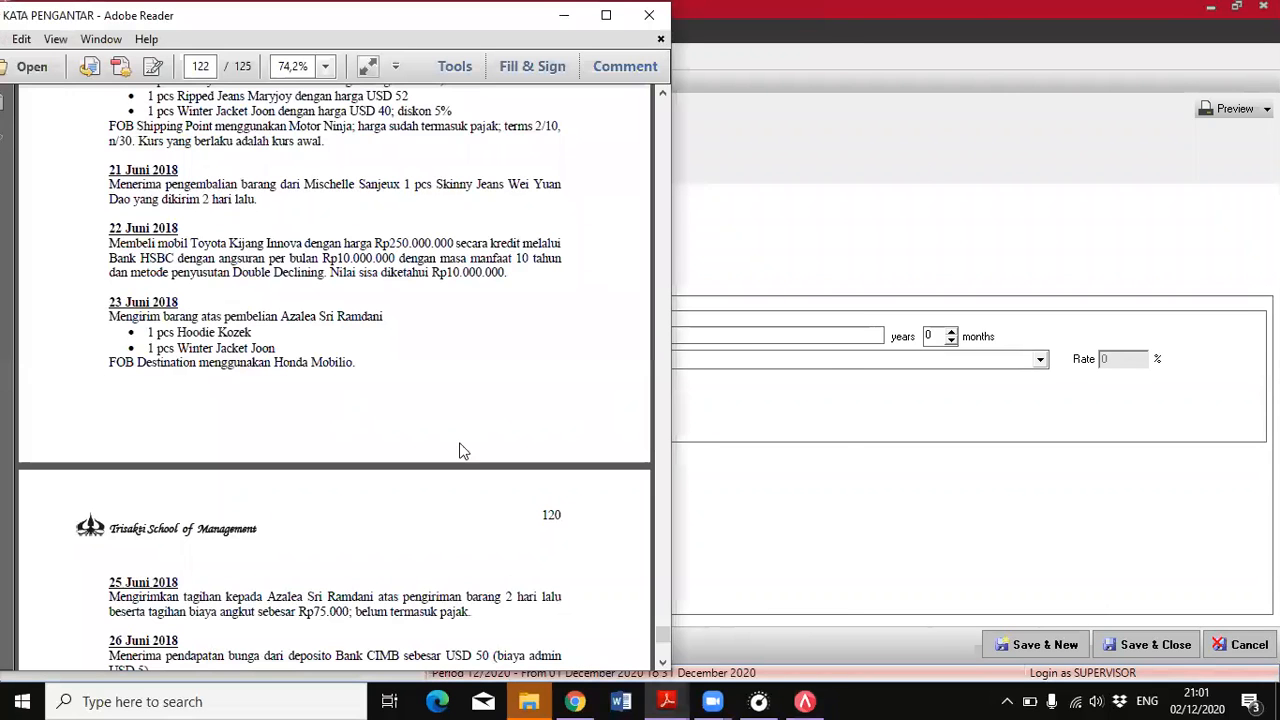
click(805, 701)
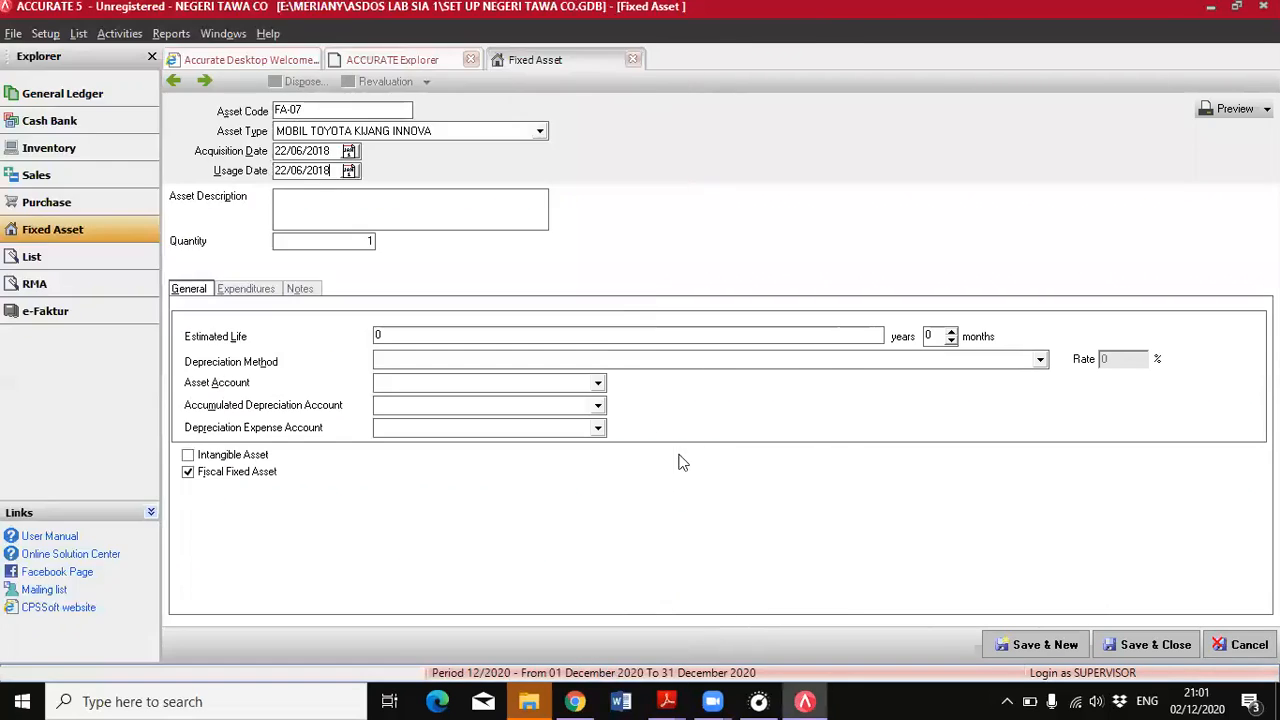
text(10)
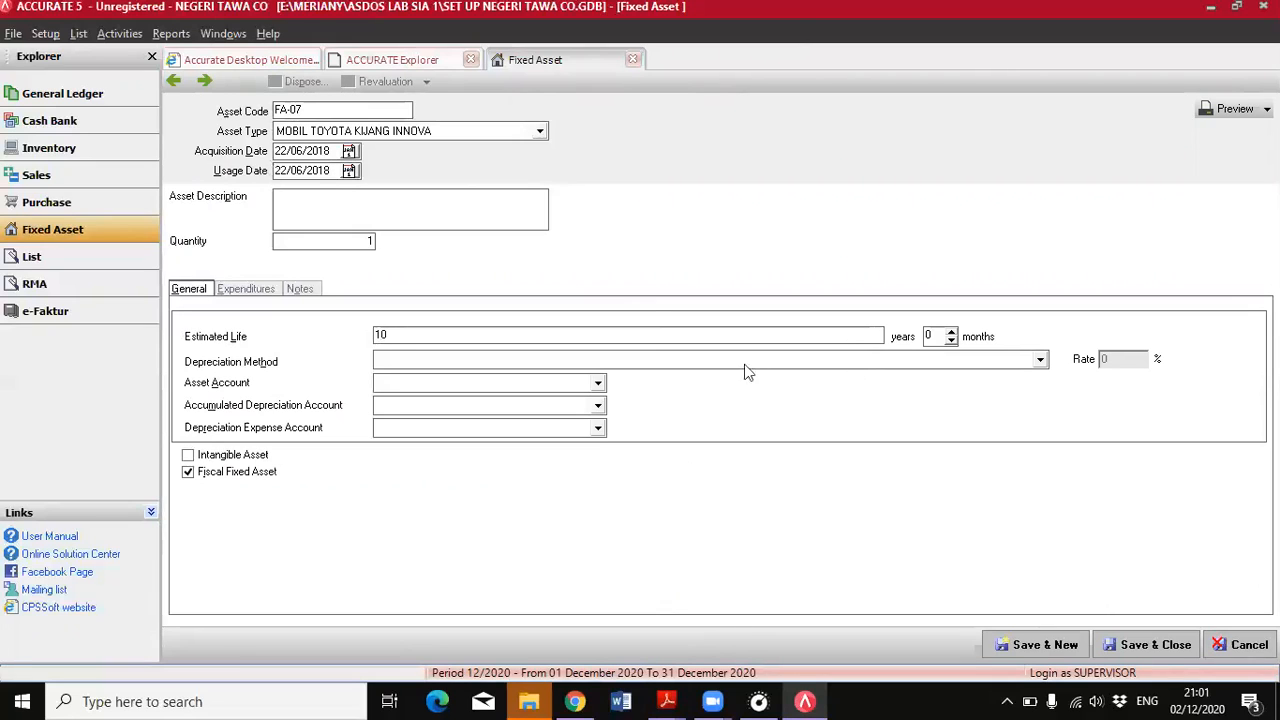
click(1042, 362)
click(447, 415)
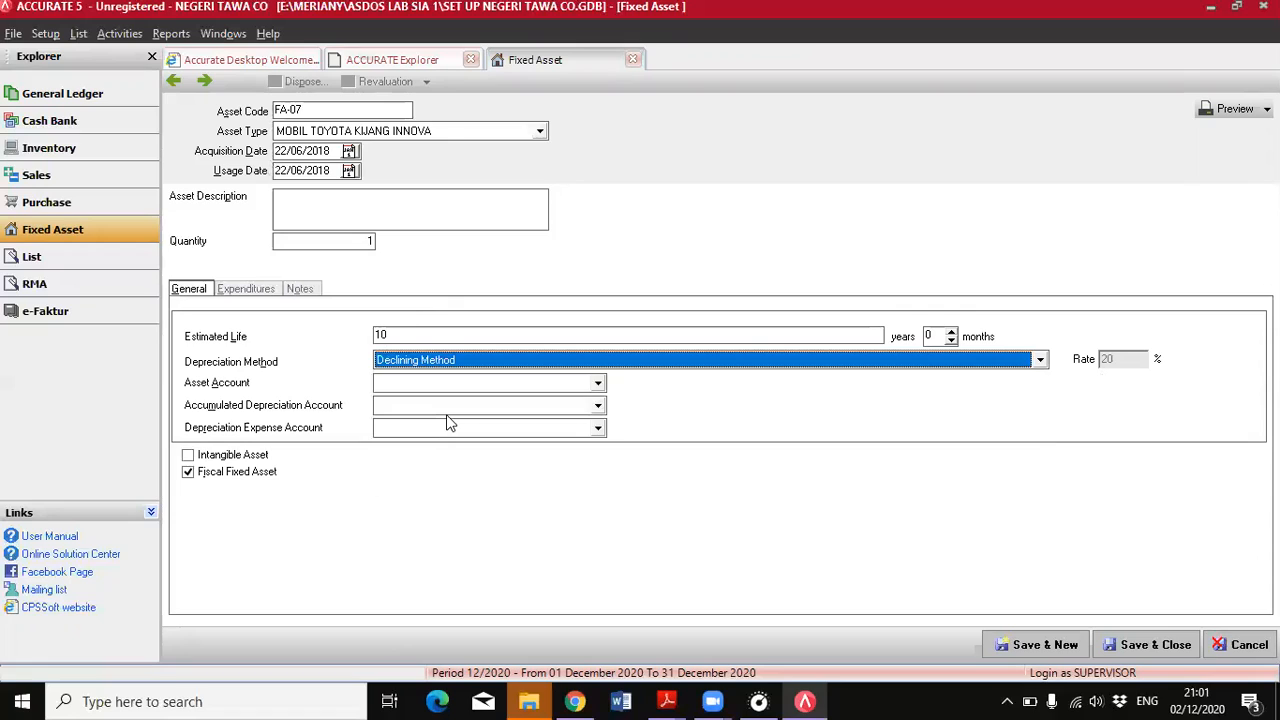
Assign KENDARAAN as asset account, AKUM PENY KENDARAAN as accumulated depreciation account and BEBAN PENY KENDARAAN as depreciation expense account
click(524, 386)
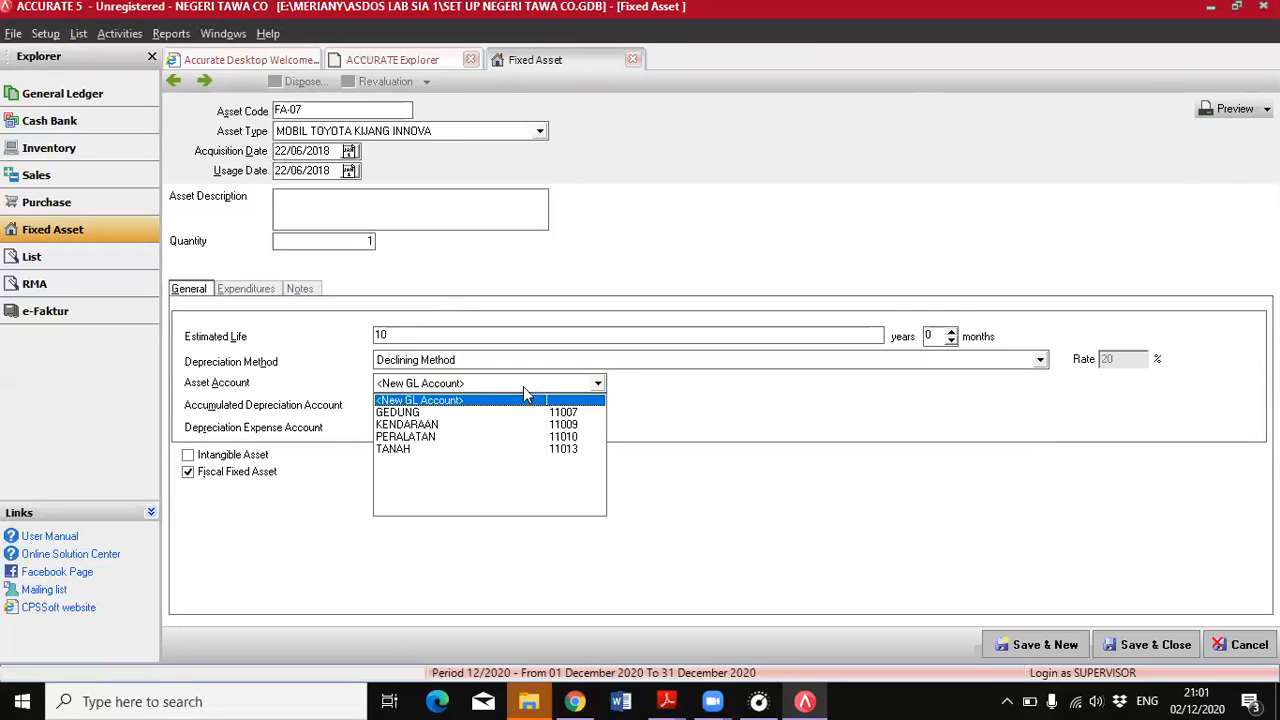
click(420, 424)
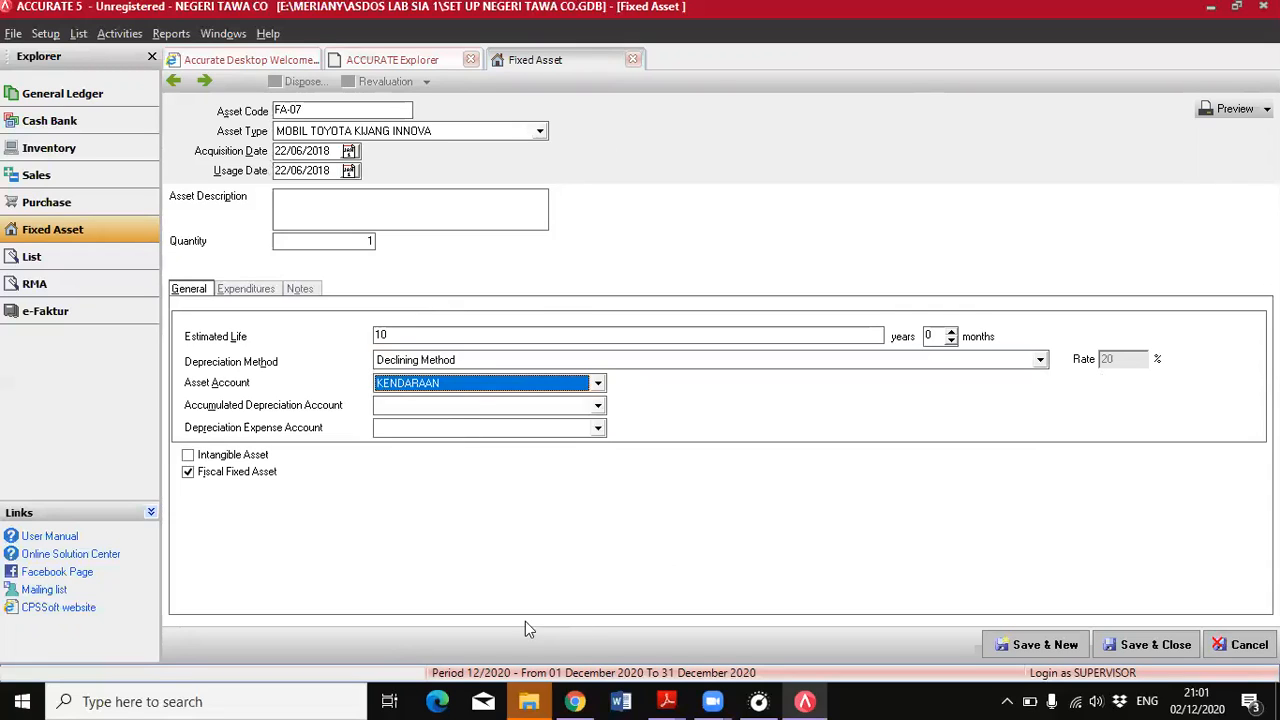
click(598, 405)
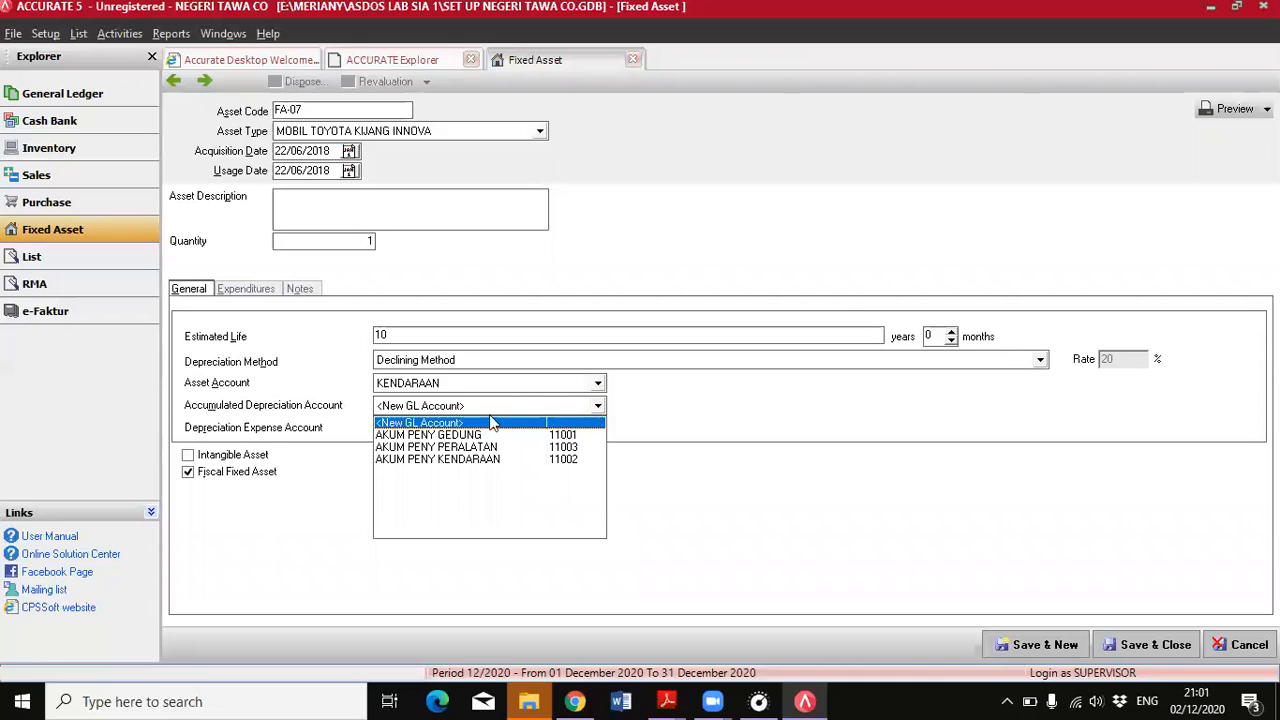
click(424, 461)
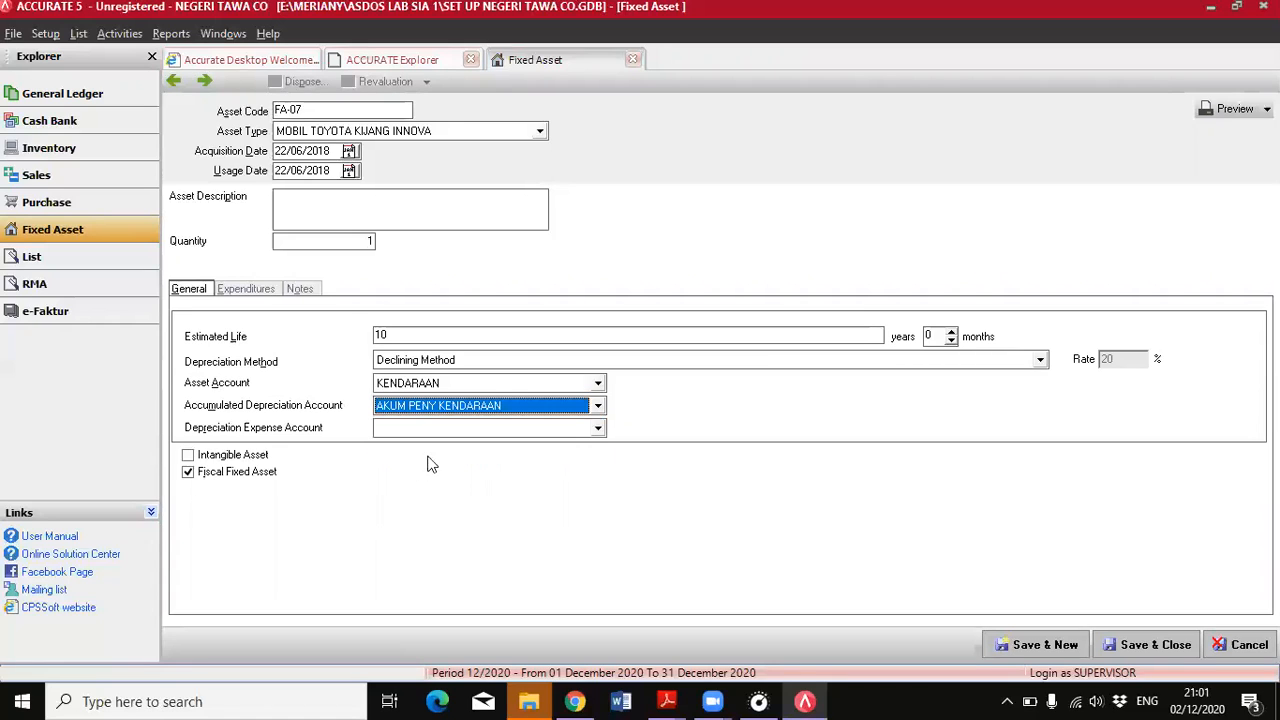
click(598, 428)
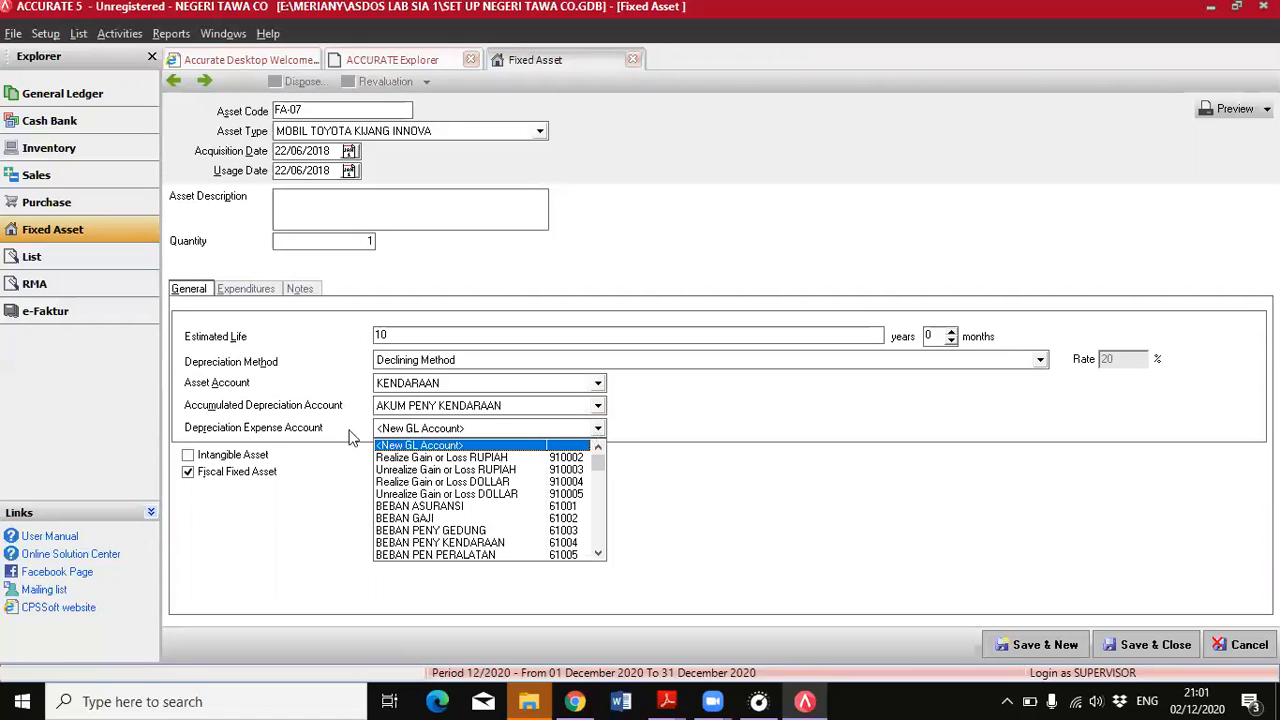
click(473, 543)
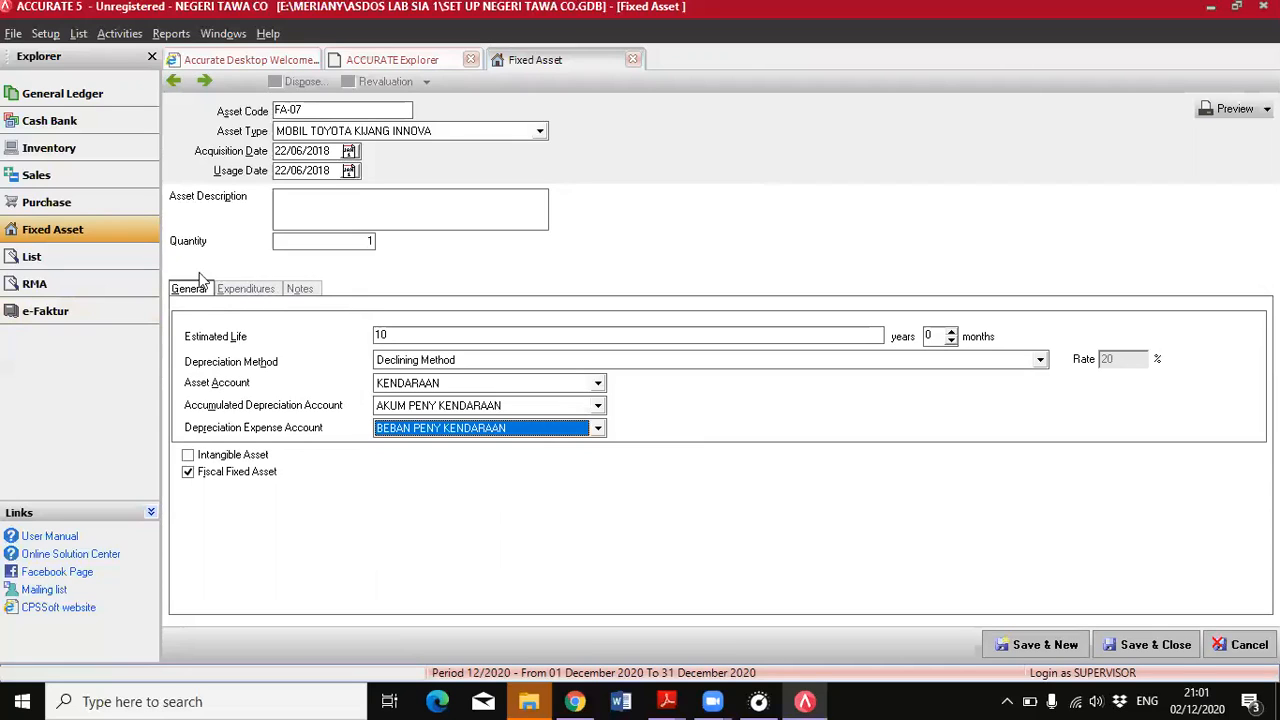
Try to enter account 19999 TRANSAKSI AKTIVA TETAP on the asset's first expenditure line
click(257, 290)
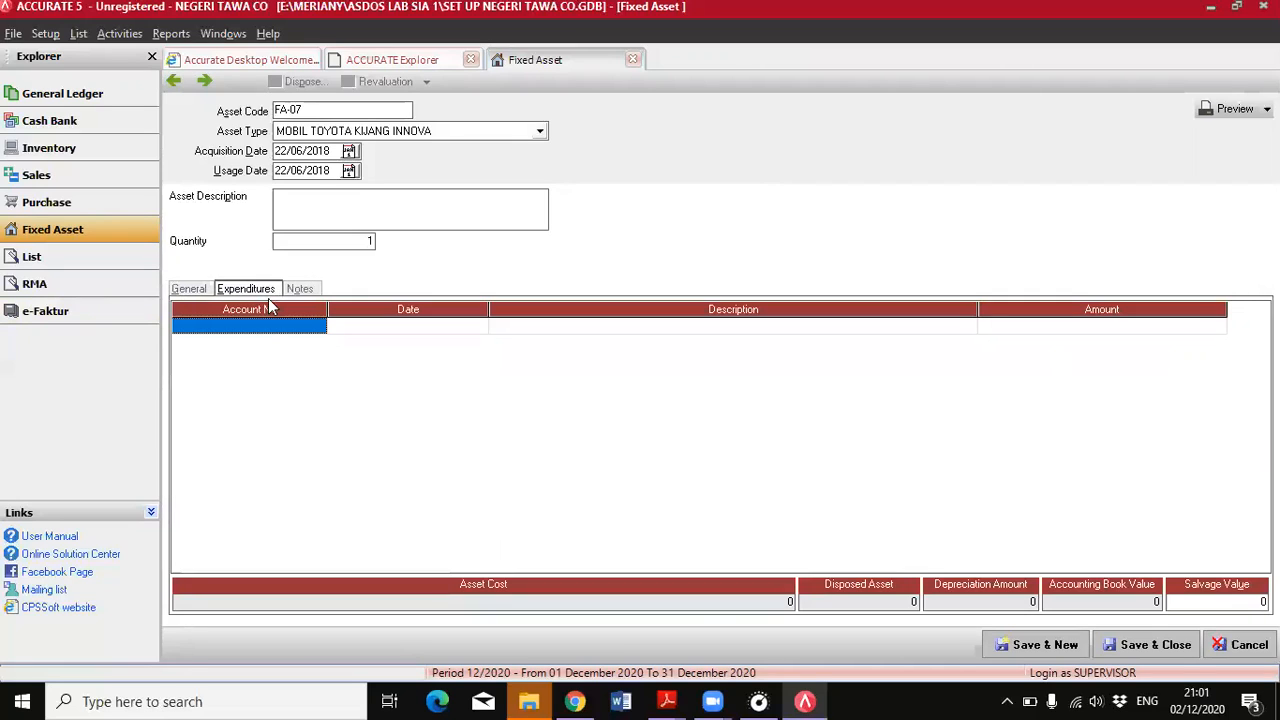
click(263, 323)
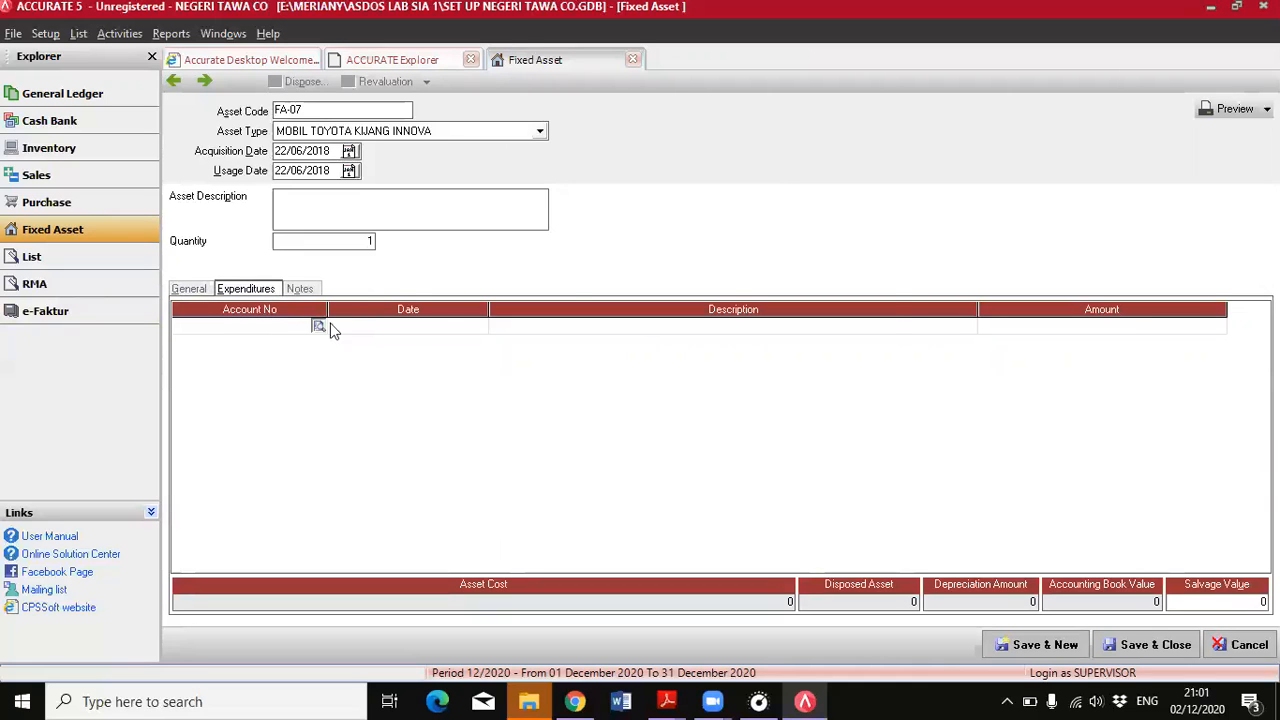
click(318, 326)
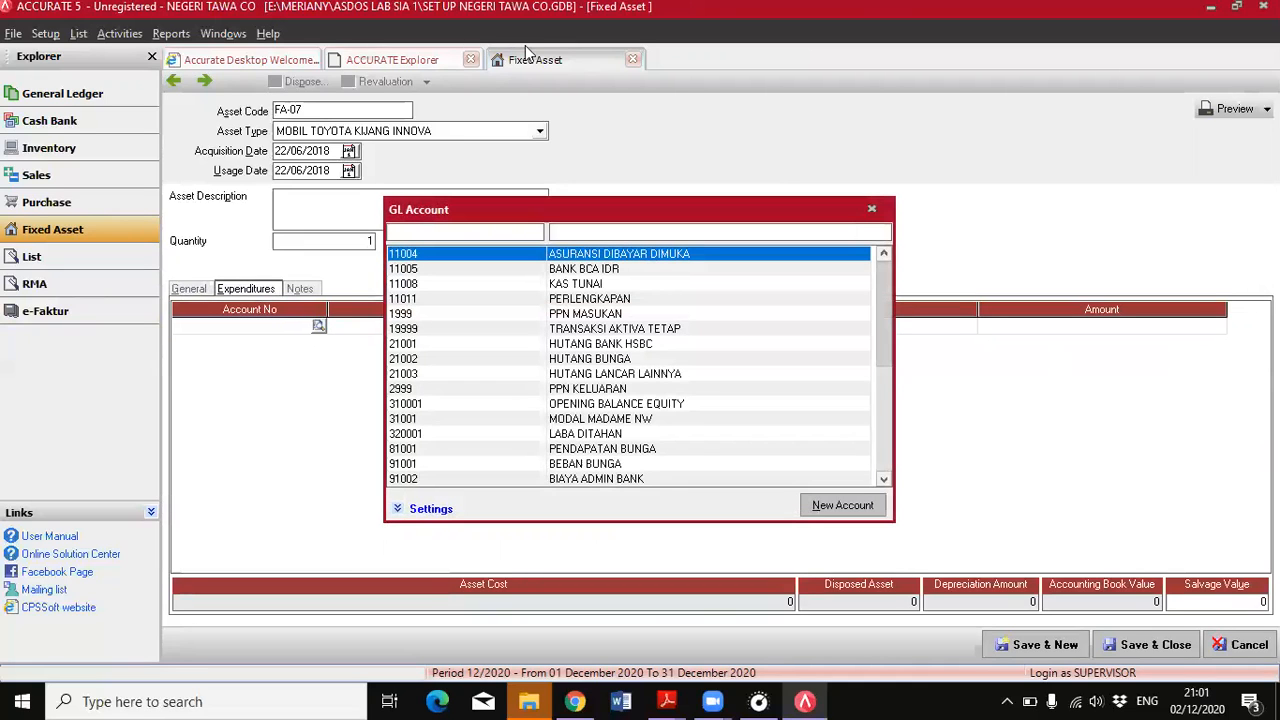
click(663, 332)
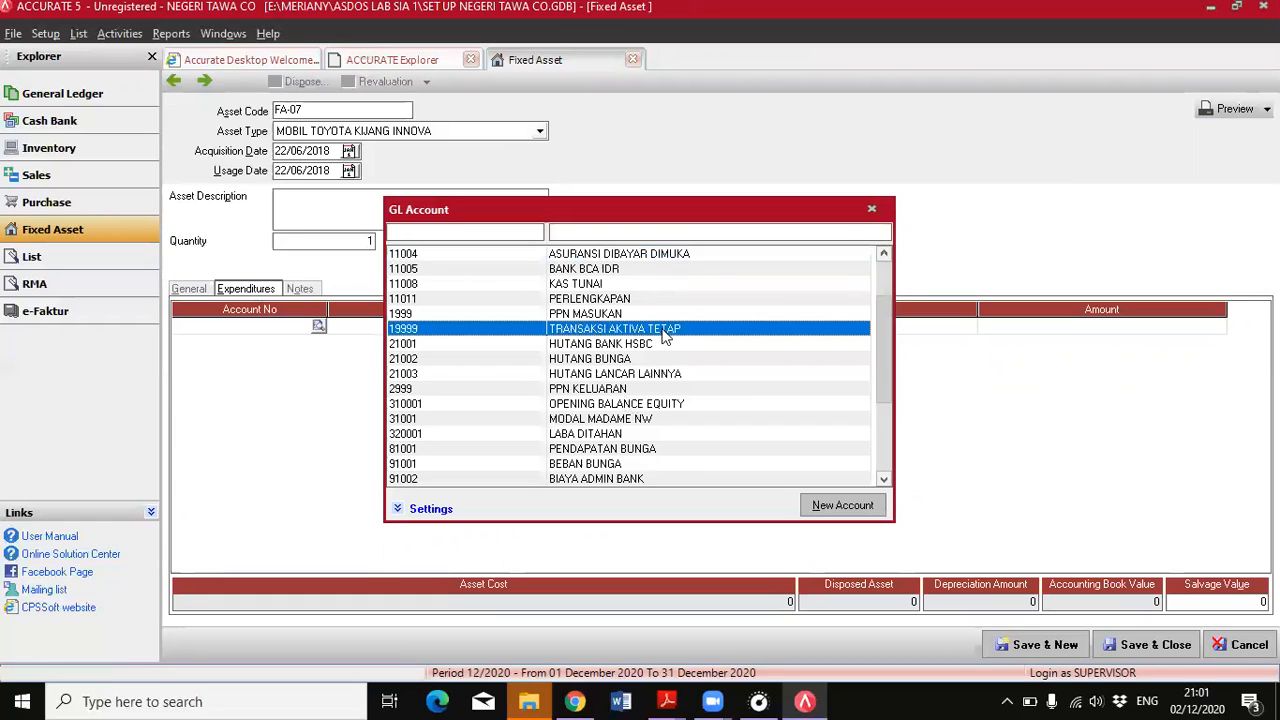
double_click(663, 335)
key(Return)
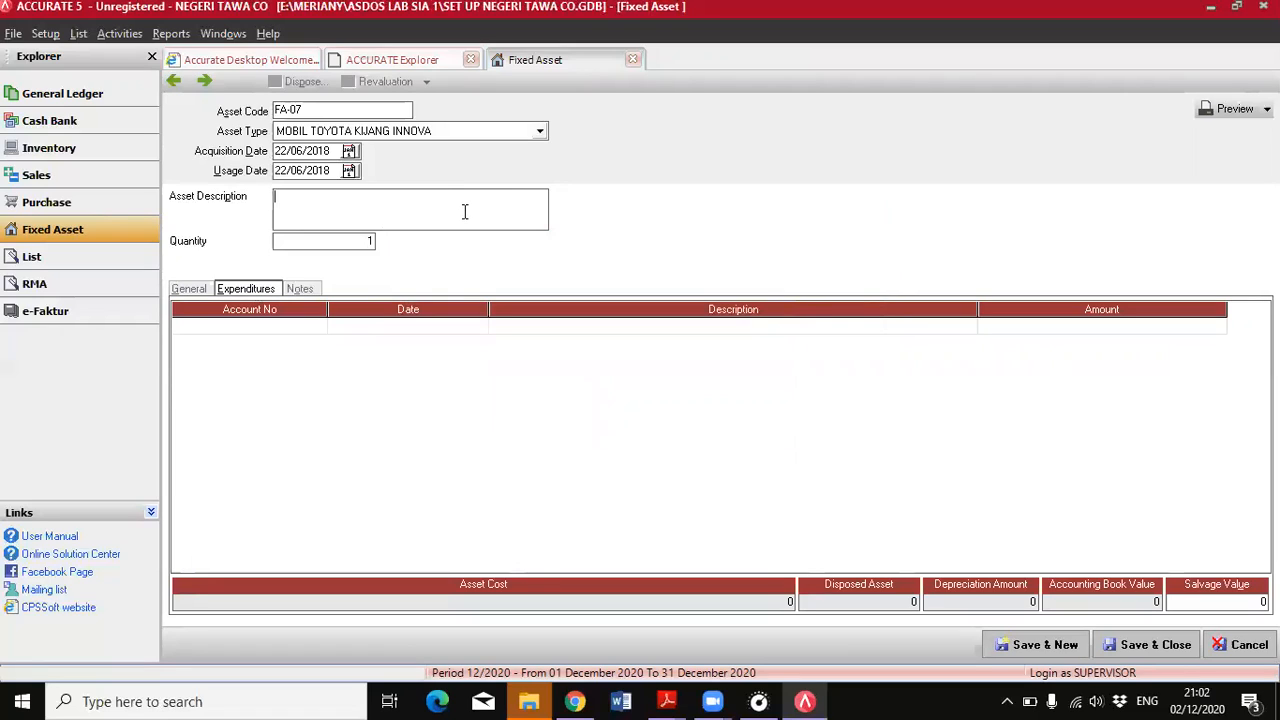
Describe the asset as MOBIL TOYOTA KIJANG INNOVA
text(MOBIL)
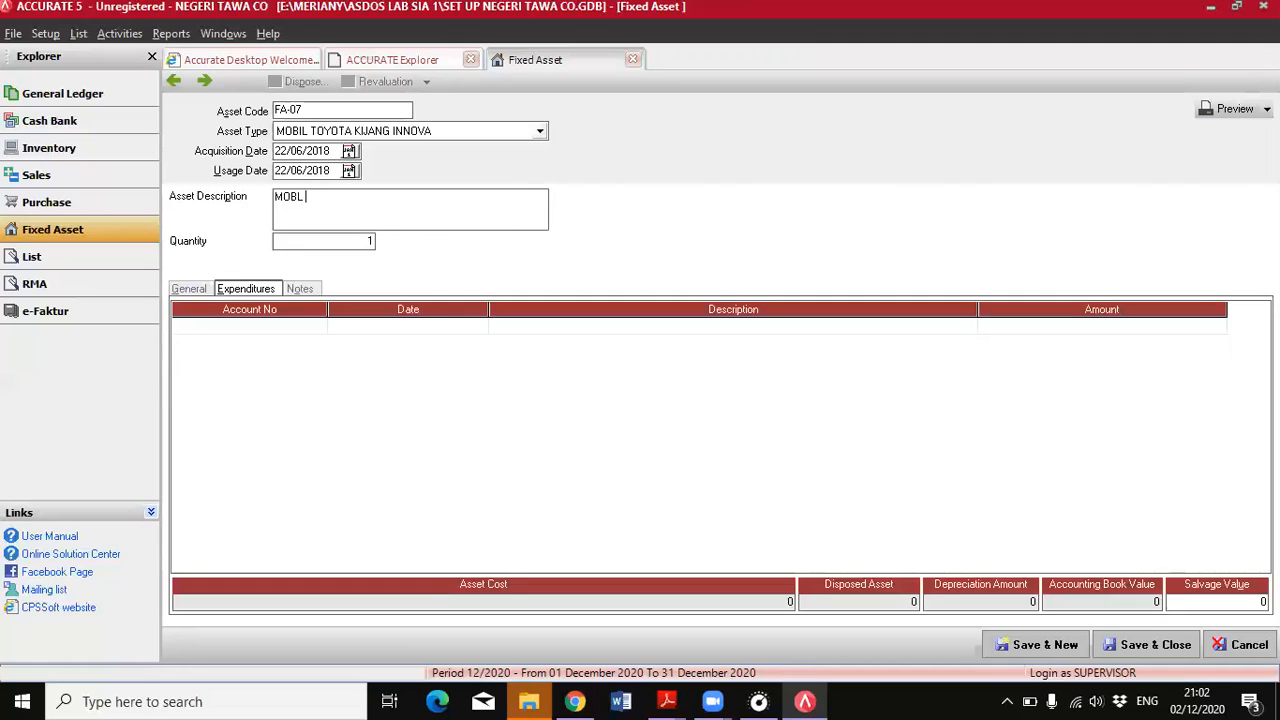
text( TOYOTA KIJANG INNOVA)
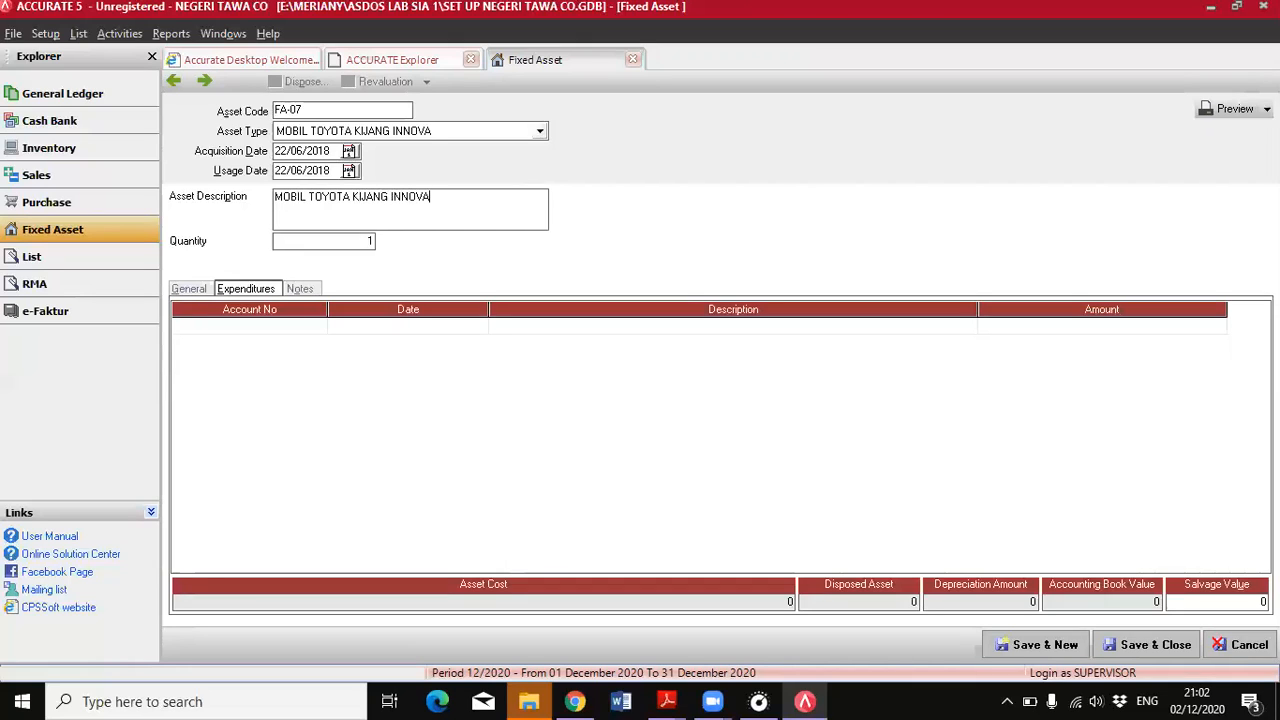
Add an expenditure line for account 19999 TRANSAKSI AKTIVA TETAP with an amount of 250.000.000
click(297, 327)
click(318, 327)
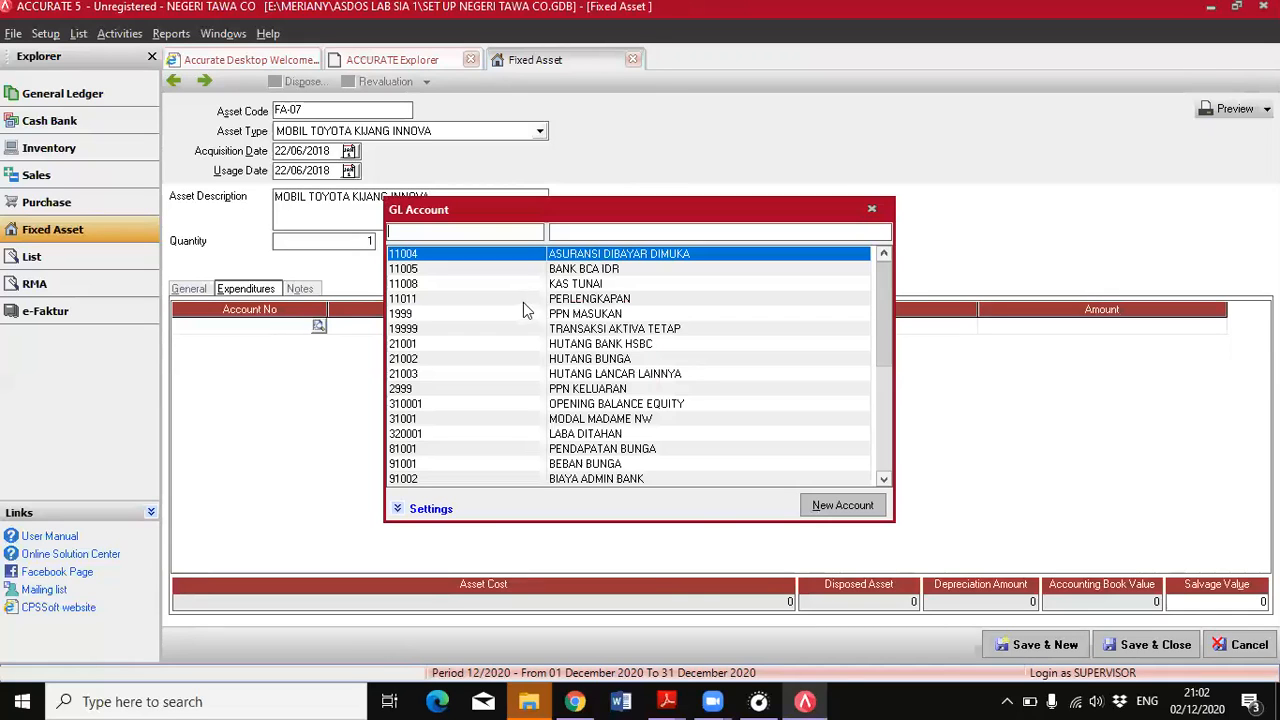
double_click(589, 333)
click(1045, 328)
text(250000000)
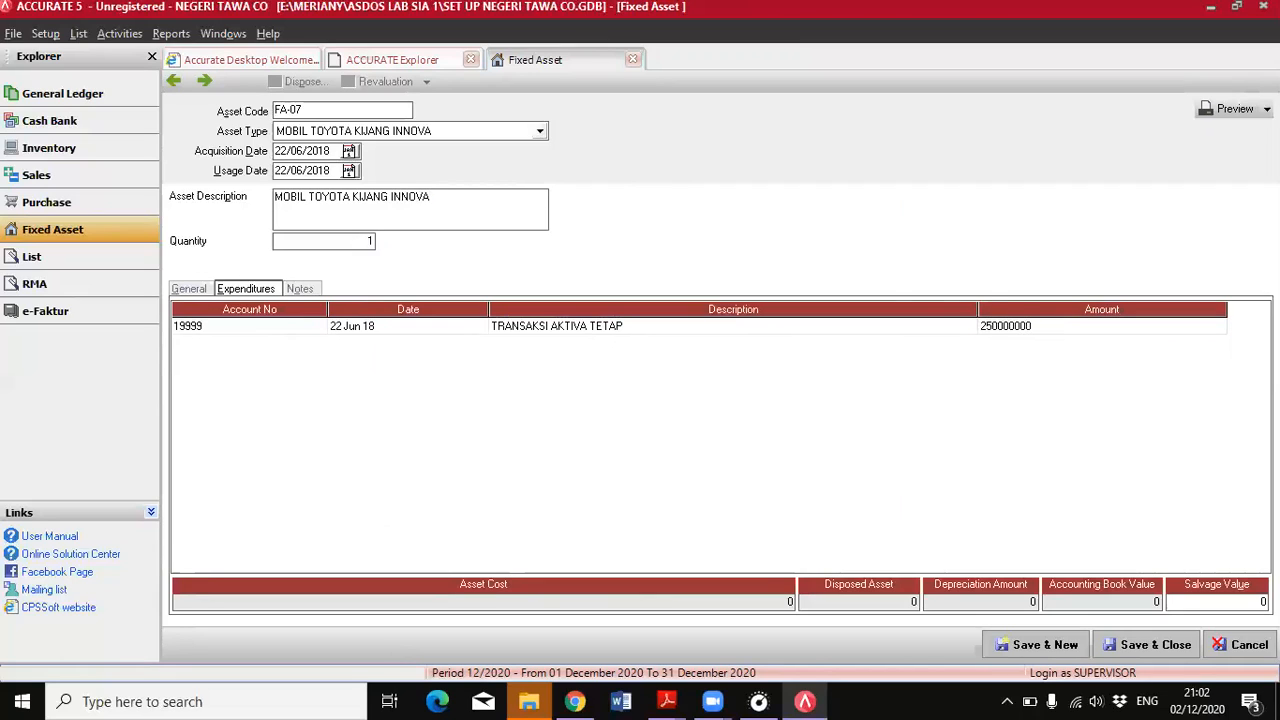
Verify the expenditure amount against the 22 June purchase in the PDF and commit the line to the asset cost
double_click(1010, 323)
click(667, 701)
click(600, 640)
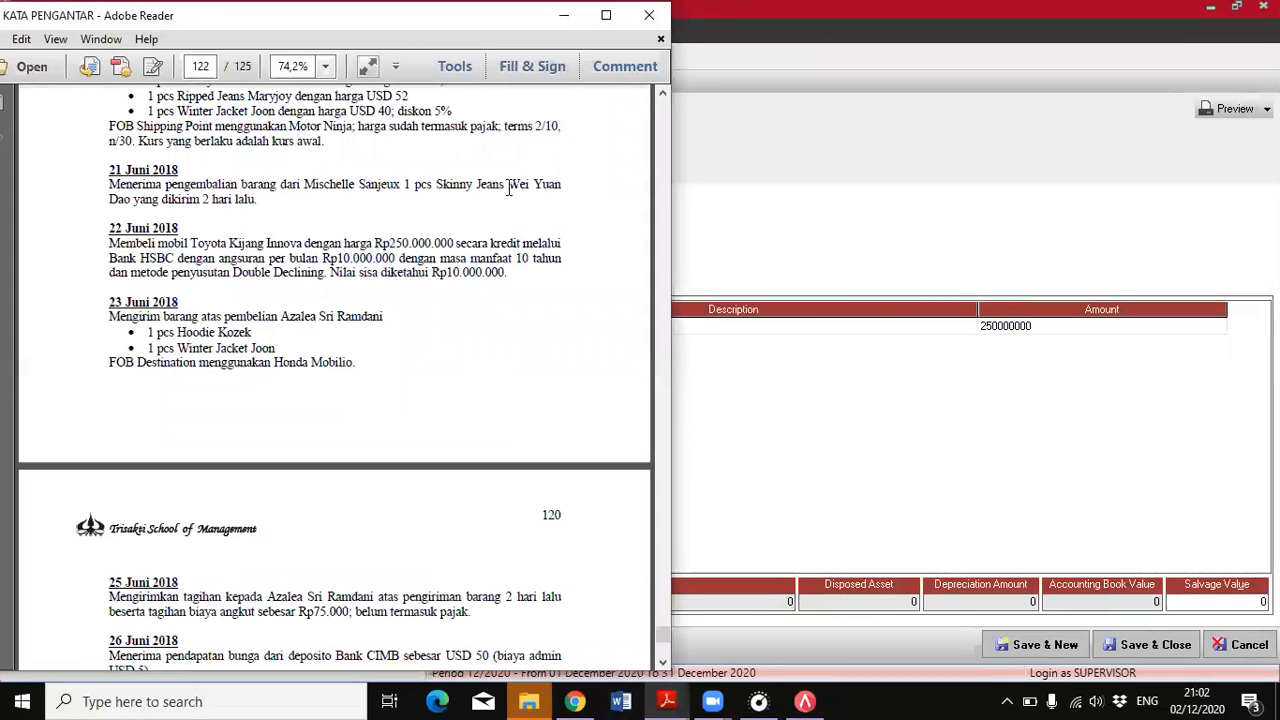
click(765, 634)
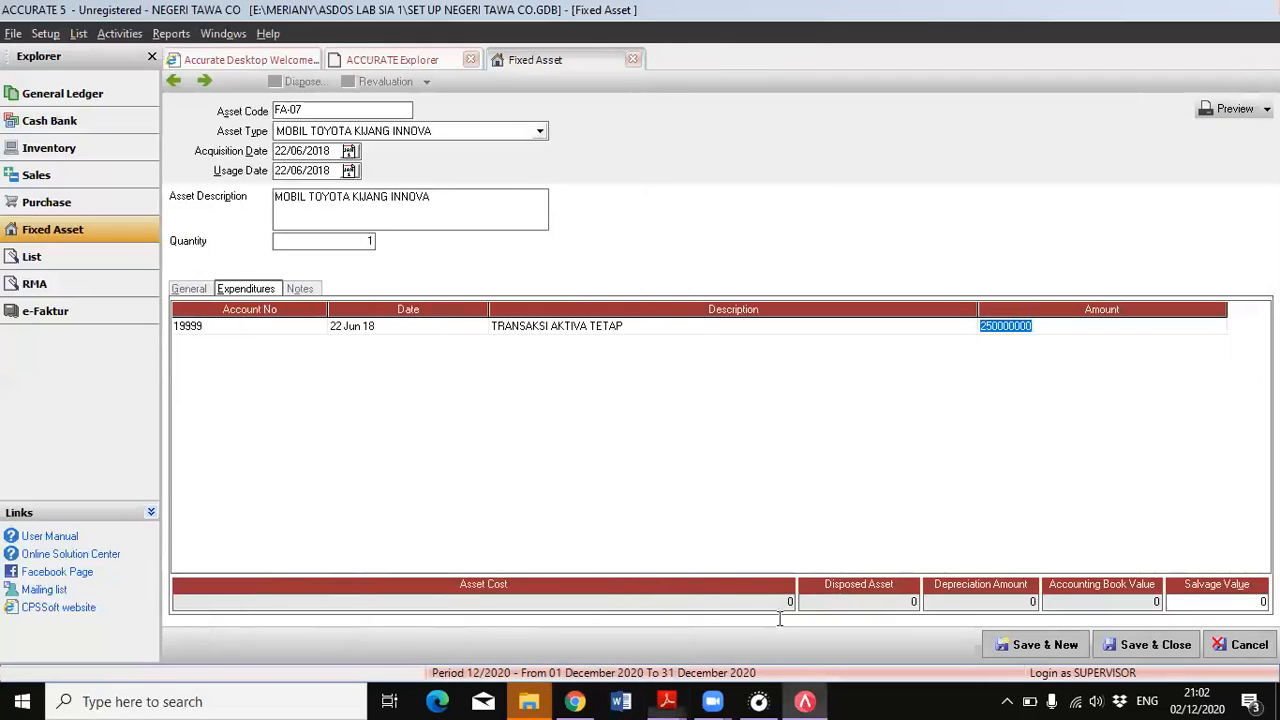
click(962, 334)
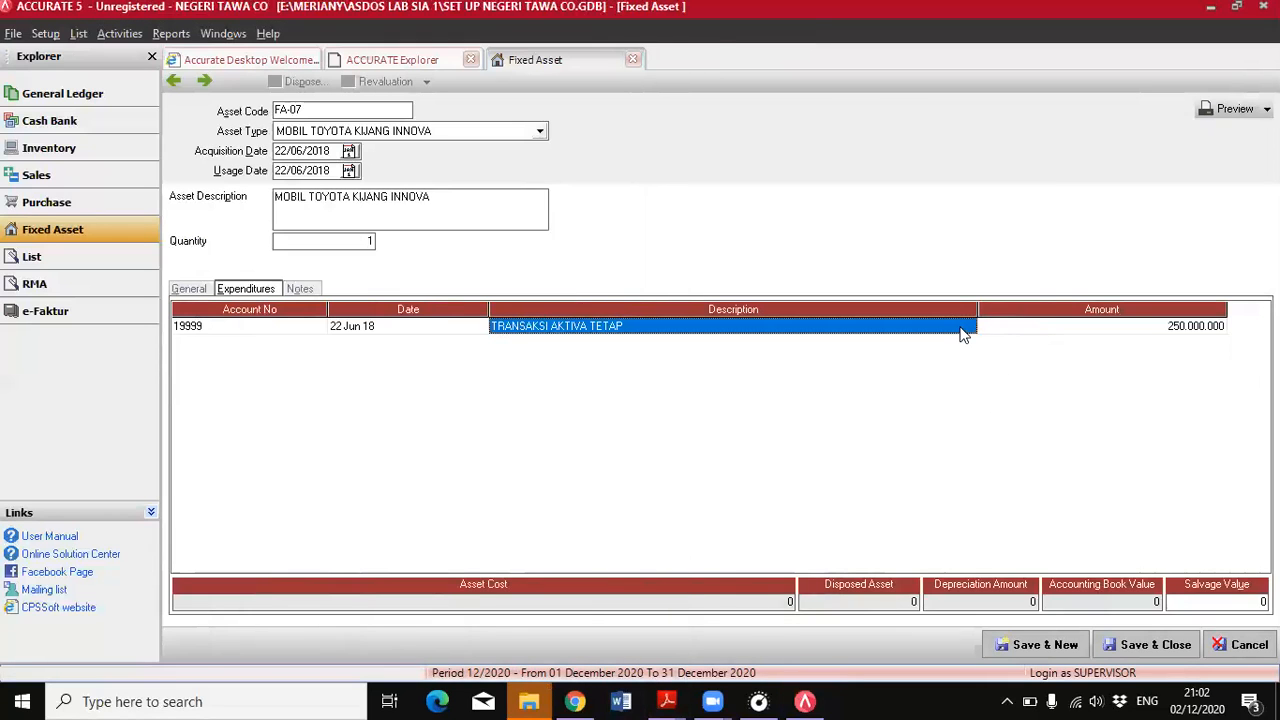
key(Tab)
key(Tab)
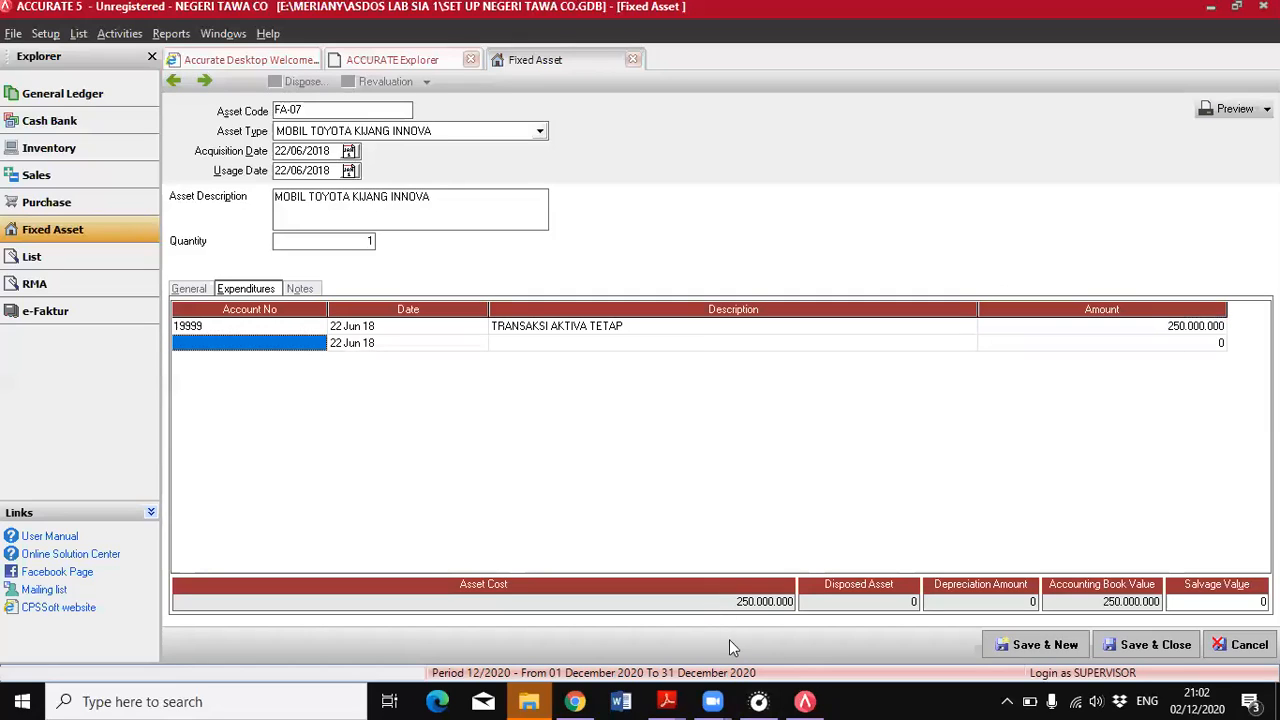
click(787, 600)
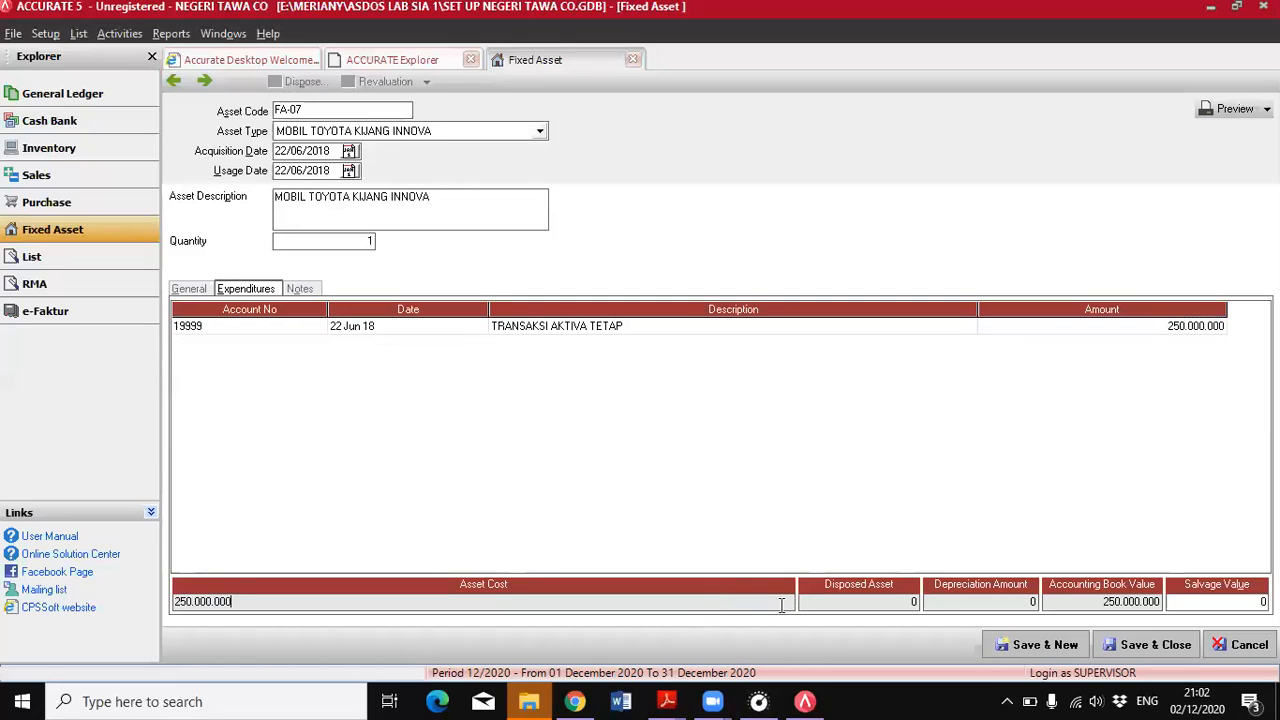
click(901, 600)
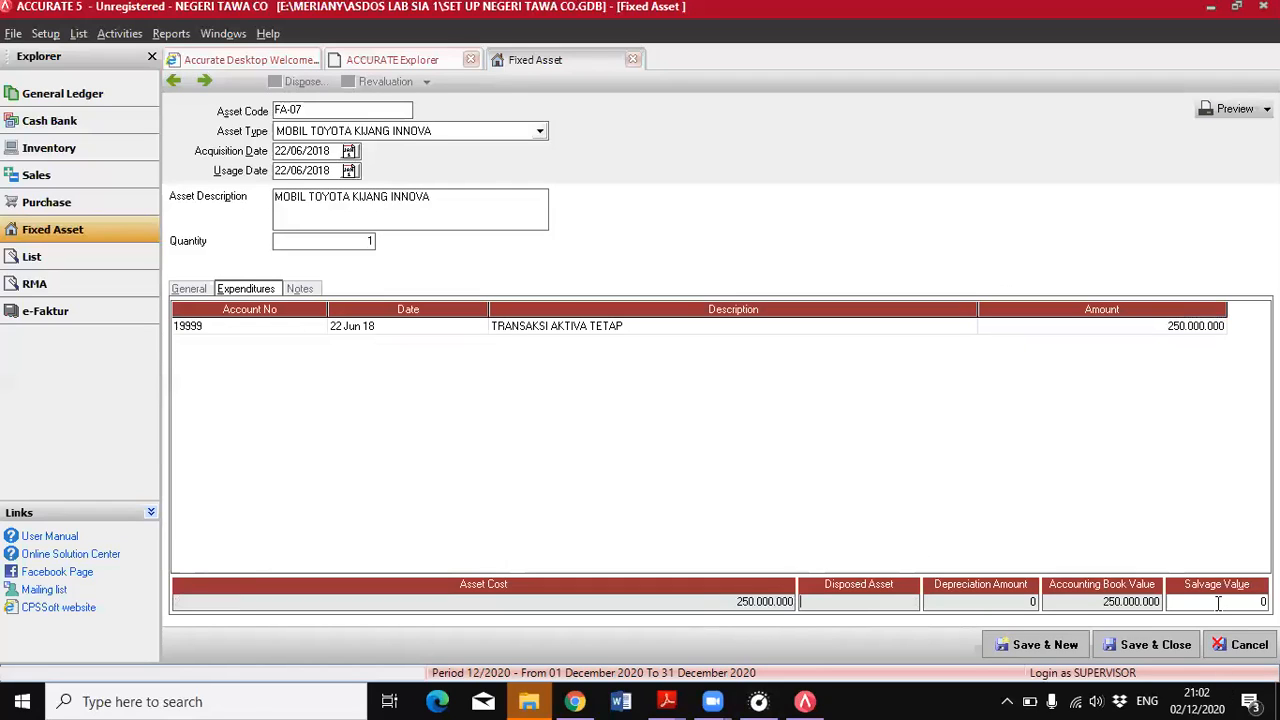
Check the depreciation method in the PDF's 22 June entry and save the Toyota Kijang Innova fixed asset
mouse_move(667, 700)
click(610, 640)
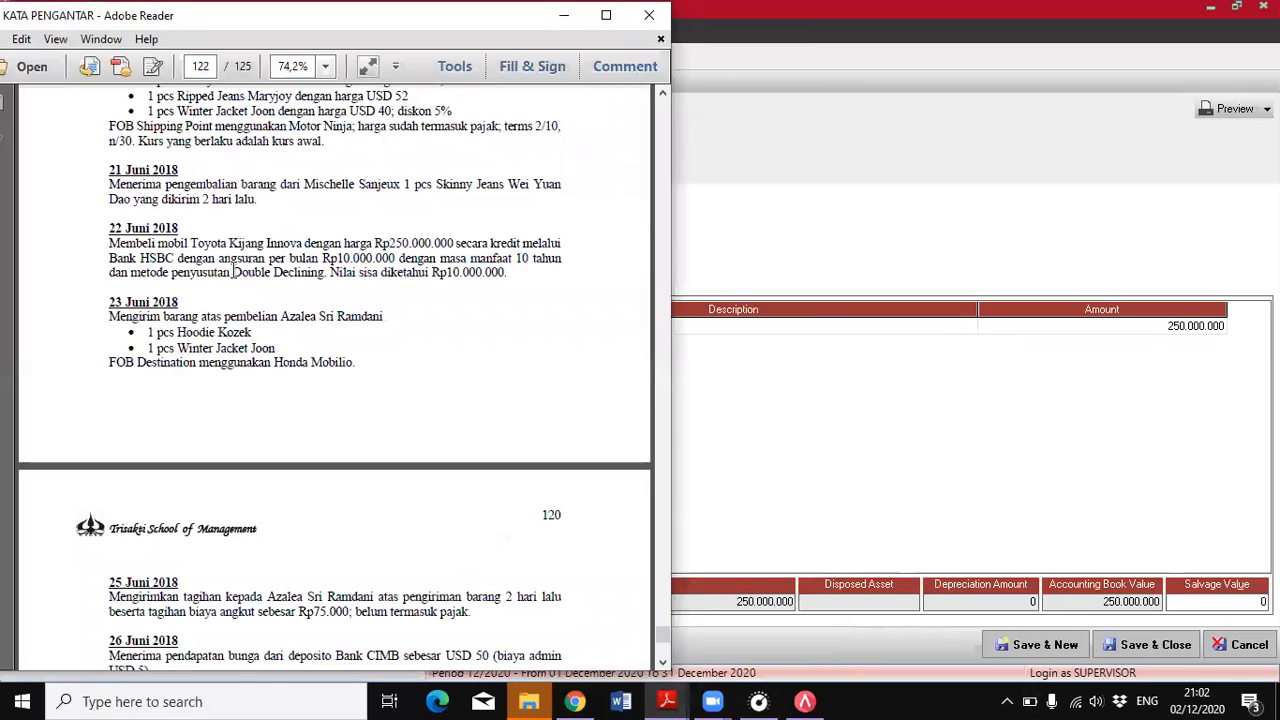
drag(233, 272, 304, 280)
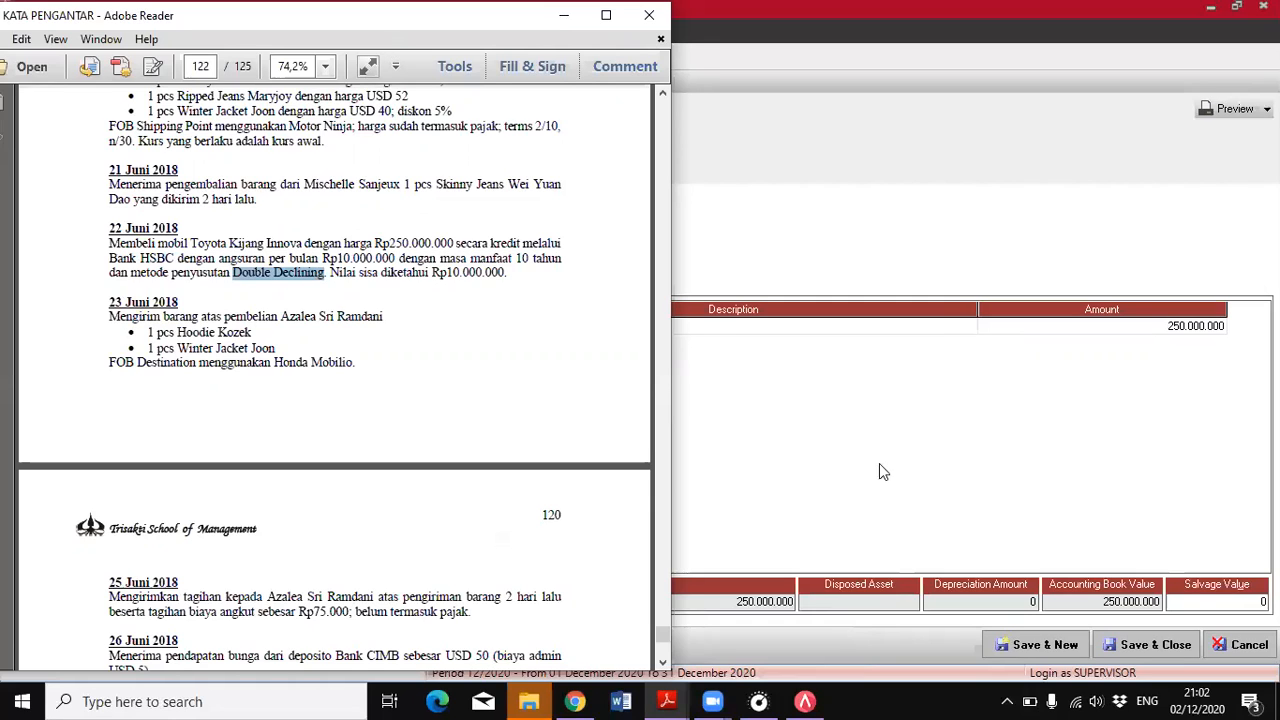
click(906, 484)
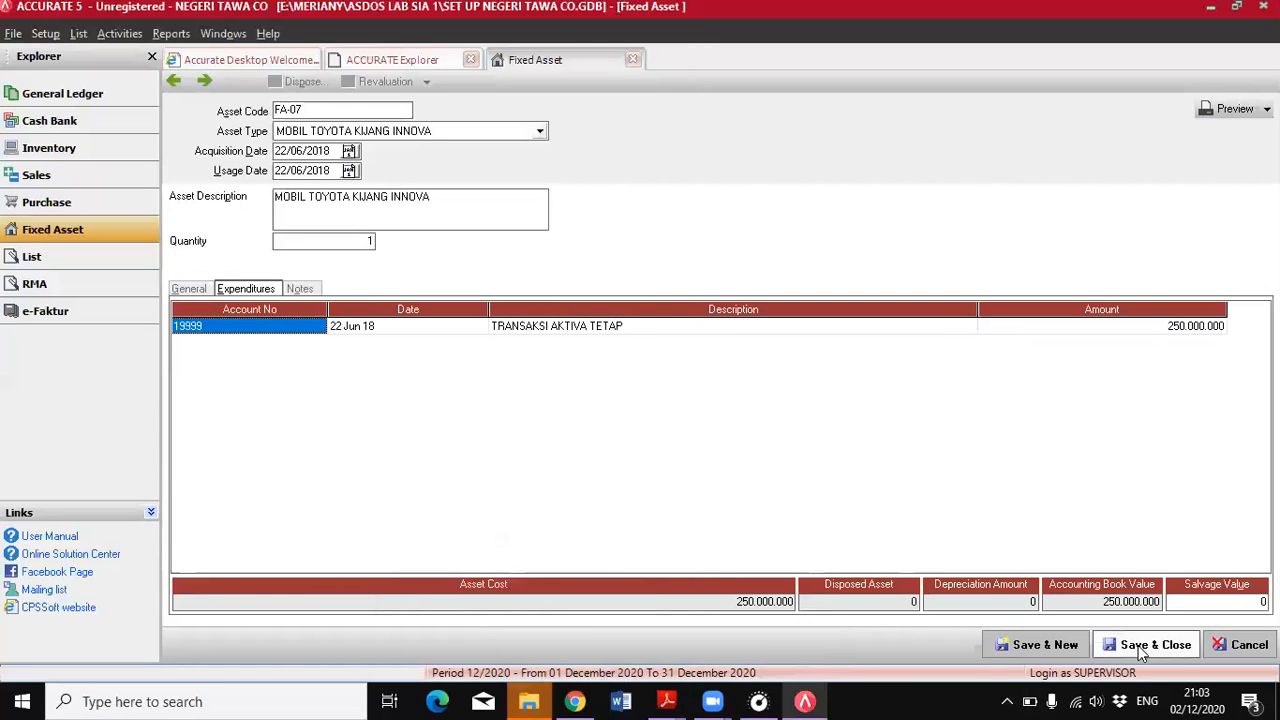
click(1140, 645)
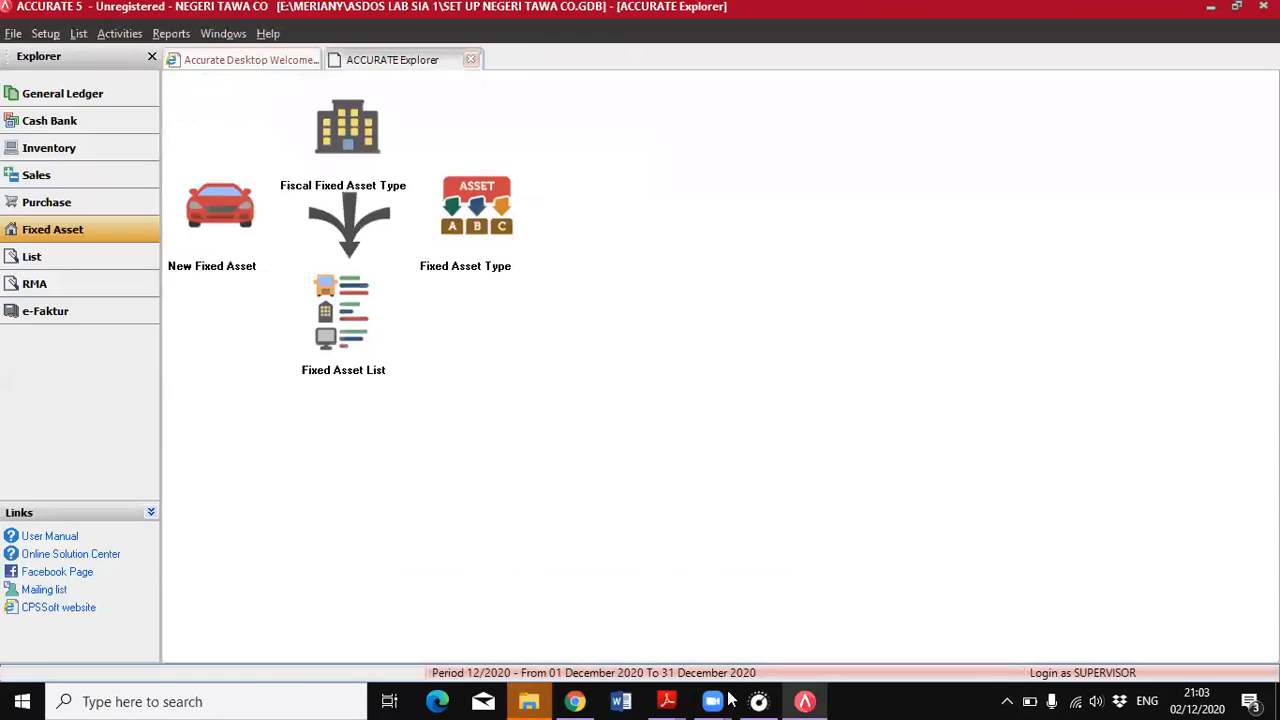
Read the 23 June shipment in the PDF, start a delivery order for its customer, and set Delivery No to 1004
key(alt+Tab)
scroll(416, 520, down, 2)
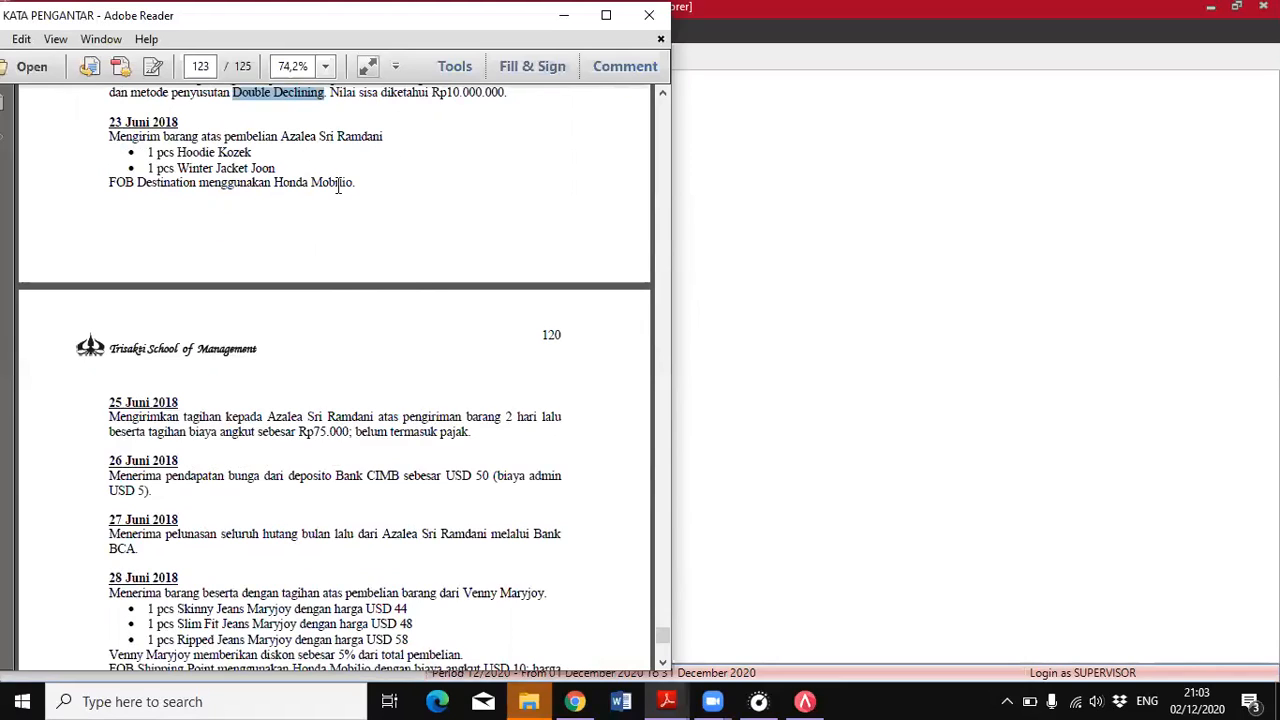
scroll(343, 188, up, 3)
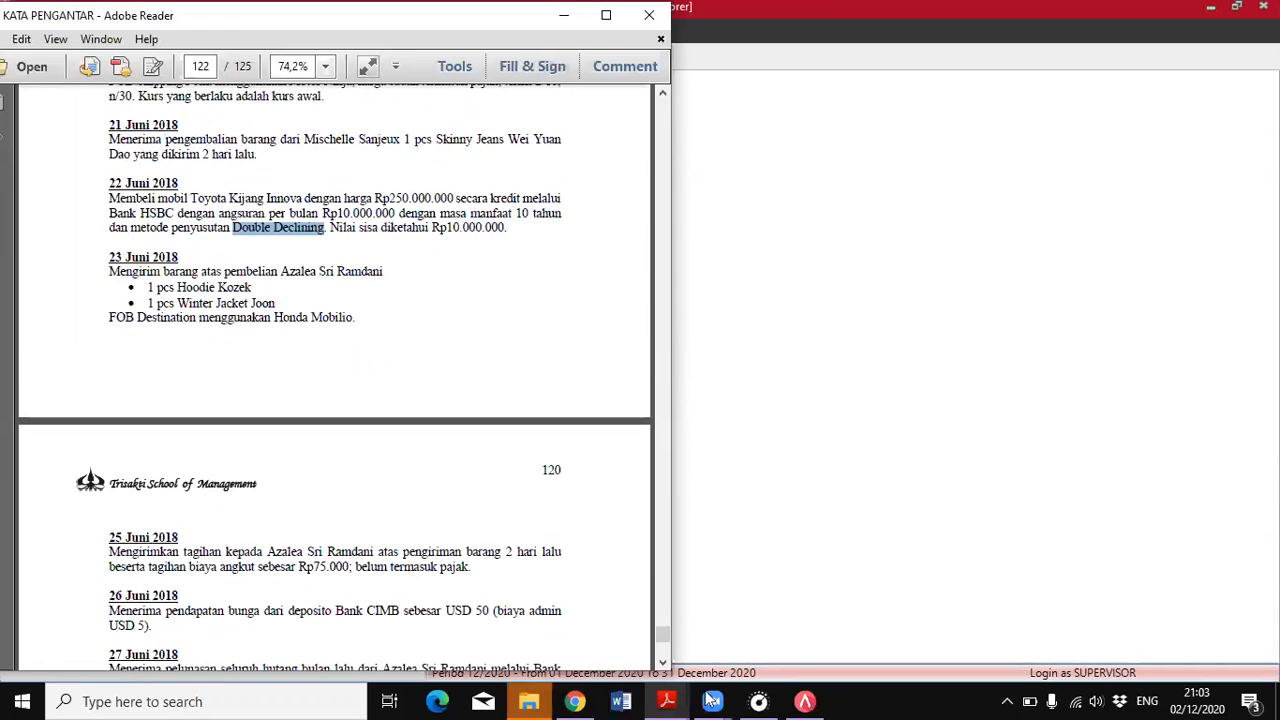
mouse_move(708, 694)
click(1055, 670)
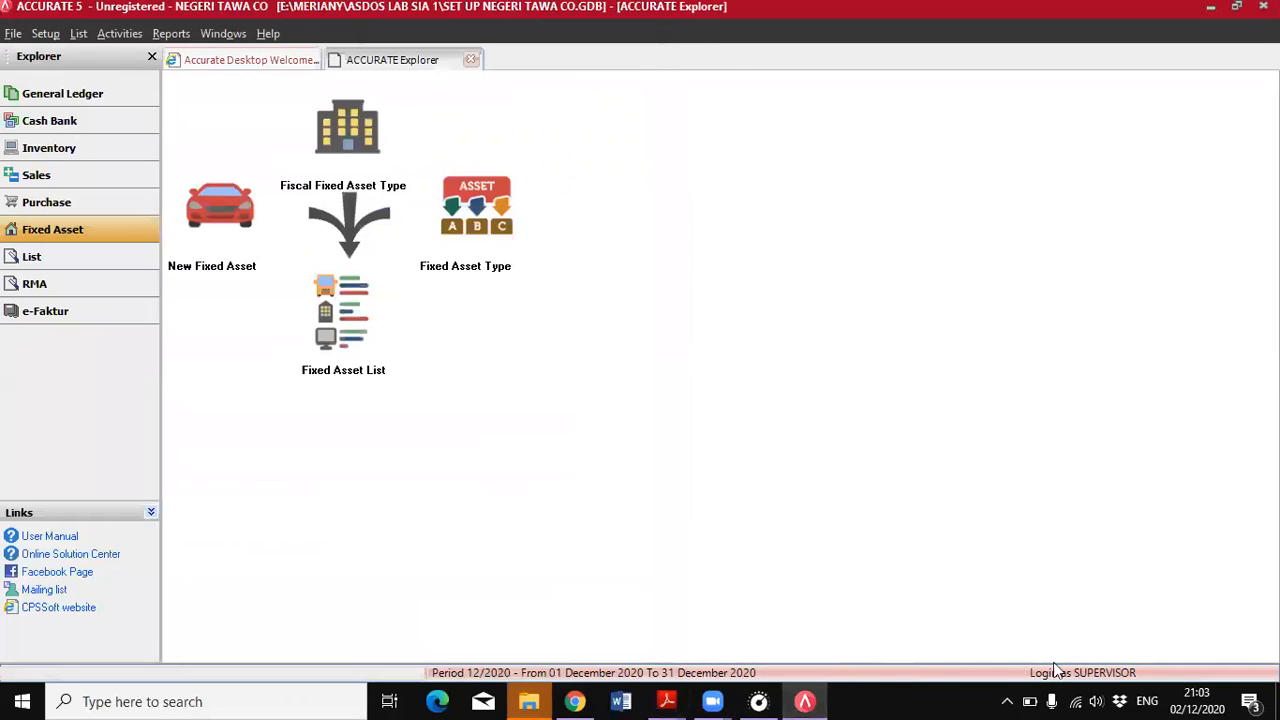
click(84, 180)
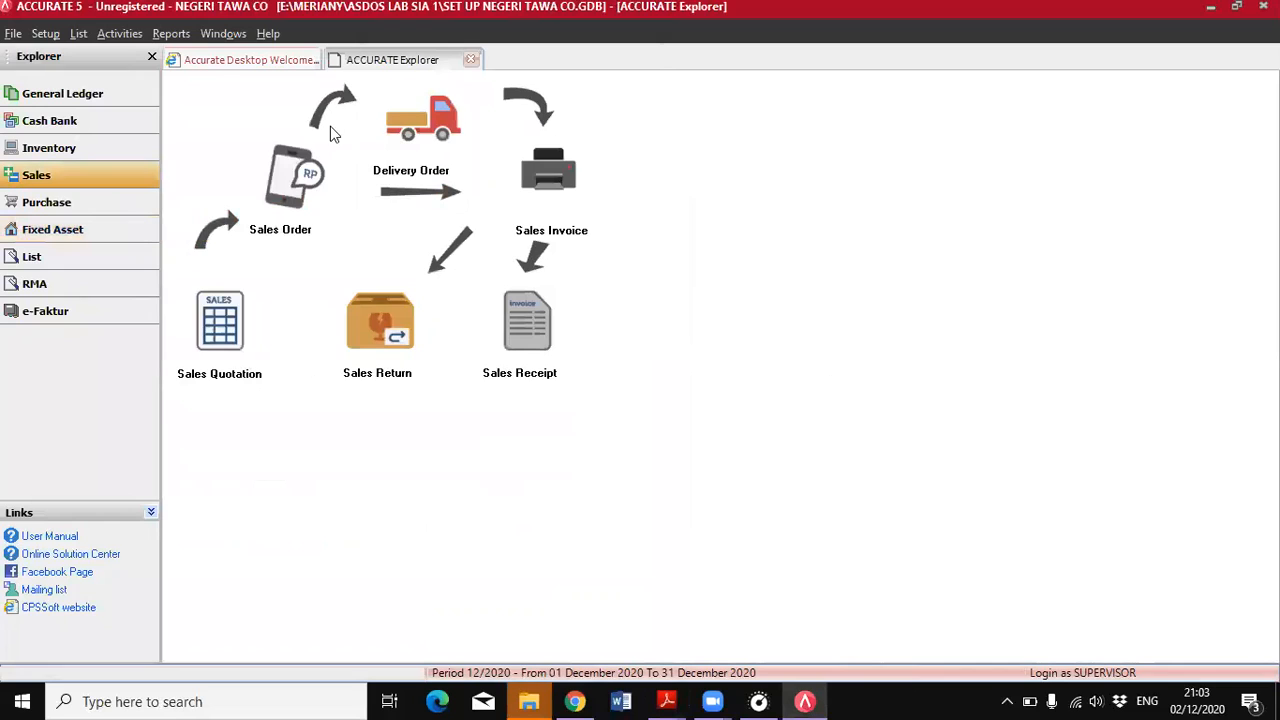
click(443, 122)
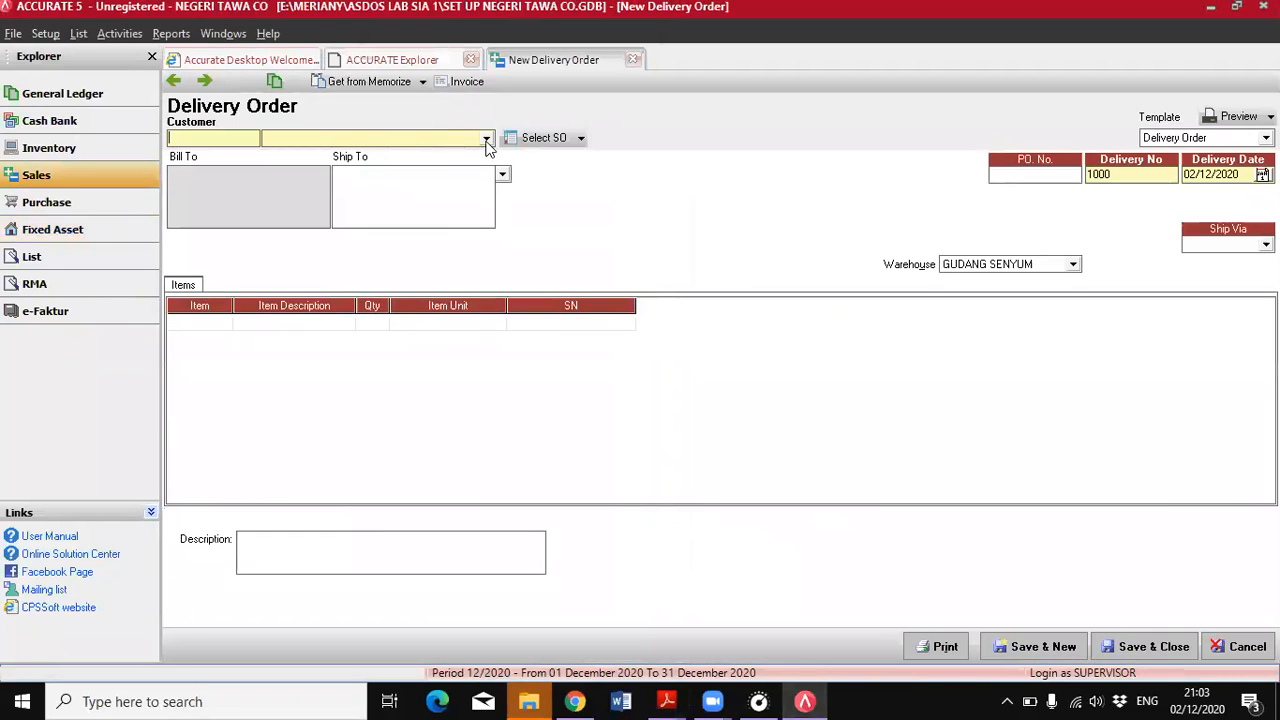
click(487, 139)
click(378, 172)
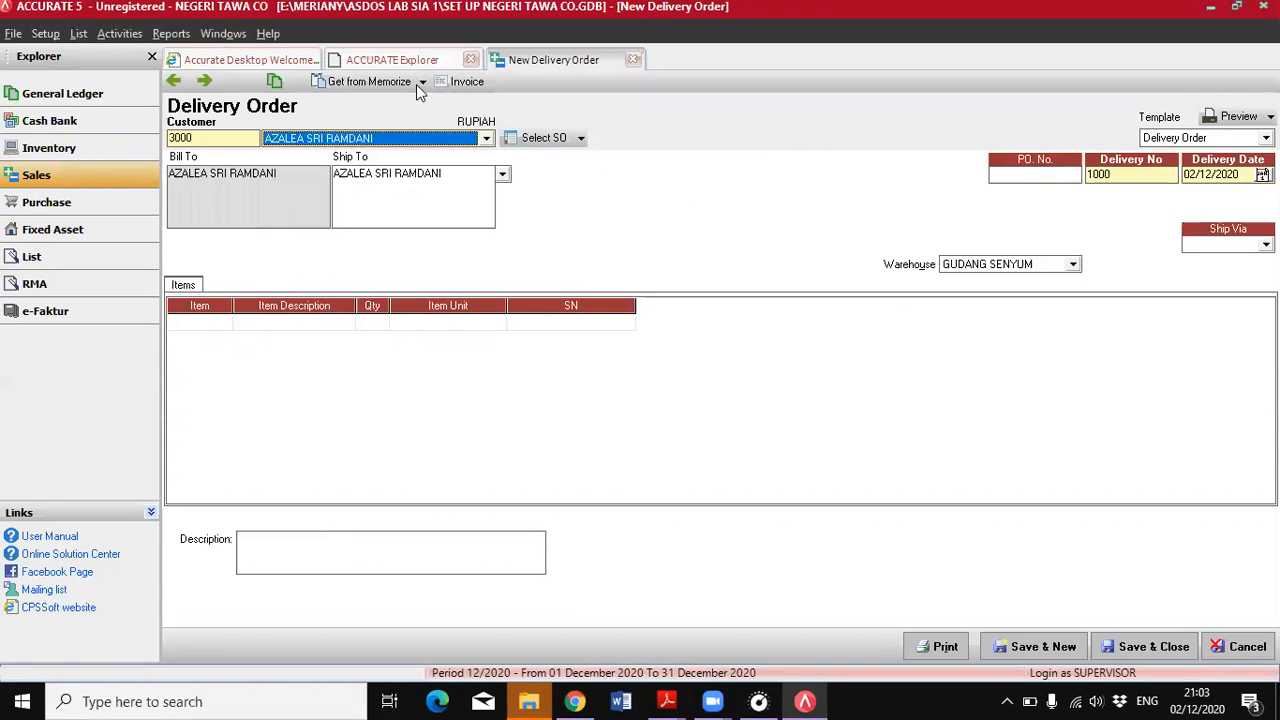
click(1090, 177)
text(100)
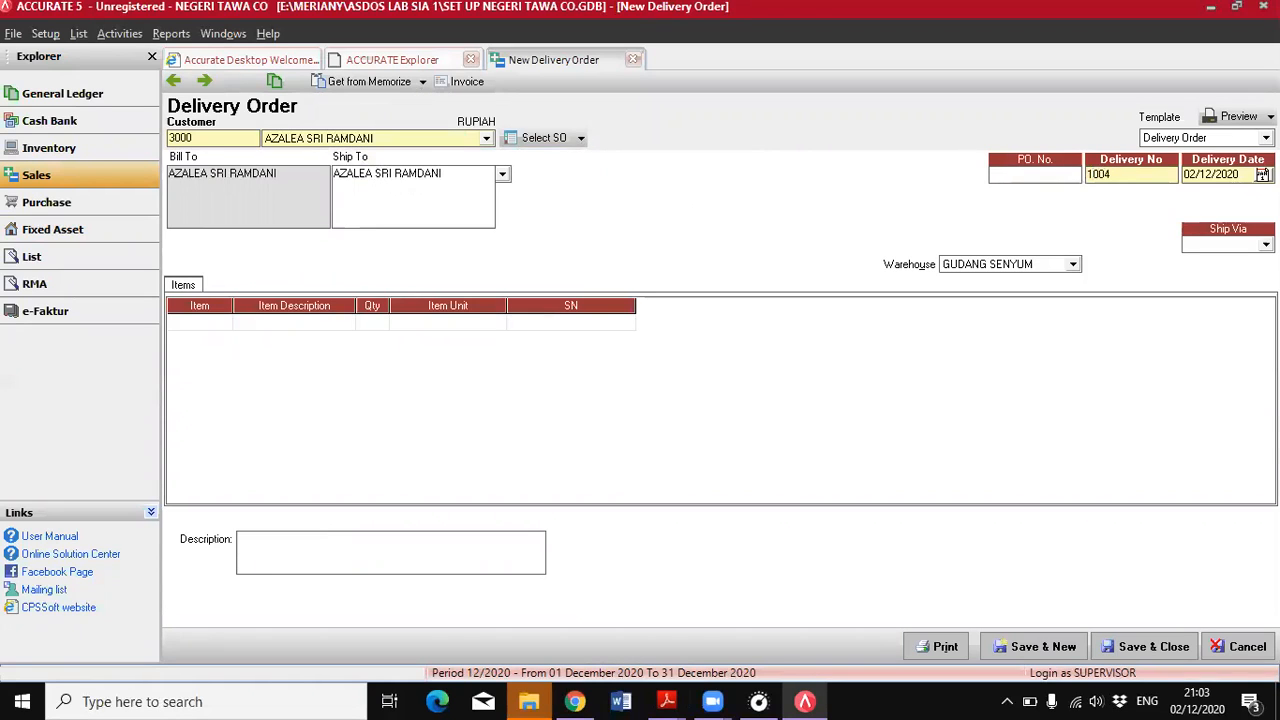
Set the delivery date to 23/06/2018 and the shipping method to Honda Mobilio, following the PDF's 23 June entry
mouse_move(667, 701)
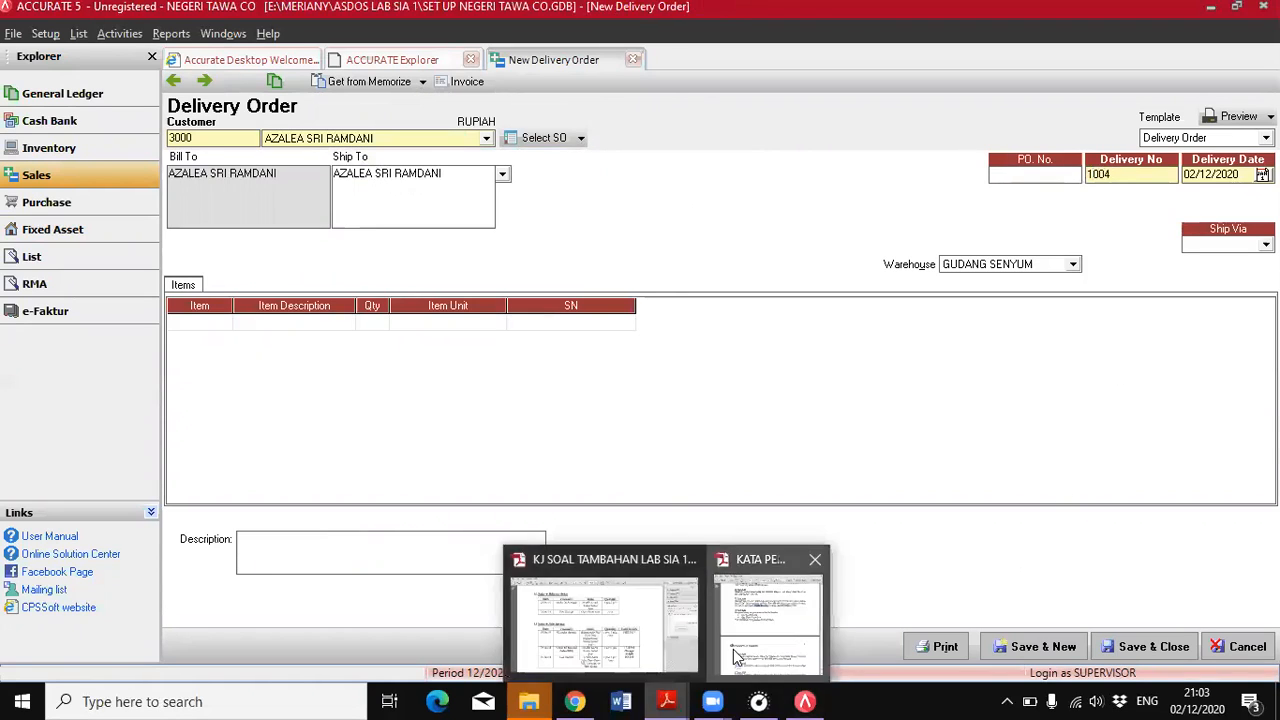
click(737, 656)
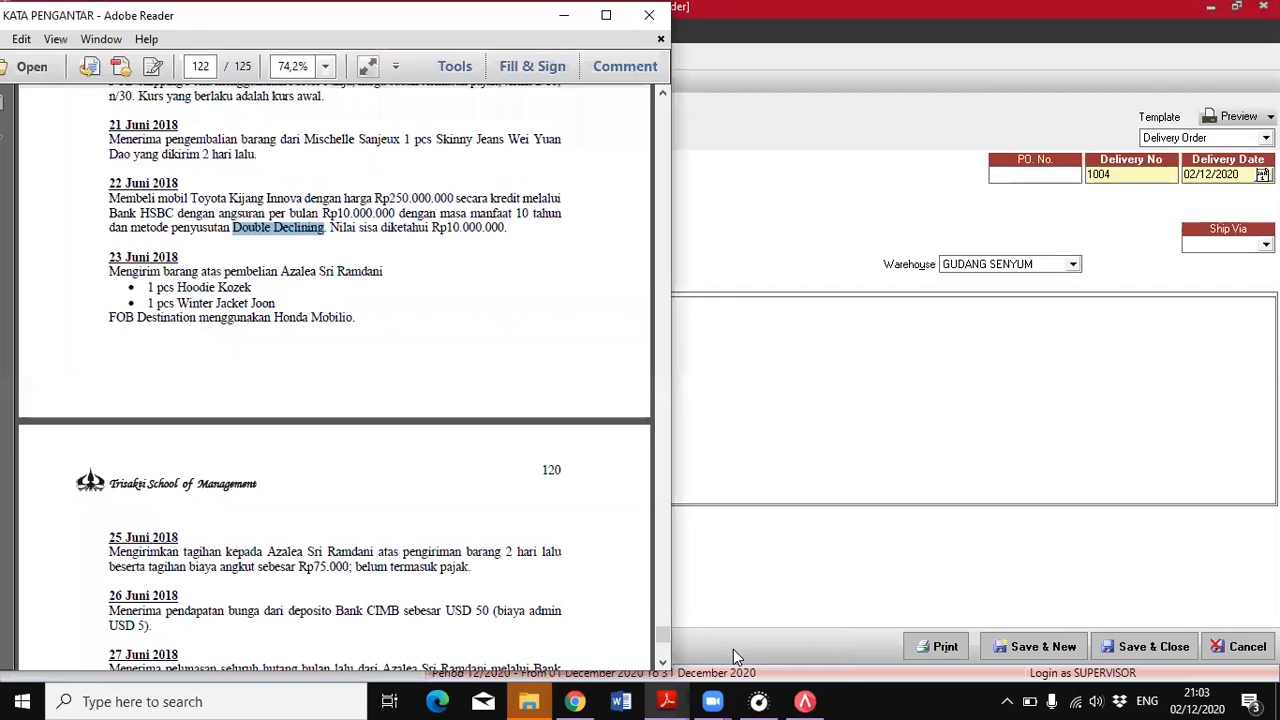
click(1238, 176)
text(23/06/2018)
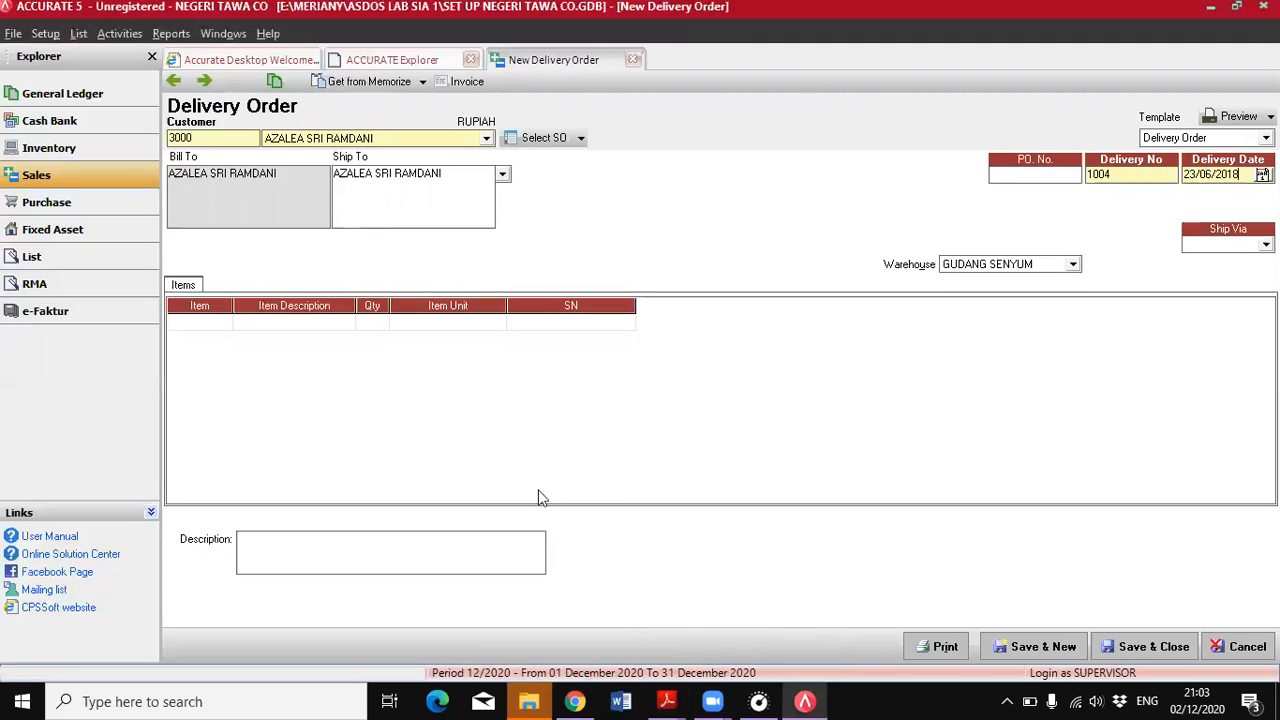
click(668, 700)
click(770, 620)
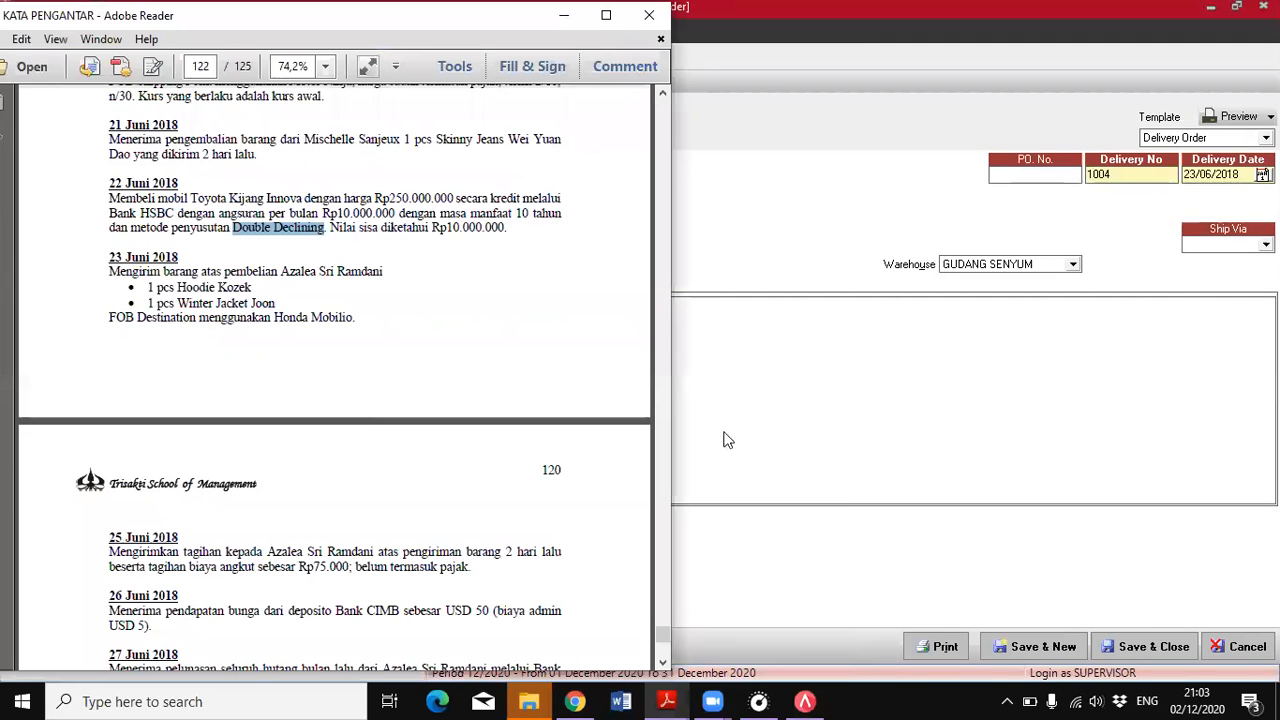
click(1235, 243)
click(1186, 283)
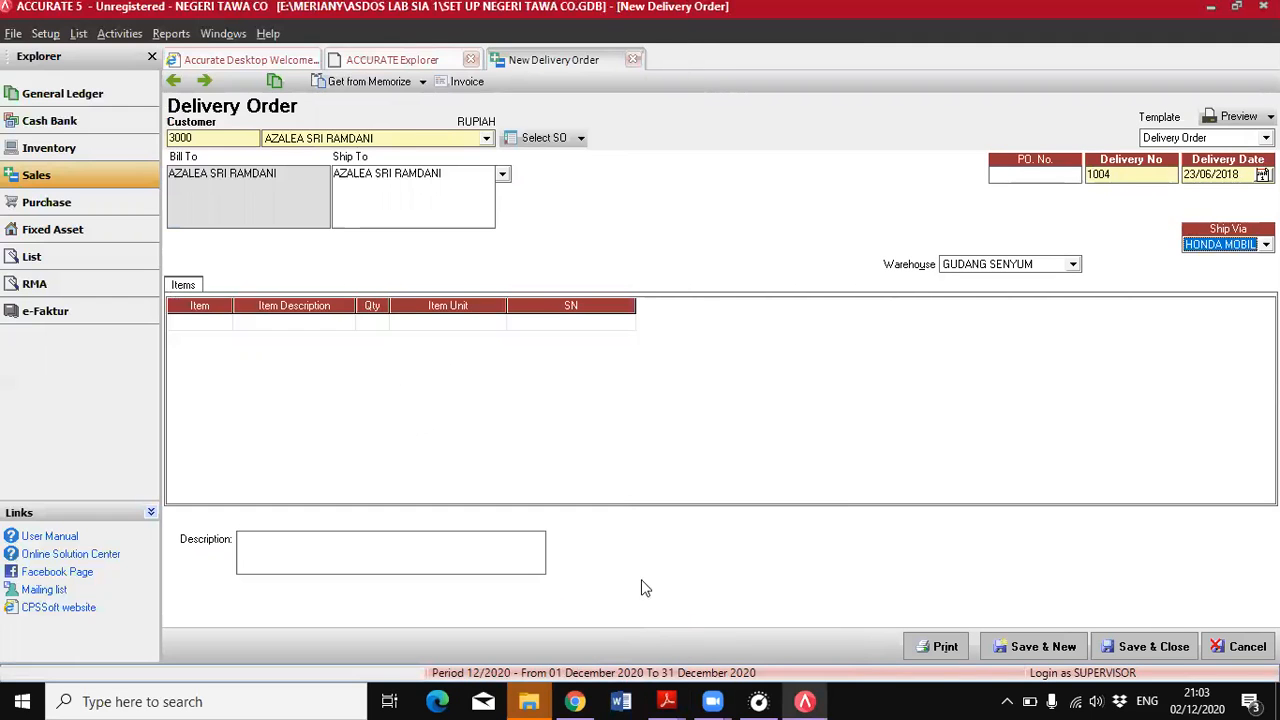
Arrange the PDF and the delivery order side by side and add item AK-01 HOODIE KOZEK with quantity 1
click(668, 700)
click(740, 620)
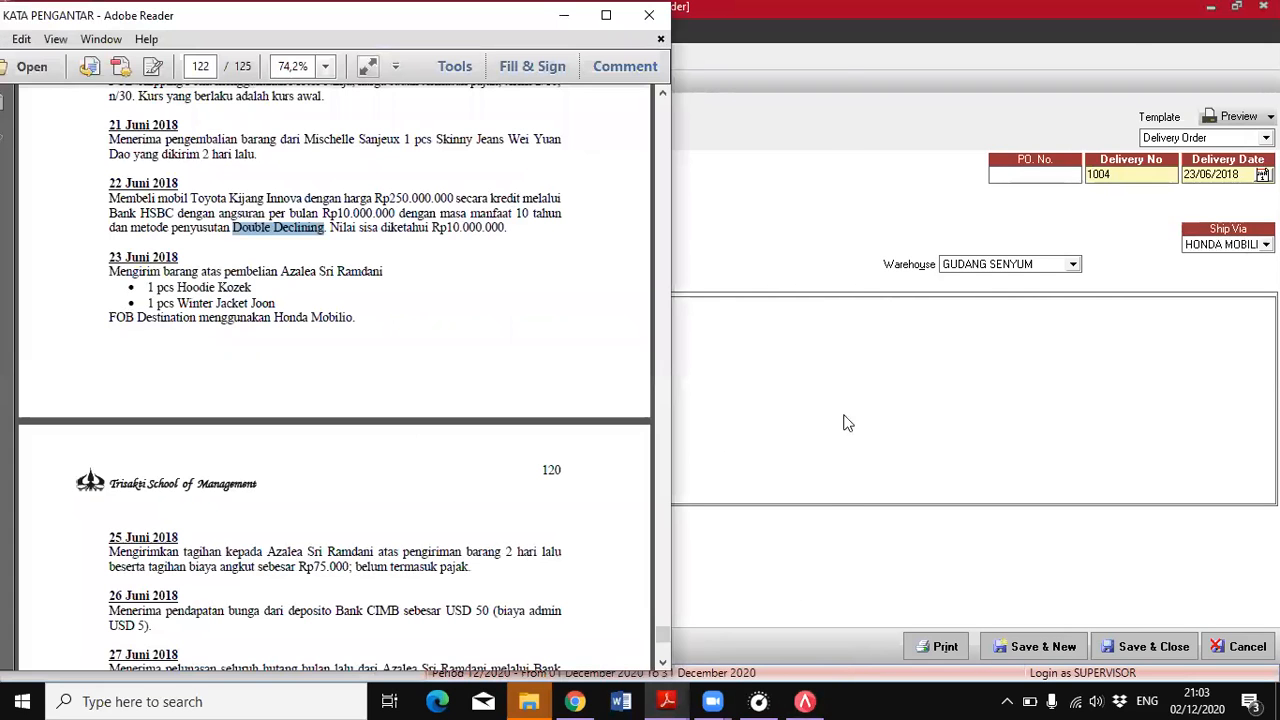
click(1236, 6)
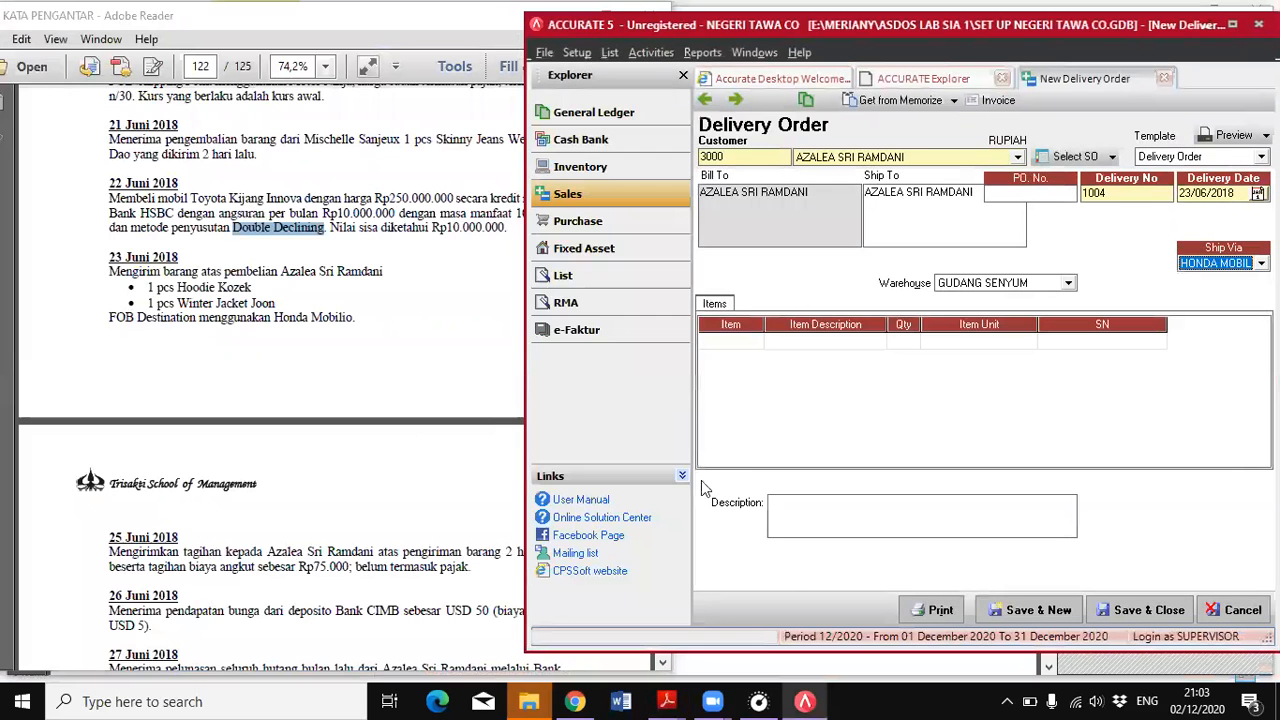
click(737, 347)
click(752, 345)
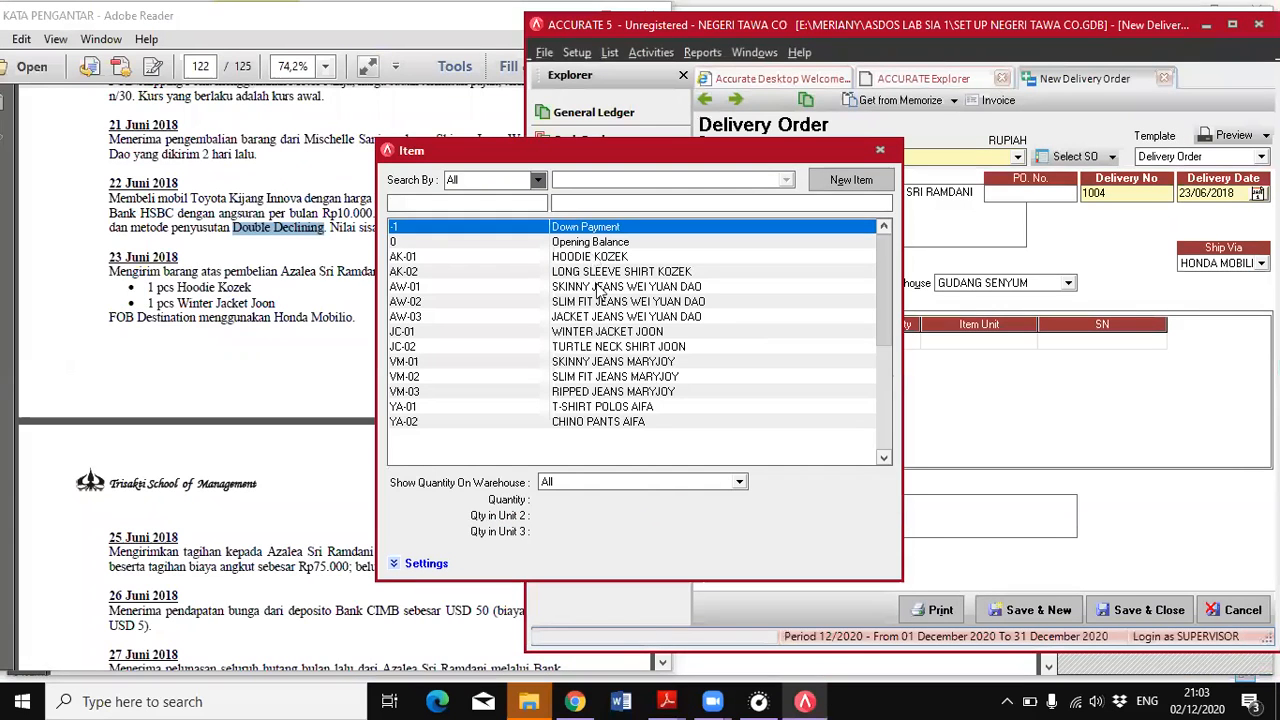
double_click(596, 257)
click(941, 351)
key(Down)
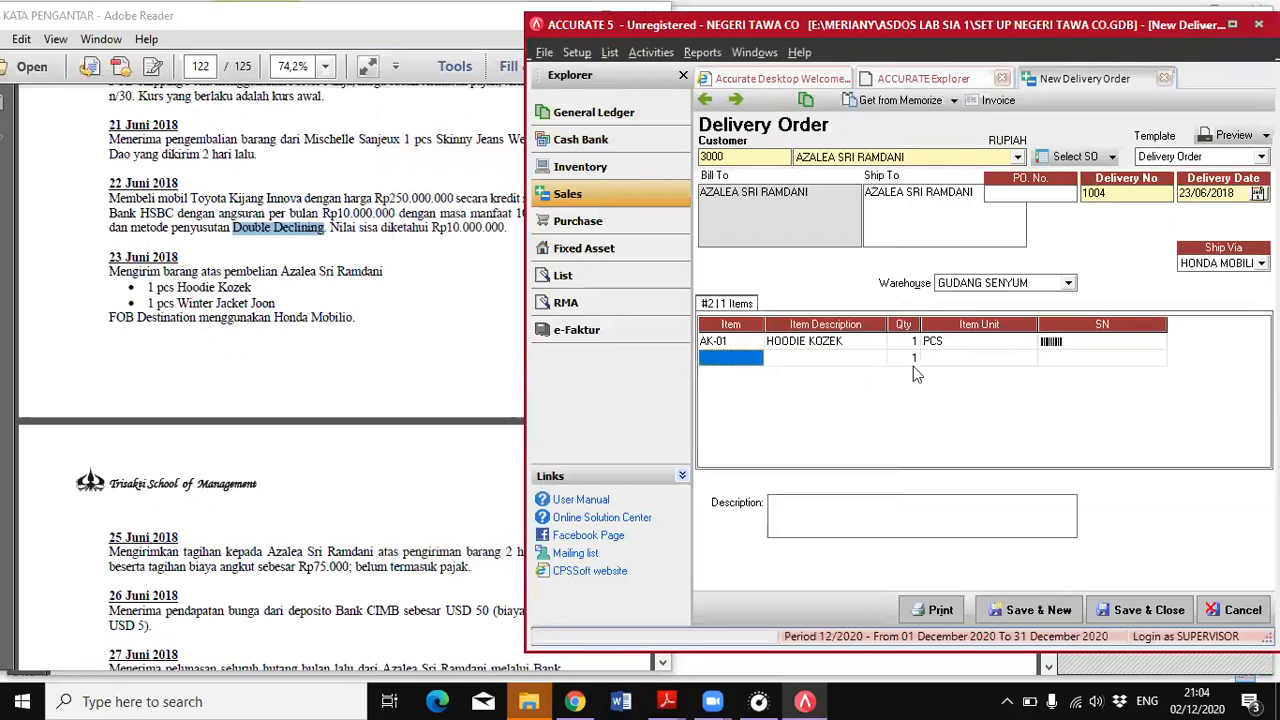
Add item JC-01 WINTER JACKET JOON with quantity 1 and save the delivery order
click(759, 356)
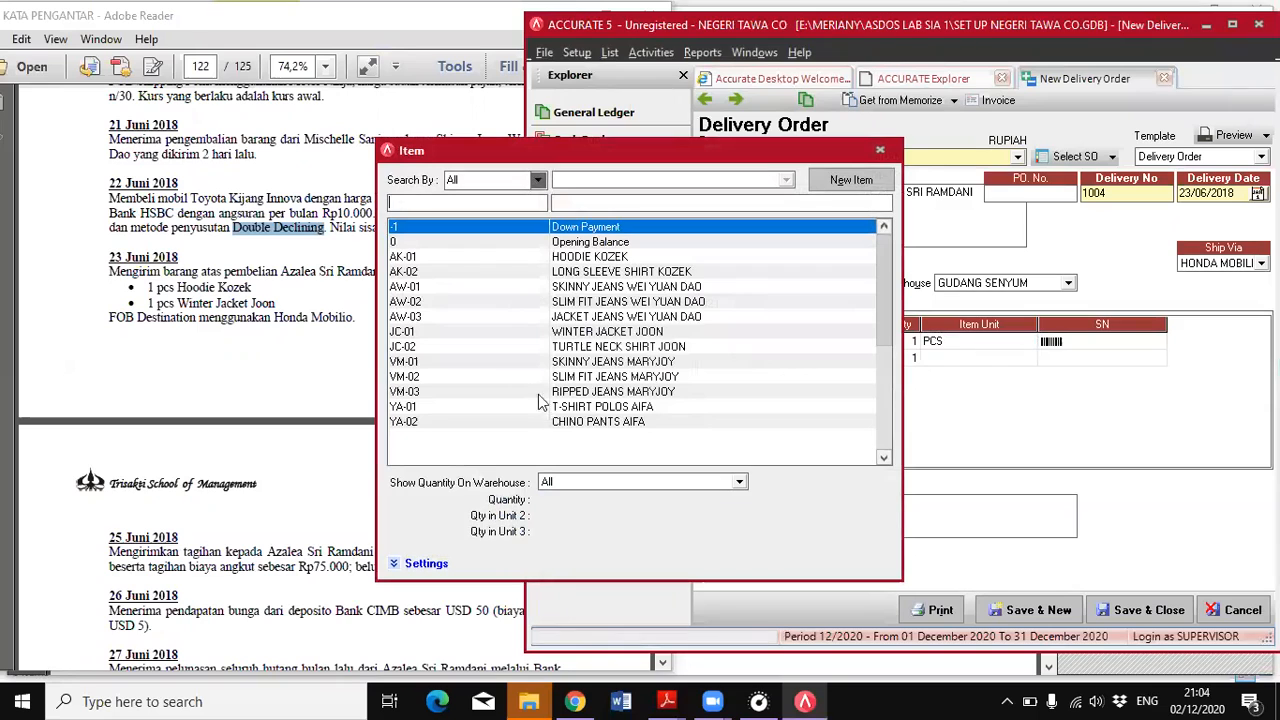
double_click(617, 331)
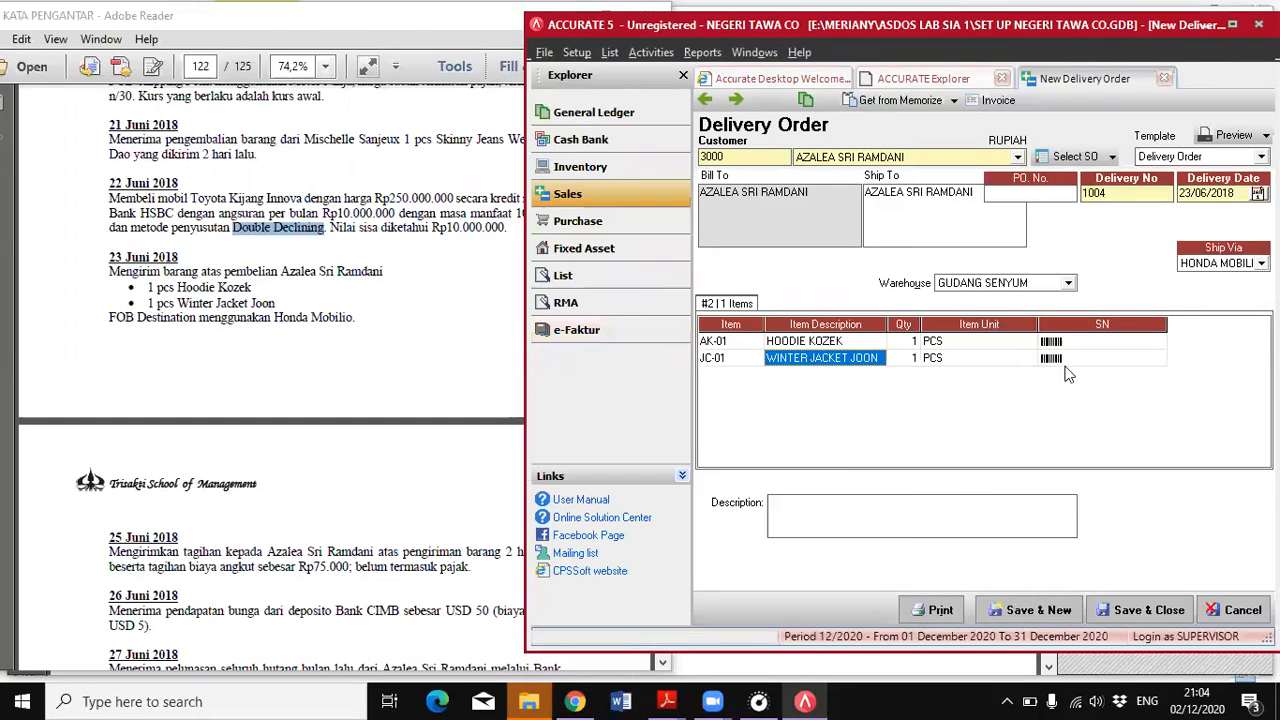
click(1100, 358)
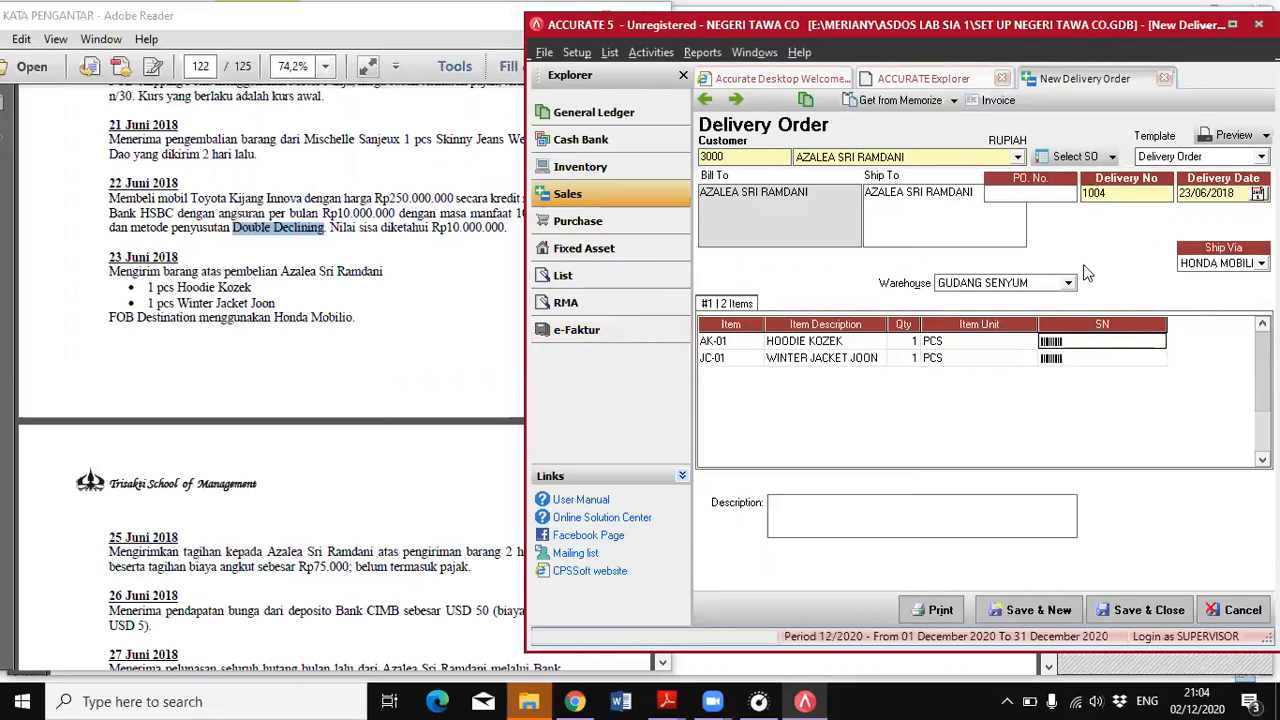
click(1140, 610)
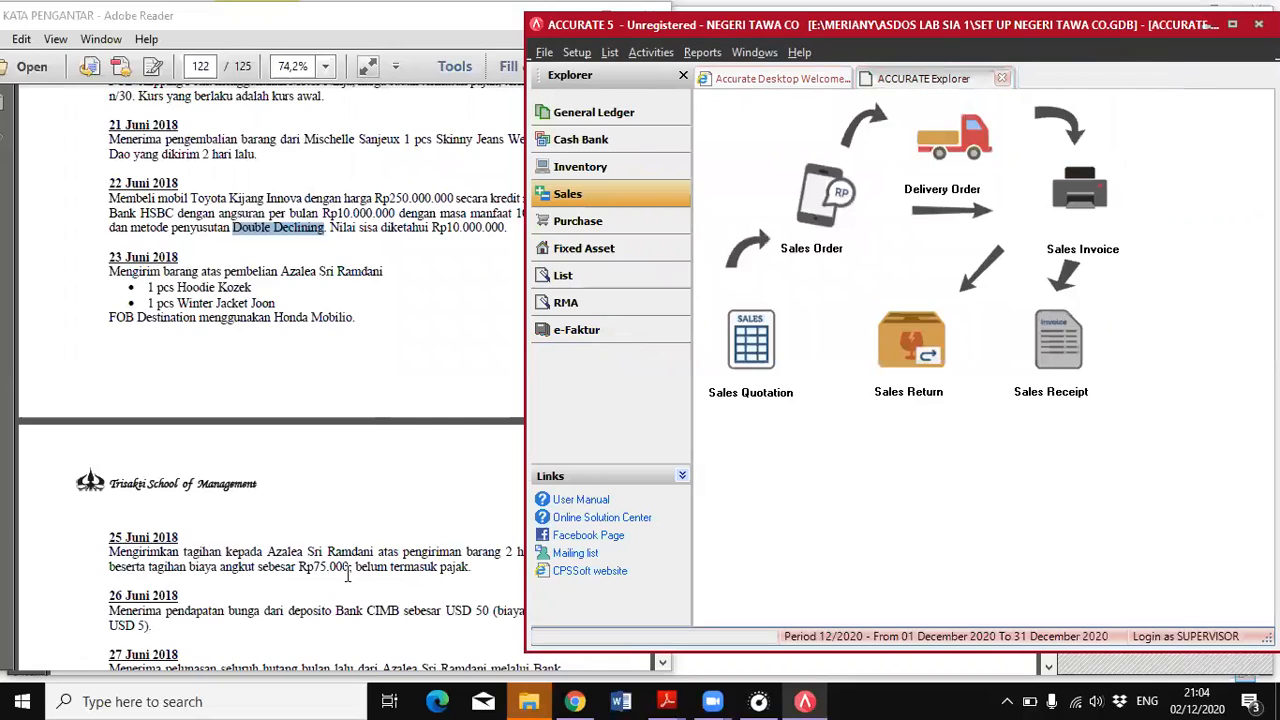
Read the 25 June billing entry in the PDF and start a maximized sales invoice for its customer
click(348, 574)
scroll(370, 548, down, 5)
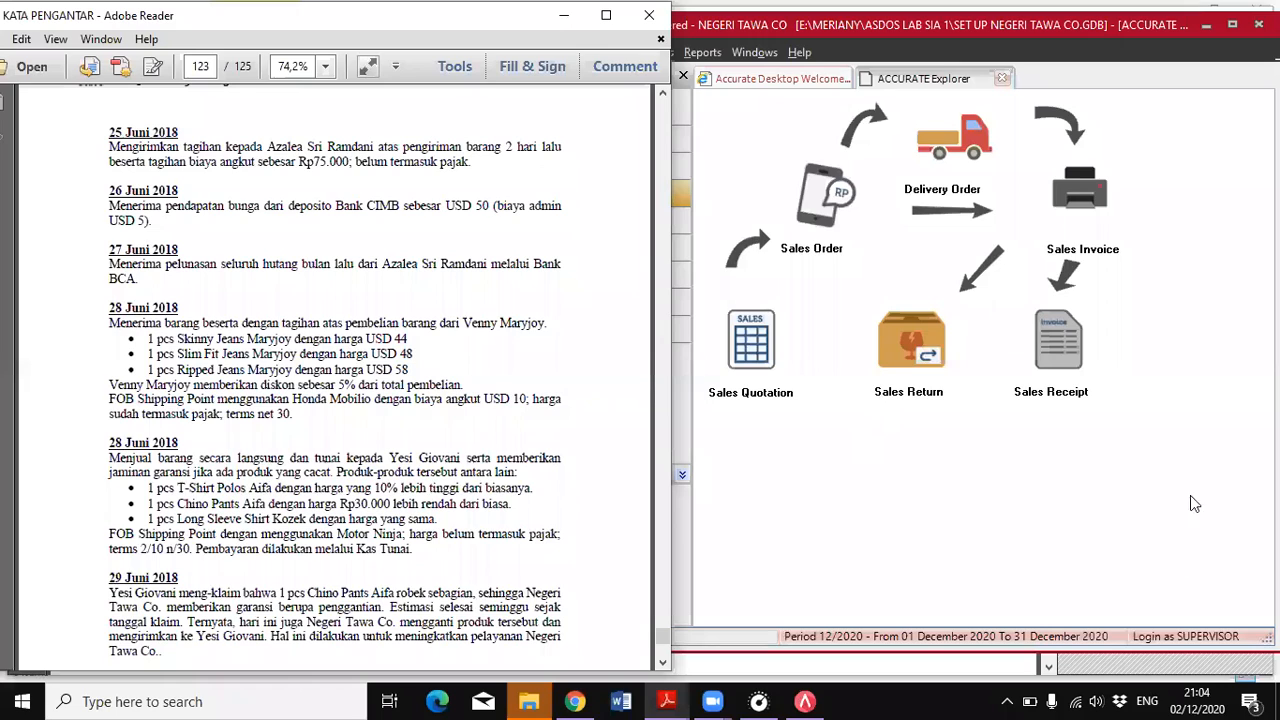
click(1078, 199)
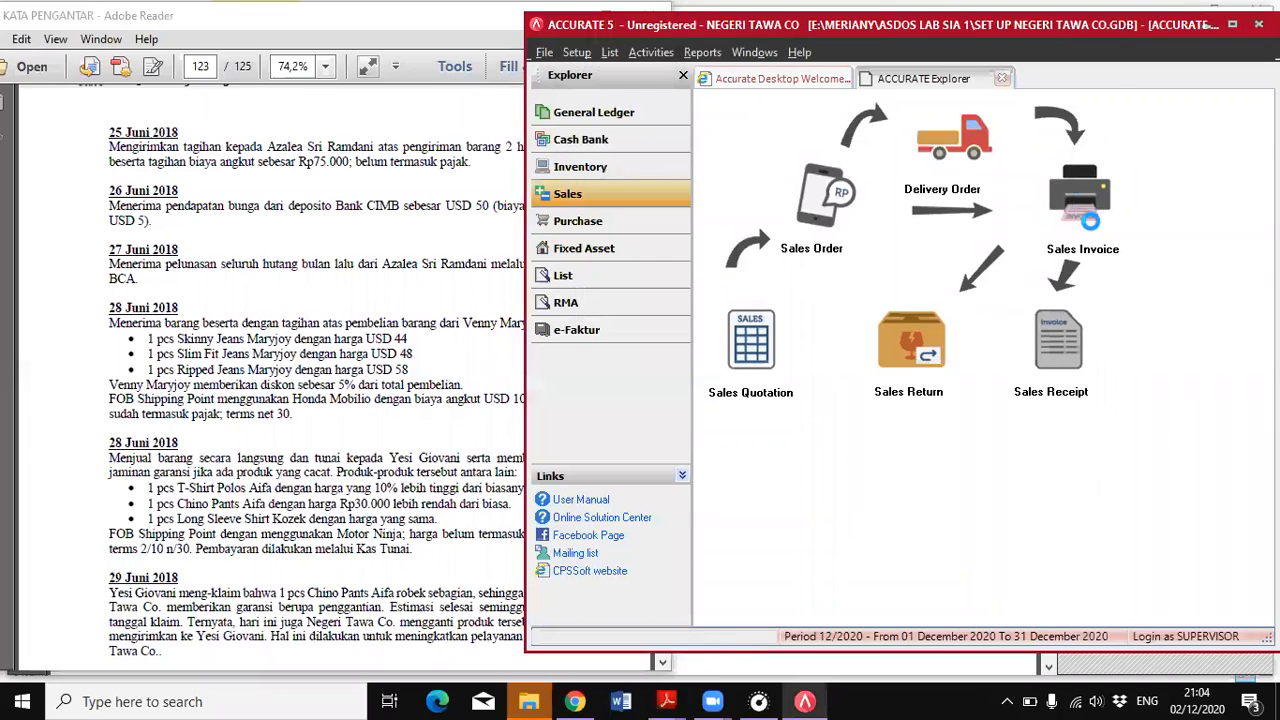
click(1233, 24)
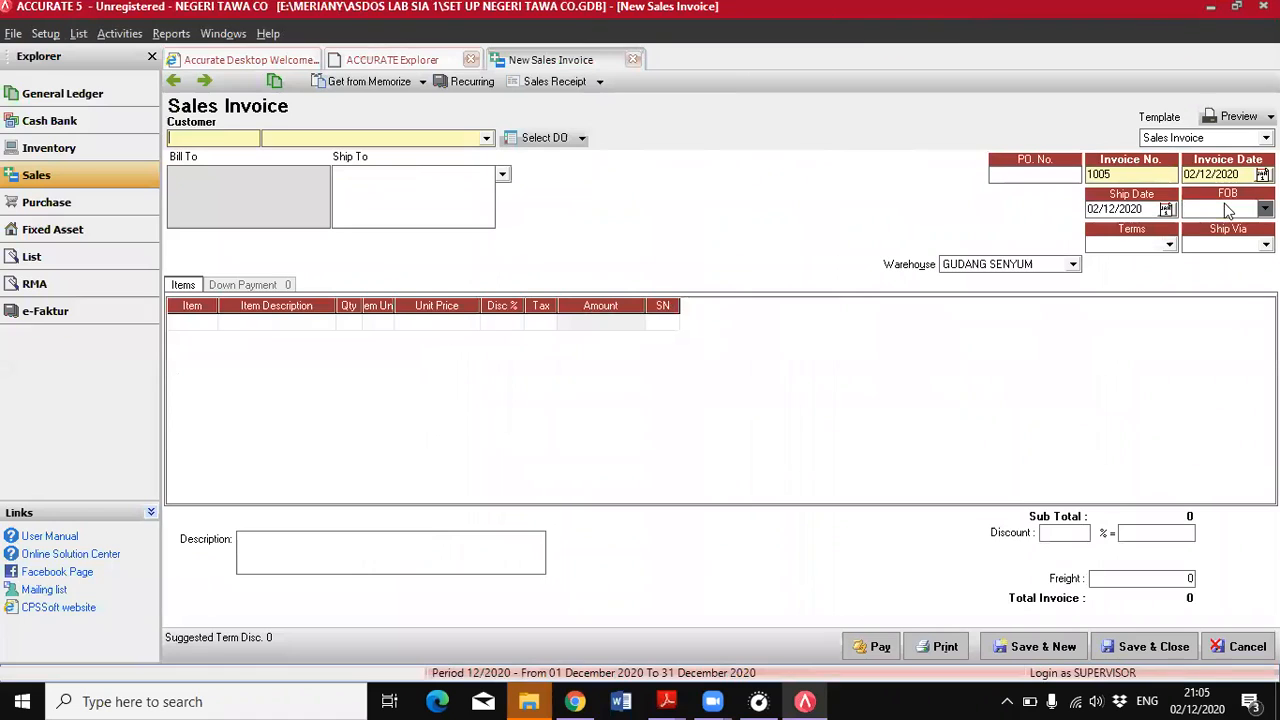
click(486, 138)
click(290, 162)
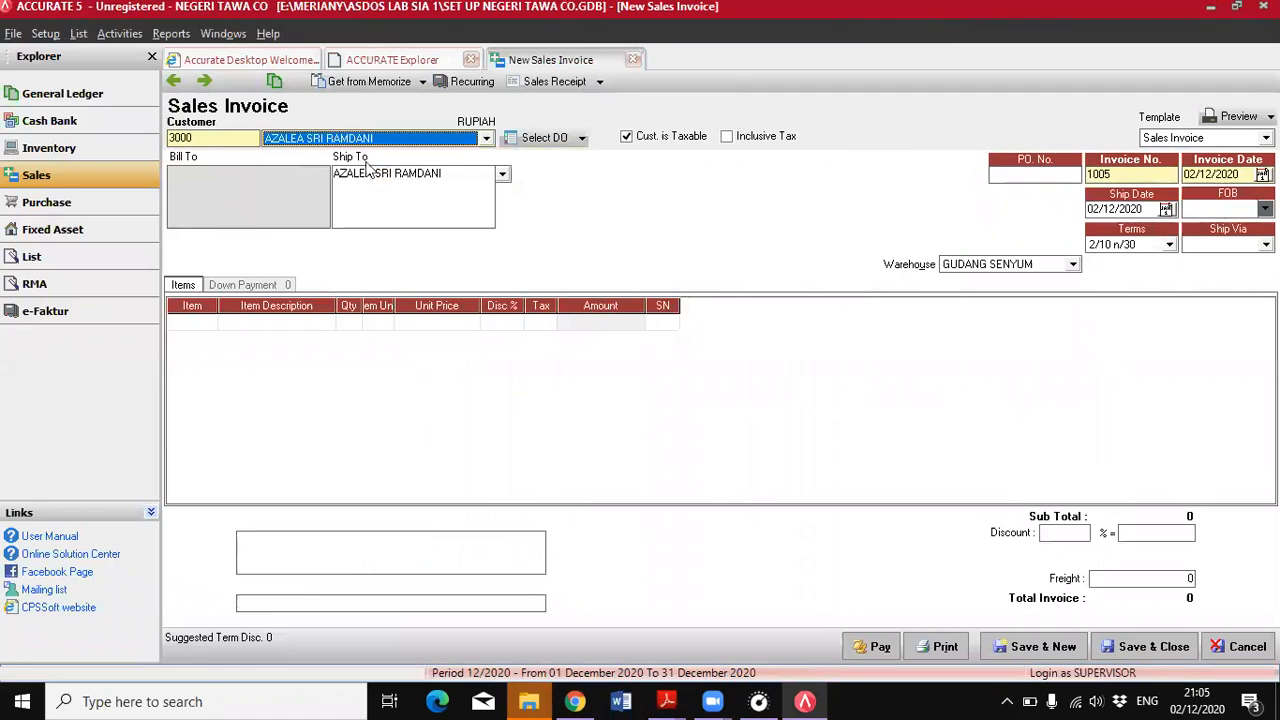
Set the sales invoice's invoice date and ship date to 25/06/2018
click(1238, 174)
mouse_move(667, 701)
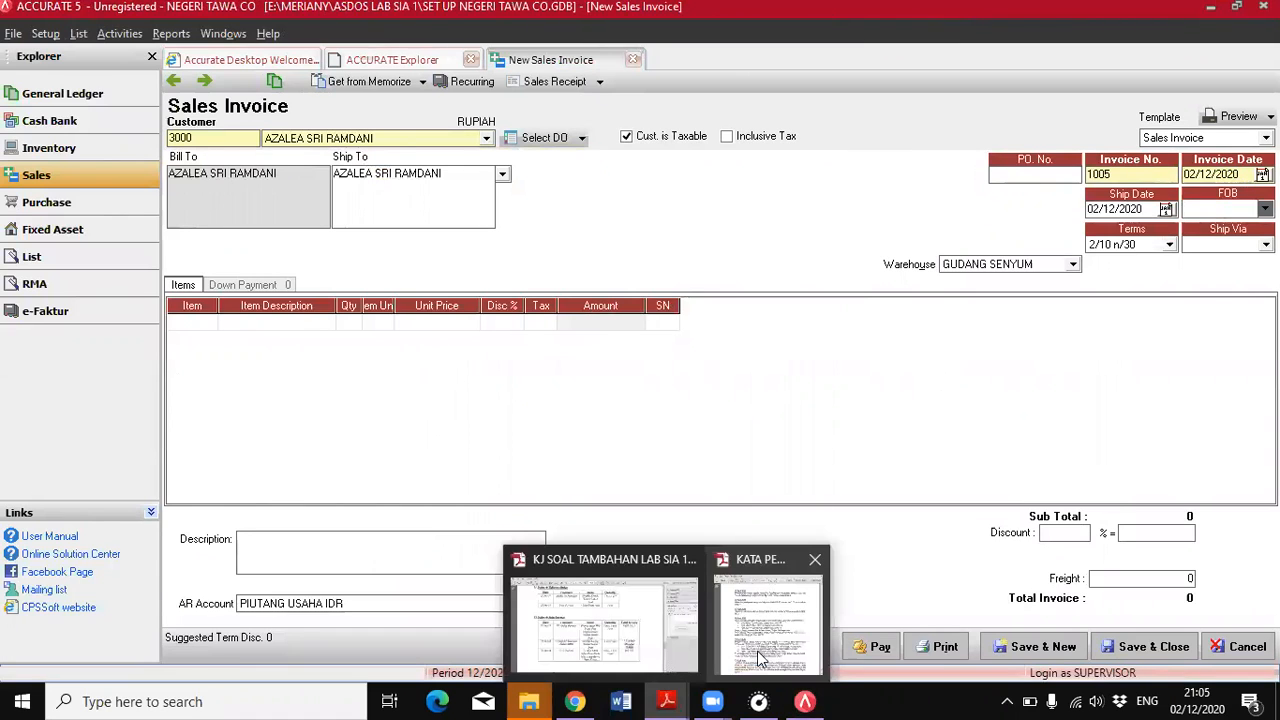
click(760, 655)
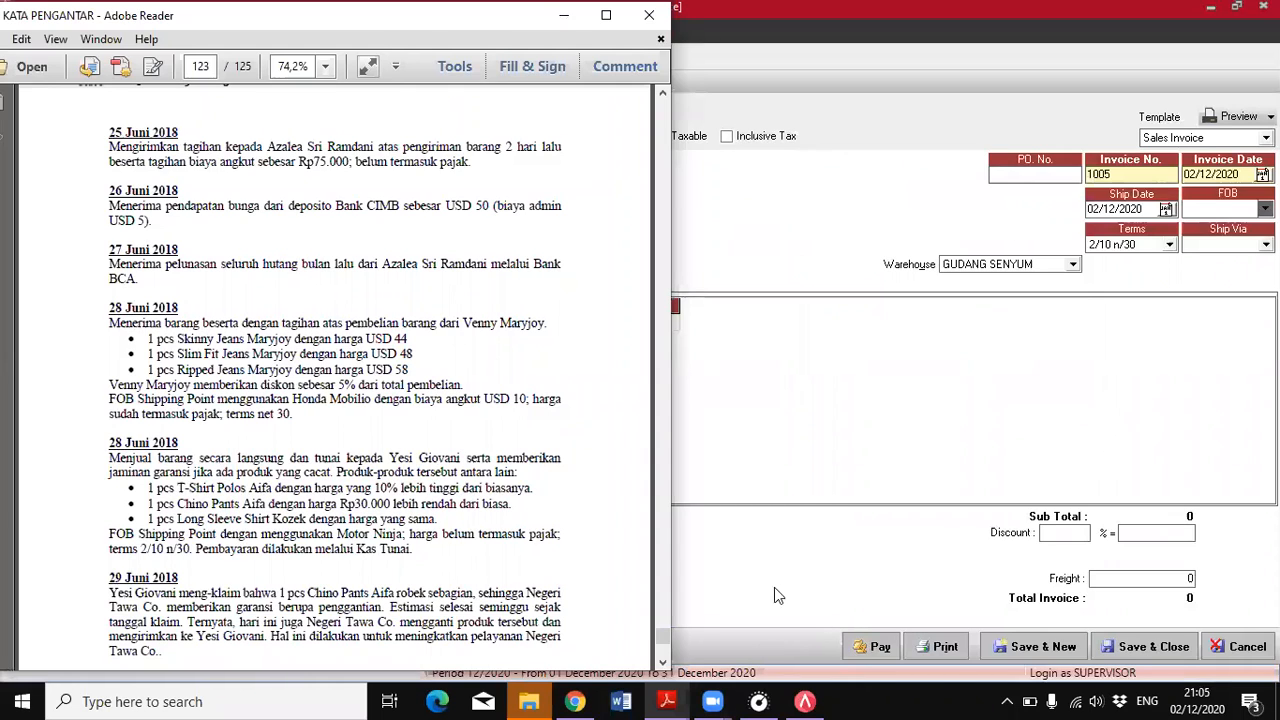
click(1211, 174)
text(25062018)
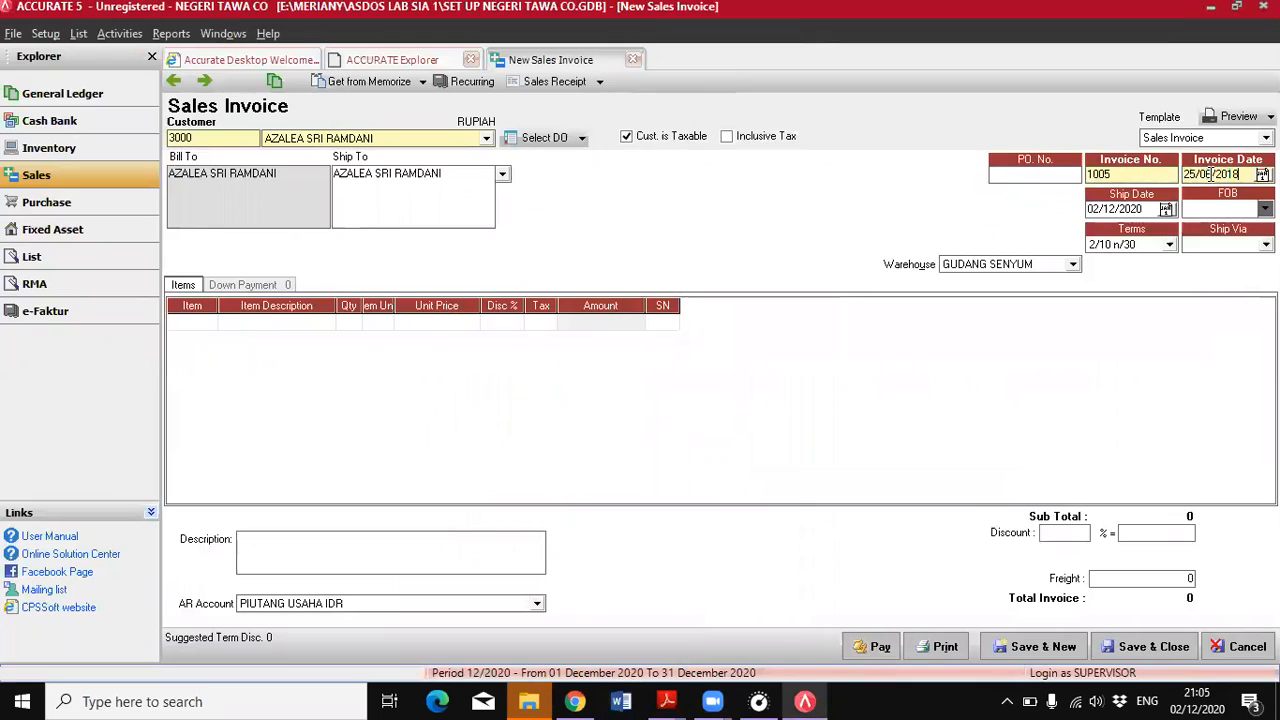
click(1082, 209)
text(25/06/2018)
key(Tab)
Set the invoice's FOB to Destination and its shipping method to Honda Mobilio
click(1208, 240)
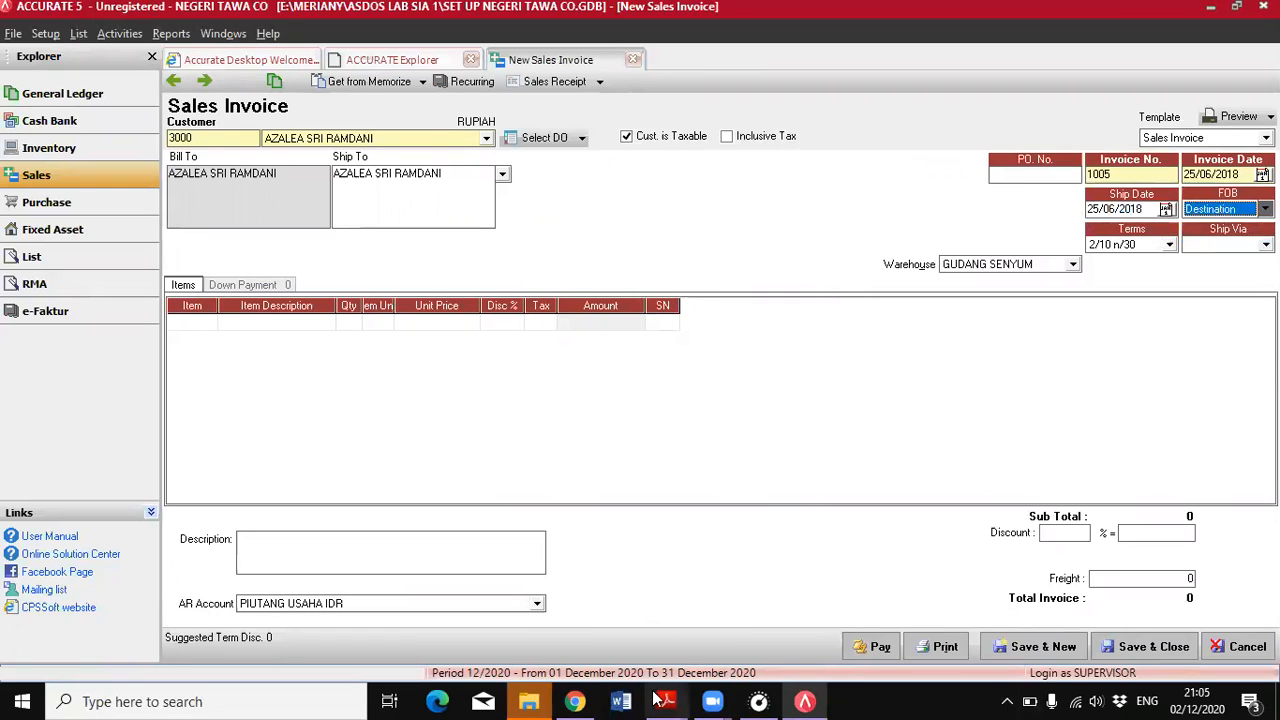
key(alt+Tab)
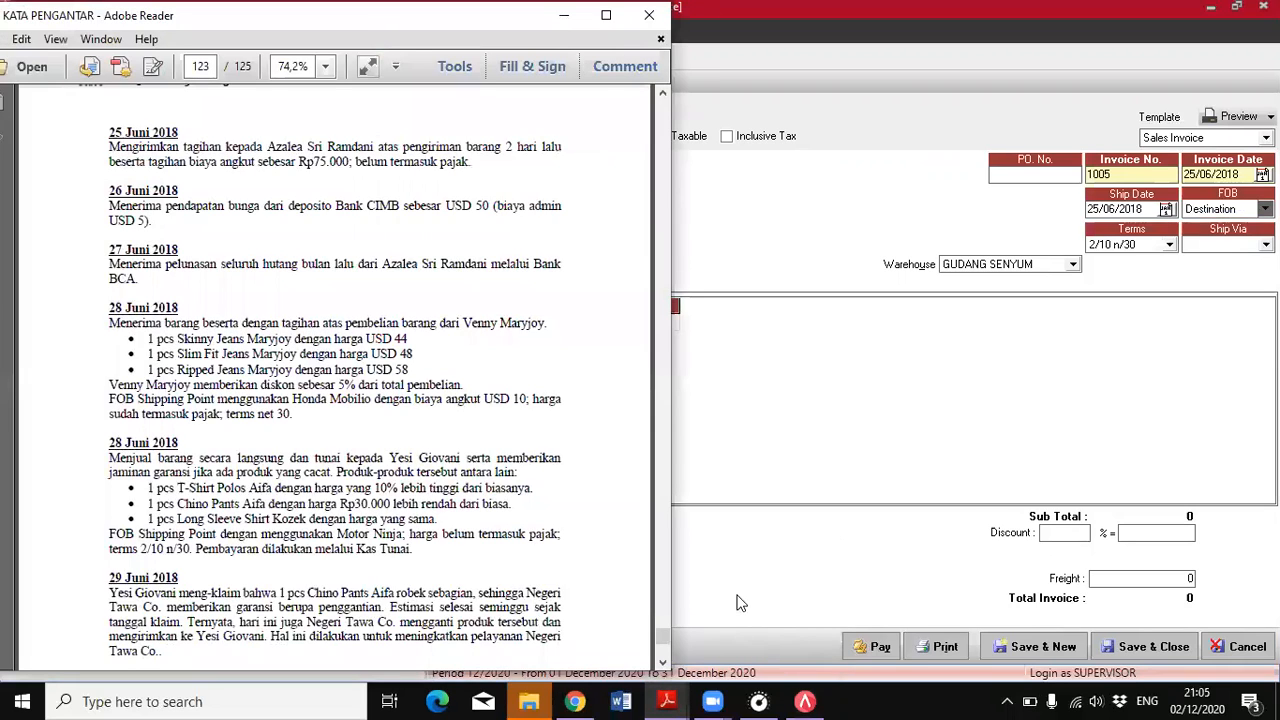
click(1245, 245)
click(1198, 274)
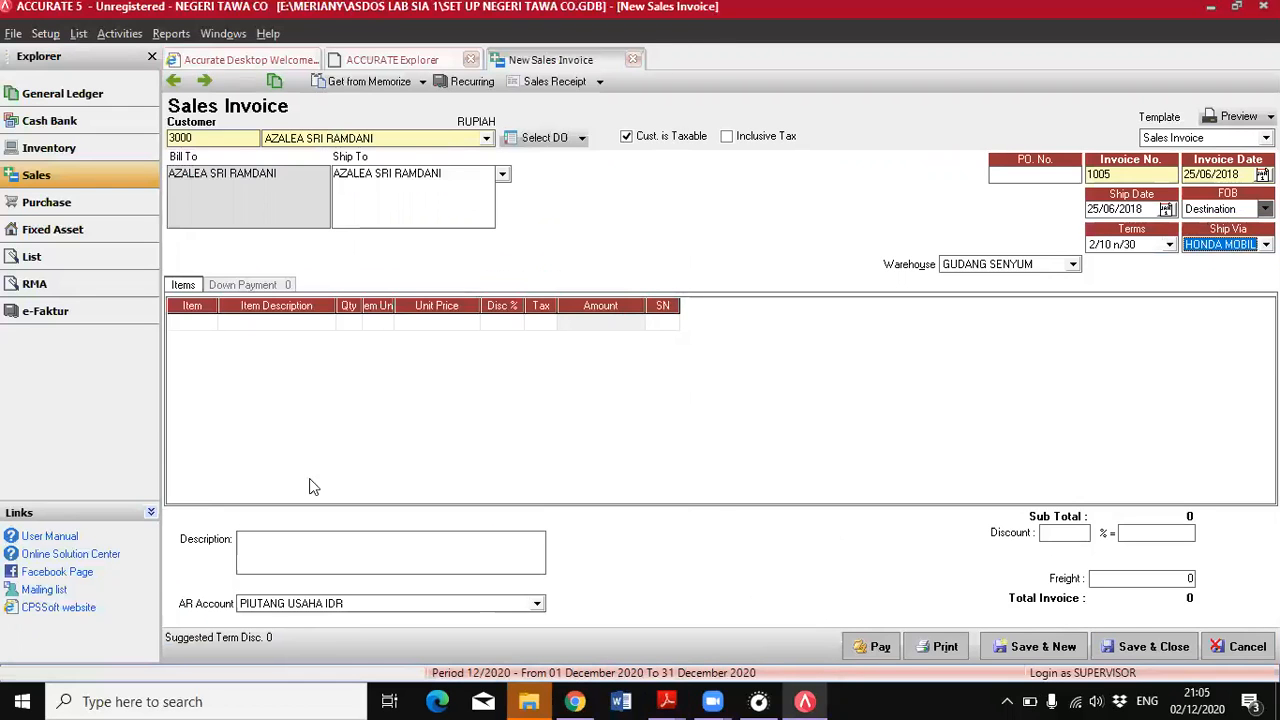
Bring the customer's delivery order dated 23/06/2018 into the sales invoice
click(581, 141)
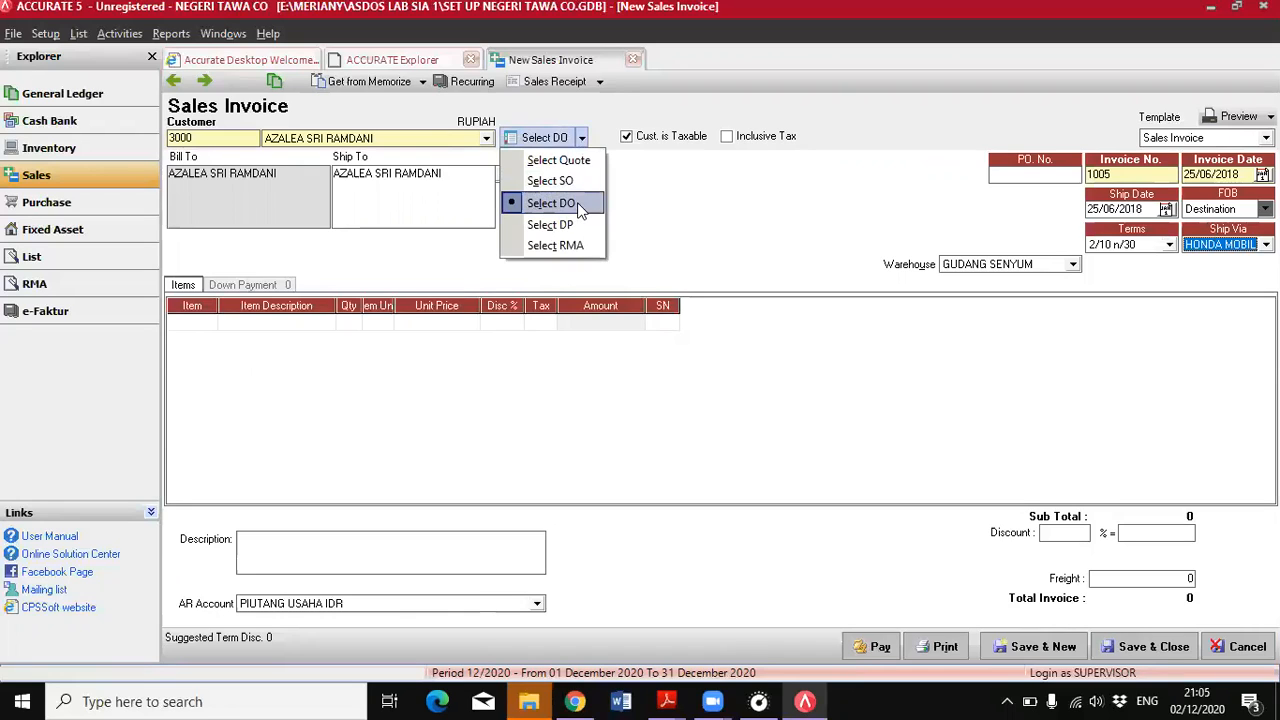
click(580, 205)
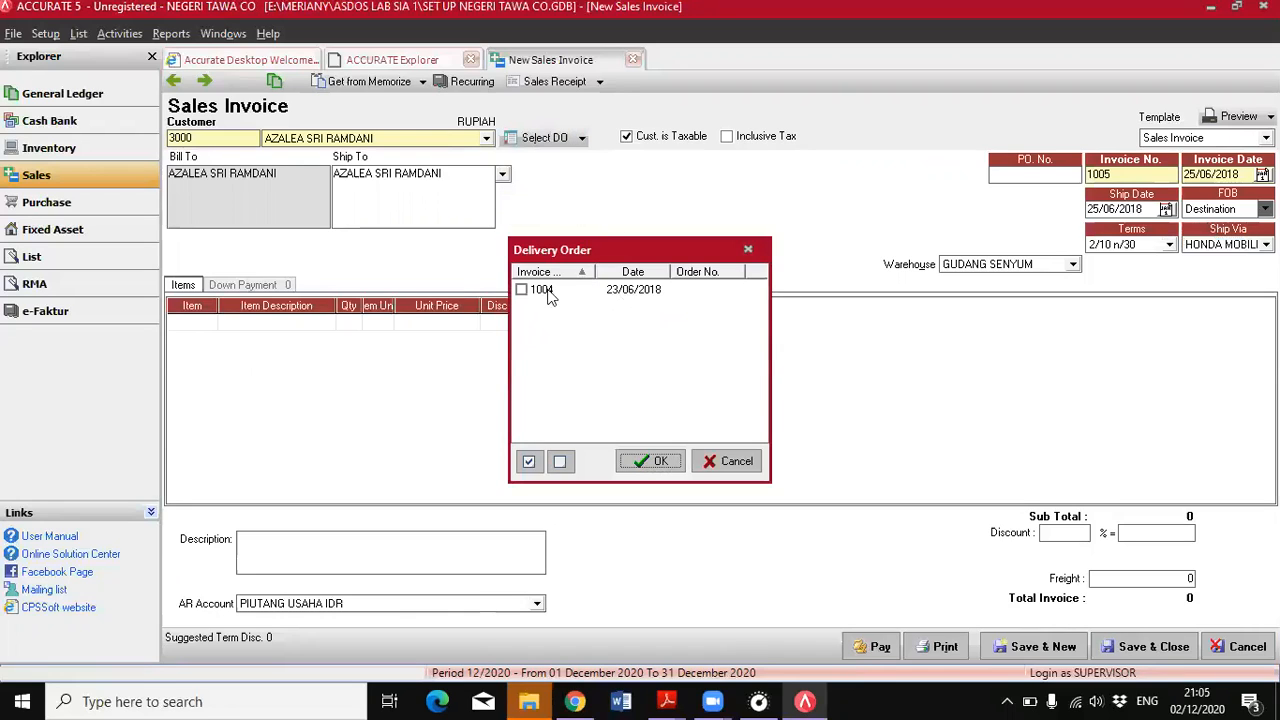
click(523, 291)
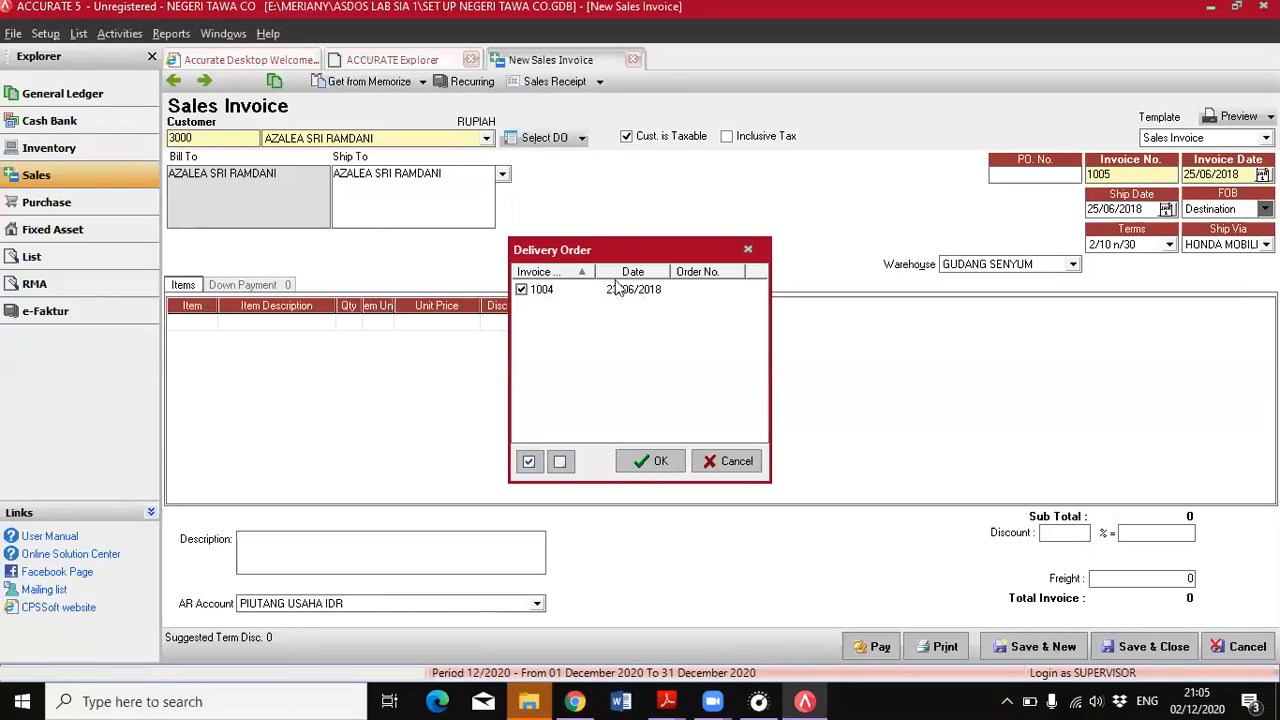
click(648, 462)
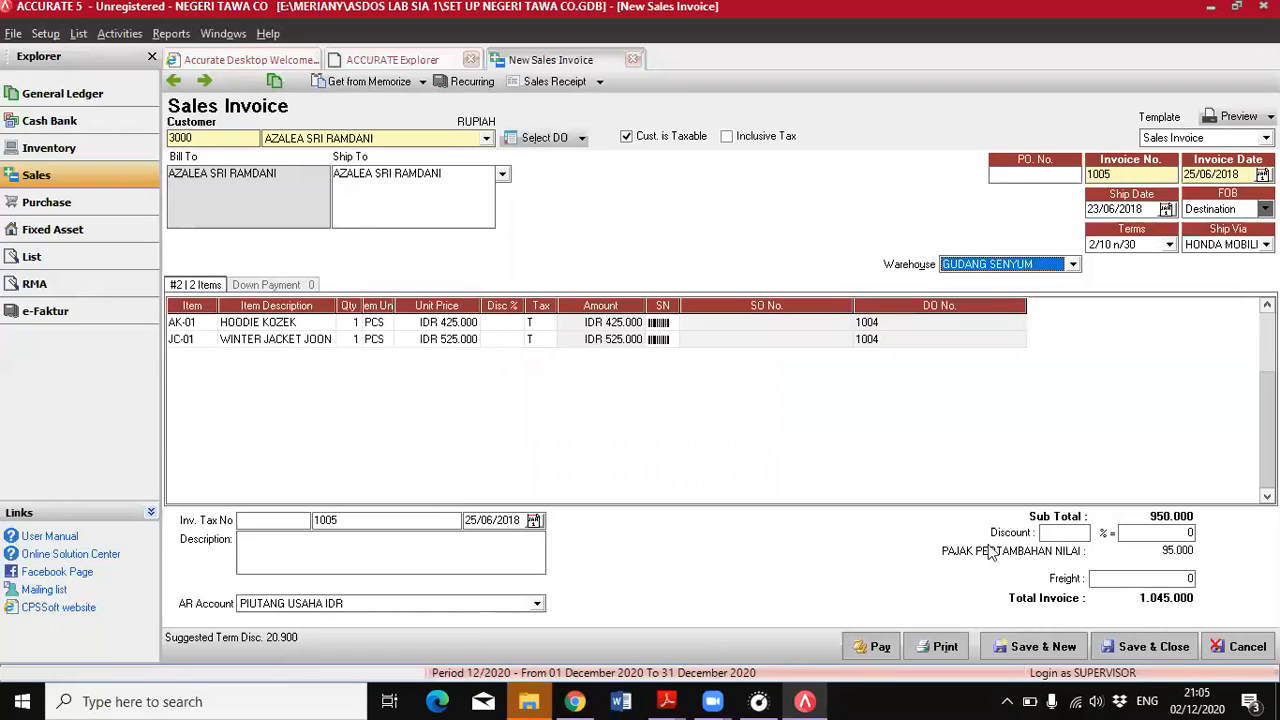
Set the invoice's freight to 75.000 according to the PDF's 25 June entry and try to save the invoice
click(666, 701)
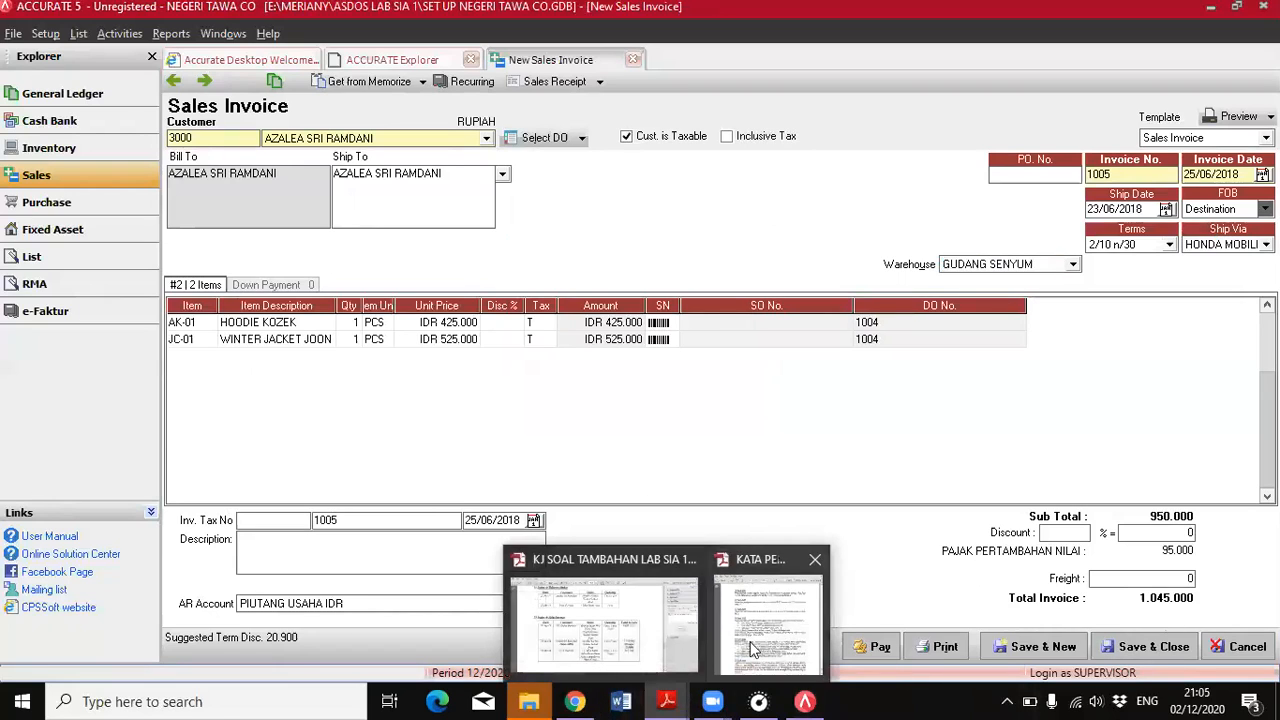
click(768, 615)
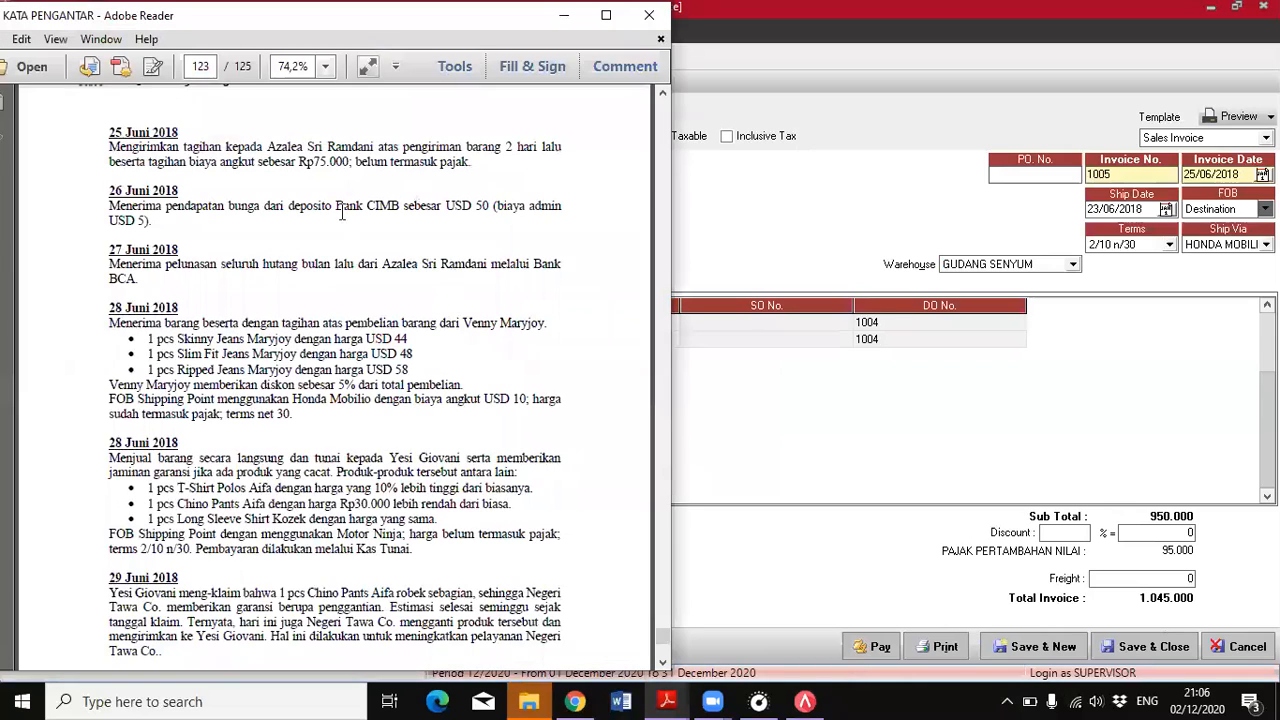
drag(314, 161, 351, 170)
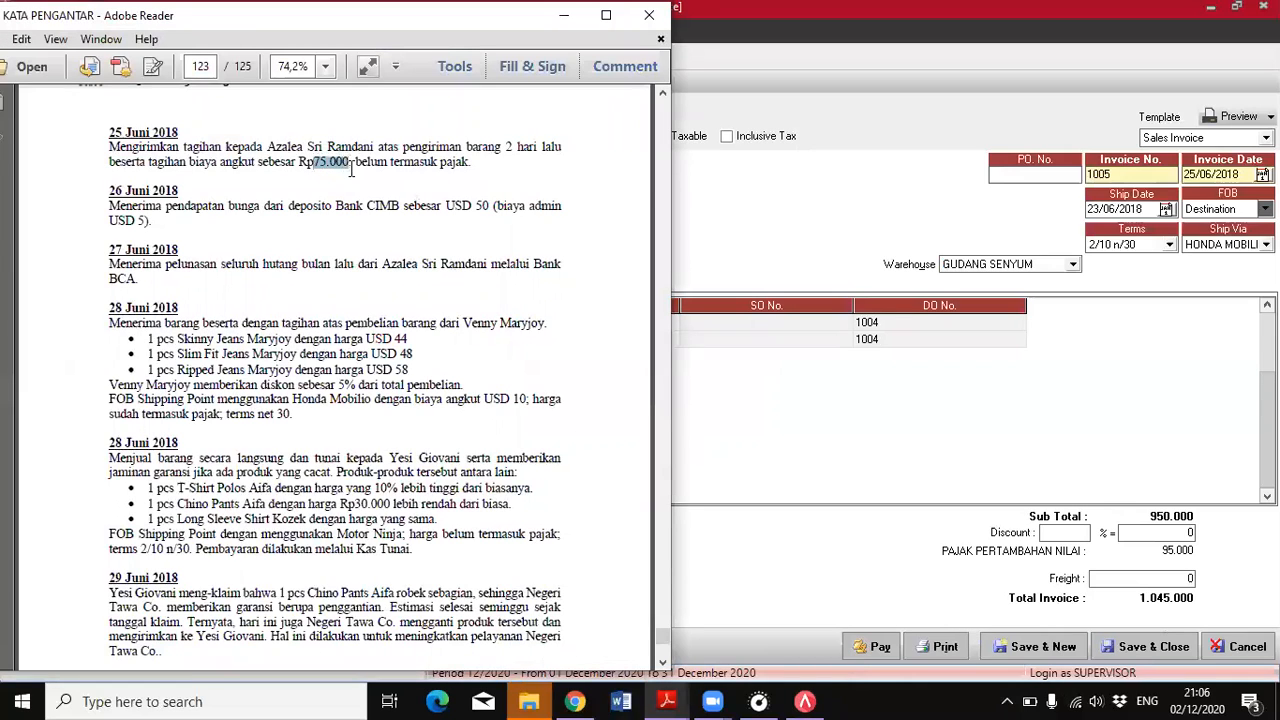
click(1145, 577)
text(75.000)
key(Tab)
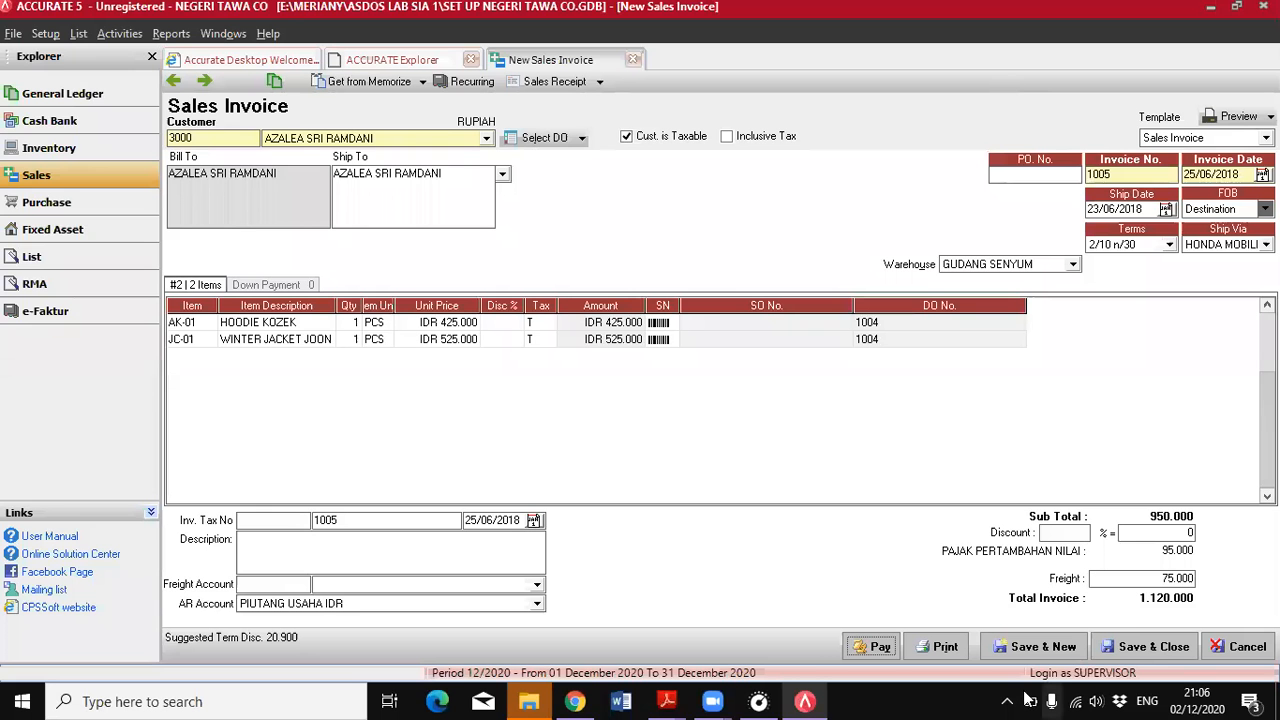
click(1121, 656)
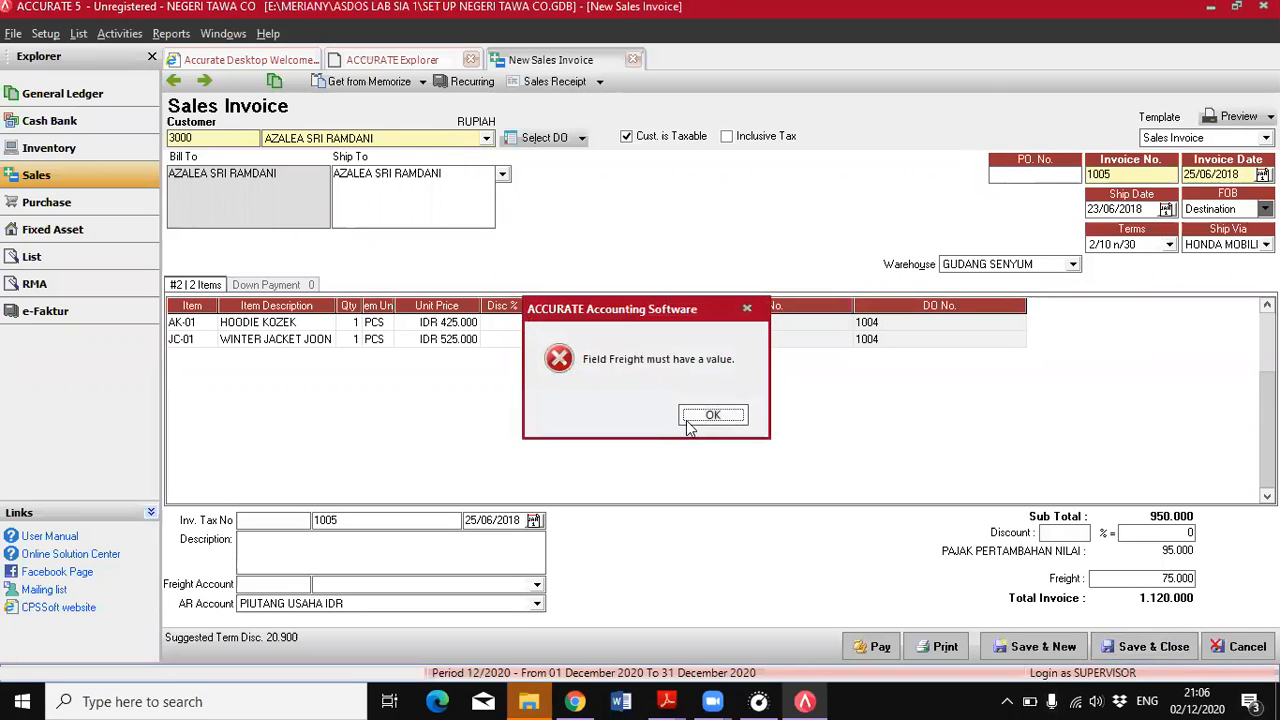
click(710, 416)
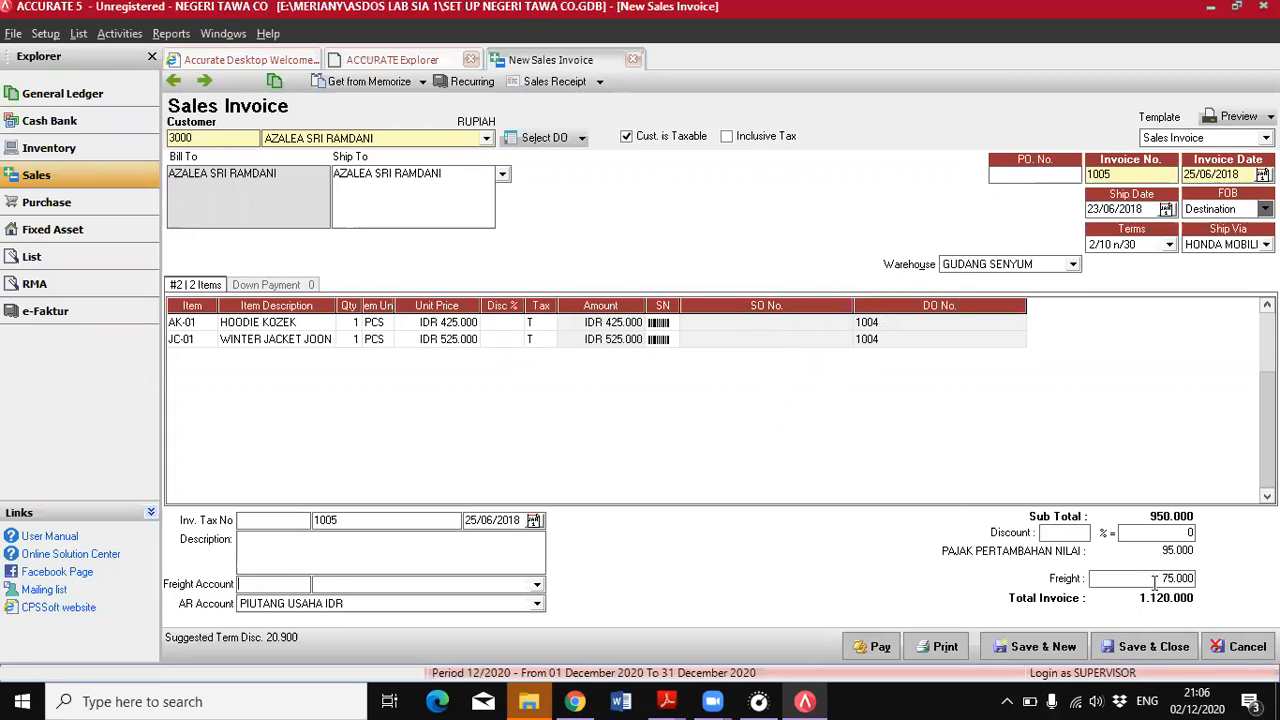
Look through the freight account choices for an account that covers shipping costs
click(537, 585)
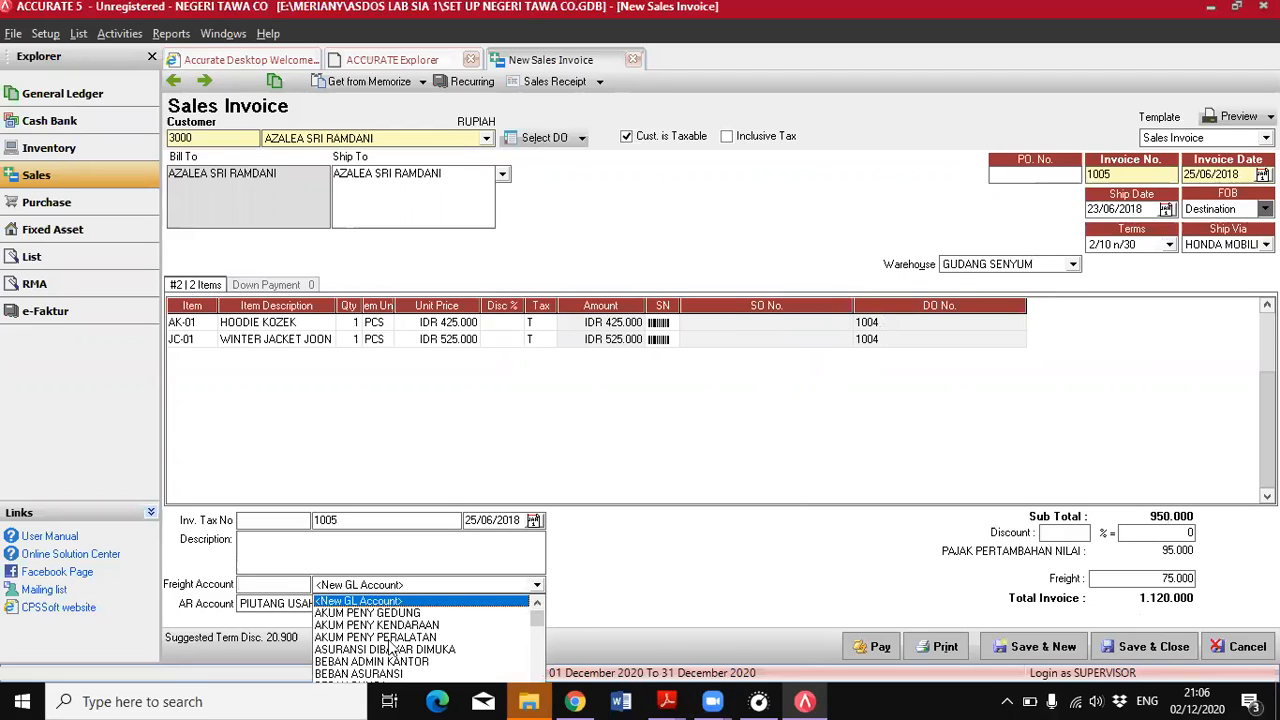
drag(537, 625, 534, 674)
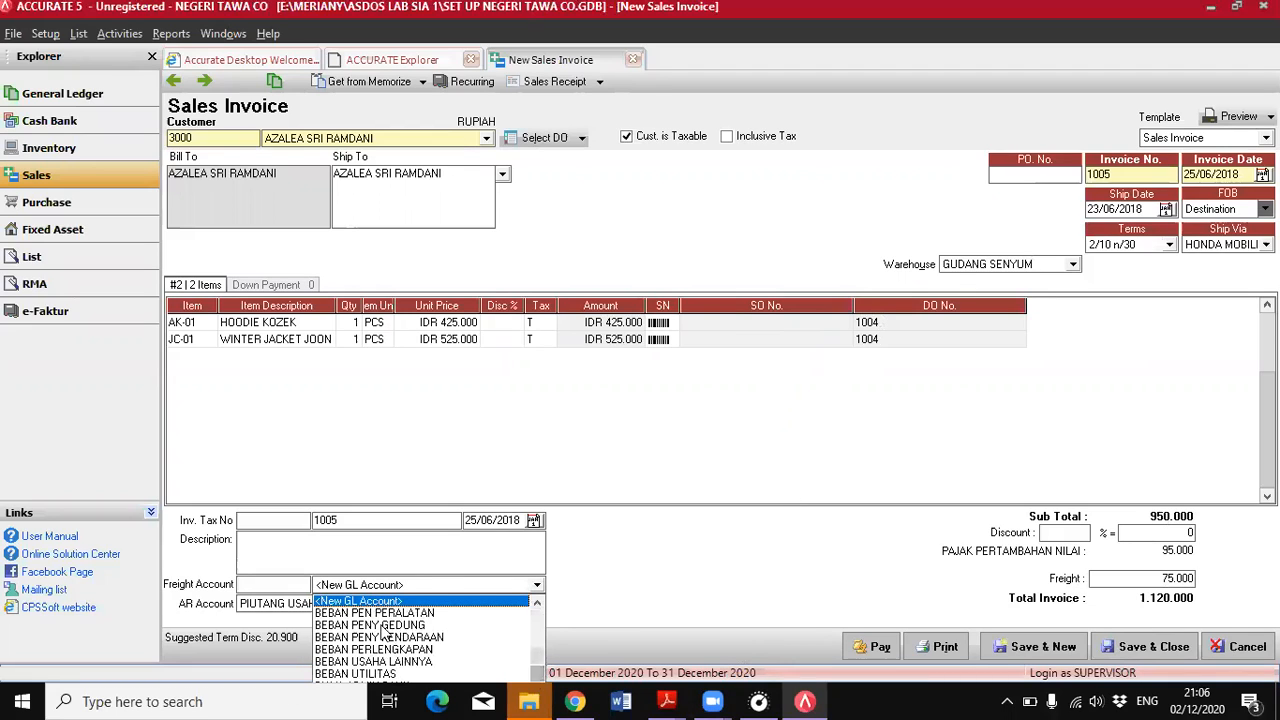
click(537, 673)
click(537, 673)
click(537, 674)
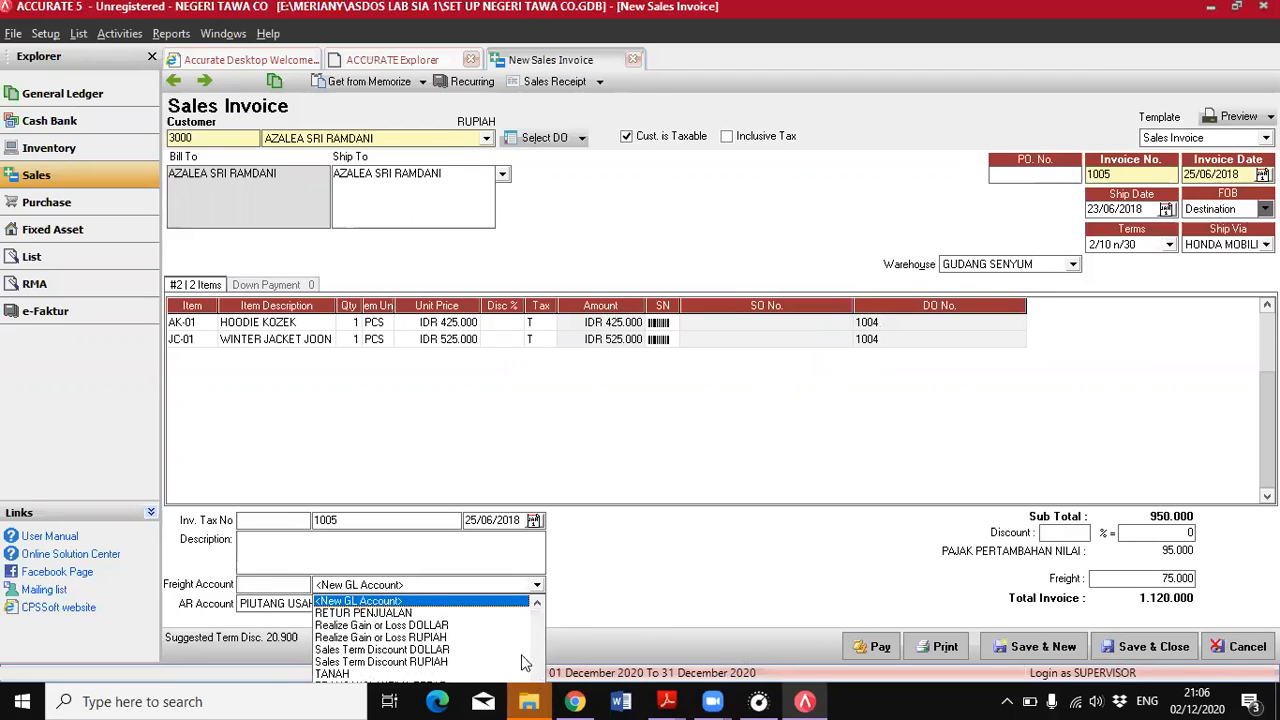
click(538, 604)
click(538, 604)
click(538, 604)
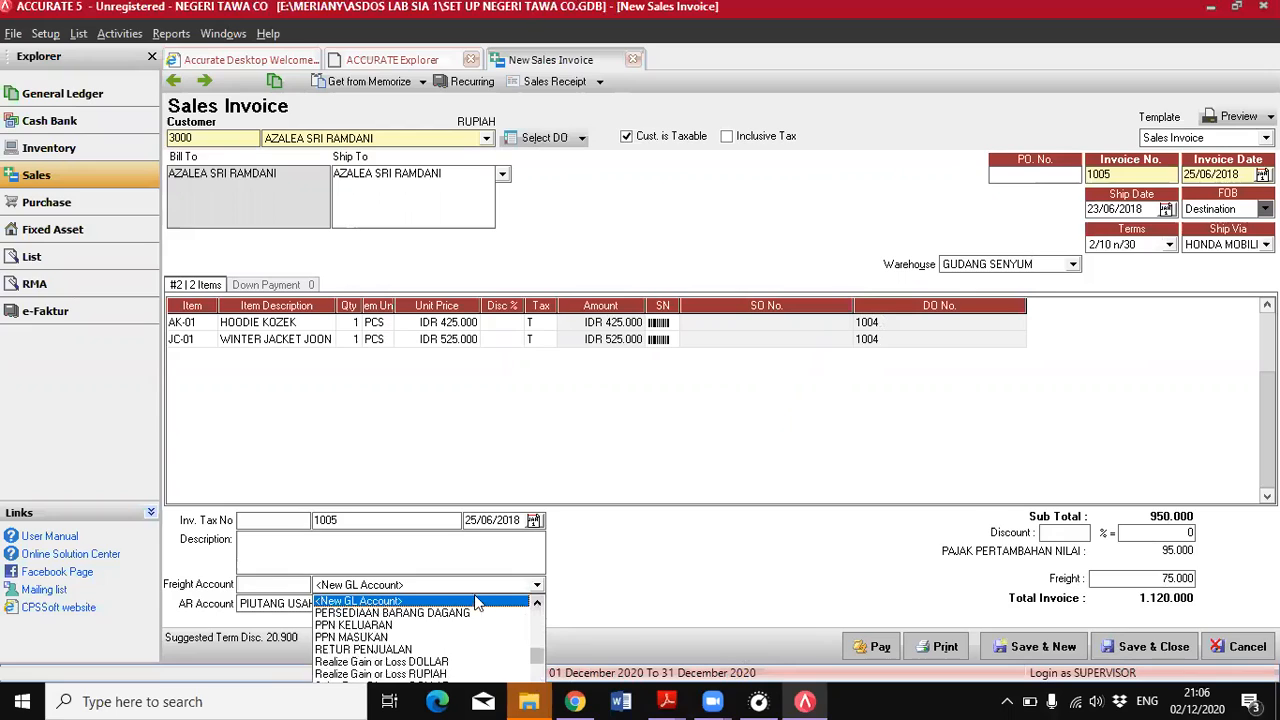
Search the freight accounts for BEBAN and examine the available accounts for a shipping expense
text(BEBAN A)
key(BackSpace)
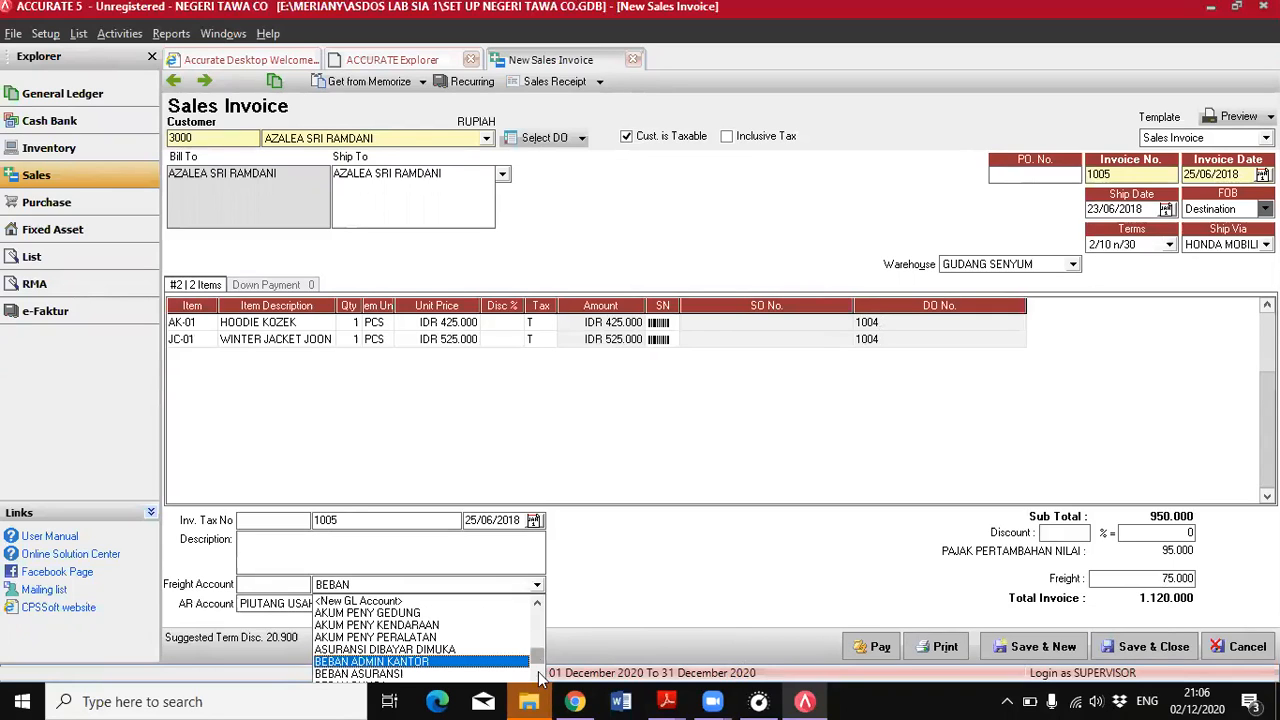
scroll(540, 665, down, 3)
scroll(535, 670, down, 2)
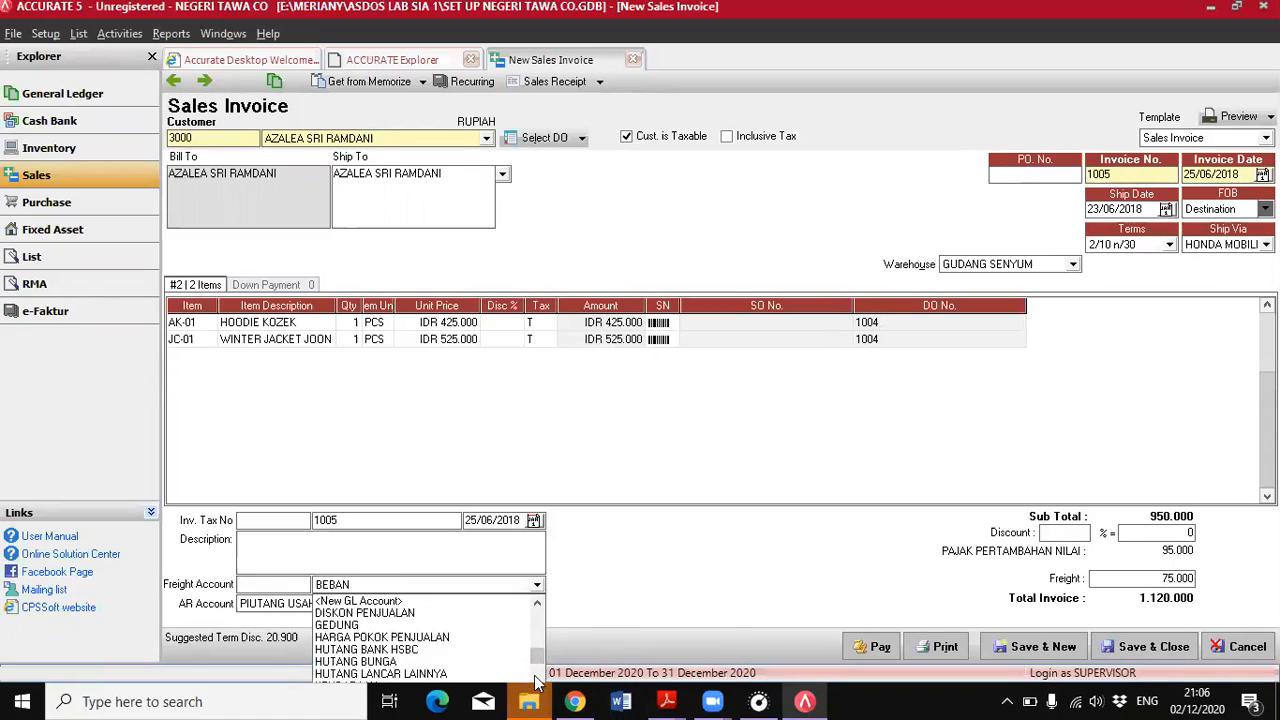
scroll(537, 681, down, 2)
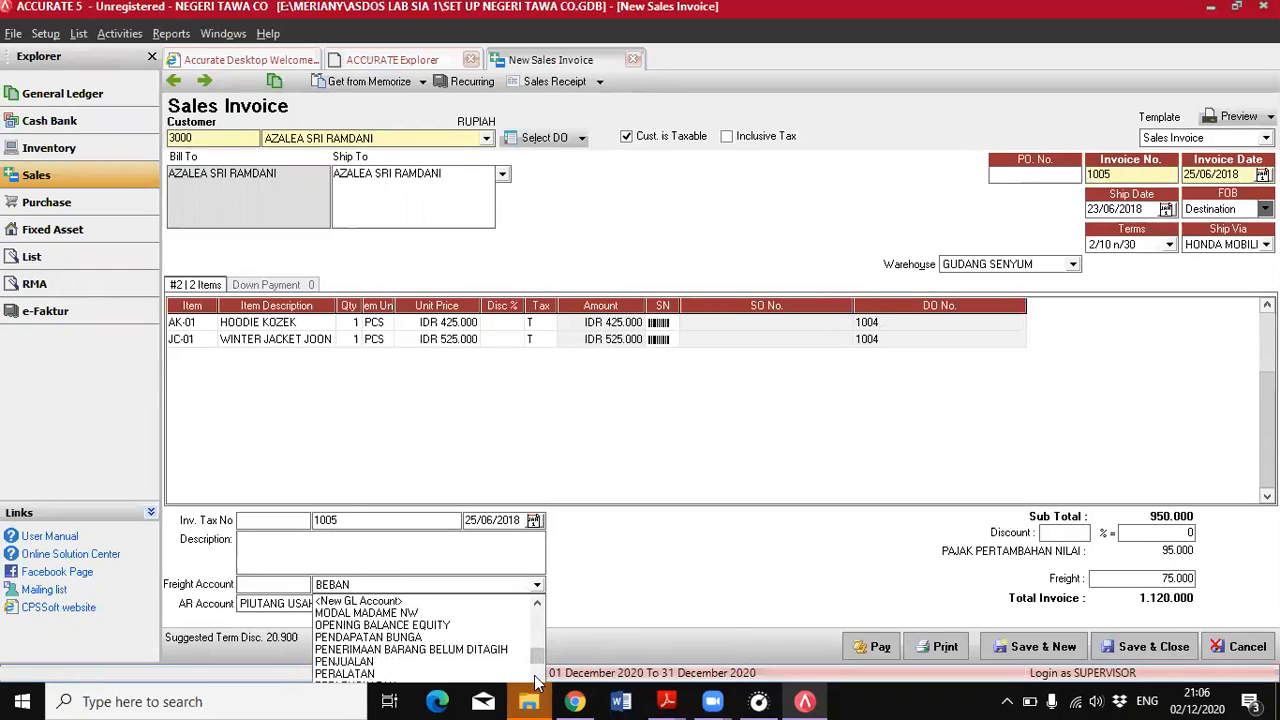
scroll(537, 681, down, 2)
scroll(537, 681, up, 2)
scroll(537, 681, down, 3)
scroll(537, 681, up, 3)
scroll(537, 681, down, 3)
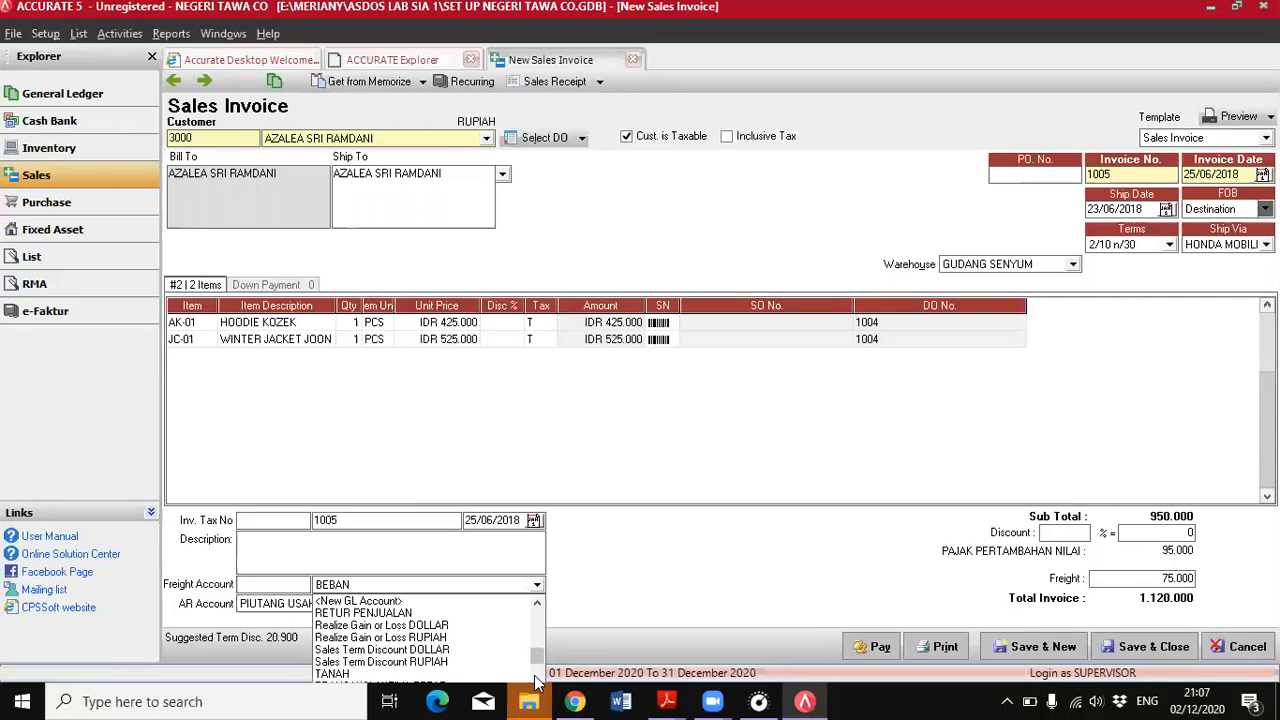
scroll(540, 678, up, 3)
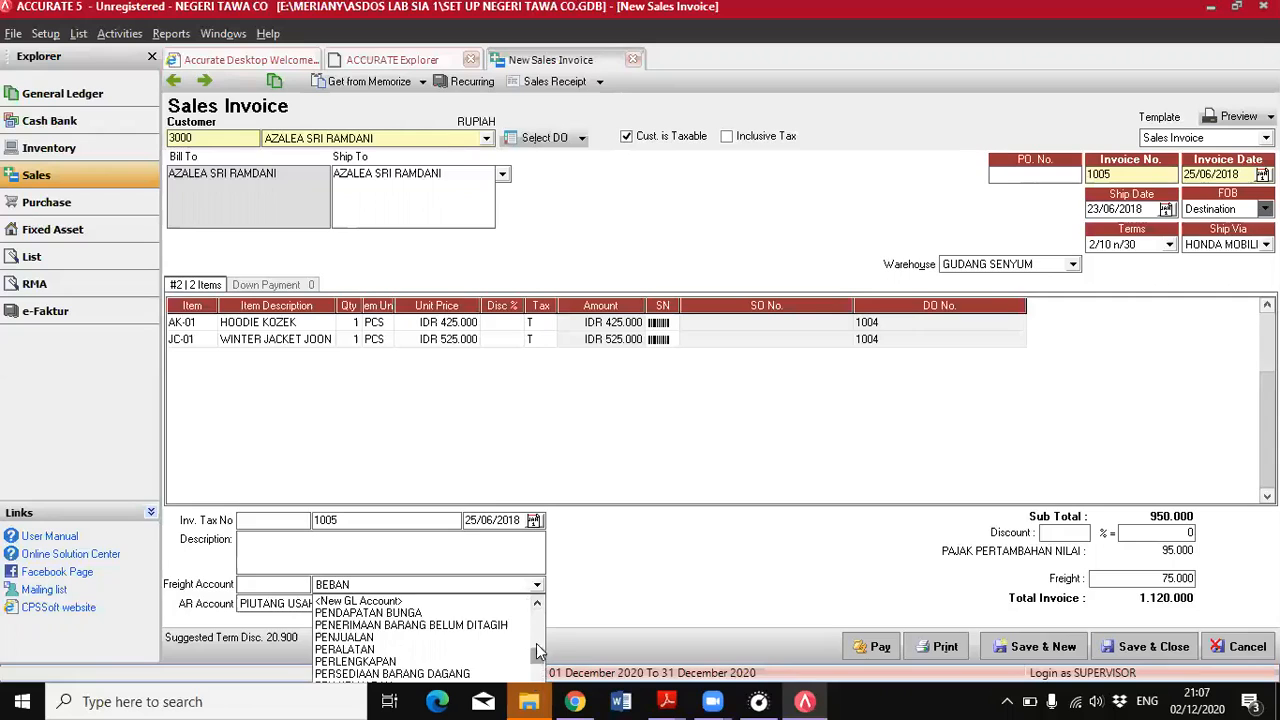
drag(537, 649, 537, 608)
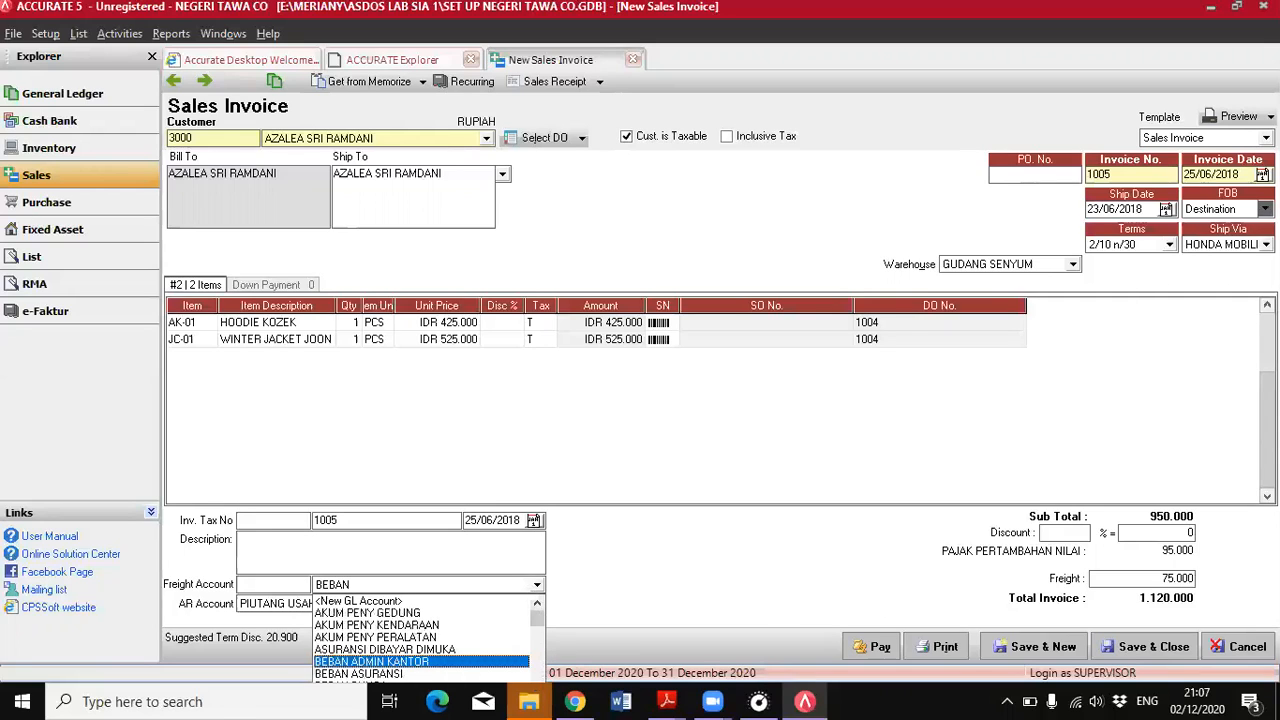
click(537, 682)
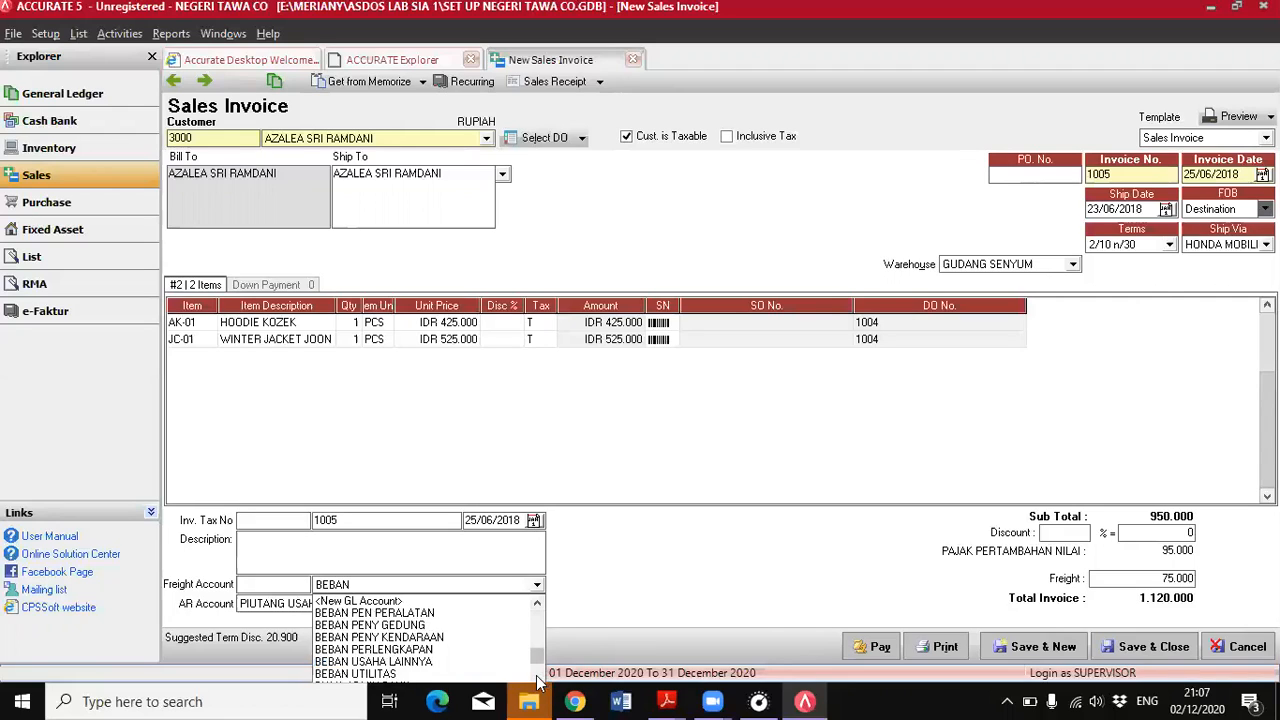
click(537, 682)
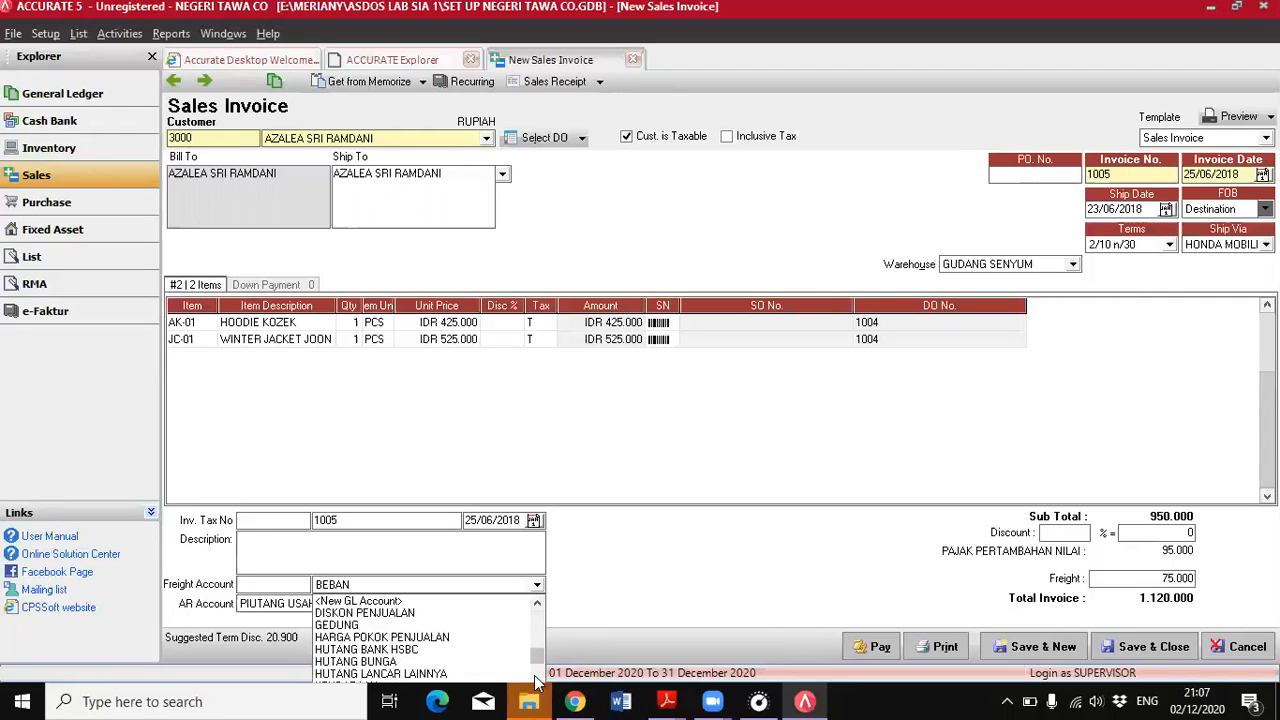
click(537, 682)
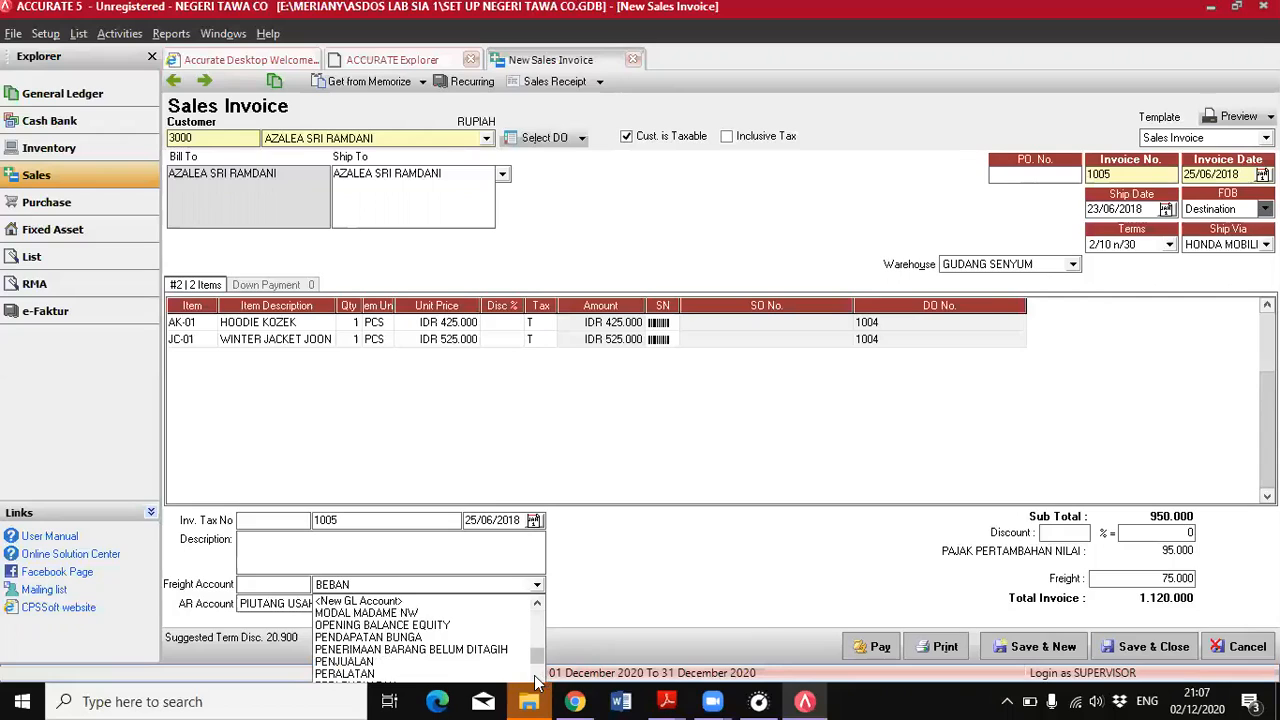
click(537, 682)
click(537, 682)
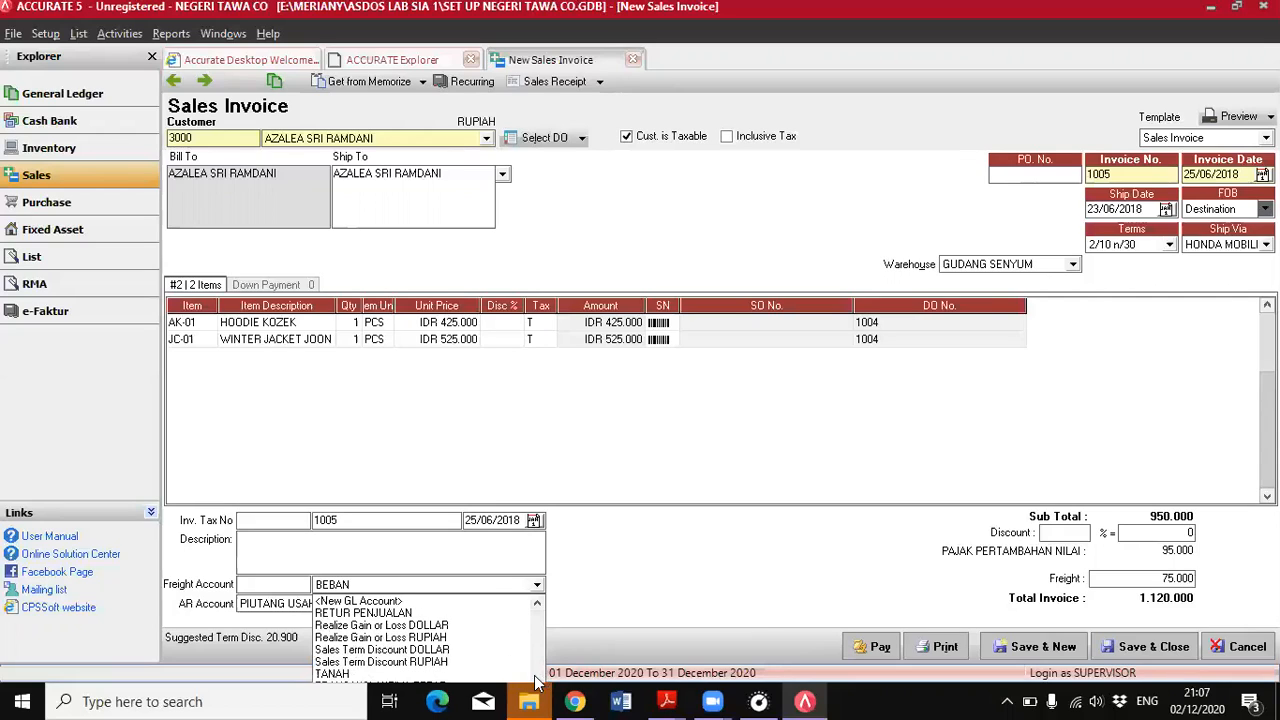
click(537, 682)
click(537, 682)
click(537, 682)
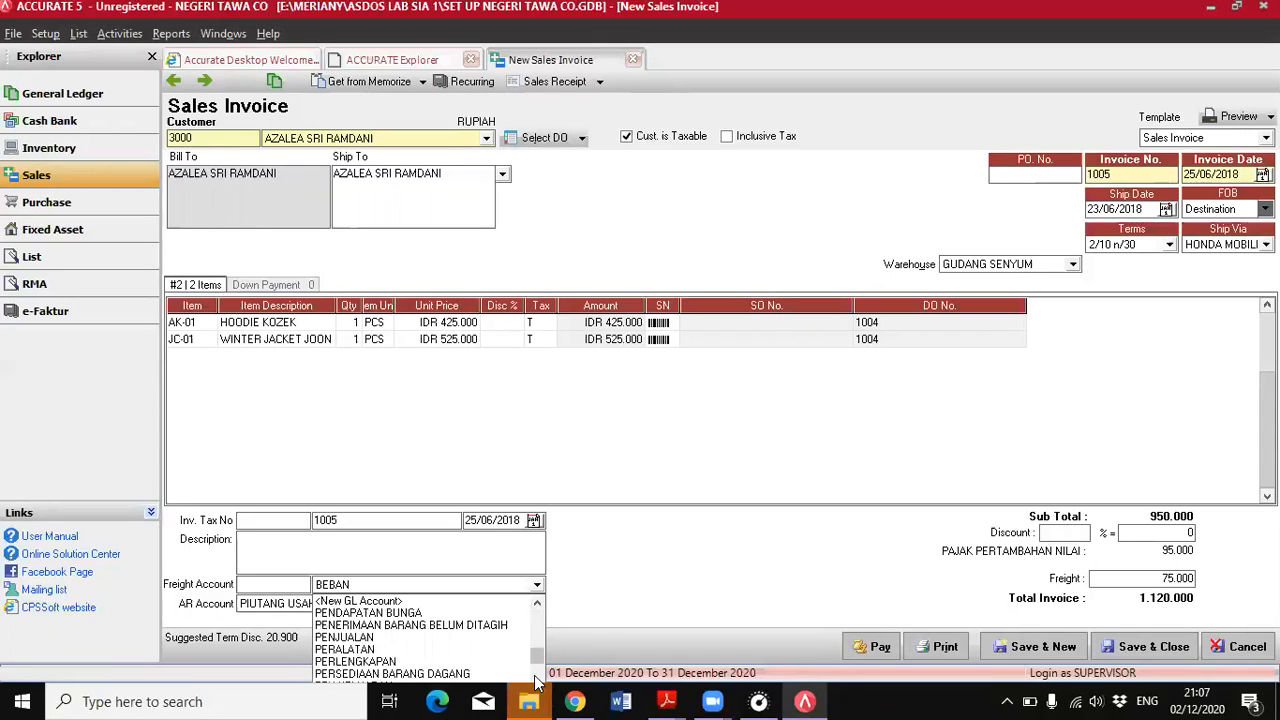
click(537, 682)
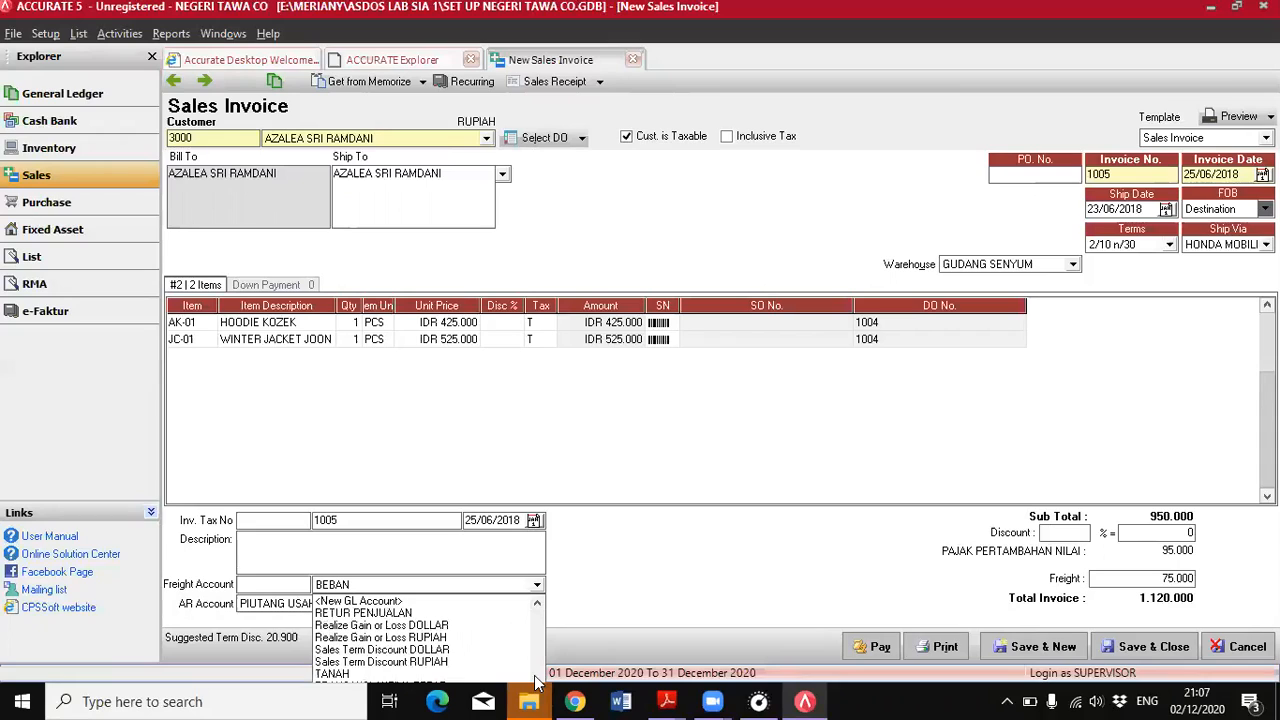
click(536, 678)
click(537, 678)
click(607, 582)
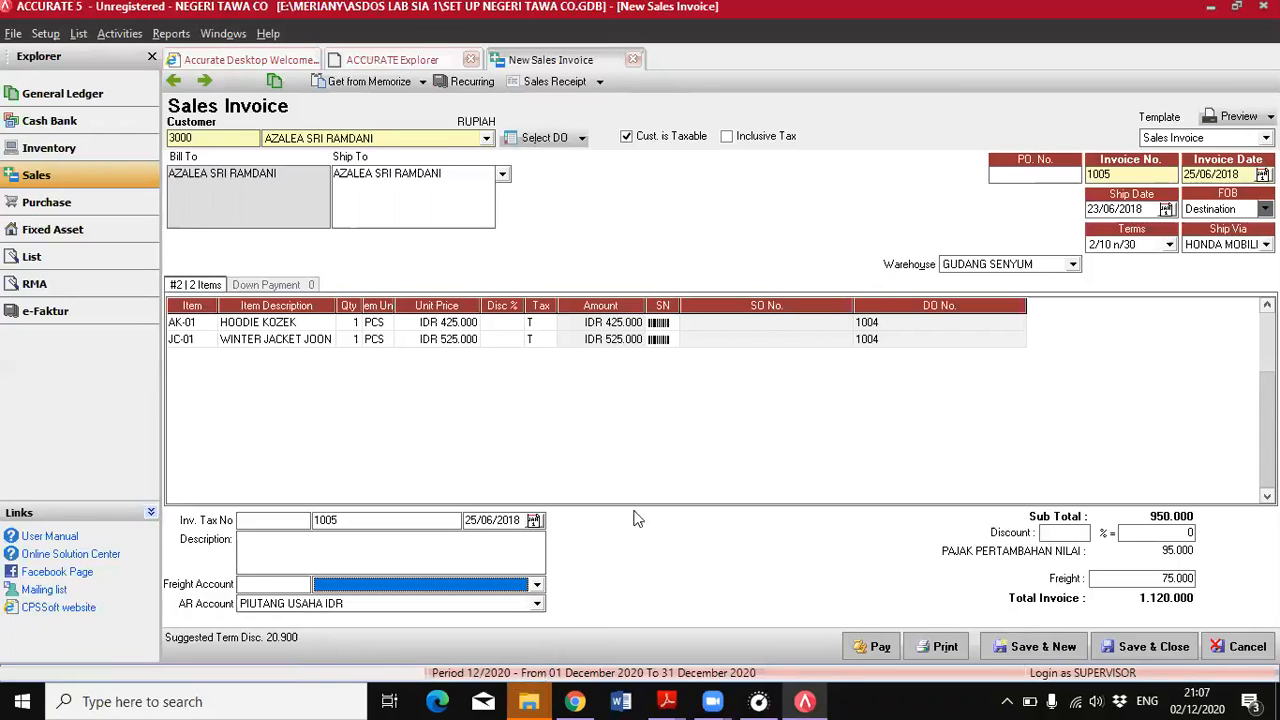
text(BEBAN)
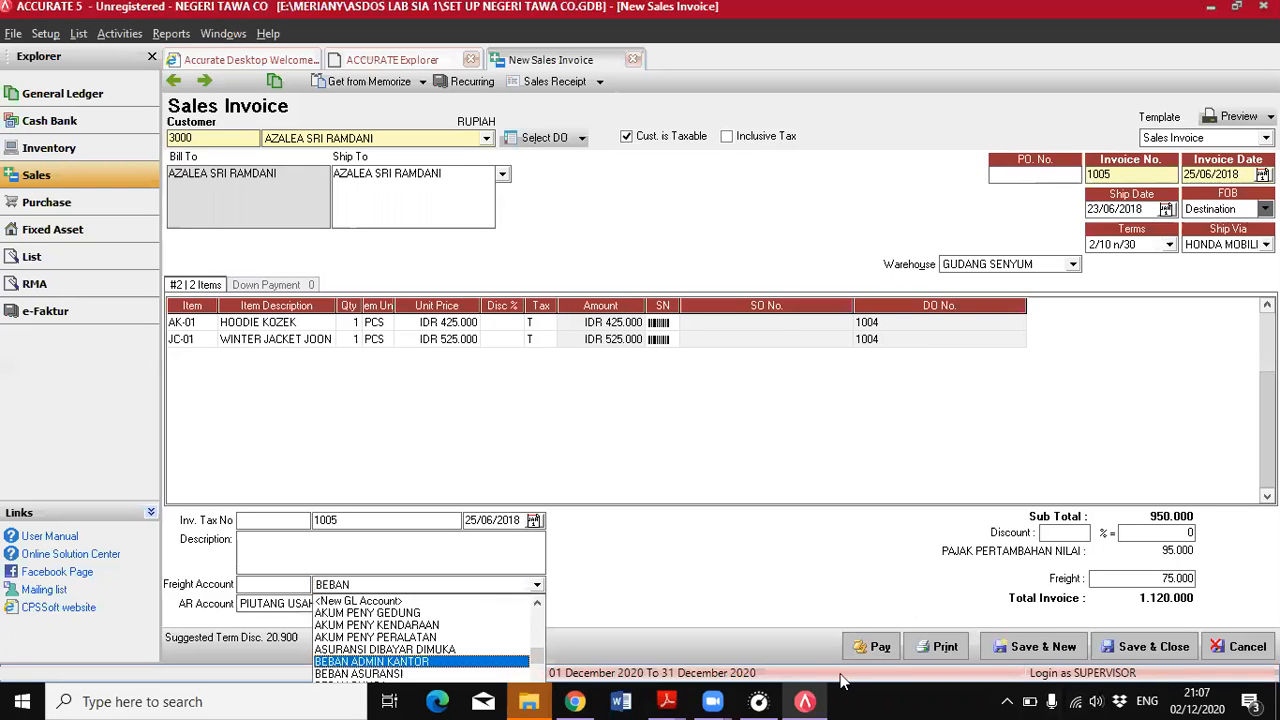
key(BackSpace)
key(BackSpace)
key(BackSpace)
key(BackSpace)
key(BackSpace)
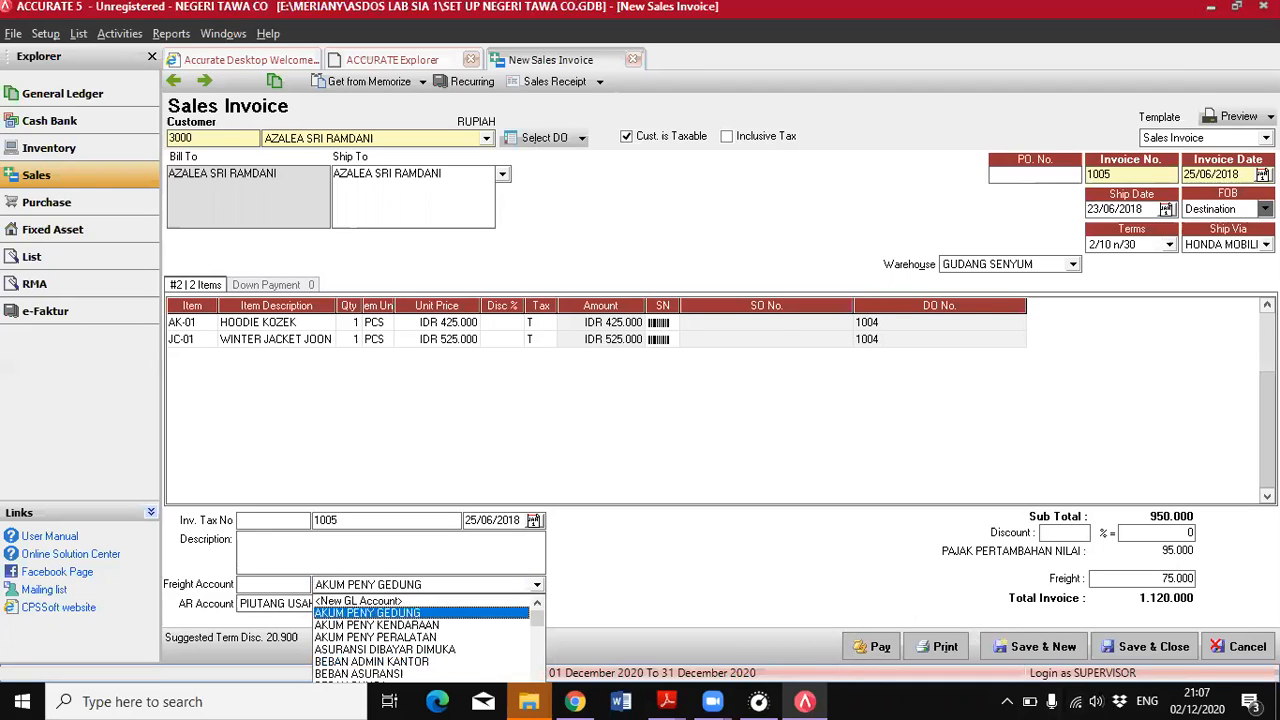
key(Escape)
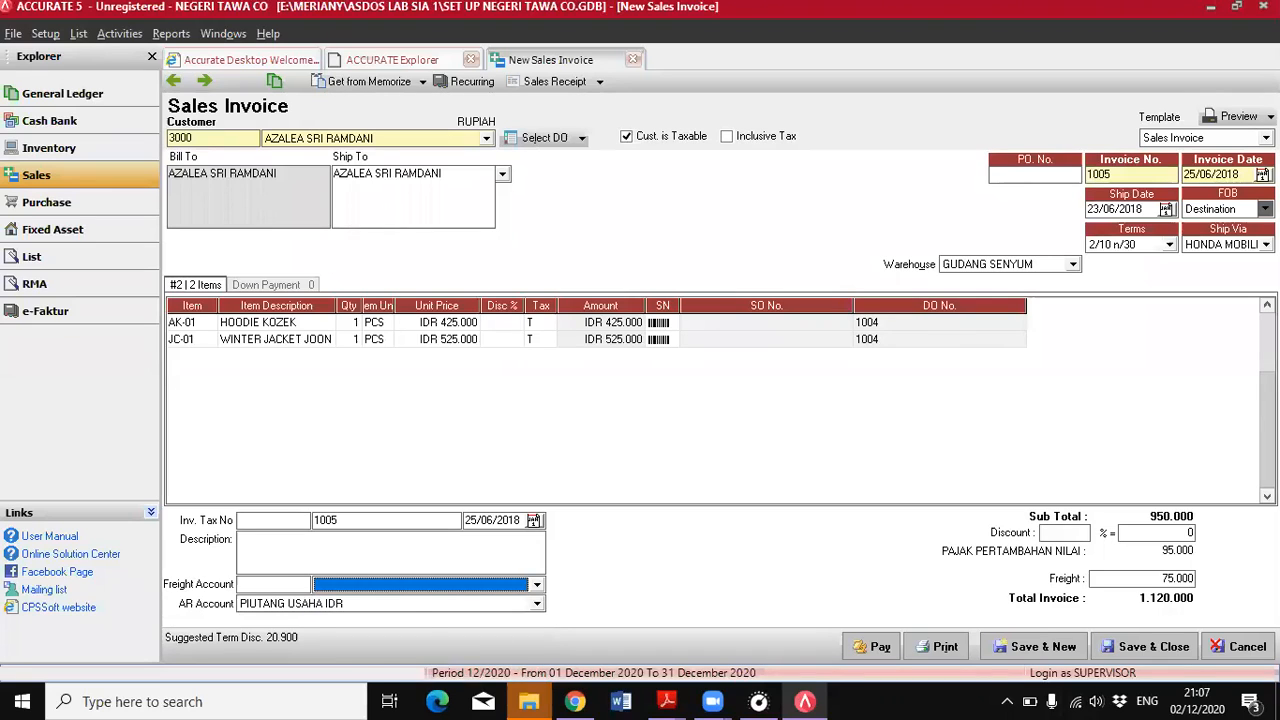
Search the freight accounts for BIAYA and set the invoice's freight account to BIAYA KIRIM/ANGKUT
click(537, 586)
text(BIAYA)
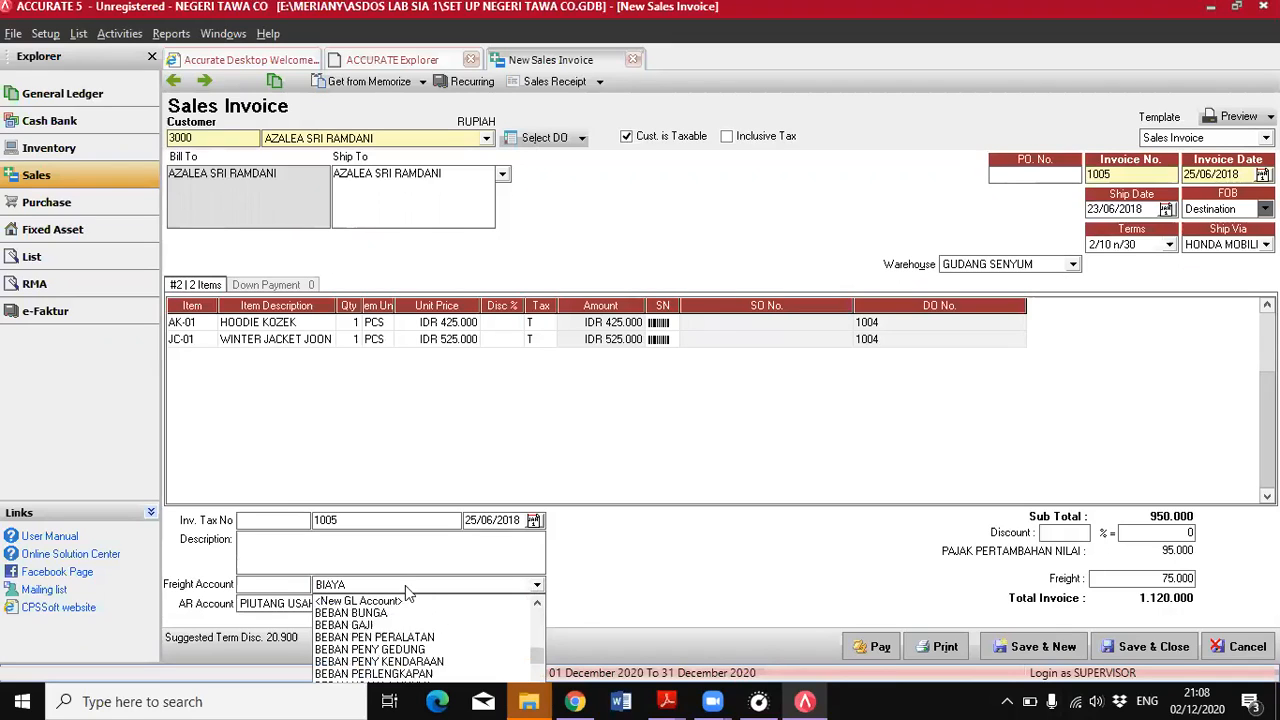
scroll(405, 585, down, 2)
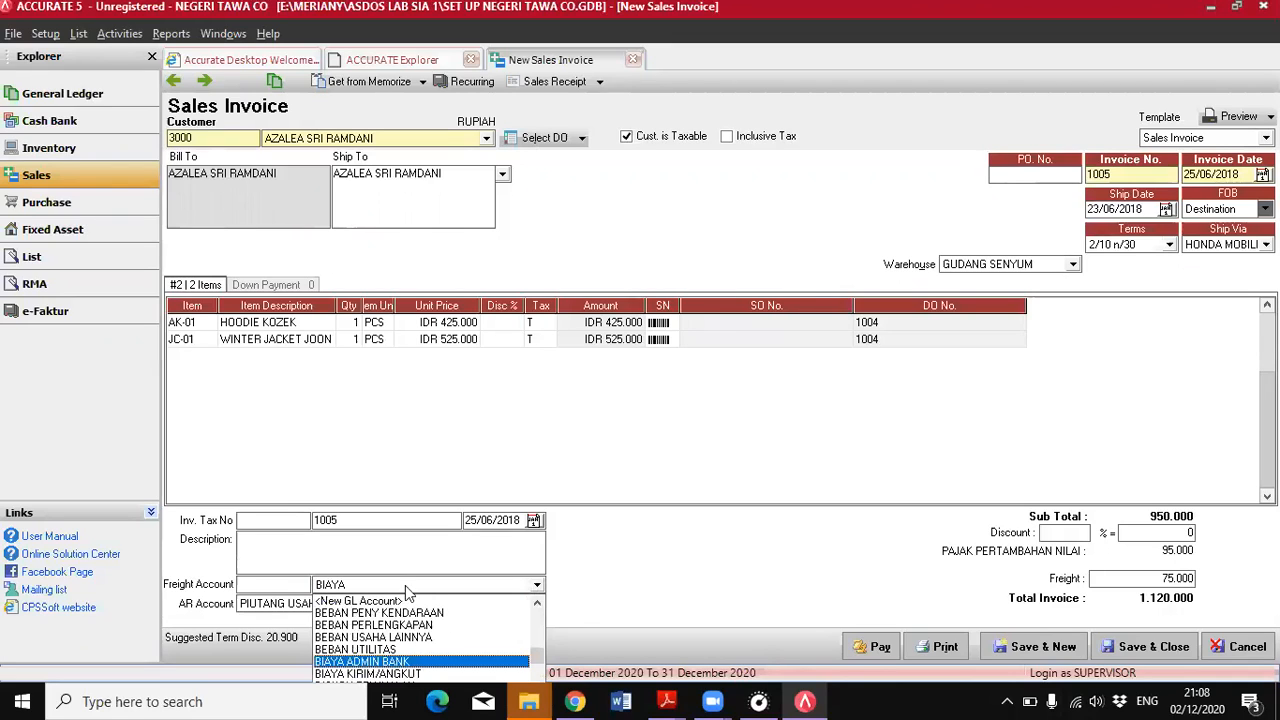
key(BackSpace)
key(BackSpace)
key(BackSpace)
key(BackSpace)
key(BackSpace)
text(BIA)
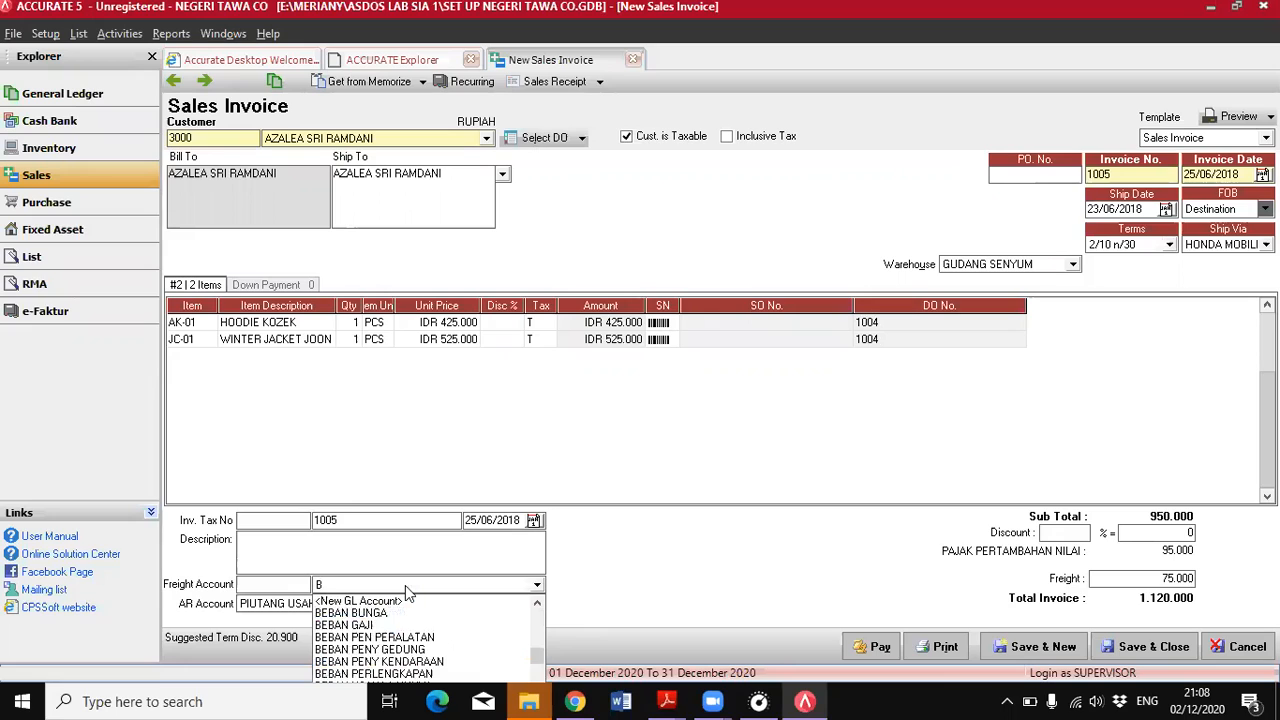
key(Down)
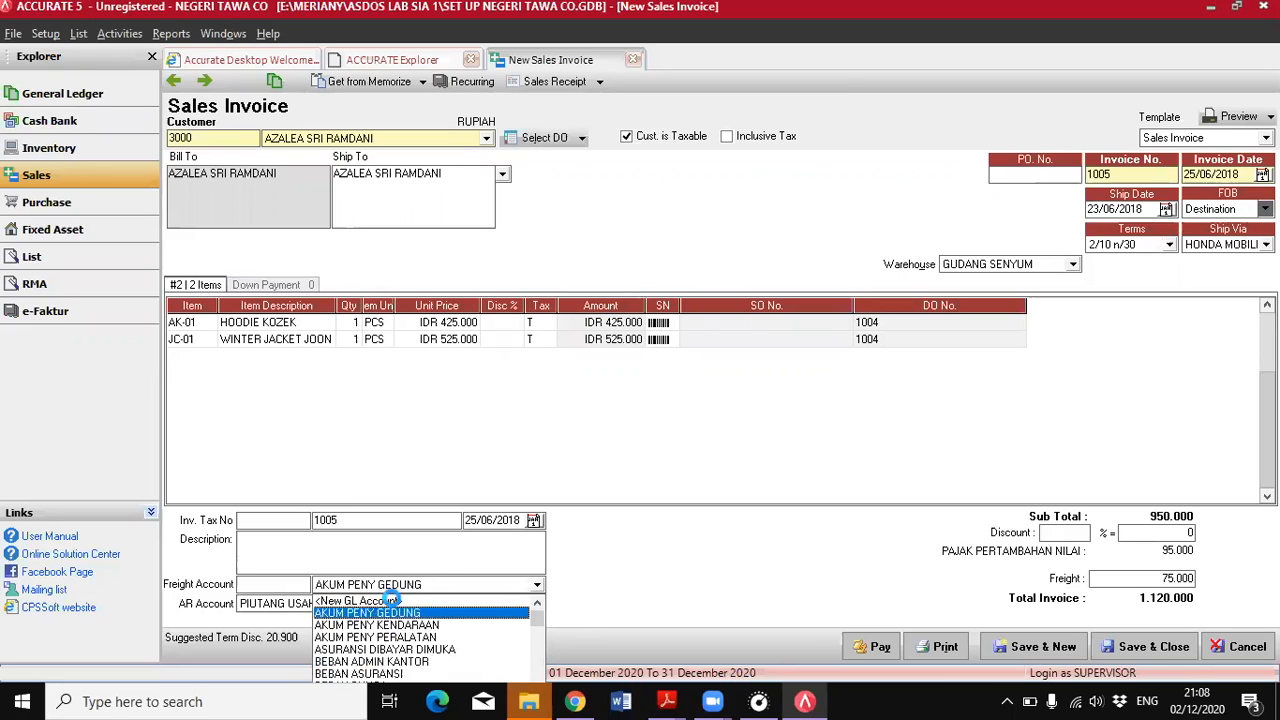
click(390, 601)
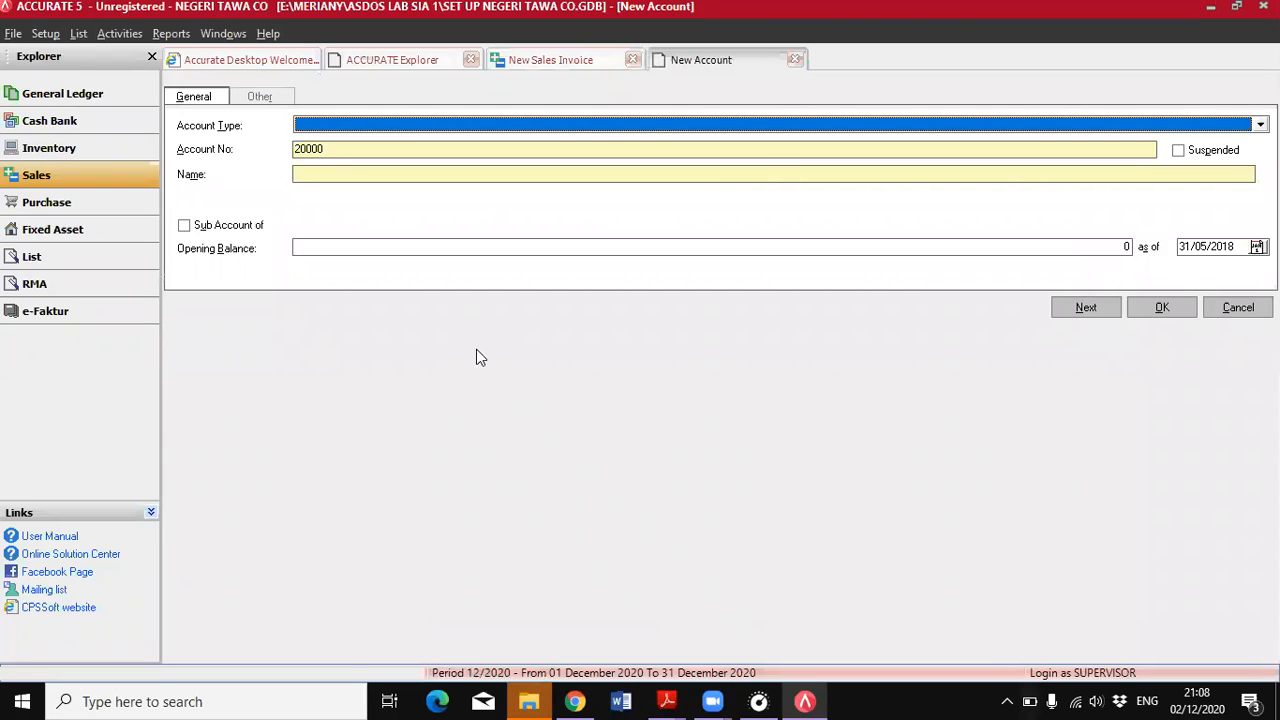
click(1229, 309)
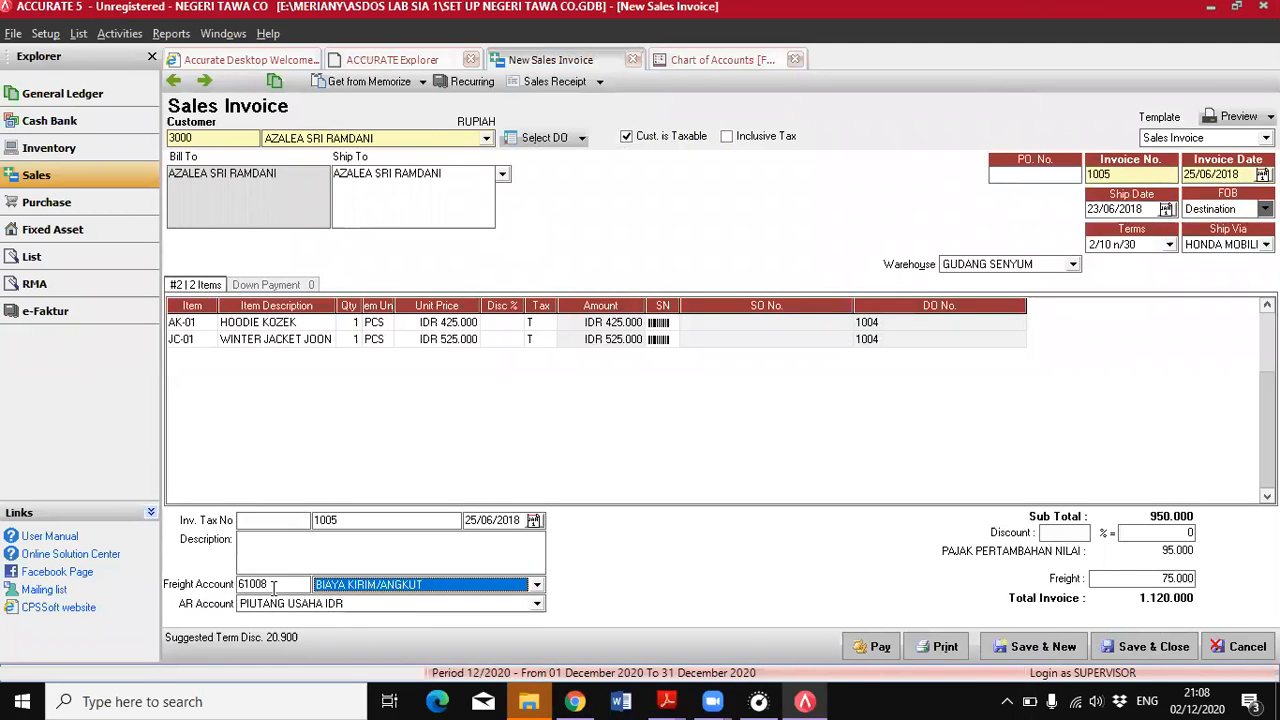
Save and close the 25 June sales invoice, and check the PDF's 26 June entry about pendapatan bunga
click(273, 586)
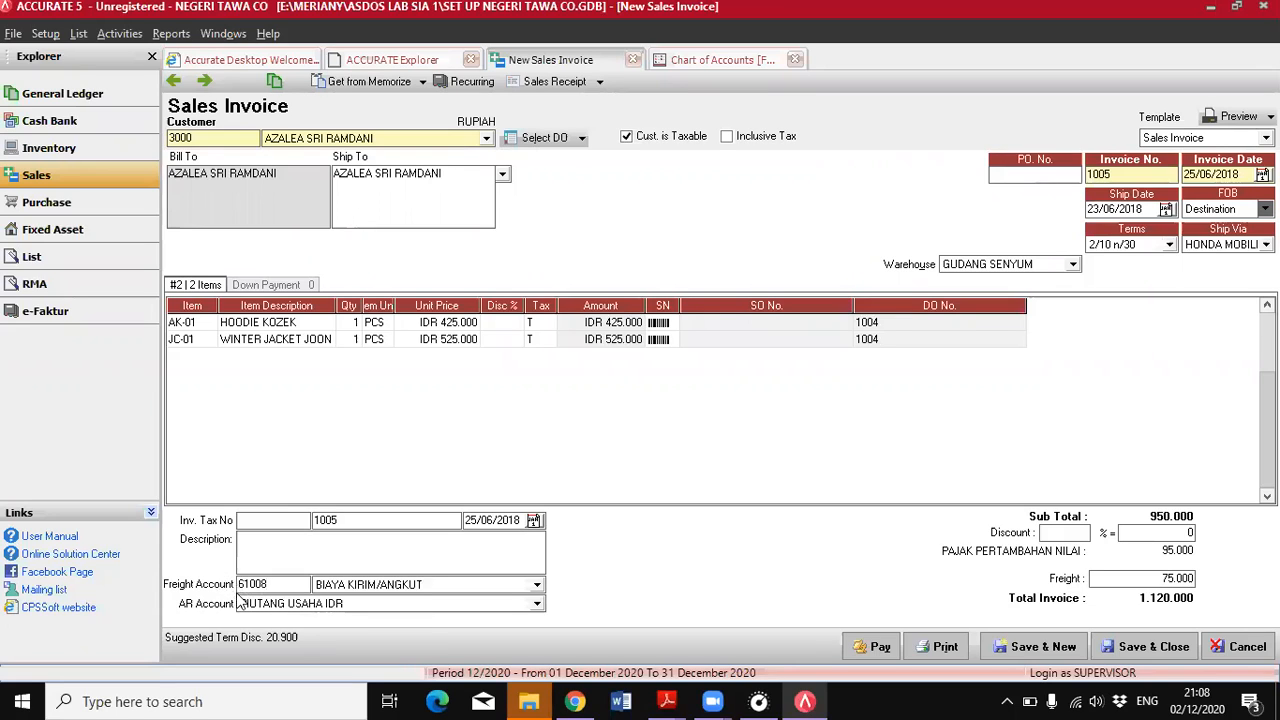
click(1131, 652)
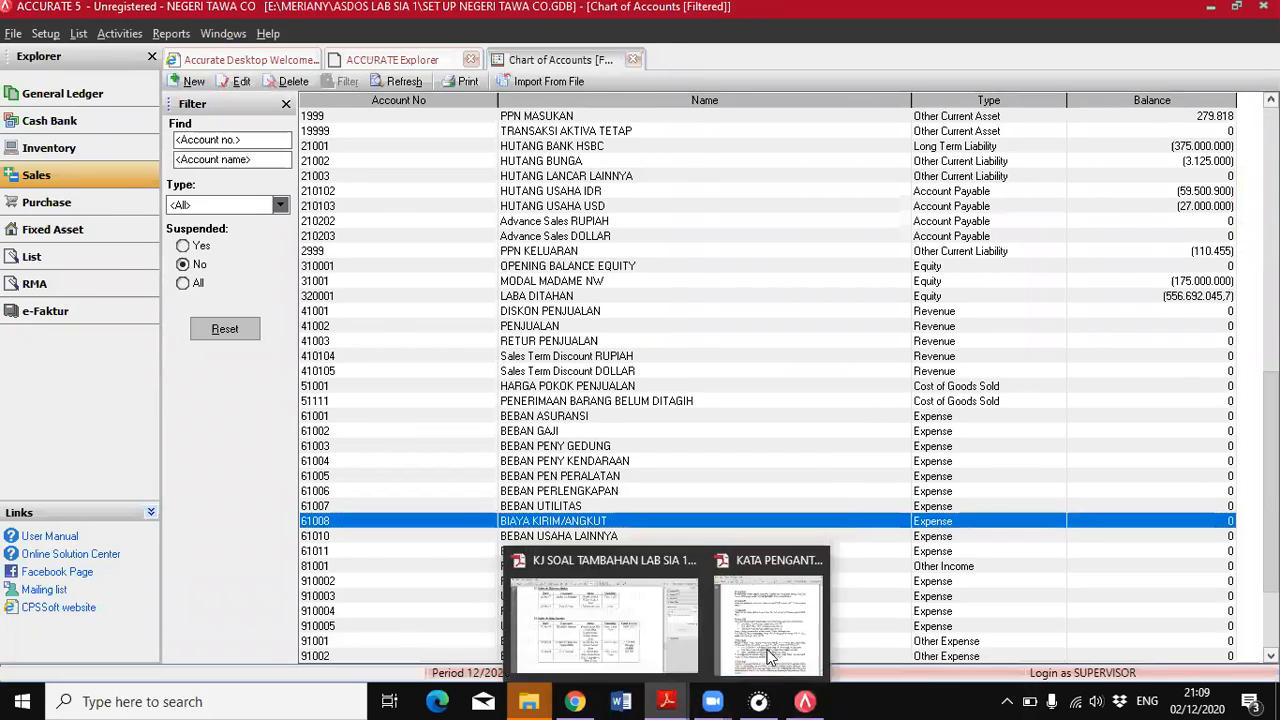
click(800, 620)
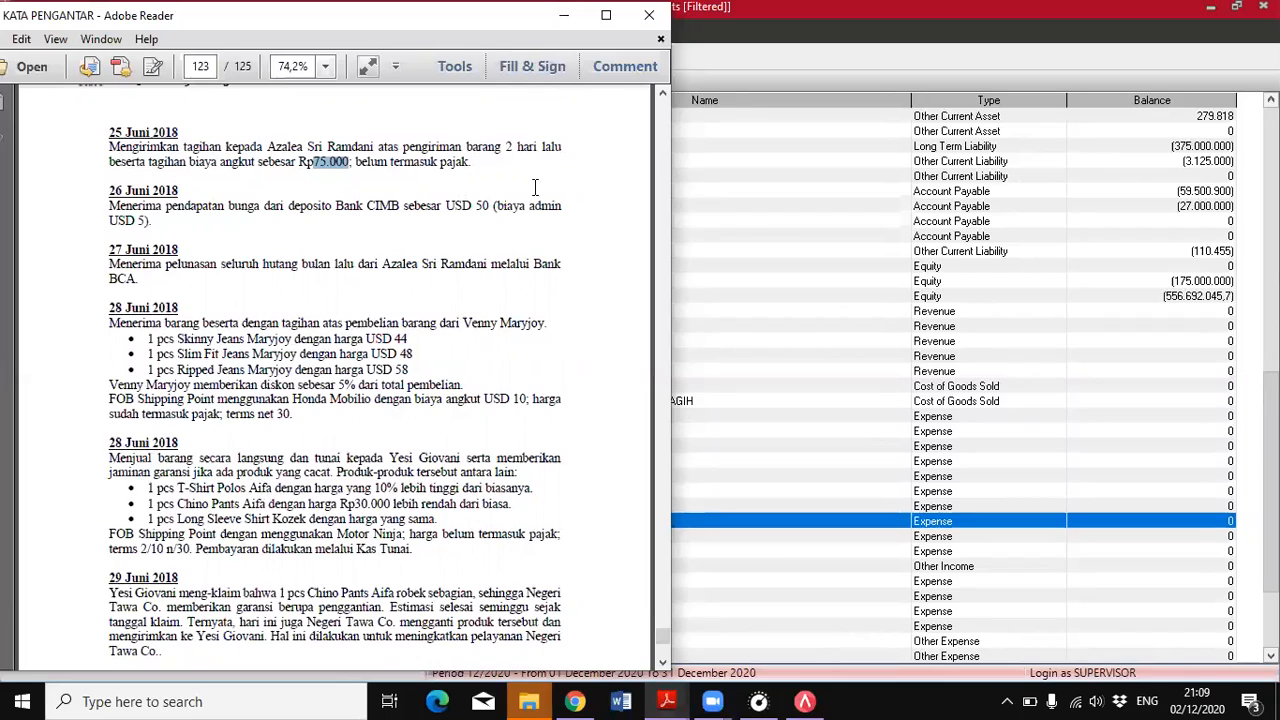
drag(165, 206, 259, 208)
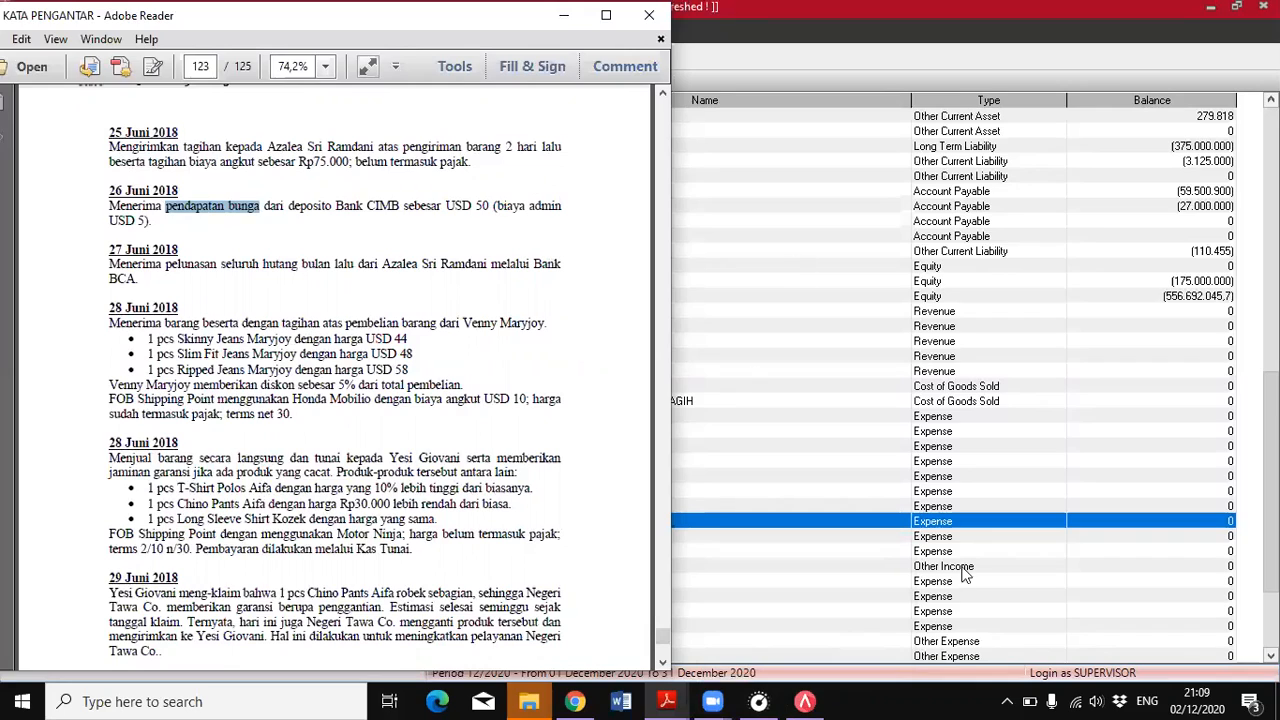
Start an Other Deposit into BANK CIMB USD in ACCURATE and date it 26/06/2018
click(804, 696)
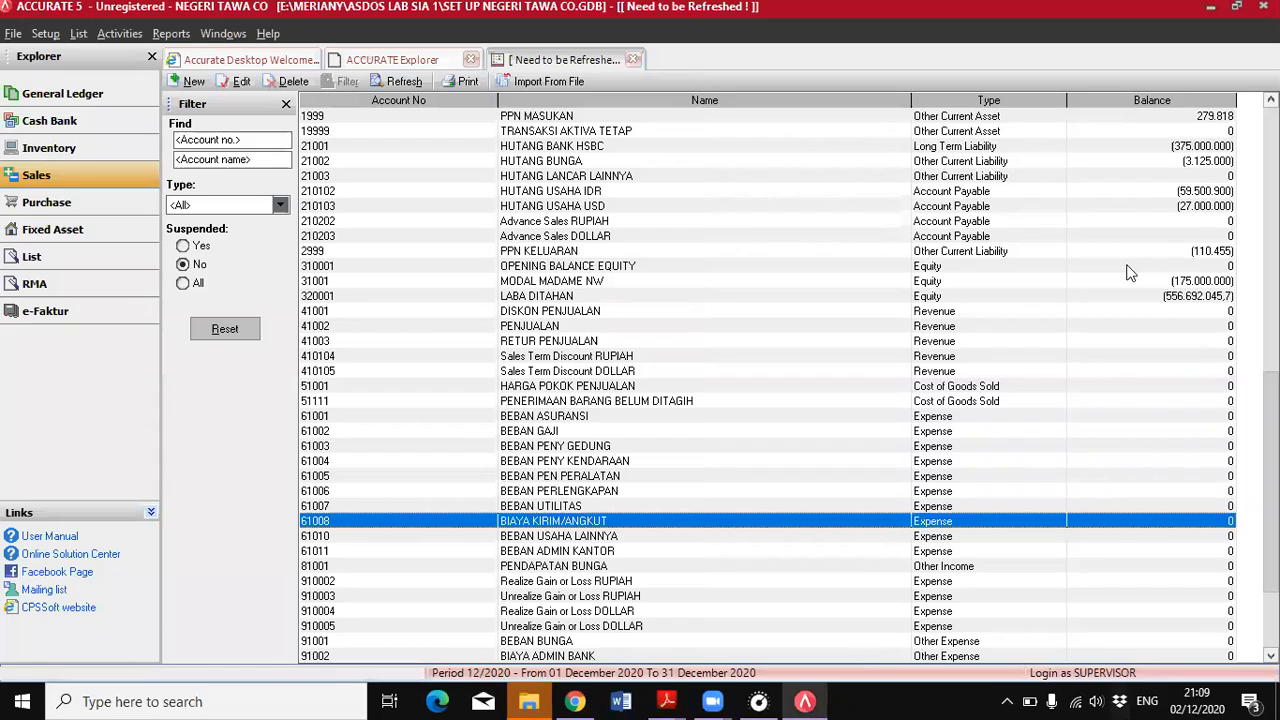
click(56, 121)
click(341, 144)
click(446, 131)
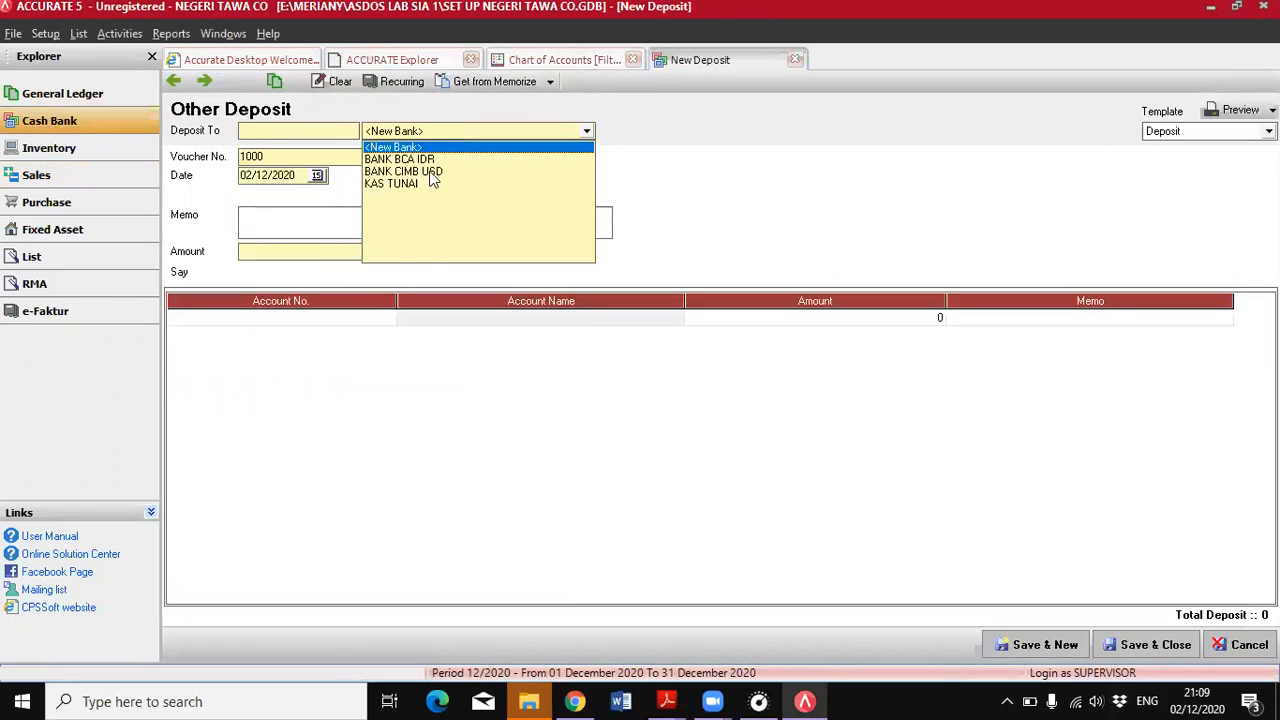
click(431, 172)
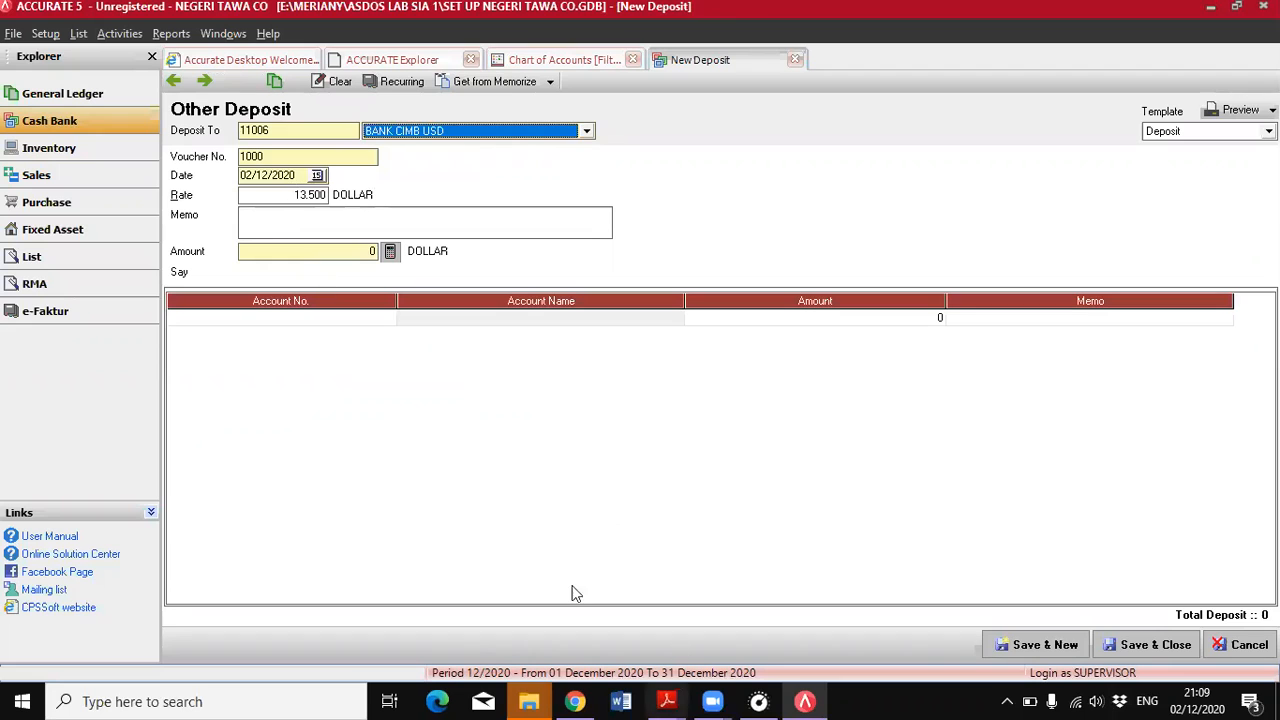
click(672, 701)
click(738, 648)
click(735, 497)
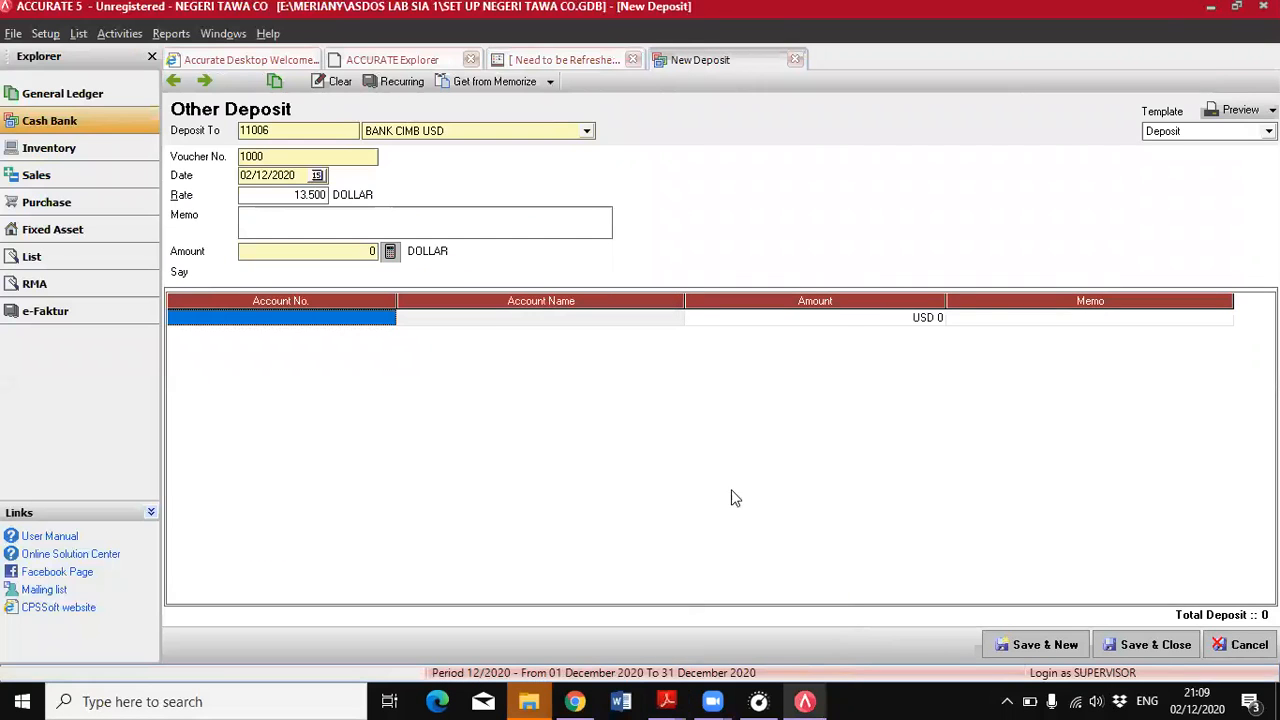
click(272, 177)
text(26/06/2018)
Search the GL accounts for the interest income account and add PENDAPATAN BUNGA as the deposit's line
click(386, 321)
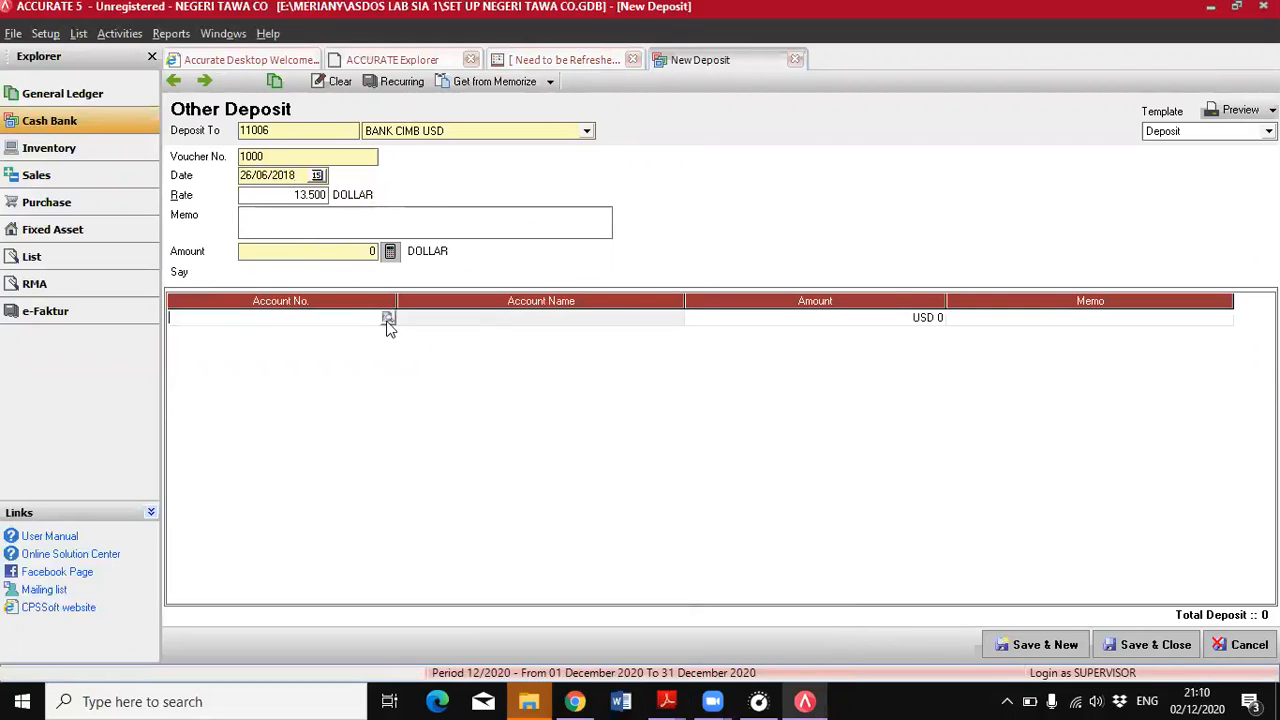
click(390, 318)
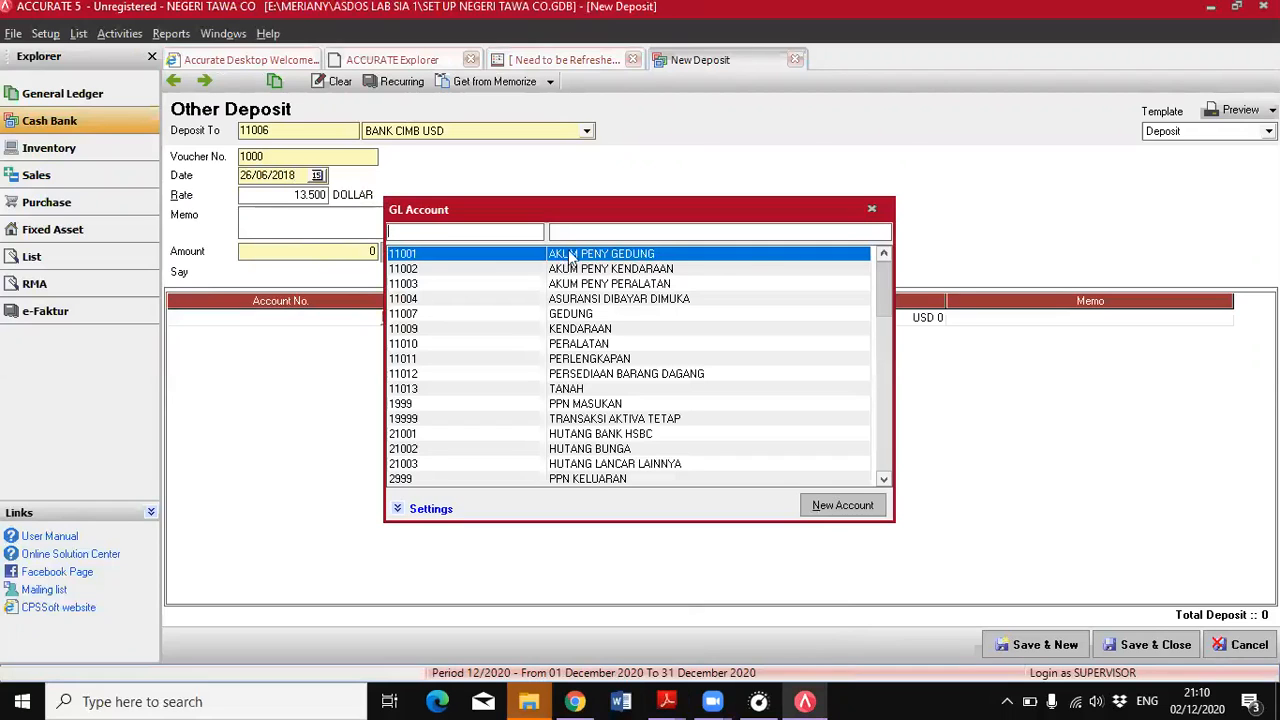
click(580, 238)
text(pend)
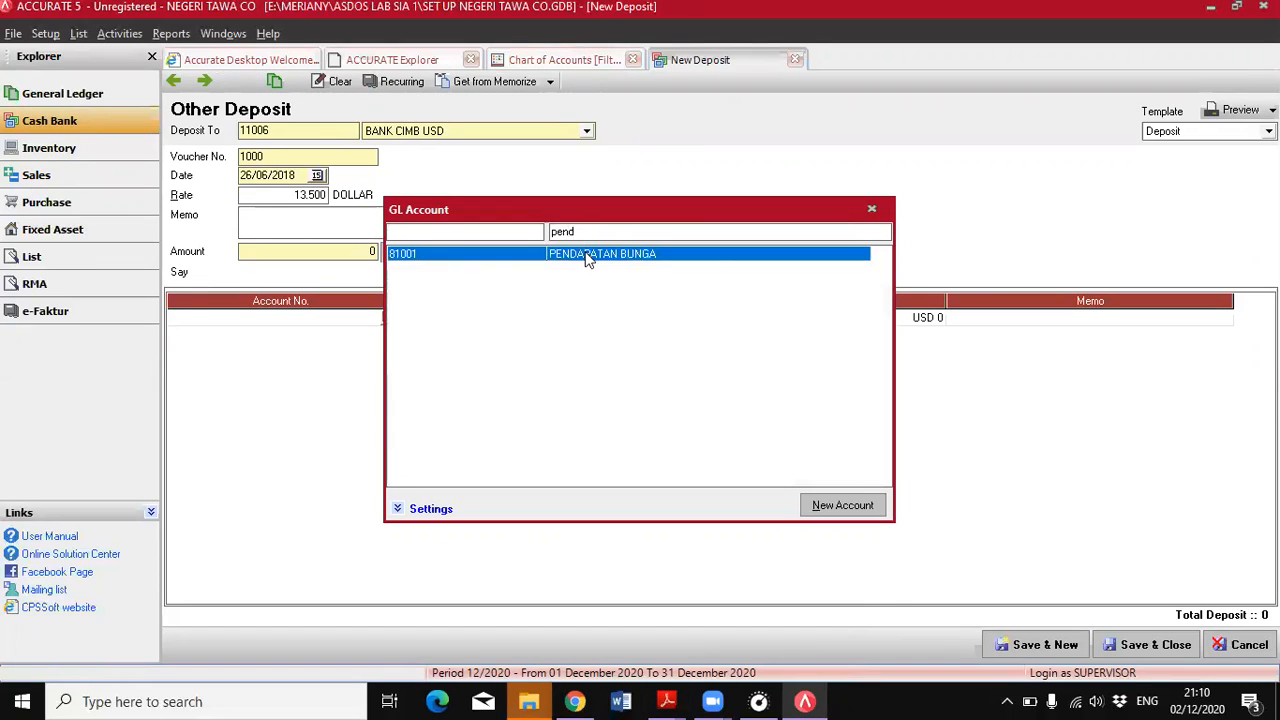
double_click(589, 258)
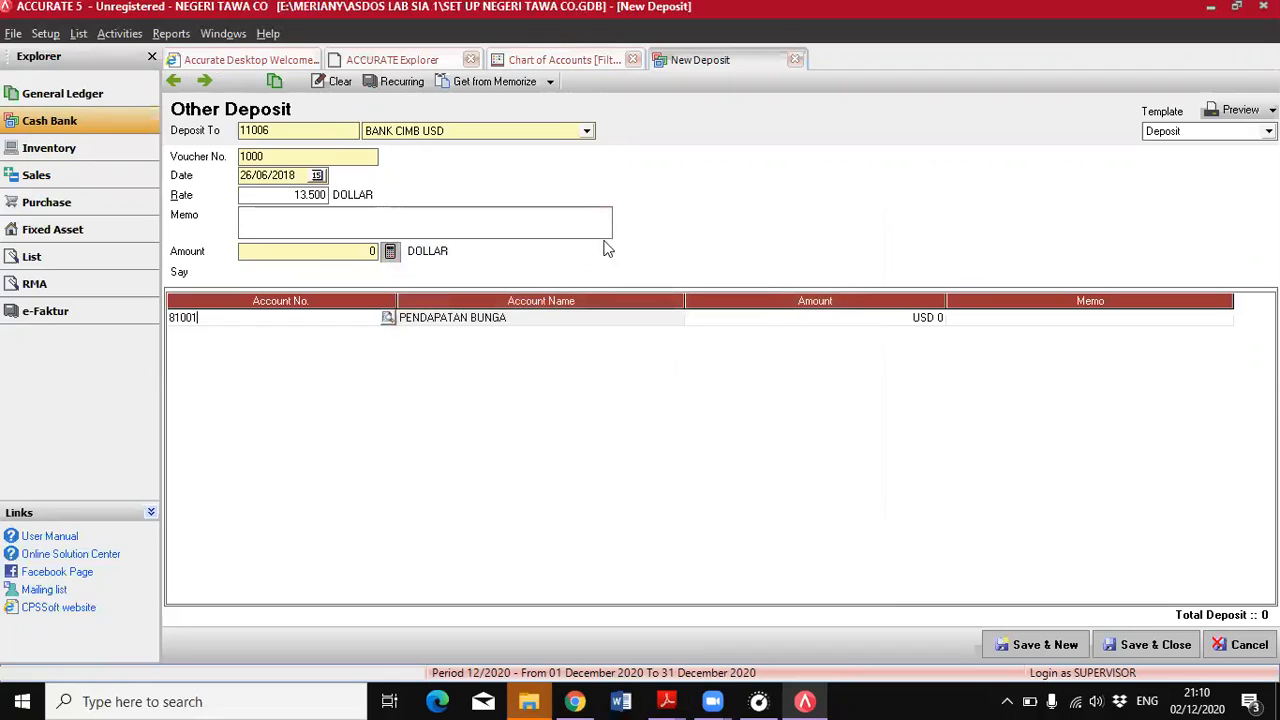
Set the PENDAPATAN BUNGA line to USD 50, calculate the deposit amount from it, and save and close the deposit
click(830, 322)
text(50)
key(Tab)
click(390, 252)
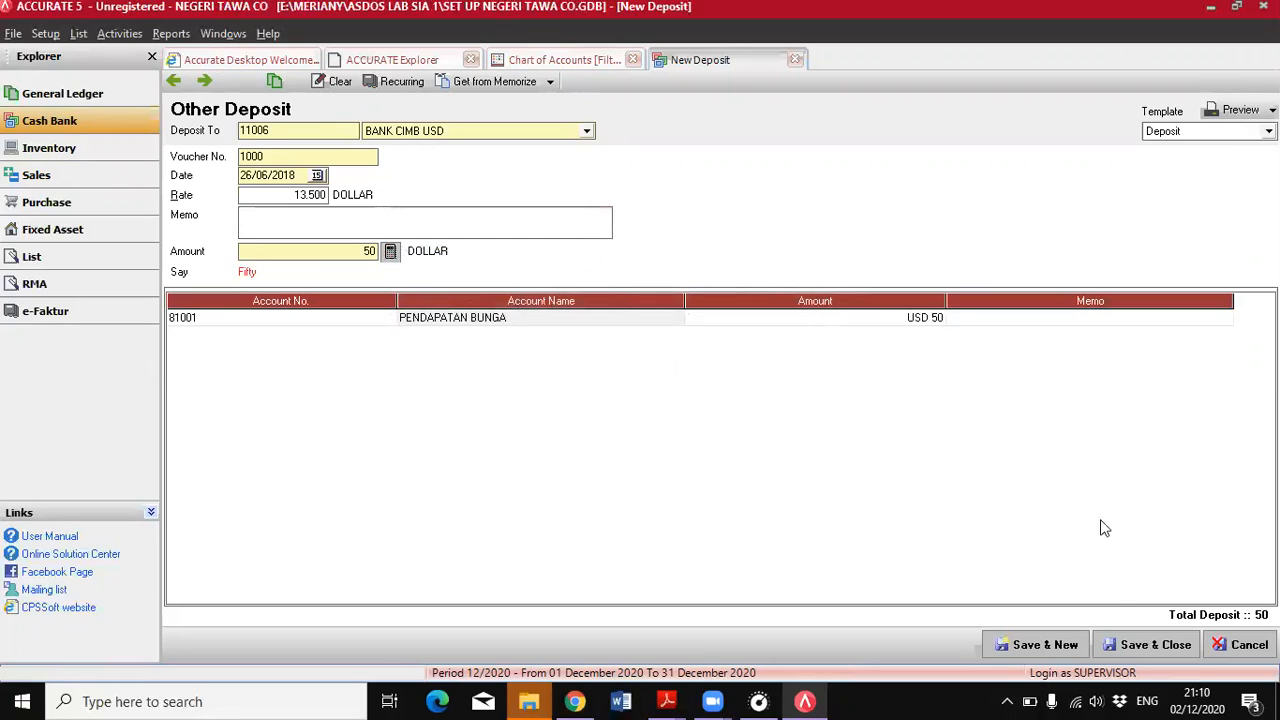
click(1118, 648)
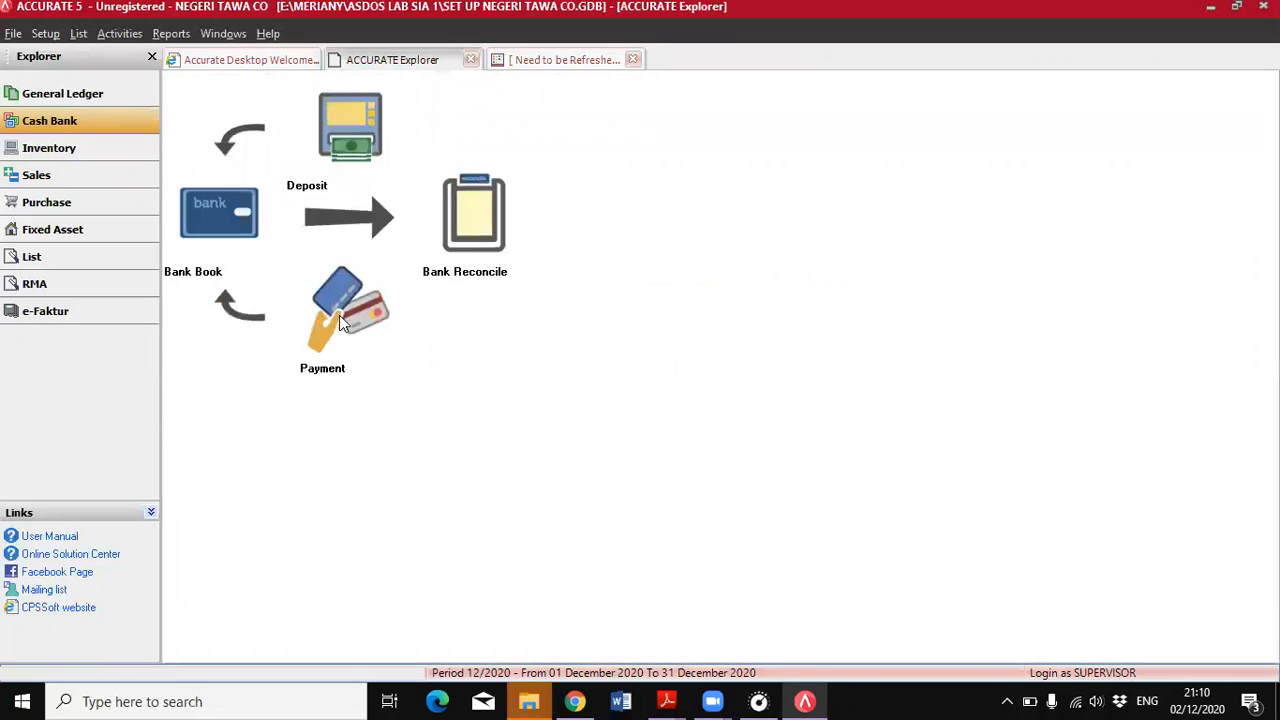
Start an Other Payment from BANK CIMB USD and date it 26/06/2018
click(339, 315)
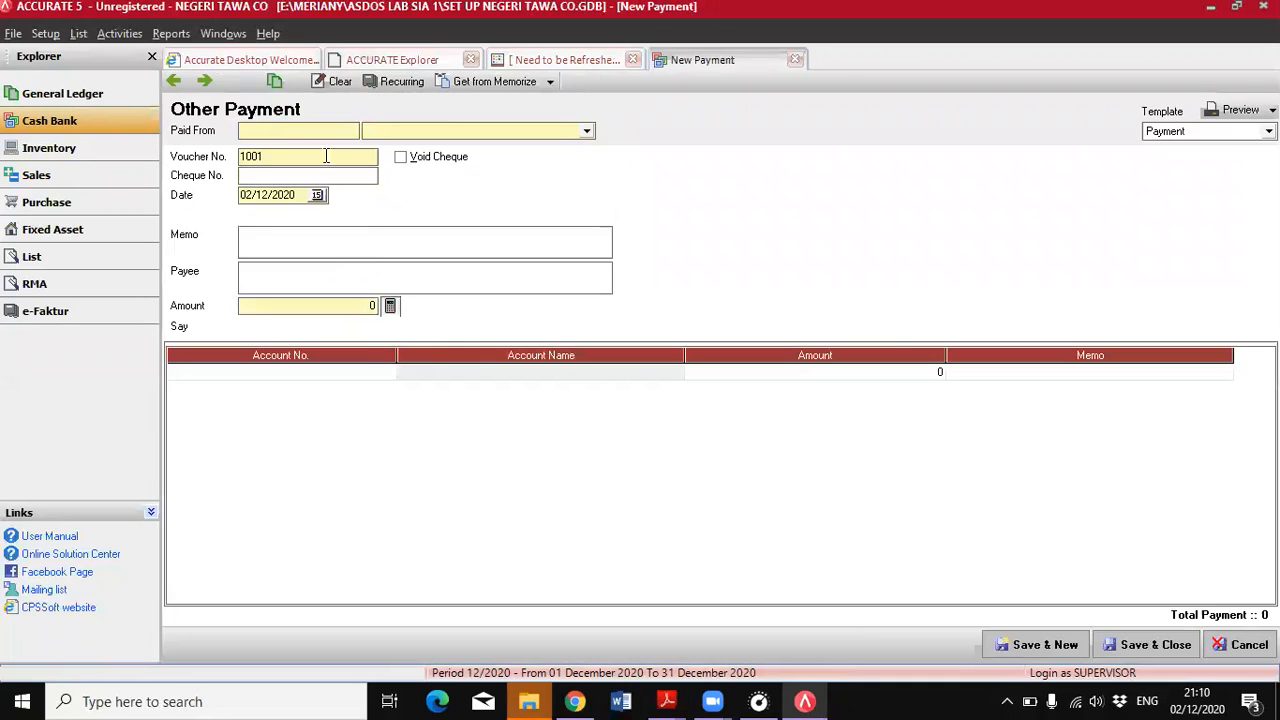
click(586, 131)
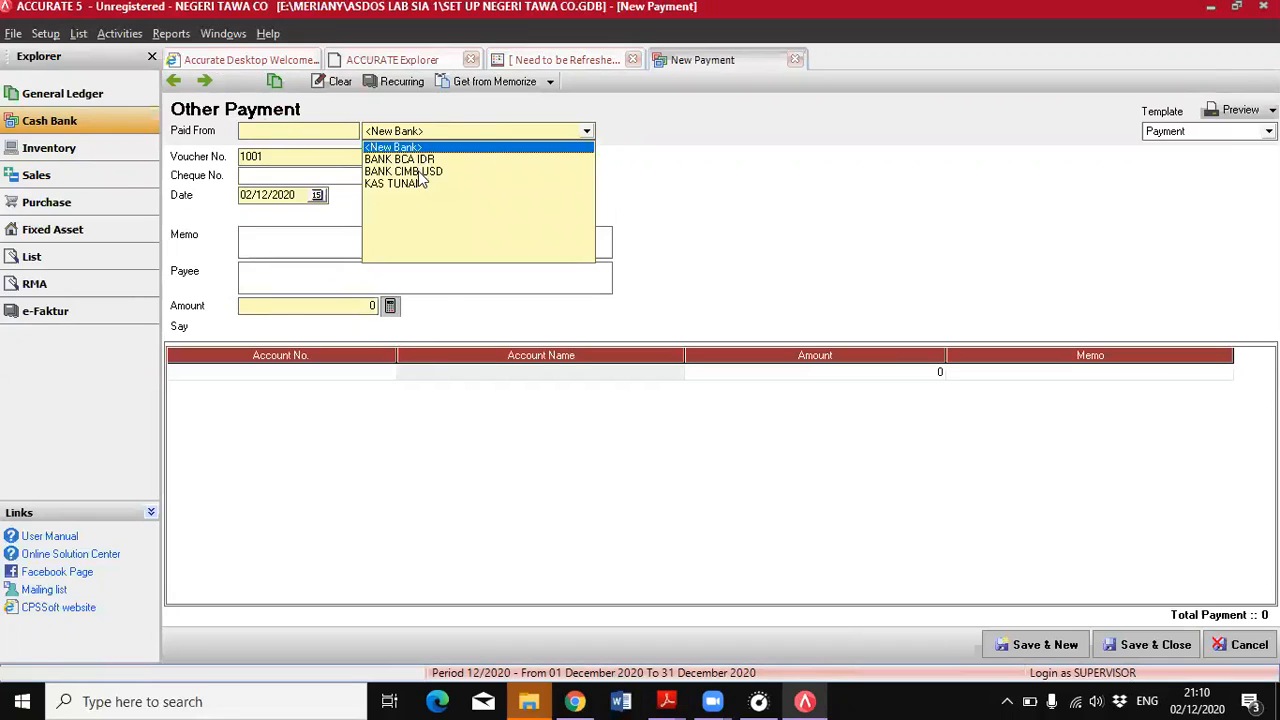
click(418, 172)
drag(296, 195, 240, 197)
text(26/06/2018)
Add the BIAYA ADMIN BANK account as the payment's line
click(354, 373)
click(388, 372)
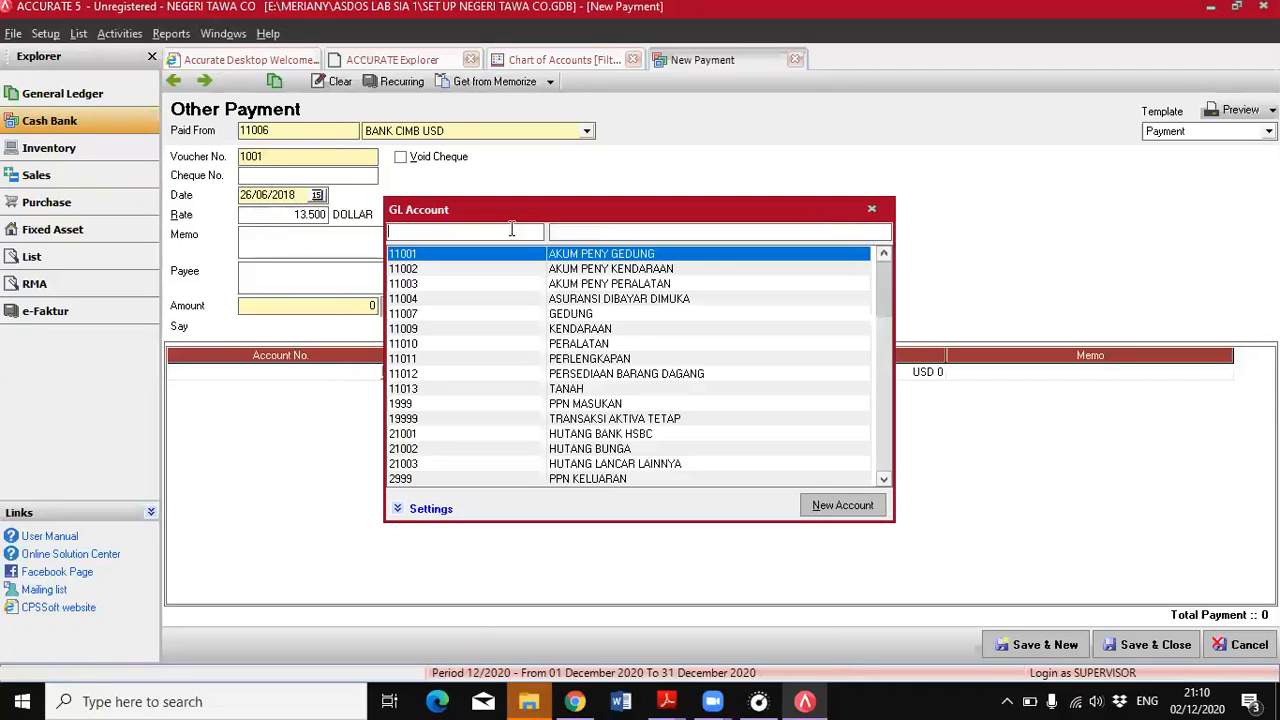
drag(890, 290, 886, 471)
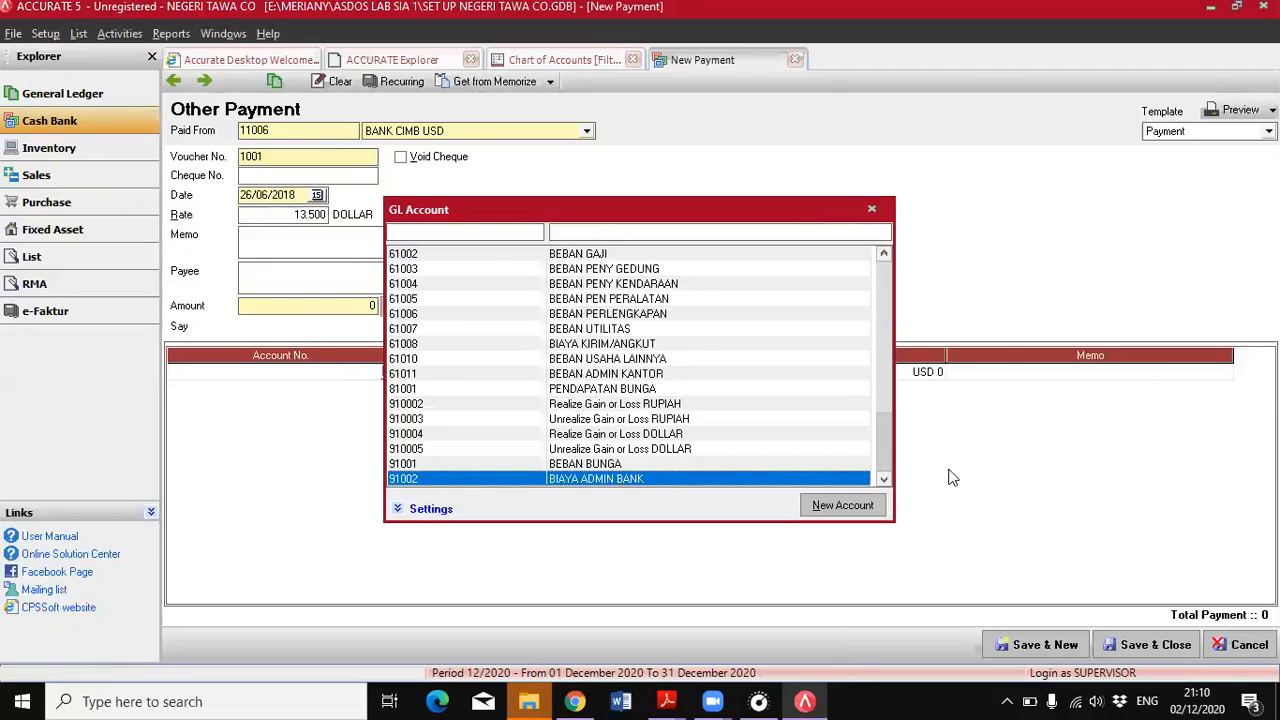
double_click(663, 479)
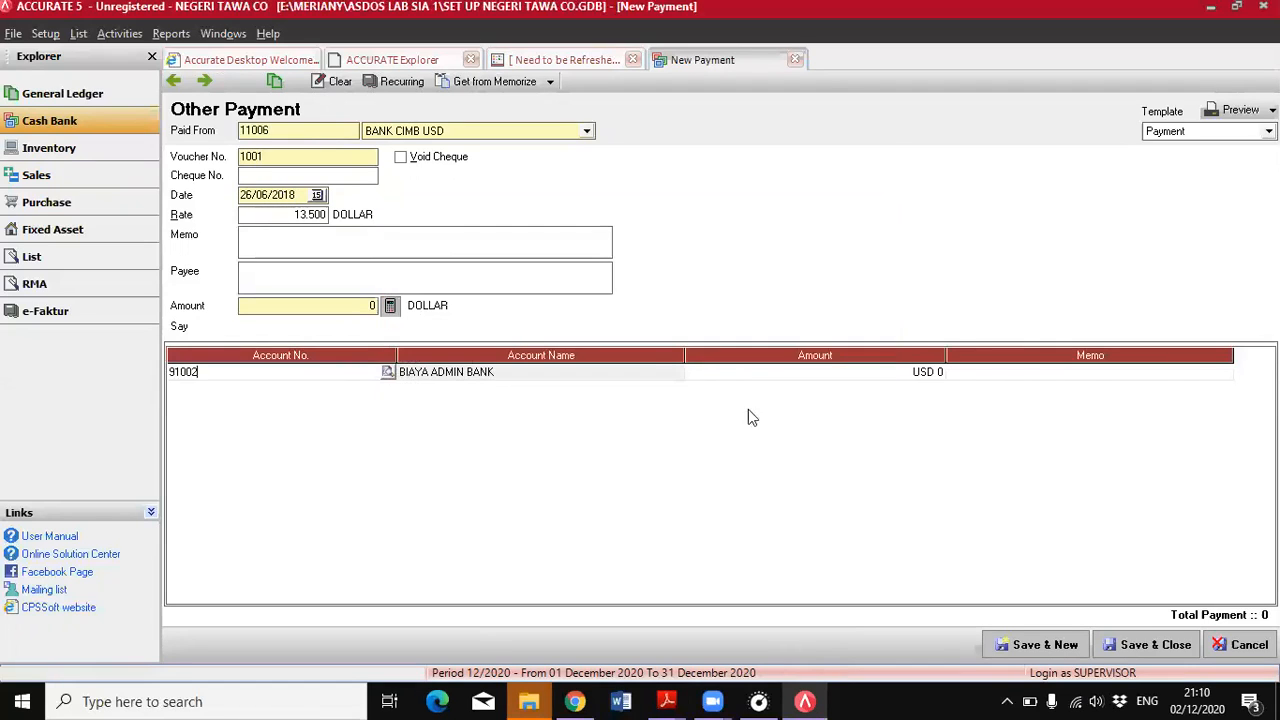
Set the BIAYA ADMIN BANK line to USD 5, calculate the payment amount from it, and save and close the payment
click(773, 378)
text(5)
click(390, 309)
click(1138, 647)
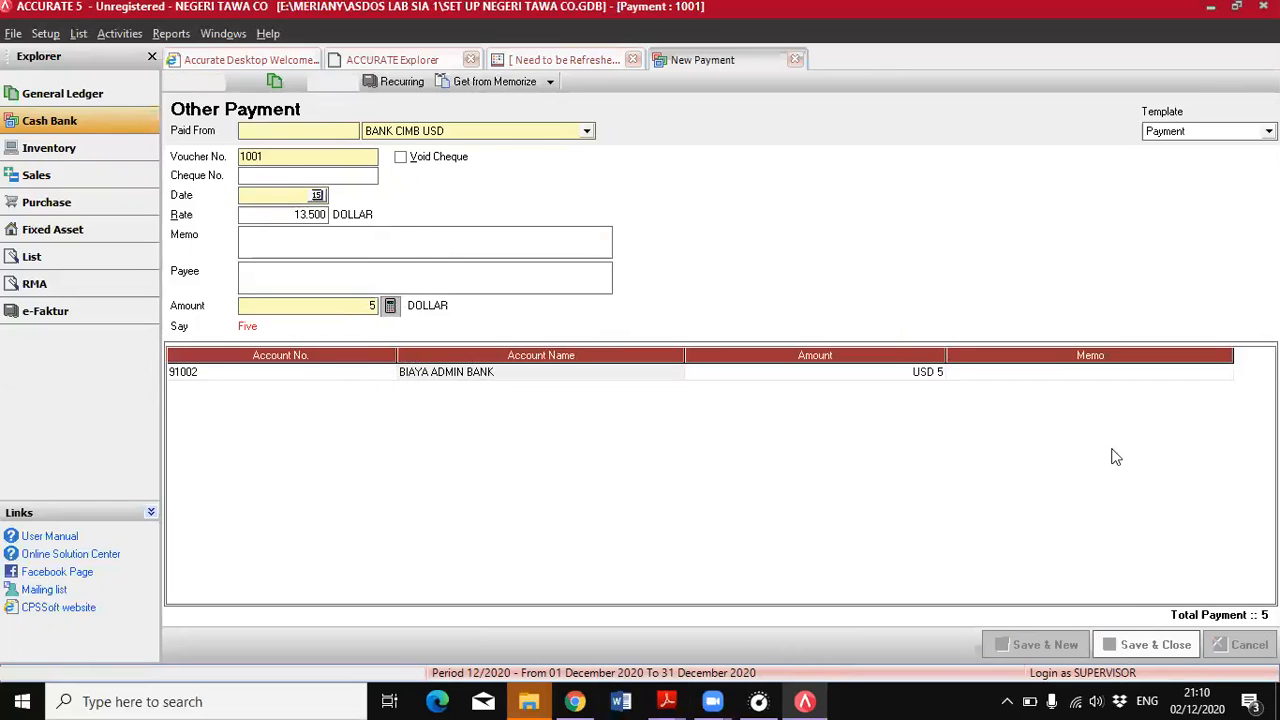
Check the PDF's 27 June entry and start a sales receipt in ACCURATE for the customer it names
mouse_move(666, 700)
click(776, 611)
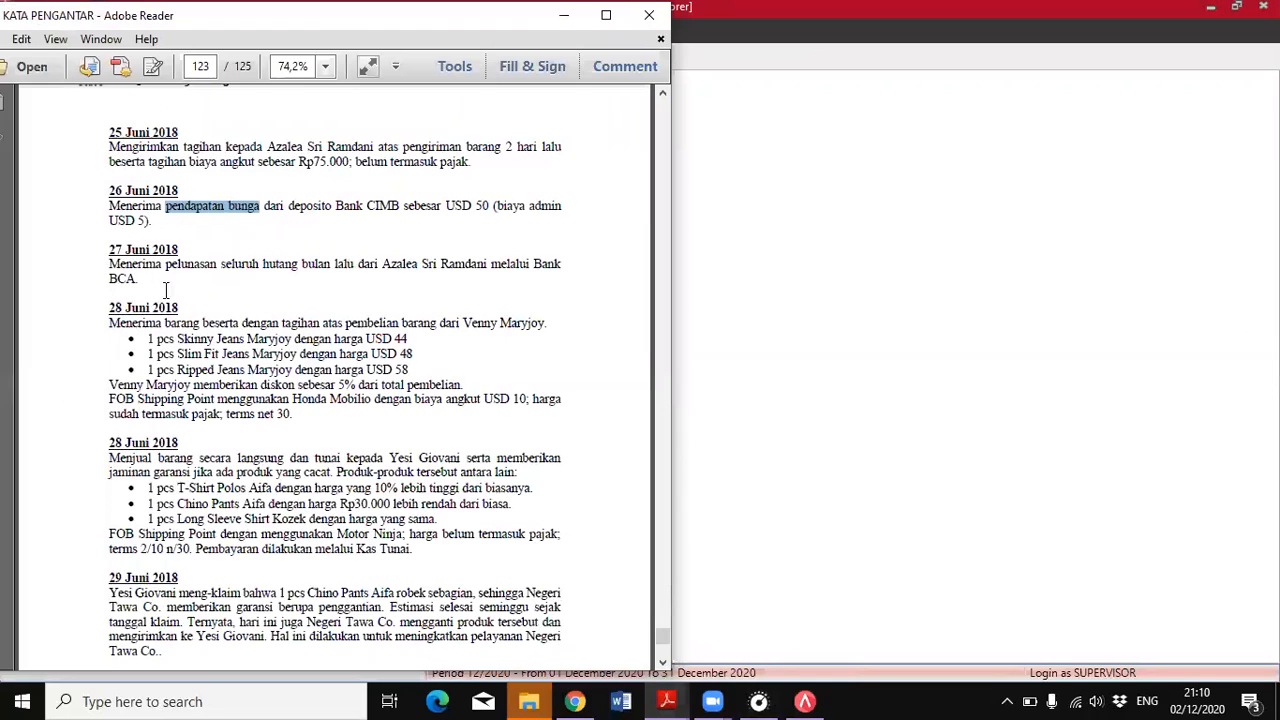
scroll(174, 305, down, 2)
scroll(328, 338, up, 2)
click(857, 415)
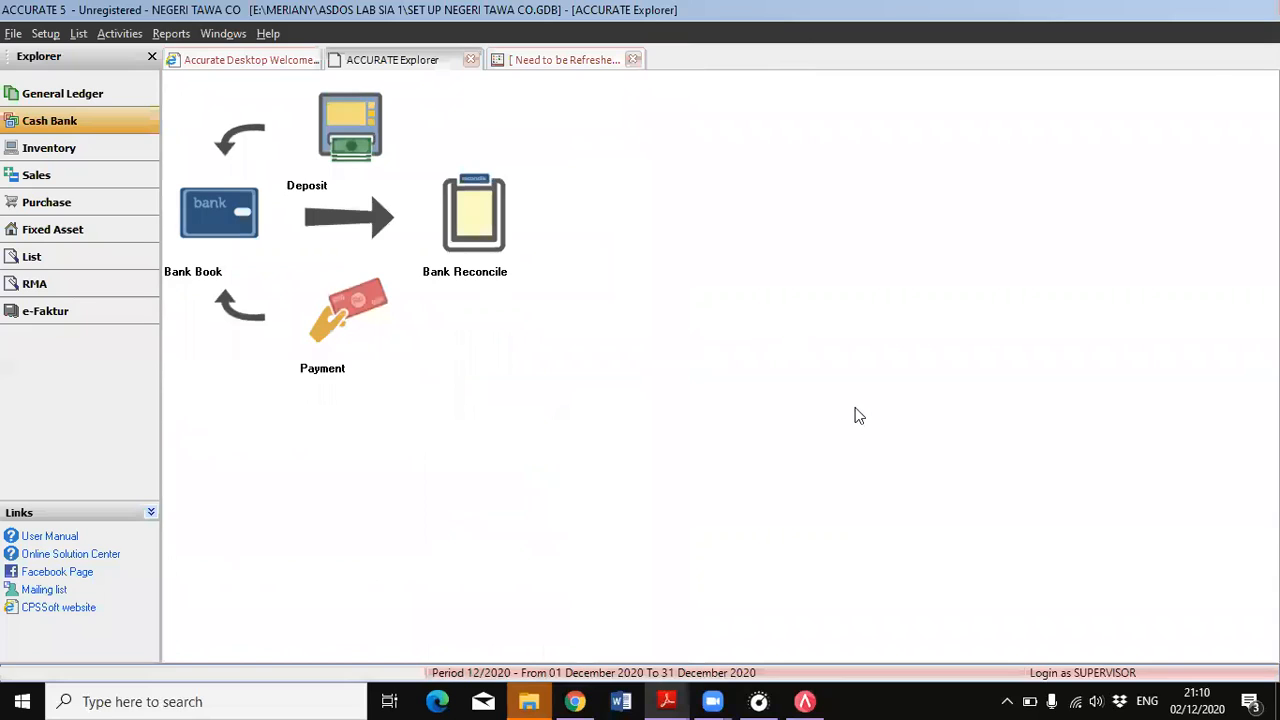
click(22, 174)
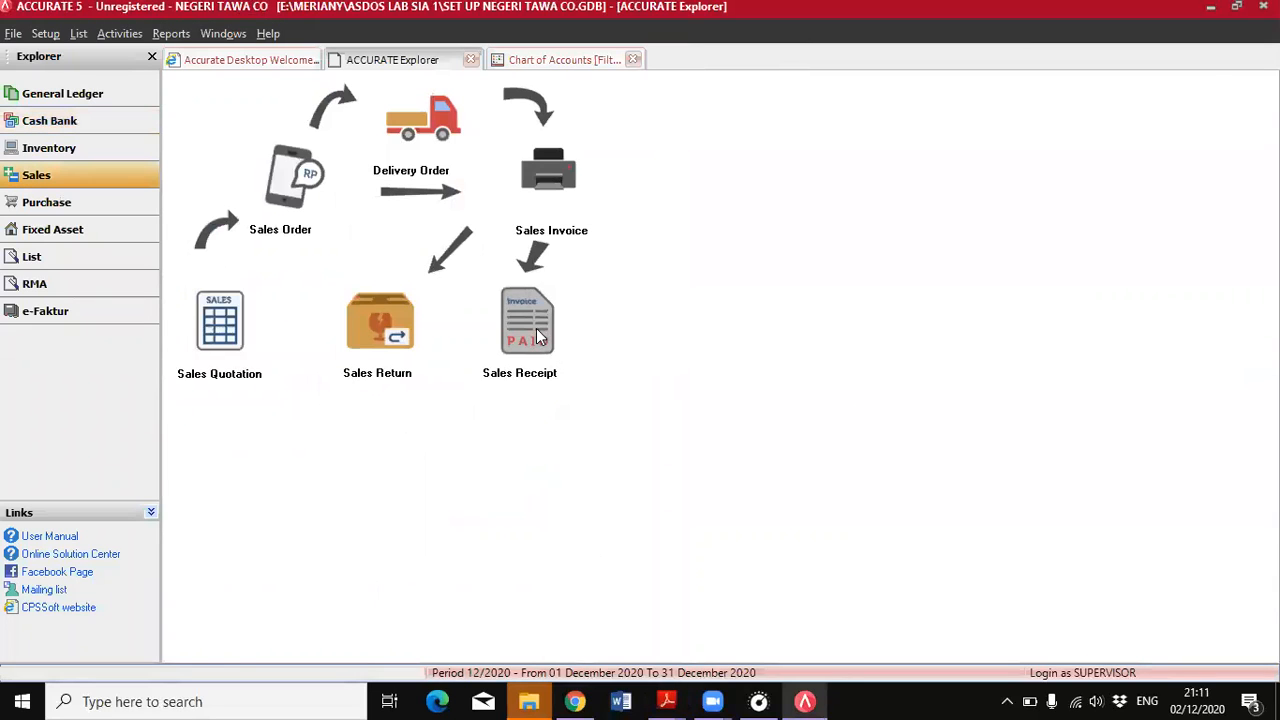
click(533, 334)
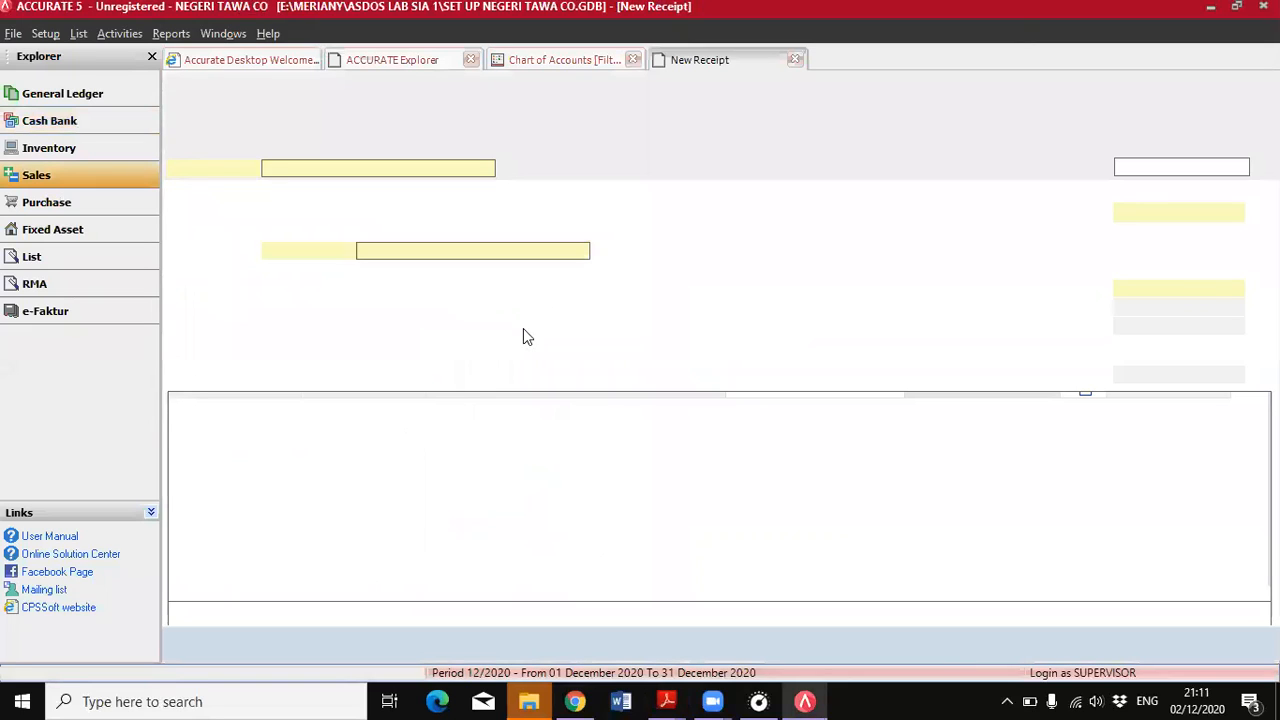
click(486, 141)
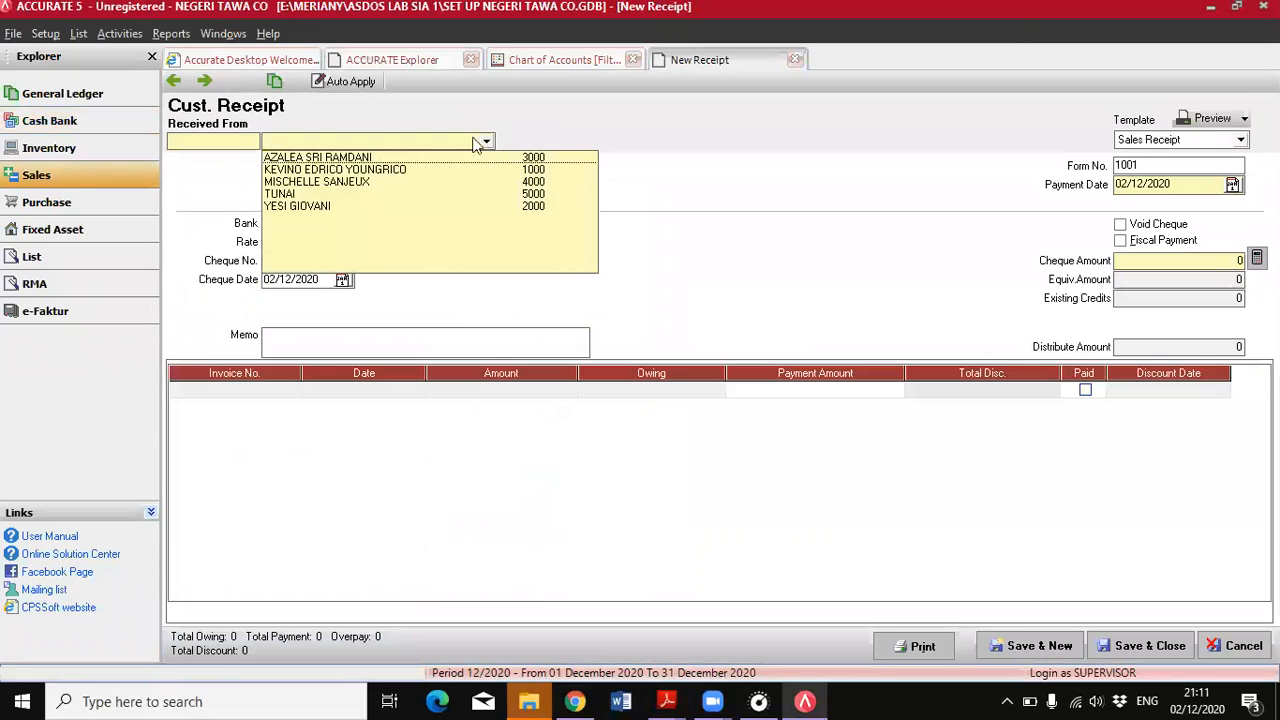
click(344, 158)
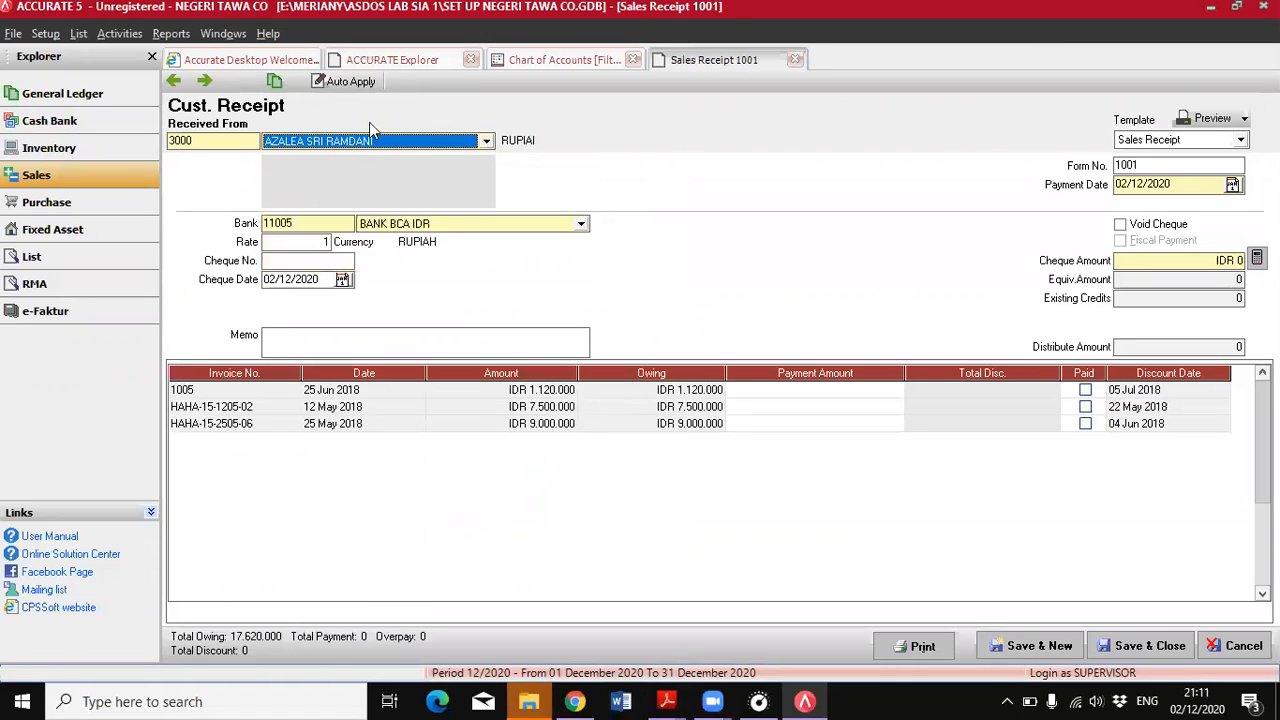
Set both the receipt's payment date and its cheque date to 27/06/2018
click(667, 701)
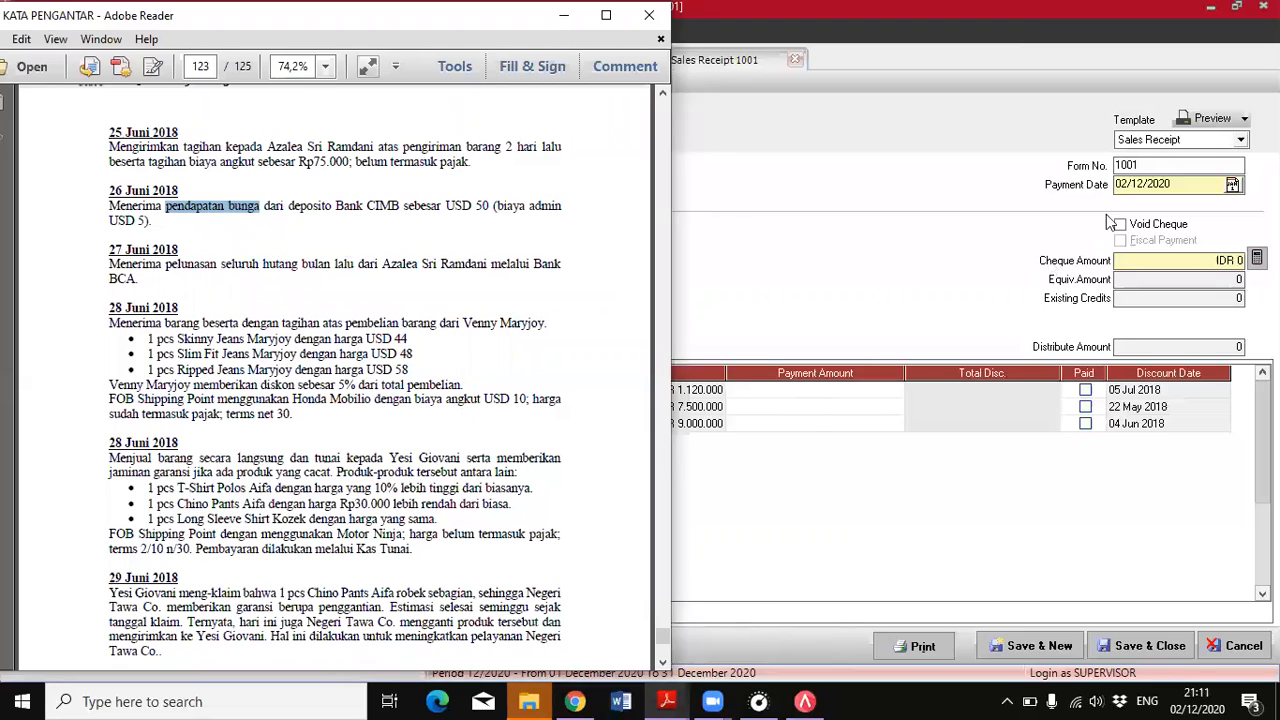
click(1165, 184)
double_click(1124, 184)
text(27/0)
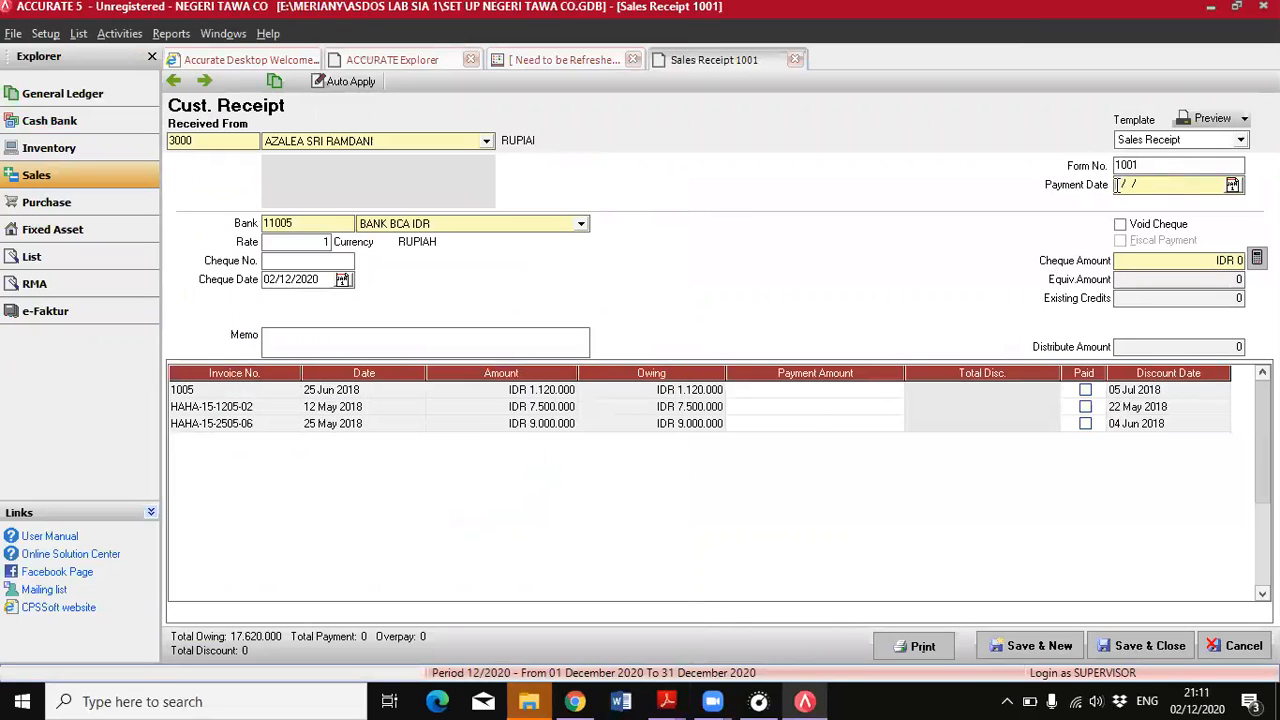
text(6/2018)
click(269, 283)
text(27062018)
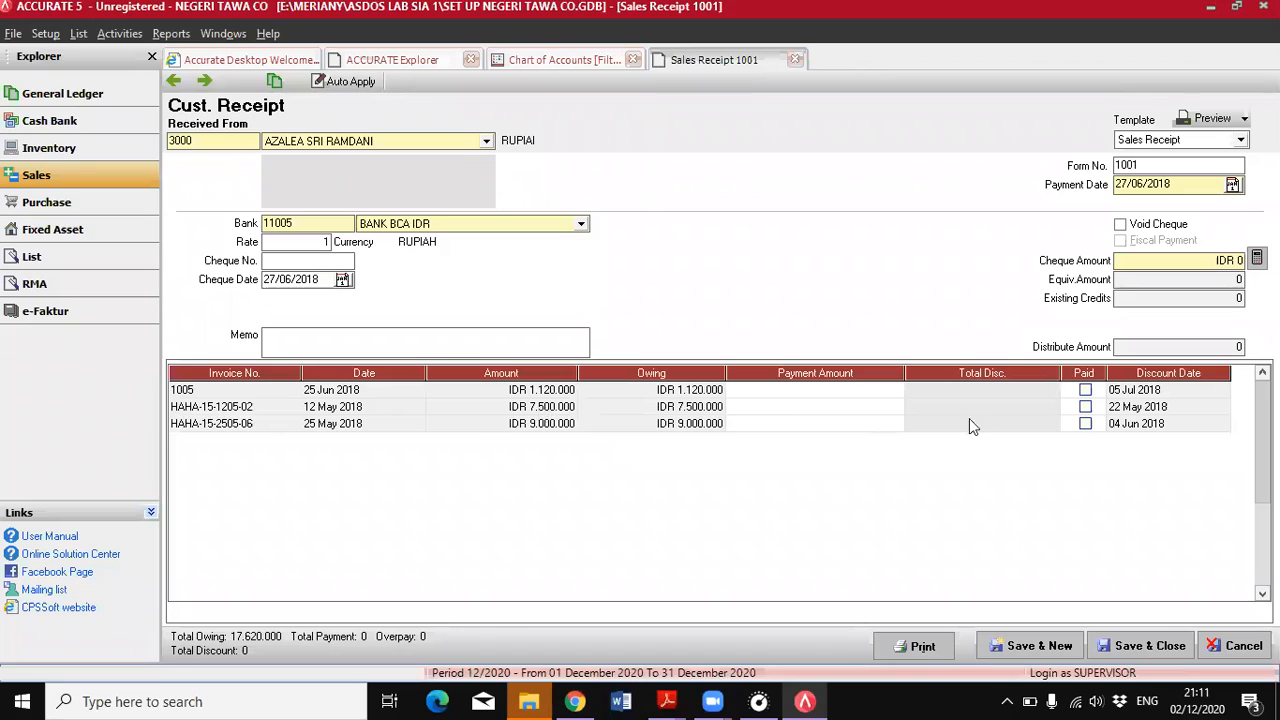
Mark the customer's 12 May and 25 May 2018 invoices as paid and calculate the cheque amount from them
click(1086, 408)
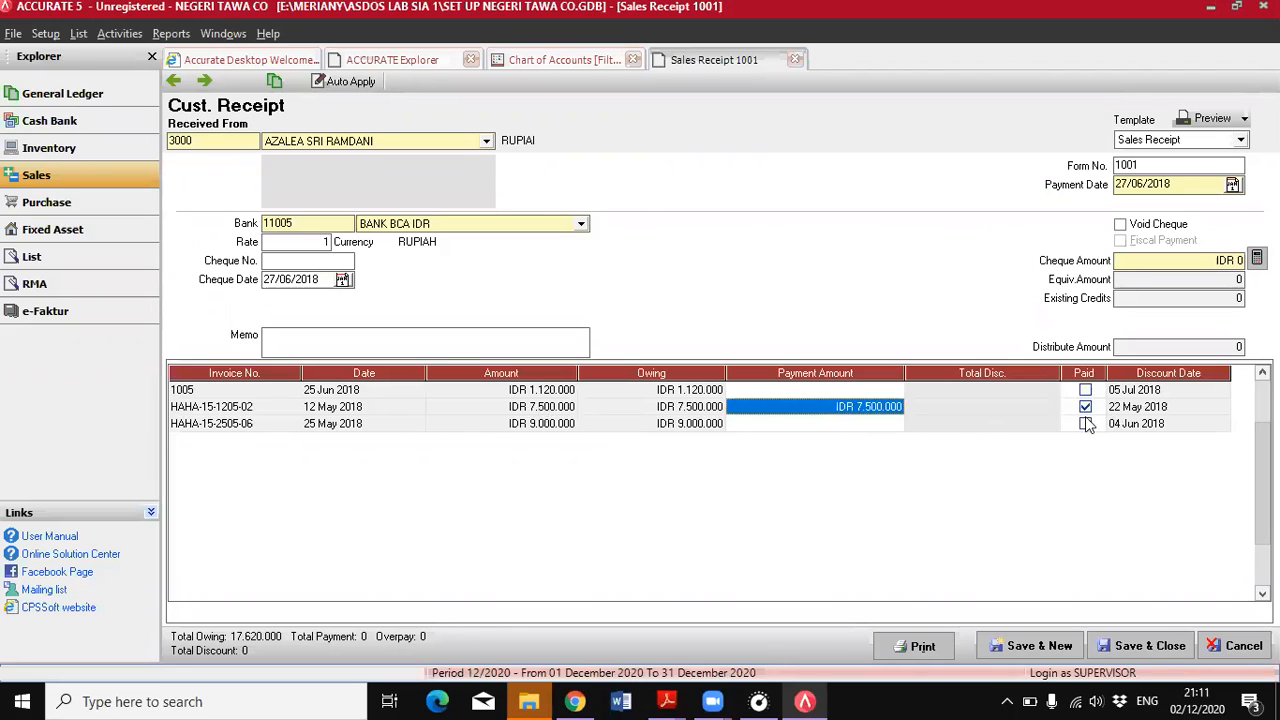
click(1086, 424)
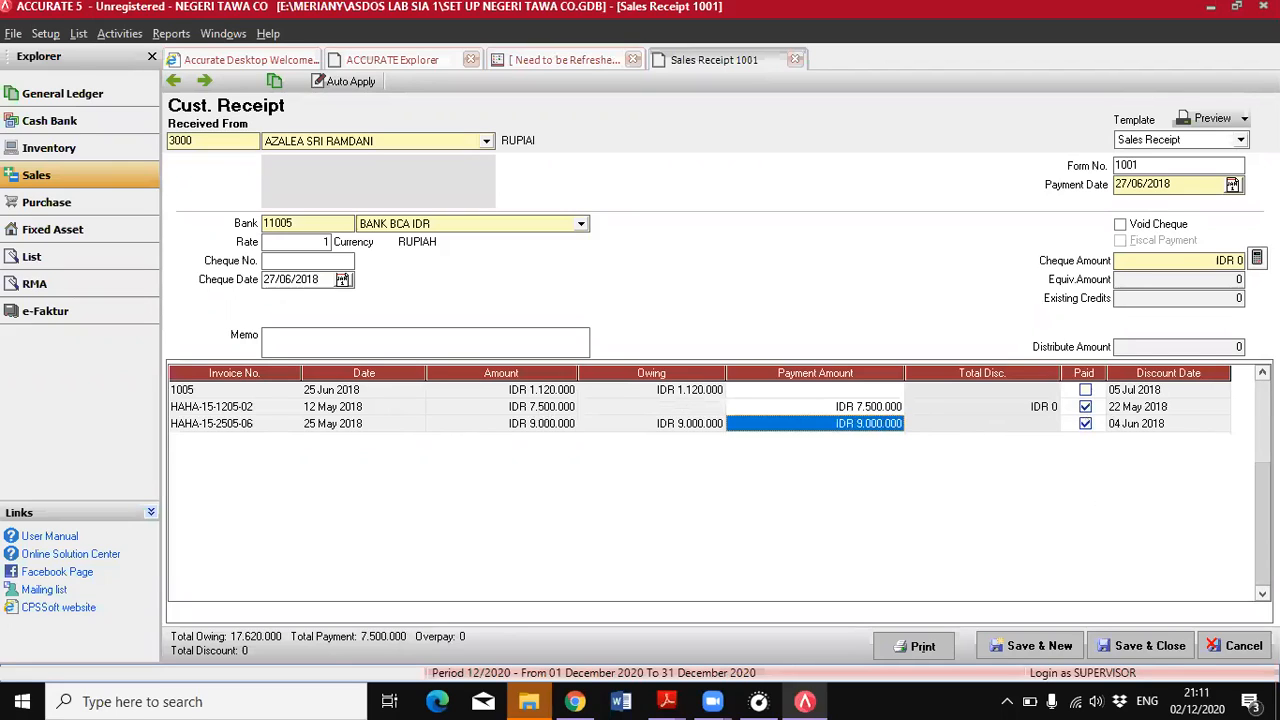
click(1257, 259)
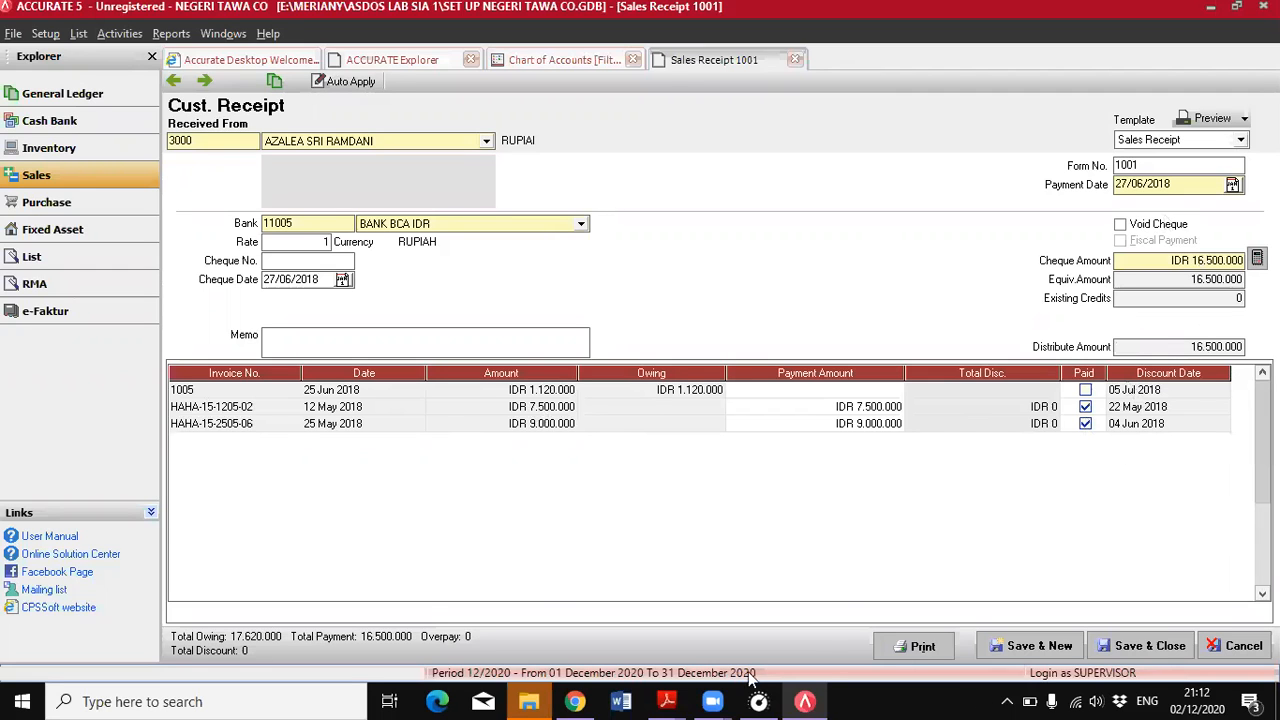
Compare the receipt's customer and bank with the PDF's 27 June entry, and save and close the receipt
mouse_move(667, 701)
click(770, 630)
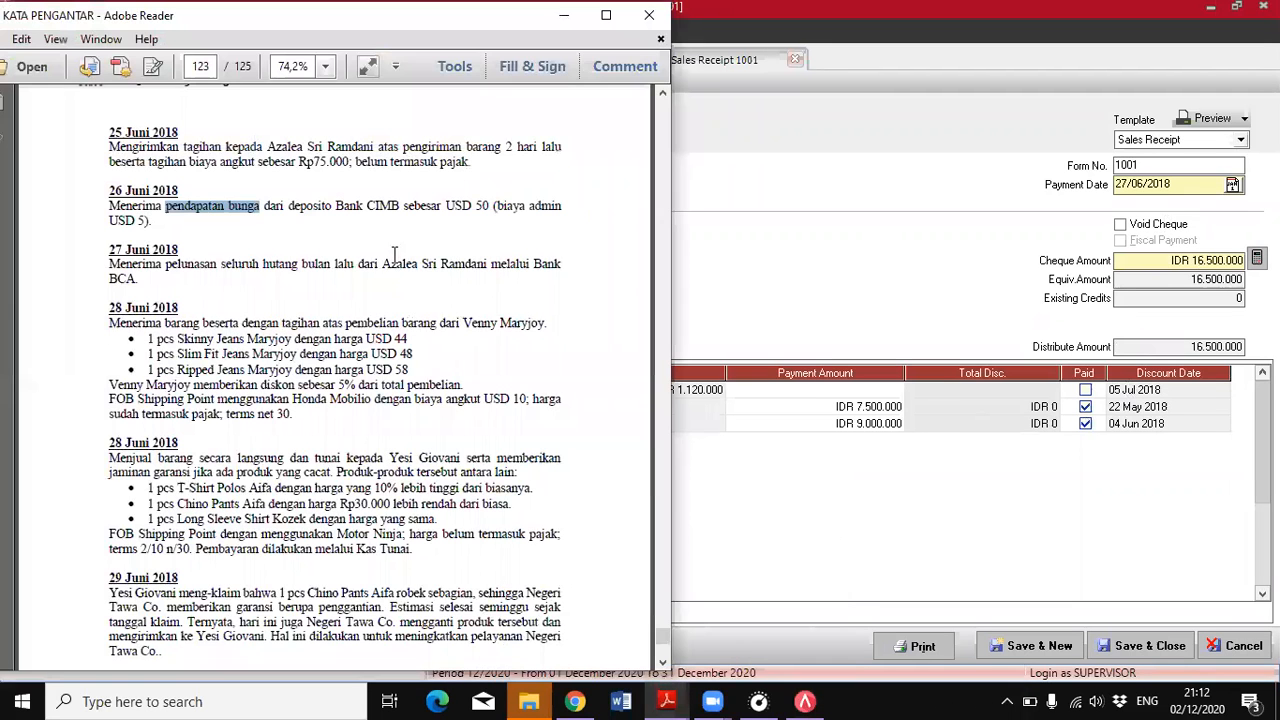
click(841, 279)
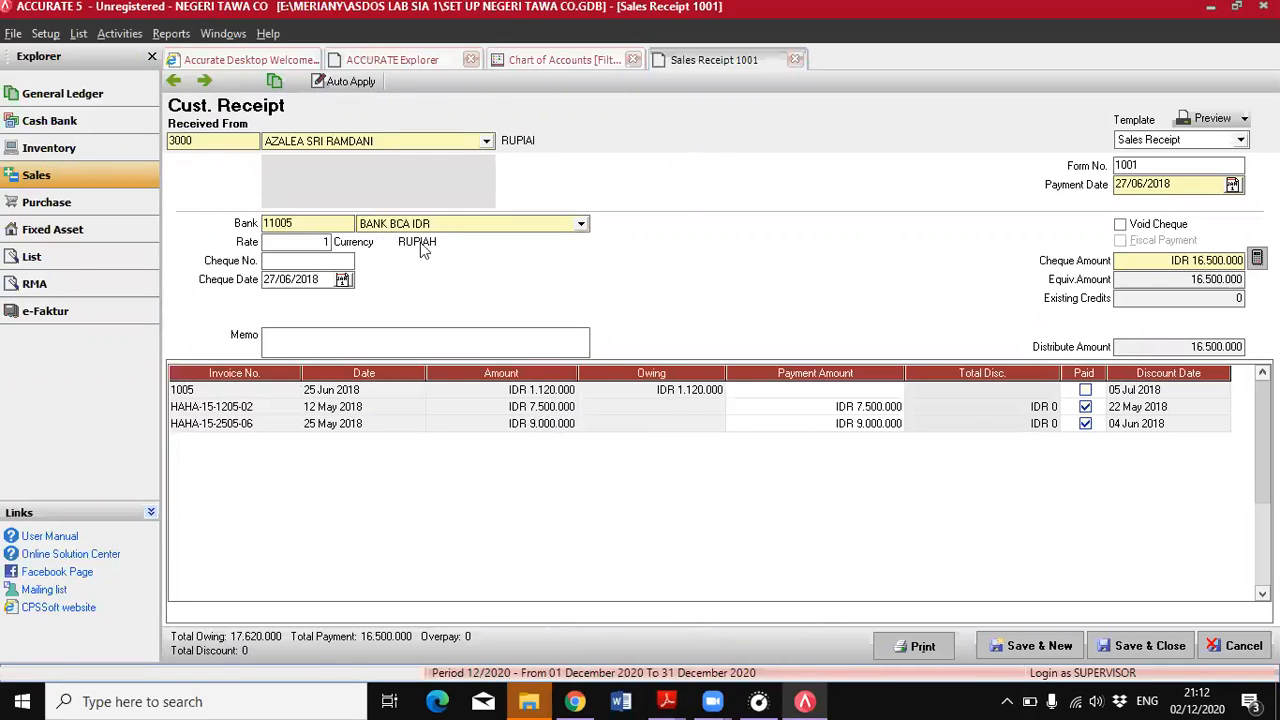
click(1121, 647)
click(1125, 650)
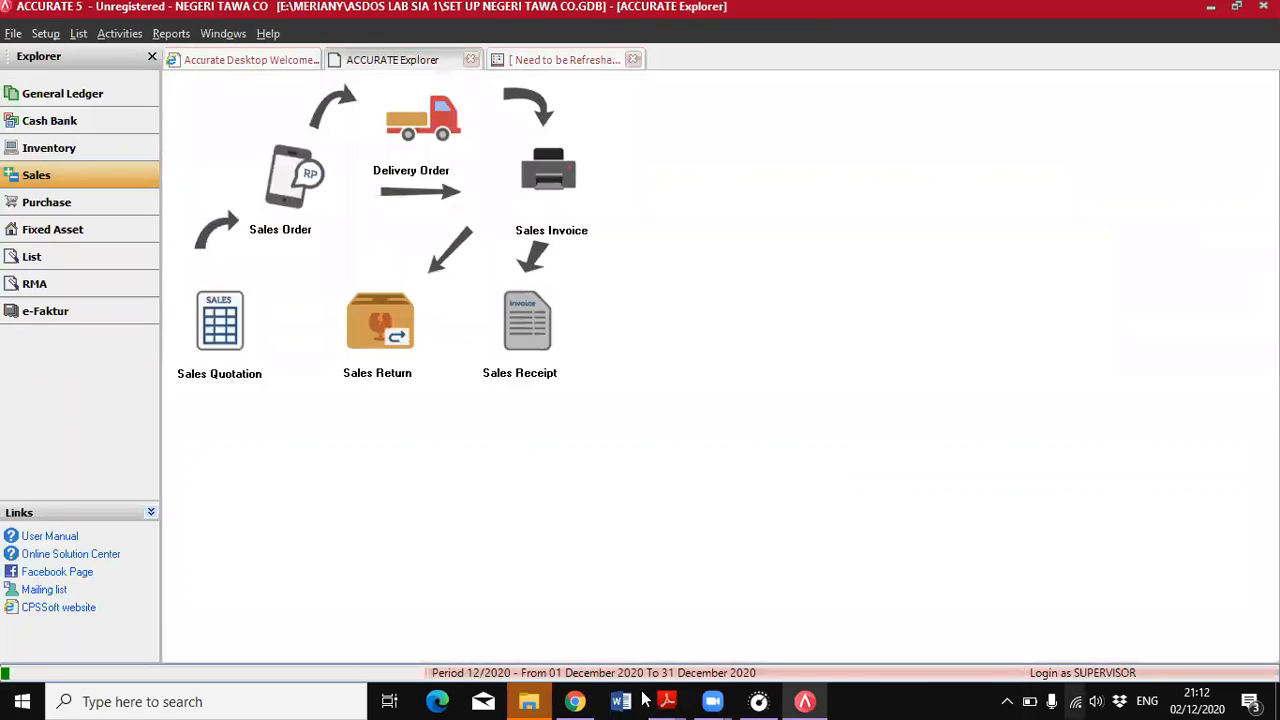
Read the PDF's 28 June purchase entry and start a receive-item form in ACCURATE for the vendor it names
mouse_move(676, 700)
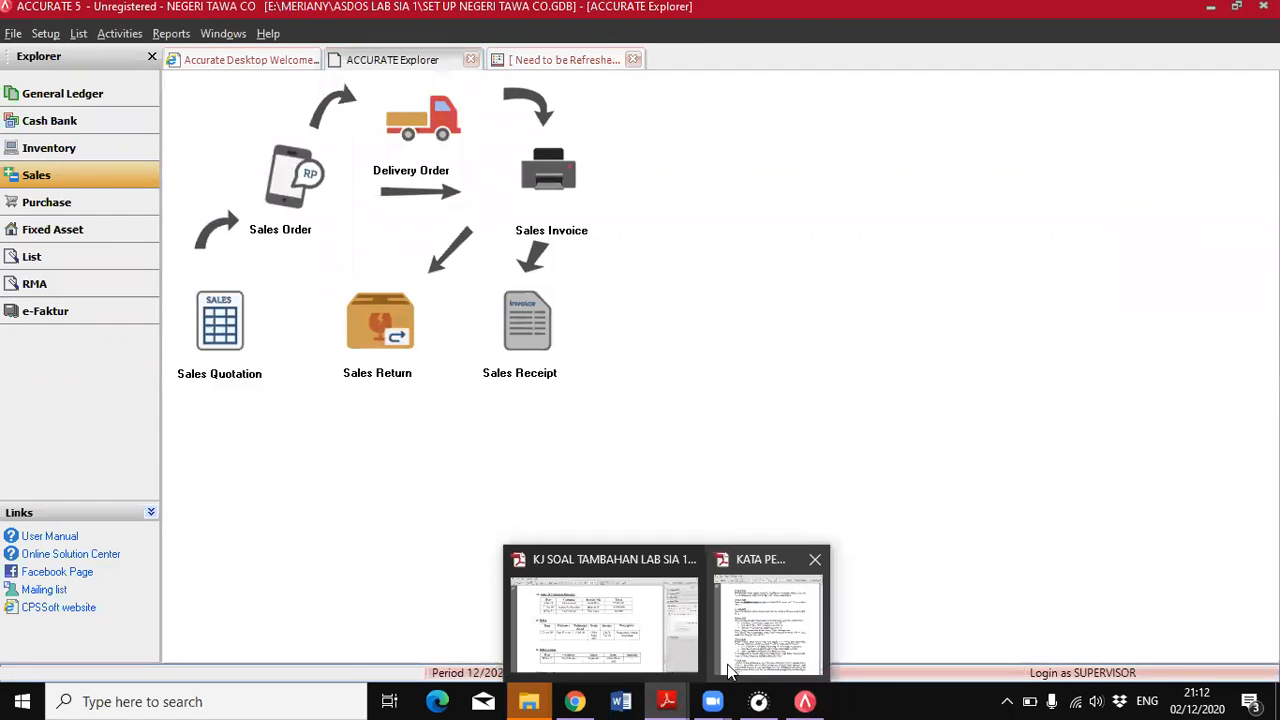
click(729, 671)
scroll(348, 365, down, 2)
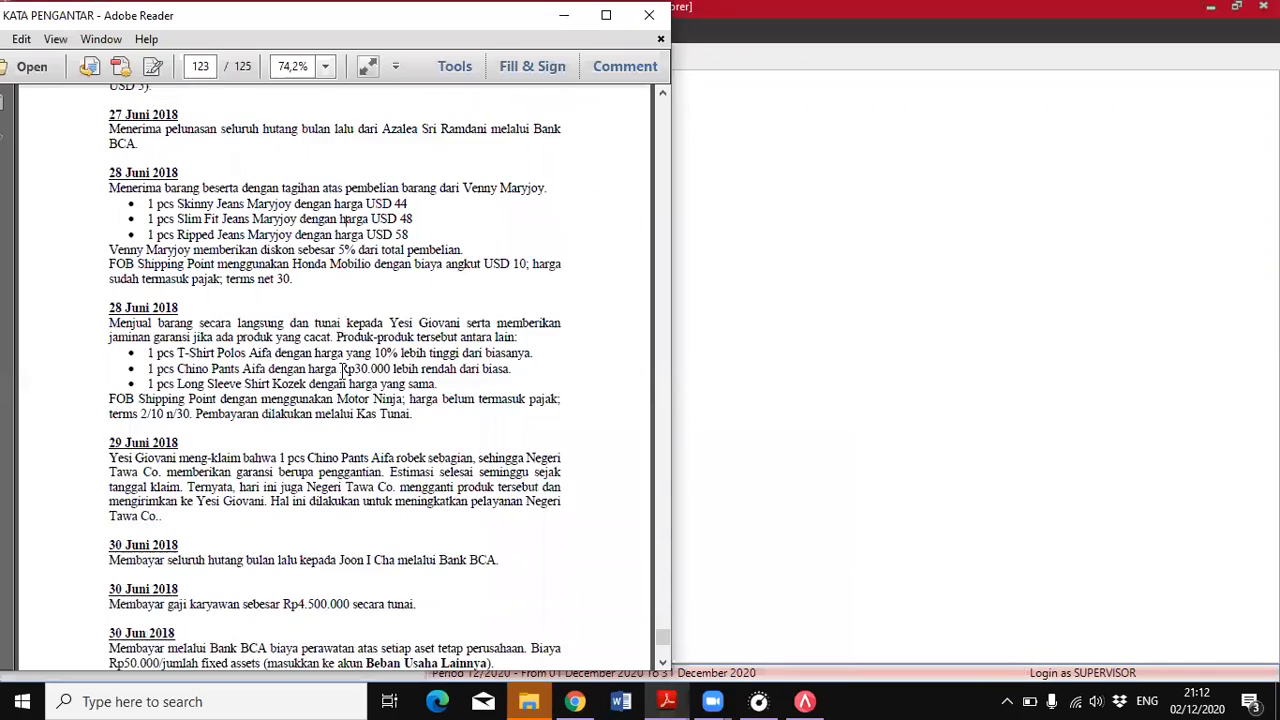
scroll(343, 370, down, 1)
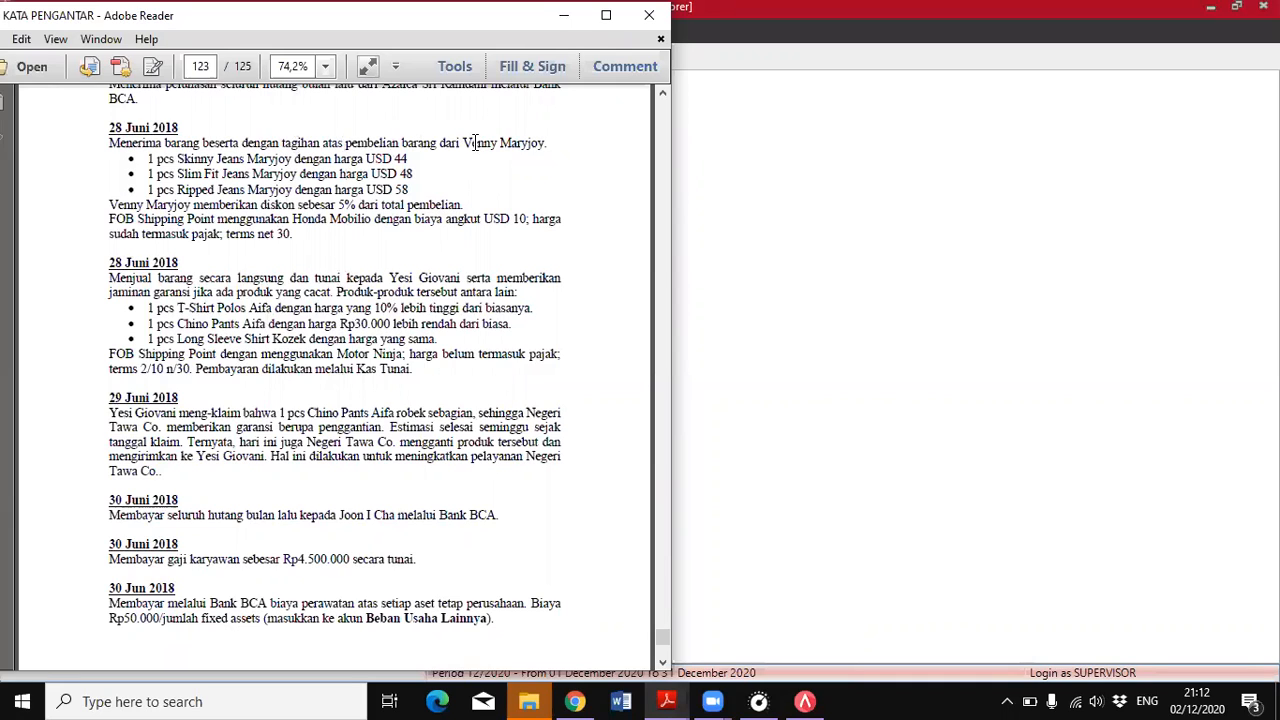
click(835, 74)
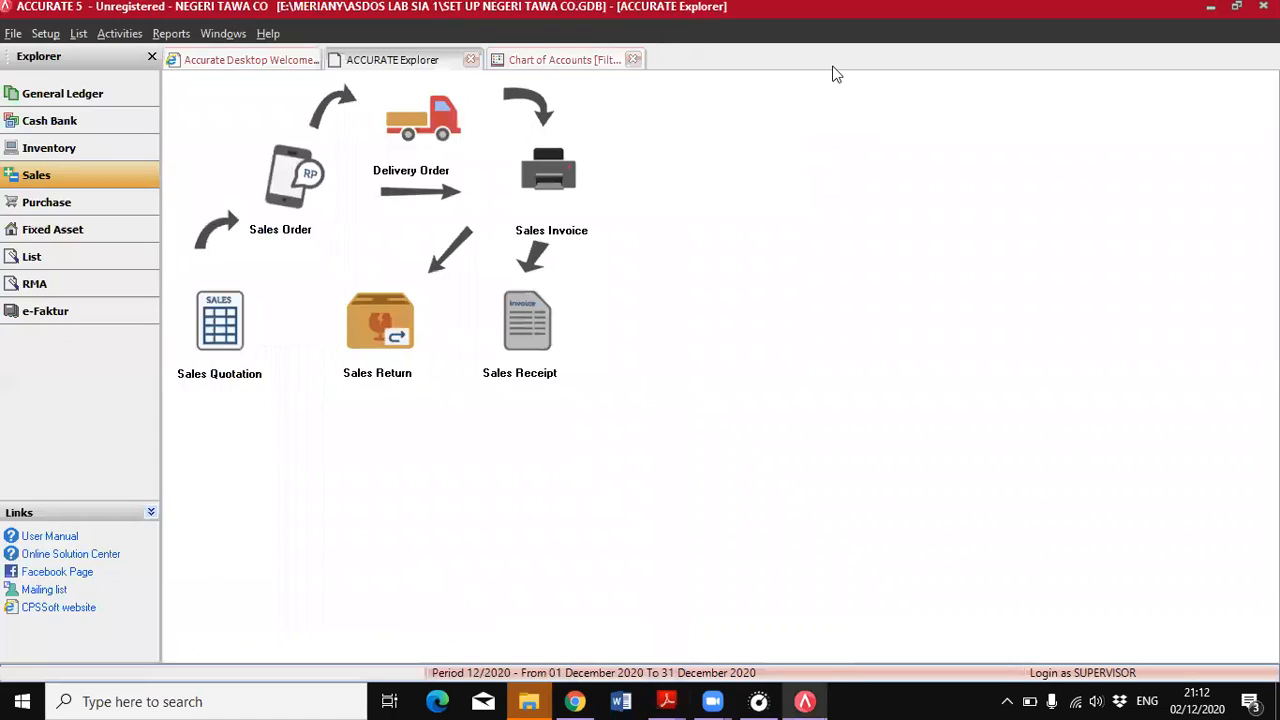
click(56, 203)
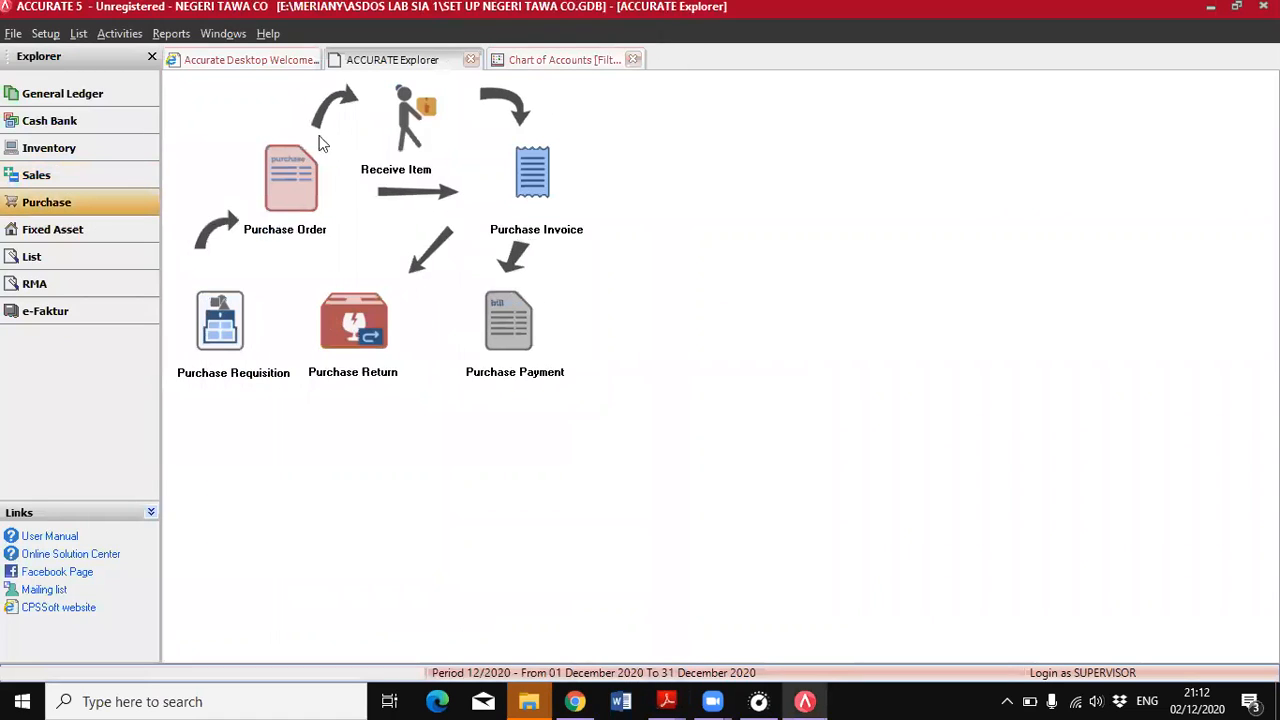
click(410, 150)
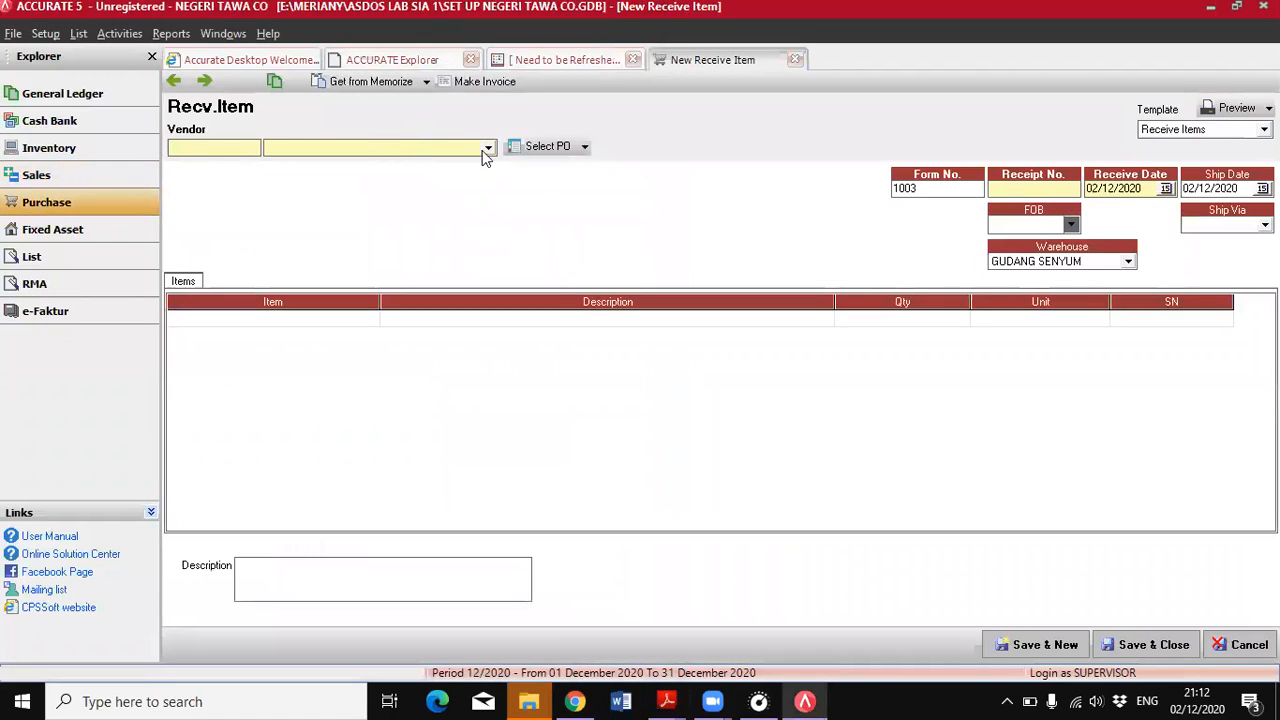
click(488, 148)
click(331, 212)
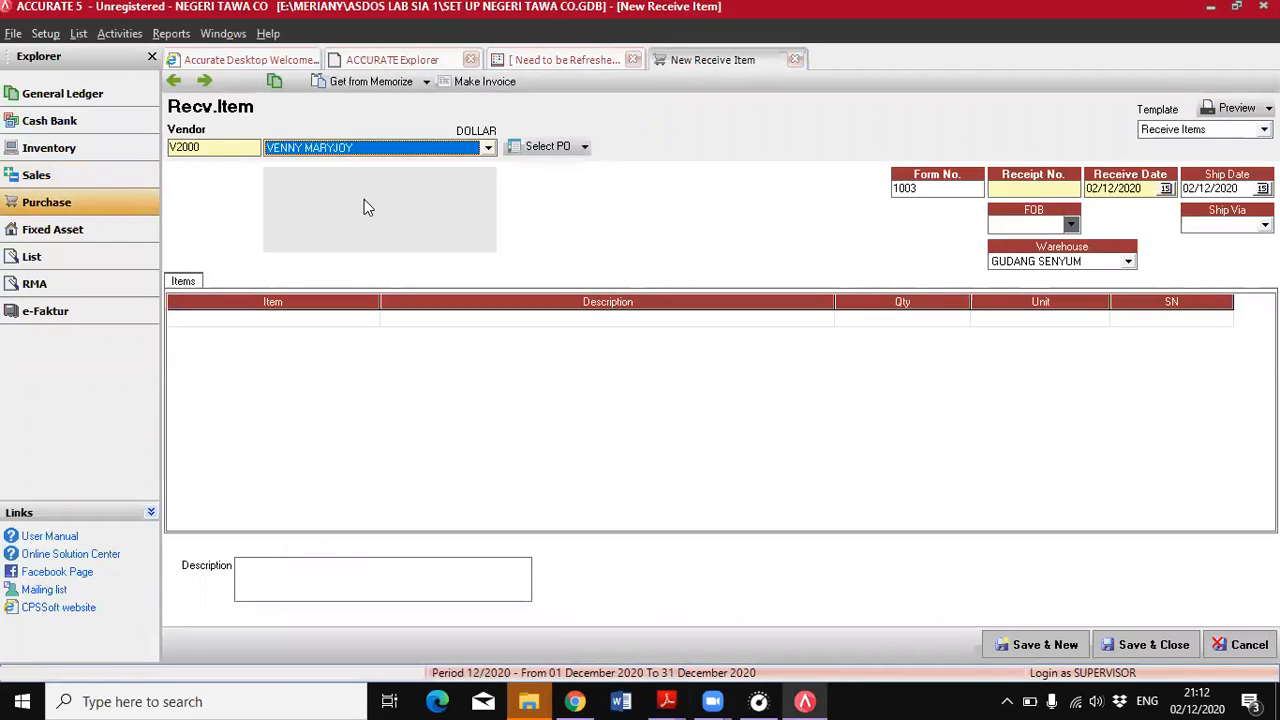
Set the receive item's receipt number to 1005 and both its receive date and ship date to 28/06/2018
click(1012, 189)
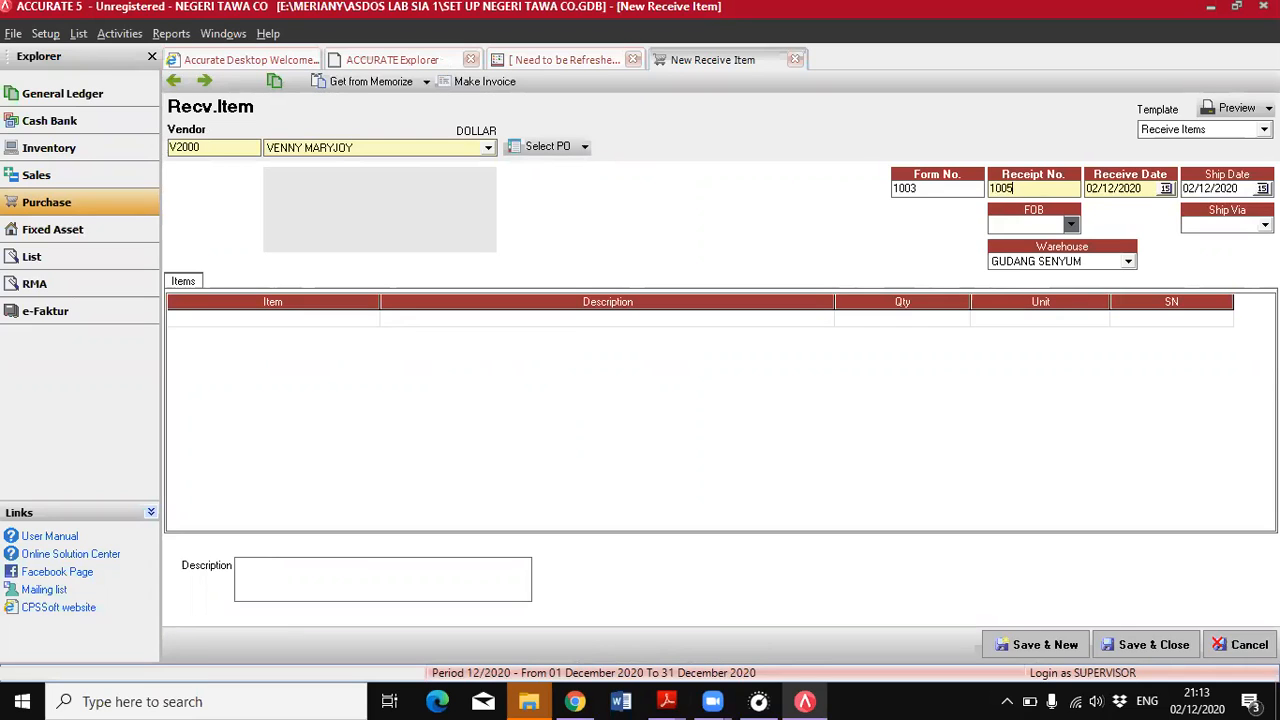
click(676, 699)
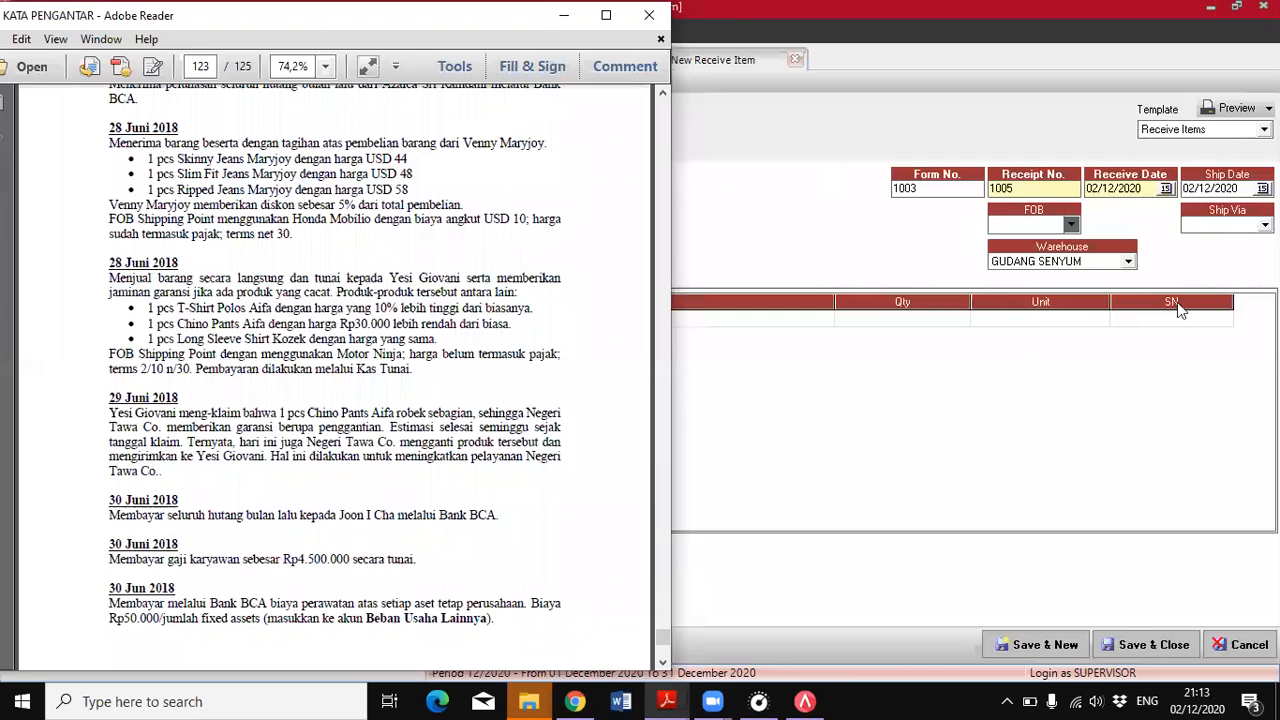
click(1122, 190)
double_click(1122, 190)
text(28/06/2018)
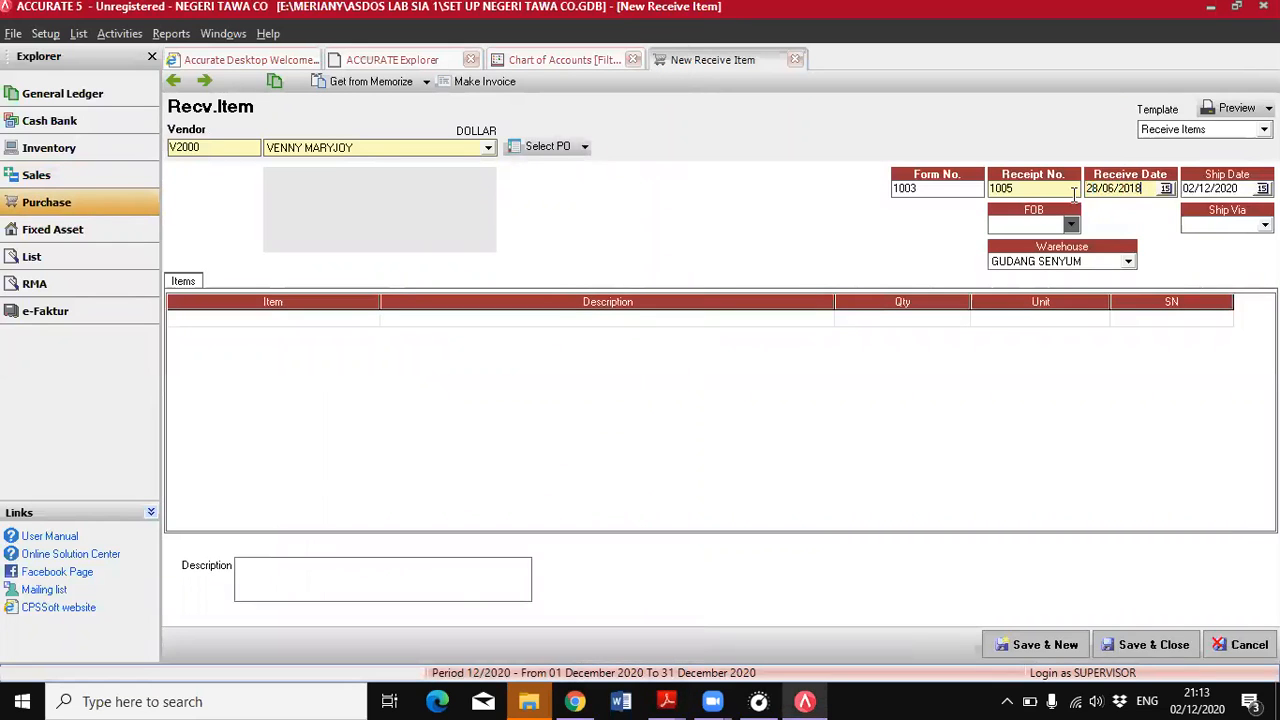
click(1236, 6)
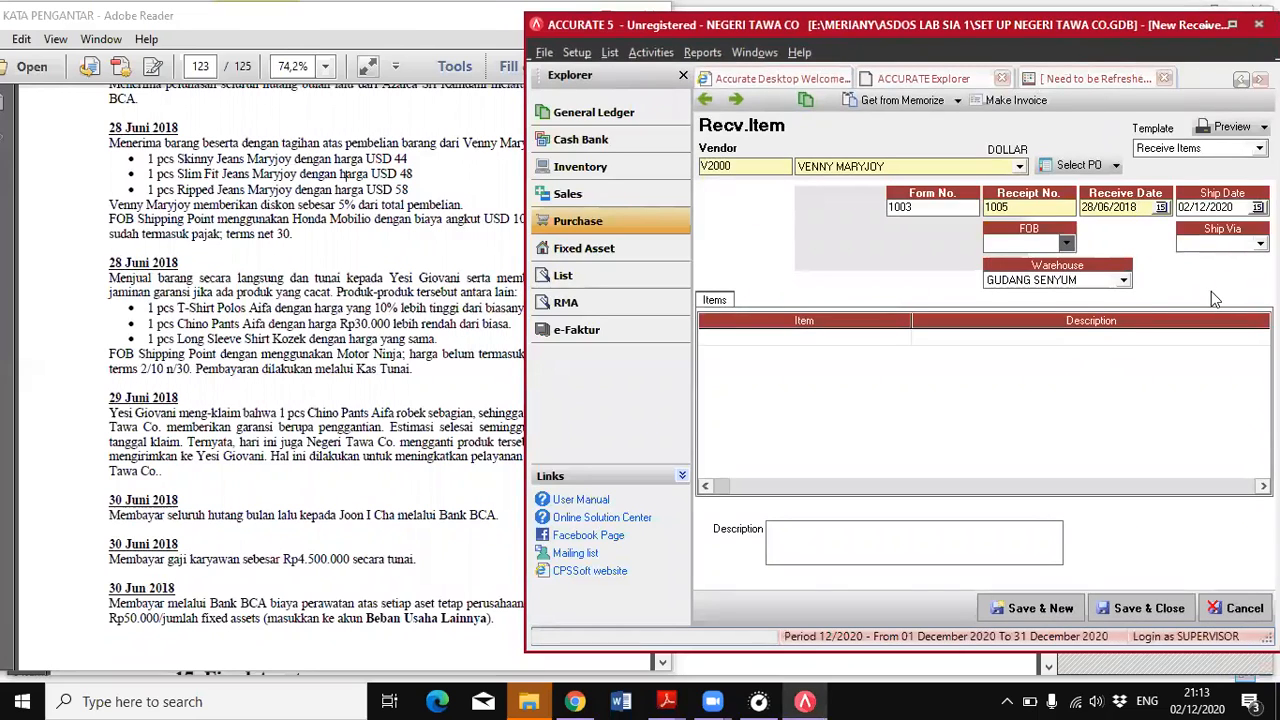
click(1238, 206)
text(28/06/2018)
Set the receive item's FOB to Shipping Point and its shipping method to Honda Mobilio
click(1064, 245)
click(1035, 266)
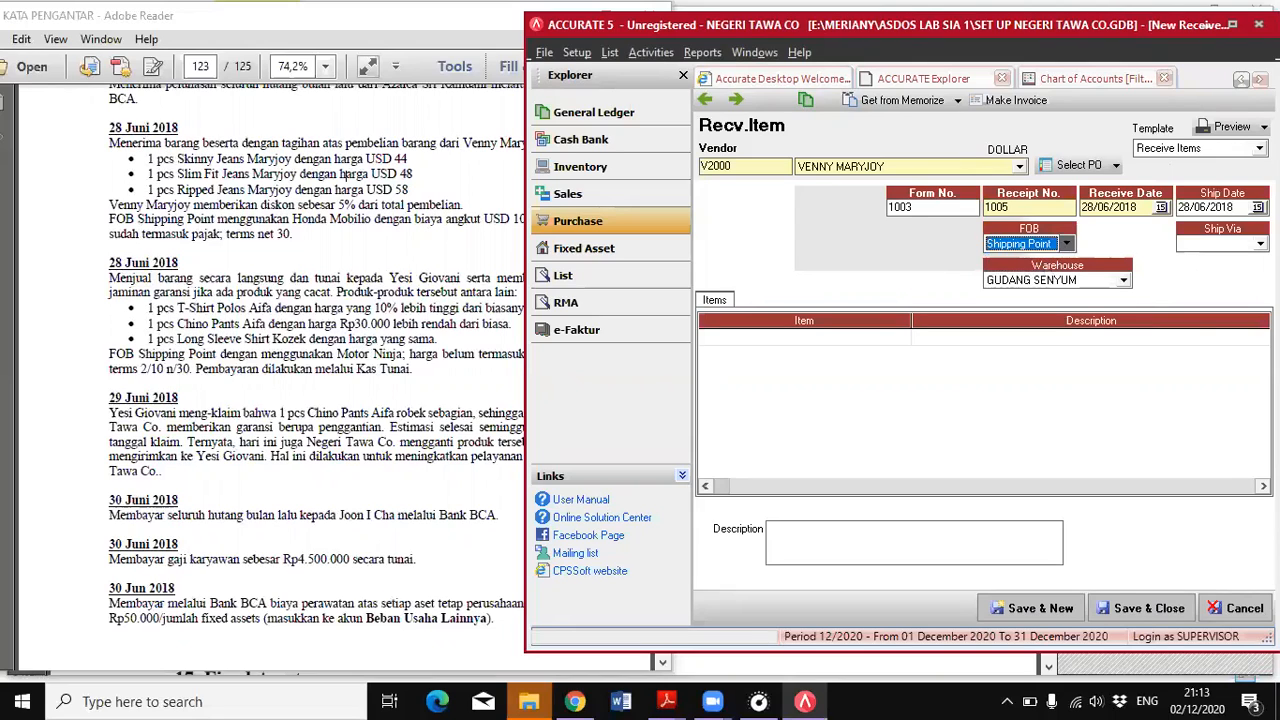
click(1259, 243)
click(1192, 291)
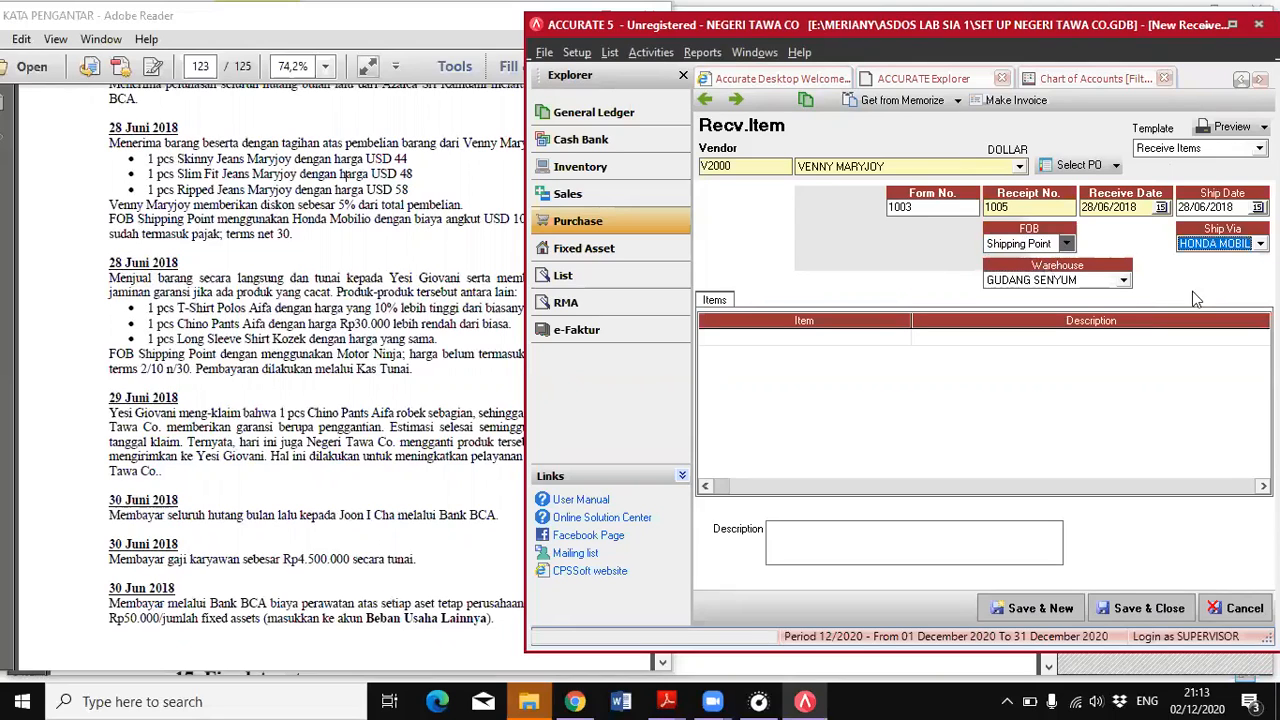
Add 1 PCS of item VM-01, the skinny jeans, as the first line of the receive item
click(831, 342)
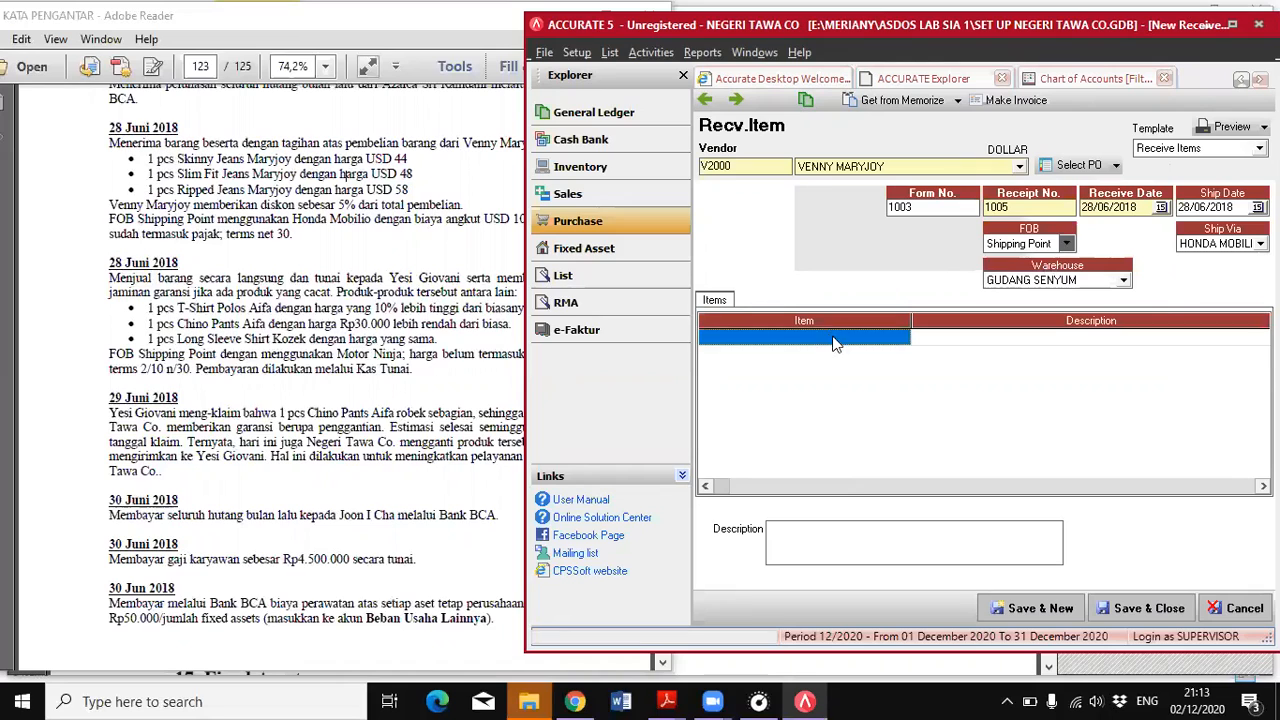
click(901, 338)
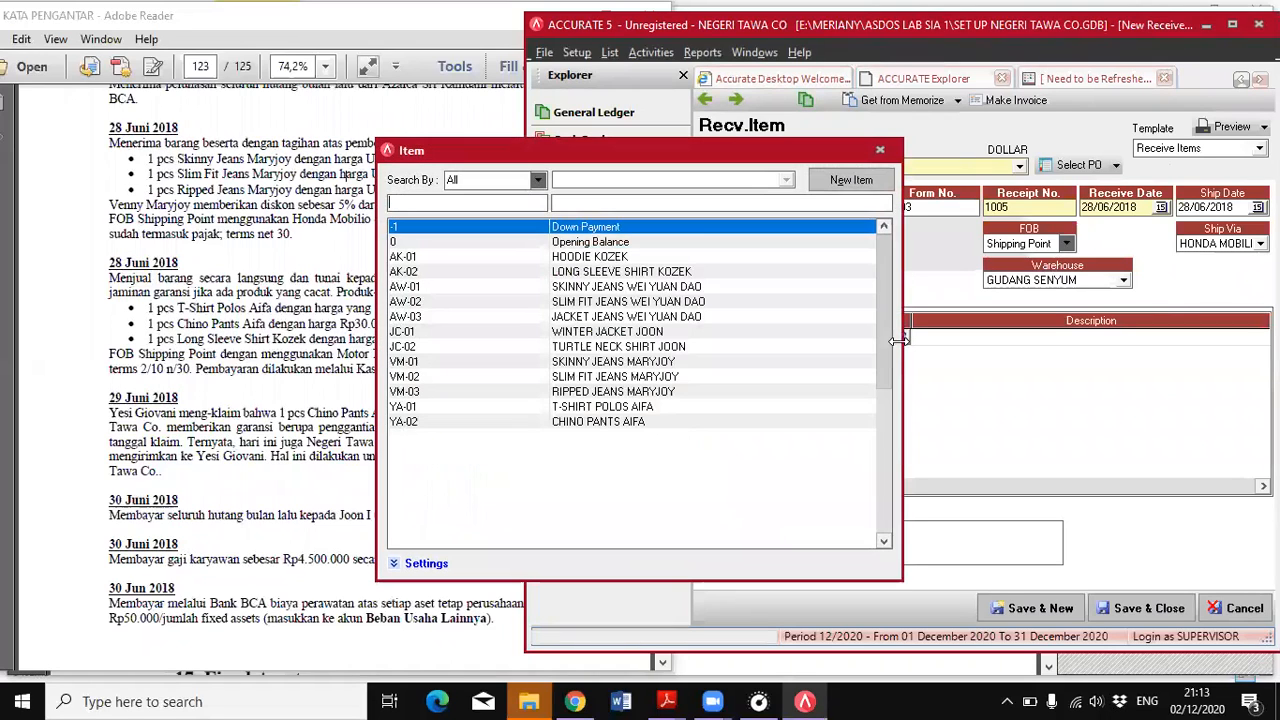
click(632, 366)
double_click(632, 366)
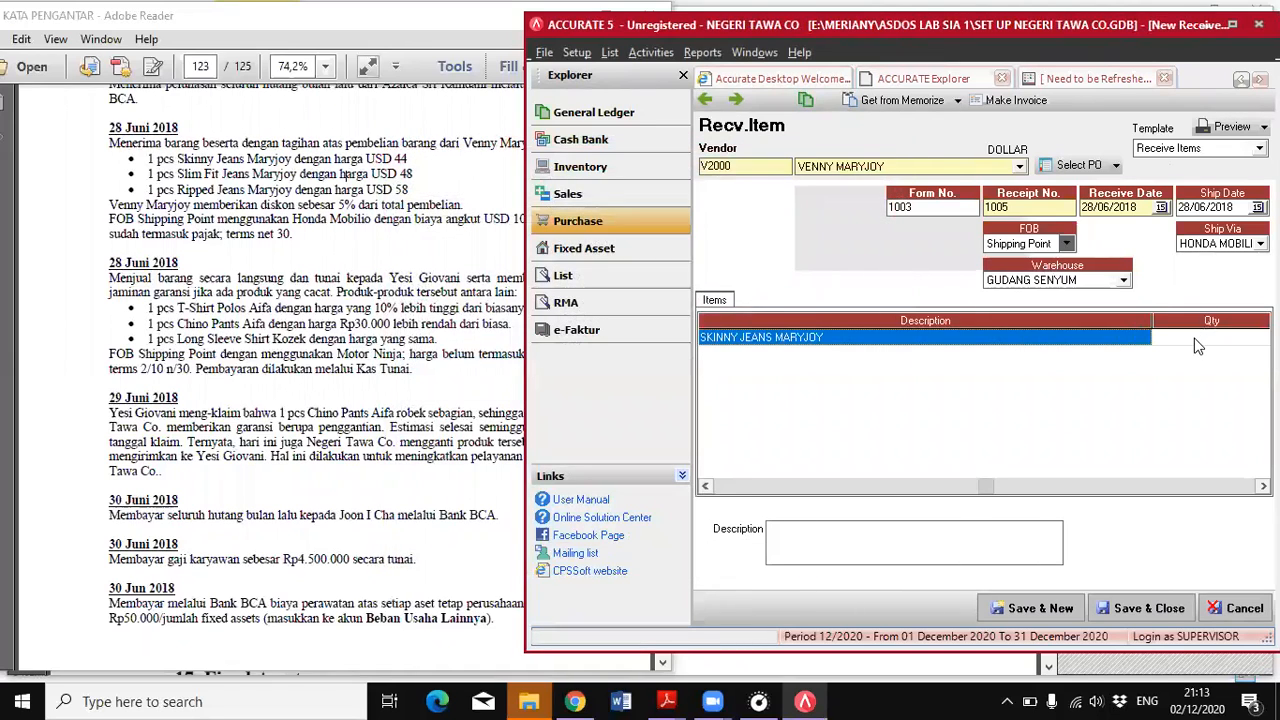
text(1)
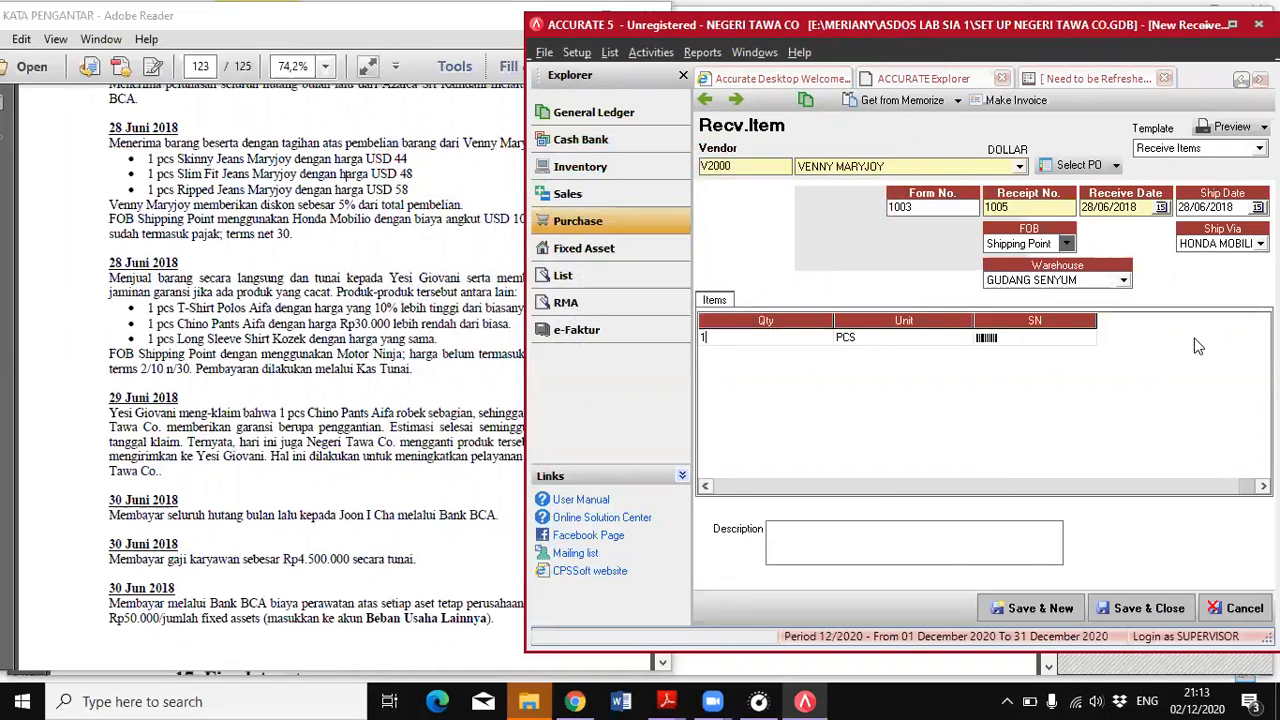
key(Tab)
key(Tab)
key(Tab)
Add 1 PCS of item VM-02, the slim fit jeans, as the second line of the receive item
click(819, 364)
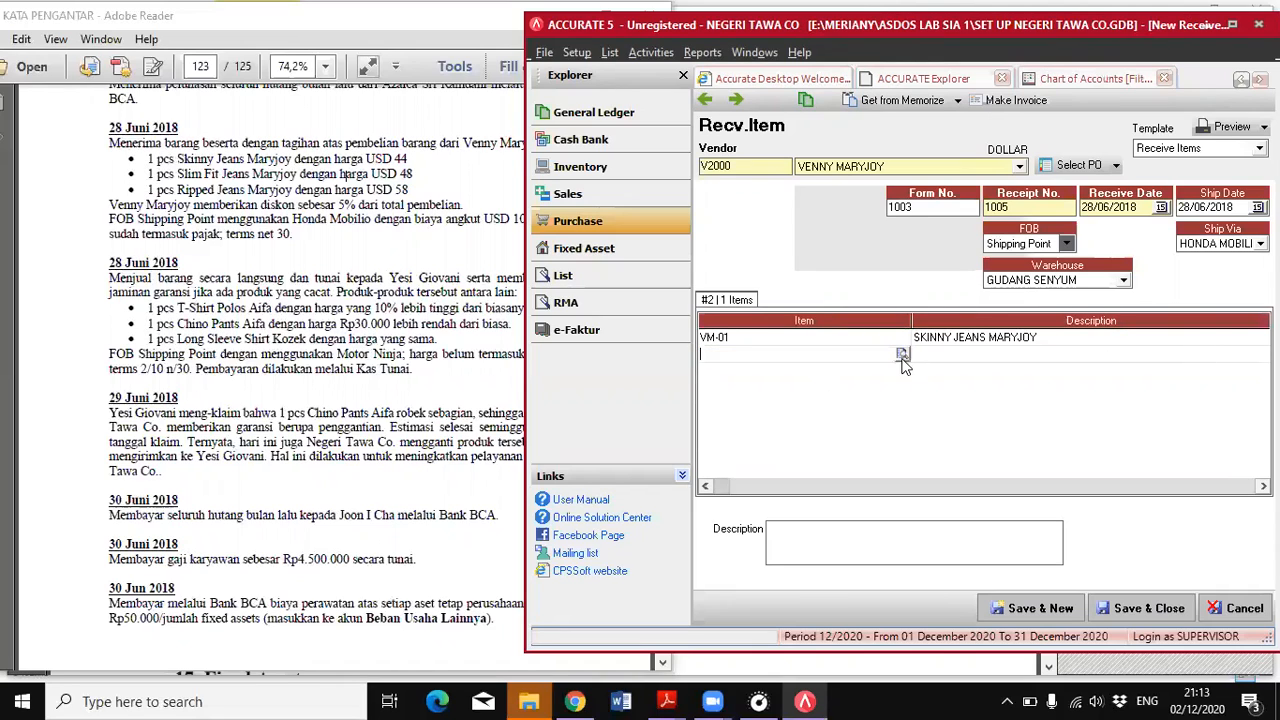
click(906, 354)
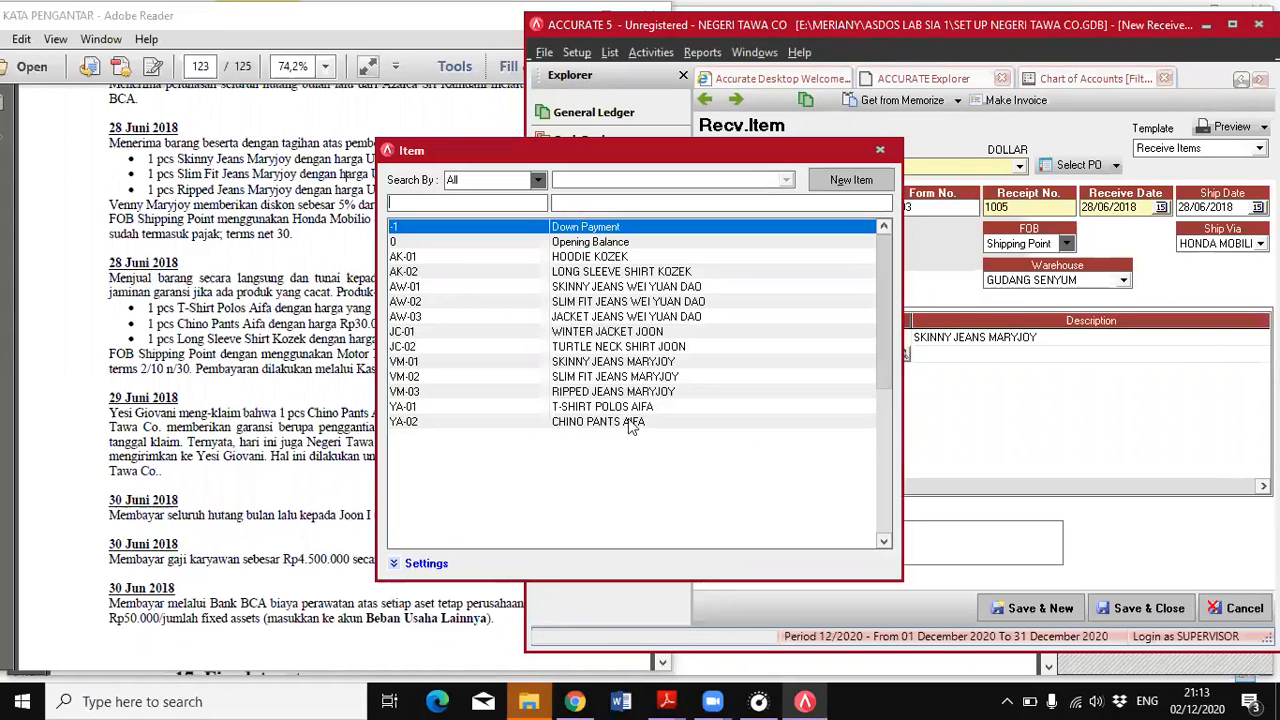
double_click(619, 377)
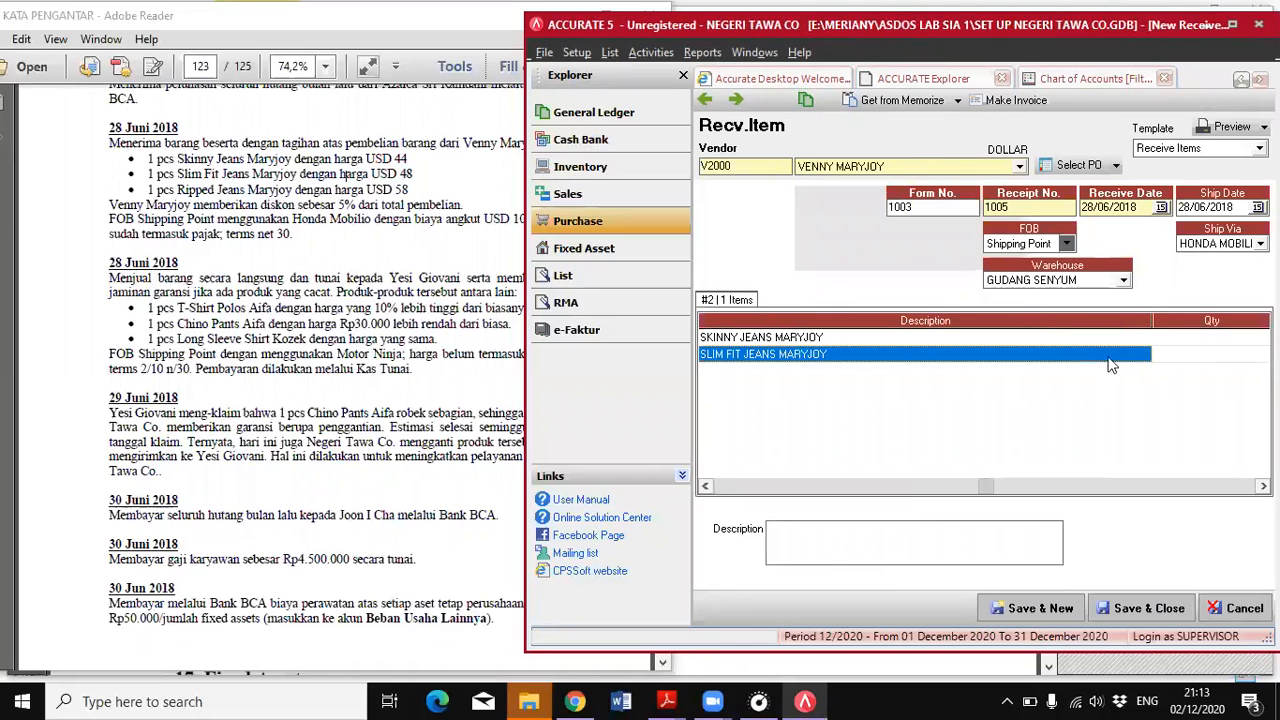
key(Tab)
text(1)
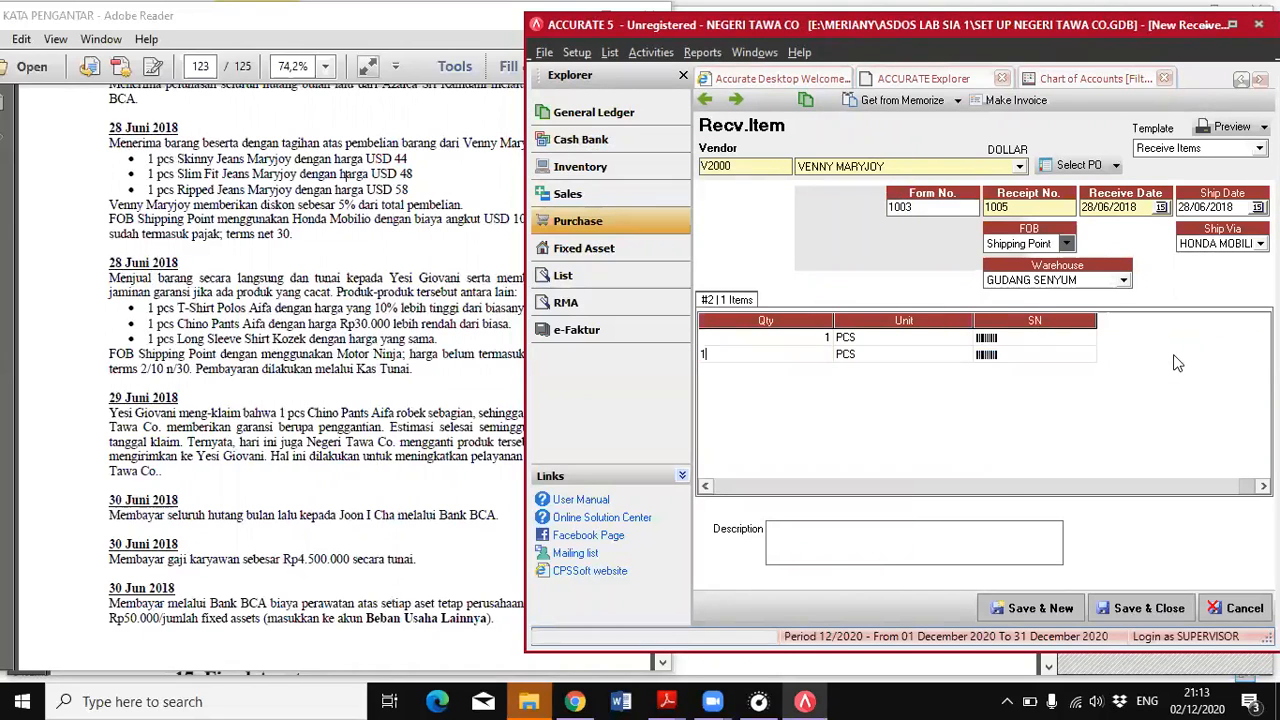
key(Tab)
key(Tab)
key(Tab)
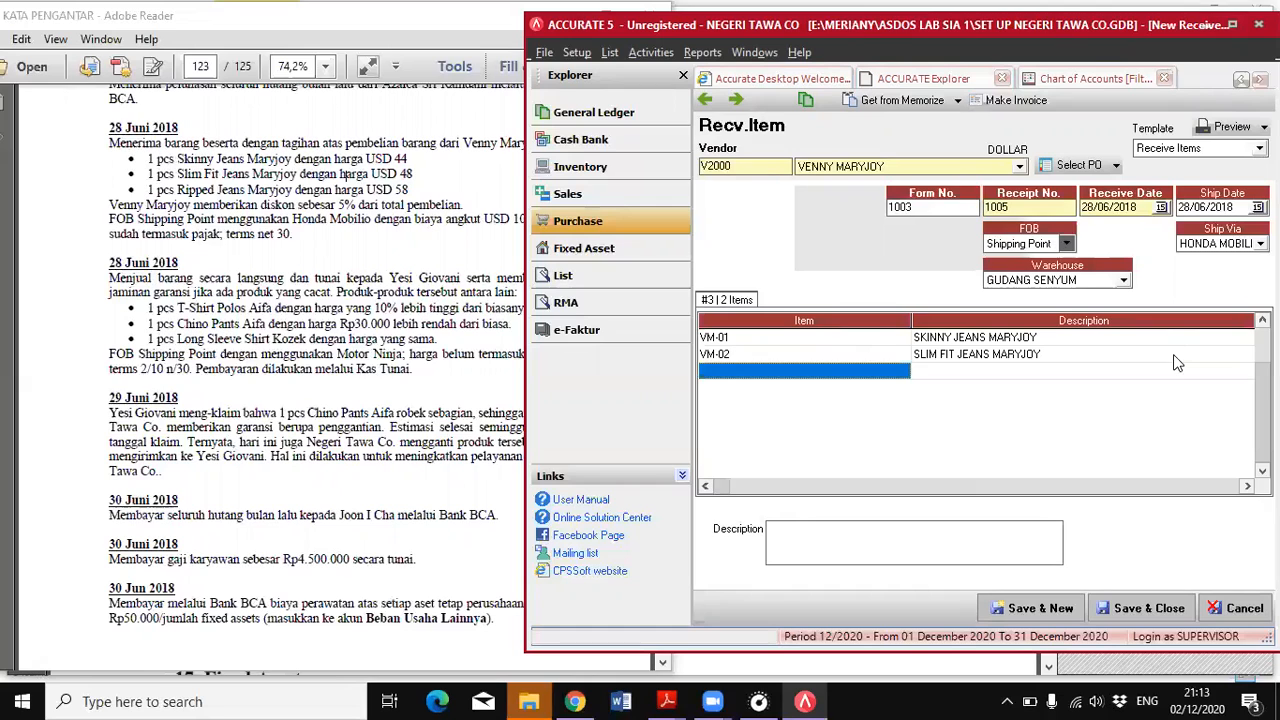
Add 1 PCS of item VM-03, the ripped jeans, as the third line, and save and close the receive item
click(821, 371)
click(904, 372)
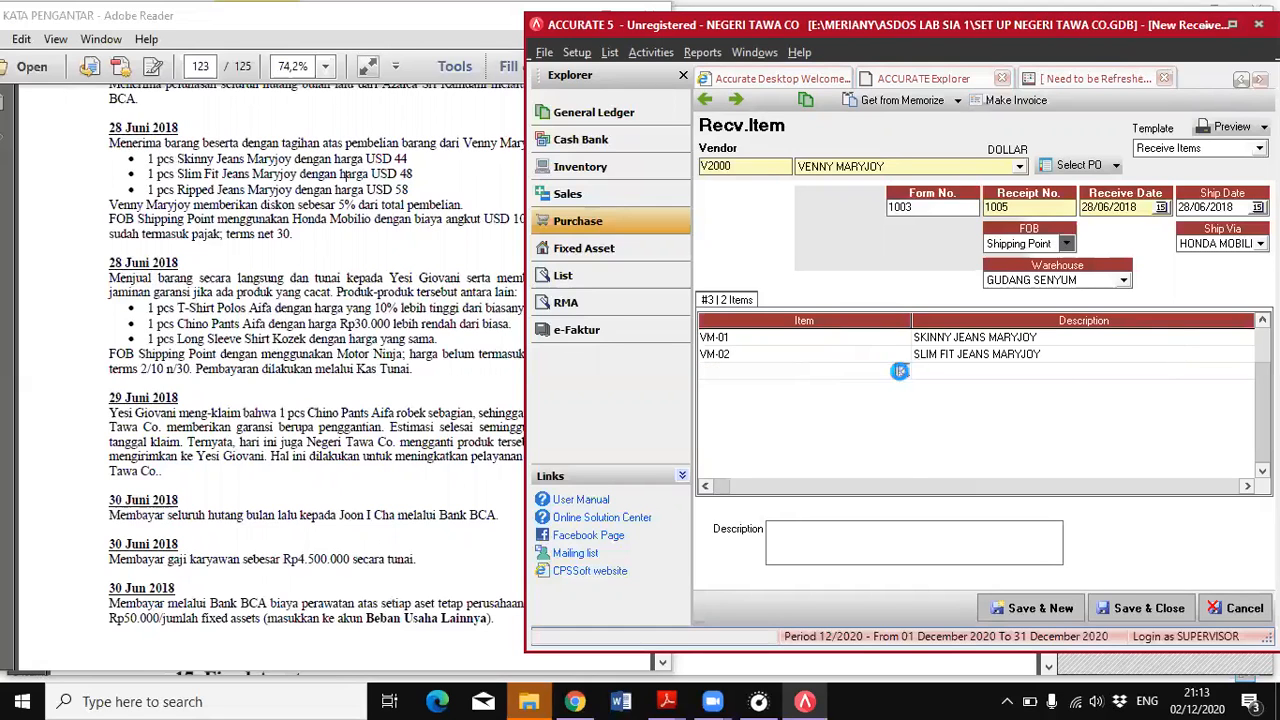
double_click(640, 391)
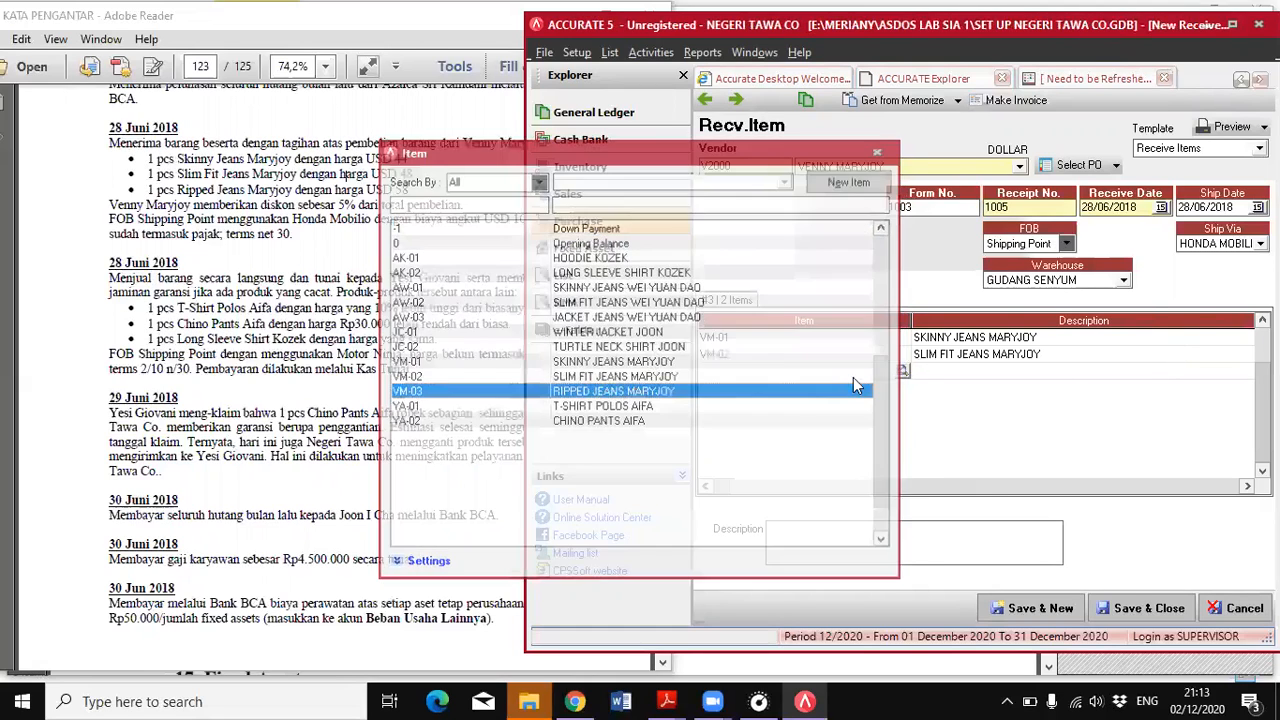
click(1175, 375)
text(1)
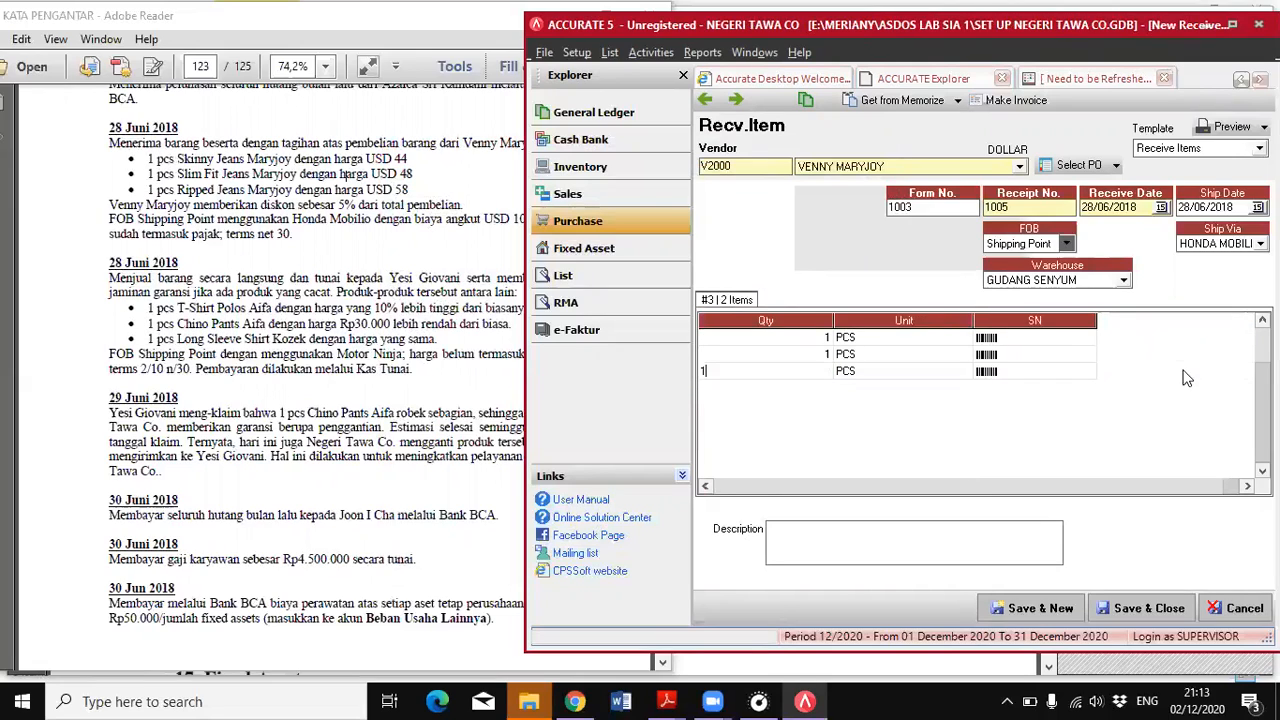
click(1031, 373)
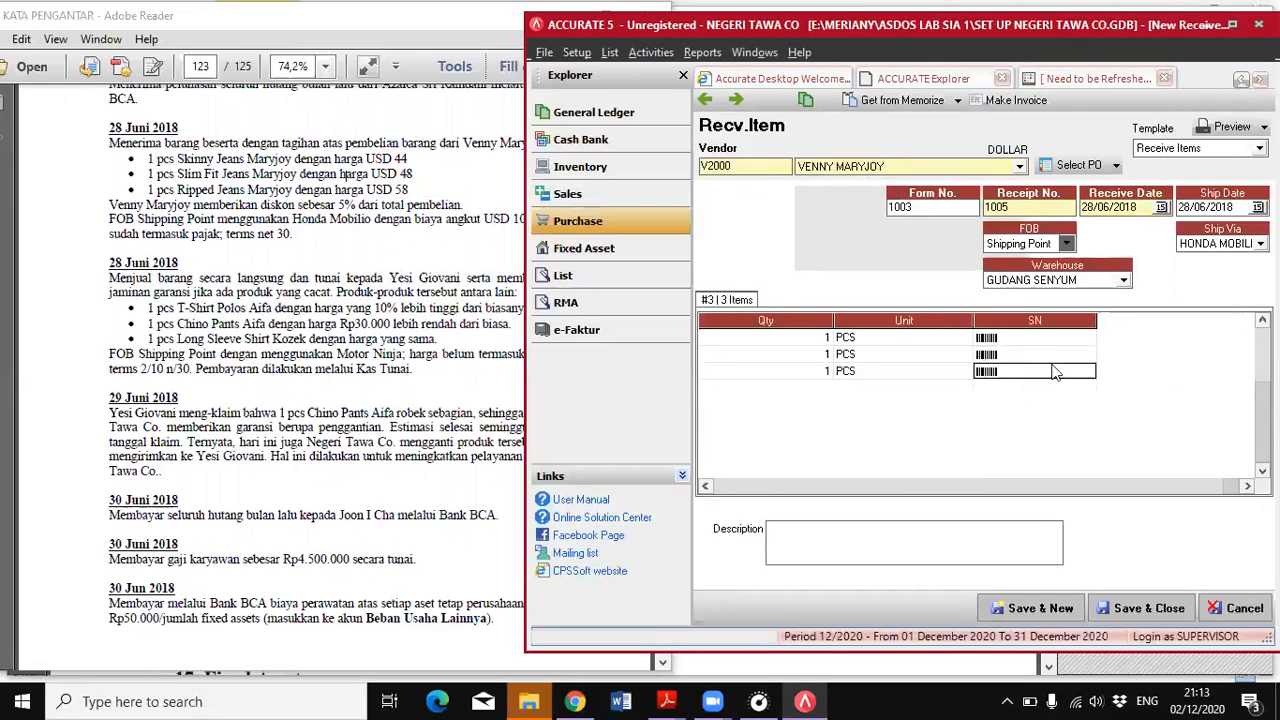
click(706, 487)
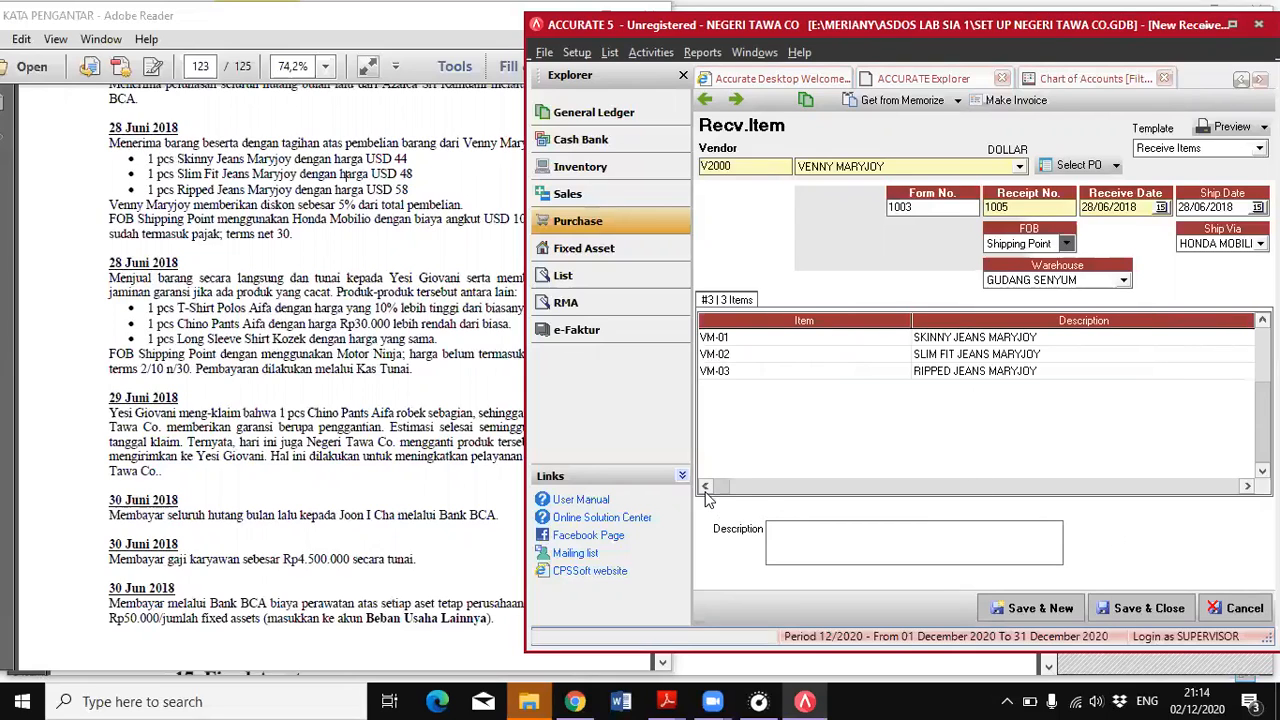
click(1150, 608)
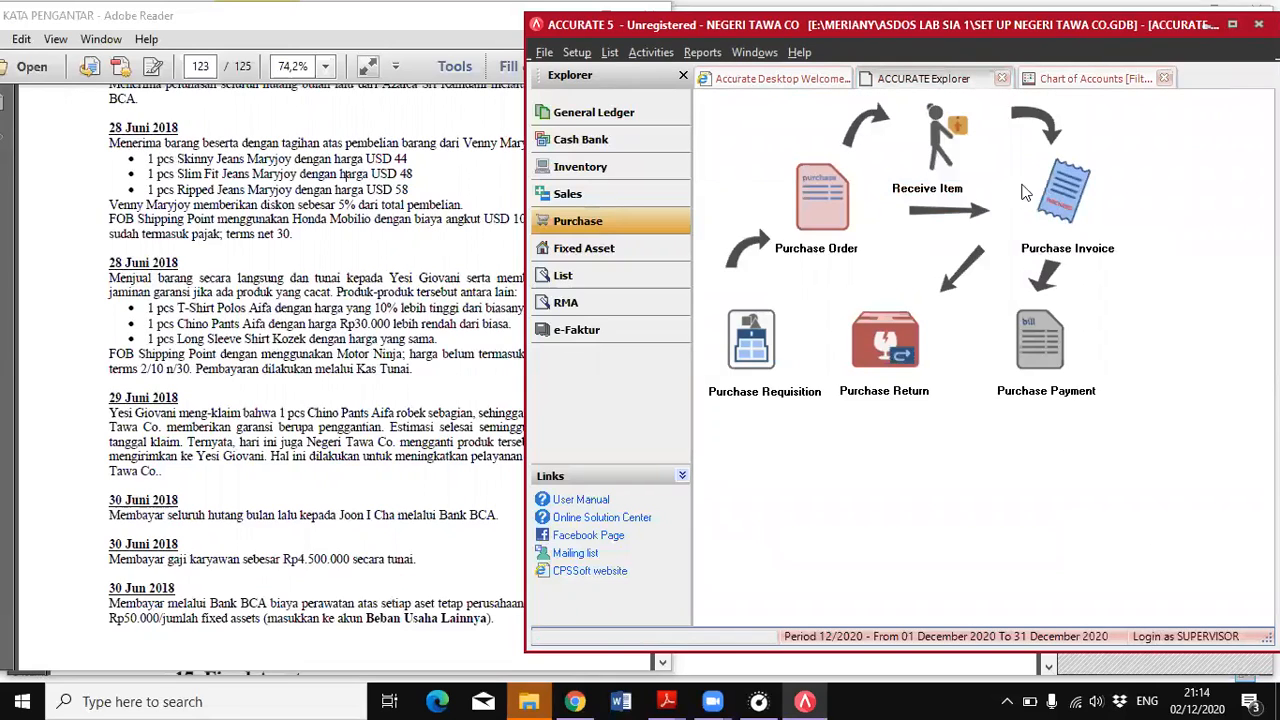
Reopen receive item 1005 and make a purchase invoice from it, accepting the DOLLAR exchange rate of 13500
click(956, 149)
click(706, 101)
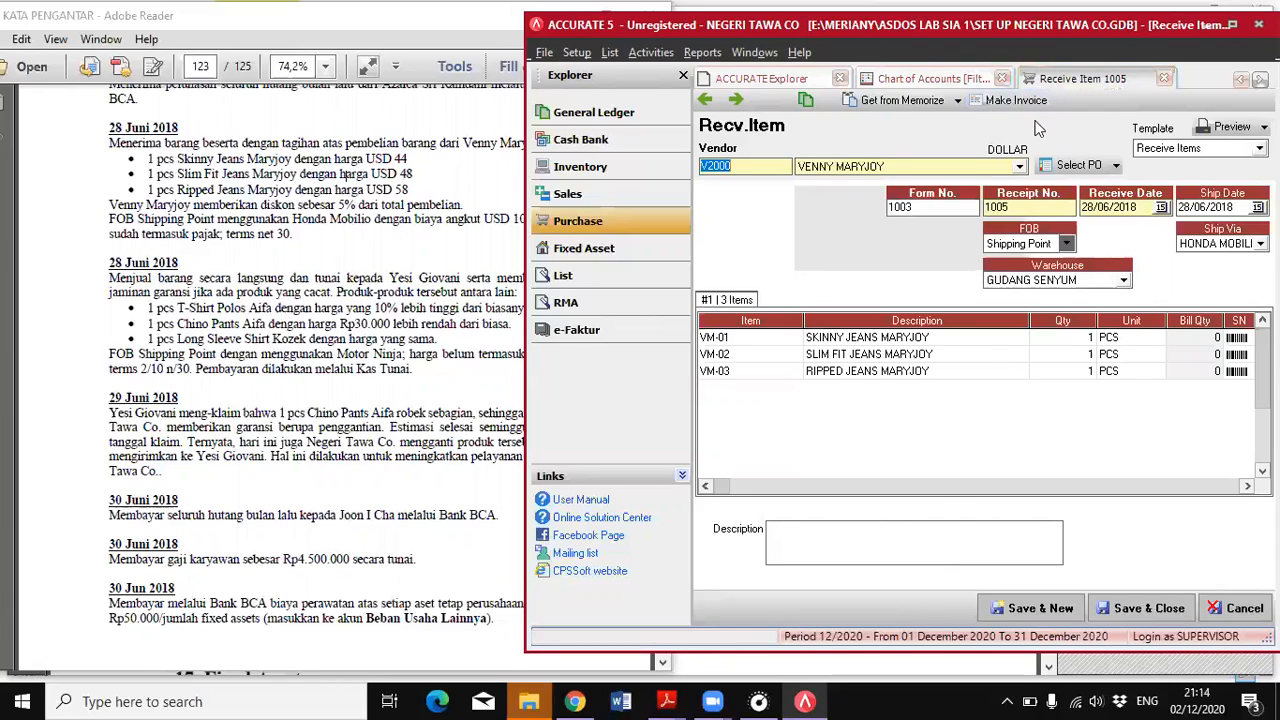
click(1013, 103)
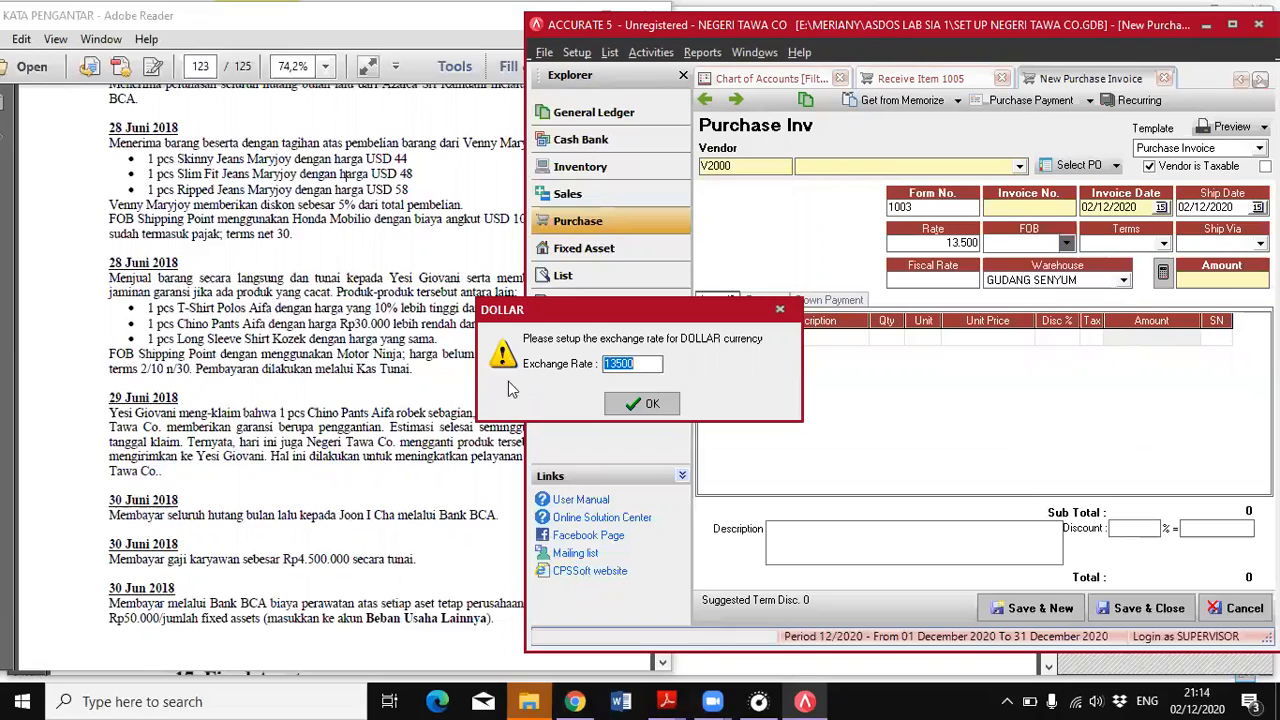
click(425, 256)
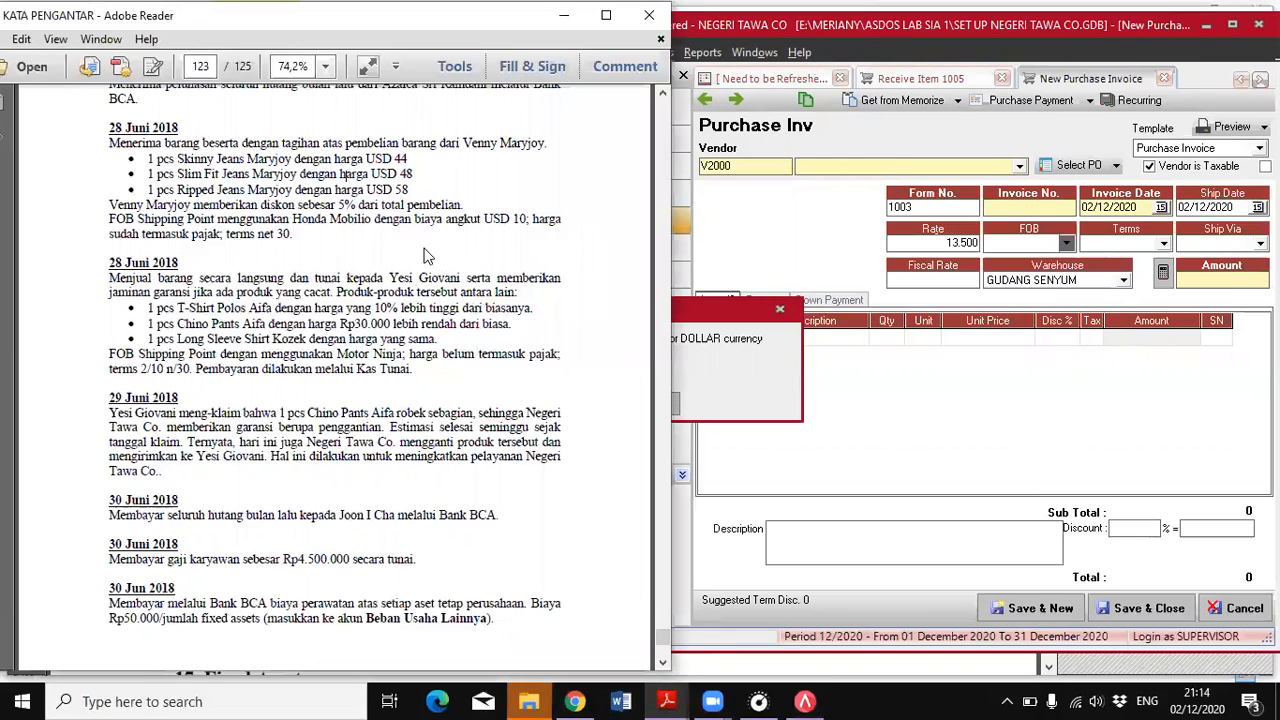
click(729, 365)
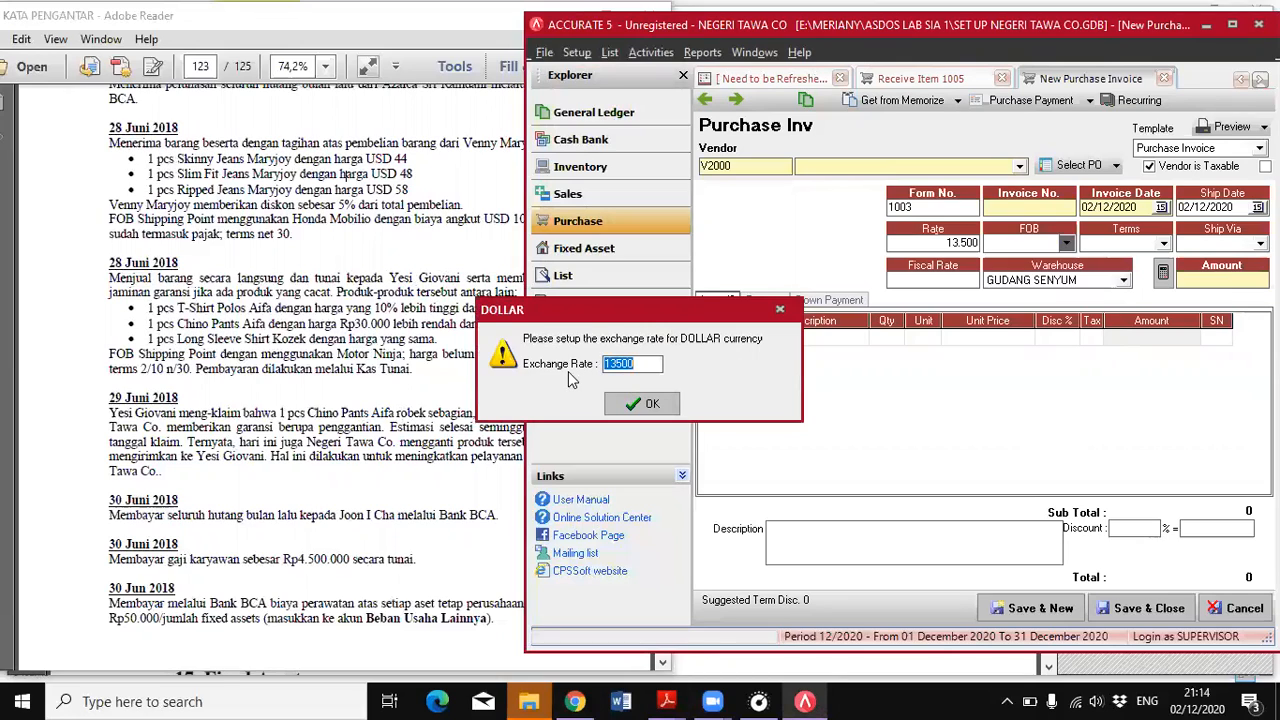
click(640, 404)
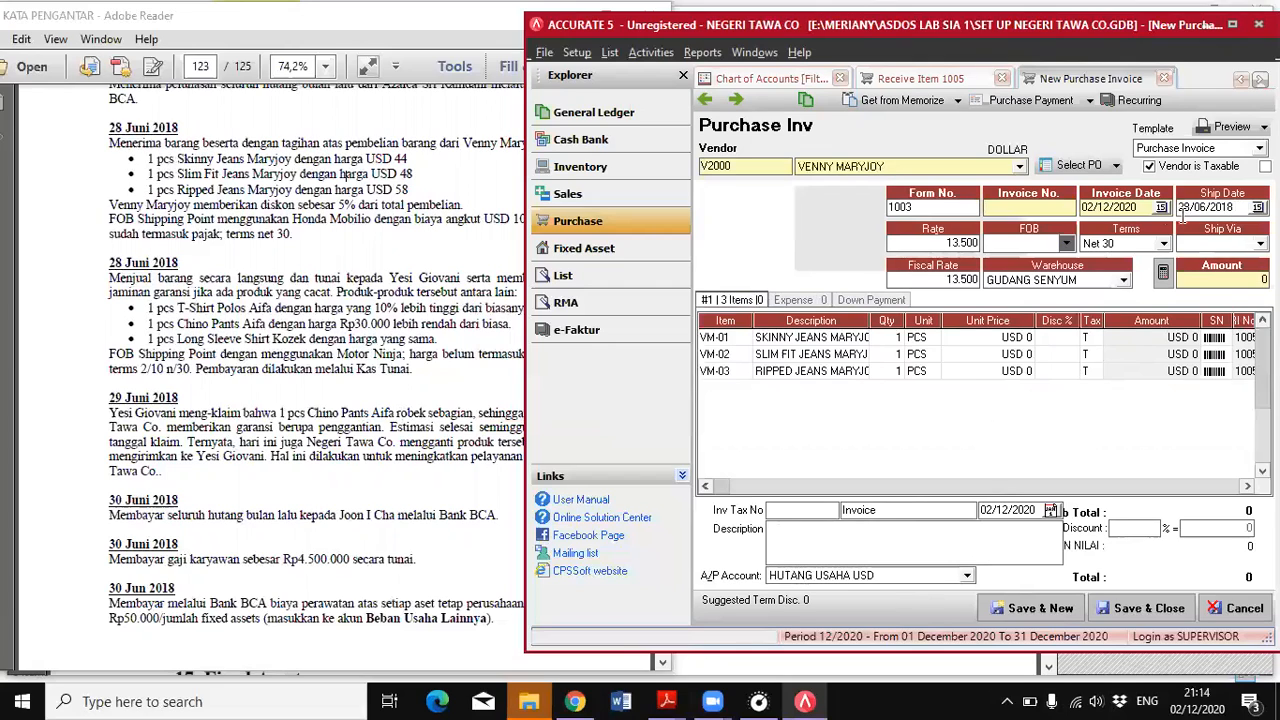
Set the purchase invoice's number to 1005, its invoice date to 28/06/2018 and its FOB to Shipping Point
click(998, 207)
click(1100, 207)
text(28/)
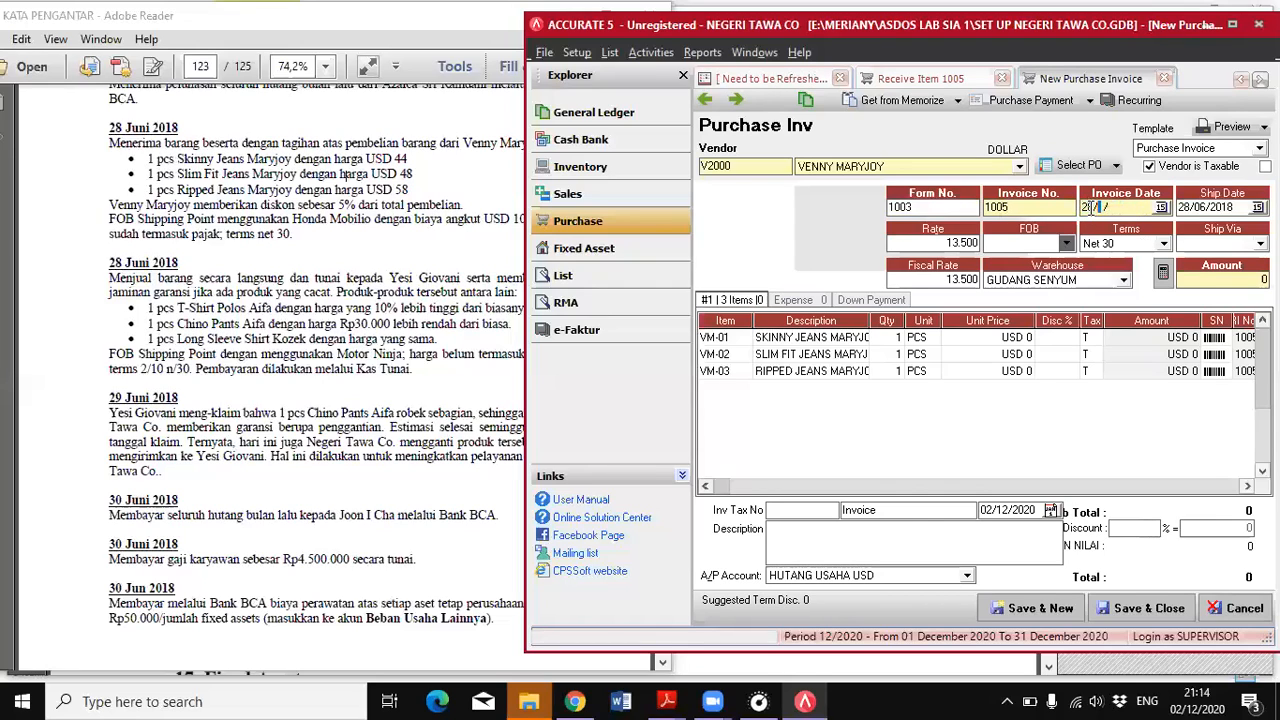
text(06/2018)
click(1065, 244)
click(1020, 261)
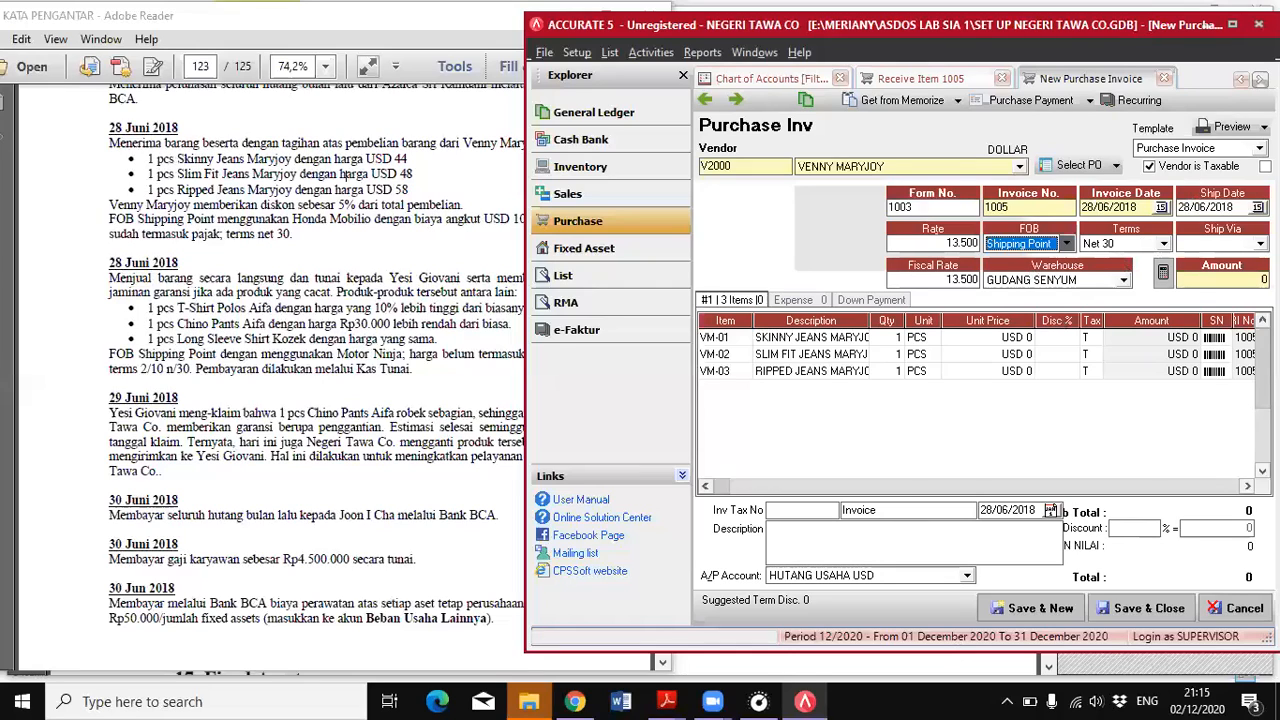
click(1177, 342)
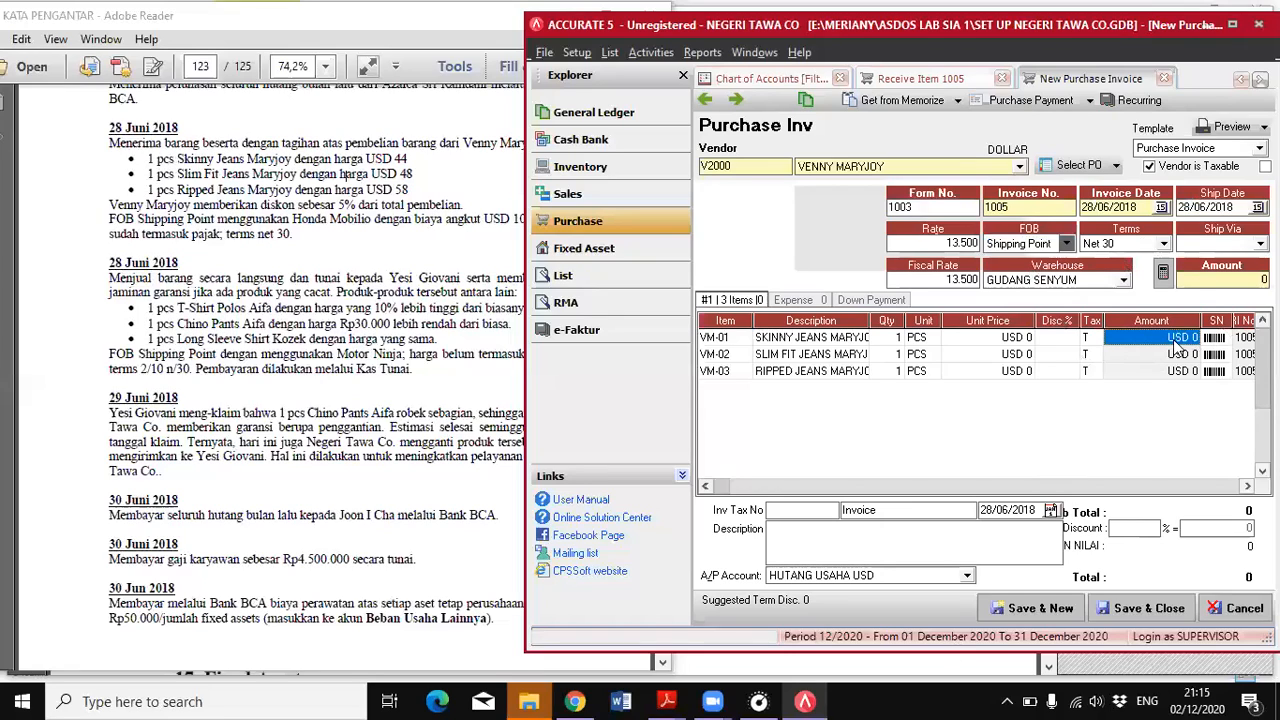
click(1177, 341)
key(Down)
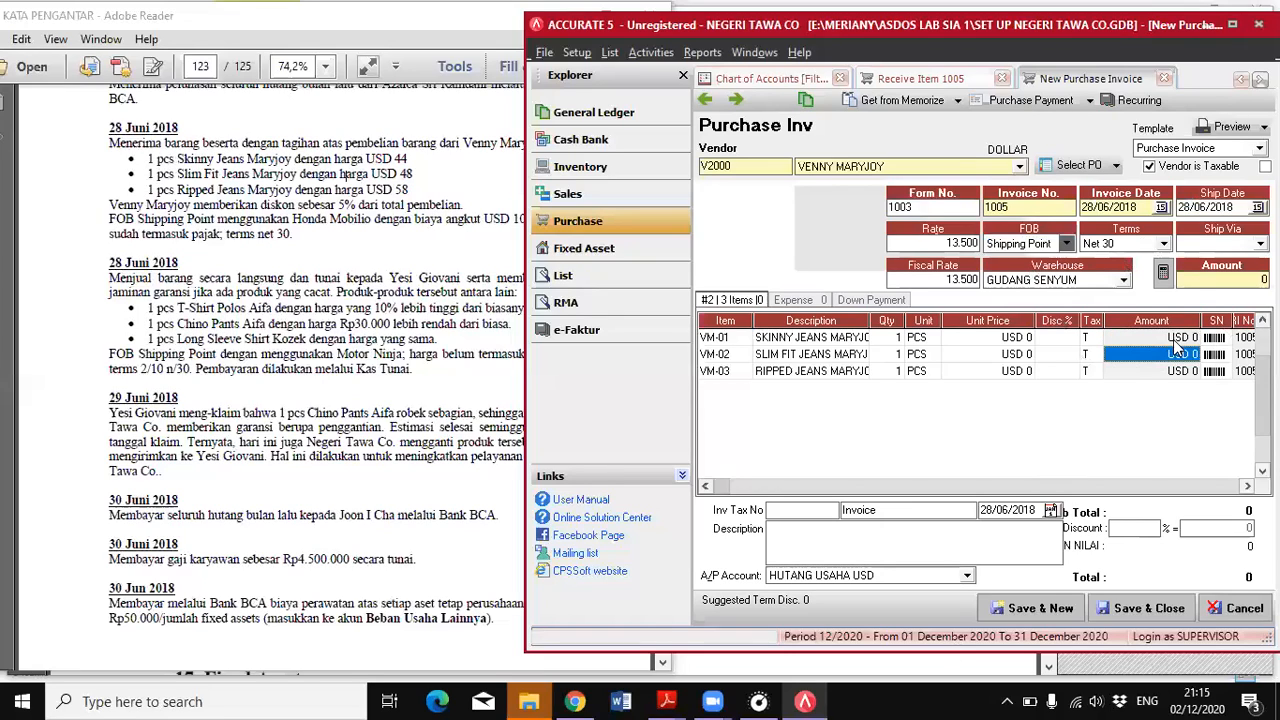
key(Return)
key(Down)
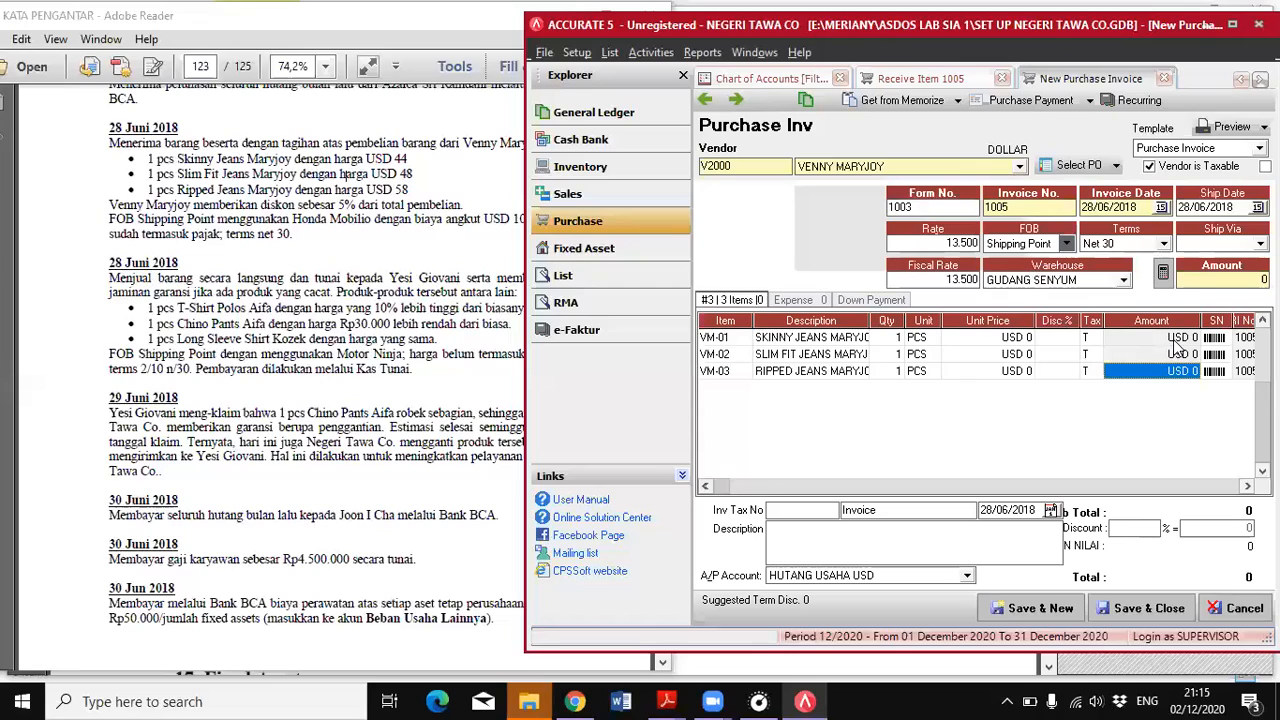
key(Return)
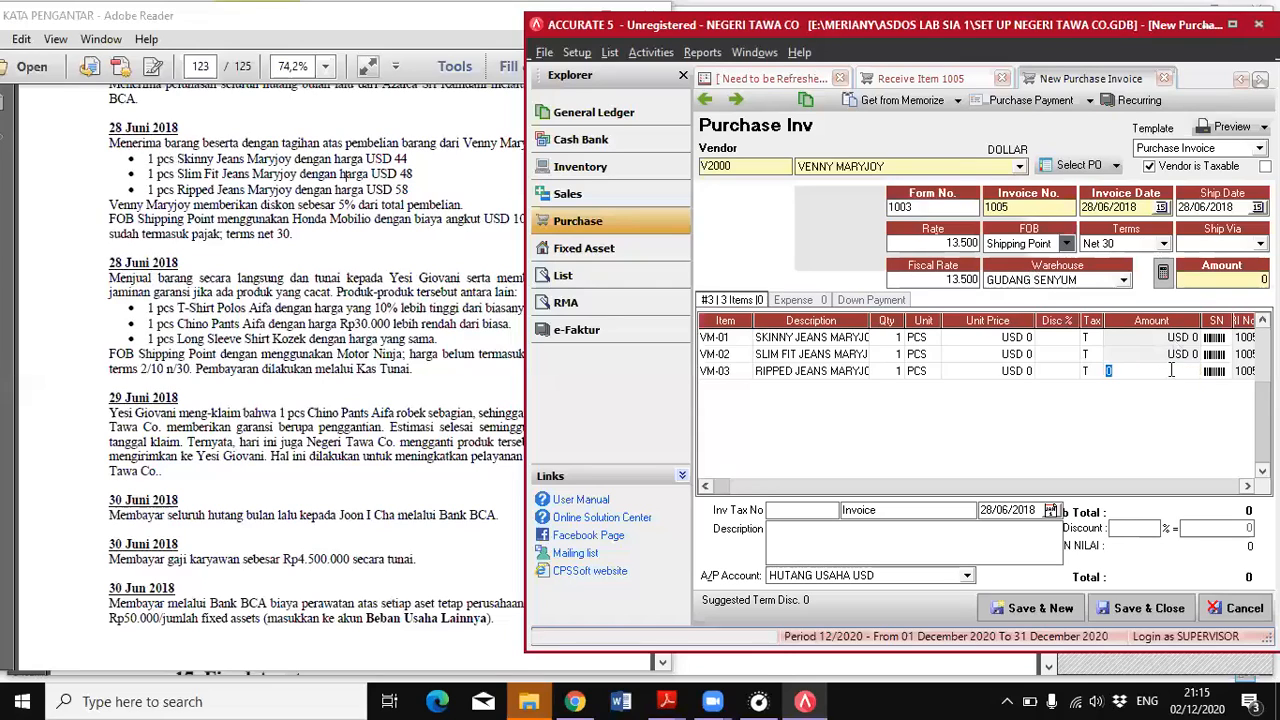
Set the unit prices of VM-01, VM-02 and VM-03 on the purchase invoice to USD 44, 48 and 58
click(983, 340)
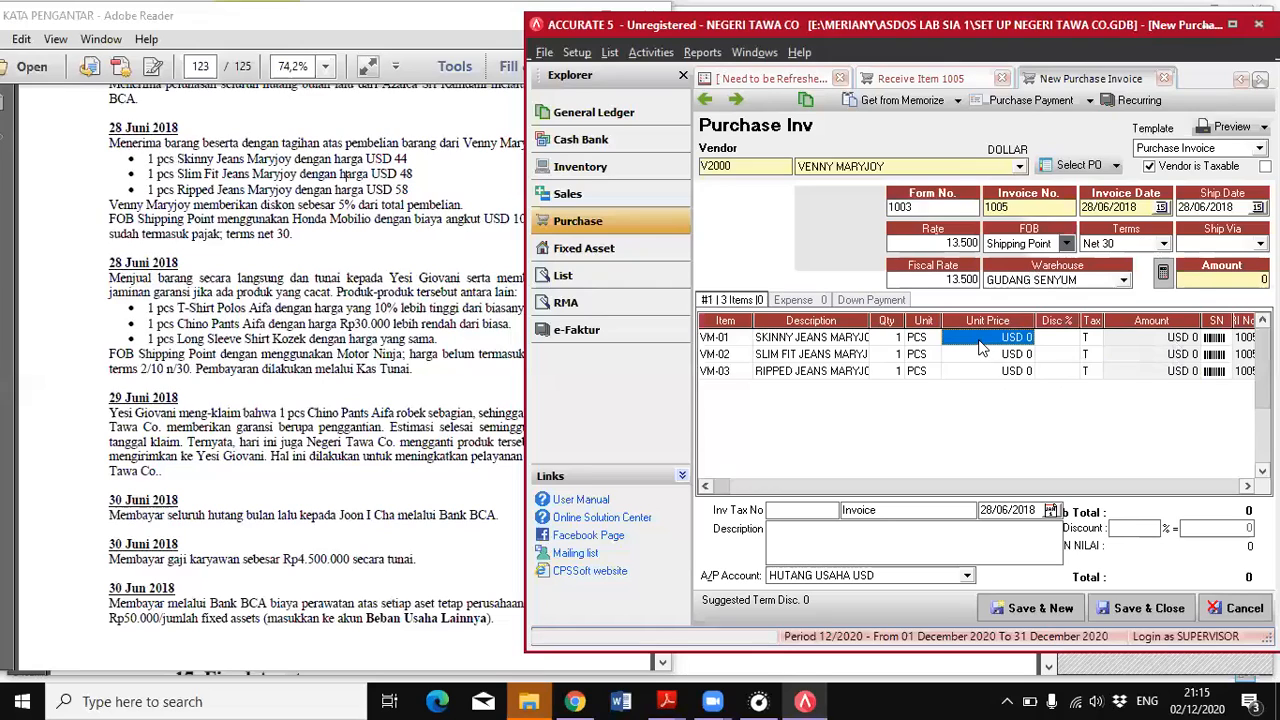
text(44)
key(Return)
text(48)
key(Return)
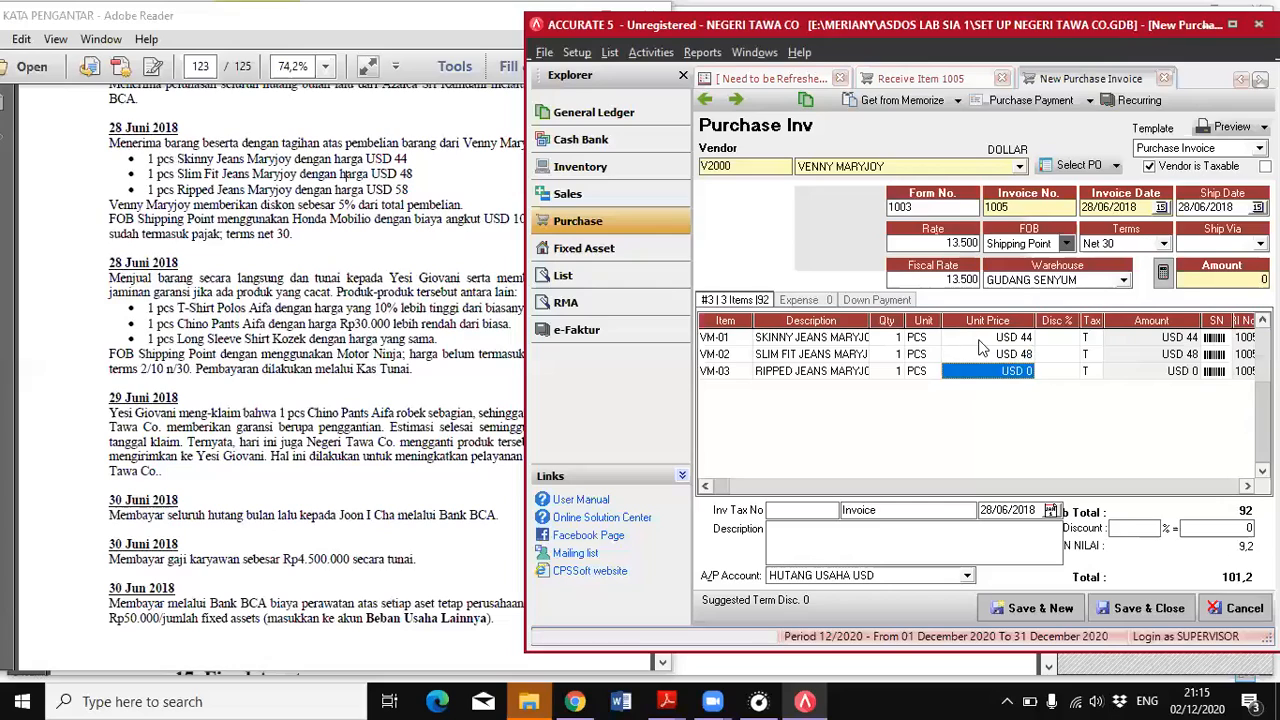
text(58)
key(Return)
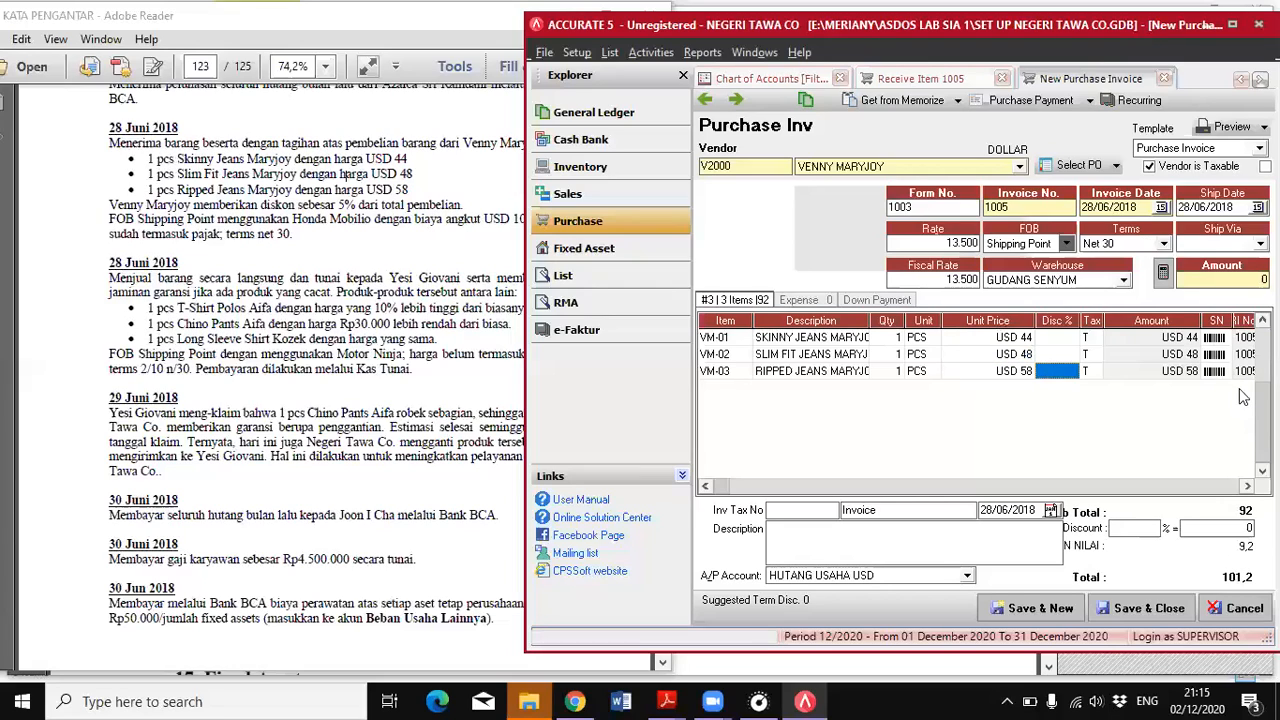
click(1192, 358)
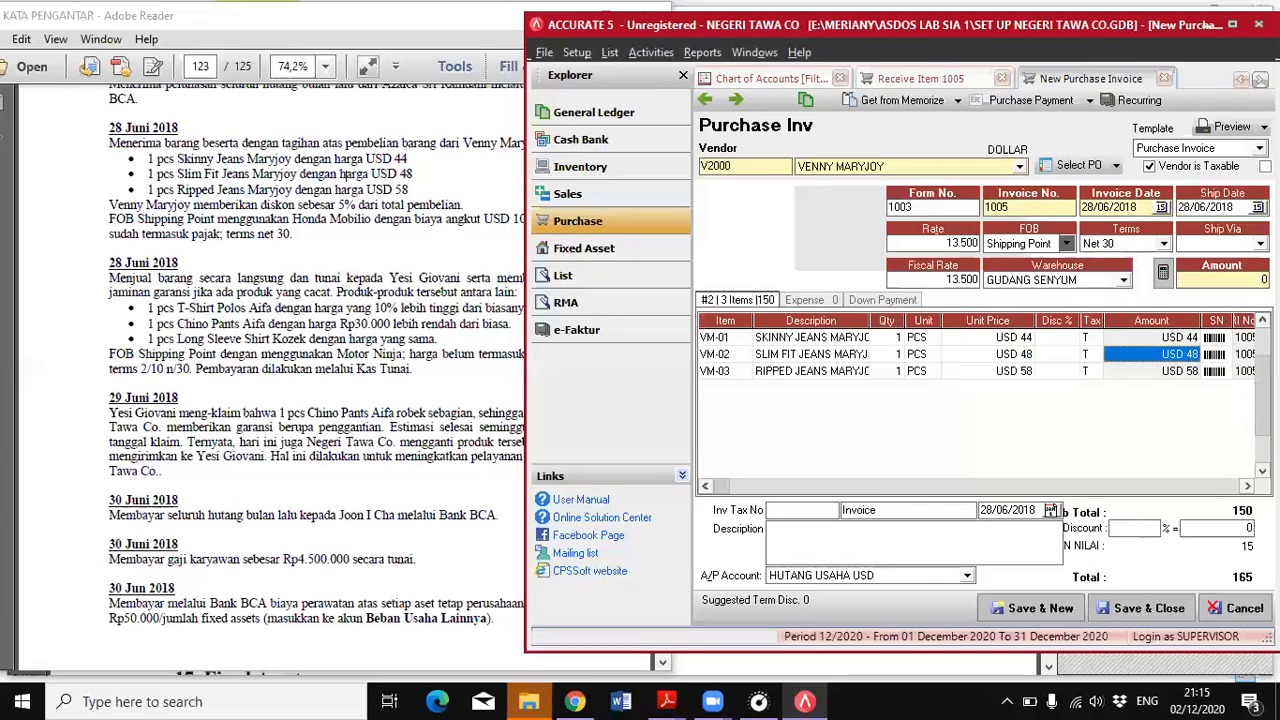
Check the vendor's discount terms in the PDF and give the purchase invoice a 5% discount
drag(298, 215, 467, 205)
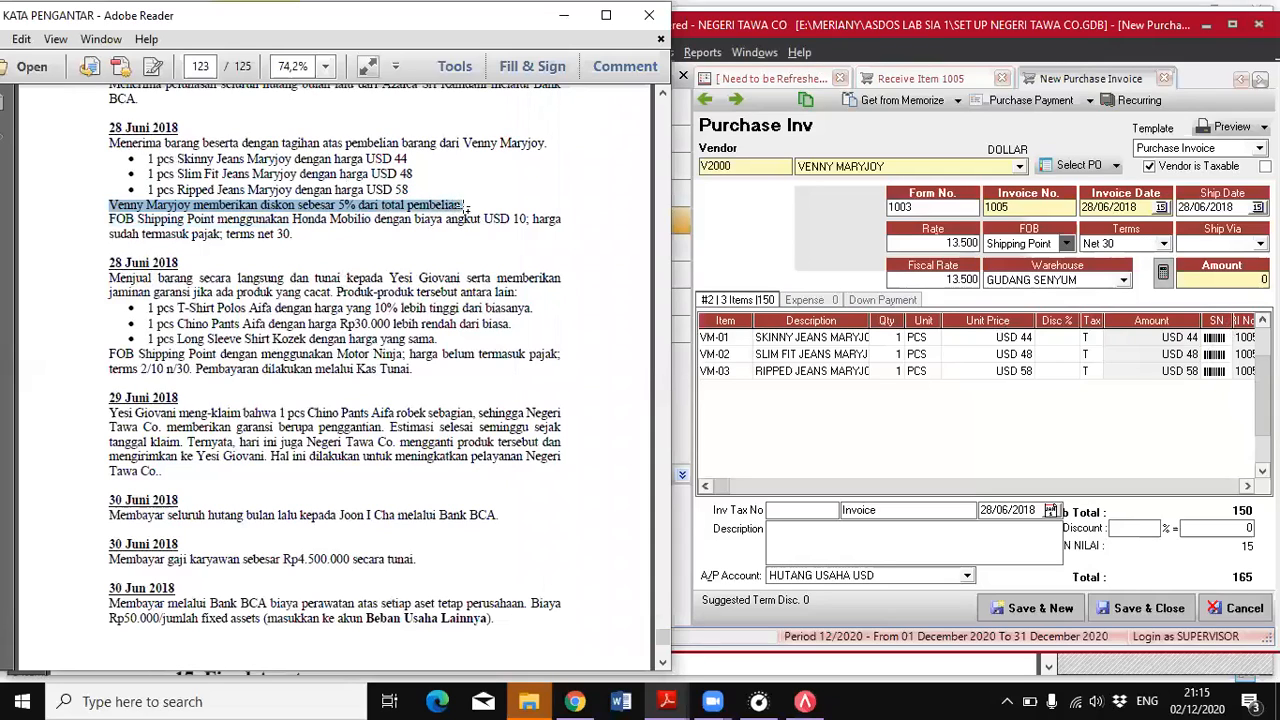
click(318, 220)
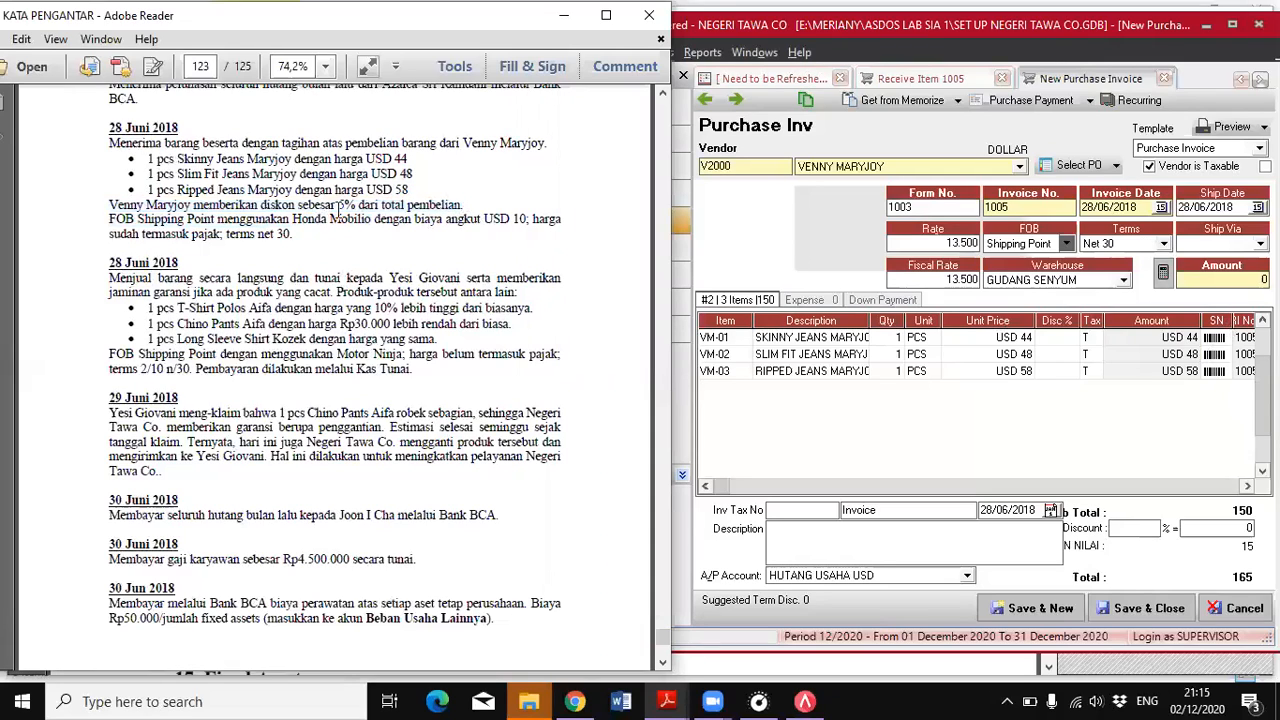
click(1130, 532)
text(5)
click(1214, 530)
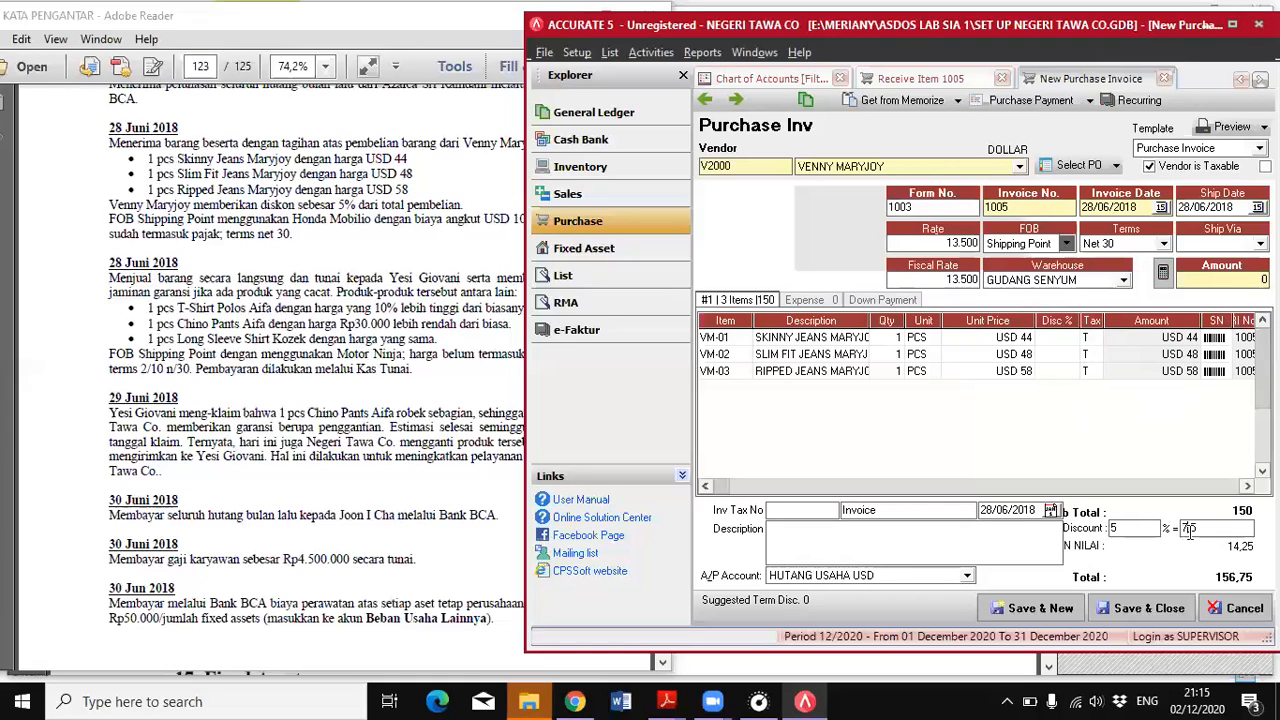
click(1232, 24)
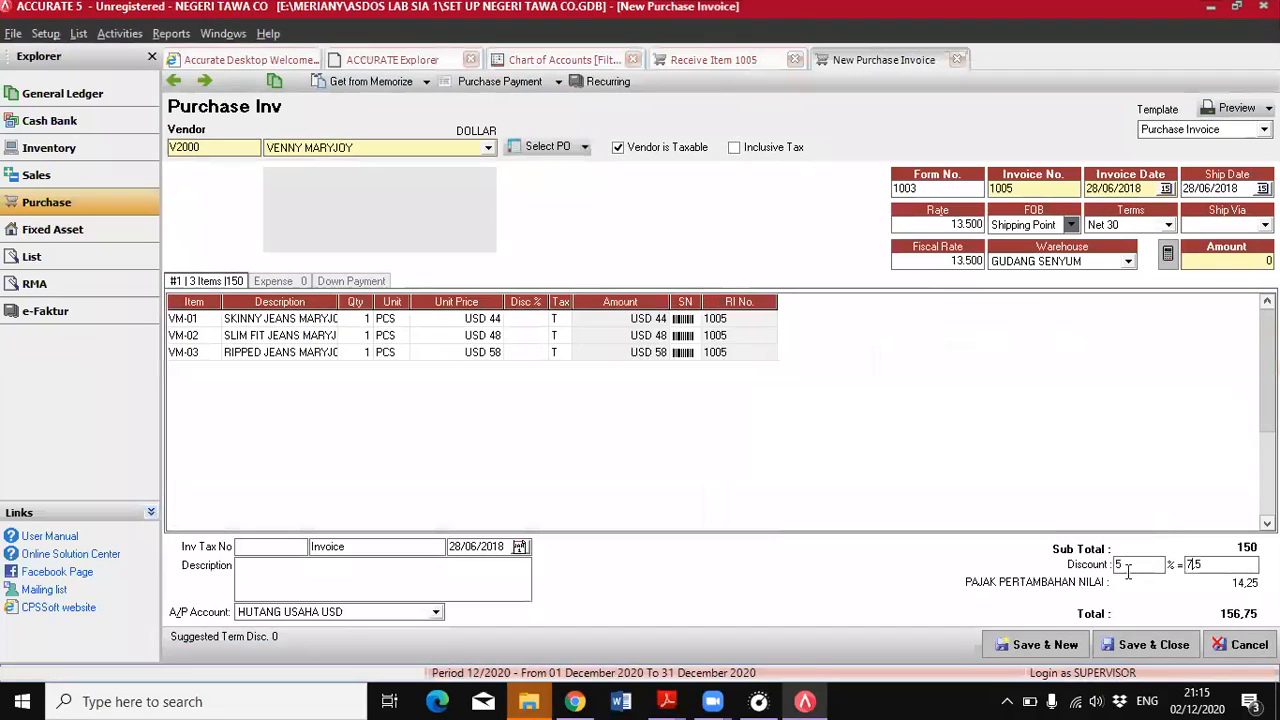
click(1220, 512)
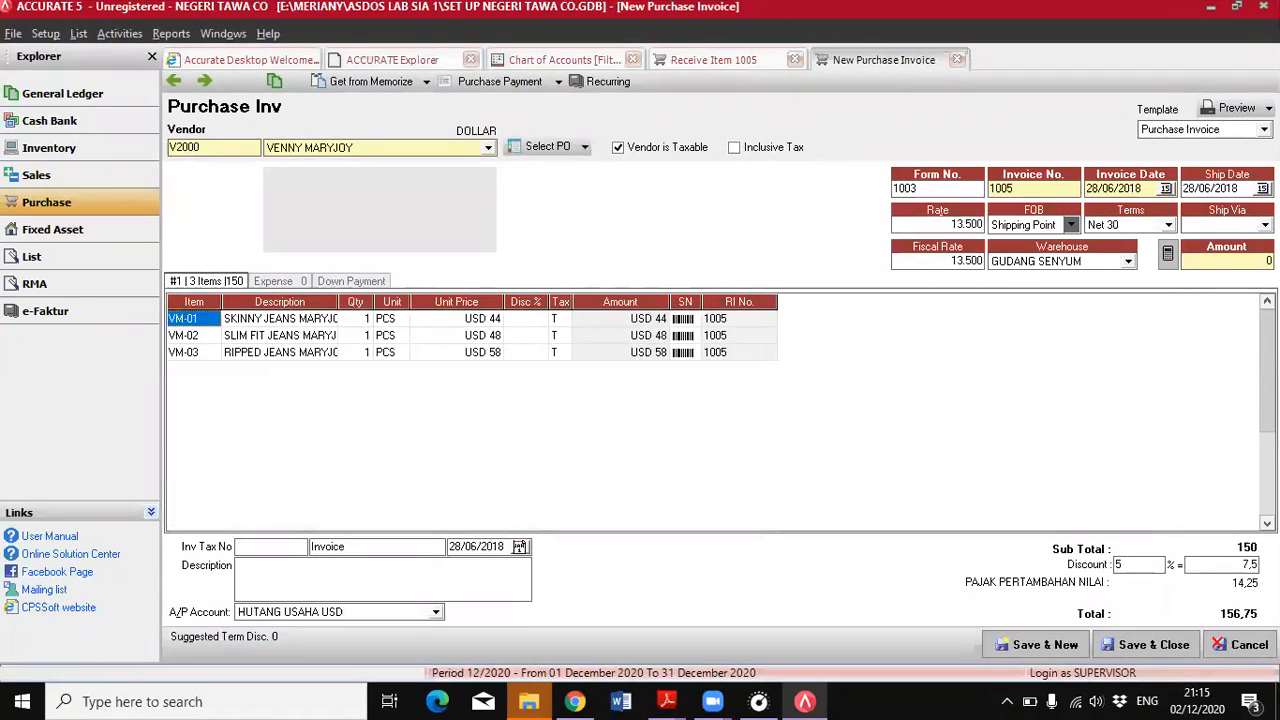
Fill in the invoice's Amount from its calculated total and set Ship Via to HONDA MOBILIO
click(1170, 256)
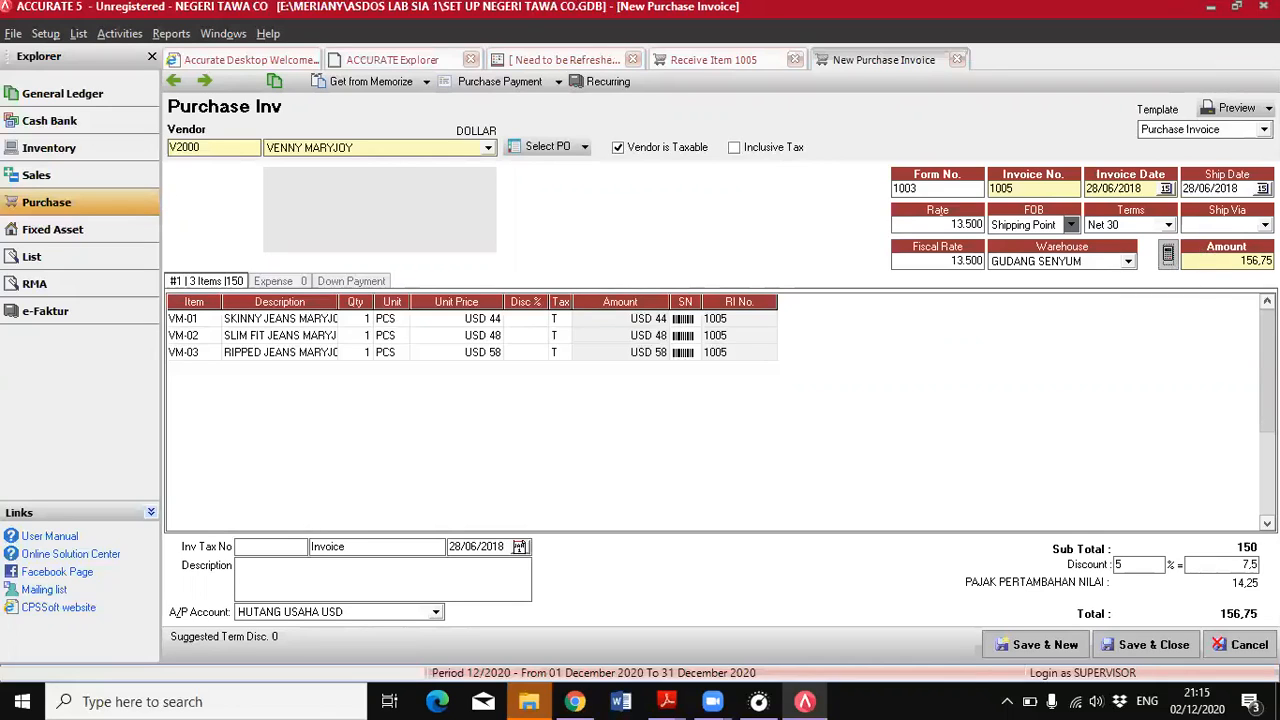
click(1265, 224)
click(1214, 243)
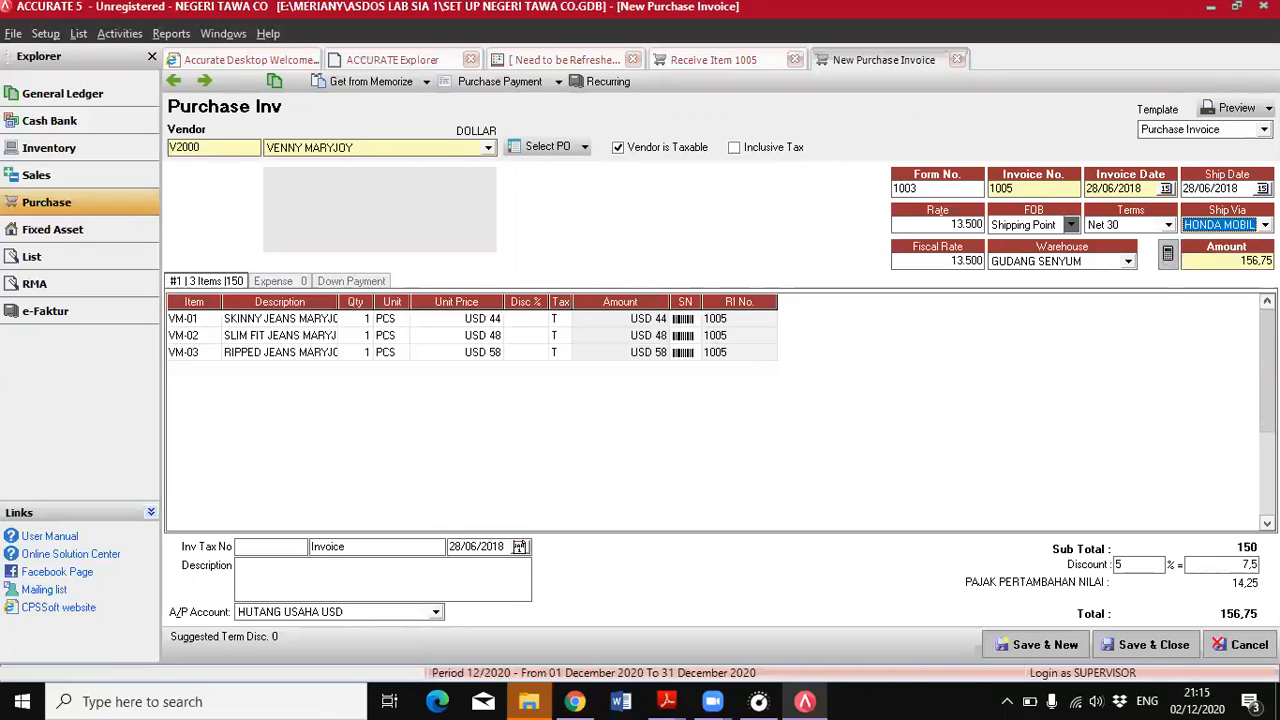
Bring up the KATA PENGANTAR PDF for the shipping details and change the invoice's Ship Via to MOTOR NINJA
click(667, 701)
click(737, 657)
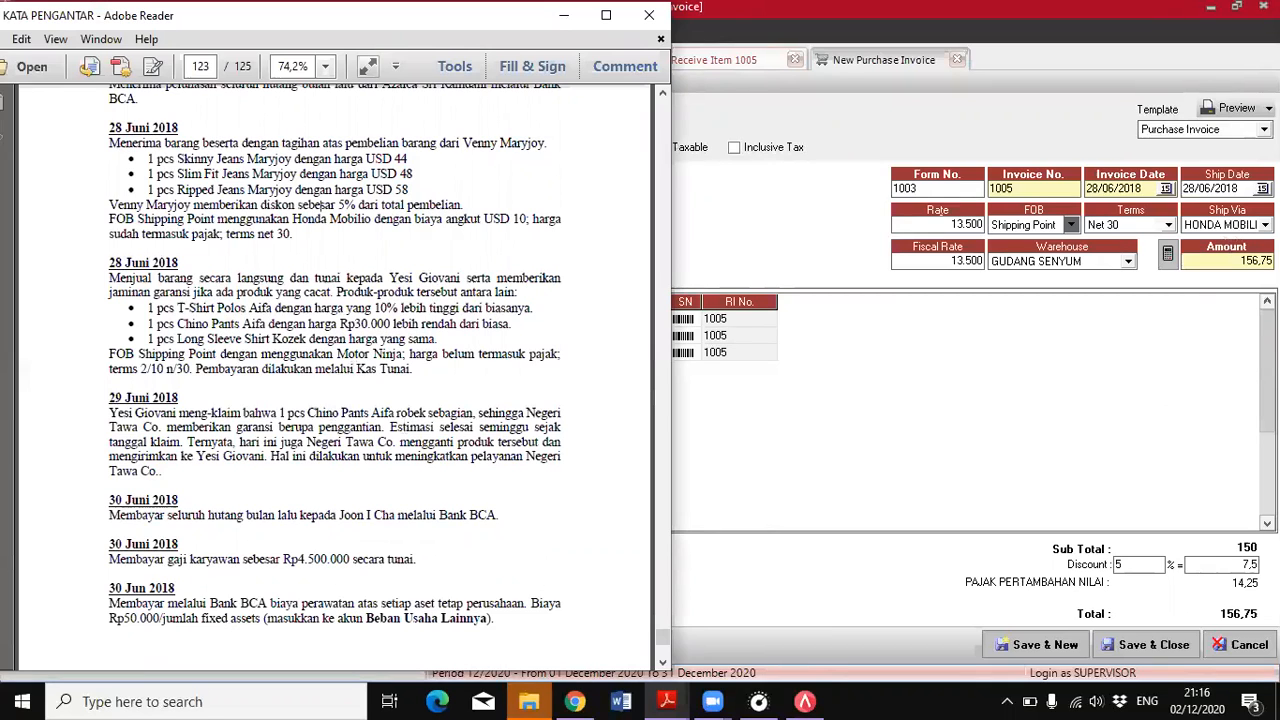
click(1265, 225)
click(1212, 266)
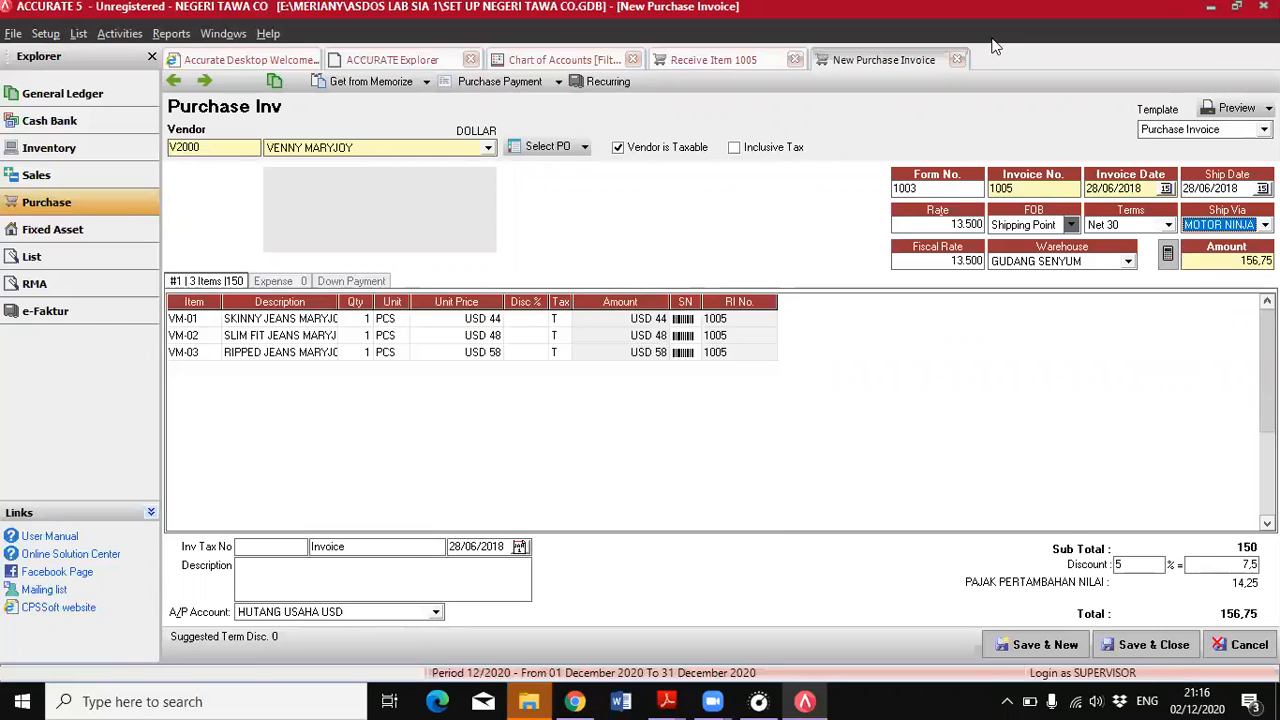
Reread the 28 June purchase terms in the PDF and set the invoice's Ship Via back to HONDA MOBILIO
key(alt+Tab)
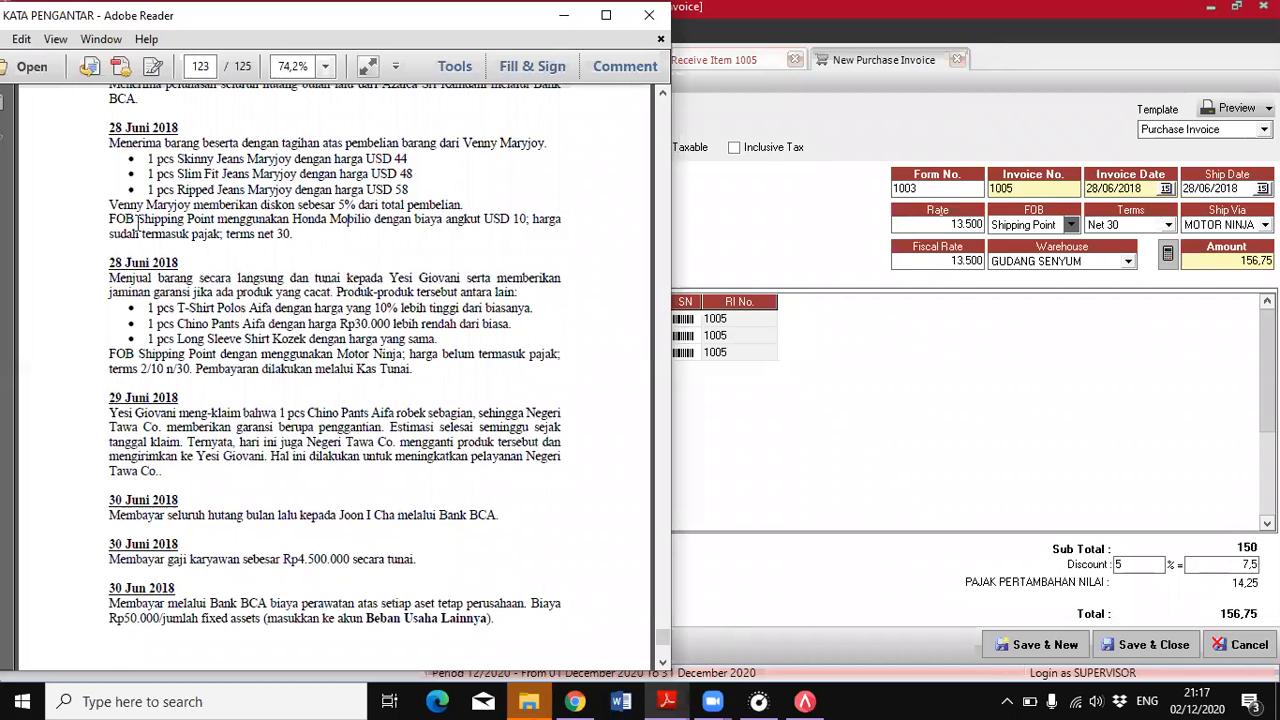
scroll(137, 223, up, 1)
drag(229, 289, 302, 285)
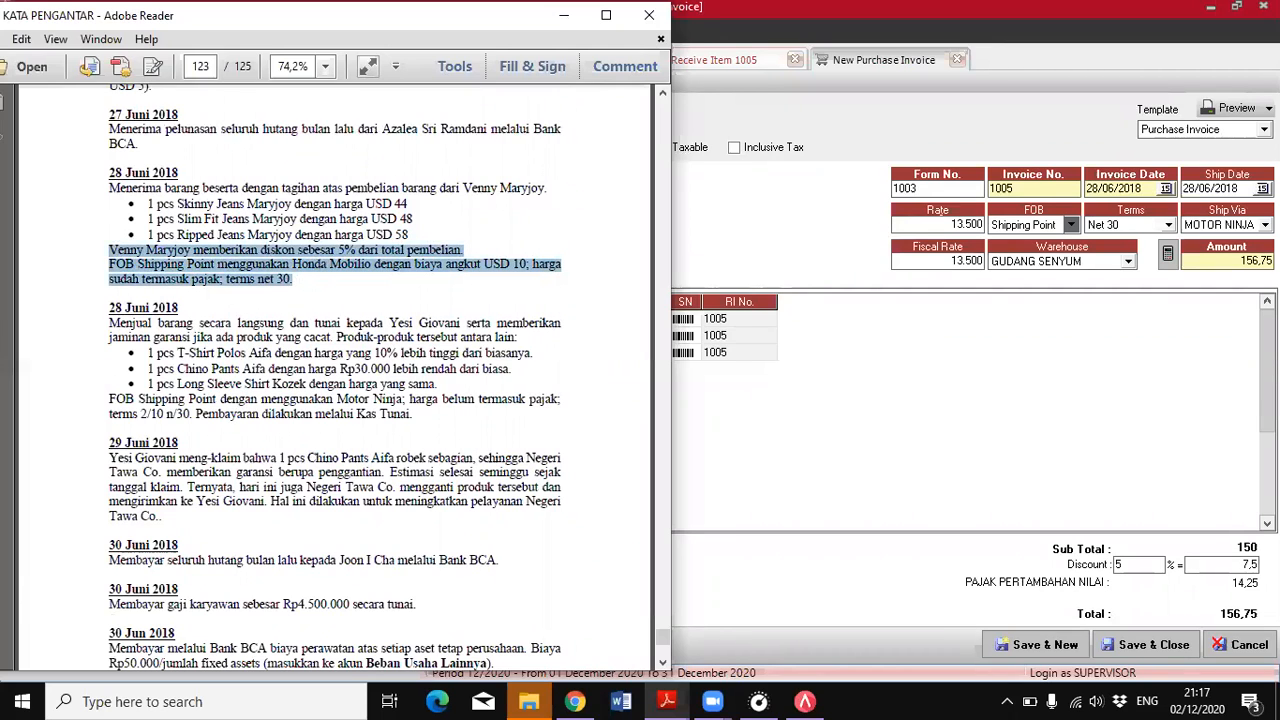
click(1265, 225)
click(1222, 255)
Check the tax terms of the 28 June purchase in the PDF and mark the purchase invoice as Inclusive Tax
click(678, 699)
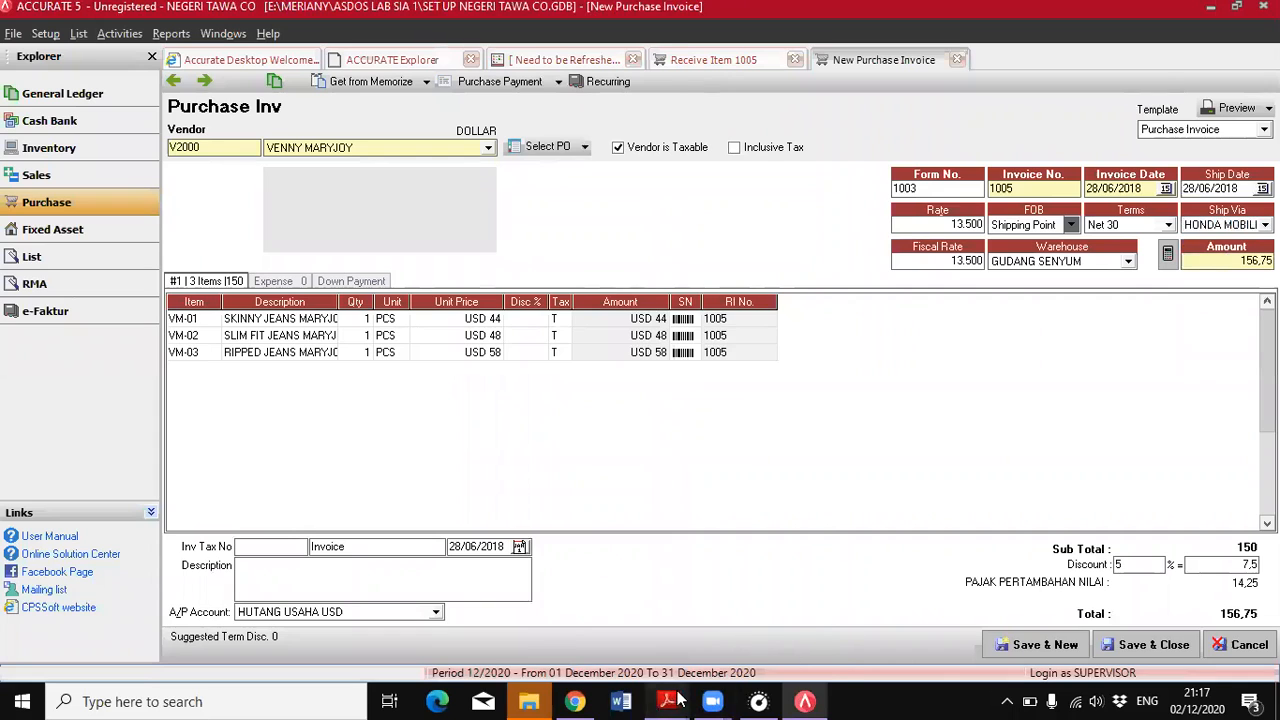
click(745, 615)
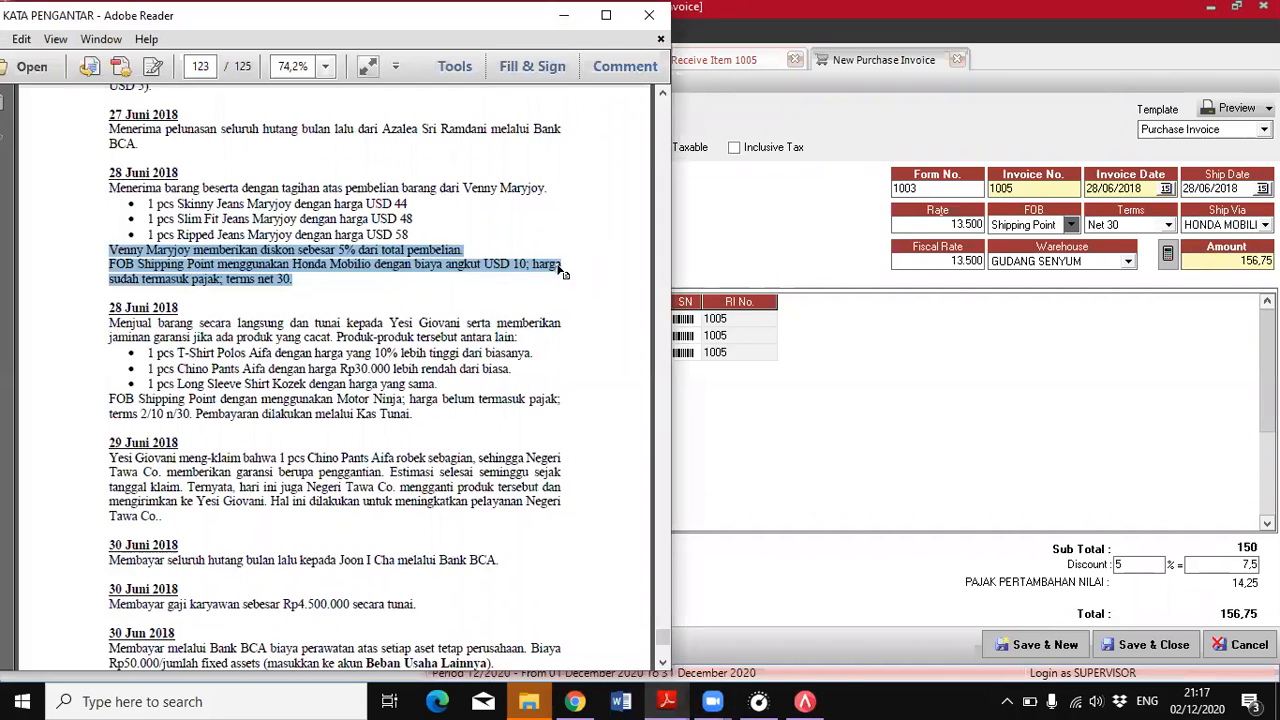
click(851, 334)
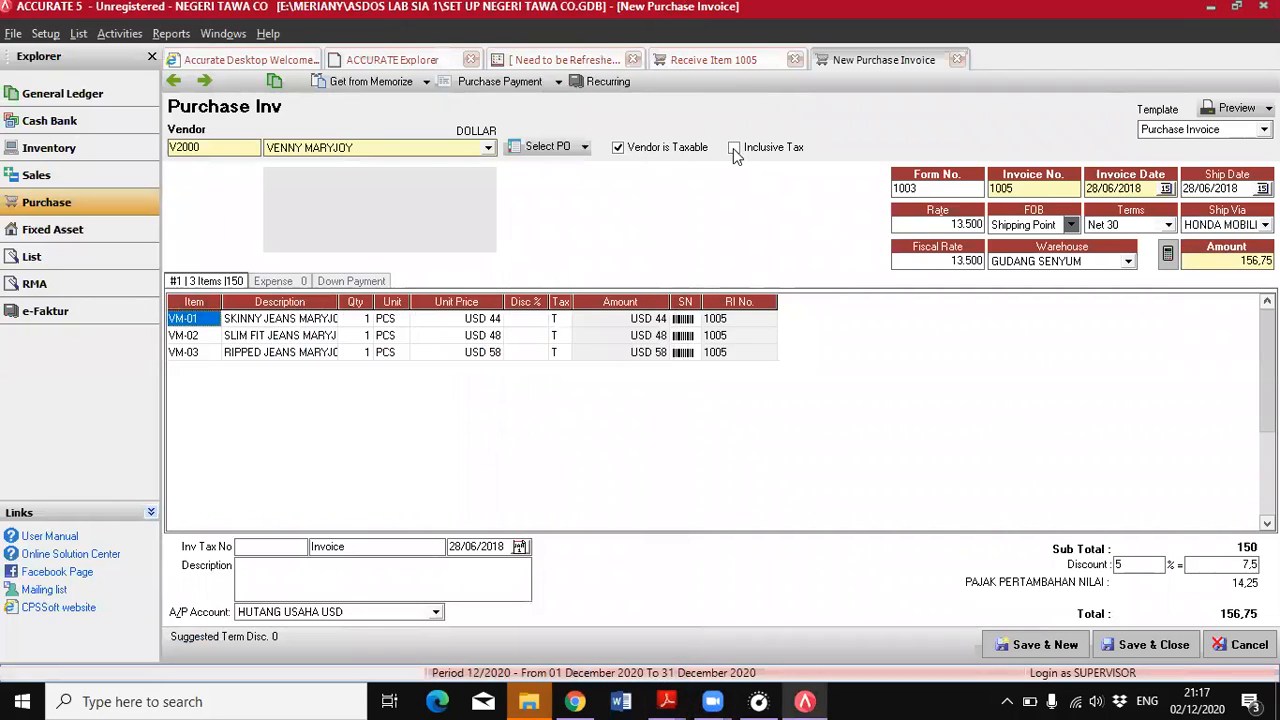
click(736, 149)
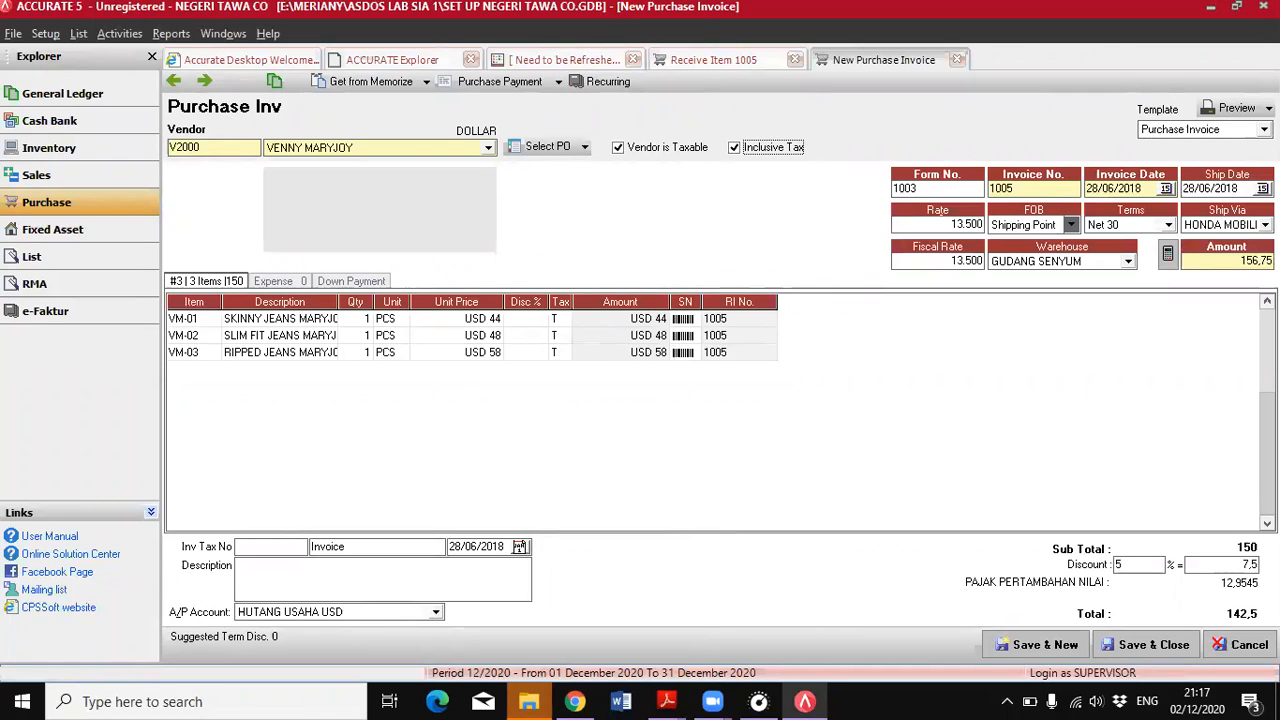
Add a USD 10 expense on the BIAYA KIRIM/ANGKUT account to the purchase invoice and apply it to the items
click(271, 282)
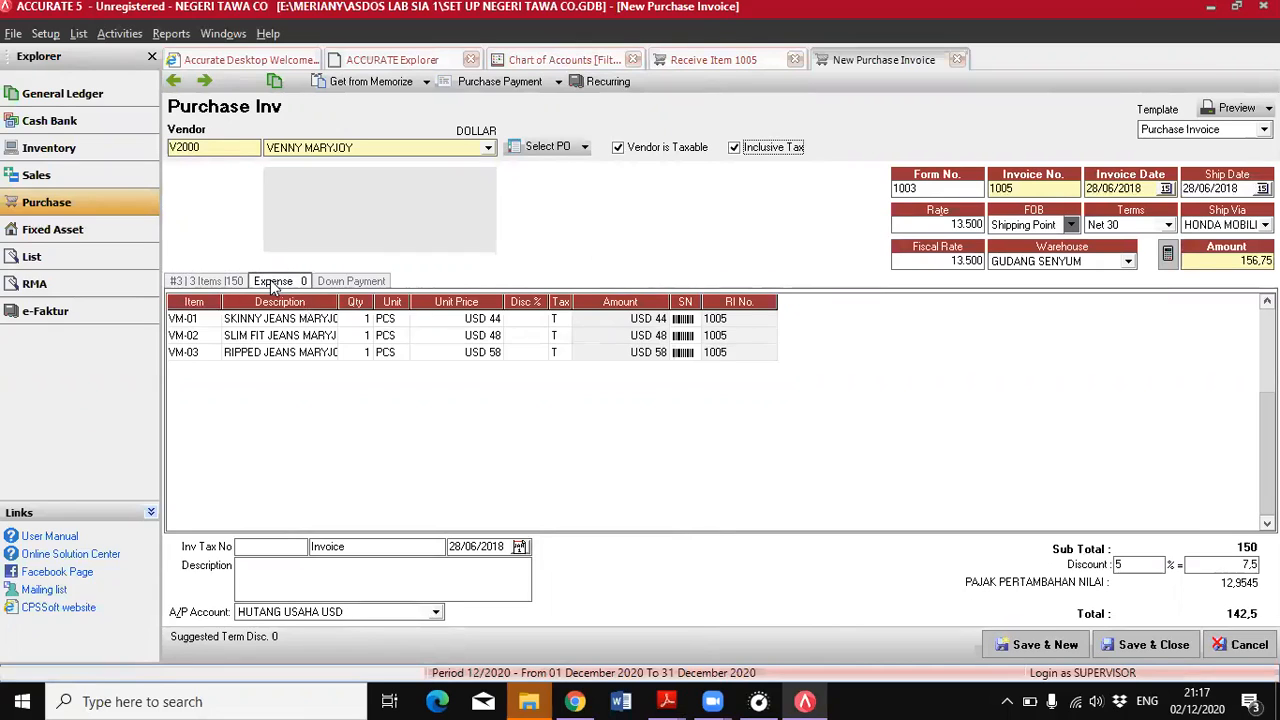
click(208, 316)
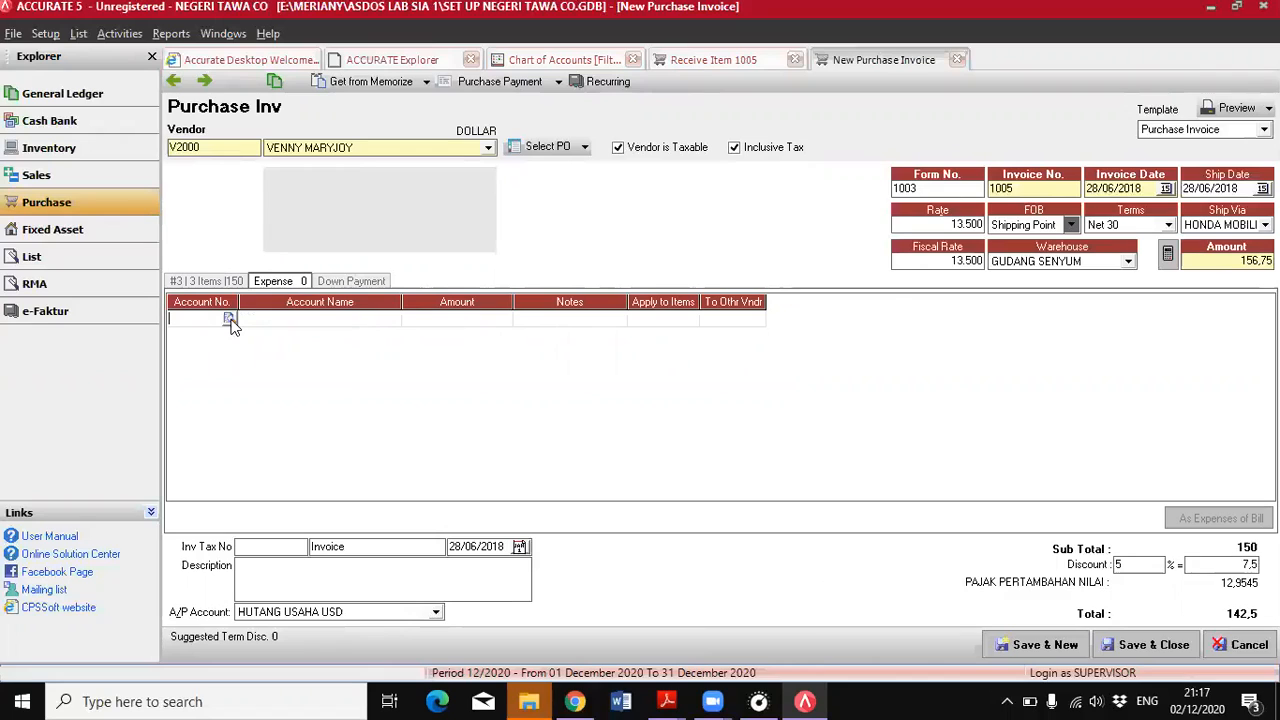
text(6)
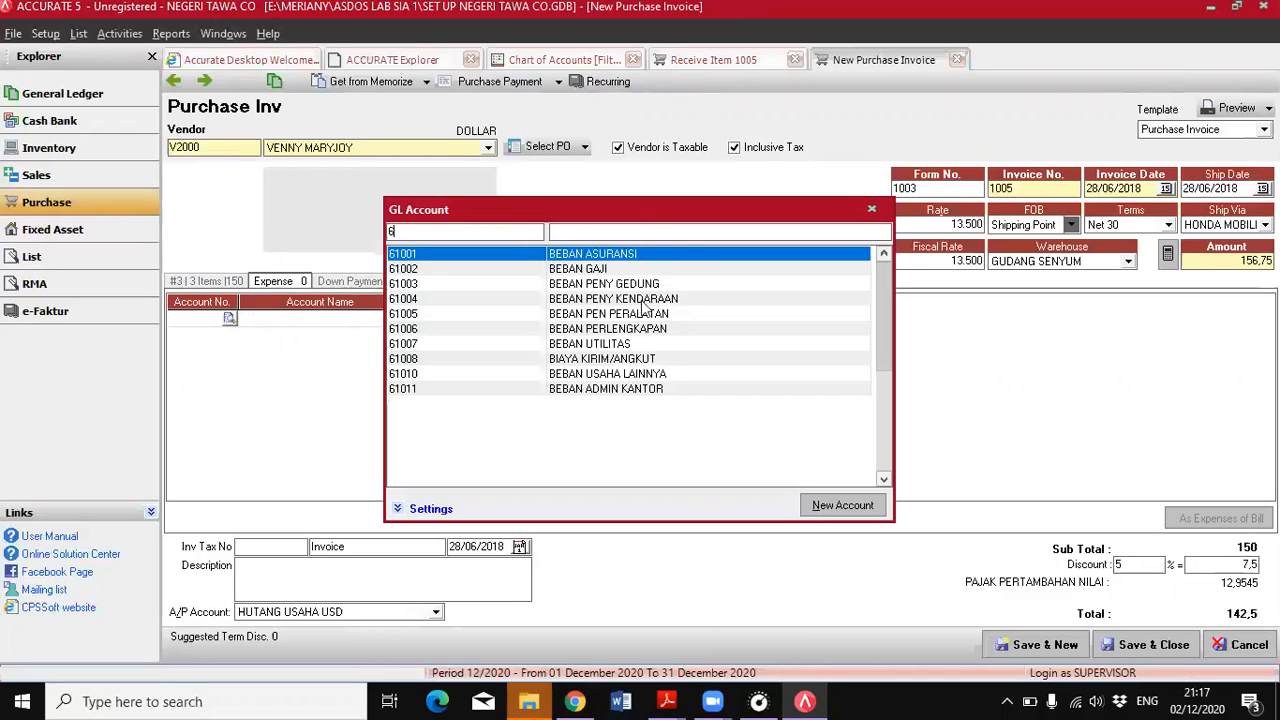
double_click(618, 360)
click(481, 325)
text(10)
key(Tab)
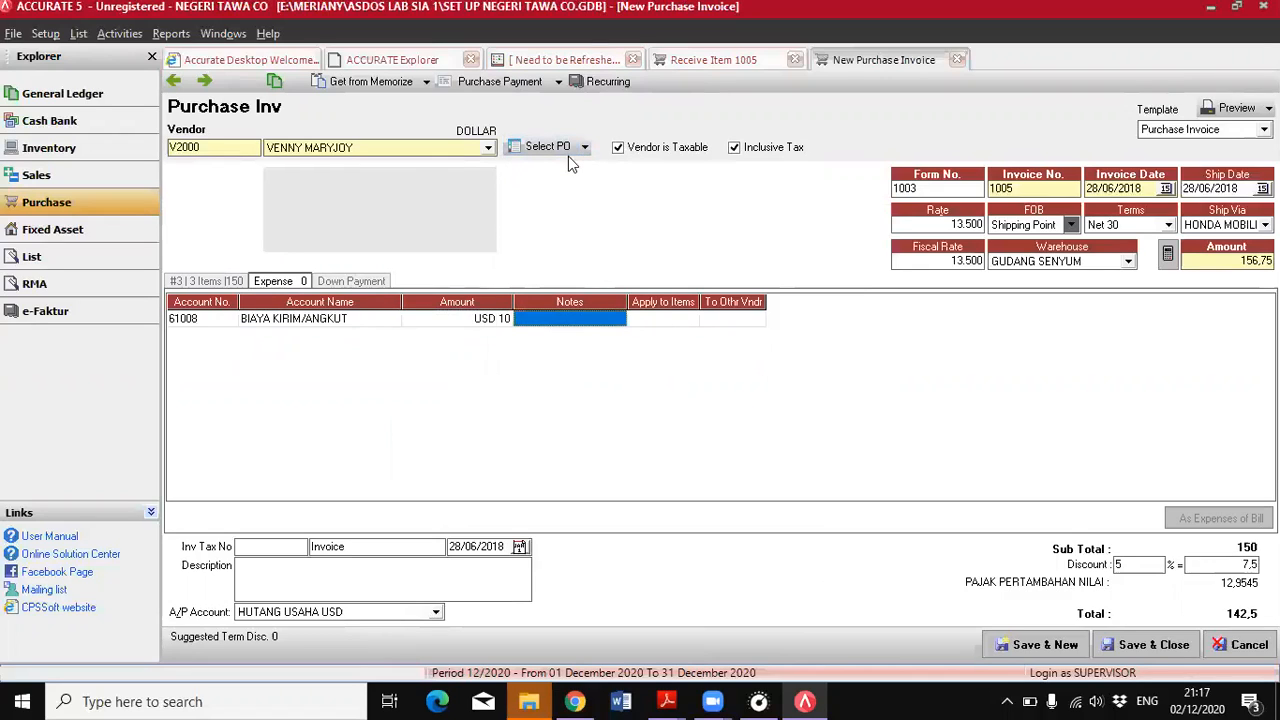
click(665, 318)
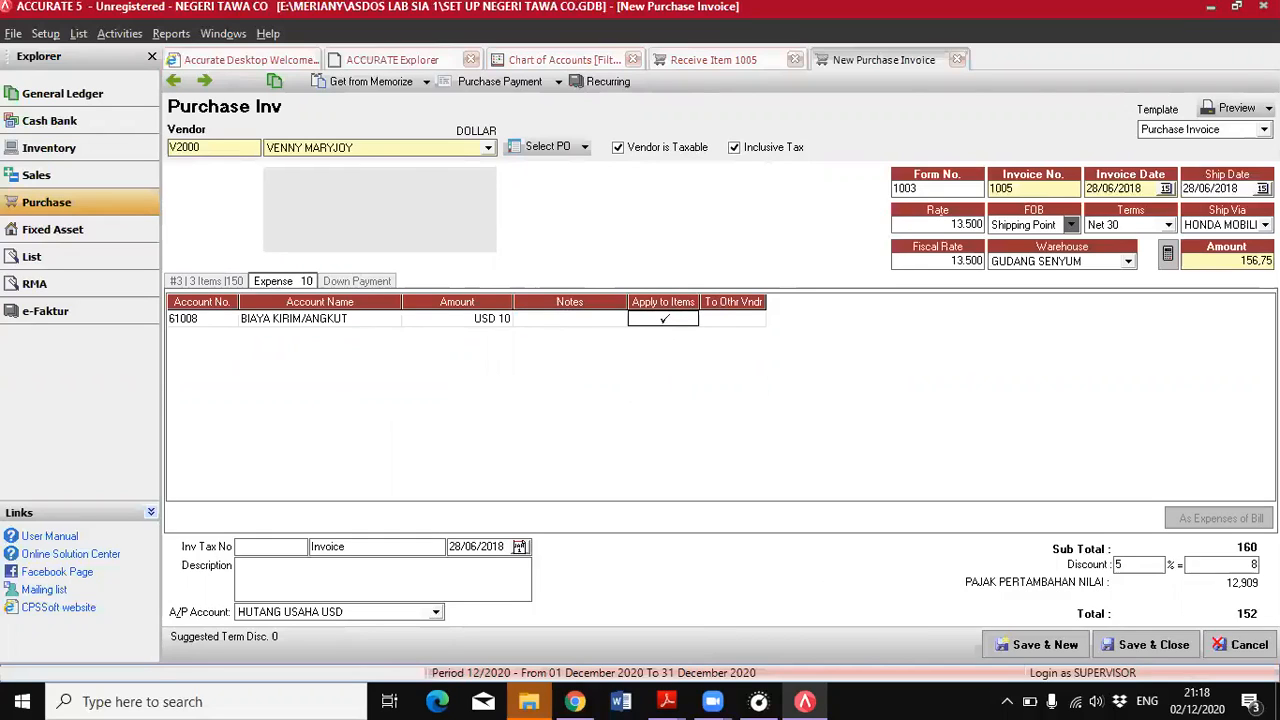
Update the invoice's Amount from the new total, and save and close the purchase invoice
click(1167, 254)
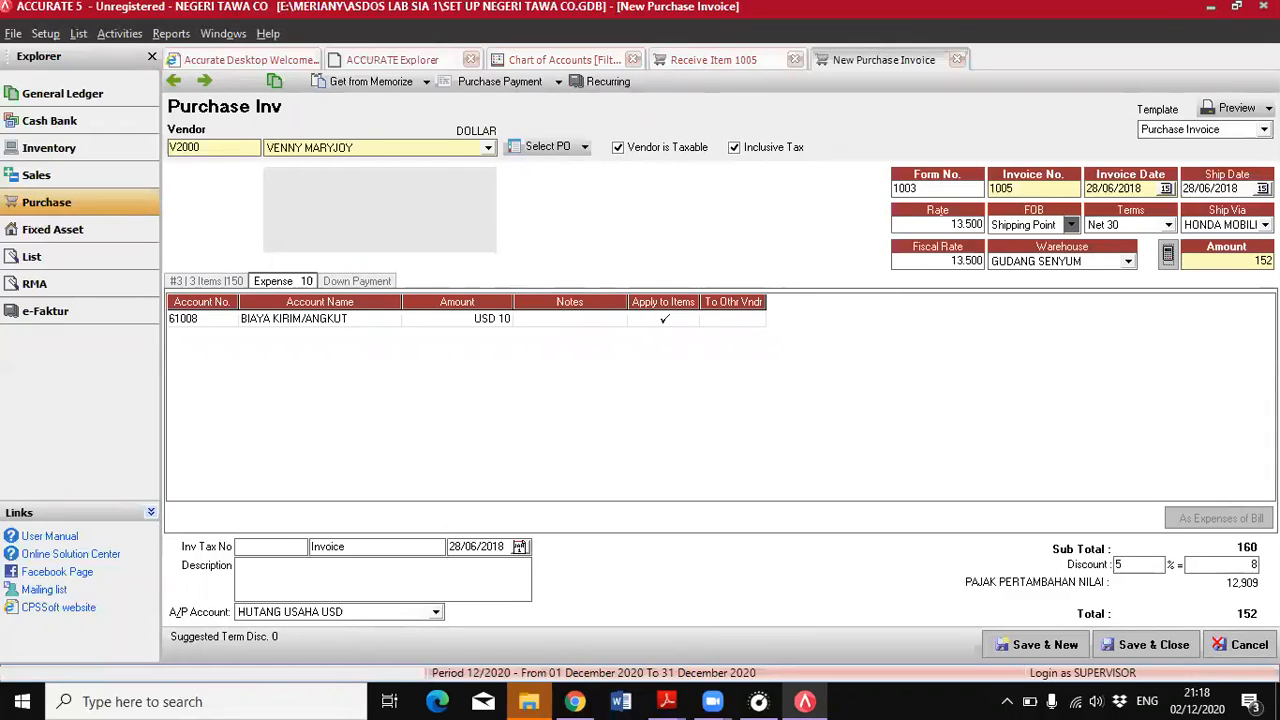
click(1160, 640)
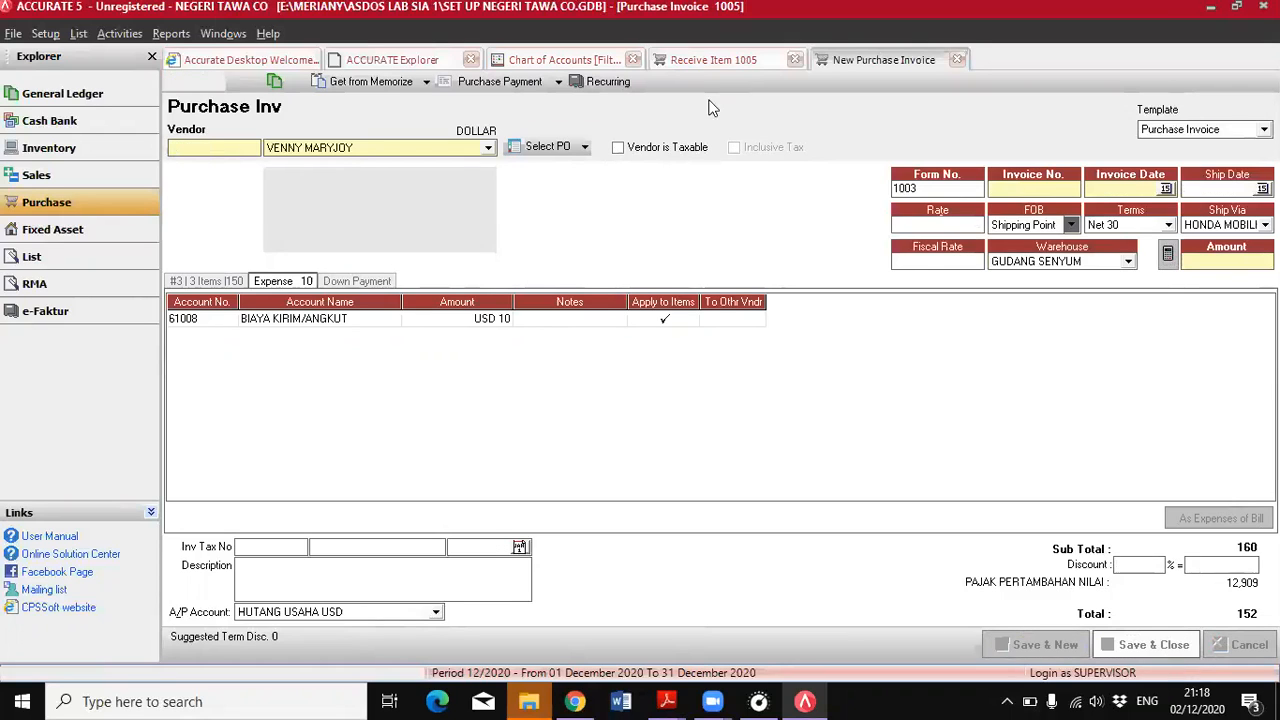
Read the remaining transactions from 28 to 30 June in the PDF, and save and close receive item 1005
mouse_move(667, 701)
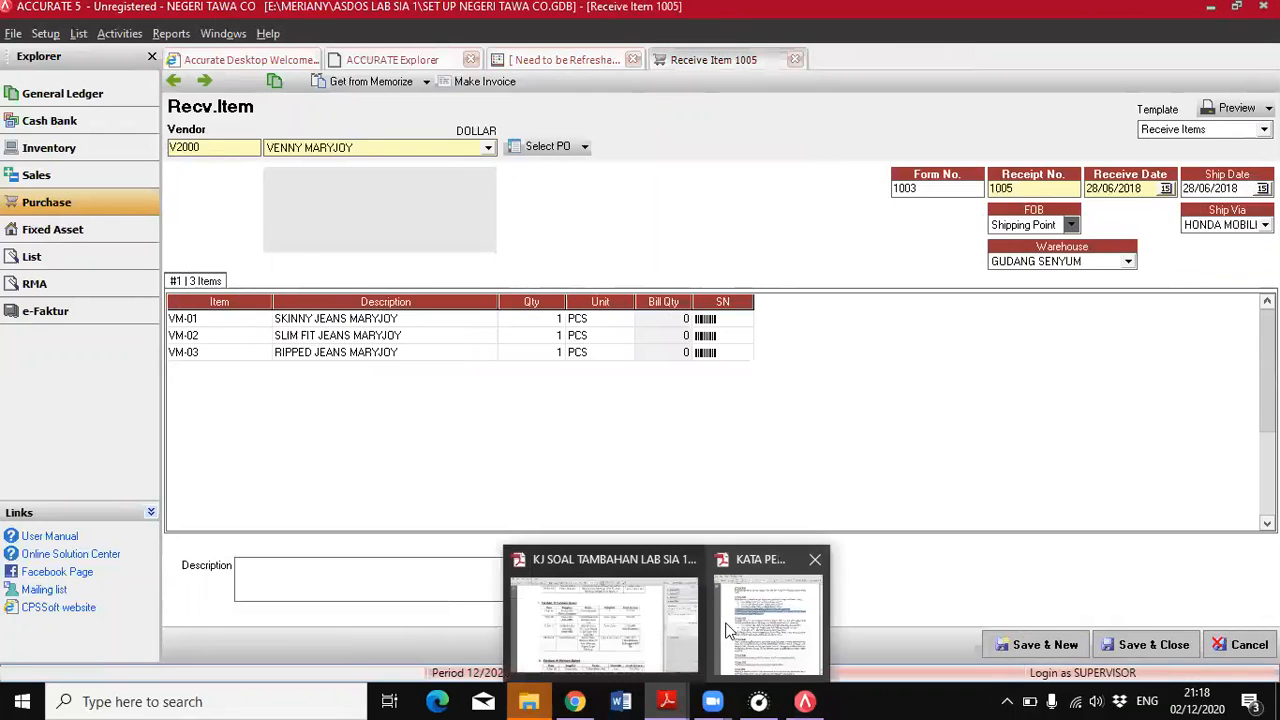
click(781, 604)
click(285, 364)
scroll(285, 364, down, 2)
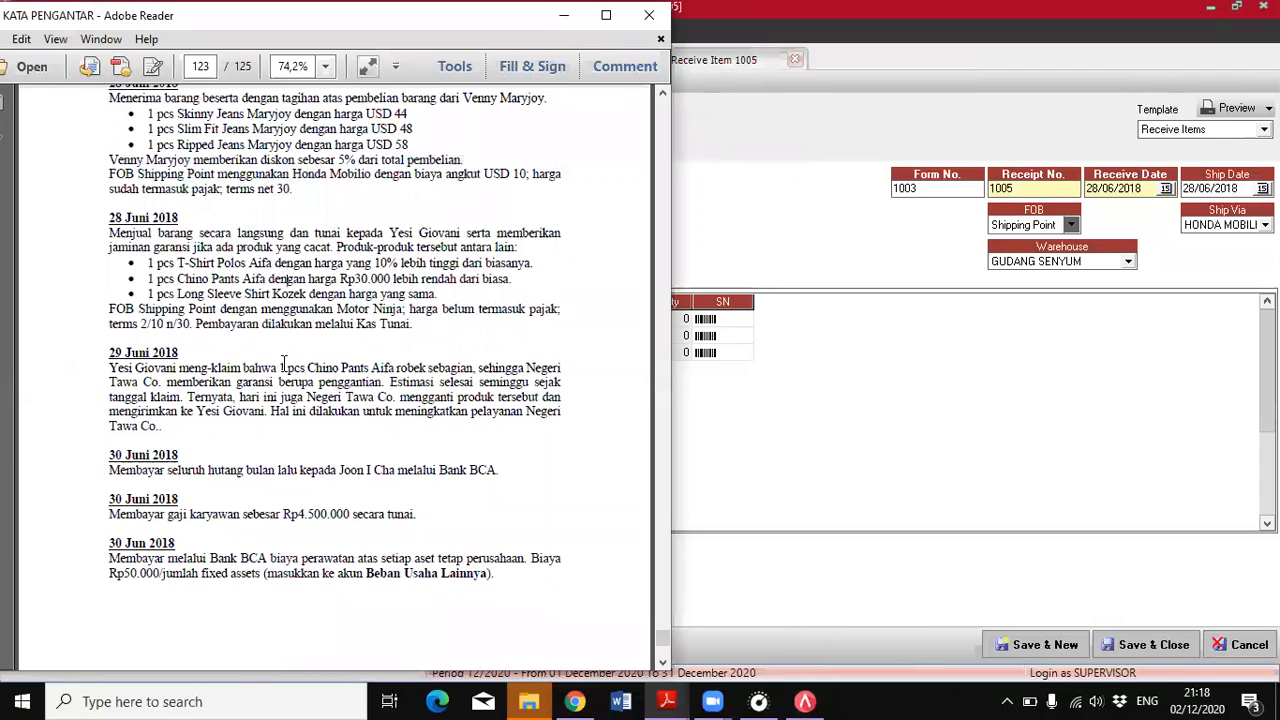
scroll(353, 346, down, 1)
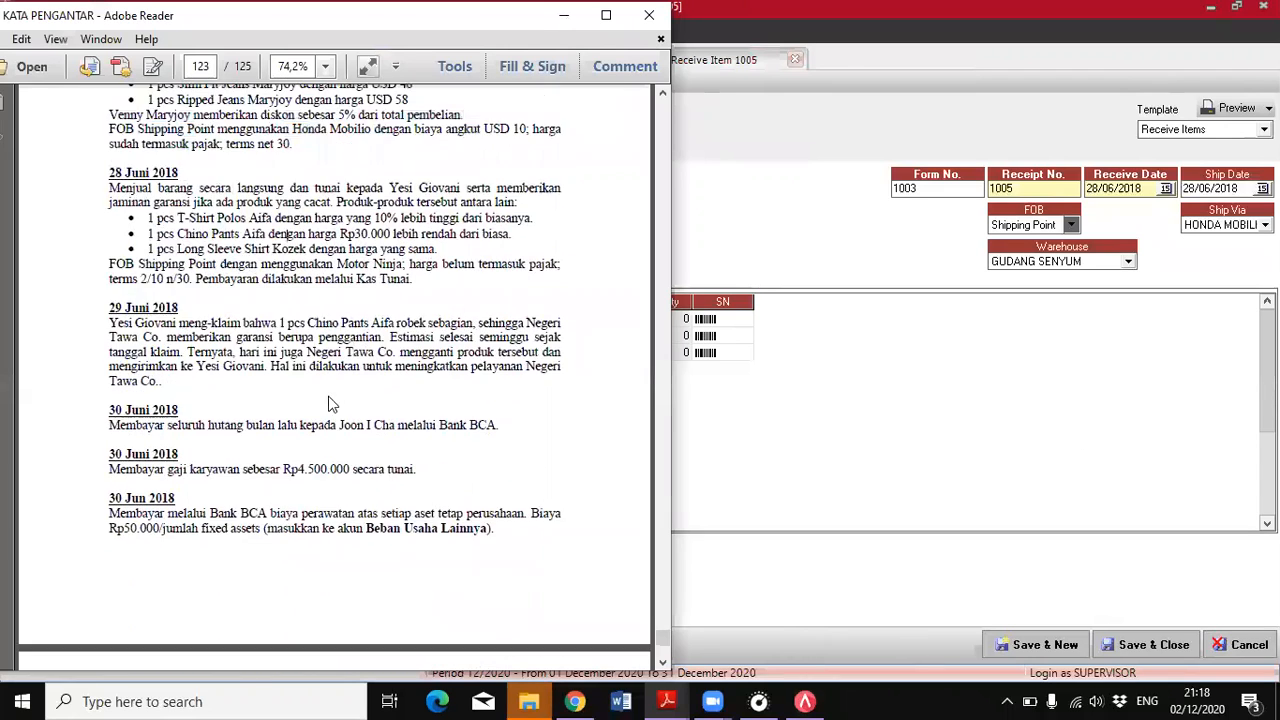
scroll(258, 200, down, 1)
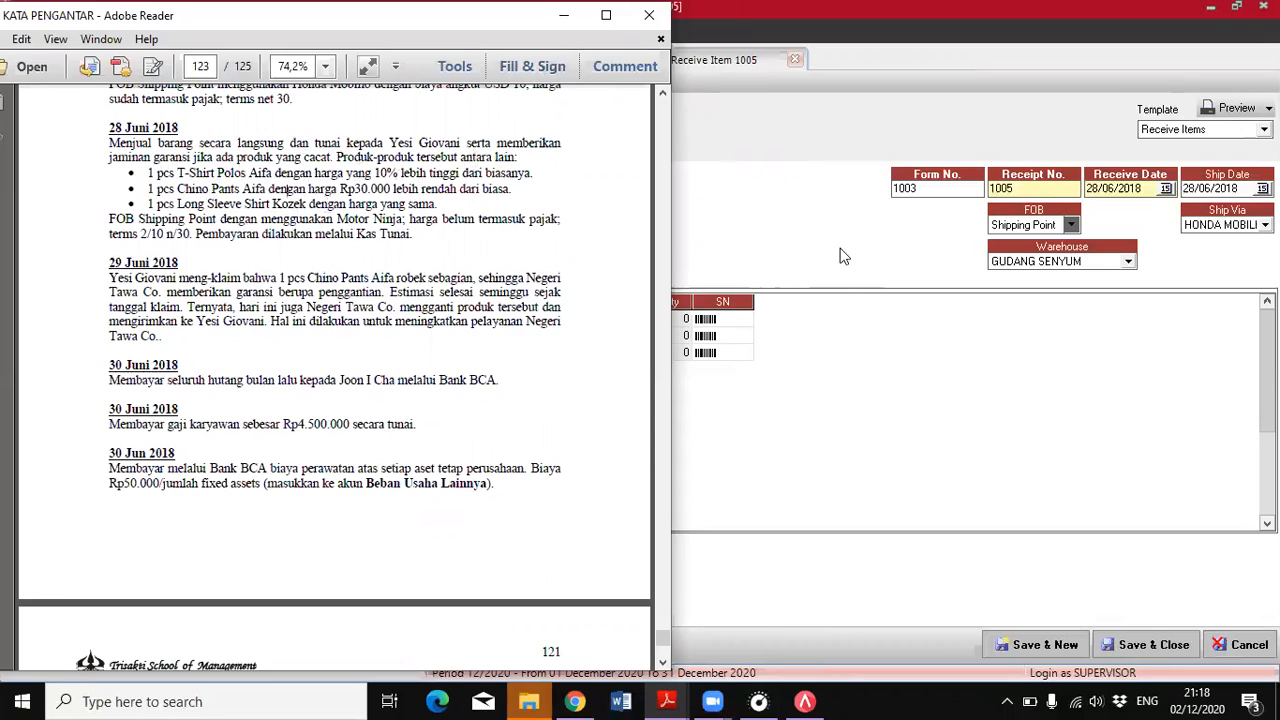
click(945, 498)
click(1133, 646)
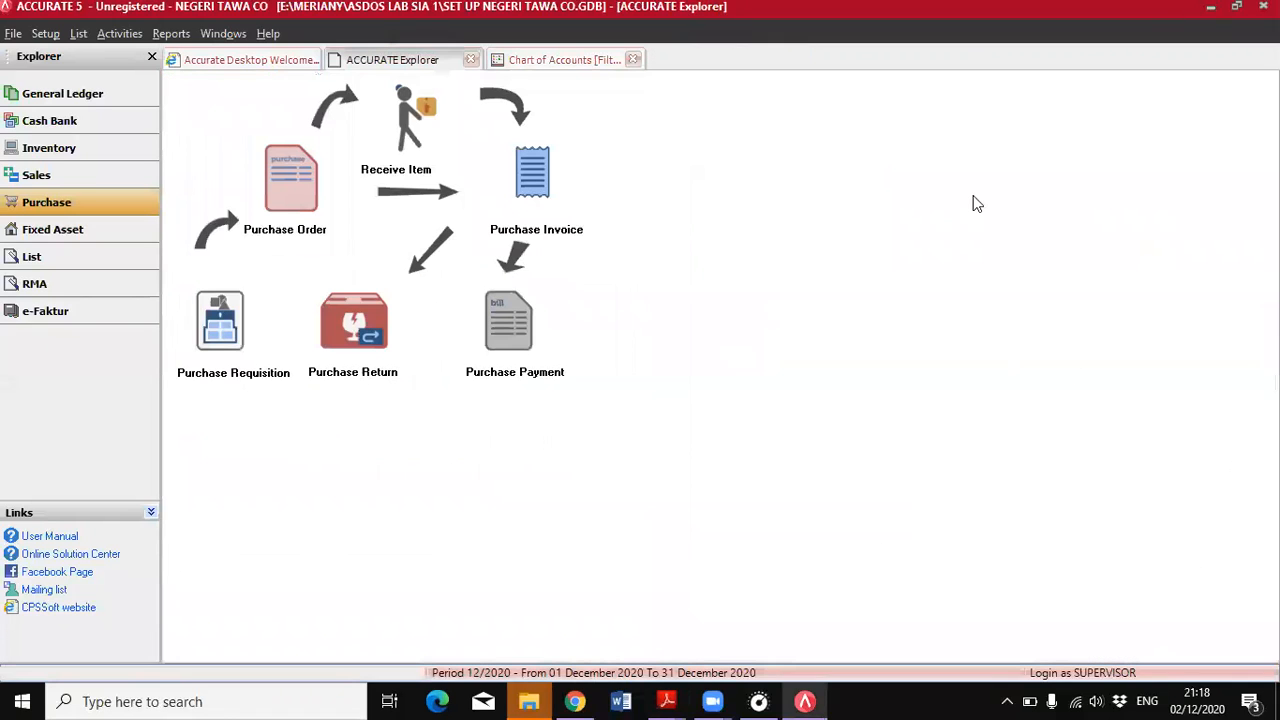
Create a new sales invoice for the customer named in the PDF's 28 June cash sale
click(40, 175)
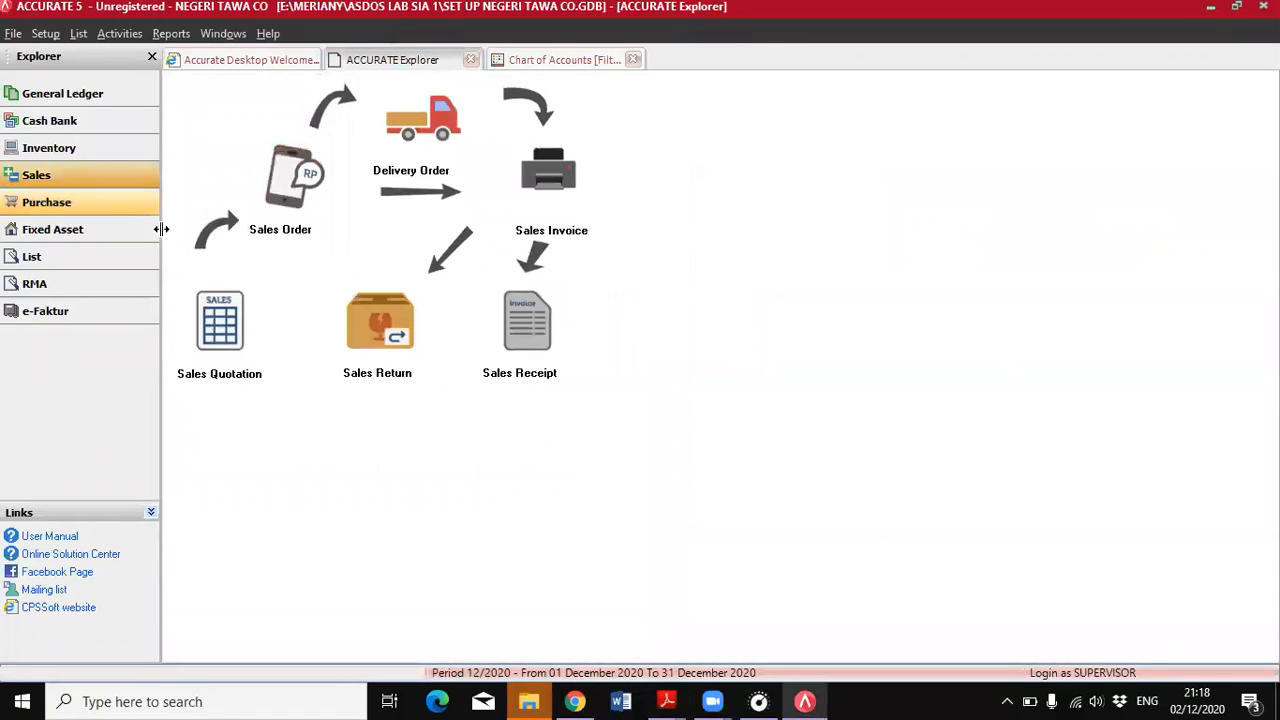
click(562, 180)
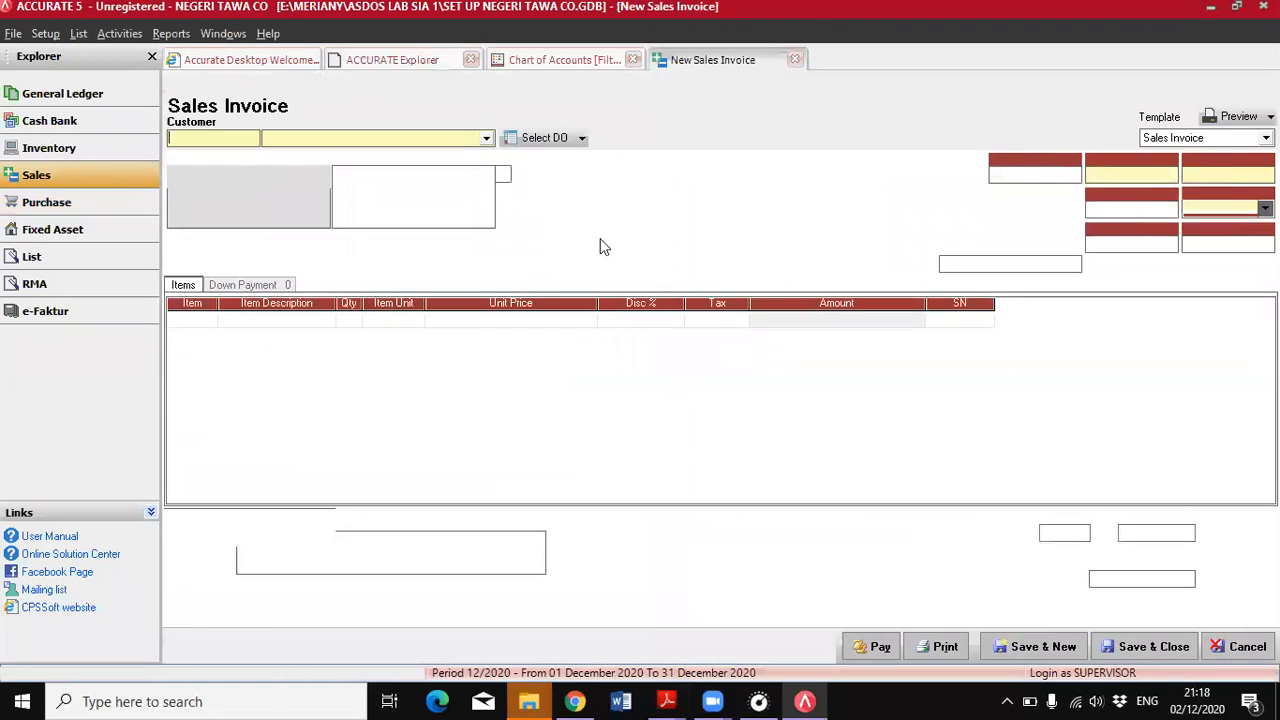
click(486, 139)
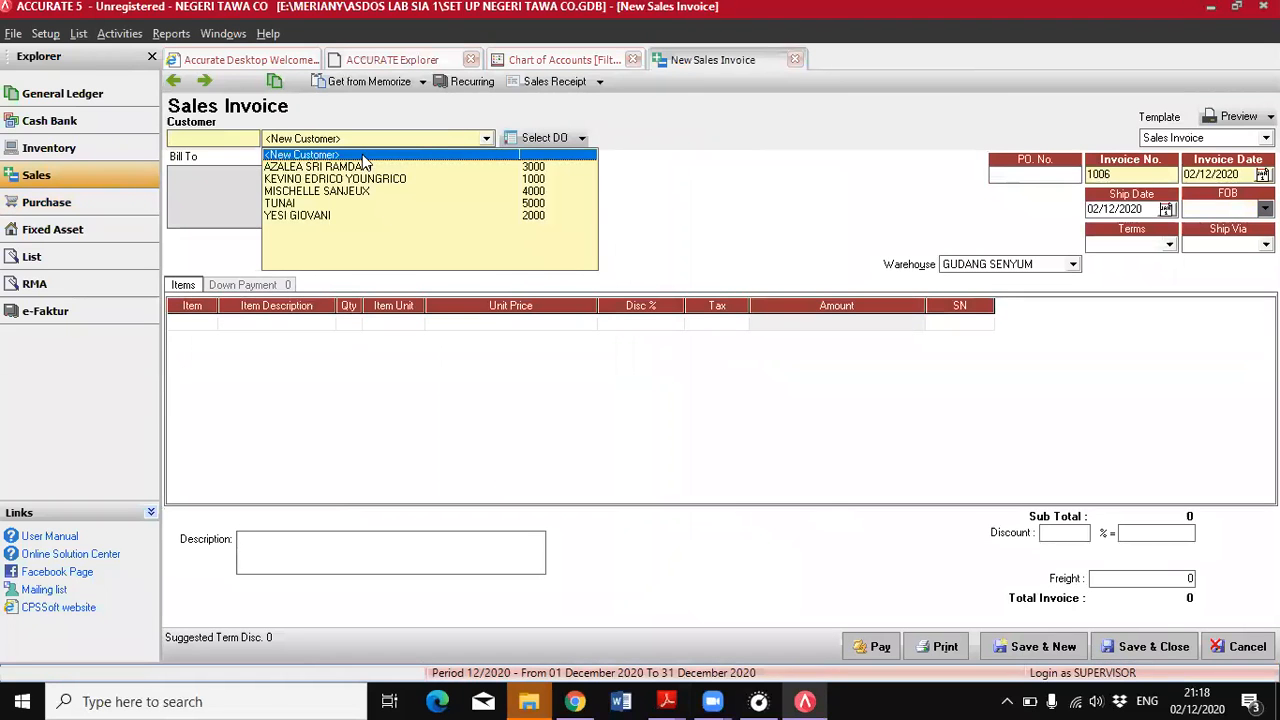
click(349, 214)
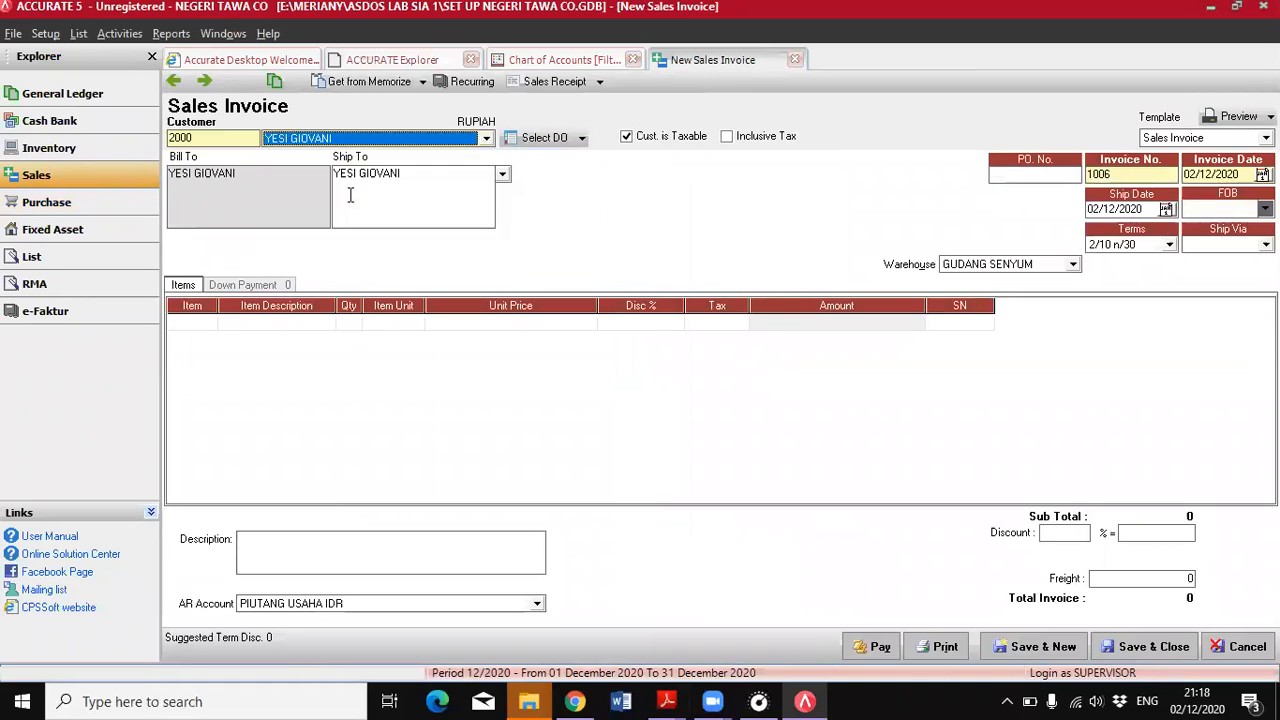
Set both the invoice date and the ship date of the sales invoice to 28/06/2018
click(1238, 176)
text(28/)
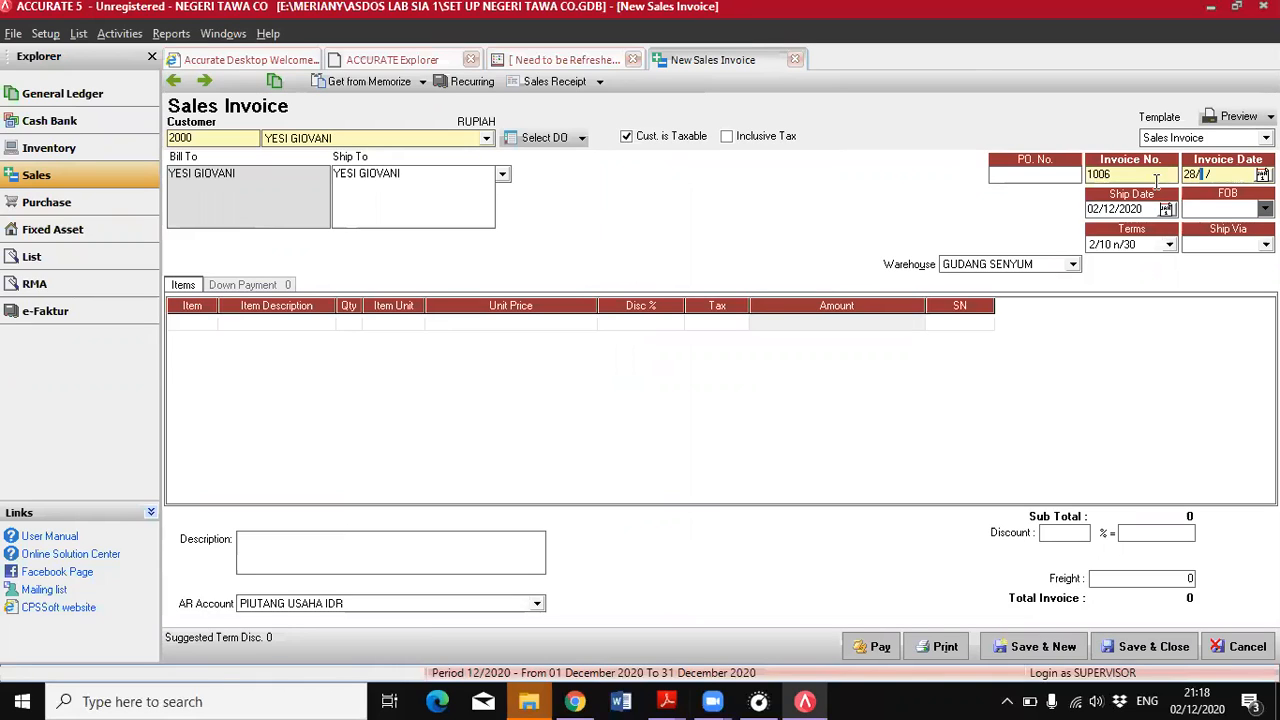
text(06/2018)
drag(1145, 208, 1090, 208)
key(BackSpace)
text(28/06/2018)
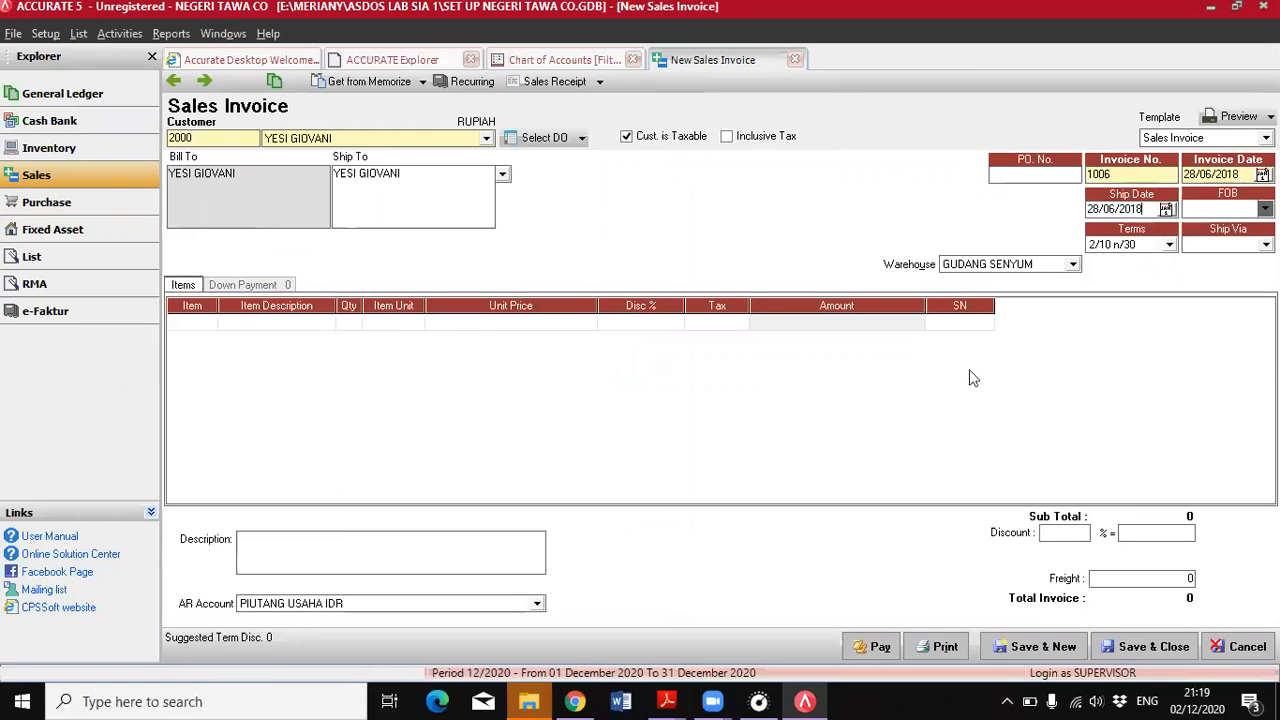
Following the PDF's 28 June sale, set the invoice's FOB to Shipping Point, terms to C.O.D and Ship Via to MOTOR NINJA
mouse_move(667, 701)
click(768, 618)
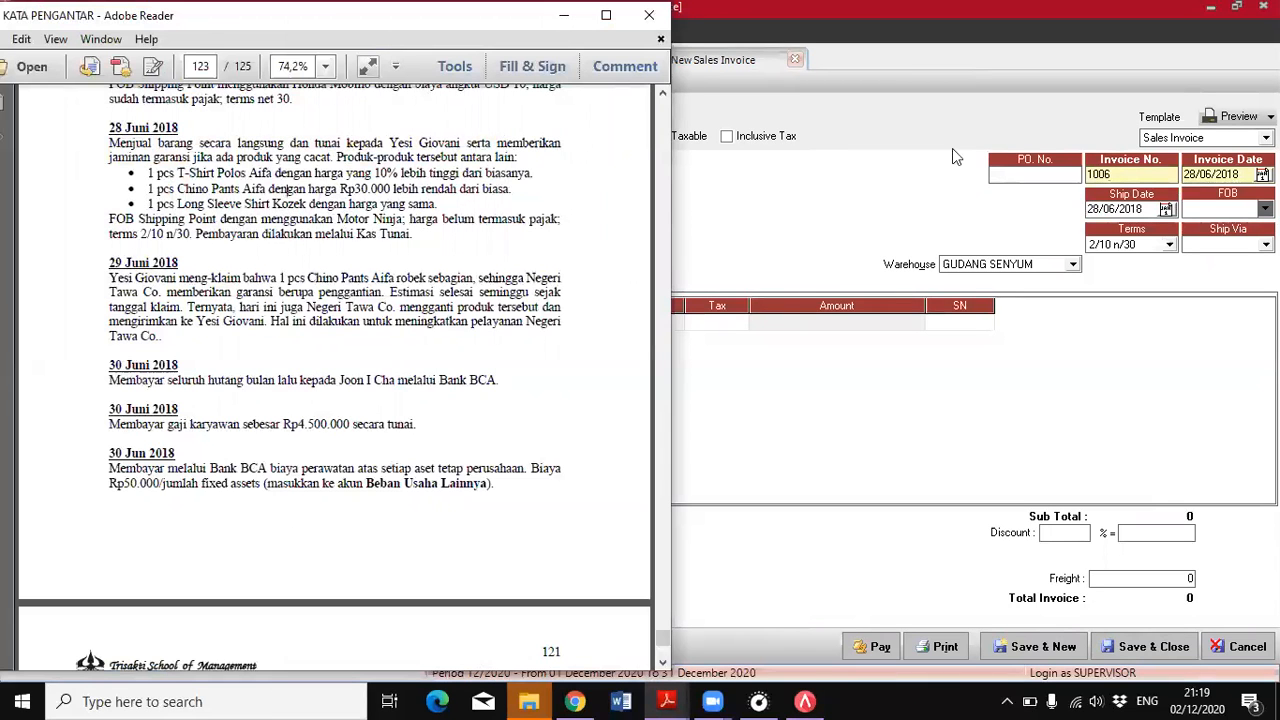
click(1265, 210)
click(1229, 224)
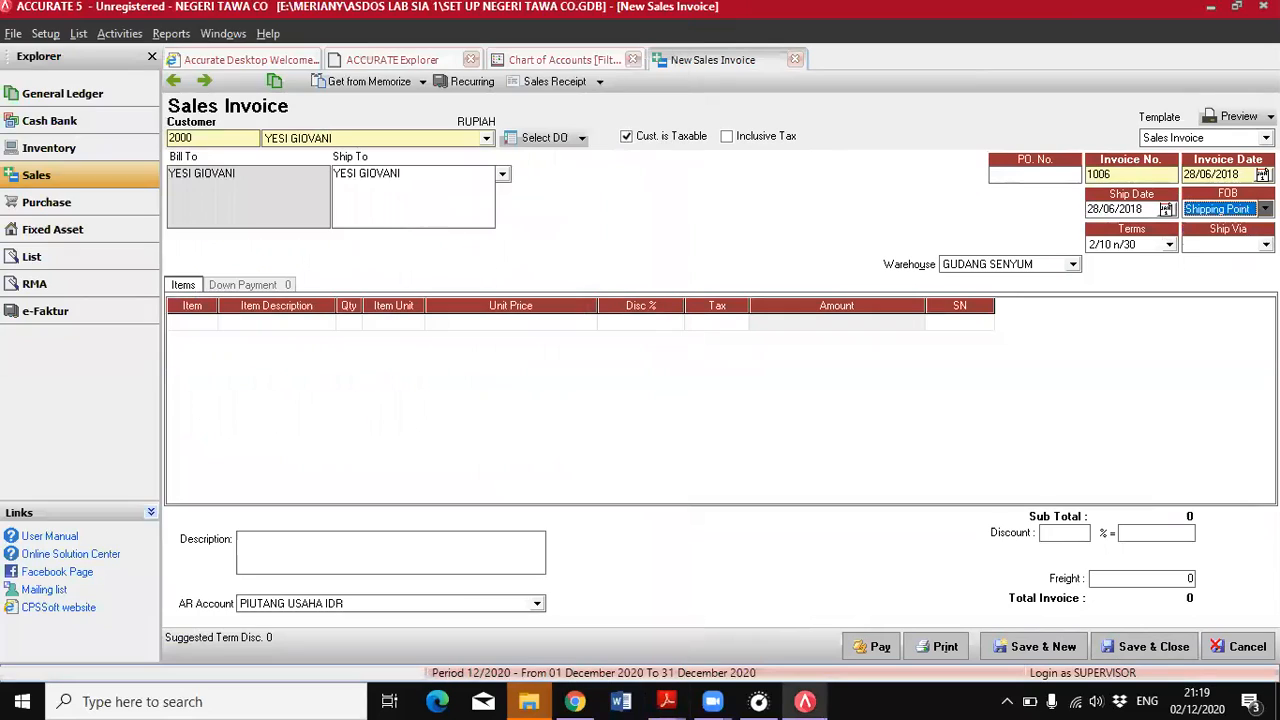
click(1168, 245)
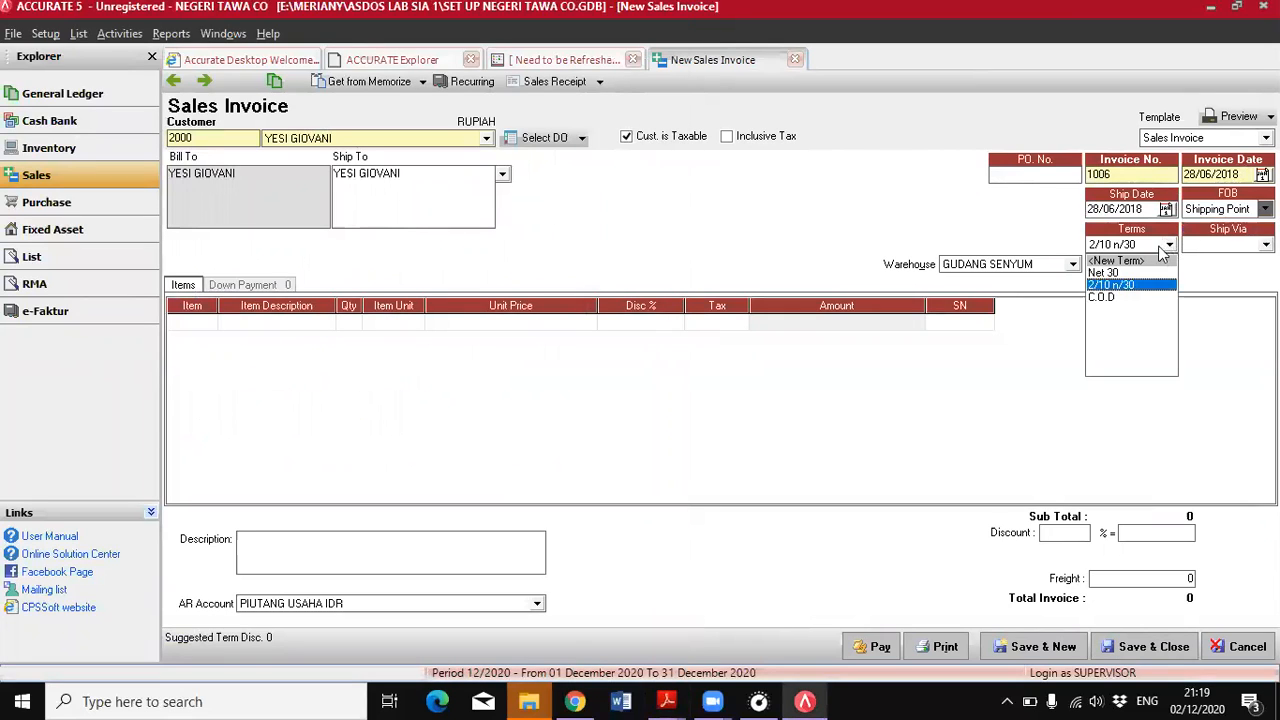
click(1103, 298)
mouse_move(666, 701)
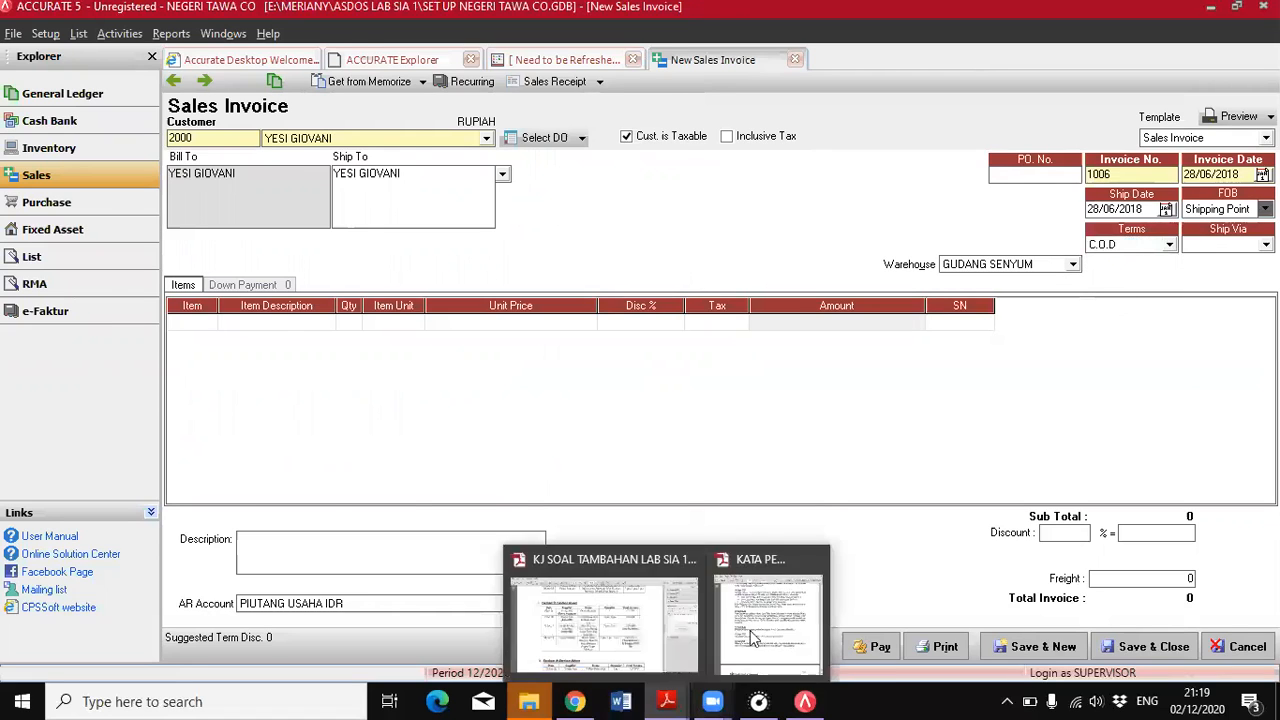
click(752, 638)
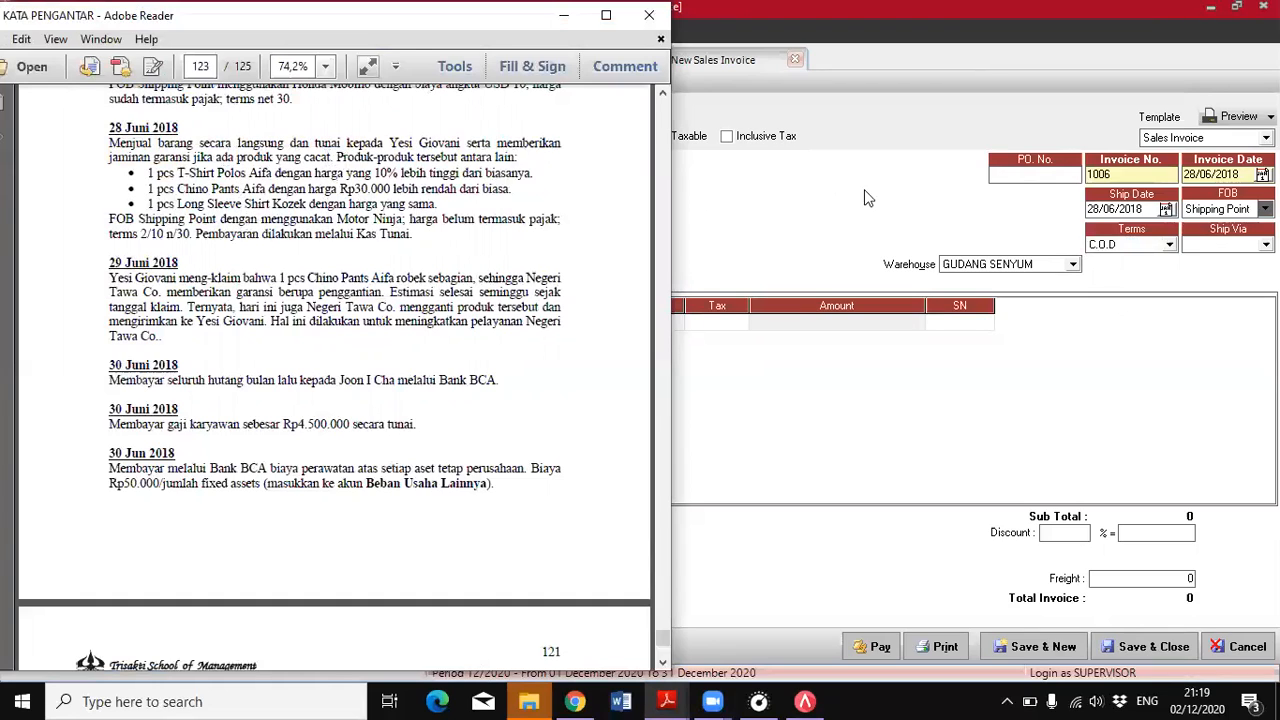
click(1232, 245)
click(1200, 285)
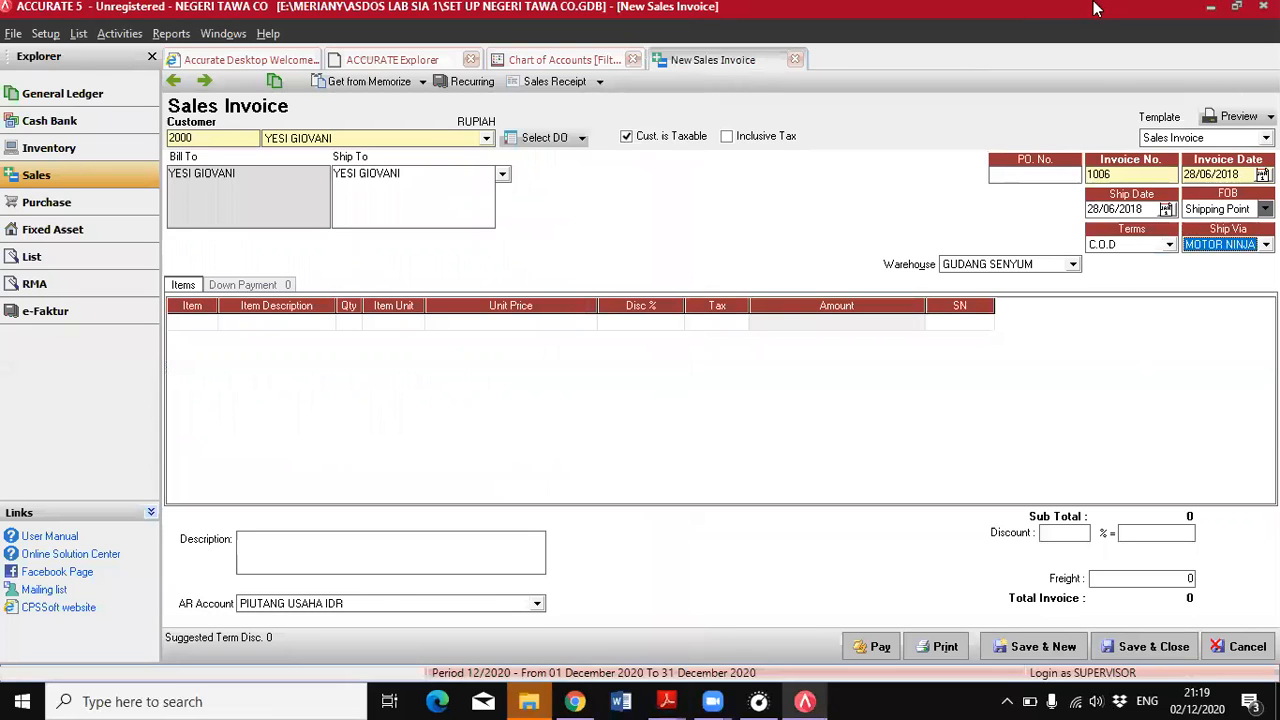
Show the sales invoice beside the PDF and add T-SHIRT POLOS AIFA as its first item
click(1236, 6)
mouse_move(655, 678)
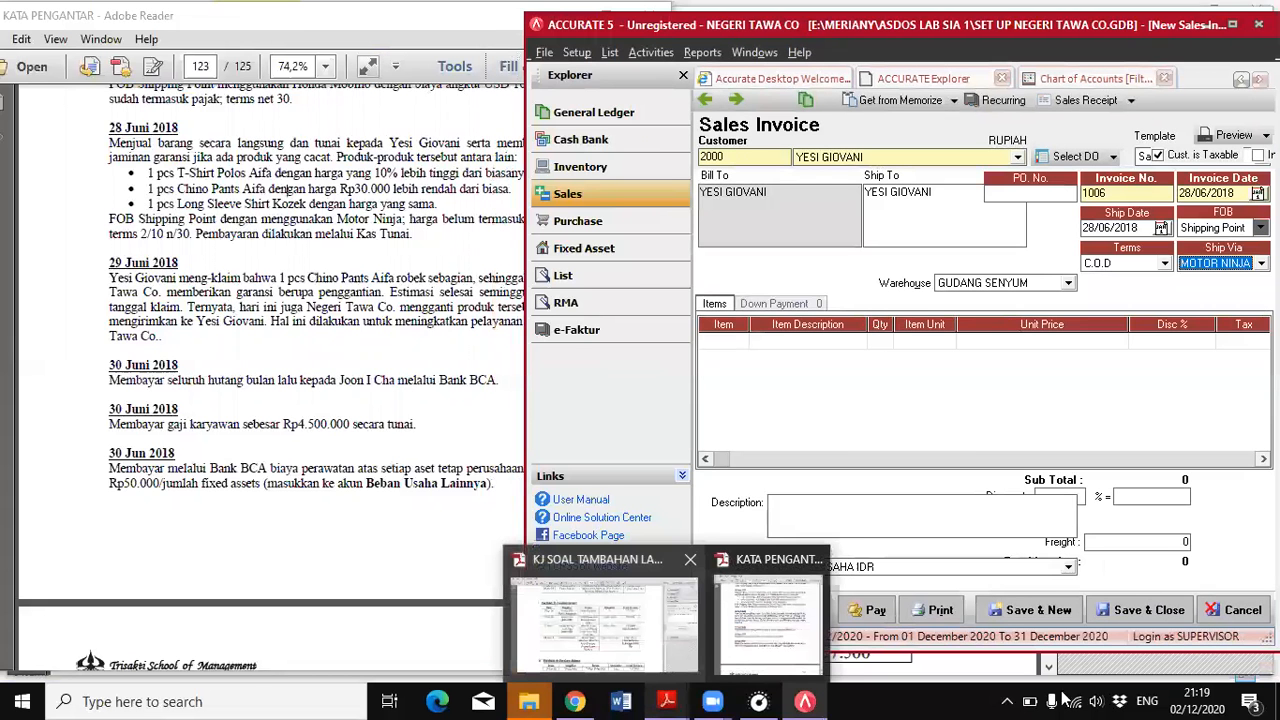
click(737, 341)
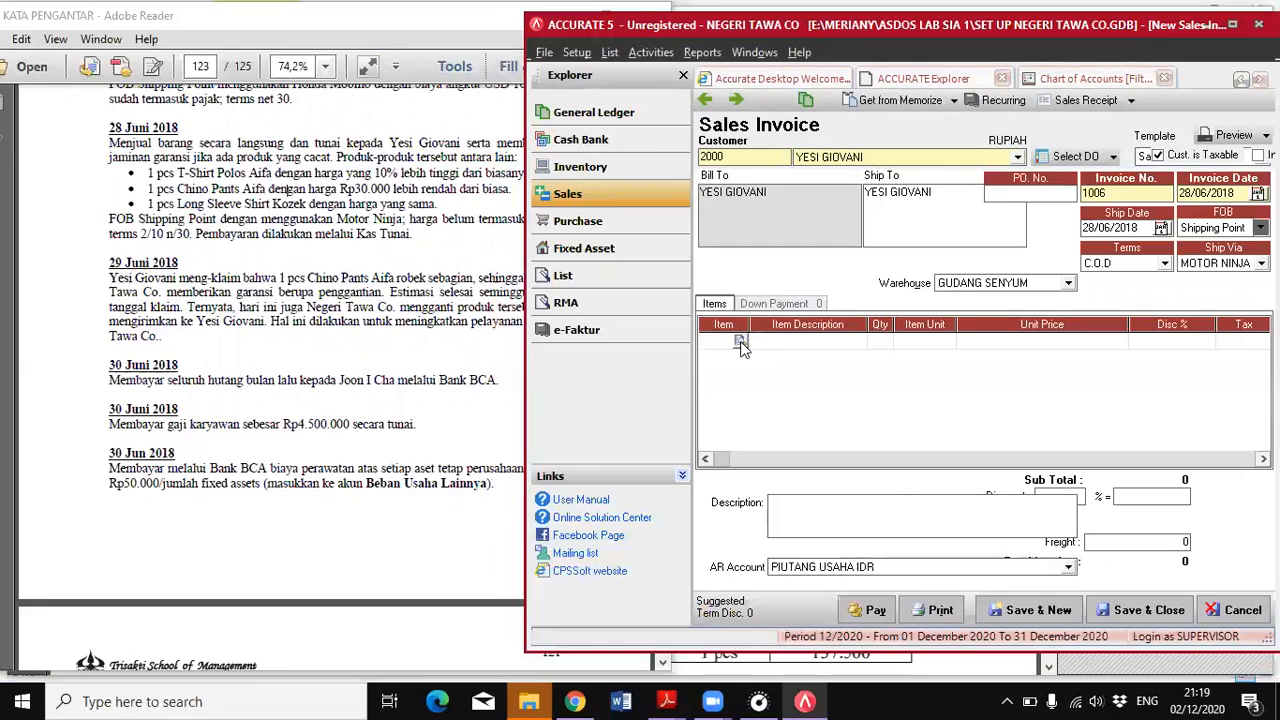
click(740, 341)
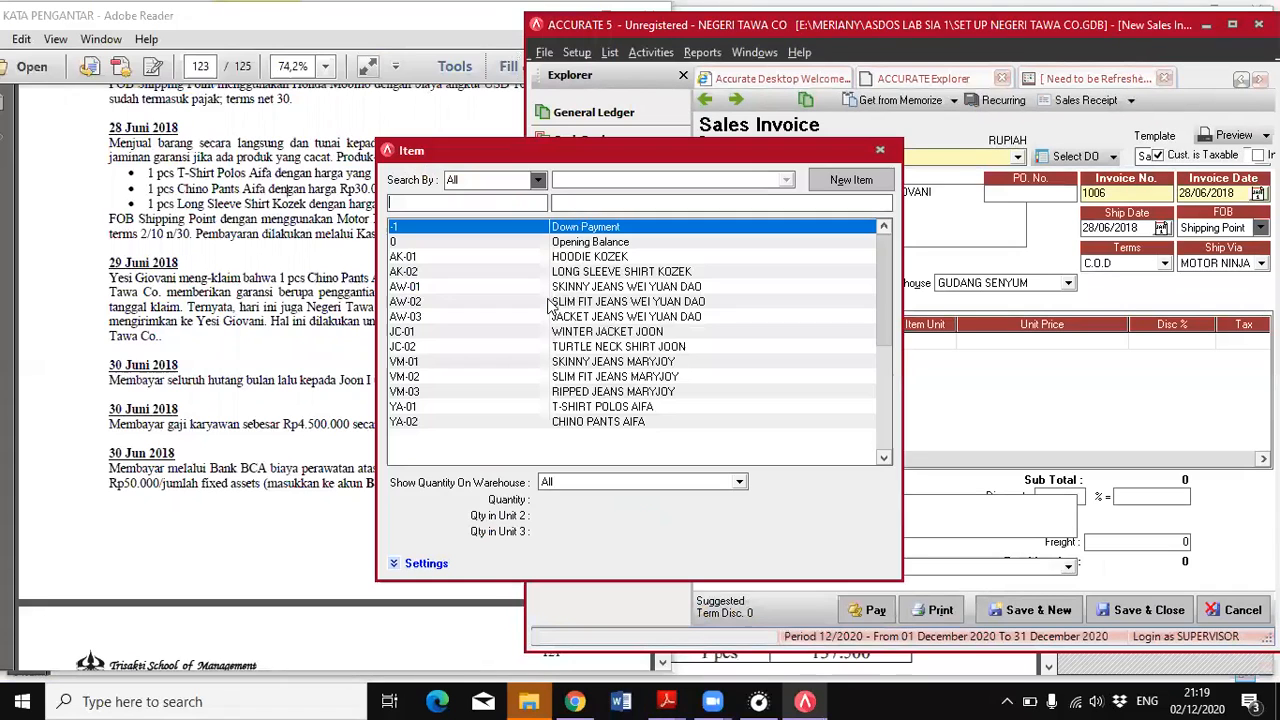
double_click(620, 410)
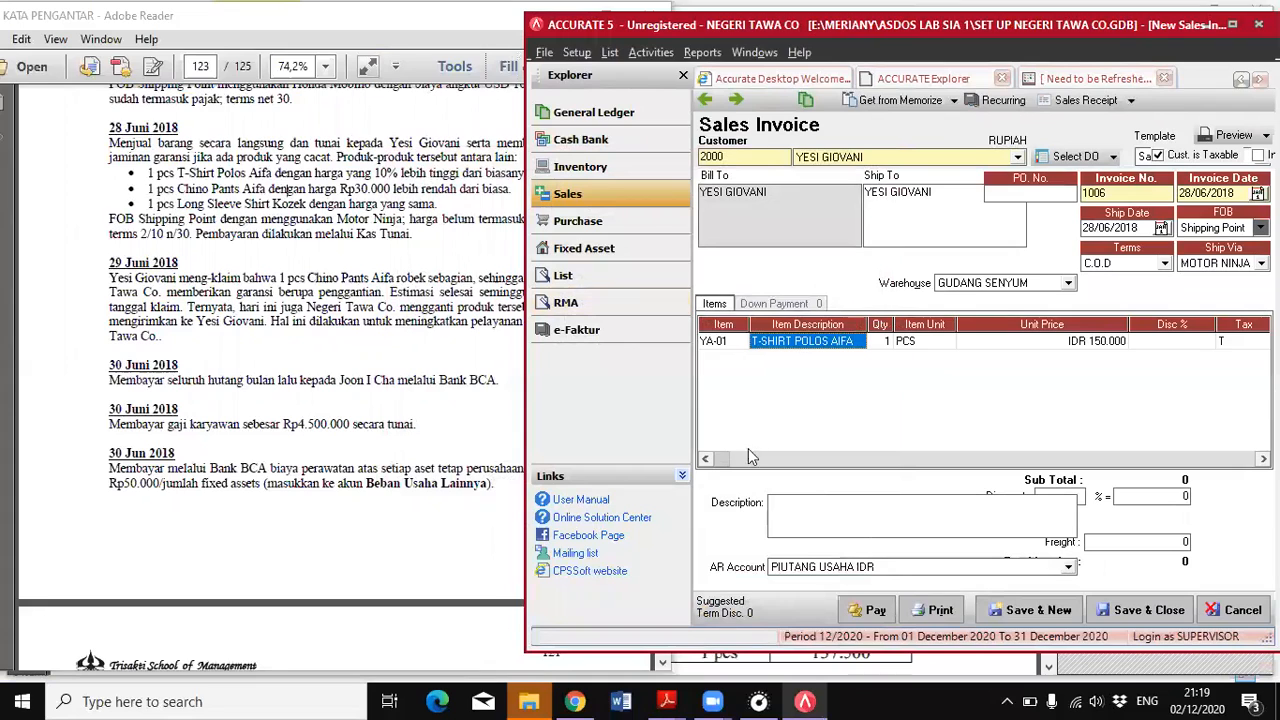
Check the T-shirt's price condition in the PDF and set its unit price to IDR 165.000
click(437, 176)
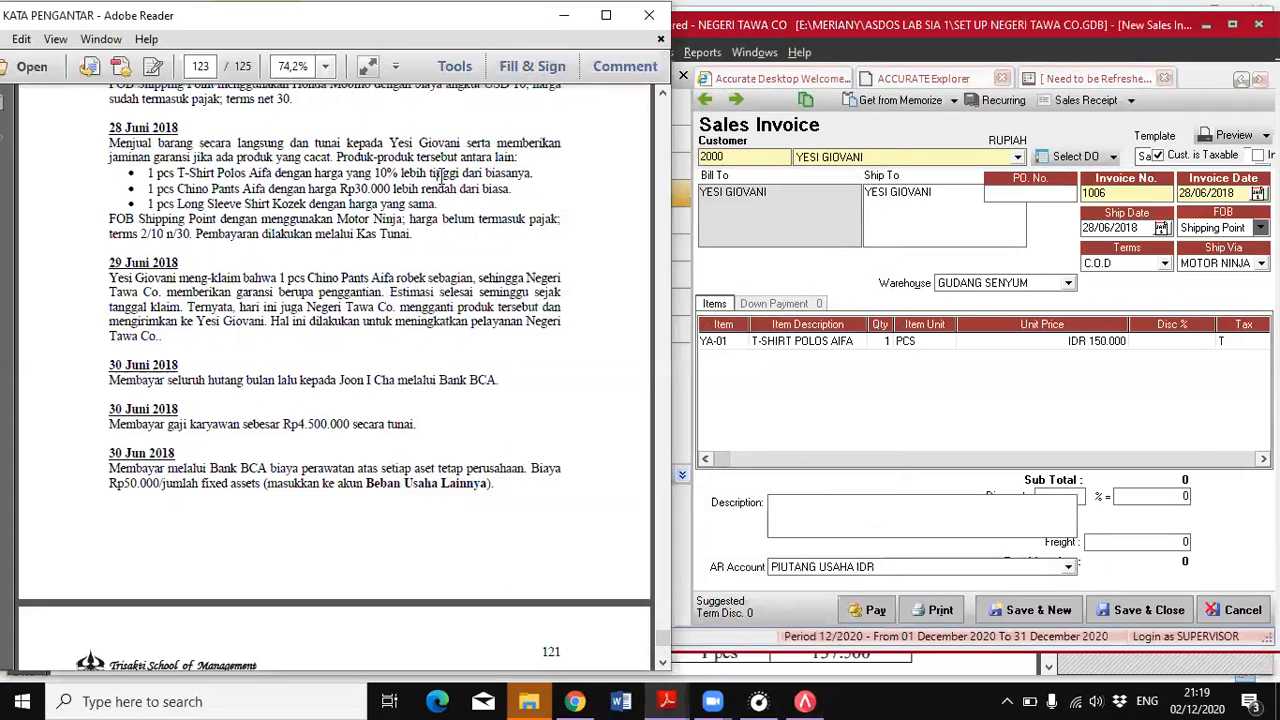
click(1025, 343)
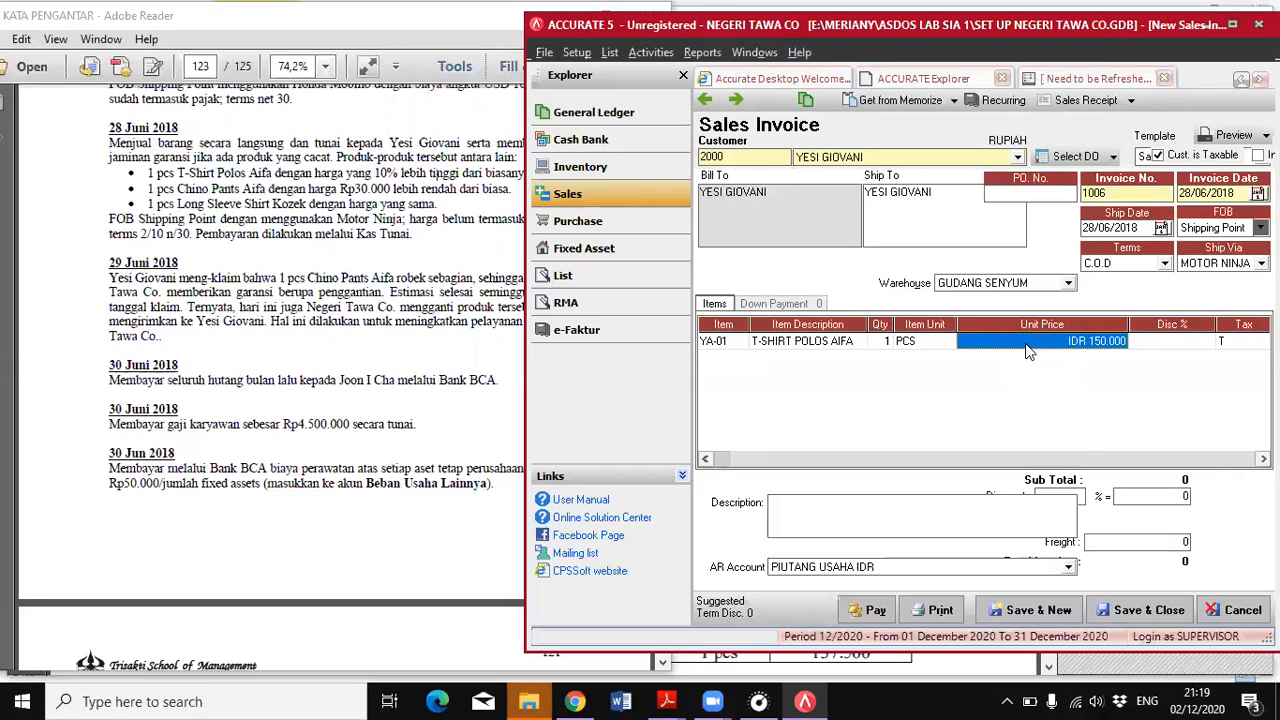
text(165.000)
key(Tab)
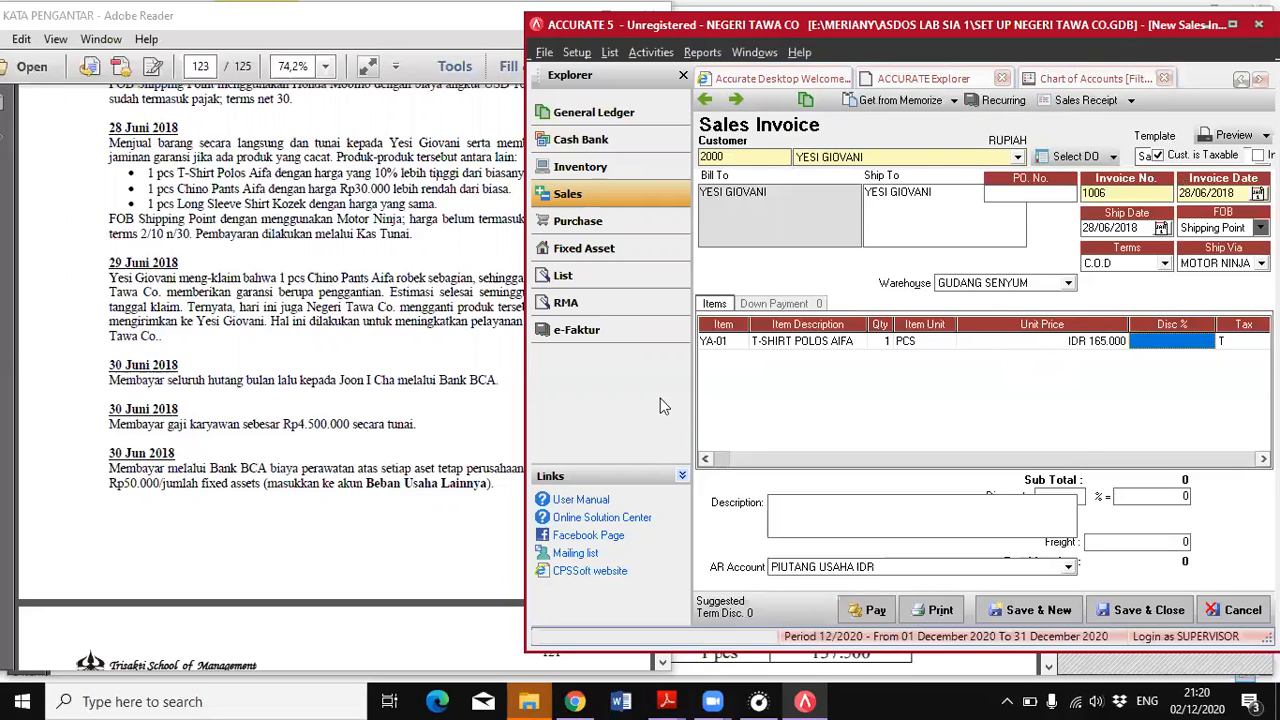
key(Tab)
key(Tab)
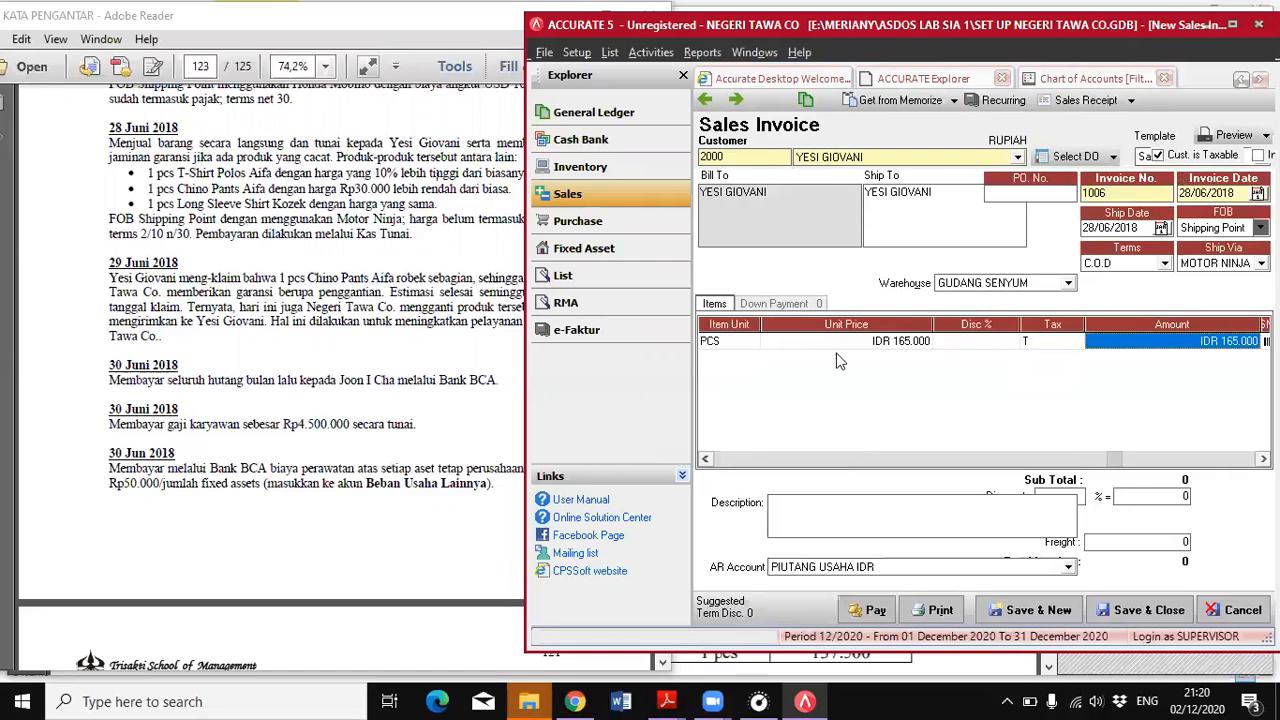
key(Tab)
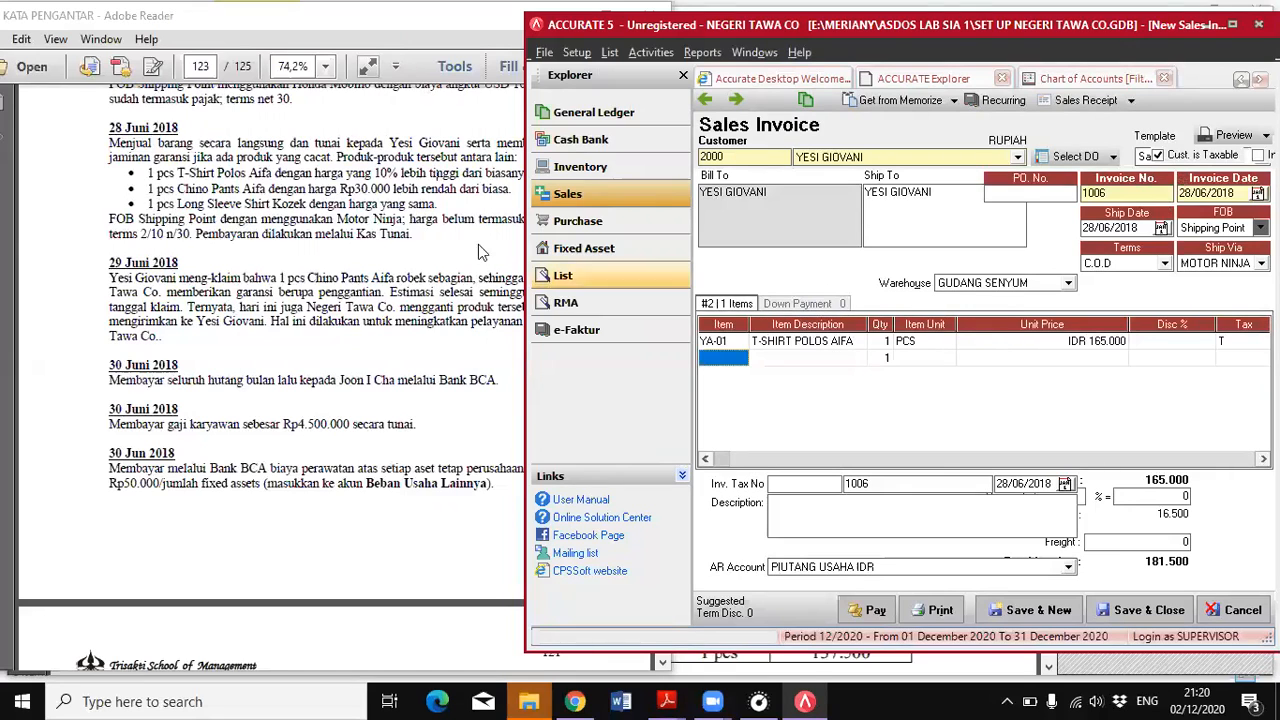
Add CHINO PANTS AIFA as the second invoice item with a unit price of IDR 420.000
click(461, 255)
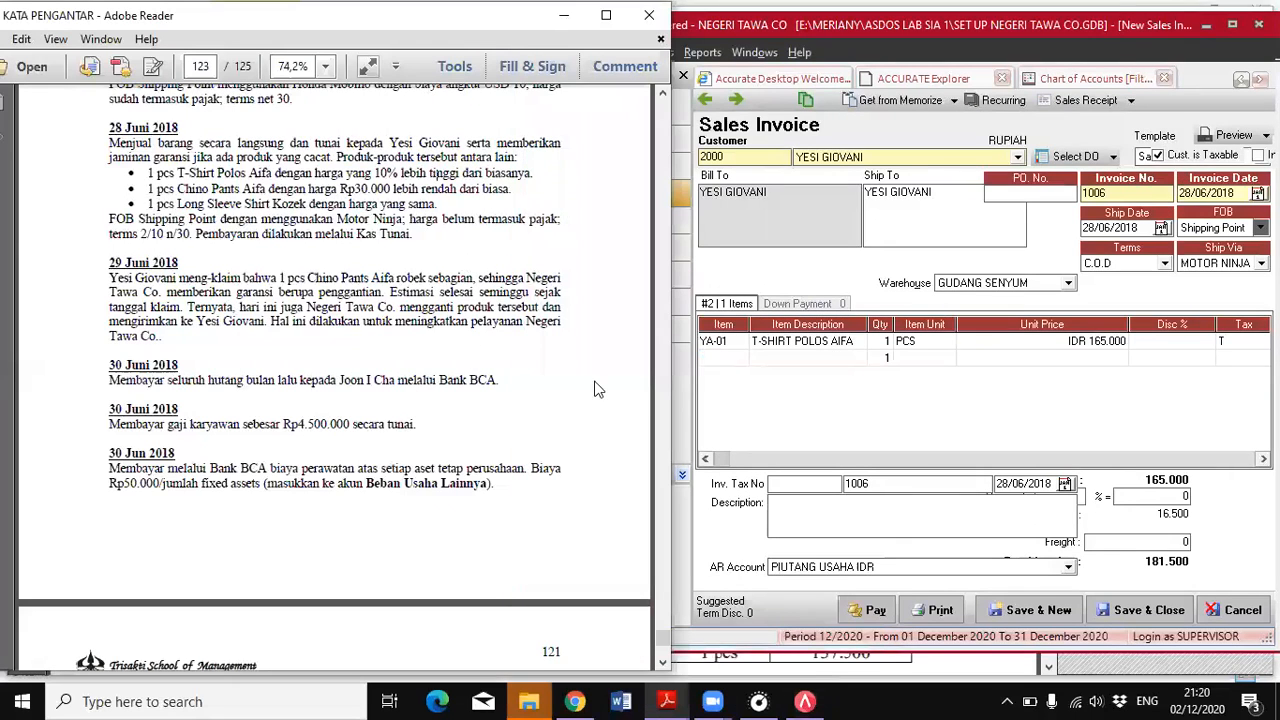
click(733, 366)
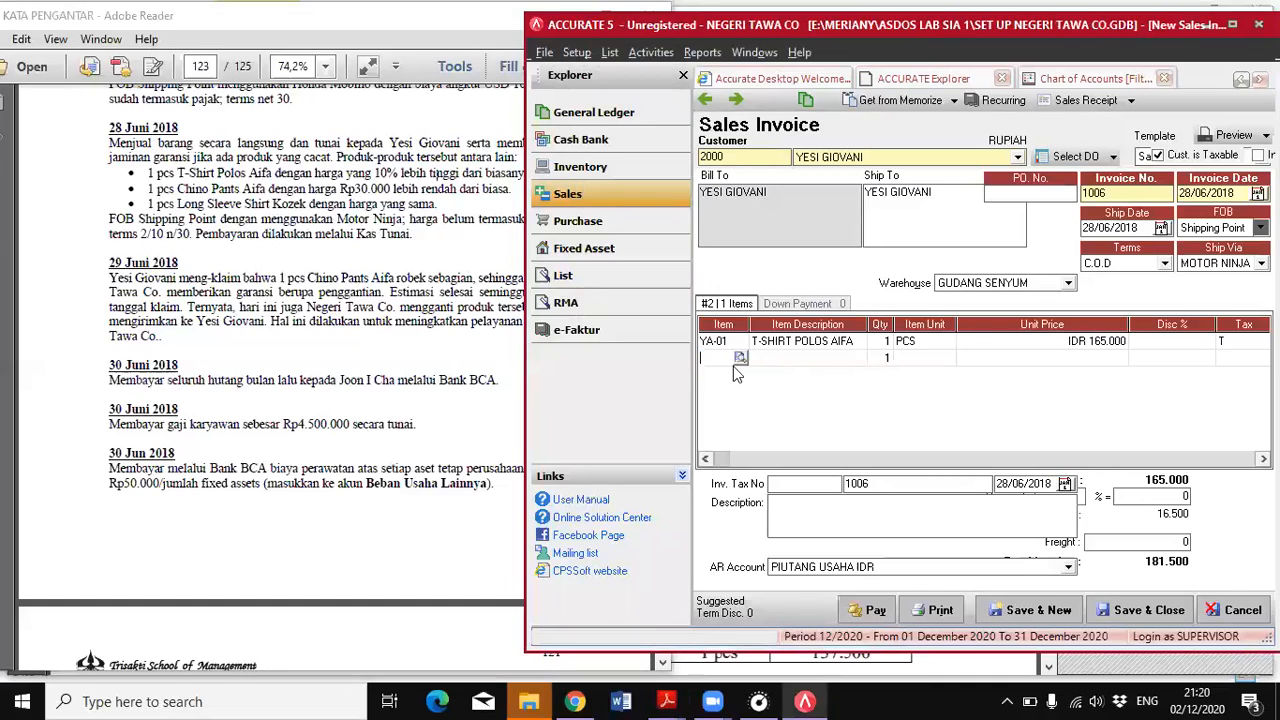
click(740, 360)
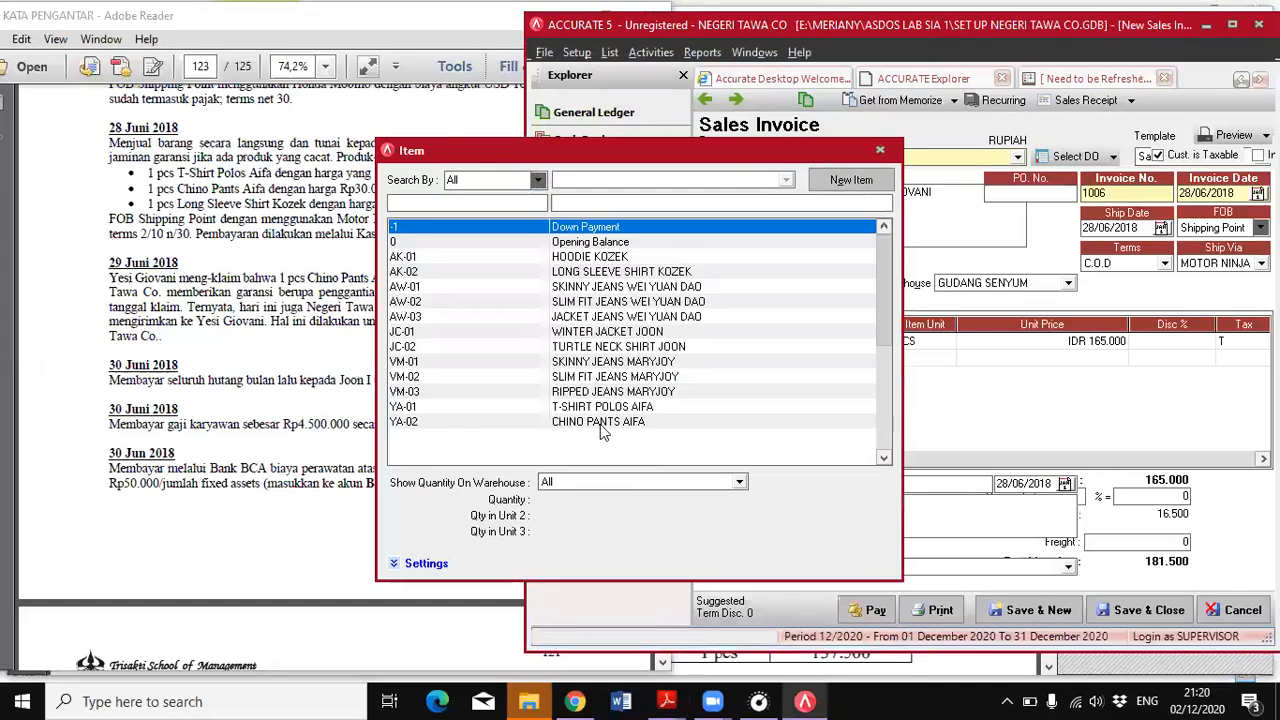
double_click(600, 424)
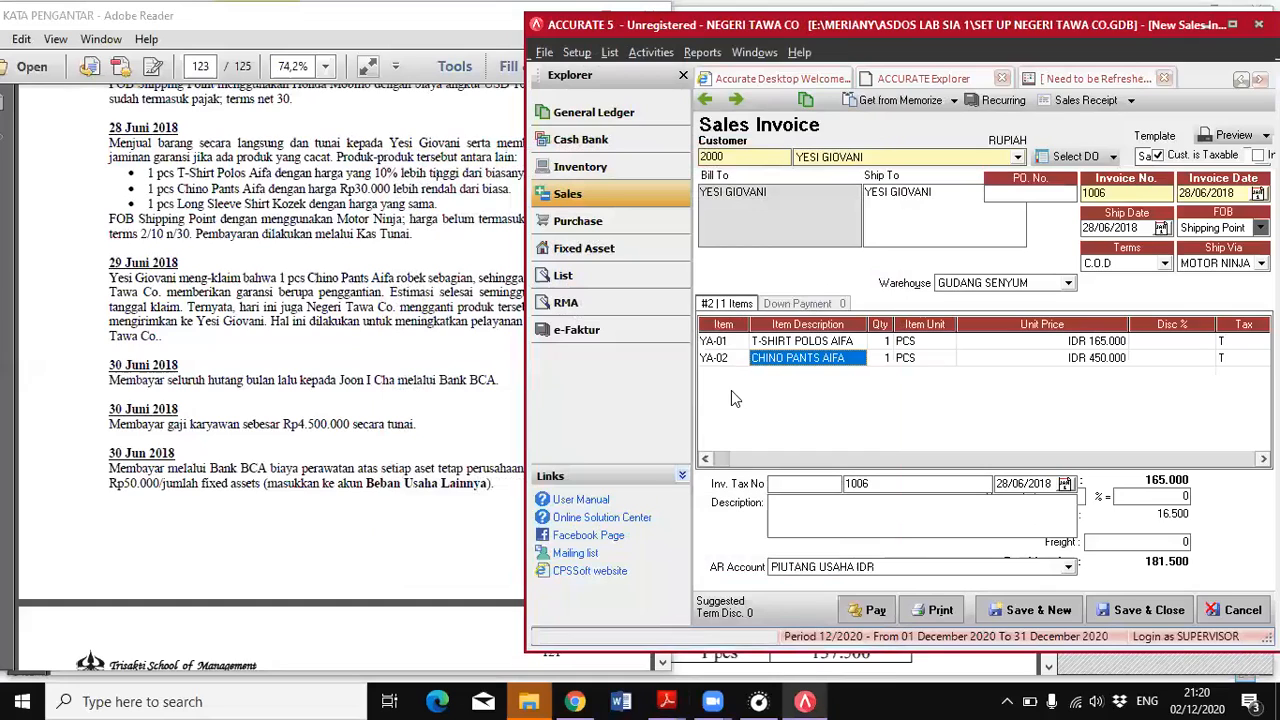
click(999, 360)
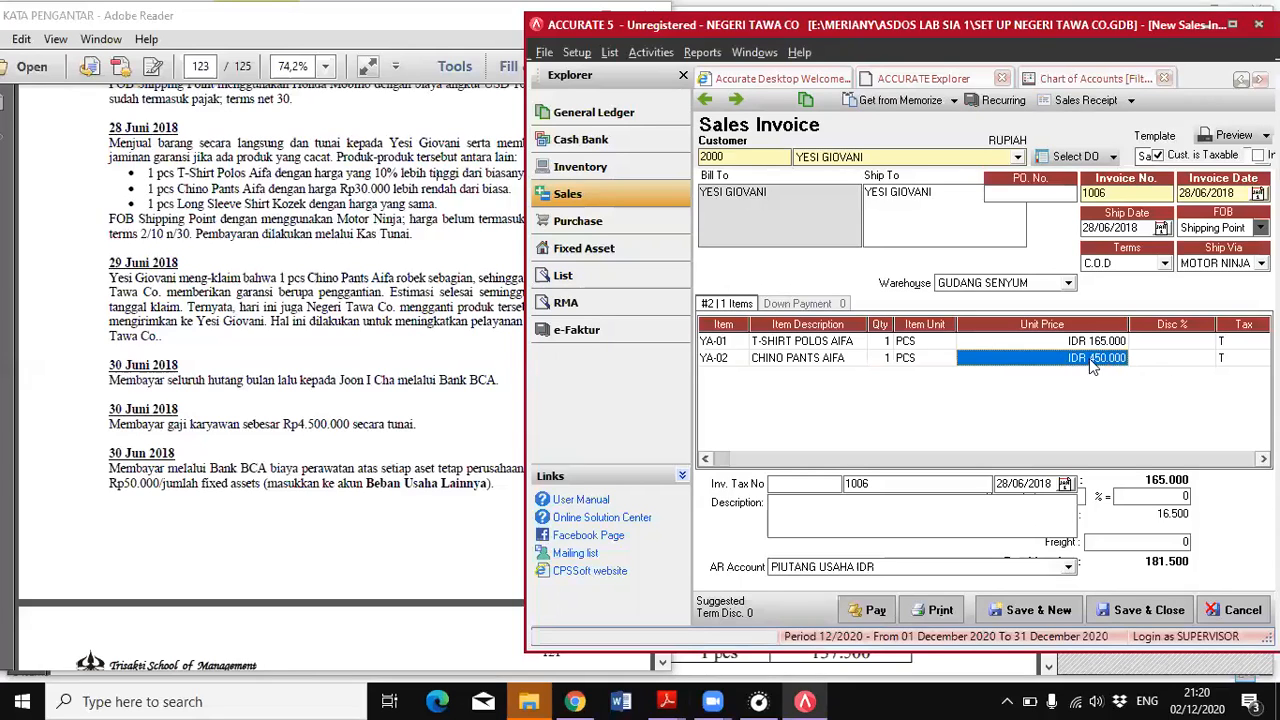
text(420000)
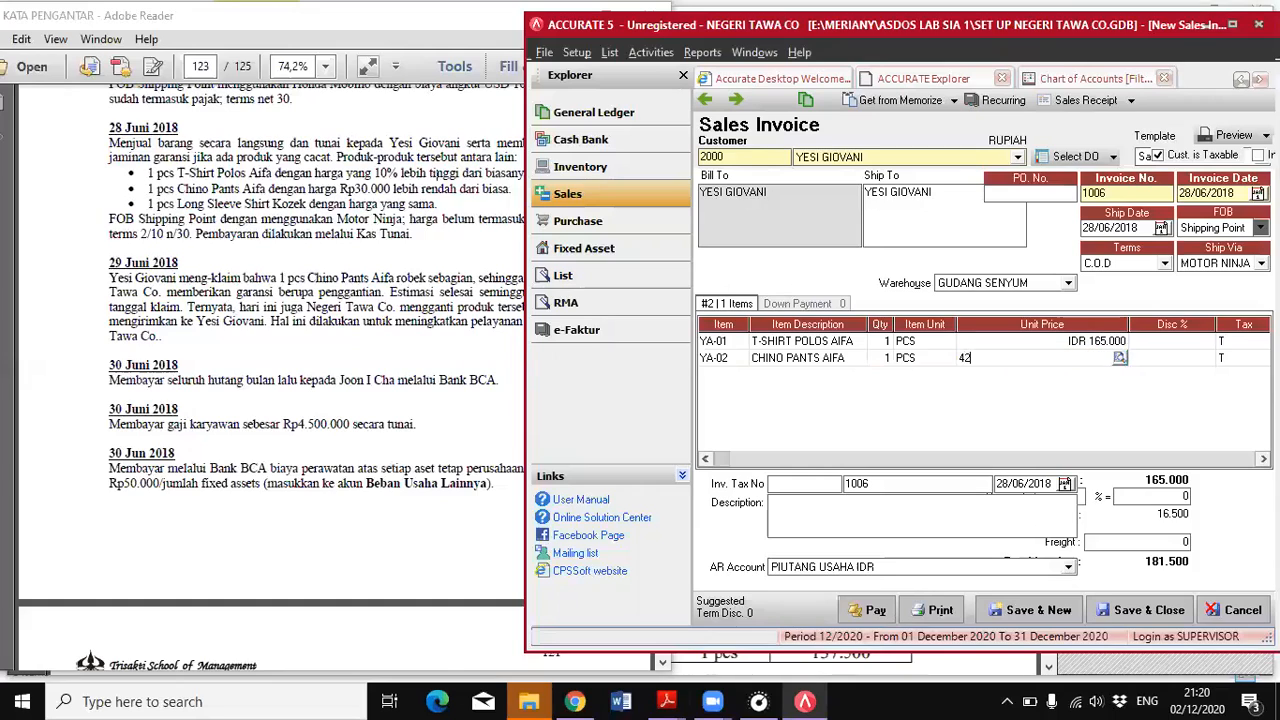
key(Return)
key(Return)
key(Return)
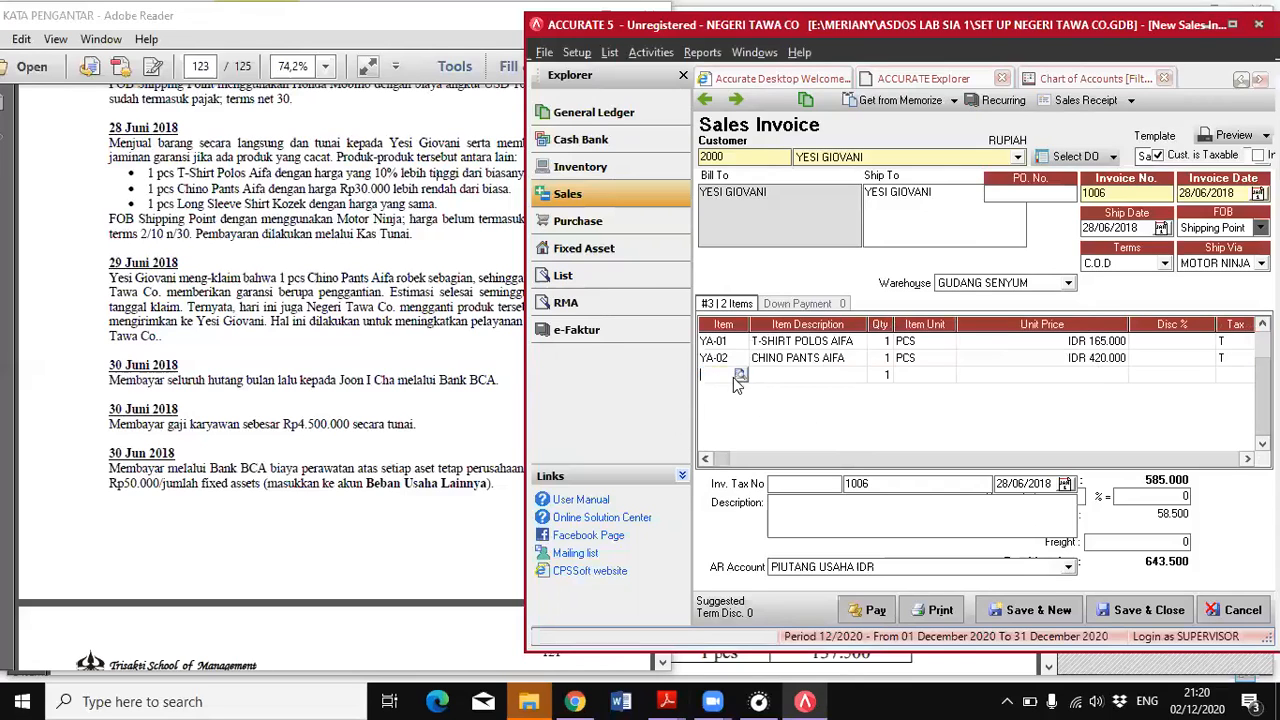
Add LONG SLEEVE SHIRT KOZEK as the third invoice item at its default unit price
double_click(735, 377)
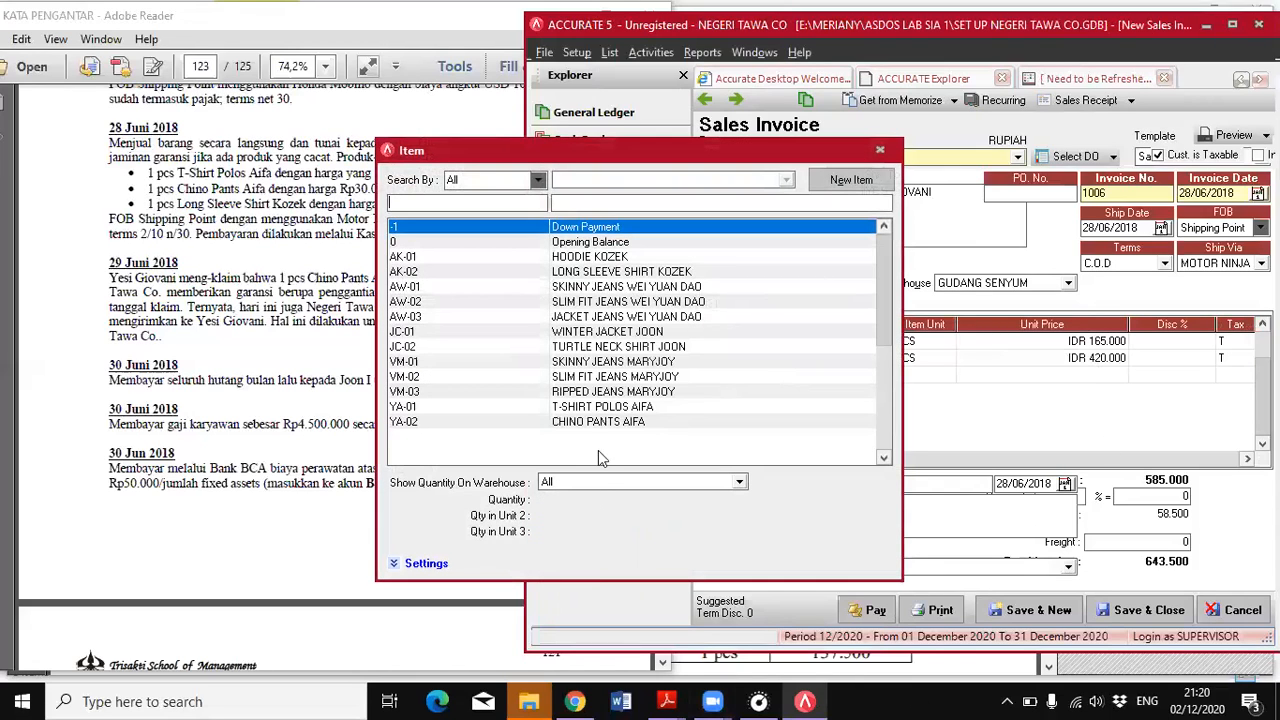
double_click(588, 272)
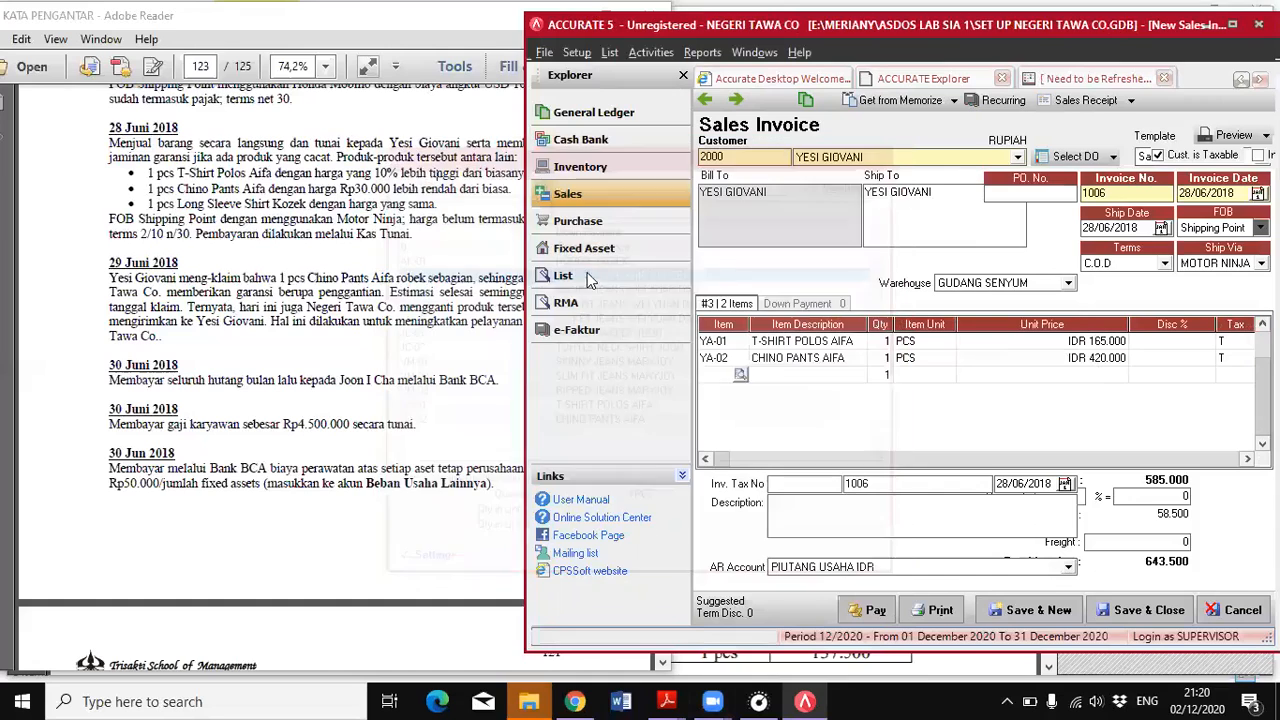
click(1040, 378)
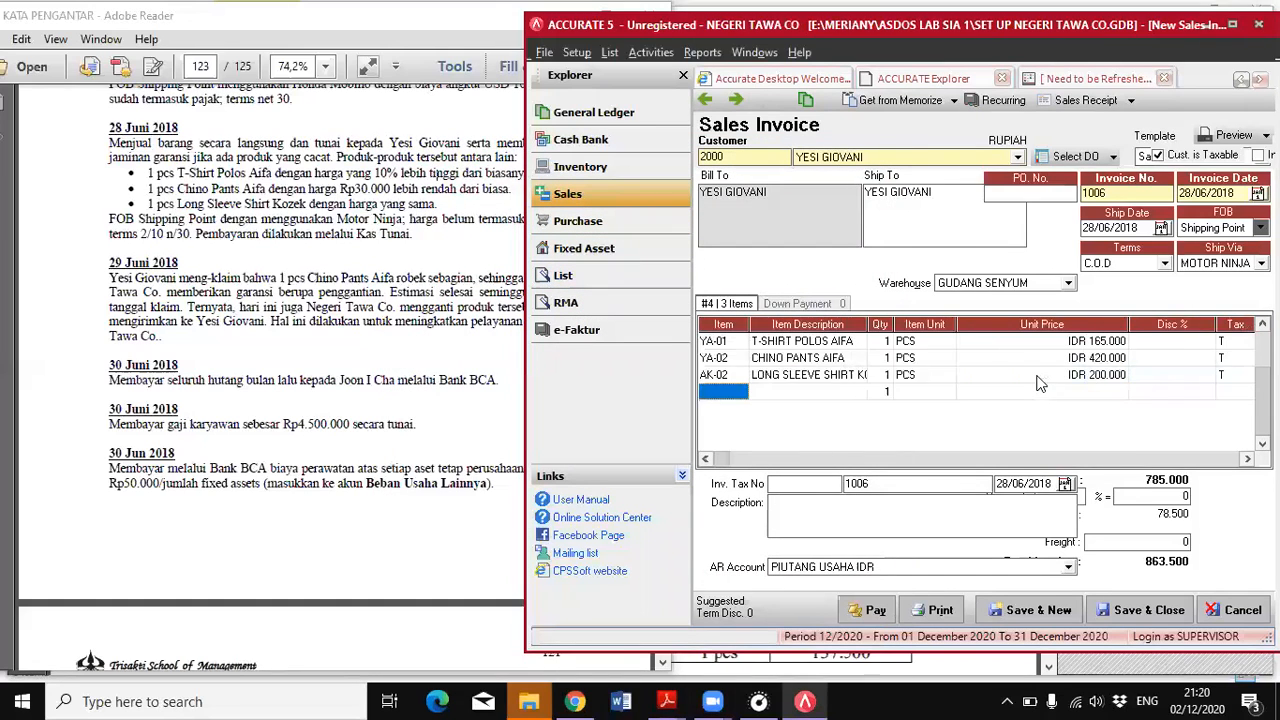
click(1035, 360)
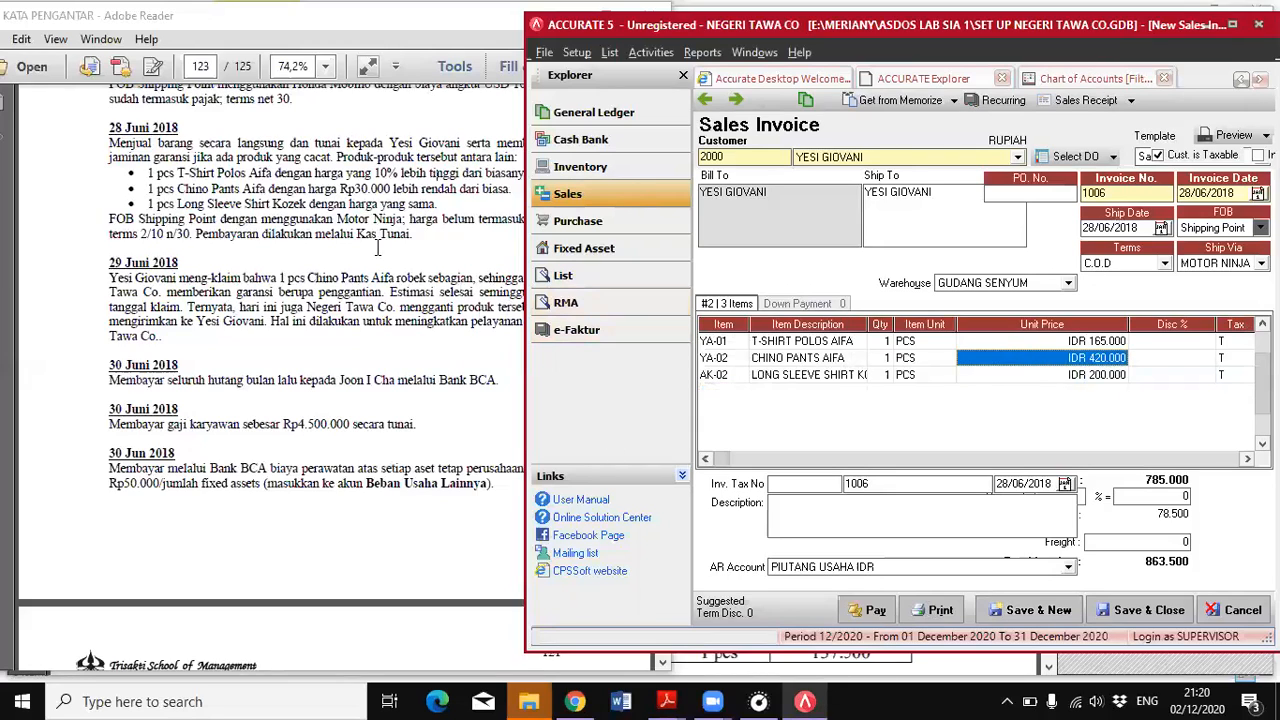
Check the tax and payment terms of the 28 June sale in the PDF against the maximized sales invoice
click(413, 249)
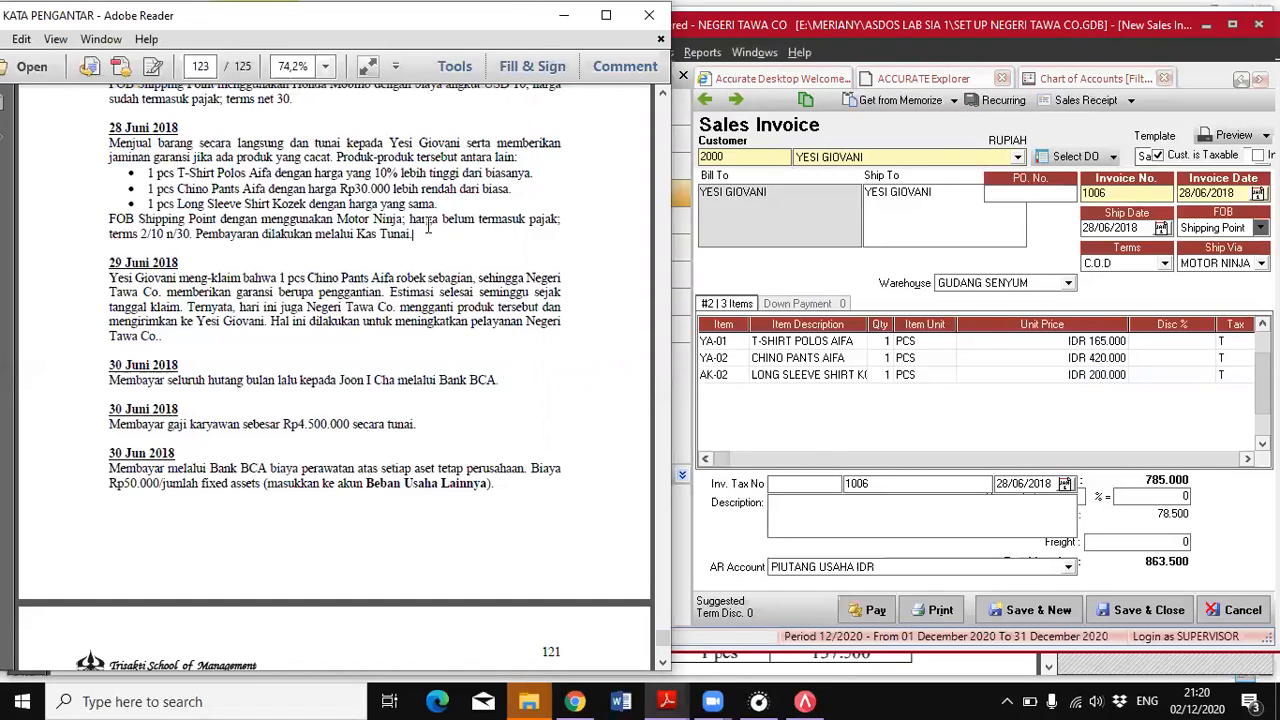
click(935, 423)
click(1236, 24)
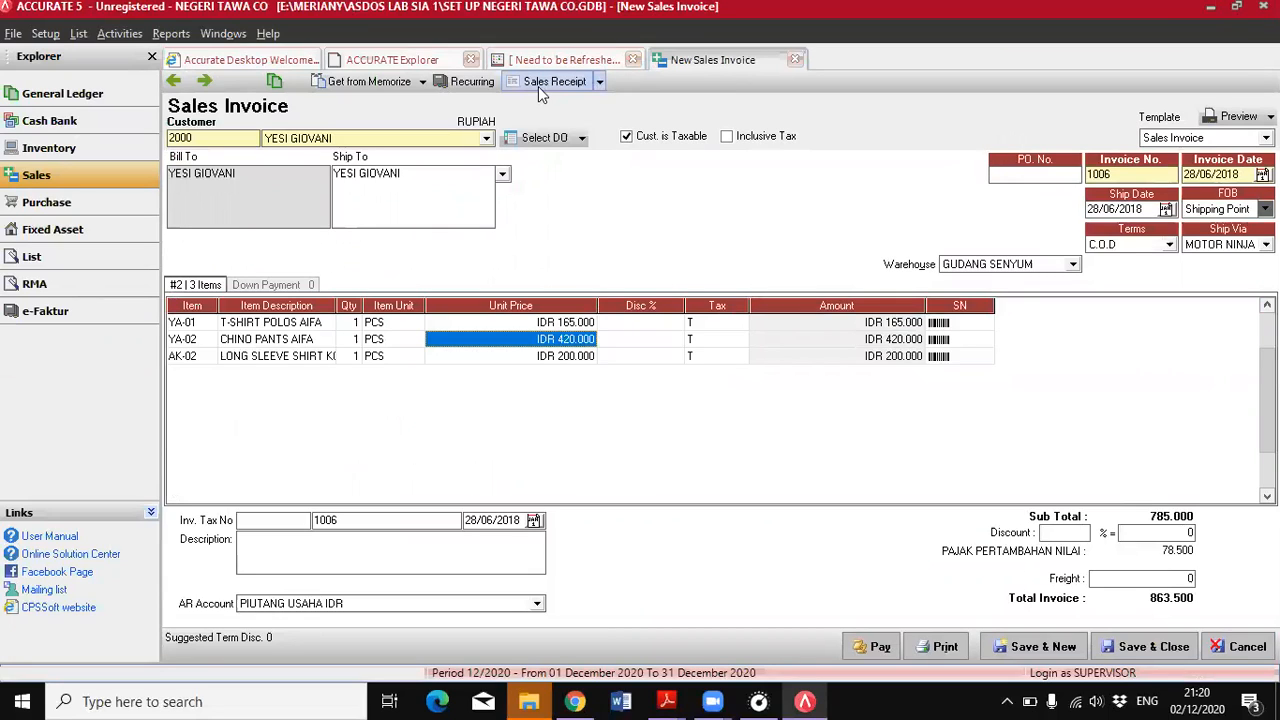
key(alt+Tab)
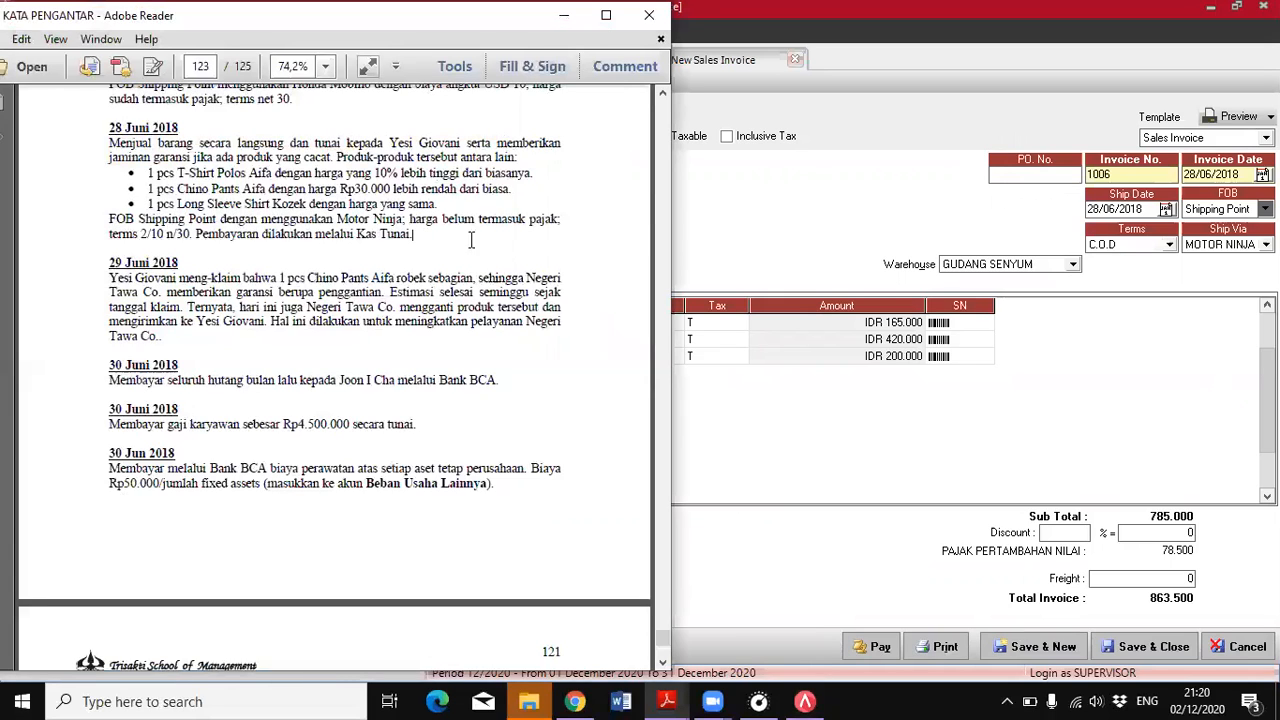
Check the 28 June sale's tax condition in the PDF, create the invoice's sales receipt in ACCURATE and set its payment date to 28/06/2018
drag(409, 219, 570, 224)
click(745, 238)
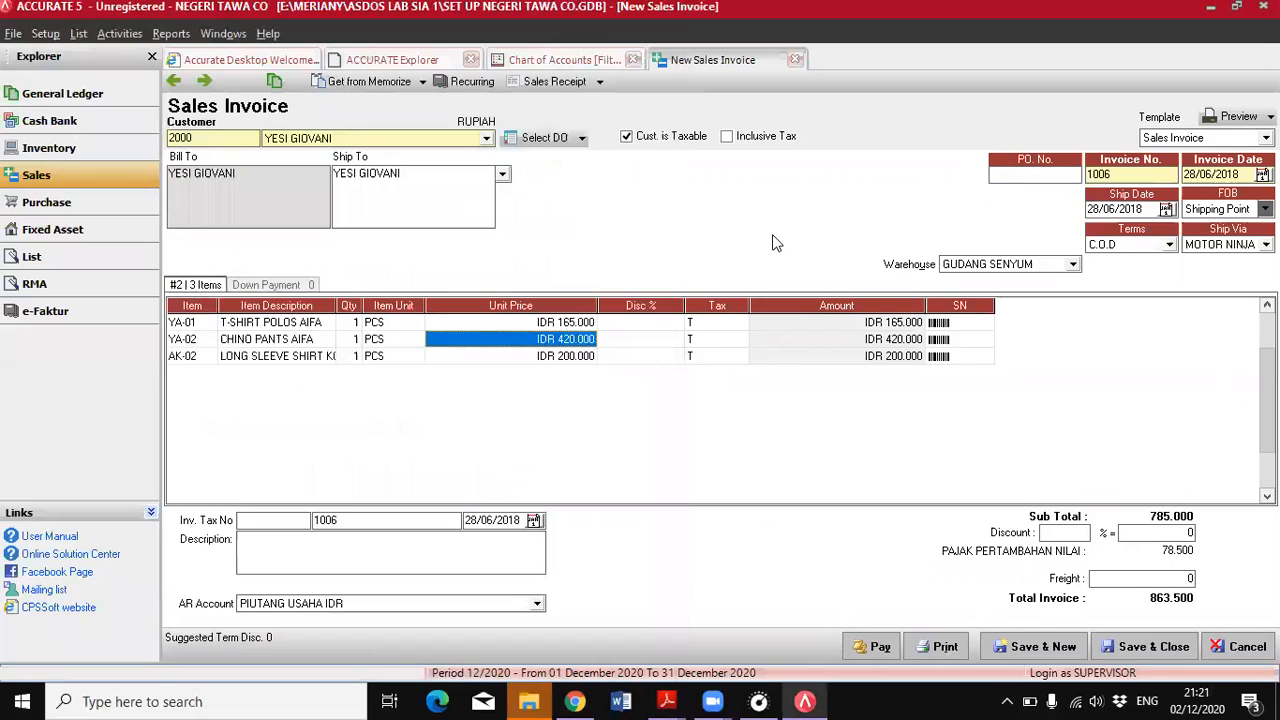
click(541, 84)
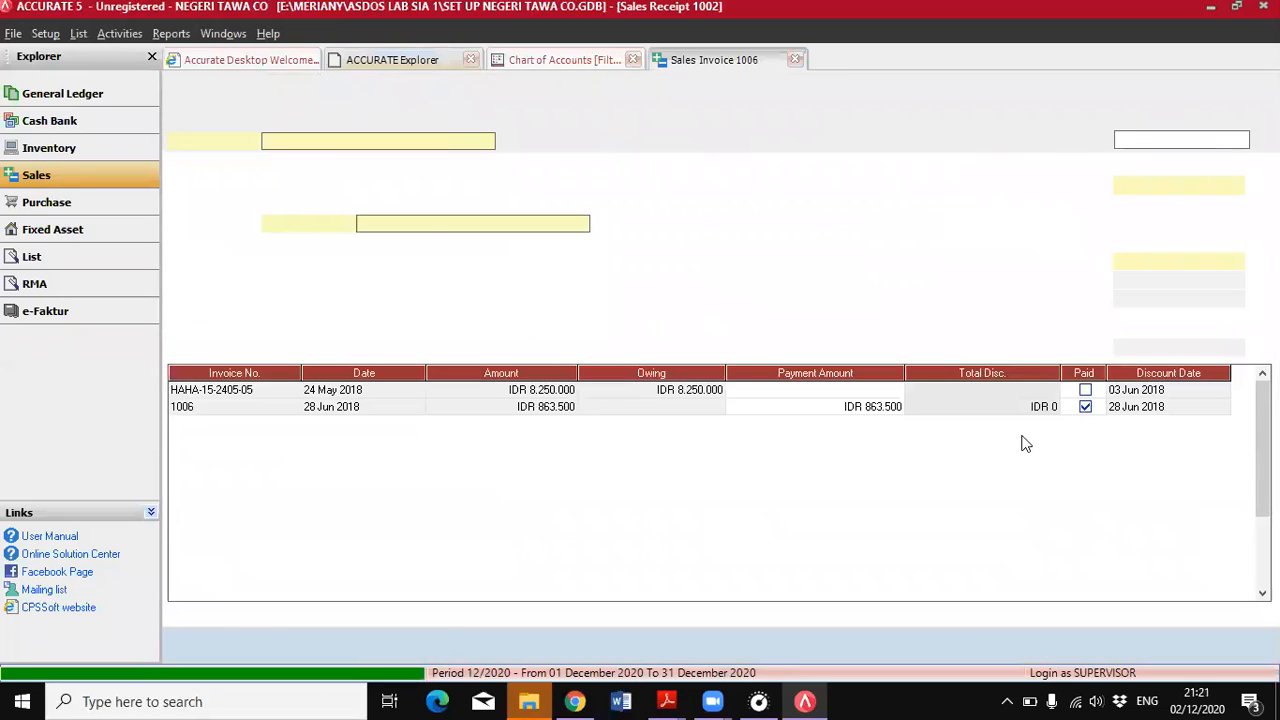
drag(1187, 186, 1099, 192)
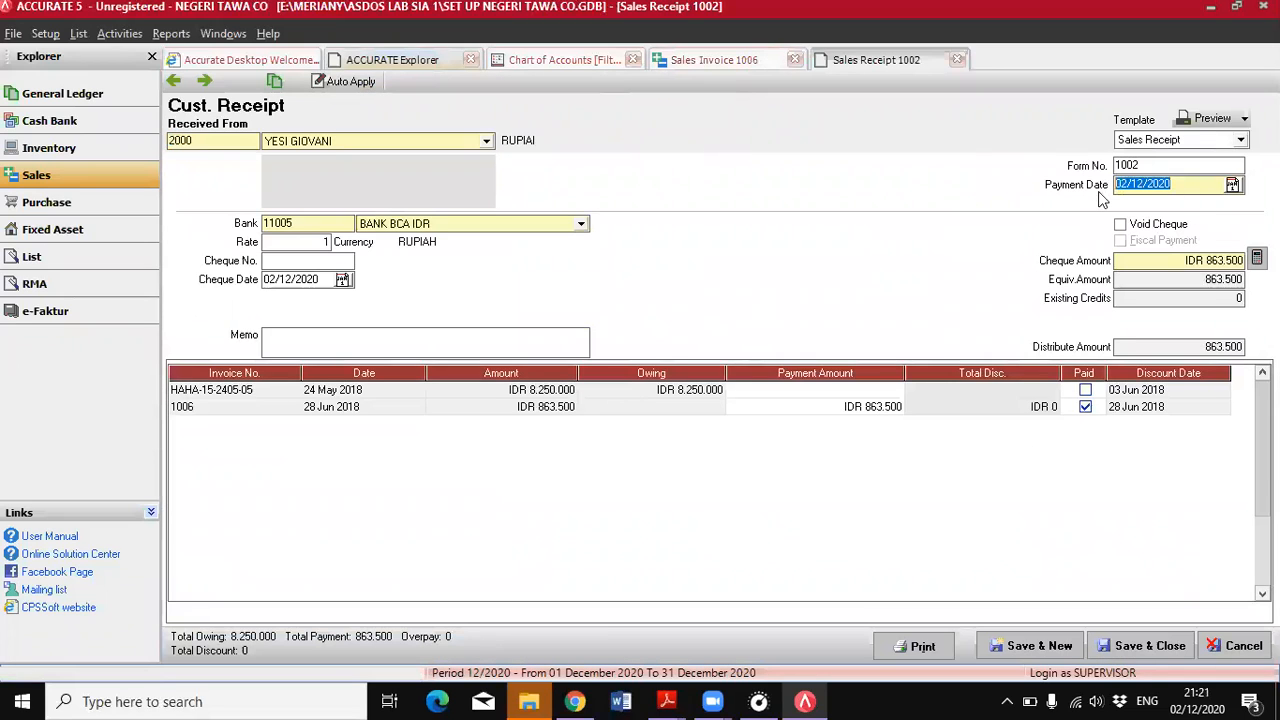
text(28/06/2018)
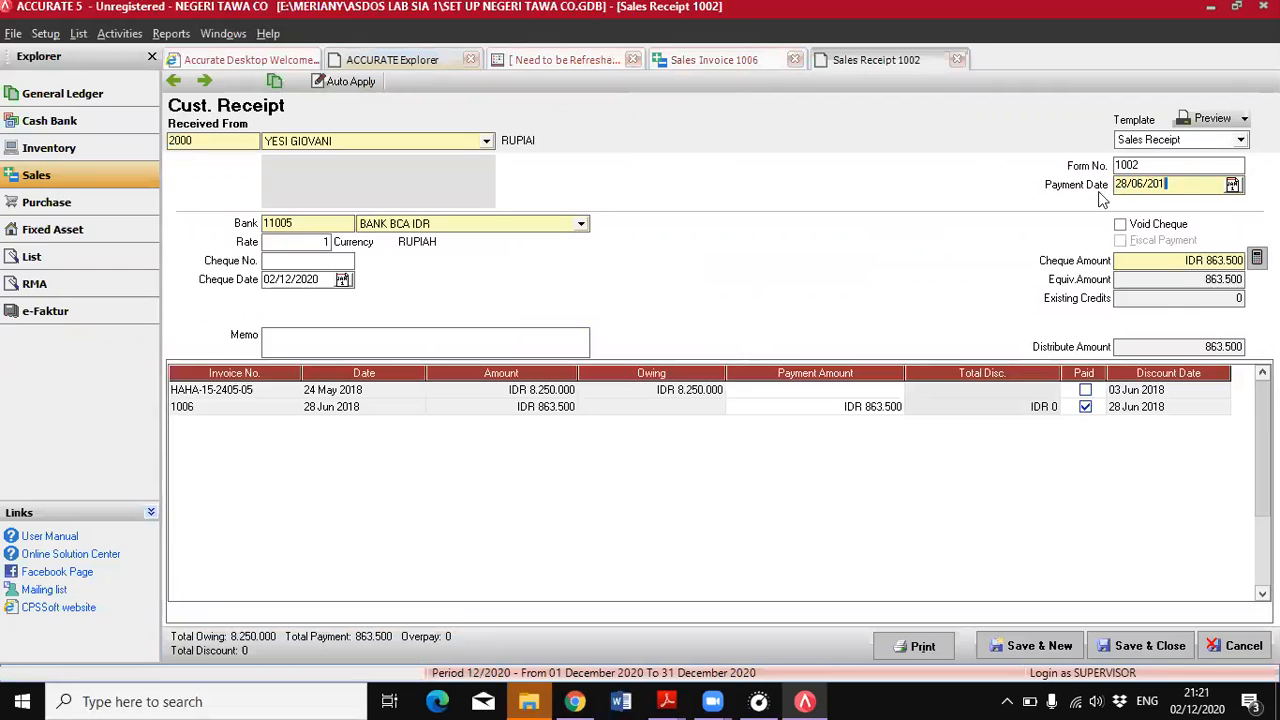
Set the receipt's bank to KAS TUNAI and its cheque date to 28/06/2018, and save and close the receipt
click(380, 226)
click(390, 264)
drag(322, 280, 257, 283)
text(280620)
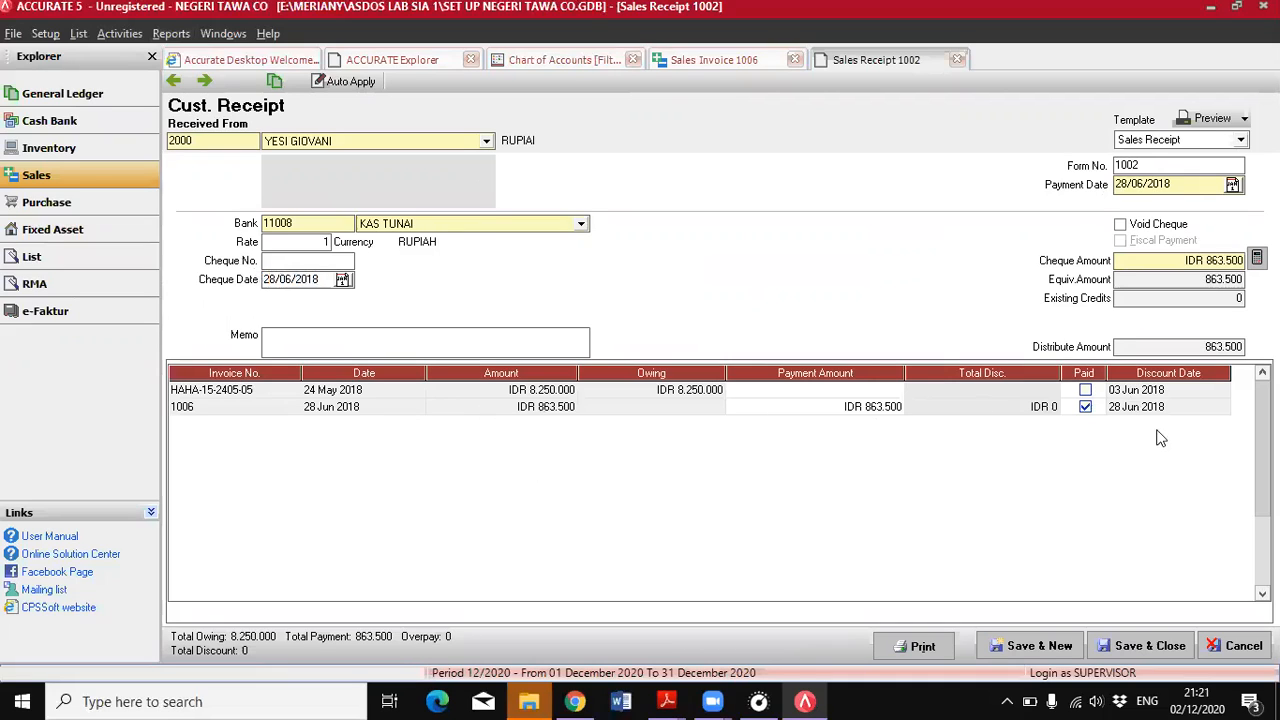
click(1127, 648)
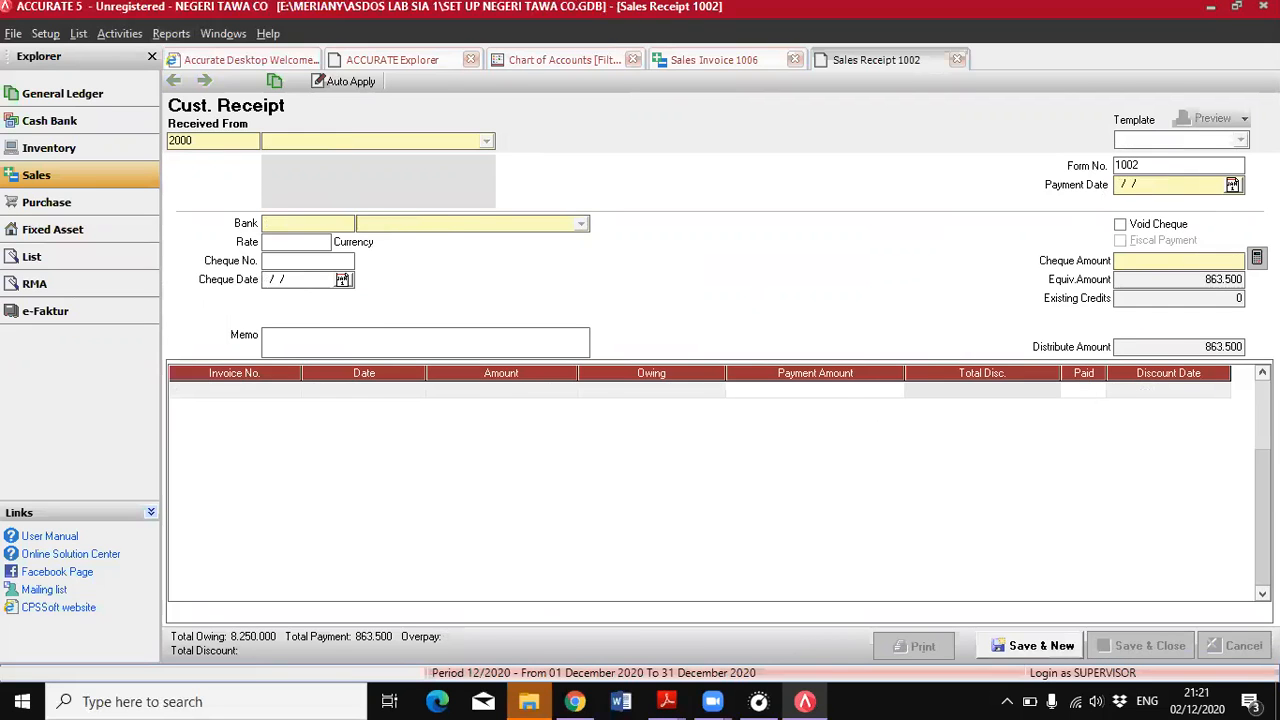
Switch to the PDF in Adobe Reader to read the 29 June 2018 transaction
mouse_move(667, 701)
click(766, 640)
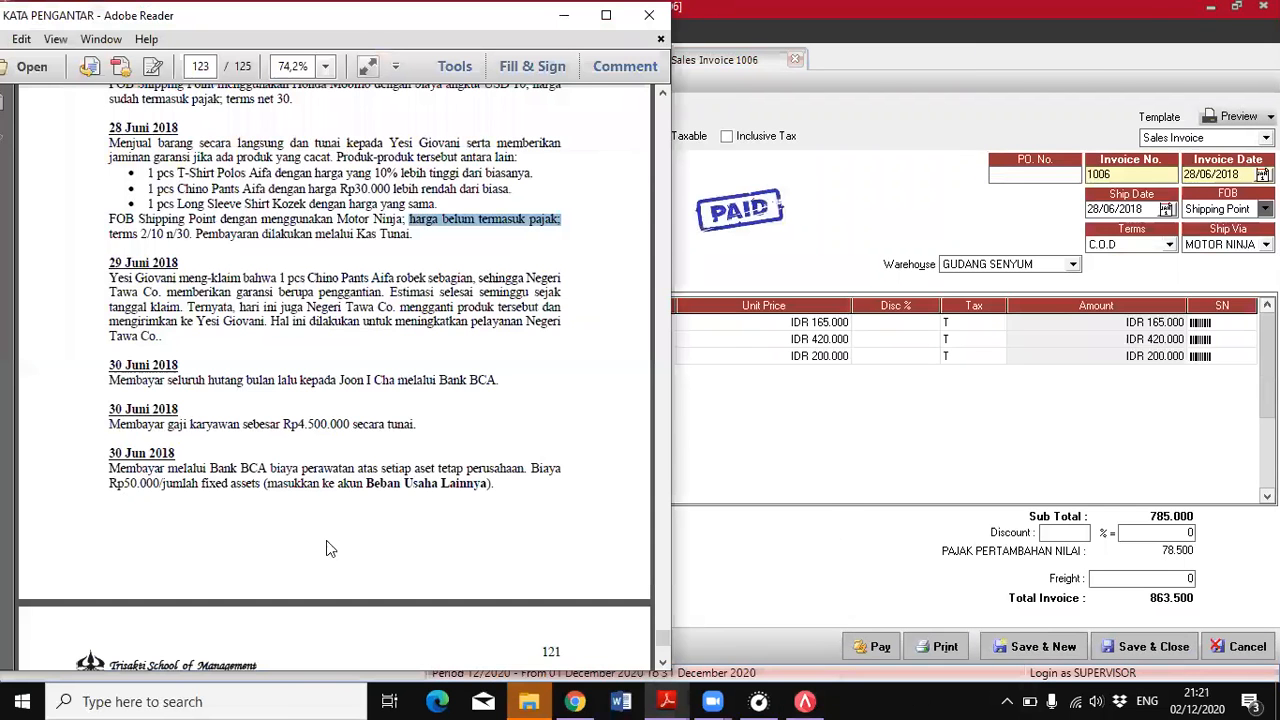
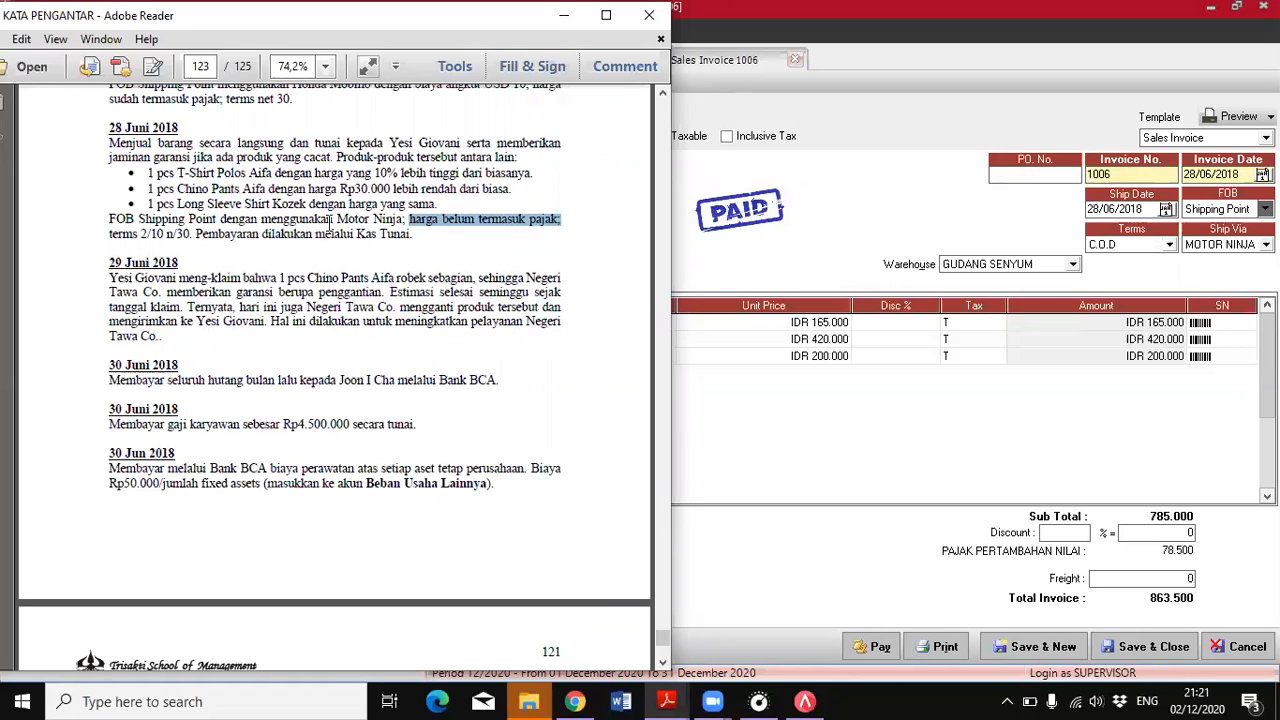
Return to ACCURATE, save and close the 28 June sales invoice, and open a new RMA form
click(684, 355)
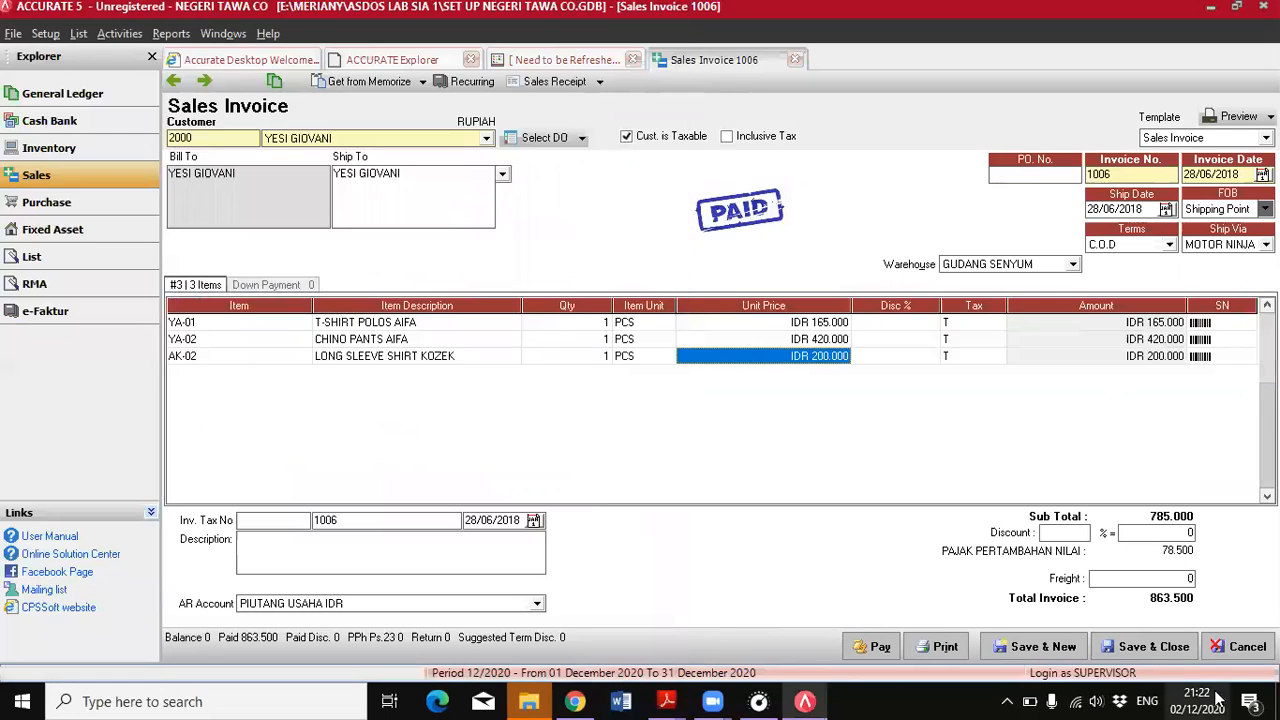
click(1150, 647)
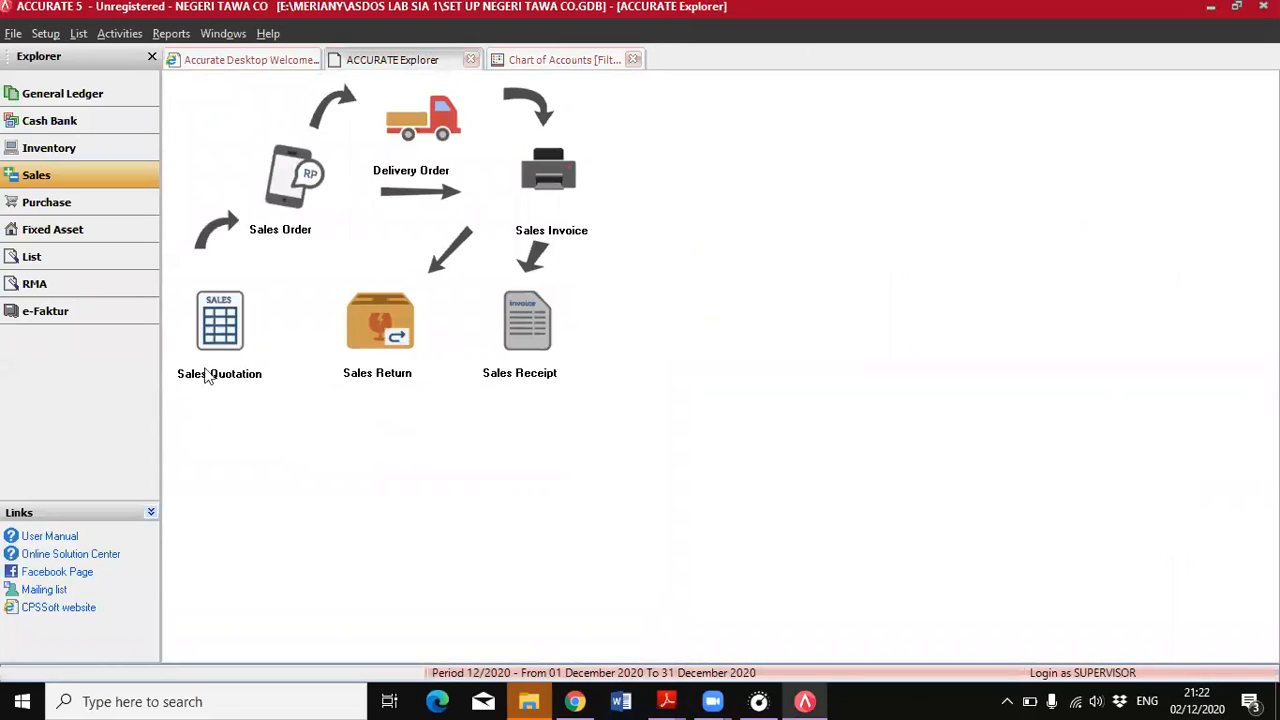
click(80, 284)
click(216, 246)
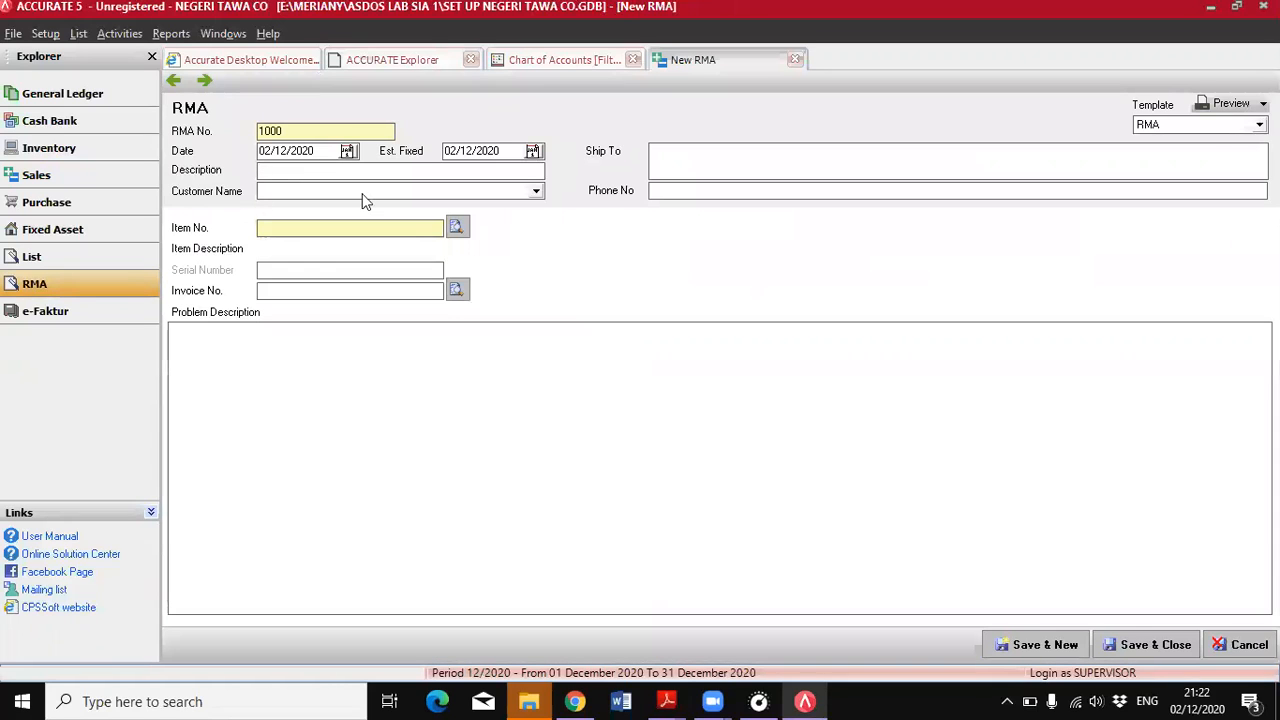
Check the claim date in the PDF and set the new RMA's date in ACCURATE to 29/06/2018
click(667, 701)
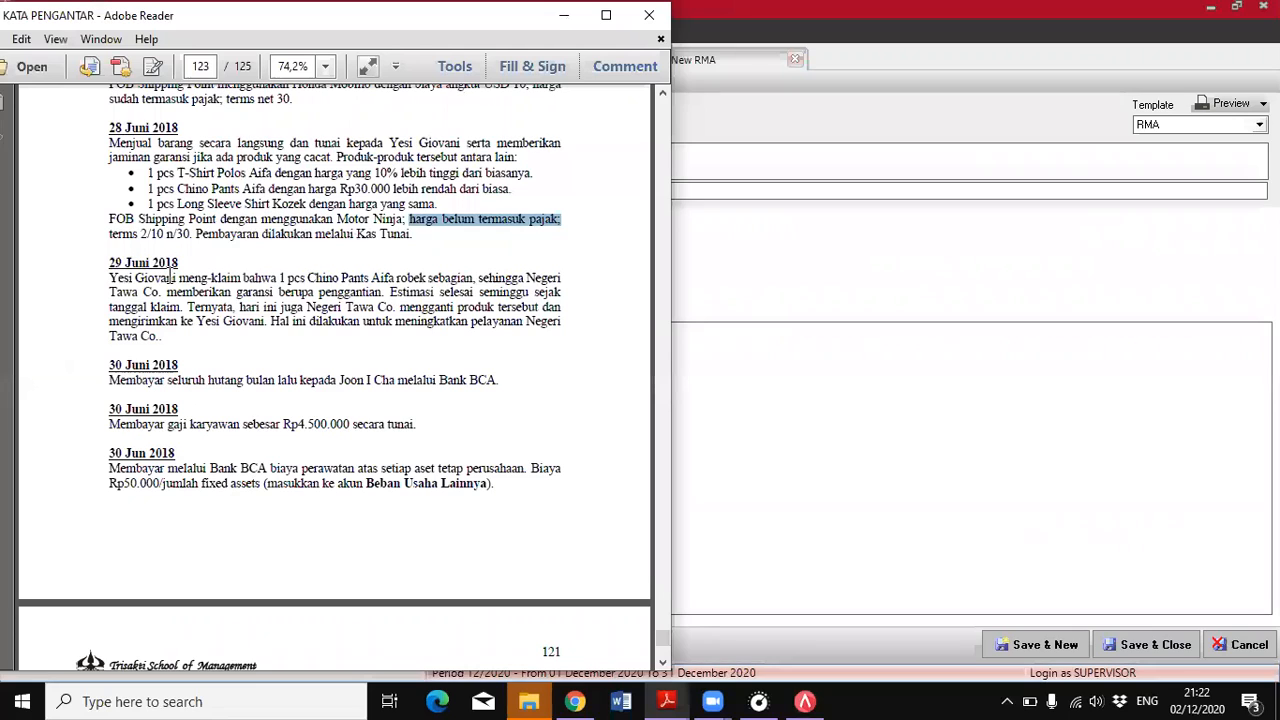
click(812, 700)
drag(323, 147, 252, 150)
text(29/06/2018)
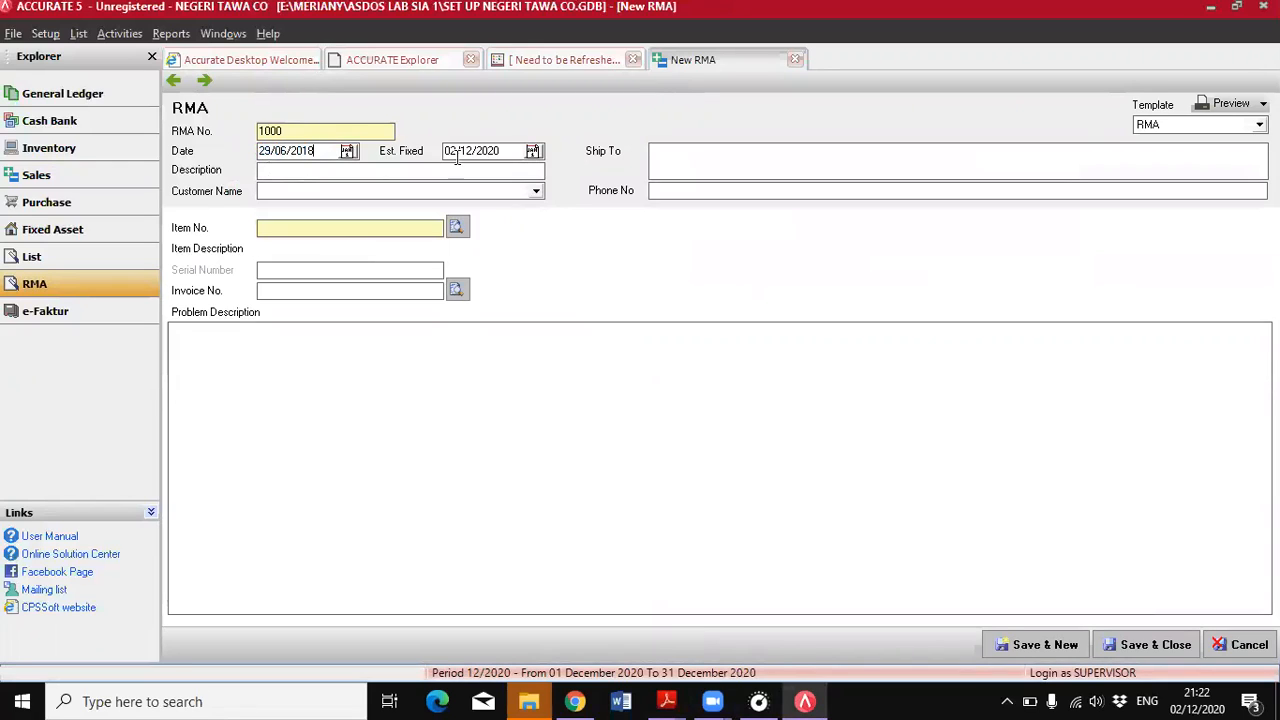
Set the RMA's estimated fixed date to 06/07/2018, one week after the claim
drag(503, 151, 450, 160)
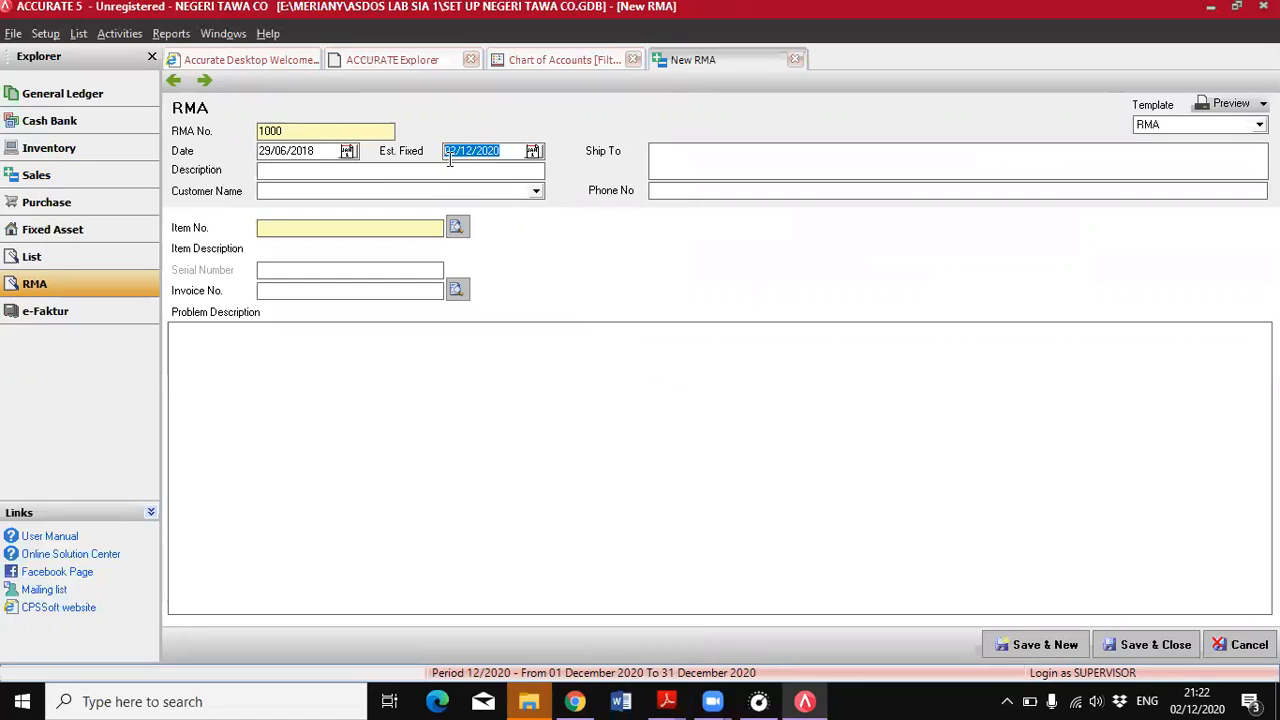
key(BackSpace)
text(60)
key(BackSpace)
key(BackSpace)
text(05/07/2018)
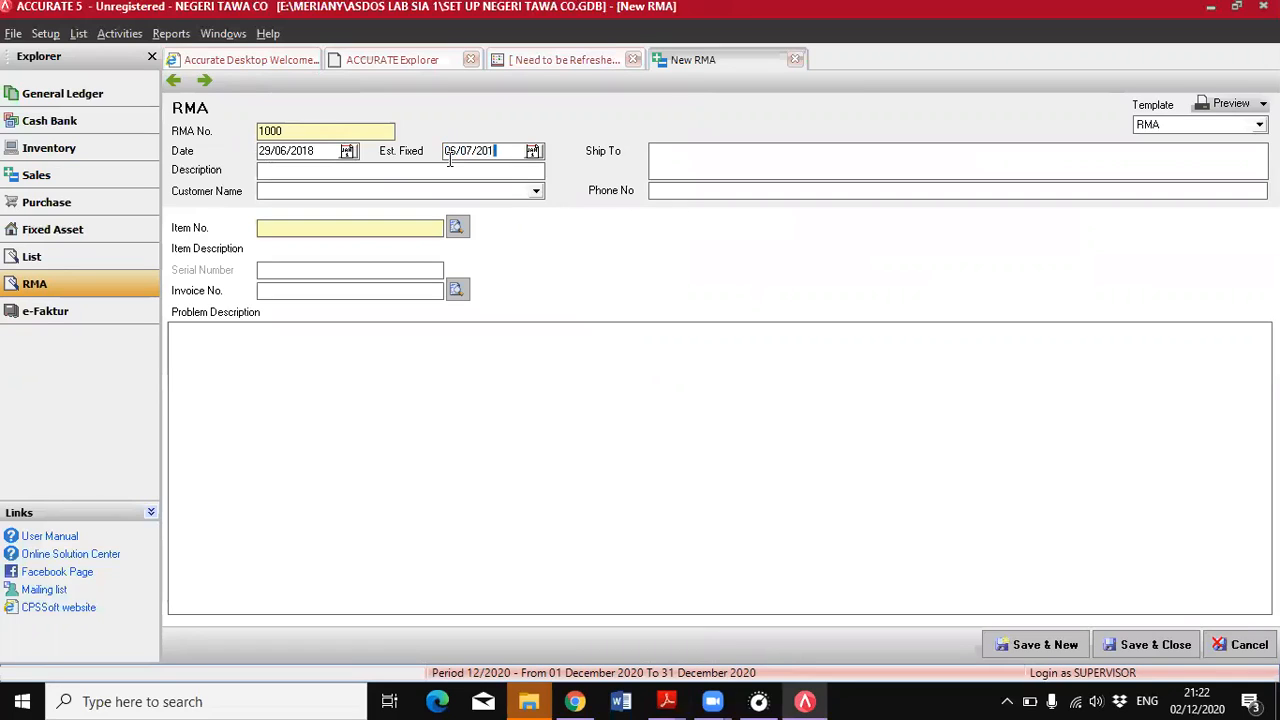
Select the claiming customer on the RMA and, after checking the PDF, choose YA-02 CHINO PANTS AIFA as the claimed item
click(296, 193)
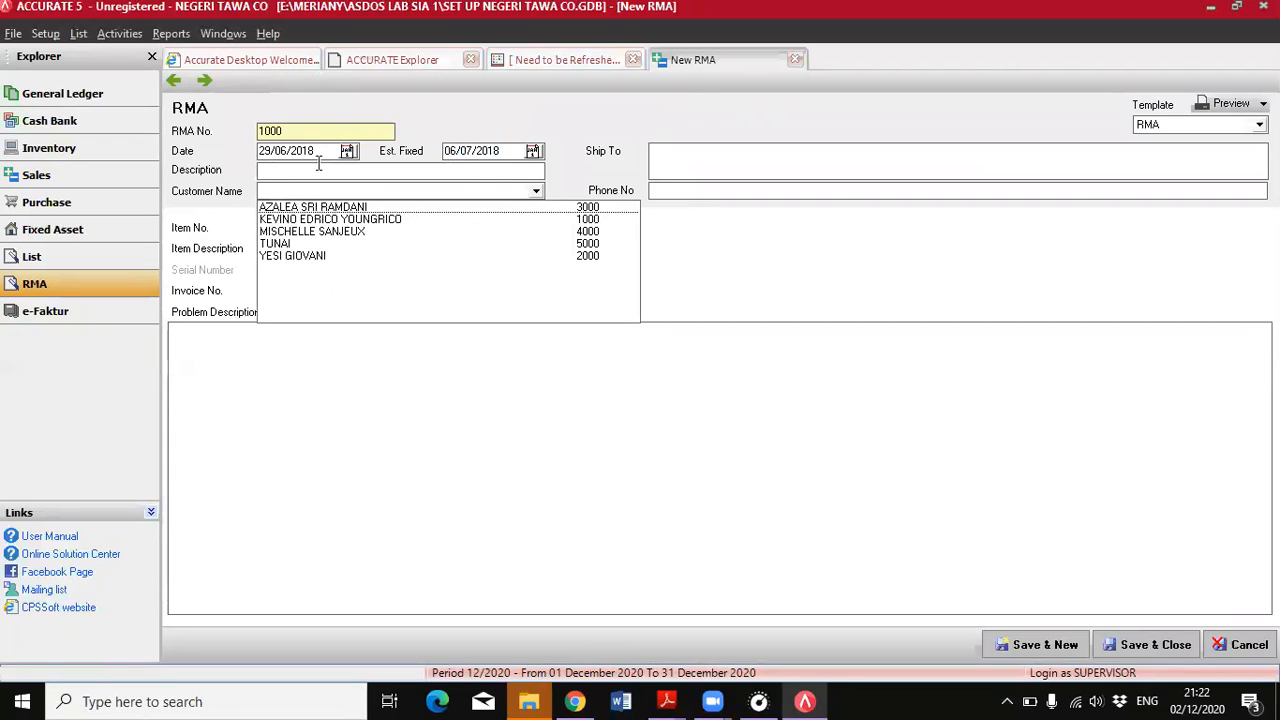
click(300, 257)
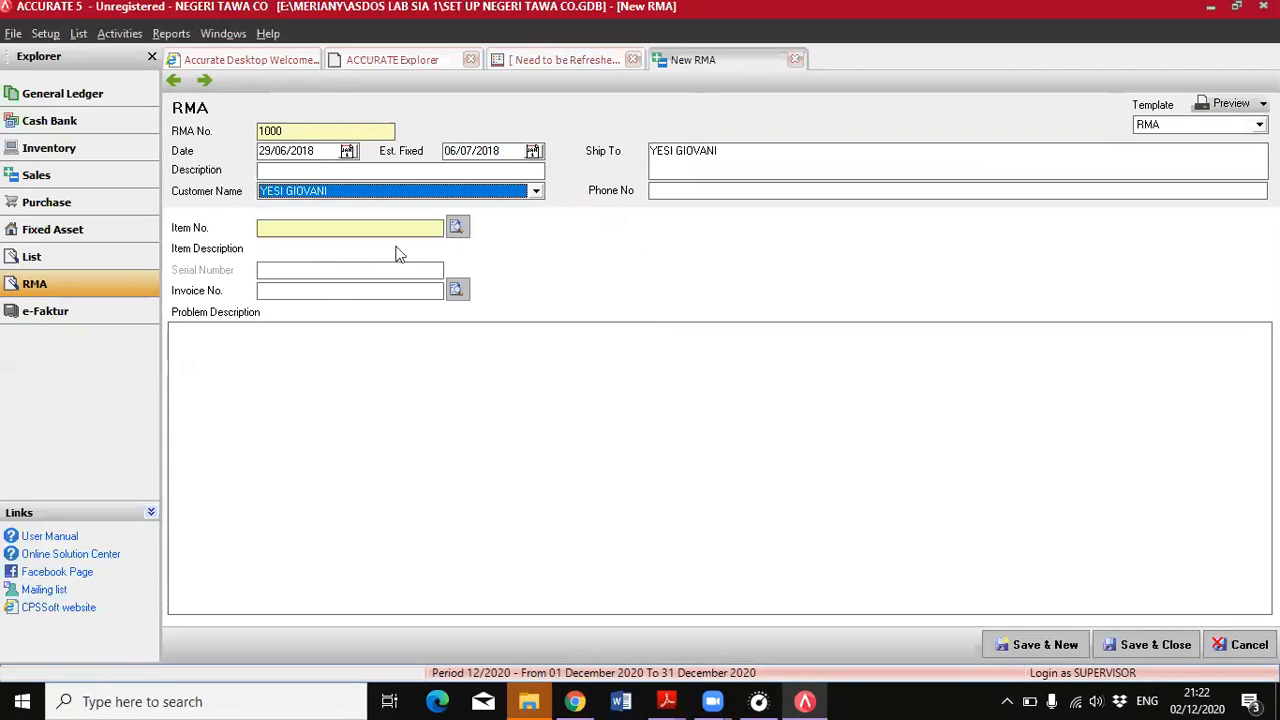
click(455, 229)
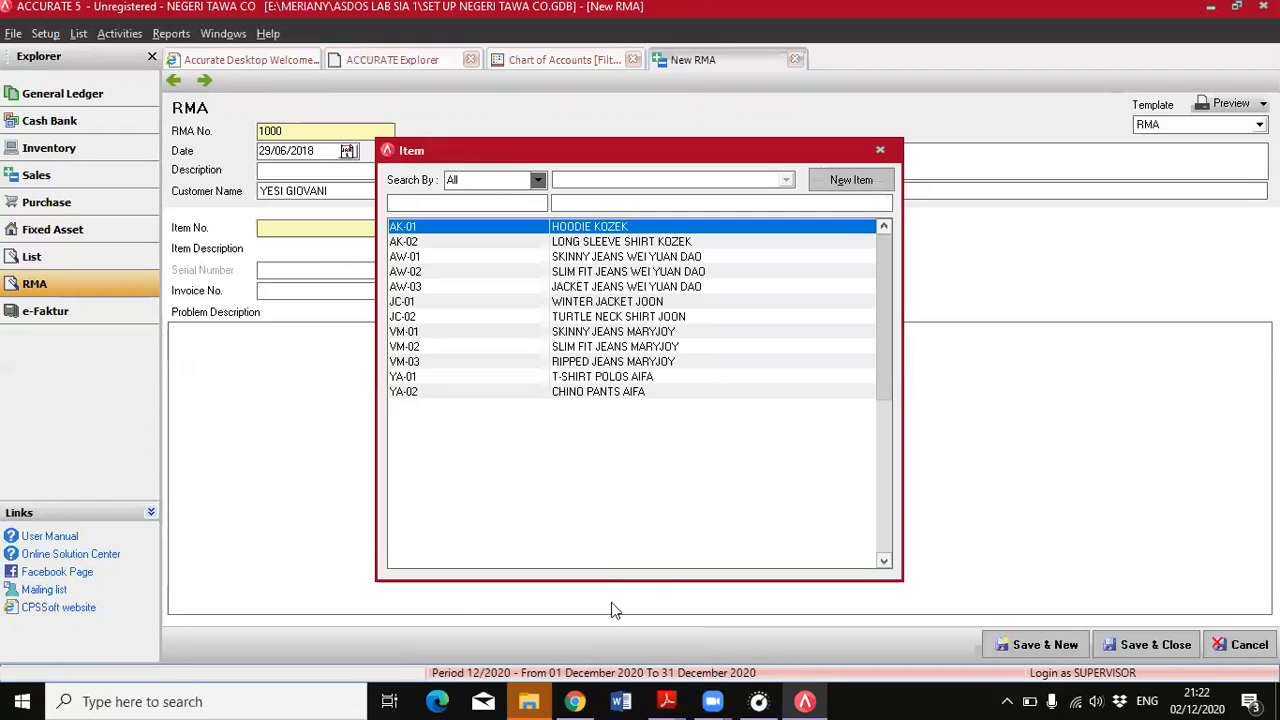
key(alt+Tab)
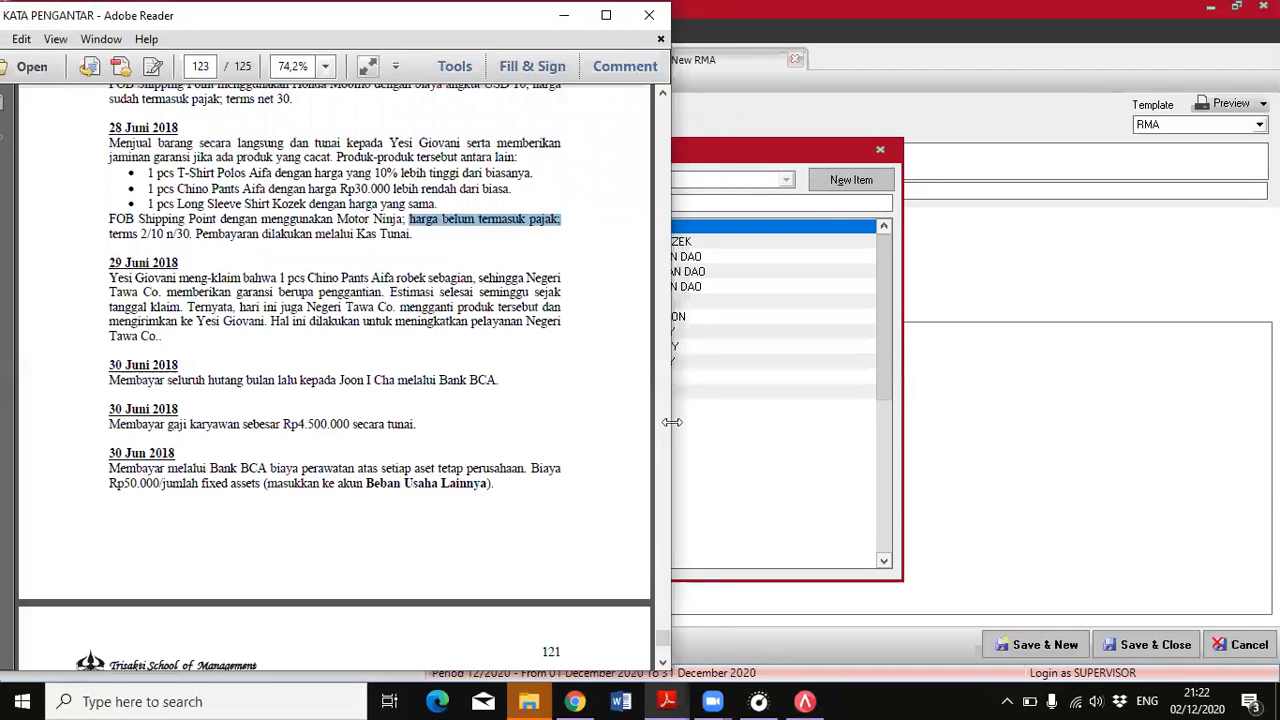
click(684, 452)
click(638, 394)
double_click(640, 398)
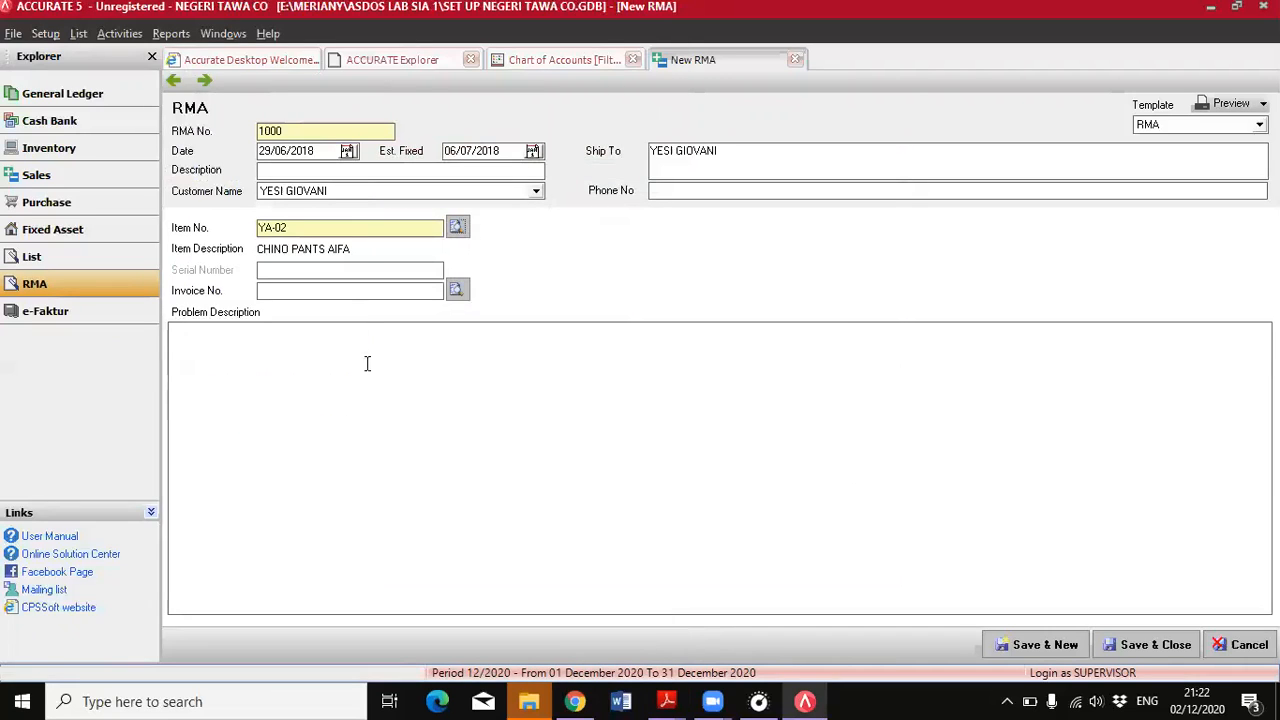
Link the RMA to the customer's sales invoice dated 28/06/2018
click(456, 291)
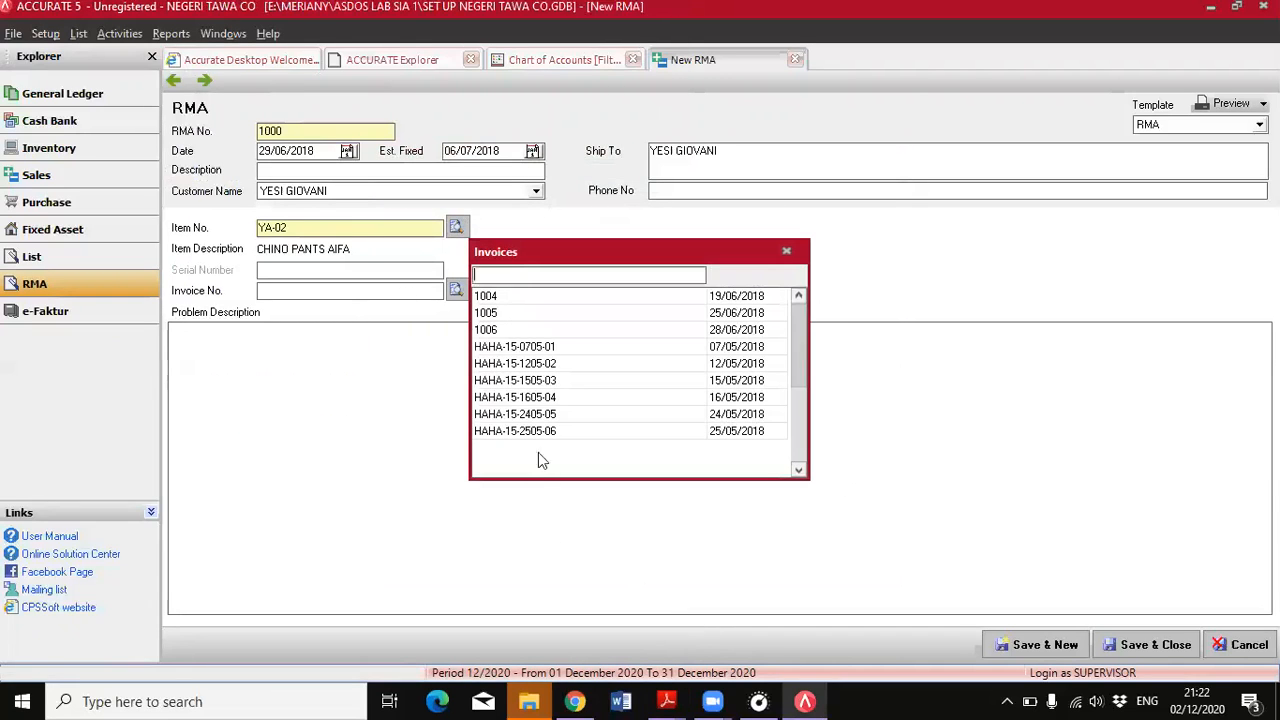
click(638, 332)
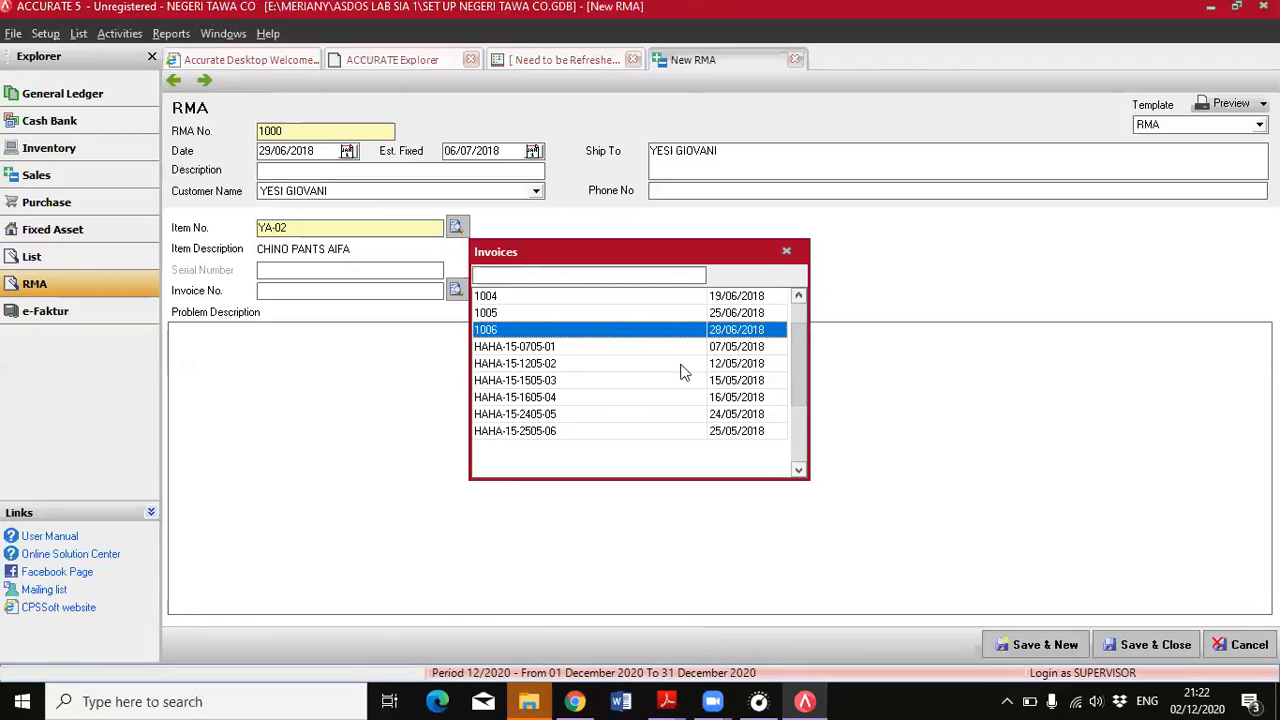
scroll(679, 362, down, 1)
scroll(678, 360, up, 2)
scroll(678, 361, down, 1)
scroll(706, 395, down, 5)
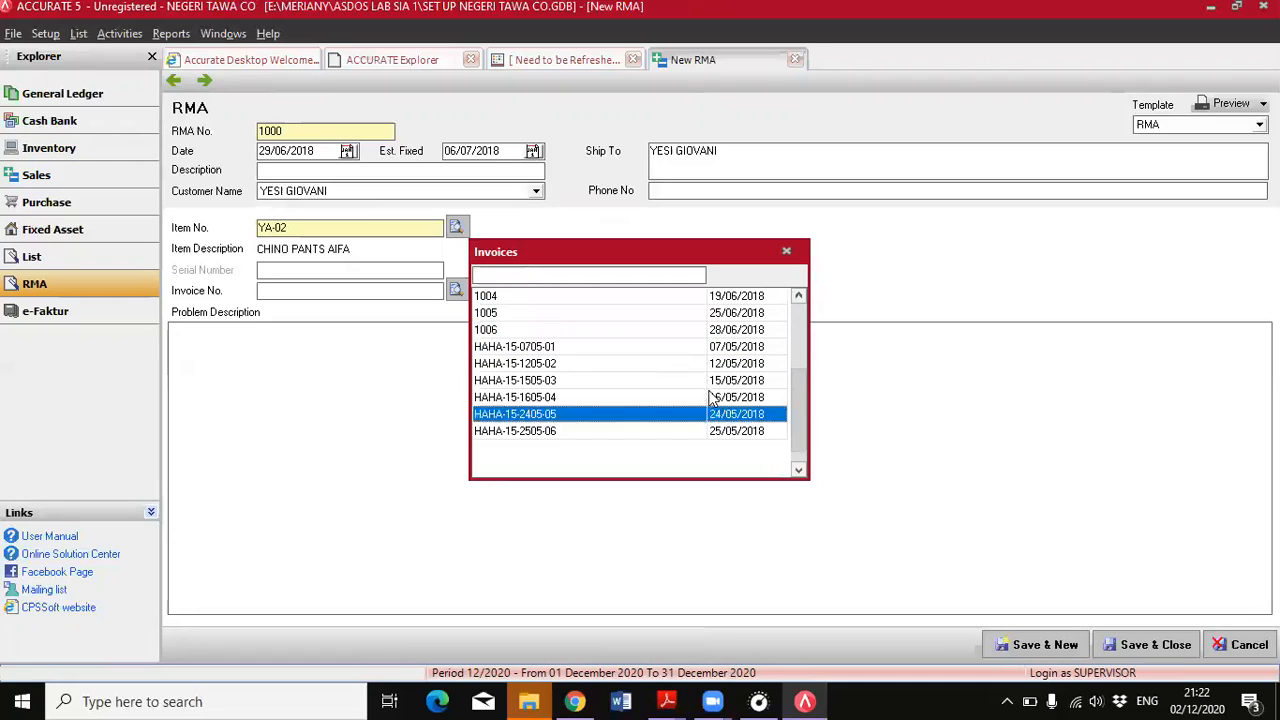
double_click(701, 331)
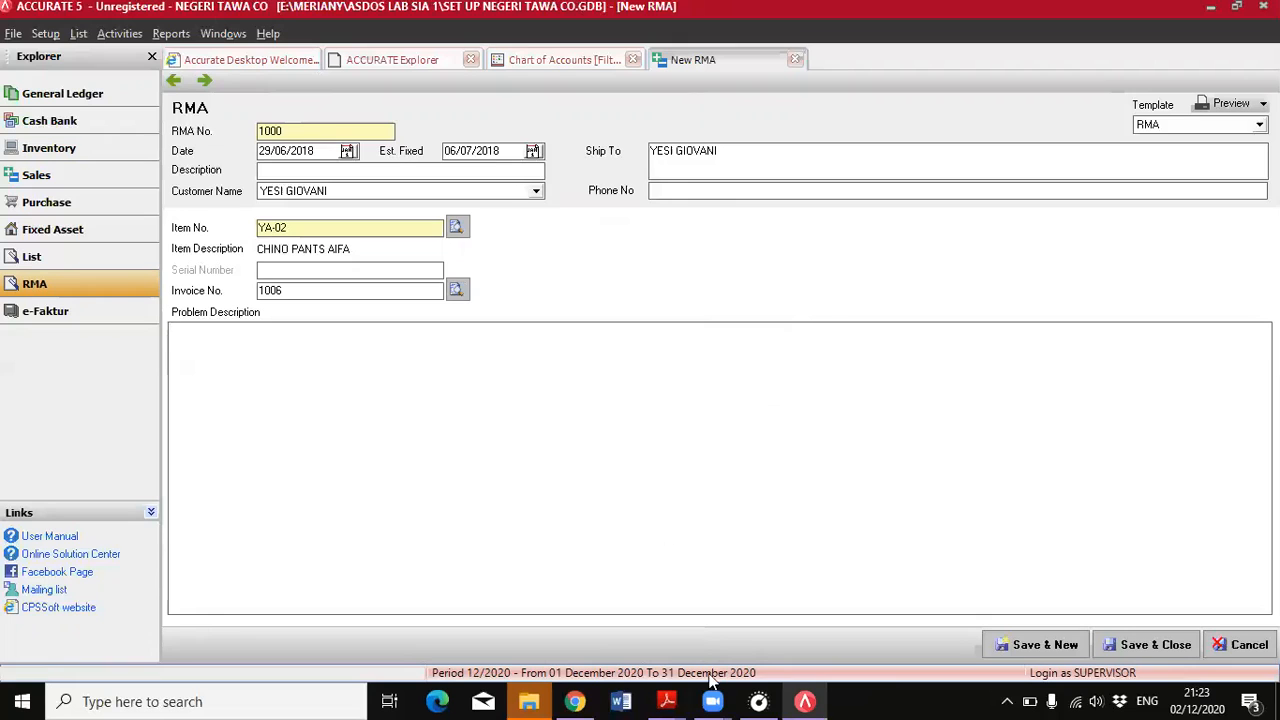
Copy "1 pcs Chino Pants Aifa robek sebagian" from the PDF into the RMA's problem description, and save and close the RMA
mouse_move(680, 700)
click(788, 642)
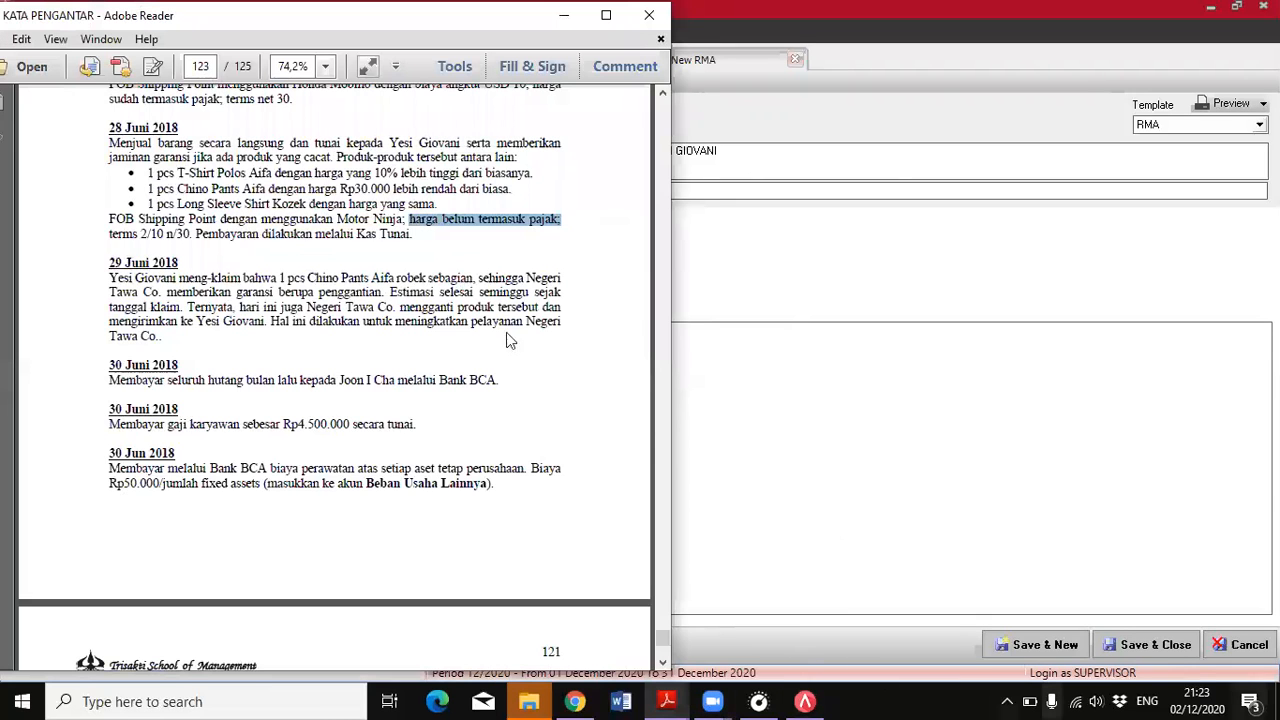
drag(282, 280, 472, 278)
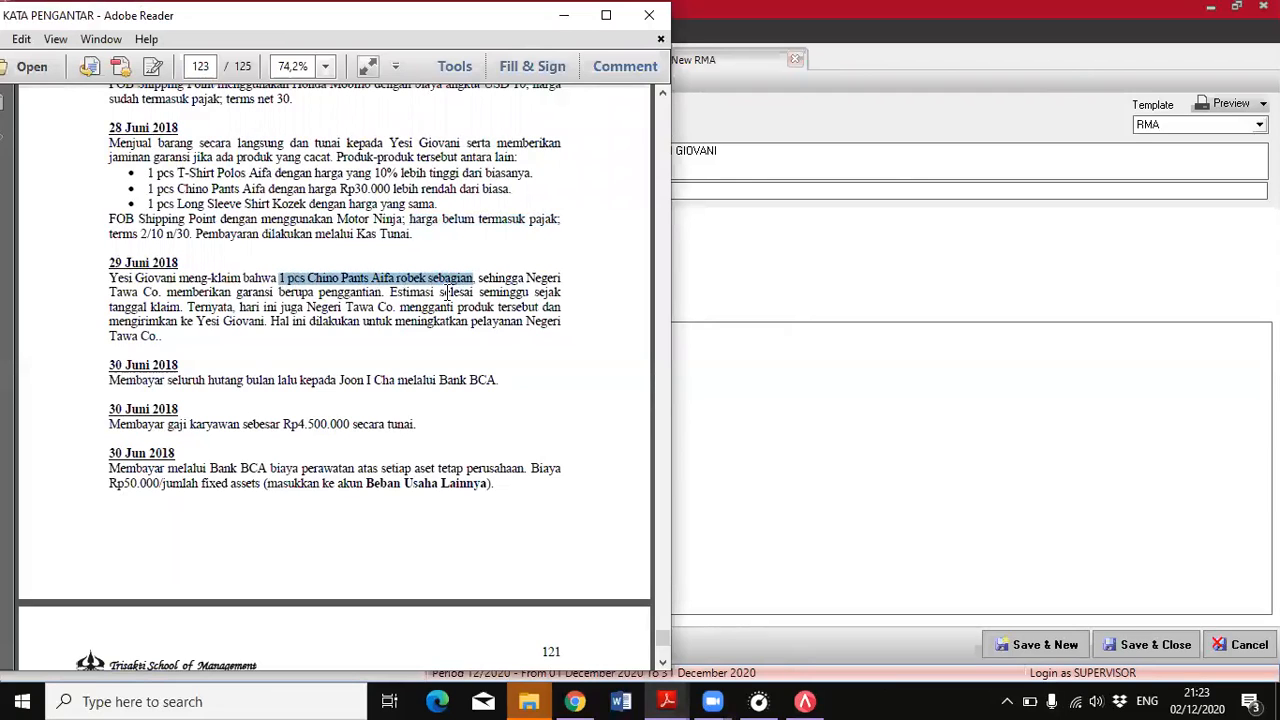
key(ctrl+c)
click(805, 701)
click(318, 346)
key(ctrl+v)
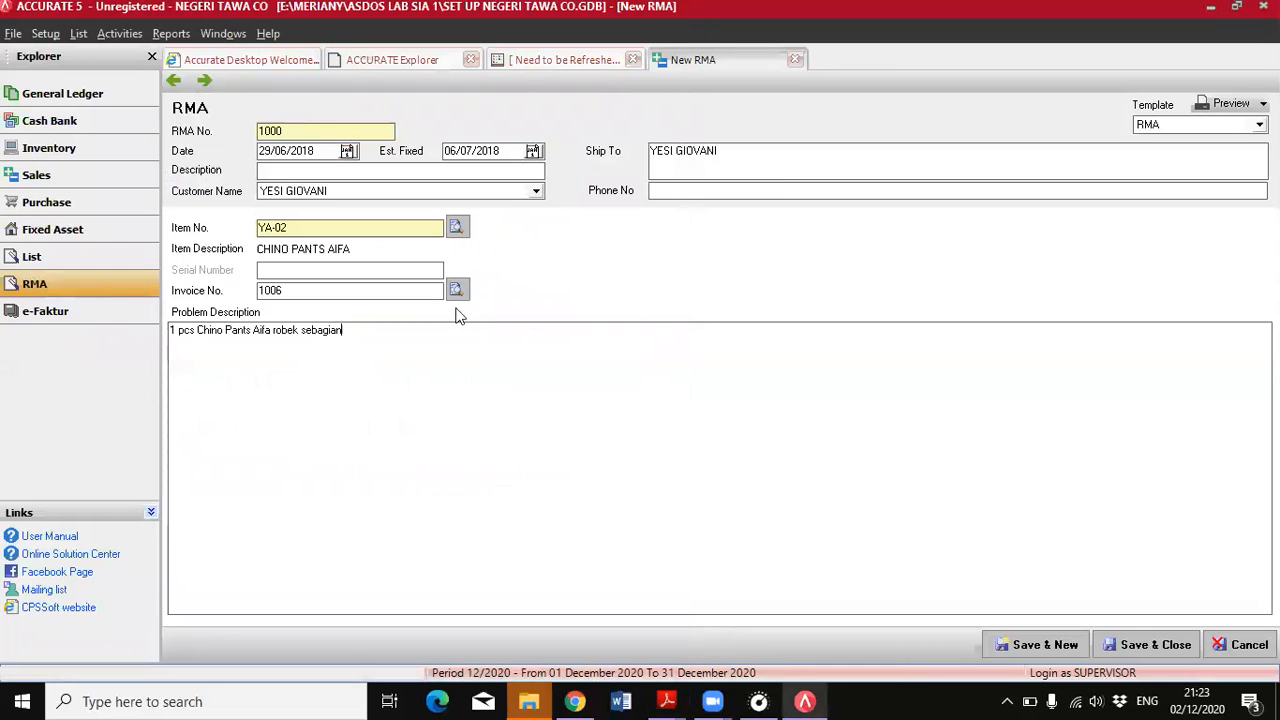
click(1160, 645)
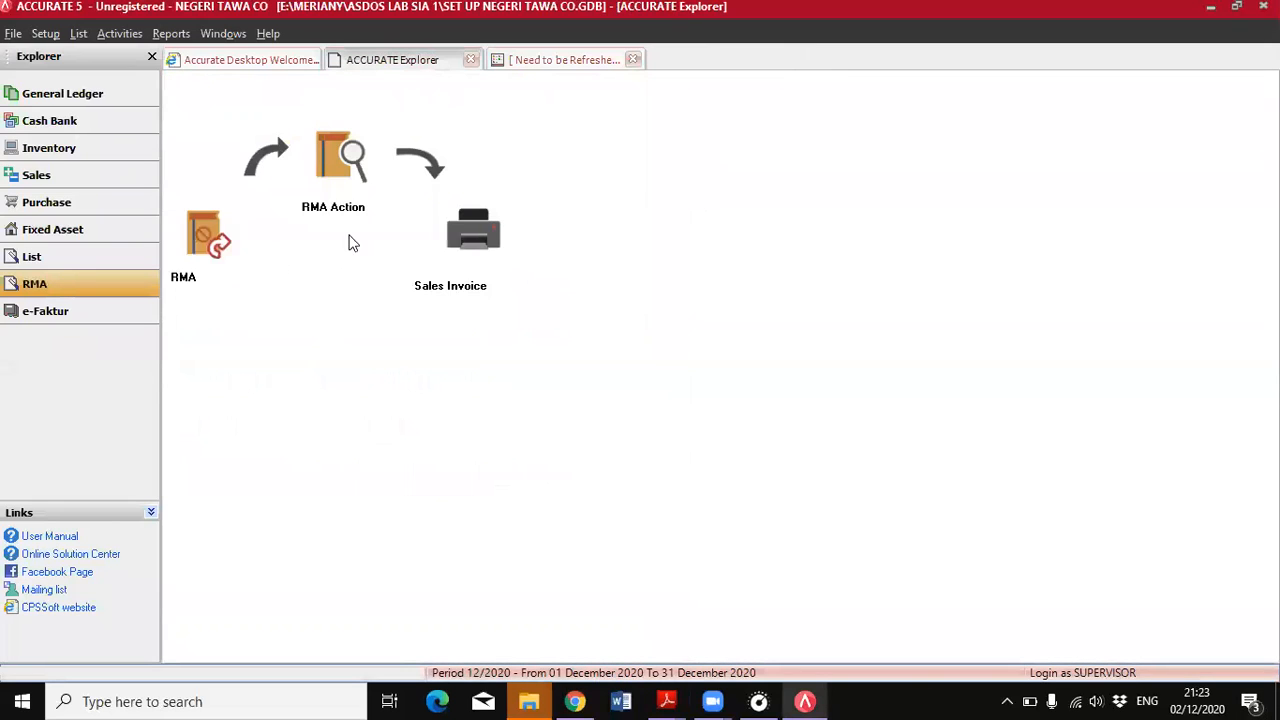
Create a new RMA Action for the 29 June RMA and set its entry date to 29/06/2018
click(330, 167)
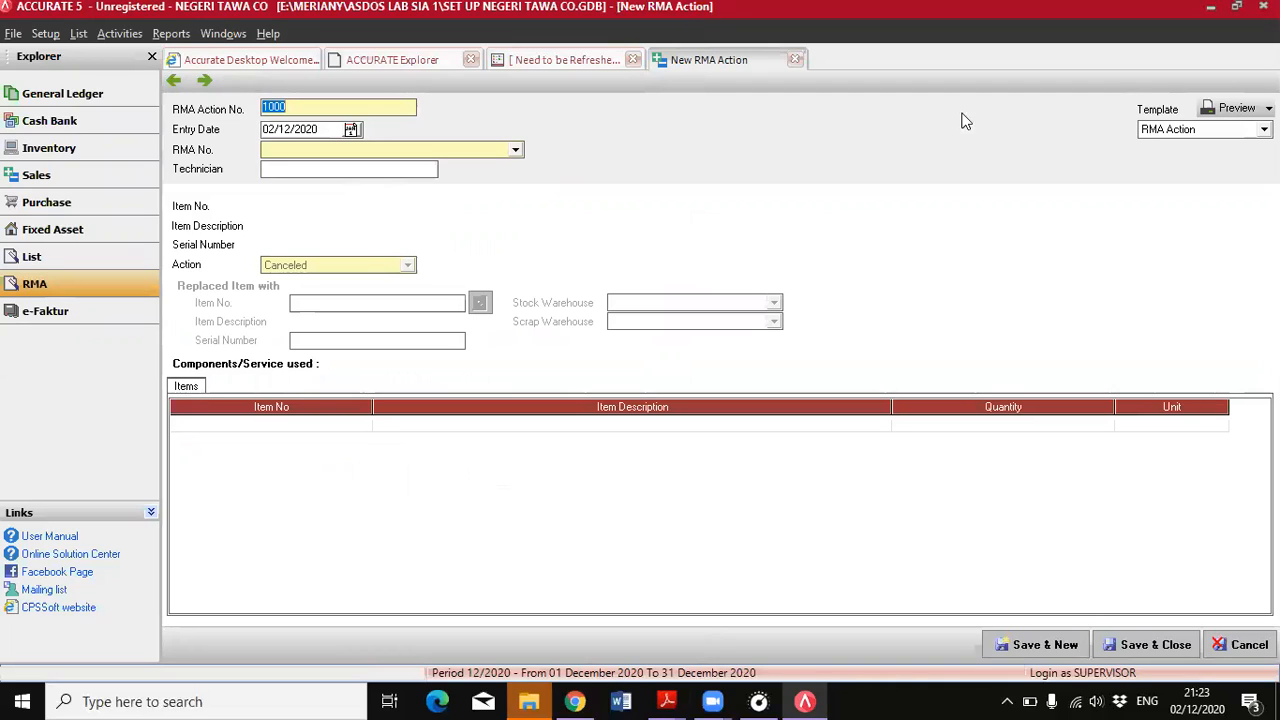
click(305, 128)
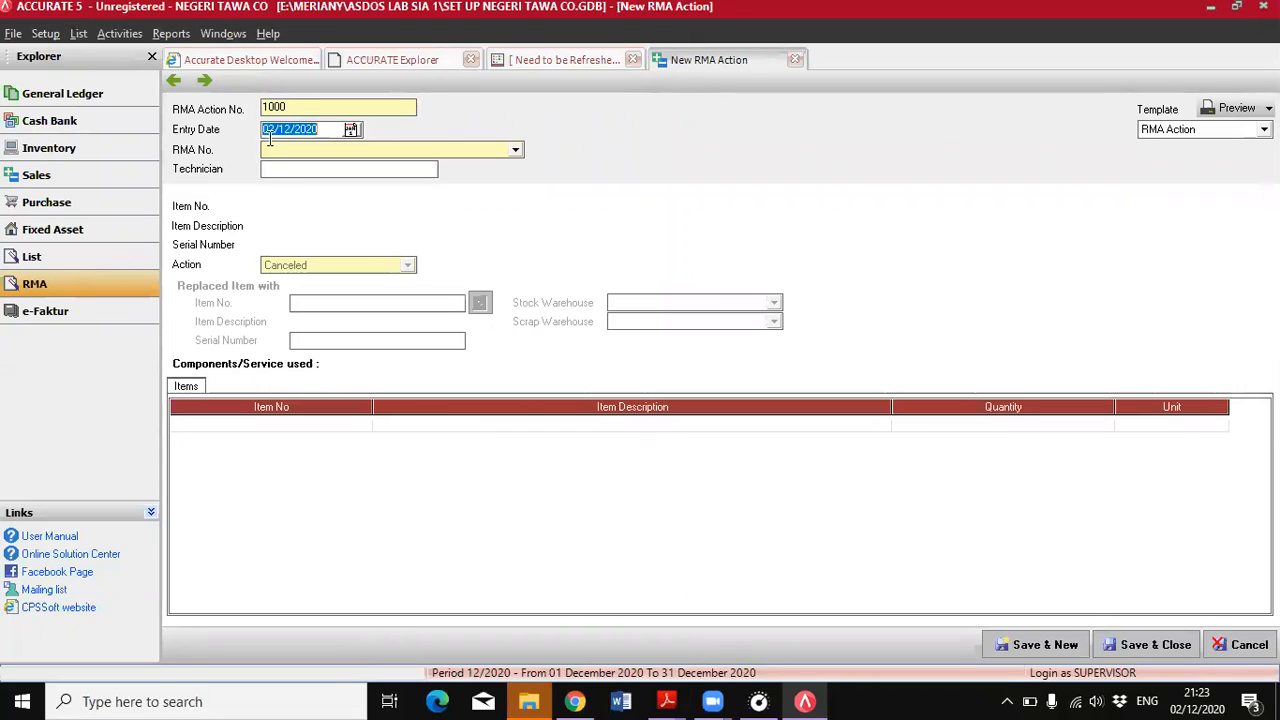
text(28/06/2018)
click(516, 151)
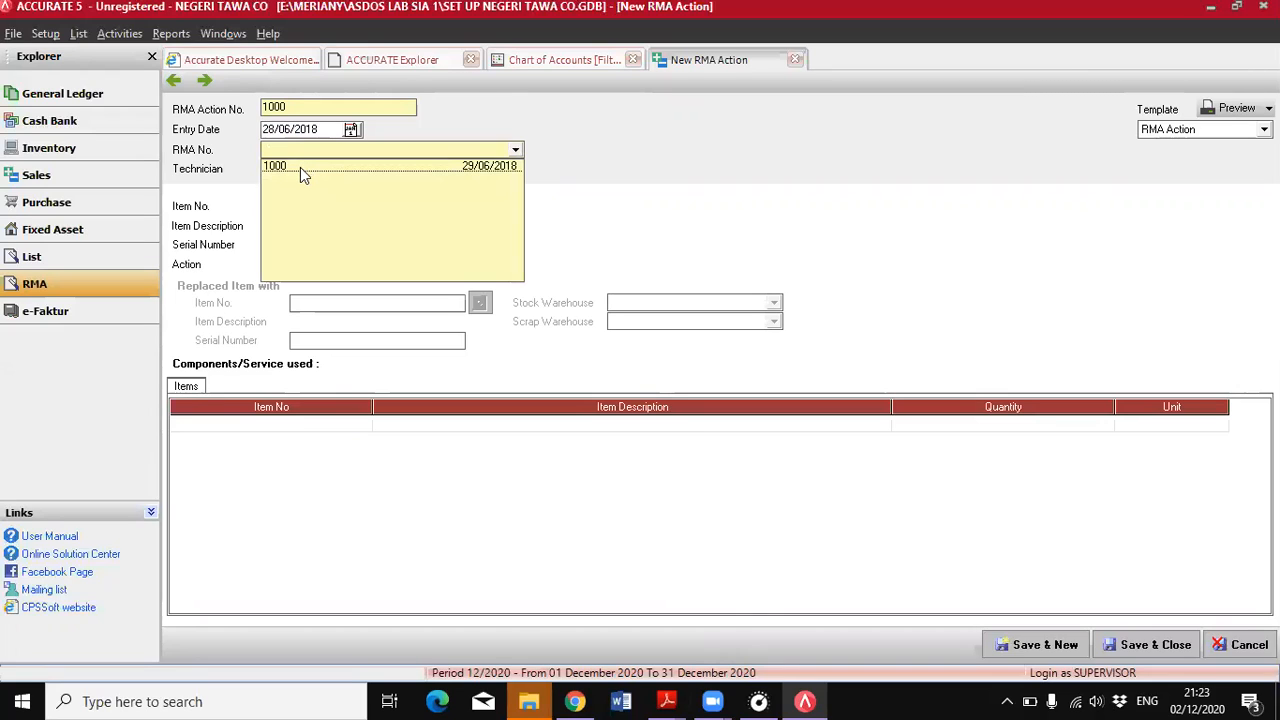
click(300, 167)
click(278, 129)
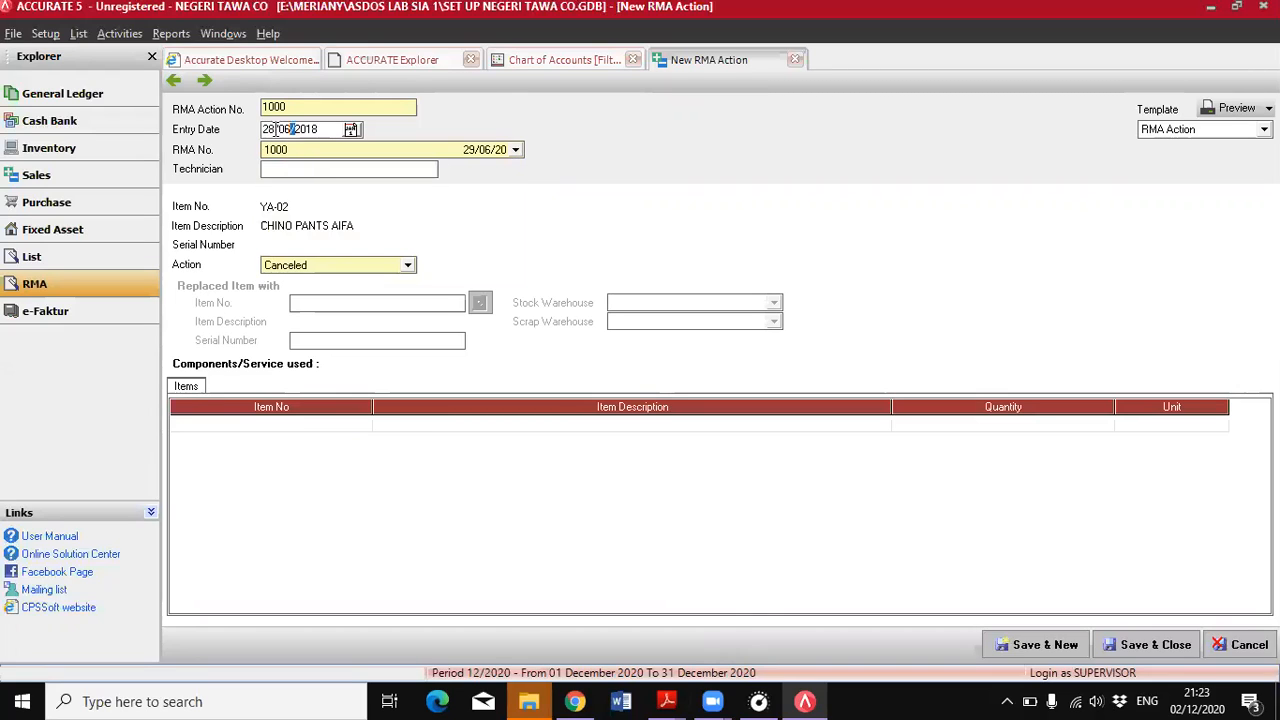
double_click(278, 129)
key(BackSpace)
text(29)
Set the RMA action to Replaced, with GUDANG SENYUM as stock warehouse and GUDANG TAWA as scrap warehouse
click(408, 267)
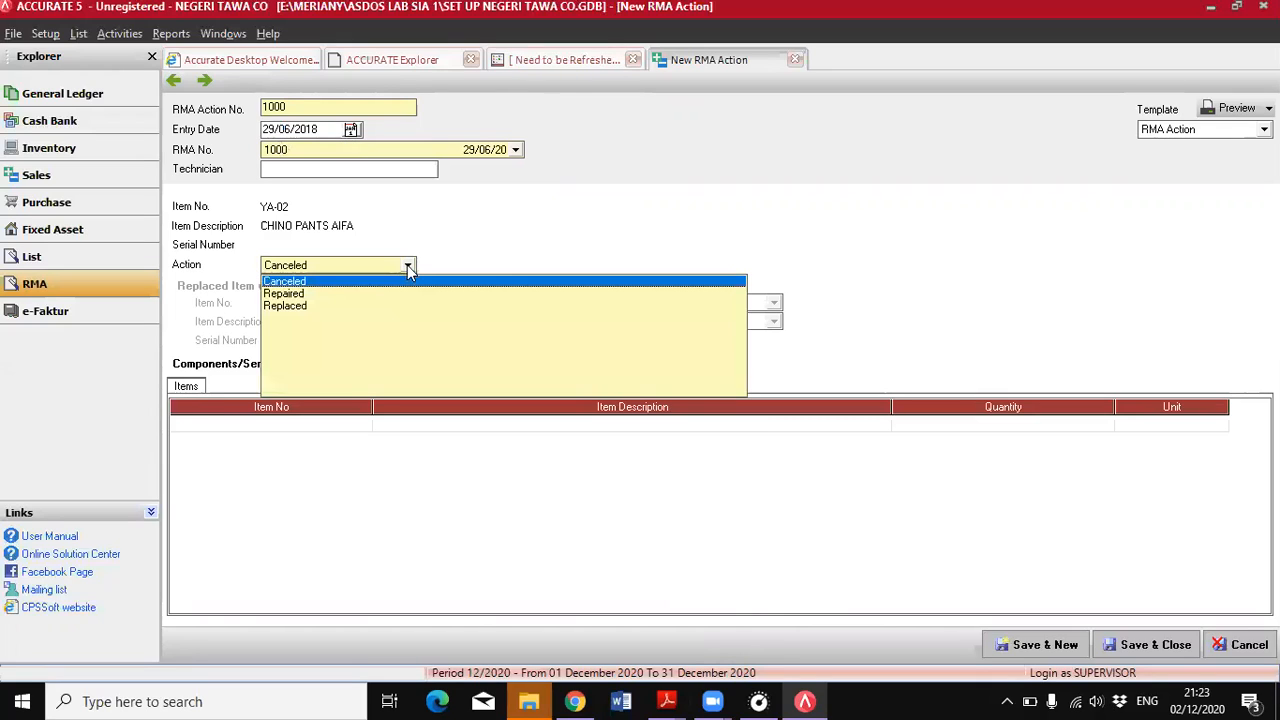
click(290, 306)
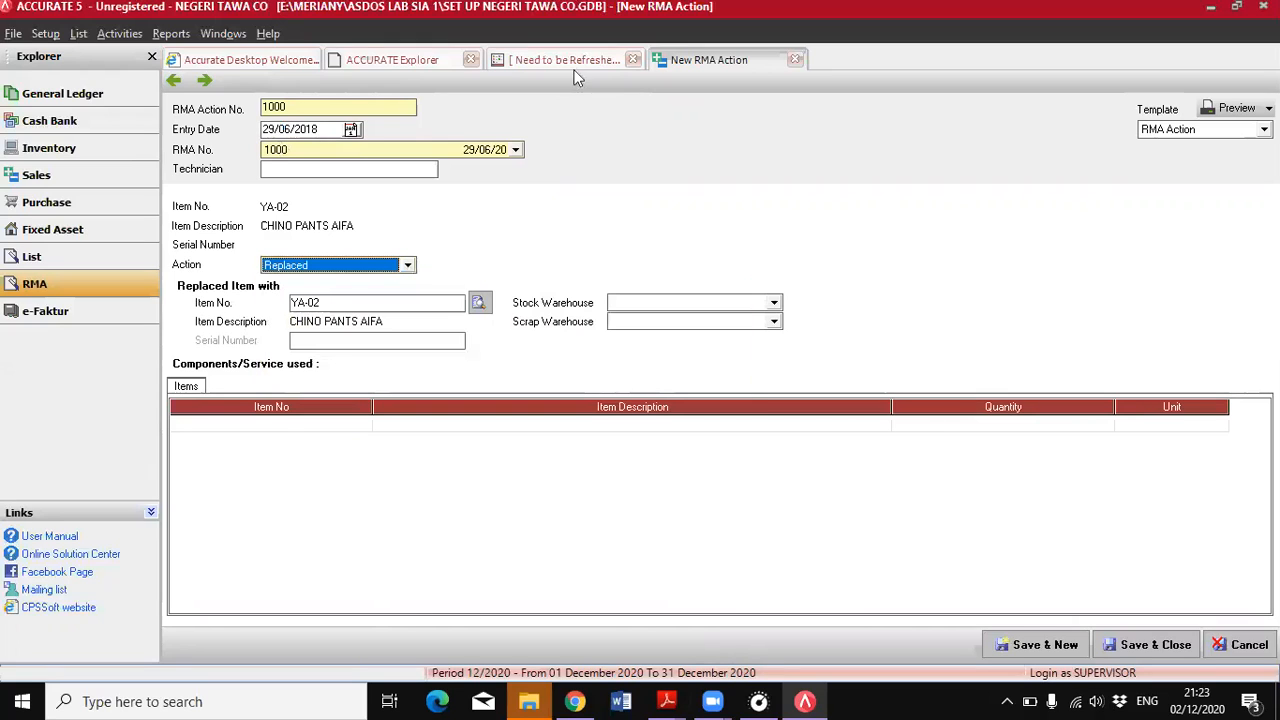
click(775, 303)
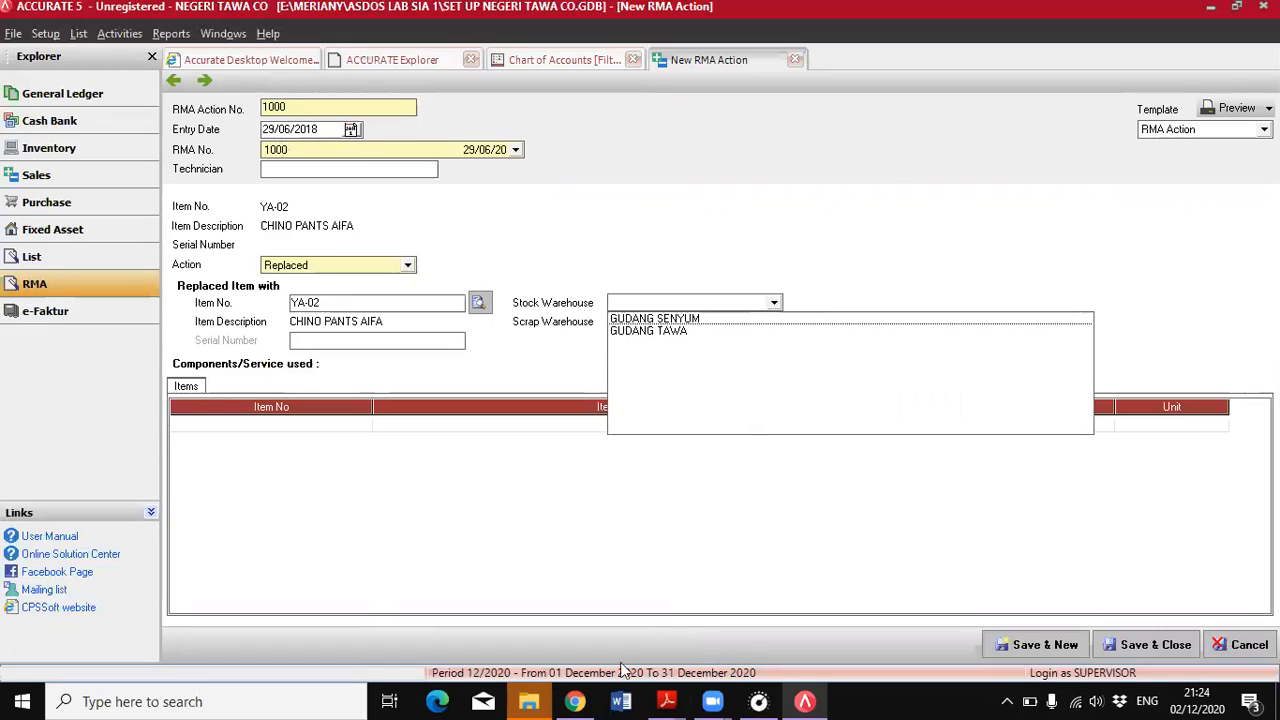
click(679, 148)
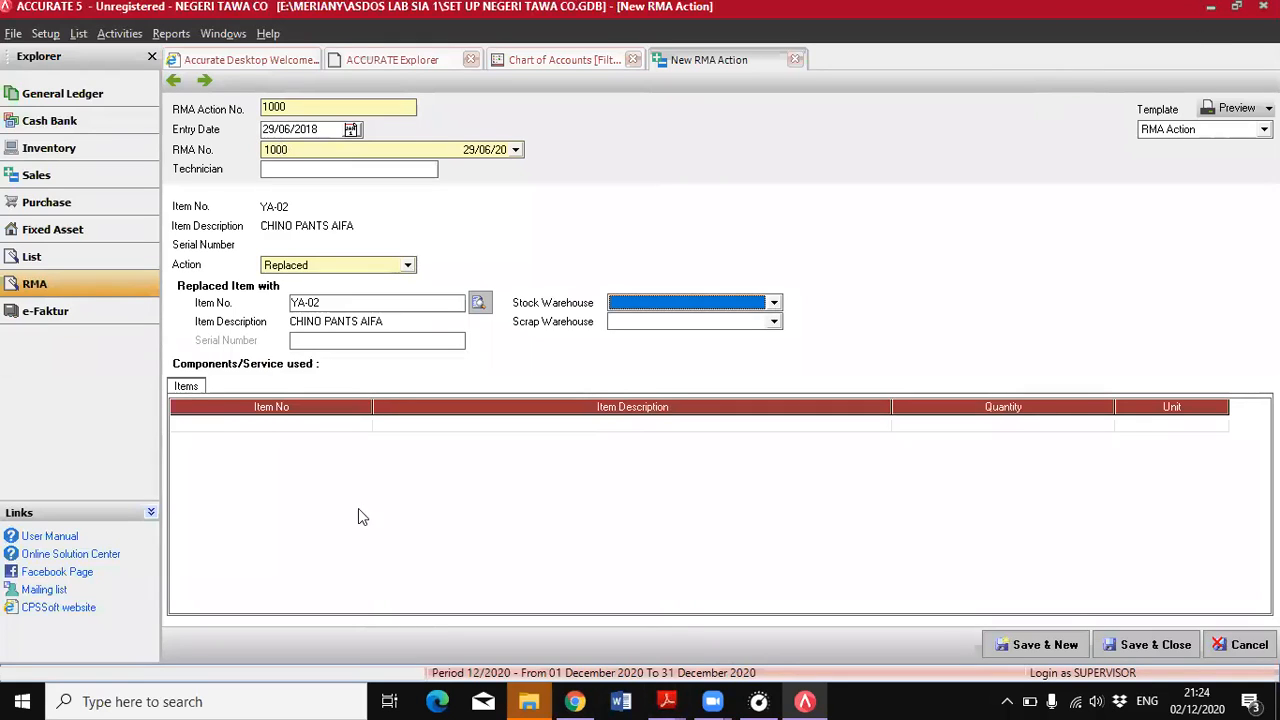
click(774, 302)
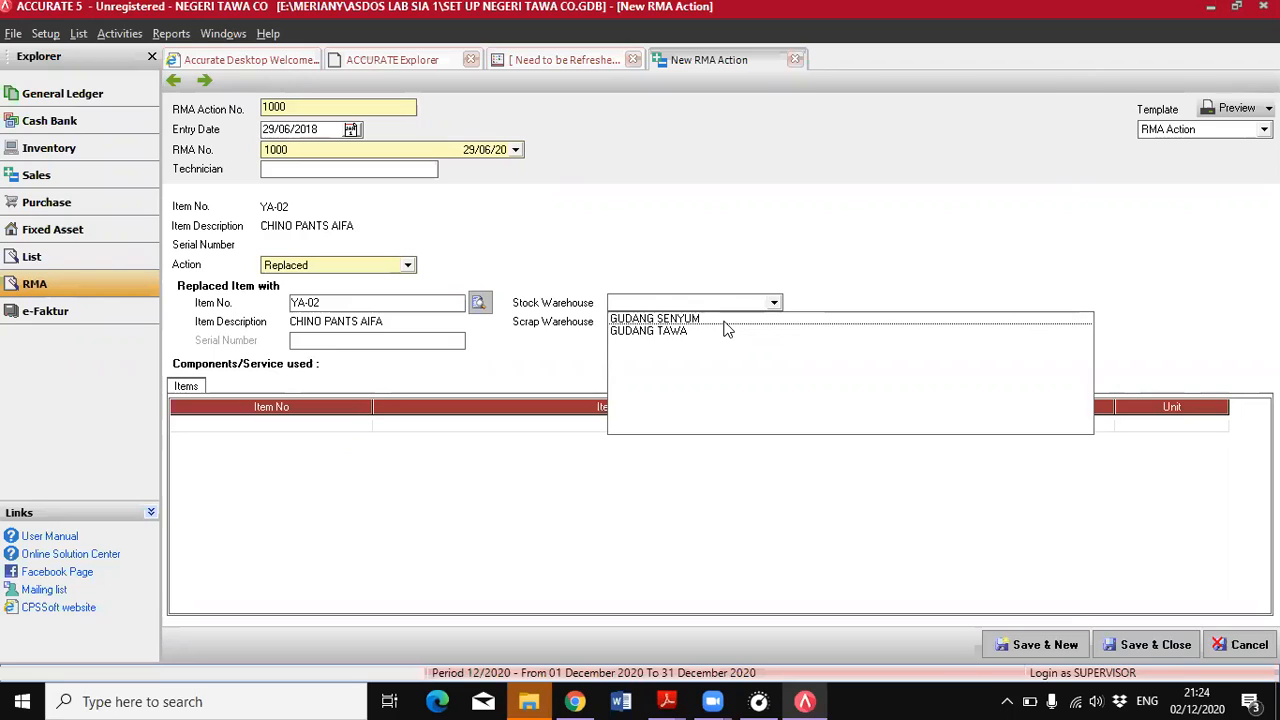
click(723, 320)
click(748, 321)
click(676, 352)
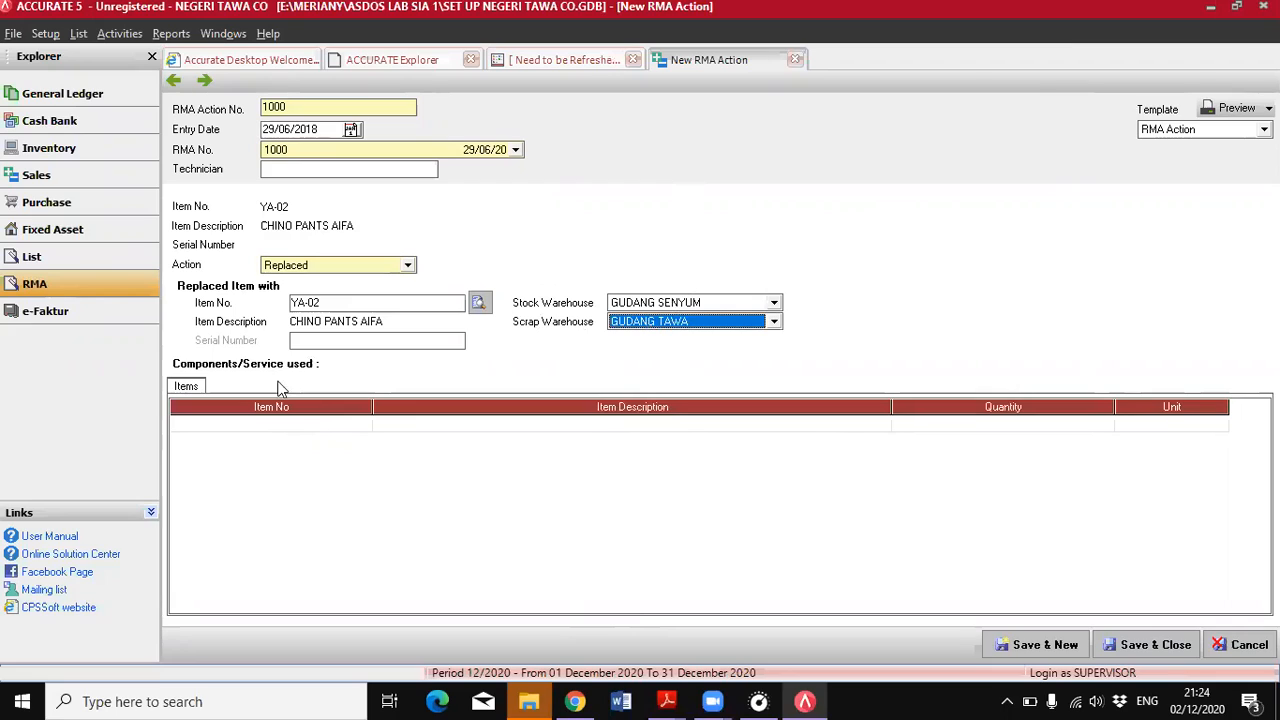
Add 1 PCS of YA-02 CHINO PANTS AIFA as the component used, and save and close the RMA action
click(362, 428)
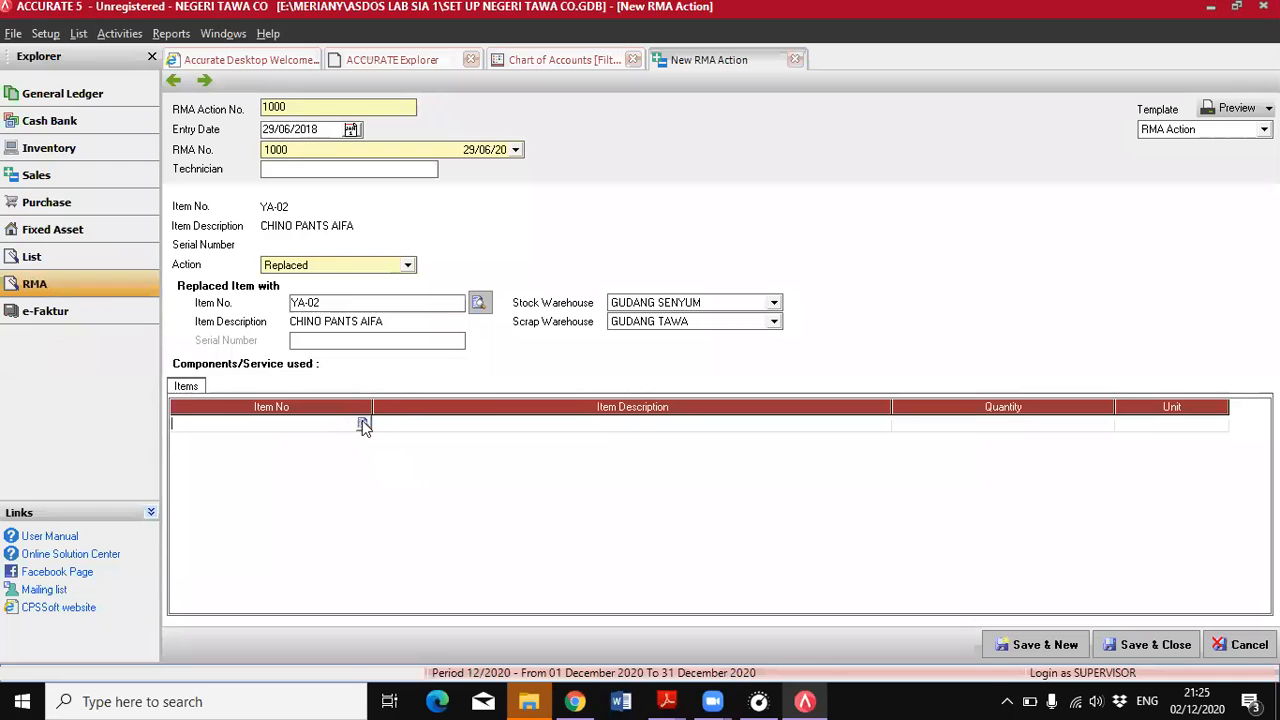
click(362, 421)
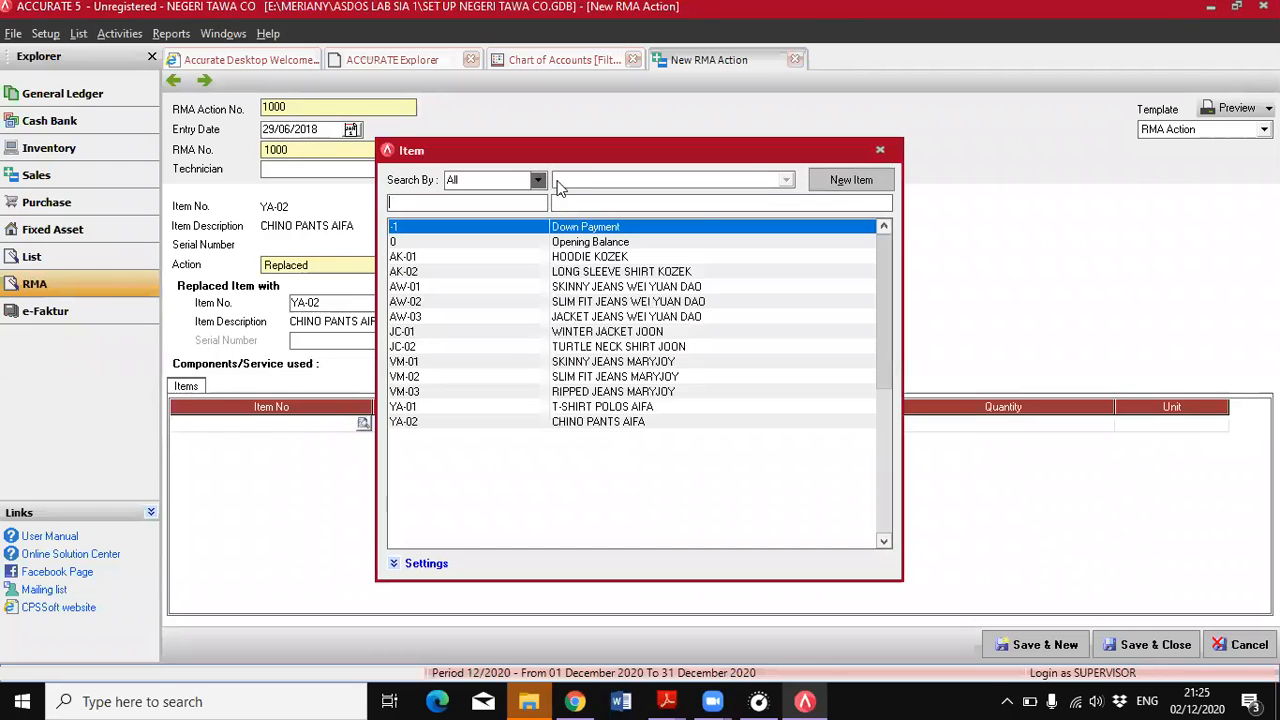
double_click(600, 424)
click(946, 431)
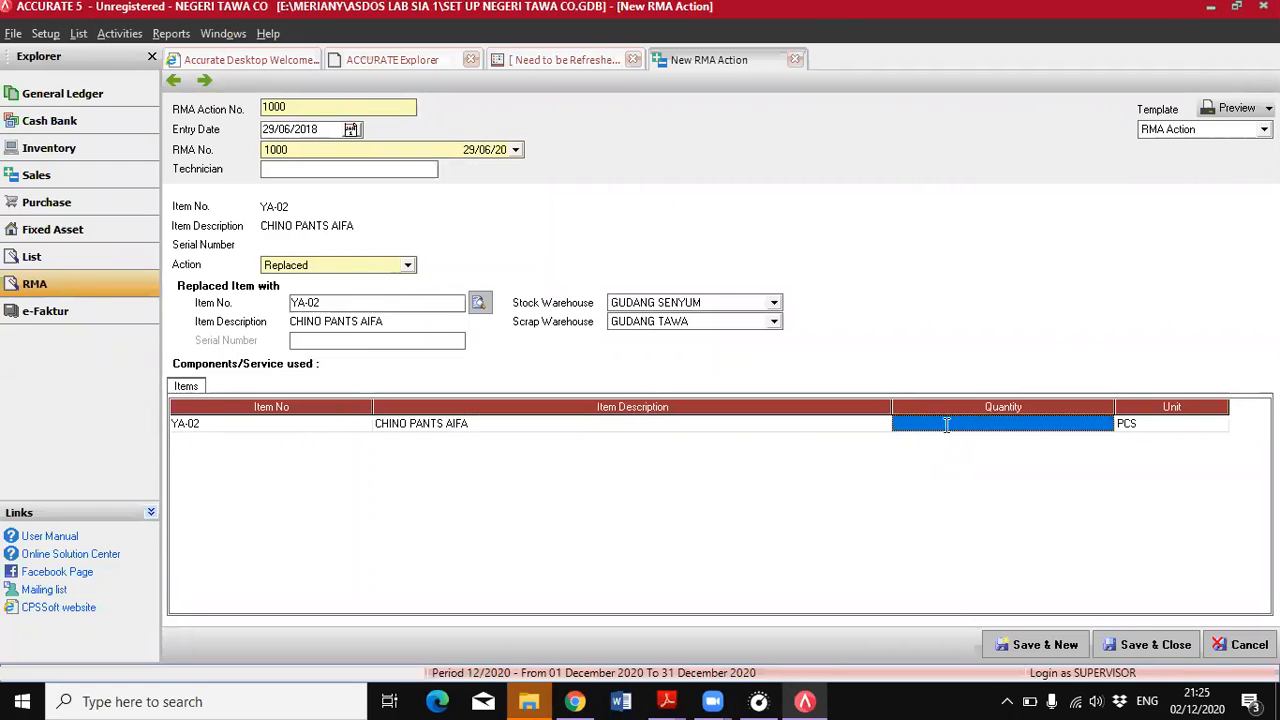
text(1)
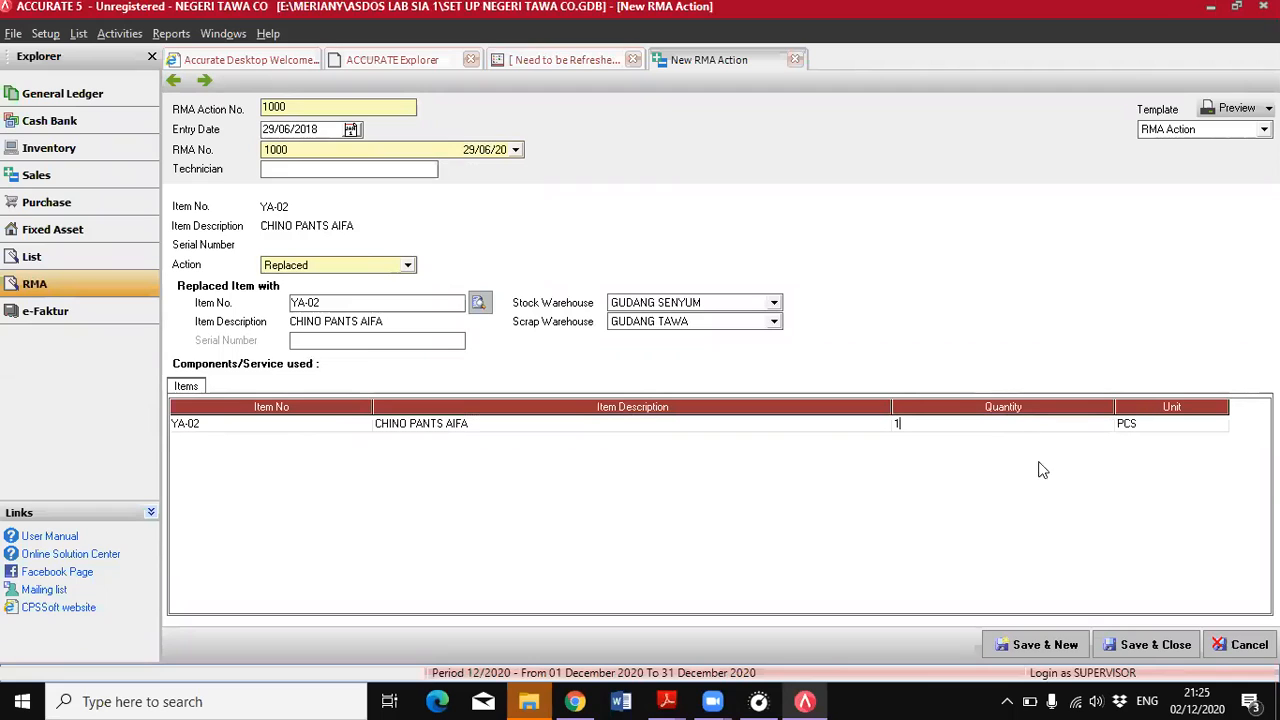
click(1163, 421)
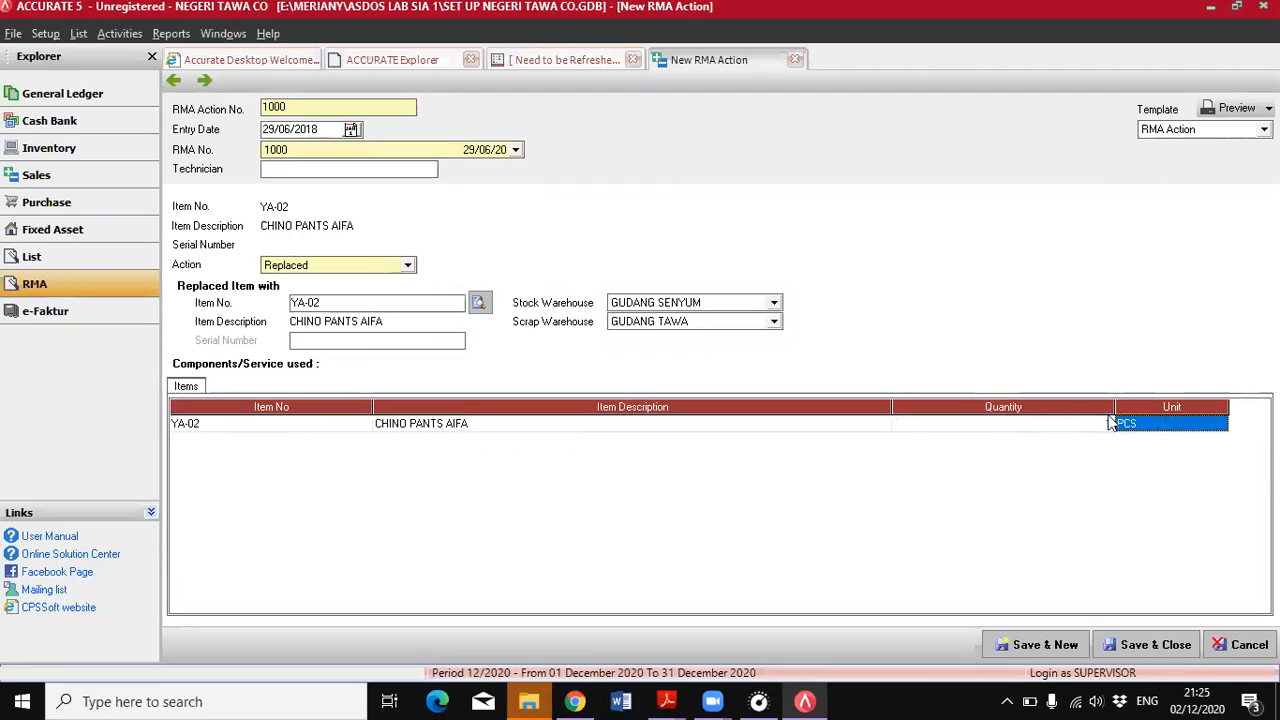
click(1155, 646)
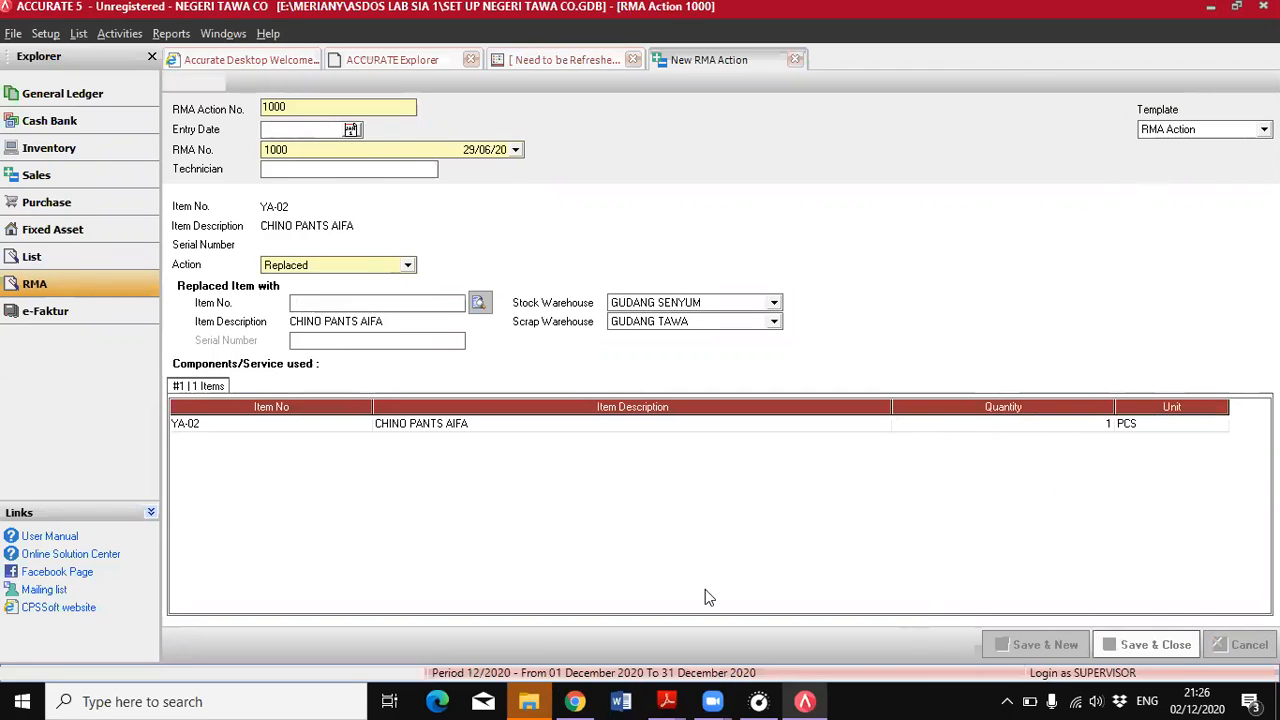
click(667, 701)
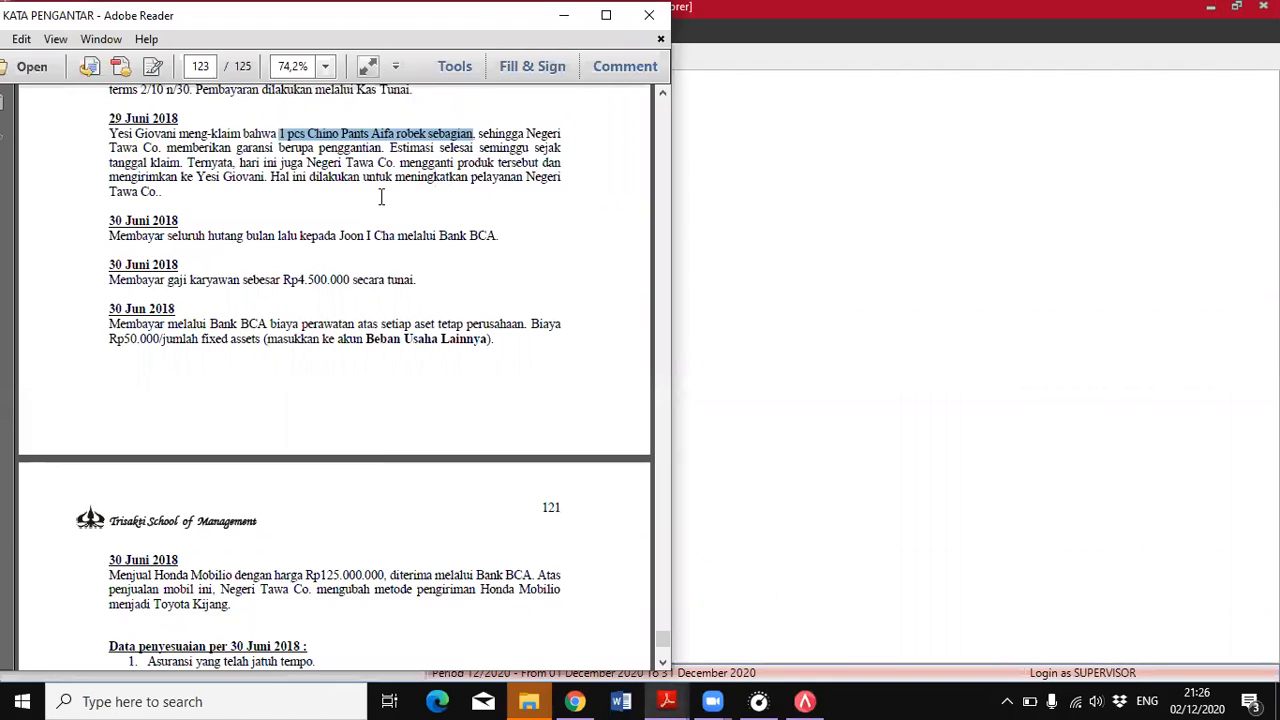
click(805, 701)
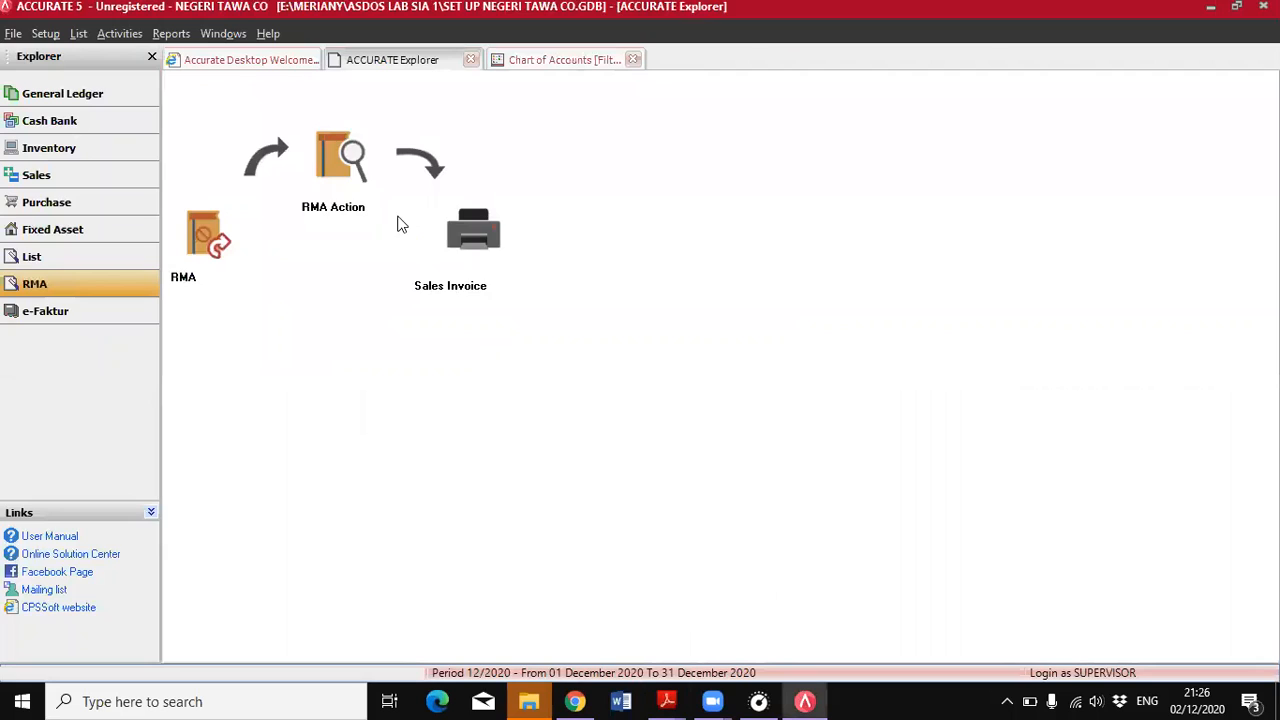
click(469, 247)
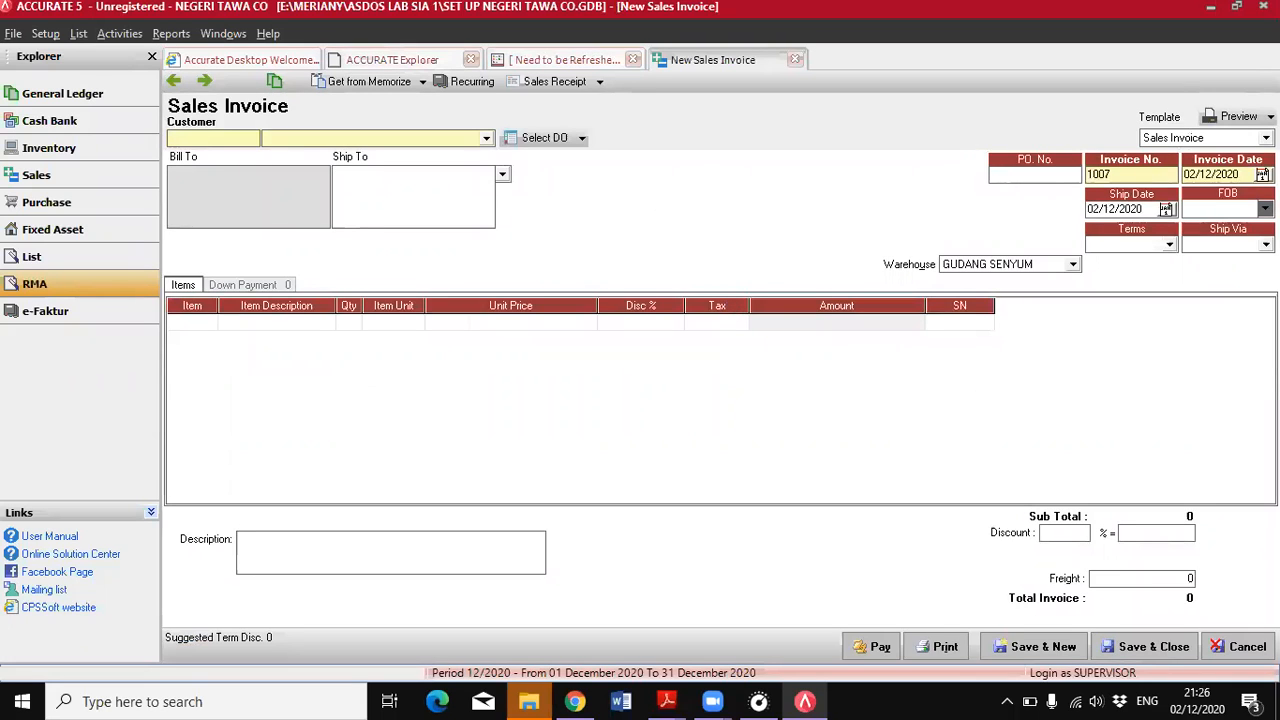
click(1238, 646)
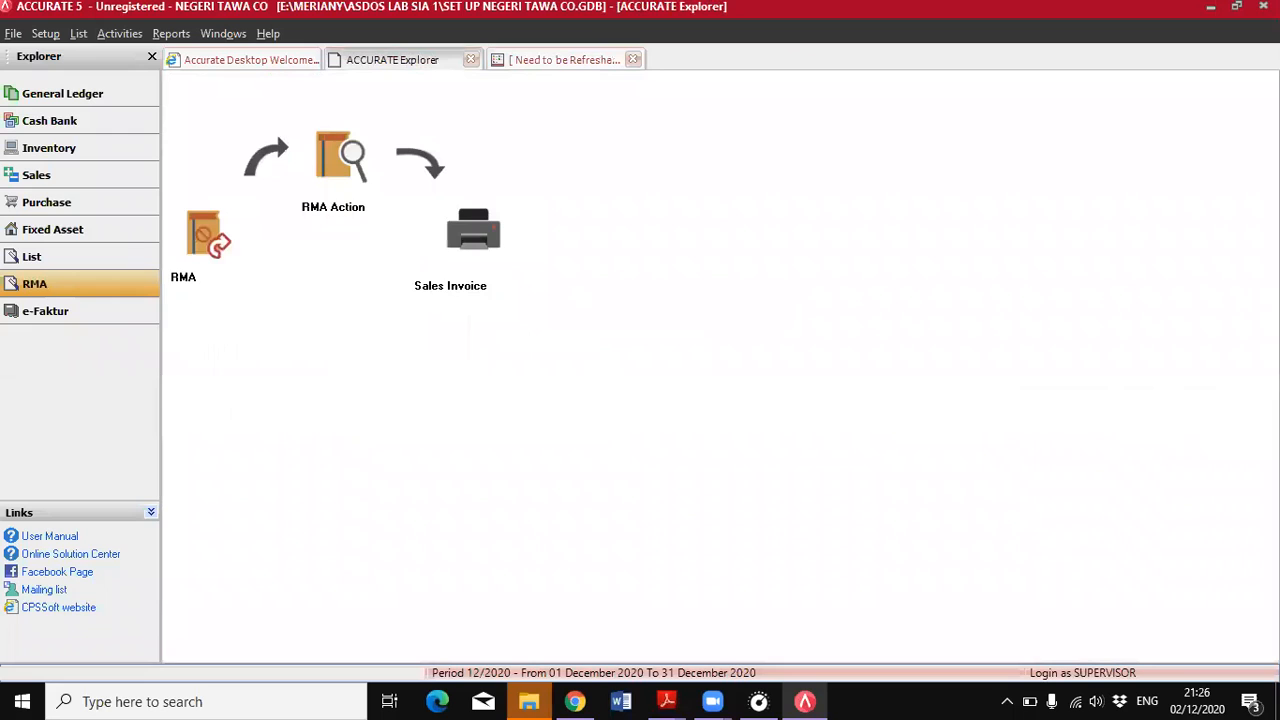
Create a new delivery order for the customer with the warranty claim and set its delivery date to 29/06/2018
click(62, 175)
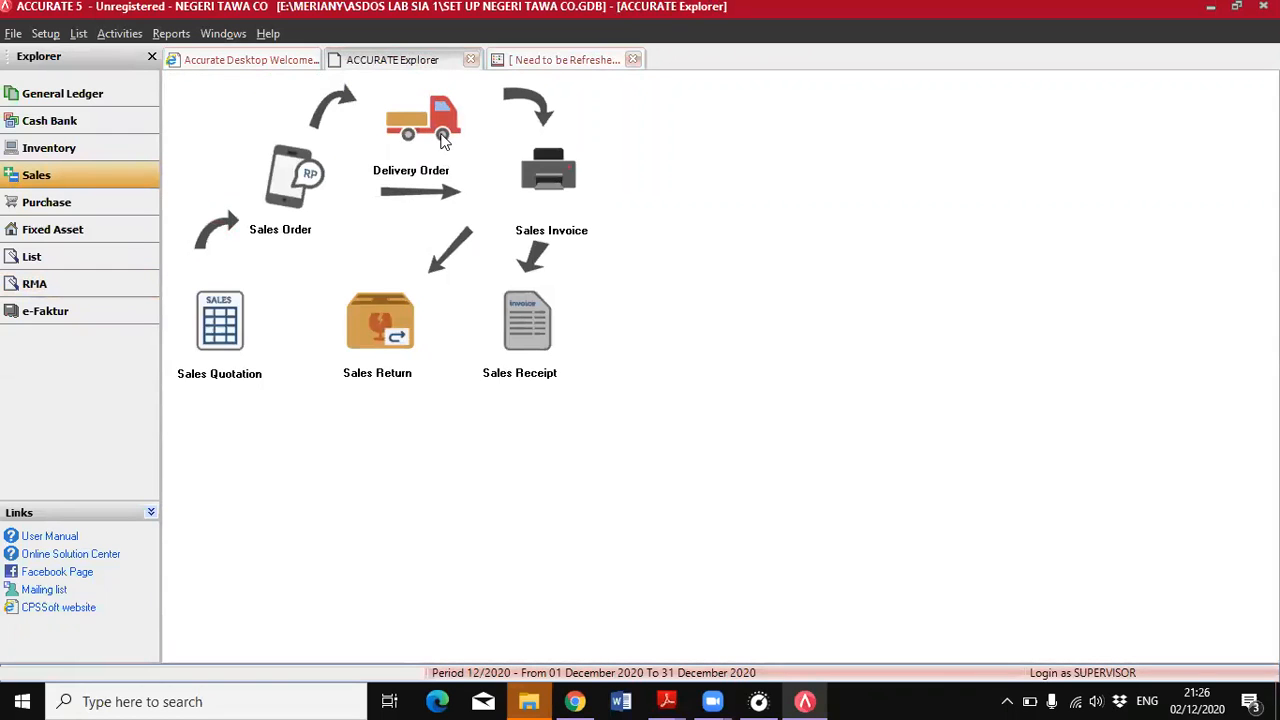
click(384, 163)
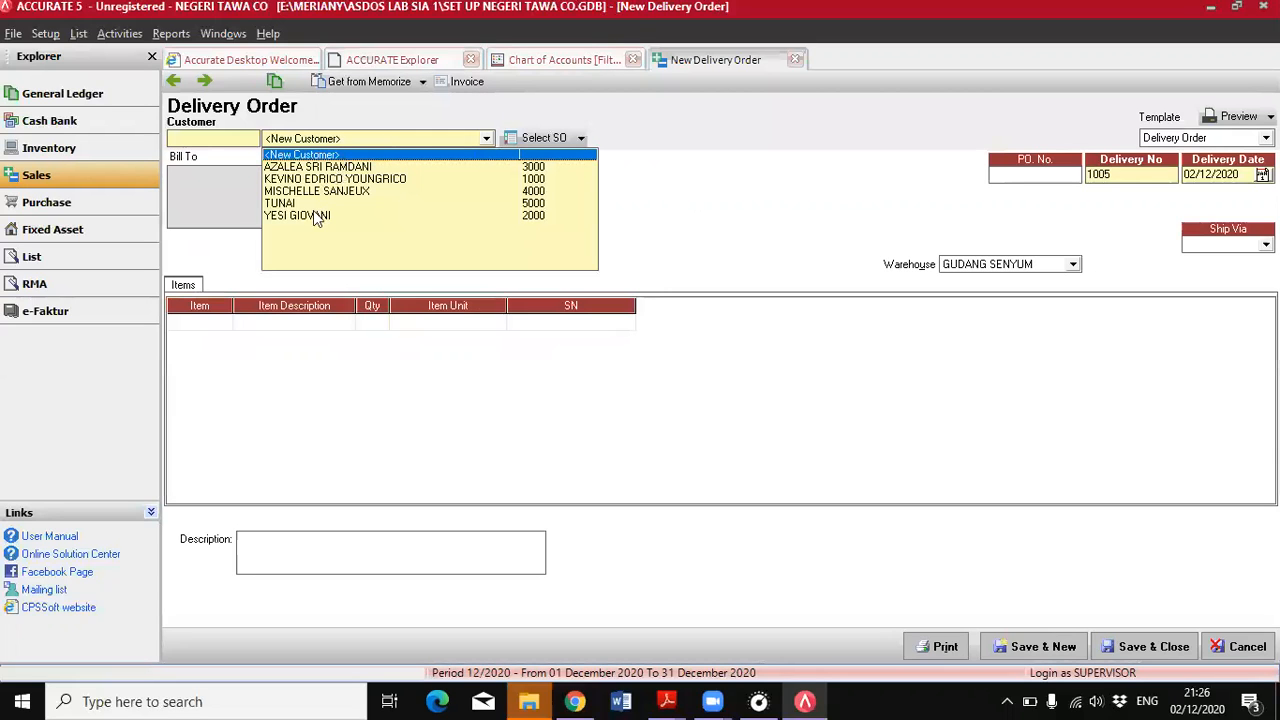
click(306, 215)
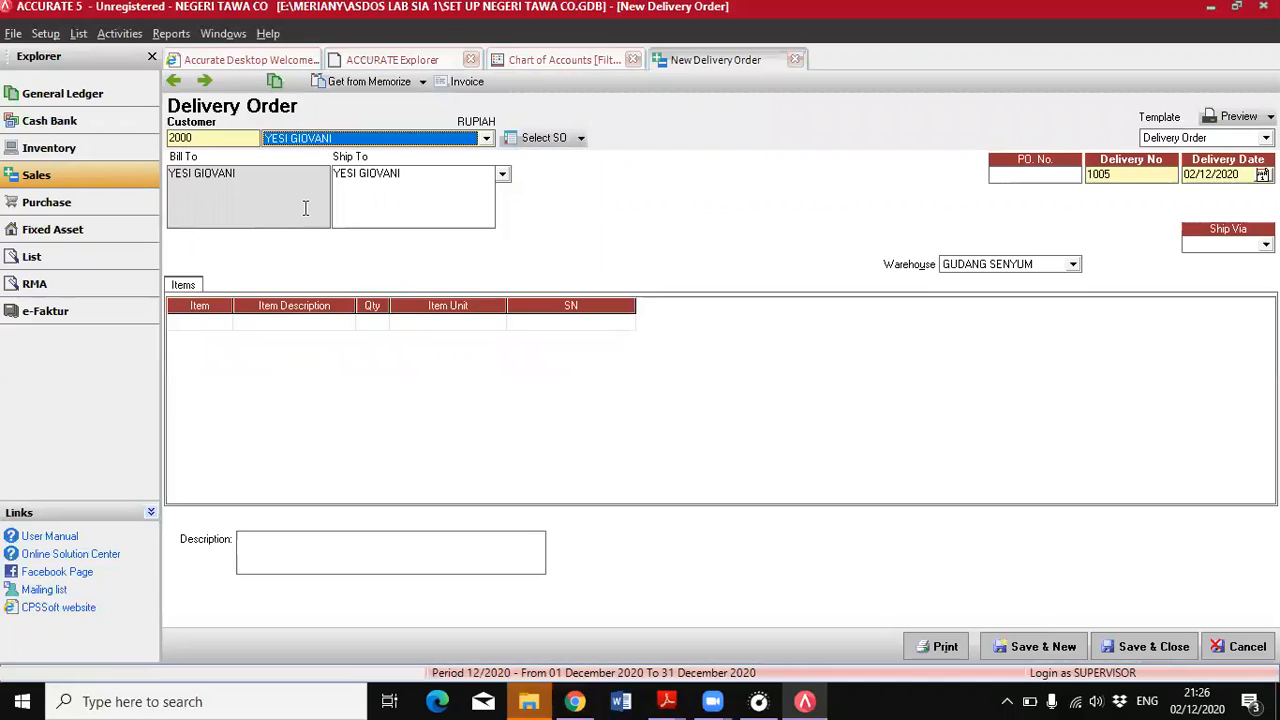
double_click(1188, 176)
text(29/06/)
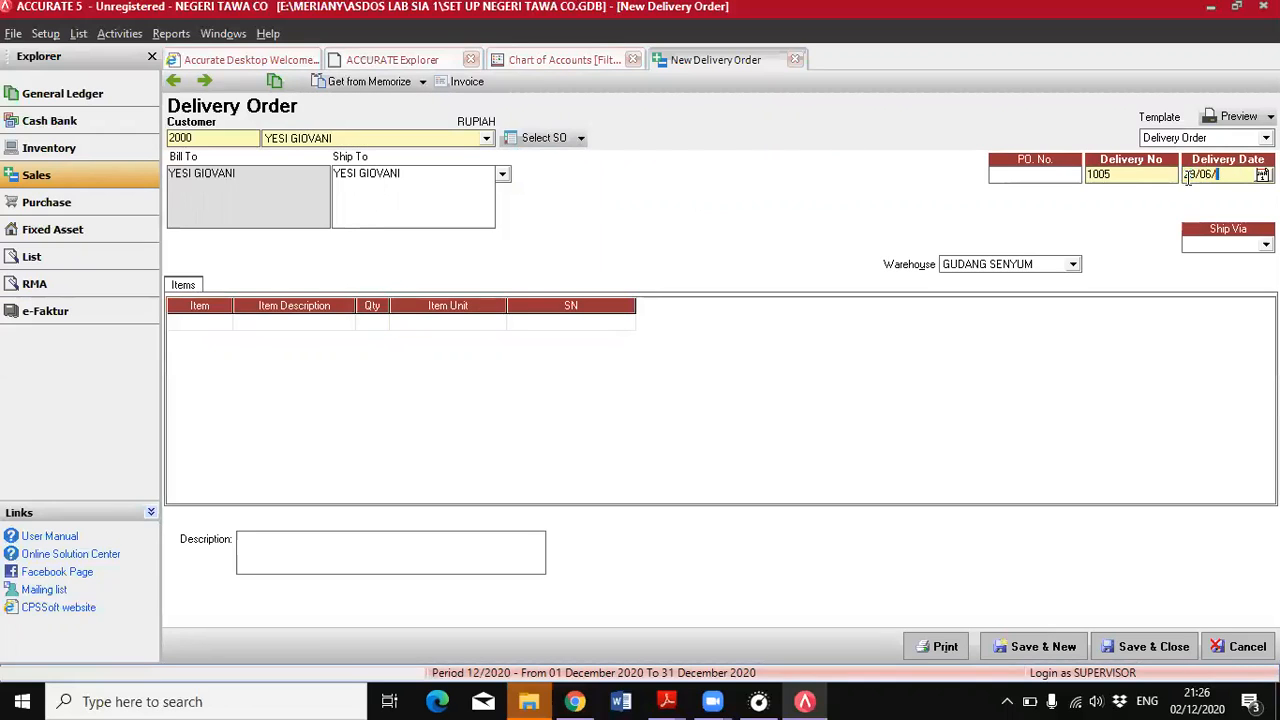
text(2018)
Fill the delivery order's items from the customer's 29 June 2018 RMA for item YA-02
click(580, 138)
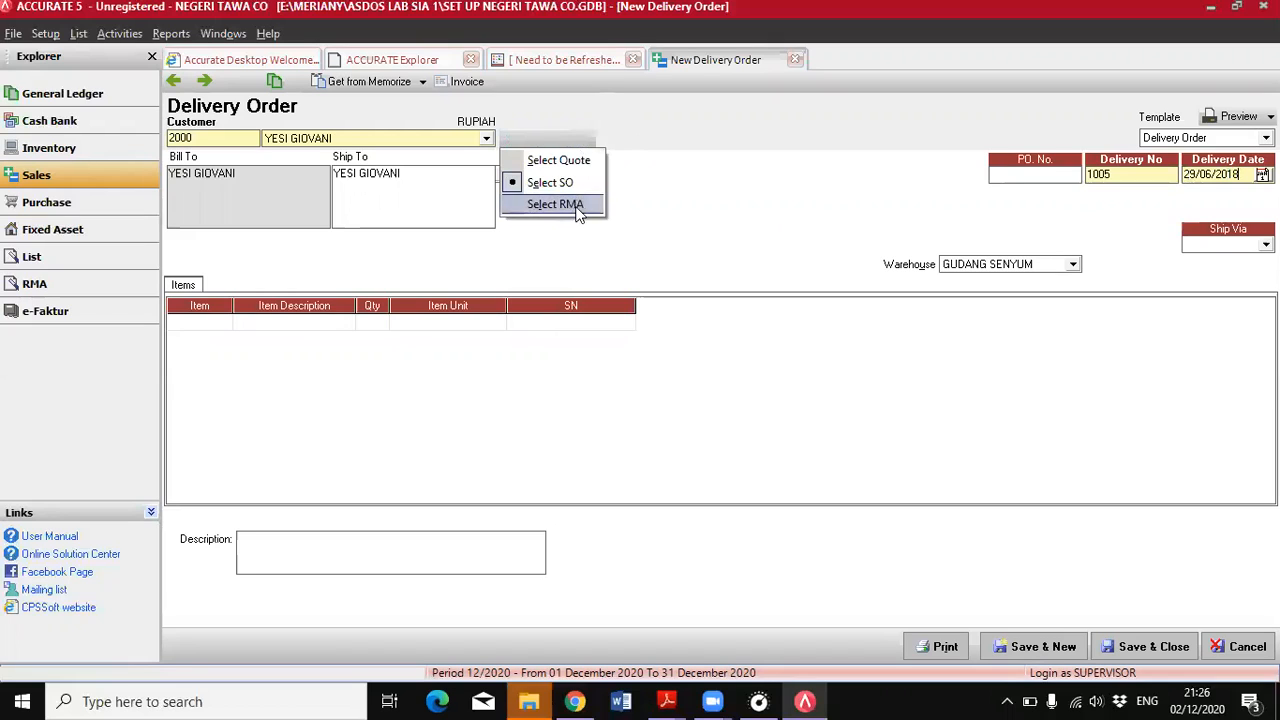
click(575, 208)
click(521, 290)
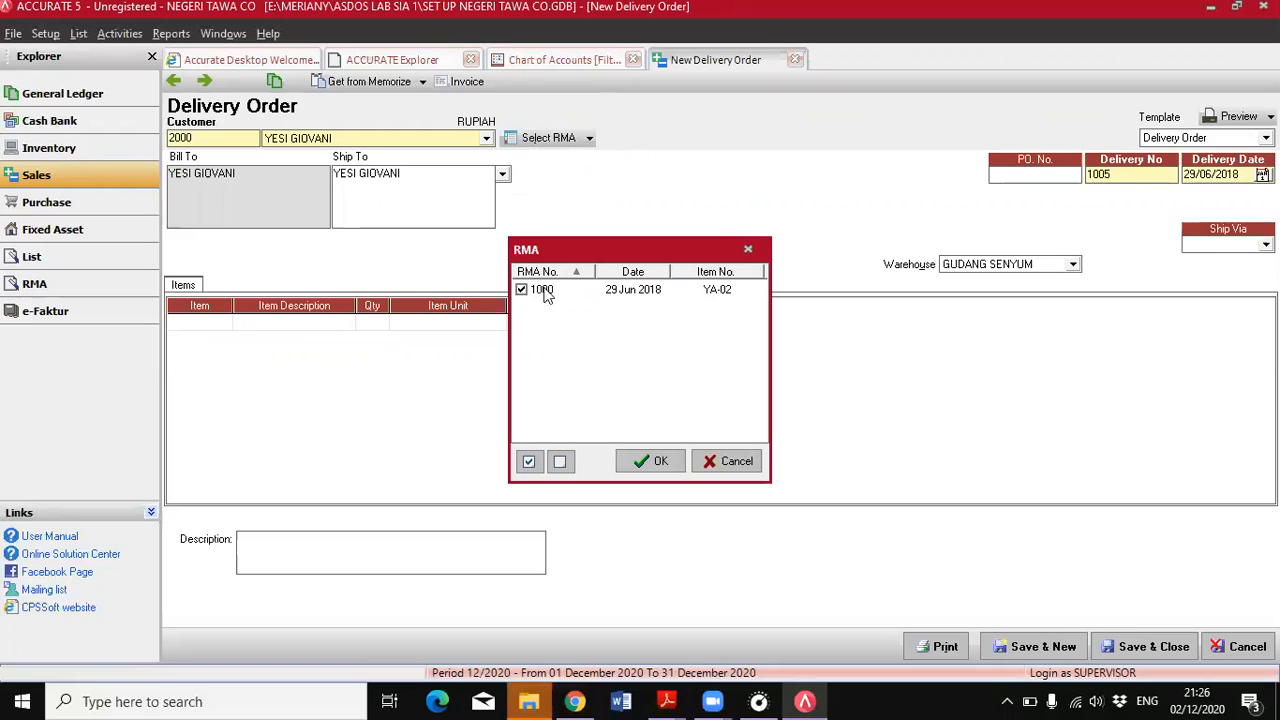
click(658, 465)
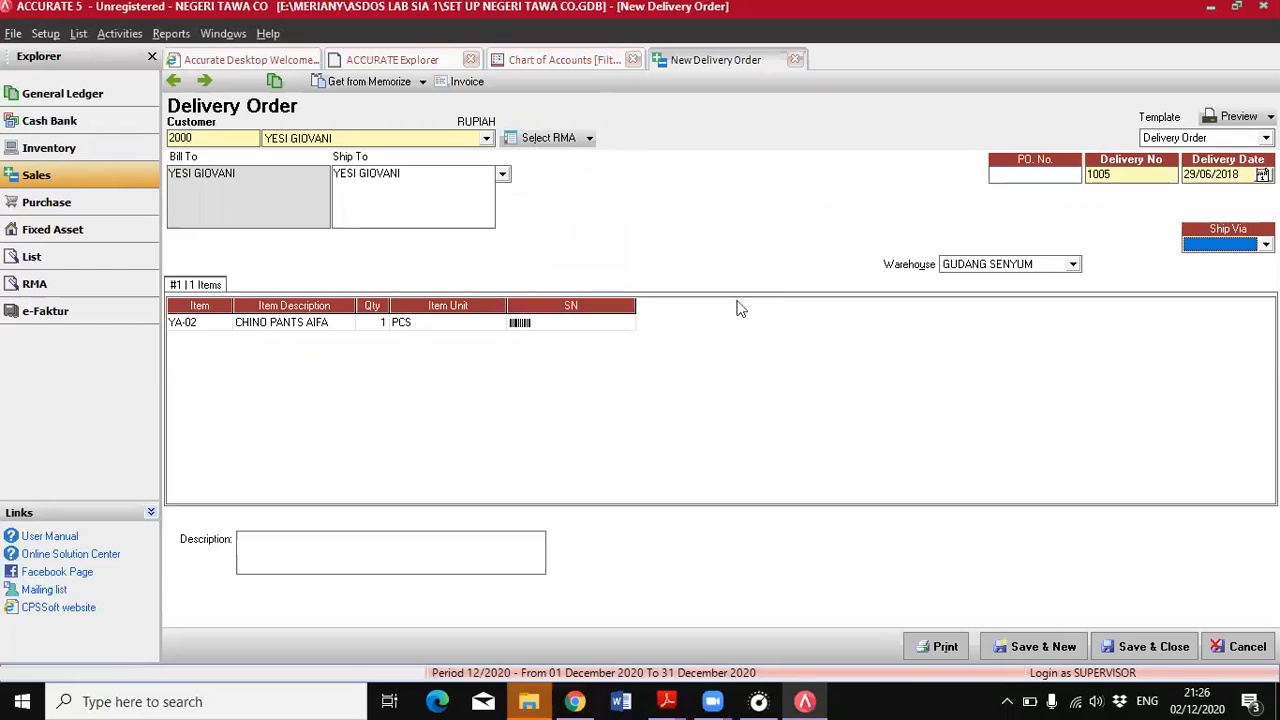
Set the delivery order to ship via Honda Mobilio, and save and close it
click(667, 701)
click(745, 612)
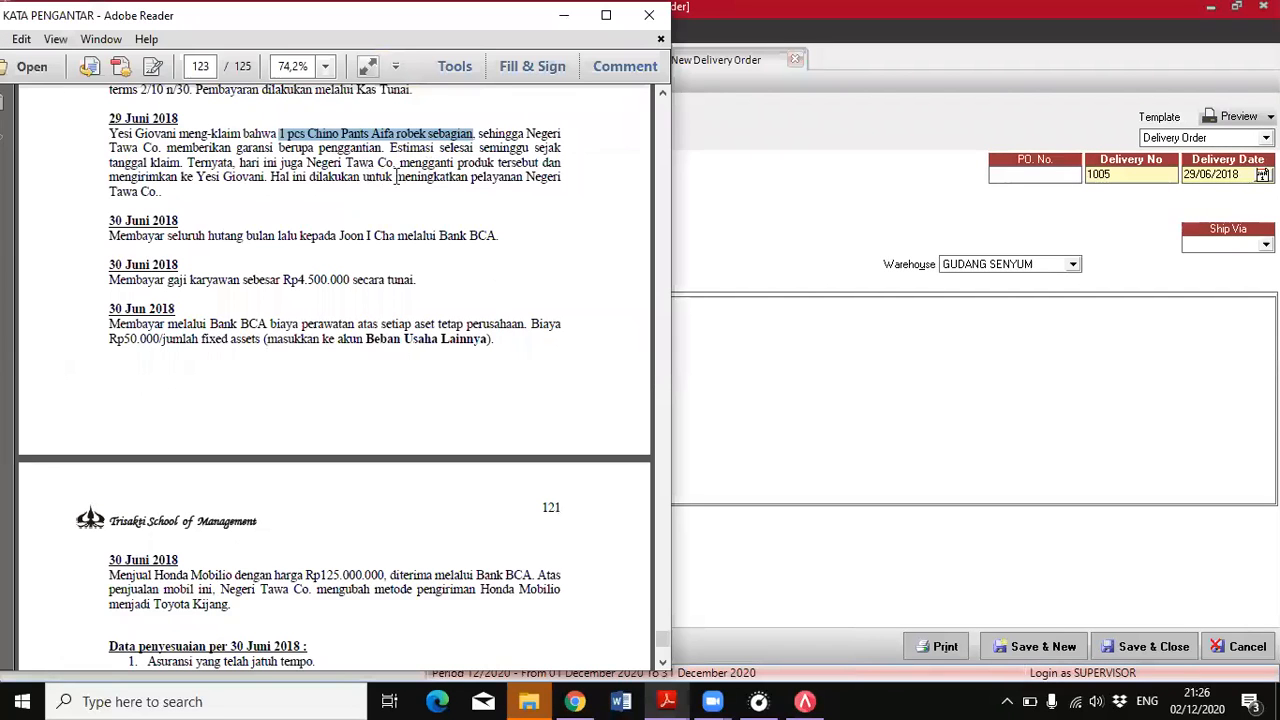
click(812, 700)
click(1266, 244)
click(1215, 278)
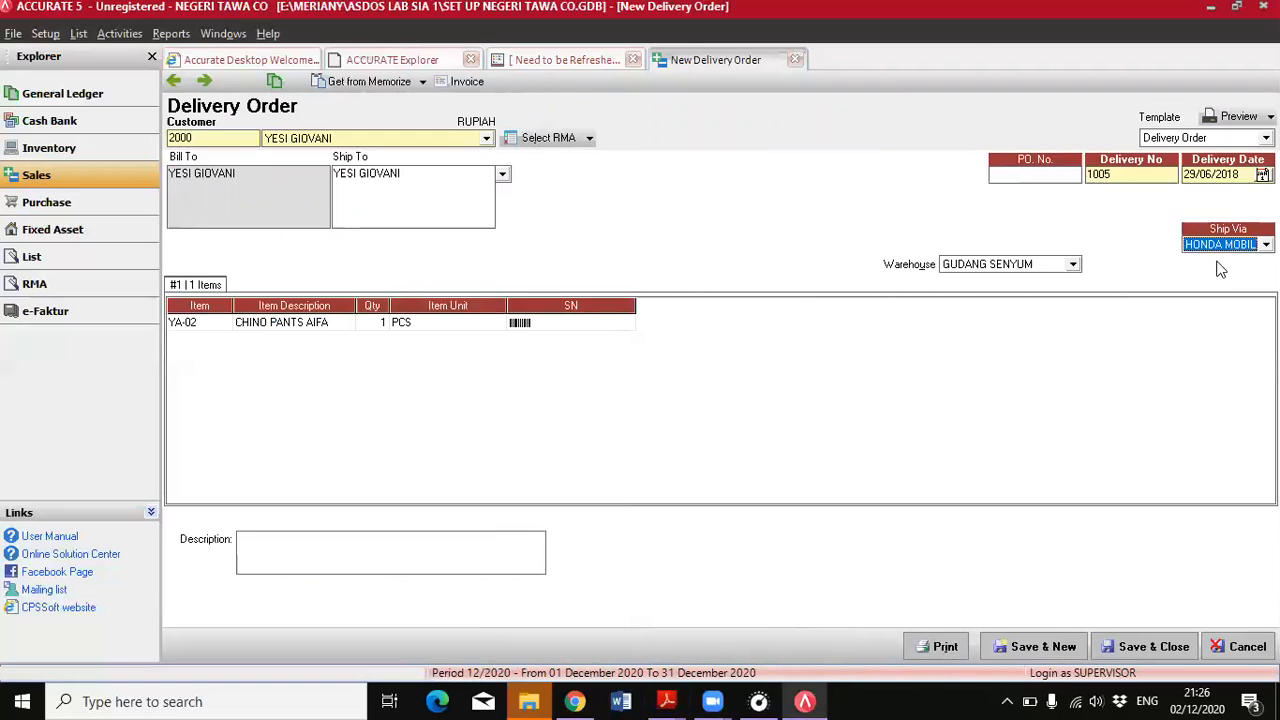
click(1126, 650)
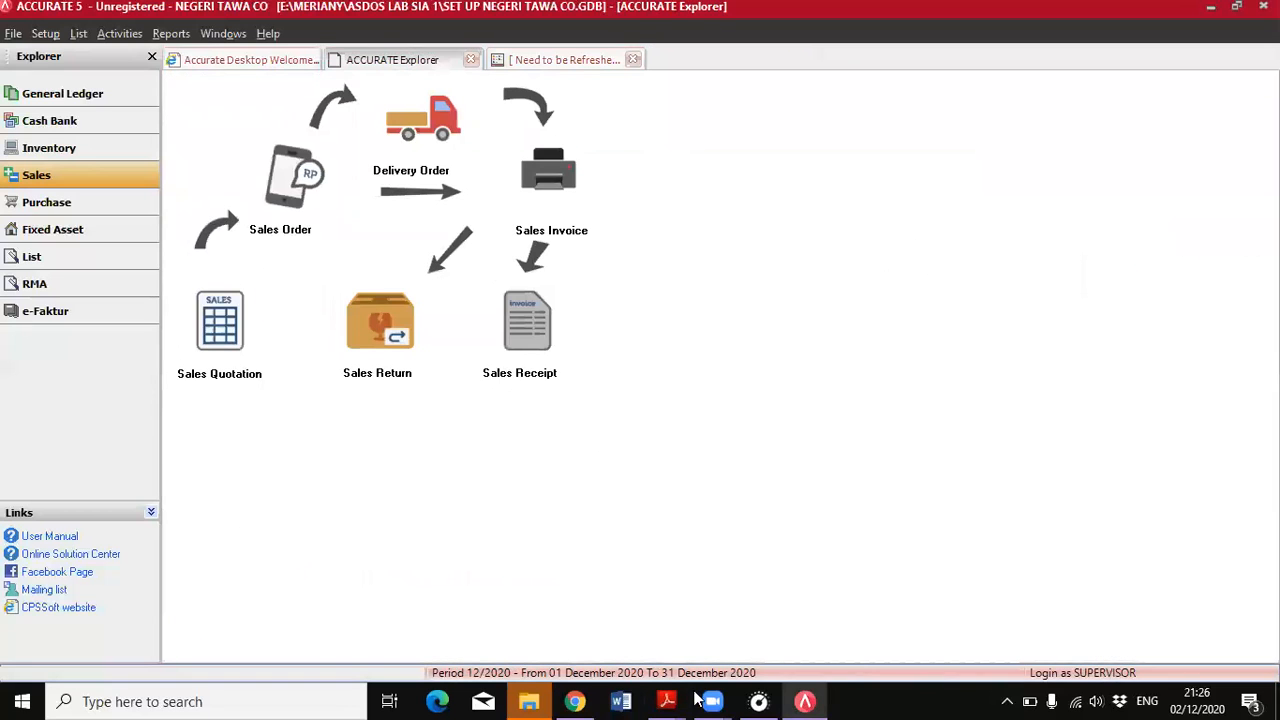
Create a new purchase payment for the vendor named in the PDF's 30 June debt payment through Bank BCA
mouse_move(672, 700)
click(771, 610)
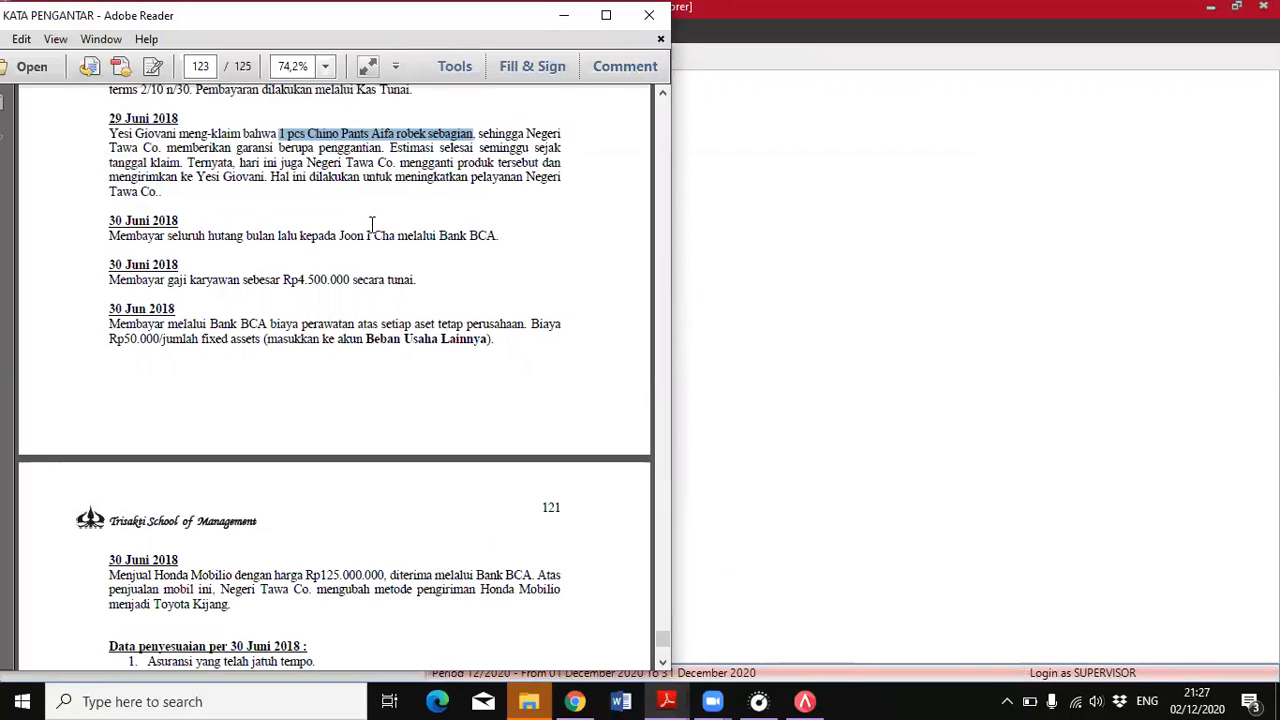
click(743, 271)
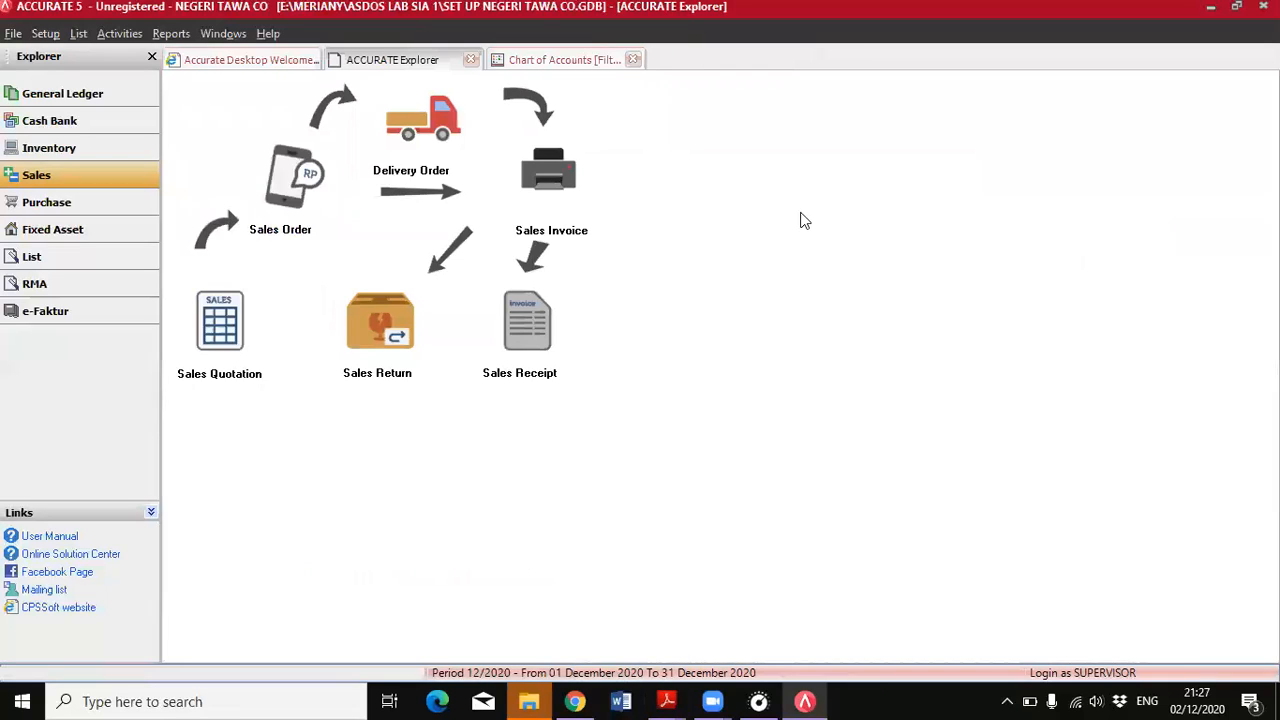
click(35, 204)
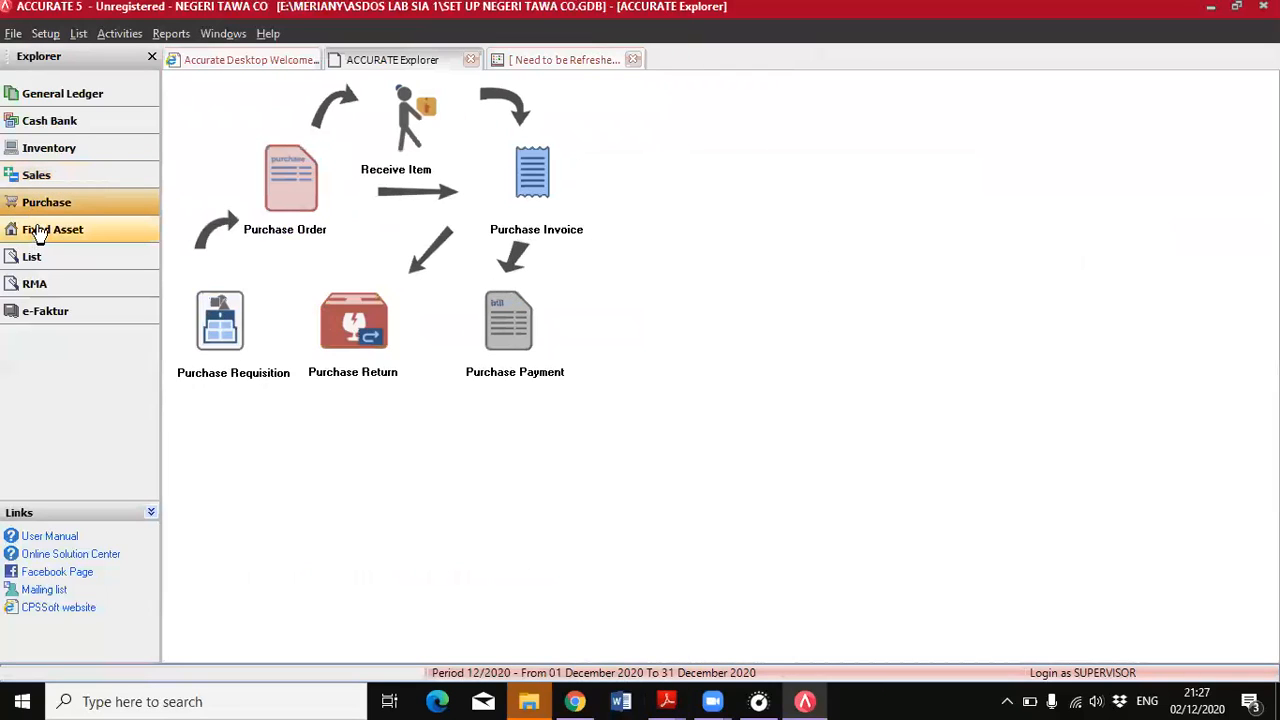
click(500, 330)
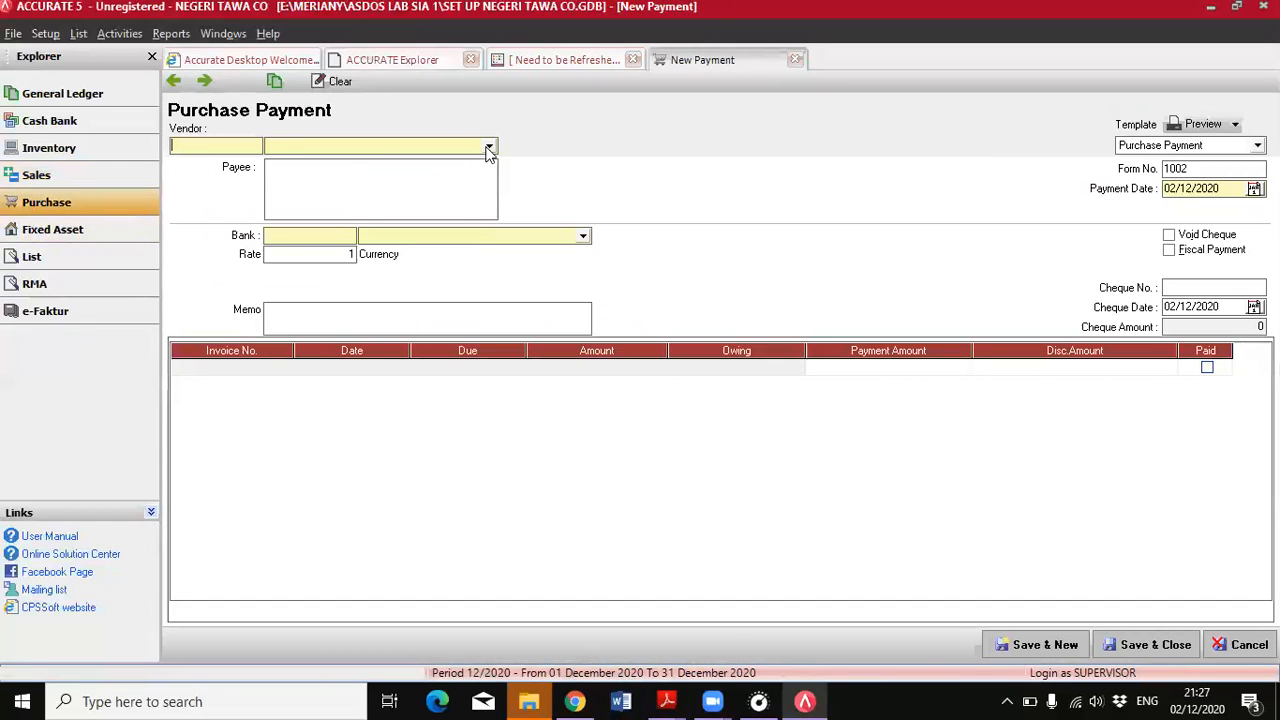
click(489, 147)
click(315, 196)
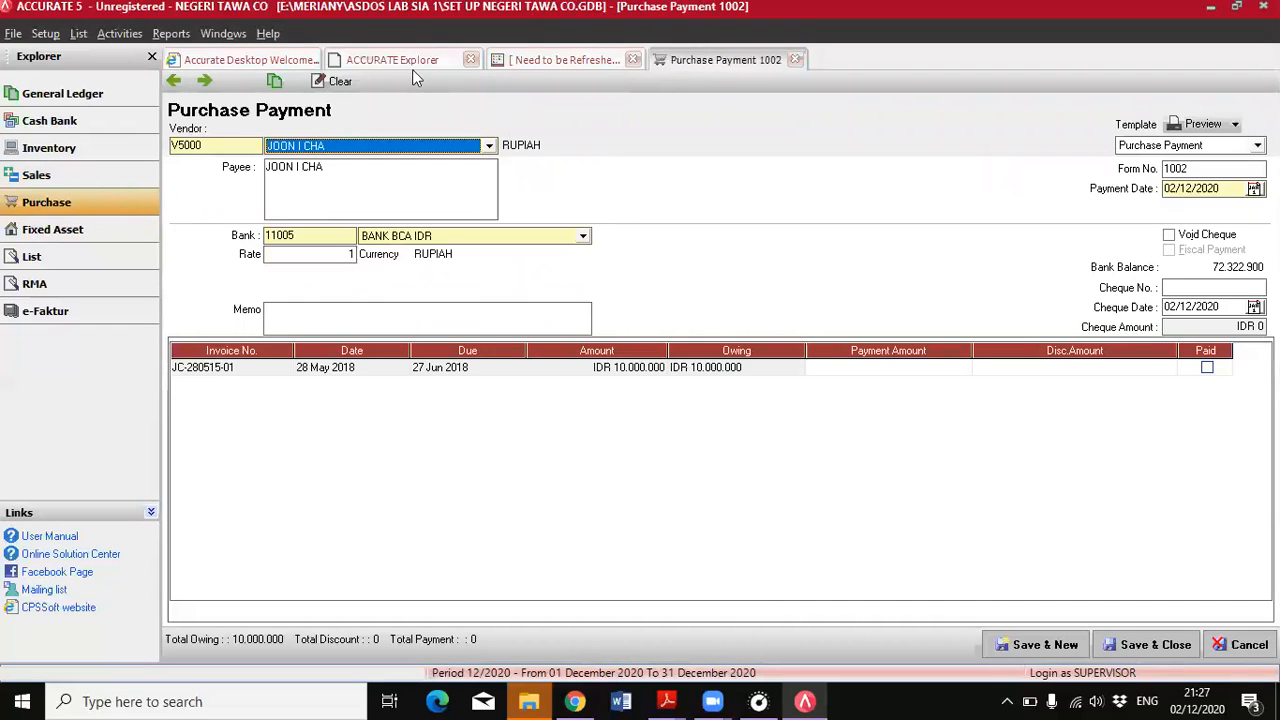
Set both the payment date and the cheque date of the purchase payment to 30/06/2018
mouse_move(666, 701)
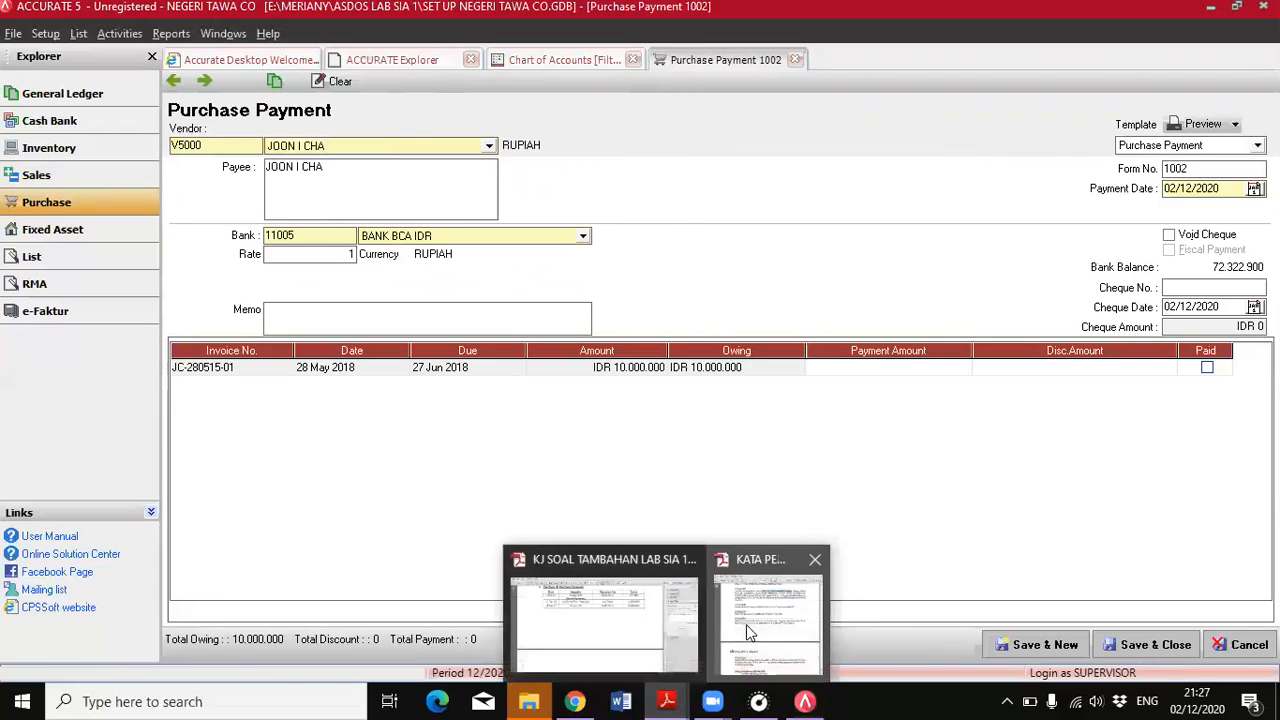
click(605, 640)
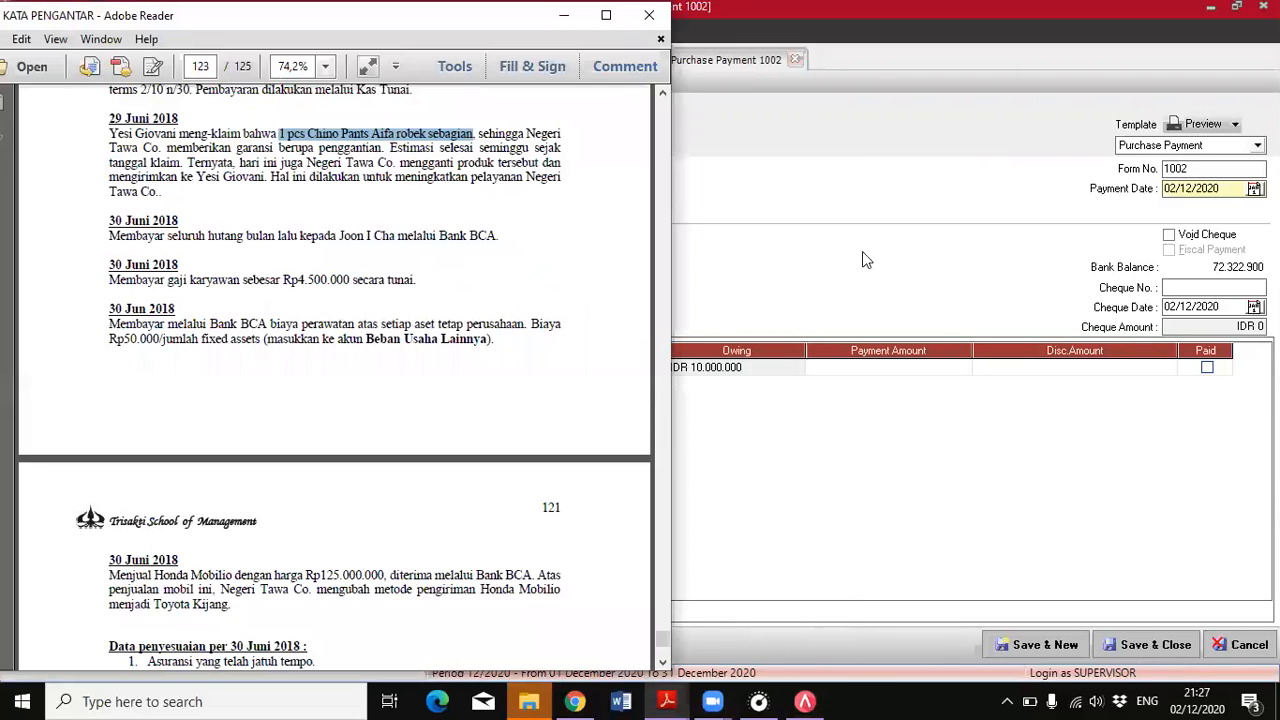
click(1166, 190)
text(19/)
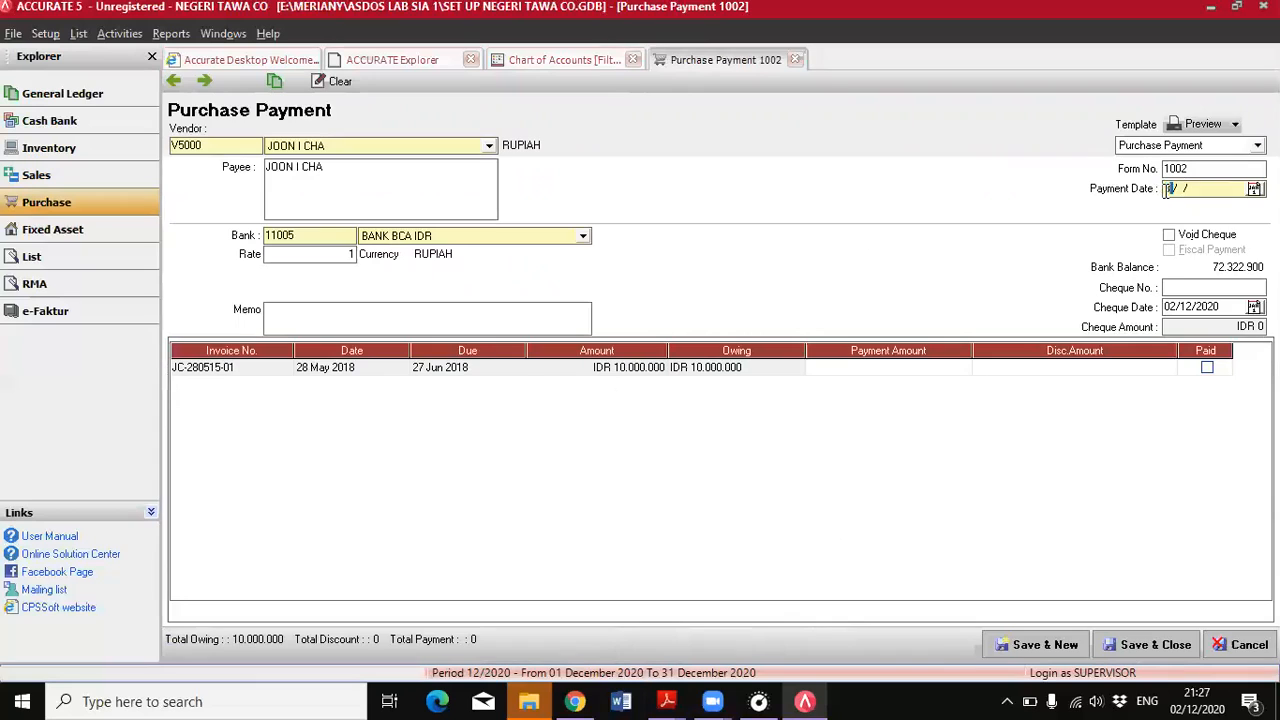
text(06/2018)
key(Tab)
text(3006201)
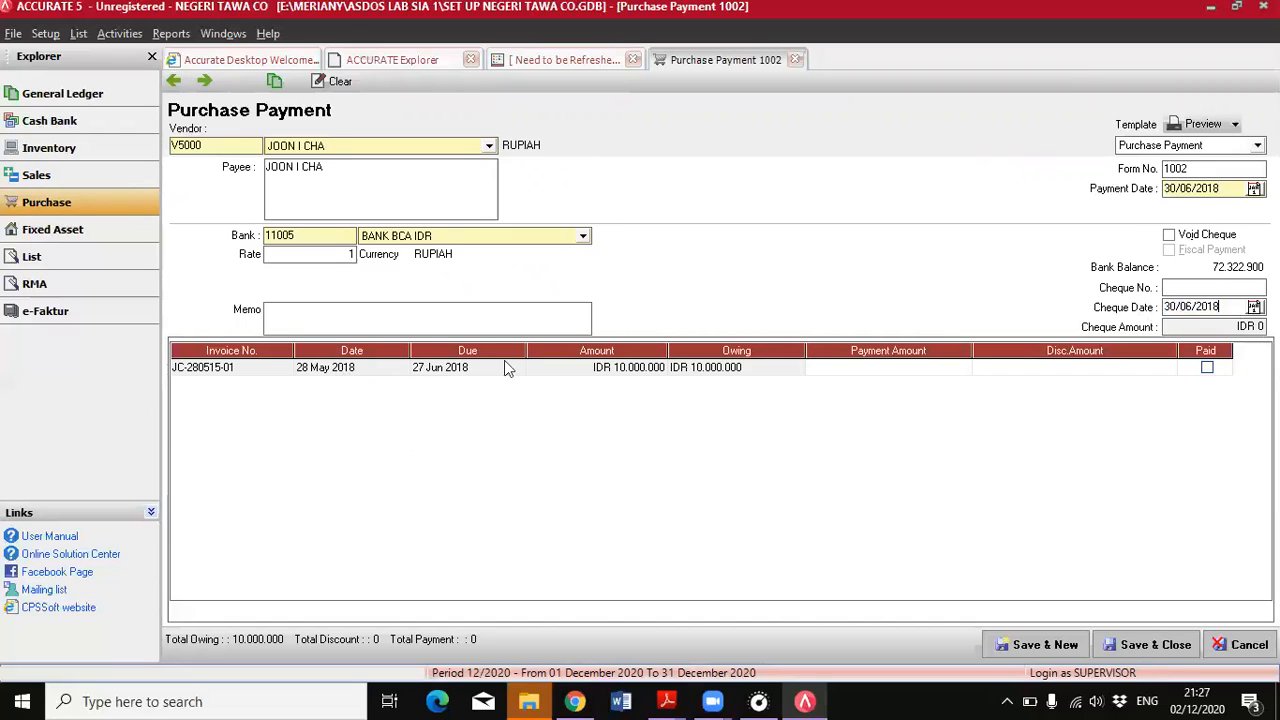
Mark the vendor's 28 May 2018 invoice as paid in full, and save and close the purchase payment
click(1207, 369)
click(1207, 369)
click(1218, 332)
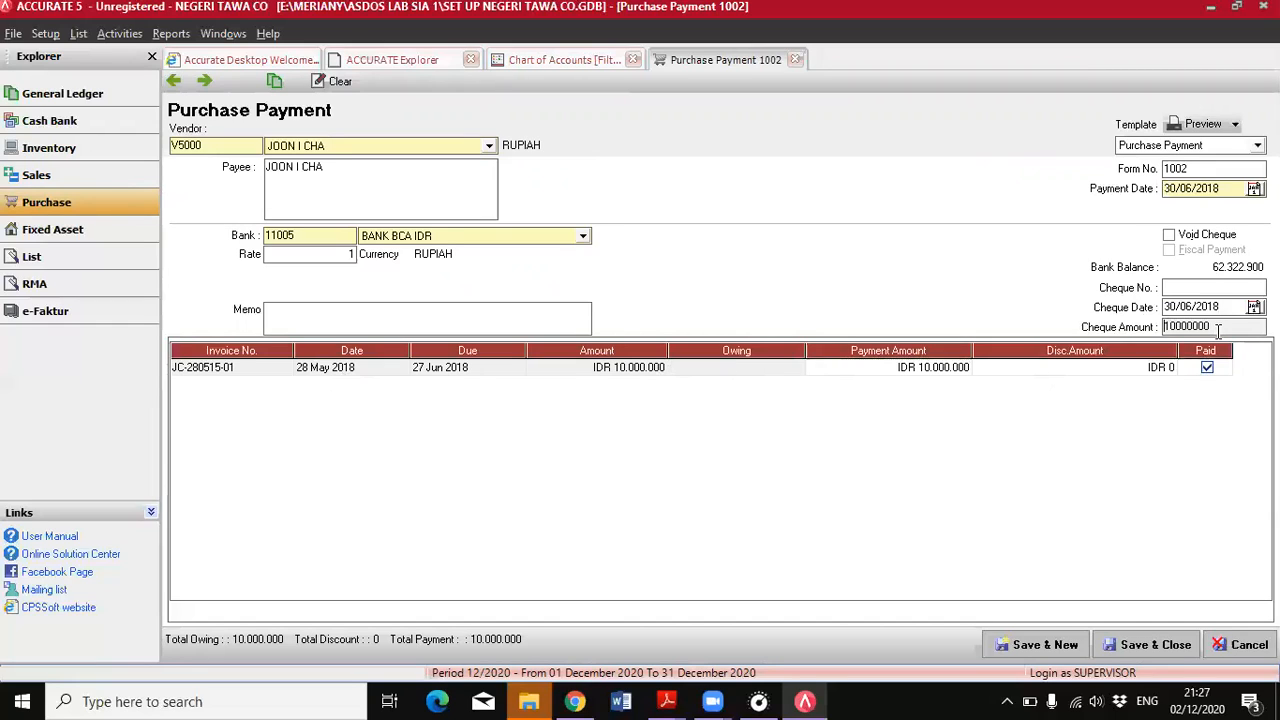
click(1241, 415)
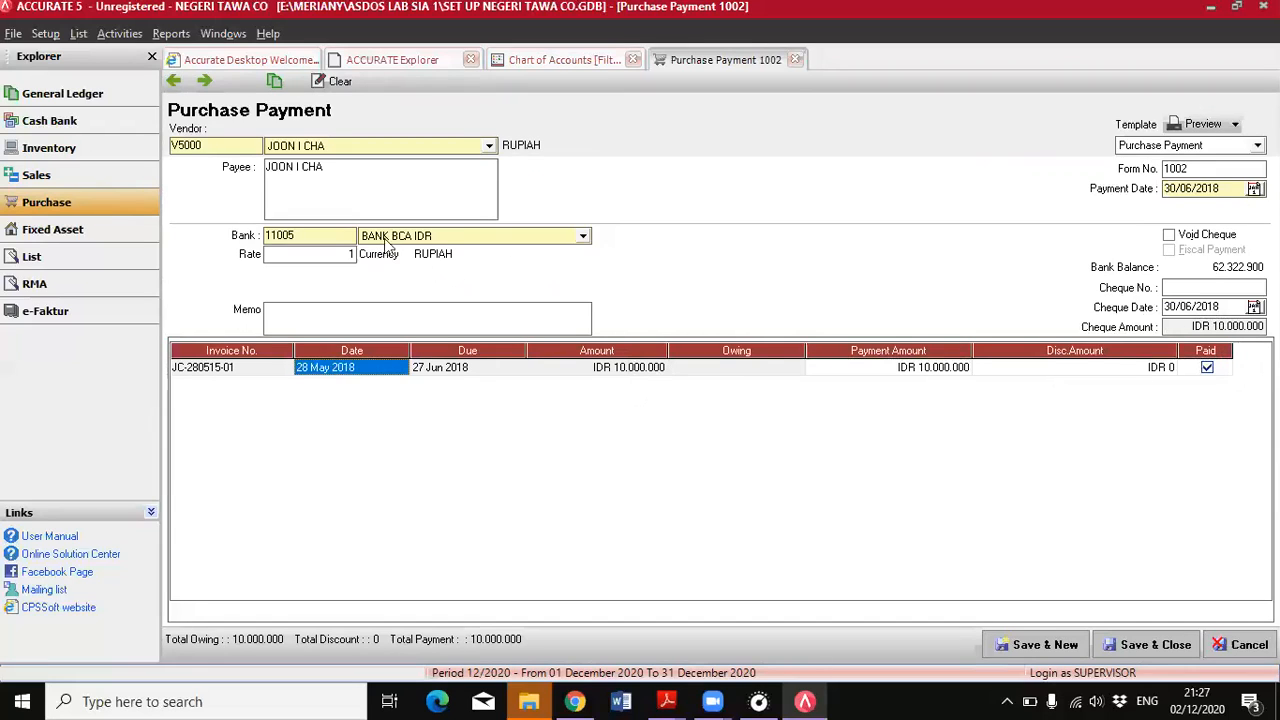
click(1155, 649)
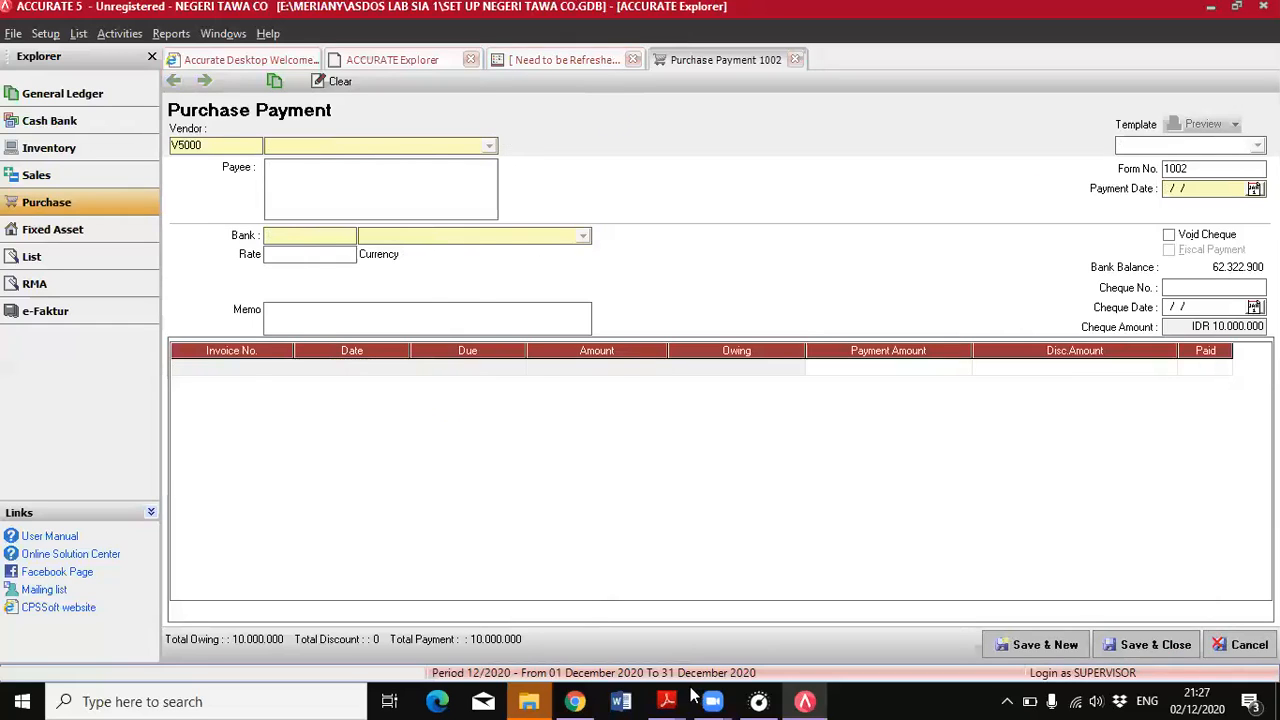
Create a new Cash Bank payment from KAS TUNAI for the PDF's employee salary entry, dated 30/06/2018
mouse_move(672, 699)
click(771, 640)
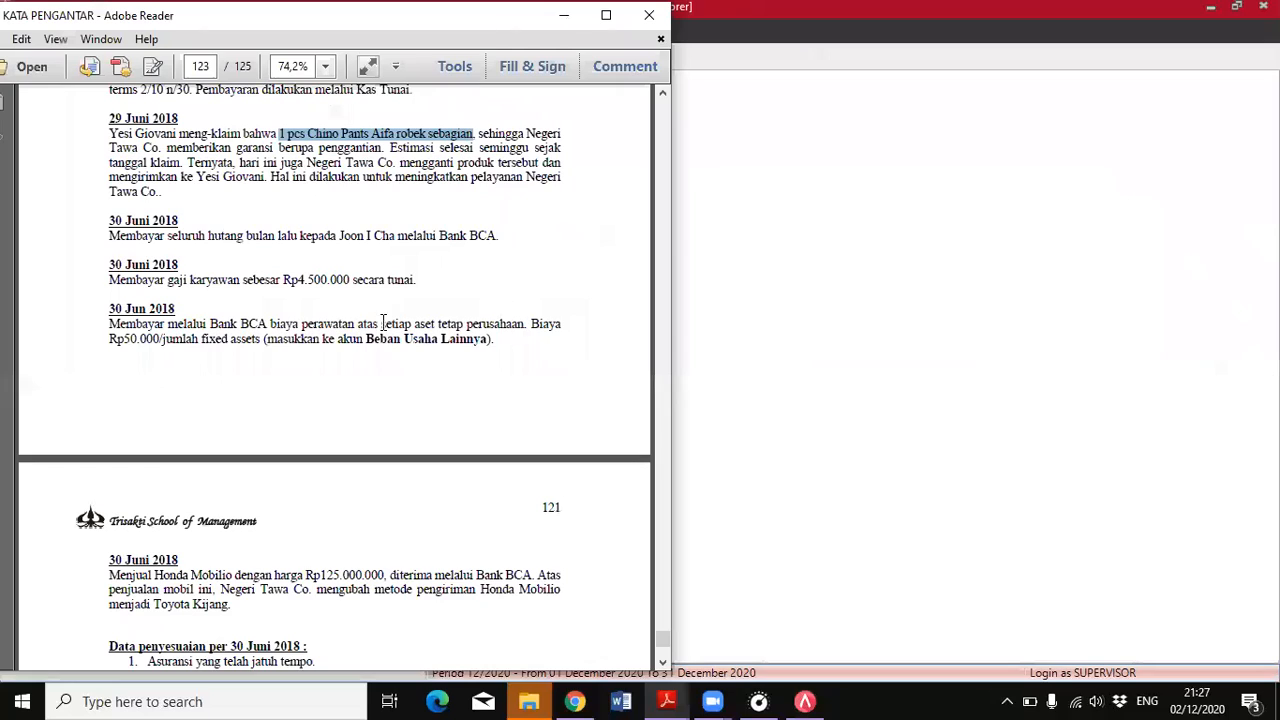
click(109, 279)
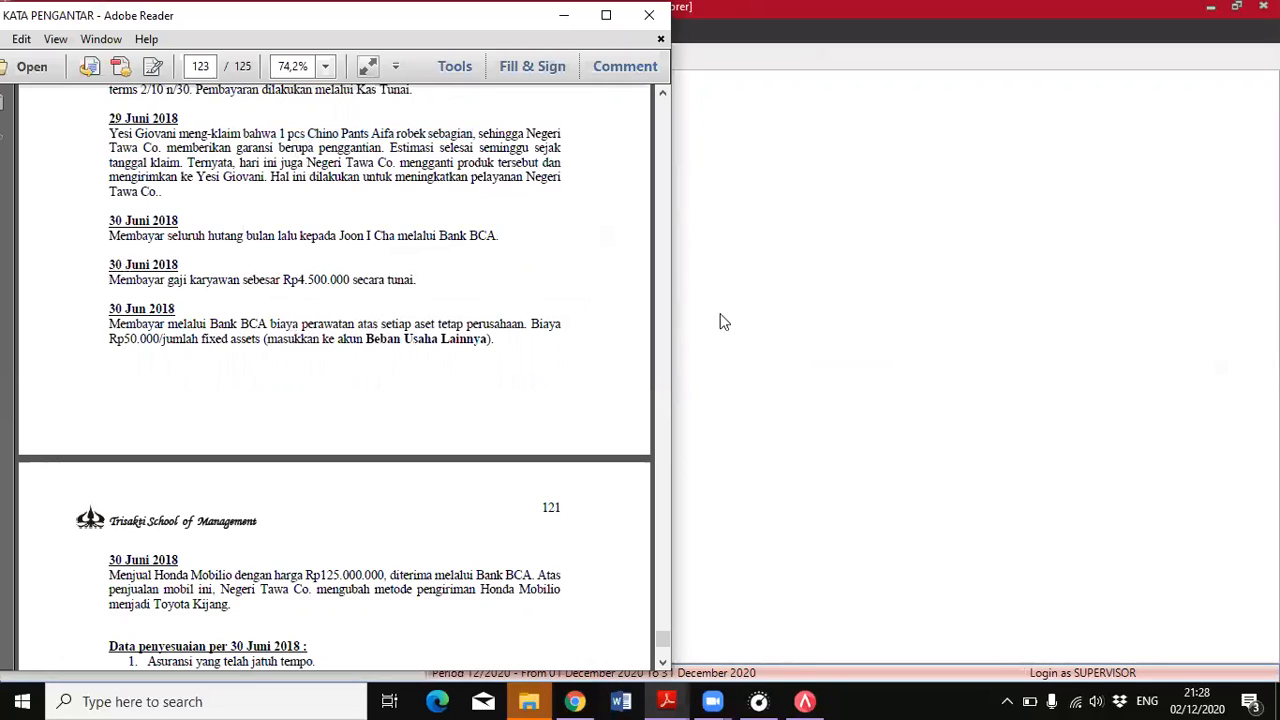
click(778, 355)
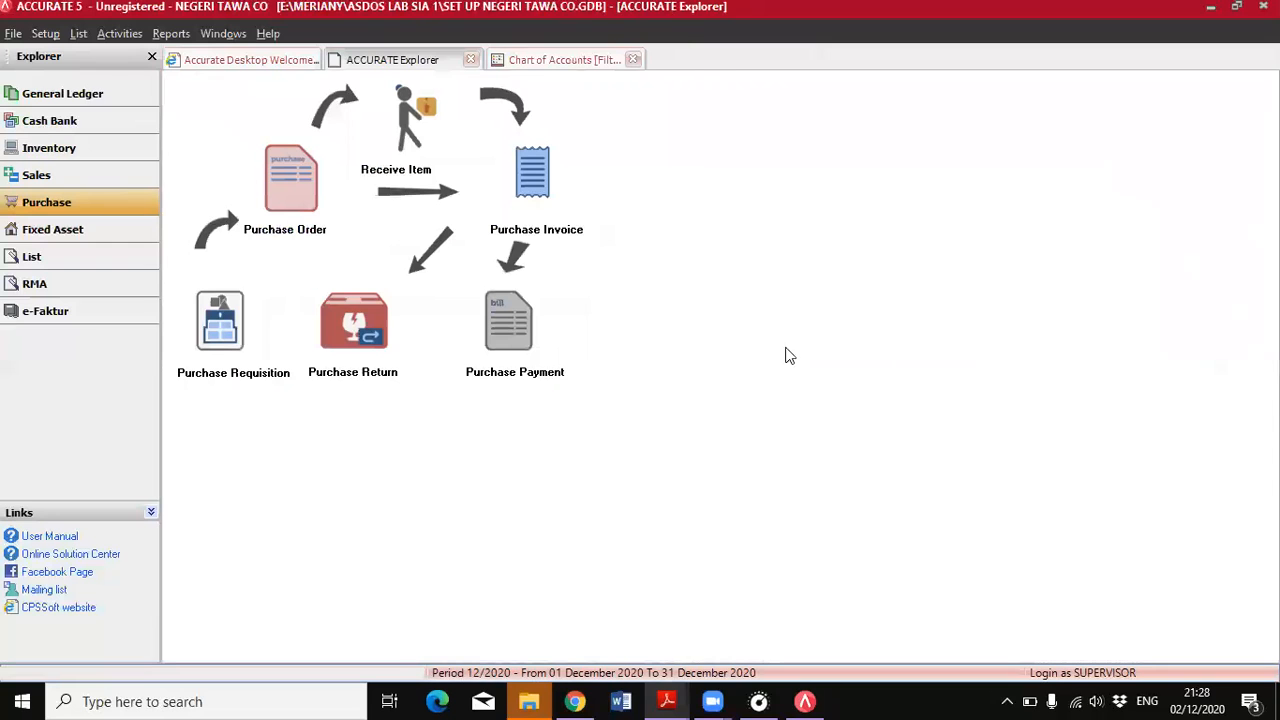
click(44, 123)
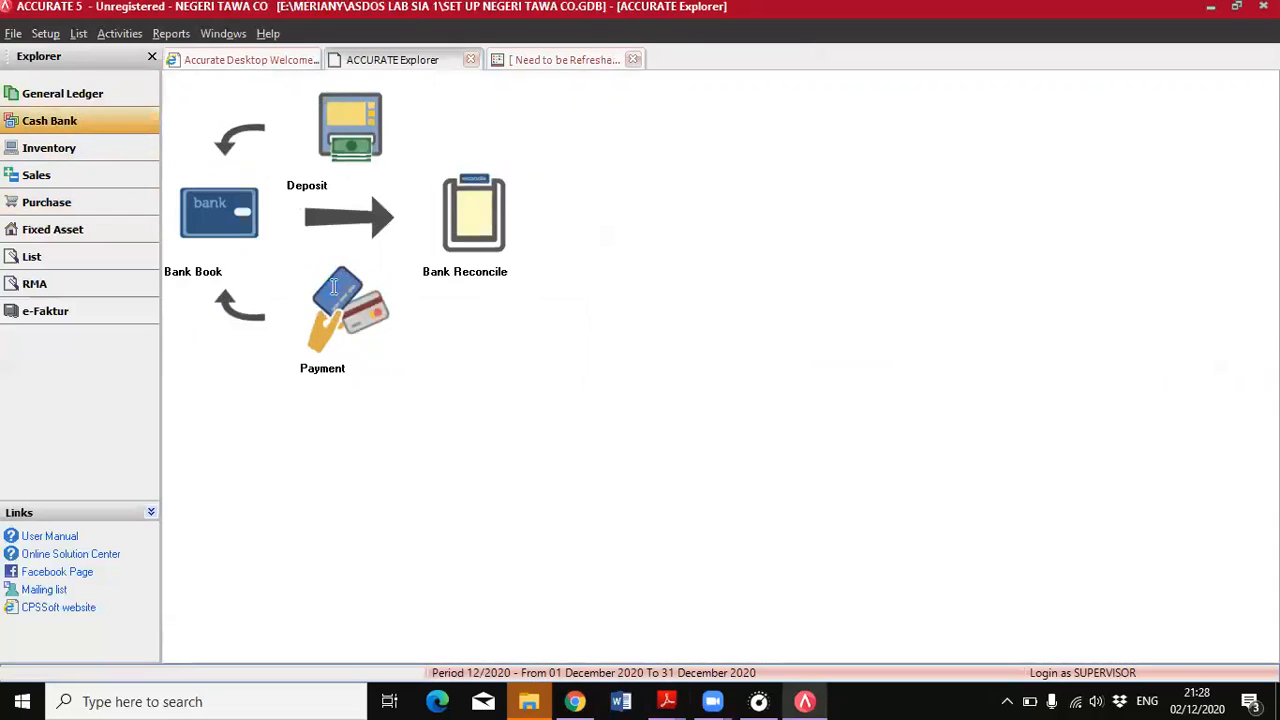
click(333, 287)
click(474, 131)
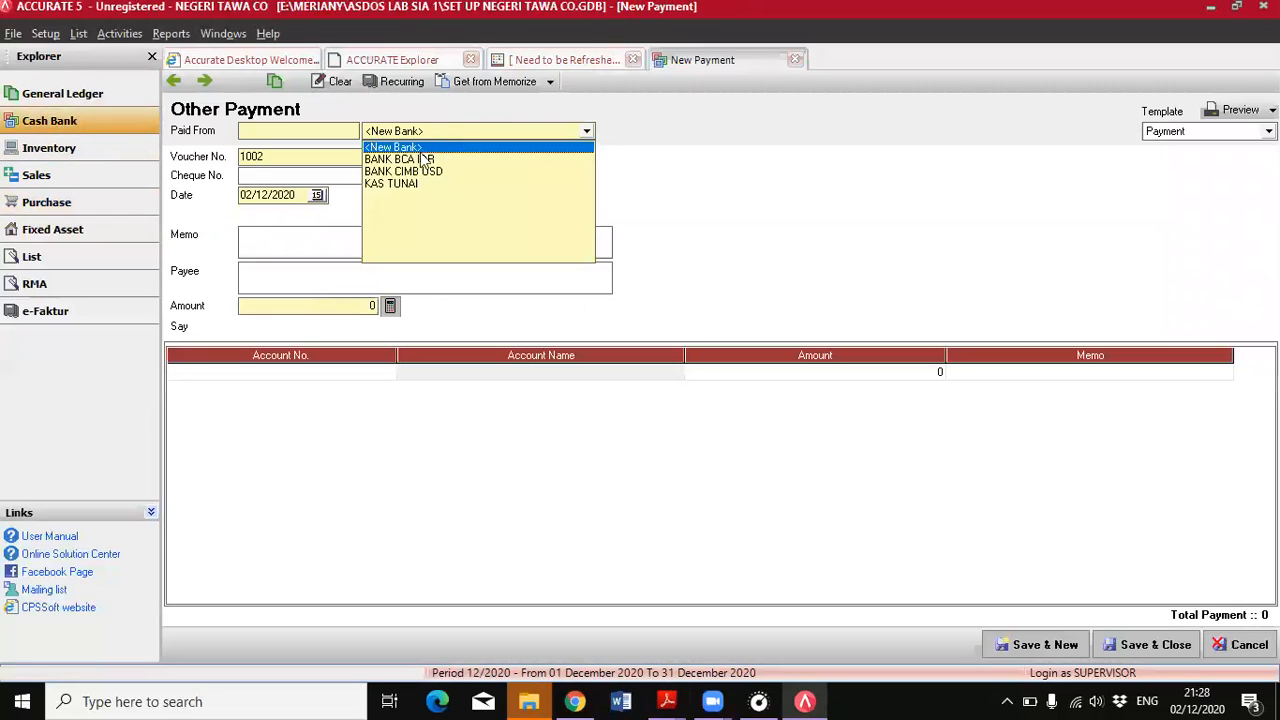
click(400, 183)
drag(304, 196, 225, 202)
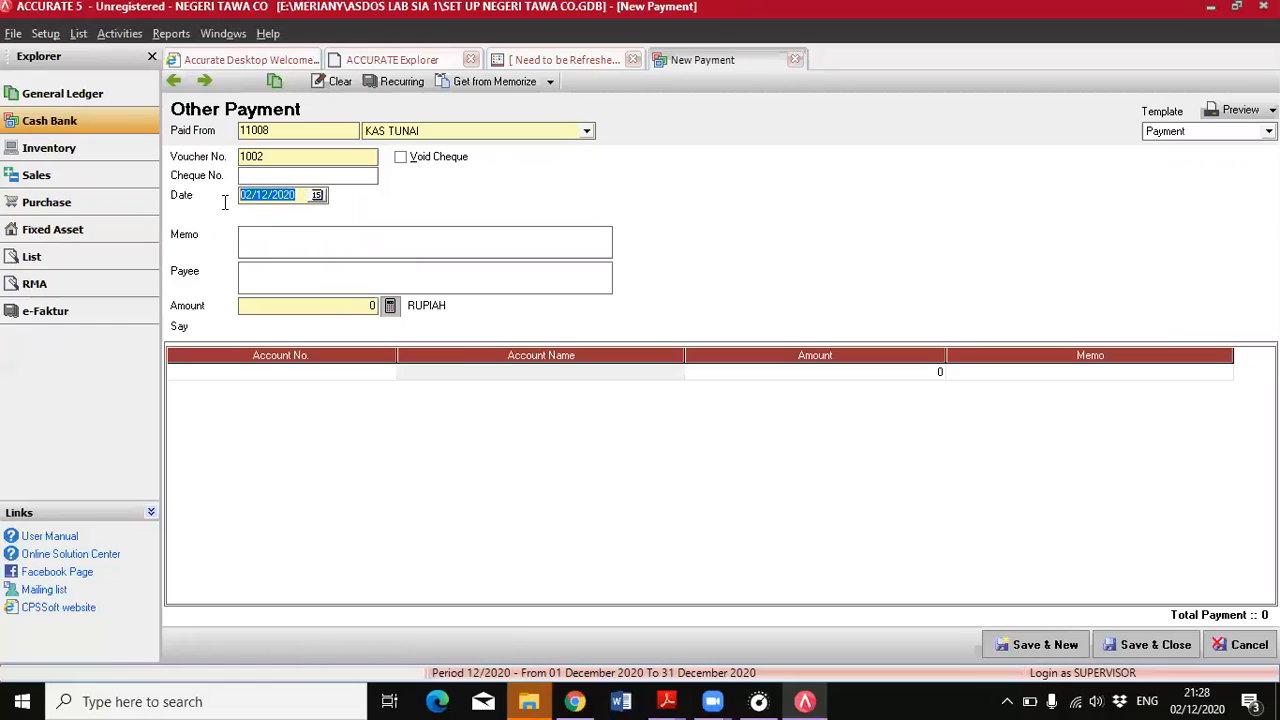
text(30/06/2018)
Assign the BEBAN GAJI account to the first line of the salary payment
click(365, 373)
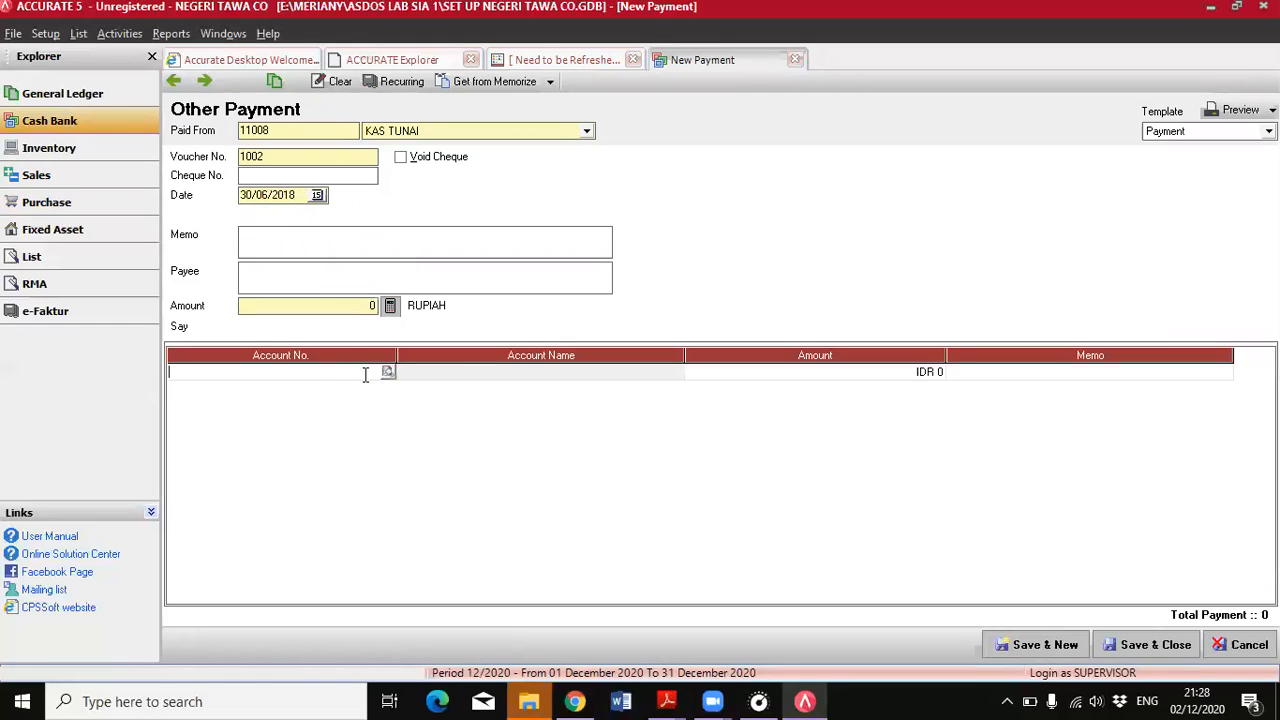
click(388, 372)
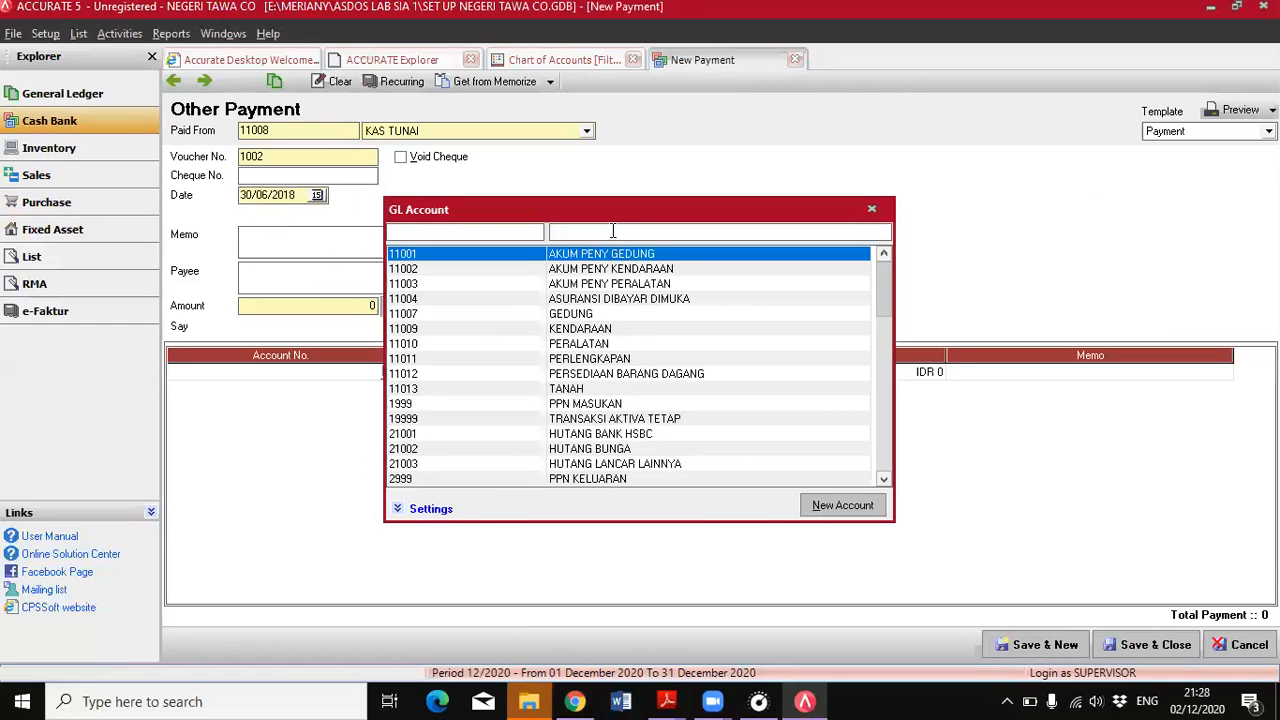
text(b3b)
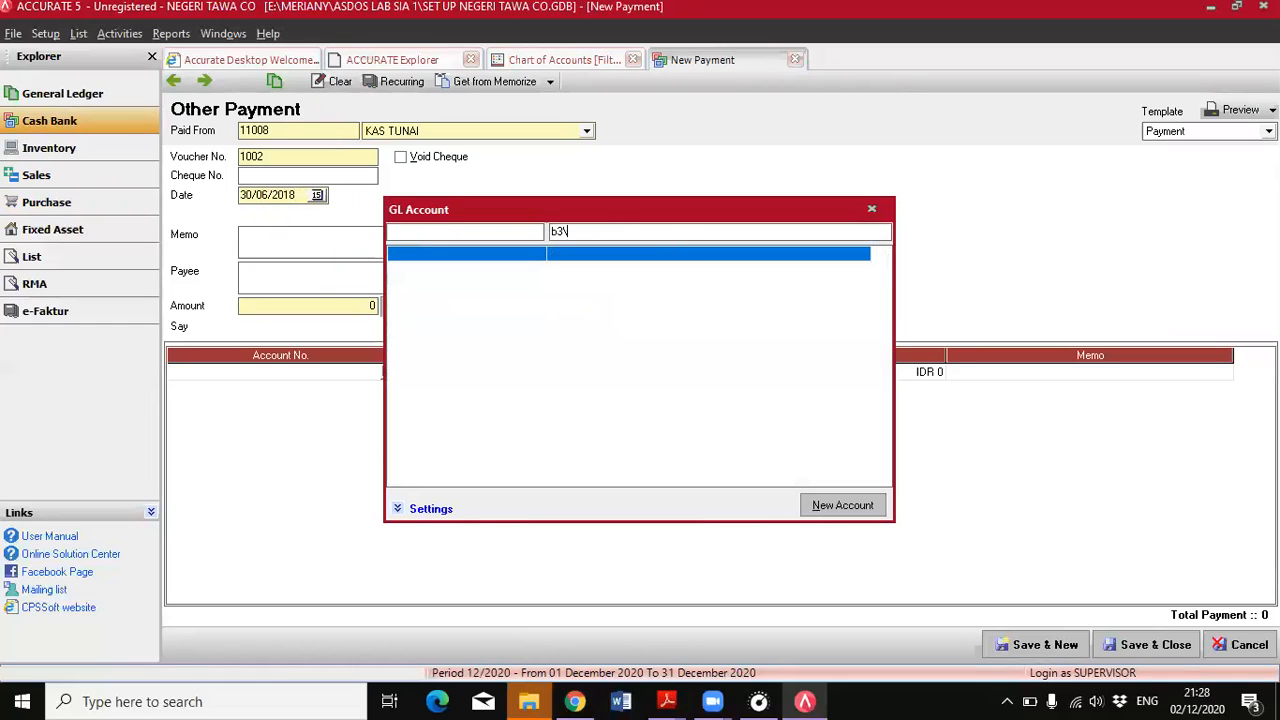
key(BackSpace)
text(eba)
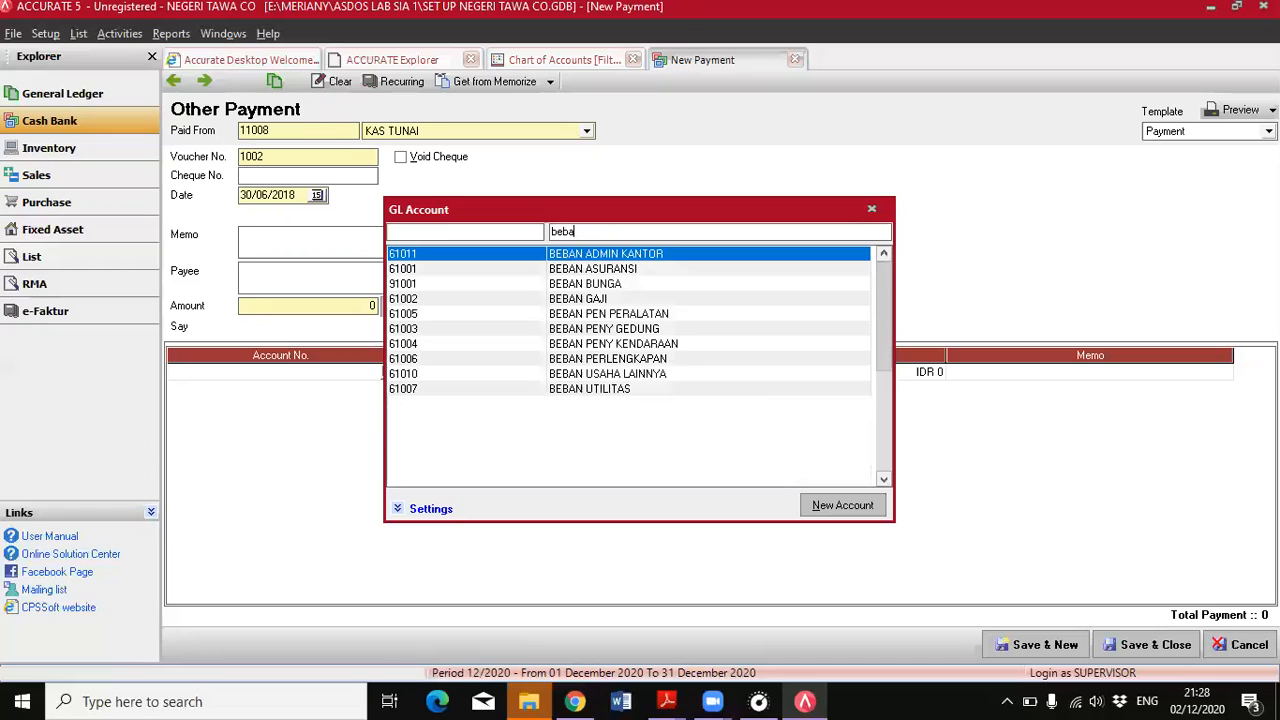
double_click(650, 300)
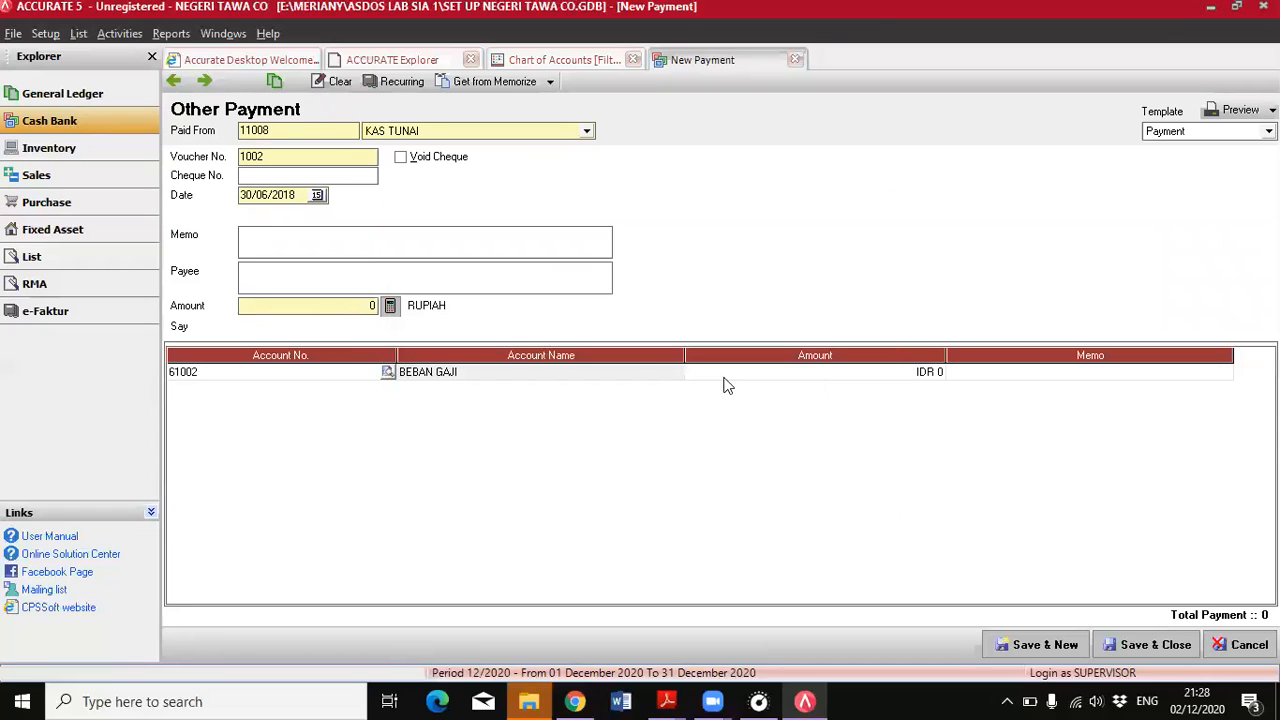
Set the salary line's amount to 4.500.000, calculate the payment amount from it, and save and close the payment
click(757, 377)
text(4.500.000)
key(Tab)
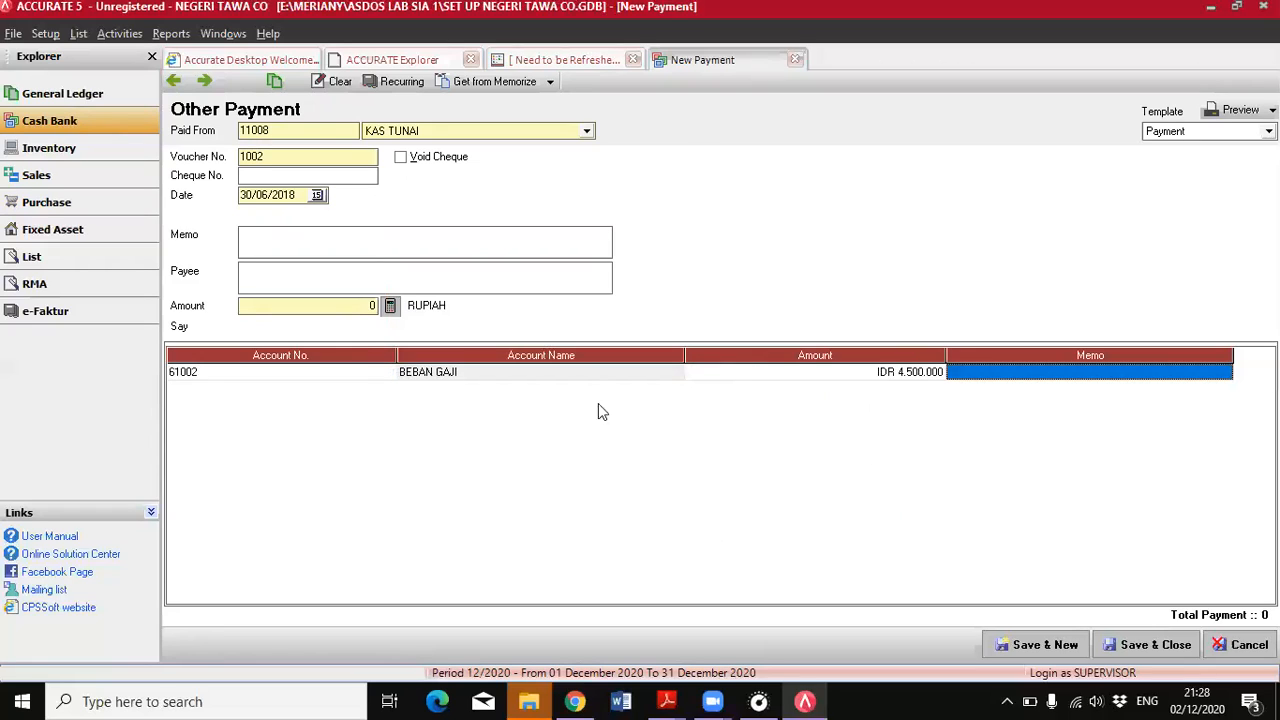
click(395, 314)
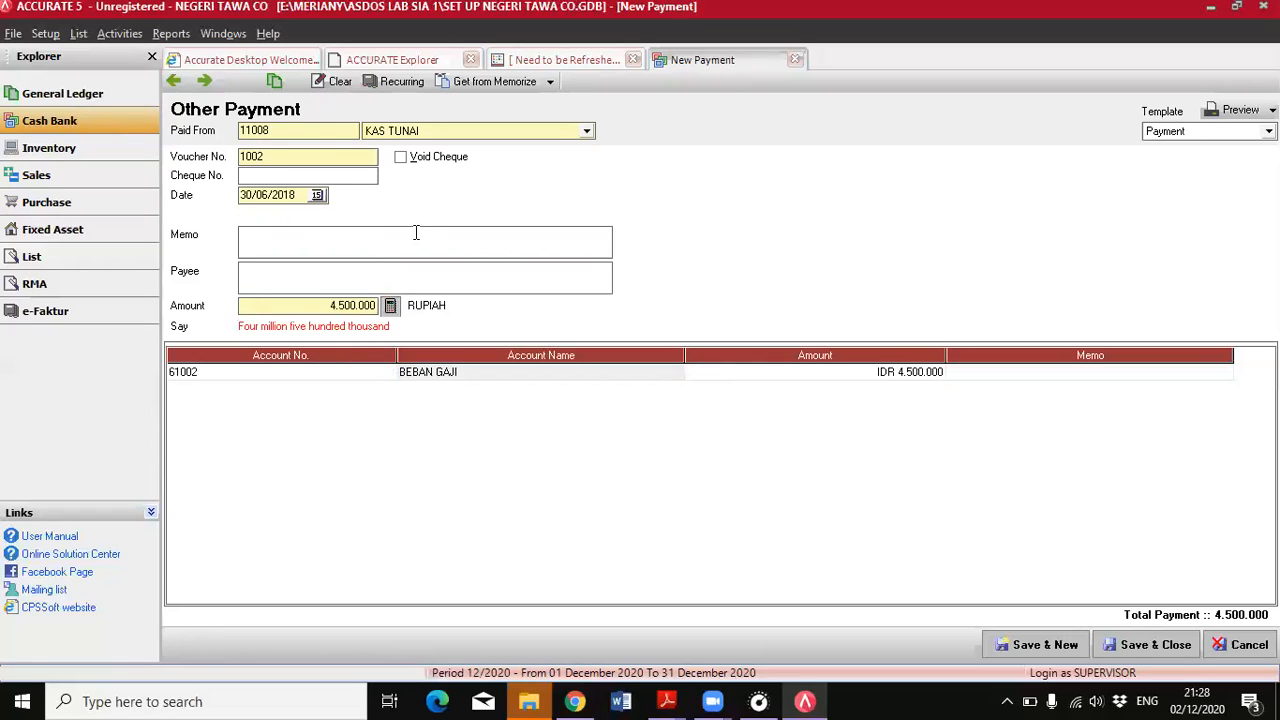
click(1152, 645)
Create a new payment from BANK BCA IDR for the PDF's fixed asset maintenance entry, dated 30/06/2018
mouse_move(675, 700)
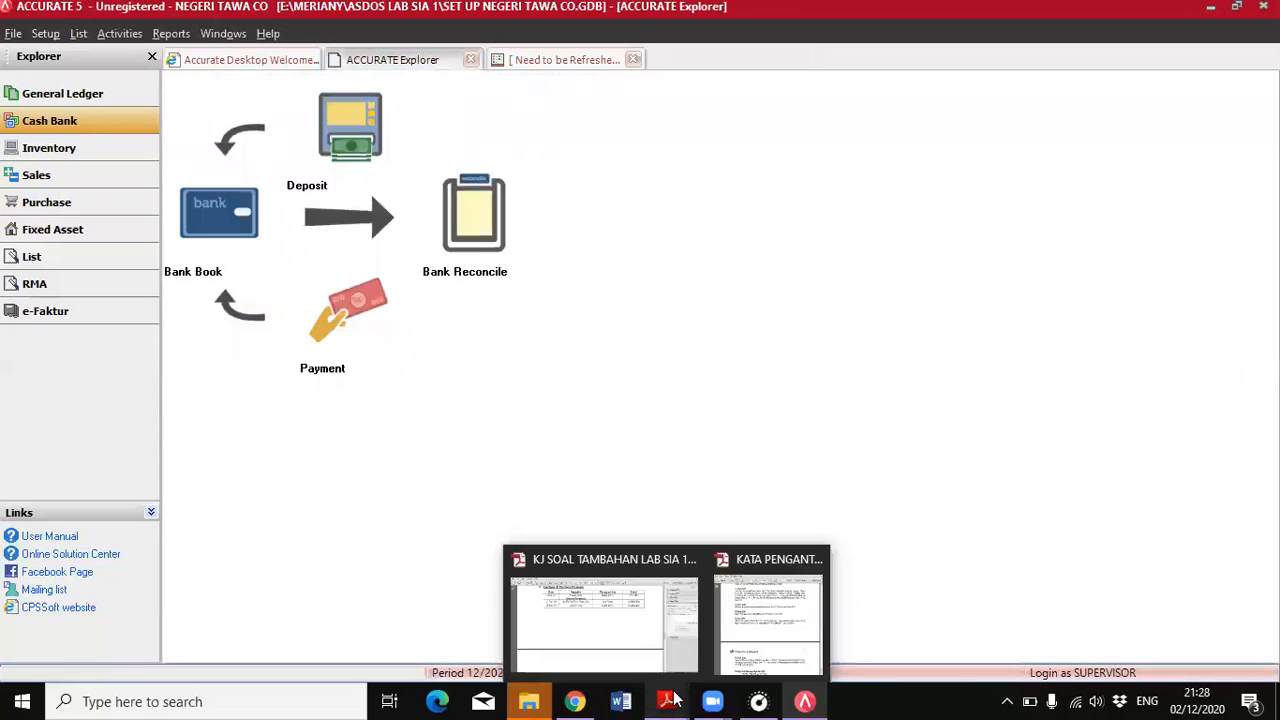
click(783, 650)
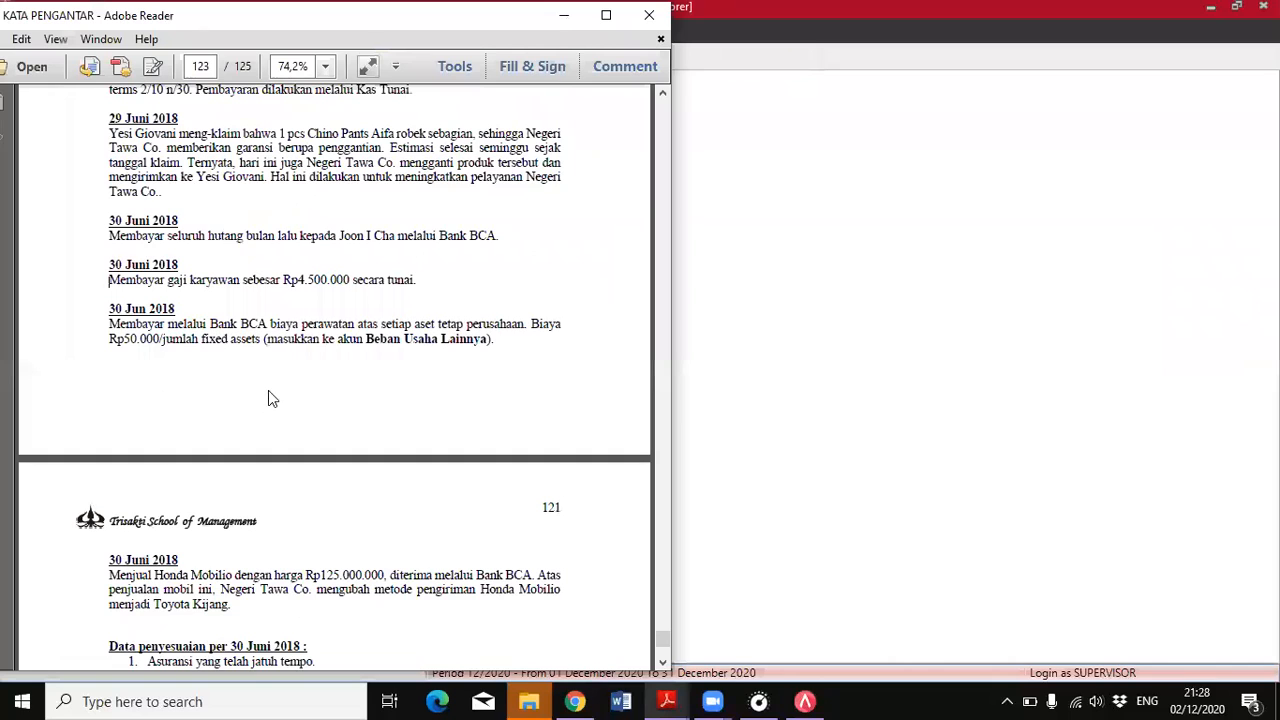
scroll(177, 334, down, 3)
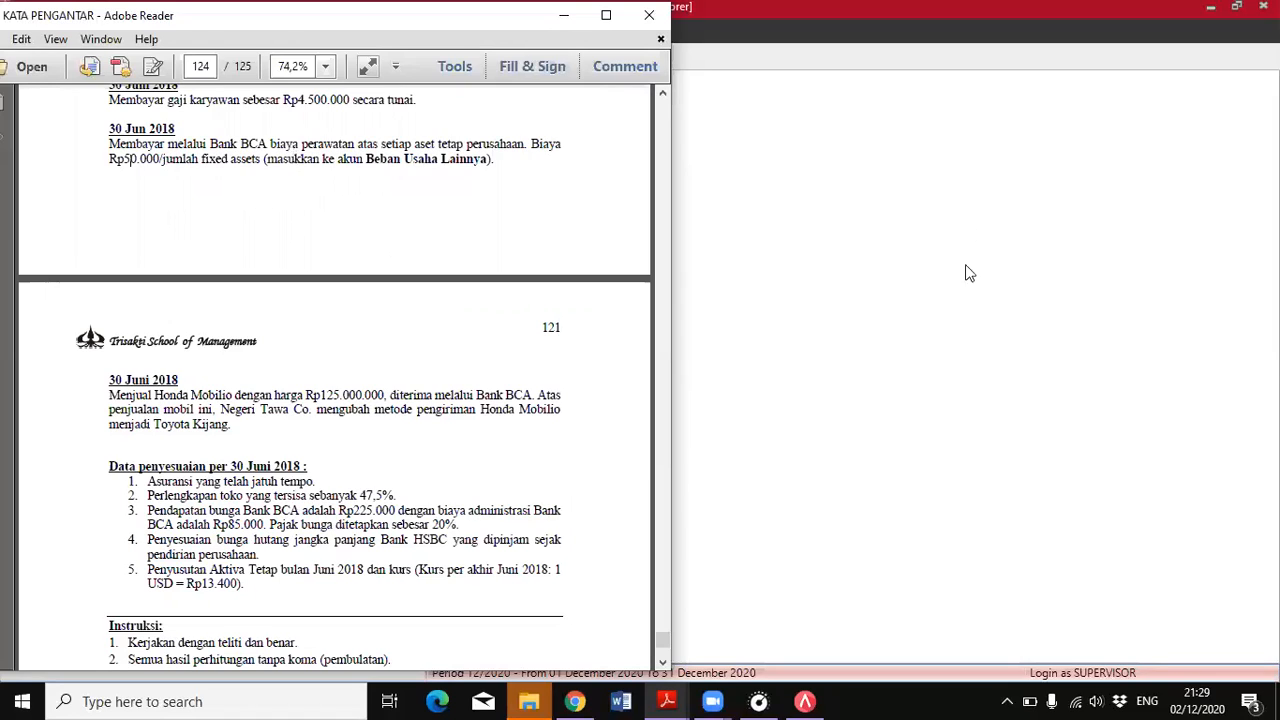
click(918, 307)
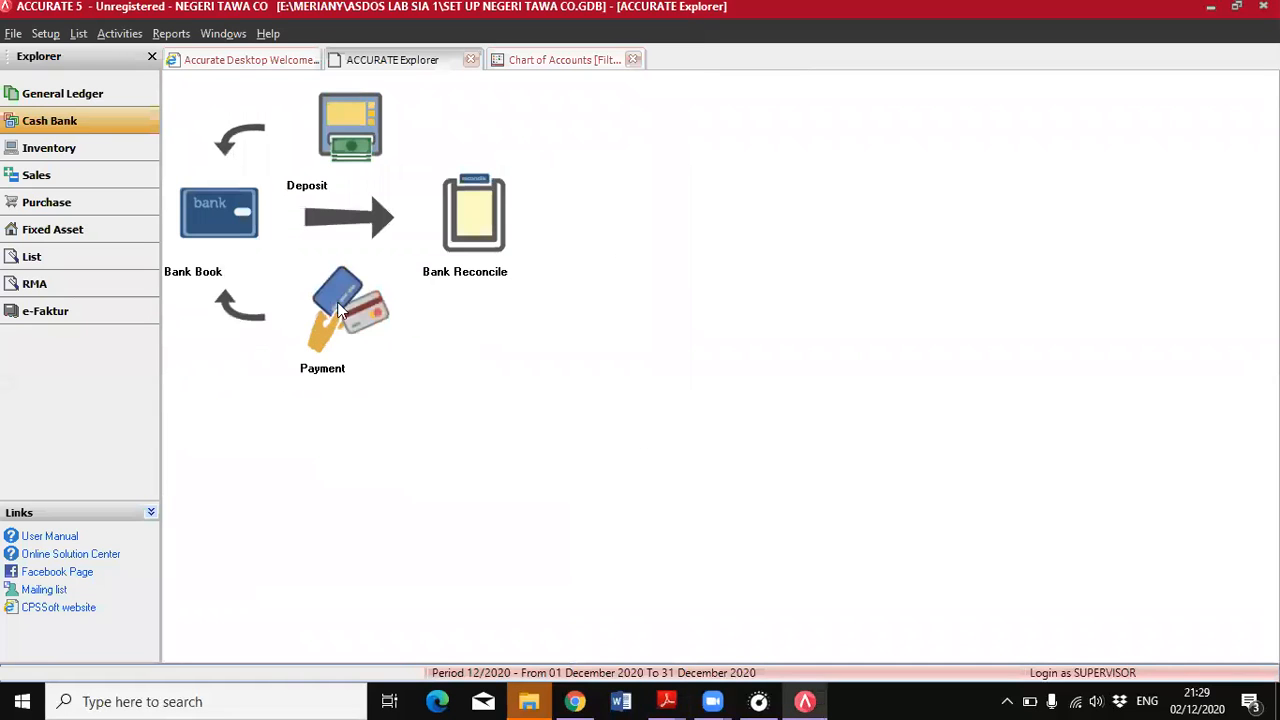
click(340, 275)
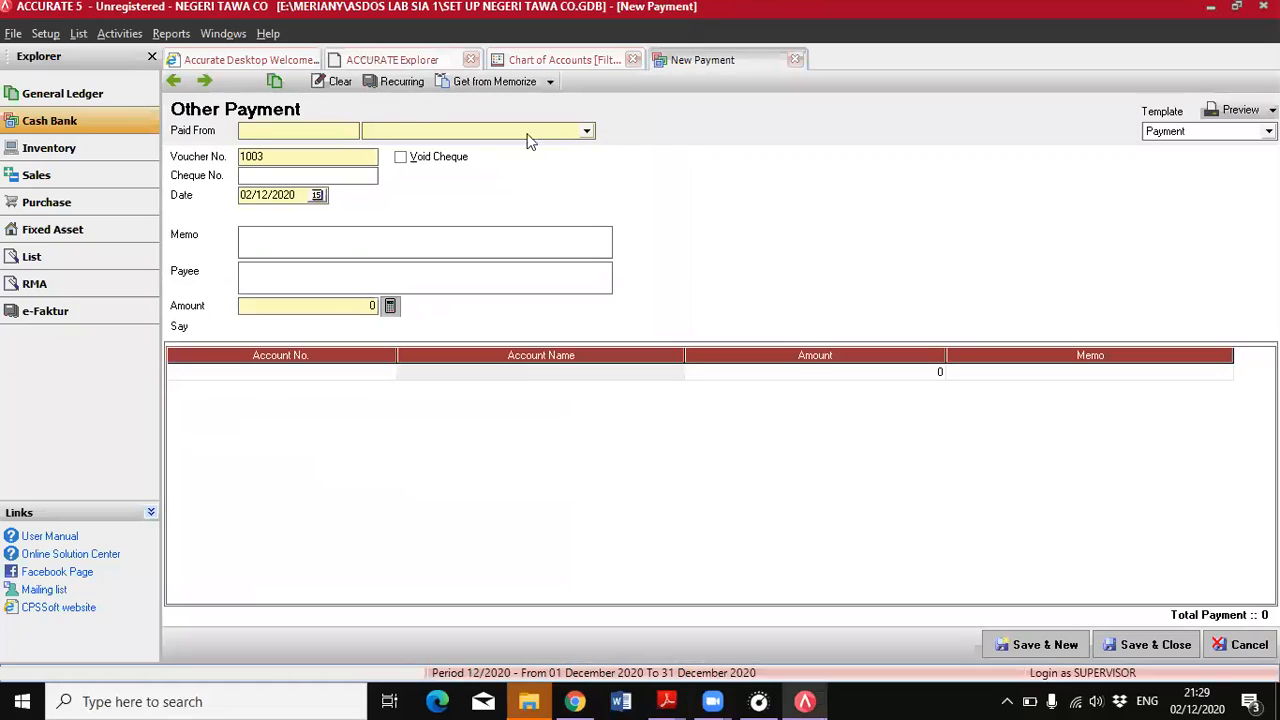
click(526, 133)
click(400, 160)
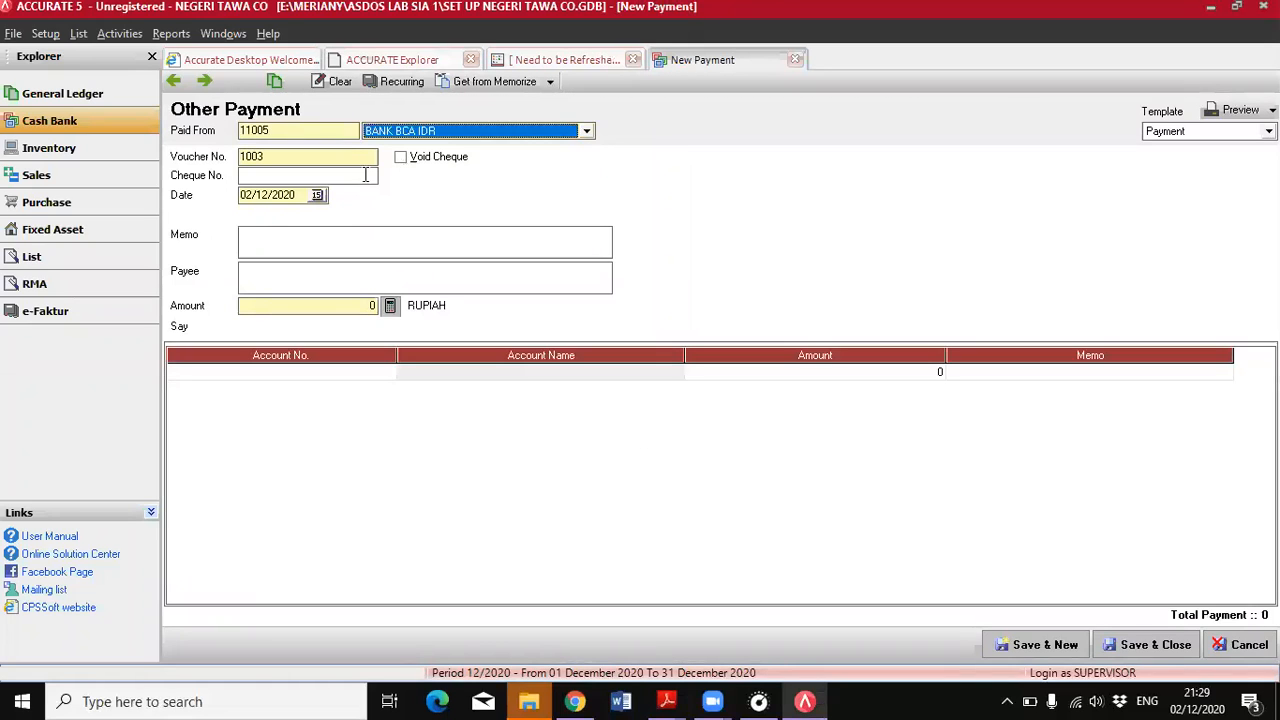
drag(299, 200, 240, 197)
text(30/06/2018)
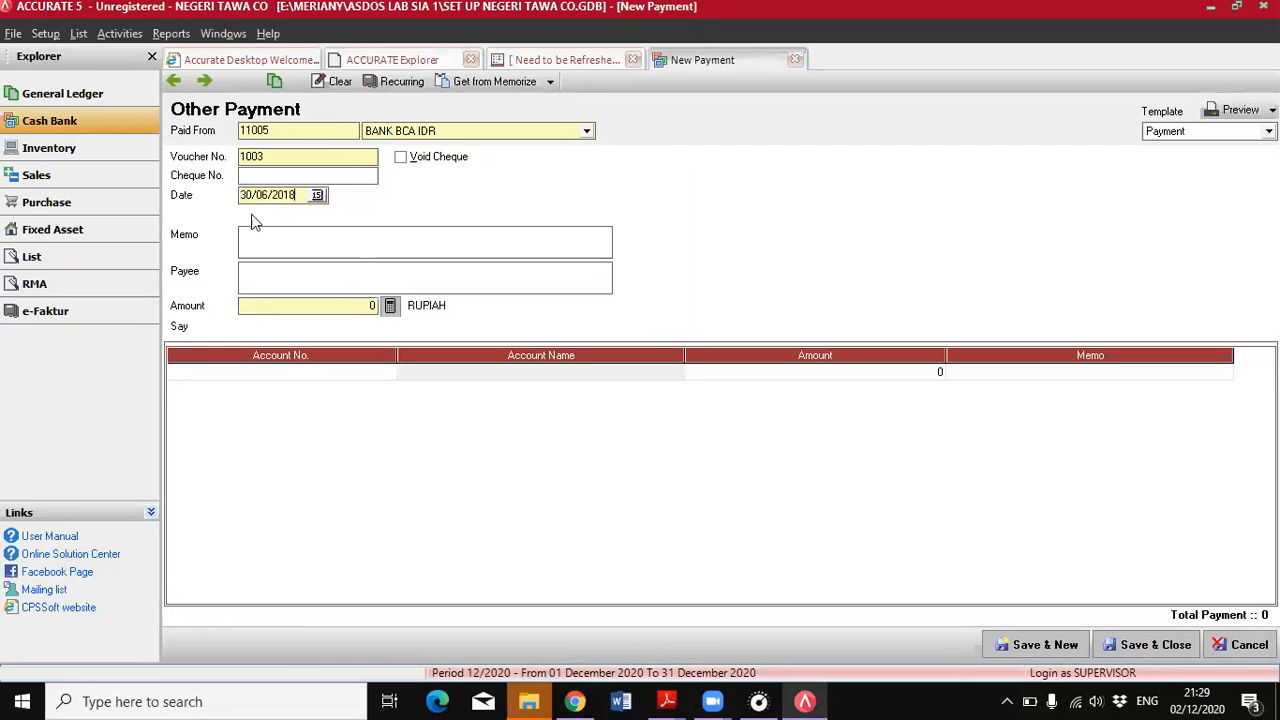
Assign the BEBAN USAHA LAINNYA account to the first line of the maintenance payment
click(306, 376)
click(384, 371)
click(626, 234)
text(biay)
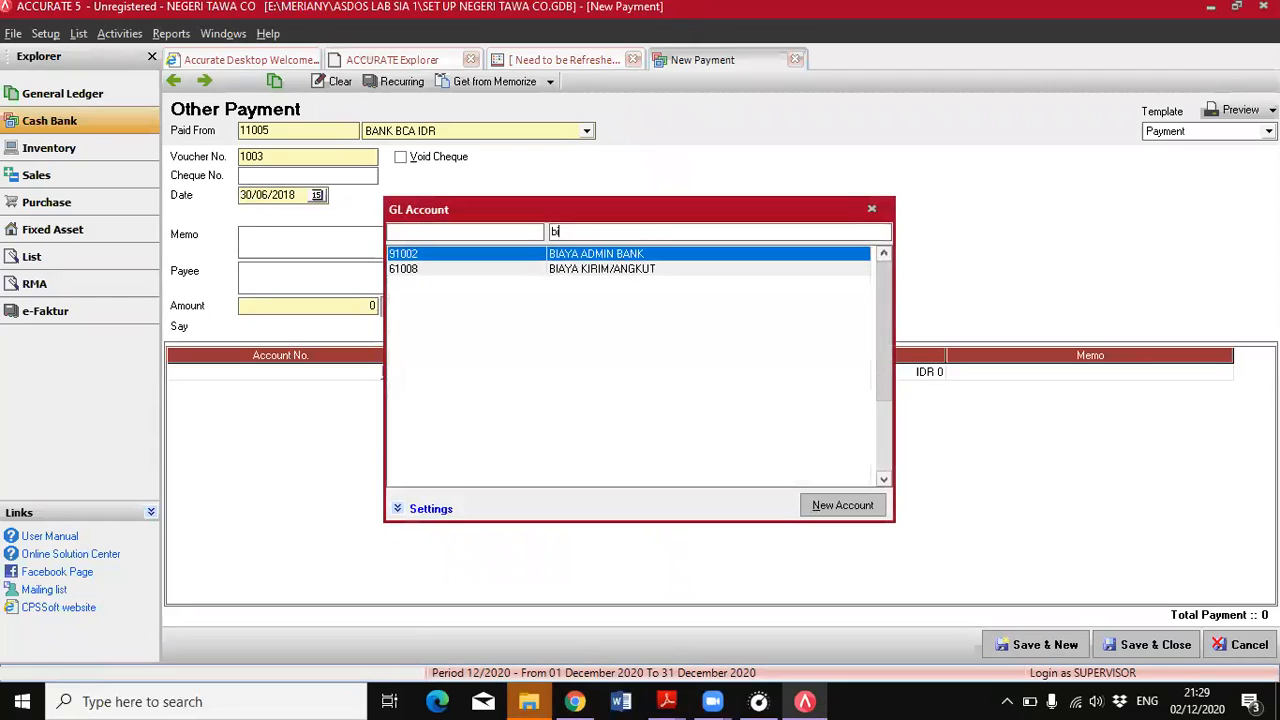
key(BackSpace)
key(BackSpace)
key(BackSpace)
text(beb)
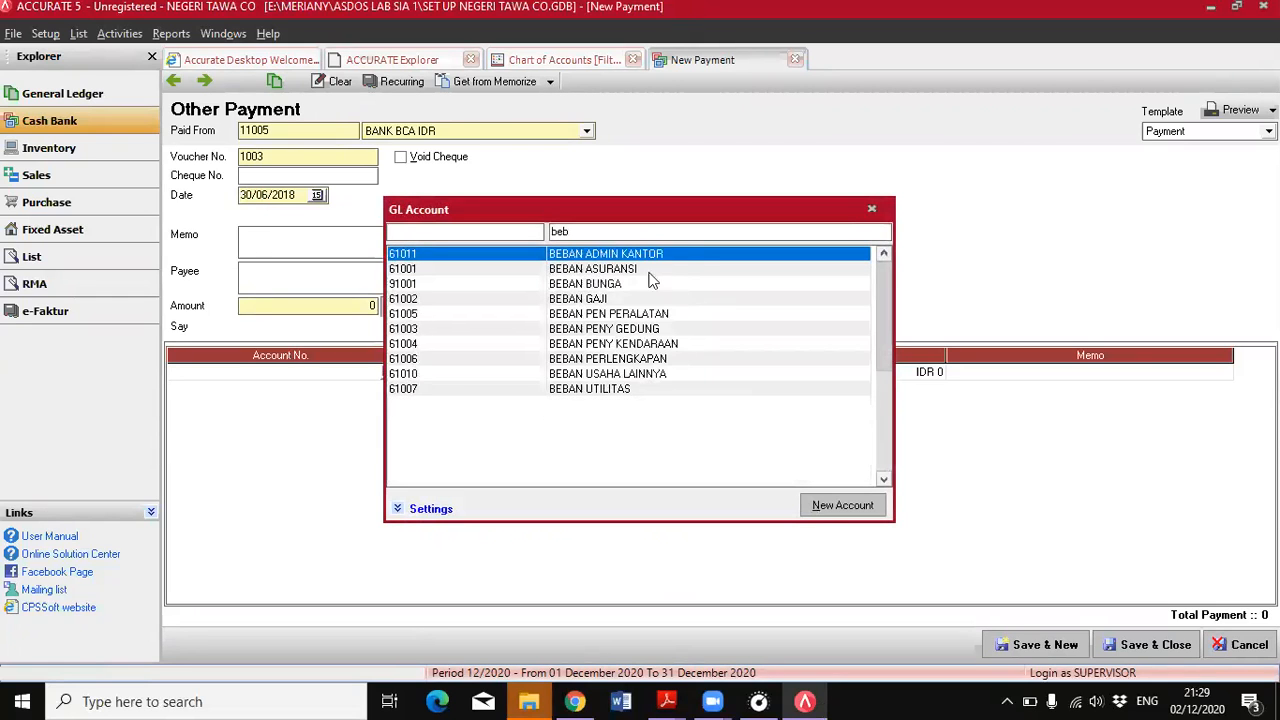
double_click(671, 374)
Check the PDF's maintenance cost per fixed asset and count the assets in the fixed asset list
click(669, 702)
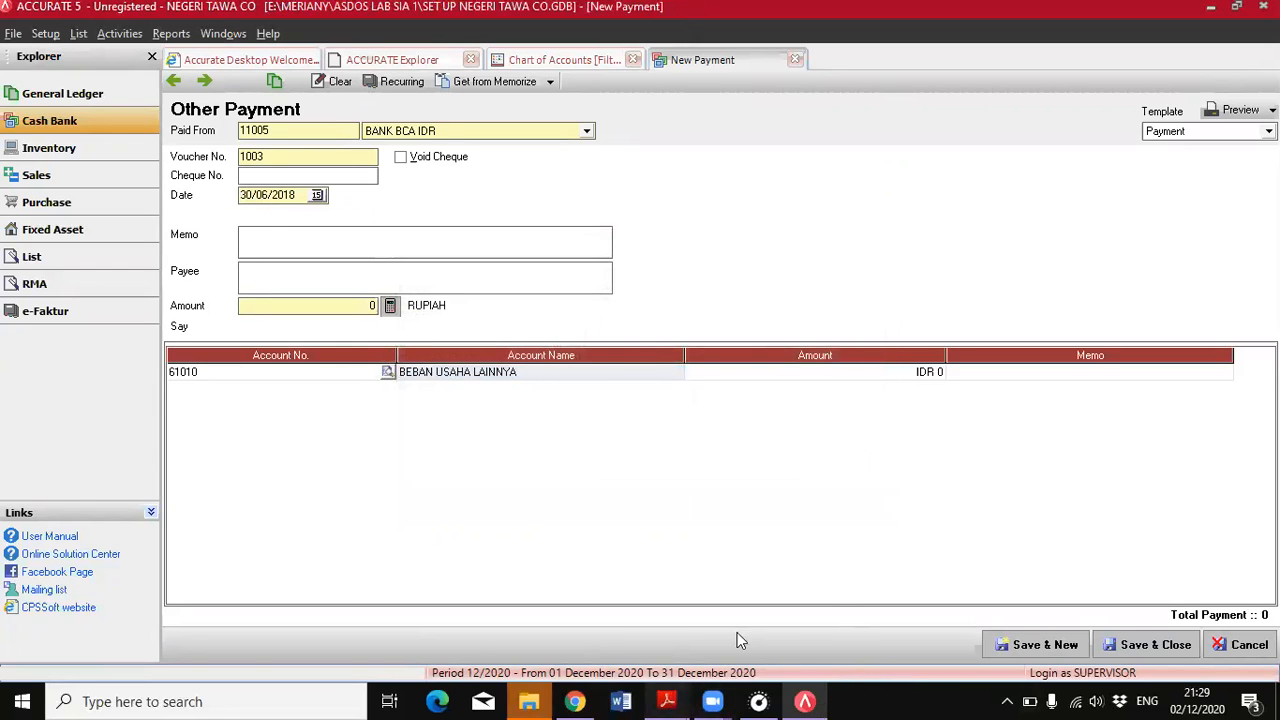
click(740, 633)
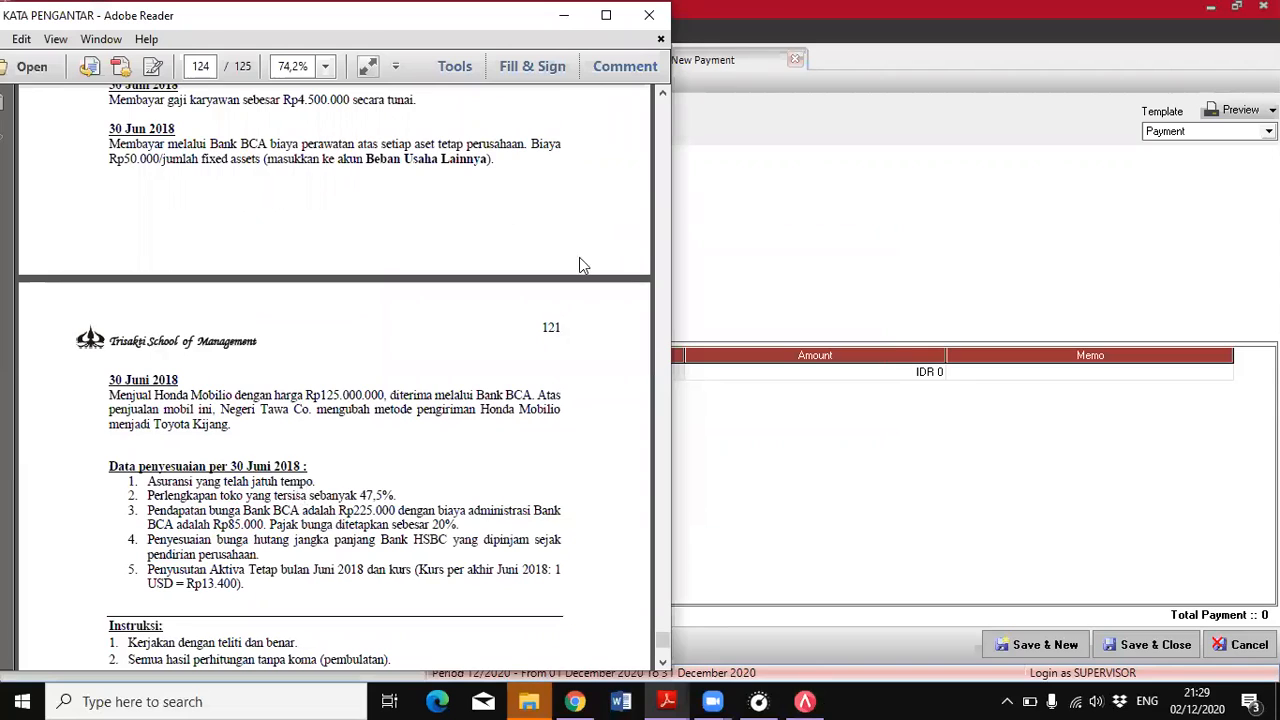
click(745, 258)
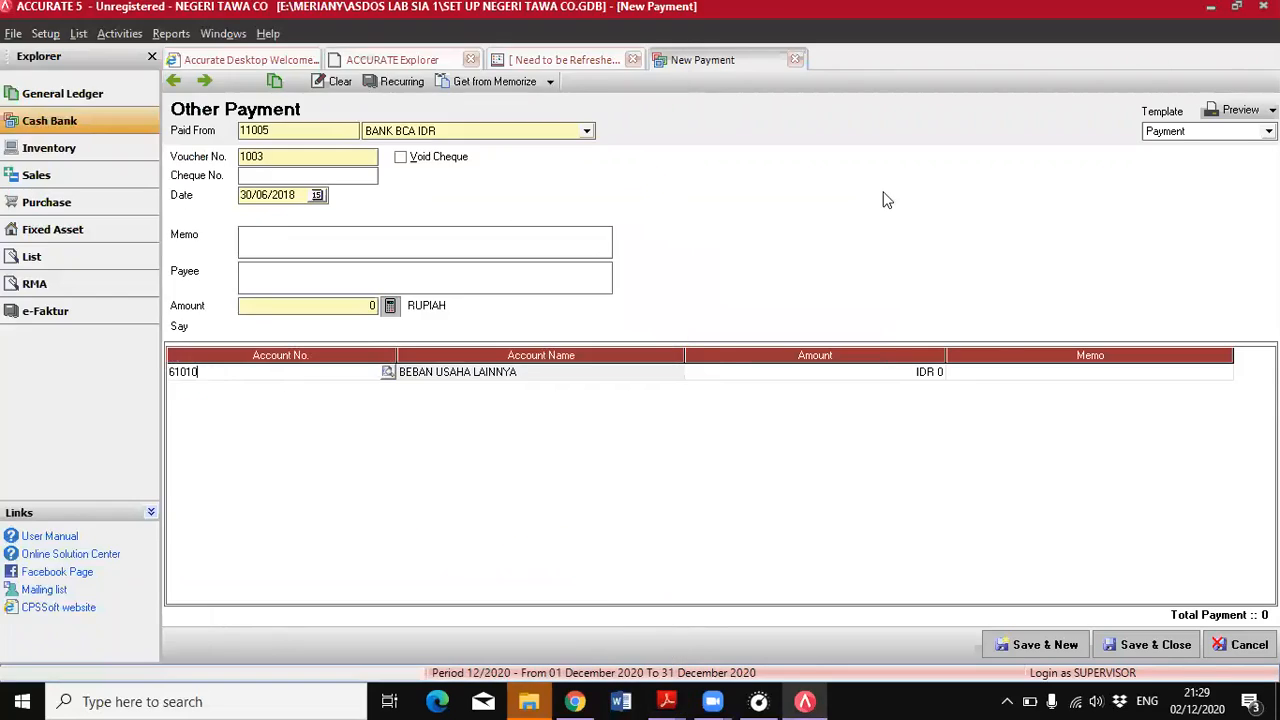
click(42, 230)
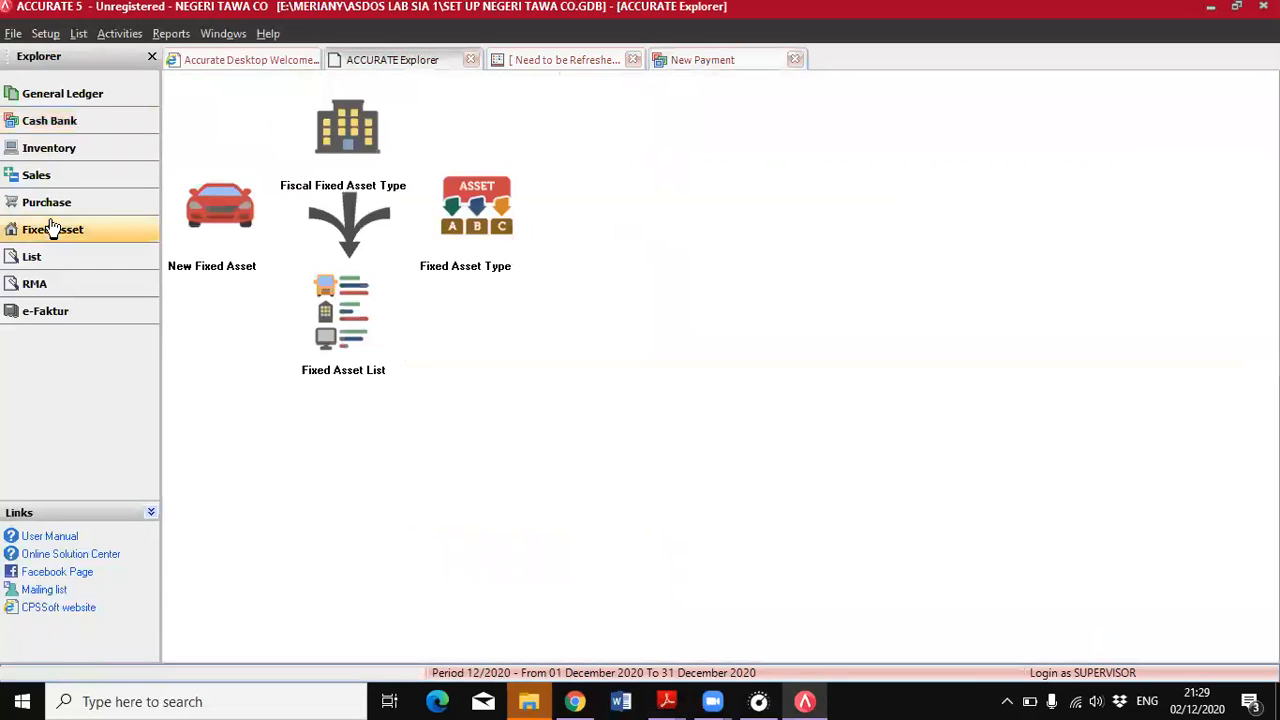
click(323, 326)
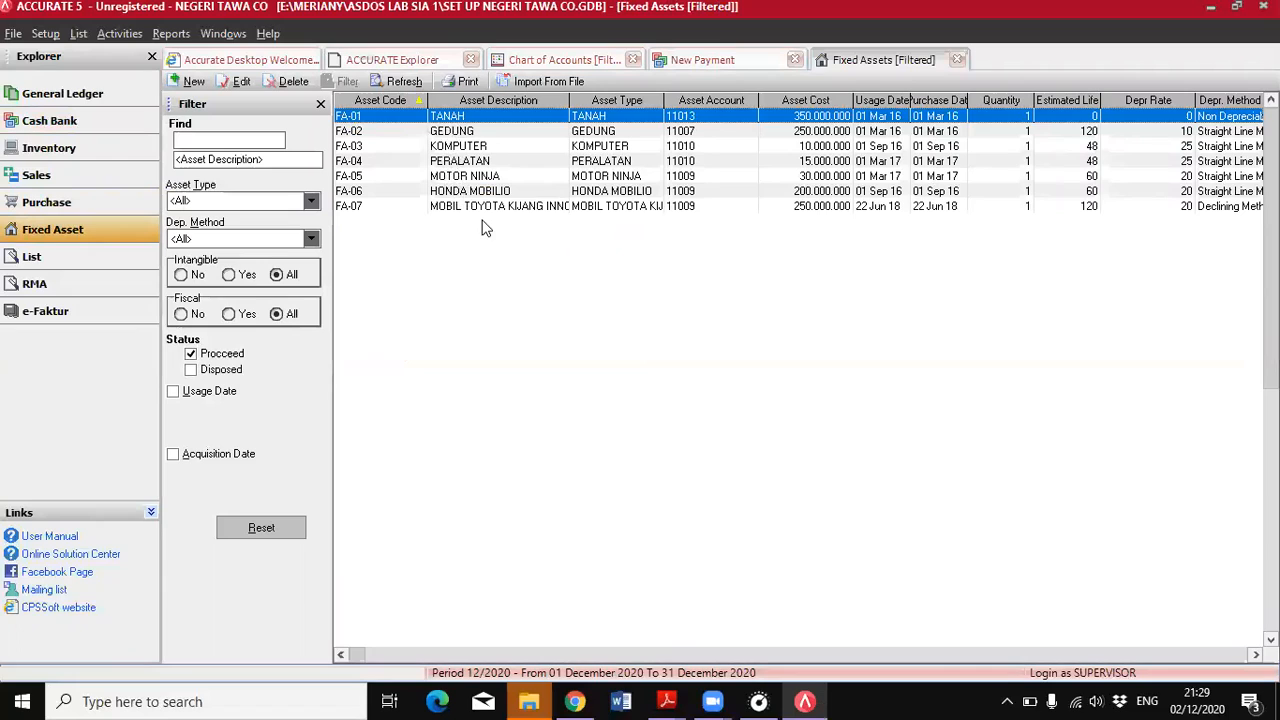
click(957, 60)
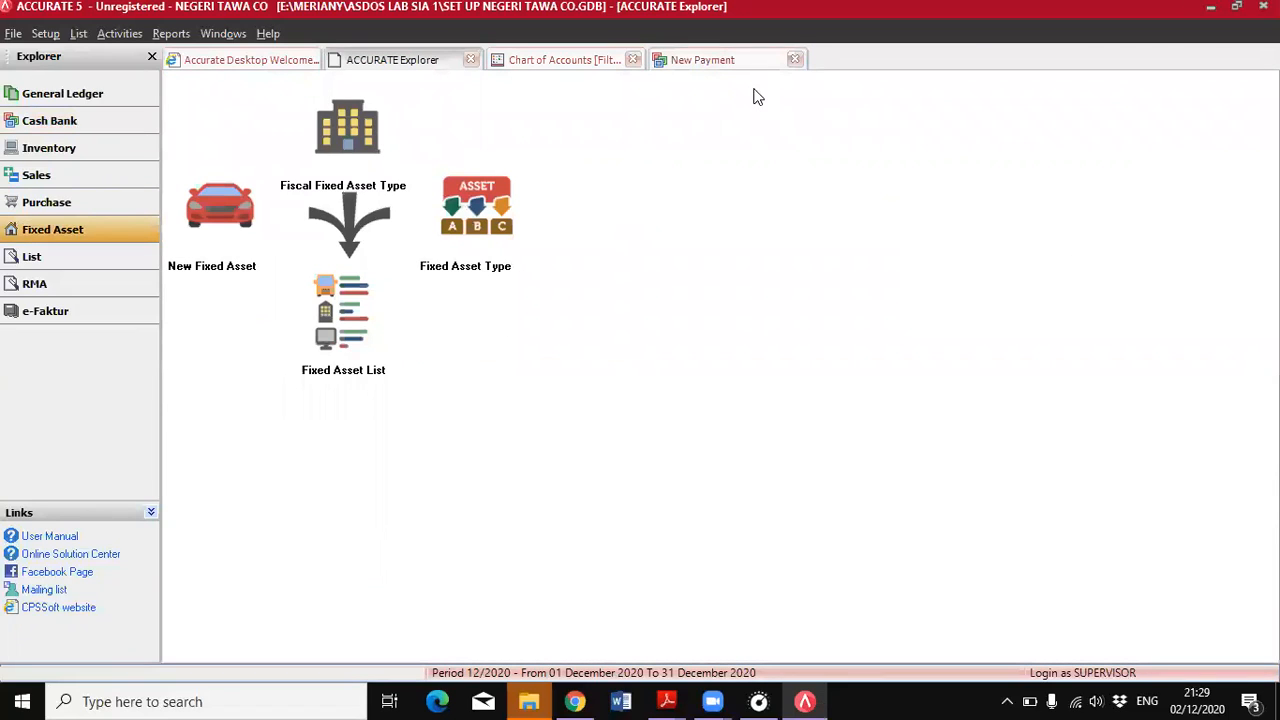
Set the BEBAN USAHA LAINNYA amount to 350.000, calculate the payment amount from it, and save and close the payment
click(740, 60)
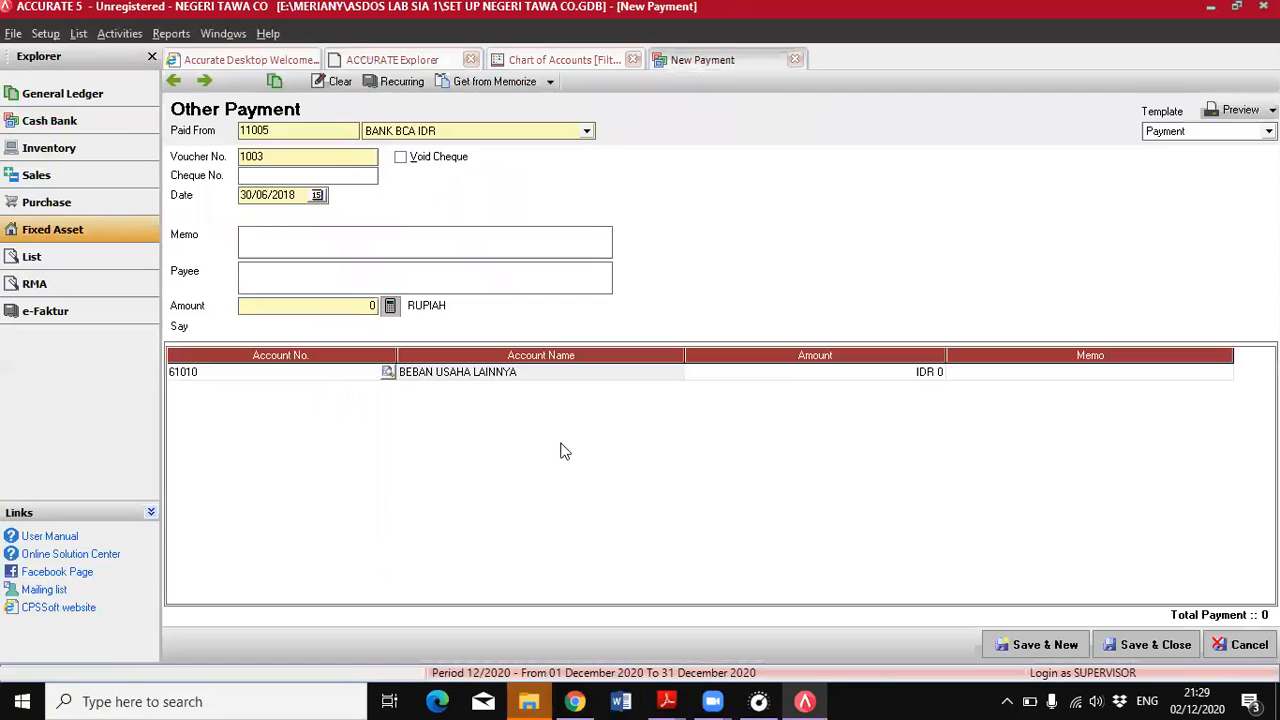
click(814, 384)
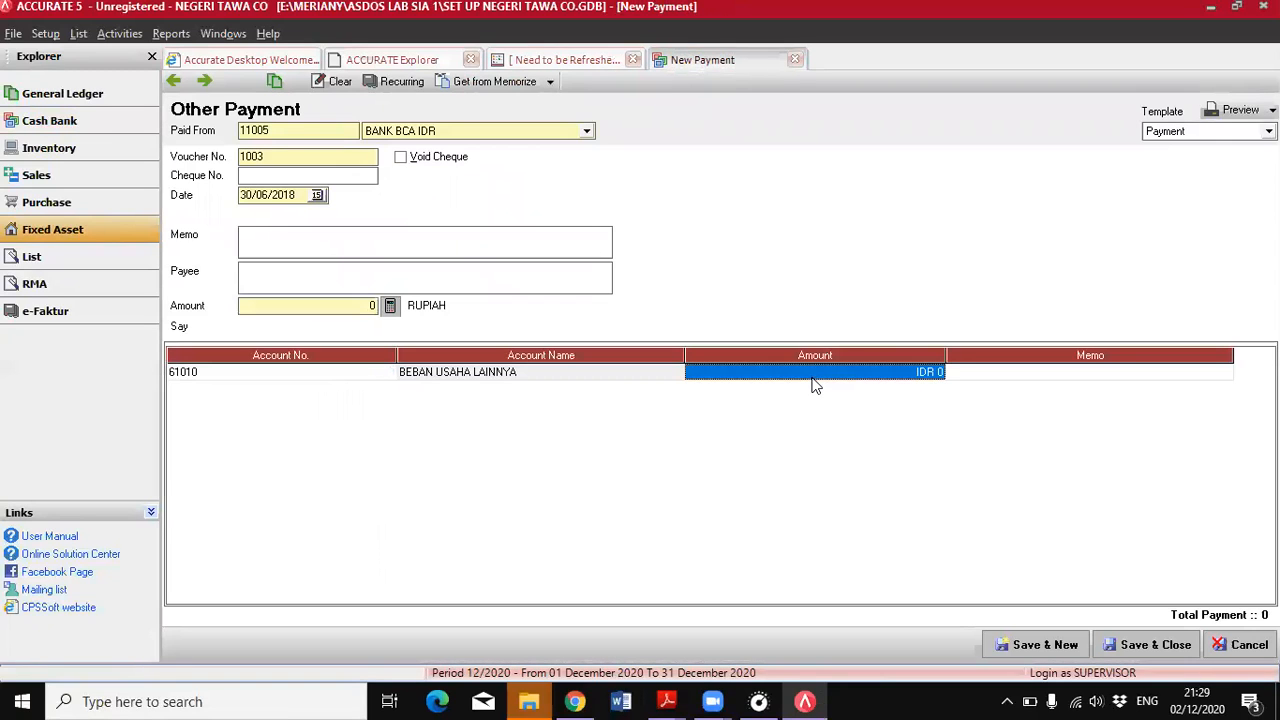
text(3)
text(50.000)
key(Tab)
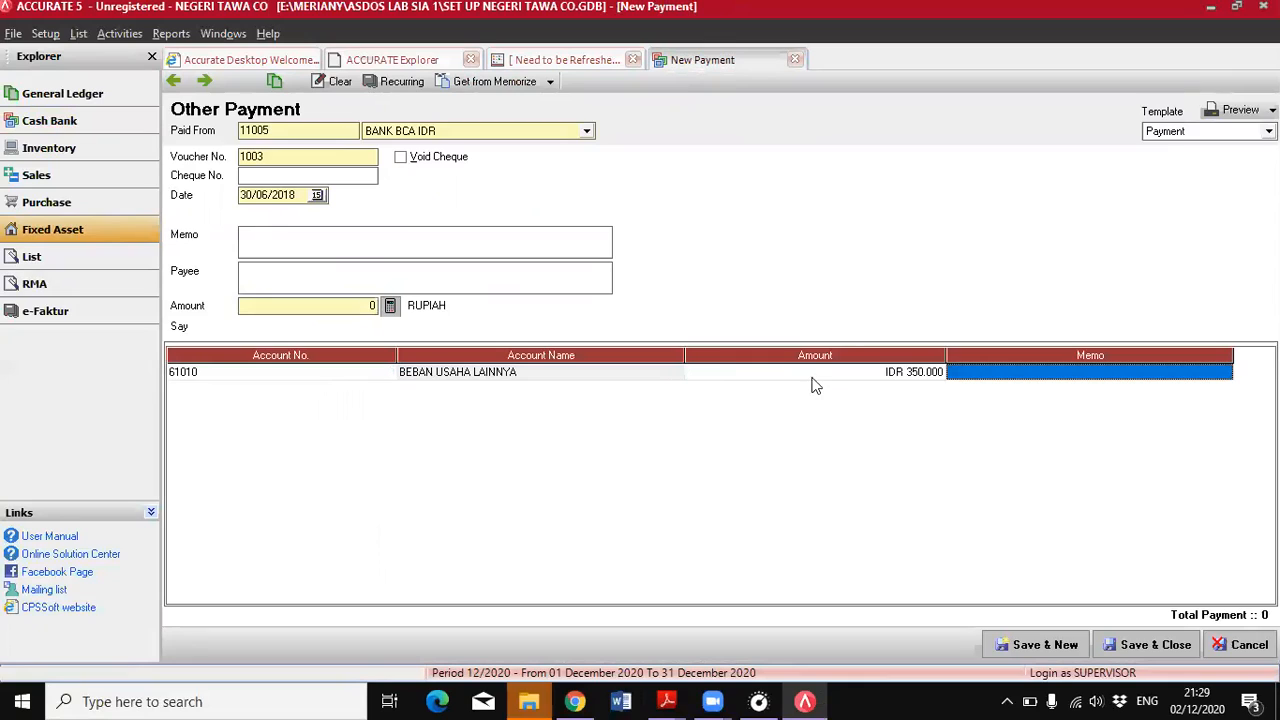
click(408, 318)
click(391, 308)
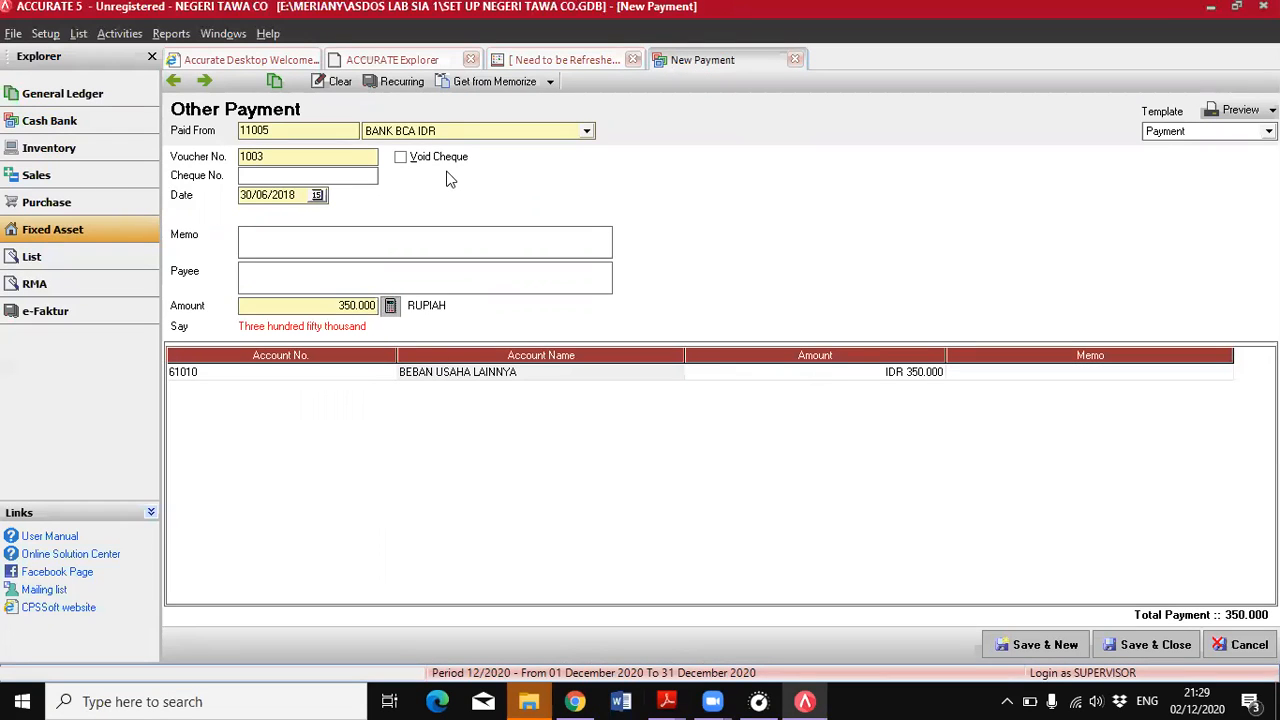
click(1150, 645)
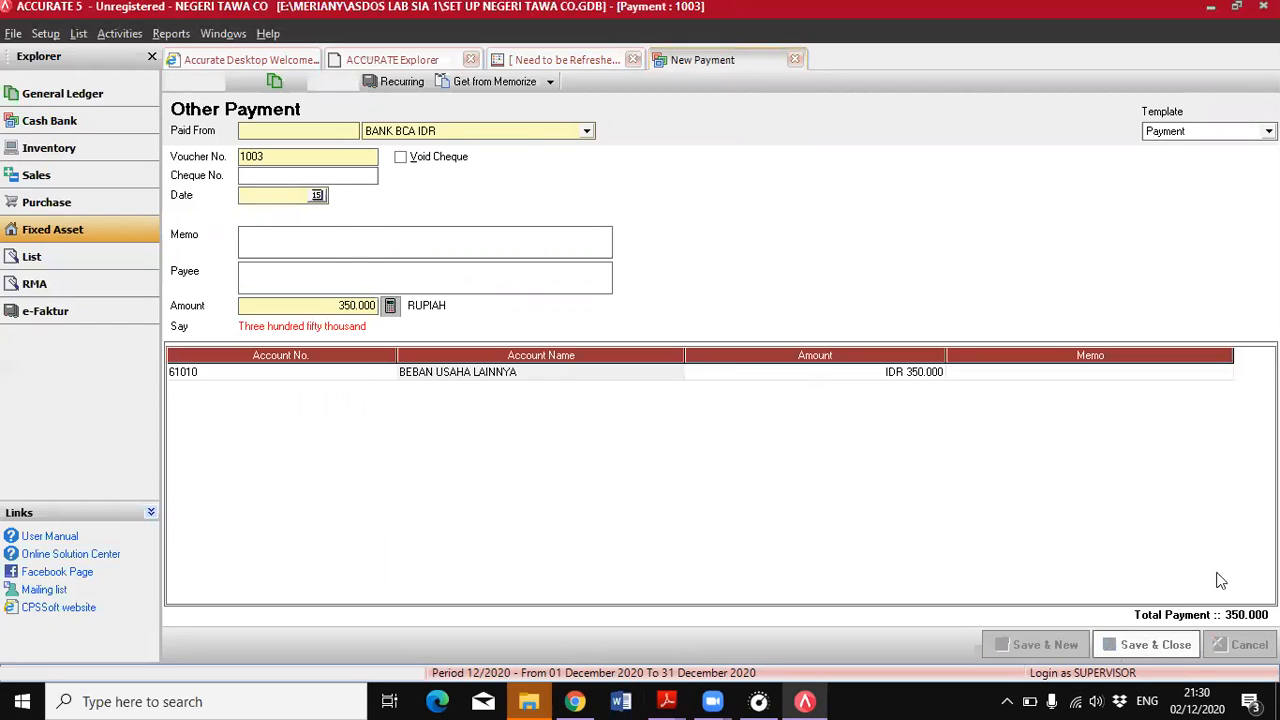
Read the PDF's 30 June entry on selling the Honda Mobilio and the adjustment data that follows it
mouse_move(667, 701)
click(766, 615)
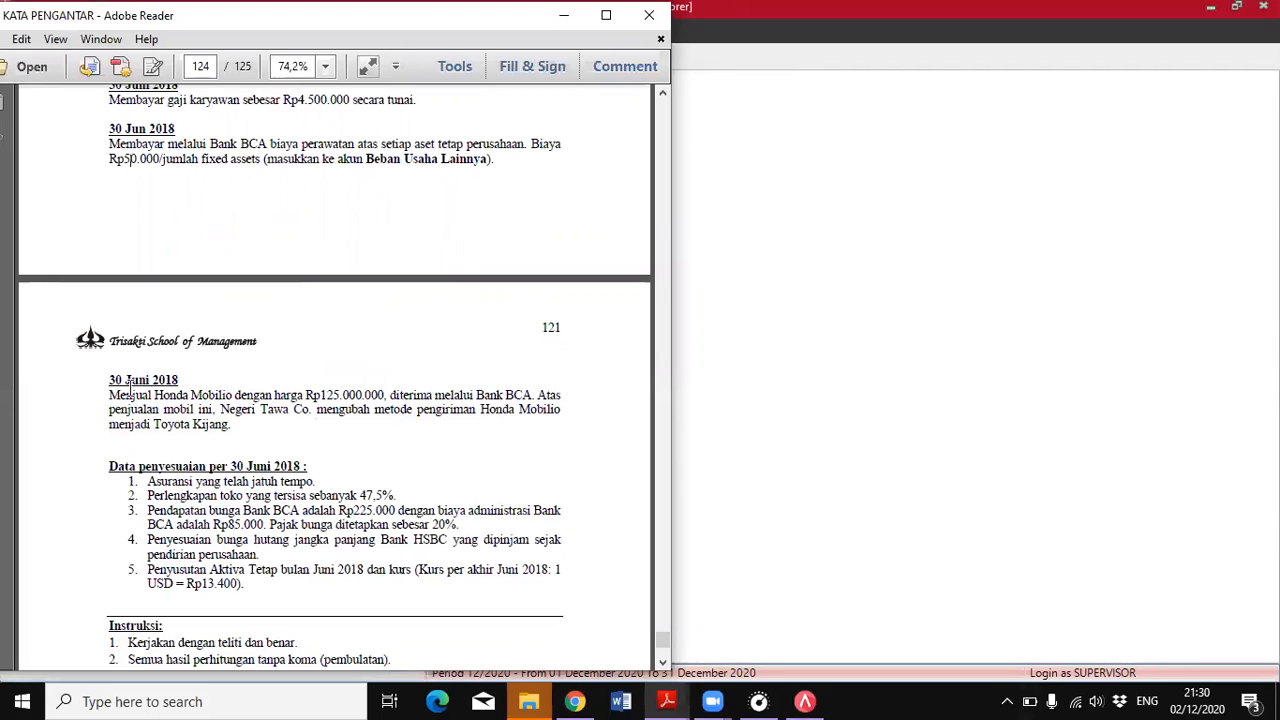
scroll(182, 380, down, 3)
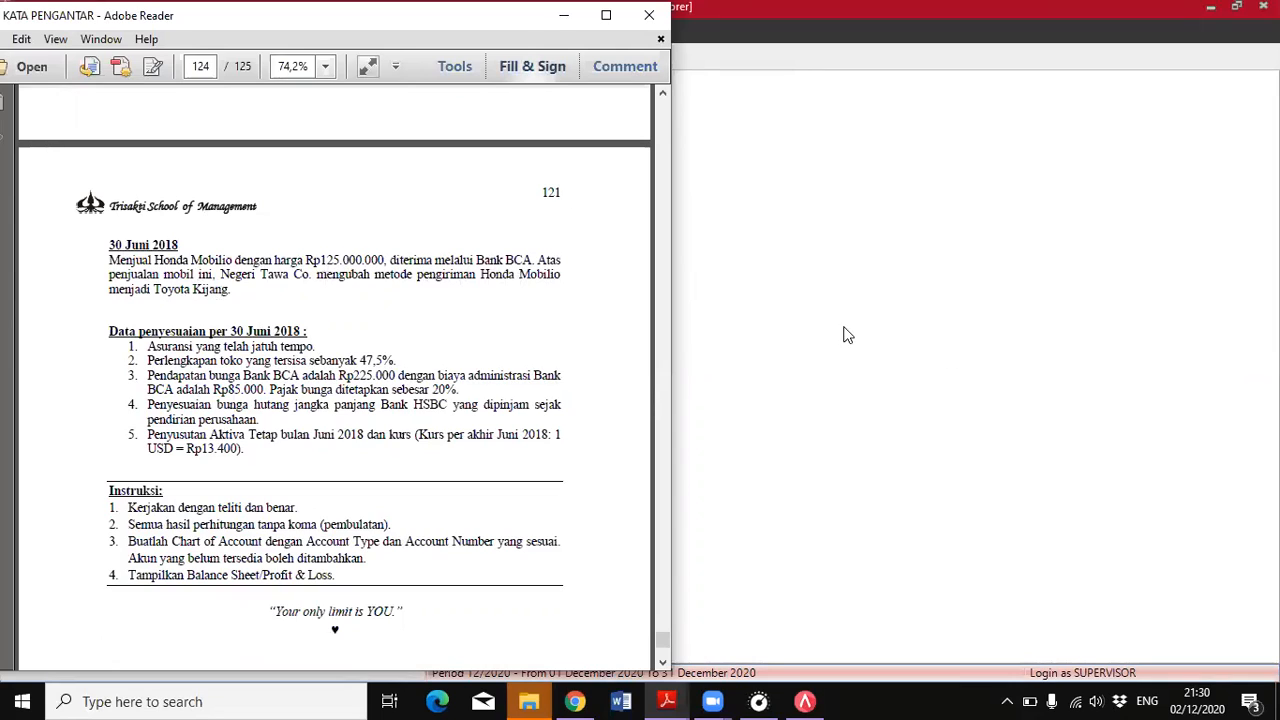
click(764, 436)
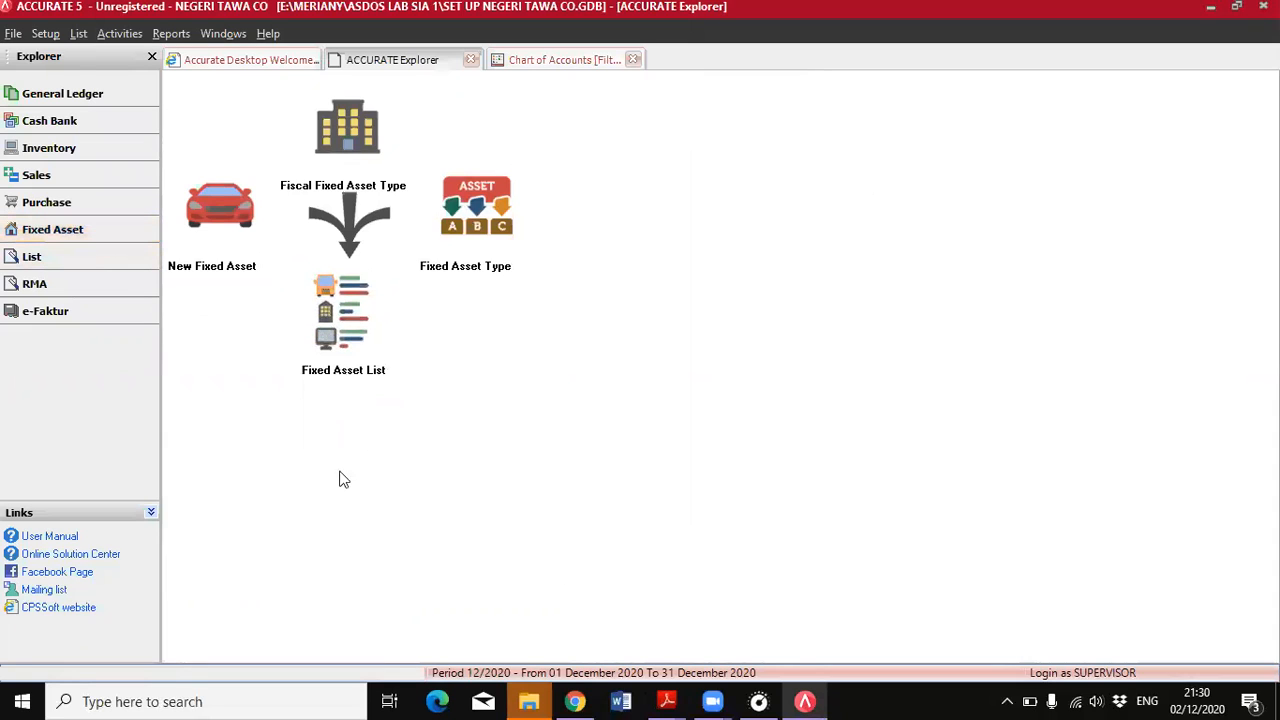
click(324, 338)
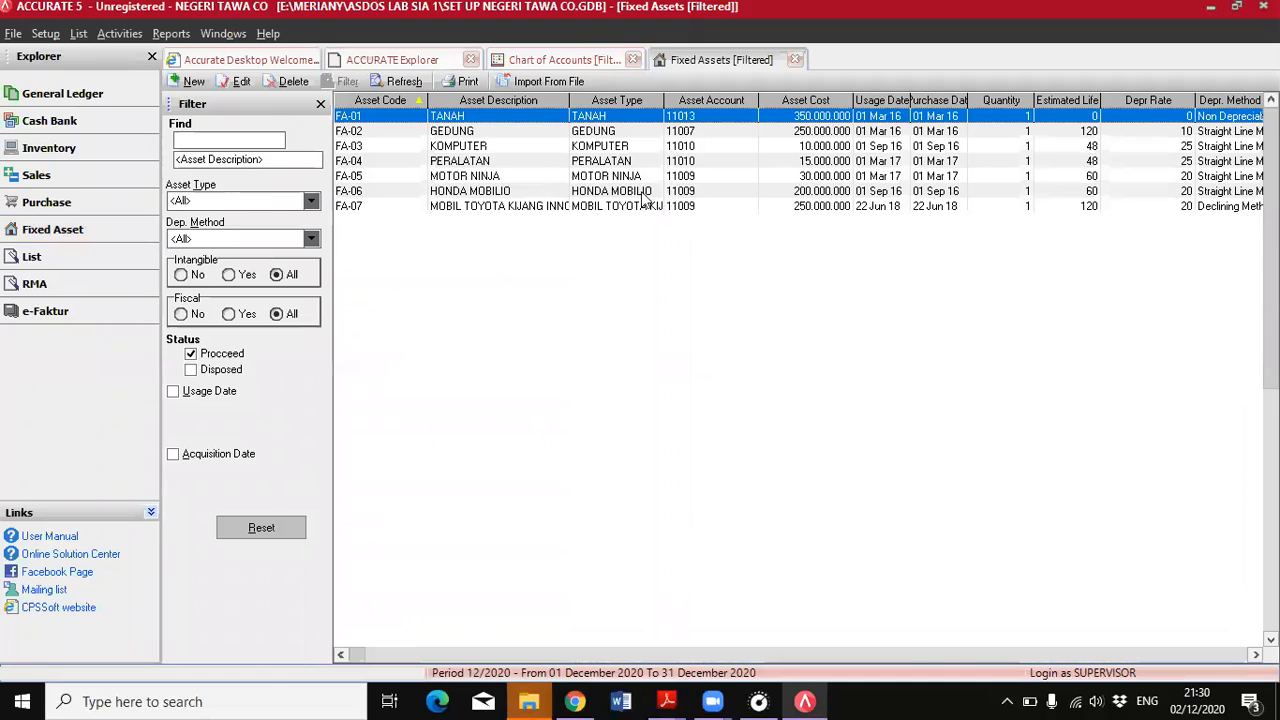
double_click(643, 195)
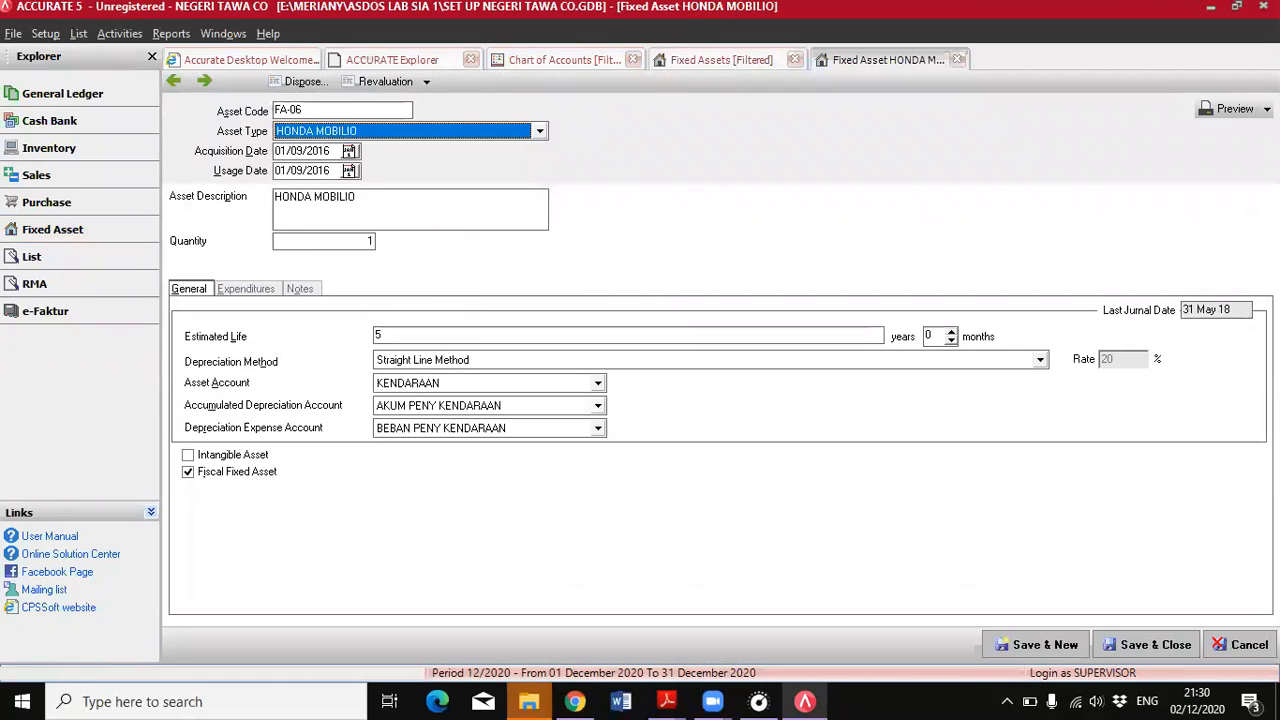
click(303, 82)
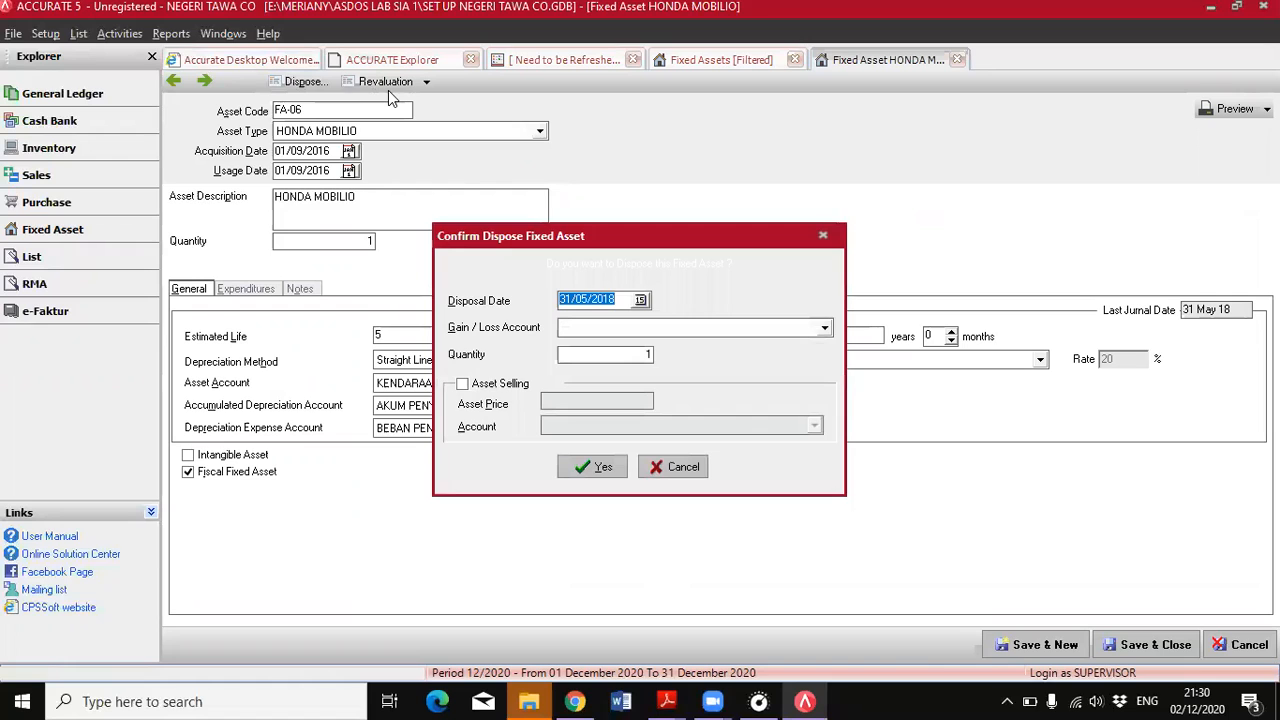
click(672, 474)
click(1241, 646)
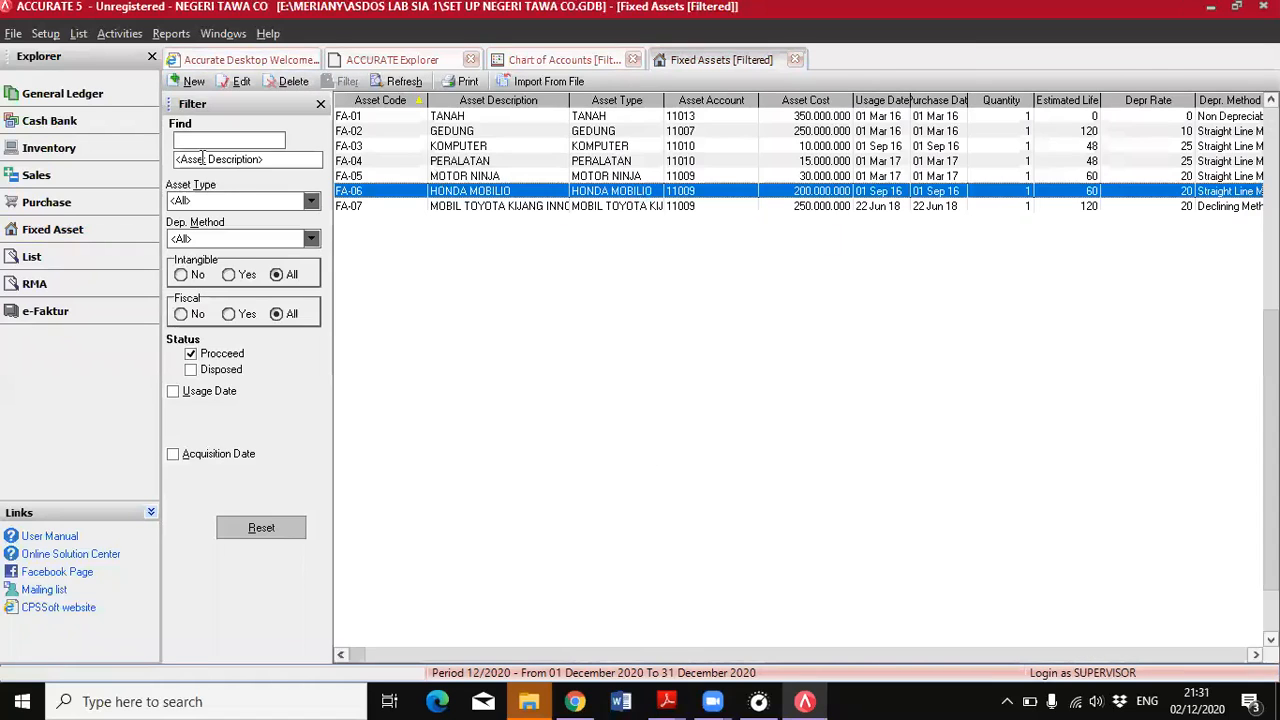
Start the period-end process in the general ledger and set its period to June 2018
click(56, 101)
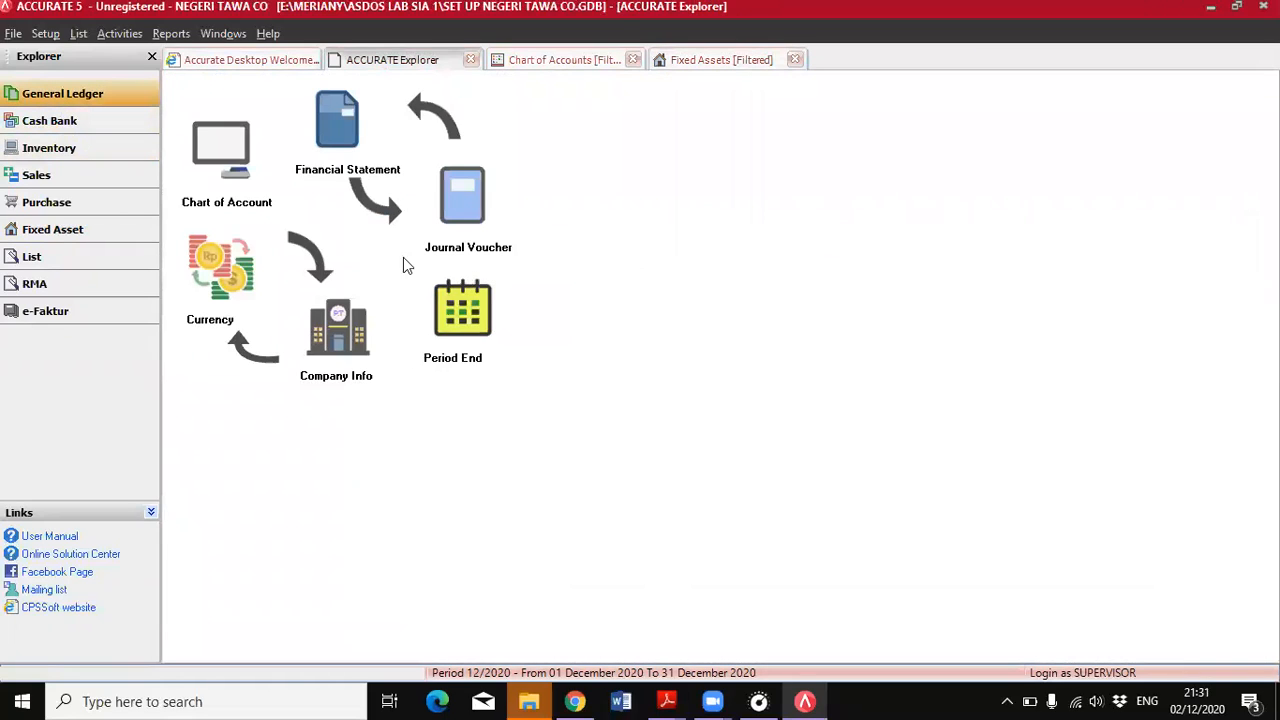
click(455, 330)
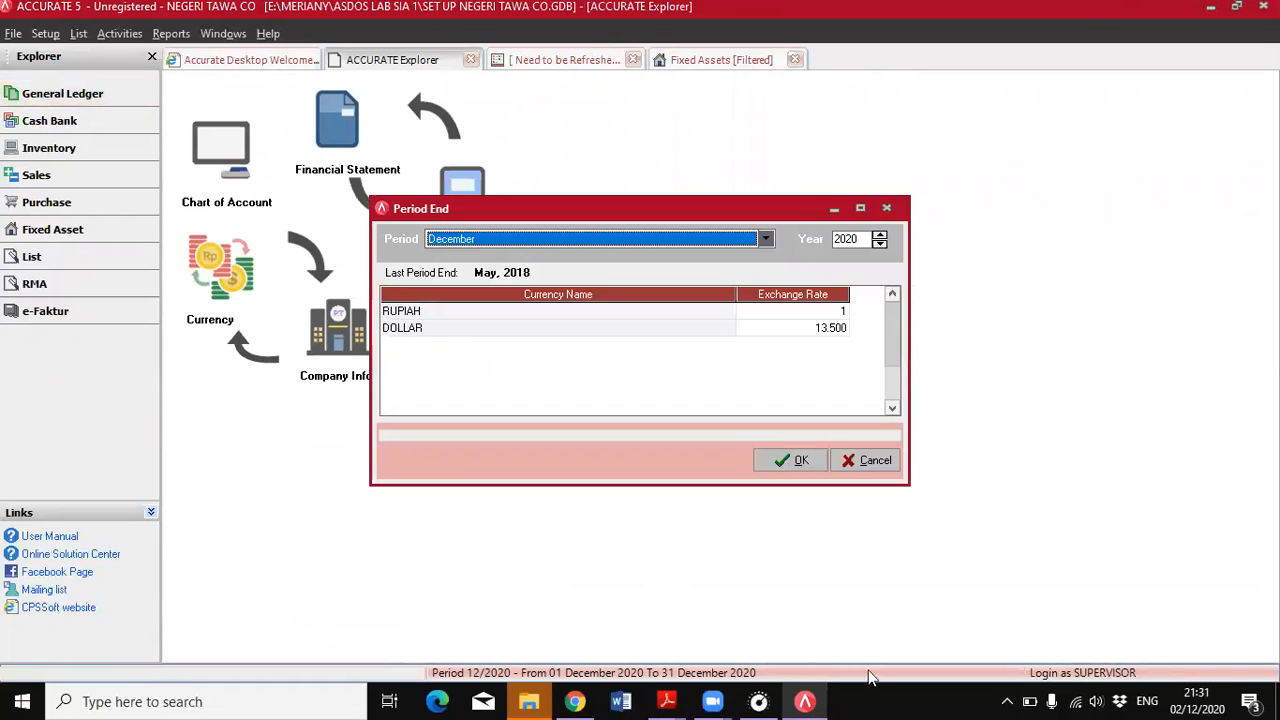
mouse_move(670, 700)
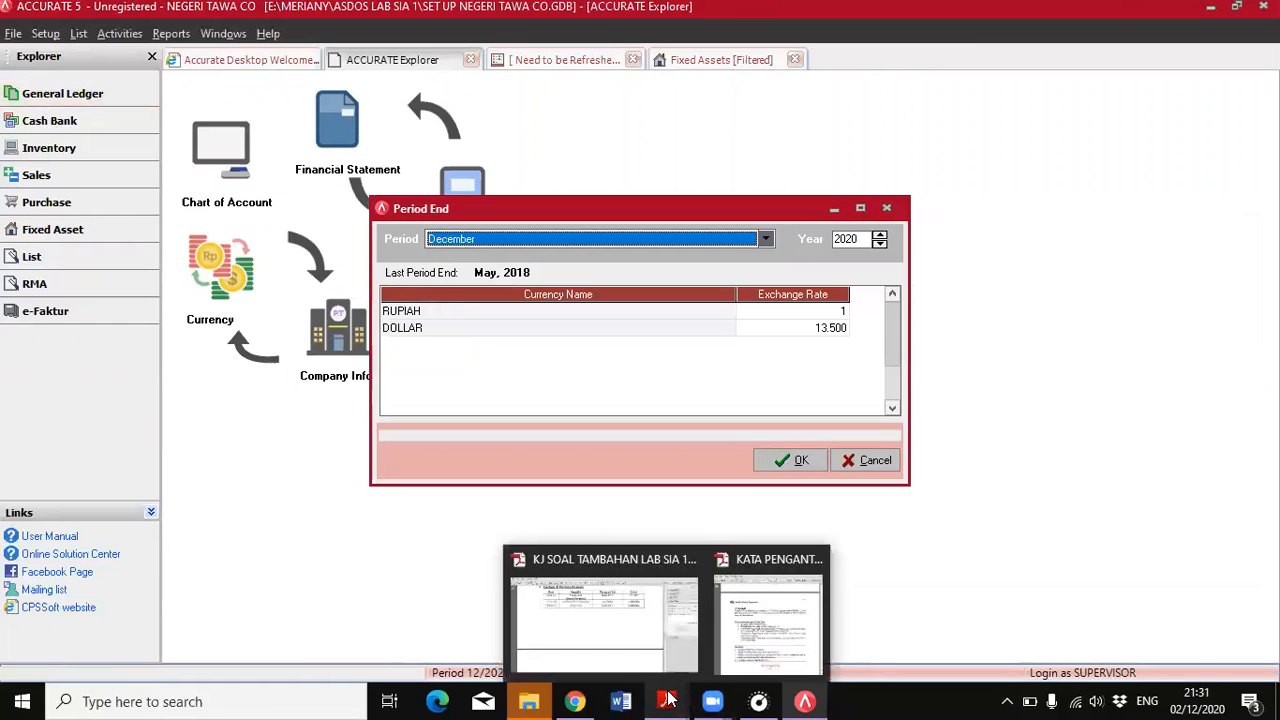
click(768, 240)
click(476, 268)
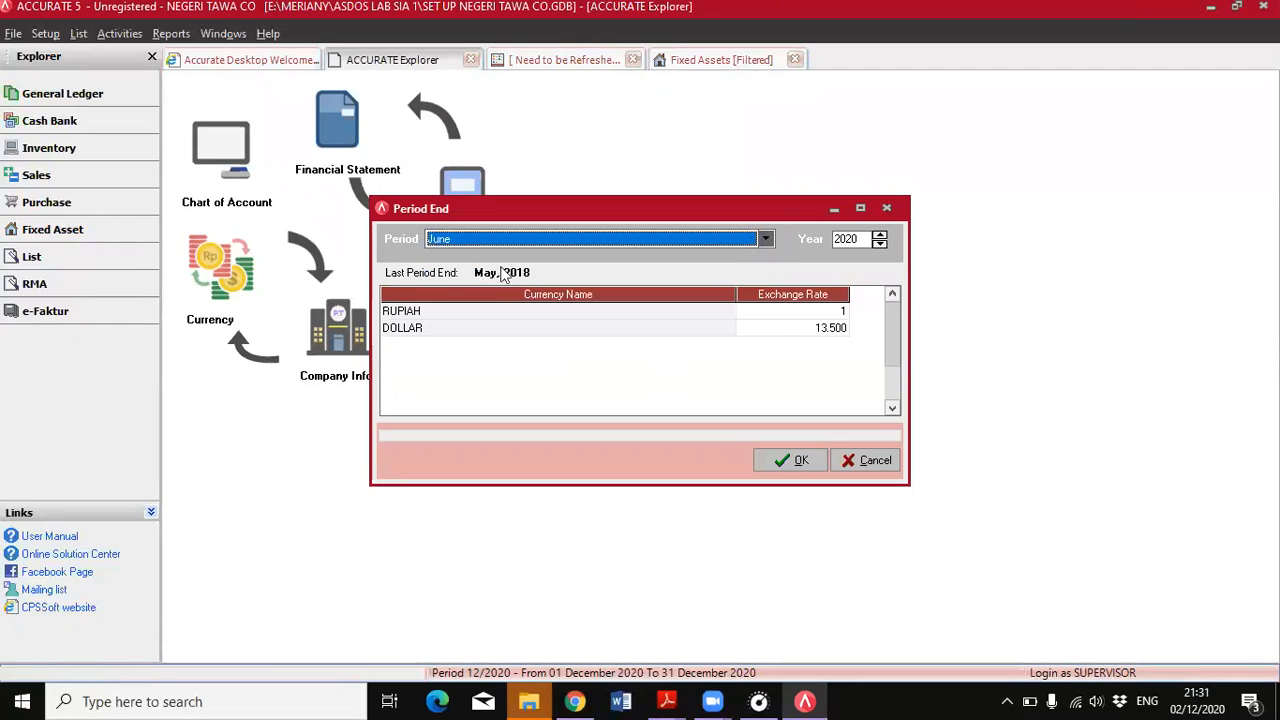
click(883, 246)
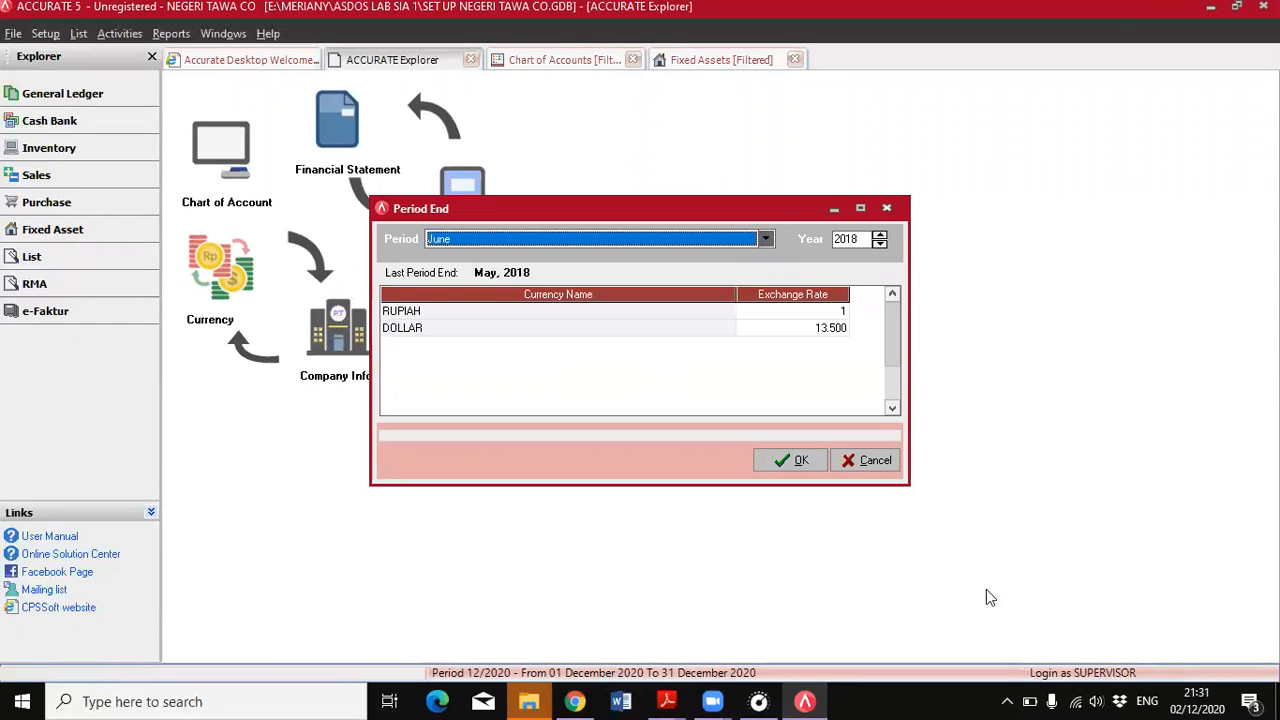
Look up the end-of-June dollar rate in the PDF, set the DOLLAR exchange rate to 13.400, and run the period end
mouse_move(666, 701)
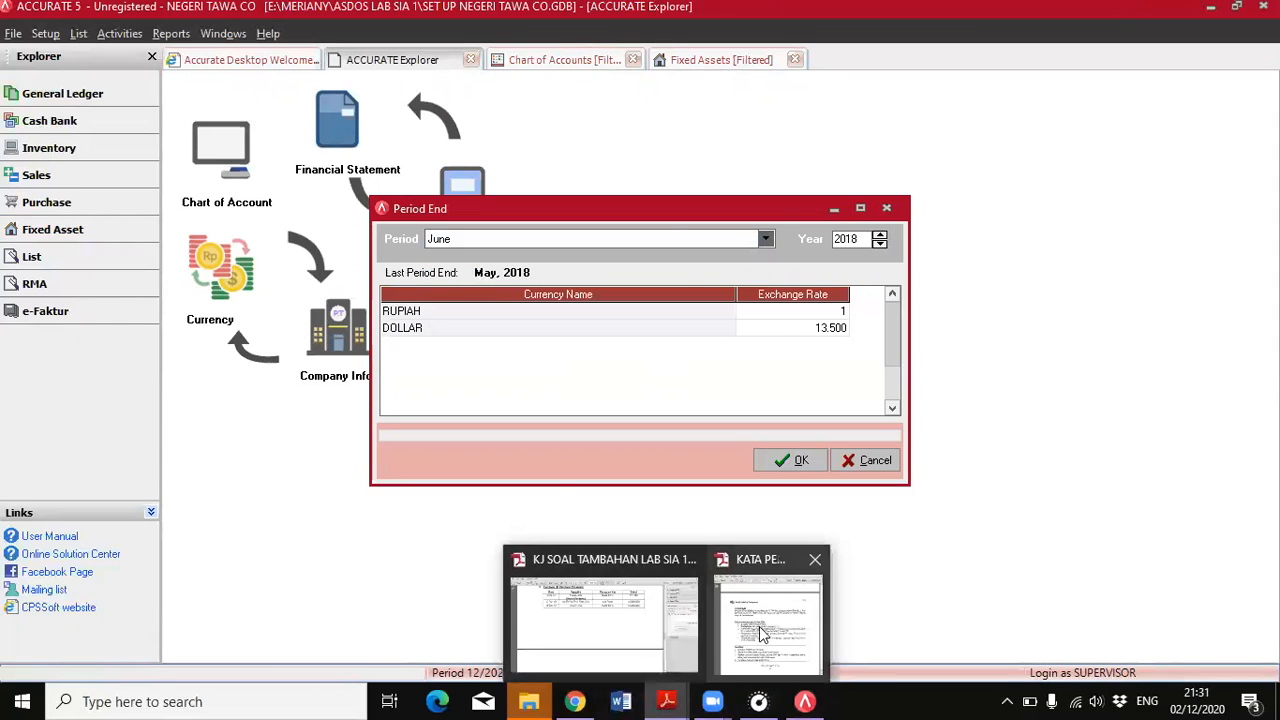
click(764, 632)
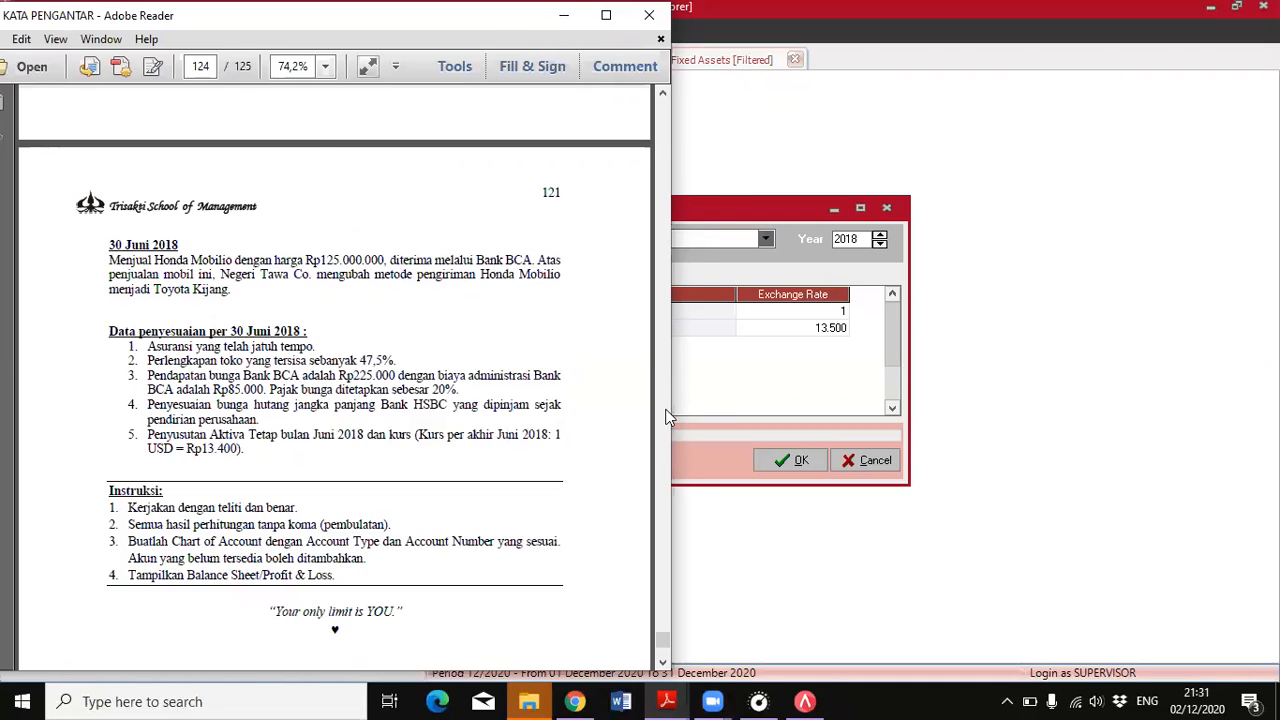
click(798, 366)
click(833, 330)
click(834, 330)
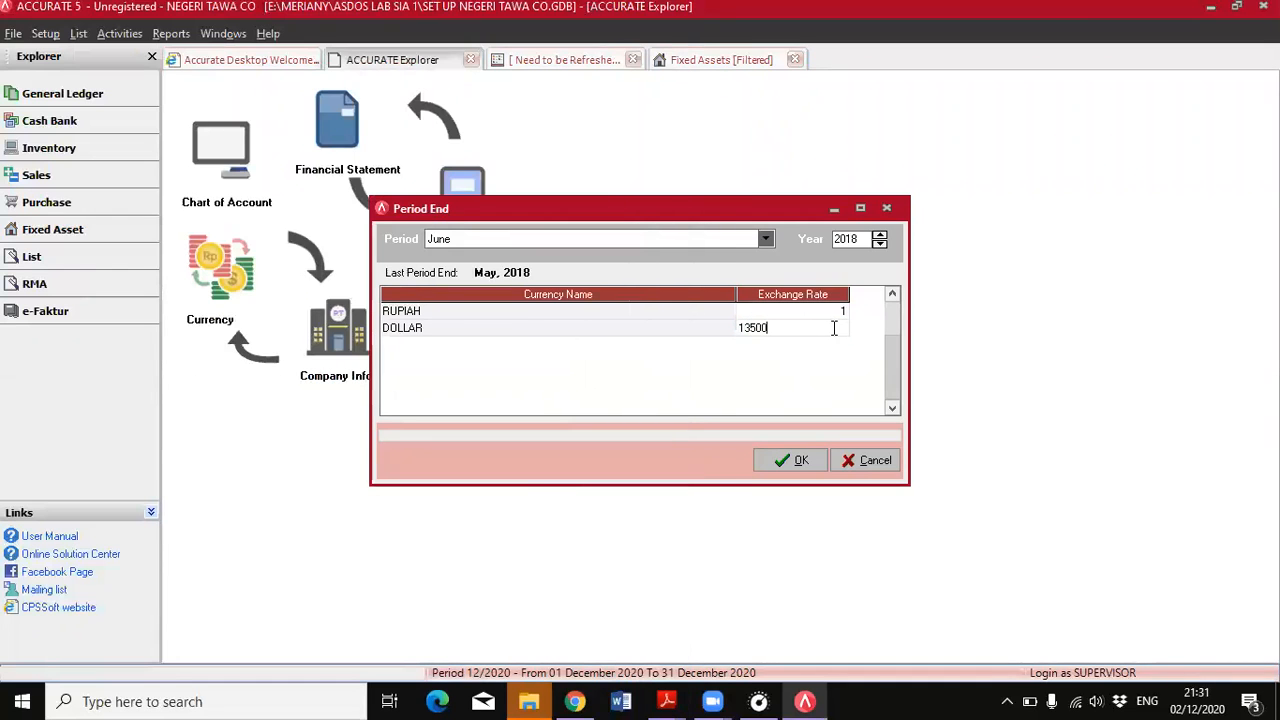
key(BackSpace)
key(BackSpace)
click(816, 314)
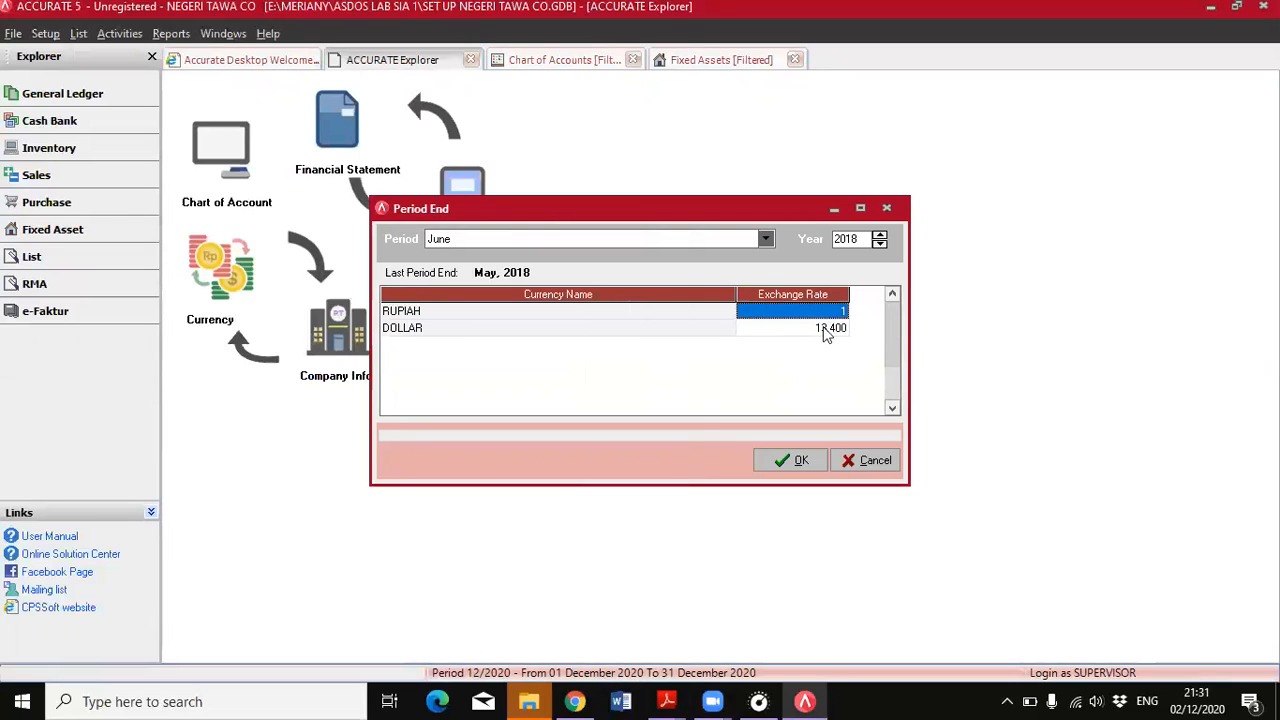
click(787, 461)
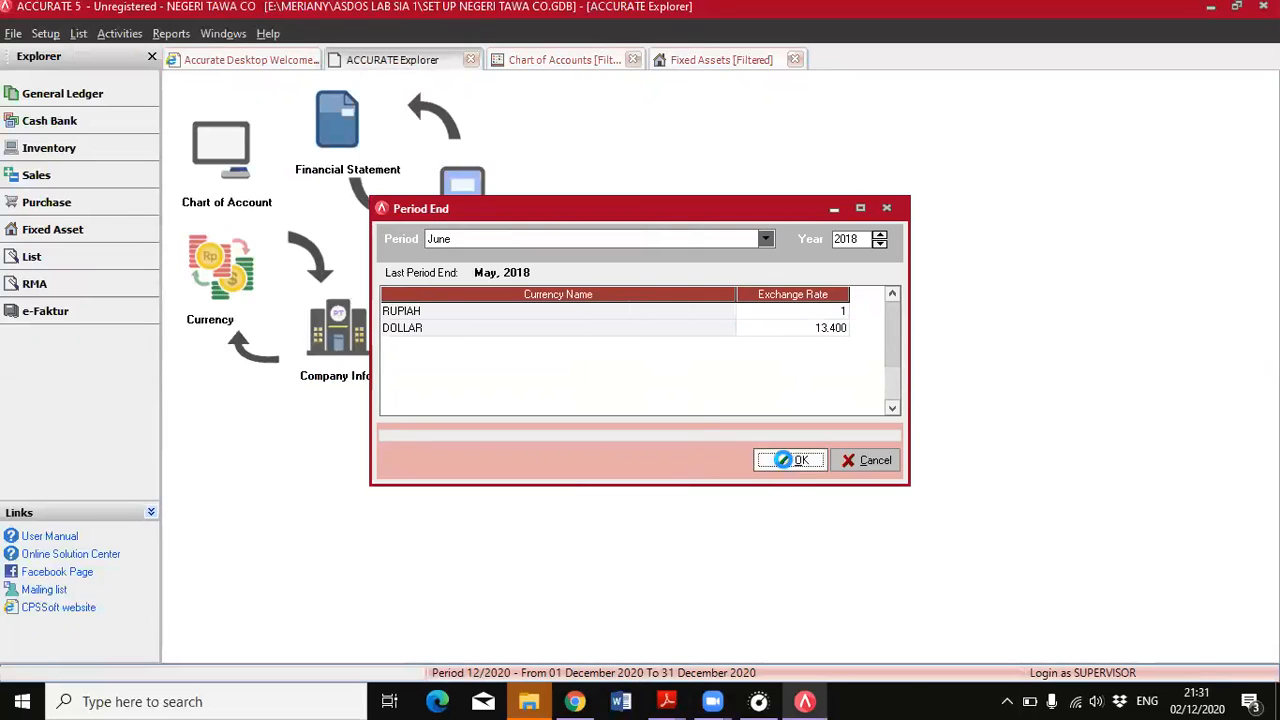
click(614, 394)
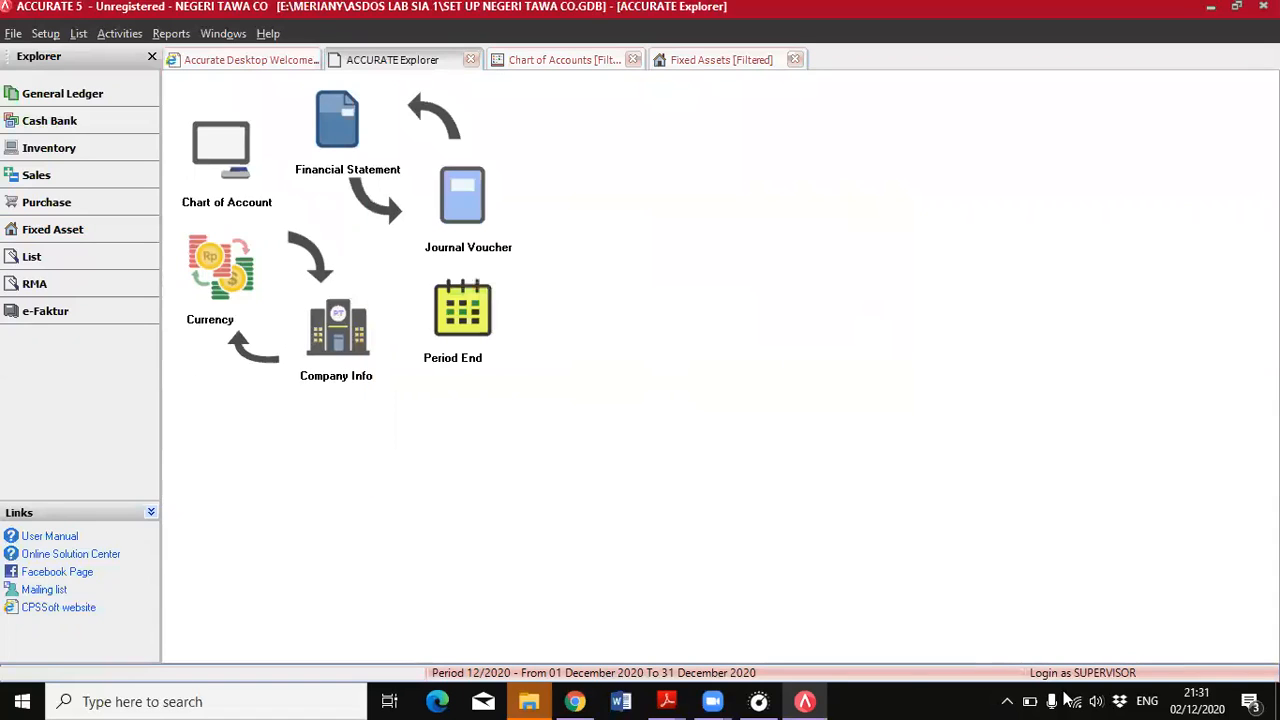
Start disposing of the HONDA MOBILIO fixed asset and assign Realize Gain or Loss RUPIAH as its gain/loss account
click(80, 232)
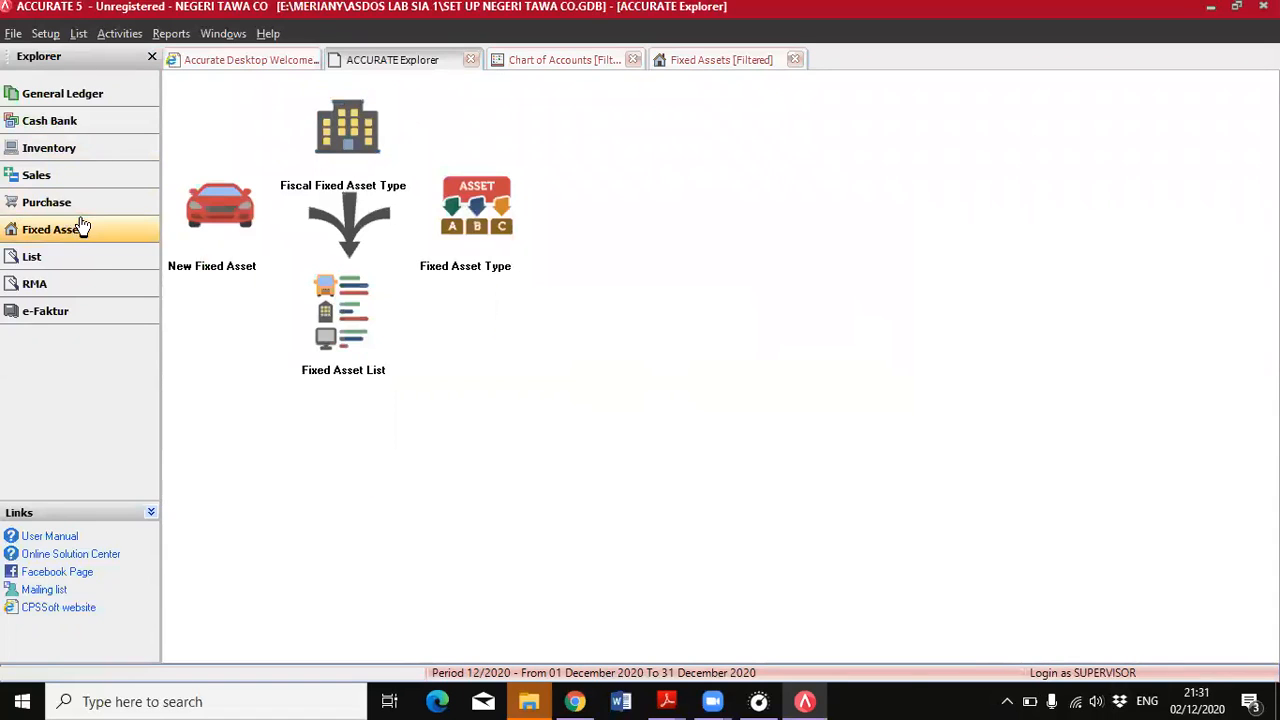
click(355, 322)
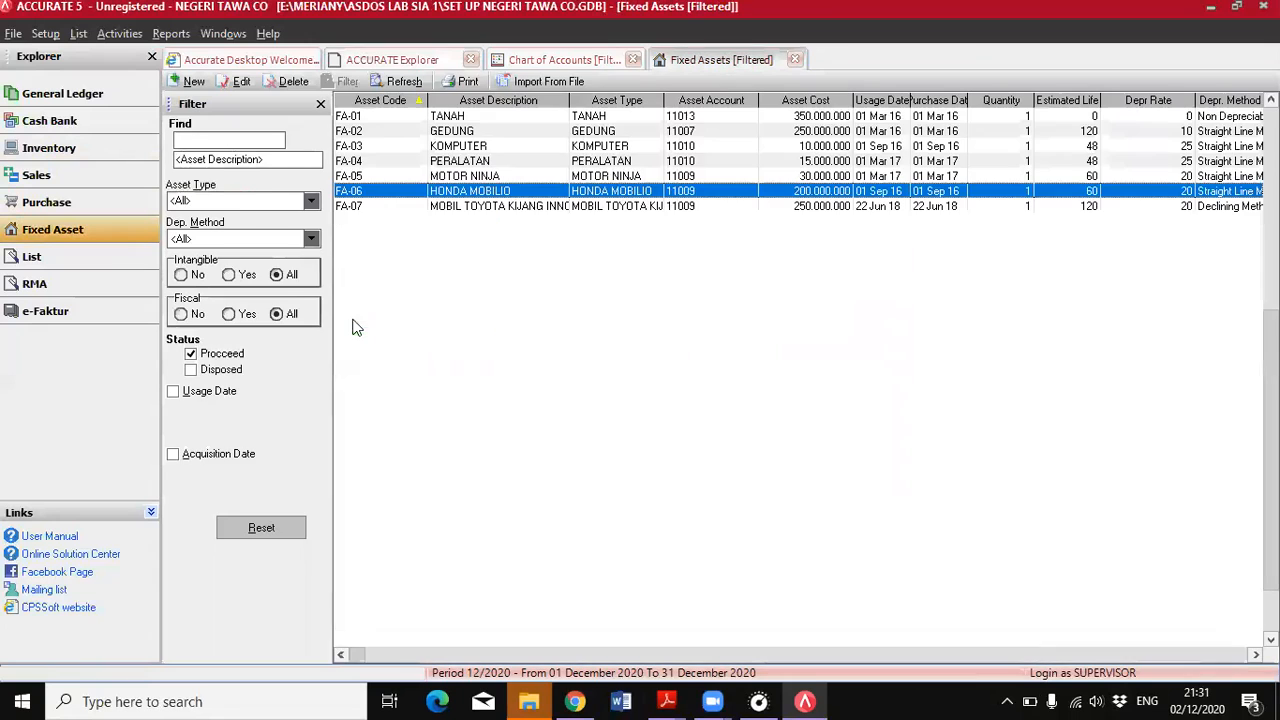
double_click(555, 193)
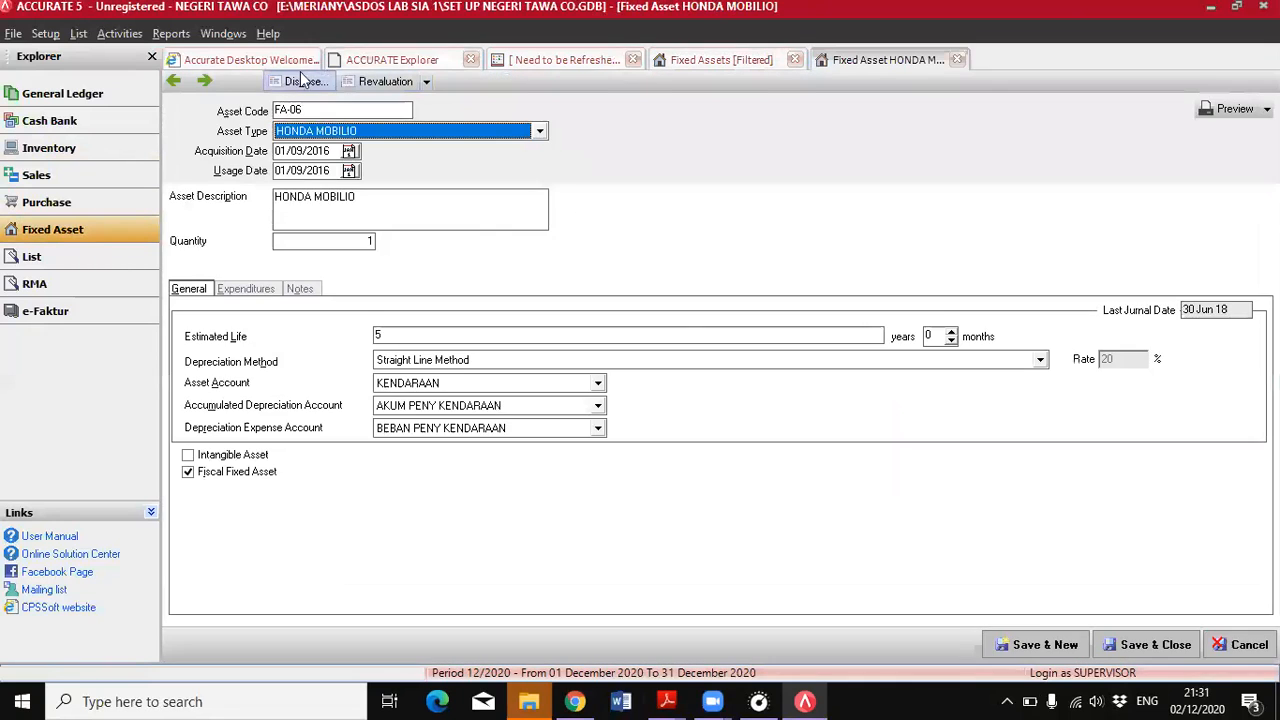
click(302, 81)
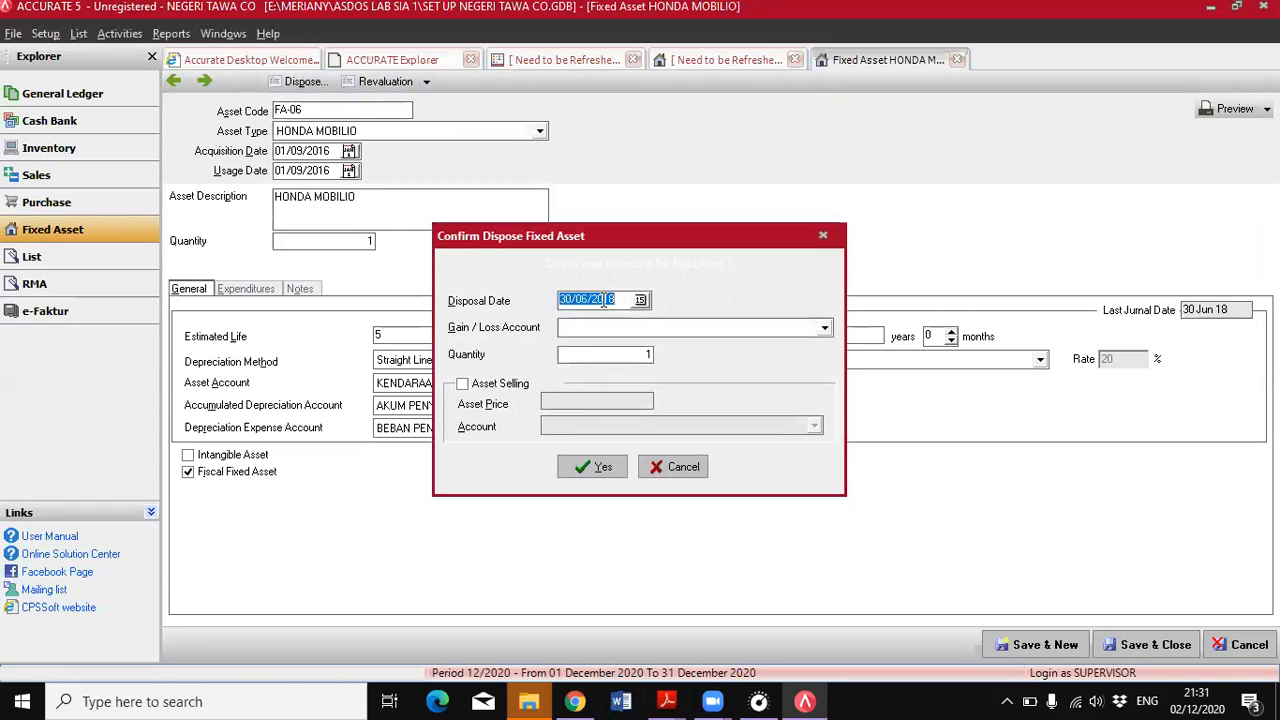
click(825, 332)
click(825, 429)
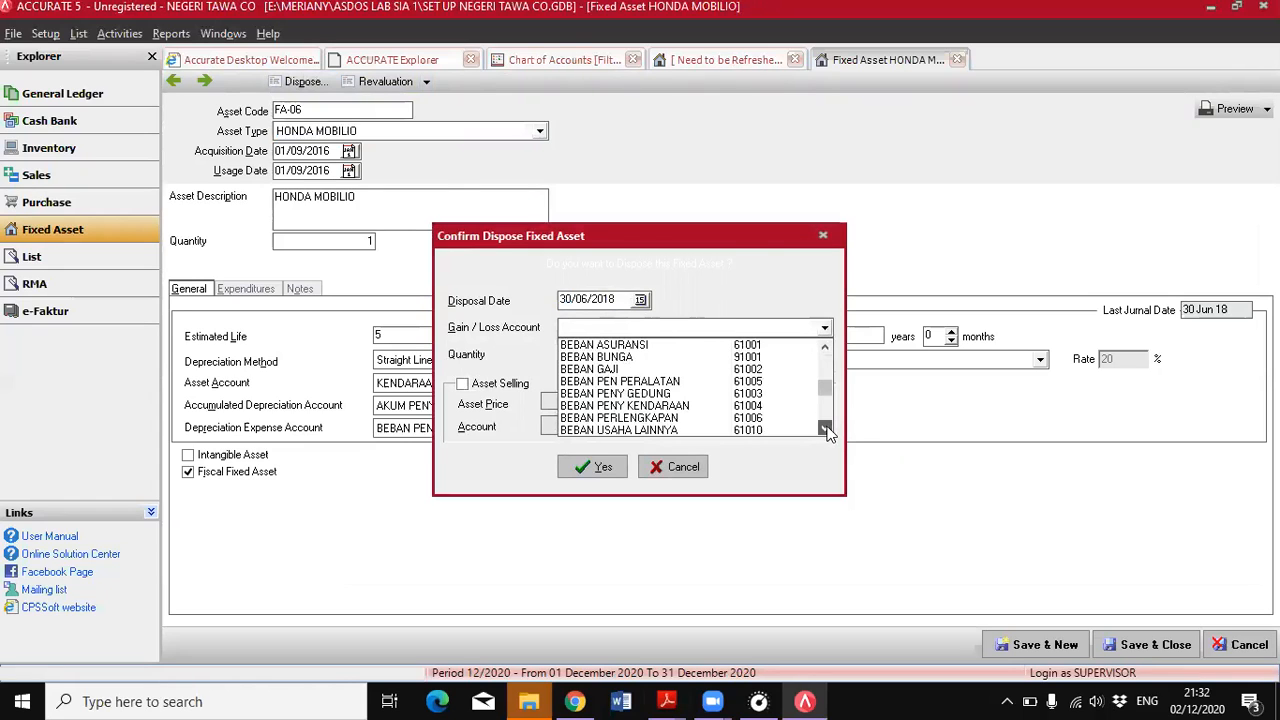
scroll(828, 430, down, 3)
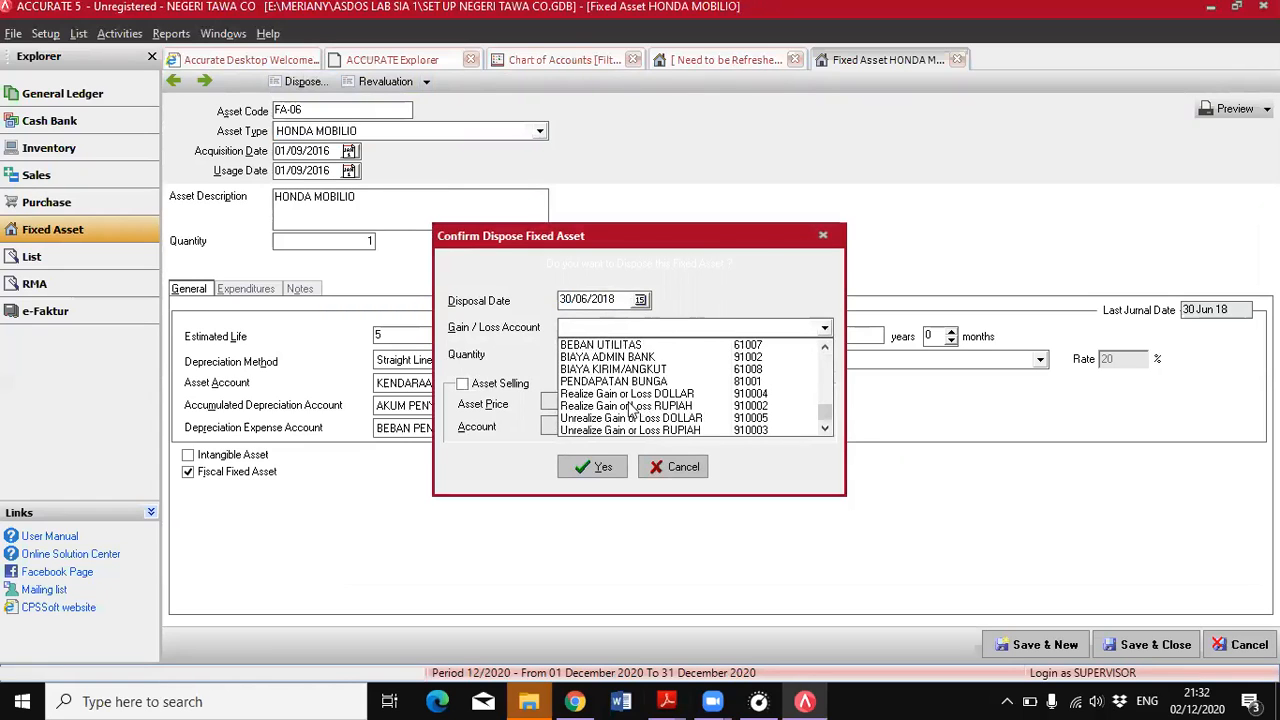
click(630, 406)
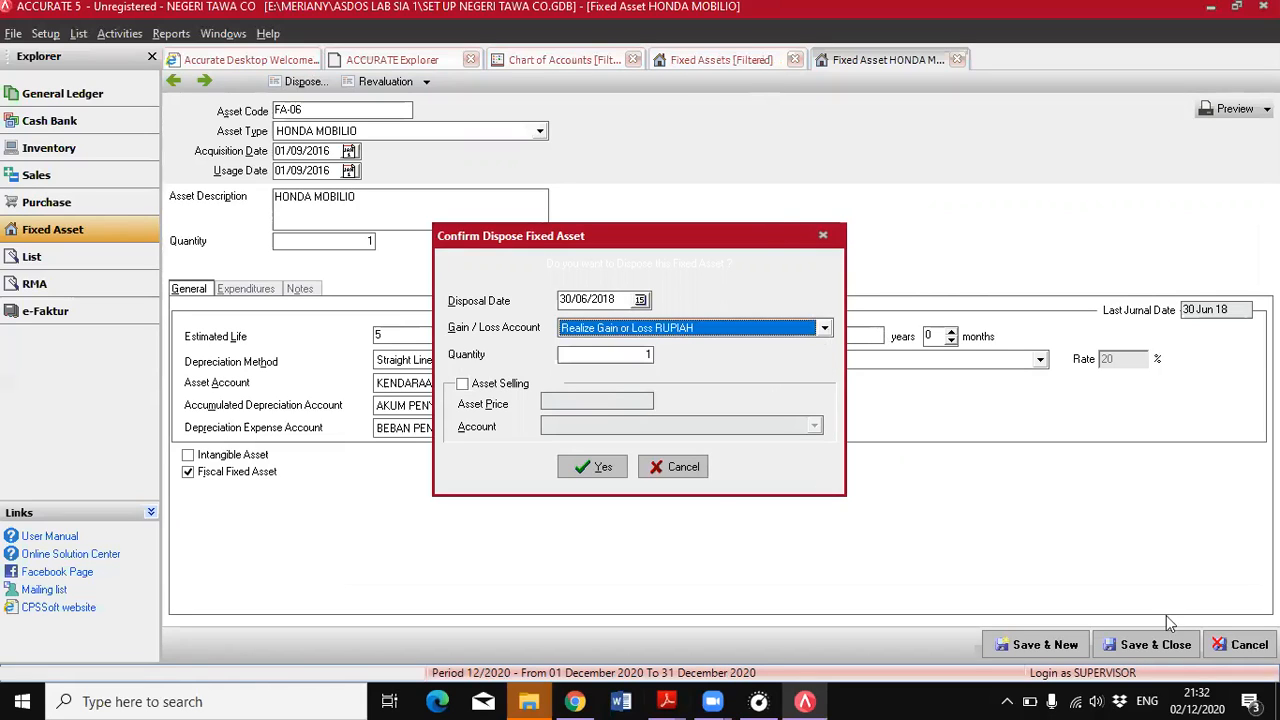
Mark the disposal as an asset sale and enter the PDF's selling price of 125.000.000
click(463, 390)
mouse_move(667, 701)
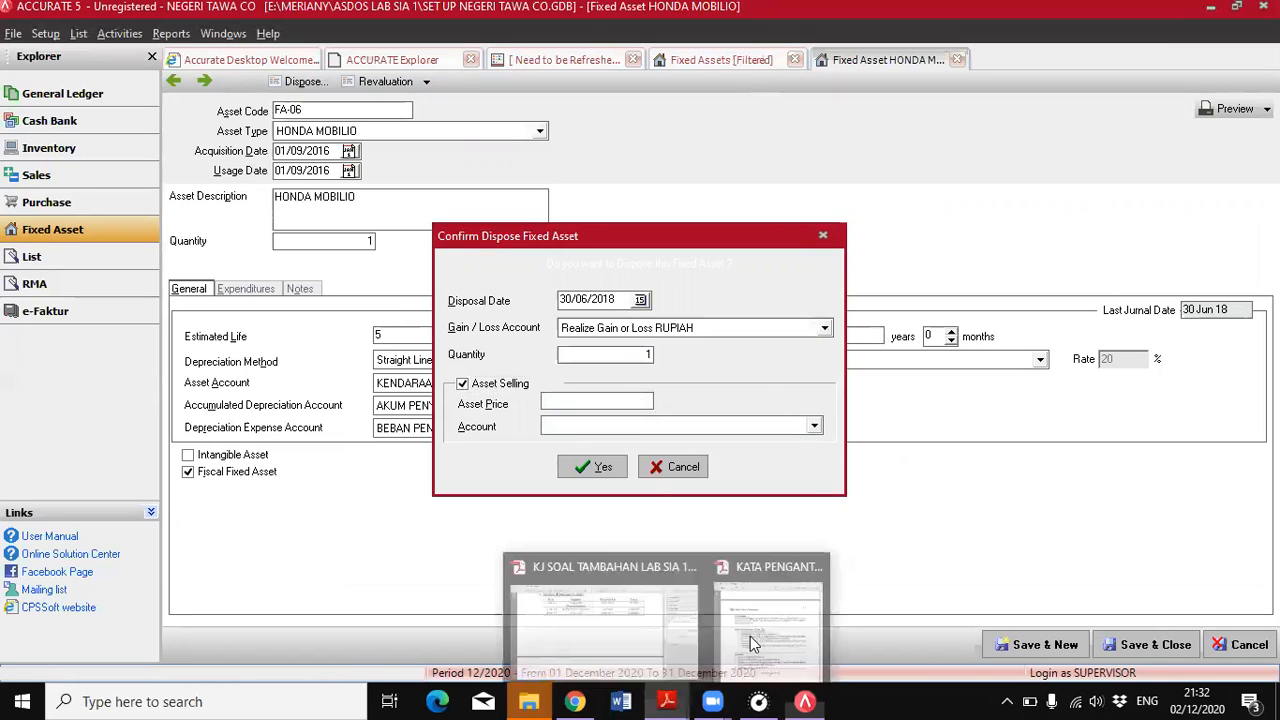
click(812, 625)
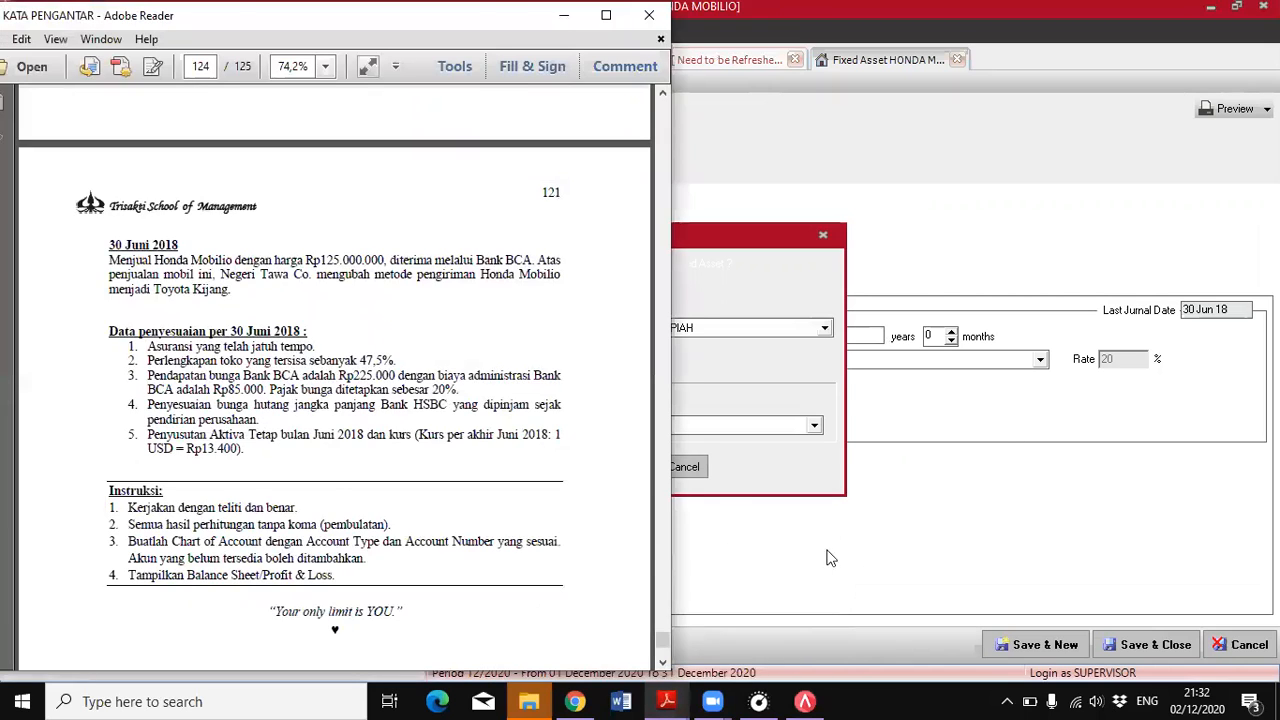
click(864, 580)
click(606, 403)
text(125000000)
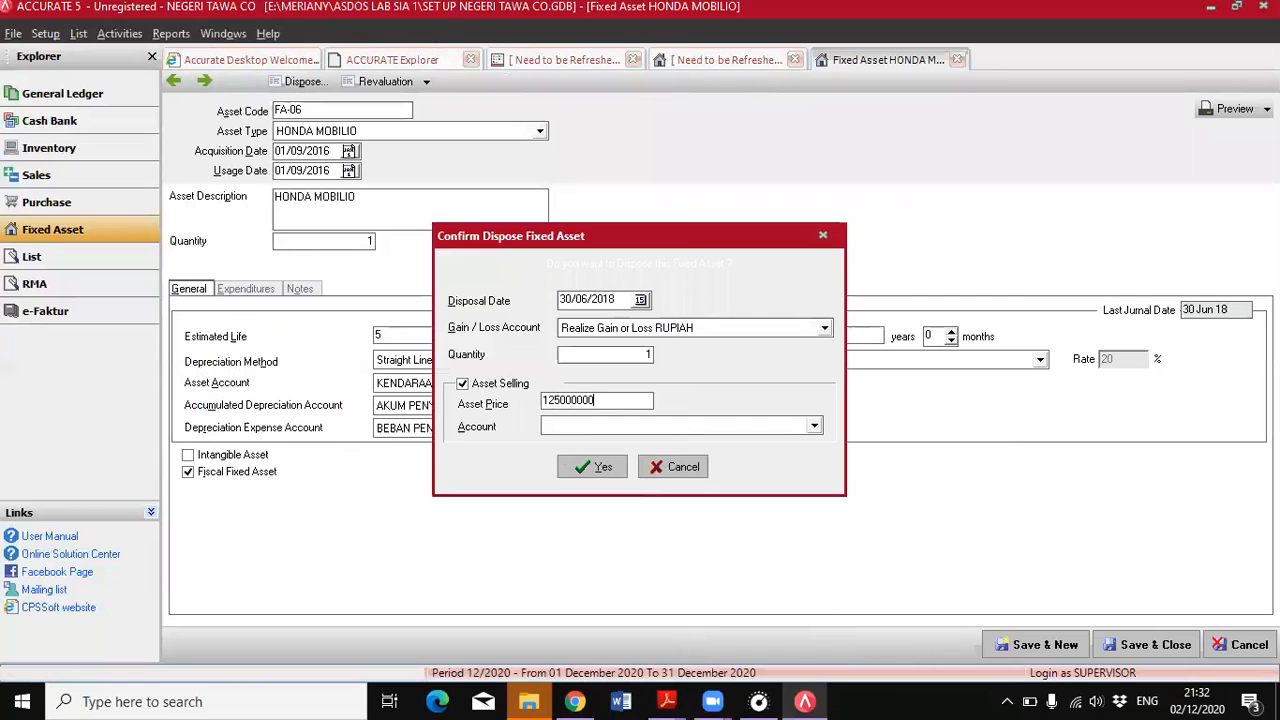
Assign the TRANSAKSI AKTIVA TETAP account to the asset sale, confirm the disposal, and save and close the asset
click(811, 427)
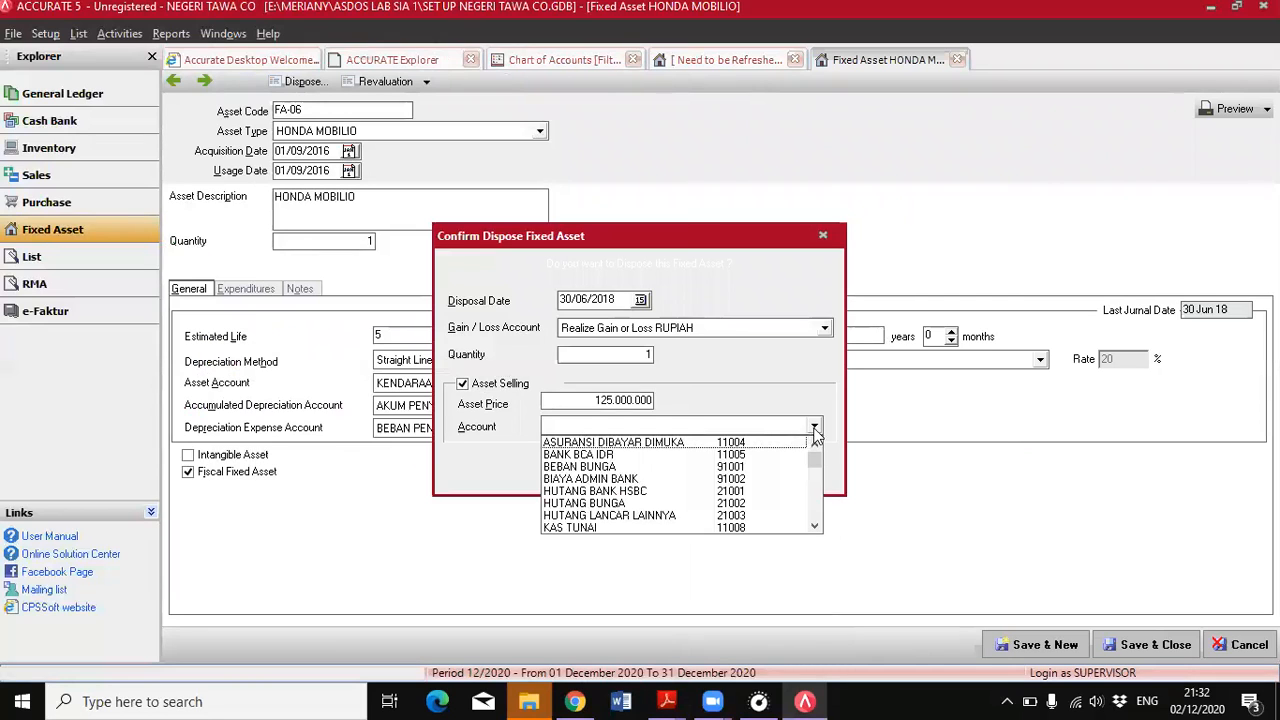
text(TRA)
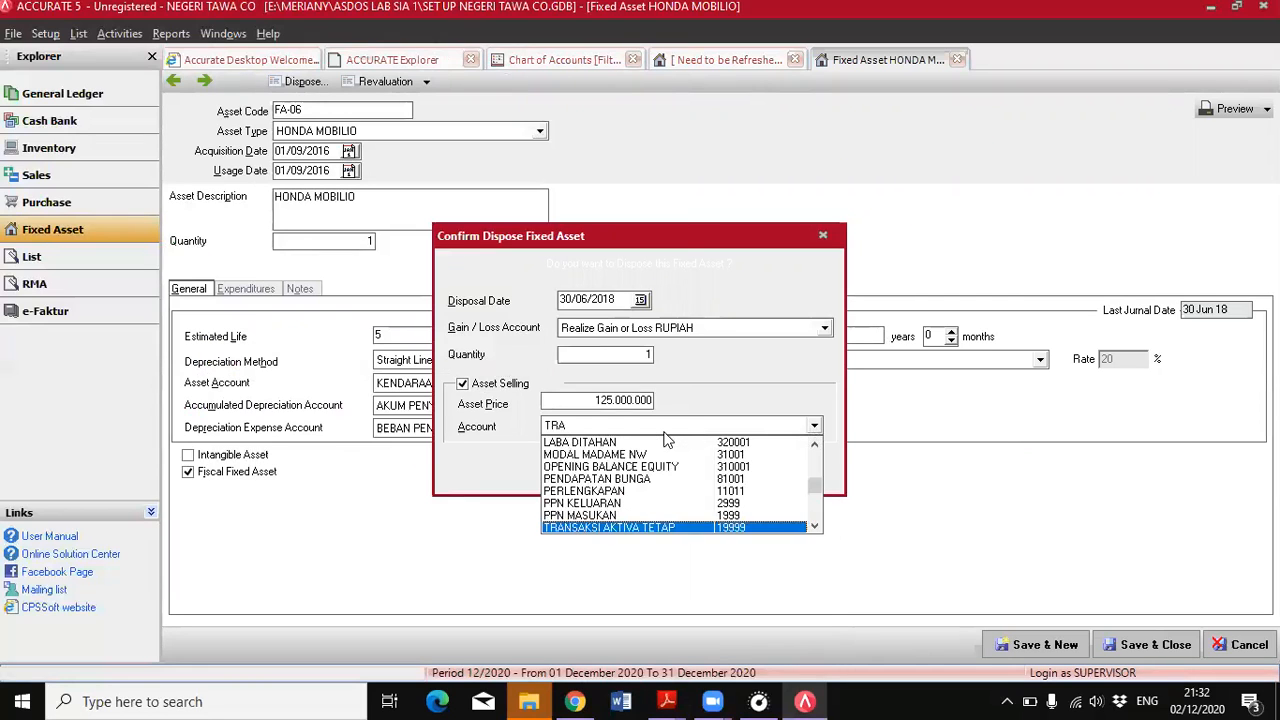
click(669, 528)
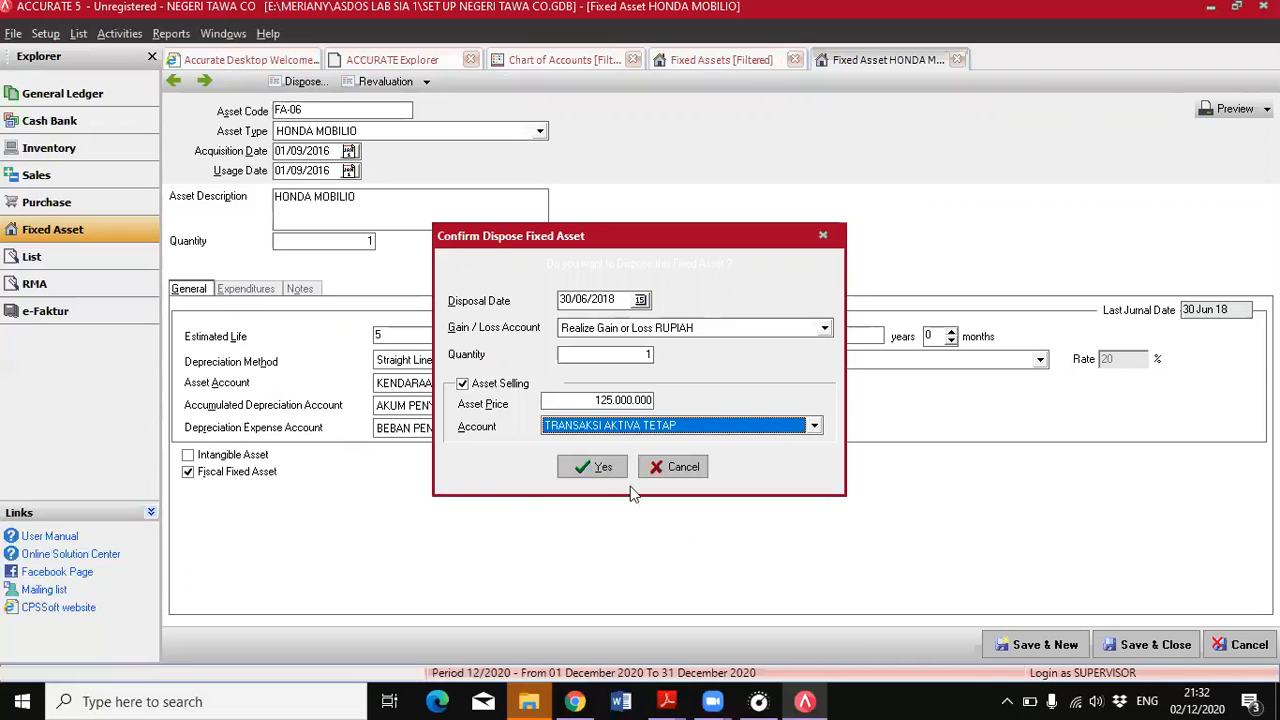
click(605, 469)
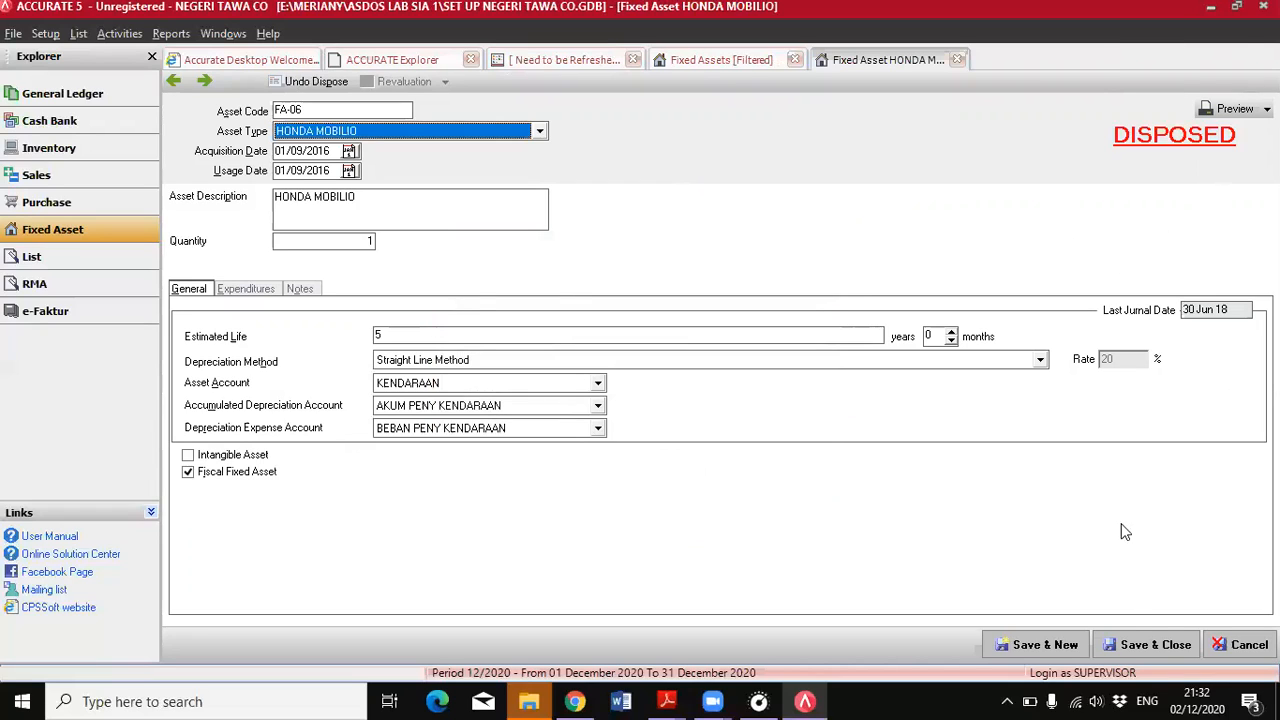
click(1138, 650)
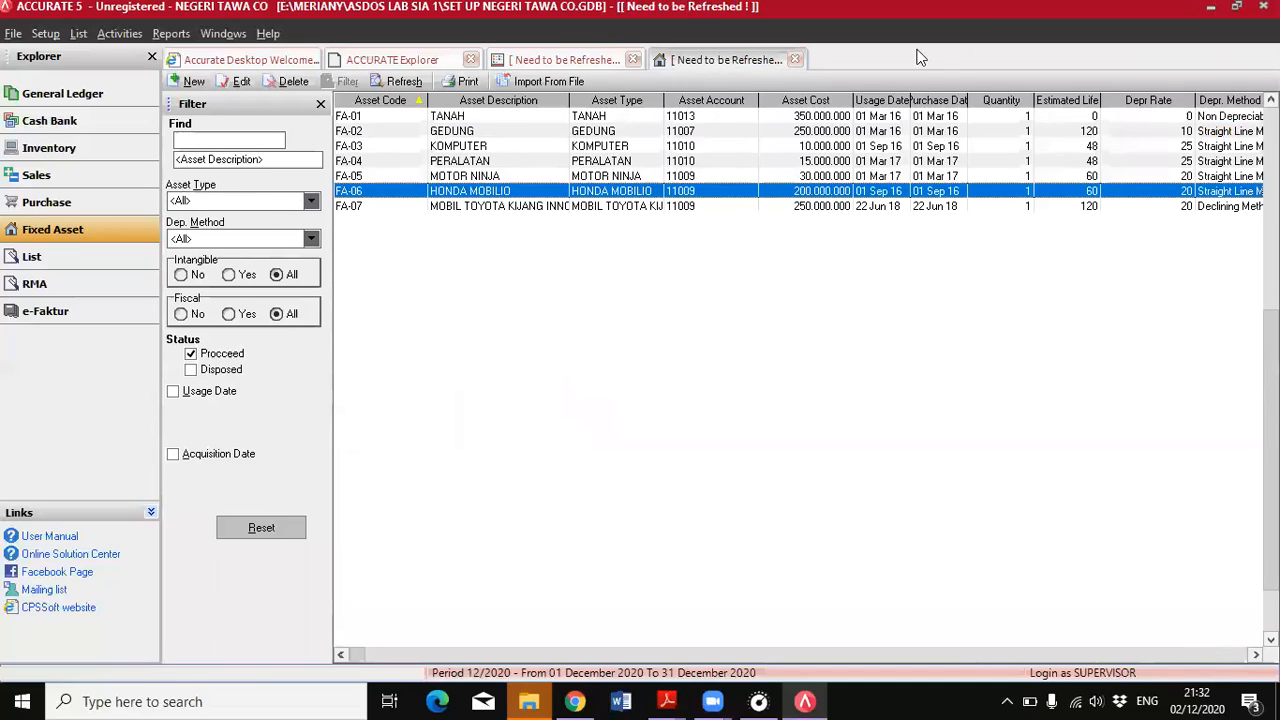
Create a new deposit to BANK BCA IDR for the car sale, dated 30/06/2018
click(62, 120)
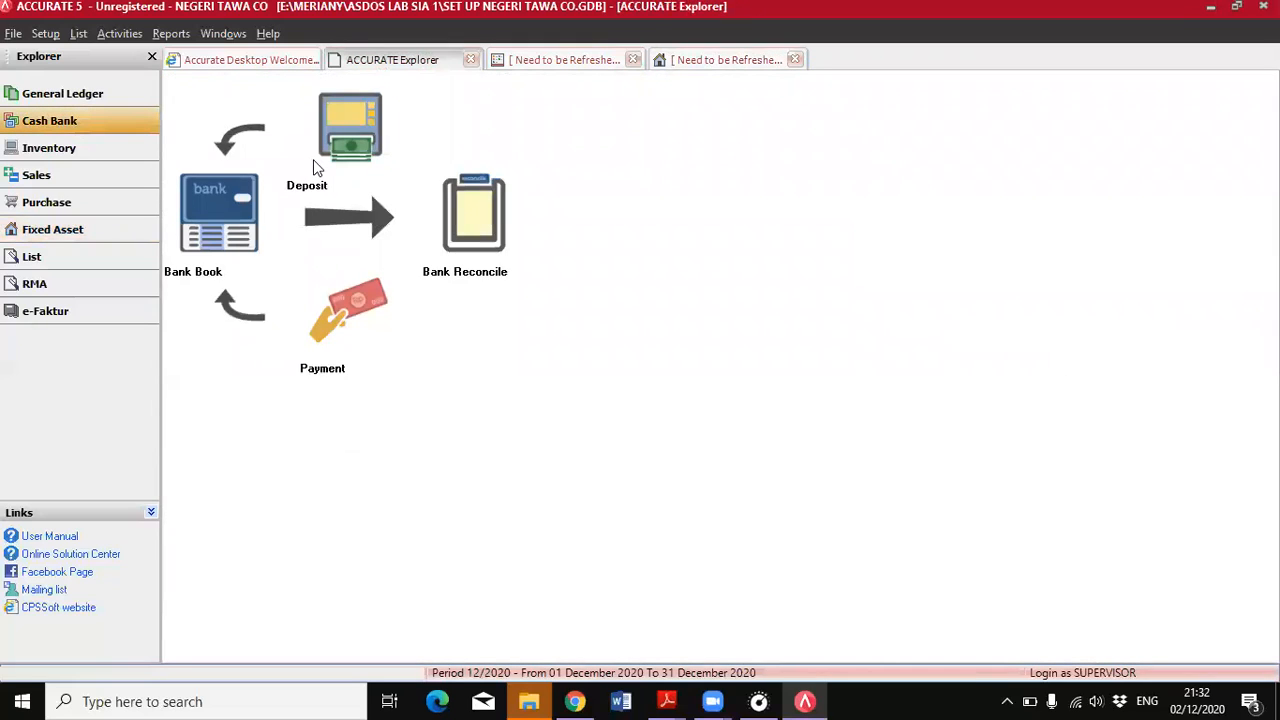
click(316, 168)
click(585, 131)
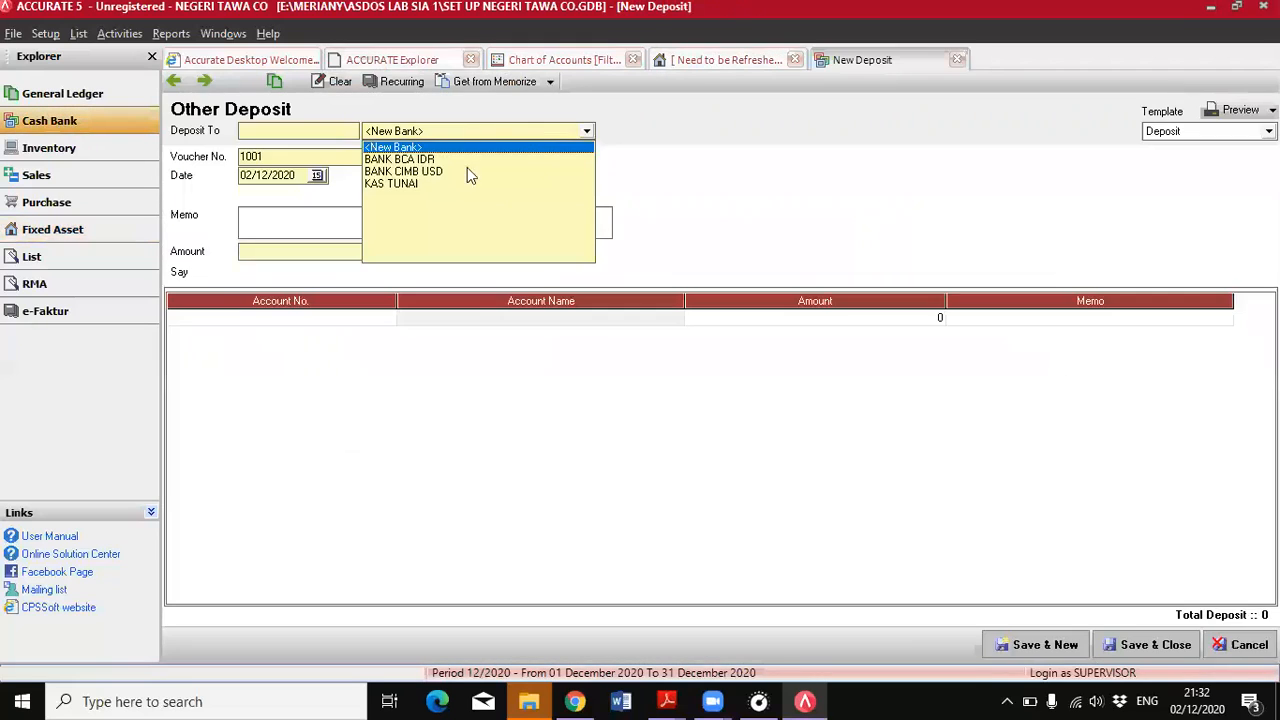
click(666, 701)
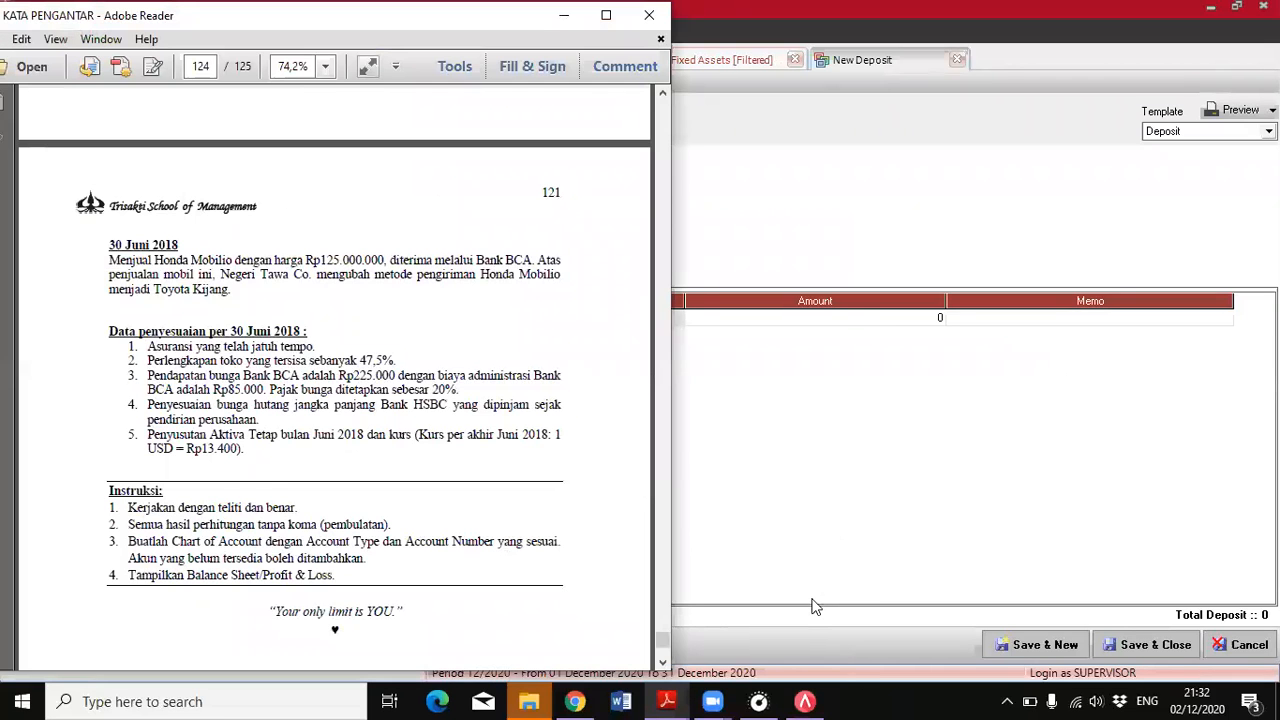
key(alt+Tab)
drag(303, 179, 221, 178)
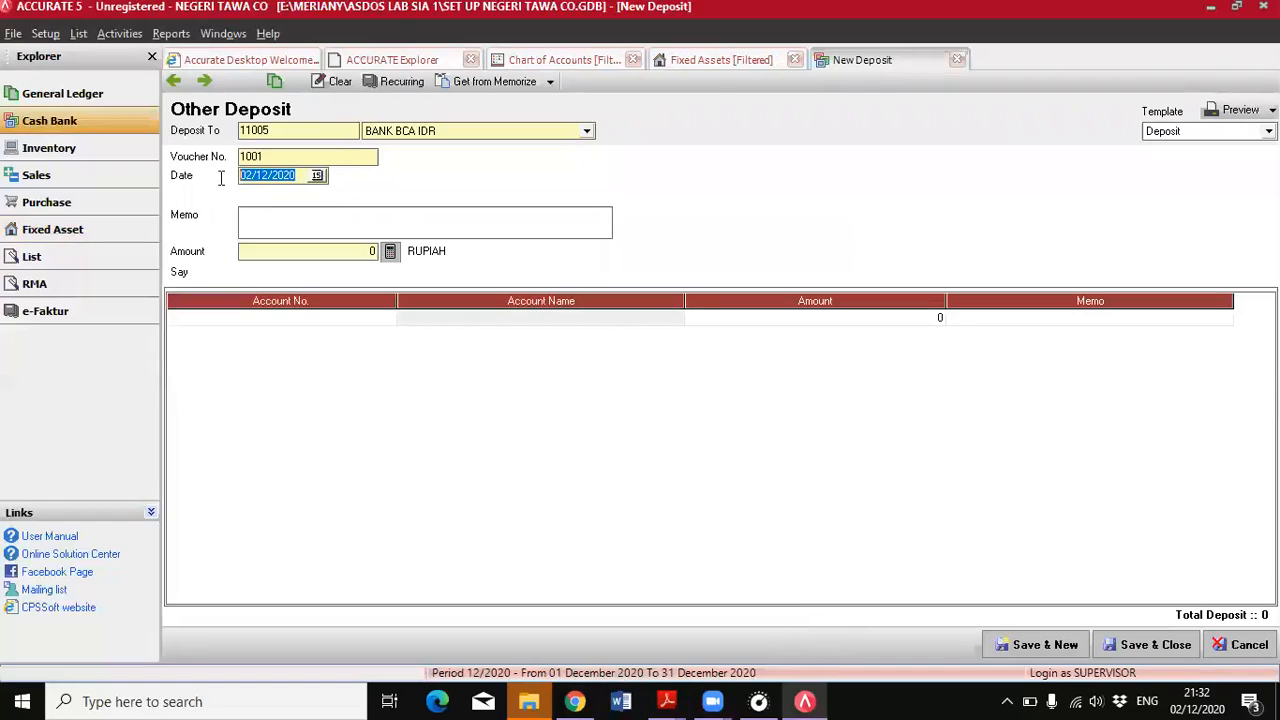
text(30/06/20)
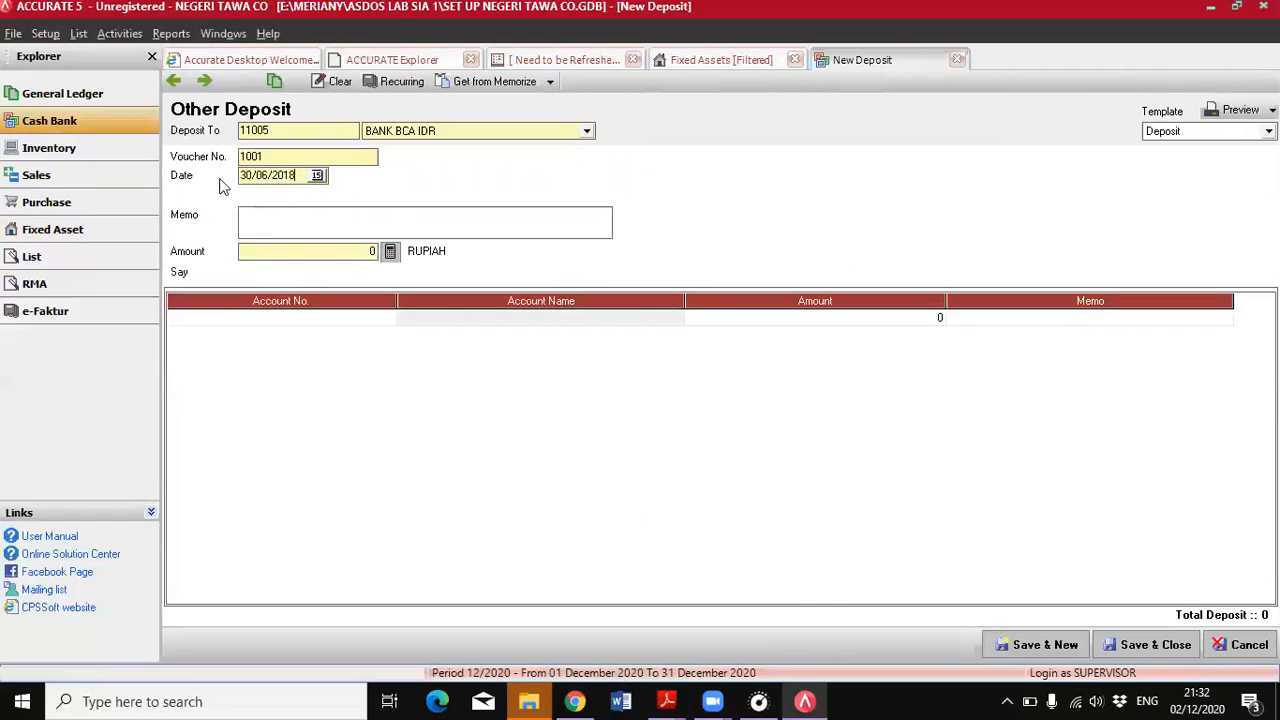
Add a TRANSAKSI AKTIVA TETAP line of 125.000.000 to the deposit, fill in the total deposit amount, and save and close it
click(280, 320)
click(390, 317)
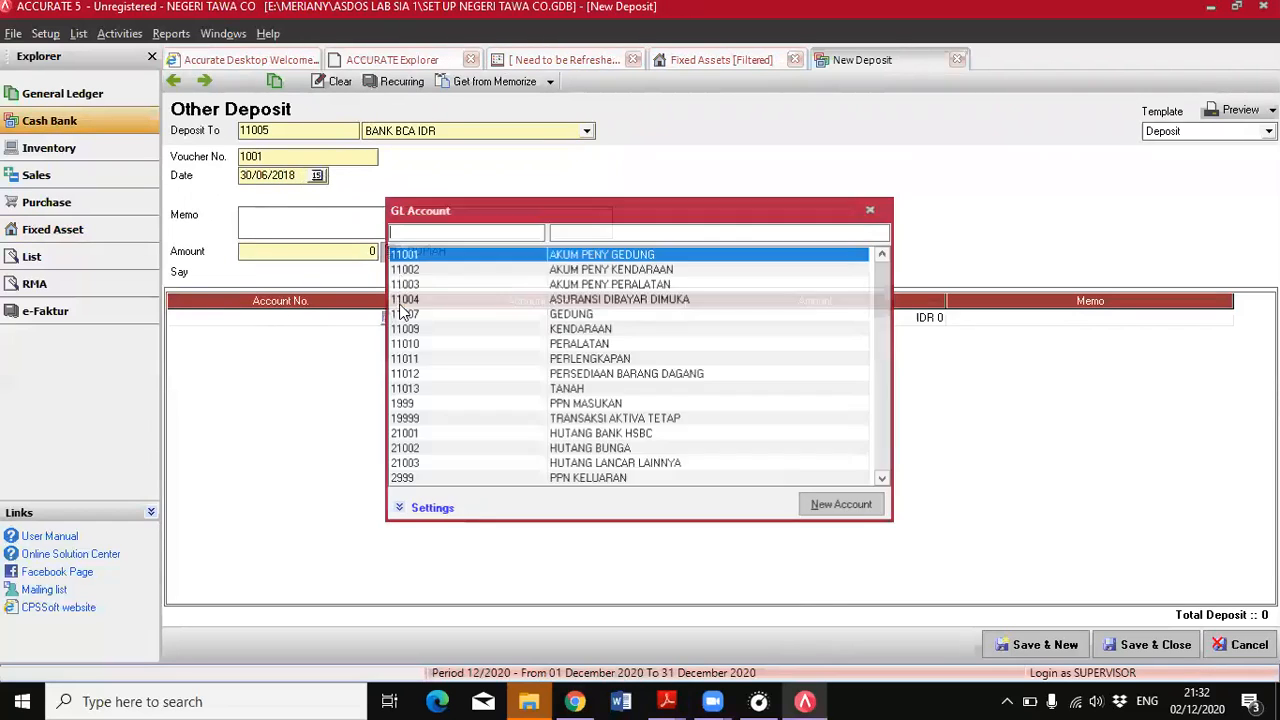
double_click(674, 420)
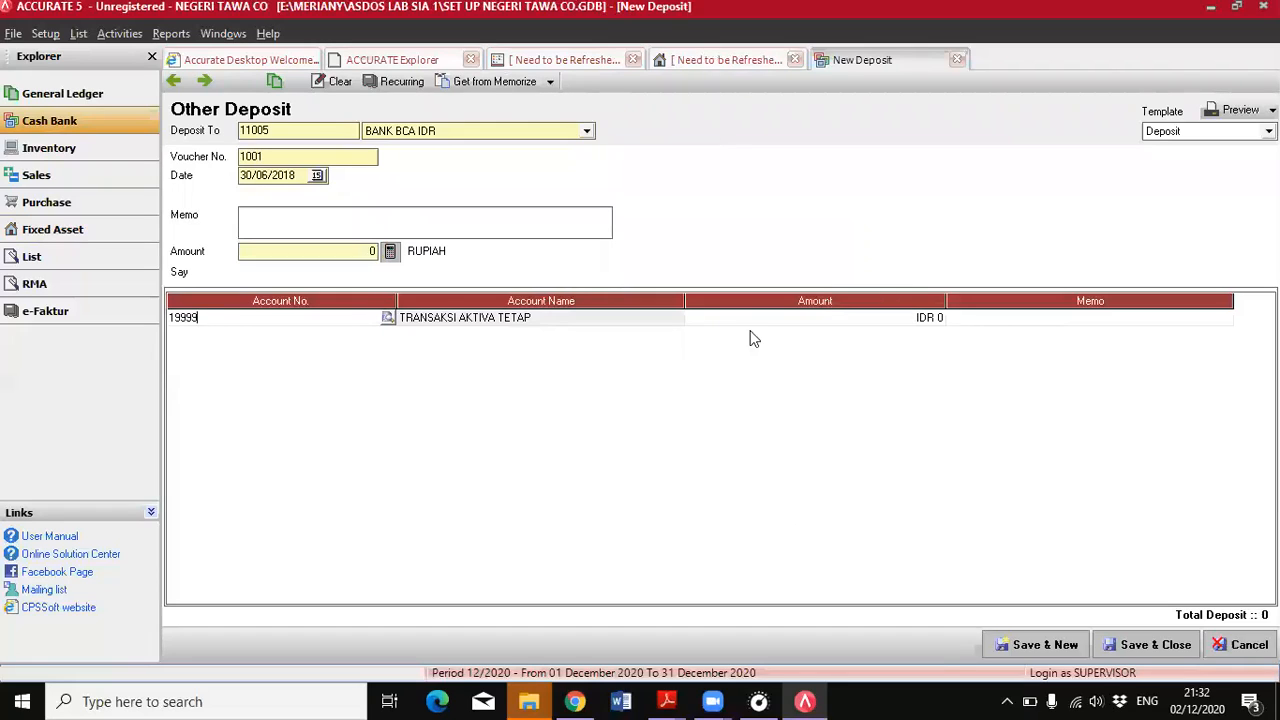
click(757, 320)
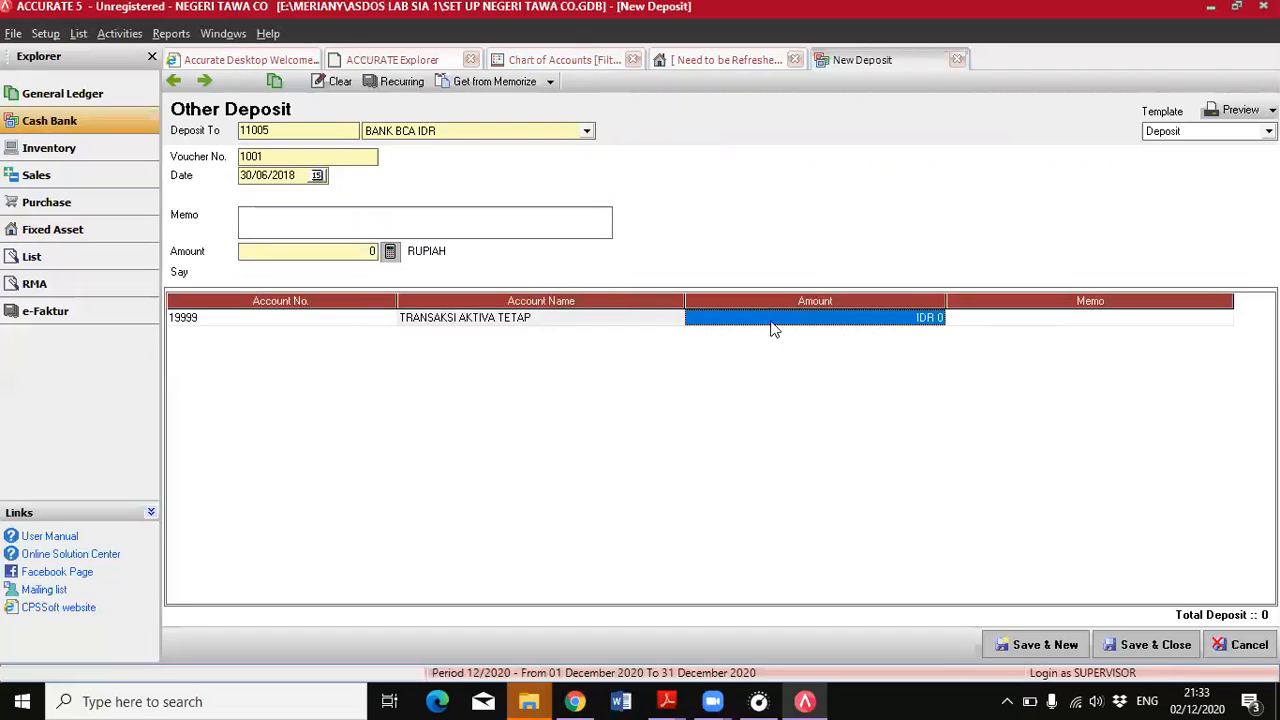
text(125000000)
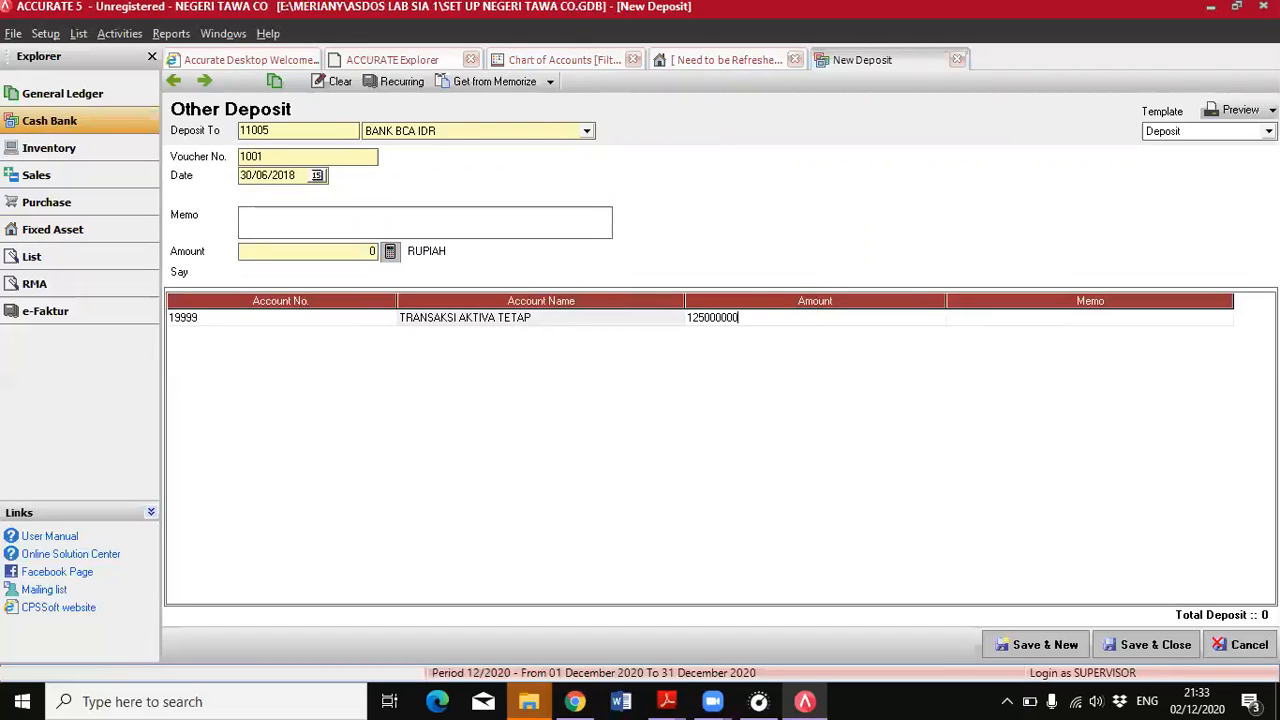
key(Tab)
click(418, 262)
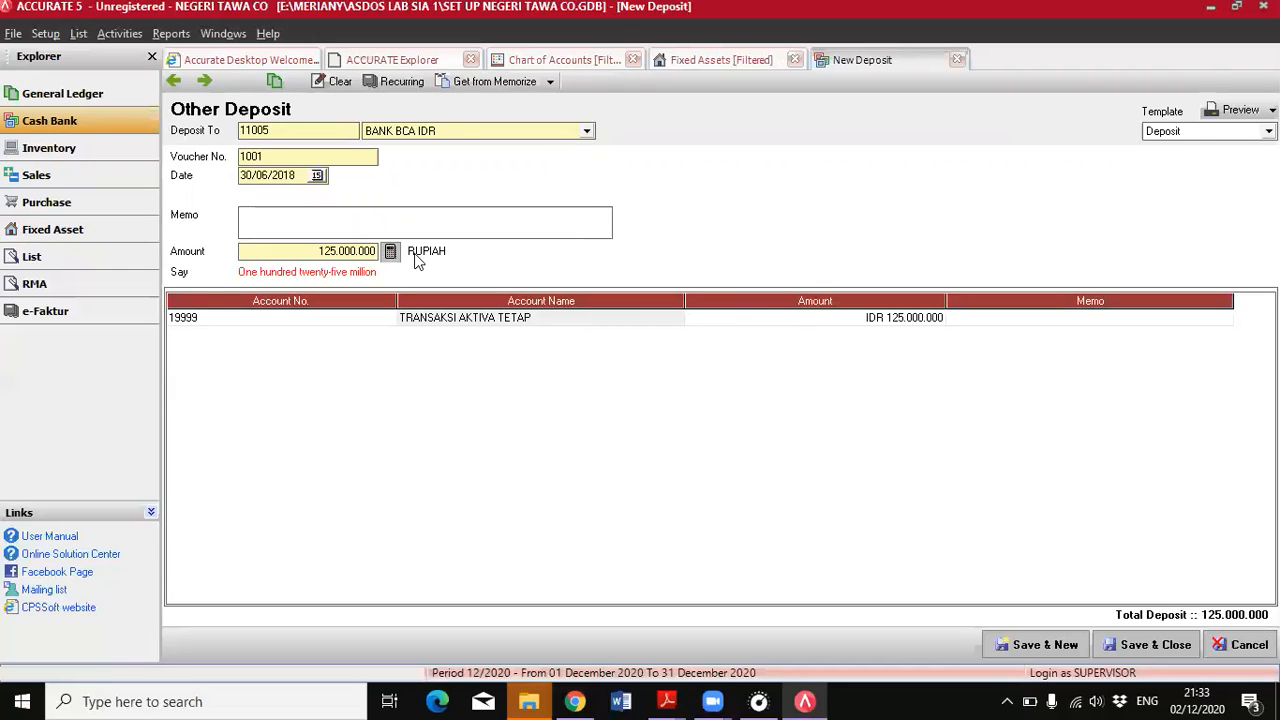
click(1140, 645)
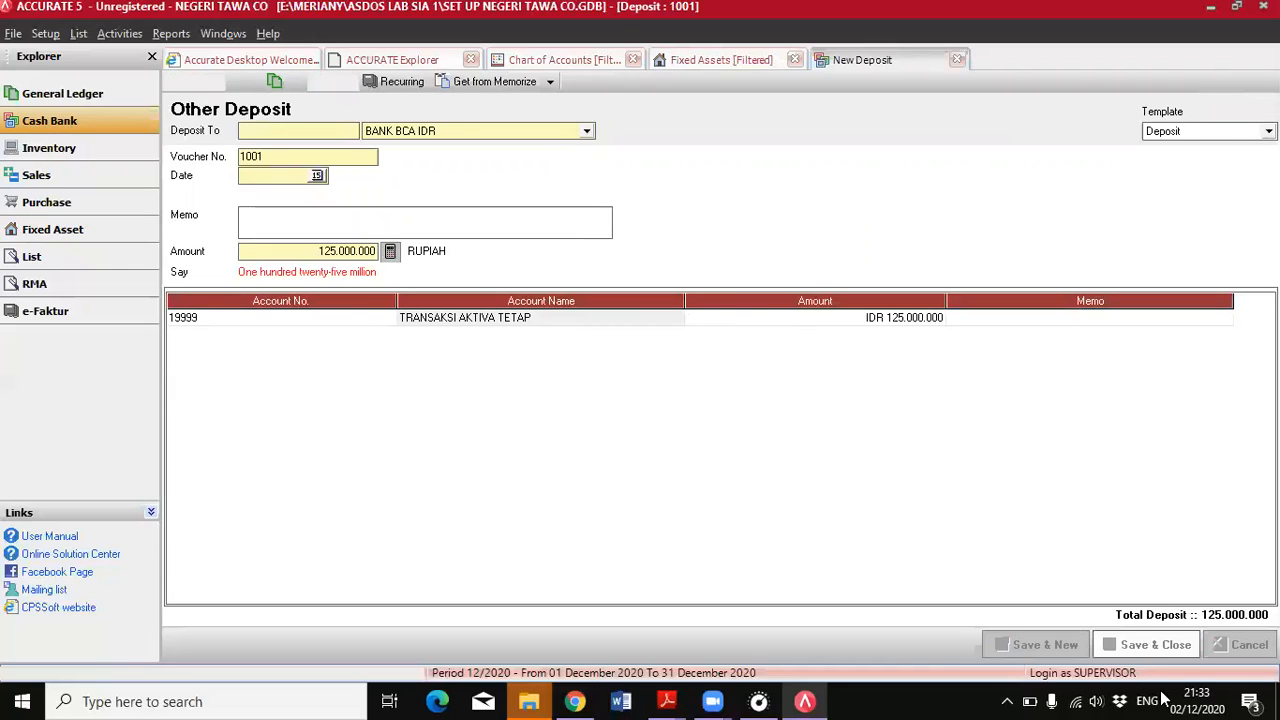
Consult the June adjustment list in the PDF and start a new journal voucher in ACCURATE dated 30/06/2018
mouse_move(680, 700)
click(768, 615)
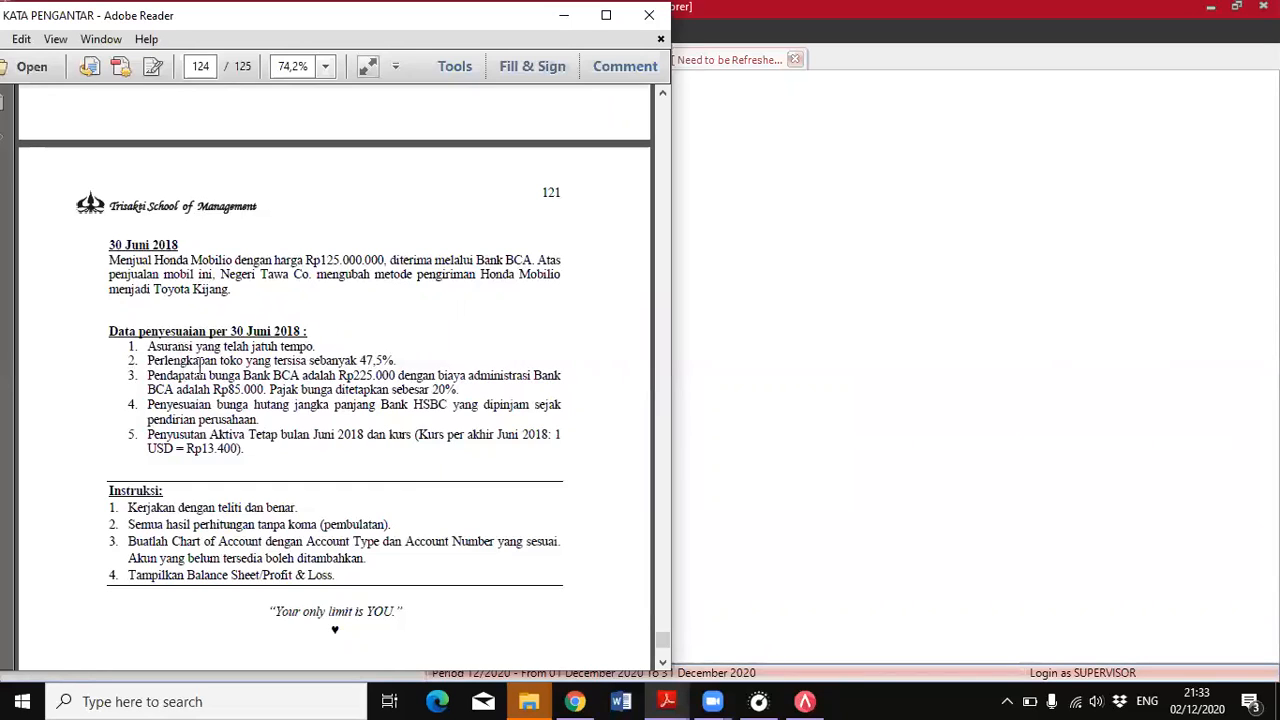
click(814, 340)
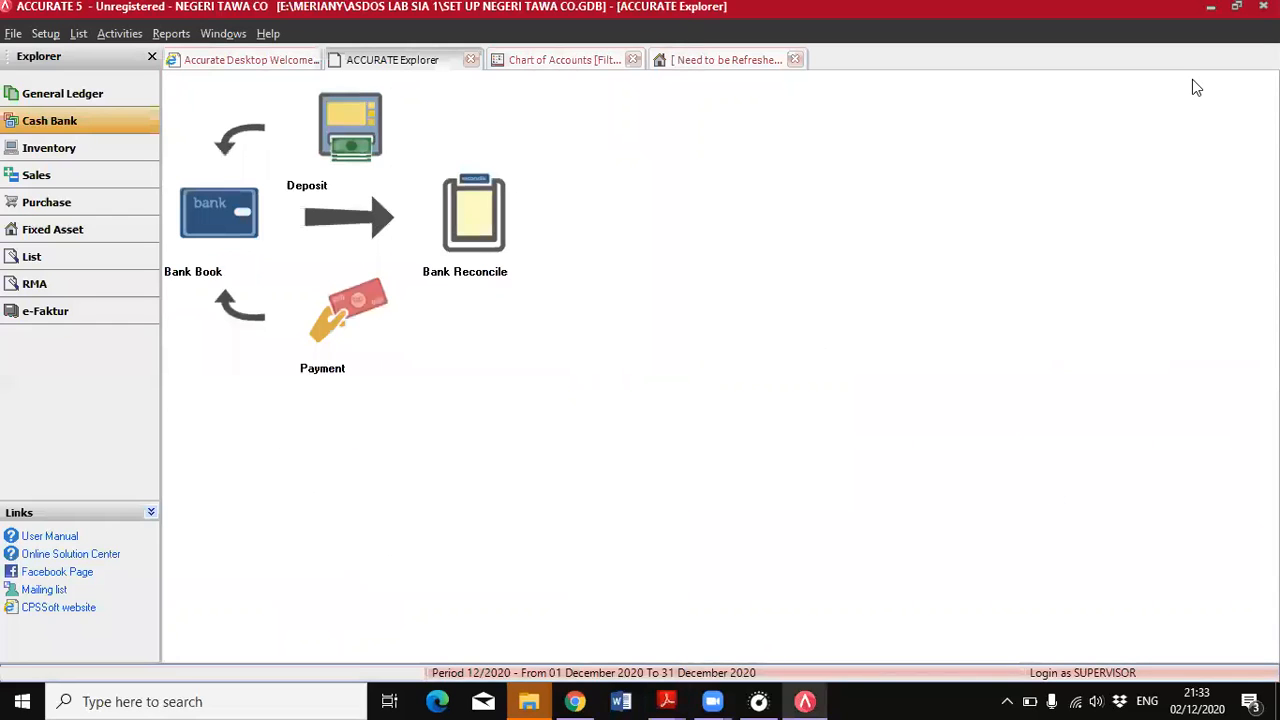
click(42, 93)
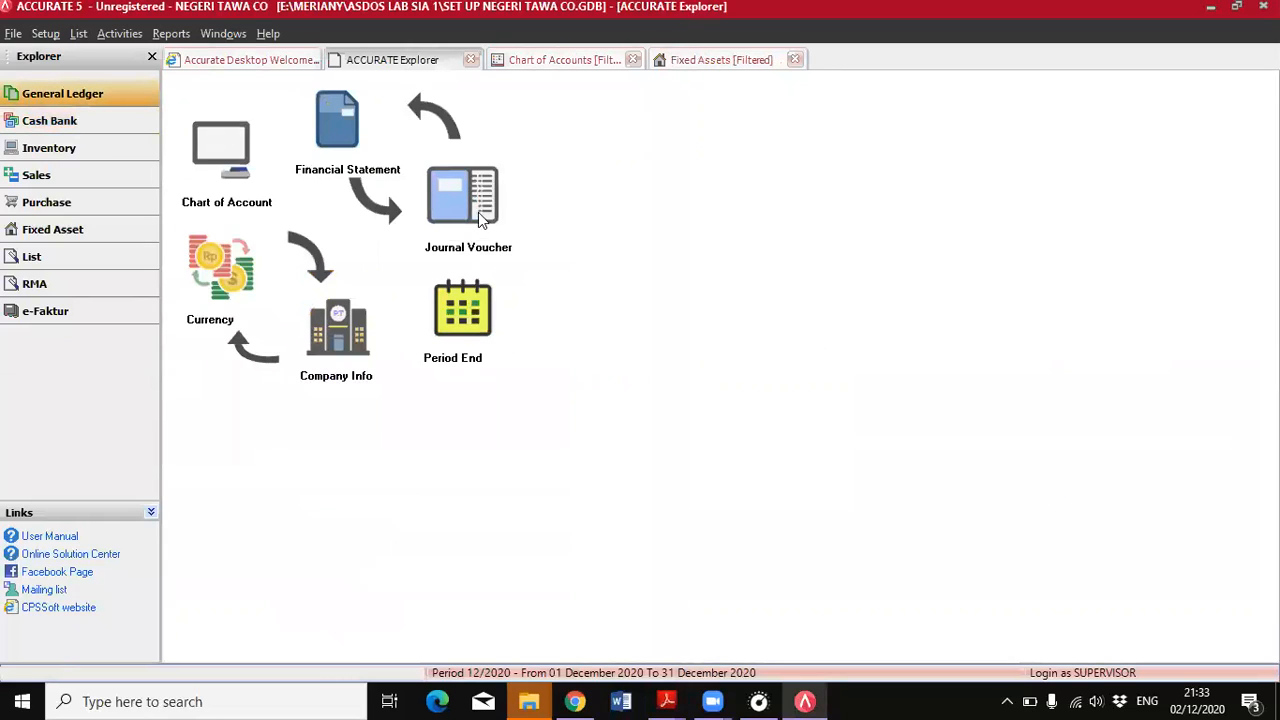
click(500, 255)
text(30/)
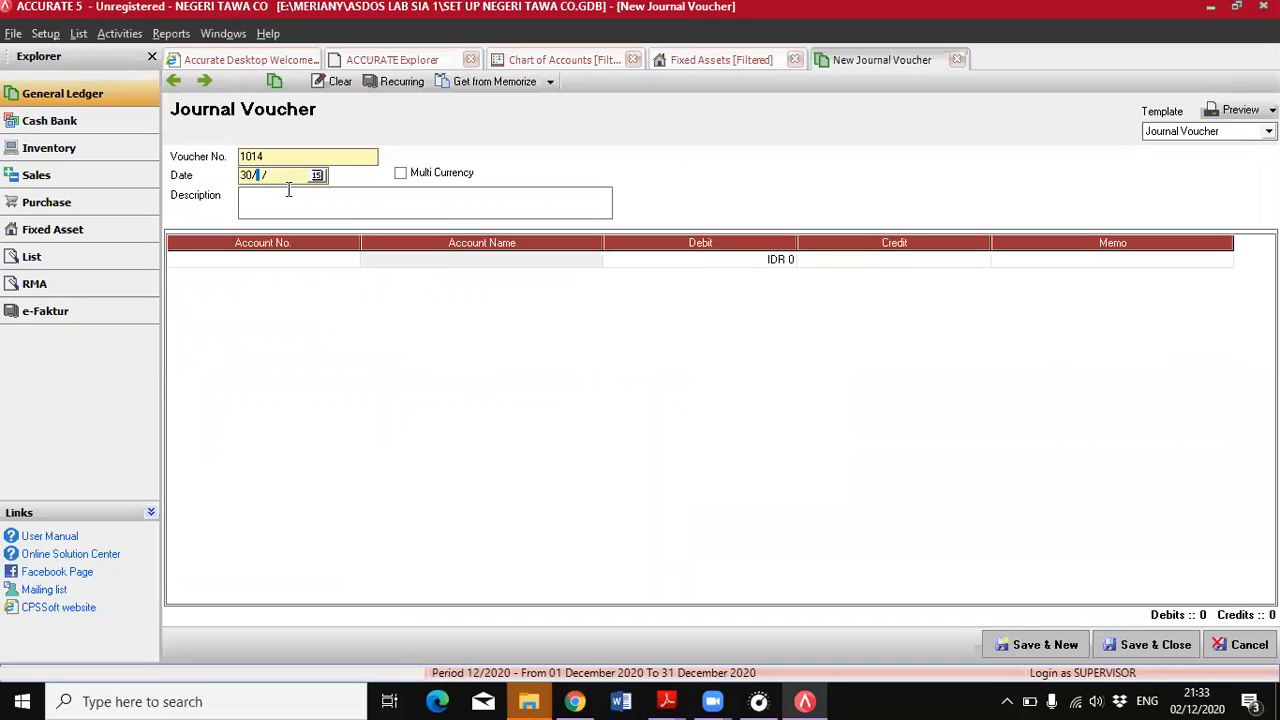
text(06/2018)
Find the BEBAN ASURANSI account and assign it to the first line of the journal voucher
click(296, 262)
double_click(296, 262)
click(575, 233)
text(b)
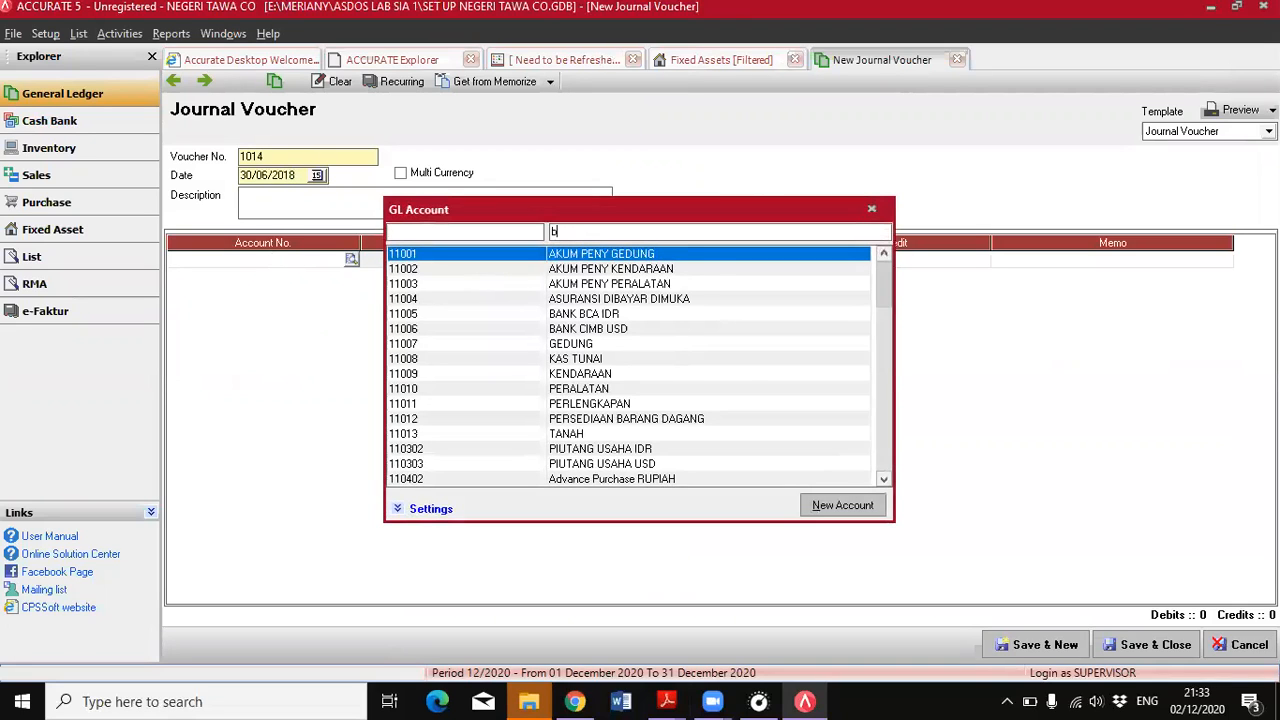
text(eba)
click(607, 270)
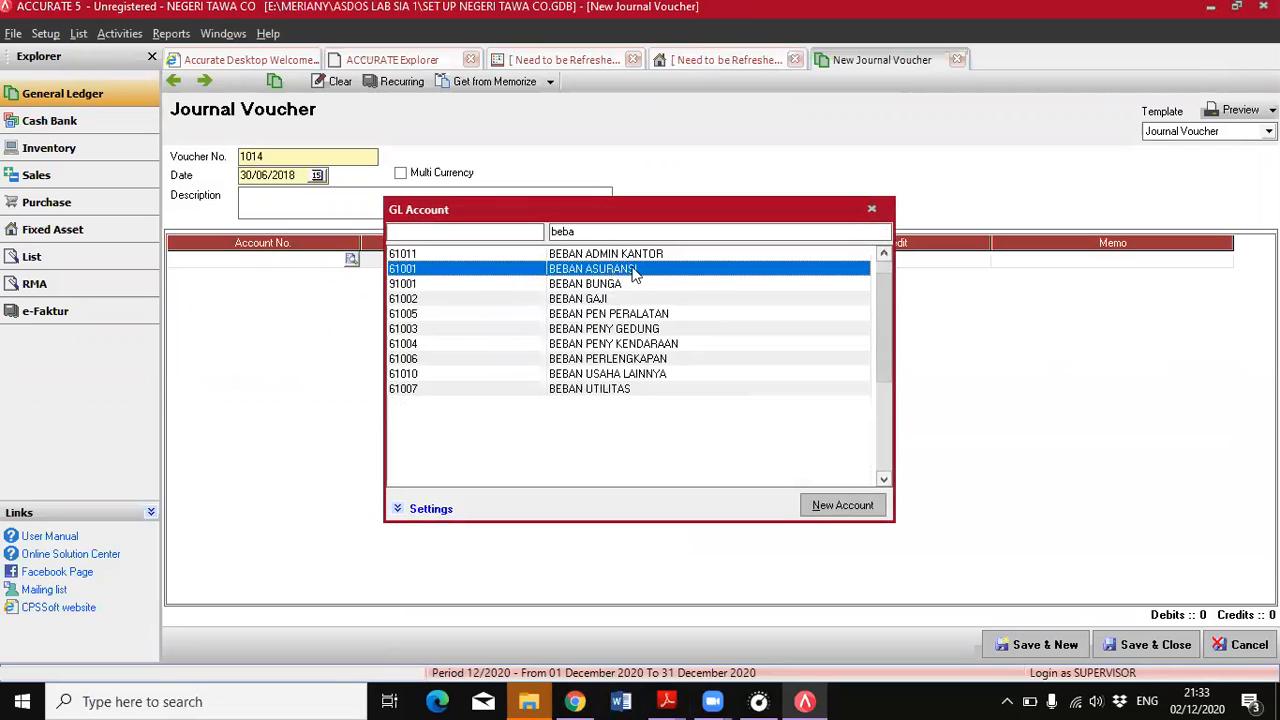
double_click(632, 271)
Add ASURANSI DIBAYAR DIMUKA as the account on the voucher's second line
key(Tab)
key(Tab)
key(Tab)
double_click(268, 281)
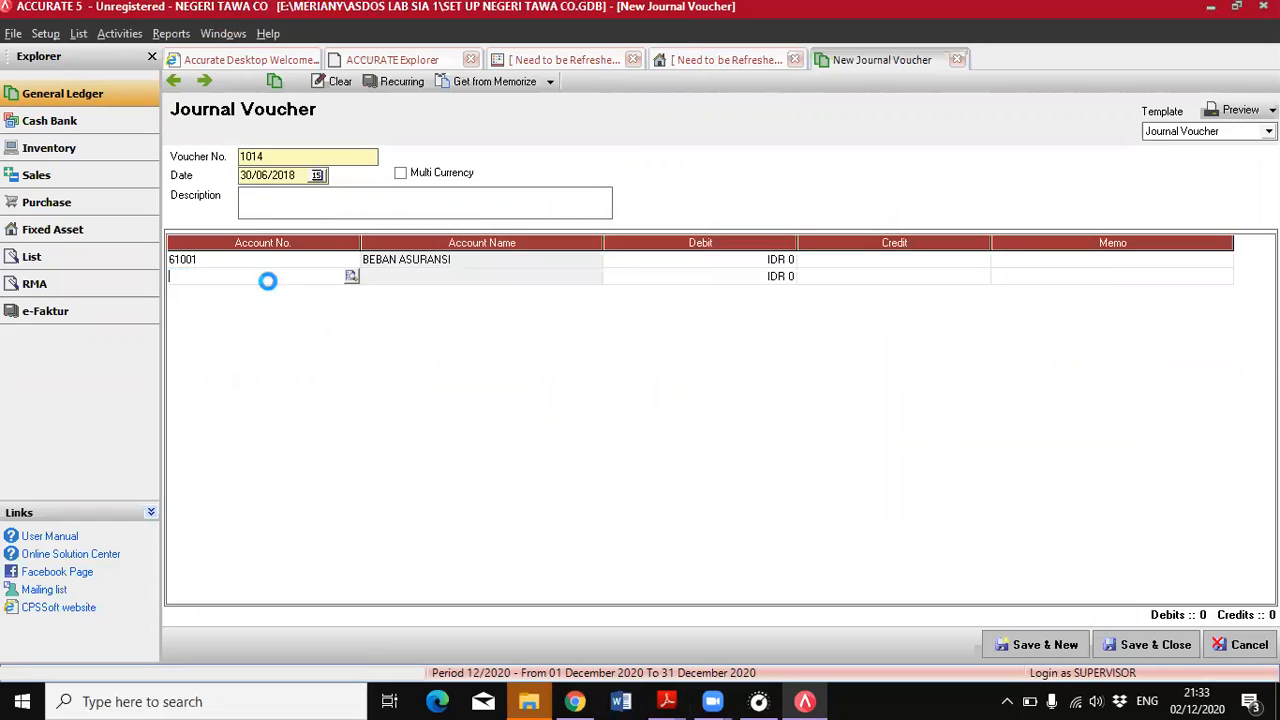
double_click(612, 300)
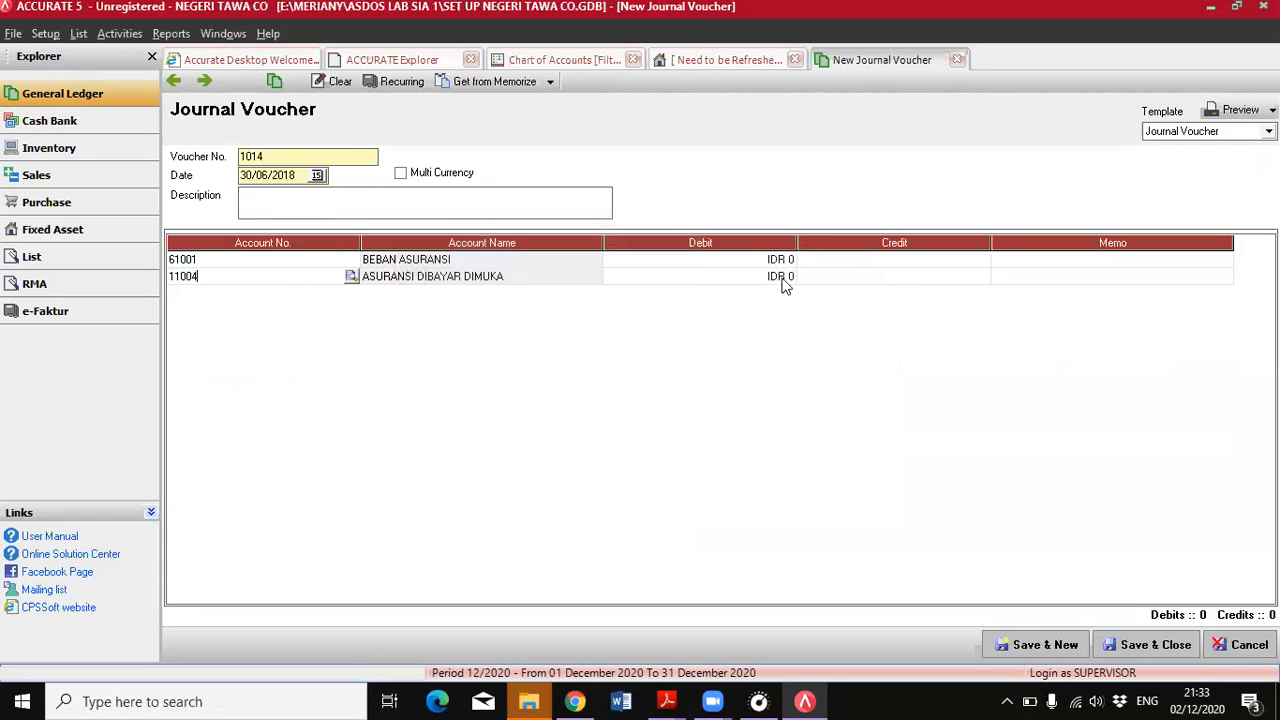
key(Tab)
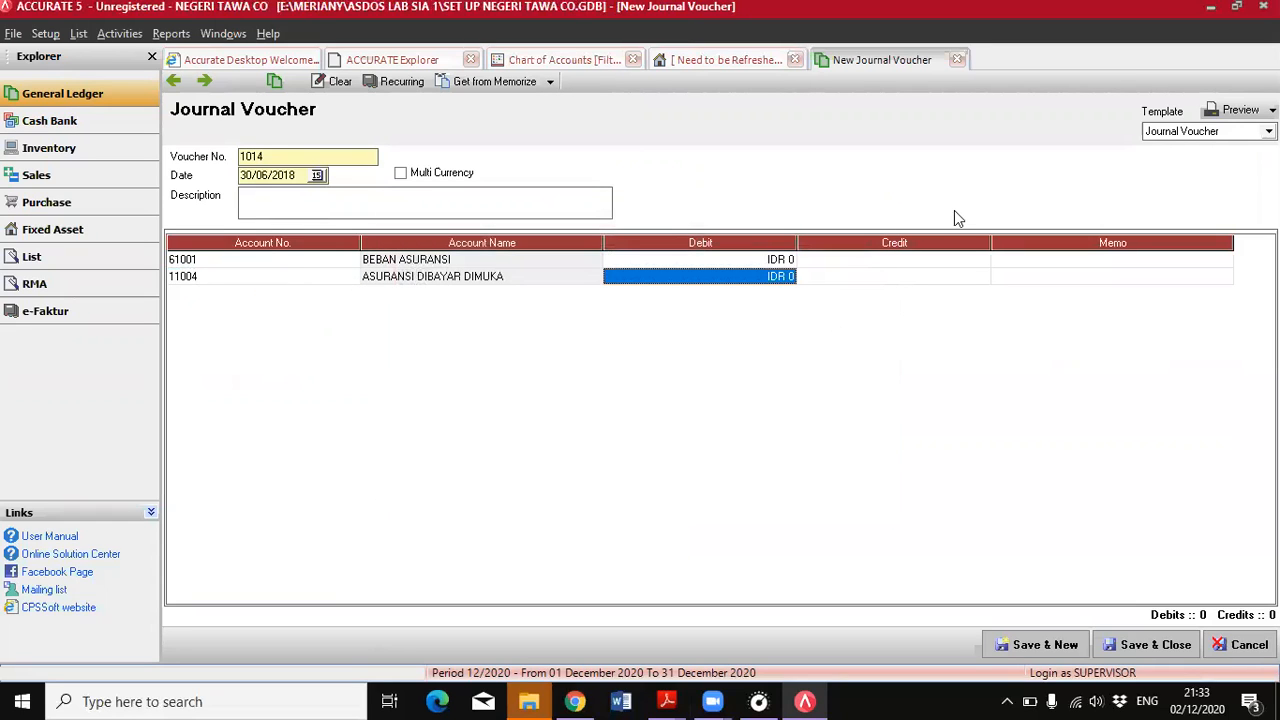
Switch to the PDF and look up the prepaid insurance terms in the additional information below the opening balances
key(alt+Tab)
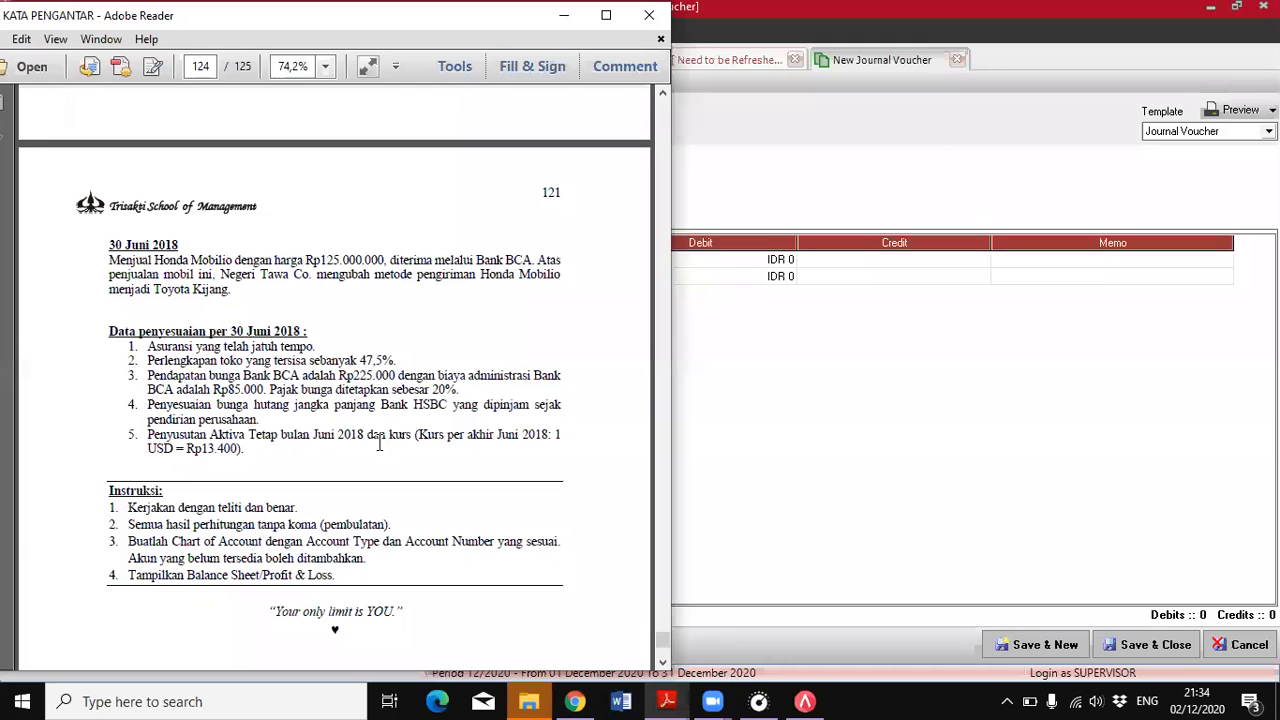
scroll(443, 371, up, 3)
mouse_move(658, 641)
mouse_down()
mouse_move(660, 395)
mouse_move(660, 622)
mouse_up()
scroll(550, 547, up, 8)
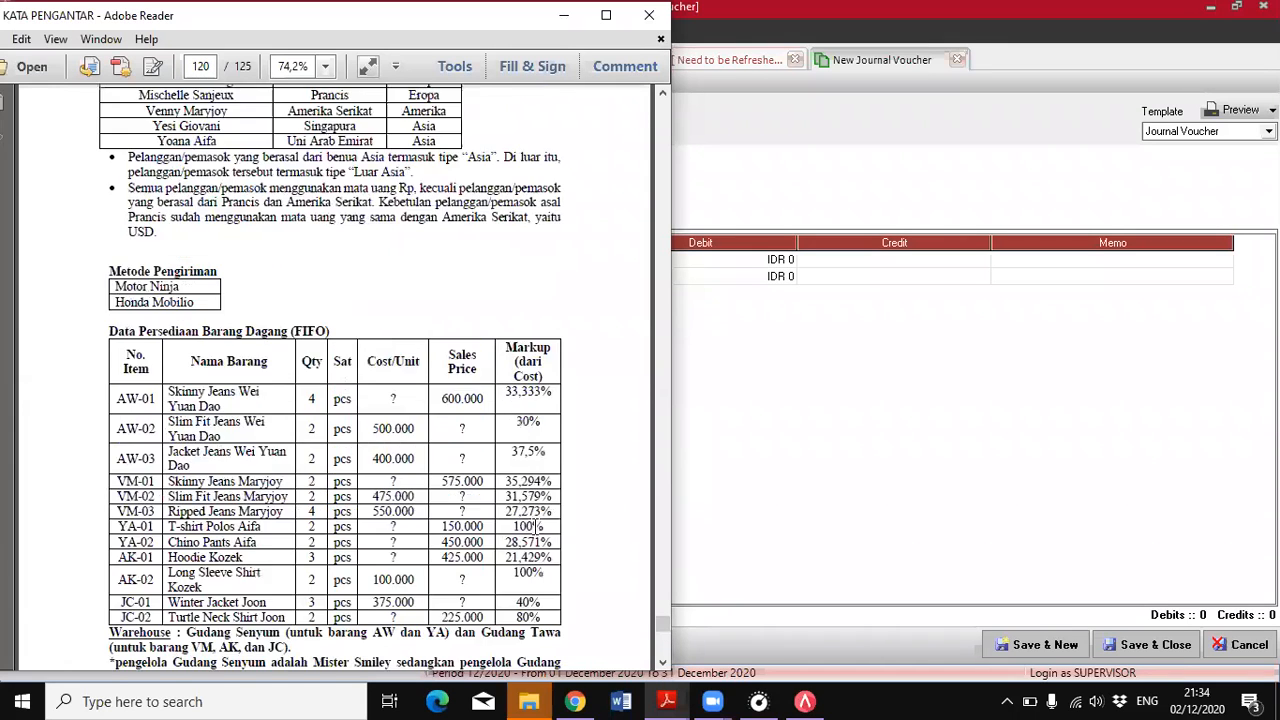
scroll(550, 547, up, 15)
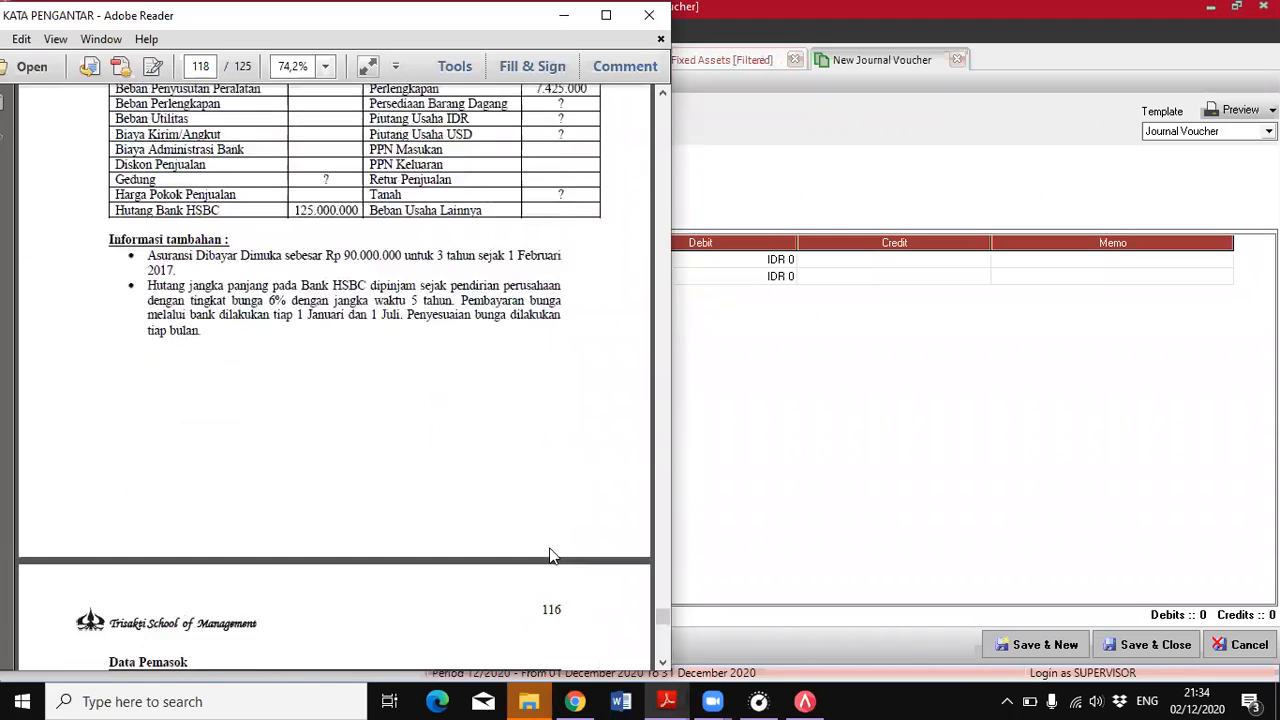
scroll(542, 503, up, 5)
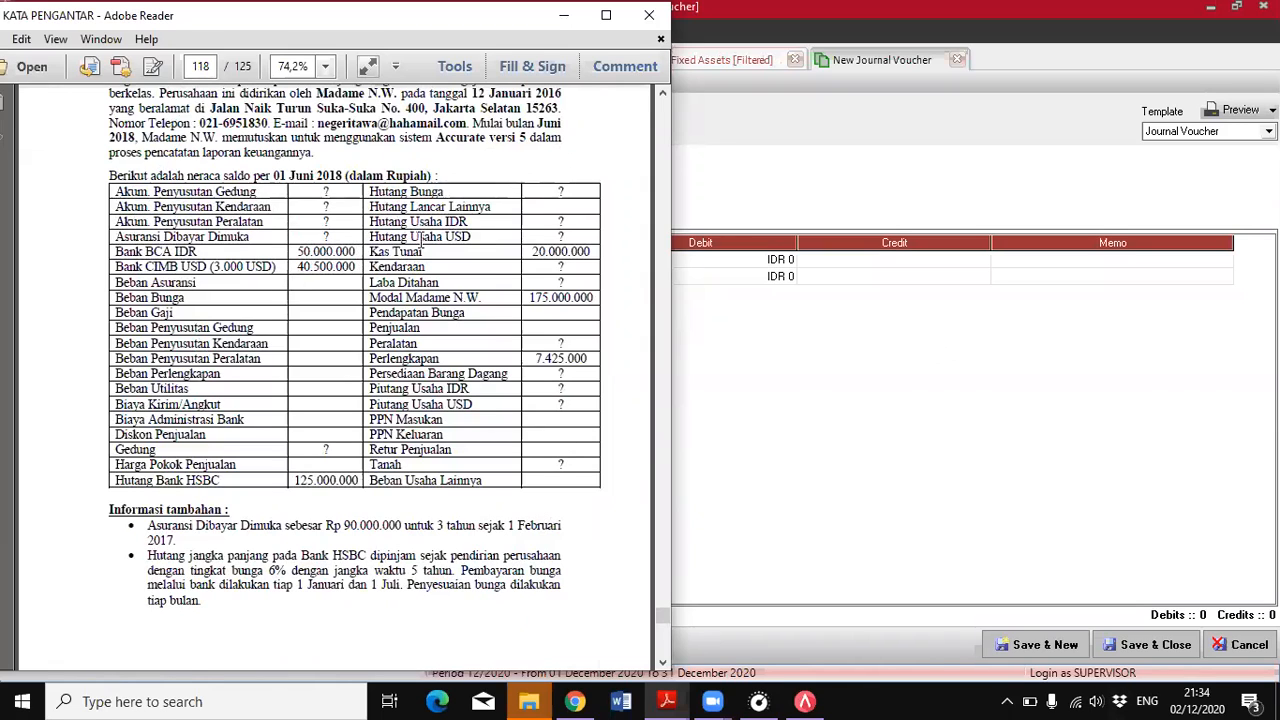
Look up the ASURANSI DIBAYAR DIMUKA balance in ACCURATE's chart of accounts and compare it with the insurance terms in the PDF
click(716, 112)
click(78, 33)
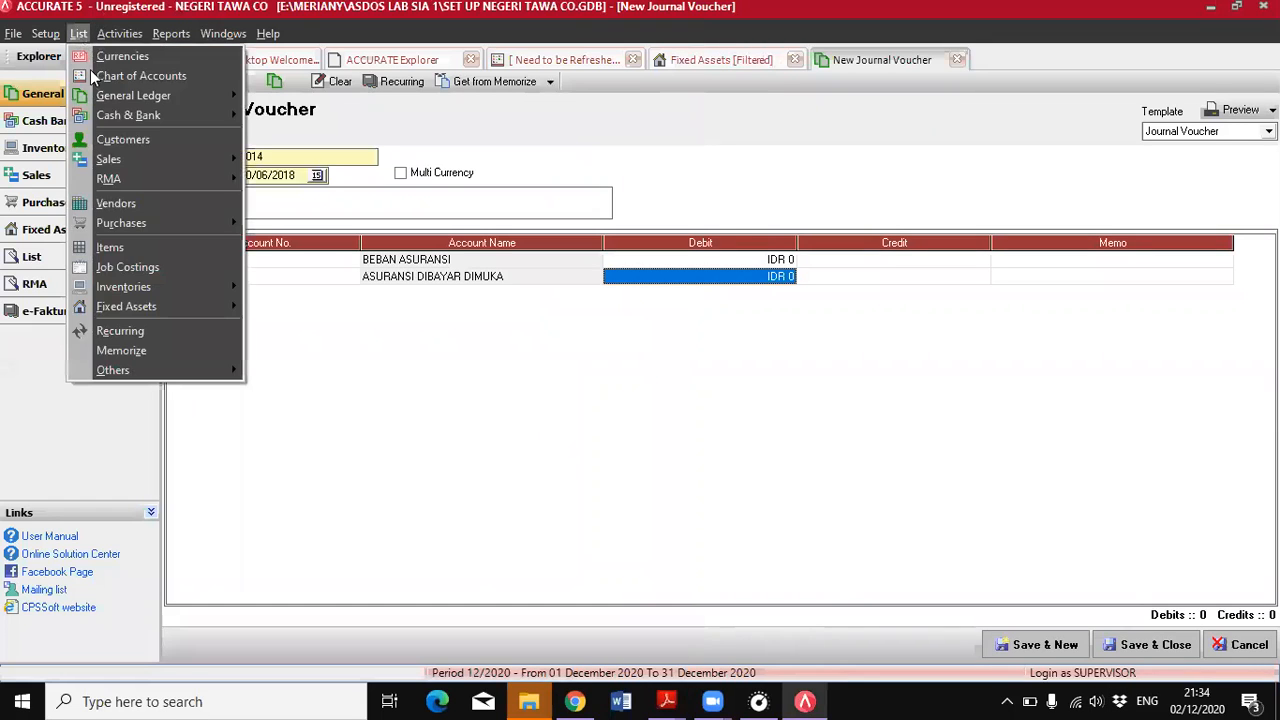
click(92, 76)
scroll(747, 295, up, 20)
scroll(750, 302, up, 5)
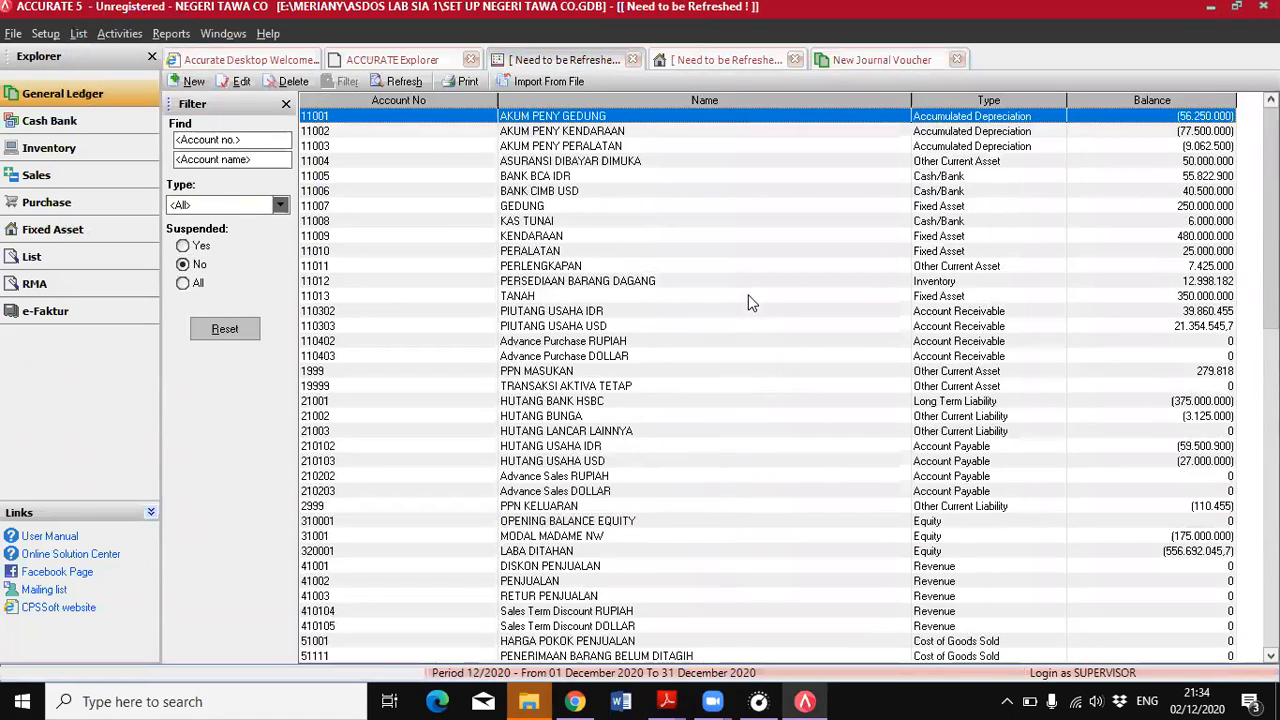
click(1068, 163)
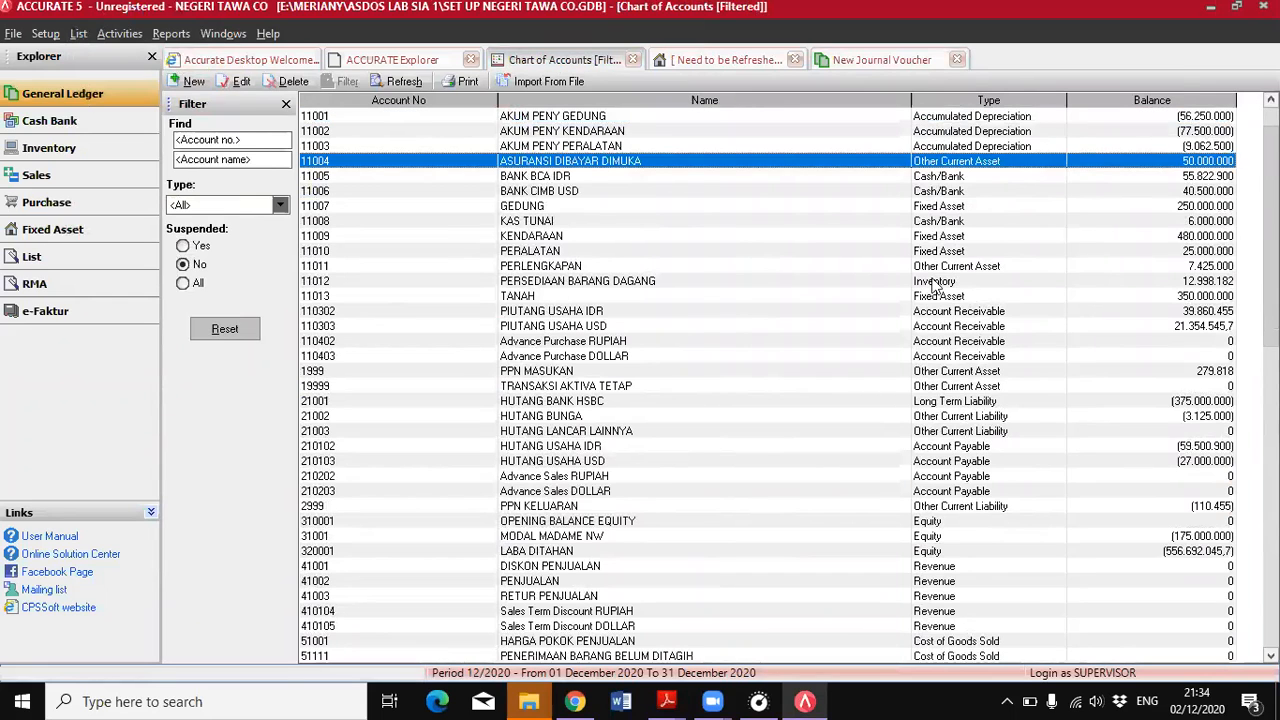
mouse_move(666, 701)
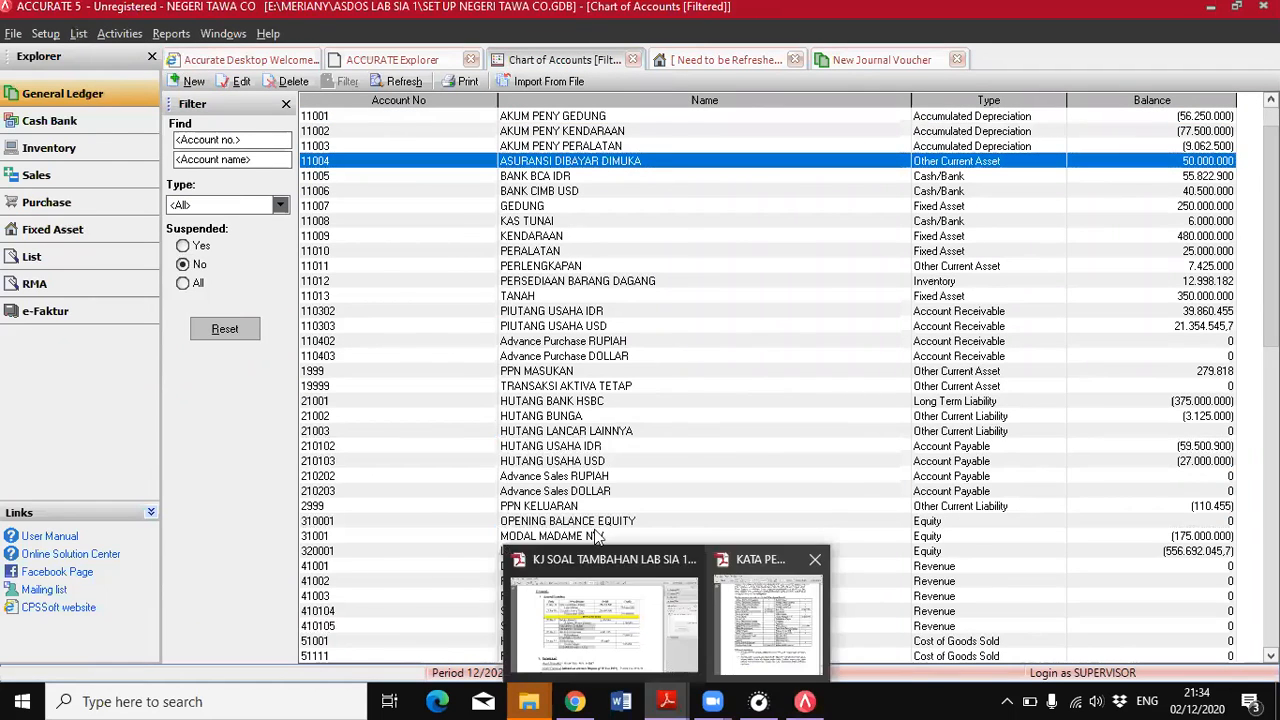
click(800, 625)
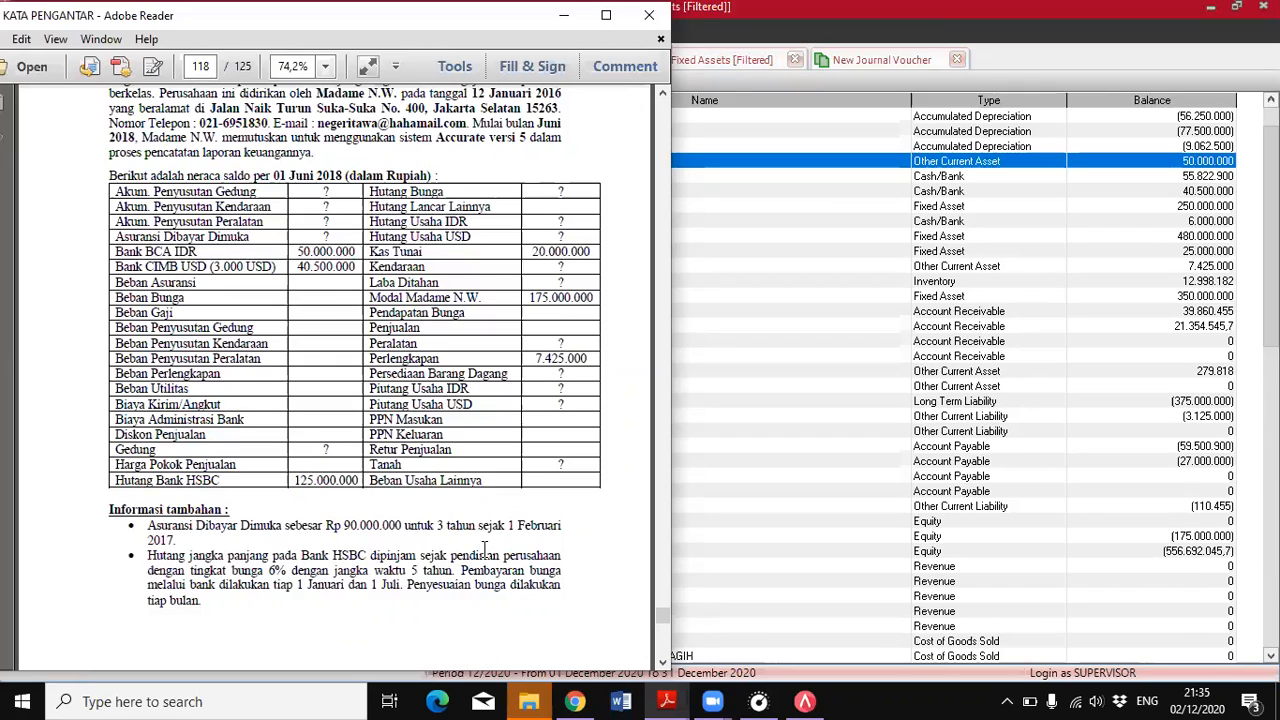
click(1157, 167)
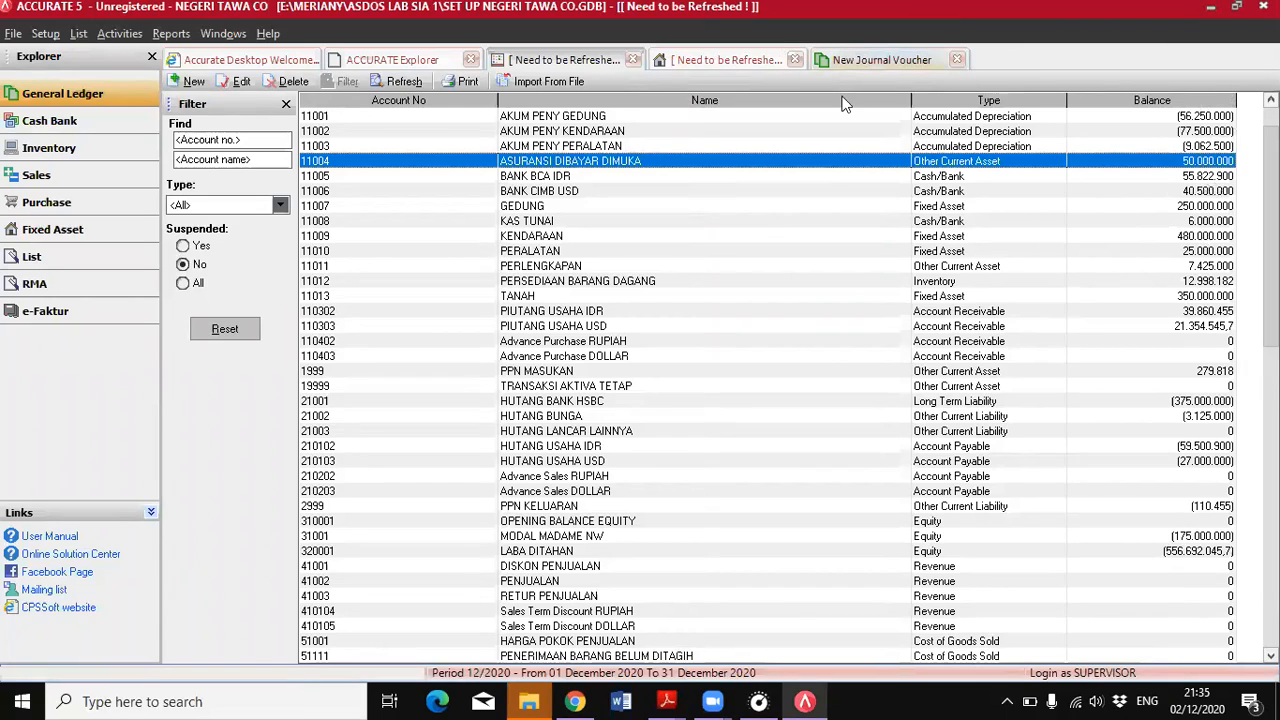
Return to the journal voucher and note the calculation 50000000/20=2500000 in the memo of the BEBAN ASURANSI line
click(868, 61)
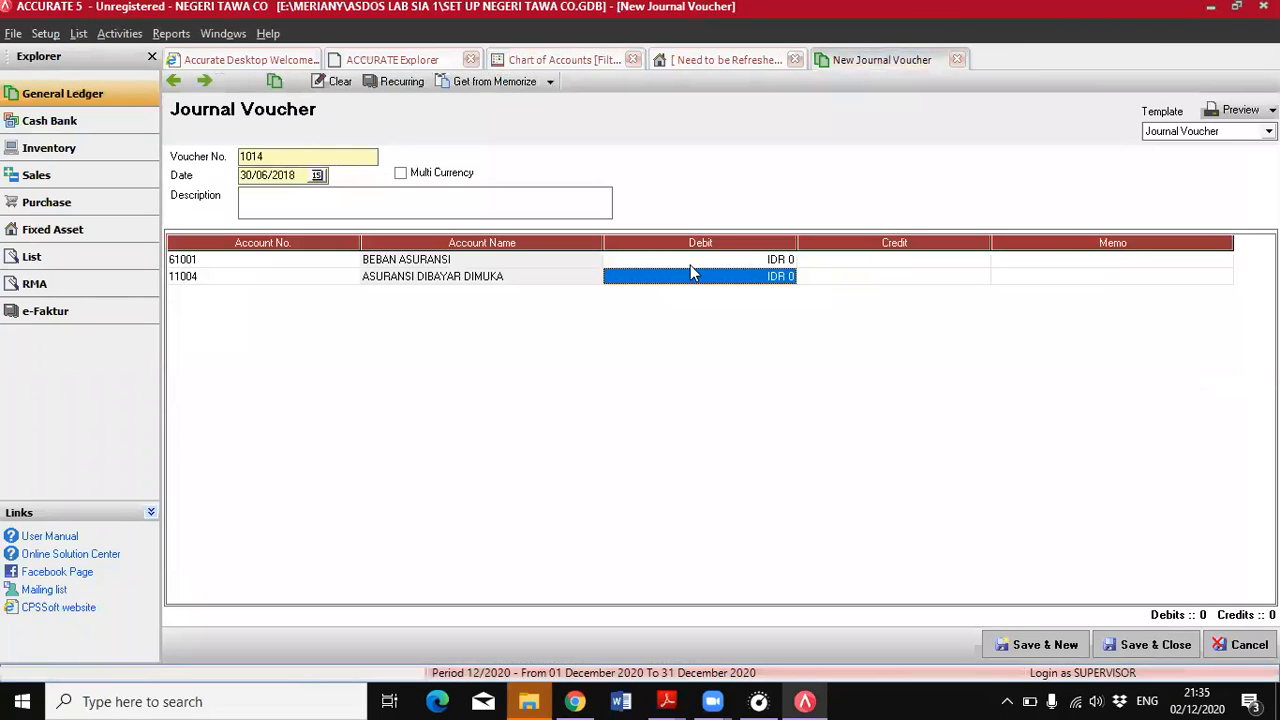
click(1073, 261)
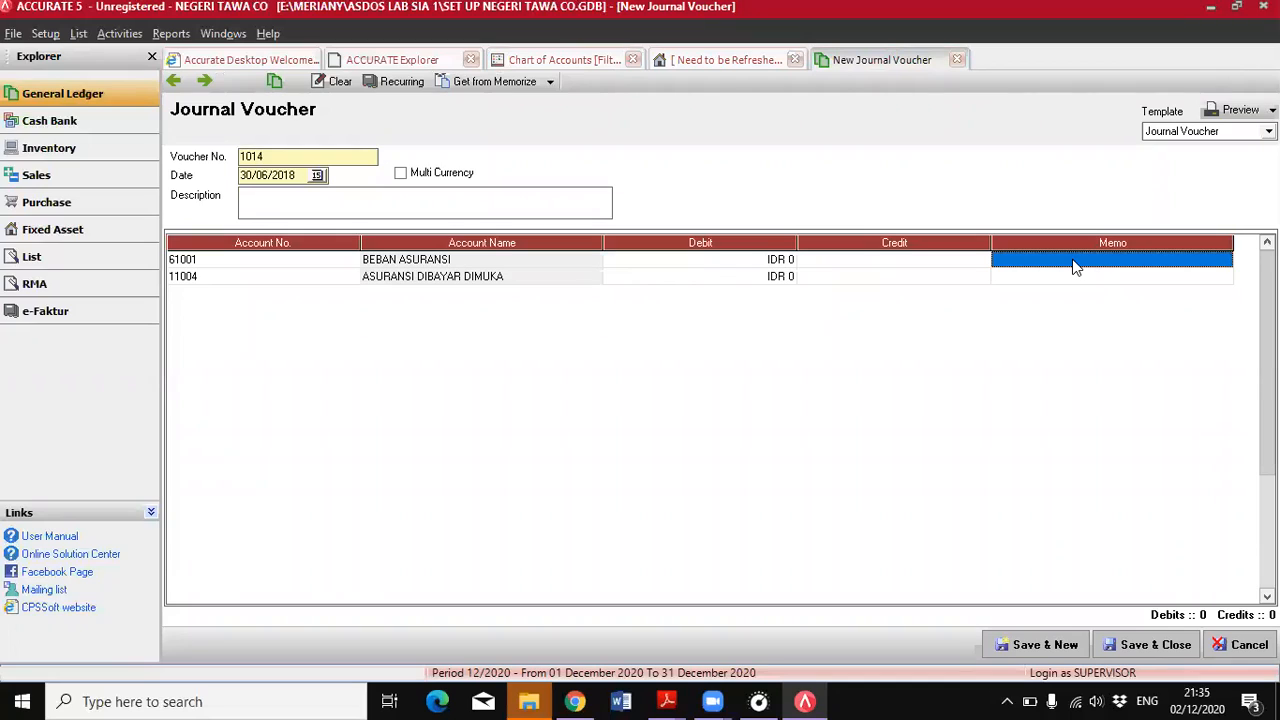
text(50000000/20)
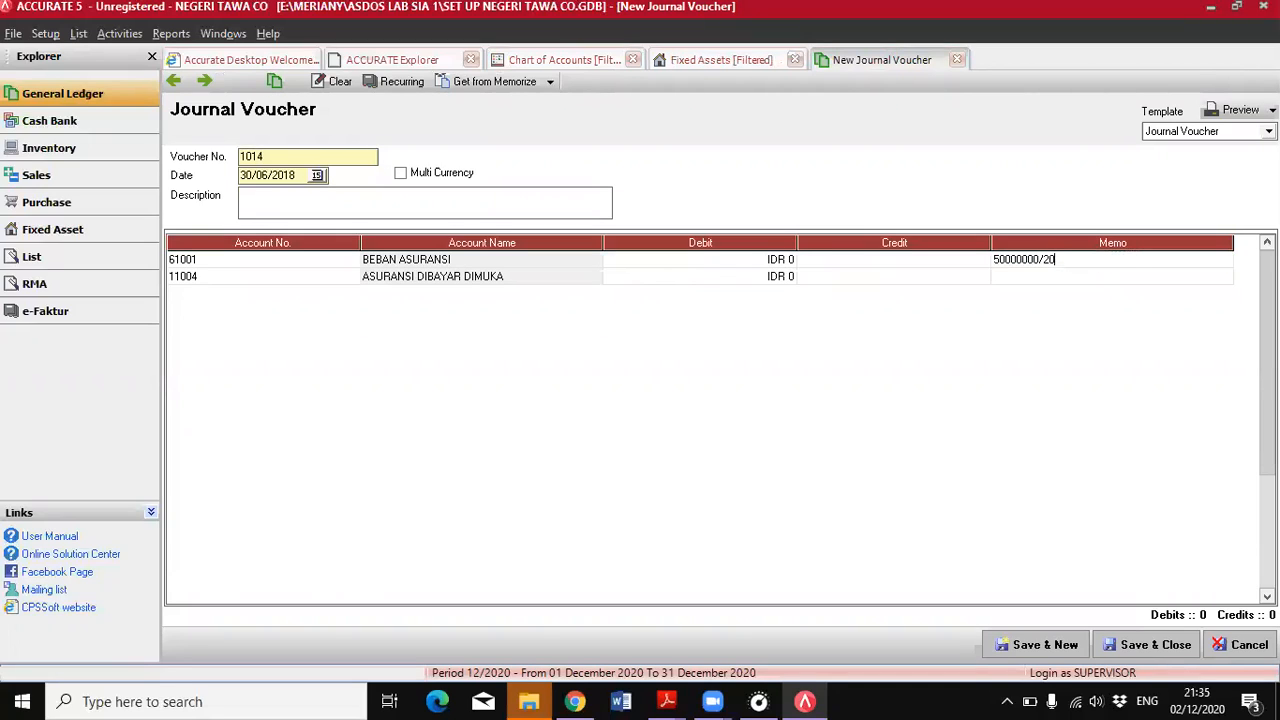
text(=25000000)
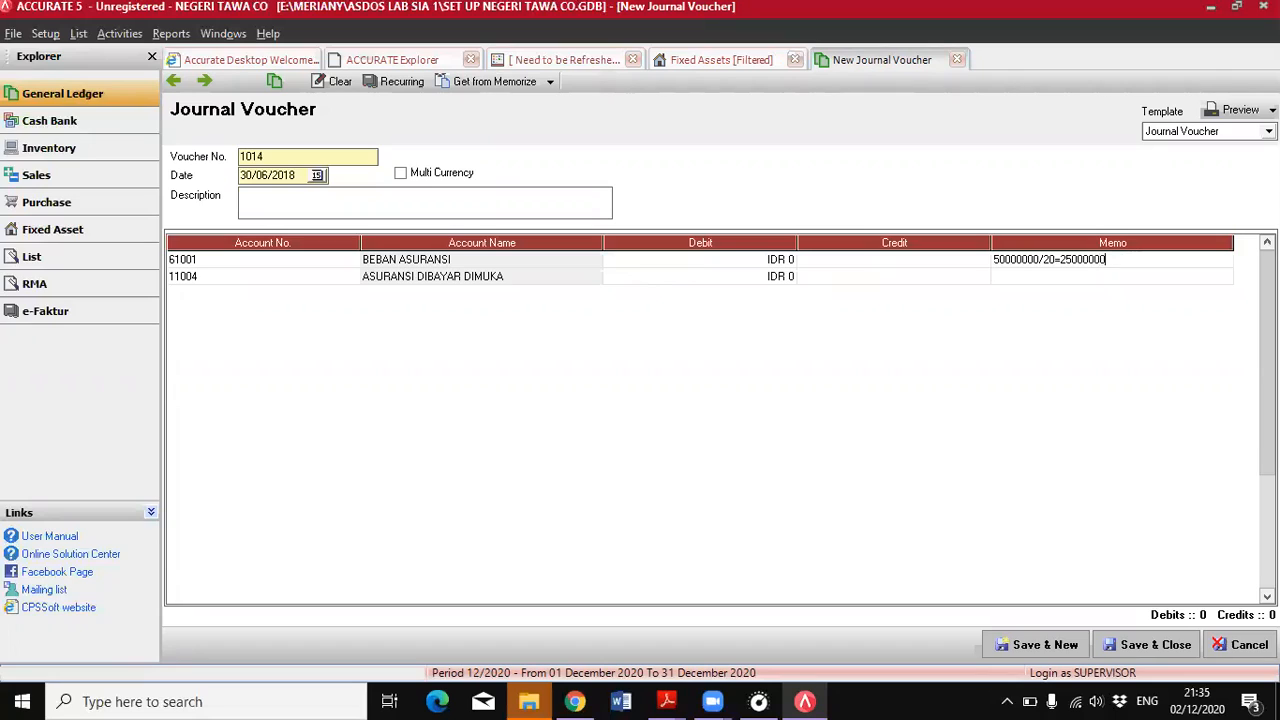
key(BackSpace)
Debit BEBAN ASURANSI and credit ASURANSI DIBAYAR DIMUKA with 2.500.000 each, then save and close the voucher
click(716, 262)
text(2500000)
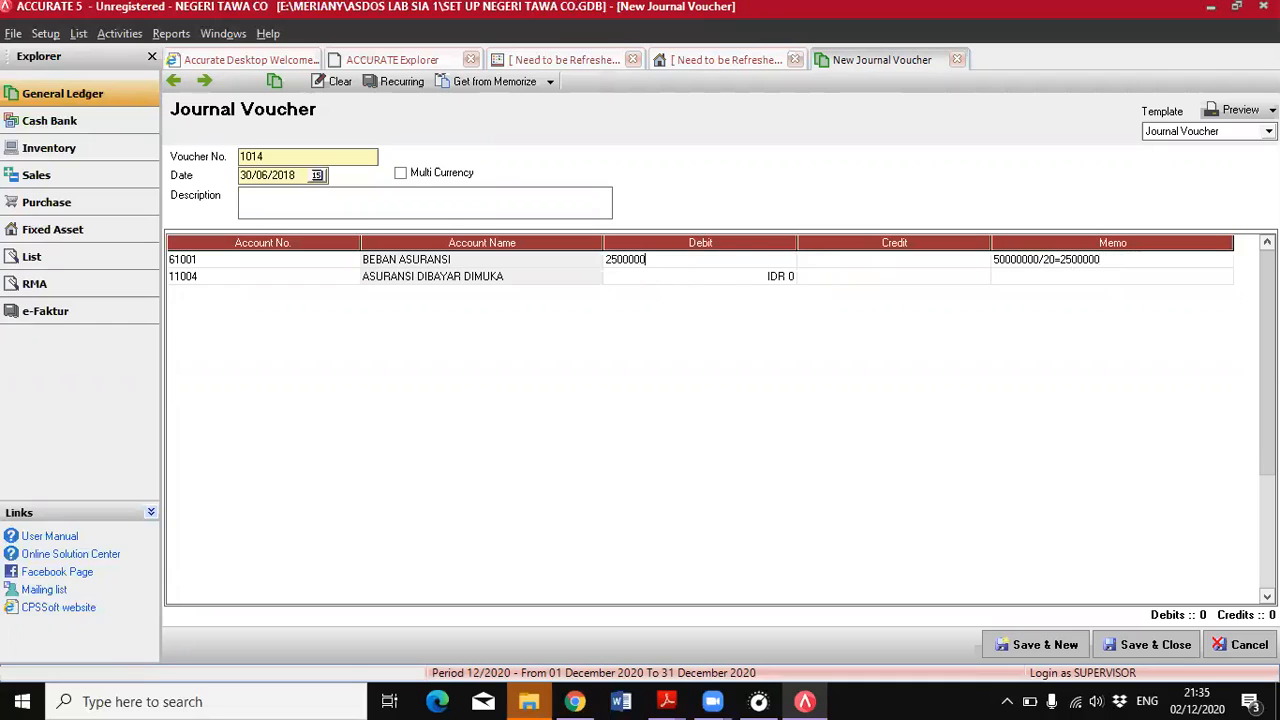
click(846, 280)
text(2.500.000)
key(Tab)
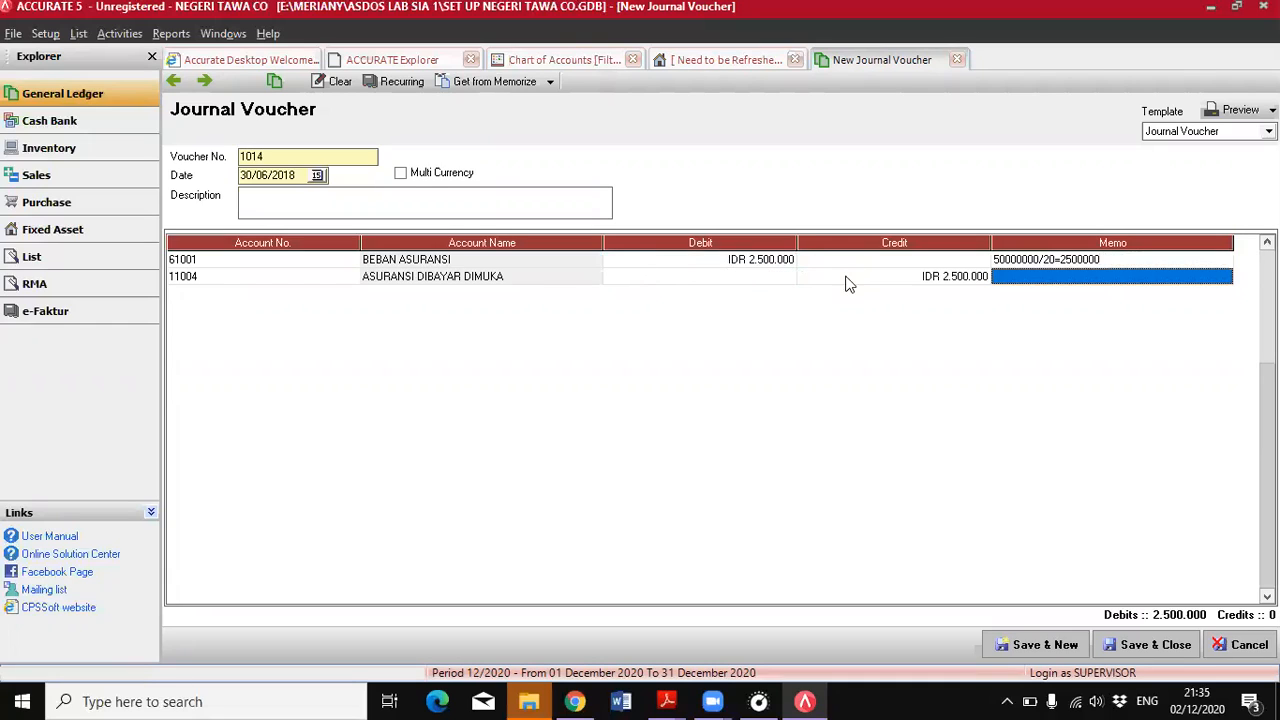
click(712, 262)
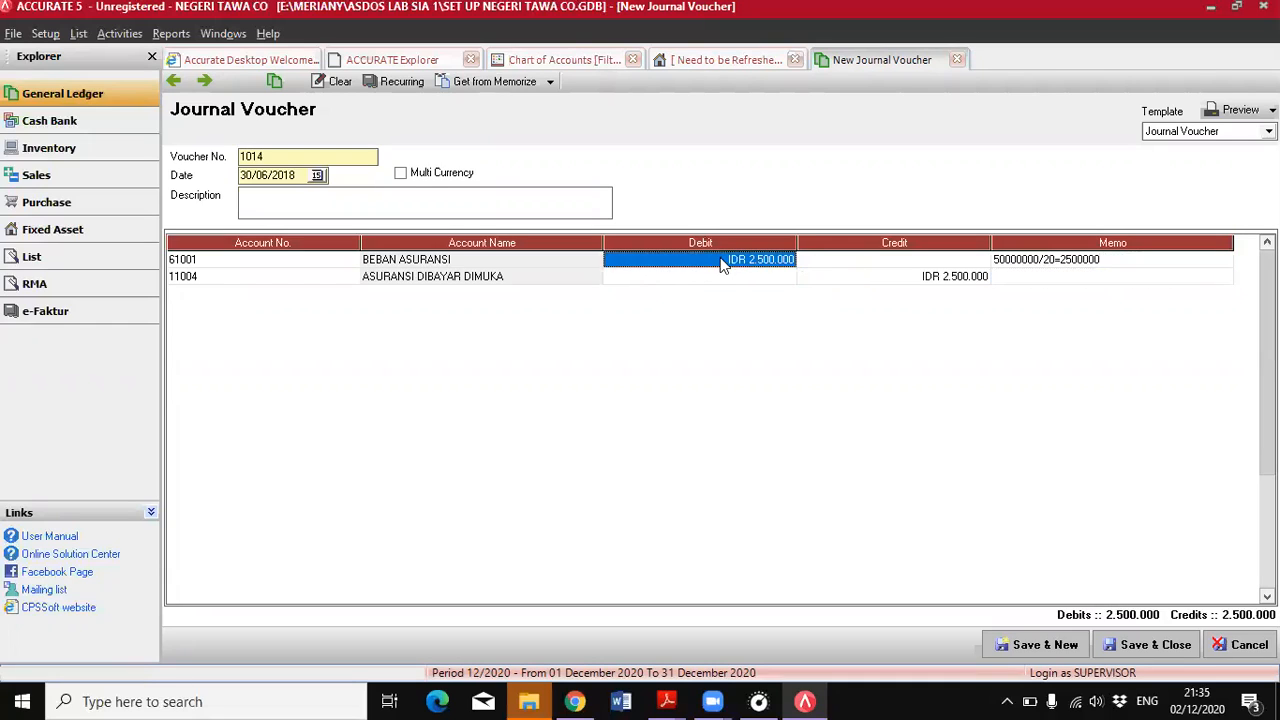
click(1137, 648)
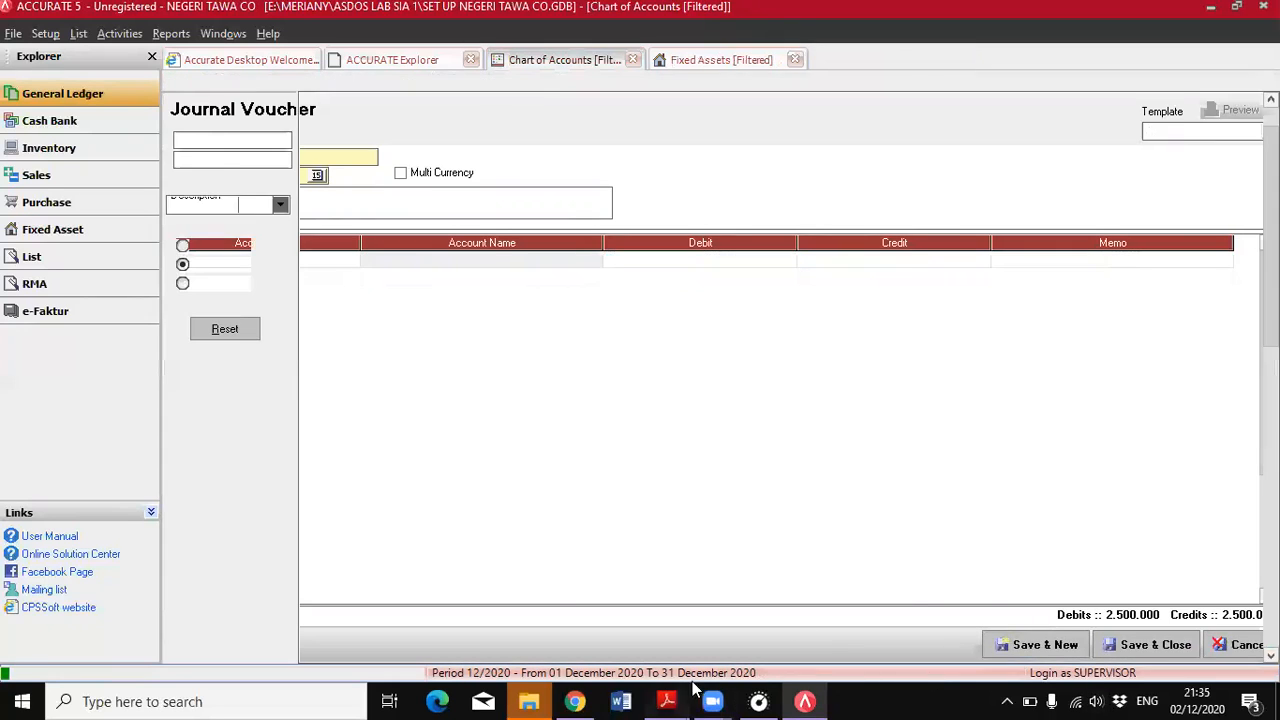
Switch to the PDF and review the 30 June 2018 adjustment data for the entry following the insurance adjustment
mouse_move(670, 700)
click(805, 535)
scroll(612, 508, down, 3)
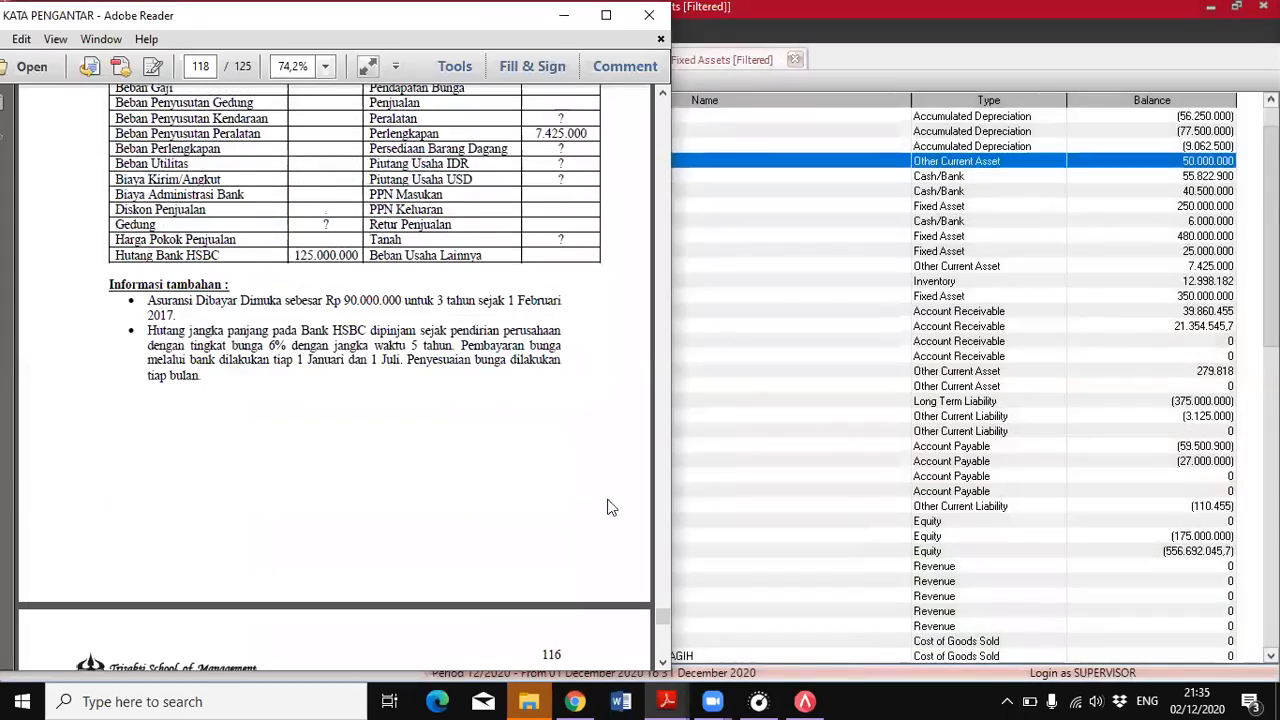
scroll(658, 645, down, 10)
scroll(476, 538, down, 10)
scroll(474, 554, down, 5)
scroll(558, 554, up, 3)
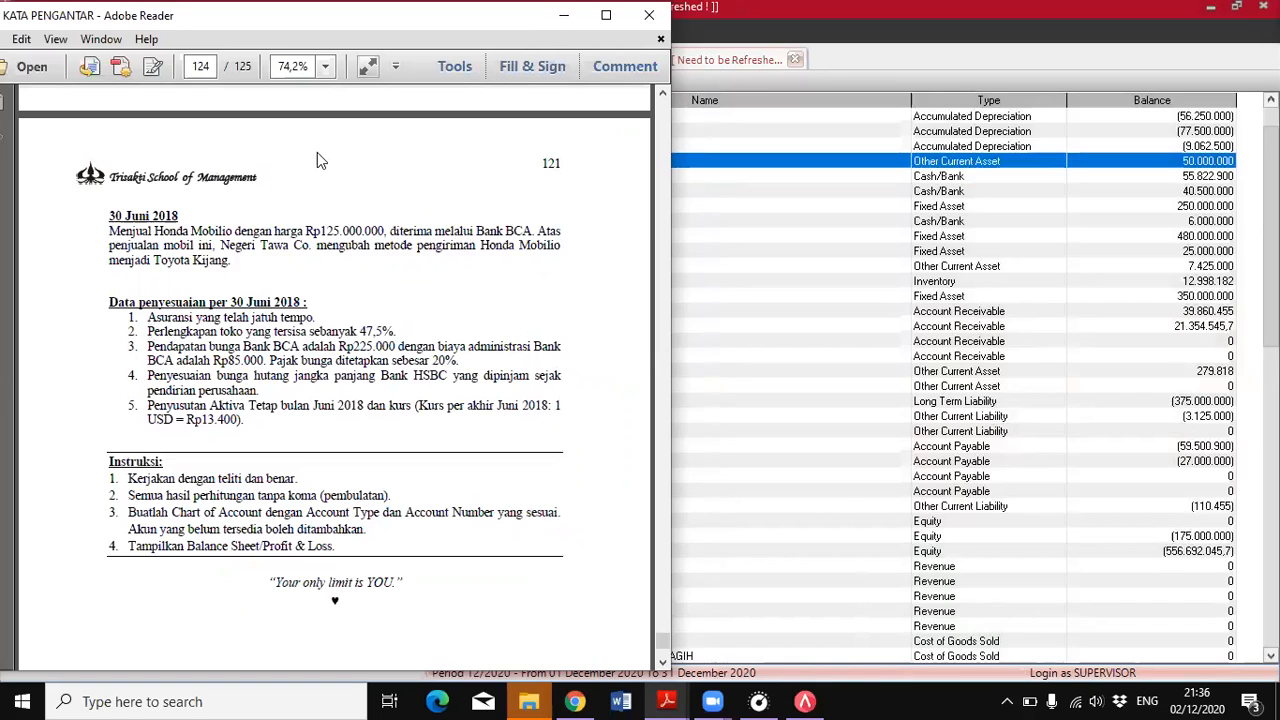
Refresh the chart of accounts in ACCURATE, look up the PERLENGKAPAN balance, and check the remaining store supplies percentage in the PDF
click(808, 315)
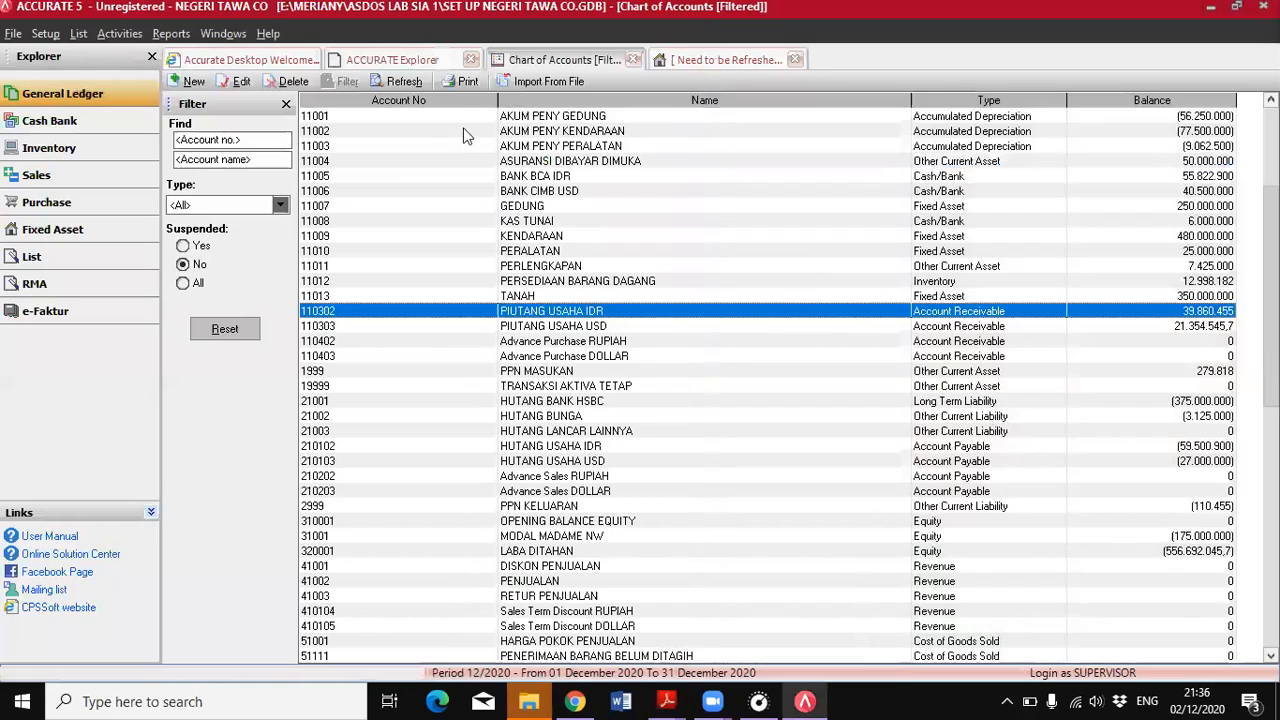
click(400, 81)
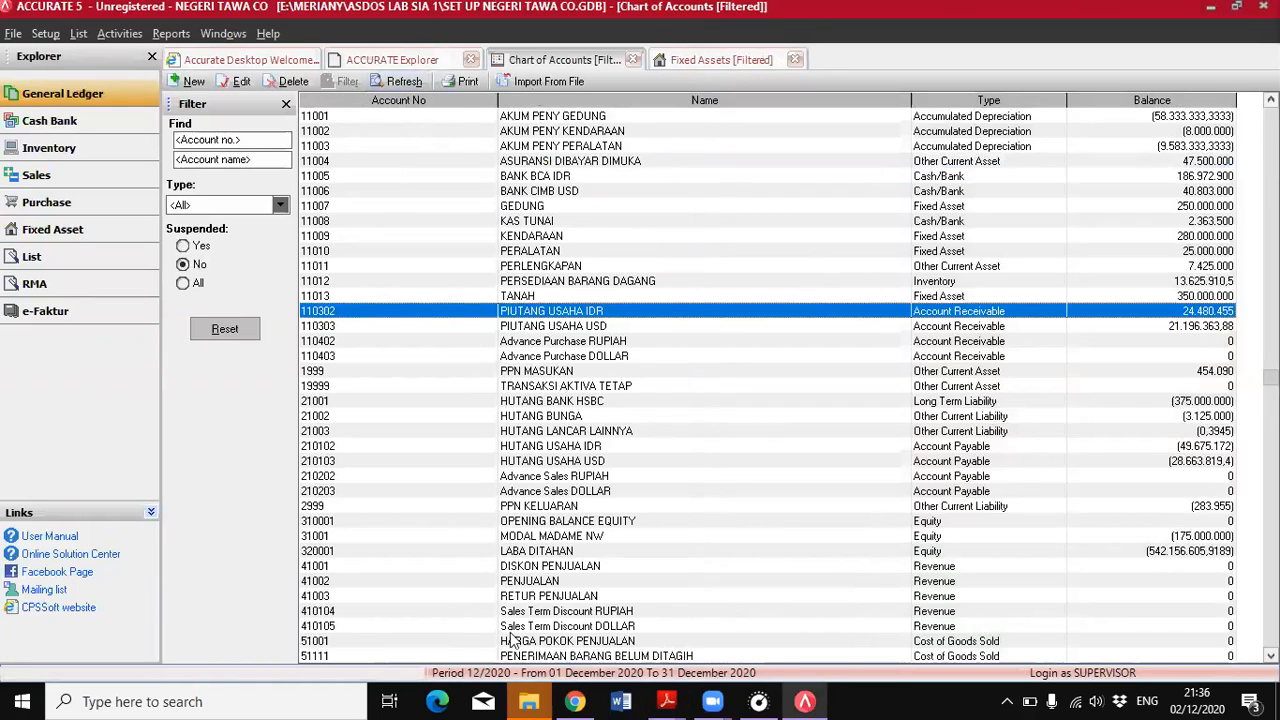
click(538, 268)
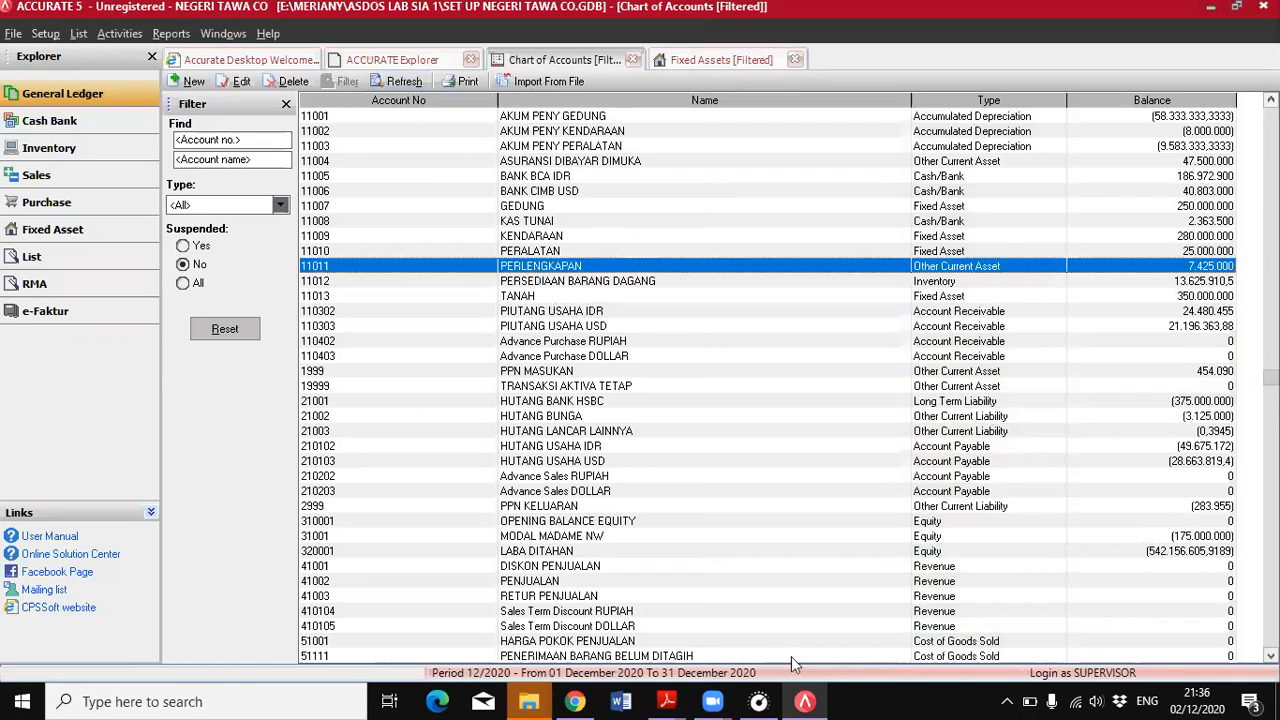
mouse_move(666, 701)
click(726, 645)
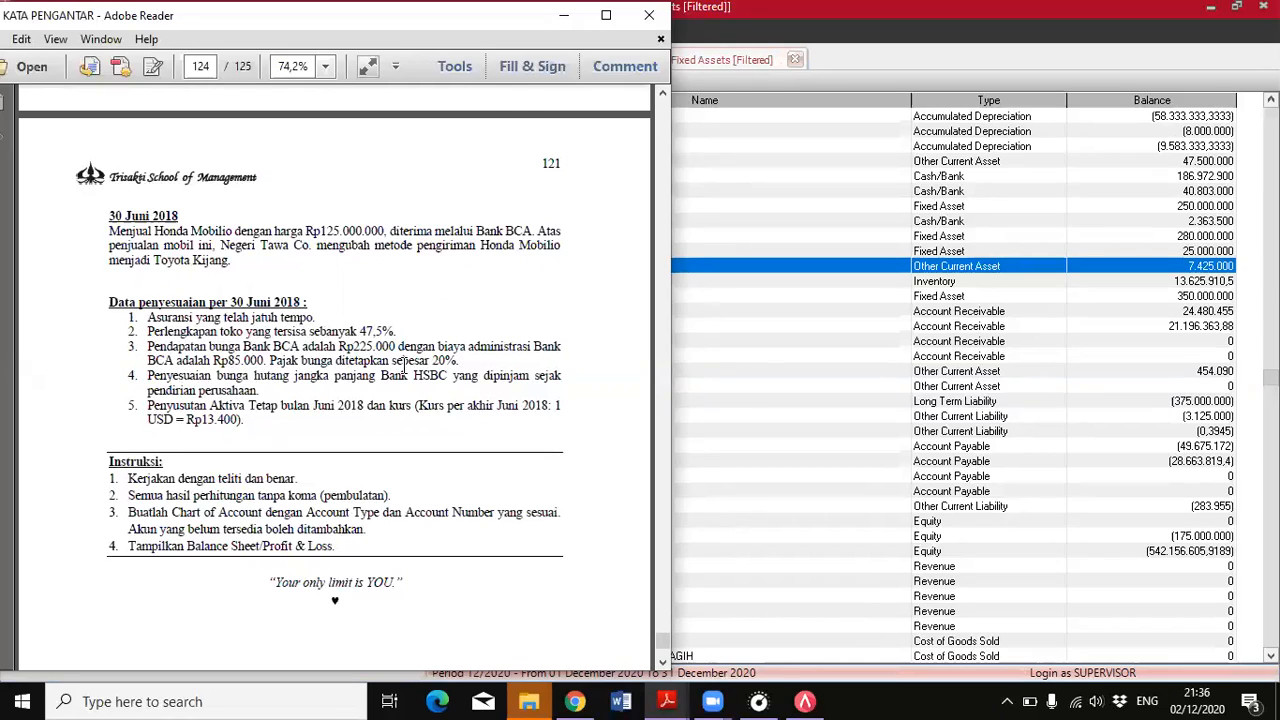
Return to ACCURATE and start a new general ledger journal voucher dated 30/06/2018
click(877, 343)
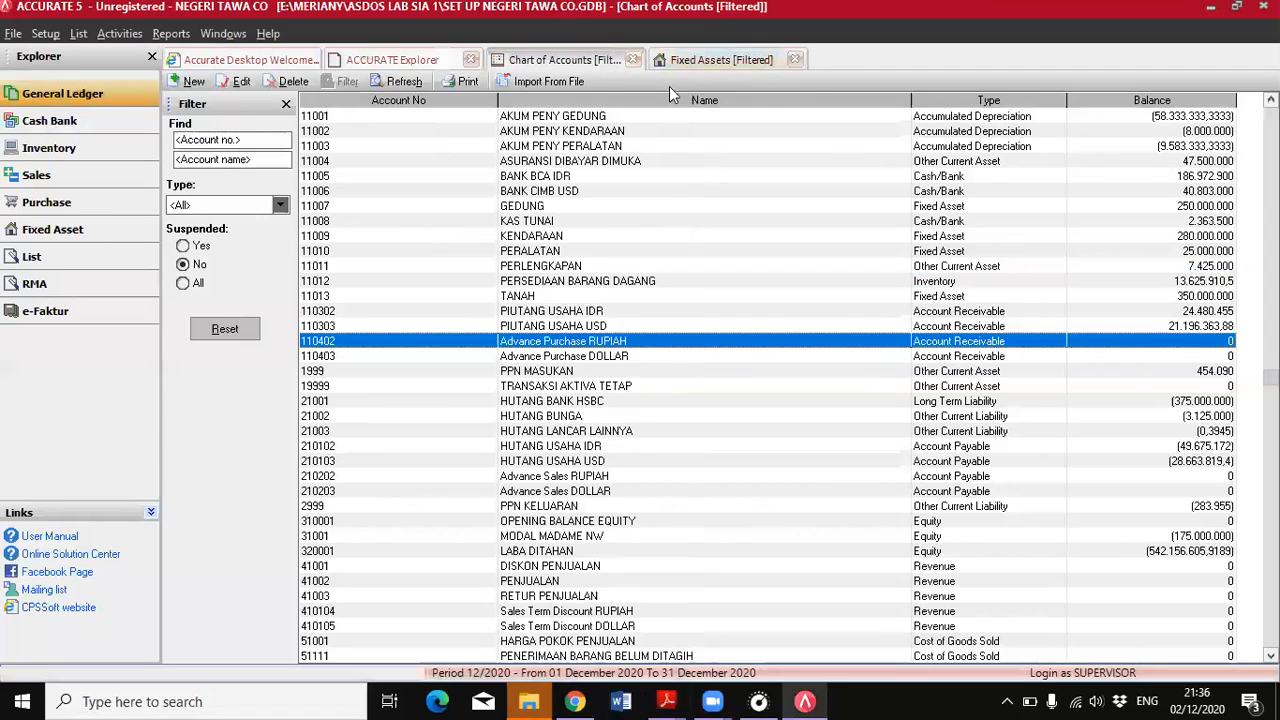
click(686, 61)
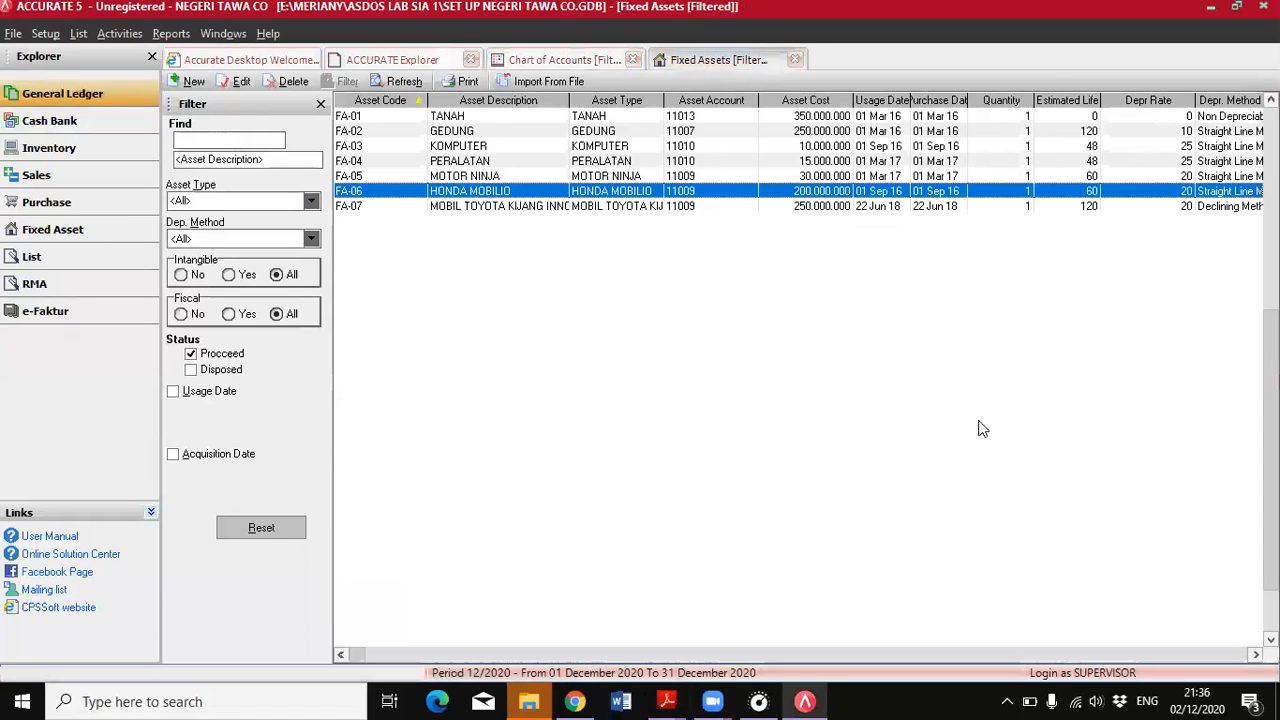
click(88, 95)
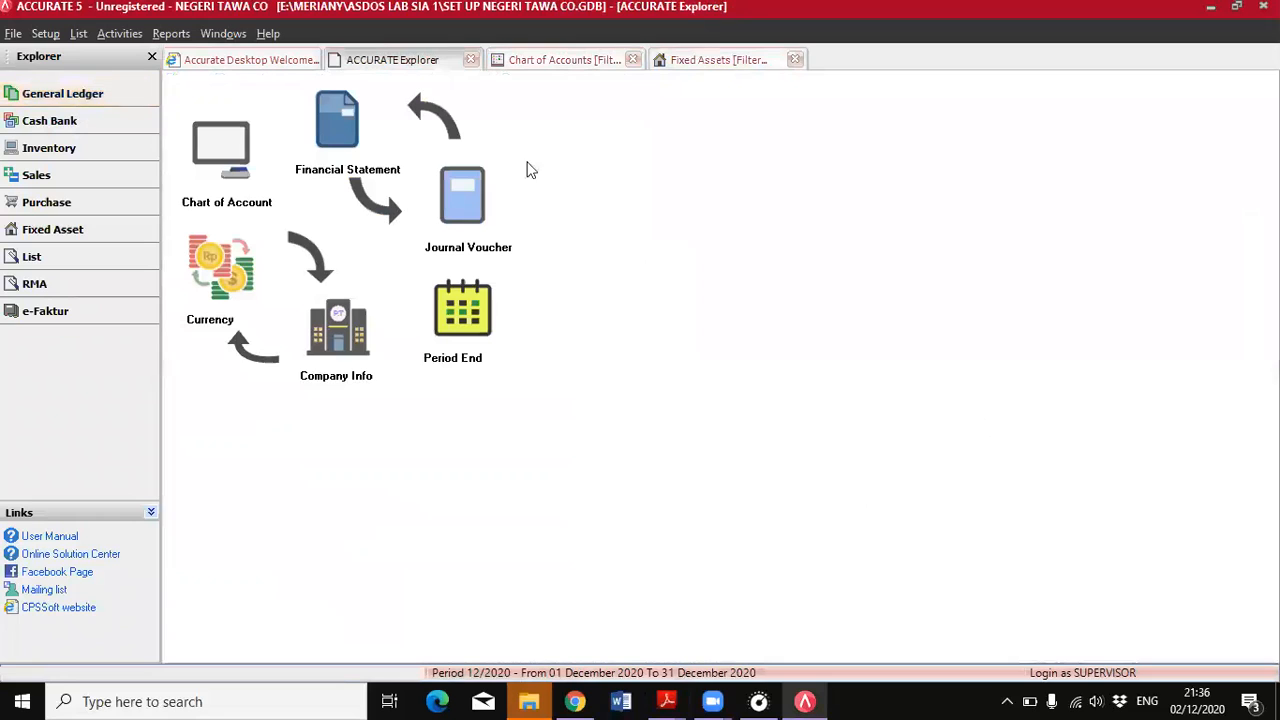
click(476, 203)
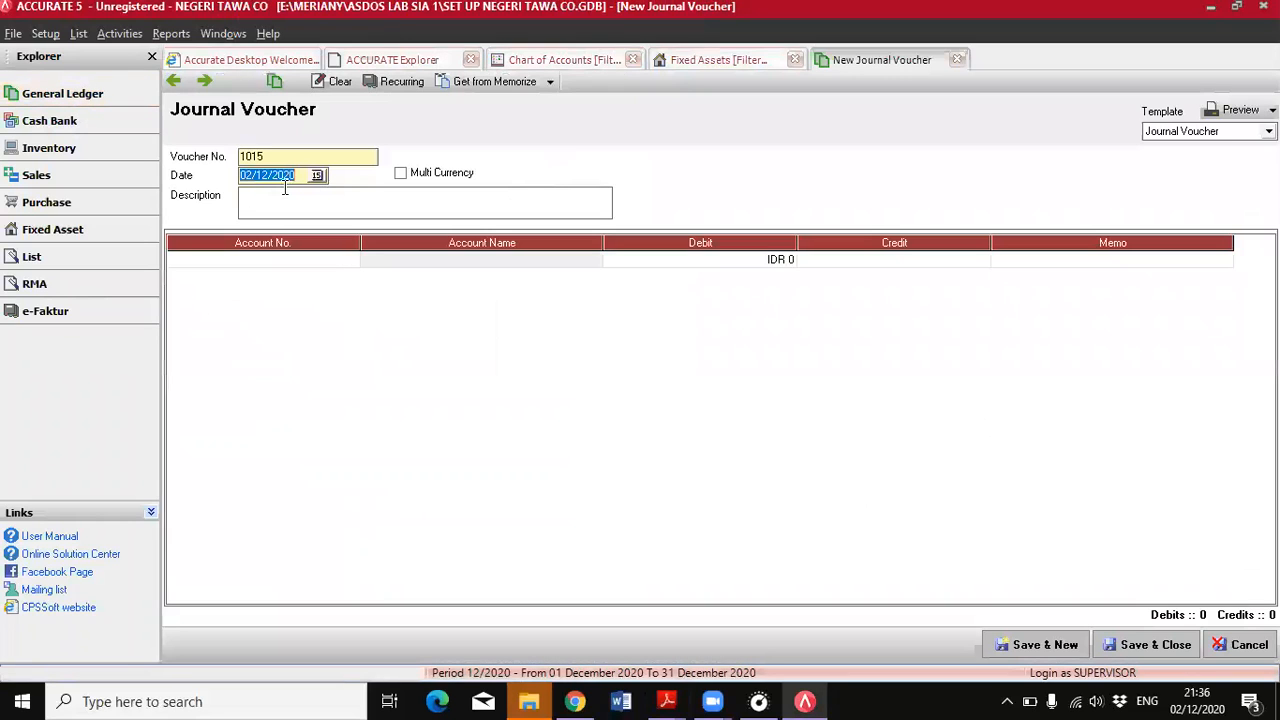
text(30/06/2018)
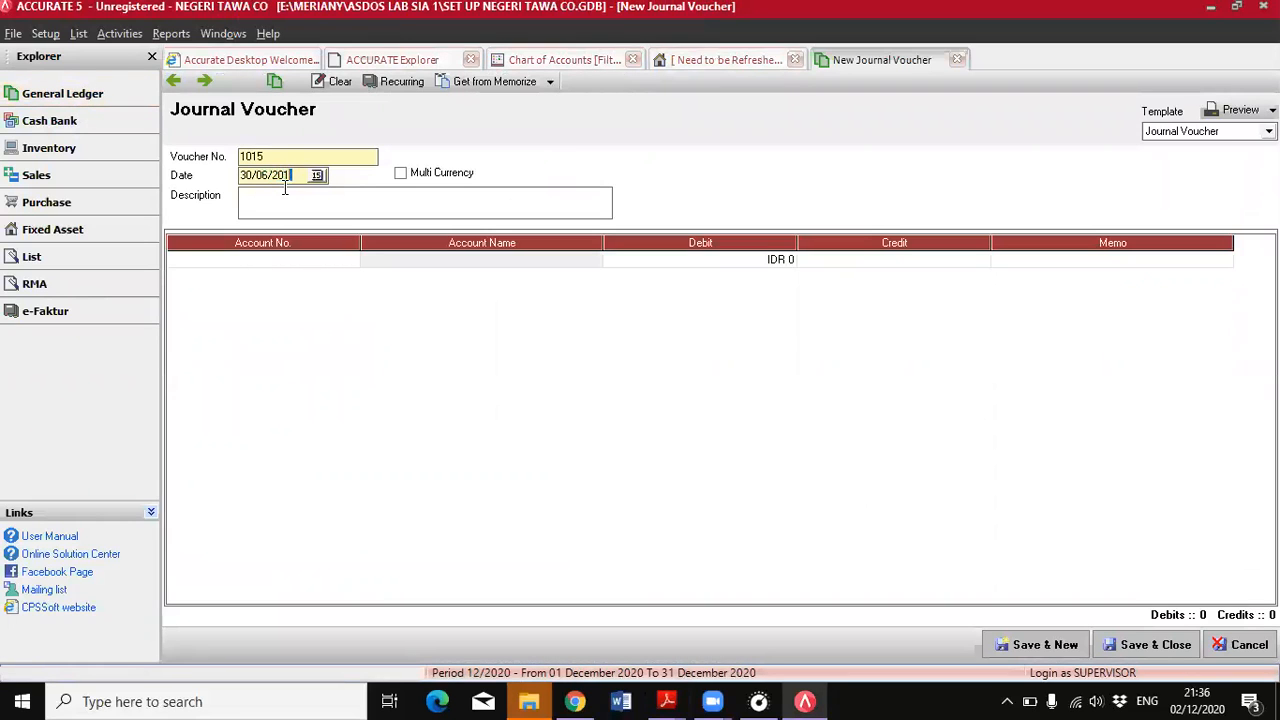
Add BEBAN PERLENGKAPAN as the first account line of the journal voucher
double_click(298, 261)
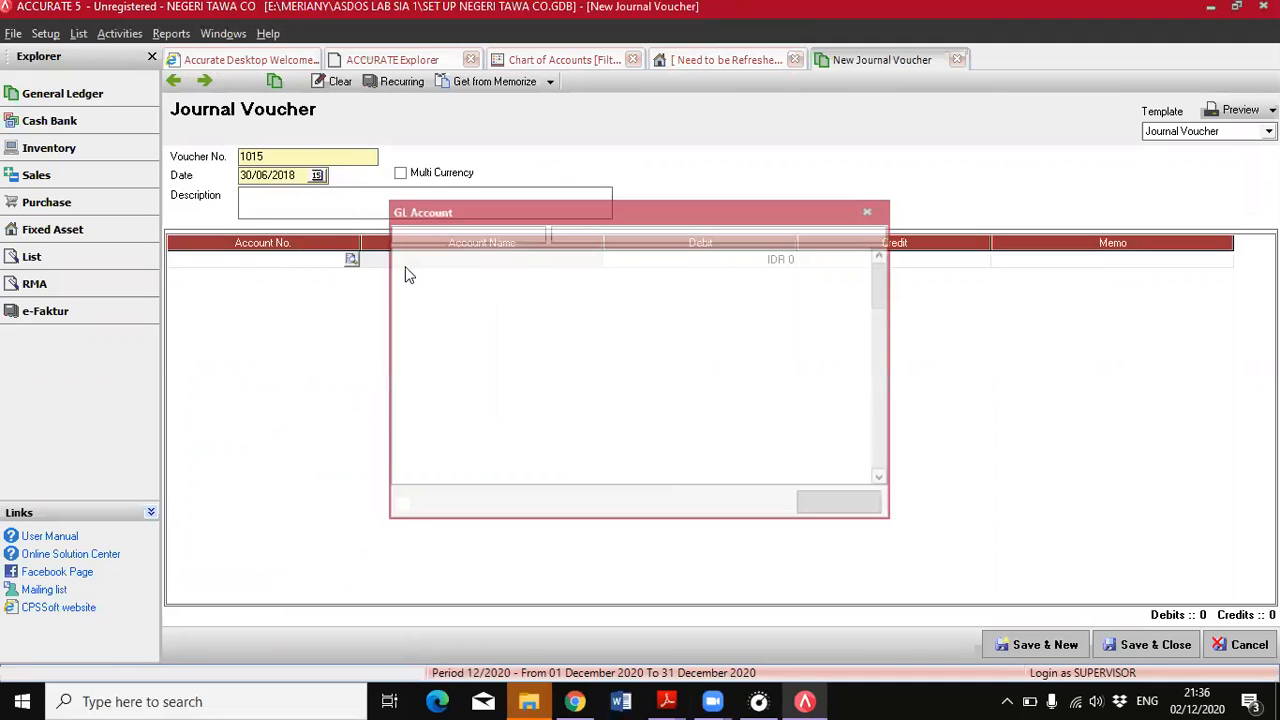
text(beb)
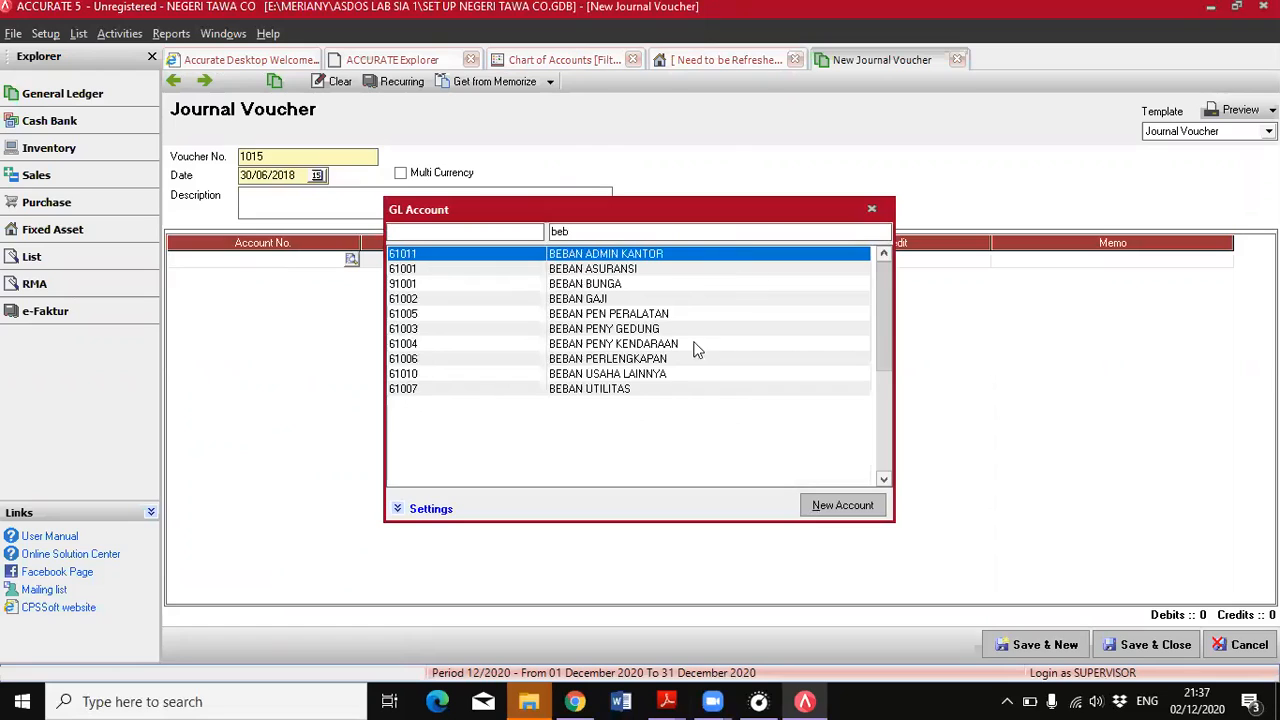
click(646, 362)
double_click(646, 362)
click(720, 266)
key(Tab)
key(Tab)
key(Tab)
Add the supplies asset account PERLENGKAPAN as the second line of the journal voucher
click(320, 274)
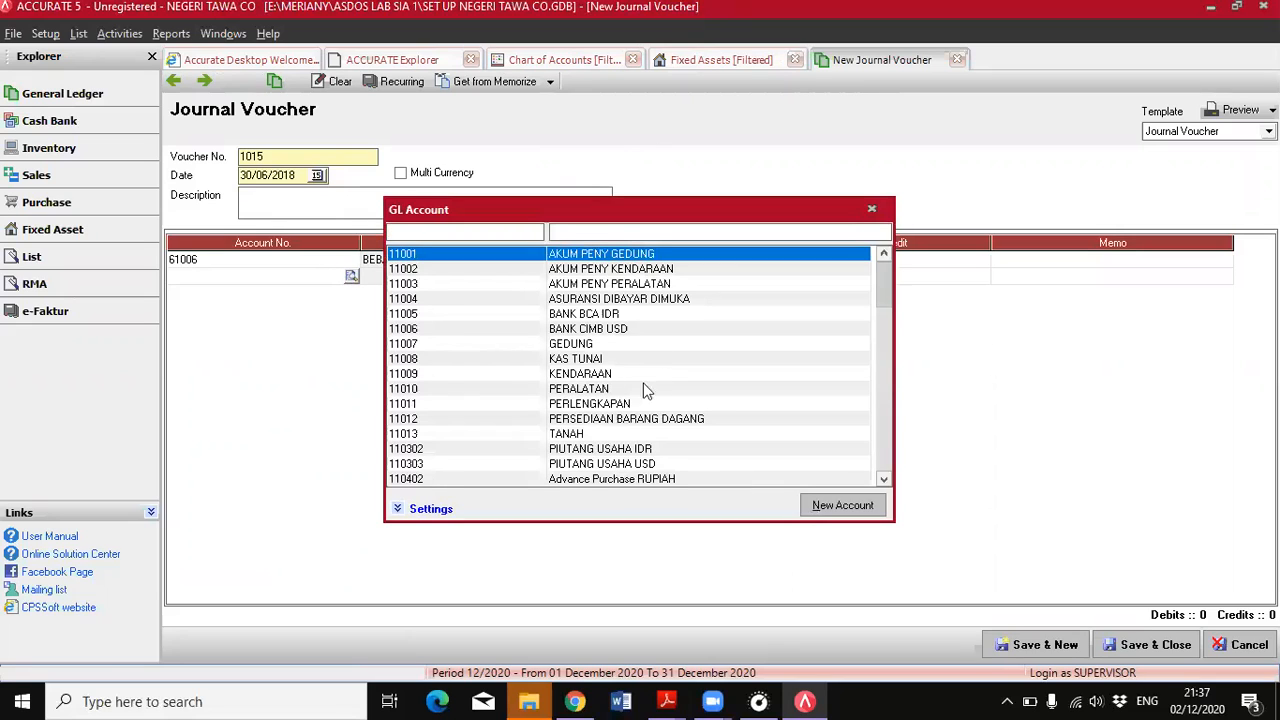
click(883, 454)
scroll(883, 291, up, 15)
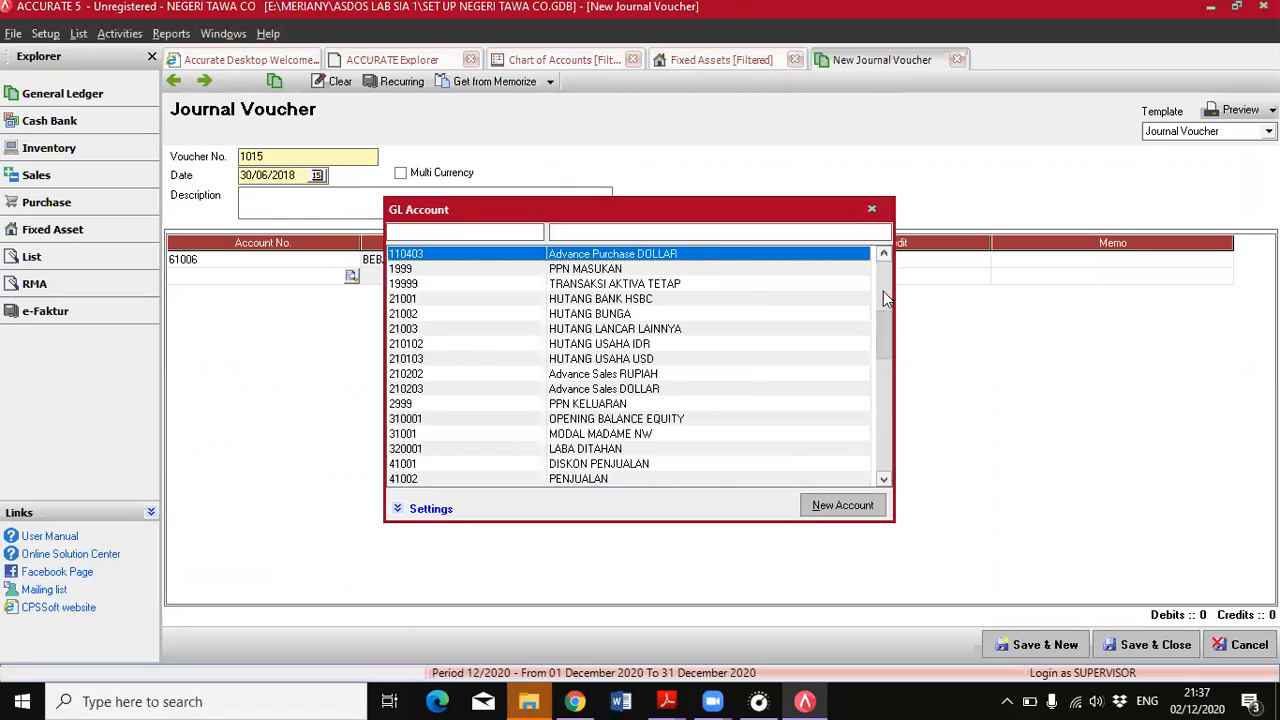
click(729, 231)
text(per)
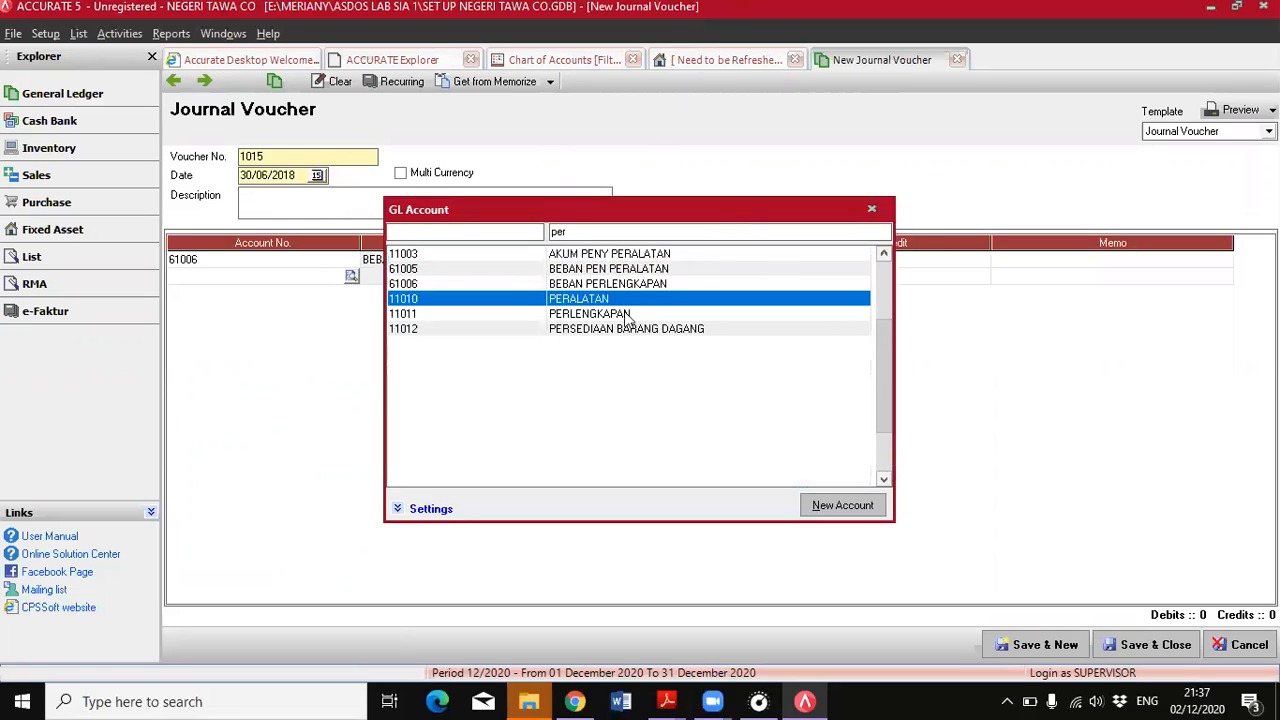
double_click(629, 316)
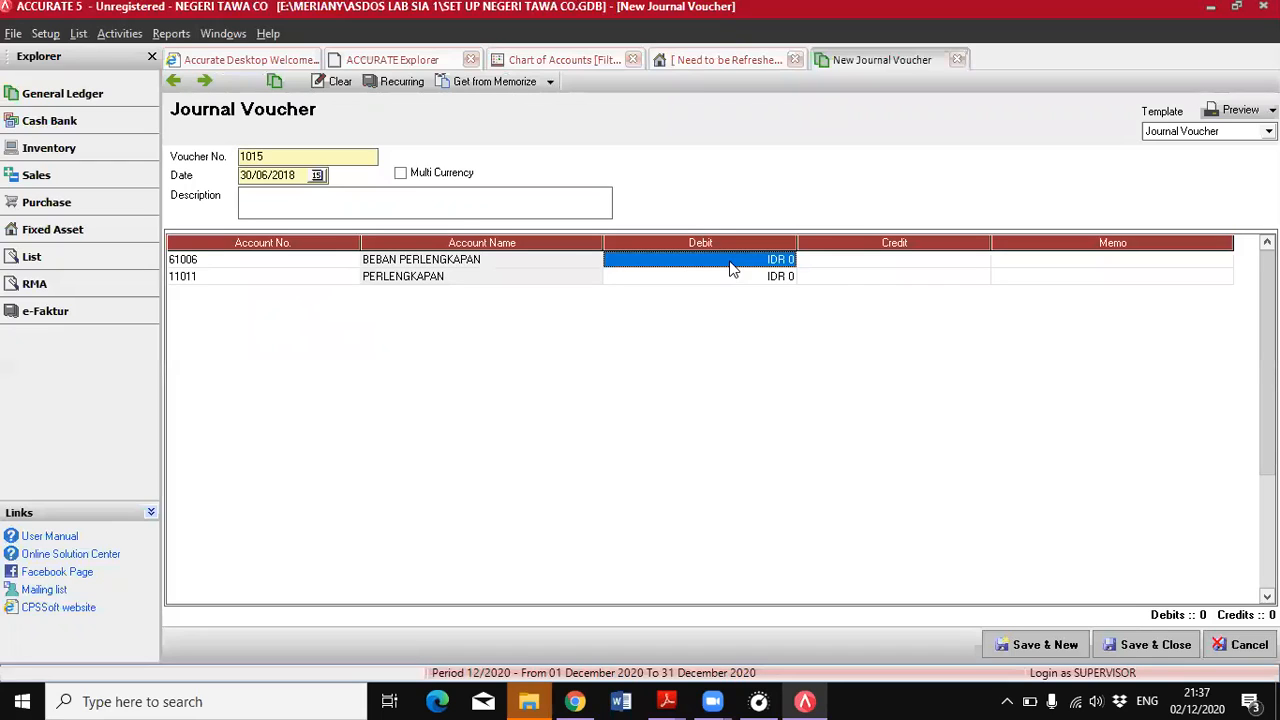
Note the calculation 52,5% * 7425000 in the memo of the BEBAN PERLENGKAPAN line
click(1046, 262)
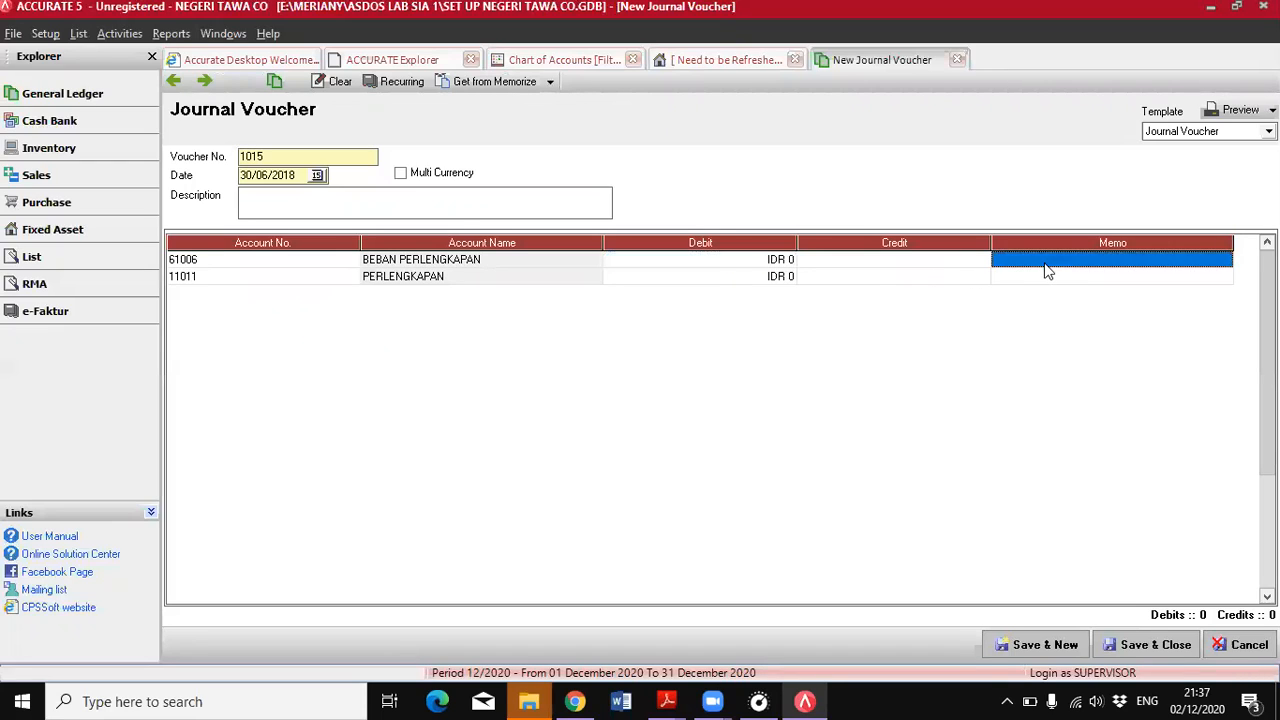
text(%))))
key(BackSpace)
key(BackSpace)
key(BackSpace)
key(BackSpace)
text(52,5)
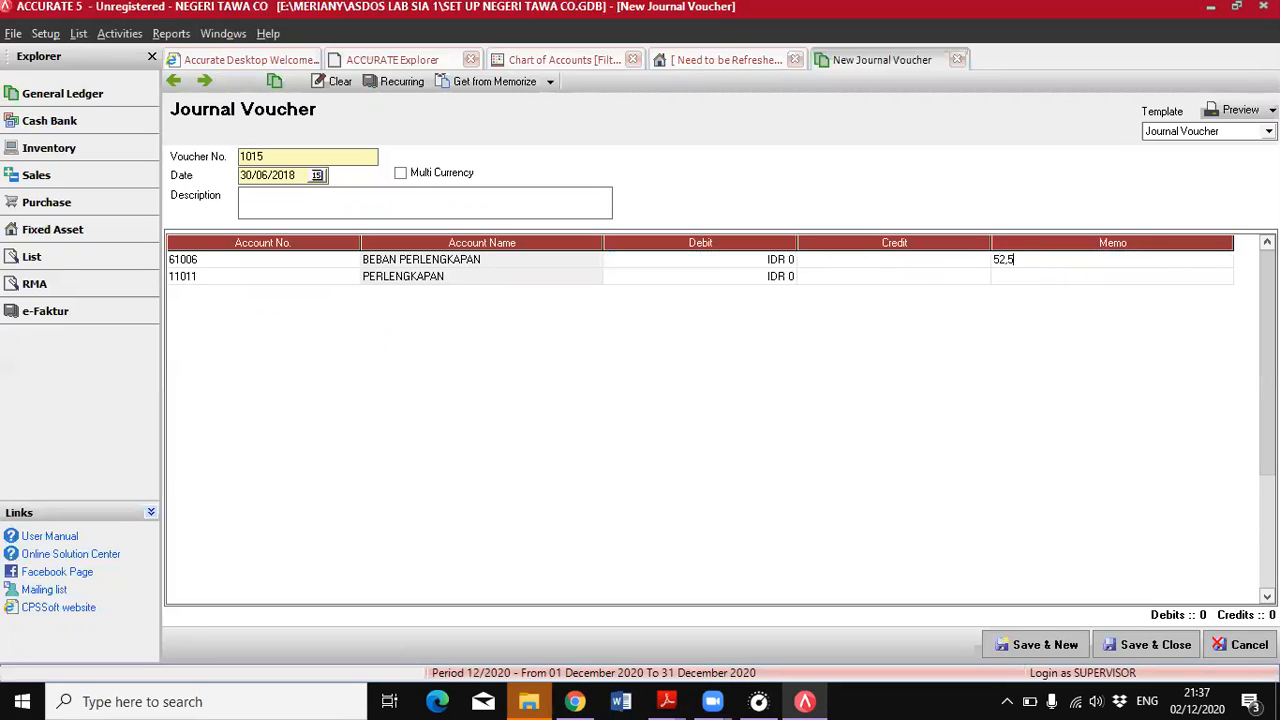
text(% * 7425)
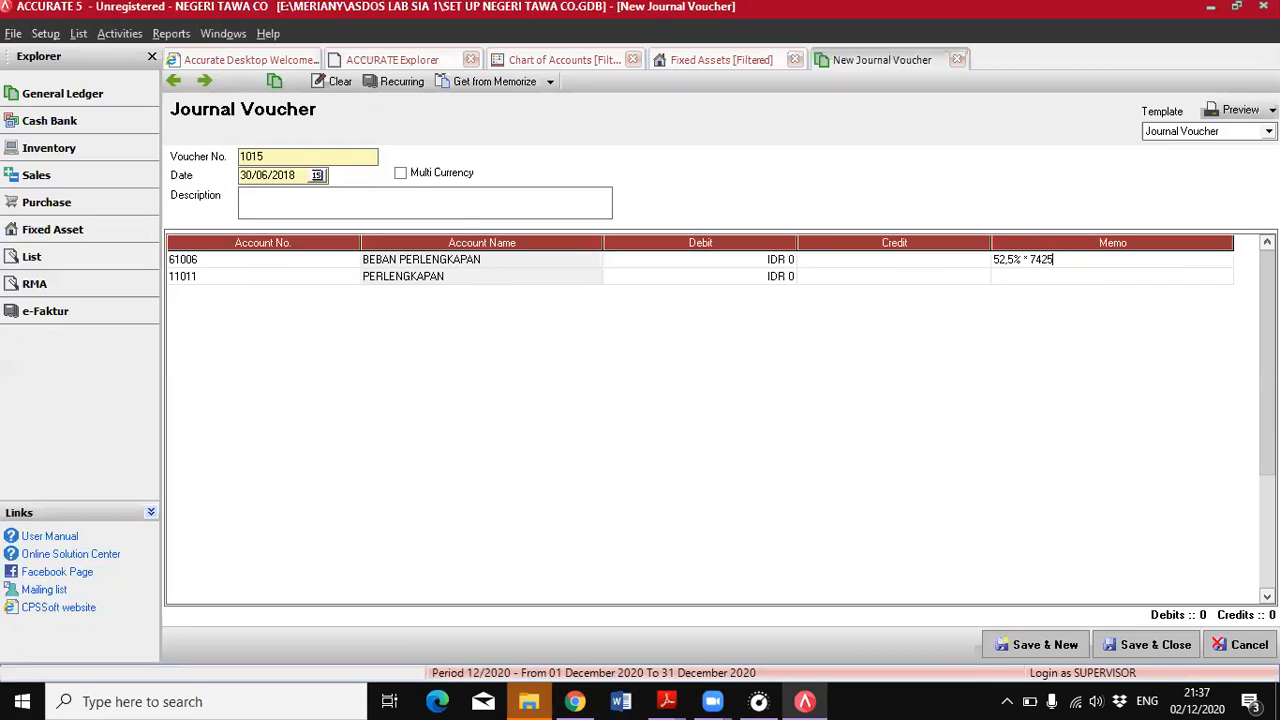
text(000)
Debit BEBAN PERLENGKAPAN and credit PERLENGKAPAN with 3.898.125 each, and save the voucher
click(790, 262)
text(3.898.125)
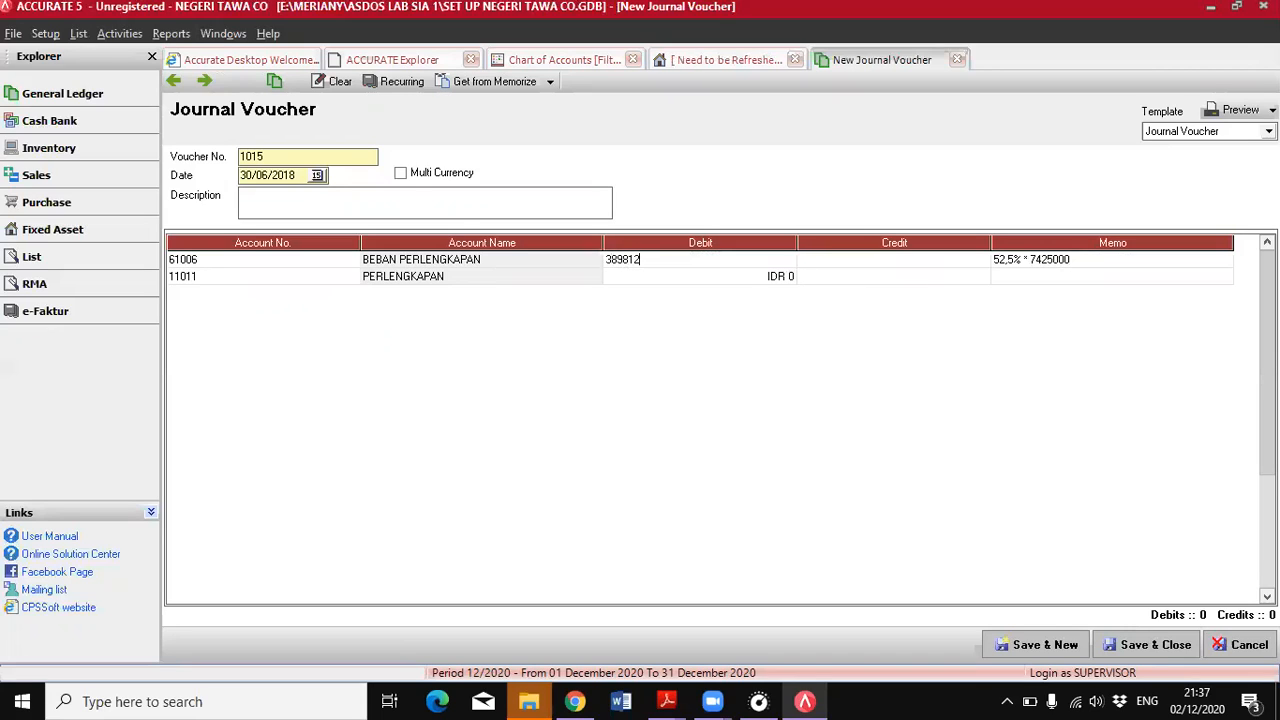
click(926, 280)
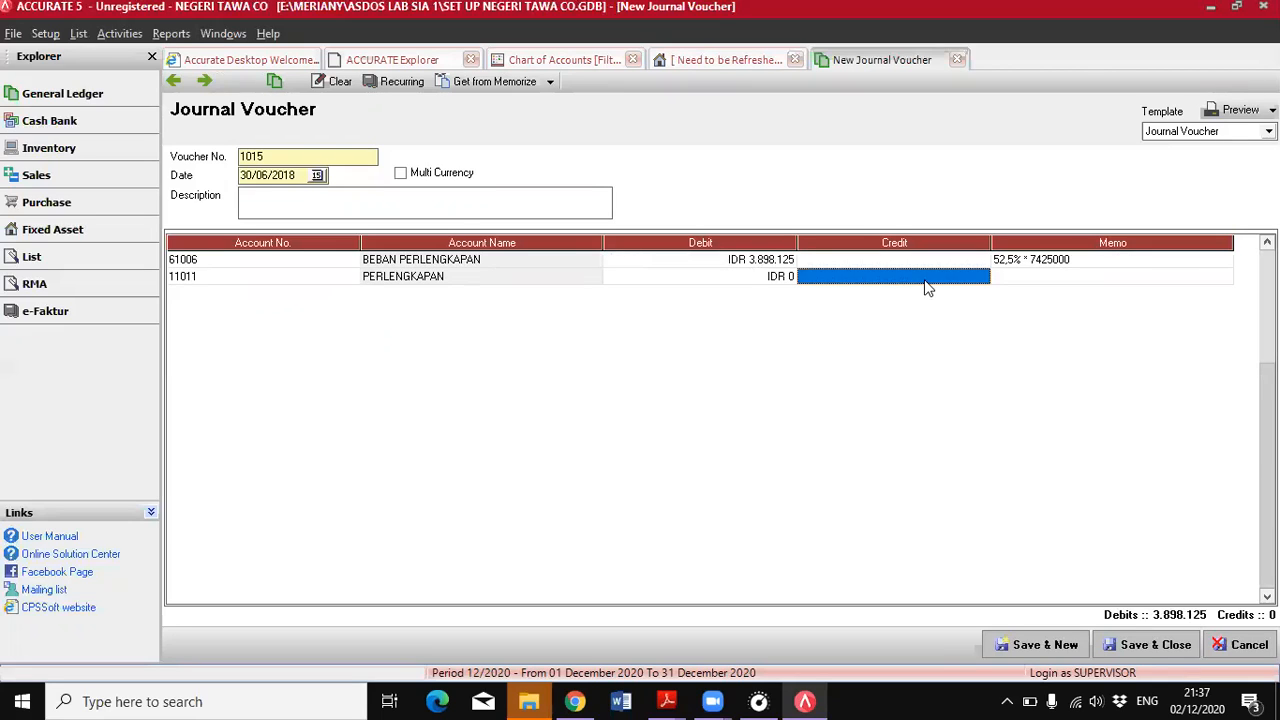
text(3898125)
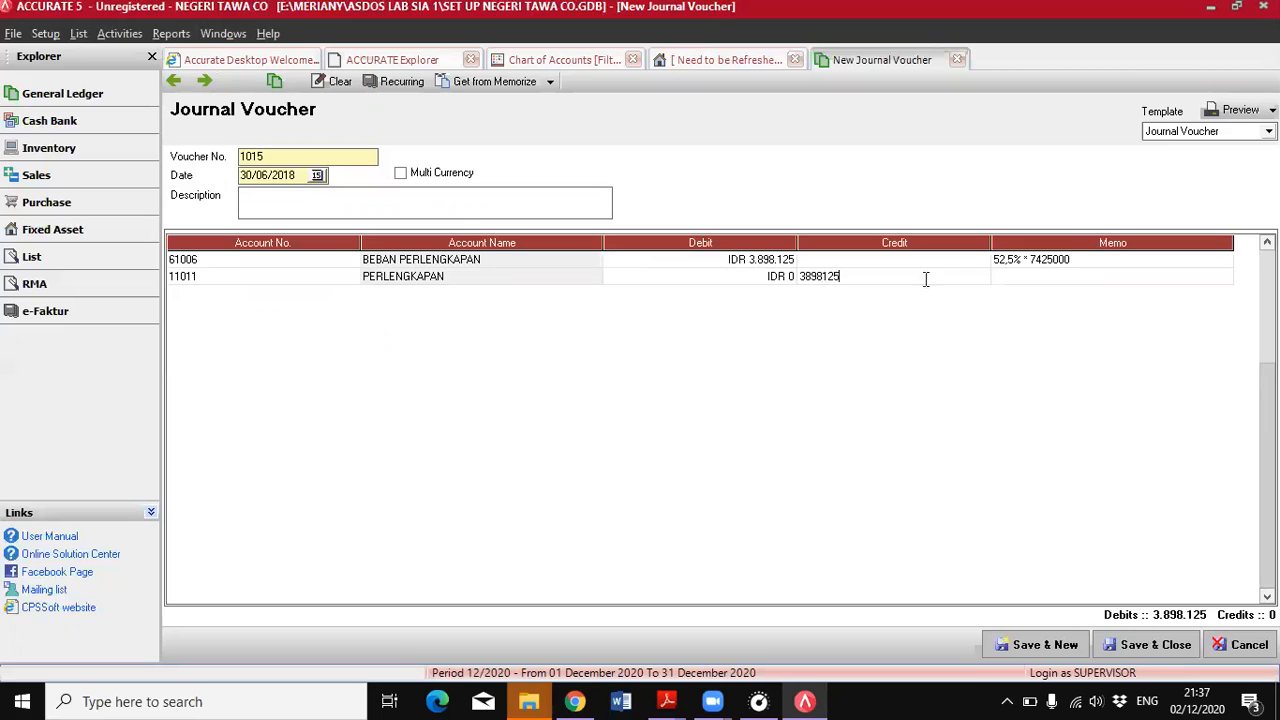
click(956, 264)
click(1108, 642)
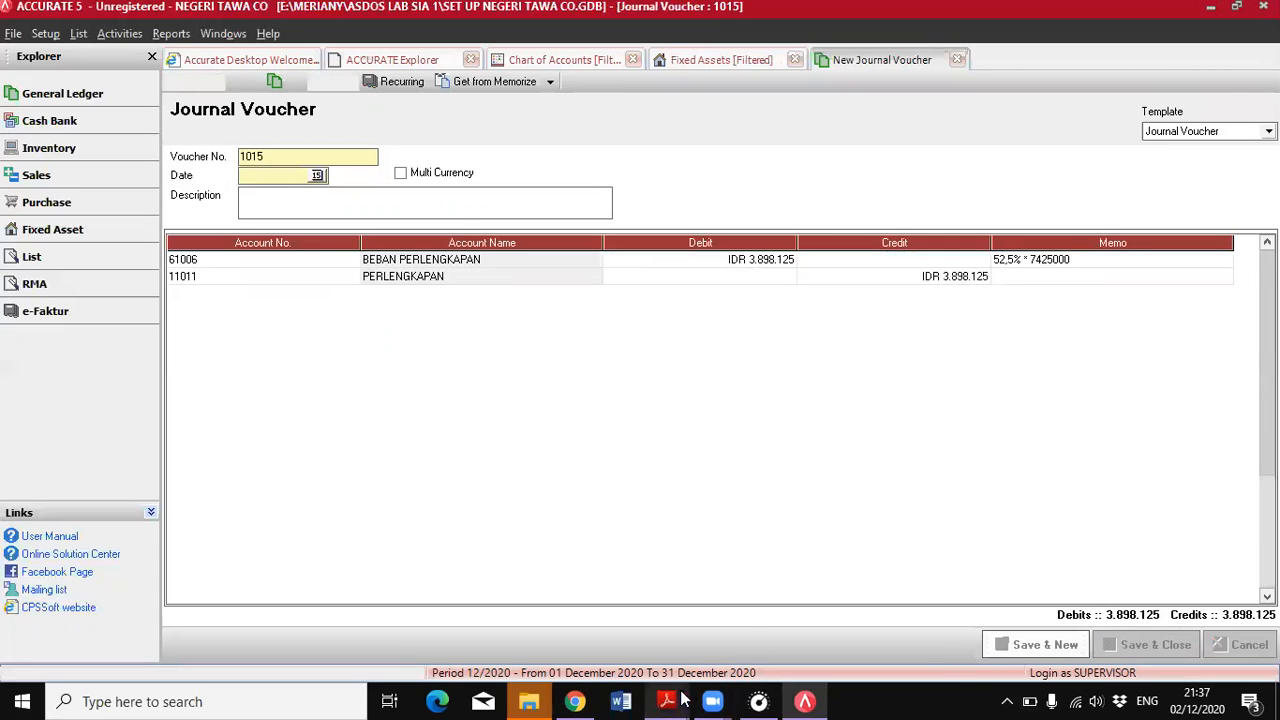
Review the Bank BCA interest income, administration fee and tax adjustment in the PDF, and close the blank journal voucher in ACCURATE
mouse_move(667, 701)
click(780, 647)
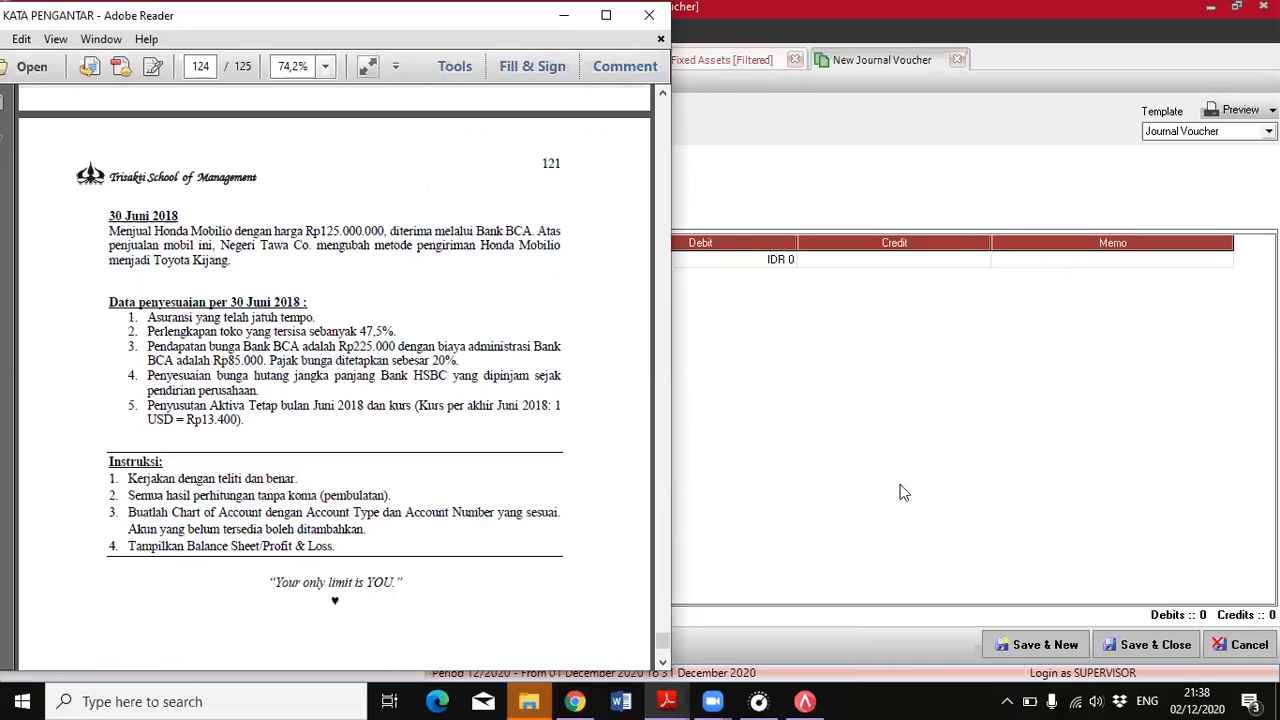
click(1245, 643)
click(1245, 643)
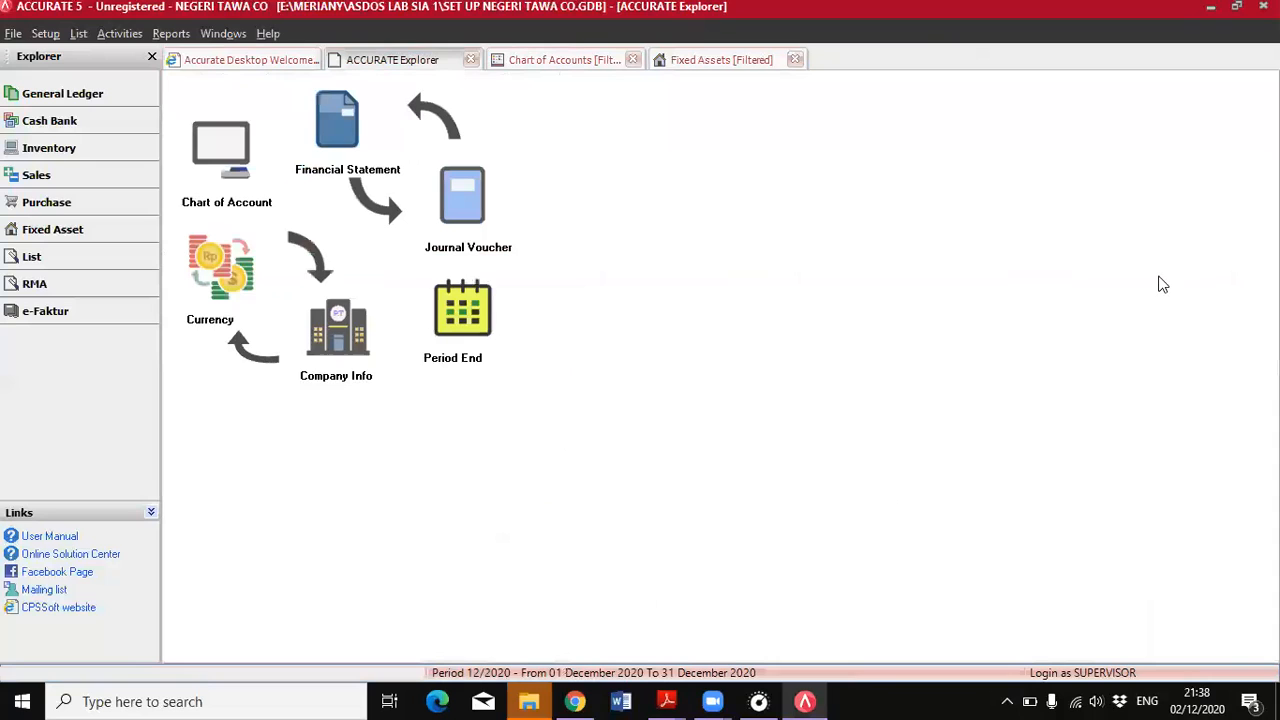
Start a new cash and bank deposit into BANK BCA IDR dated 30/06/2018
click(45, 133)
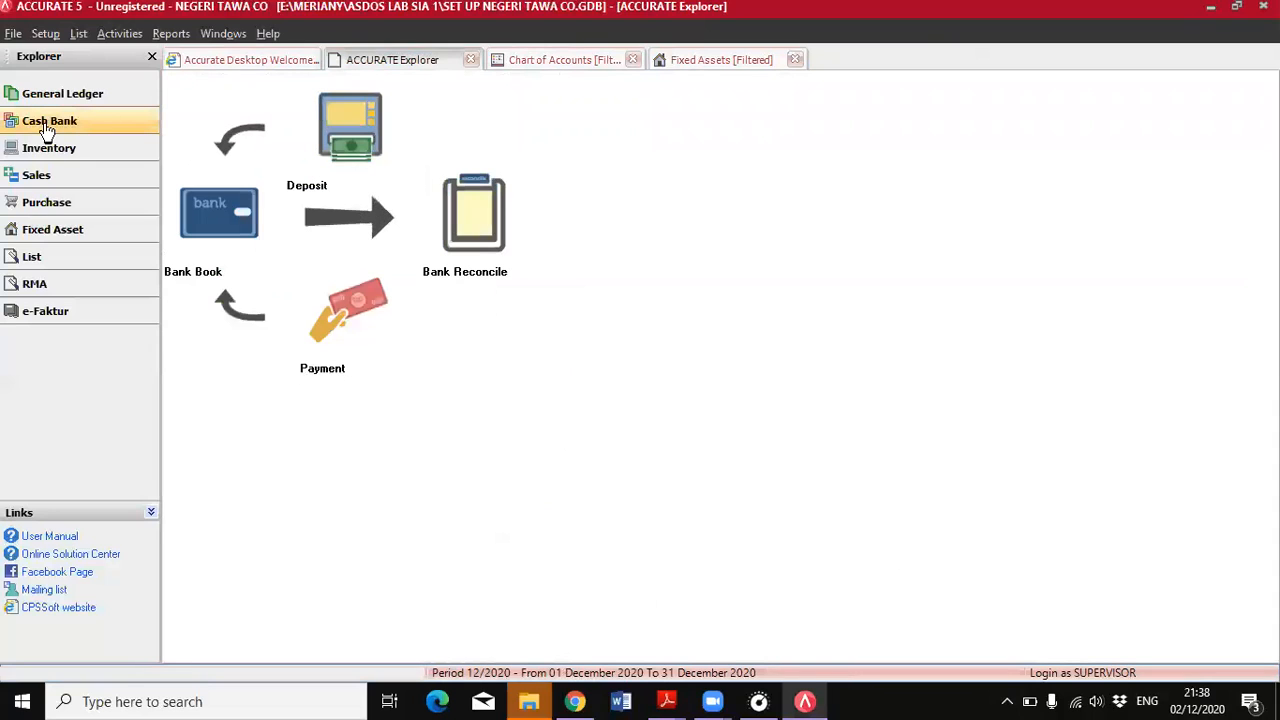
click(322, 135)
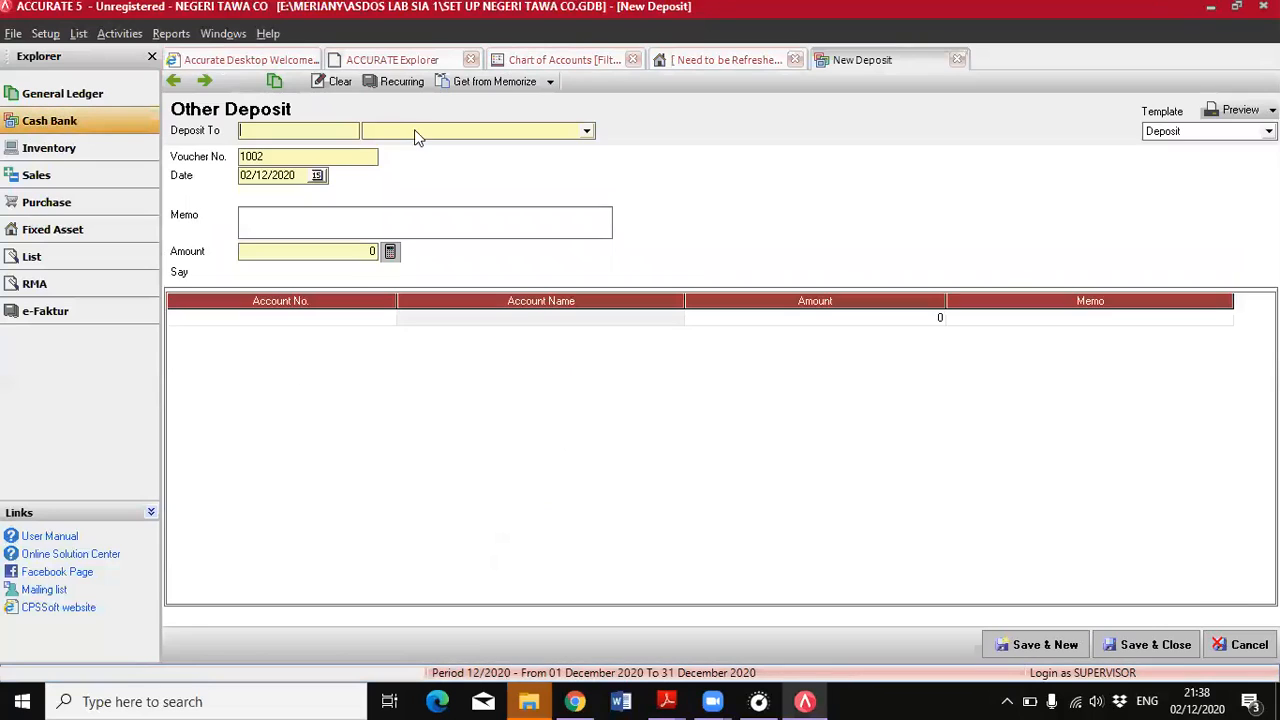
click(416, 132)
key(Down)
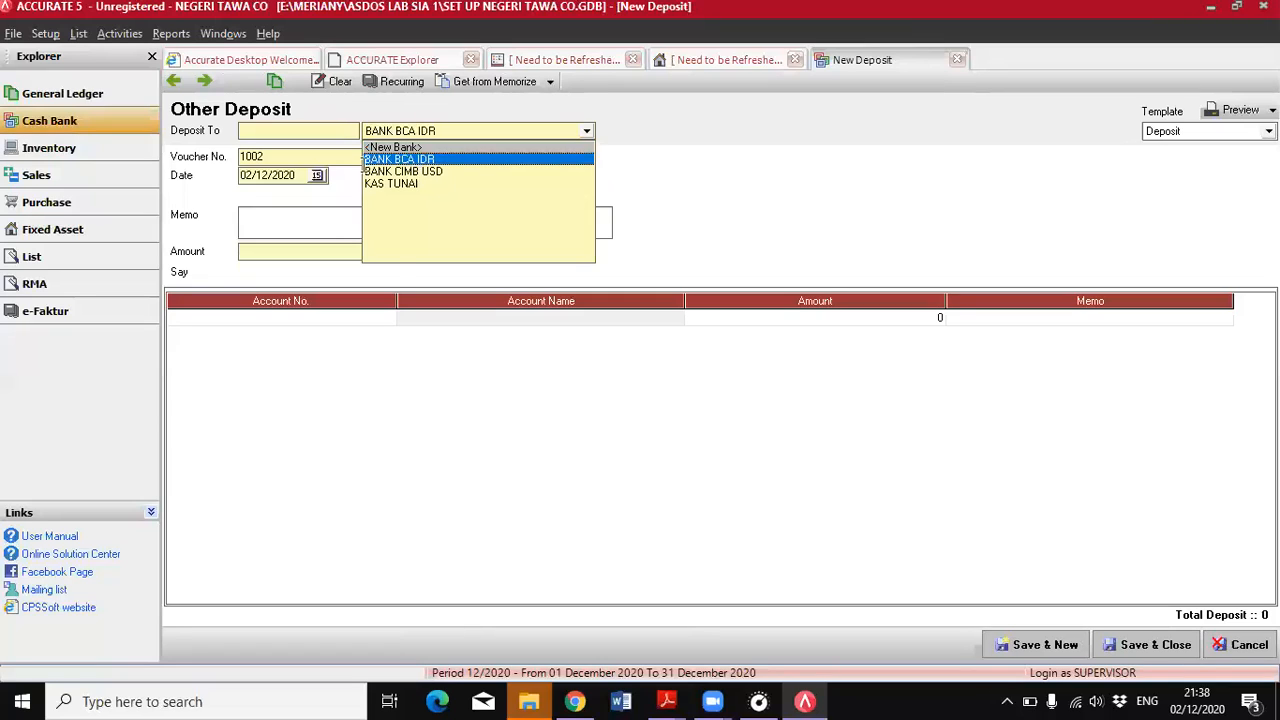
key(Return)
text(30/06/)
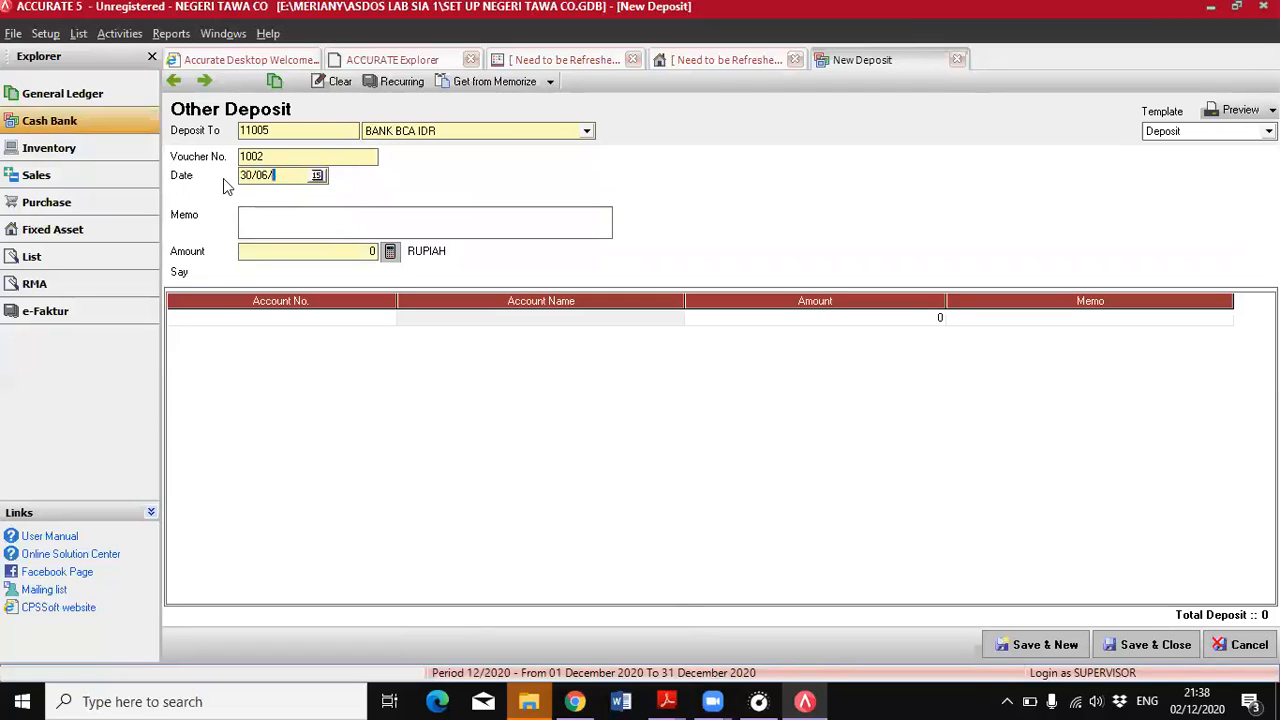
text(2018)
Add a PENDAPATAN BUNGA line of 225.000, fill the deposit amount from the line total, and save and close the deposit
click(268, 314)
click(388, 317)
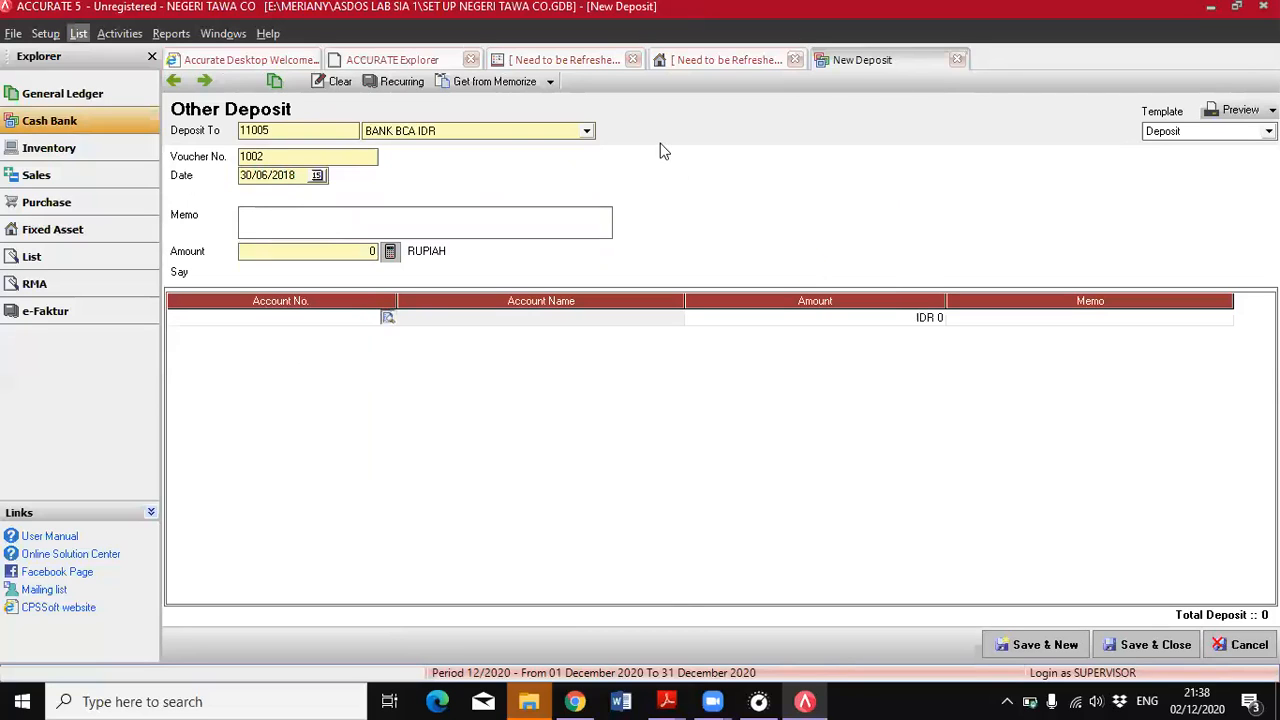
click(654, 234)
text(pen)
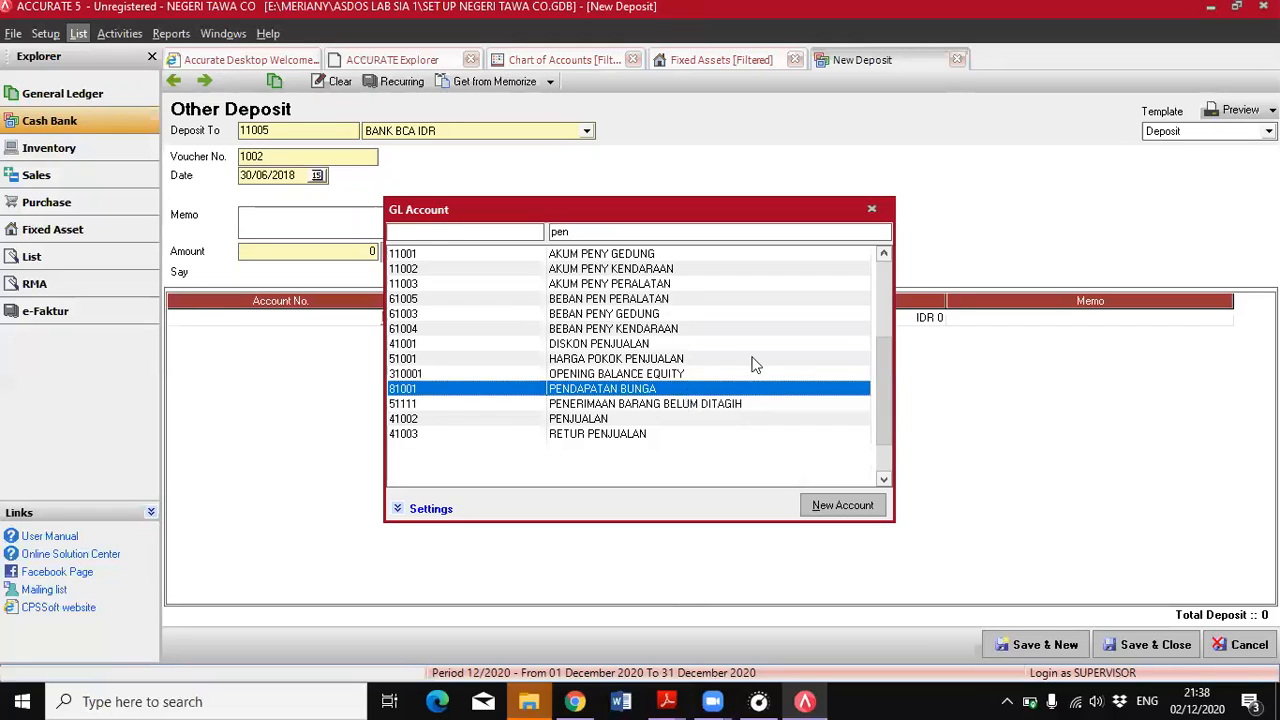
key(Return)
click(804, 319)
text(225.)
text(000)
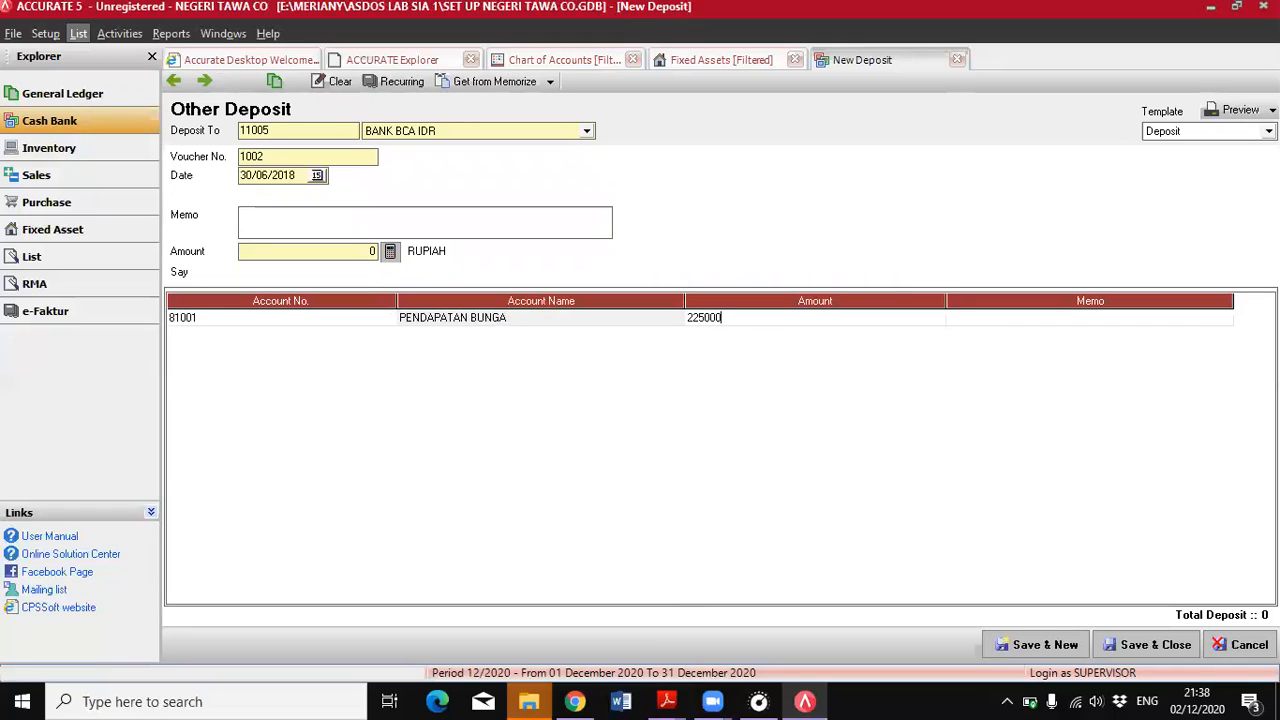
click(389, 252)
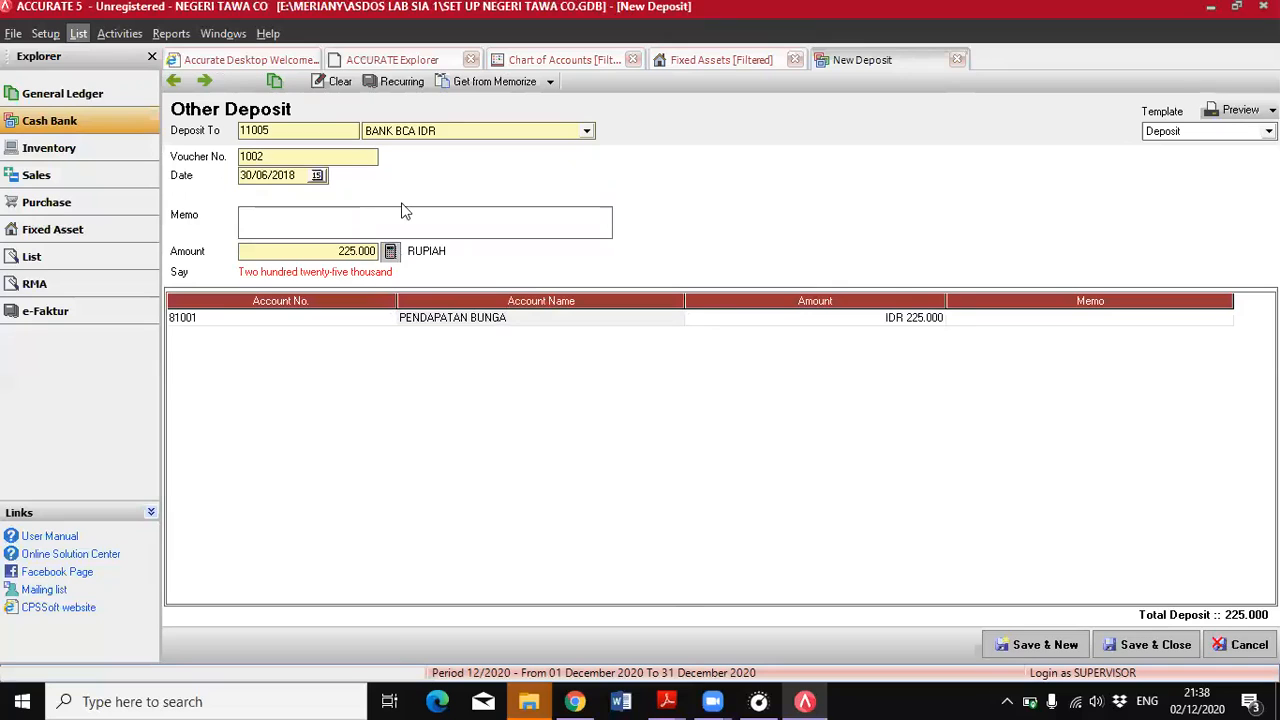
click(1150, 645)
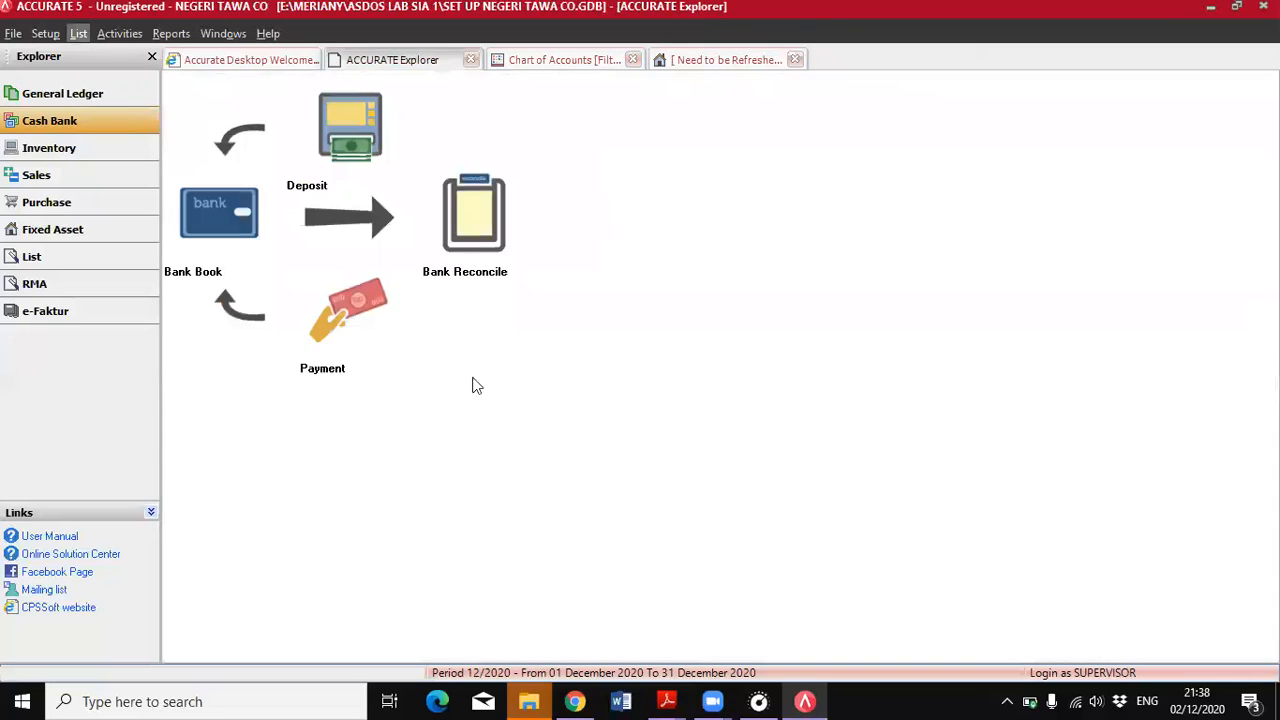
Start a new cash and bank payment from BANK BCA IDR dated 30/06/2018
click(326, 338)
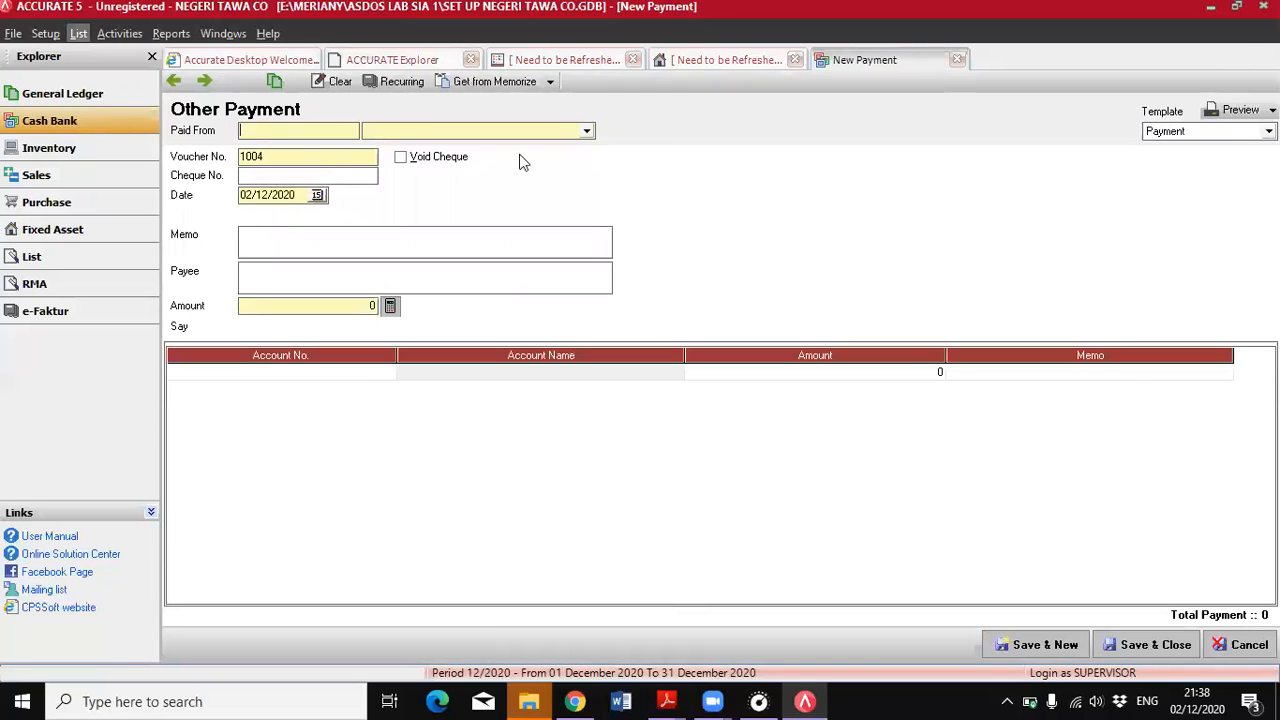
click(495, 133)
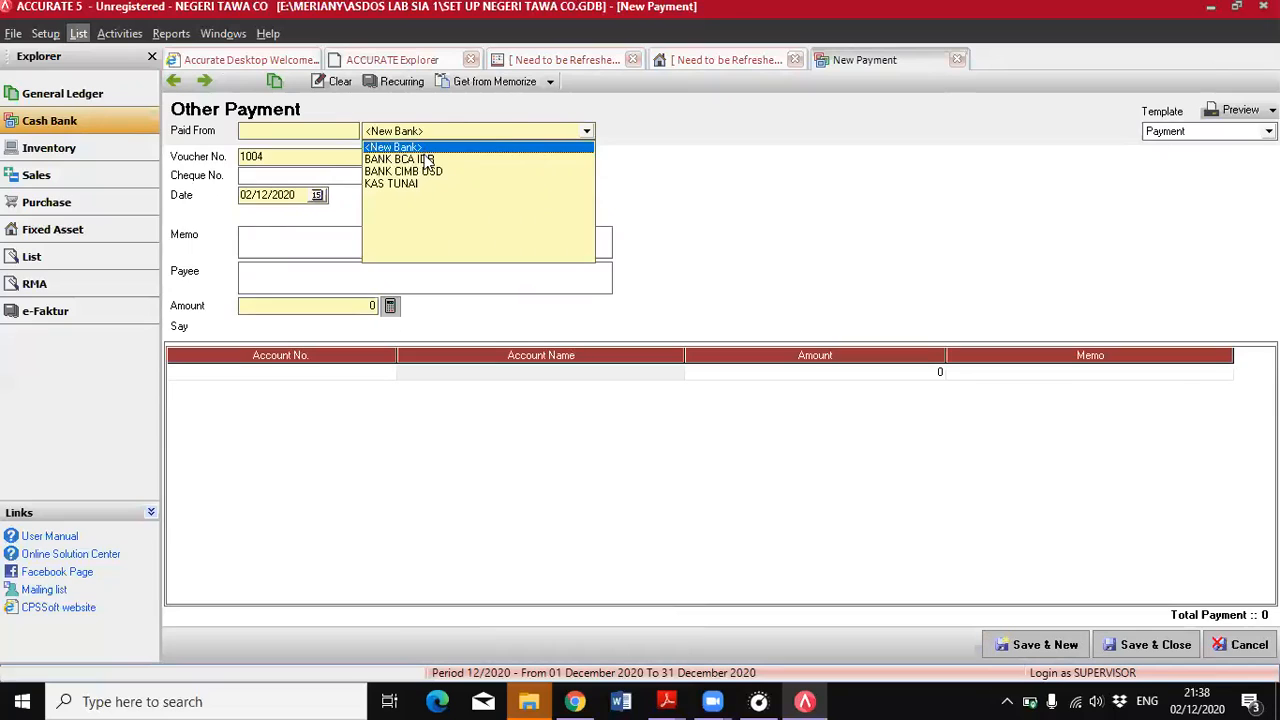
click(422, 160)
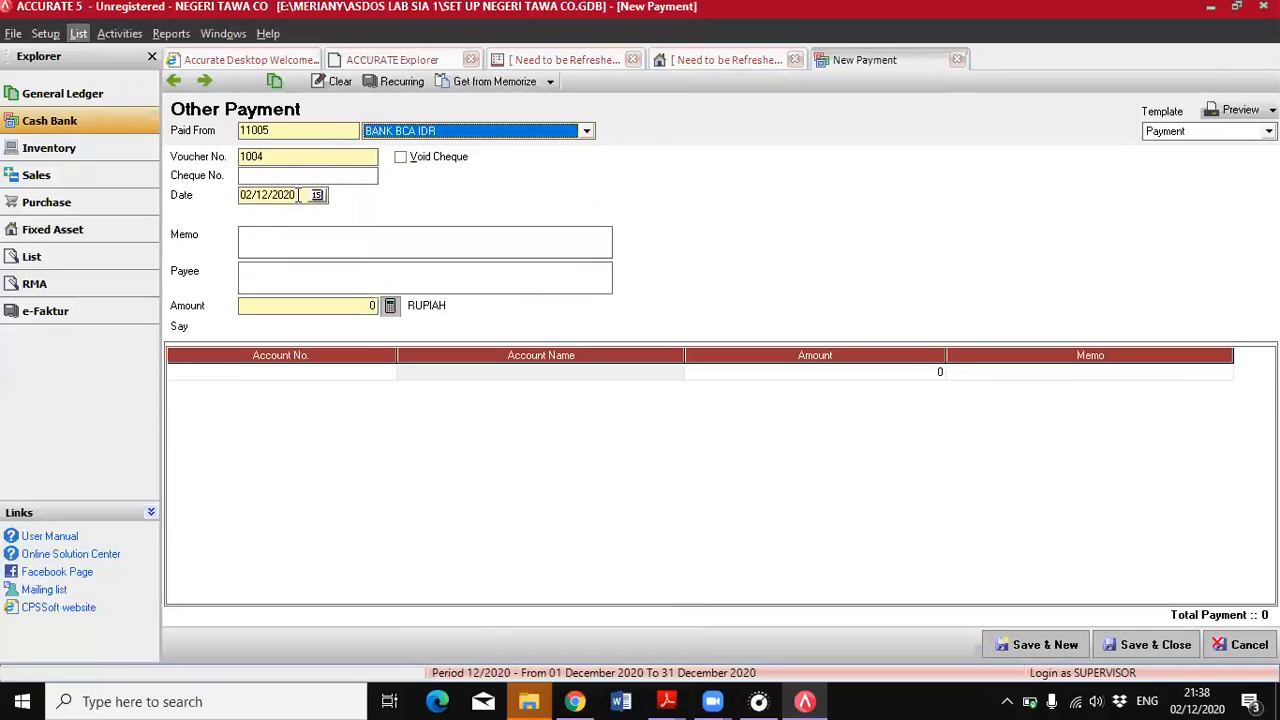
click(290, 195)
text(30/06/2018)
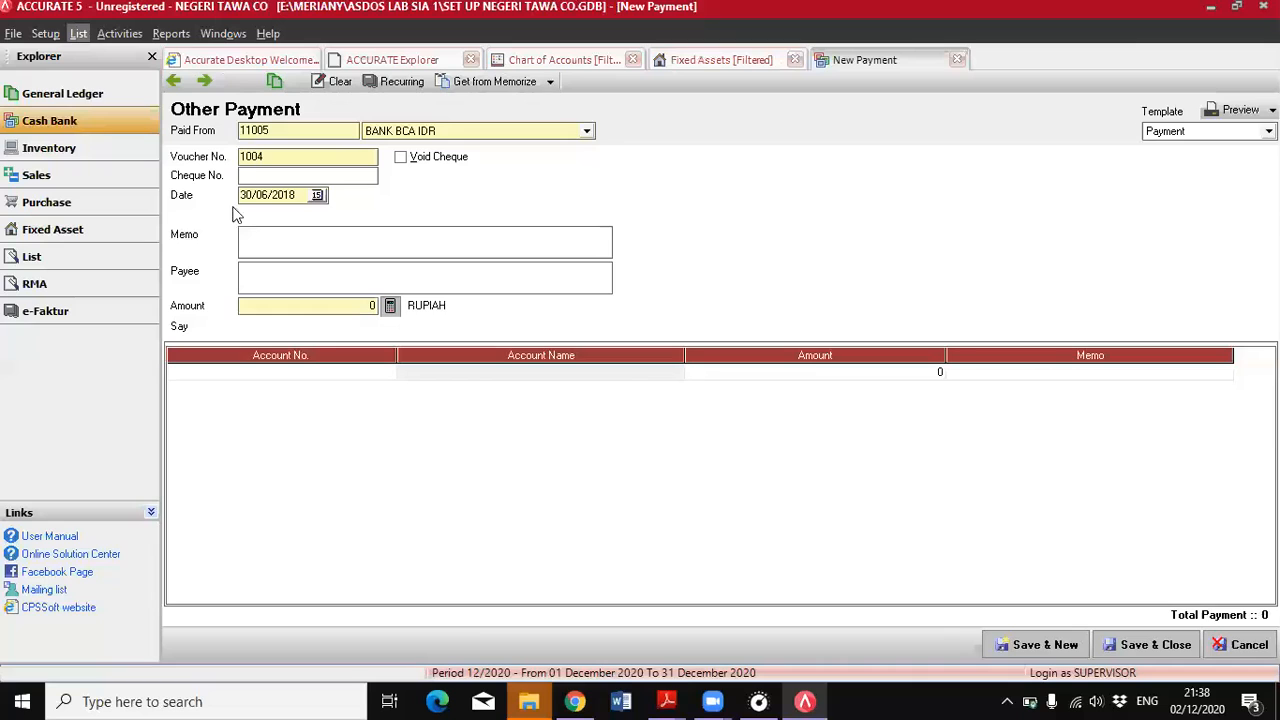
Add a BIAYA ADMIN BANK line of 85.000 to the payment
click(365, 375)
click(382, 372)
click(631, 232)
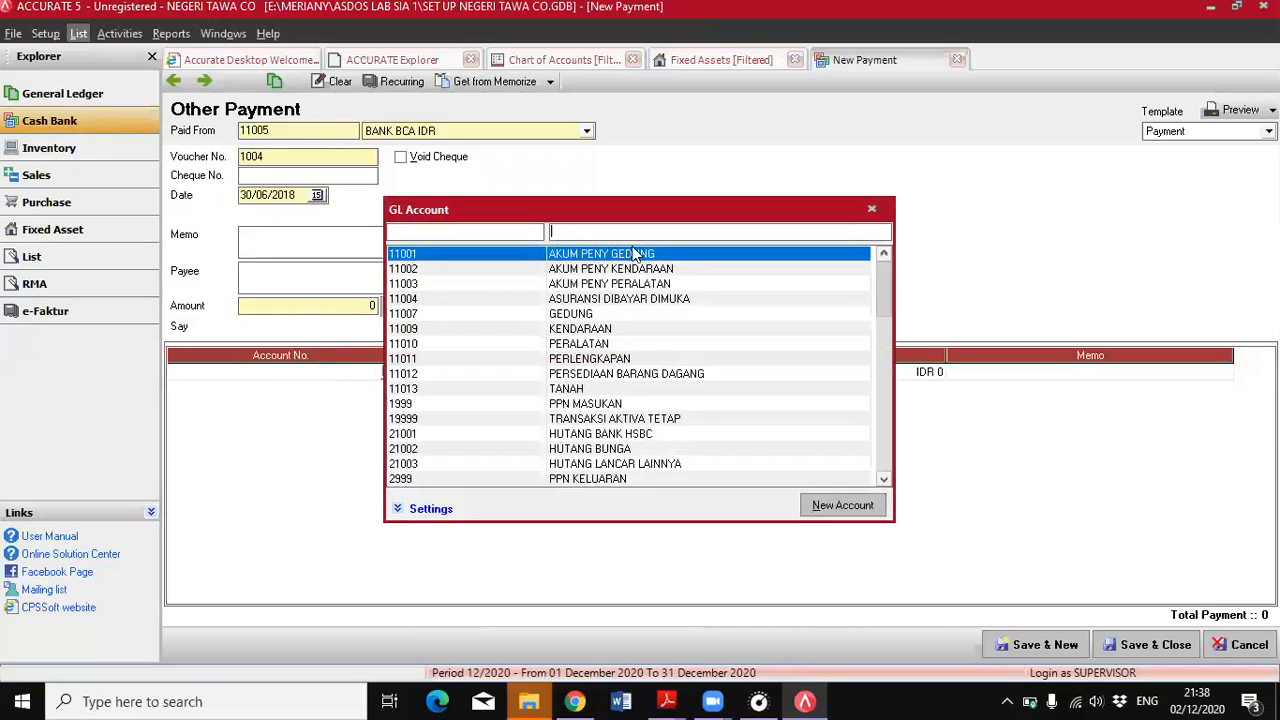
text(be)
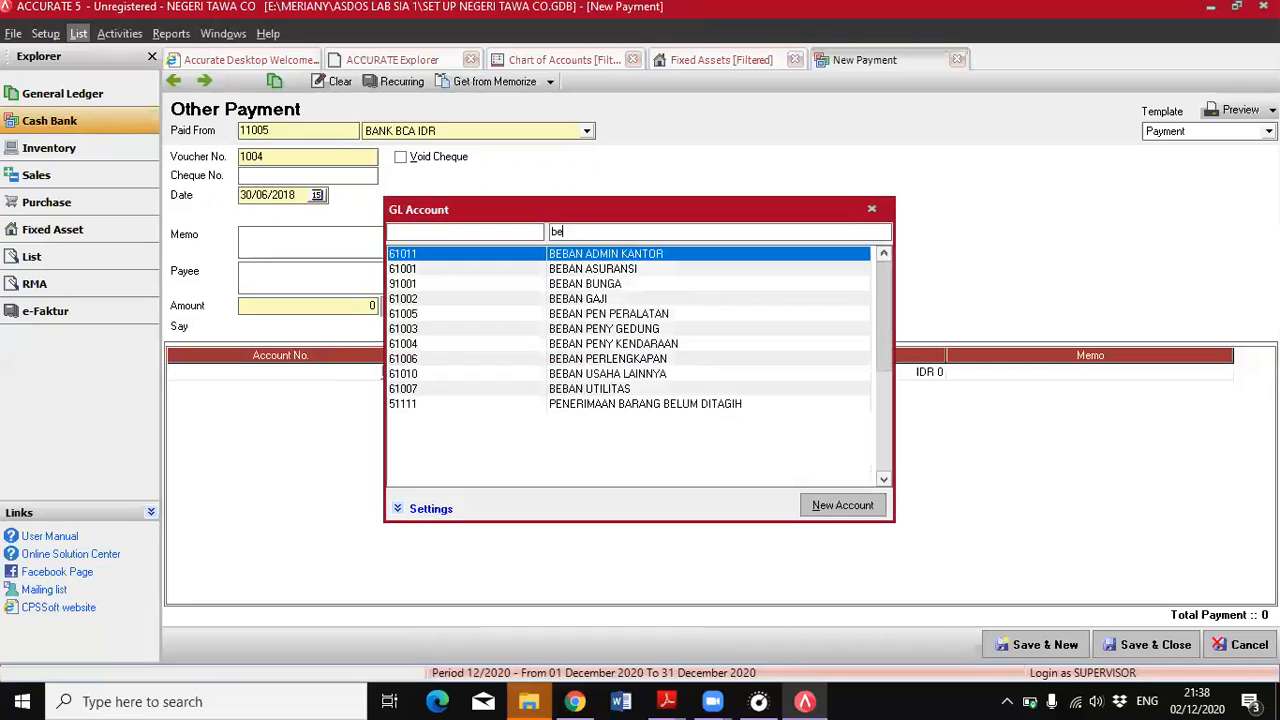
text(\)
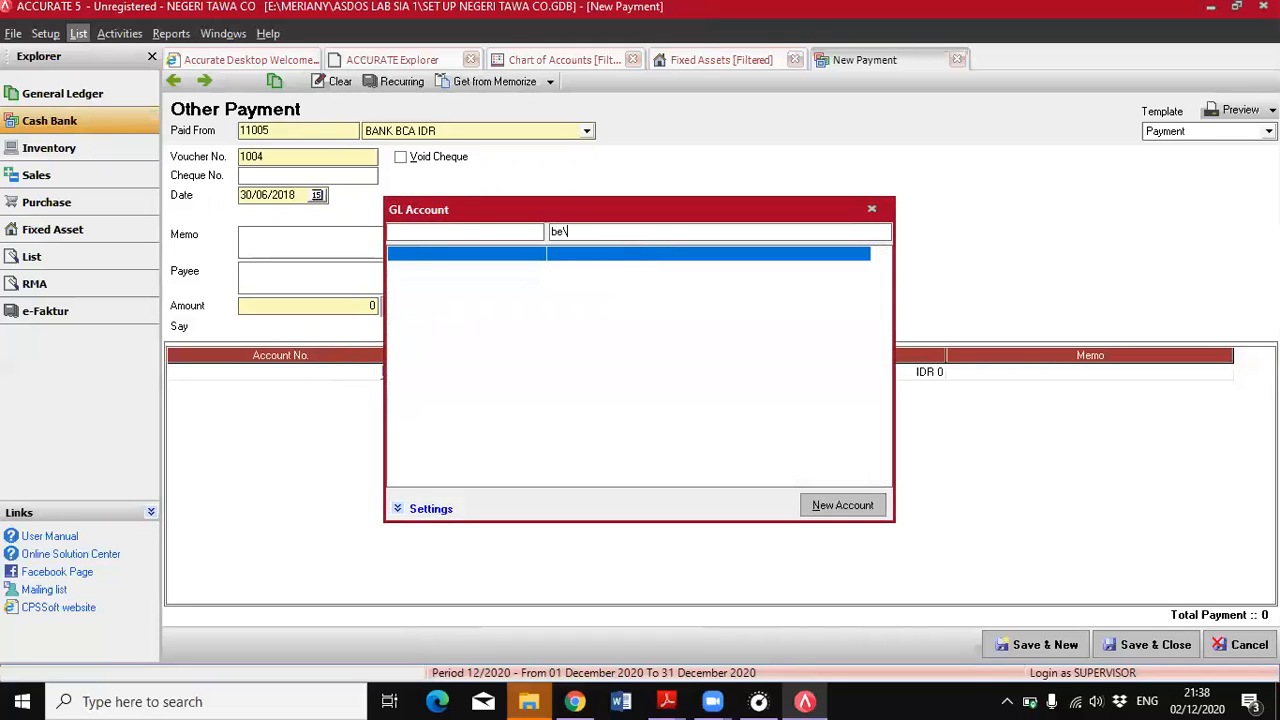
key(BackSpace)
key(BackSpace)
text(i)
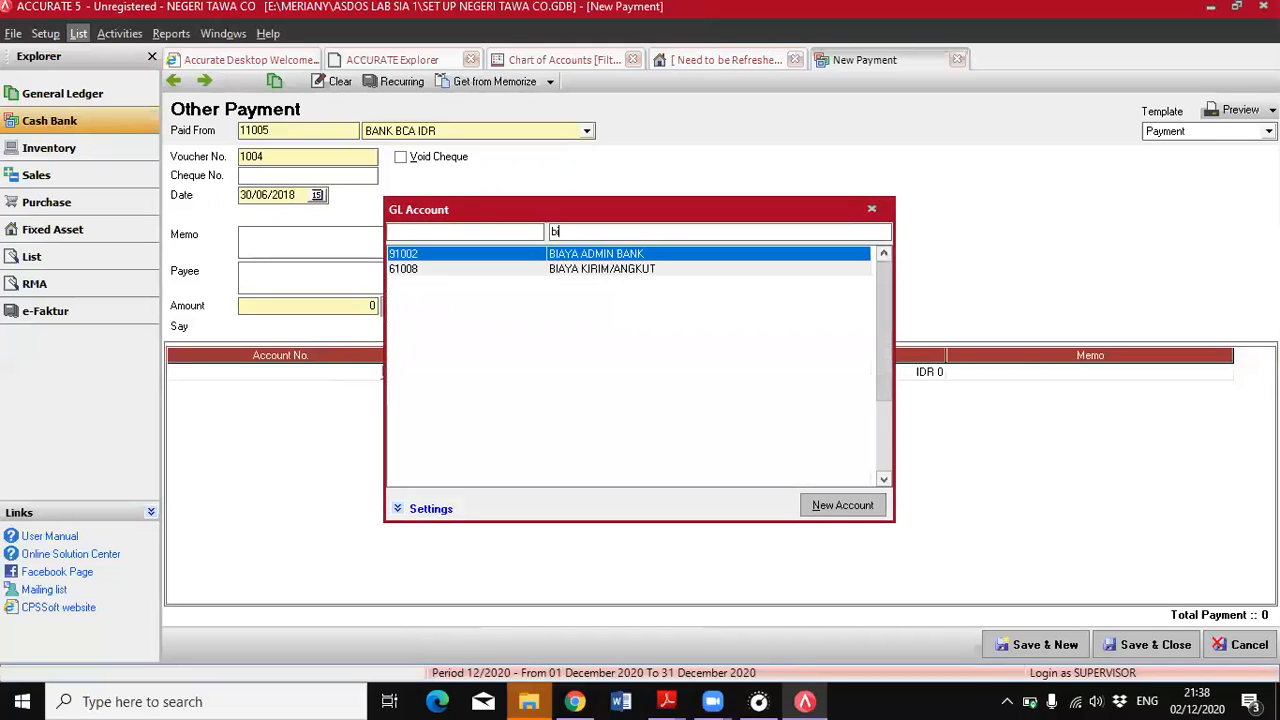
double_click(665, 258)
click(727, 370)
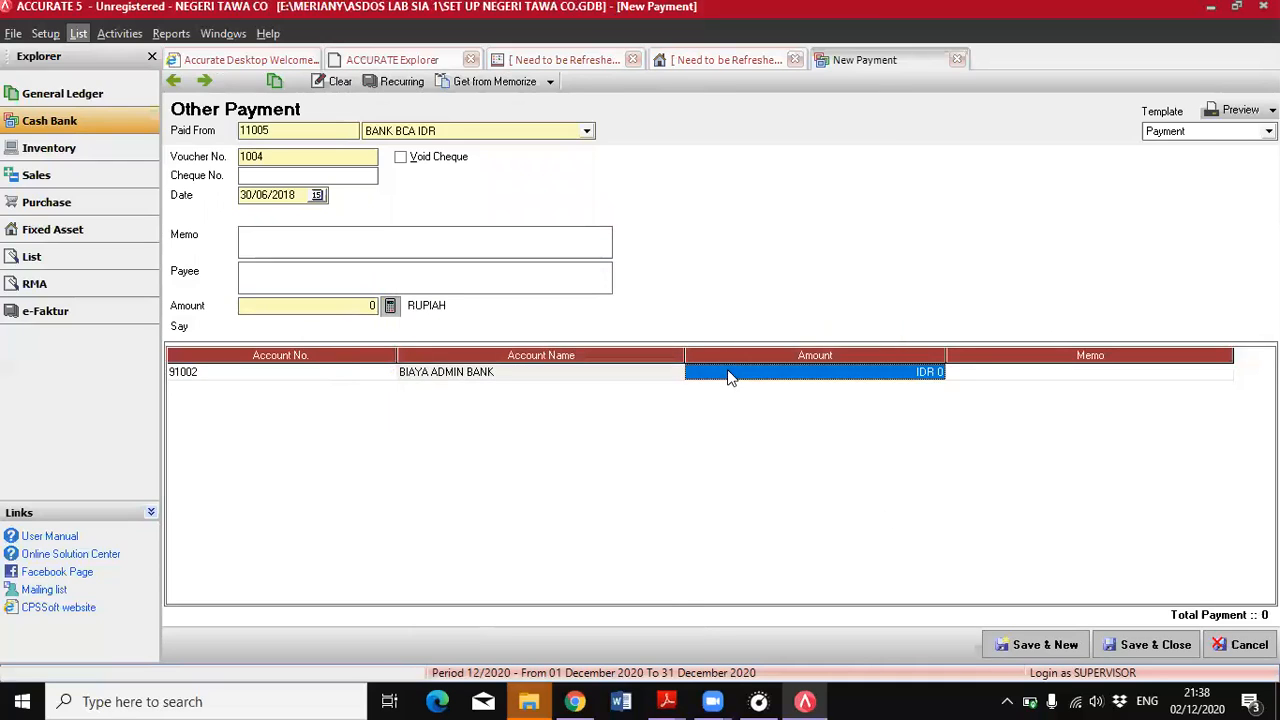
text(85000)
key(Return)
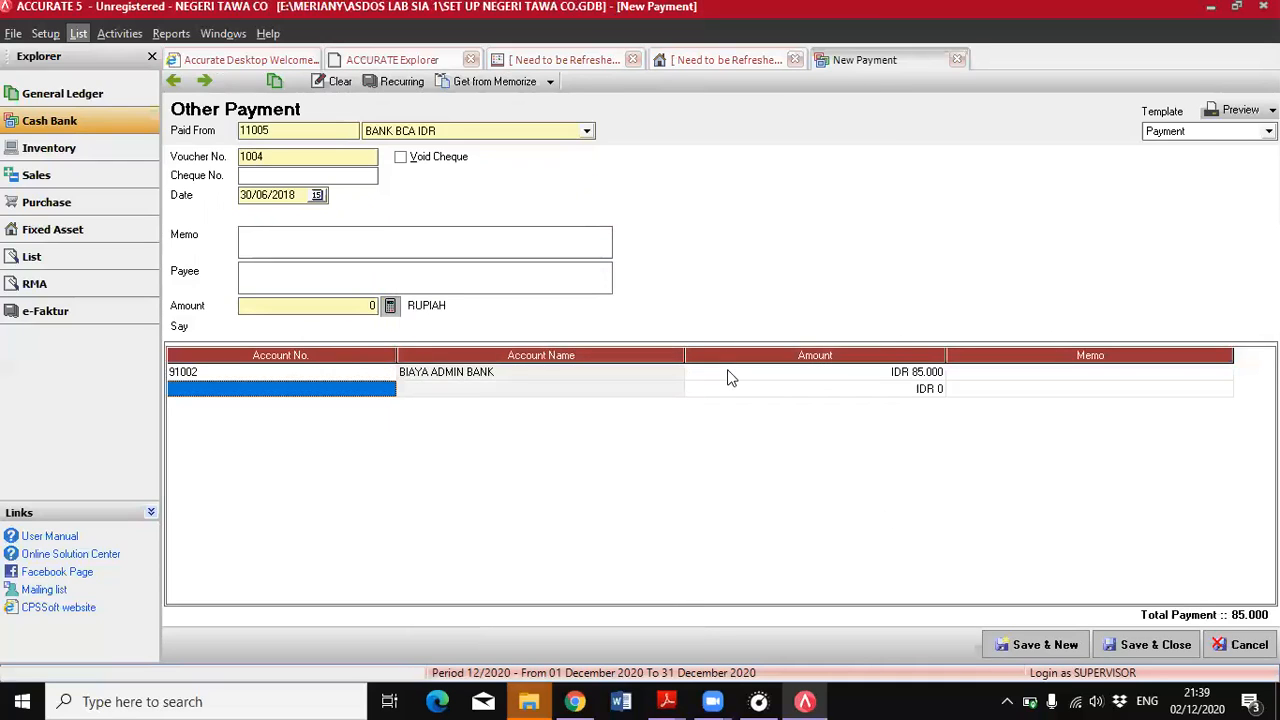
Create an Other Expense account numbered 99999 and named "pajak bunga" from the second payment line, and use it there
click(378, 396)
click(385, 390)
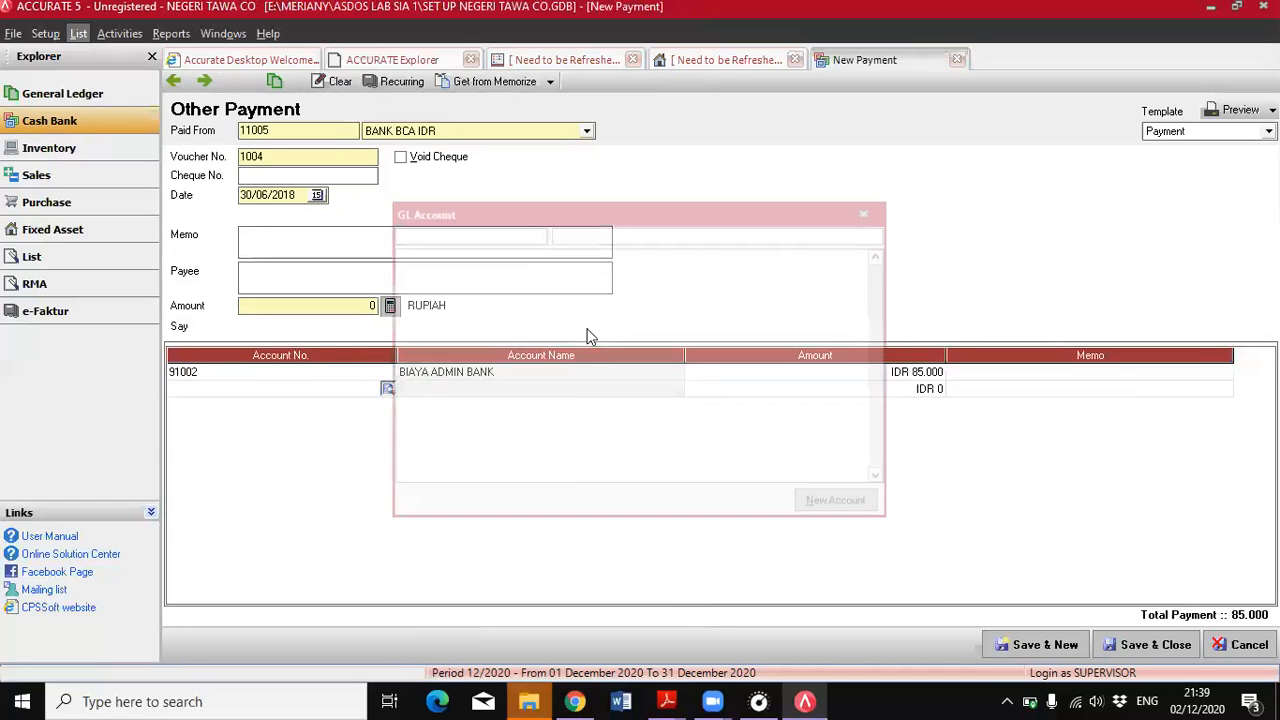
drag(888, 301, 885, 453)
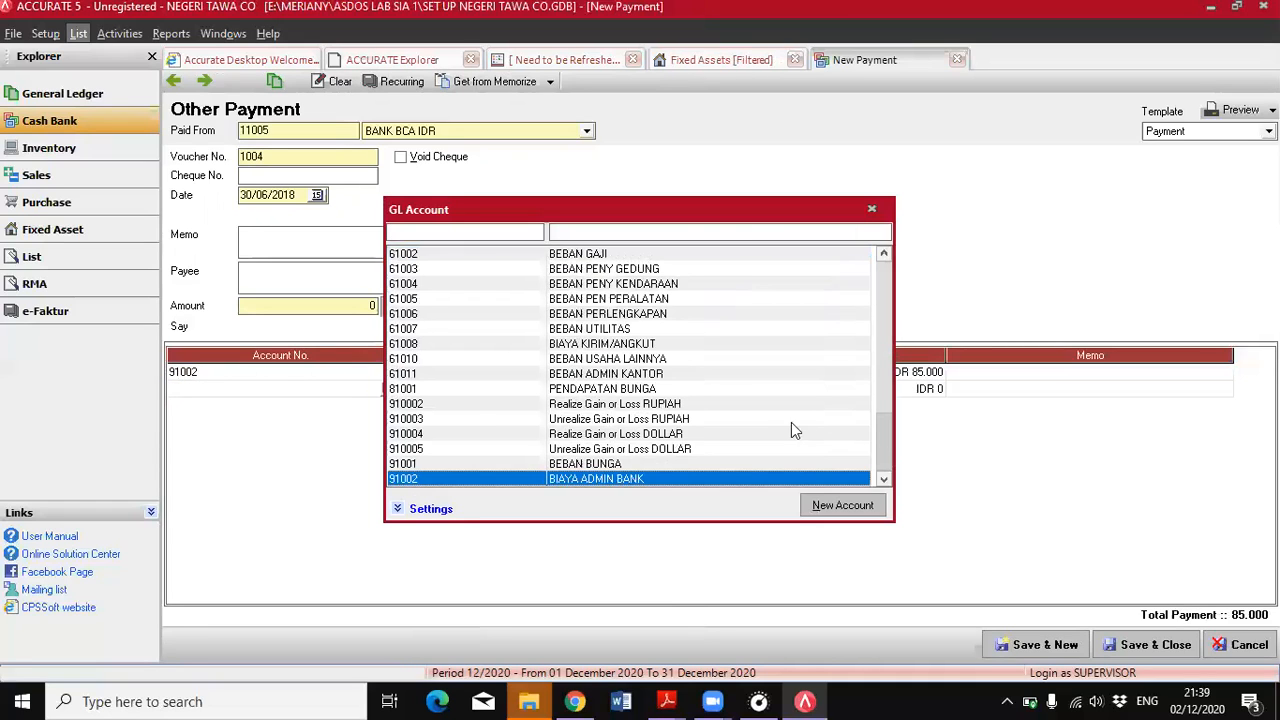
click(872, 507)
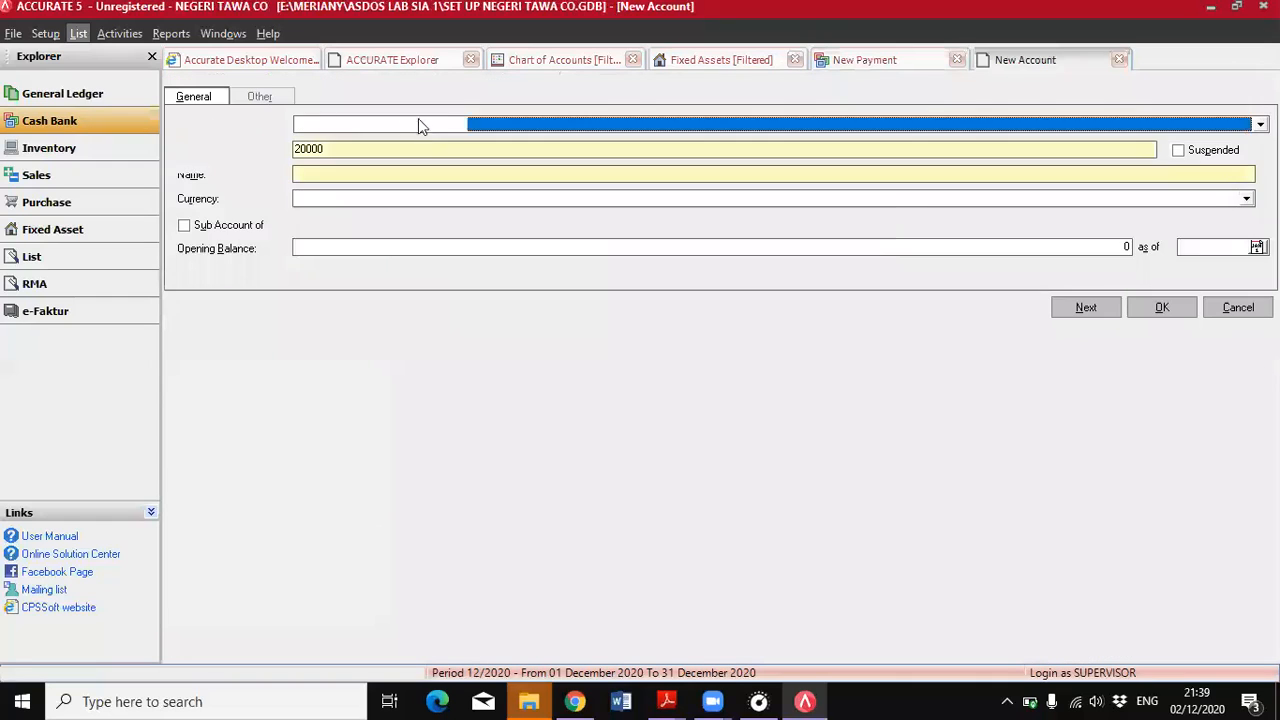
click(418, 122)
scroll(509, 197, down, 3)
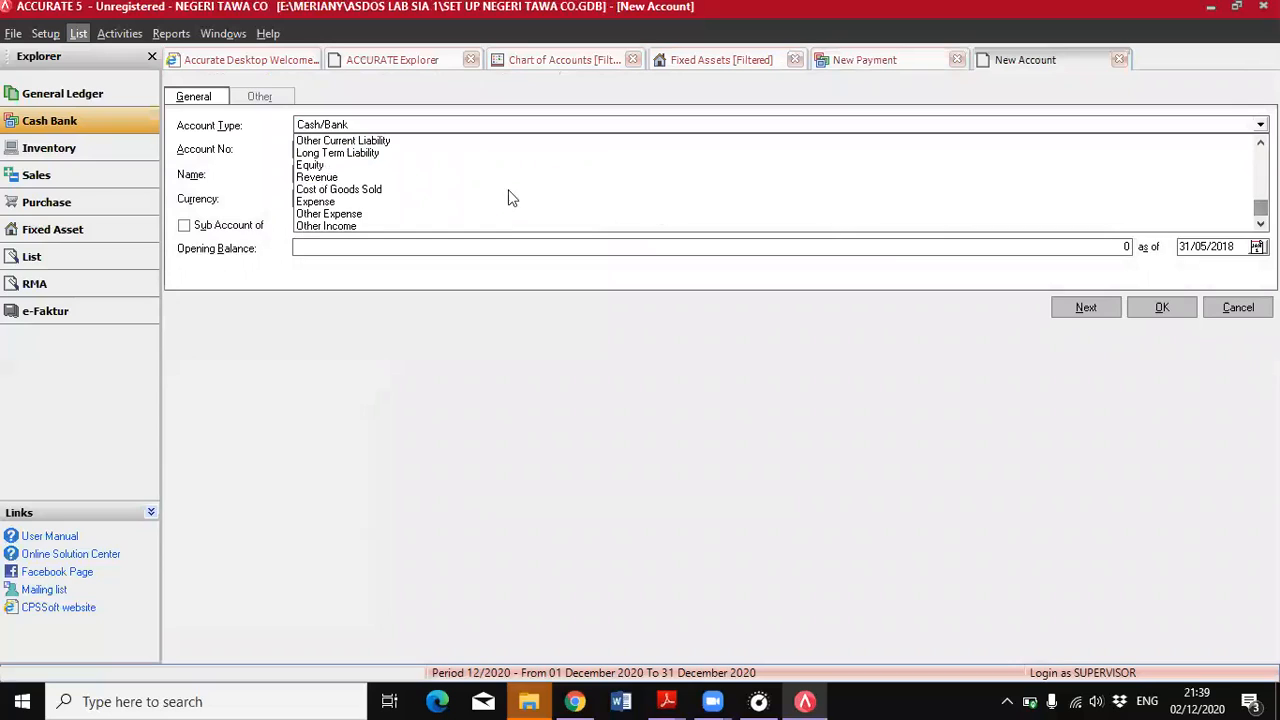
click(334, 214)
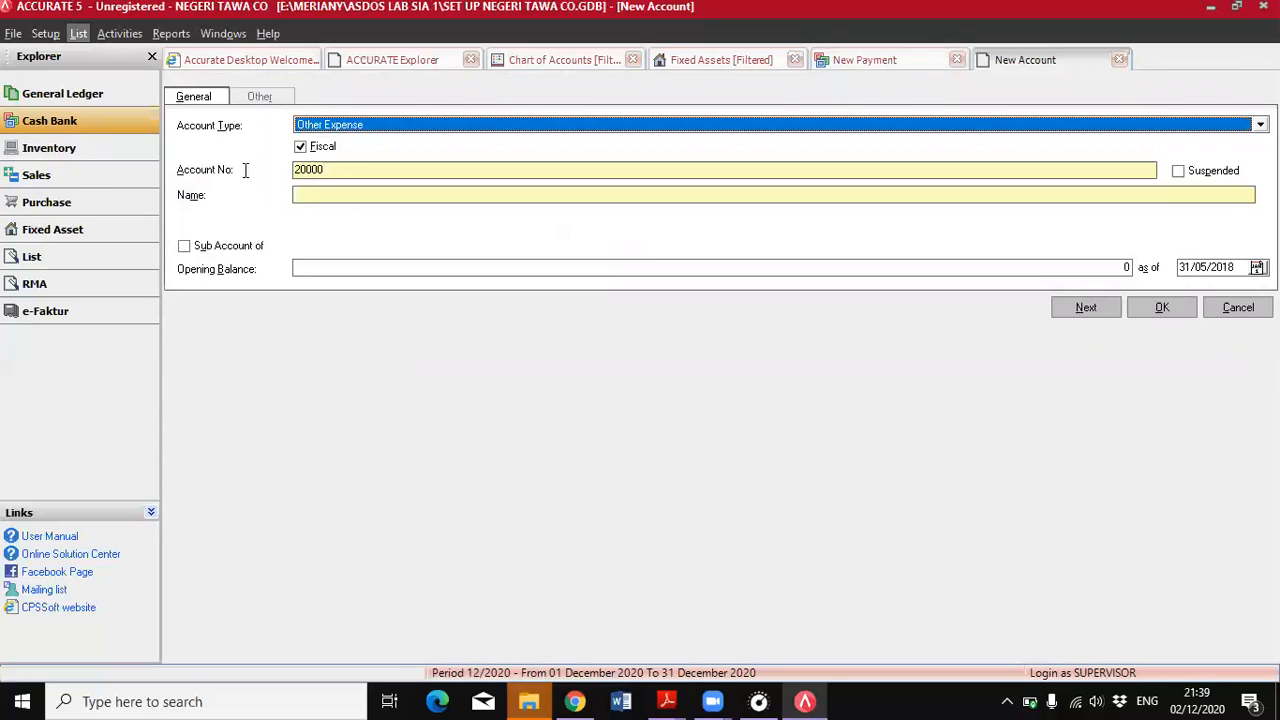
key(Tab)
text(99999)
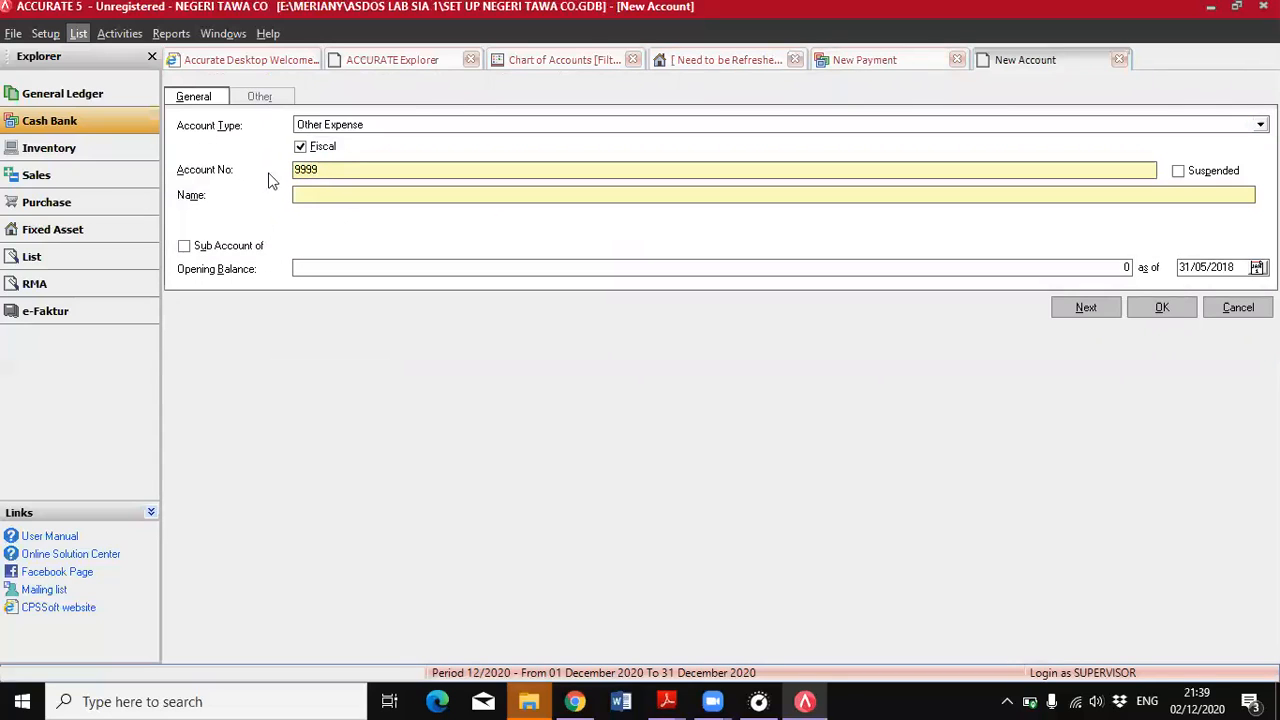
click(362, 193)
text(pajak bunga)
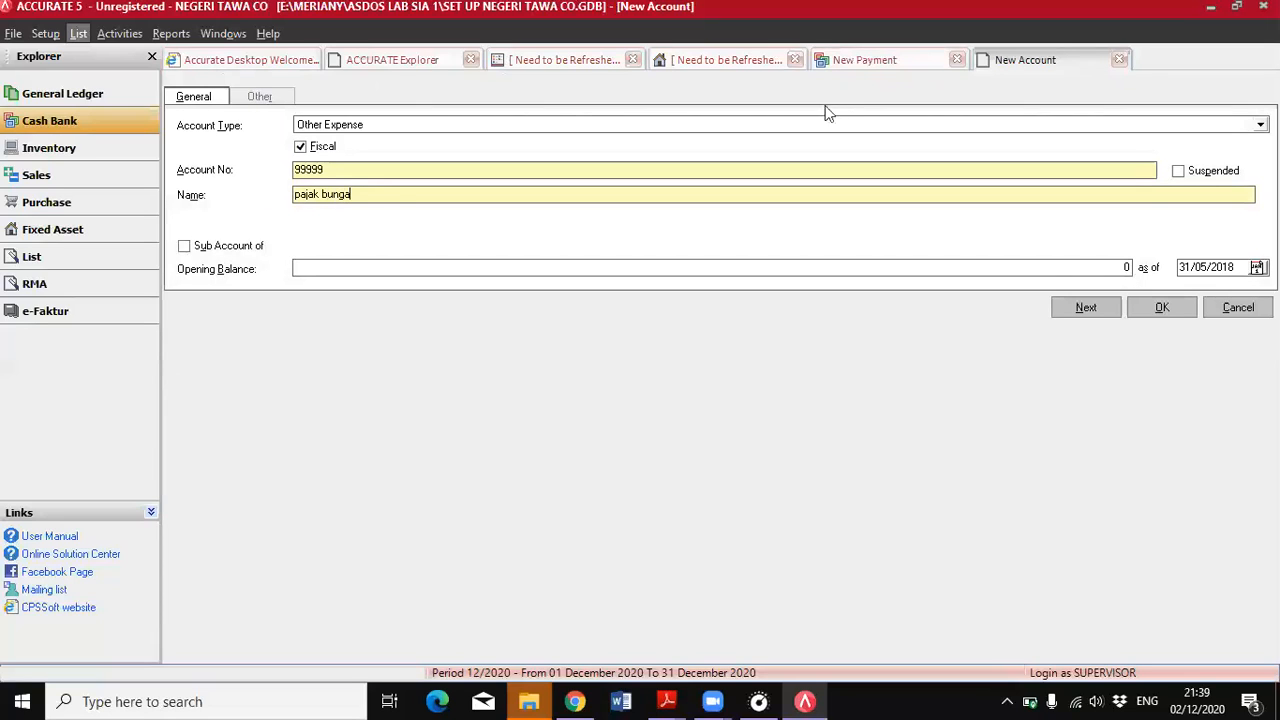
click(1134, 309)
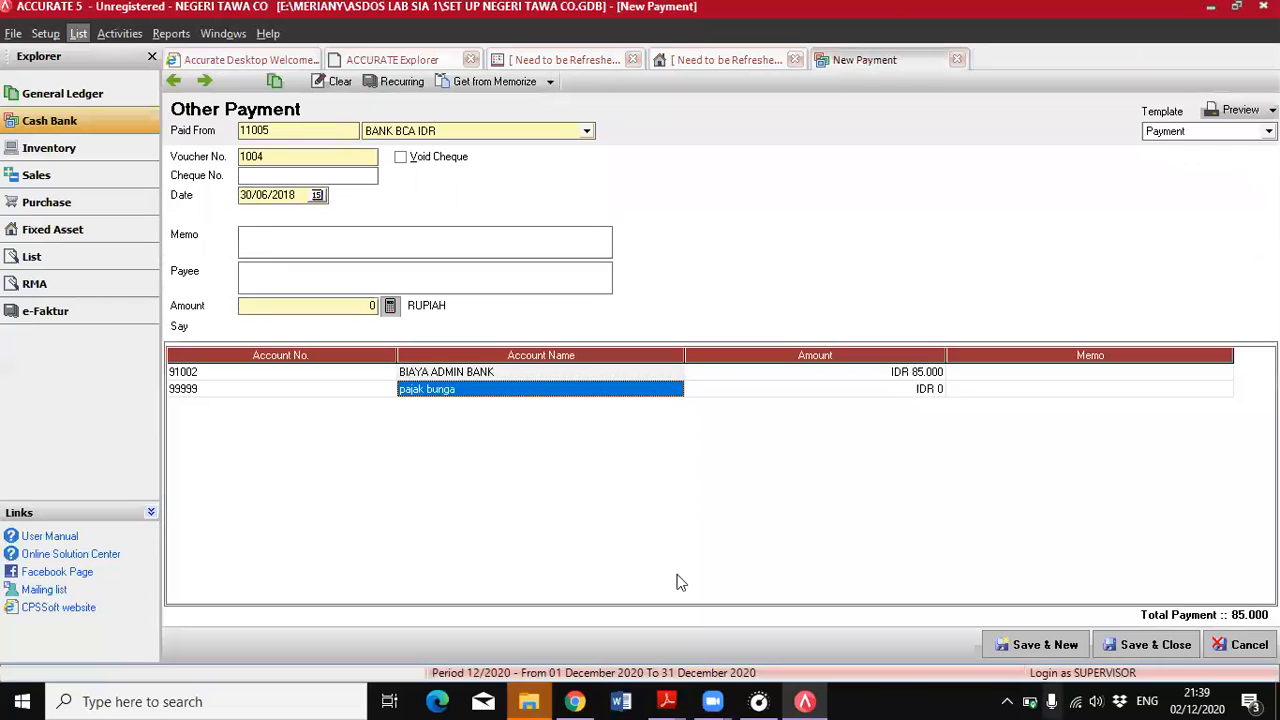
Set the pajak bunga line to 45.000, fill the payment amount from the line total, and save and close the payment
mouse_move(672, 700)
click(768, 650)
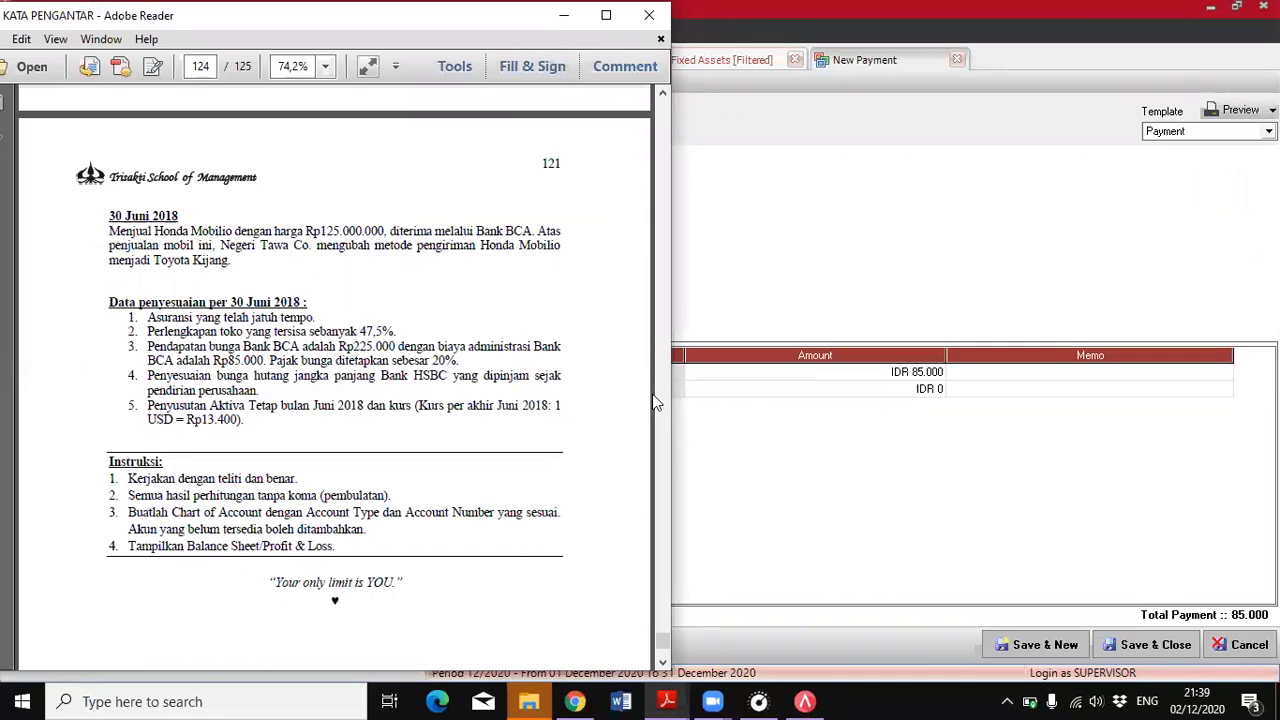
click(830, 390)
text(45.000)
key(Tab)
click(388, 327)
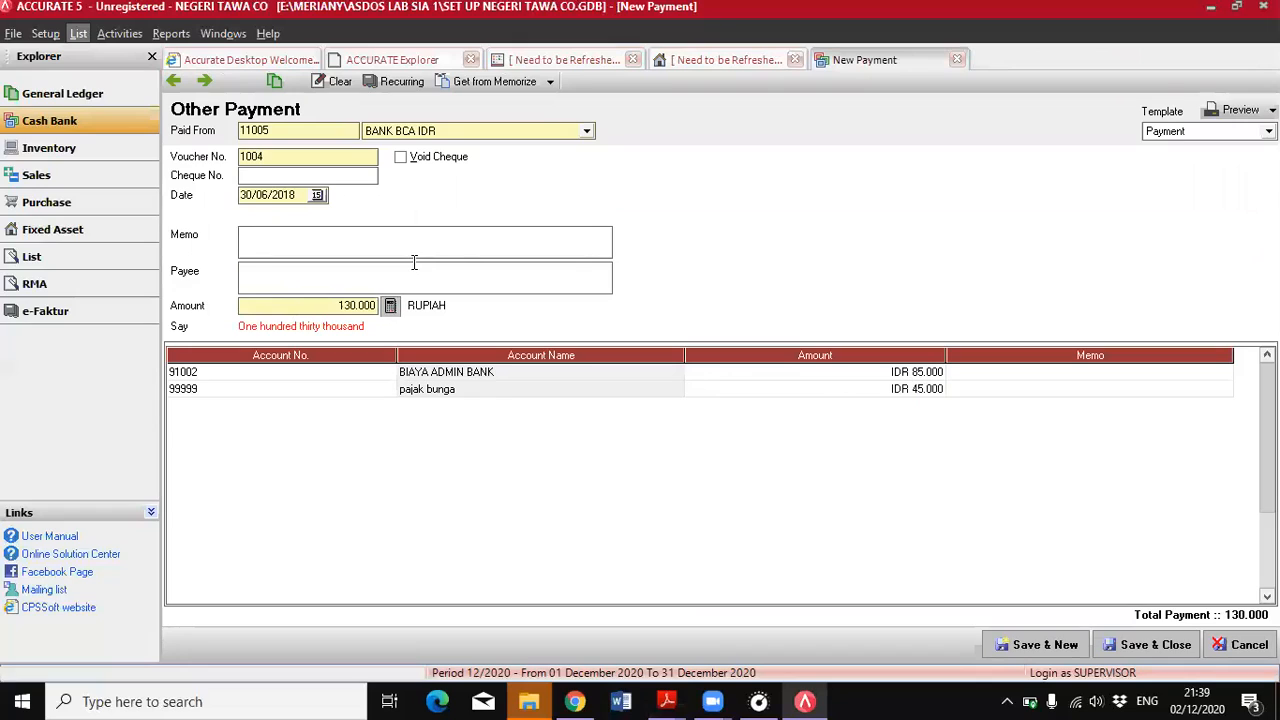
click(1150, 645)
Review the Bank HSBC loan interest adjustment in the PDF, and start a new journal voucher dated 30/06/2018 in ACCURATE
key(alt+Tab)
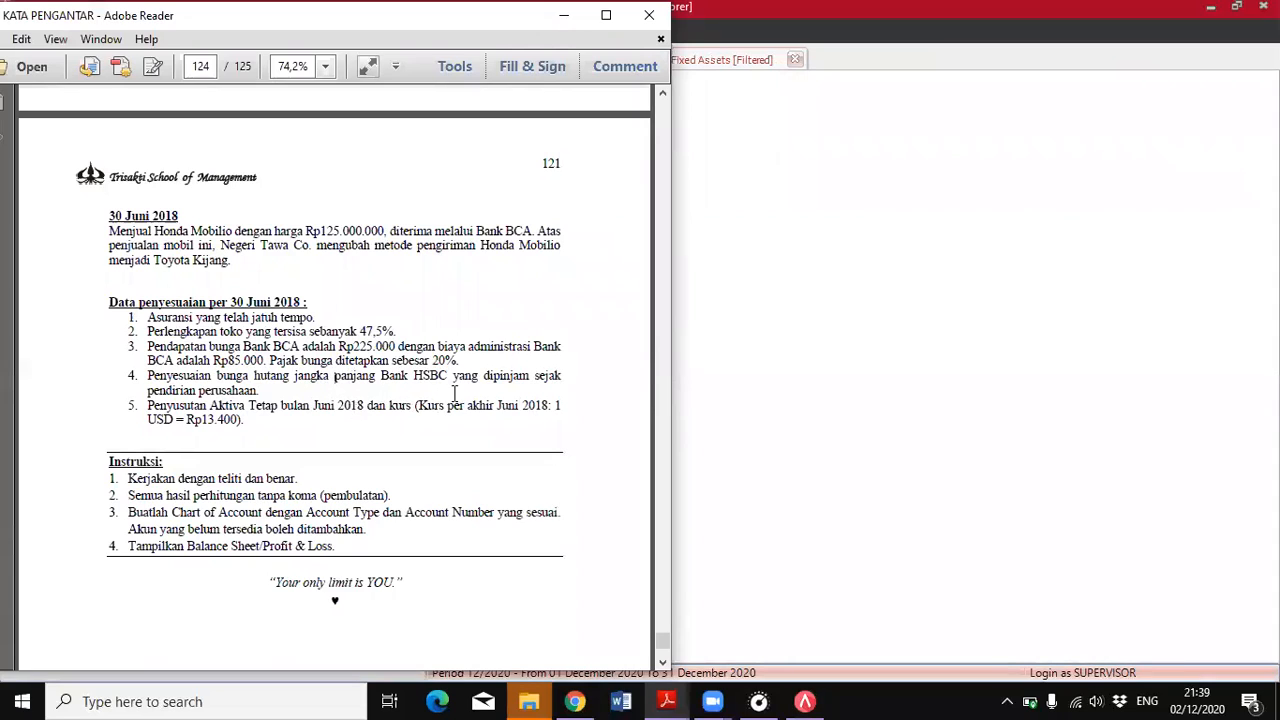
click(777, 400)
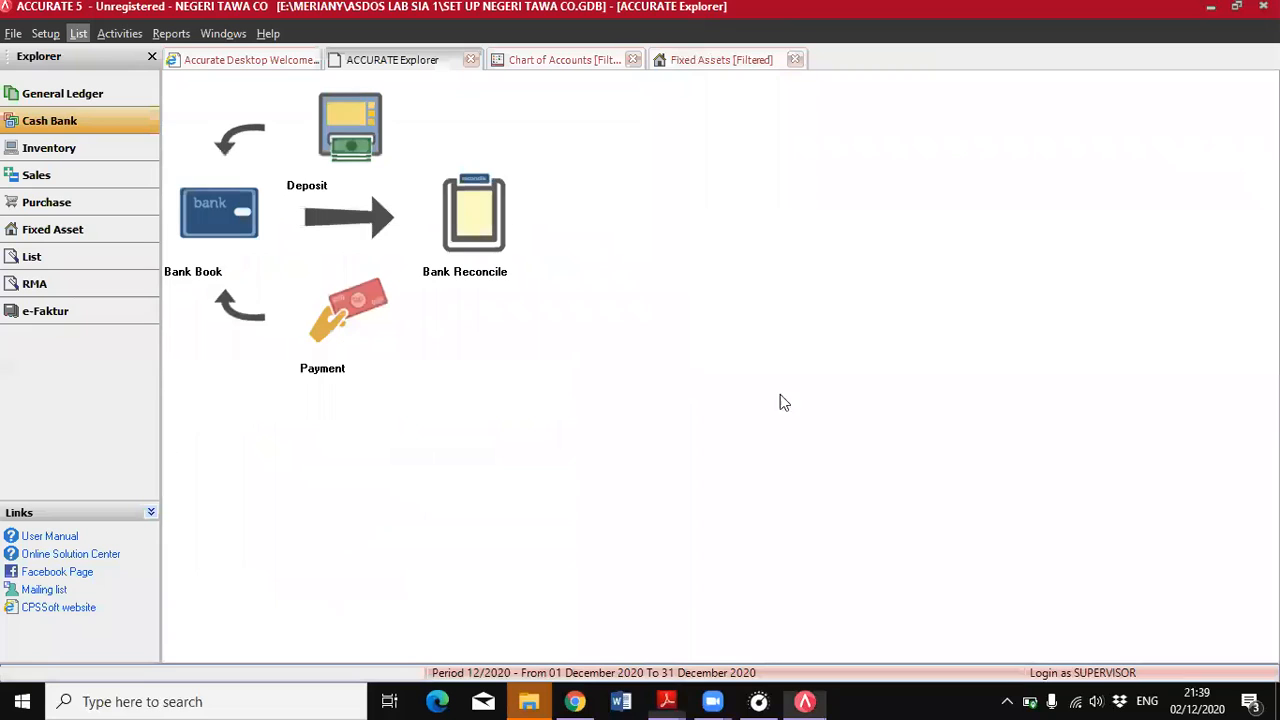
click(85, 93)
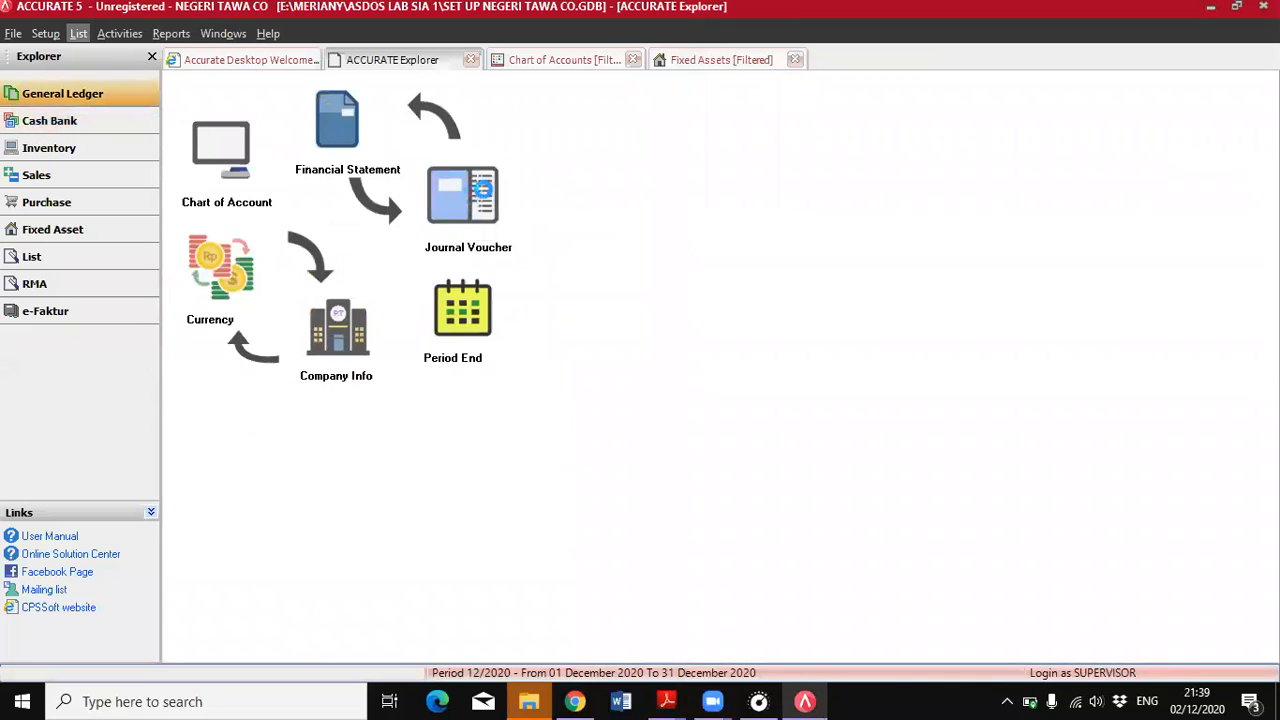
click(476, 203)
text(30/06/2018)
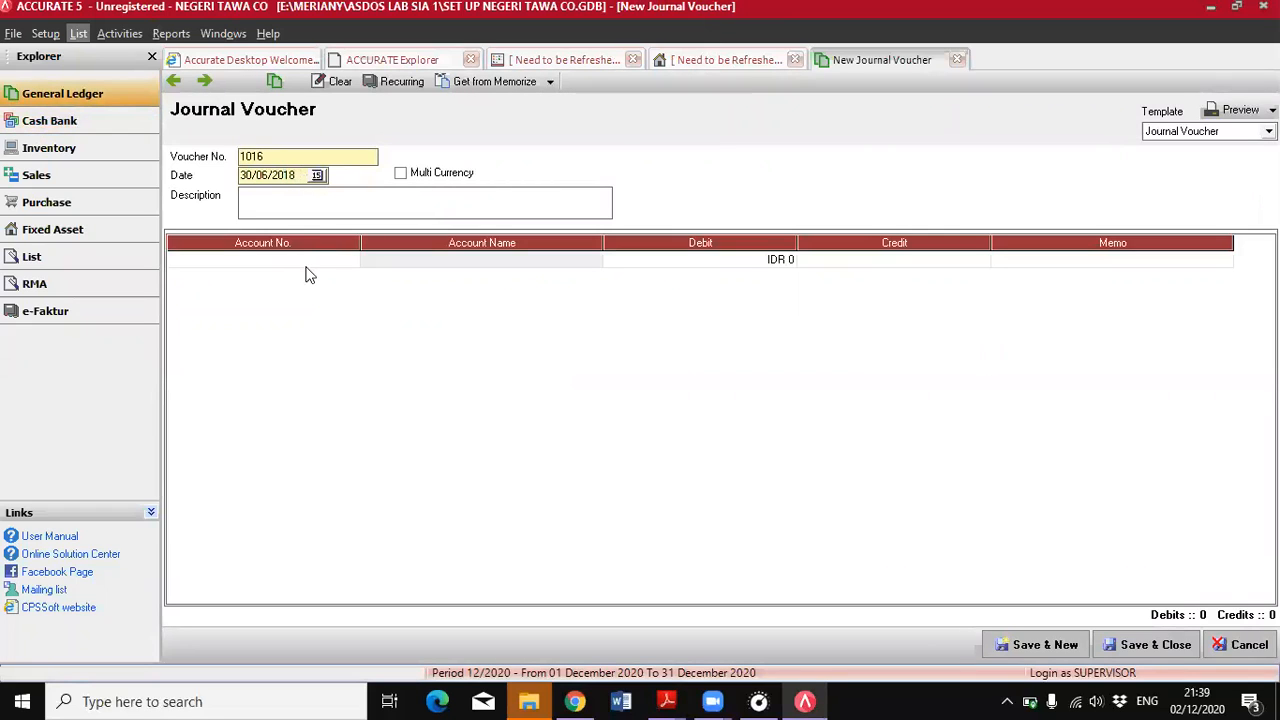
Add BEBAN BUNGA as the first account line of the journal voucher, leaving its amount blank
click(351, 260)
click(620, 233)
text(beb)
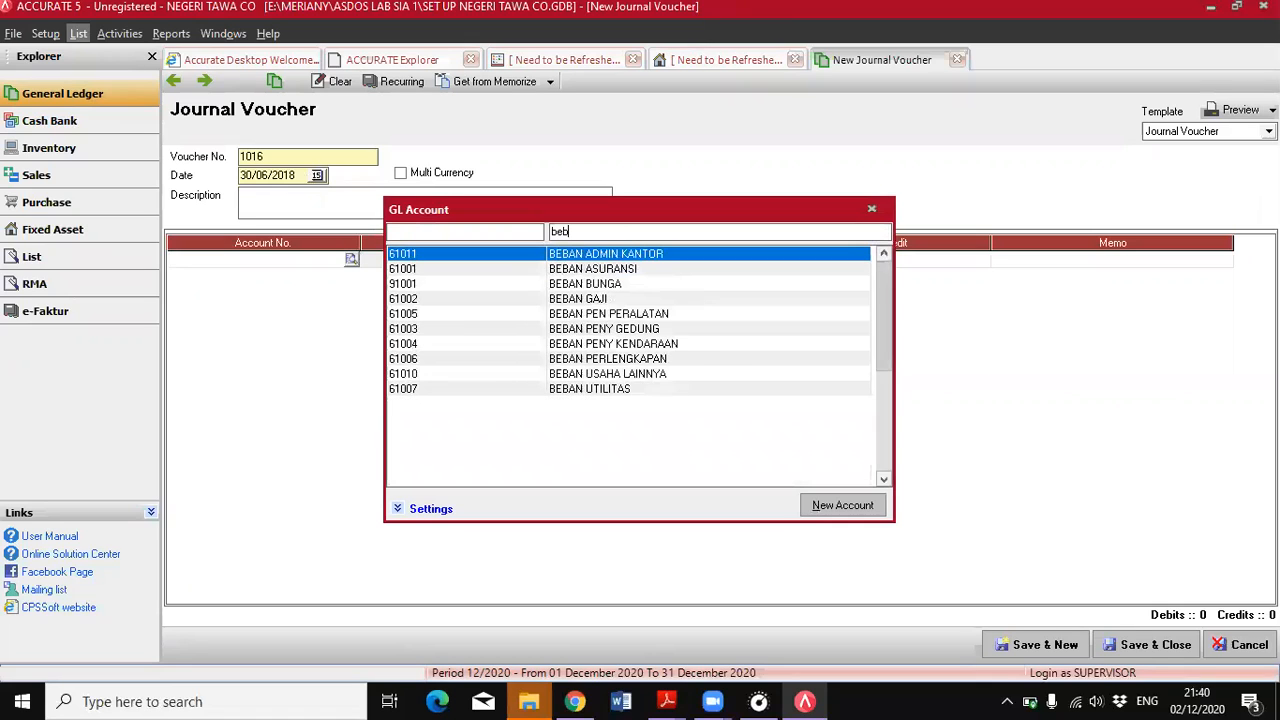
double_click(619, 284)
key(Tab)
key(Tab)
key(Tab)
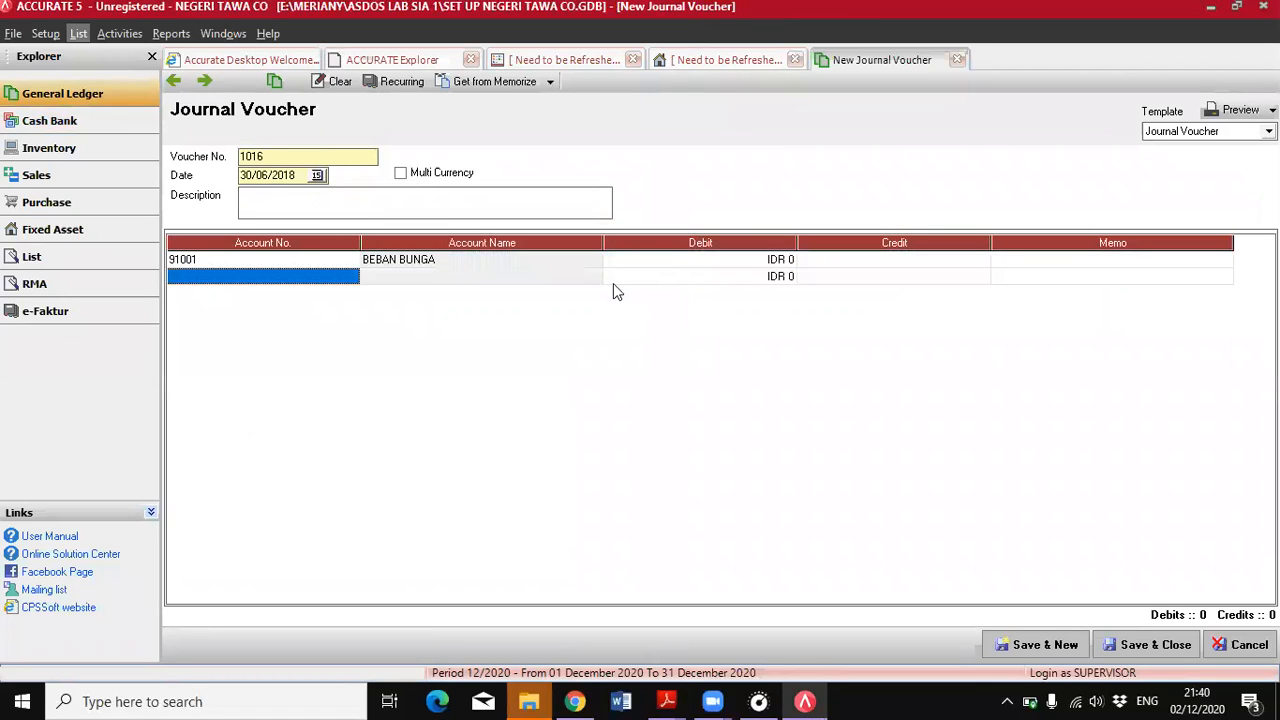
Find the HUTANG BUNGA account by name and add it as the second line of the journal voucher
click(351, 276)
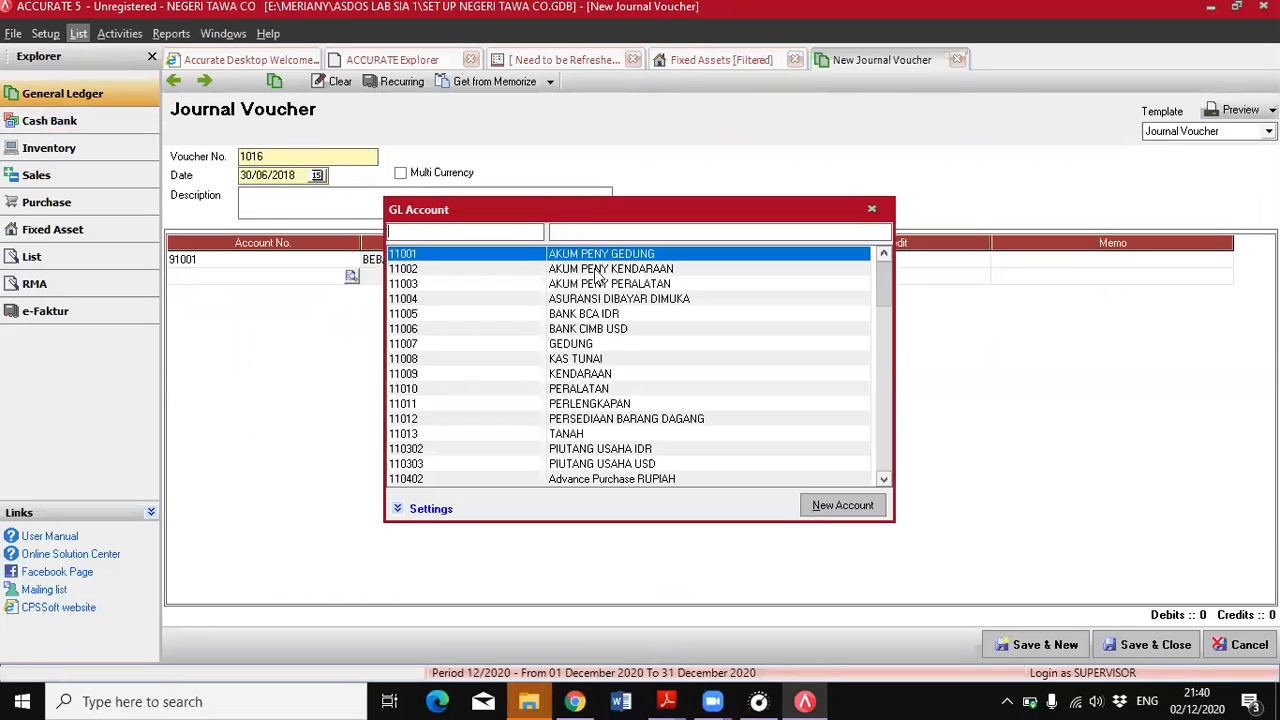
text(uta)
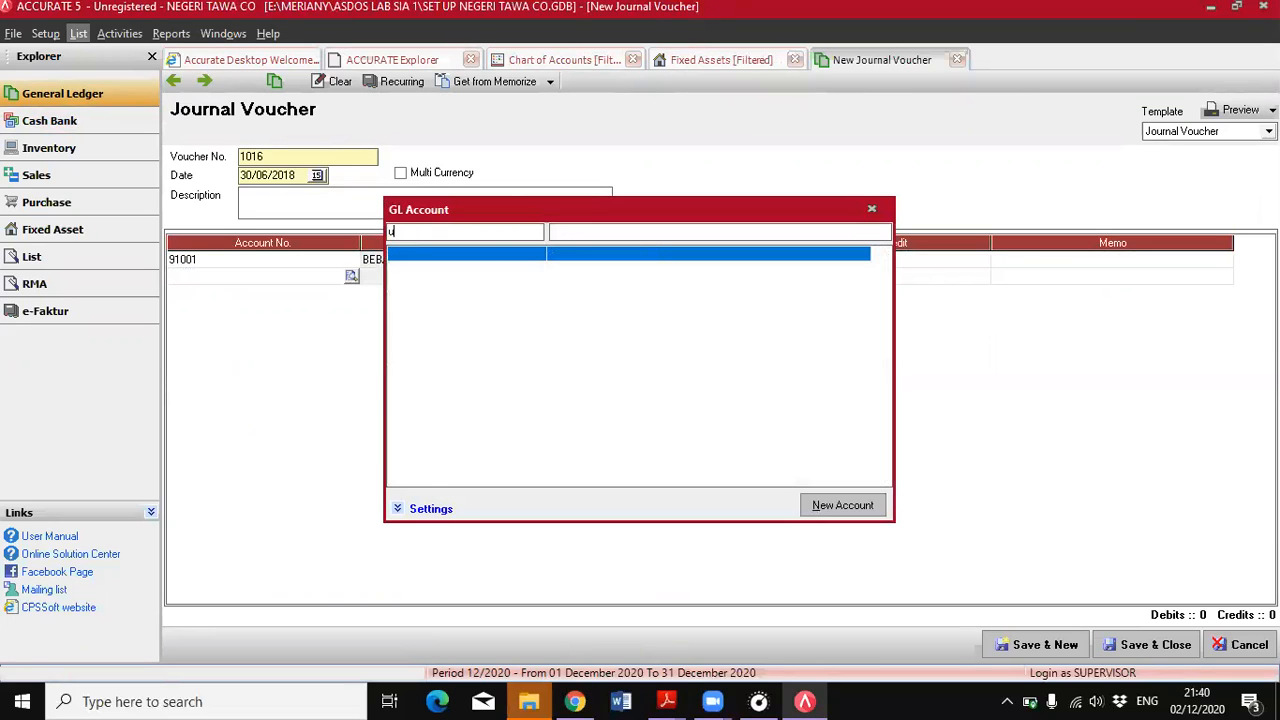
key(BackSpace)
key(BackSpace)
key(BackSpace)
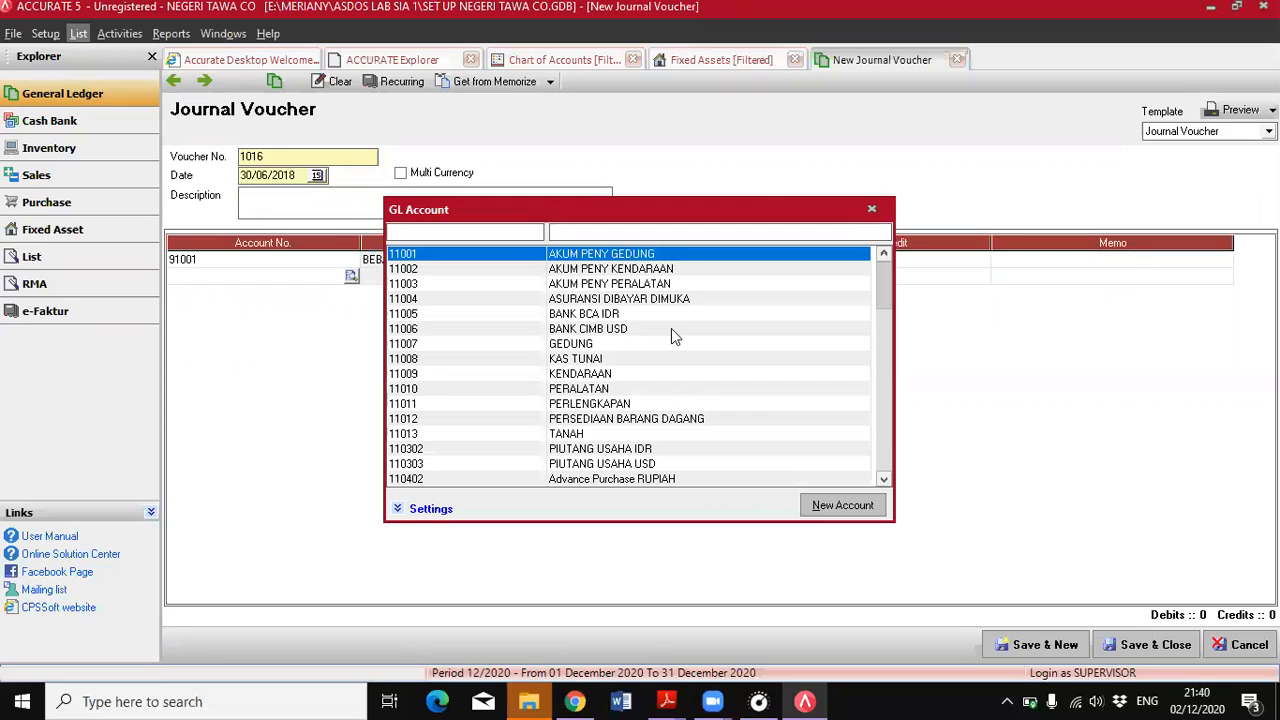
text(uta)
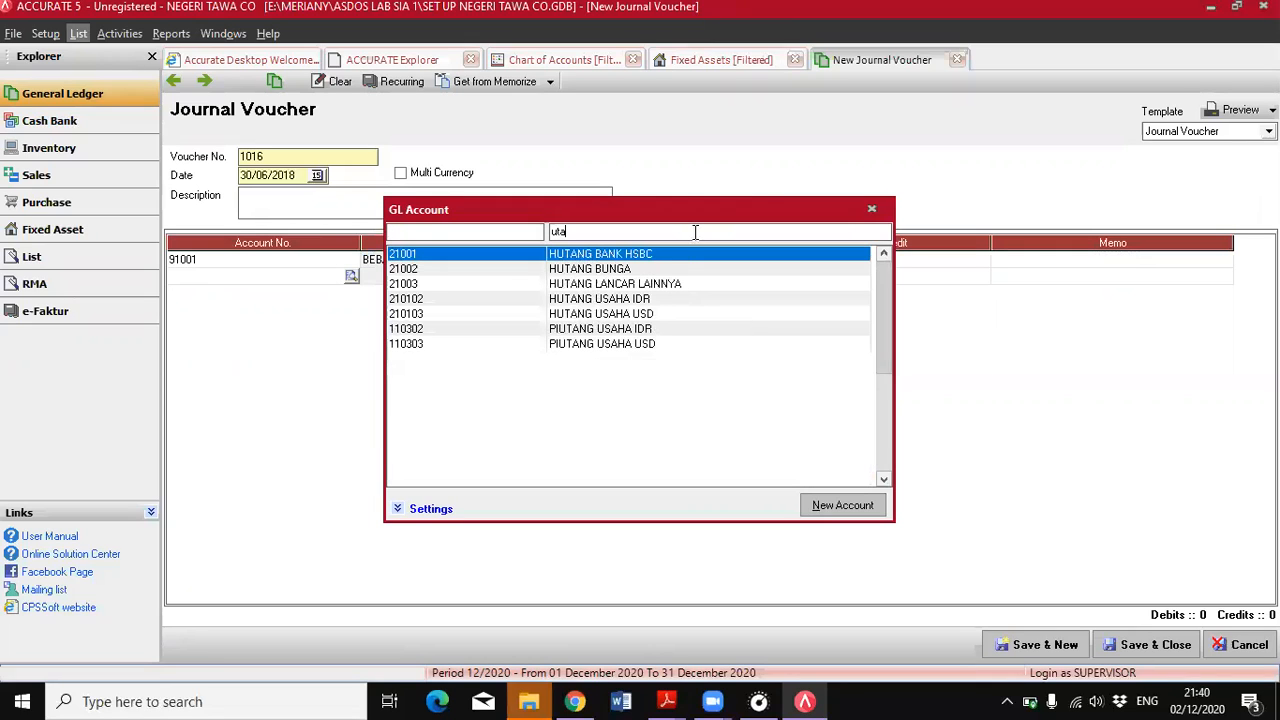
double_click(598, 269)
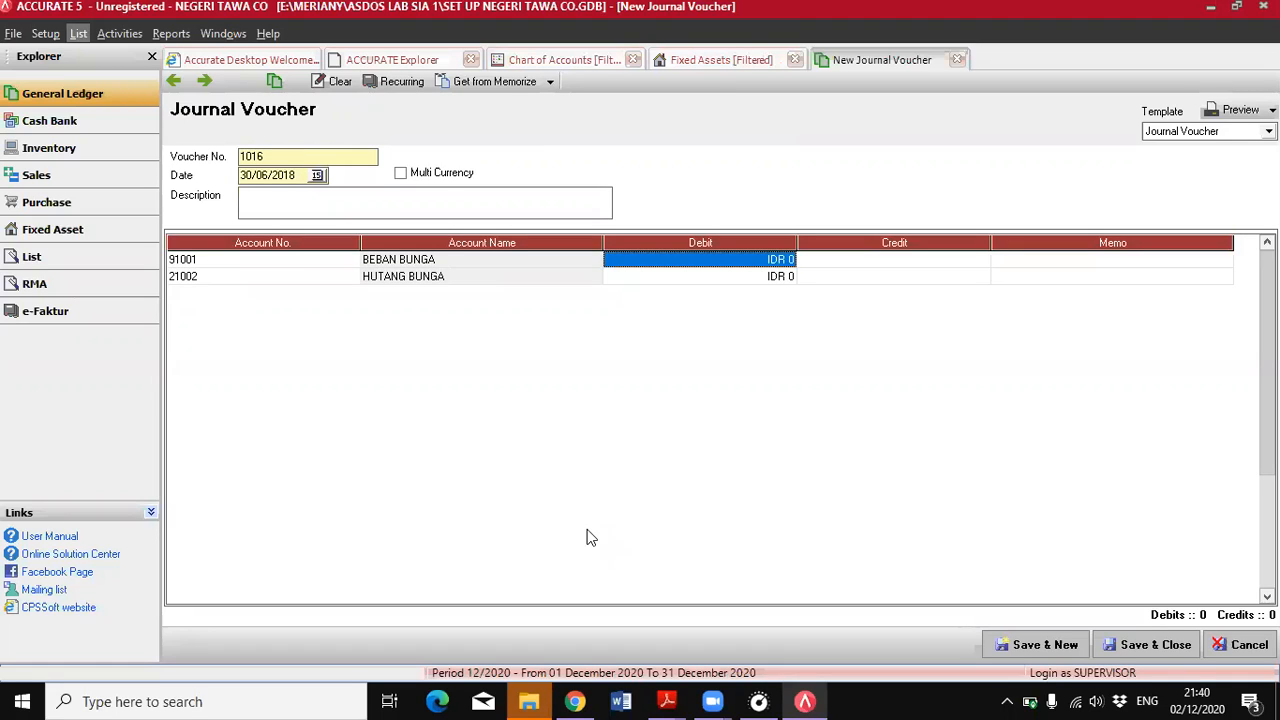
Note the interest calculation "125000000*6%/12=625000" in the memo of the BEBAN BUNGA line
click(1087, 259)
text(125000000)
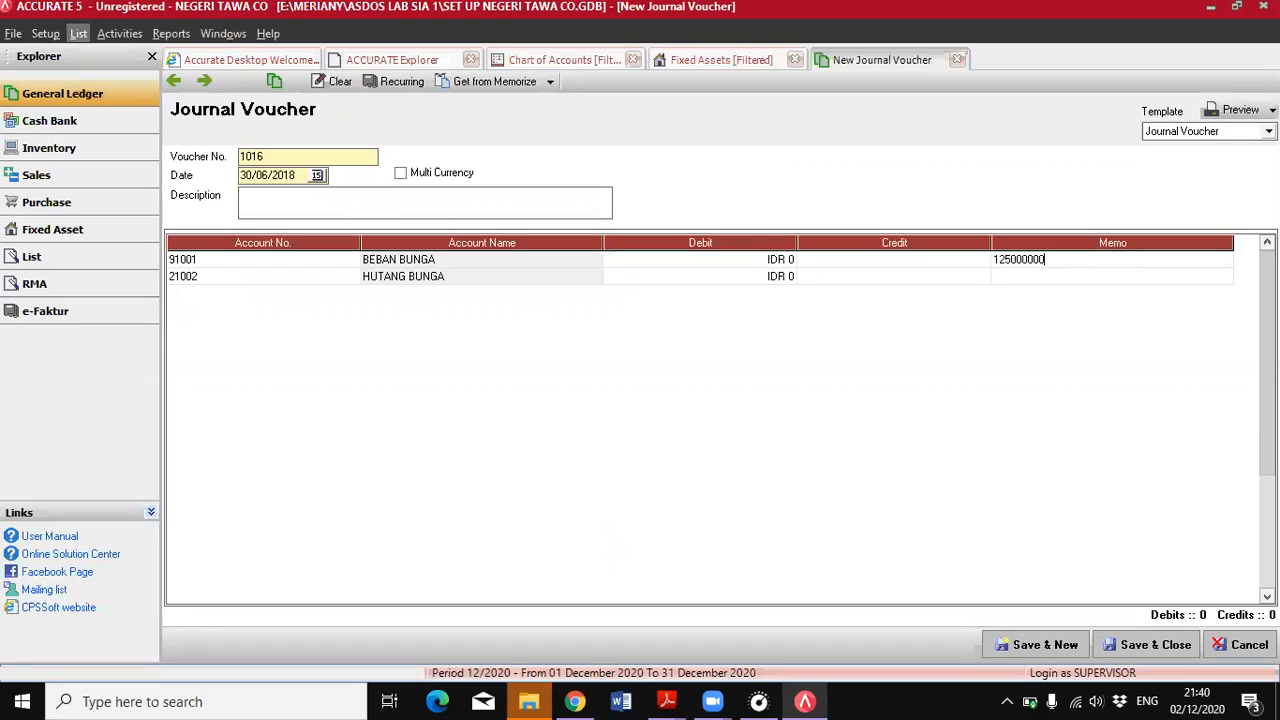
text(*6)
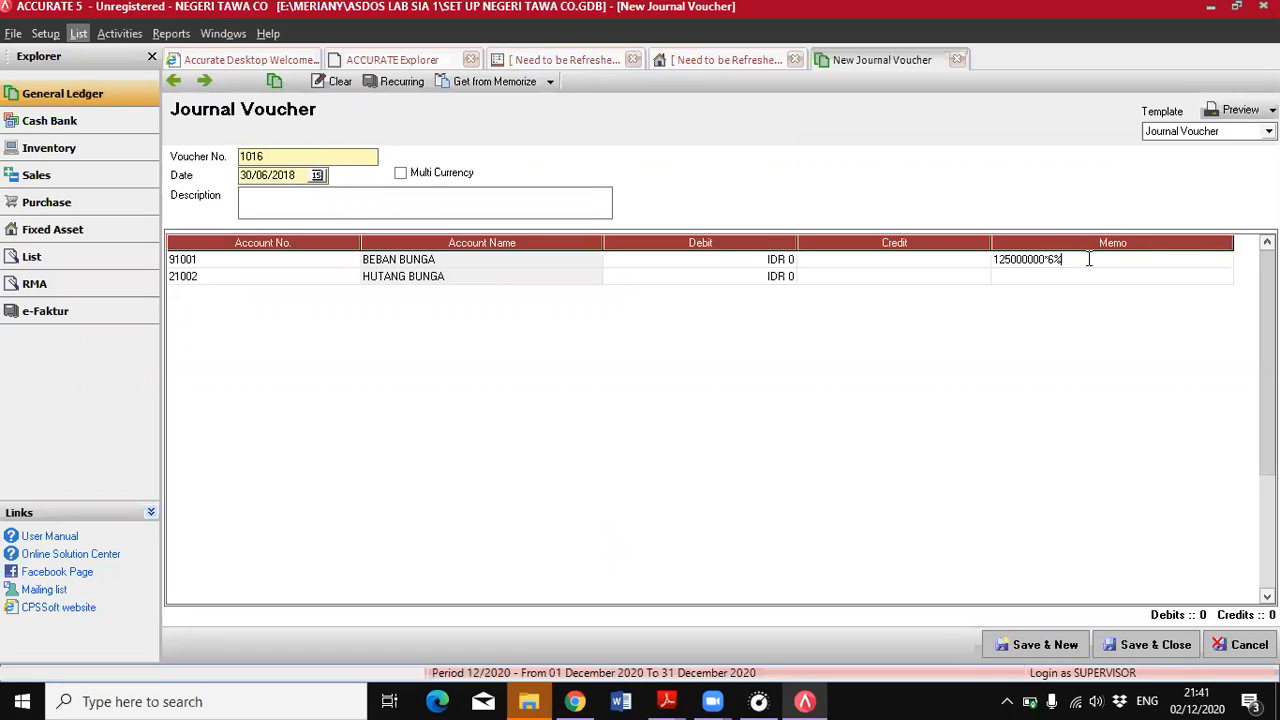
text(%/12=625000)
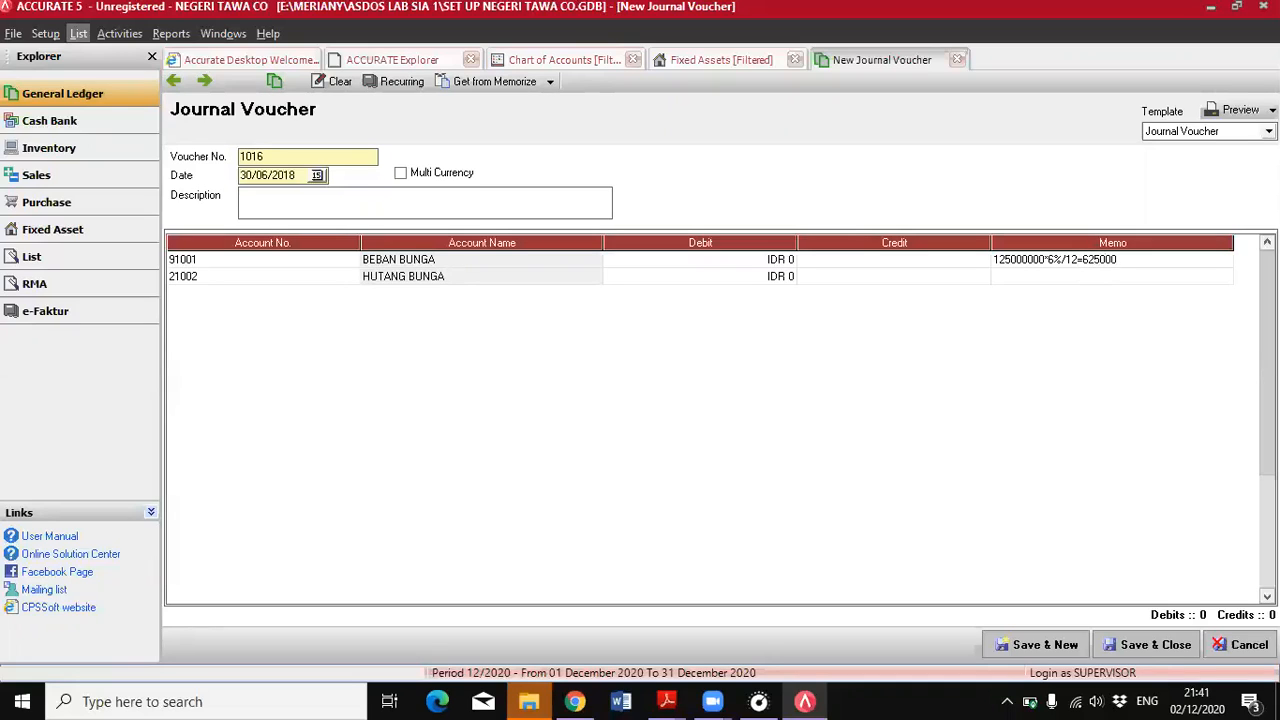
Enter 625000 as the BEBAN BUNGA debit and the HUTANG BUNGA credit, and save and close the journal voucher
click(645, 263)
text(625000)
click(842, 278)
text(62500)
key(Tab)
click(834, 260)
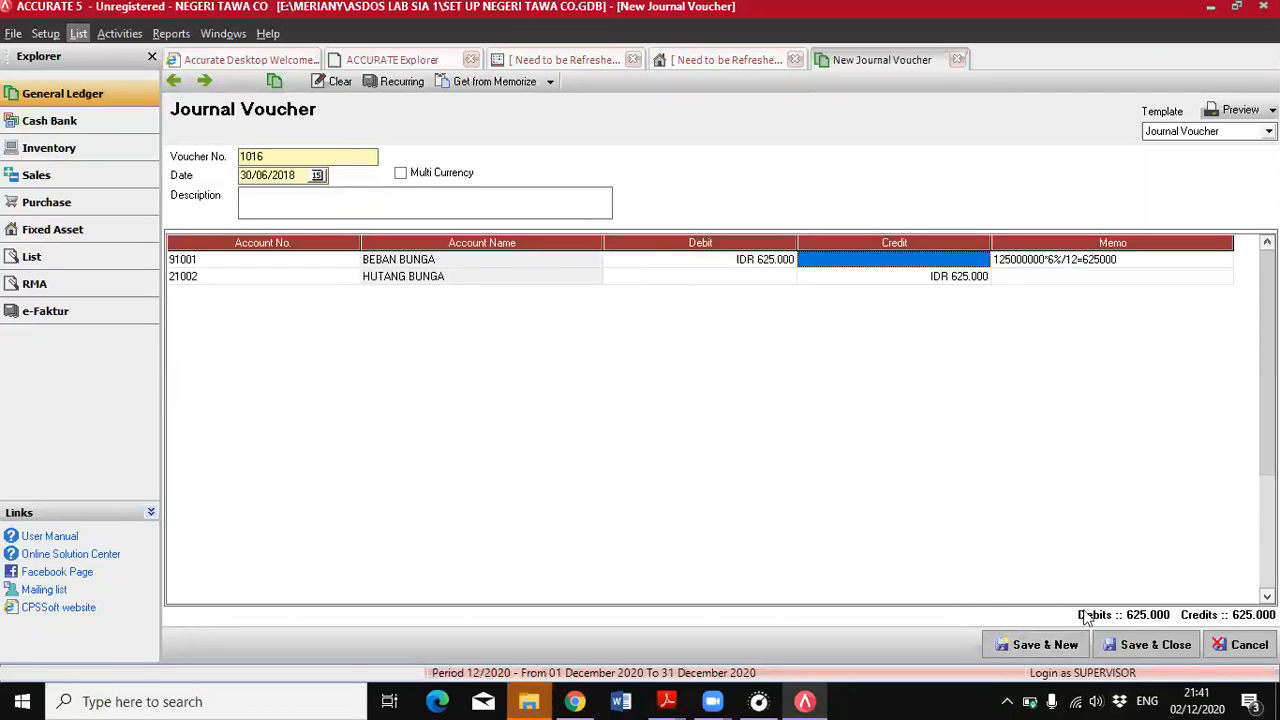
click(1145, 647)
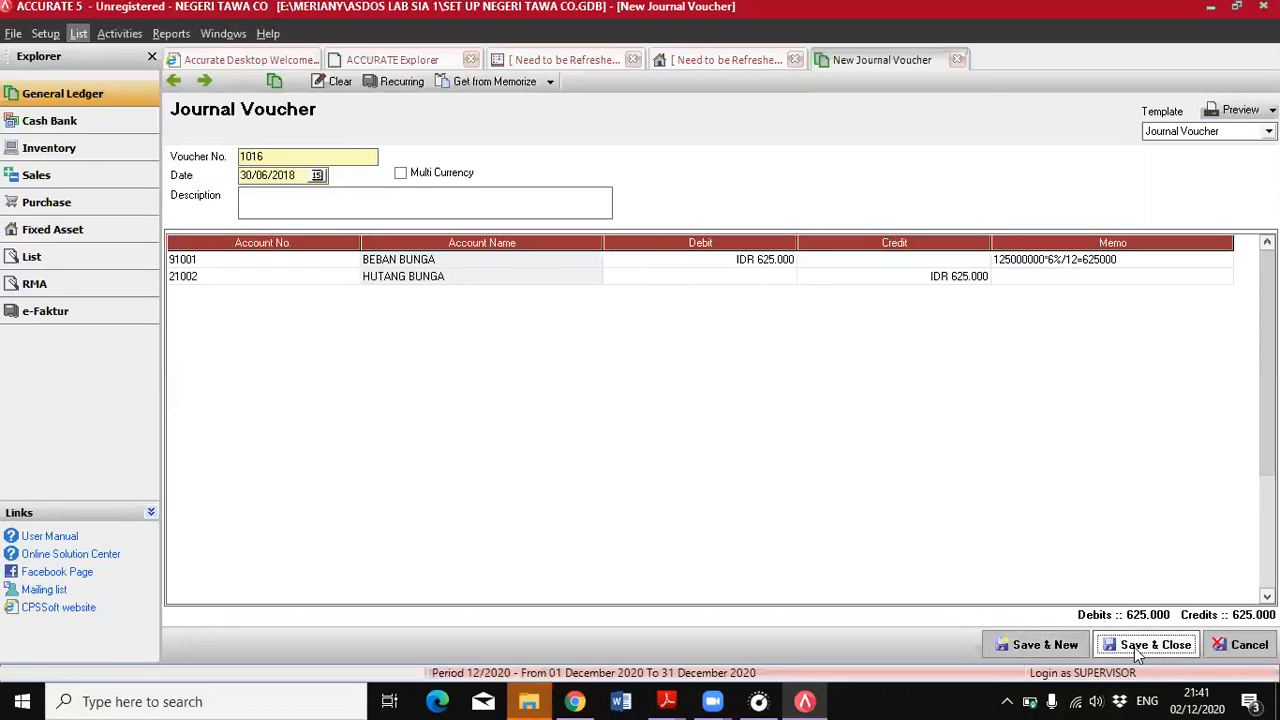
Check the fifth adjustment, June 2018 fixed asset depreciation and exchange rate, in the KATA PENGANTAR PDF, and return to ACCURATE
mouse_move(668, 700)
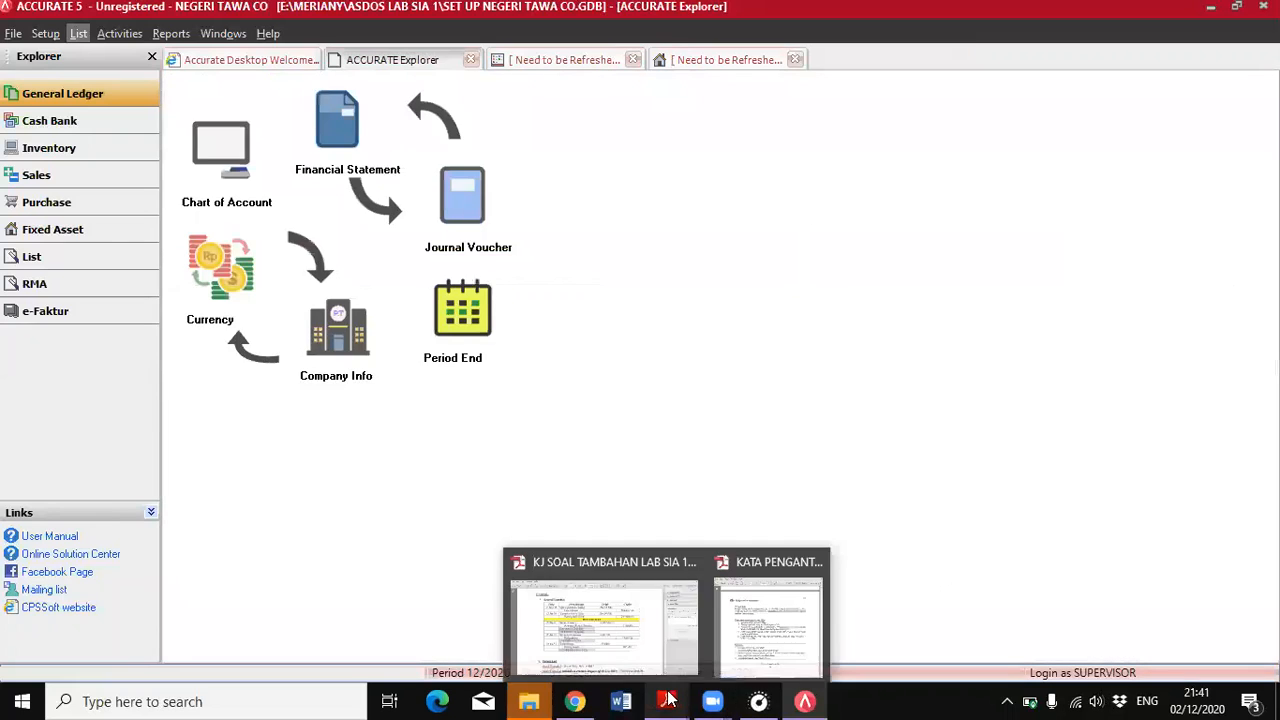
click(786, 636)
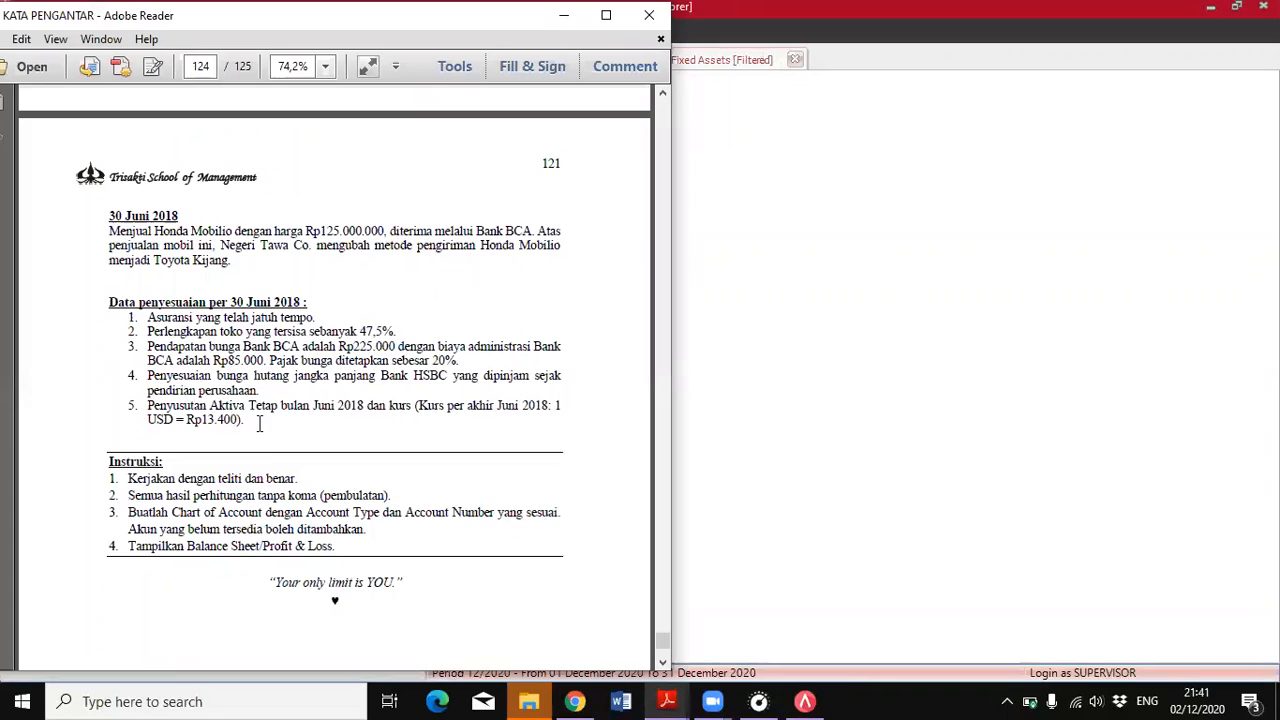
click(828, 388)
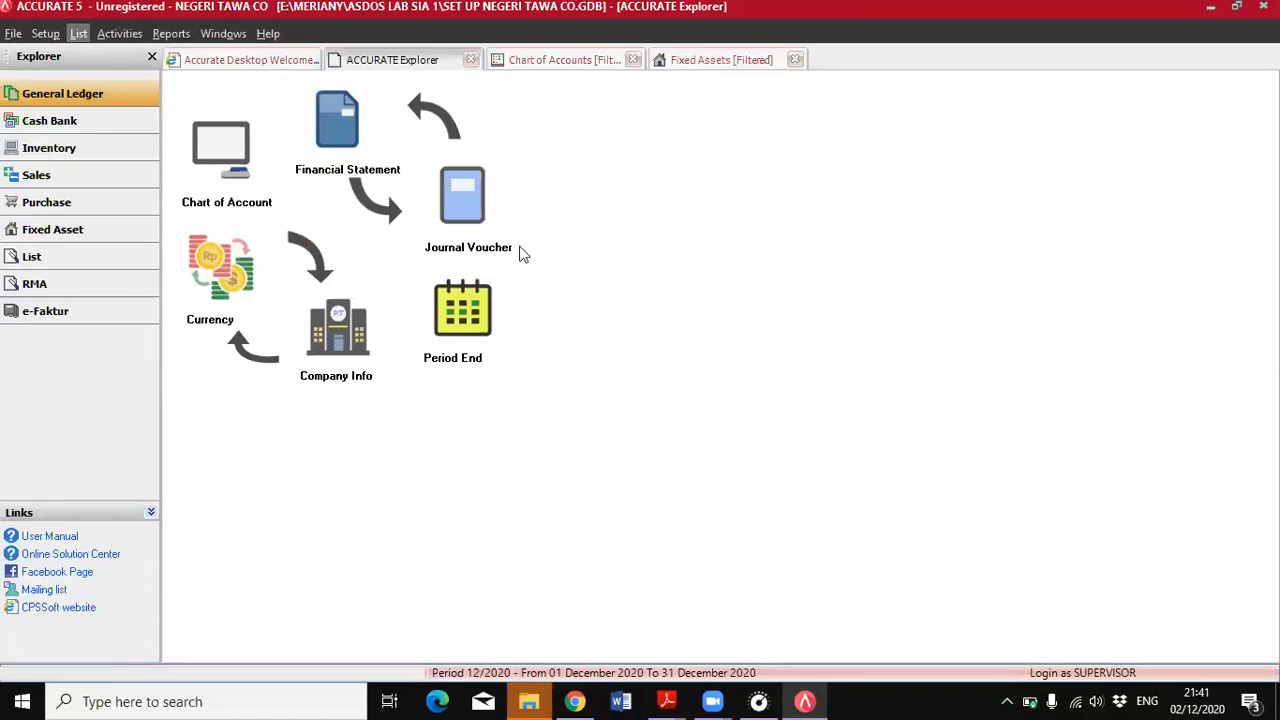
Browse the earlier journal vouchers to review the 30/06/2018 currency revaluation and fixed asset depreciation entries, and close the voucher form
click(455, 196)
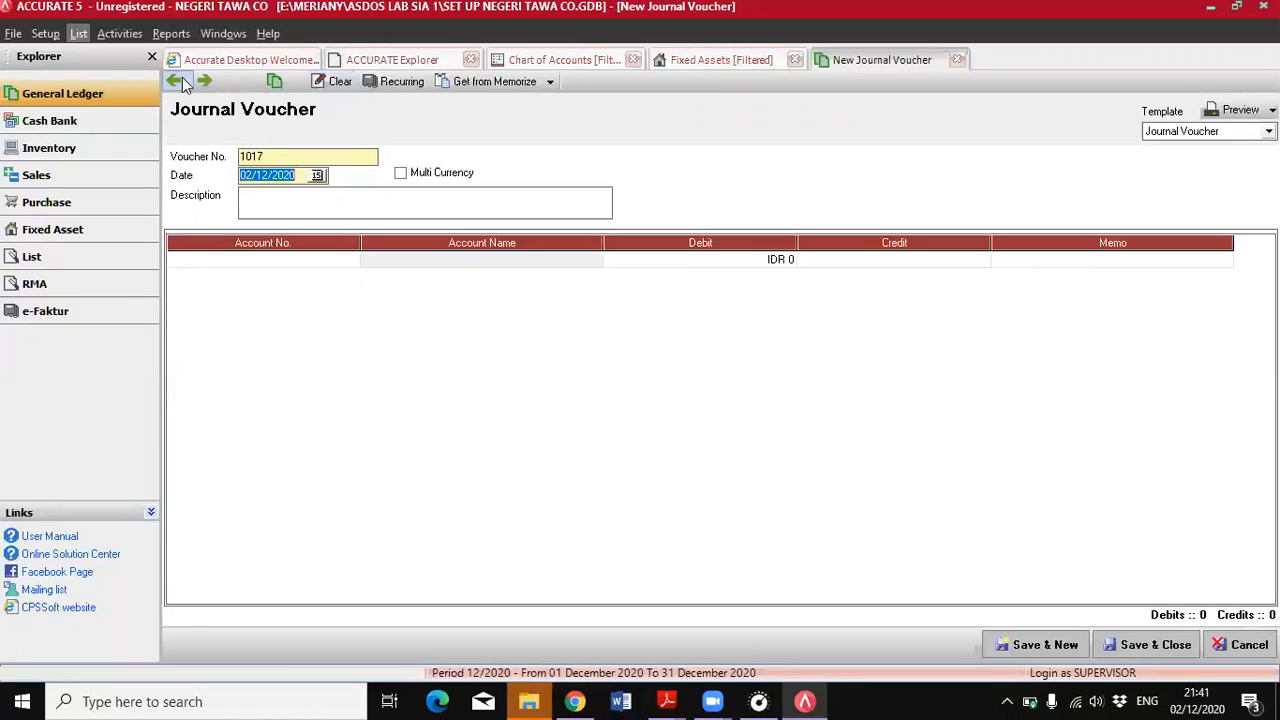
click(174, 84)
click(174, 84)
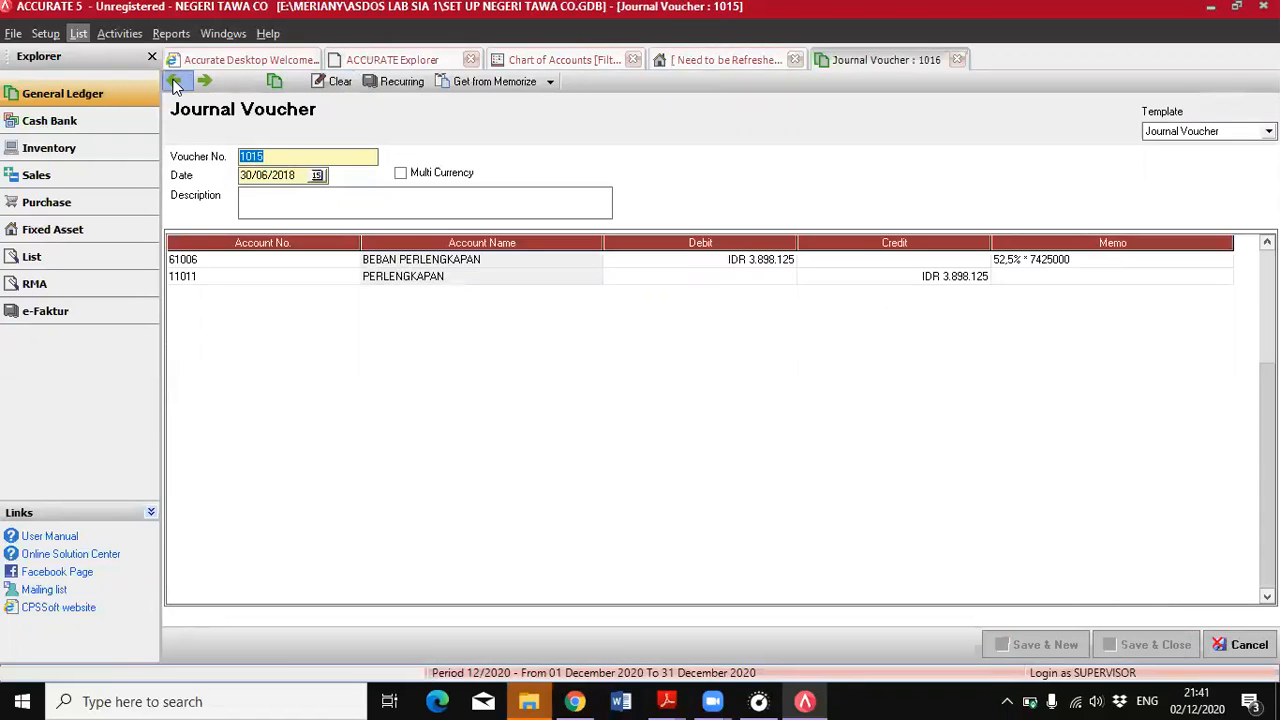
click(174, 84)
click(174, 84)
click(174, 84)
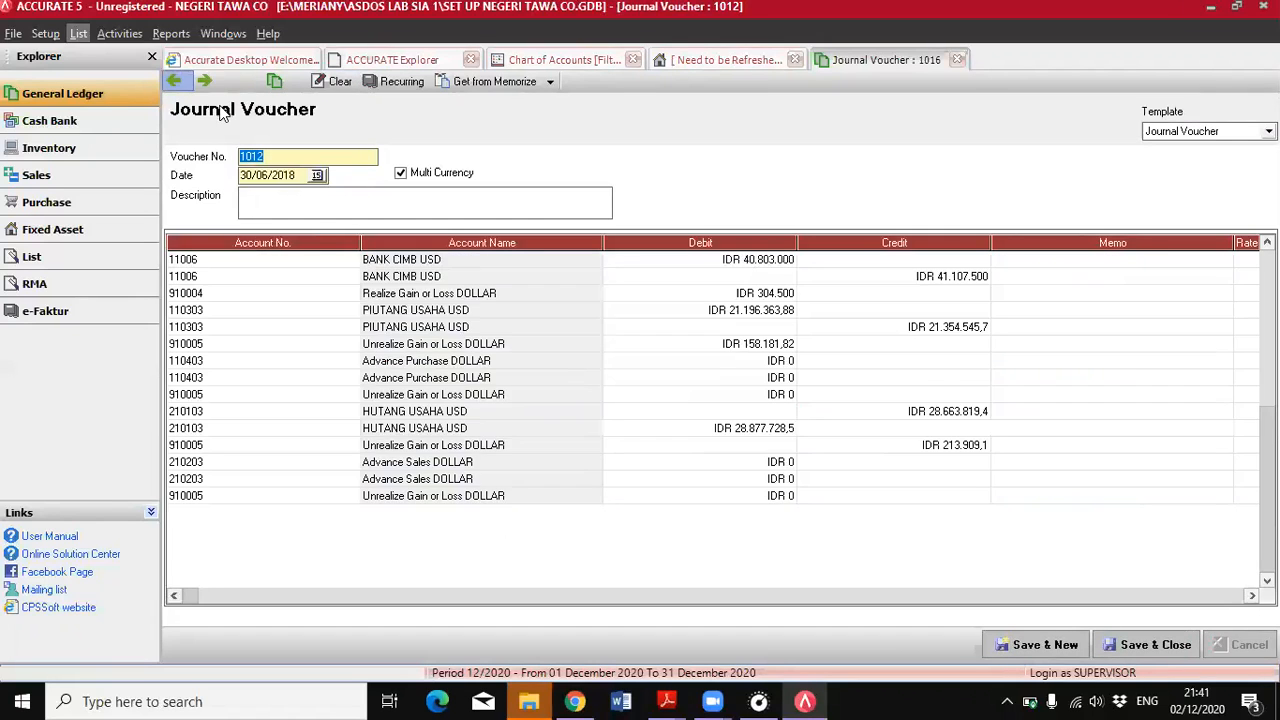
click(174, 84)
click(204, 84)
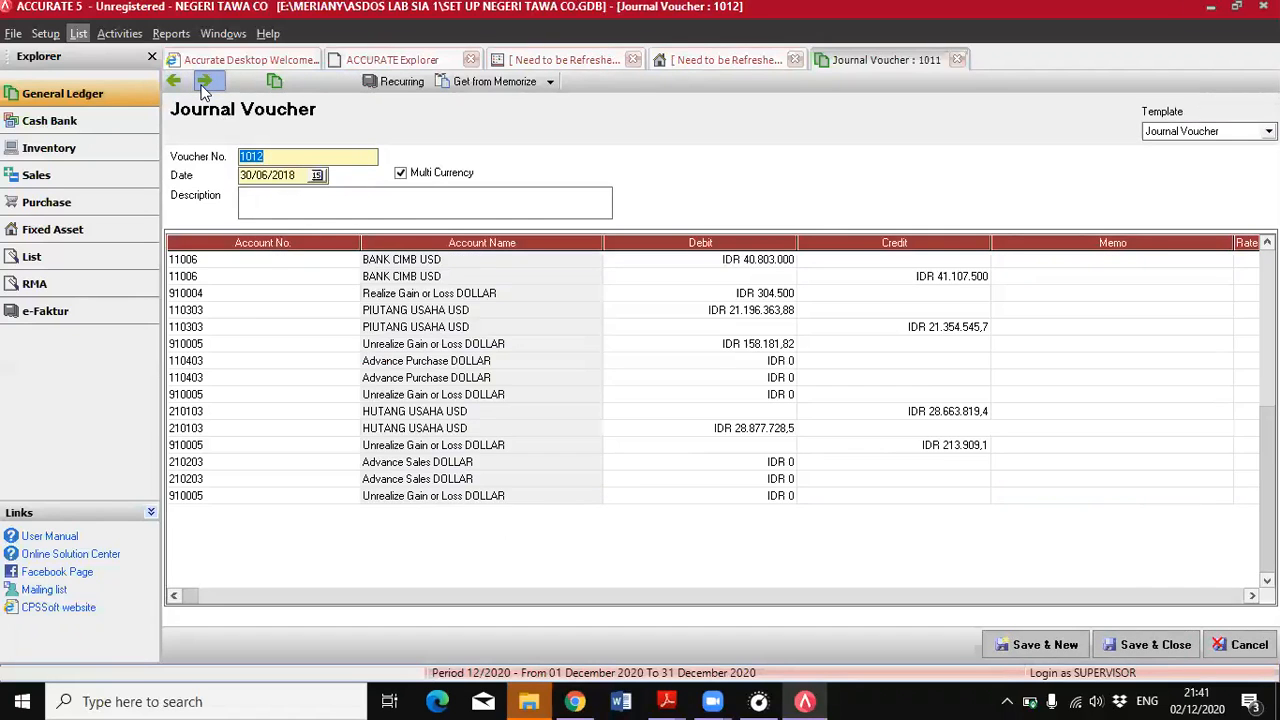
click(204, 84)
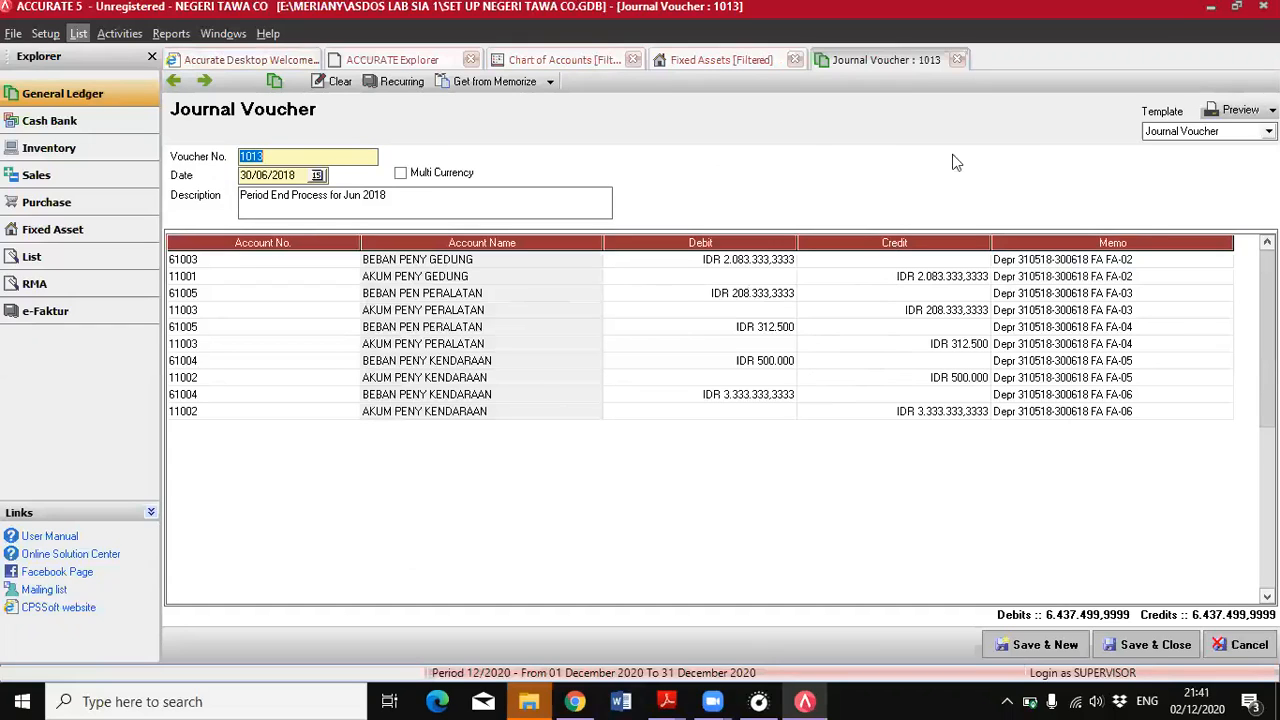
click(1190, 644)
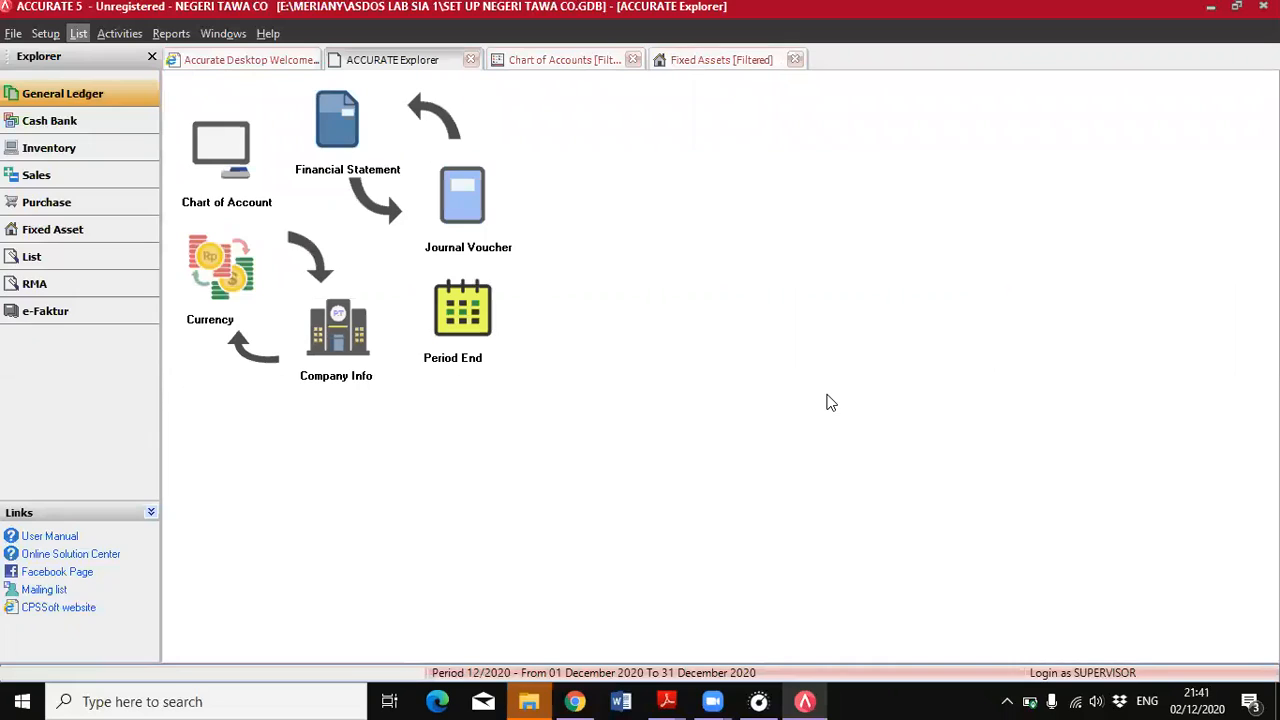